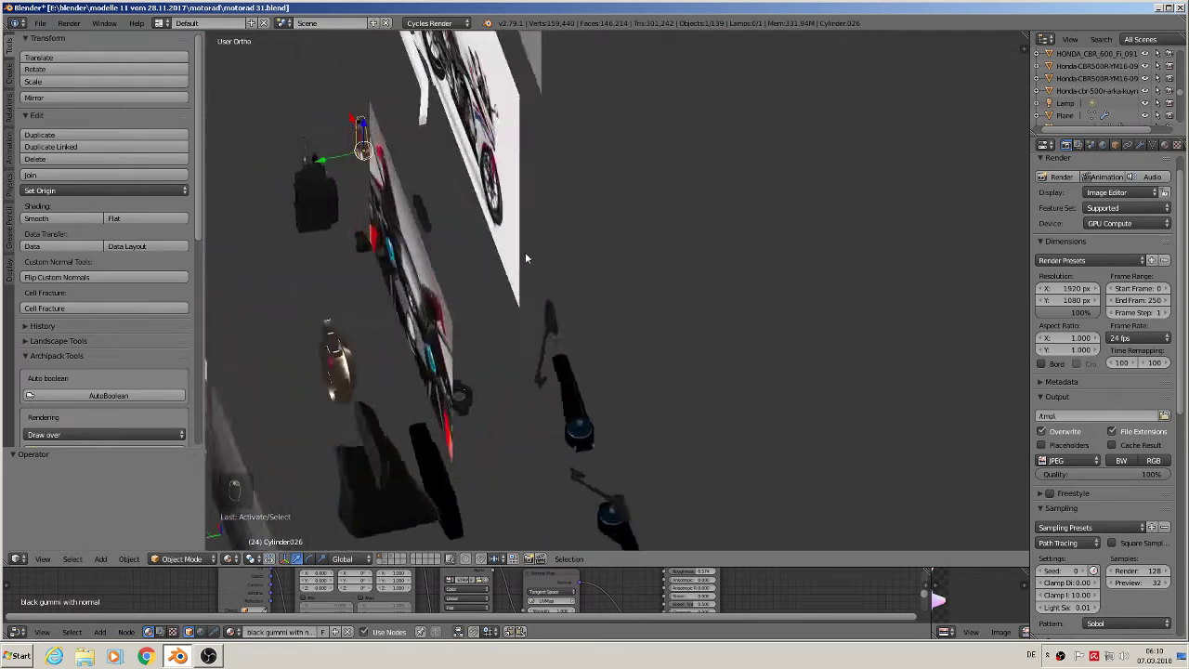
Step: Zoom in on Cylinder.026 and minimize the Blender window
{"action": "scroll", "coordinate": [344, 136], "scroll_direction": "up", "scroll_amount": 5}
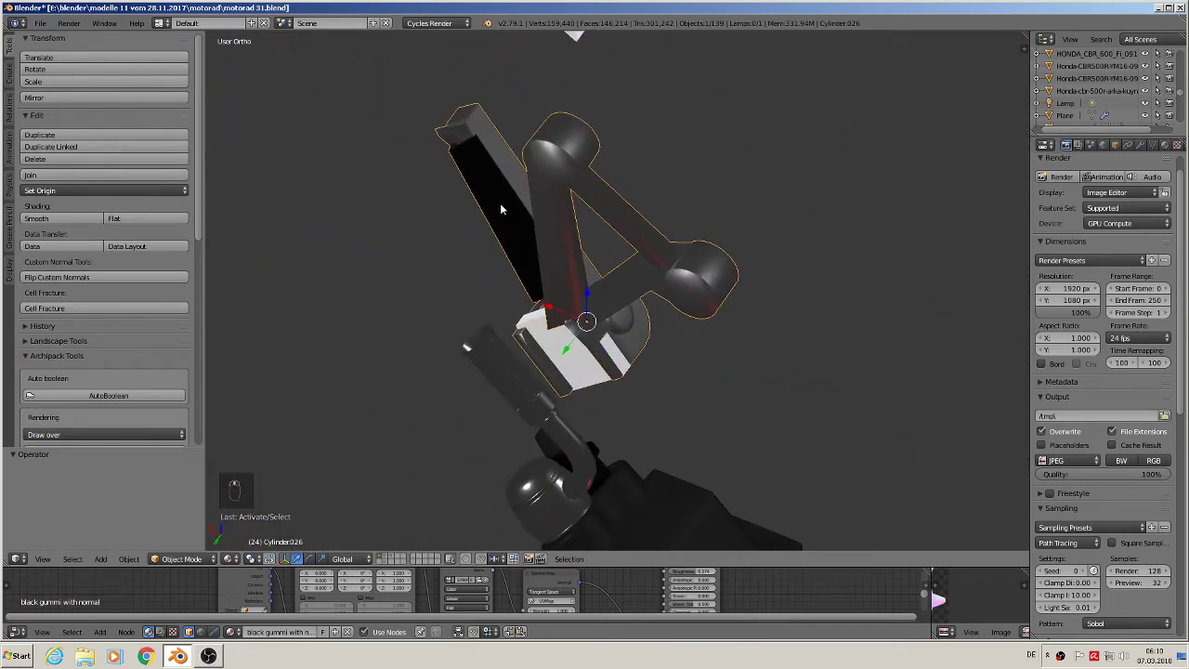
{"action": "left_click", "coordinate": [1159, 7]}
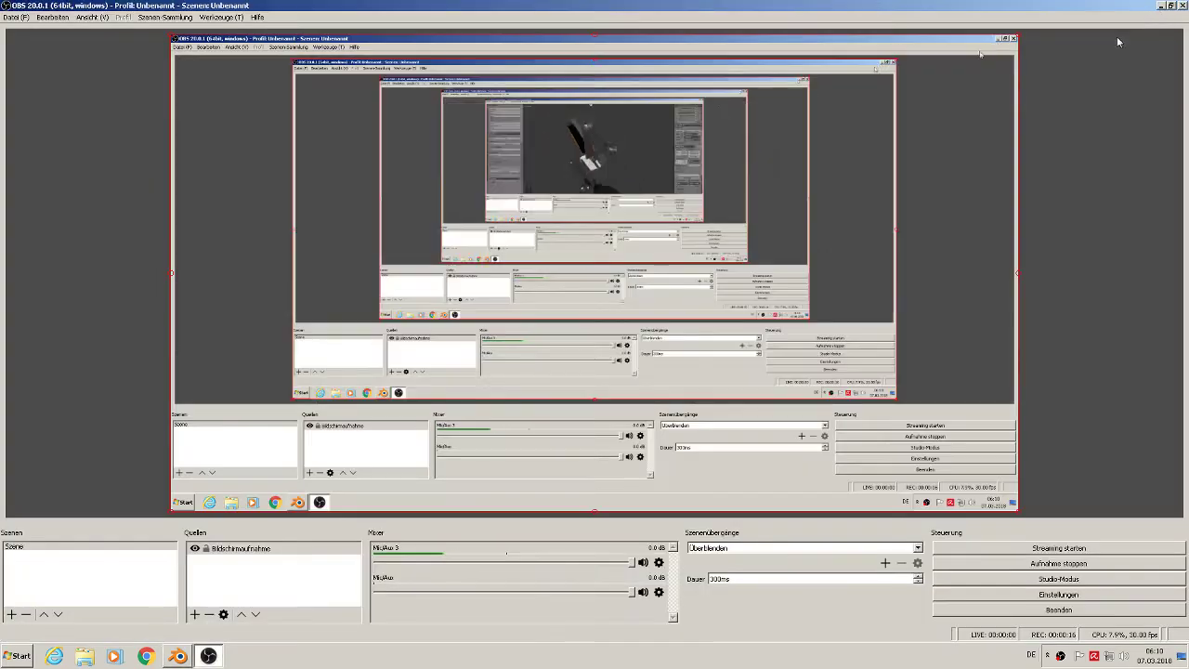
Step: Browse the motorad textures folder inside modelle 11 in Explorer, then return to Blender
{"action": "left_click", "coordinate": [1161, 6]}
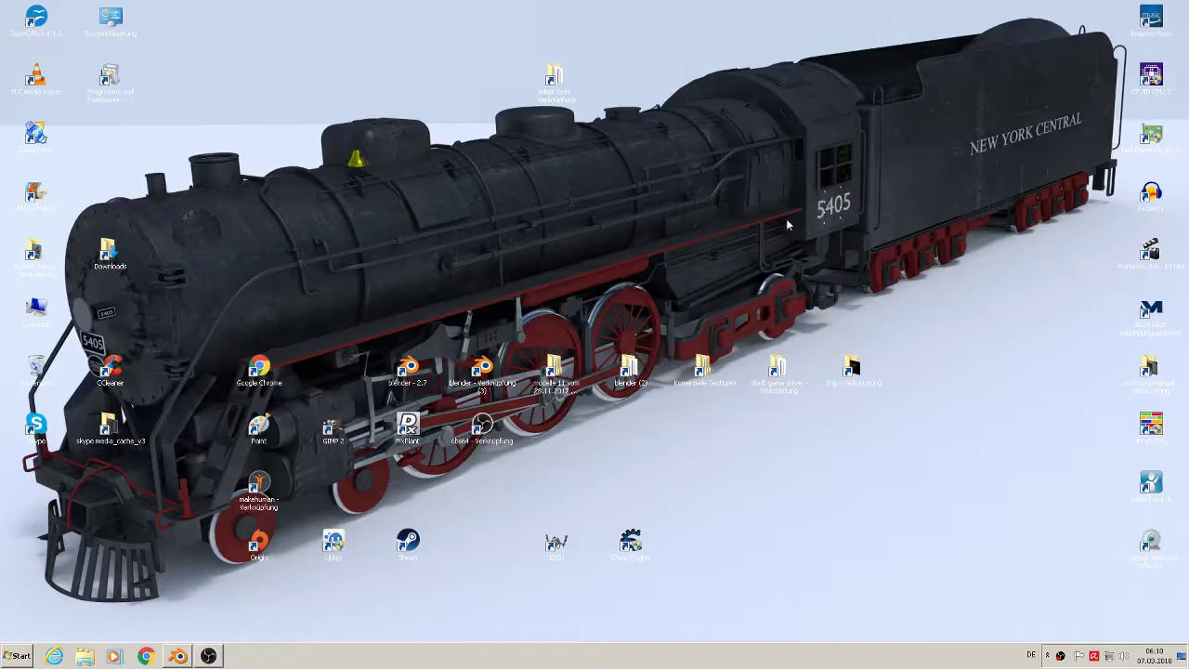
{"action": "double_click", "coordinate": [554, 383]}
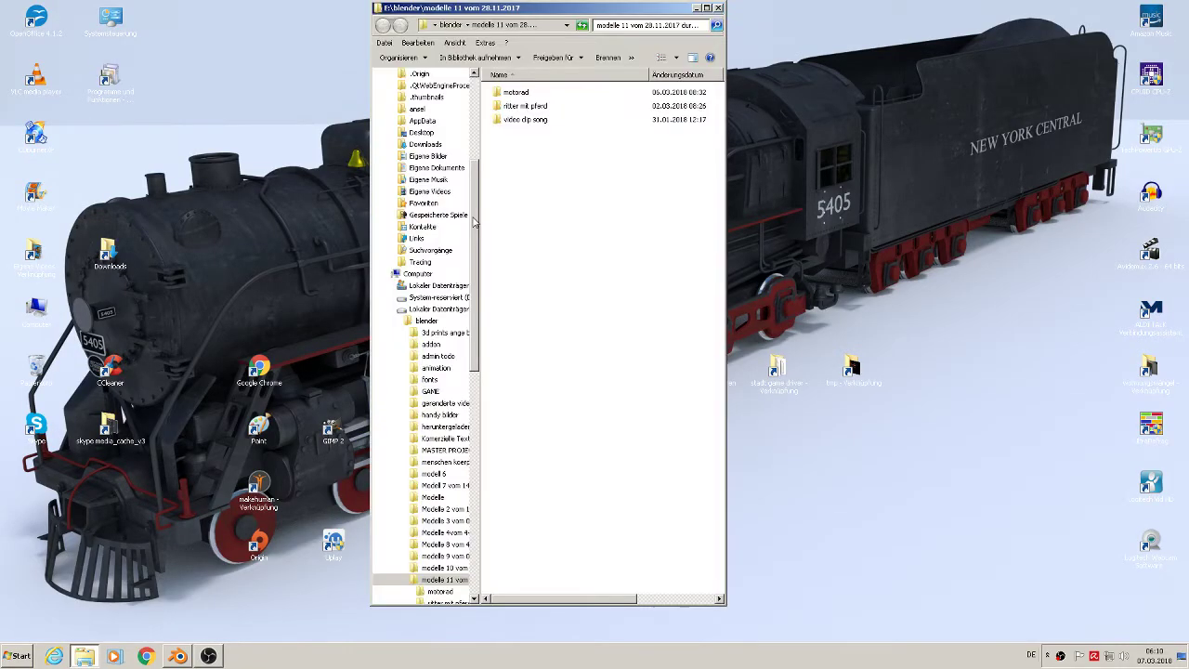
{"action": "scroll", "coordinate": [526, 96], "scroll_direction": "up", "scroll_amount": 4, "text": "ctrl"}
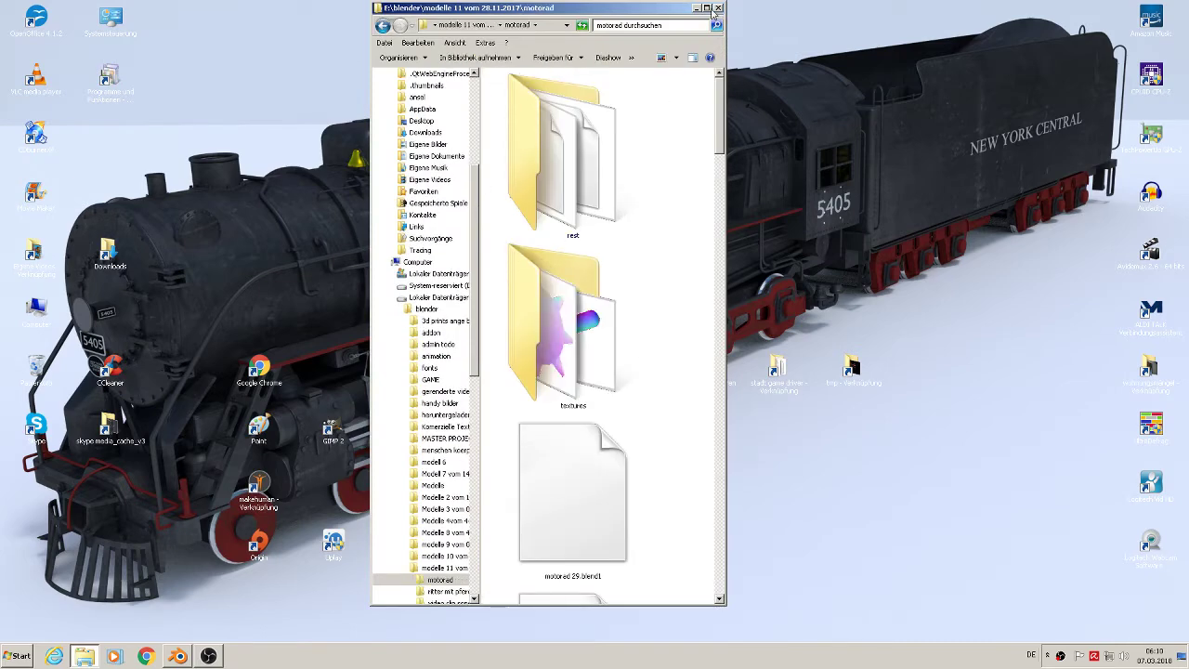
{"action": "left_click", "coordinate": [706, 8]}
{"action": "double_click", "coordinate": [419, 223]}
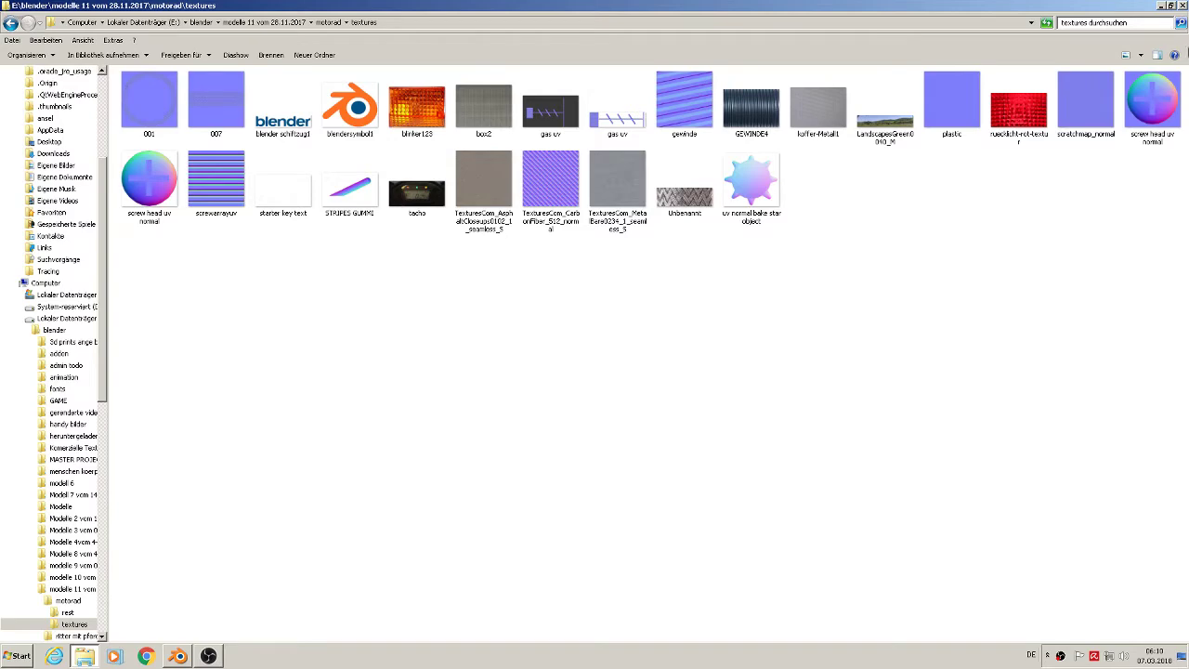
{"action": "left_click", "coordinate": [179, 657]}
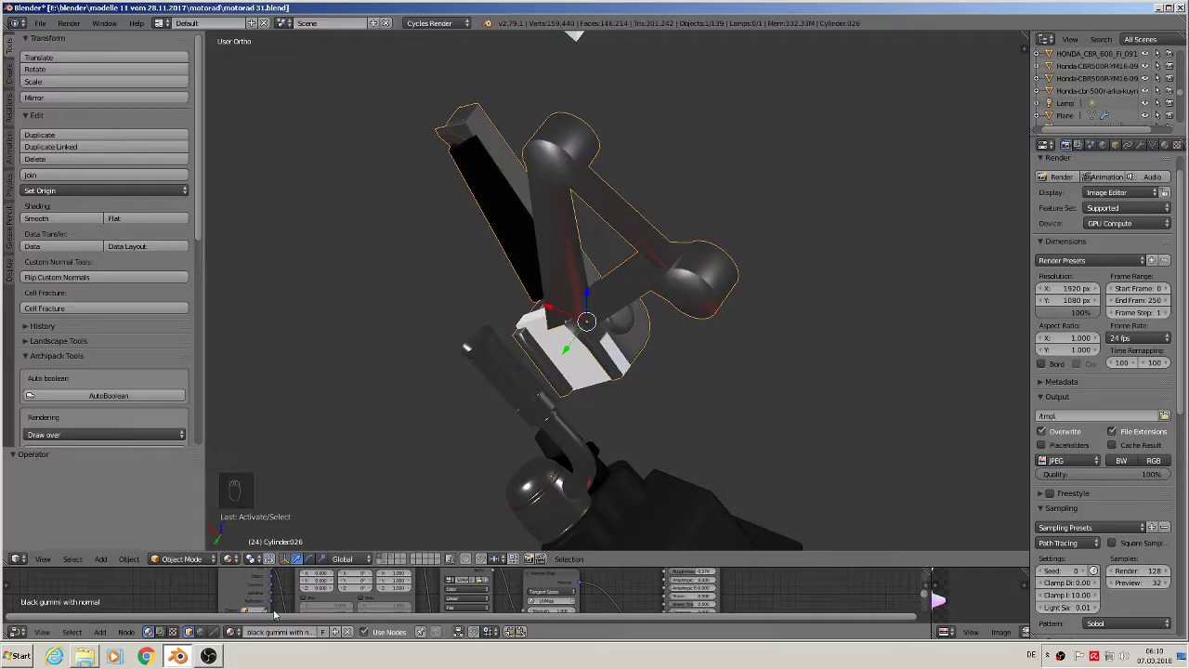
Step: In Edit Mode, select only the linked black box piece of Cylinder.026
{"action": "scroll", "coordinate": [570, 275], "scroll_direction": "up", "scroll_amount": 2}
{"action": "key", "text": "Tab"}
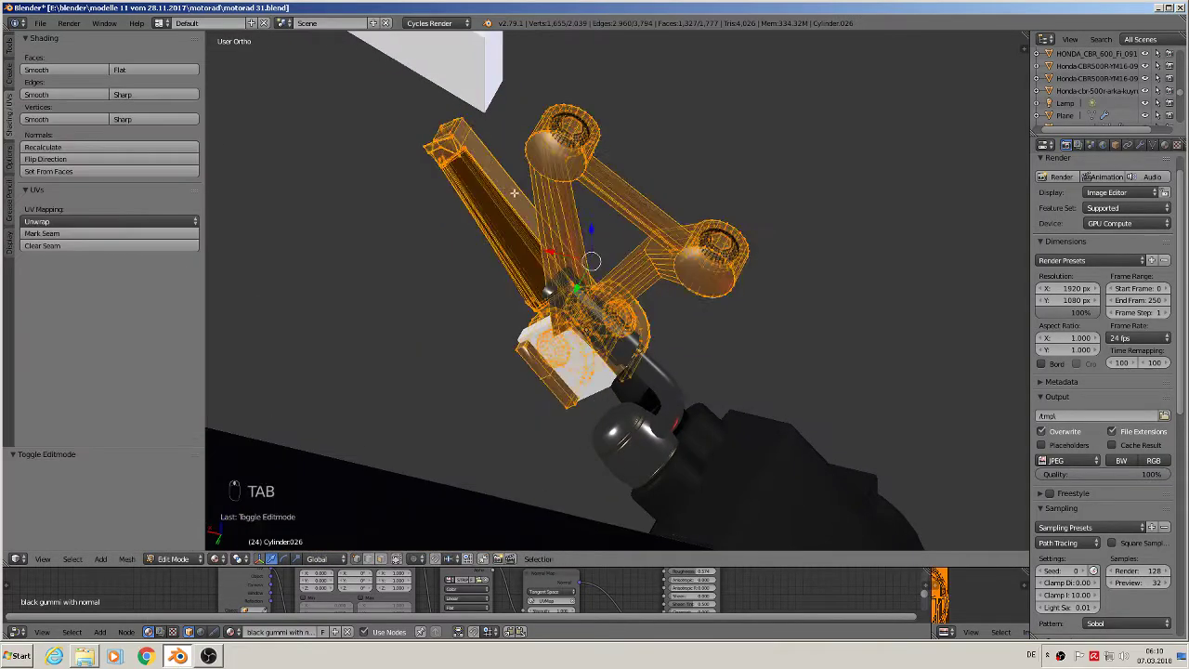
{"action": "scroll", "coordinate": [444, 189], "scroll_direction": "up", "scroll_amount": 3}
{"action": "key", "text": "a"}
{"action": "key", "text": "a"}
{"action": "scroll", "coordinate": [444, 189], "scroll_direction": "up", "scroll_amount": 5}
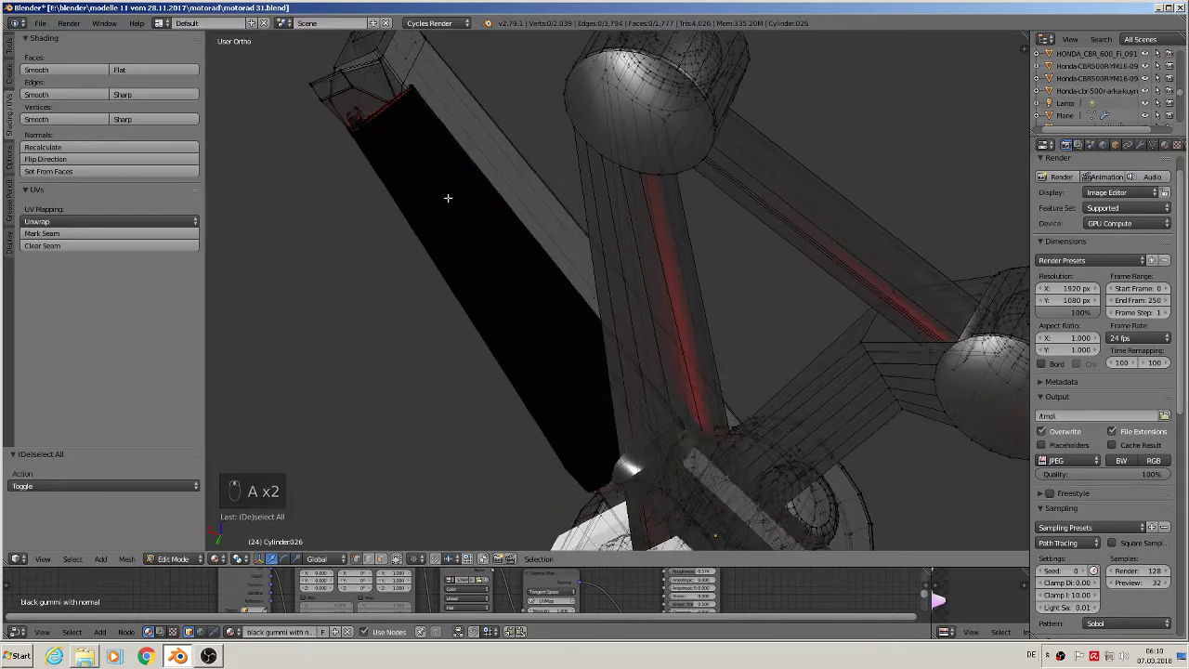
{"action": "scroll", "coordinate": [459, 185], "scroll_direction": "down", "scroll_amount": 3}
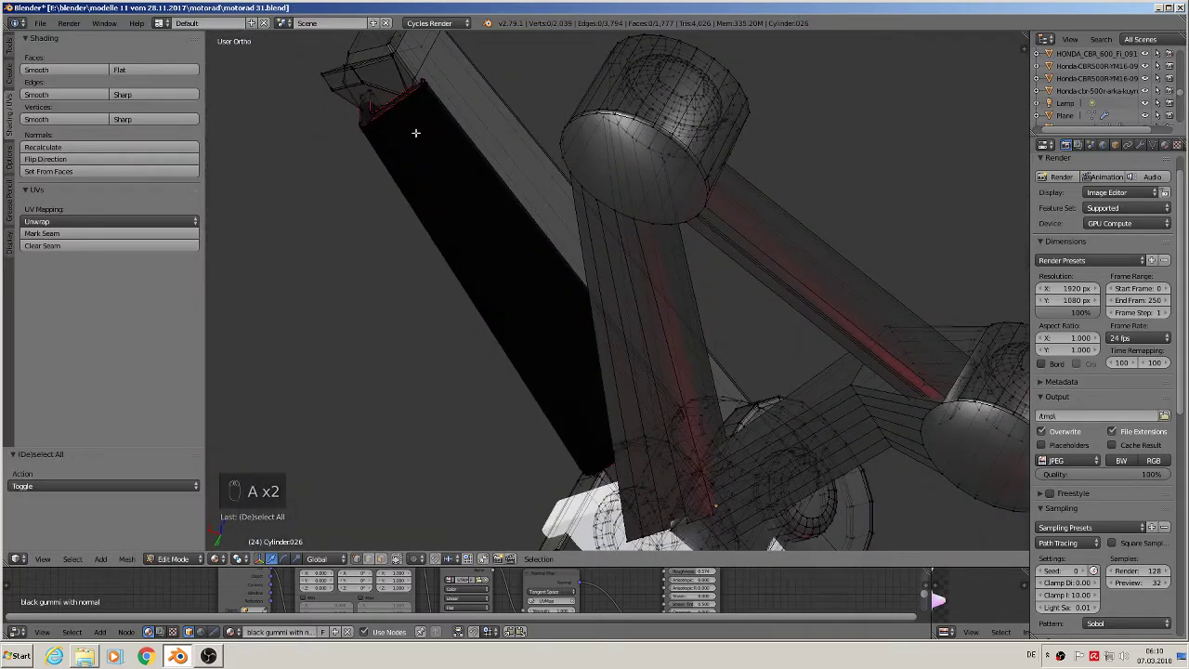
{"action": "key", "text": "l"}
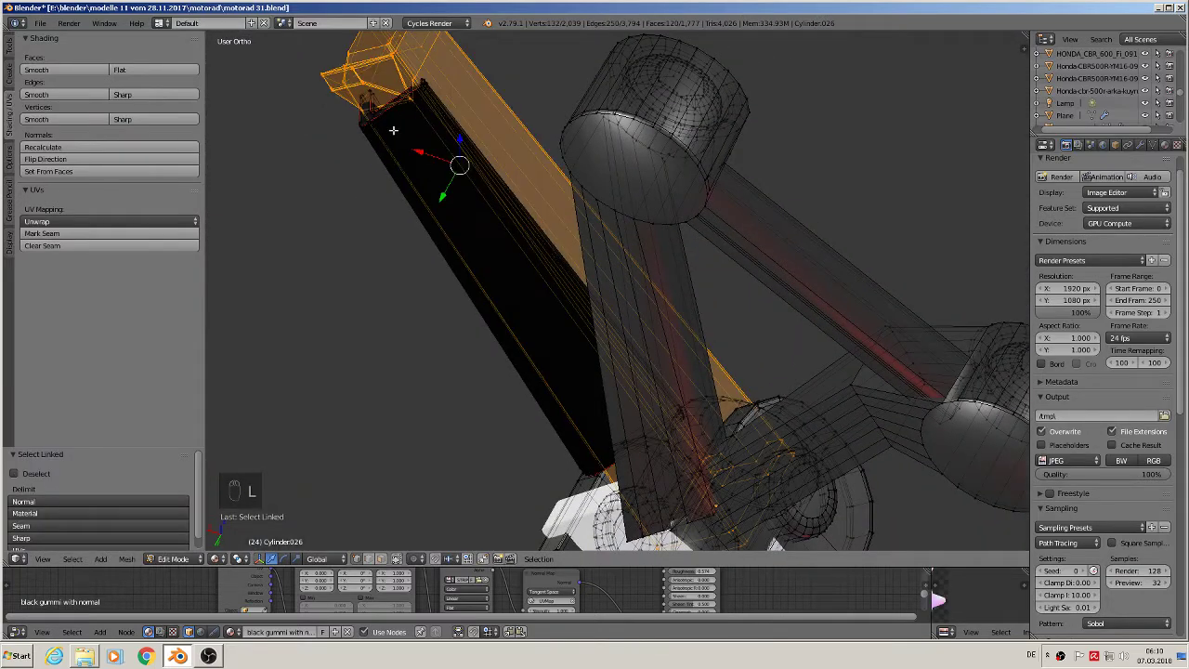
{"action": "key", "text": "a"}
{"action": "key", "text": "l"}
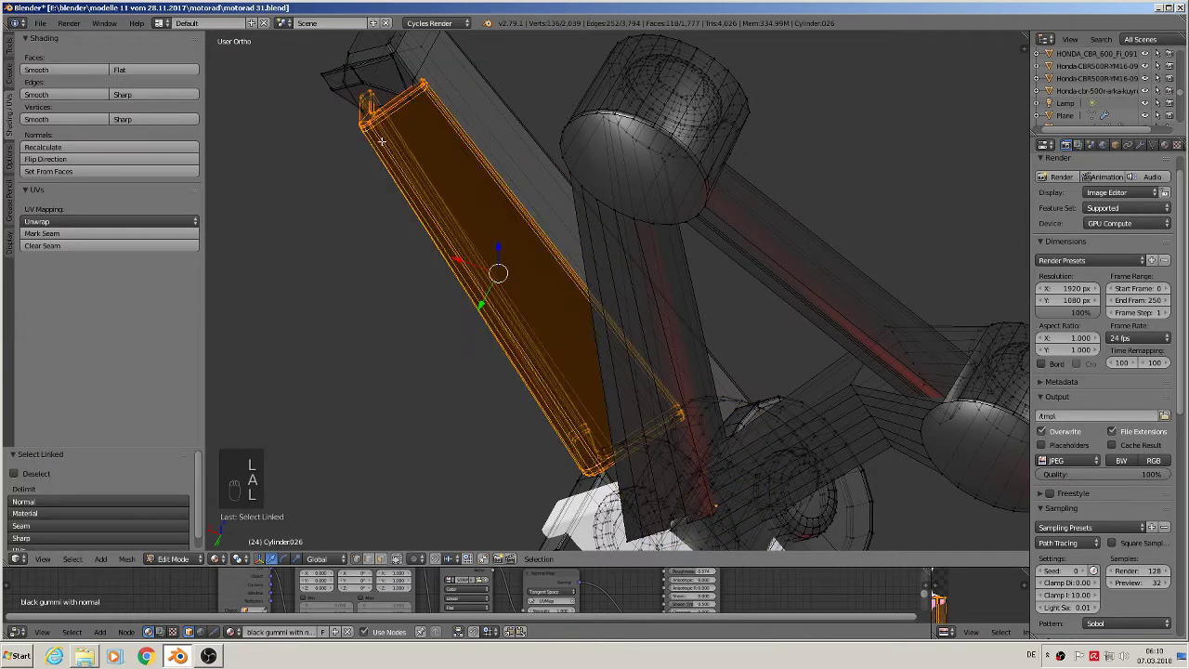
Step: UV unwrap the selected black box piece
{"action": "middle_click_drag", "start_coordinate": [422, 191], "coordinate": [424, 200]}
{"action": "key", "text": "u"}
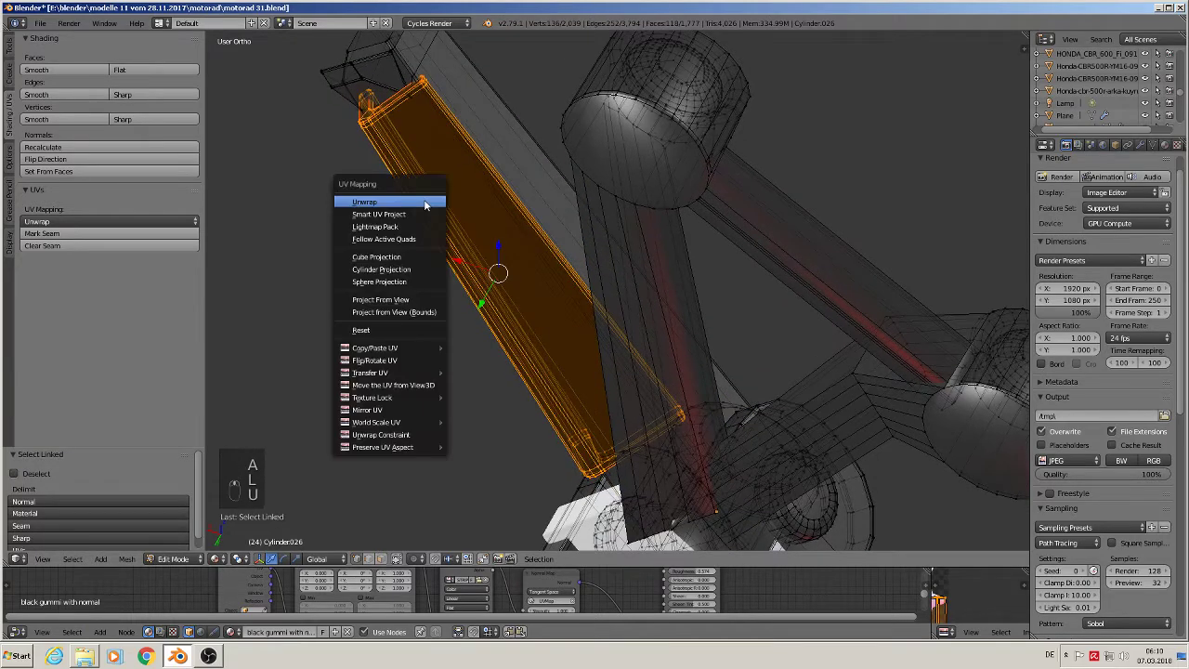
{"action": "left_click", "coordinate": [424, 199]}
{"action": "scroll", "coordinate": [844, 344], "scroll_direction": "down", "scroll_amount": 4}
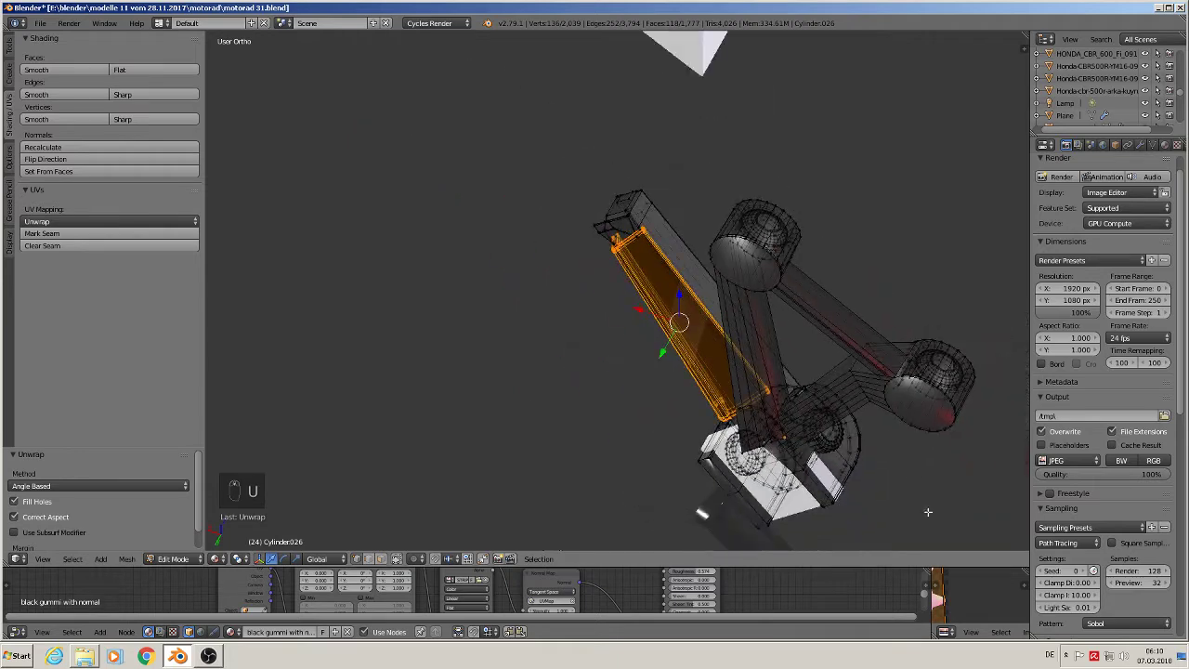
Step: Enlarge the lower editor area and widen the UV image editor
{"action": "scroll", "coordinate": [982, 609], "scroll_direction": "down", "scroll_amount": 2}
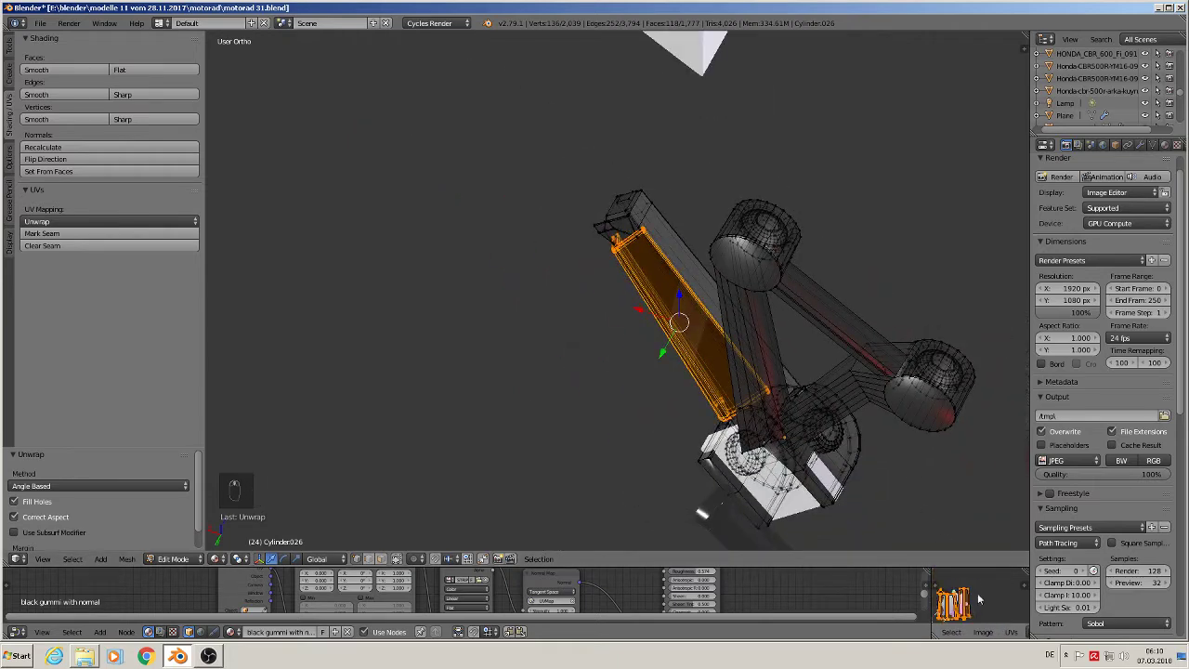
{"action": "left_click_drag", "start_coordinate": [972, 563], "coordinate": [957, 427]}
{"action": "left_click_drag", "start_coordinate": [931, 502], "coordinate": [423, 553]}
{"action": "scroll", "coordinate": [639, 557], "scroll_direction": "up", "scroll_amount": 5}
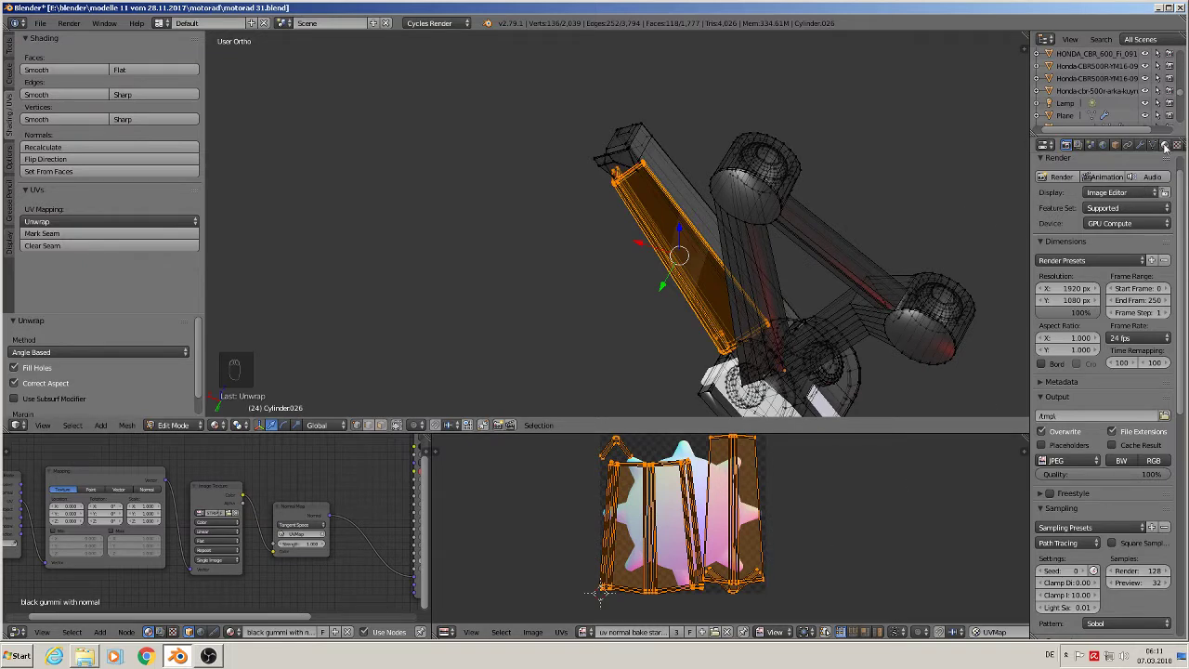
Step: Show the black gummi with normal material and its fitted node tree, and list available images
{"action": "left_click", "coordinate": [1165, 146]}
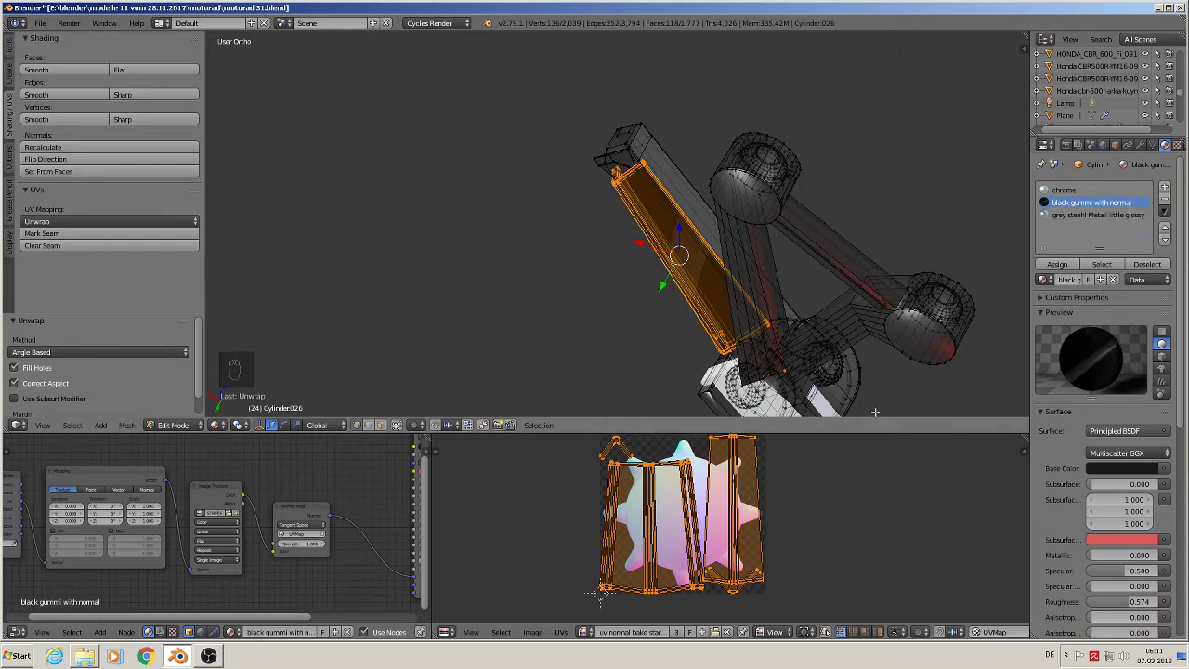
{"action": "key", "text": "Home"}
{"action": "scroll", "coordinate": [208, 567], "scroll_direction": "up", "scroll_amount": 5}
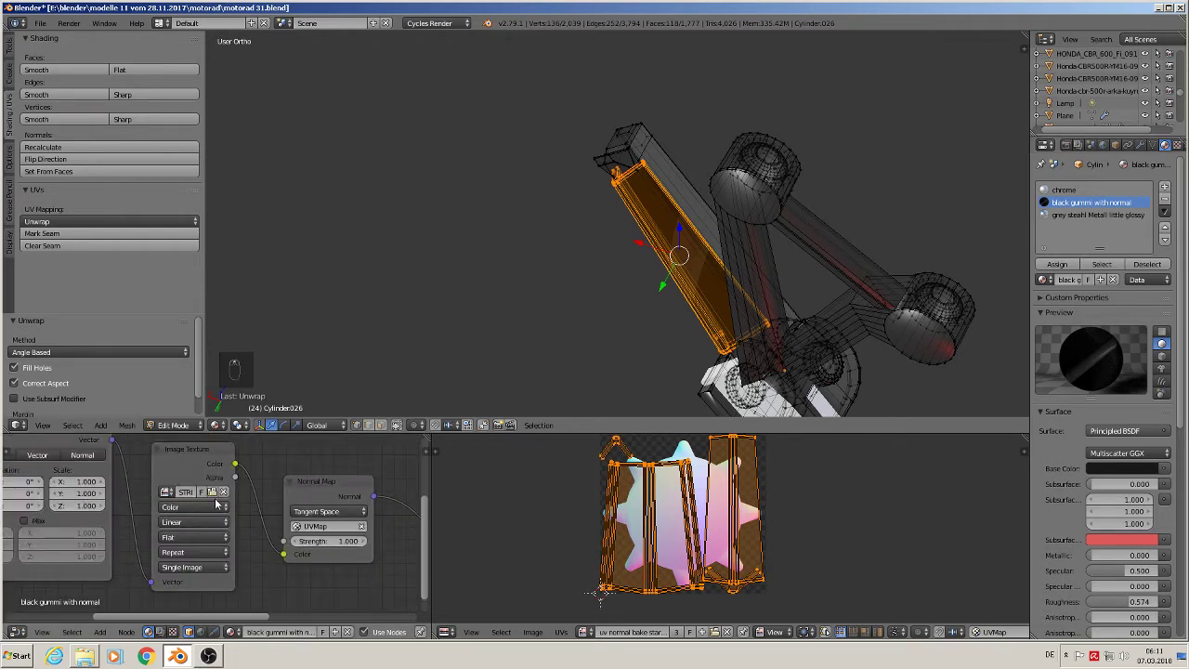
{"action": "left_click", "coordinate": [582, 632]}
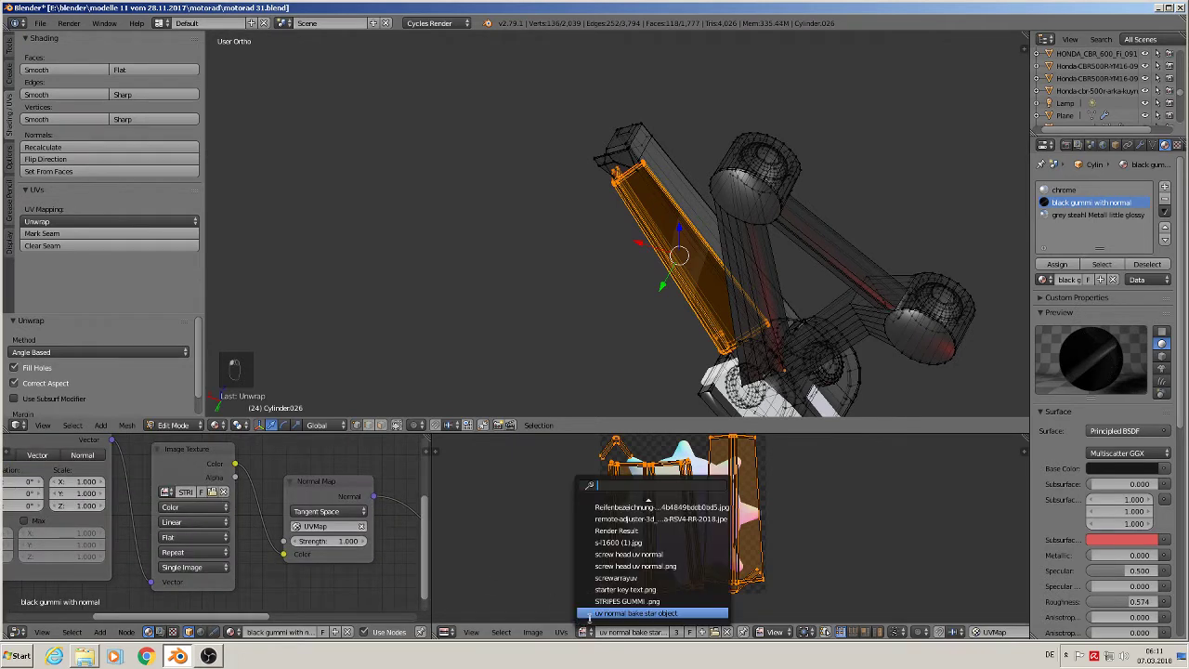
Step: Display STRIPES GUMMI .png behind the UVs and preview the part in rendered shading
{"action": "left_click", "coordinate": [655, 602]}
{"action": "scroll", "coordinate": [677, 591], "scroll_direction": "down", "scroll_amount": 4}
{"action": "scroll", "coordinate": [678, 592], "scroll_direction": "up", "scroll_amount": 2}
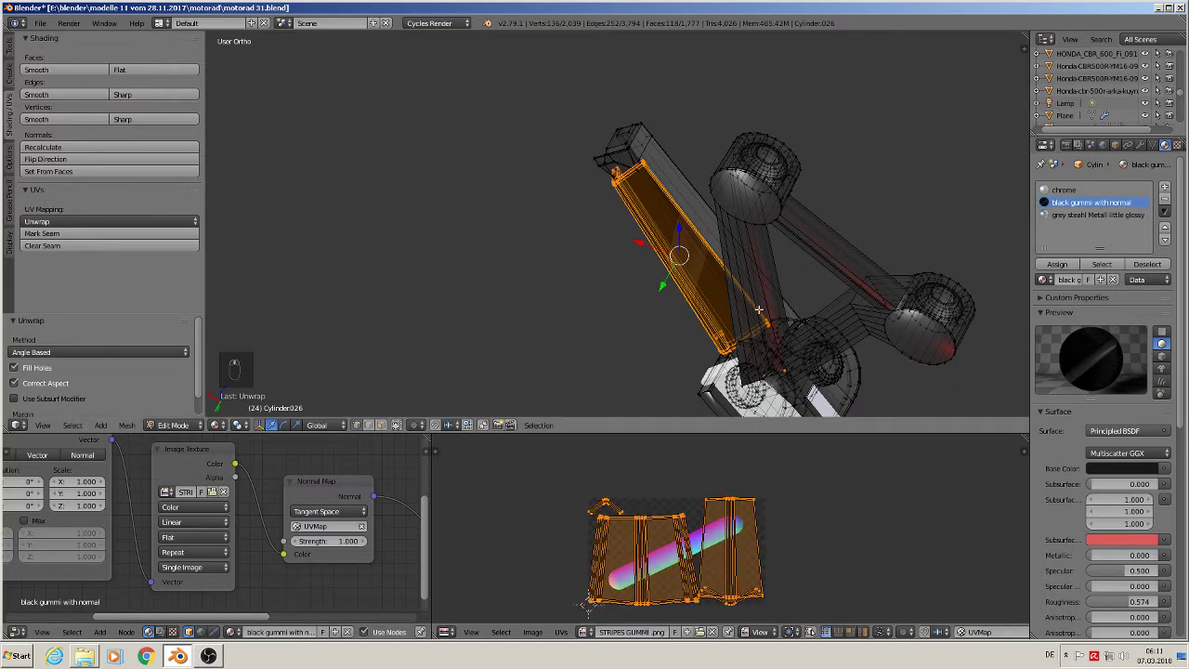
{"action": "key", "text": "shift+z"}
{"action": "key", "text": "shift+z"}
{"action": "scroll", "coordinate": [658, 270], "scroll_direction": "up", "scroll_amount": 1}
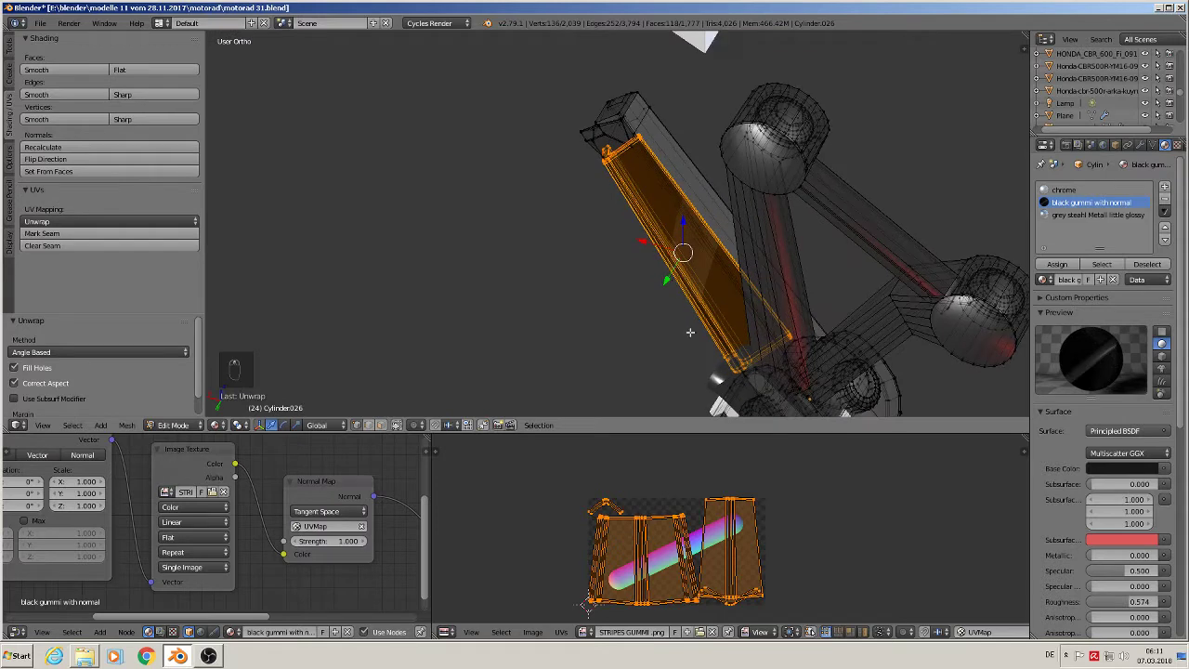
{"action": "scroll", "coordinate": [723, 548], "scroll_direction": "up", "scroll_amount": 1}
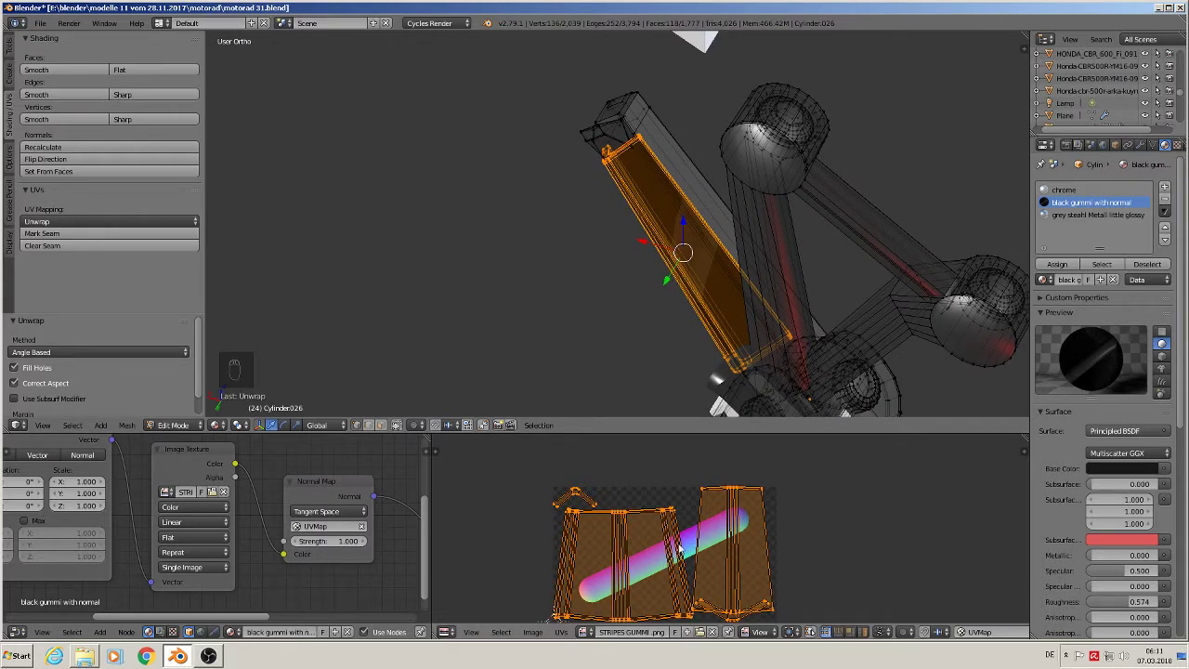
Step: Move the right UV island aside and the small island up-left
{"action": "key", "text": "a"}
{"action": "key", "text": "a"}
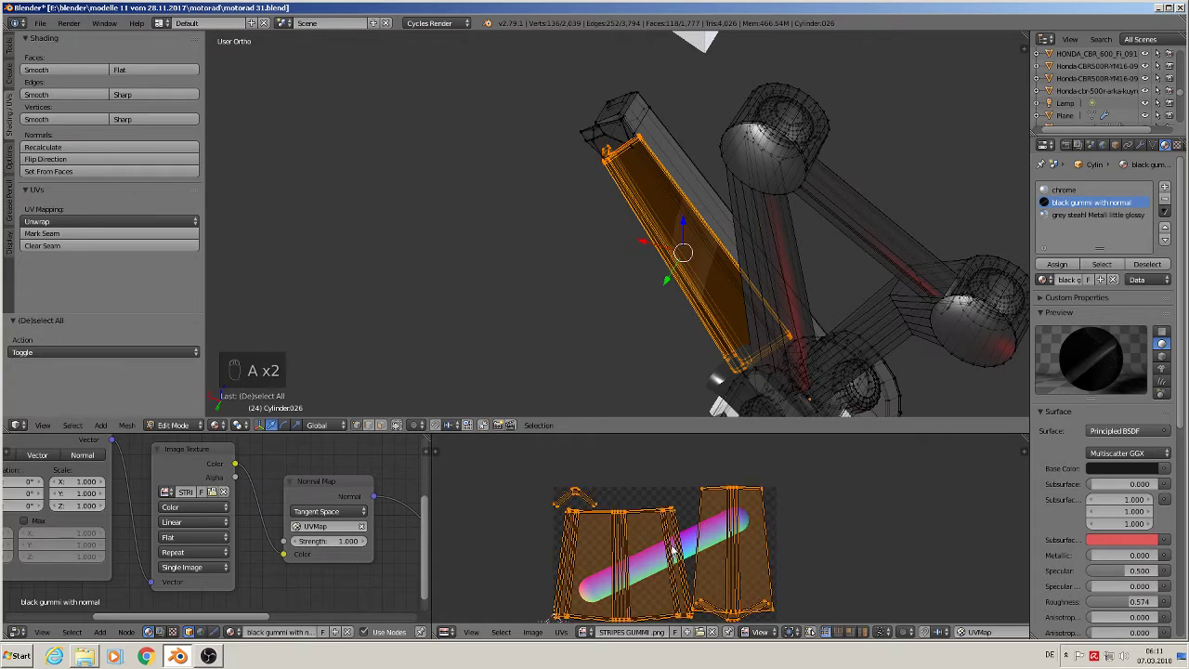
{"action": "key", "text": "a"}
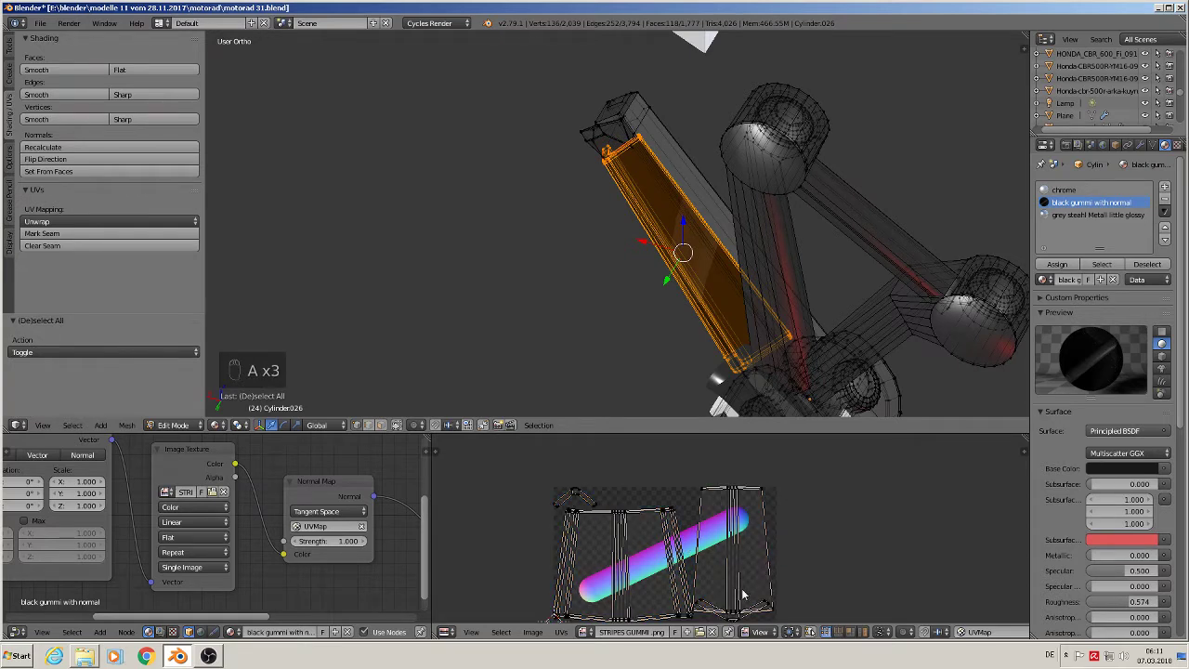
{"action": "key", "text": "l"}
{"action": "key", "text": "g"}
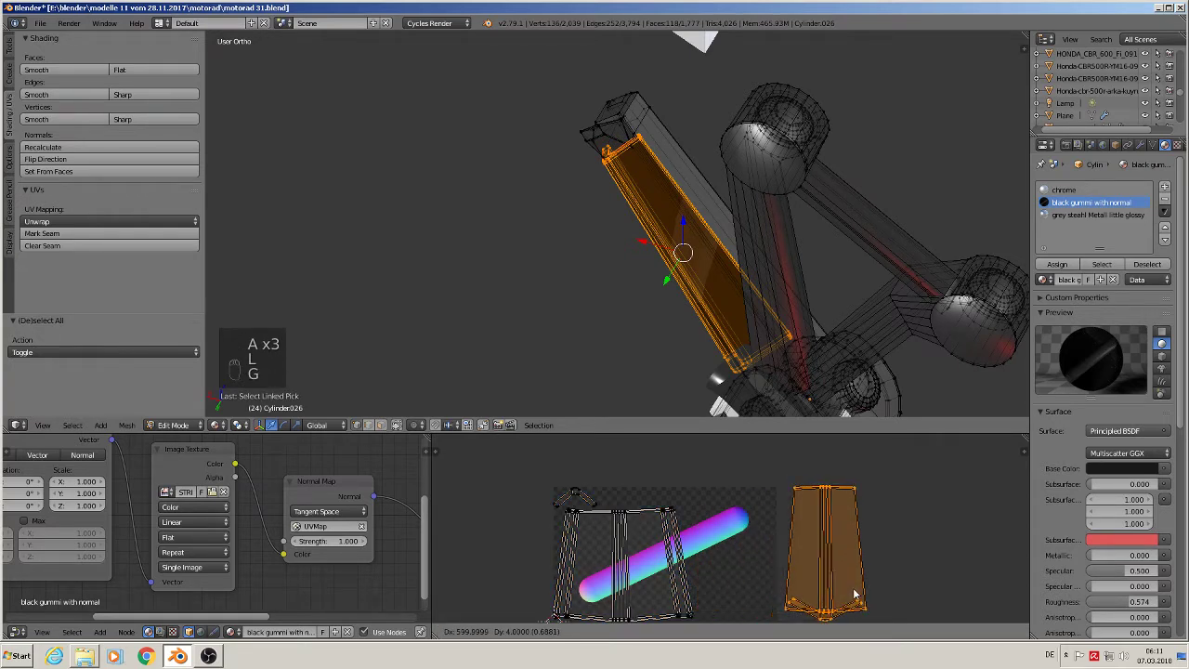
{"action": "left_click", "coordinate": [936, 571]}
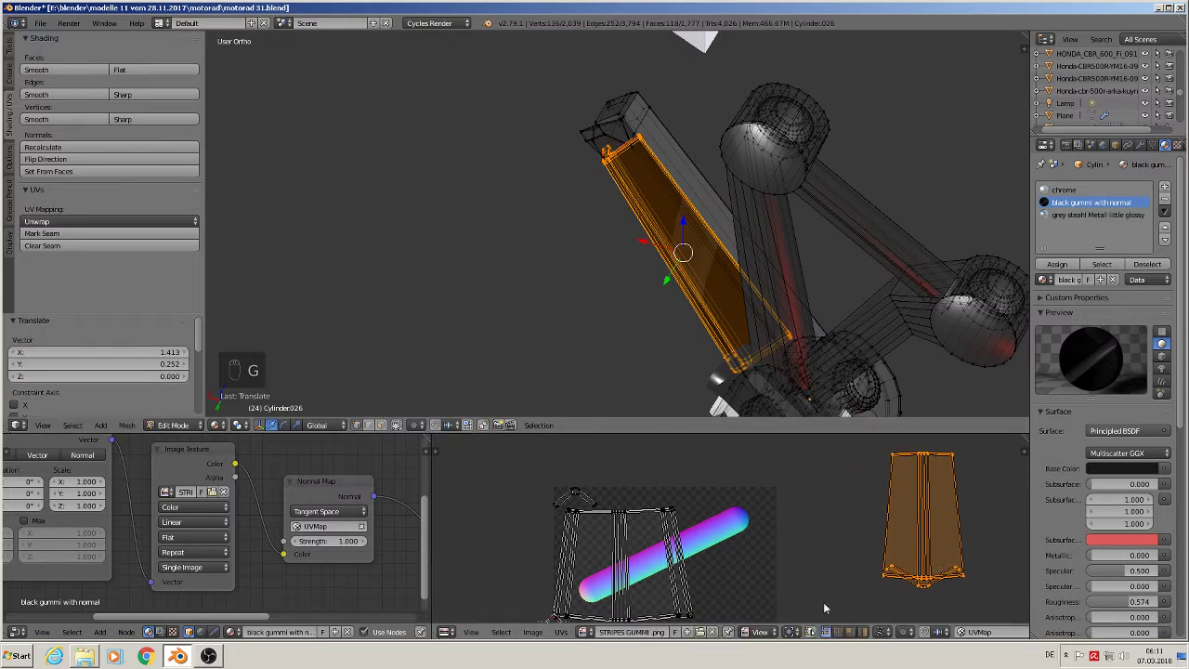
{"action": "key", "text": "a"}
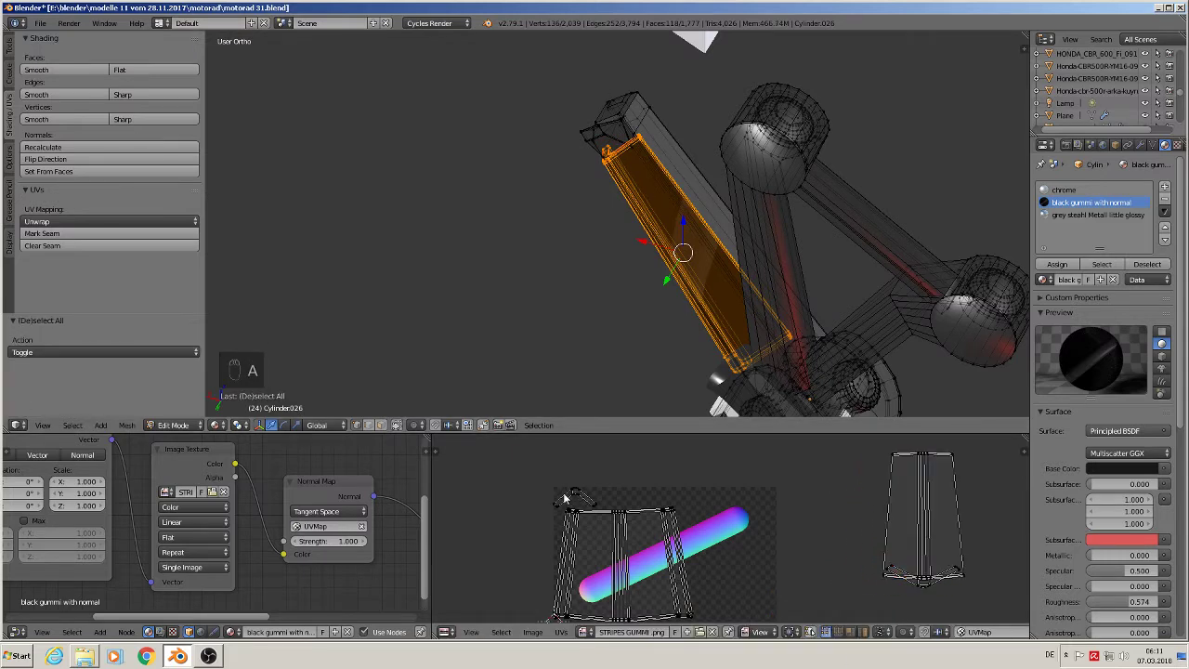
{"action": "key", "text": "k"}
{"action": "key", "text": "l"}
{"action": "key", "text": "g"}
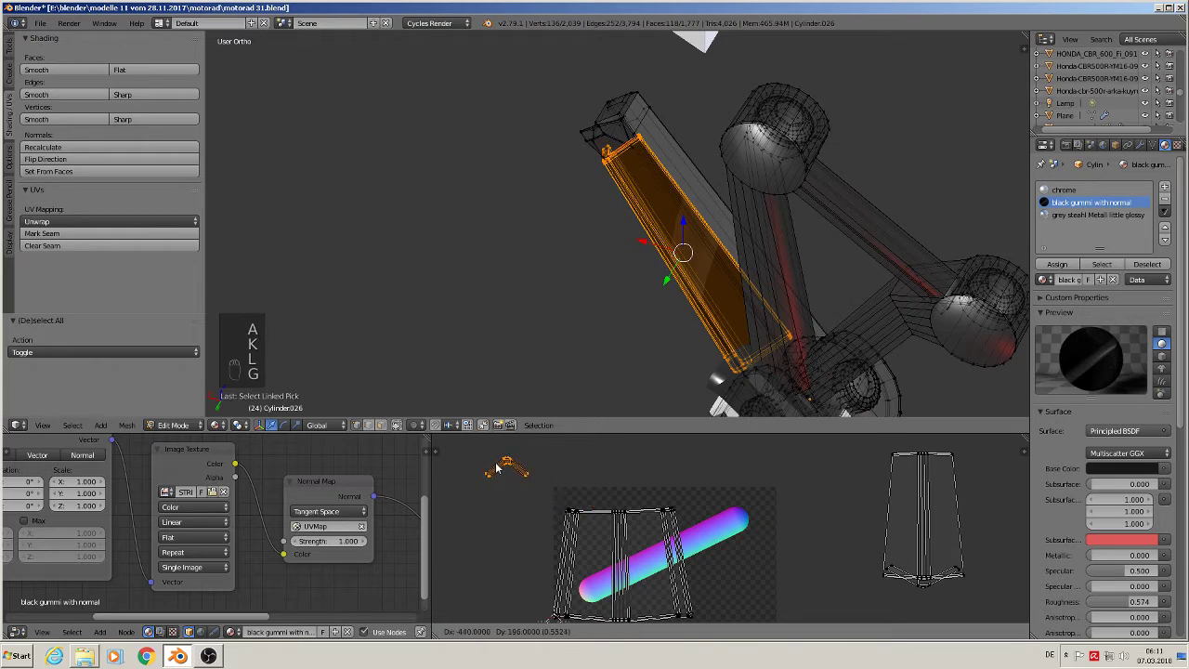
{"action": "left_click", "coordinate": [494, 467]}
Step: Move the large UV island over the stripe and begin scaling it up
{"action": "key", "text": "a"}
{"action": "key", "text": "l"}
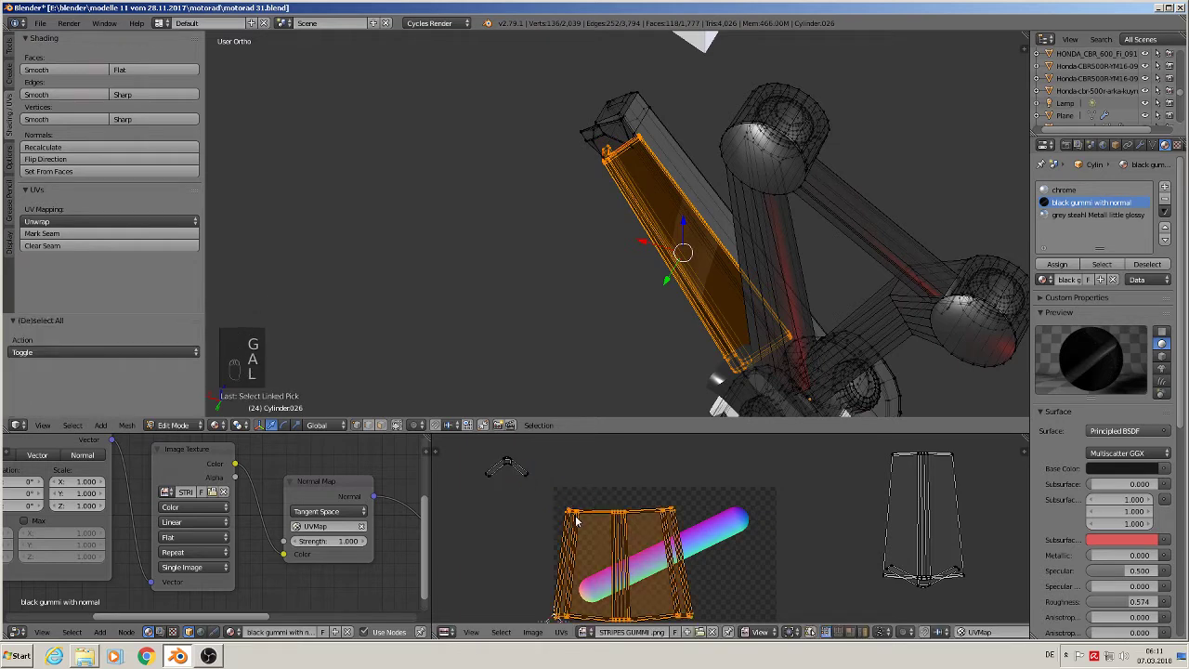
{"action": "key", "text": "g"}
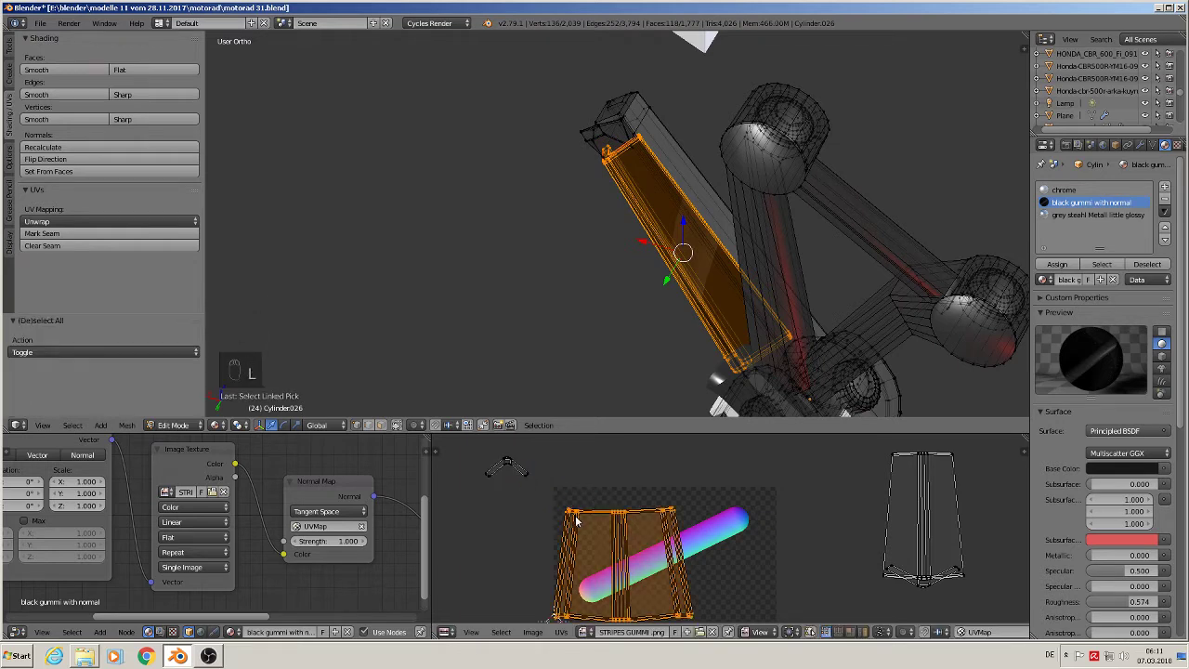
{"action": "left_click", "coordinate": [628, 507]}
{"action": "scroll", "coordinate": [629, 506], "scroll_direction": "down", "scroll_amount": 2}
{"action": "key", "text": "s"}
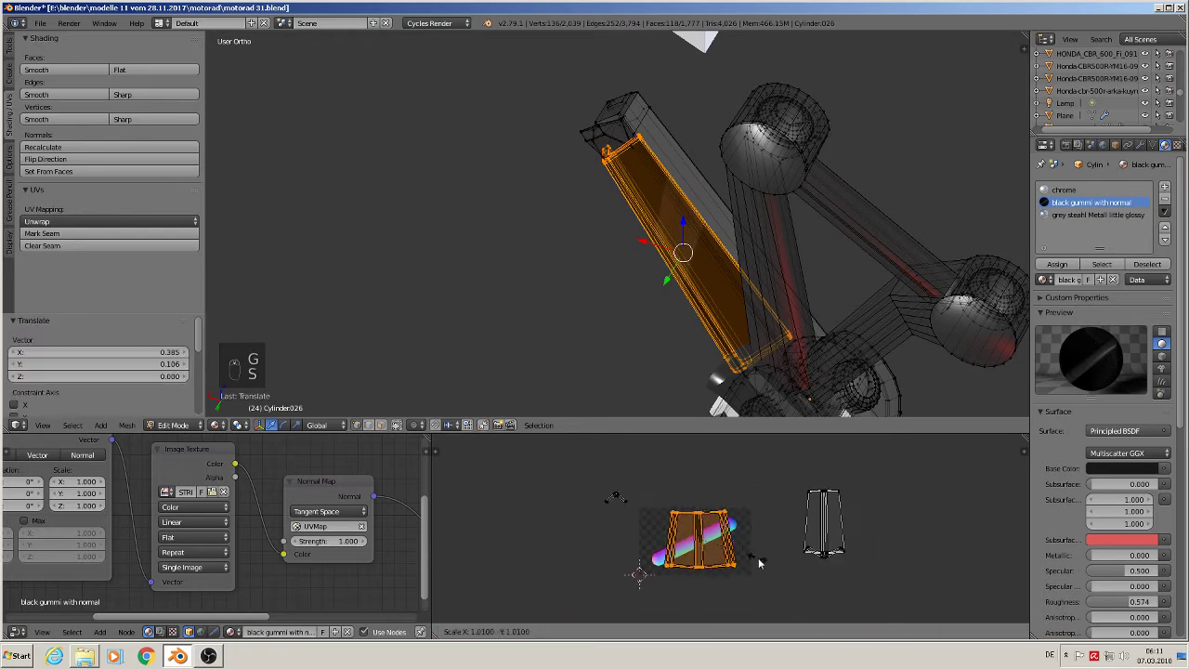
Step: Finish scaling the large UV island and bring the node graph into view
{"action": "left_click", "coordinate": [797, 587]}
{"action": "scroll", "coordinate": [109, 550], "scroll_direction": "down", "scroll_amount": 1}
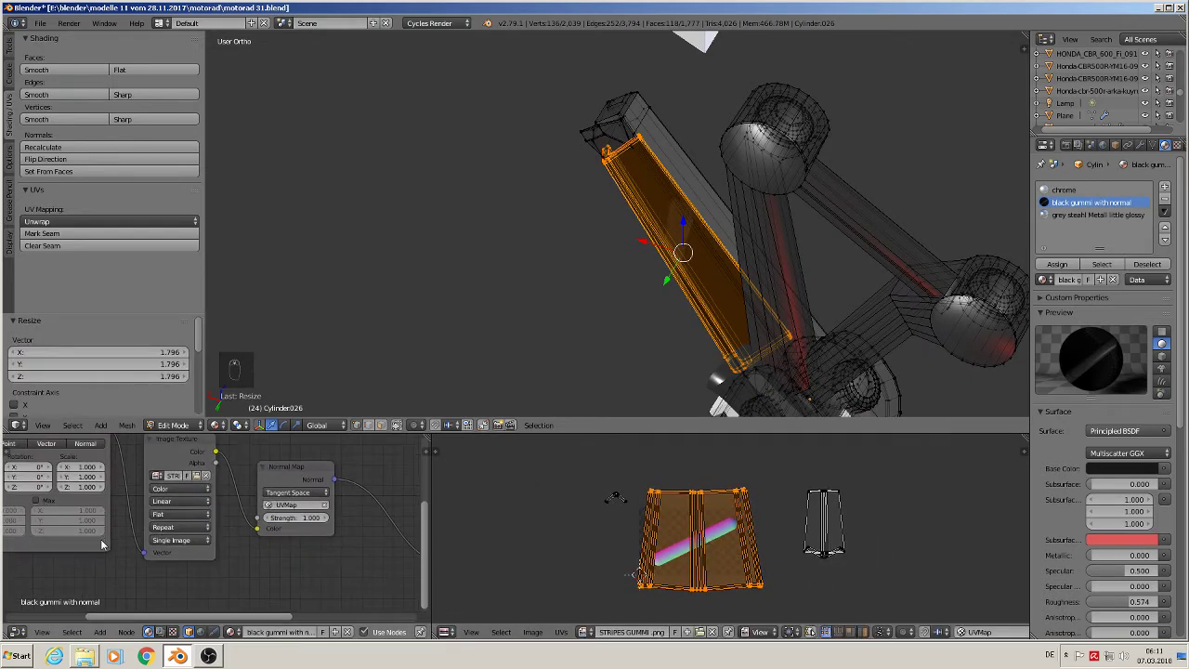
{"action": "middle_click_drag", "start_coordinate": [109, 550], "coordinate": [268, 551]}
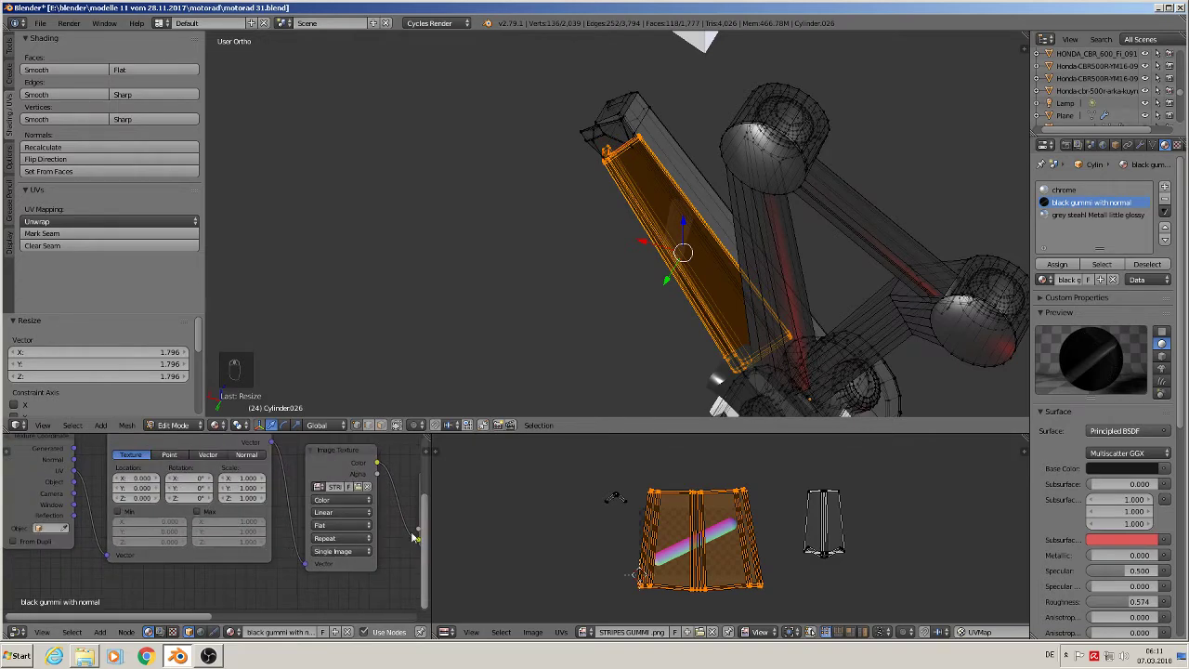
{"action": "middle_click_drag", "start_coordinate": [708, 309], "coordinate": [695, 296]}
{"action": "scroll", "coordinate": [764, 556], "scroll_direction": "up", "scroll_amount": 1}
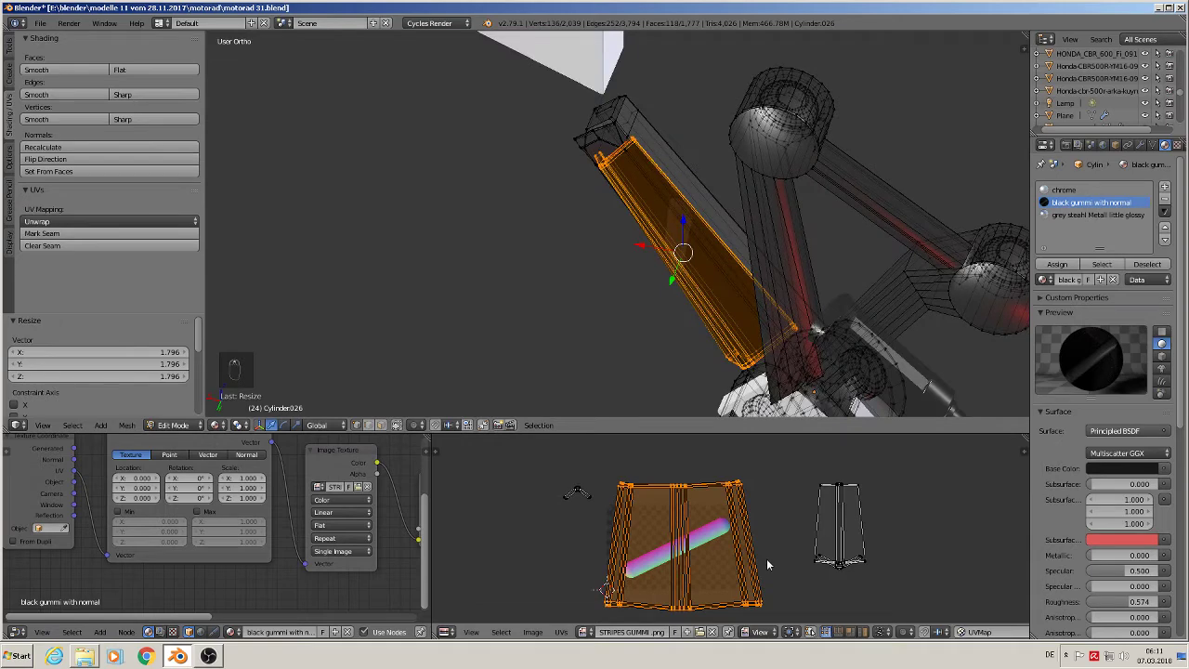
Step: Enlarge the UV island, then rescale it down to 0.801
{"action": "key", "text": "s"}
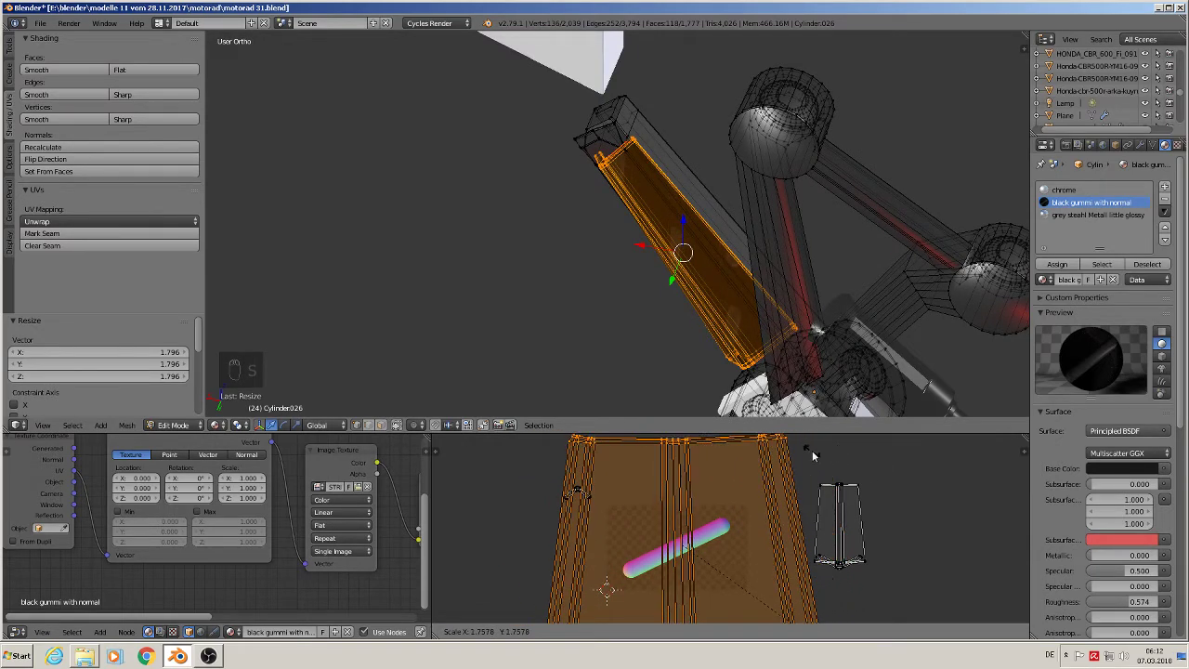
{"action": "left_click", "coordinate": [864, 494]}
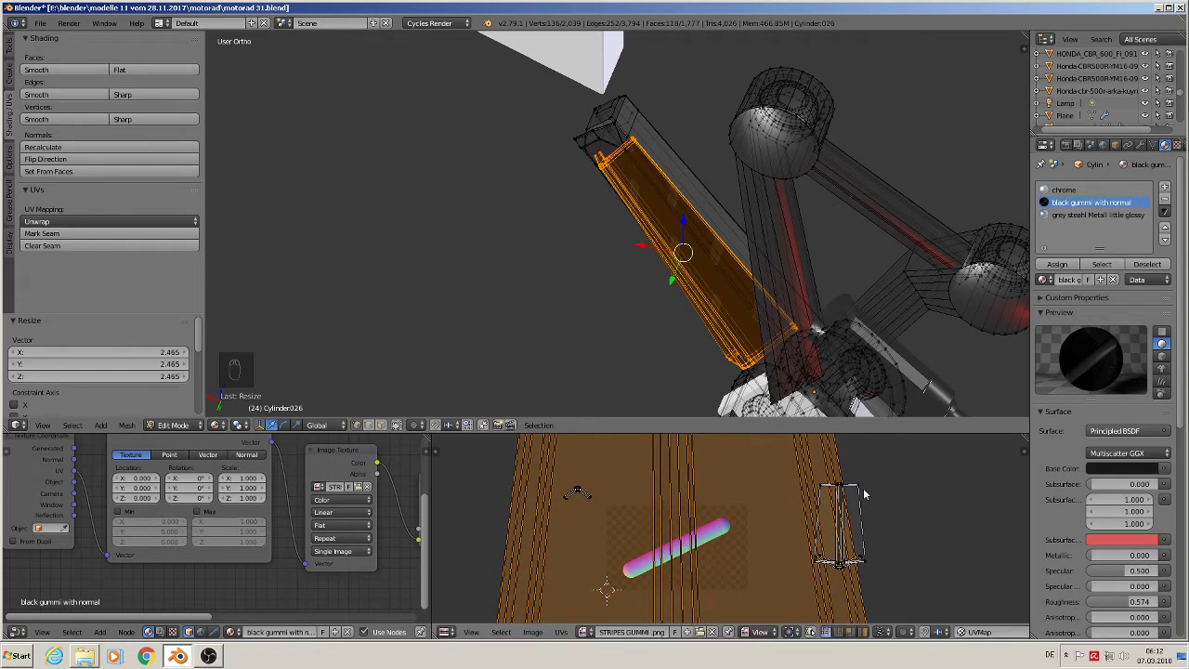
{"action": "scroll", "coordinate": [831, 483], "scroll_direction": "down", "scroll_amount": 3}
{"action": "middle_click_drag", "start_coordinate": [915, 516], "coordinate": [831, 538]}
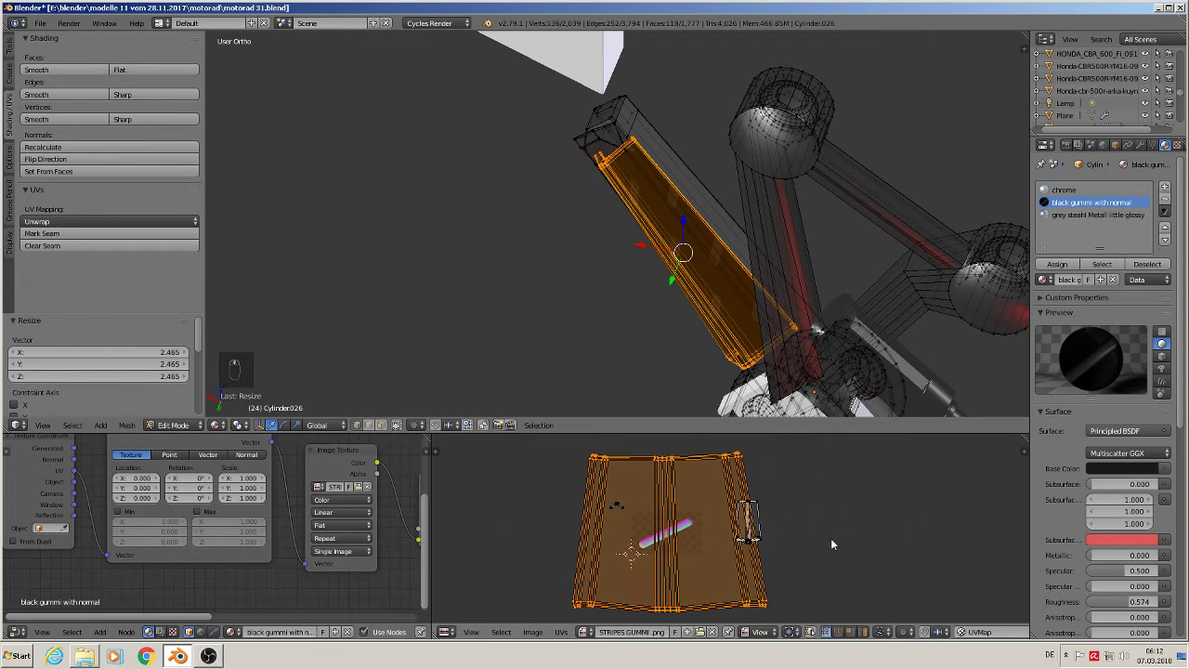
{"action": "key", "text": "s"}
{"action": "key", "text": "y"}
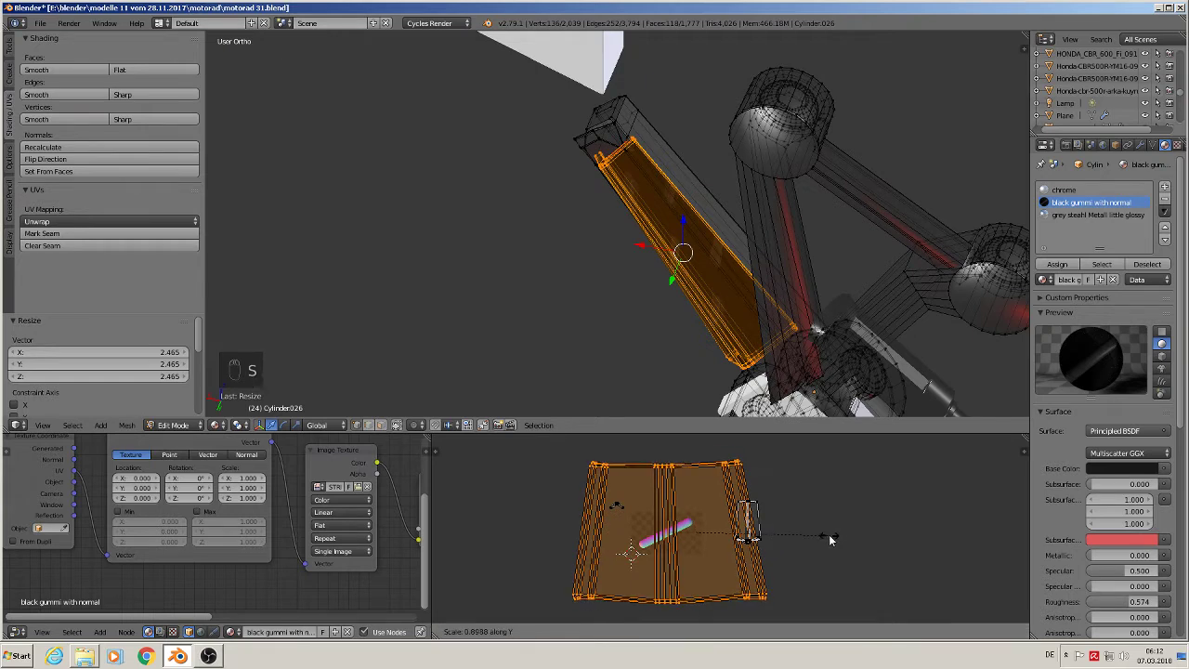
{"action": "key", "text": "s"}
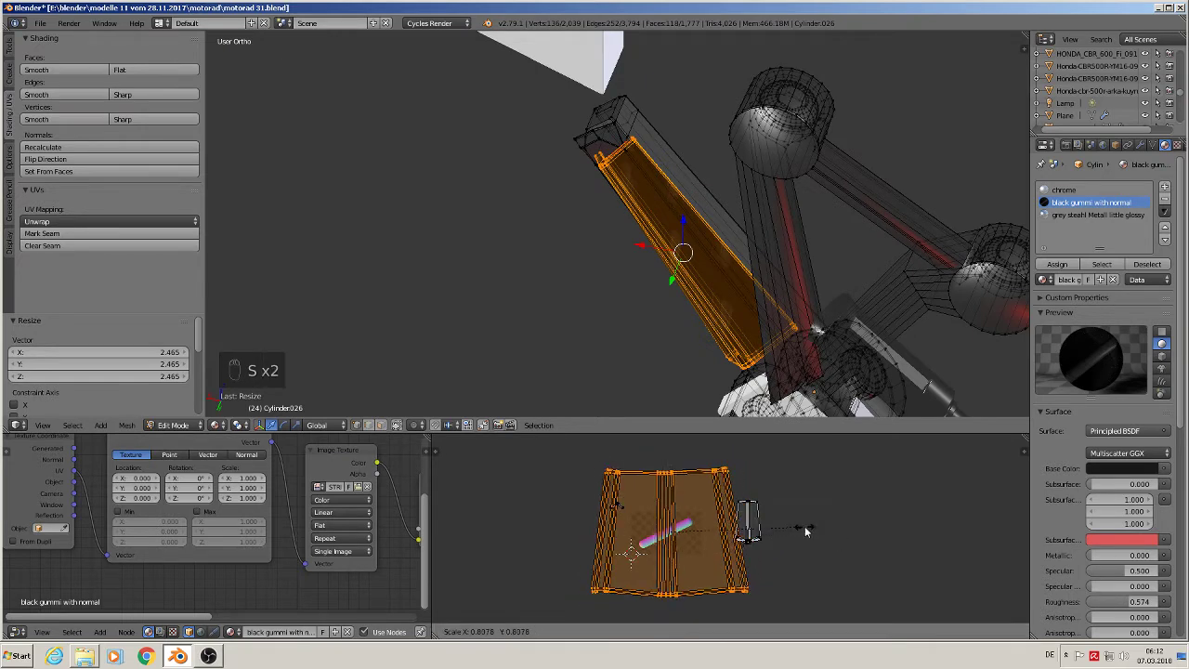
{"action": "left_click", "coordinate": [803, 524]}
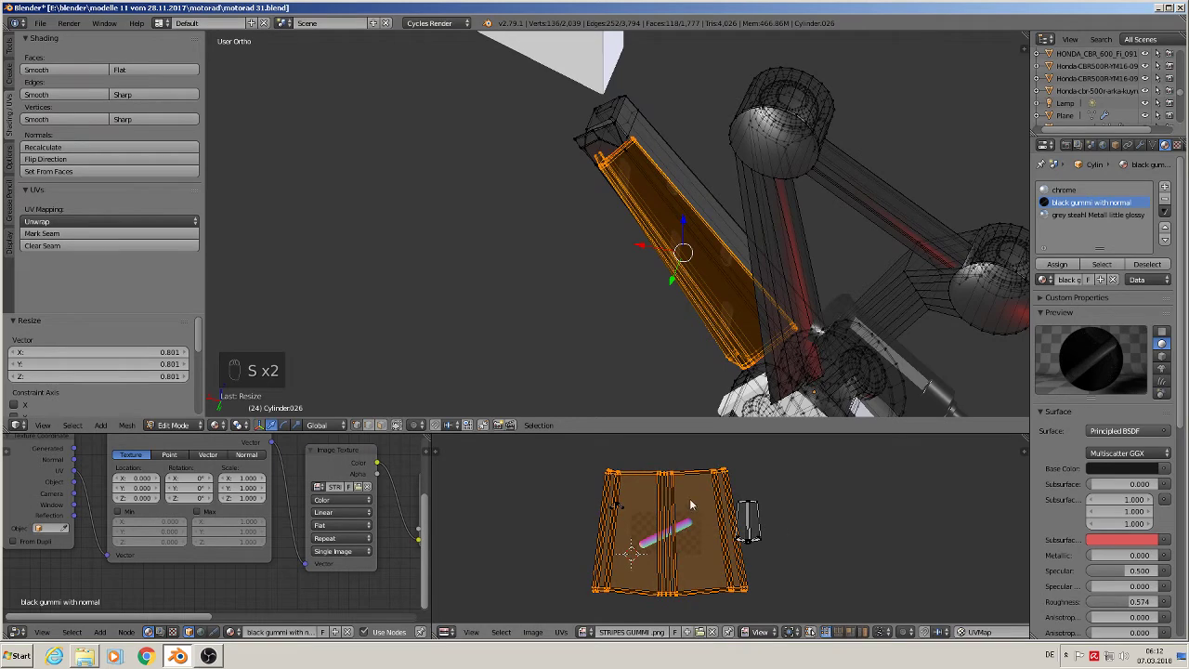
Step: Move the small separate UV island to the upper left
{"action": "key", "text": "Tab"}
{"action": "key", "text": "Tab"}
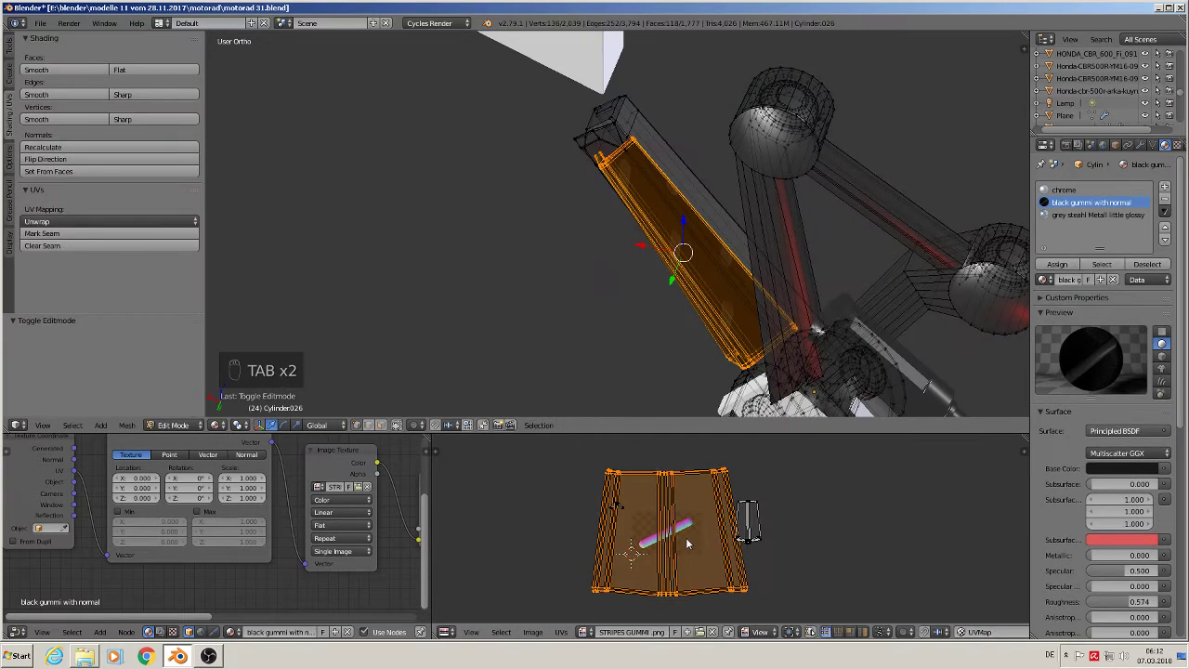
{"action": "key", "text": "a"}
{"action": "key", "text": "a"}
{"action": "key", "text": "a"}
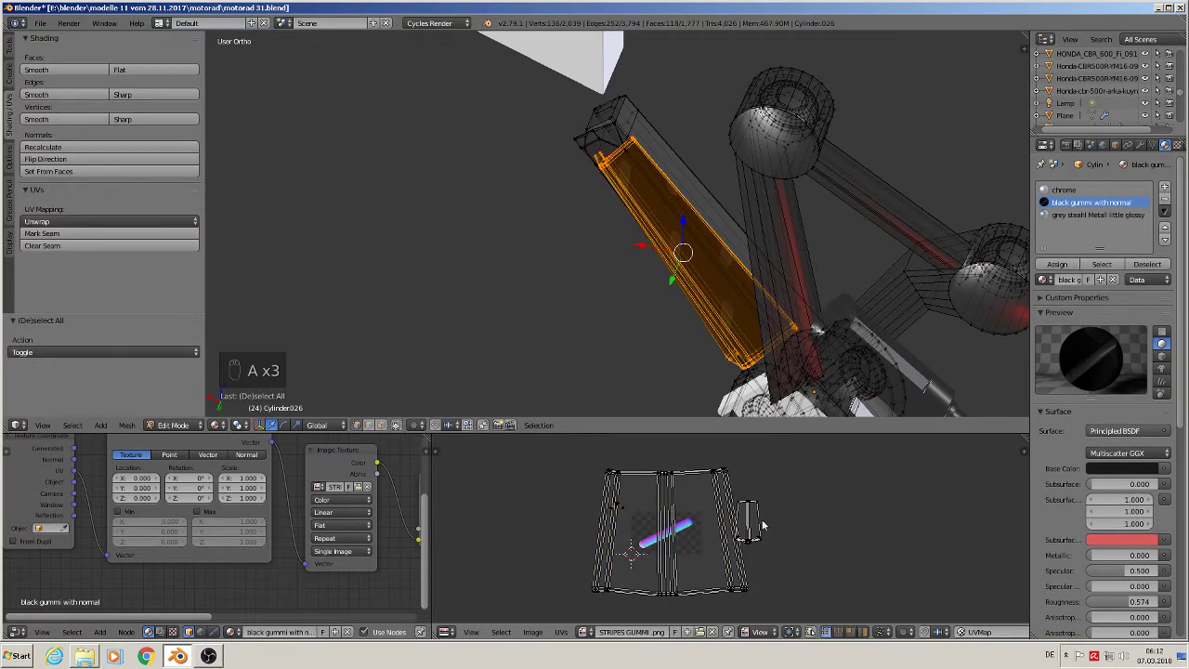
{"action": "key", "text": "l"}
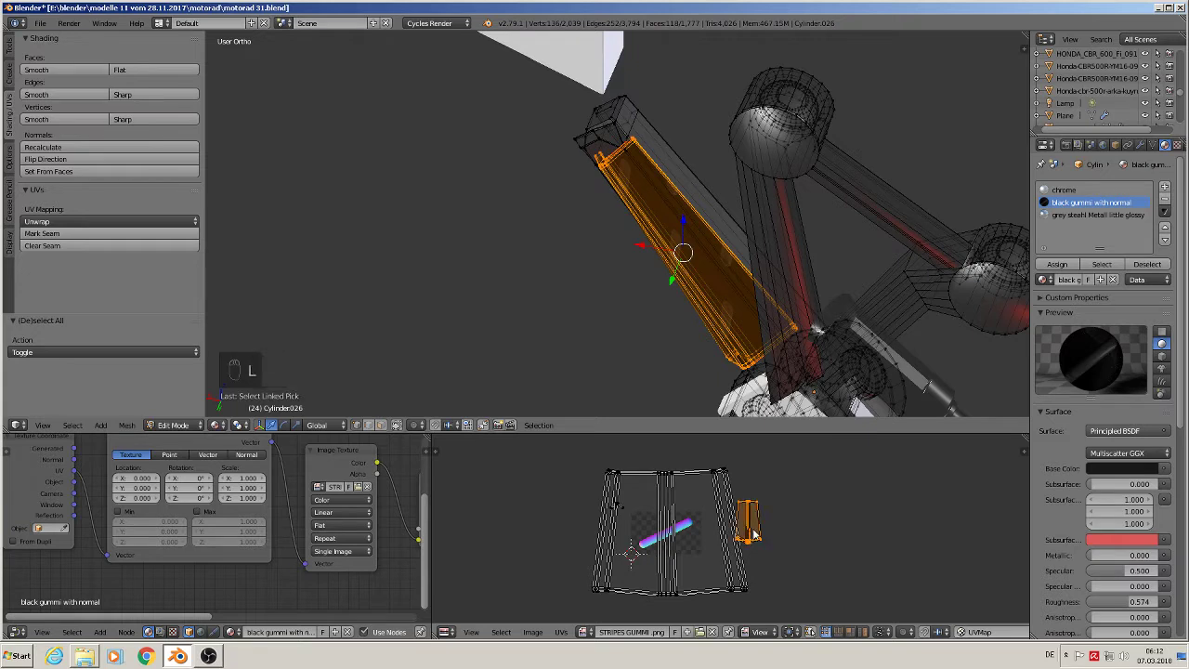
{"action": "key", "text": "g"}
{"action": "left_click", "coordinate": [566, 479]}
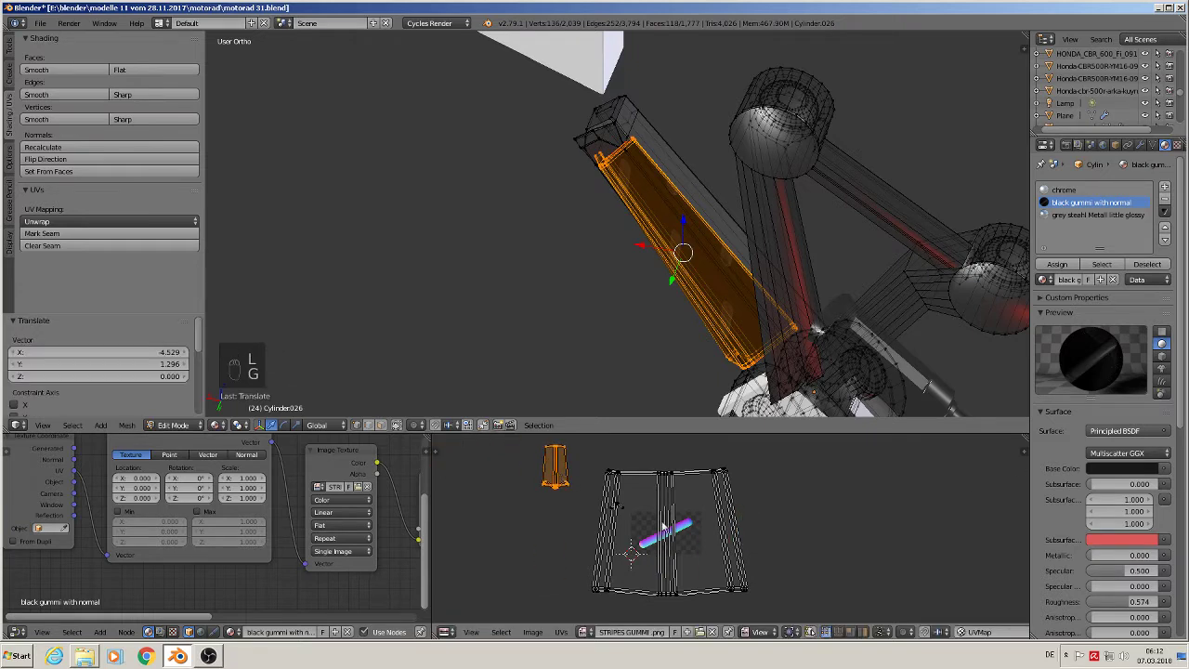
{"action": "scroll", "coordinate": [782, 562], "scroll_direction": "up", "scroll_amount": 2}
{"action": "scroll", "coordinate": [763, 562], "scroll_direction": "down", "scroll_amount": 2}
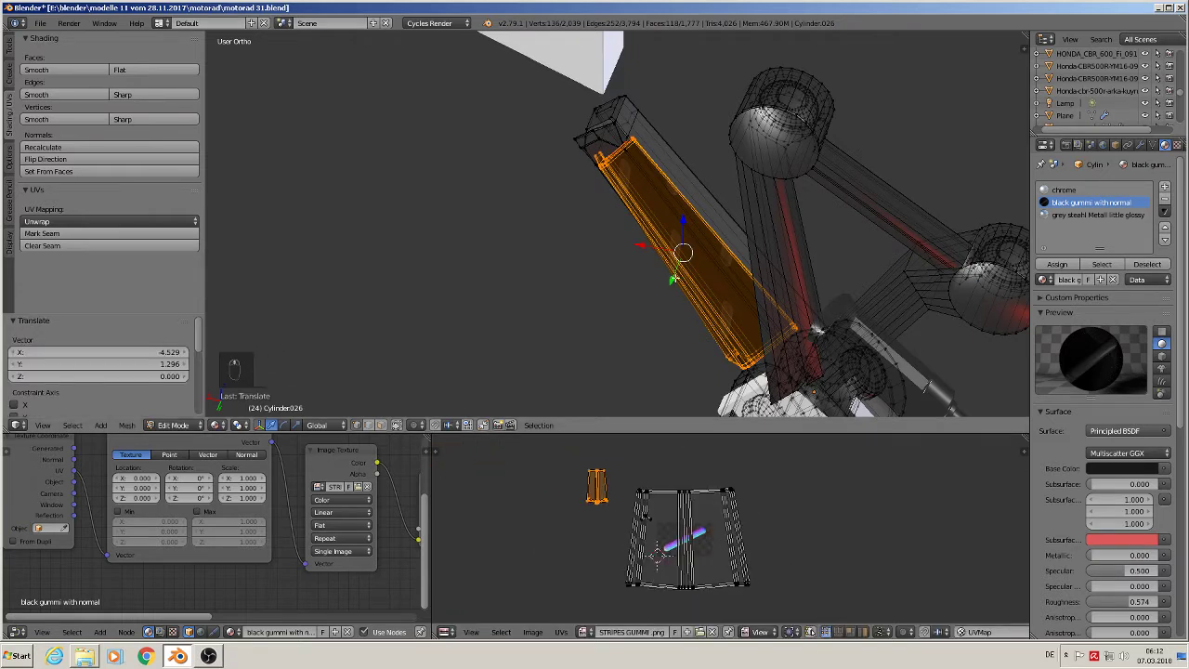
{"action": "mouse_move", "coordinate": [650, 279]}
{"action": "middle_mouse_down"}
{"action": "mouse_move", "coordinate": [642, 267]}
{"action": "mouse_move", "coordinate": [665, 269]}
{"action": "middle_mouse_up"}
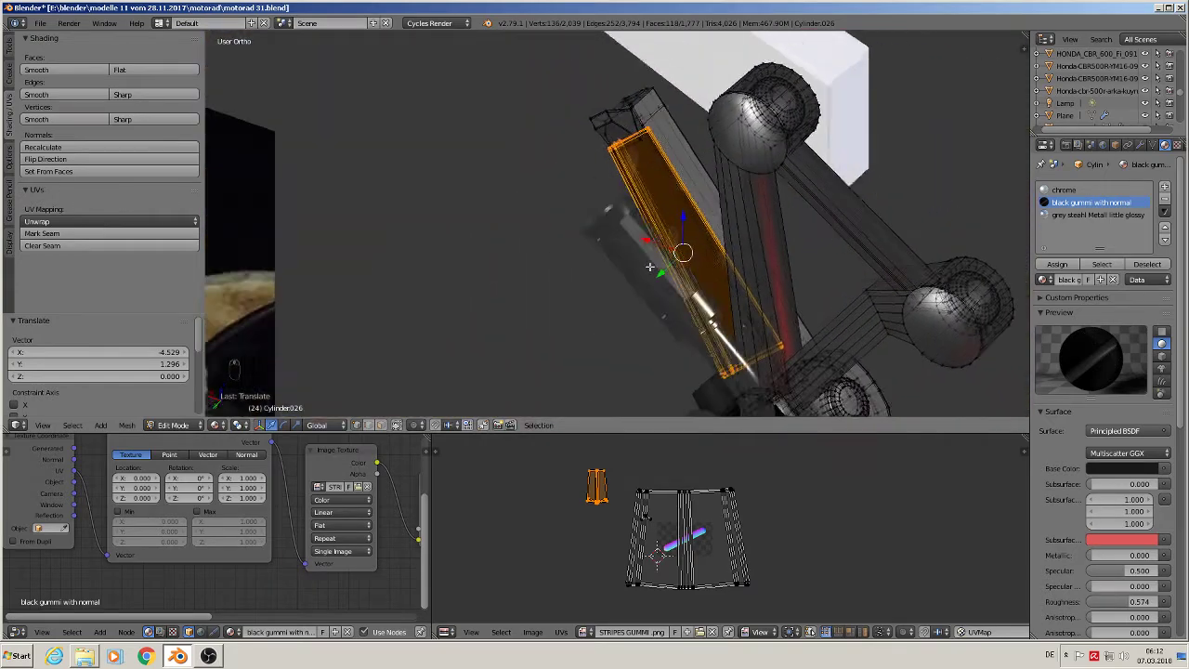
Step: Select all UVs and widen them horizontally by 1.188
{"action": "key", "text": "Tab"}
{"action": "key", "text": "Tab"}
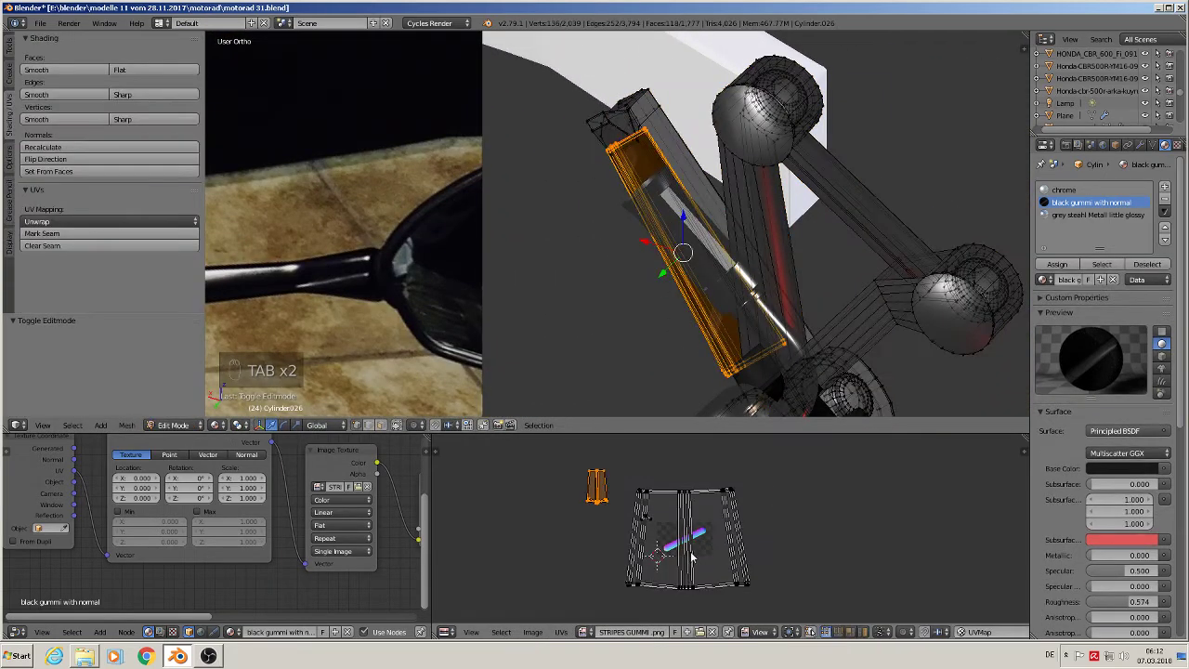
{"action": "key", "text": "a"}
{"action": "key", "text": "a"}
{"action": "key", "text": "a"}
{"action": "key", "text": "a"}
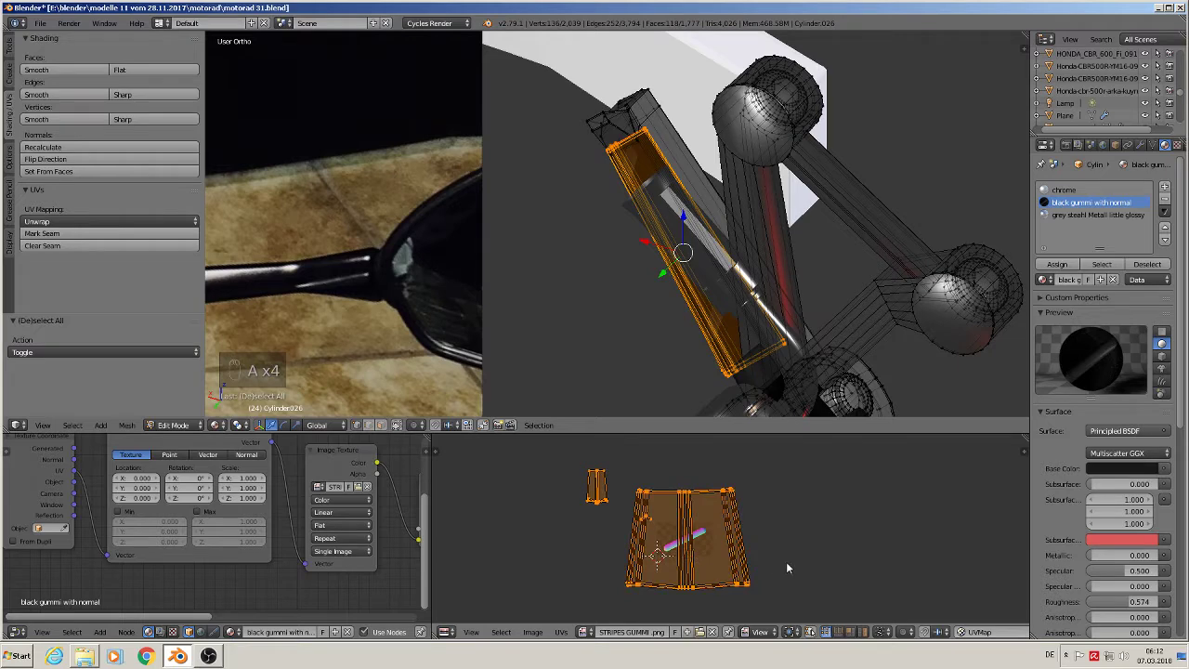
{"action": "key", "text": "s"}
{"action": "key", "text": "x"}
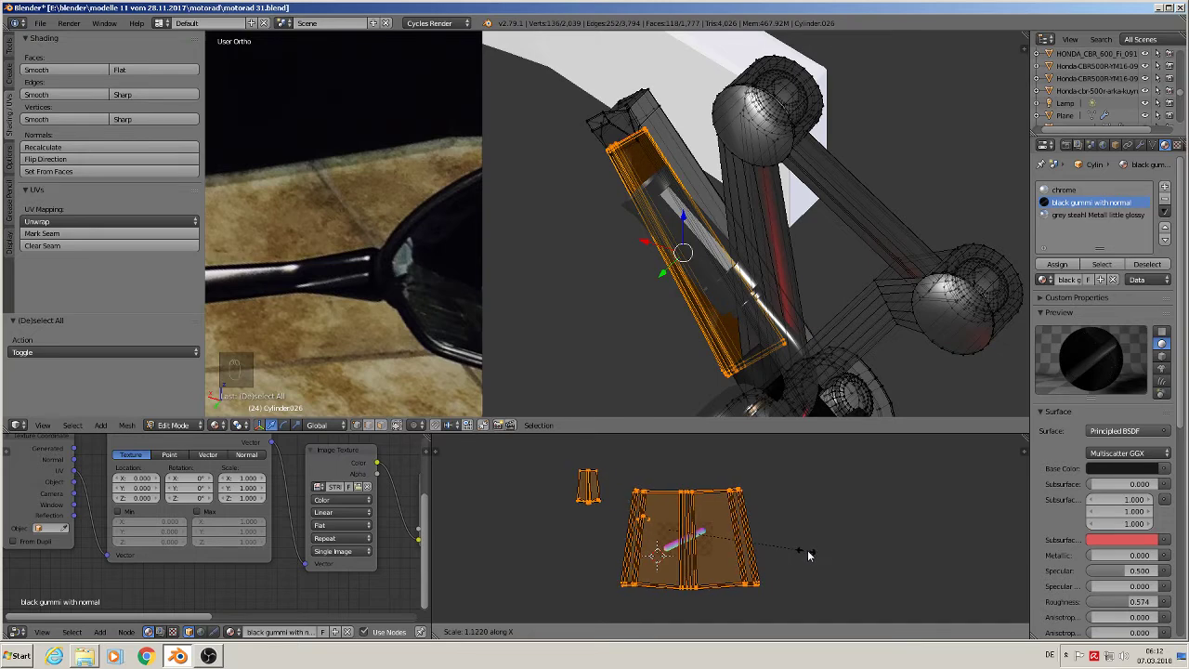
{"action": "left_click", "coordinate": [815, 553]}
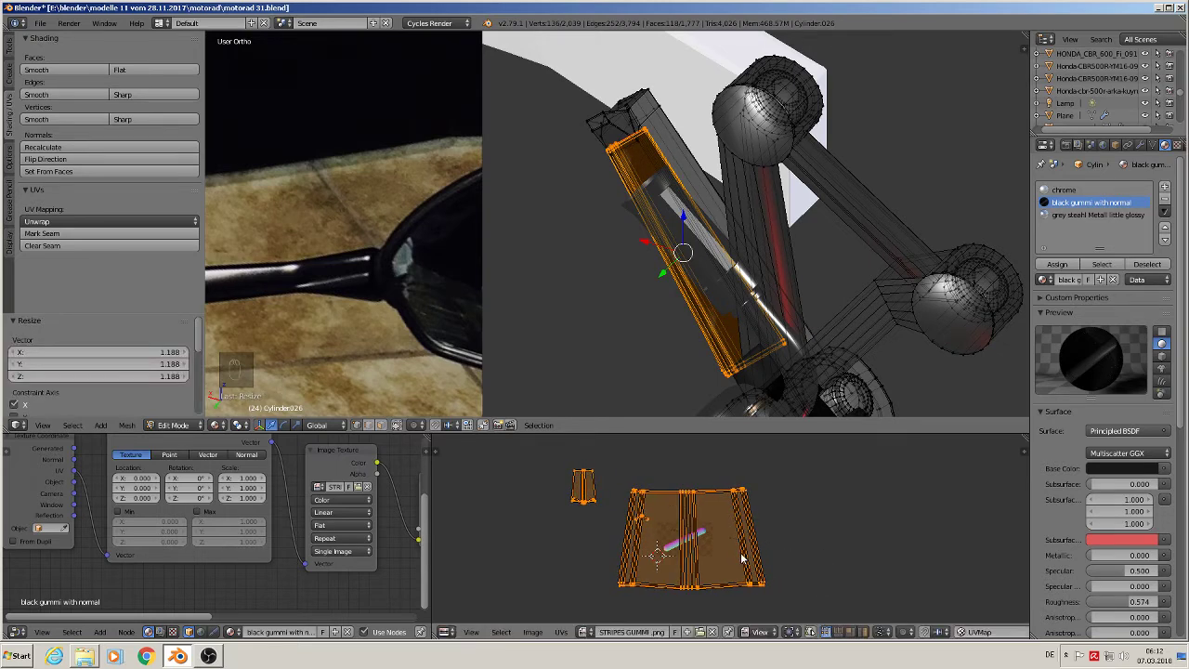
Step: Brush-select the right-hand UV strip and move it further right
{"action": "key", "text": "a"}
{"action": "key", "text": "b"}
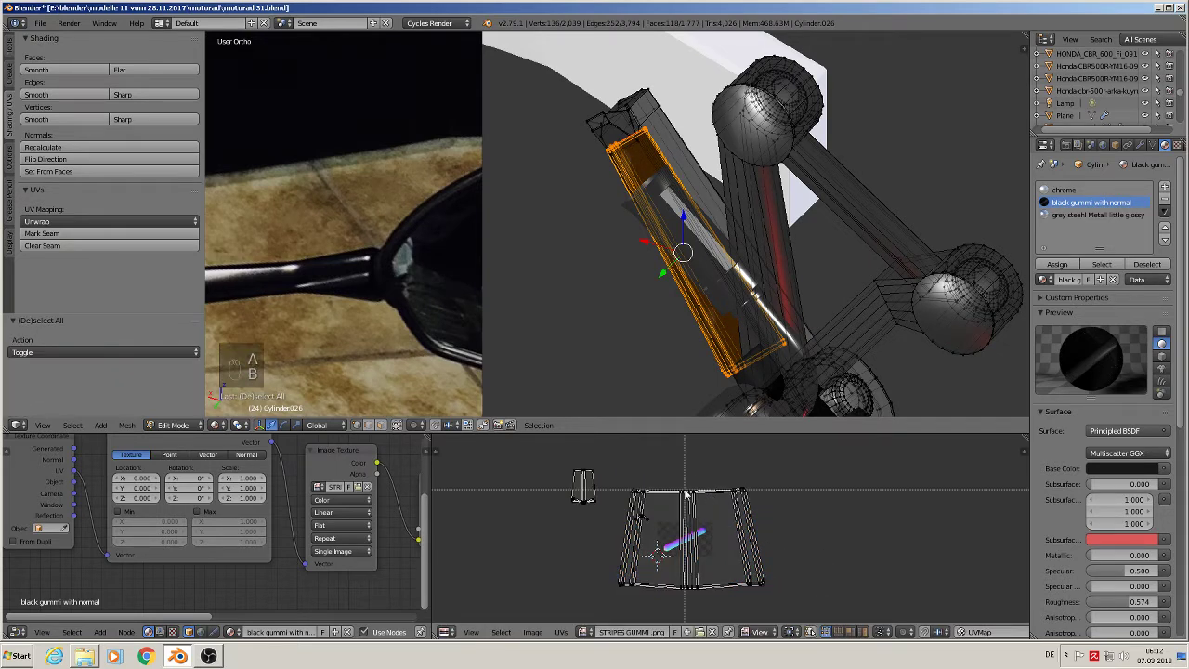
{"action": "right_click", "coordinate": [690, 486]}
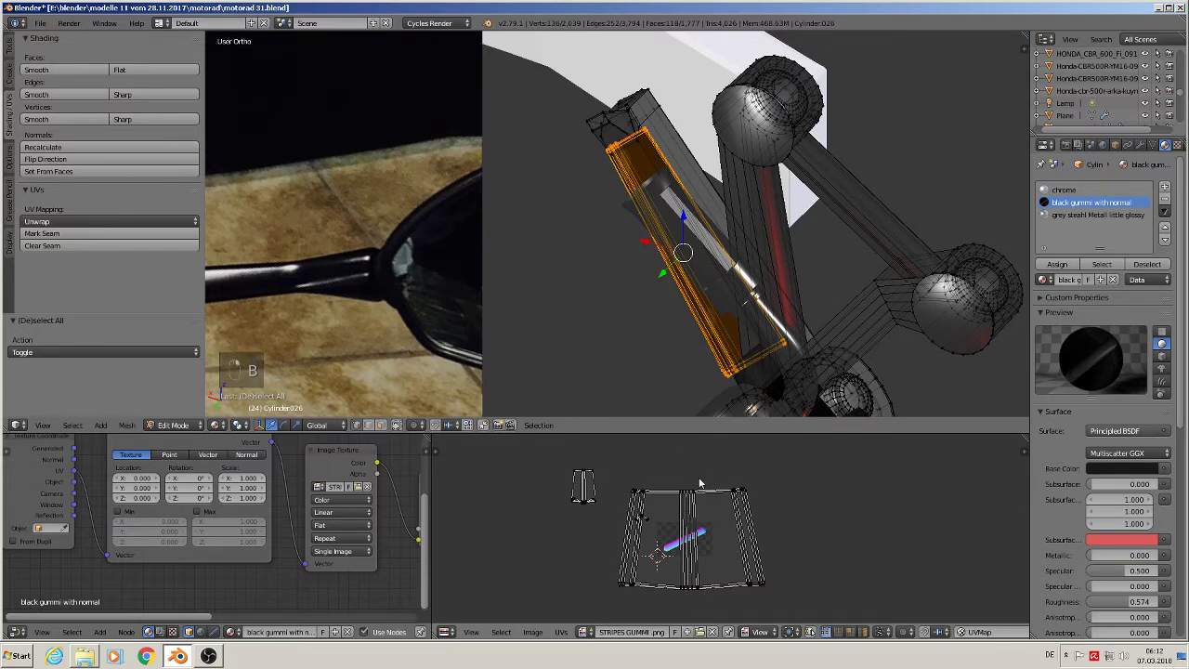
{"action": "key", "text": "c"}
{"action": "mouse_move", "coordinate": [701, 495]}
{"action": "left_mouse_down"}
{"action": "mouse_move", "coordinate": [708, 599]}
{"action": "mouse_move", "coordinate": [707, 588]}
{"action": "mouse_move", "coordinate": [764, 589]}
{"action": "mouse_move", "coordinate": [742, 486]}
{"action": "left_mouse_up"}
{"action": "right_click", "coordinate": [741, 497]}
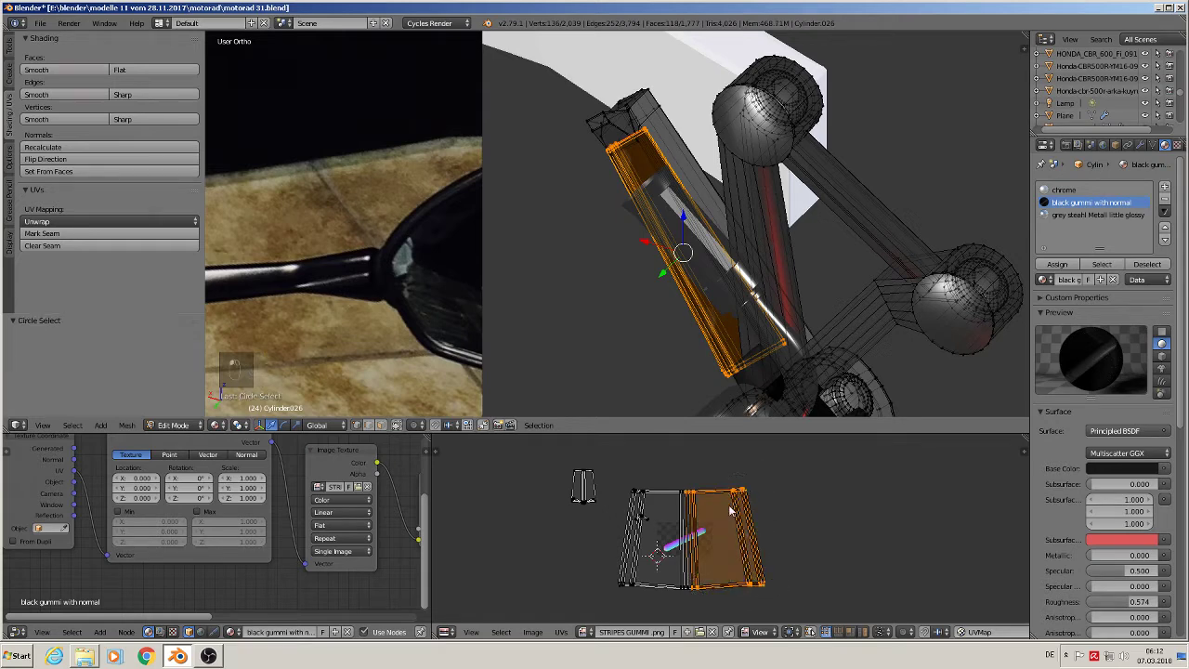
{"action": "key", "text": "g"}
{"action": "left_click", "coordinate": [811, 528]}
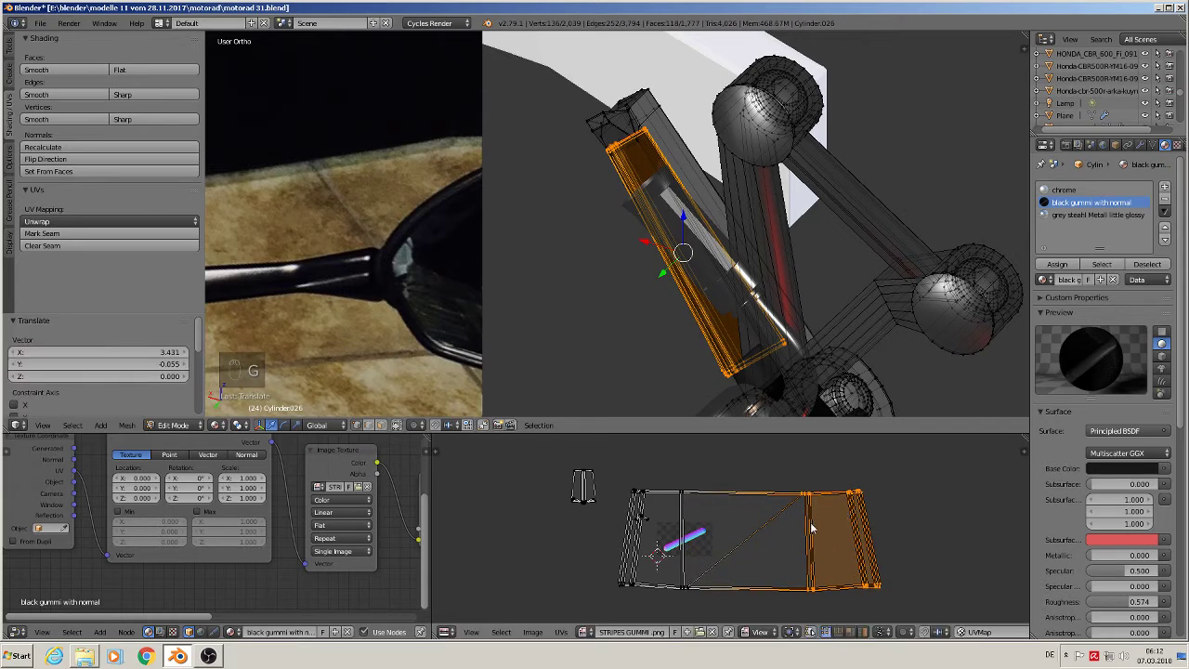
Step: Box-select the left UV strip and reposition it
{"action": "key", "text": "a"}
{"action": "key", "text": "b"}
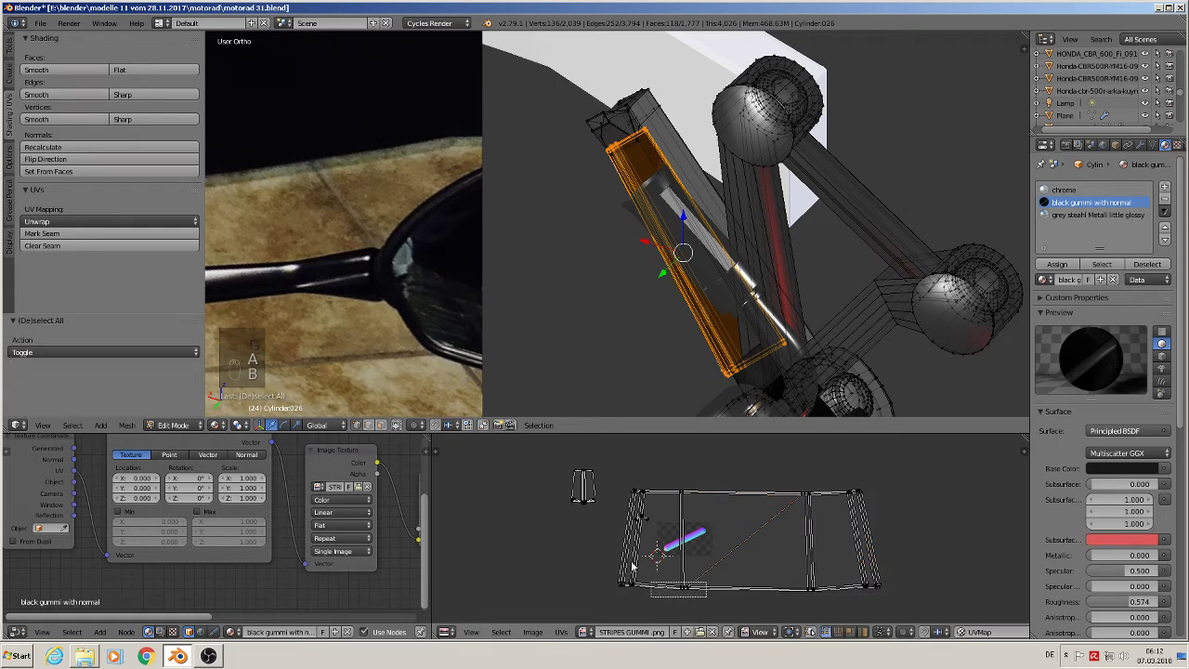
{"action": "left_click_drag", "start_coordinate": [706, 596], "coordinate": [618, 472]}
{"action": "key", "text": "g"}
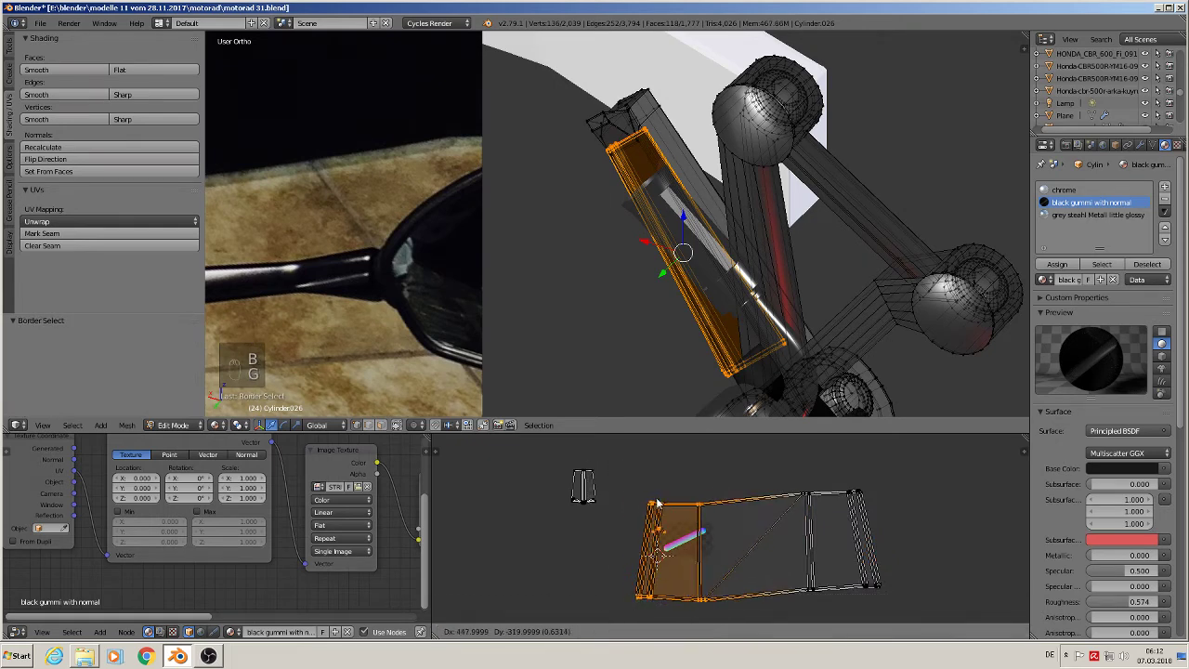
{"action": "left_click", "coordinate": [657, 495]}
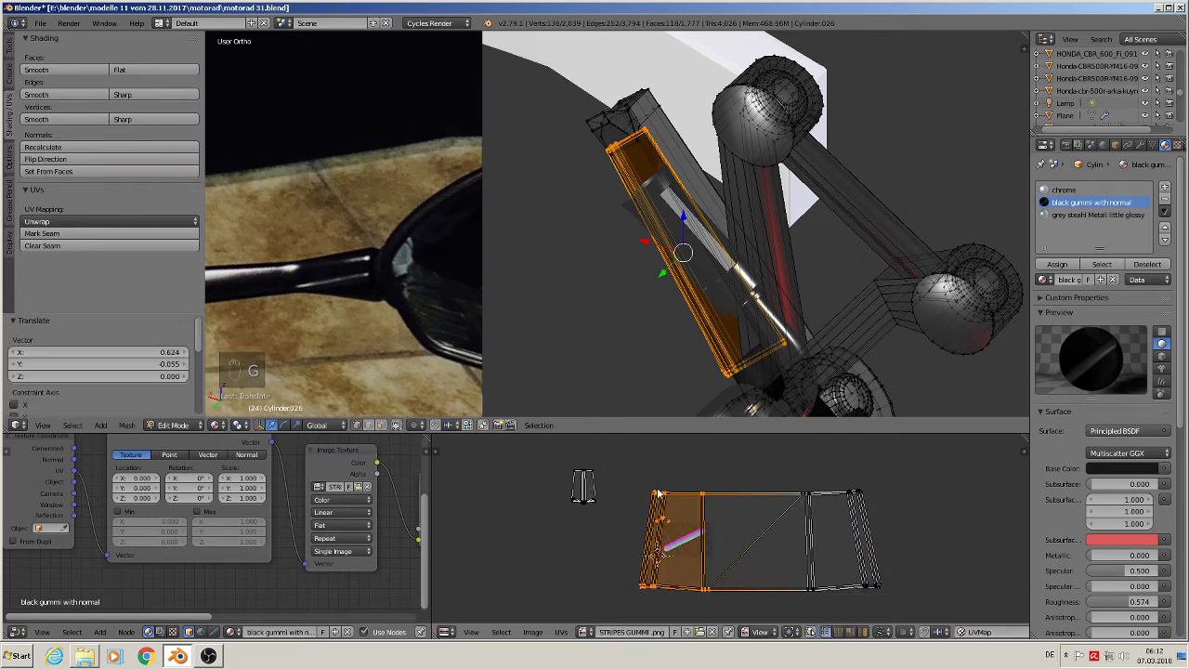
{"action": "middle_click_drag", "start_coordinate": [640, 287], "coordinate": [642, 291]}
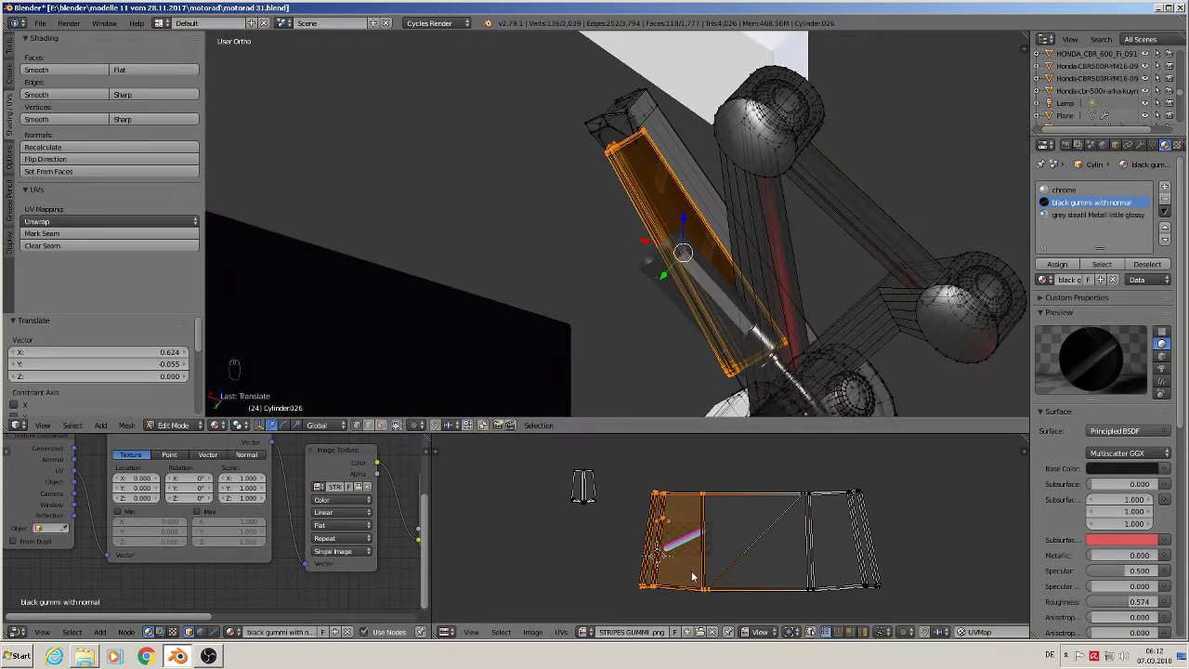
{"action": "key", "text": "g"}
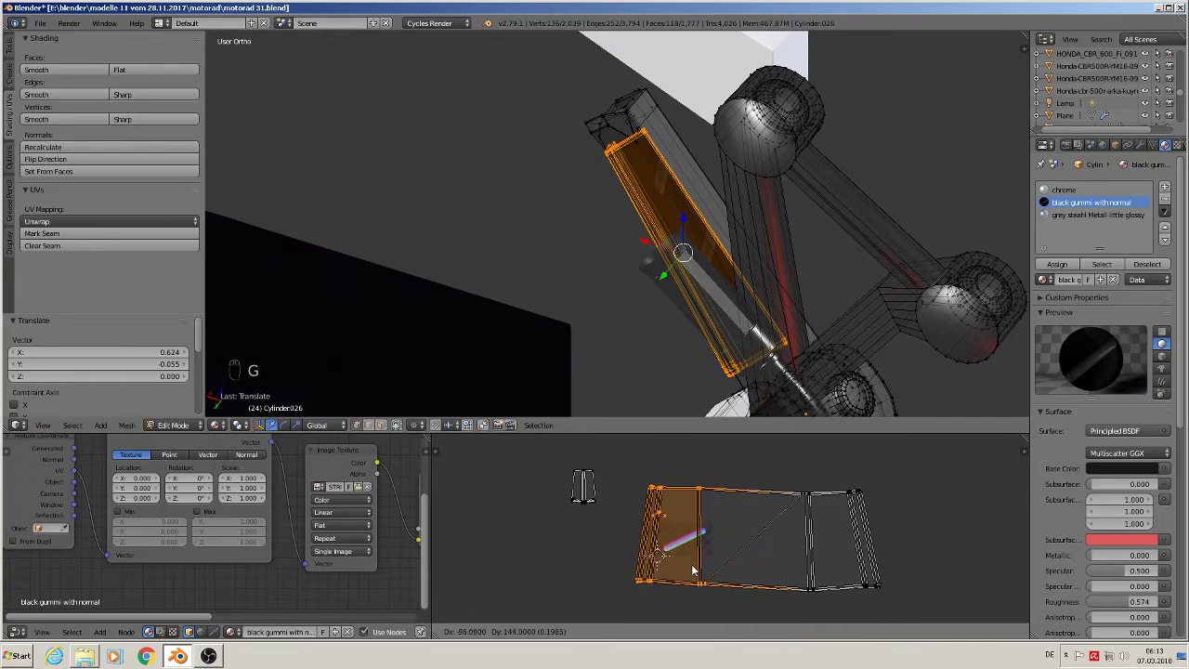
{"action": "left_click", "coordinate": [696, 571]}
Step: Switch to solid shading and enlarge the left strip by 1.449
{"action": "middle_click_drag", "start_coordinate": [635, 397], "coordinate": [655, 311]}
{"action": "key", "text": "z"}
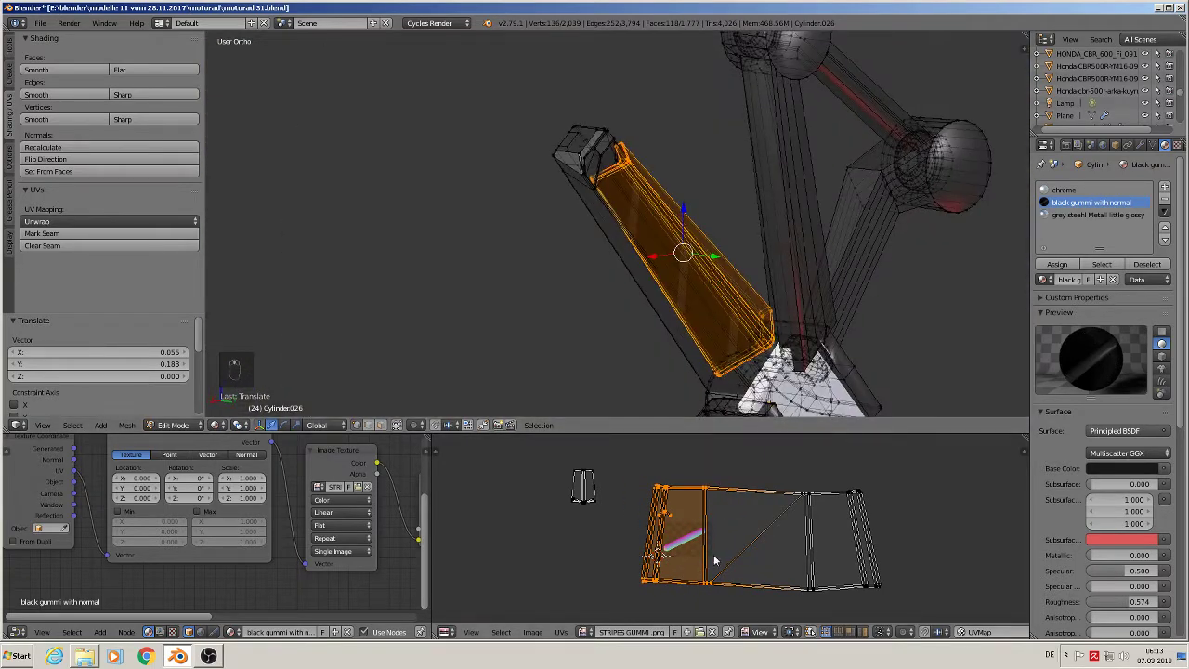
{"action": "key", "text": "s"}
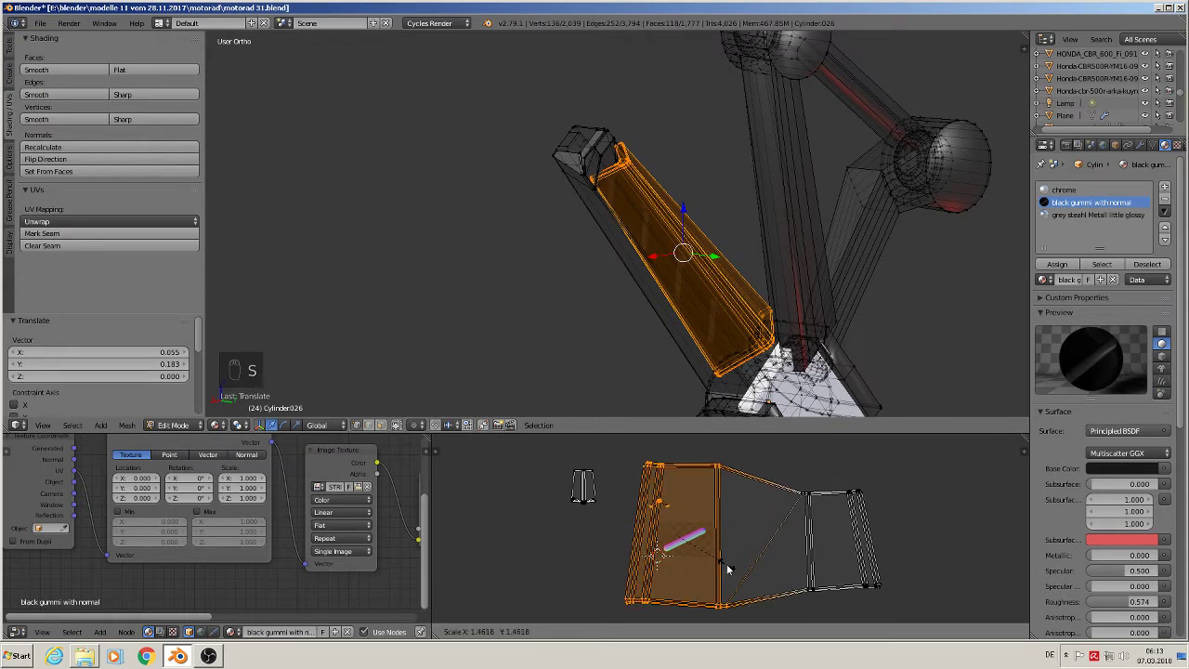
{"action": "left_click", "coordinate": [727, 564]}
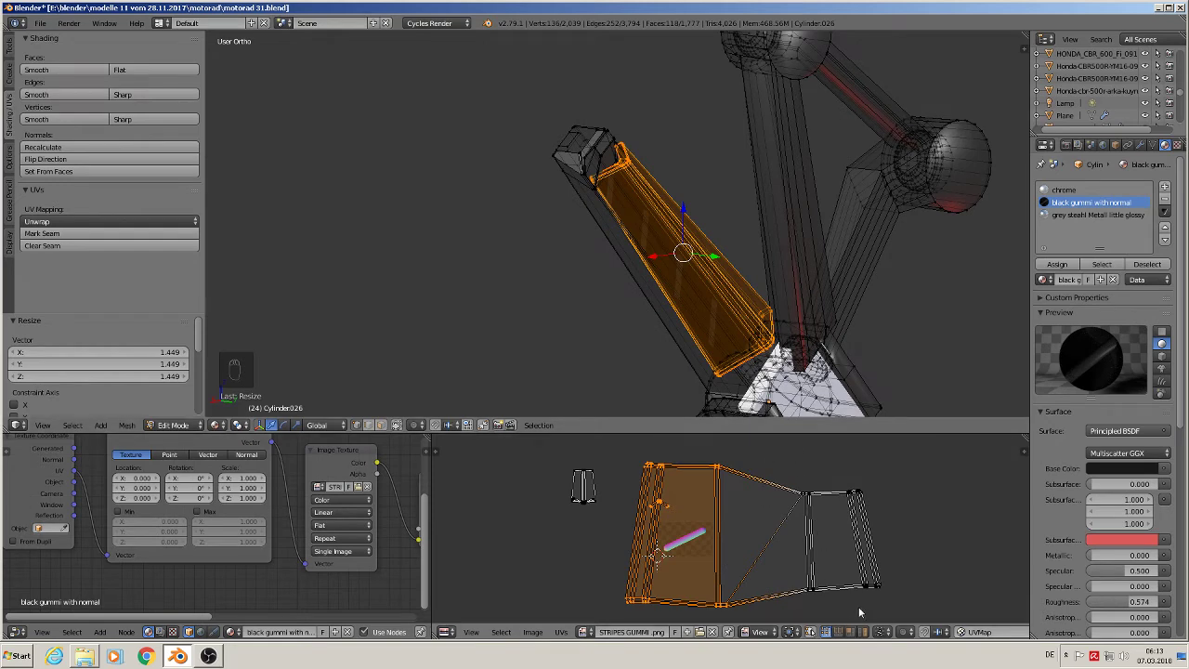
Step: Box-select the right-hand UV faces and move them onto the left strip
{"action": "key", "text": "a"}
{"action": "key", "text": "b"}
{"action": "left_click_drag", "start_coordinate": [906, 600], "coordinate": [787, 470]}
{"action": "key", "text": "g"}
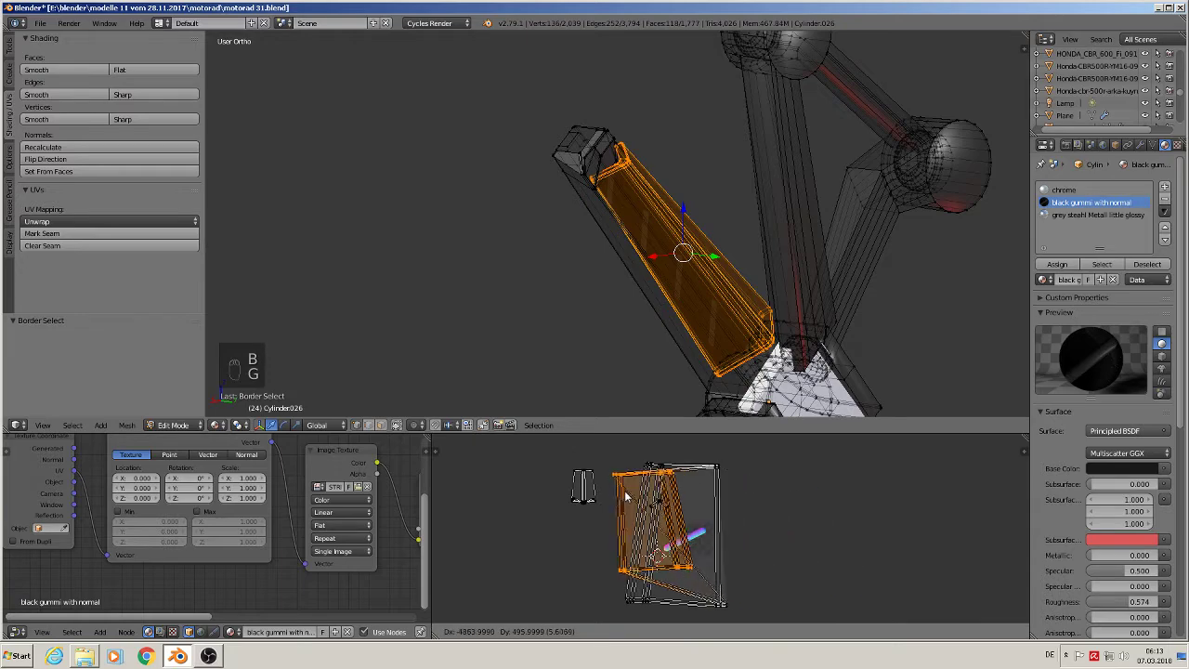
{"action": "left_click", "coordinate": [660, 502]}
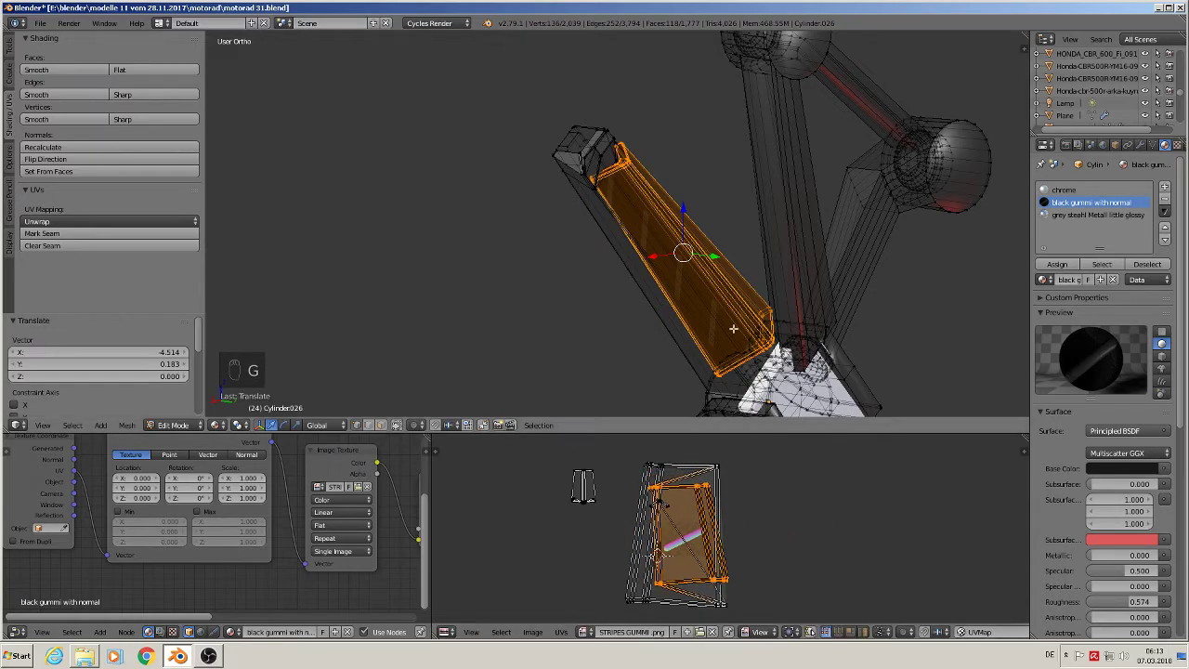
Step: Enlarge the tapered part's UV island by 1.370
{"action": "middle_click_drag", "start_coordinate": [733, 328], "coordinate": [594, 362]}
{"action": "key", "text": "s"}
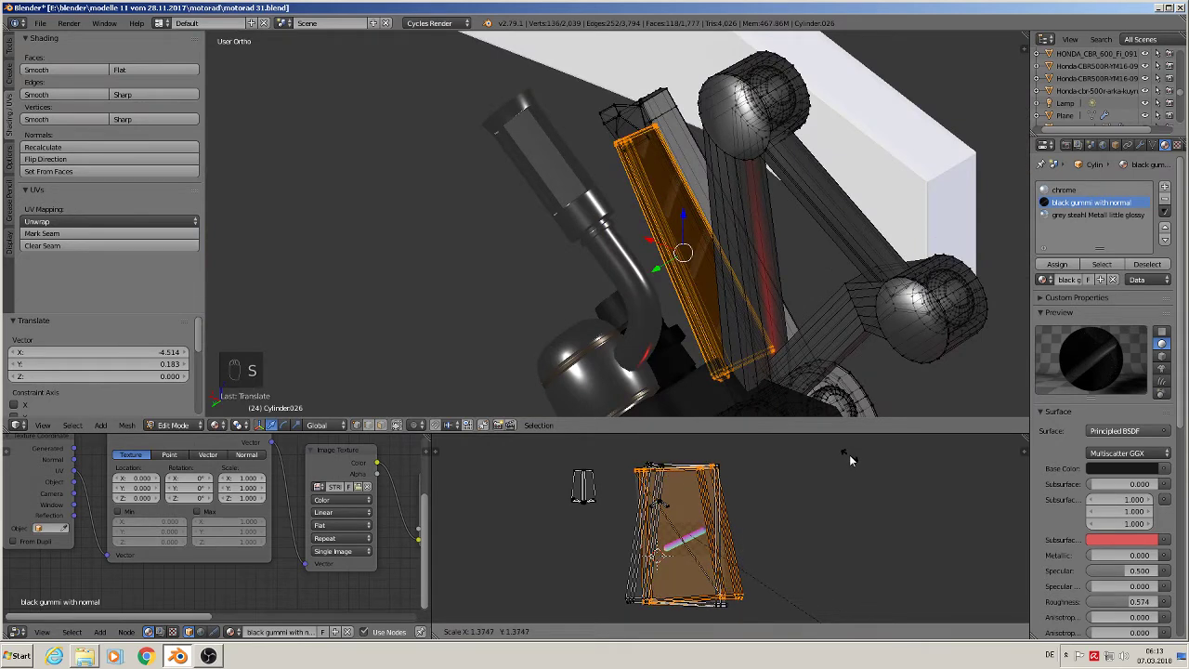
{"action": "left_click", "coordinate": [848, 455]}
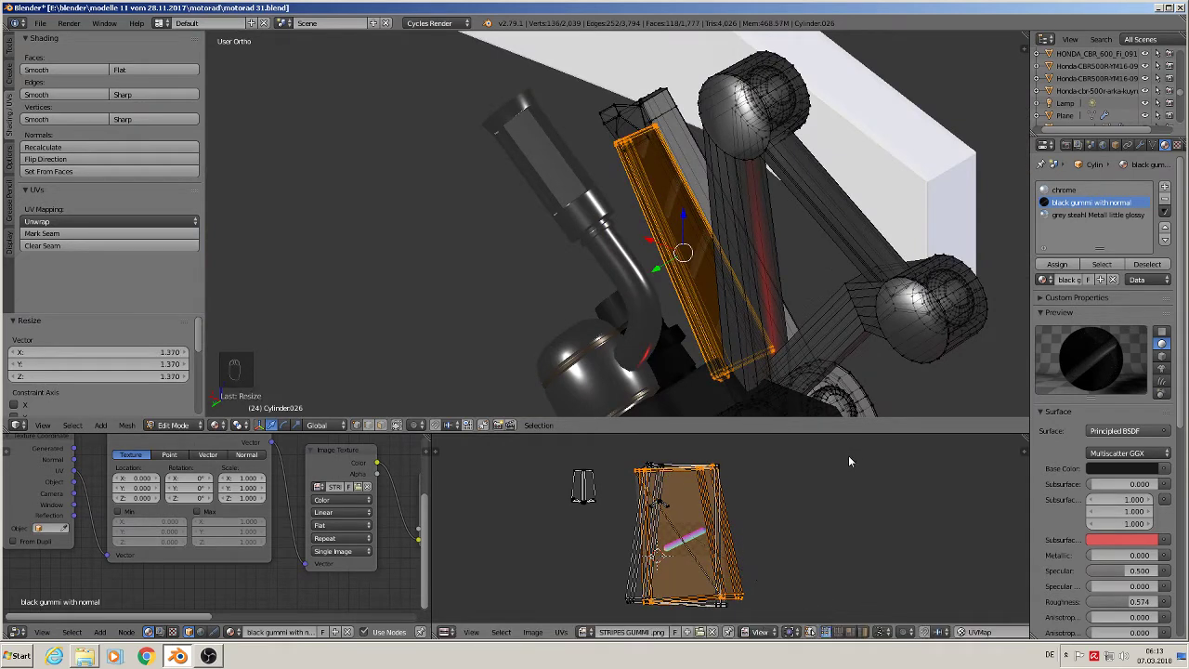
{"action": "middle_click_drag", "start_coordinate": [836, 306], "coordinate": [757, 335]}
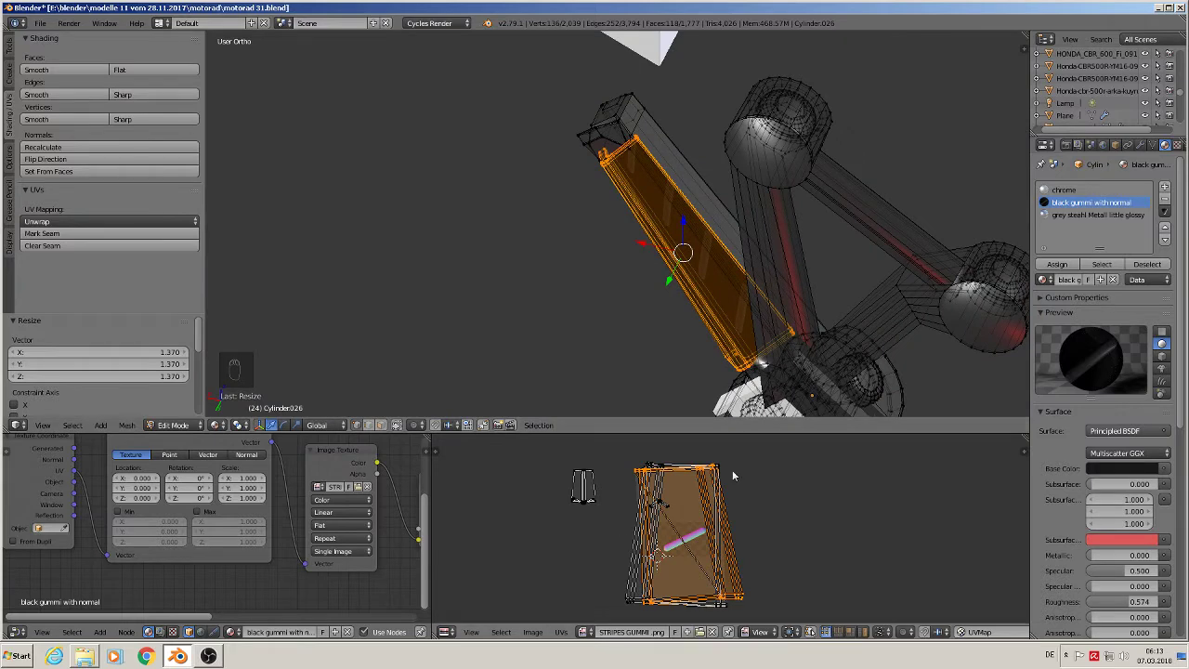
Step: Rotate the UV island 180° and reposition it, returning to solid shading
{"action": "key", "text": "r"}
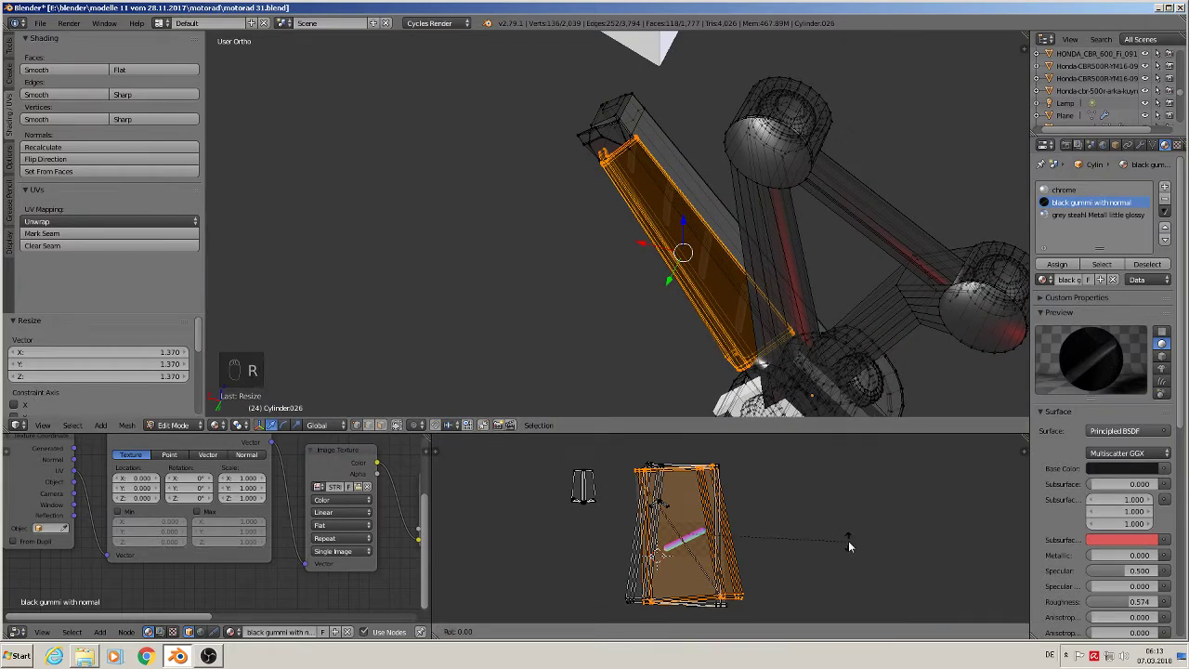
{"action": "type", "text": "180"}
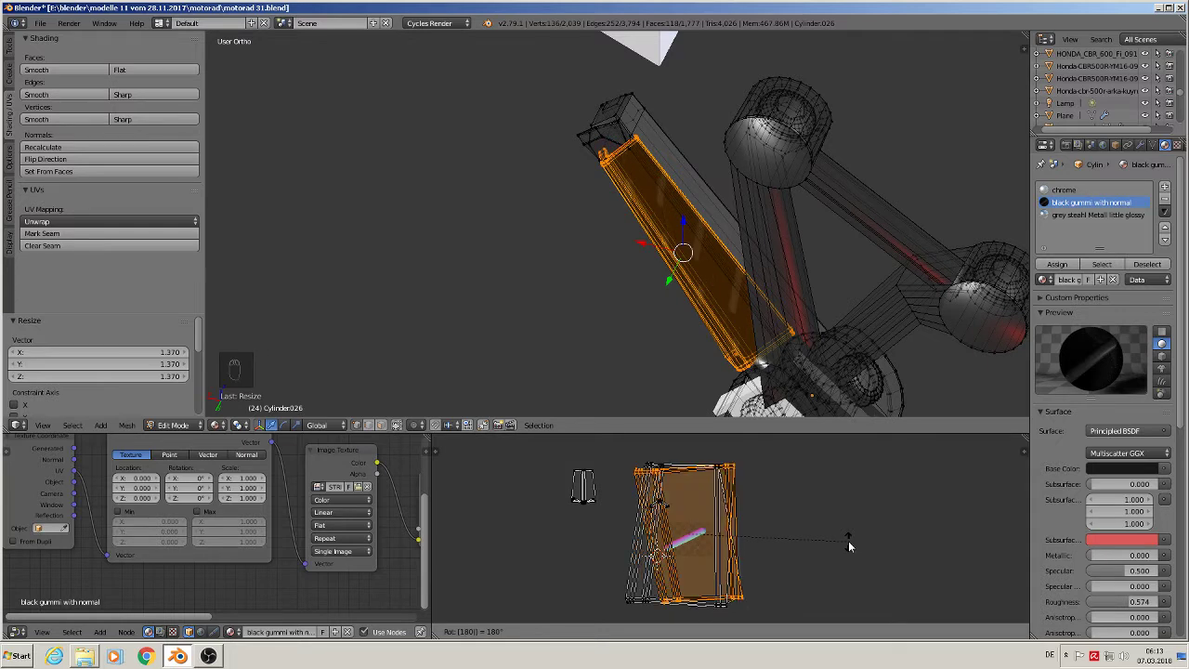
{"action": "key", "text": "Return"}
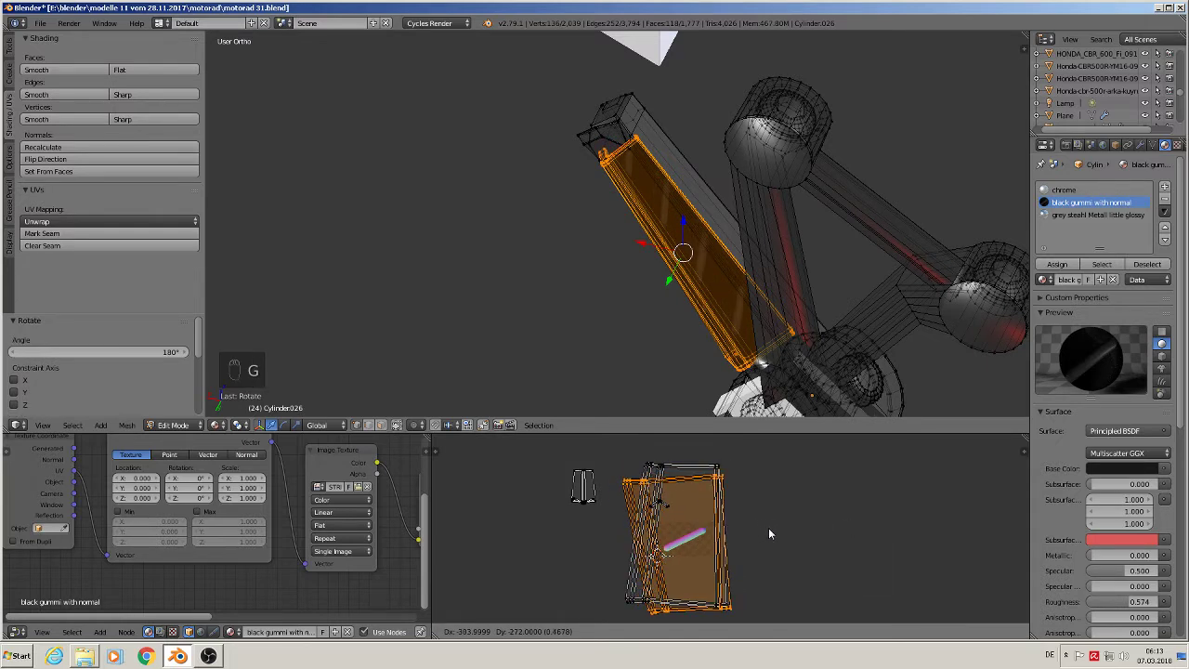
{"action": "left_click", "coordinate": [765, 531]}
{"action": "mouse_move", "coordinate": [749, 418]}
{"action": "middle_mouse_down"}
{"action": "mouse_move", "coordinate": [783, 330]}
{"action": "mouse_move", "coordinate": [831, 291]}
{"action": "mouse_move", "coordinate": [812, 310]}
{"action": "middle_mouse_up"}
{"action": "key", "text": "shift+z"}
{"action": "key", "text": "shift+z"}
{"action": "key", "text": "shift+z"}
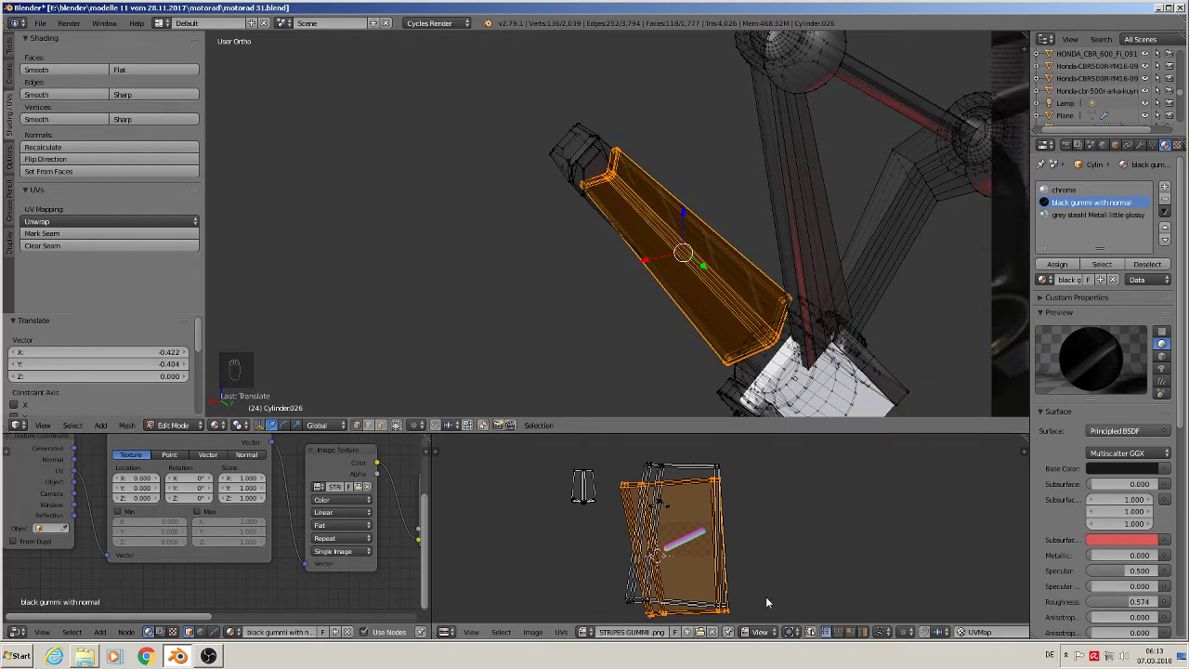
Step: Rotate the UV island 90° twice so it stands upright over the stripe
{"action": "type", "text": "r90"}
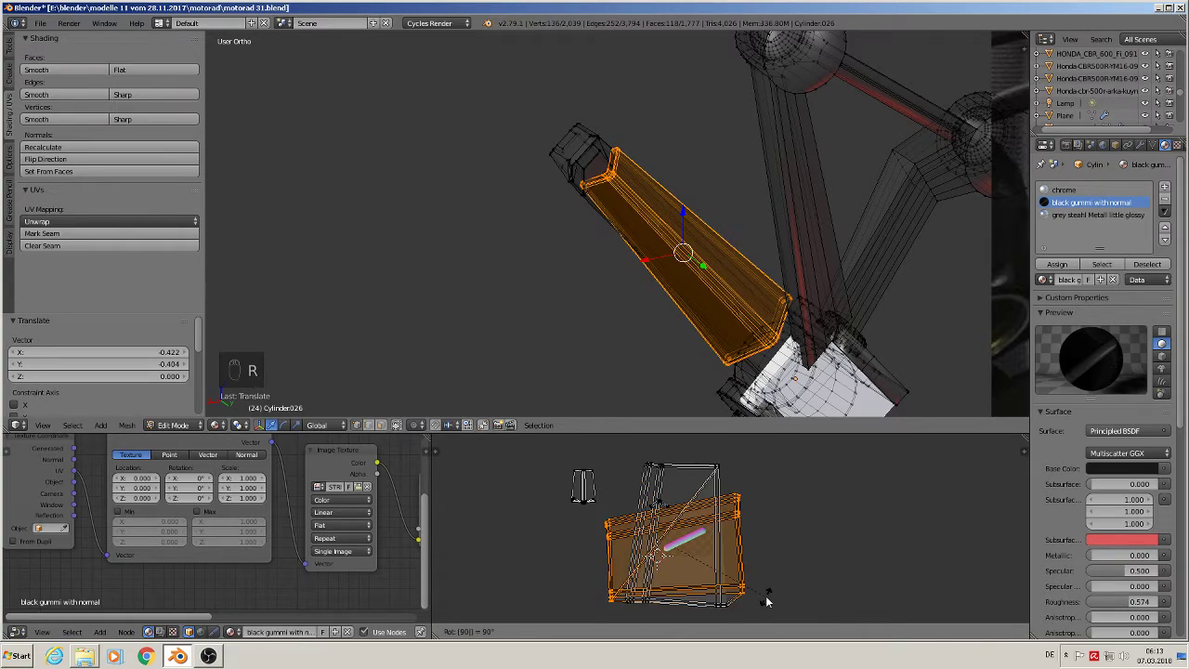
{"action": "key", "text": "Return"}
{"action": "middle_click_drag", "start_coordinate": [594, 232], "coordinate": [606, 219]}
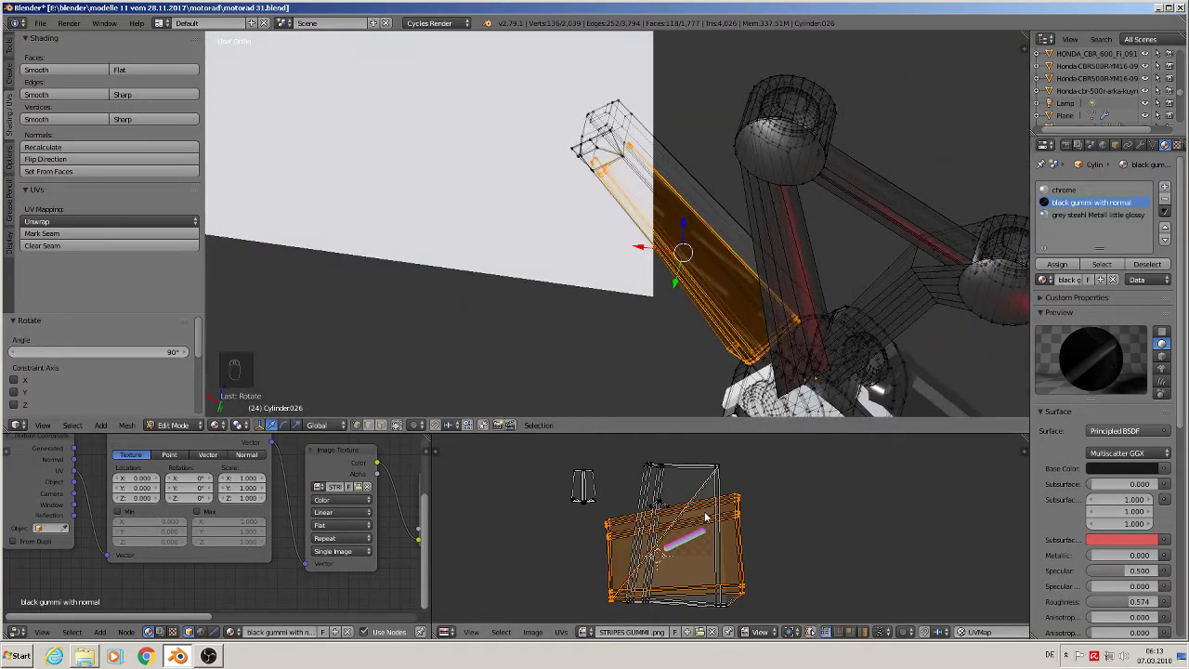
{"action": "type", "text": "r90"}
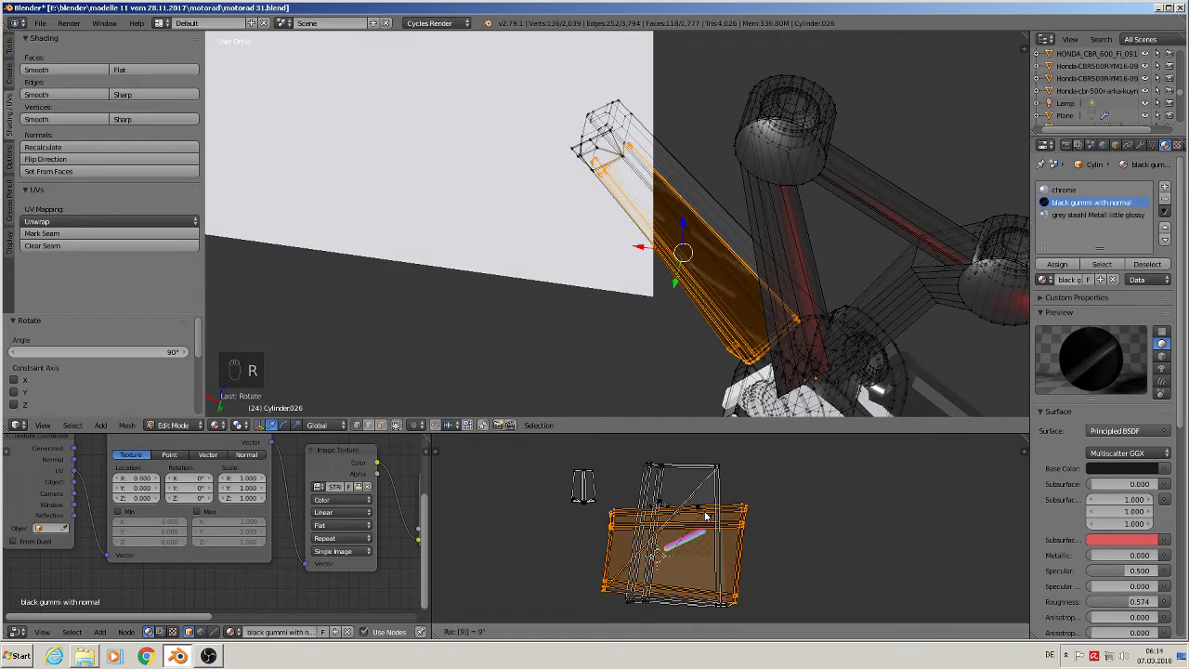
{"action": "key", "text": "Return"}
{"action": "middle_click_drag", "start_coordinate": [650, 288], "coordinate": [676, 247]}
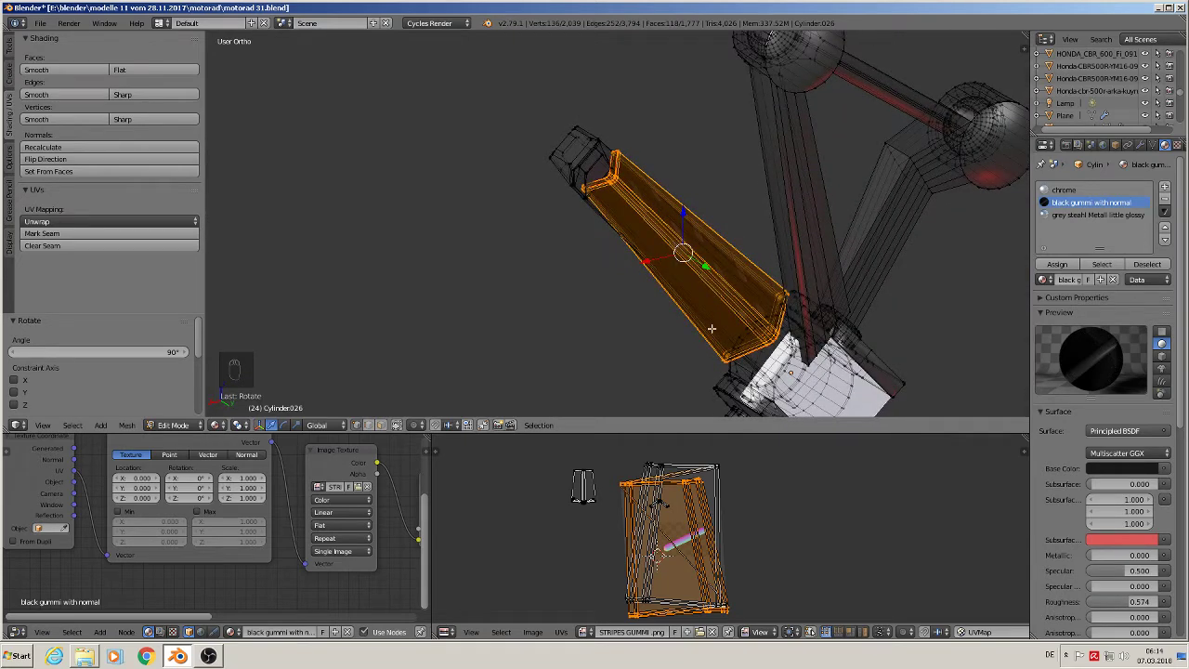
{"action": "middle_click_drag", "start_coordinate": [712, 328], "coordinate": [715, 316]}
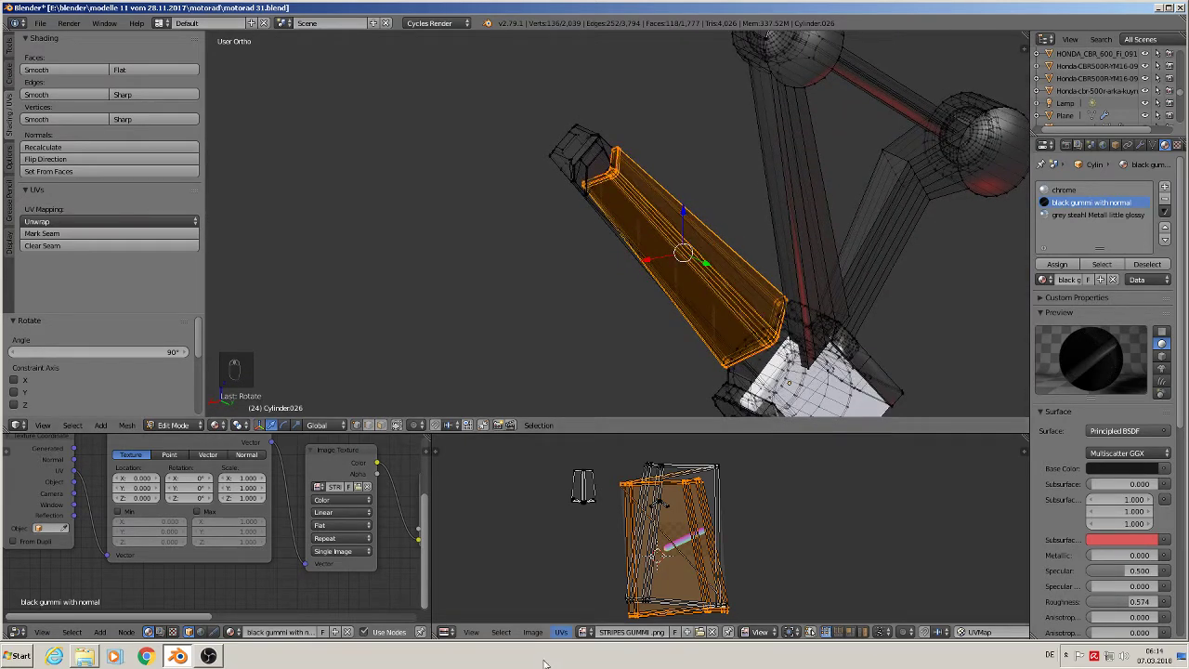
Step: Apply UVs > Mirror > X Axis to the tapered part's UV island
{"action": "left_click", "coordinate": [561, 633]}
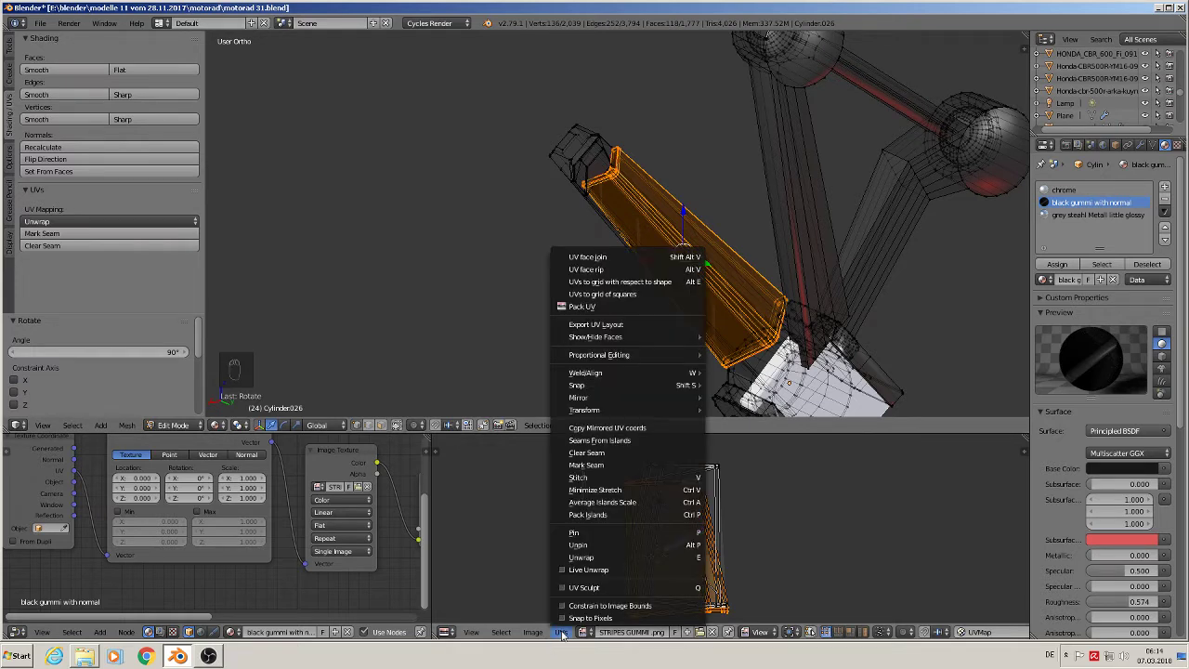
{"action": "mouse_move", "coordinate": [651, 398]}
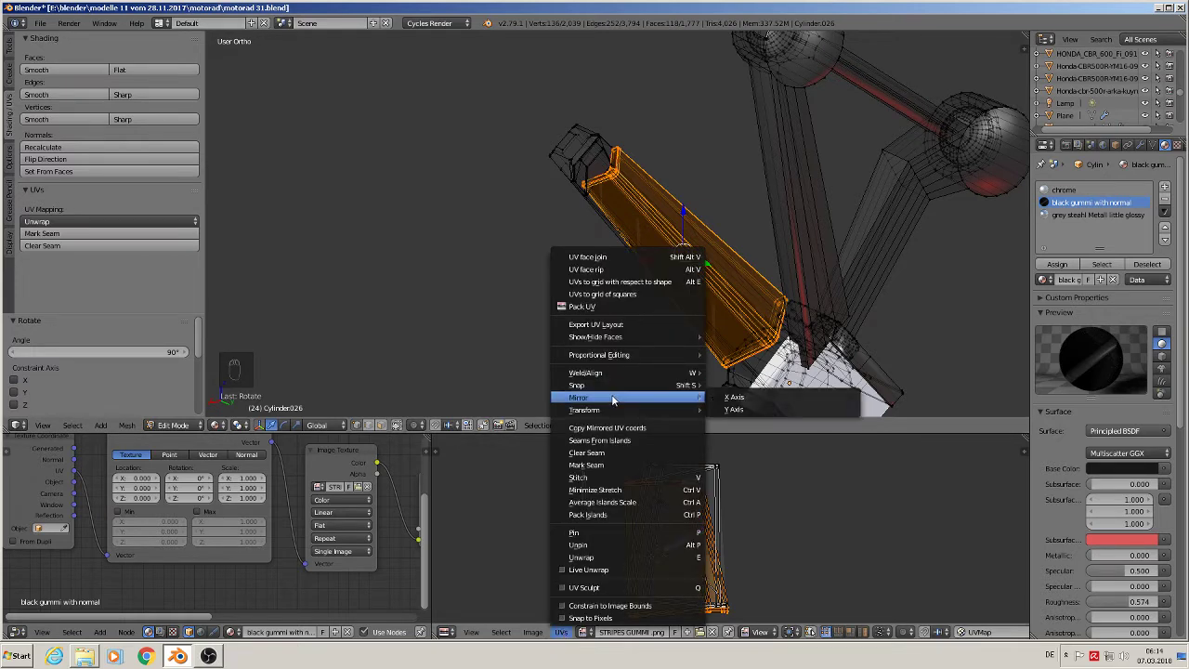
{"action": "left_click", "coordinate": [736, 398]}
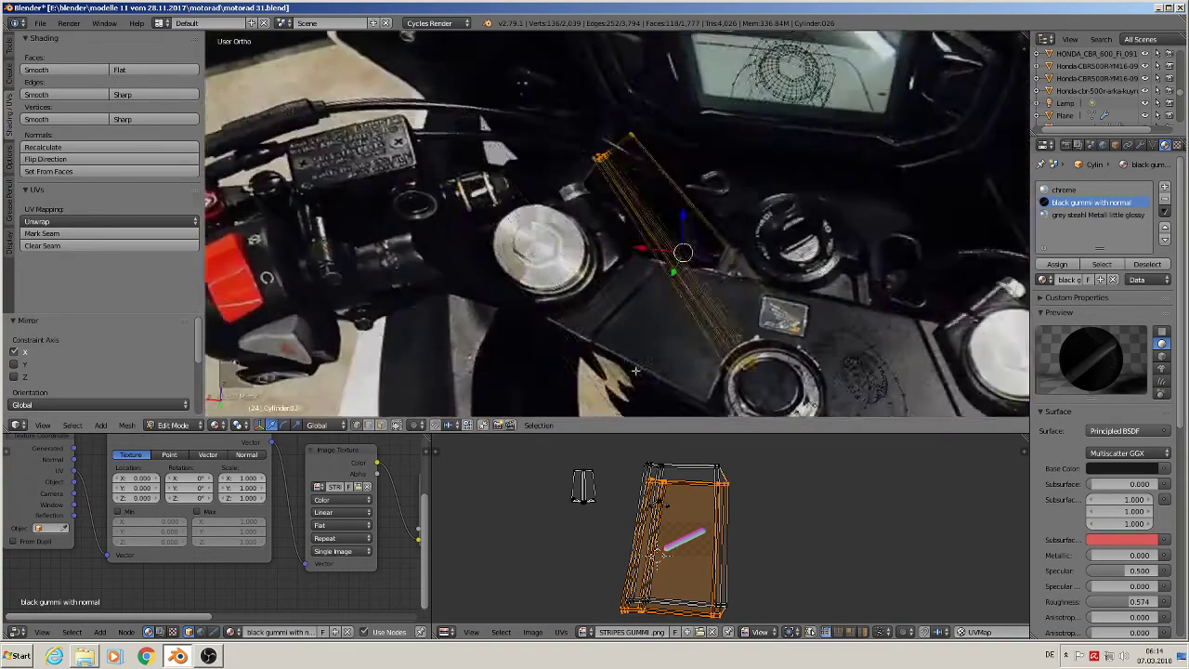
{"action": "mouse_move", "coordinate": [709, 353]}
{"action": "middle_mouse_down"}
{"action": "mouse_move", "coordinate": [631, 370]}
{"action": "mouse_move", "coordinate": [707, 368]}
{"action": "mouse_move", "coordinate": [682, 361]}
{"action": "mouse_move", "coordinate": [633, 375]}
{"action": "mouse_move", "coordinate": [705, 345]}
{"action": "middle_mouse_up"}
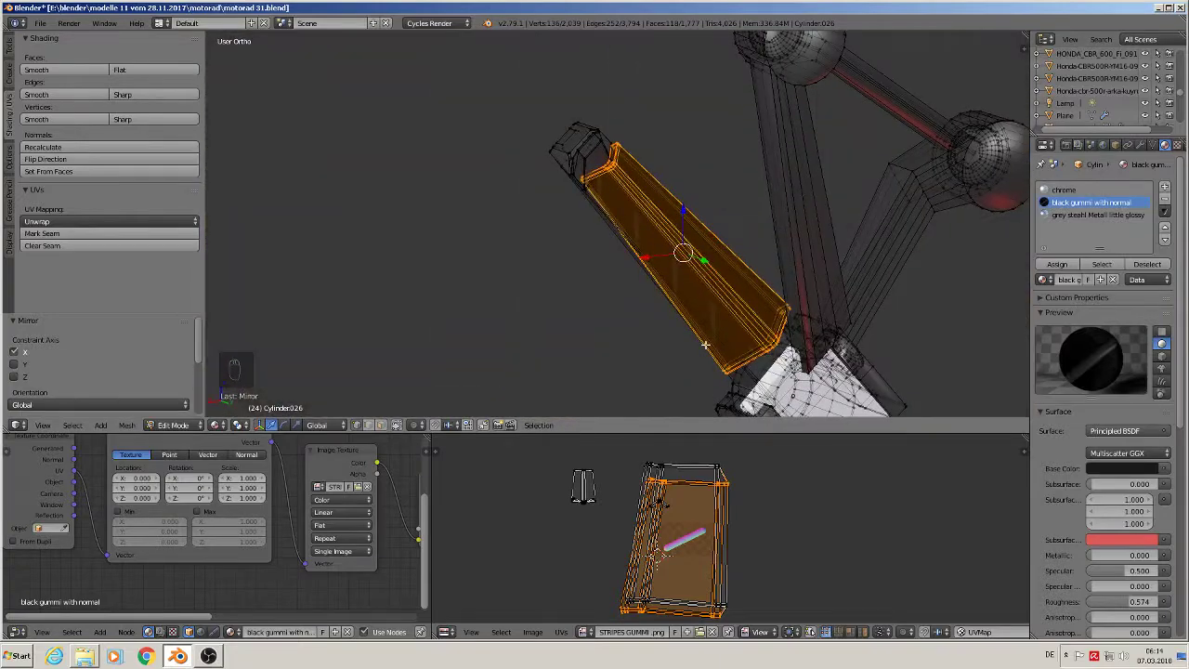
{"action": "key", "text": "Tab"}
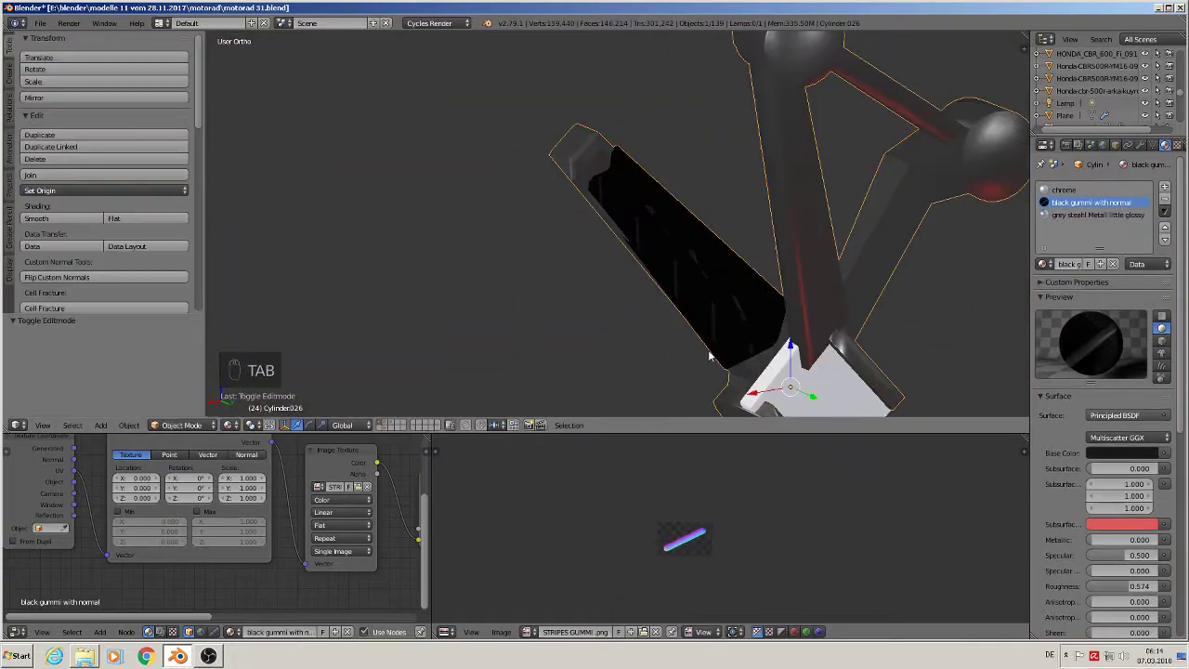
{"action": "key", "text": "Tab"}
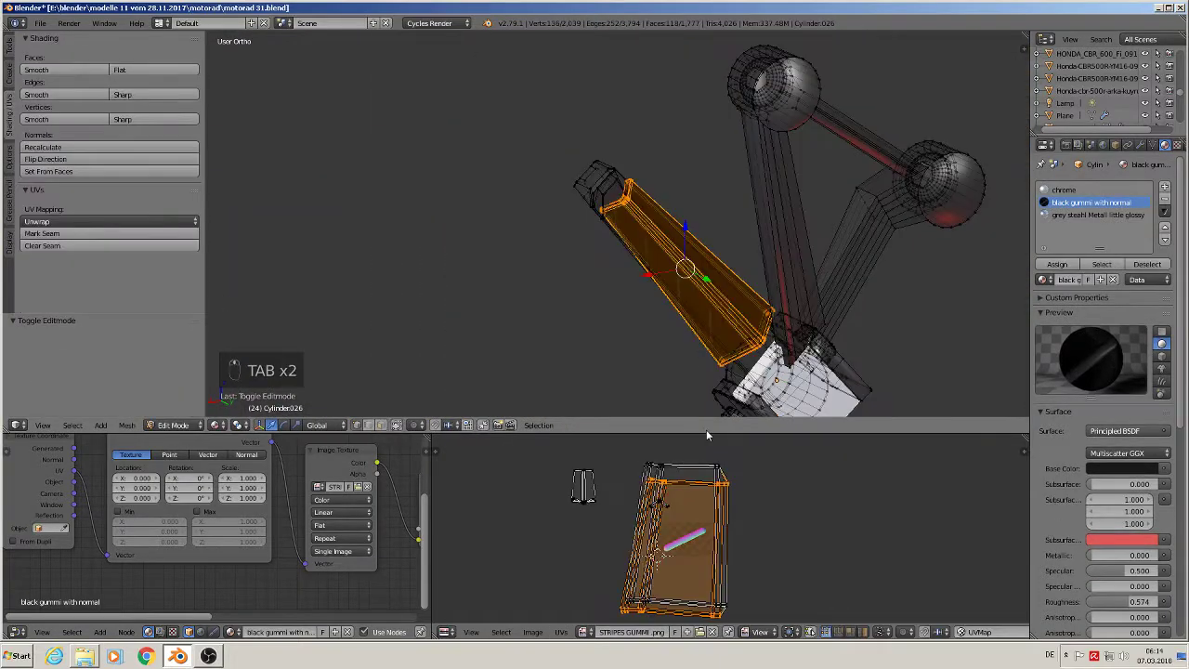
{"action": "scroll", "coordinate": [722, 487], "scroll_direction": "up", "scroll_amount": 2}
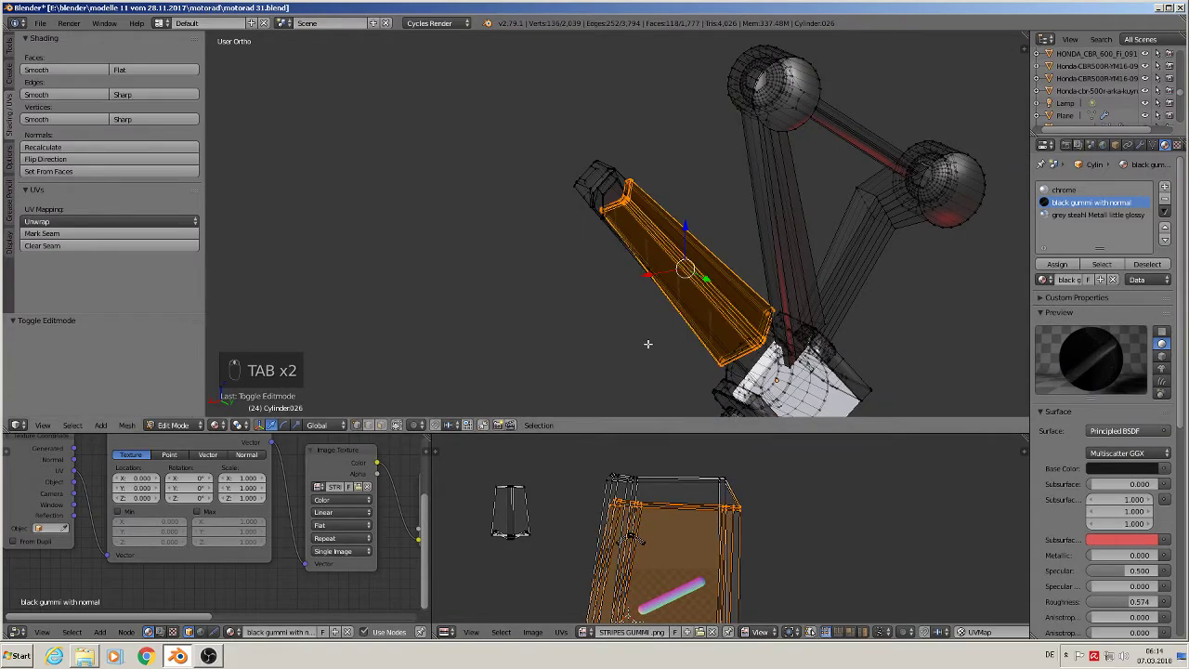
{"action": "key", "text": "Tab"}
{"action": "middle_click_drag", "start_coordinate": [596, 356], "coordinate": [650, 336]}
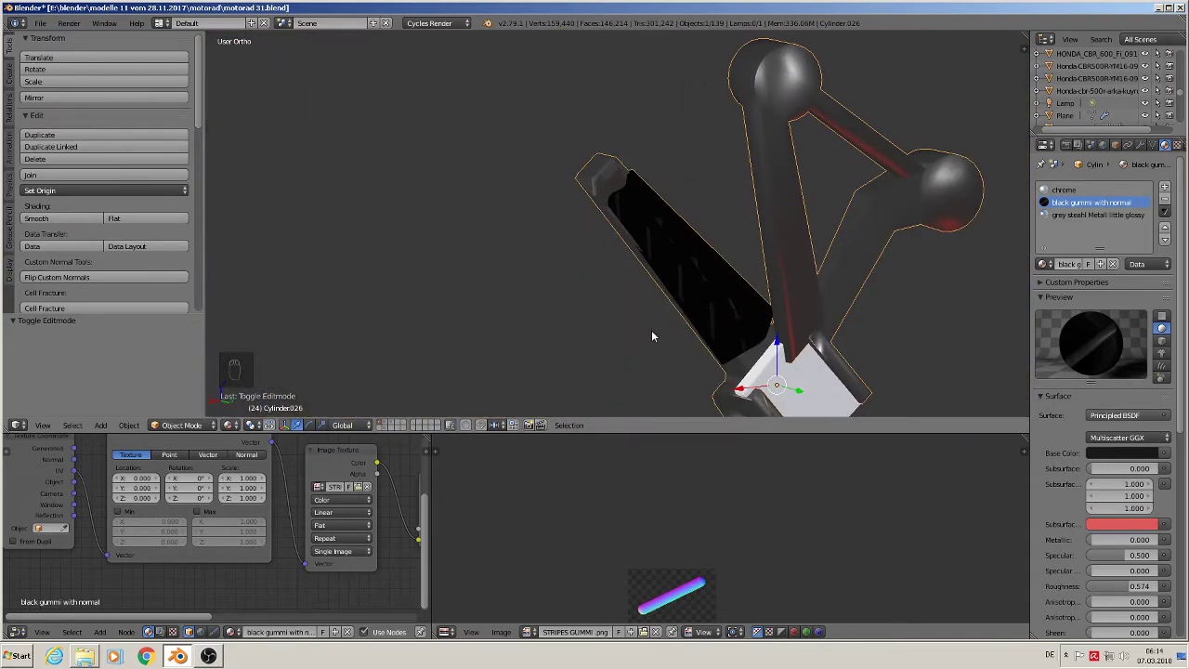
{"action": "scroll", "coordinate": [688, 297], "scroll_direction": "up", "scroll_amount": 3}
{"action": "key", "text": "Tab"}
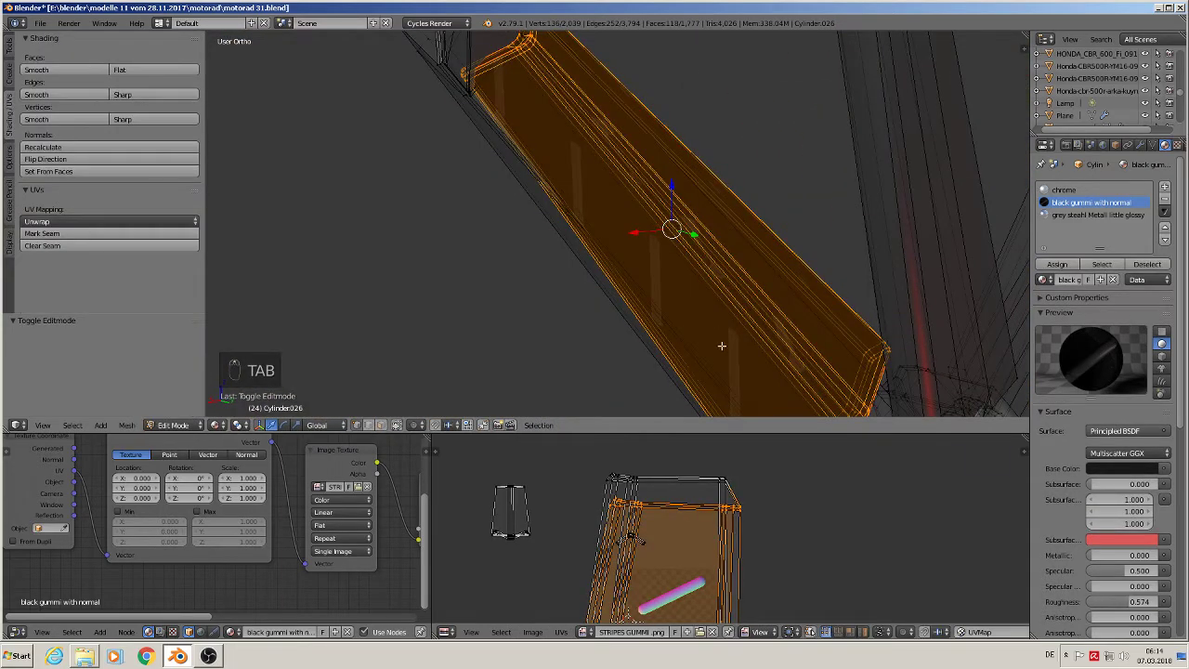
{"action": "scroll", "coordinate": [744, 520], "scroll_direction": "down", "scroll_amount": 3}
{"action": "middle_click_drag", "start_coordinate": [722, 582], "coordinate": [710, 616]}
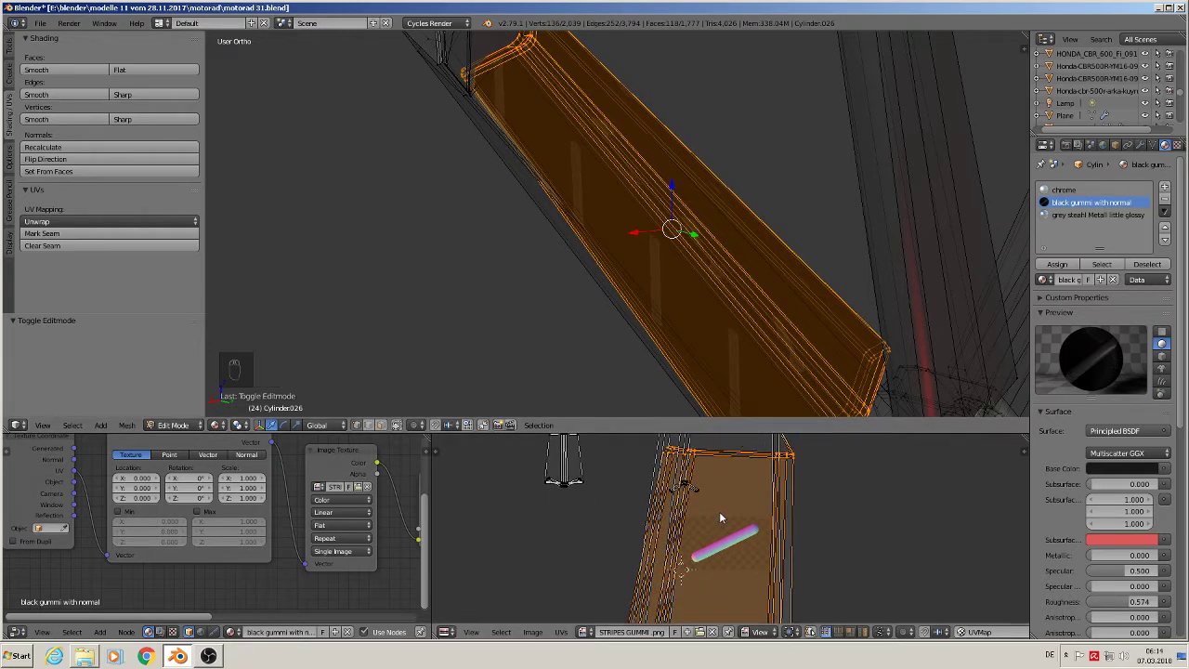
{"action": "key", "text": "a"}
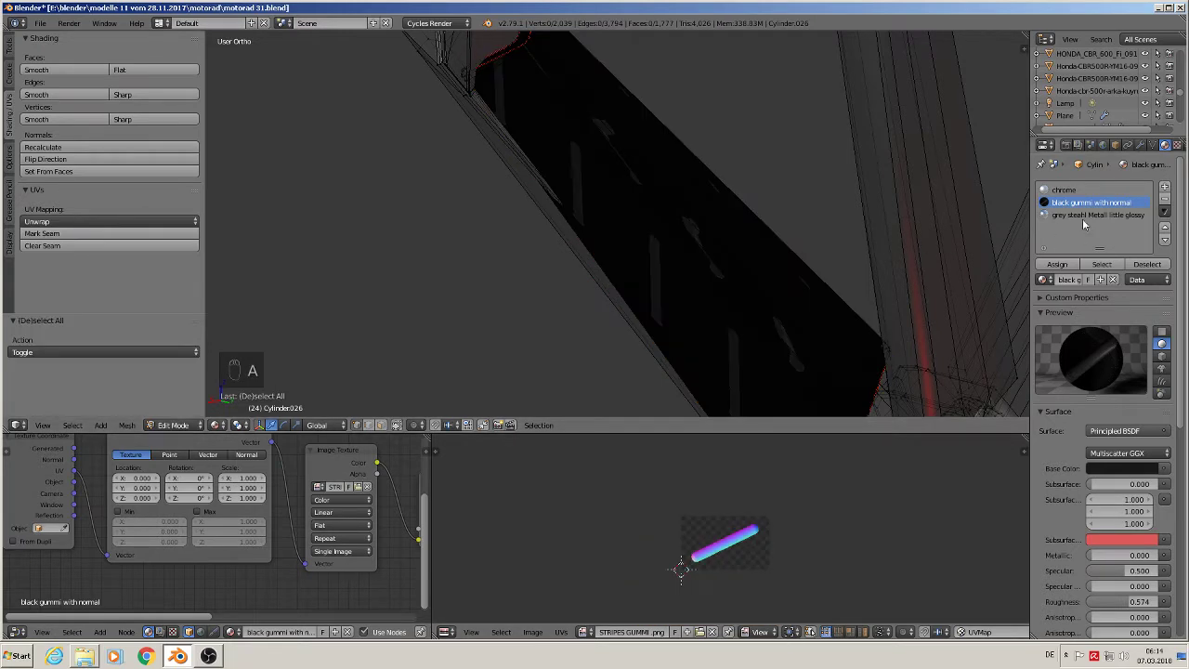
Step: Add an empty material slot and duplicate black gummi with normal into black gummi with normal.001
{"action": "left_click", "coordinate": [1165, 188]}
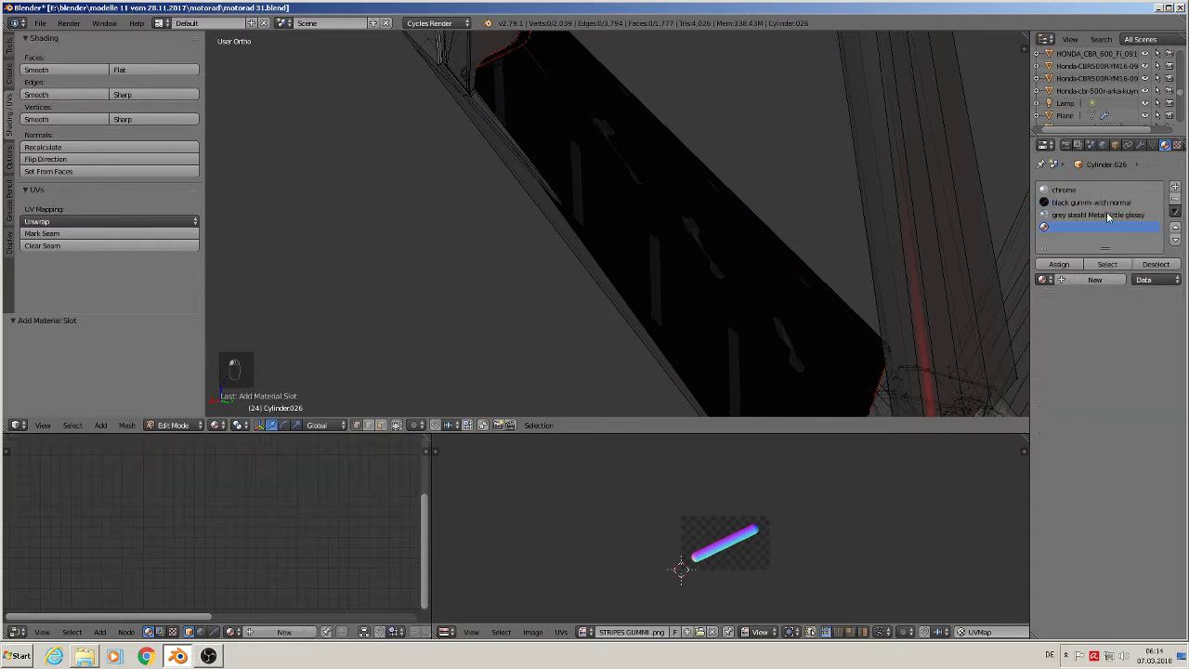
{"action": "left_click", "coordinate": [1106, 203]}
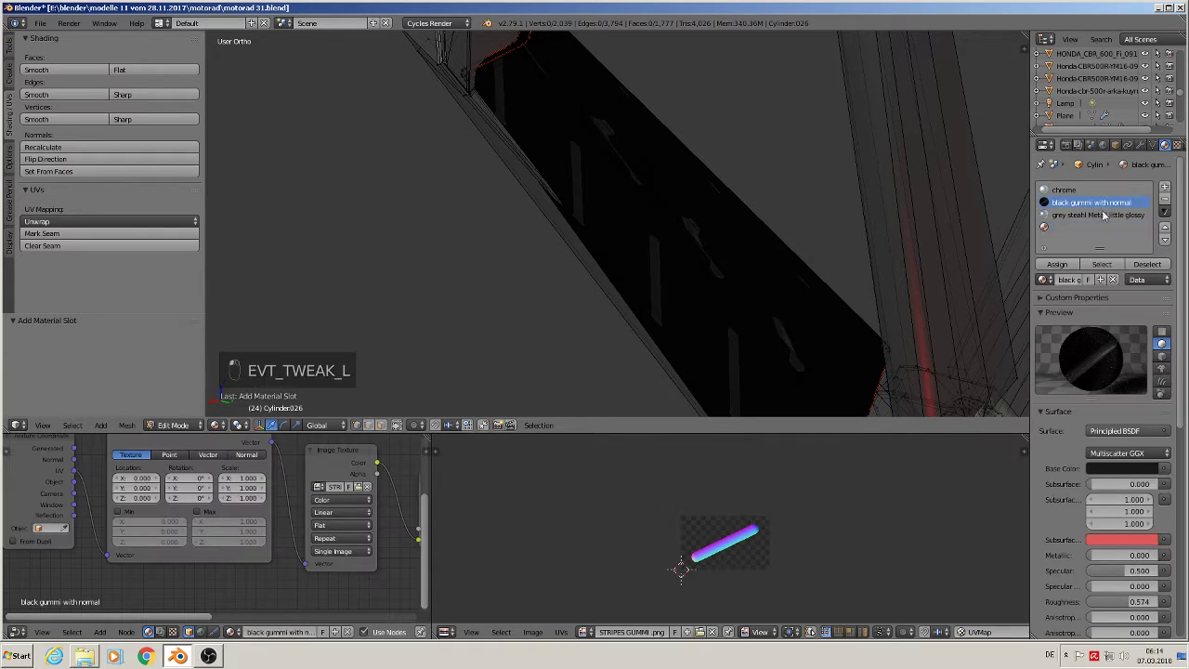
{"action": "key", "text": "Tab"}
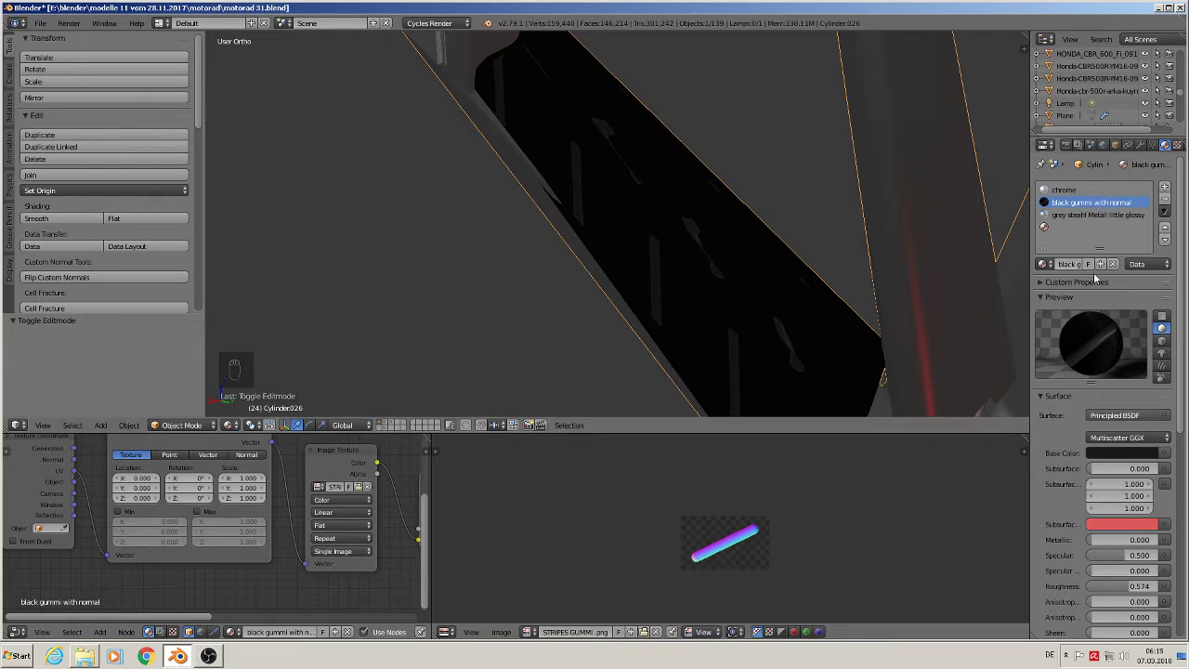
{"action": "left_click", "coordinate": [1101, 263]}
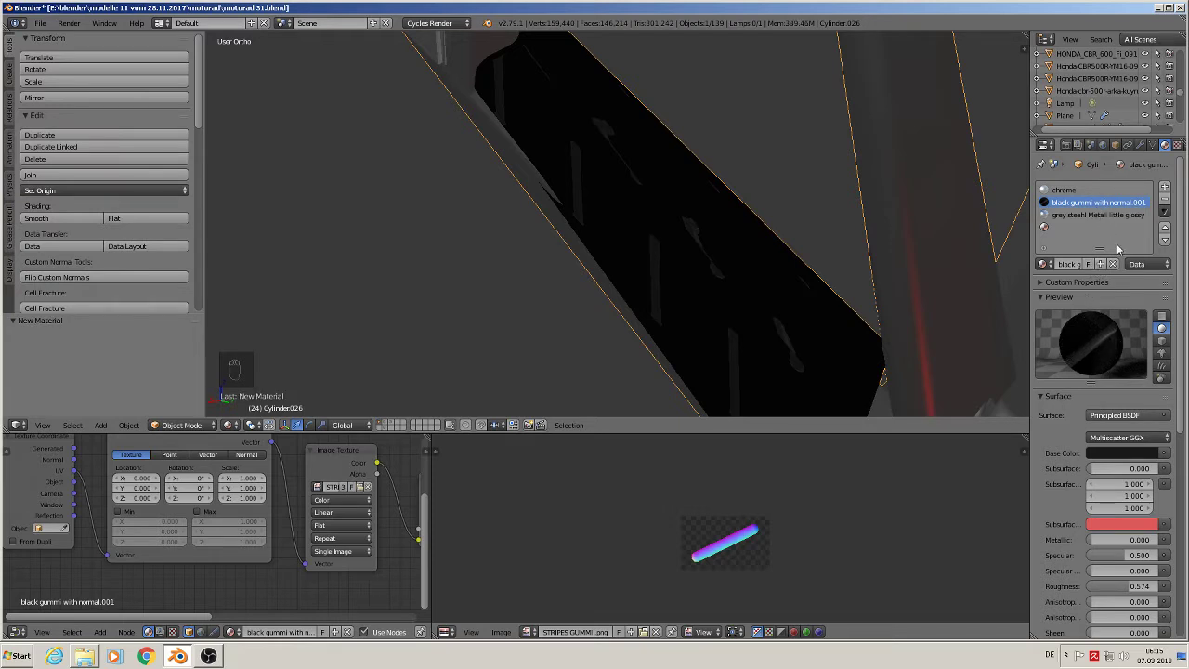
Step: Assign black gummi with normal to the new fourth material slot
{"action": "left_click", "coordinate": [1059, 229]}
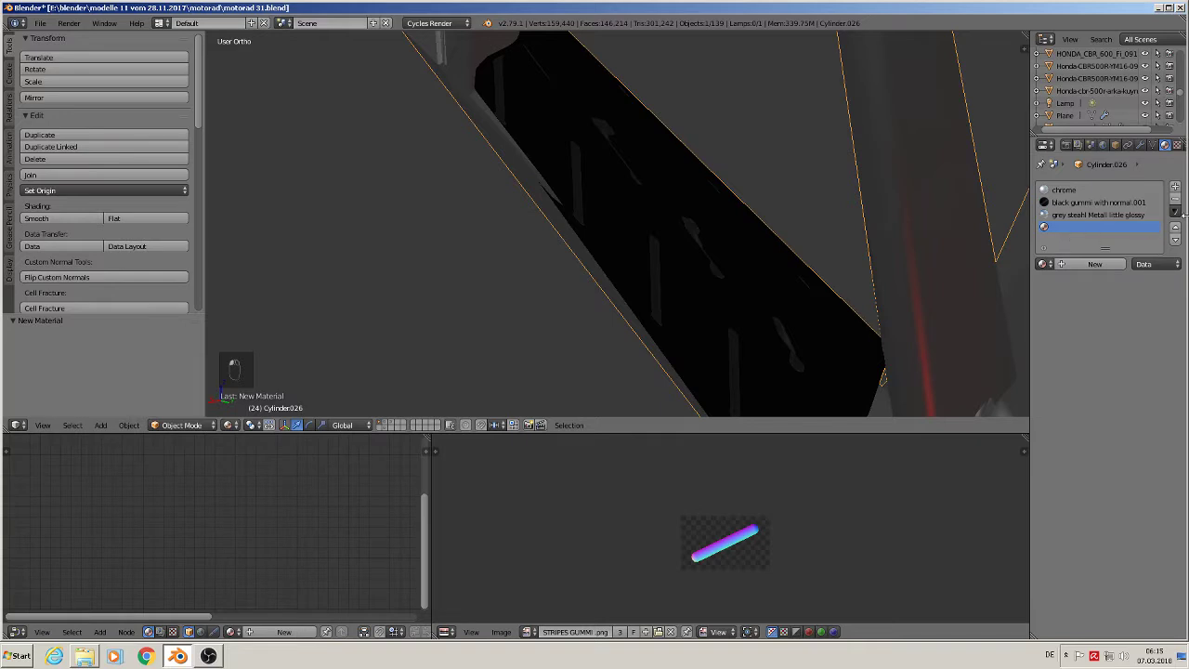
{"action": "left_click", "coordinate": [1044, 264]}
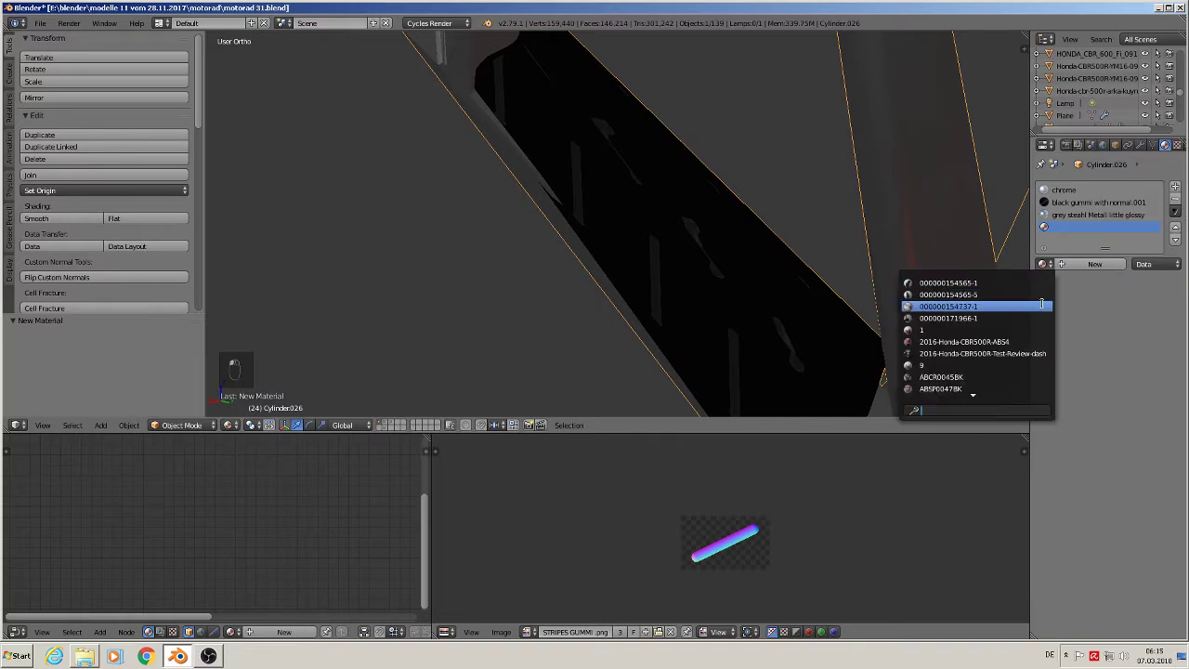
{"action": "type", "text": "g"}
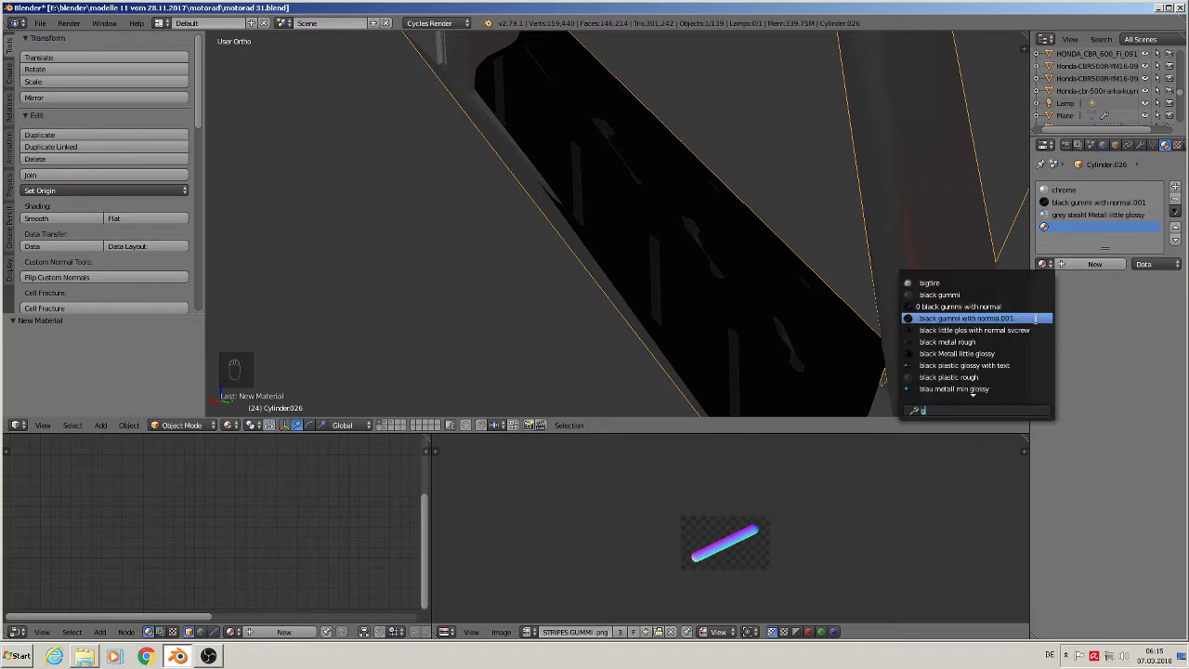
{"action": "left_click", "coordinate": [1037, 307]}
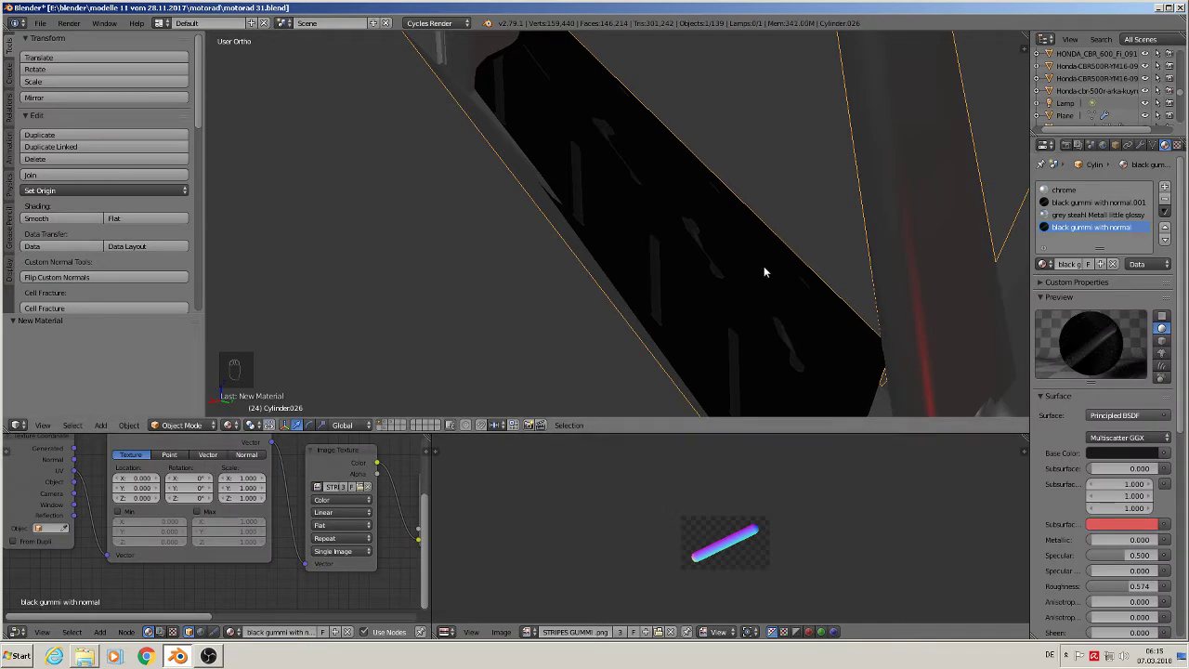
{"action": "left_click", "coordinate": [1106, 203]}
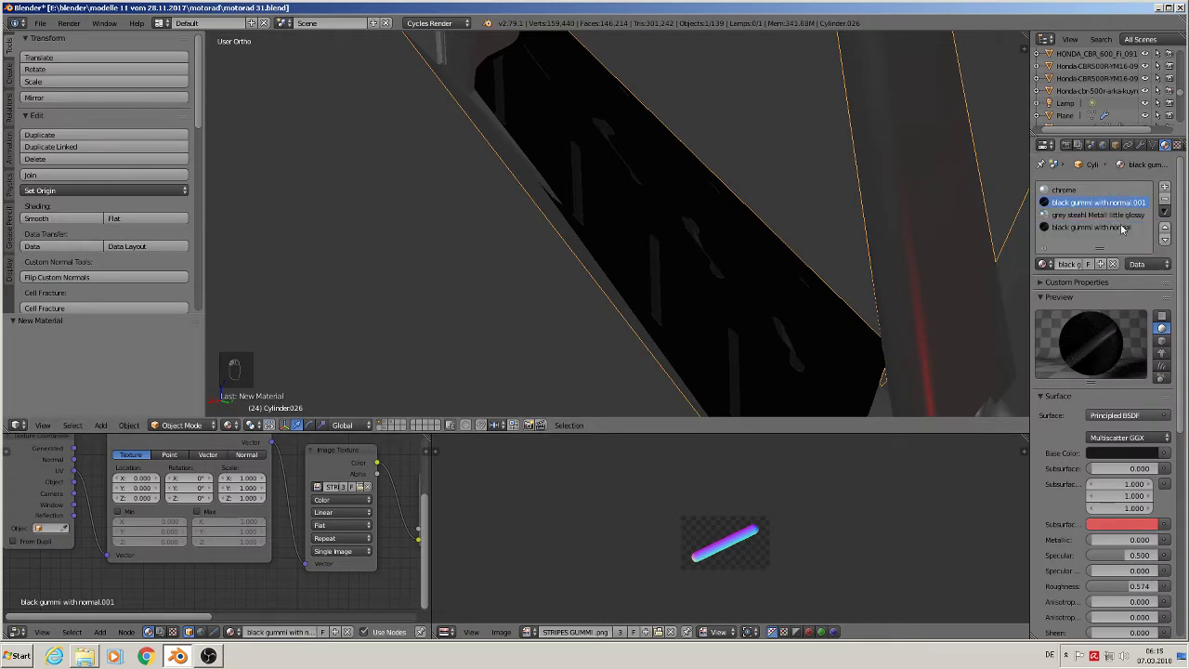
Step: Shorten the duplicated material's name from 'black gummi with normal.001' to 'black gummi', then enter Edit Mode
{"action": "key", "text": "Tab"}
{"action": "left_click", "coordinate": [1069, 264]}
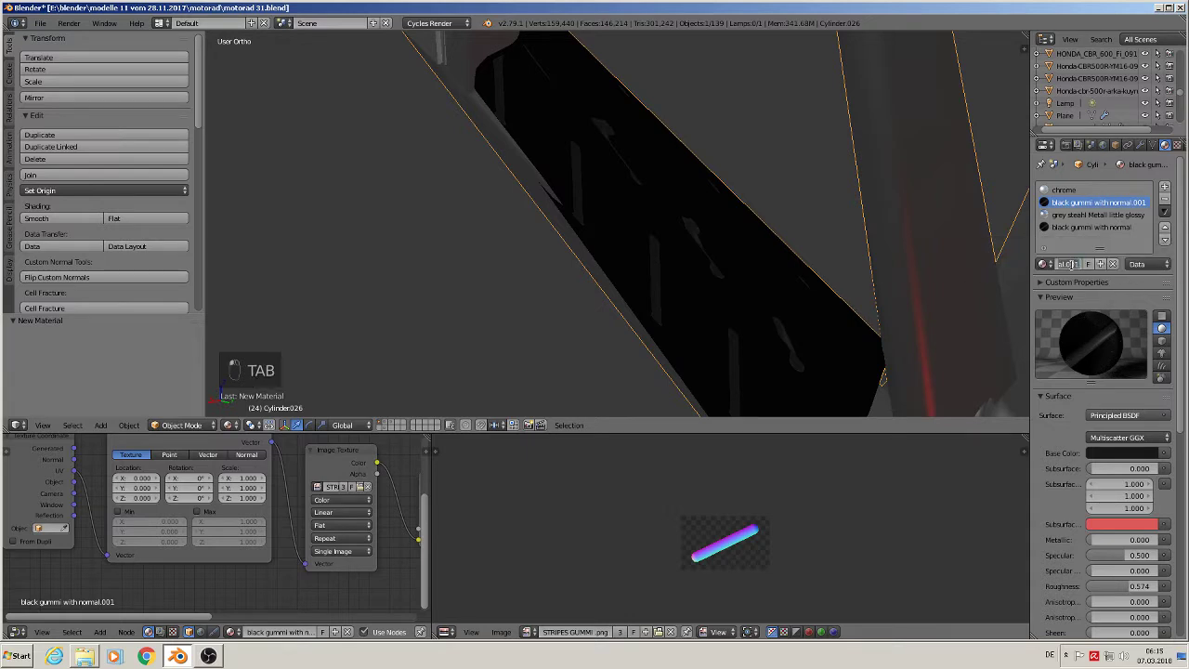
{"action": "key", "text": "Return"}
{"action": "left_click", "coordinate": [1086, 266]}
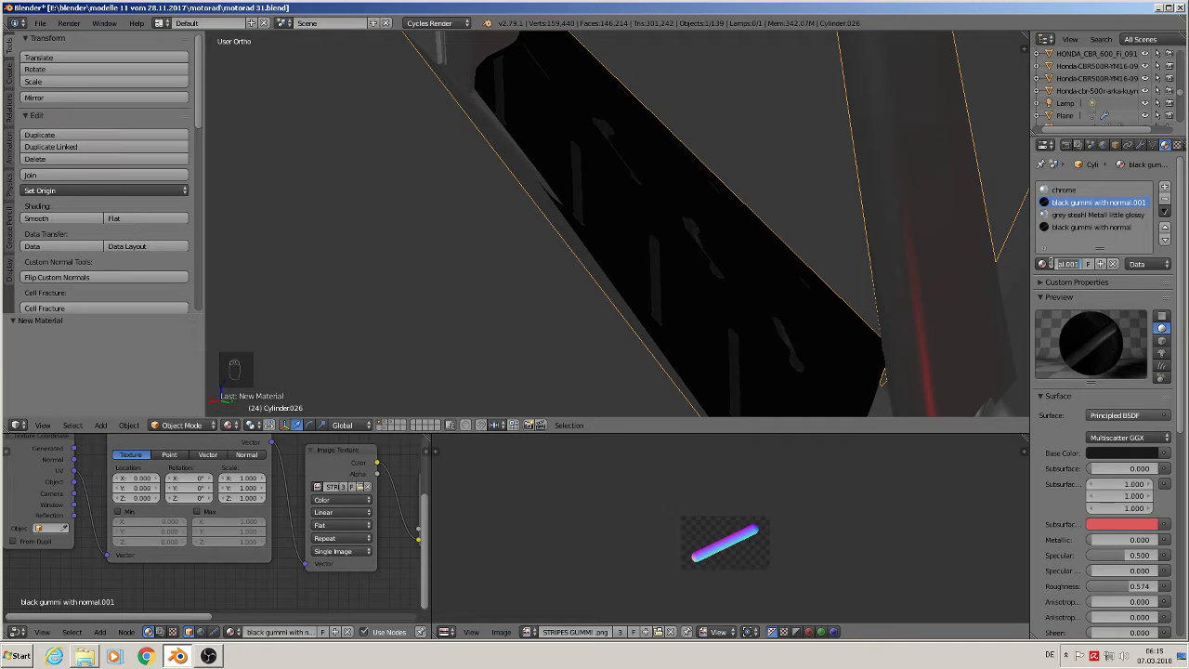
{"action": "left_click_drag", "start_coordinate": [1051, 264], "coordinate": [1074, 266]}
{"action": "key", "text": "BackSpace"}
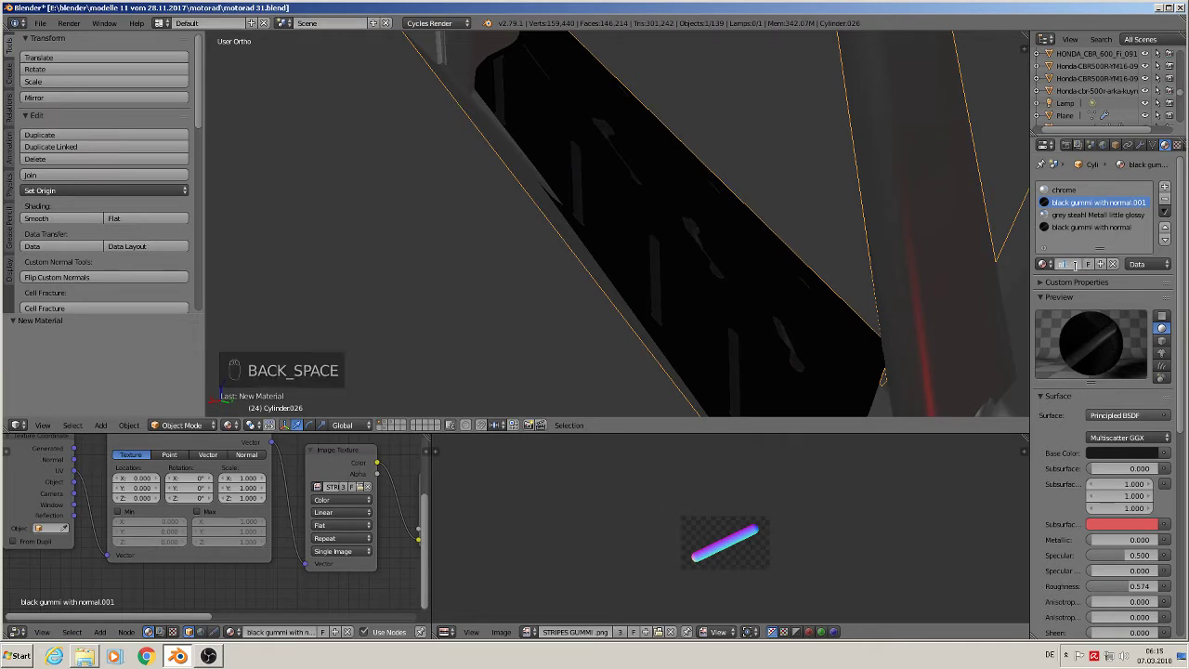
{"action": "key", "text": "BackSpace"}
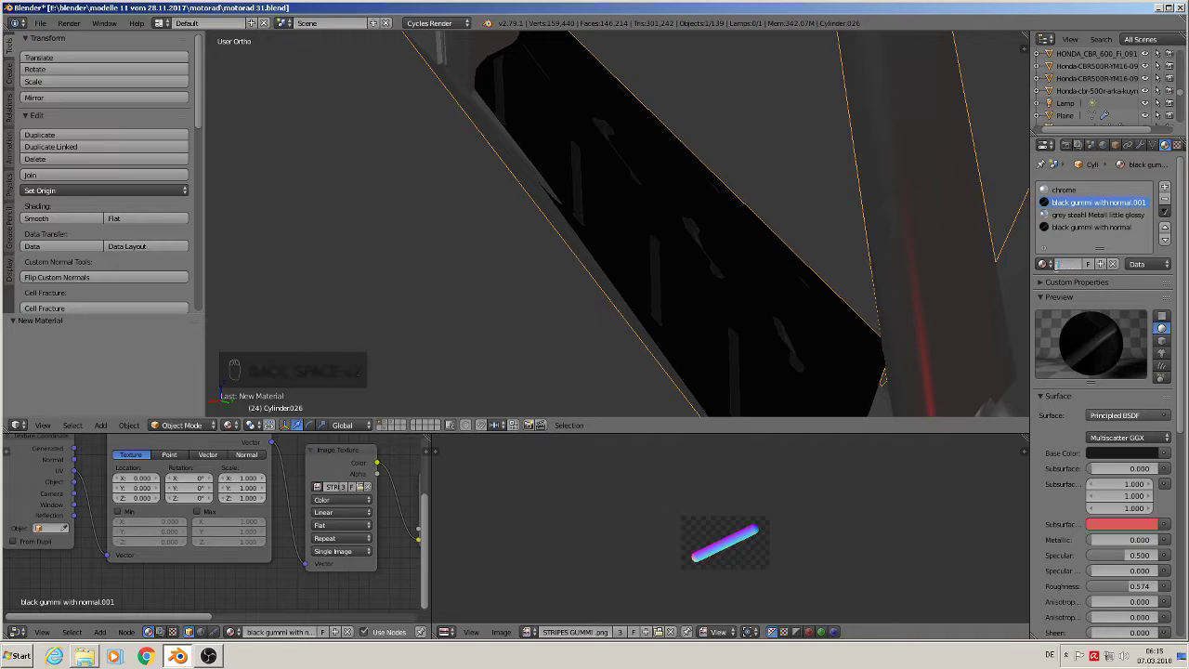
{"action": "left_click", "coordinate": [1059, 270]}
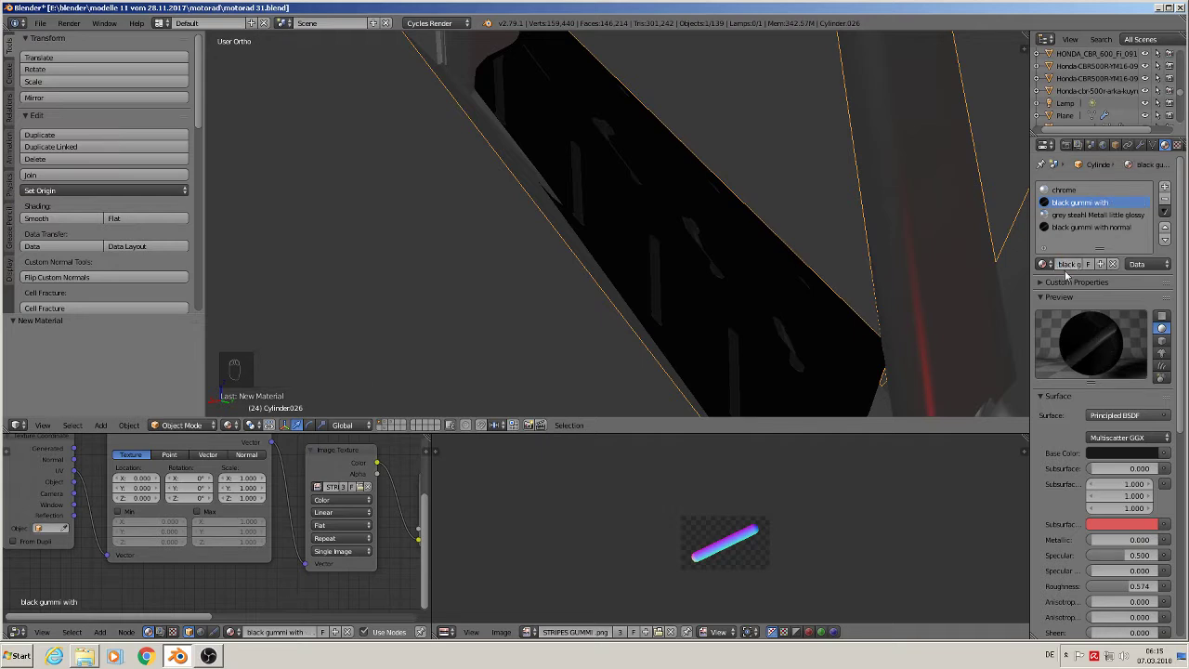
{"action": "left_click", "coordinate": [1064, 264]}
{"action": "key", "text": "BackSpace"}
{"action": "key", "text": "BackSpace"}
{"action": "left_click", "coordinate": [1079, 269]}
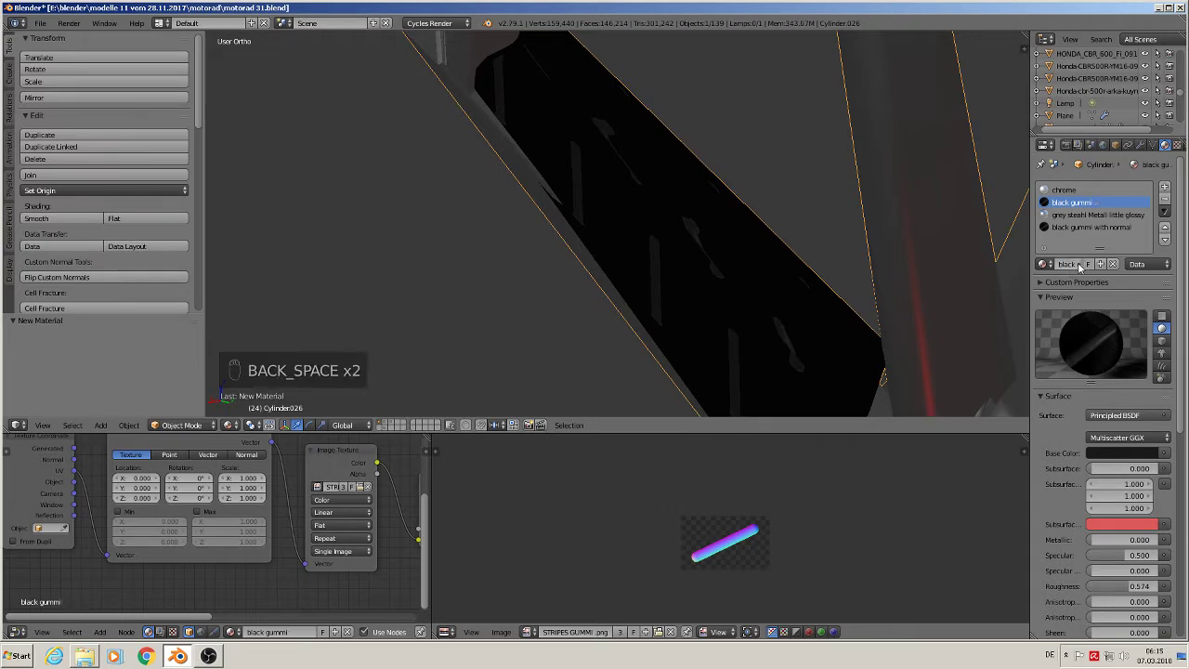
{"action": "key", "text": "Tab"}
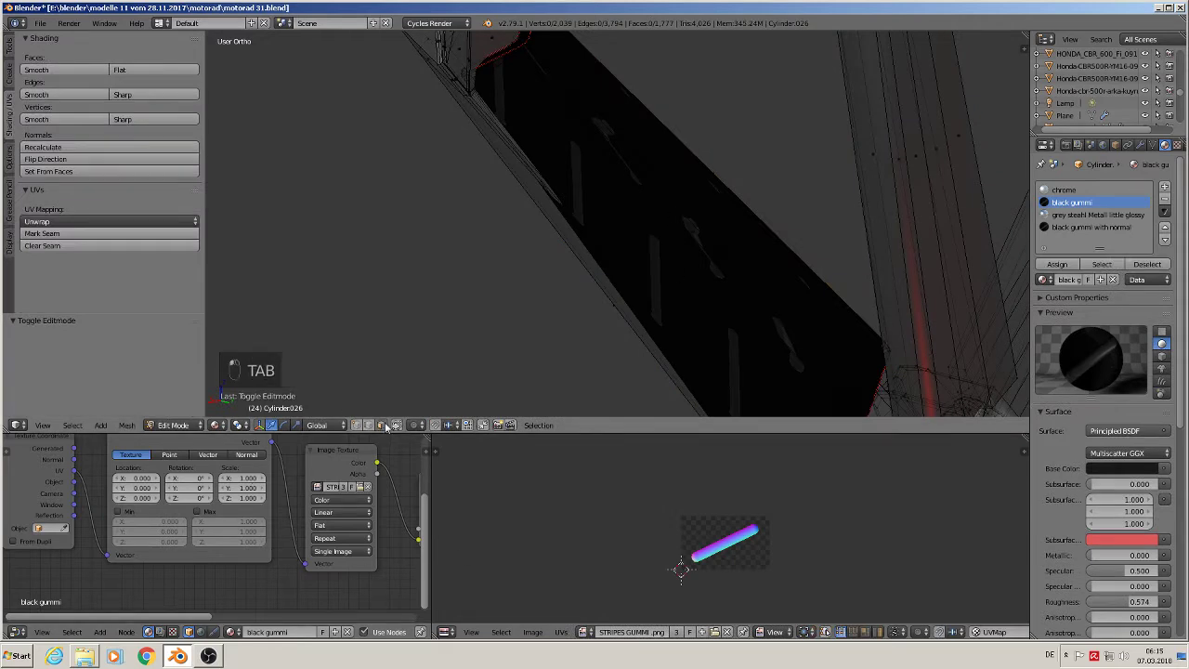
Step: Assign black gummi to a grown strip of faces and link its Normal Map to the shader's Normal
{"action": "right_click", "coordinate": [693, 231]}
{"action": "right_click", "coordinate": [693, 231]}
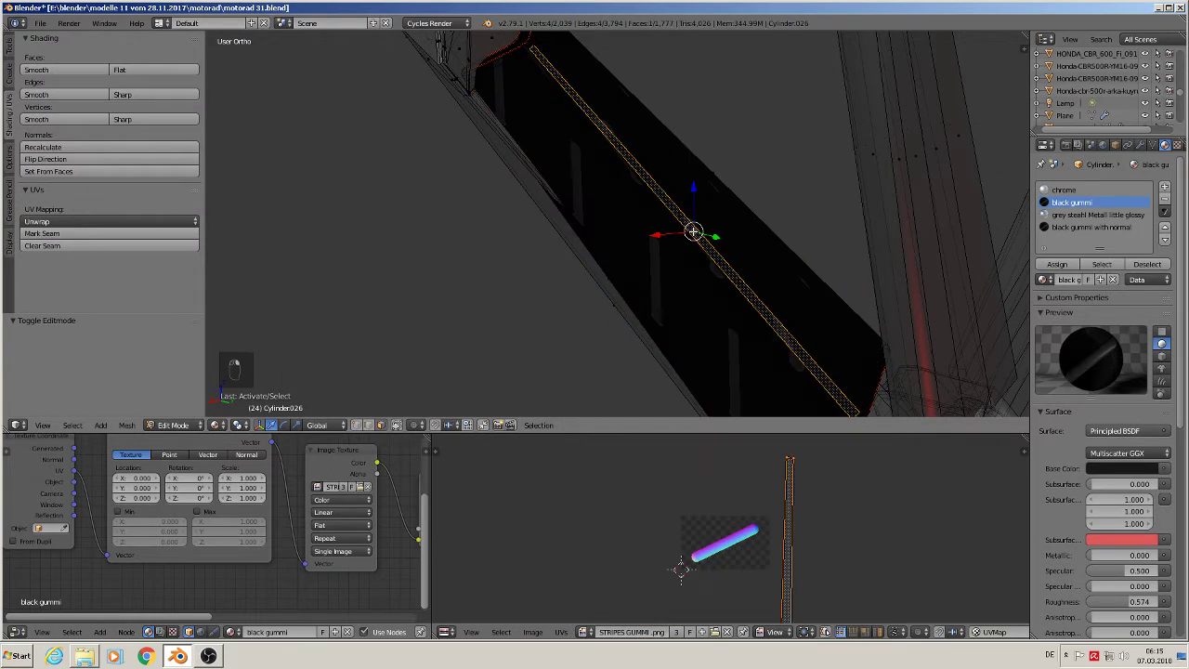
{"action": "key", "text": "ctrl+KP_Add"}
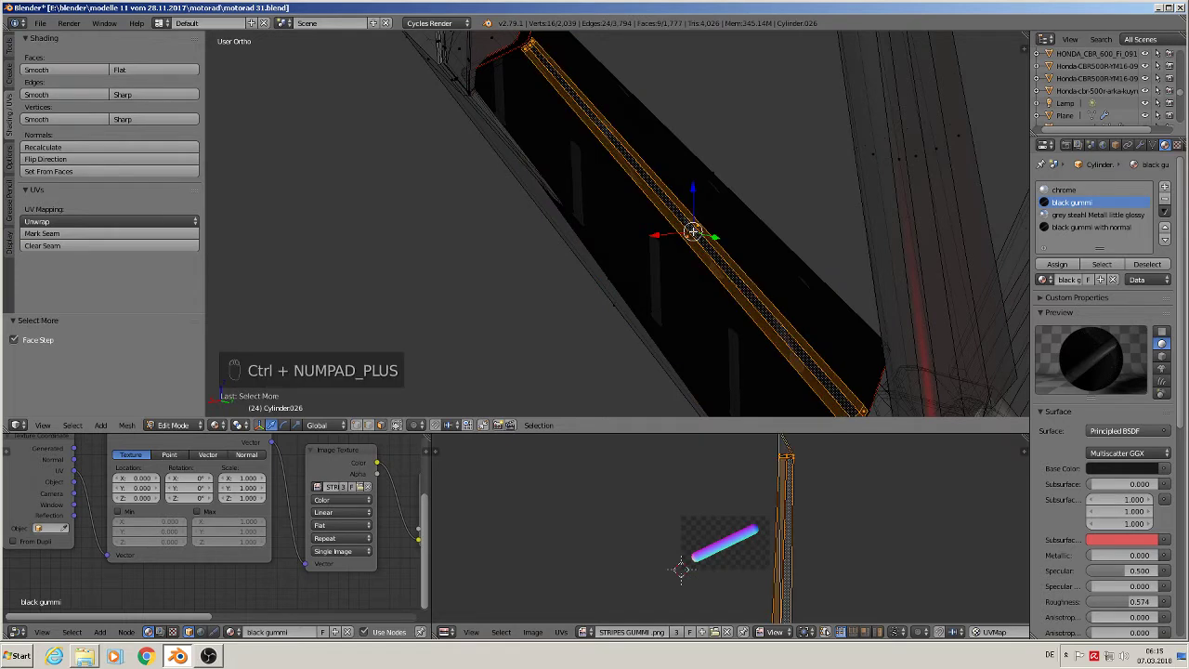
{"action": "left_click", "coordinate": [1057, 264]}
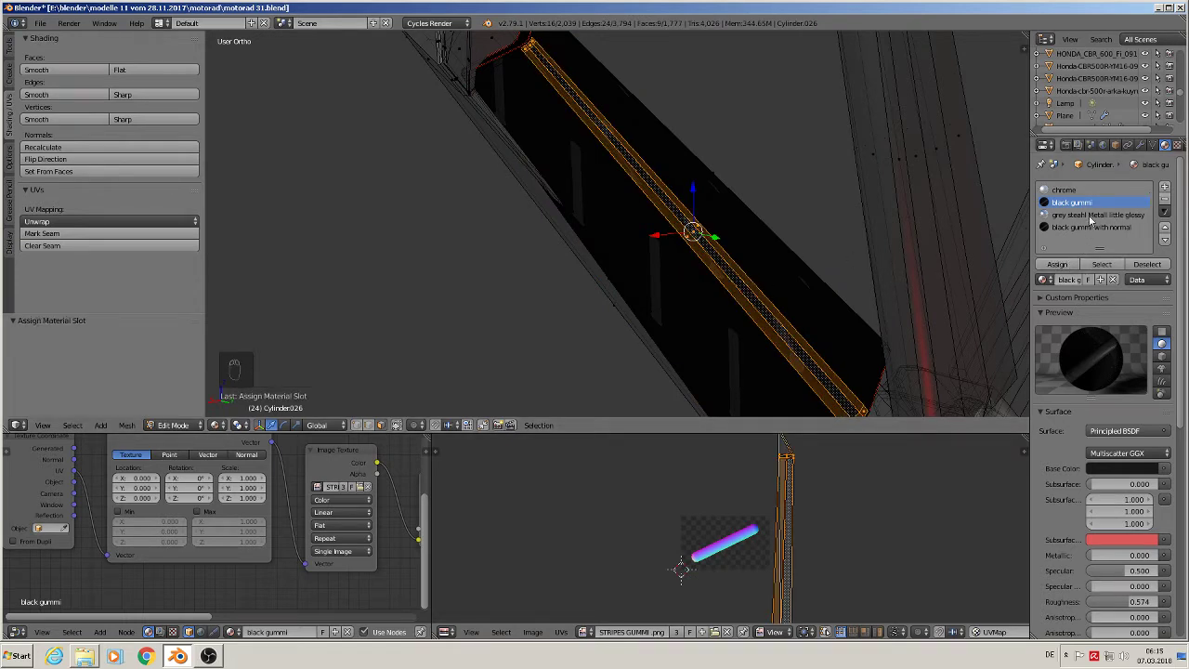
{"action": "scroll", "coordinate": [129, 565], "scroll_direction": "down", "scroll_amount": 3}
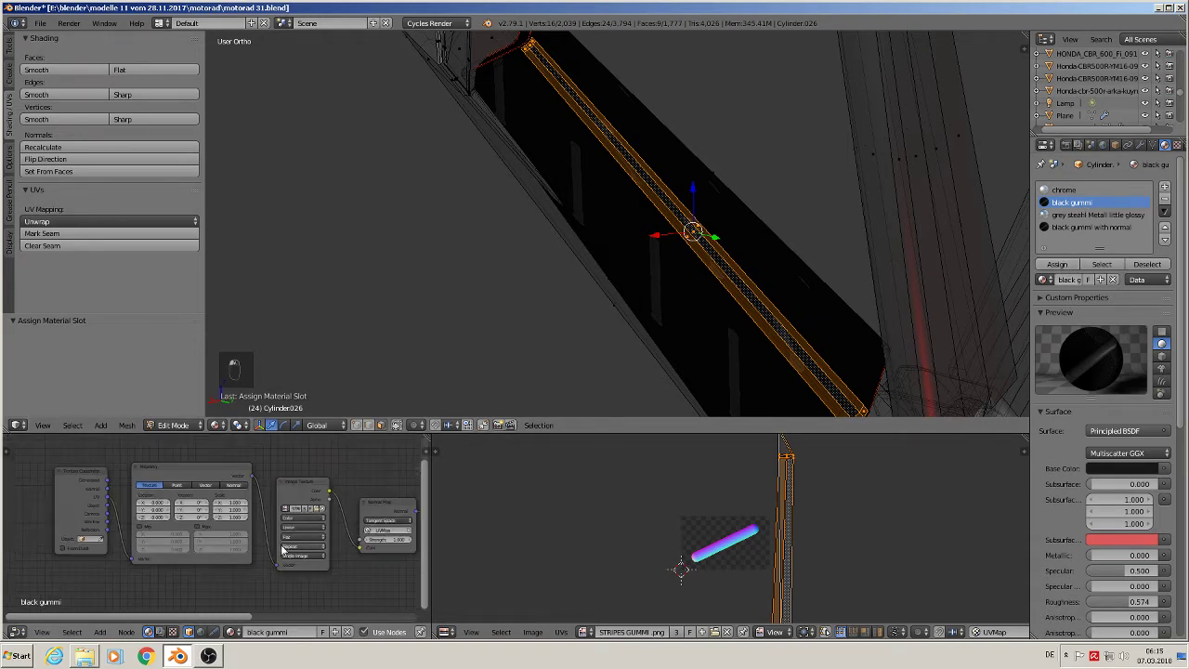
{"action": "left_click_drag", "start_coordinate": [244, 531], "coordinate": [331, 582]}
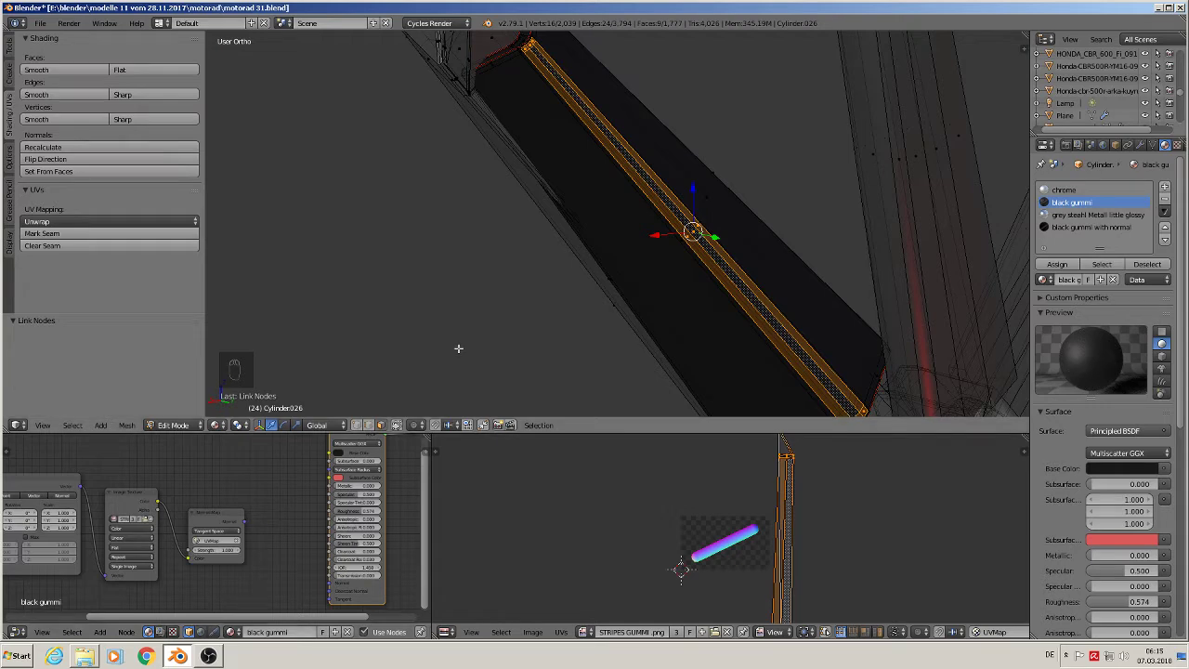
Step: Grow the selection further along the strip, assign black gummi again, and invert the face selection
{"action": "middle_click_drag", "start_coordinate": [625, 310], "coordinate": [653, 319]}
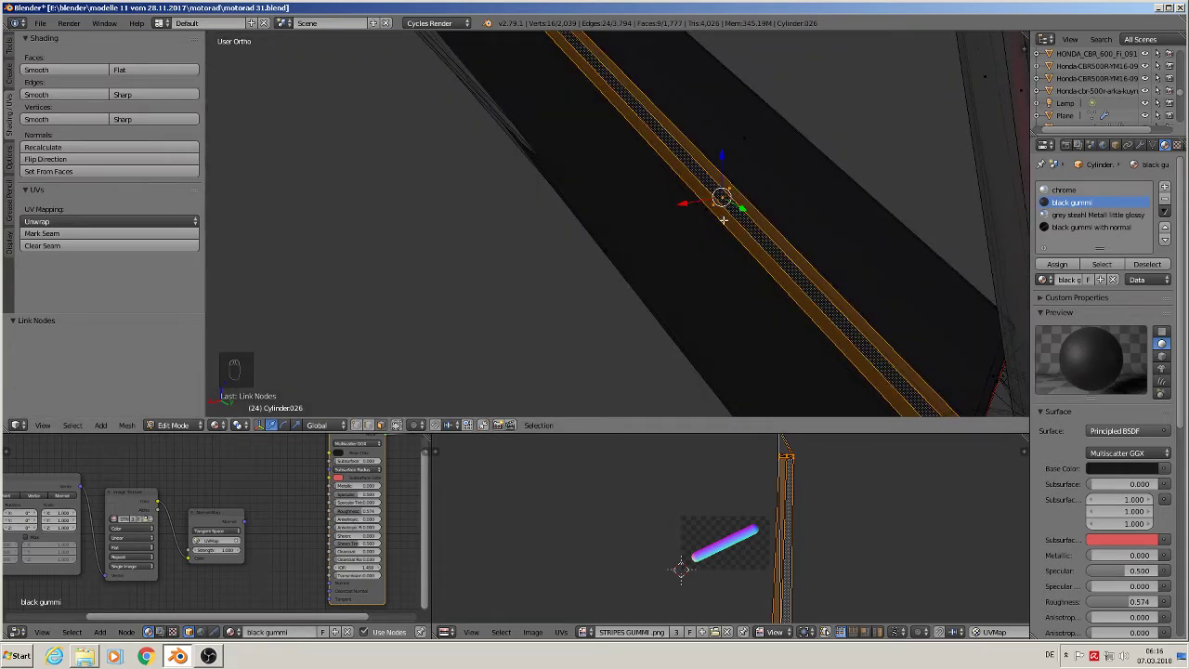
{"action": "key", "text": "ctrl+KP_Add"}
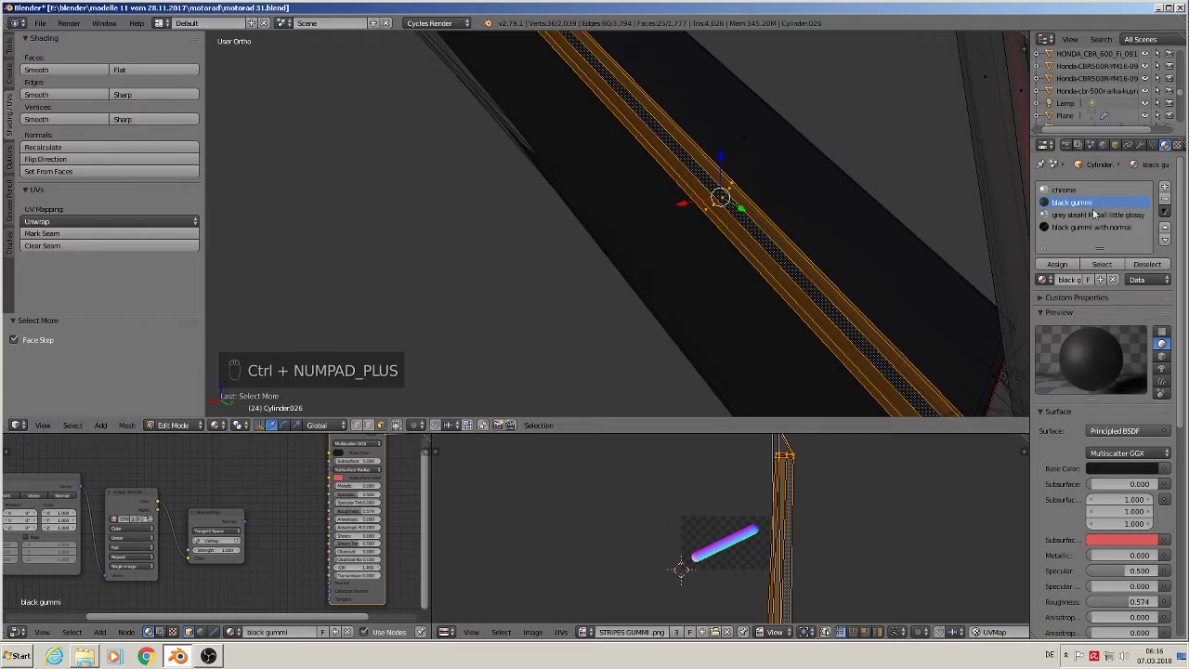
{"action": "left_click", "coordinate": [1057, 264]}
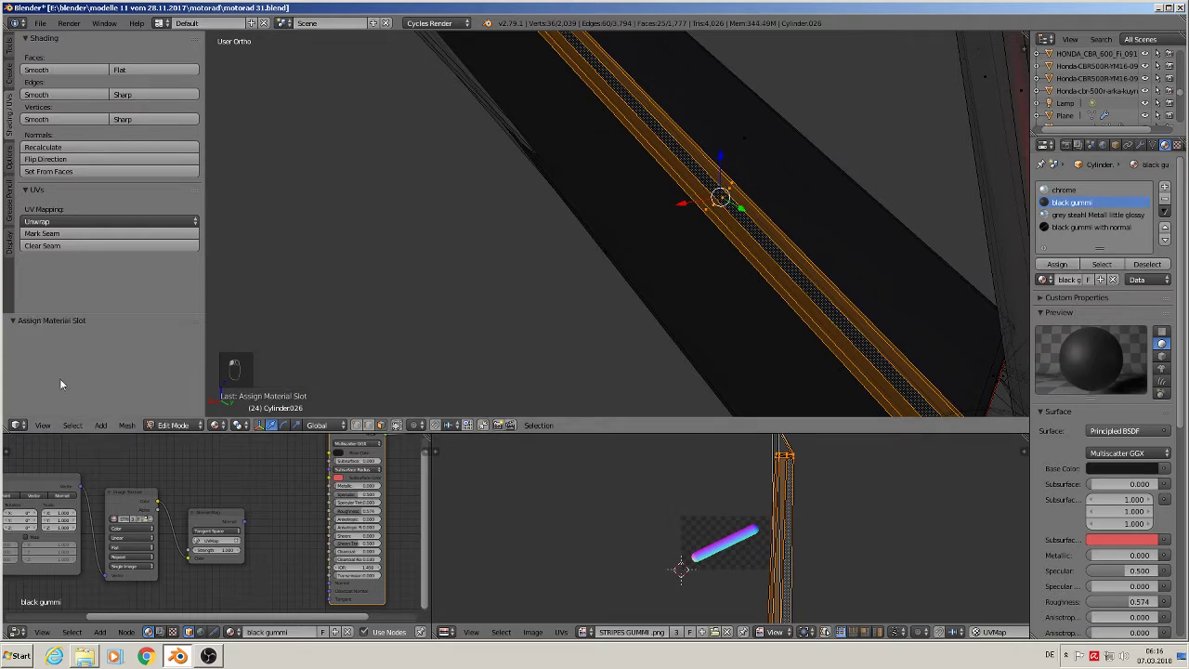
{"action": "left_click", "coordinate": [73, 424]}
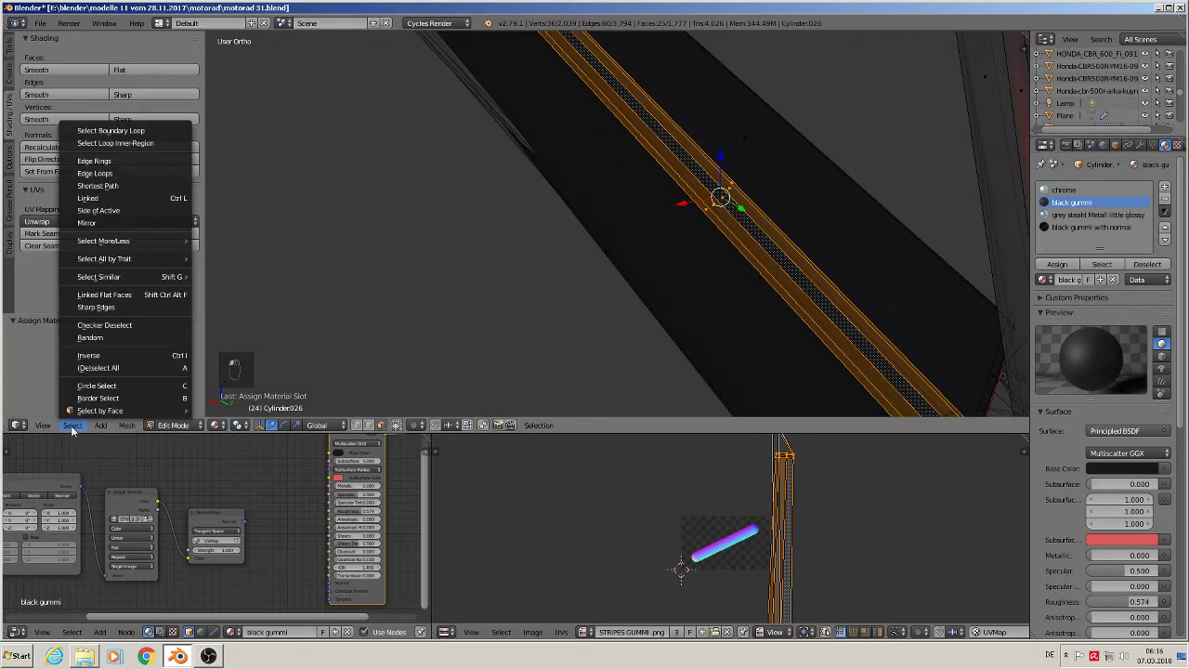
{"action": "left_click", "coordinate": [120, 355]}
Step: Clear the mesh selection and pick two faces on the dark strip
{"action": "middle_click_drag", "start_coordinate": [496, 324], "coordinate": [592, 269]}
{"action": "scroll", "coordinate": [599, 268], "scroll_direction": "down", "scroll_amount": 2}
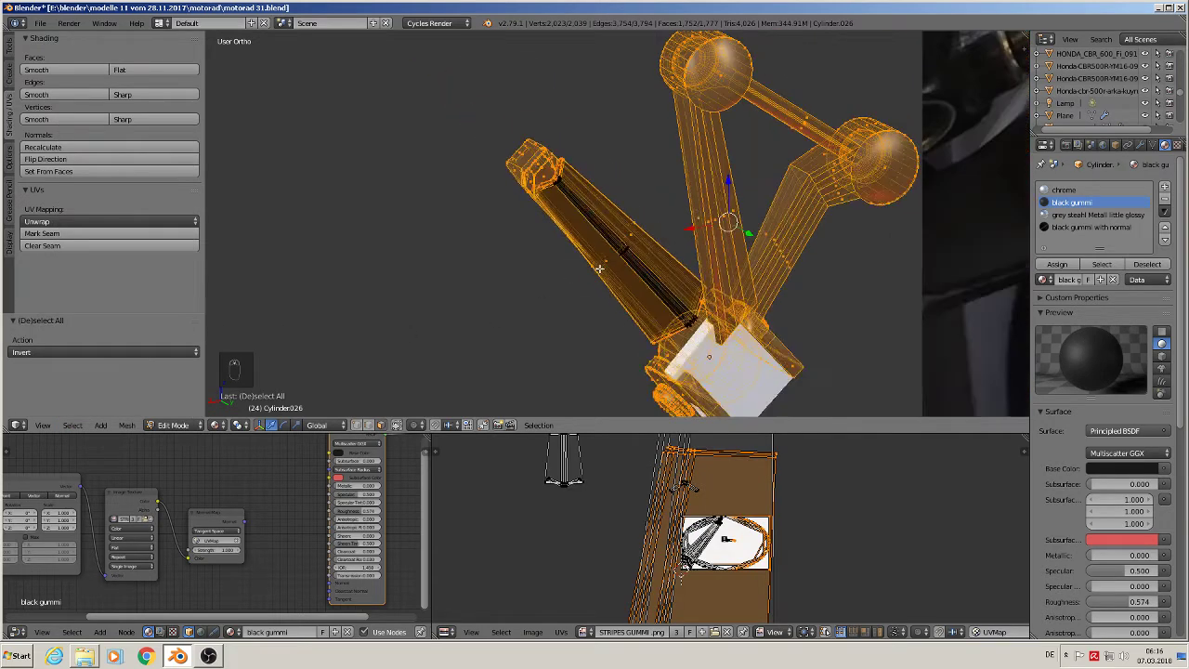
{"action": "scroll", "coordinate": [600, 269], "scroll_direction": "up", "scroll_amount": 2}
{"action": "key", "text": "a"}
{"action": "scroll", "coordinate": [594, 251], "scroll_direction": "up", "scroll_amount": 2}
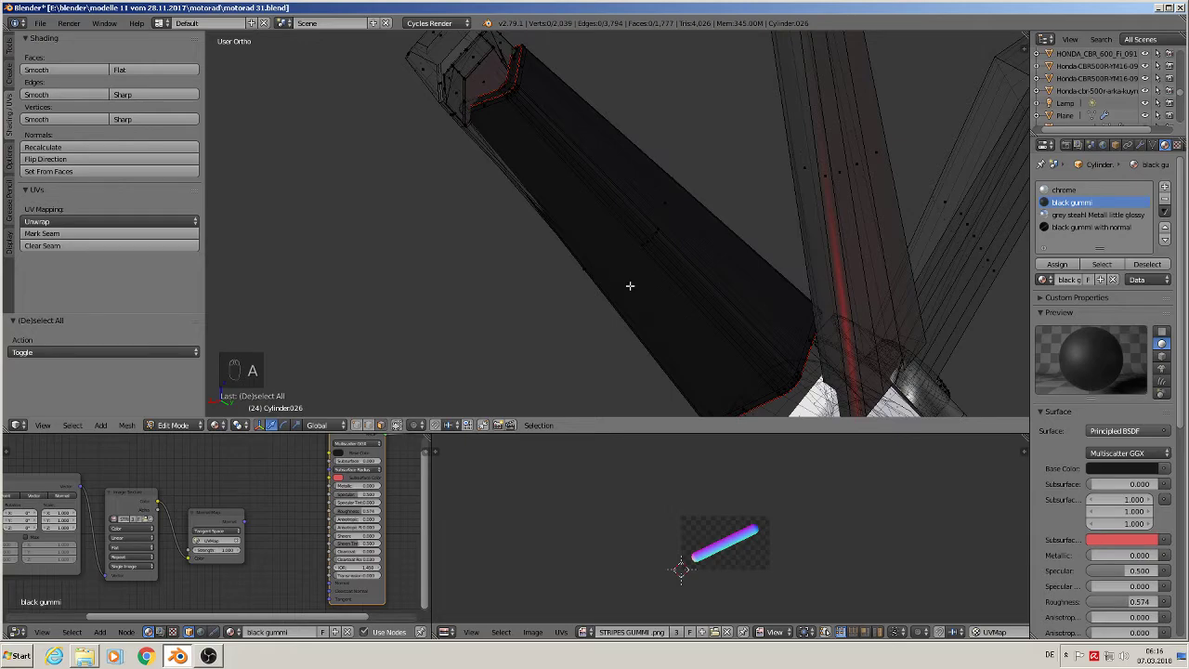
{"action": "scroll", "coordinate": [677, 279], "scroll_direction": "up", "scroll_amount": 5}
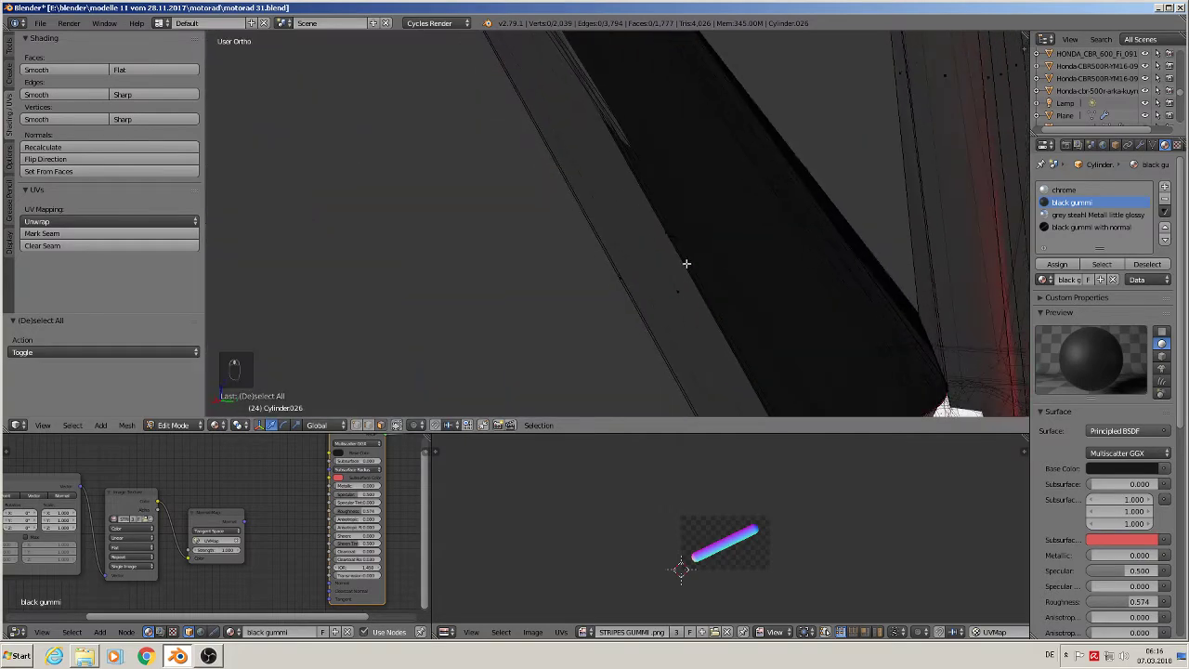
{"action": "scroll", "coordinate": [686, 264], "scroll_direction": "up", "scroll_amount": 2}
{"action": "right_click", "coordinate": [667, 232]}
{"action": "middle_click_drag", "start_coordinate": [934, 134], "coordinate": [823, 196]}
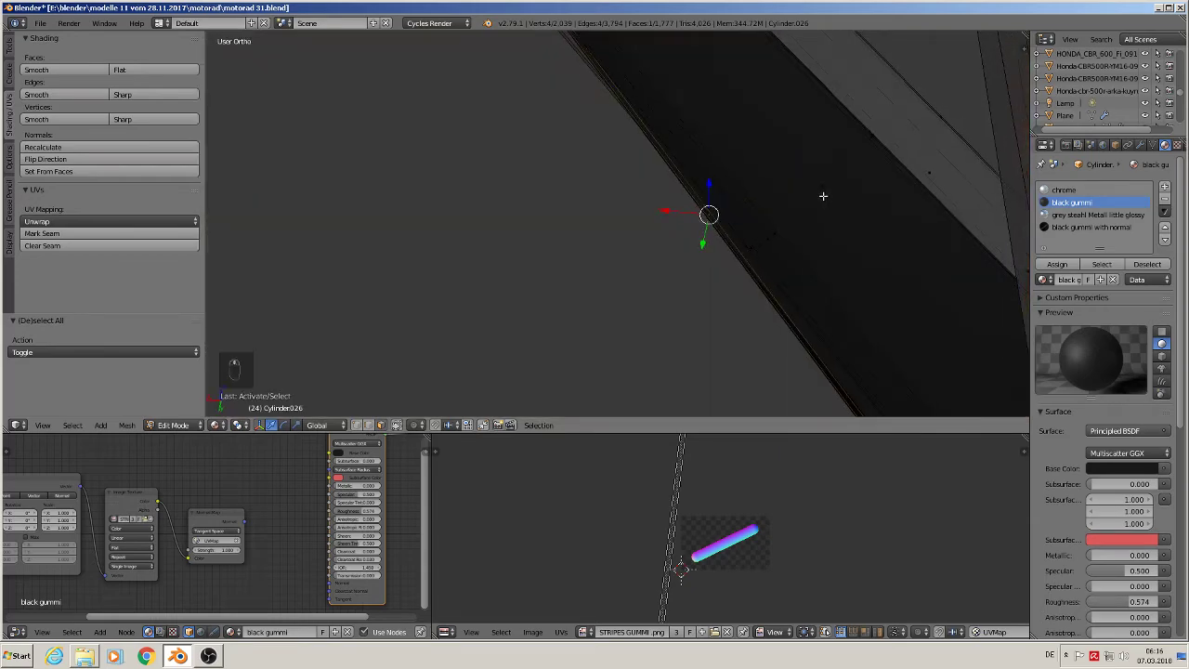
{"action": "right_click", "coordinate": [883, 141], "text": "shift"}
{"action": "middle_click_drag", "start_coordinate": [882, 141], "coordinate": [975, 142]}
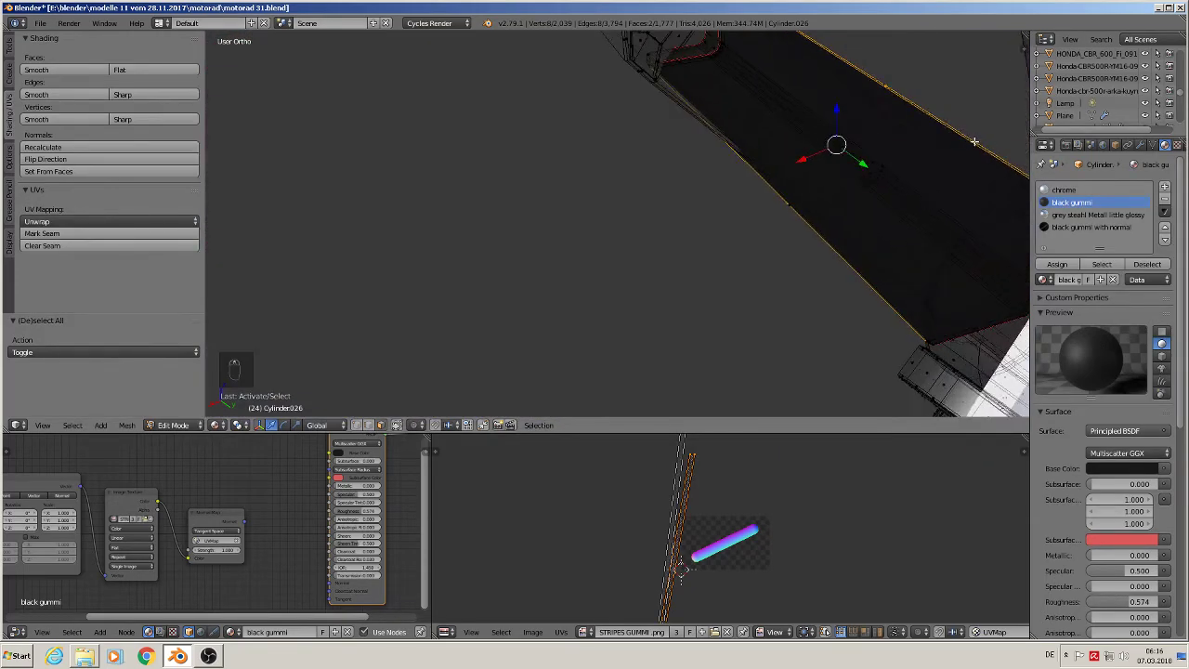
Step: Grow the selection, assign 'black gummi with normal', and return the cylinder to Object Mode
{"action": "key", "text": "ctrl+KP_Add"}
{"action": "key", "text": "ctrl+KP_Add"}
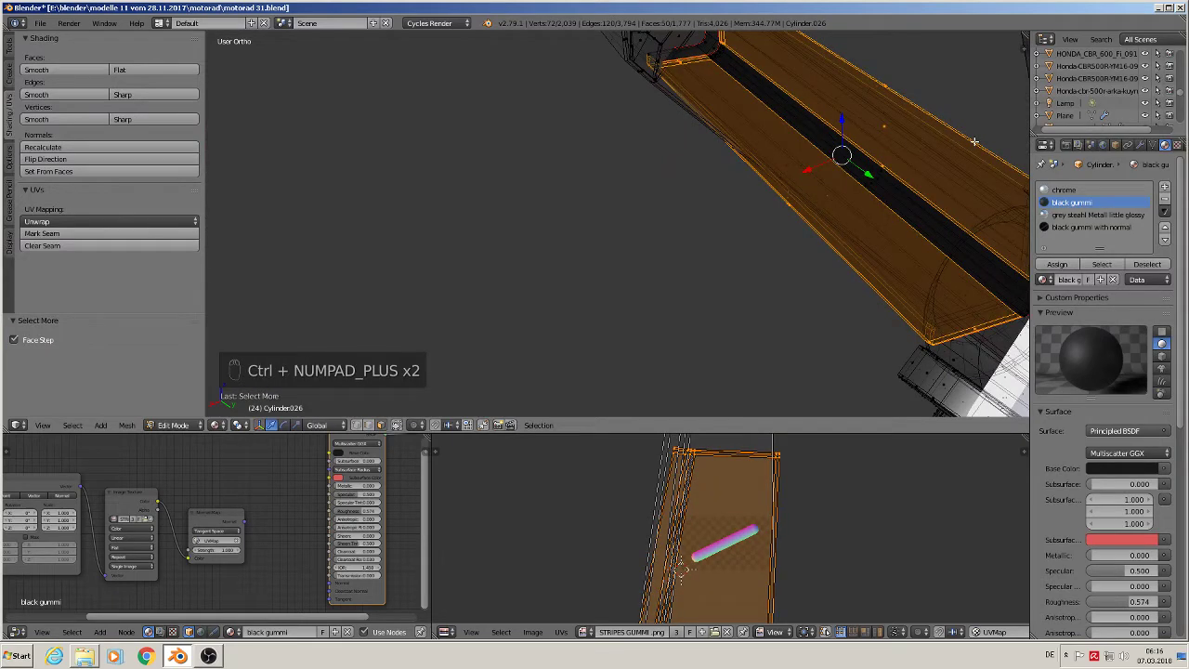
{"action": "left_click", "coordinate": [1092, 227]}
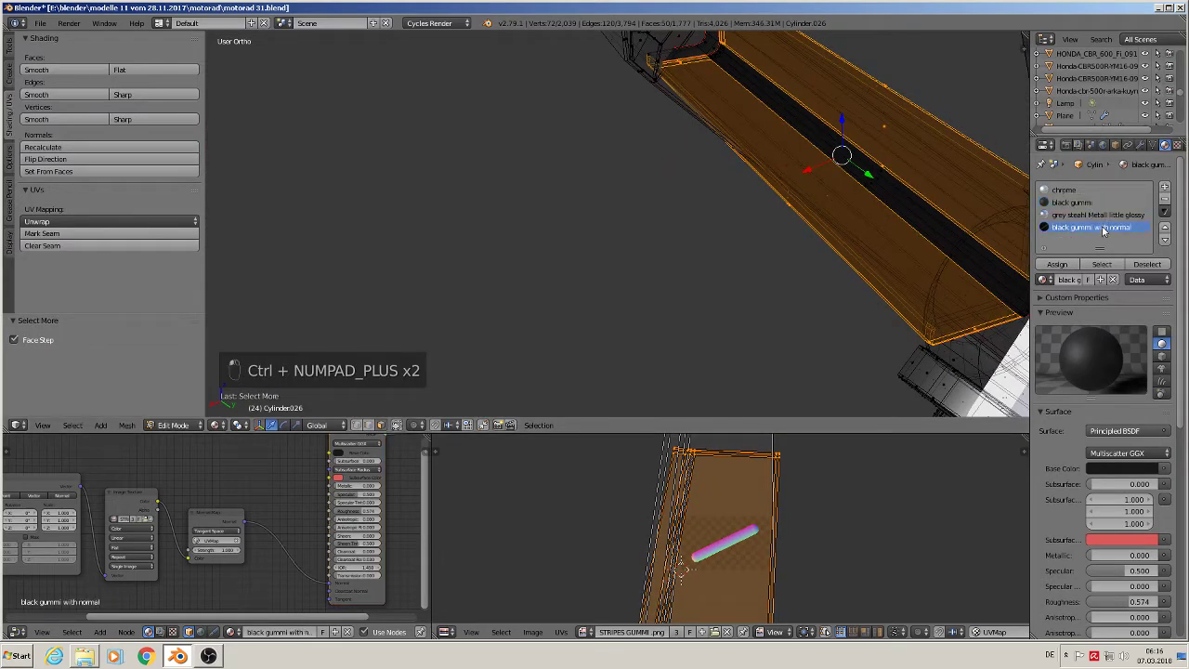
{"action": "left_click", "coordinate": [1057, 264]}
{"action": "key", "text": "Tab"}
{"action": "middle_click_drag", "start_coordinate": [925, 267], "coordinate": [558, 372]}
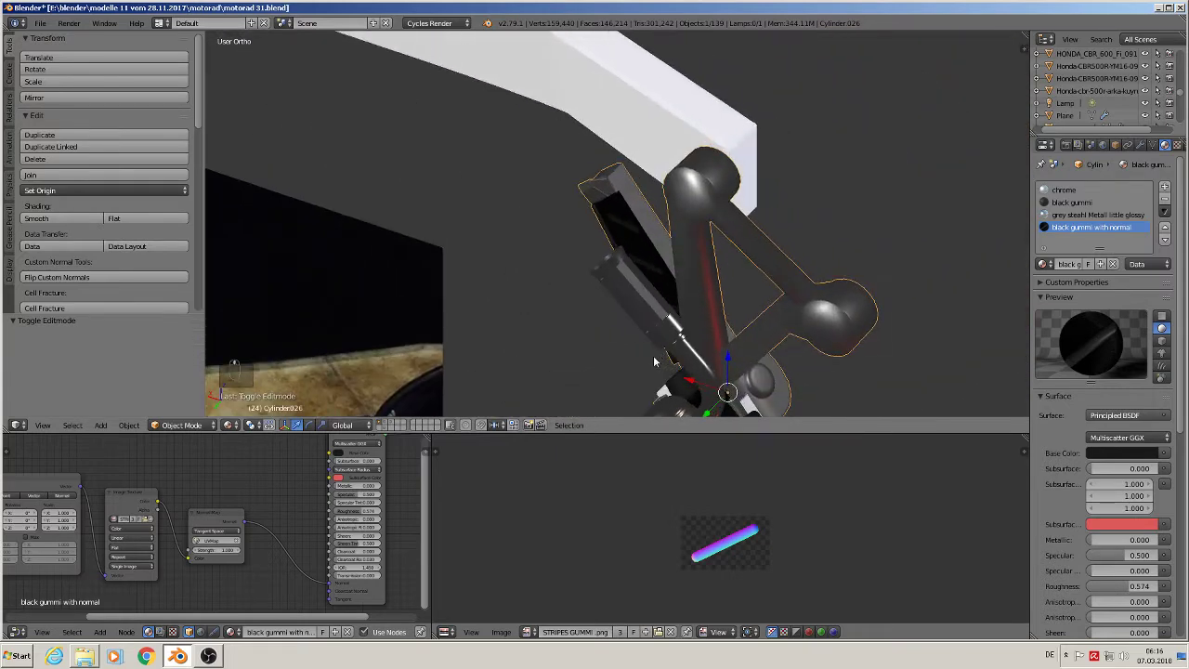
{"action": "left_click", "coordinate": [228, 424]}
{"action": "key", "text": "Return"}
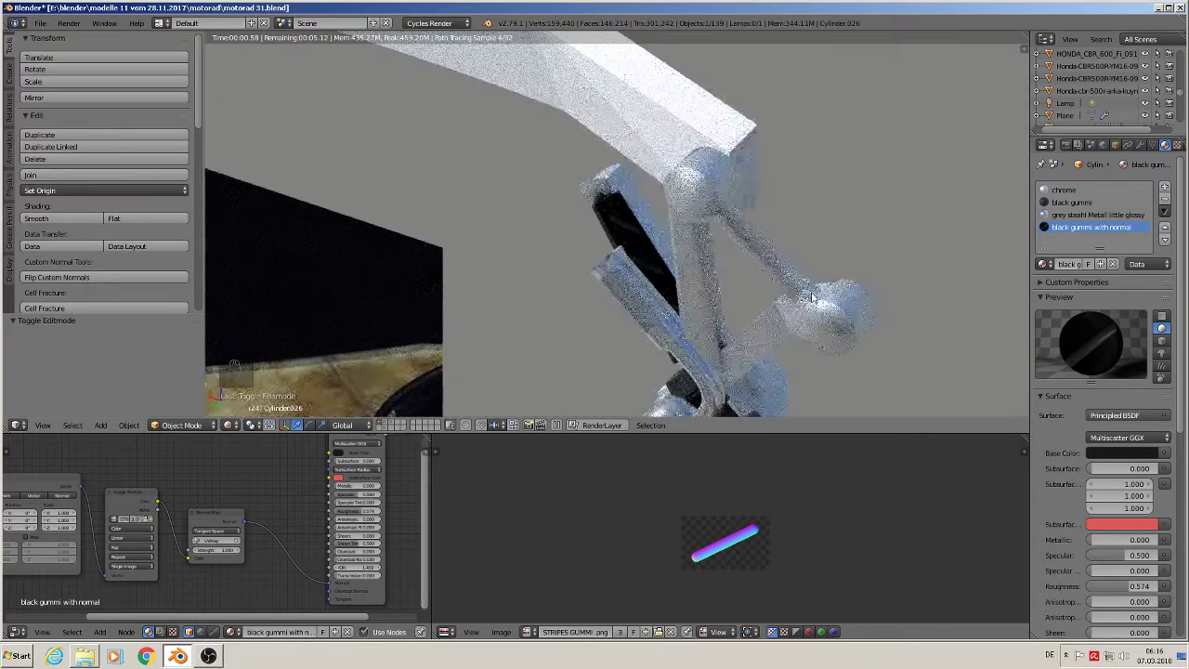
{"action": "mouse_move", "coordinate": [718, 293]}
{"action": "middle_mouse_down"}
{"action": "mouse_move", "coordinate": [749, 325]}
{"action": "mouse_move", "coordinate": [853, 269]}
{"action": "mouse_move", "coordinate": [847, 287]}
{"action": "middle_mouse_up"}
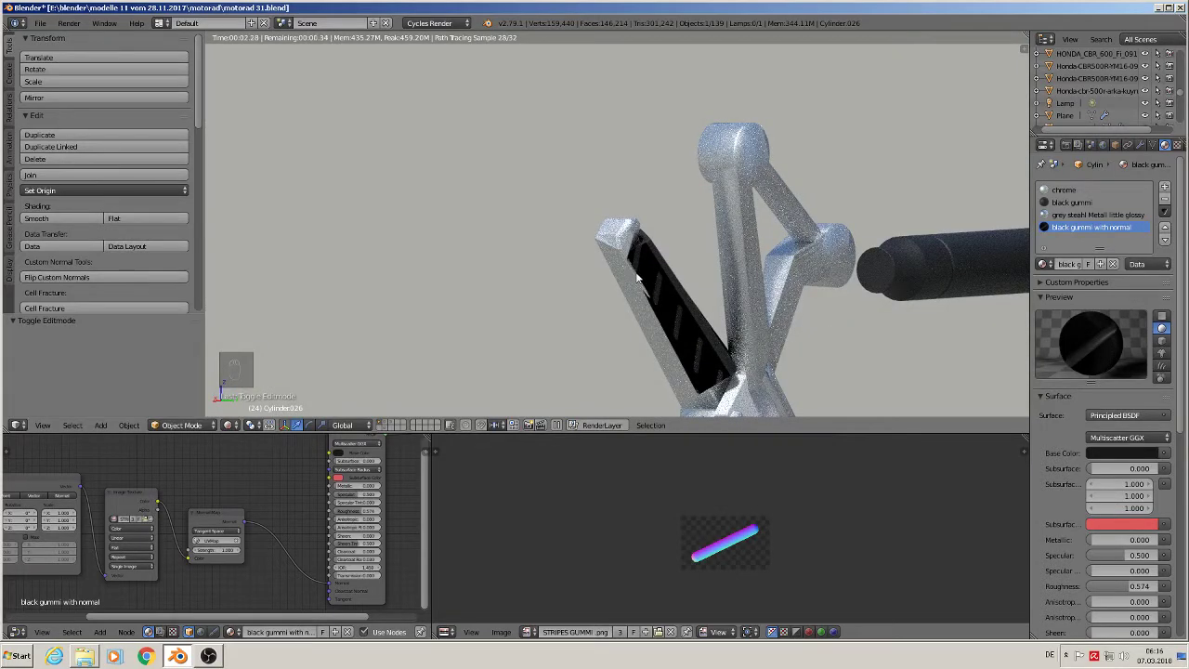
{"action": "left_click", "coordinate": [228, 425]}
{"action": "left_click", "coordinate": [250, 357]}
{"action": "scroll", "coordinate": [567, 327], "scroll_direction": "up", "scroll_amount": 2}
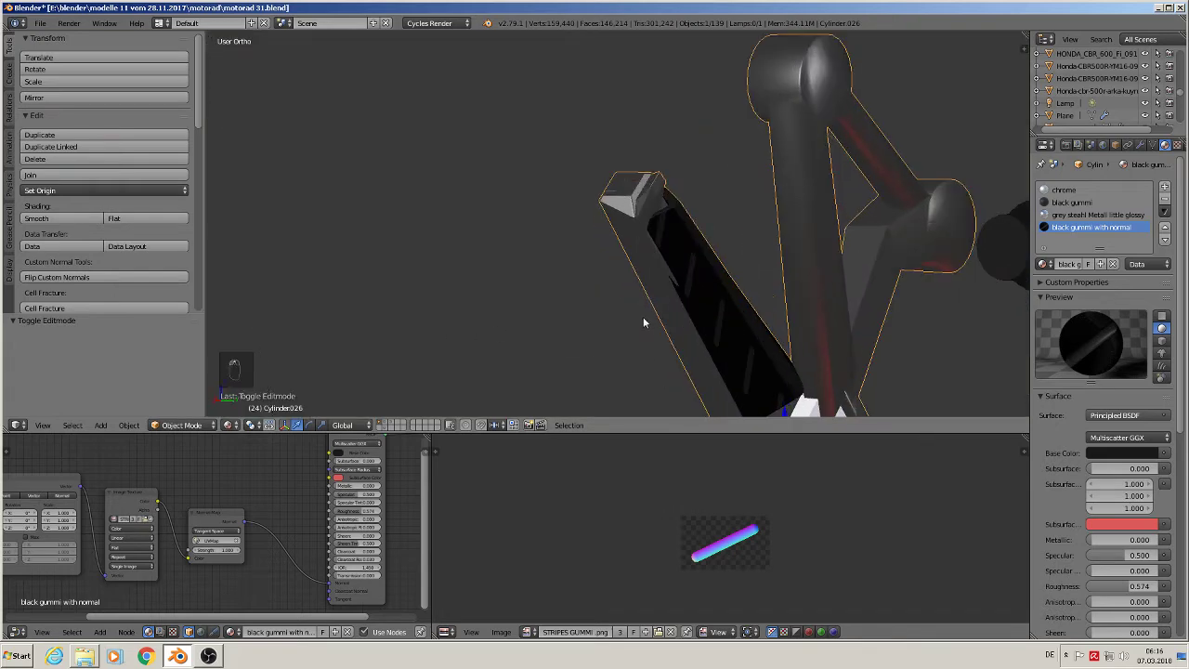
Step: Nudge the cylinder's selected edges along Y in Edit Mode
{"action": "key", "text": "Tab"}
{"action": "middle_click_drag", "start_coordinate": [704, 270], "coordinate": [716, 135]}
{"action": "left_click_drag", "start_coordinate": [734, 164], "coordinate": [740, 167]}
{"action": "key", "text": "Tab"}
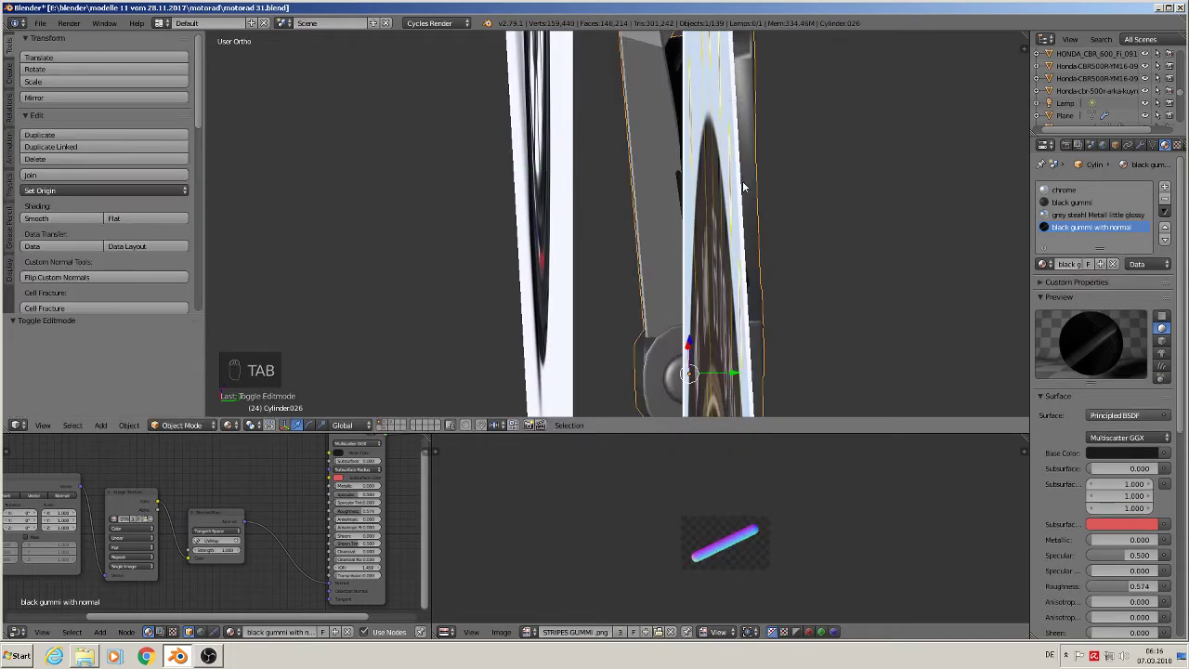
{"action": "middle_click_drag", "start_coordinate": [728, 201], "coordinate": [640, 348]}
Step: Rotate the selected geometry by about -2.37°
{"action": "key", "text": "Tab"}
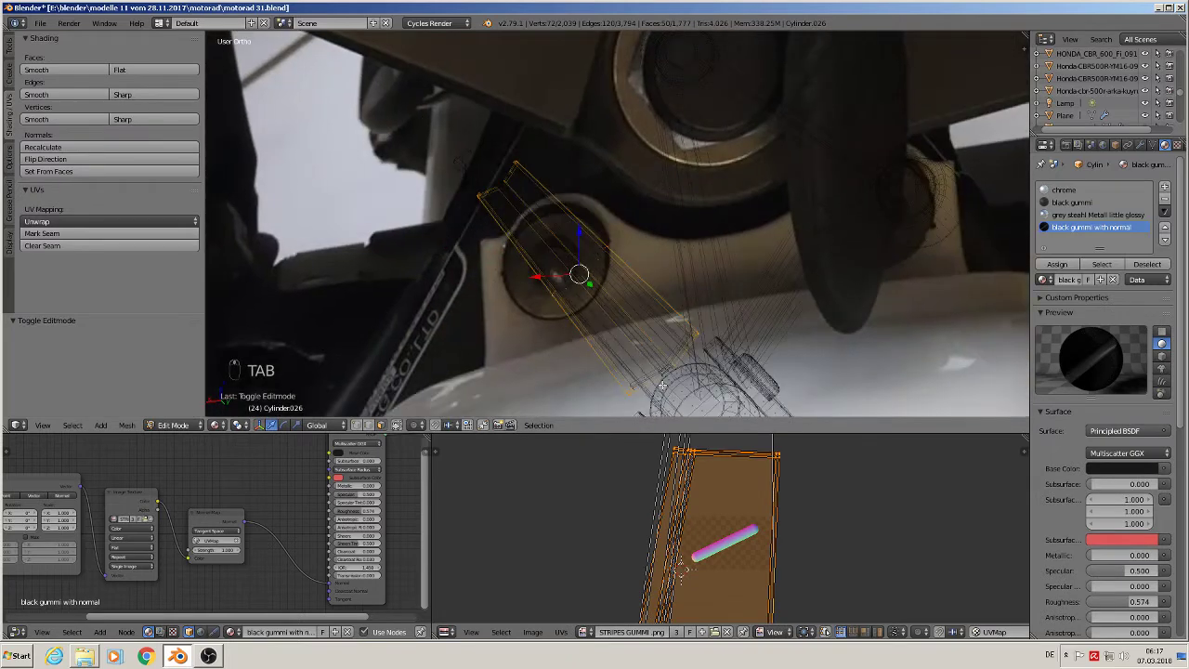
{"action": "key", "text": "r"}
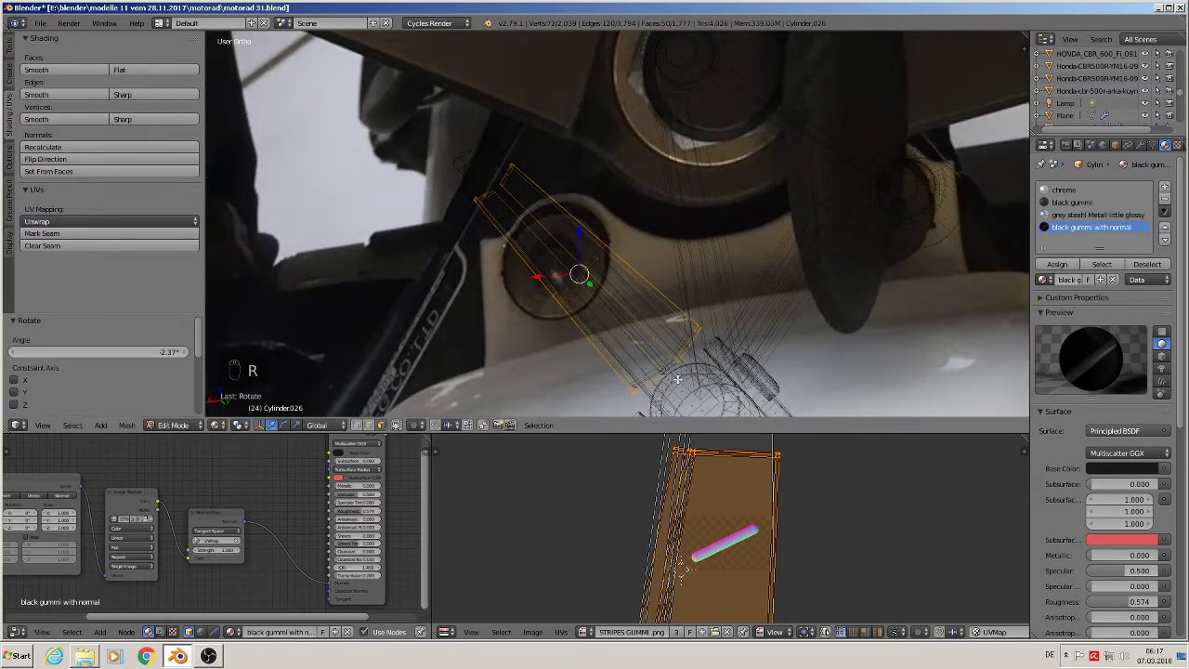
{"action": "key", "text": "Tab"}
{"action": "middle_click_drag", "start_coordinate": [661, 368], "coordinate": [752, 292]}
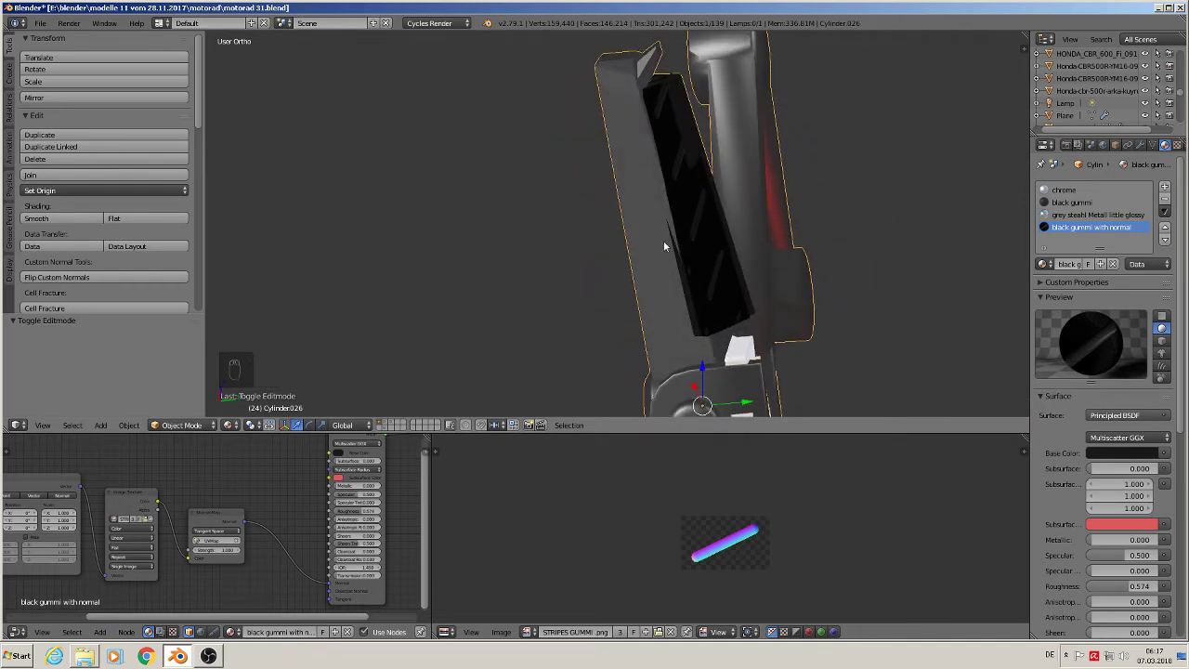
Step: Slide the selected faces 0.009 along Y against the frame
{"action": "key", "text": "Tab"}
{"action": "middle_click_drag", "start_coordinate": [687, 251], "coordinate": [734, 218]}
{"action": "mouse_move", "coordinate": [722, 201]}
{"action": "left_mouse_down"}
{"action": "mouse_move", "coordinate": [797, 222]}
{"action": "mouse_move", "coordinate": [734, 216]}
{"action": "left_mouse_up"}
{"action": "middle_click_drag", "start_coordinate": [732, 219], "coordinate": [703, 259]}
Step: Inspect the swing-arm part, return Cylinder.026 to Object Mode, and deselect everything in the scene
{"action": "right_click", "coordinate": [682, 282]}
{"action": "scroll", "coordinate": [703, 316], "scroll_direction": "up", "scroll_amount": 6}
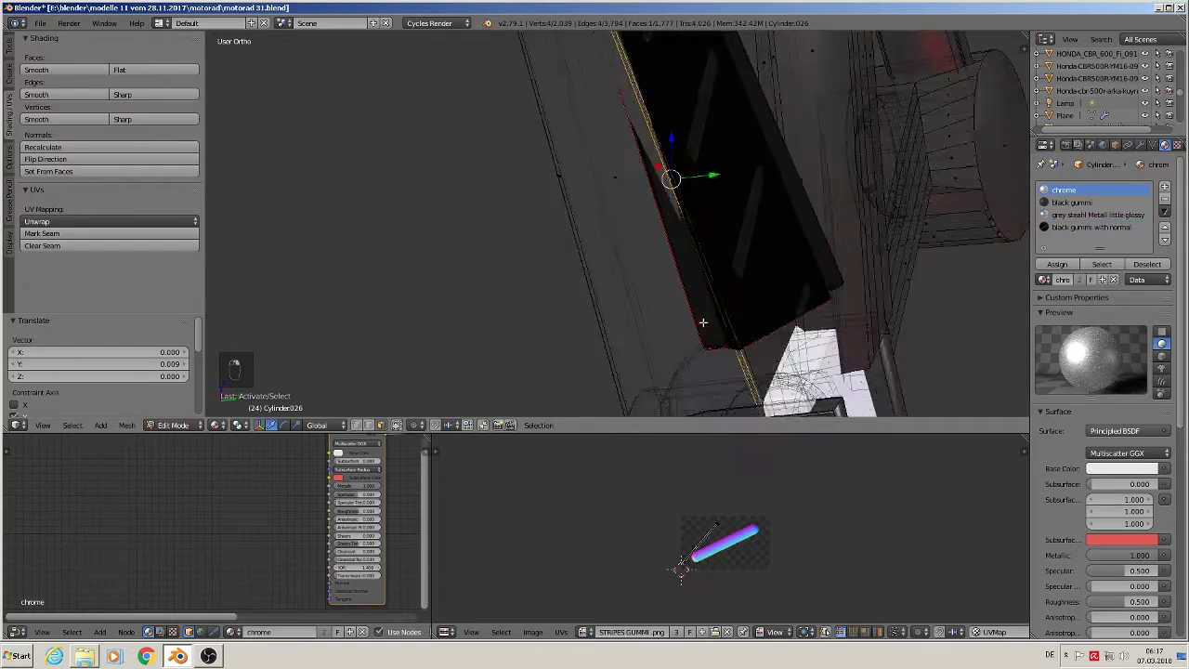
{"action": "middle_click_drag", "start_coordinate": [717, 353], "coordinate": [651, 306]}
{"action": "key", "text": "Tab"}
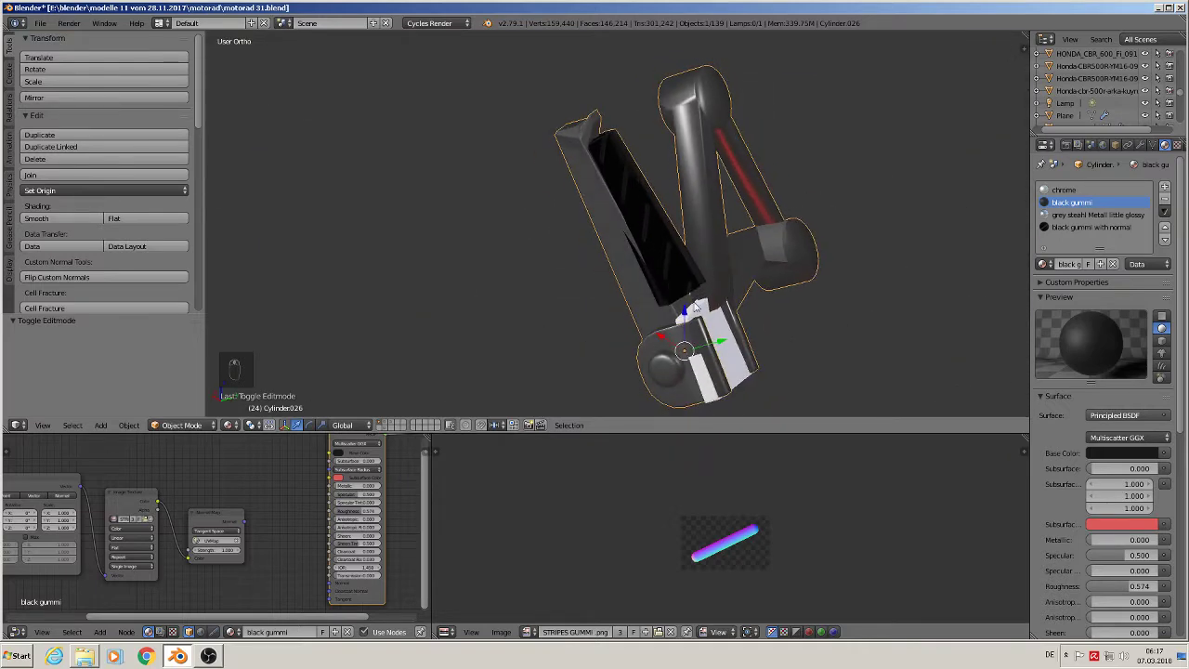
{"action": "scroll", "coordinate": [650, 307], "scroll_direction": "up", "scroll_amount": 3}
{"action": "key", "text": "Tab"}
{"action": "key", "text": "a"}
{"action": "key", "text": "a"}
{"action": "key", "text": "Tab"}
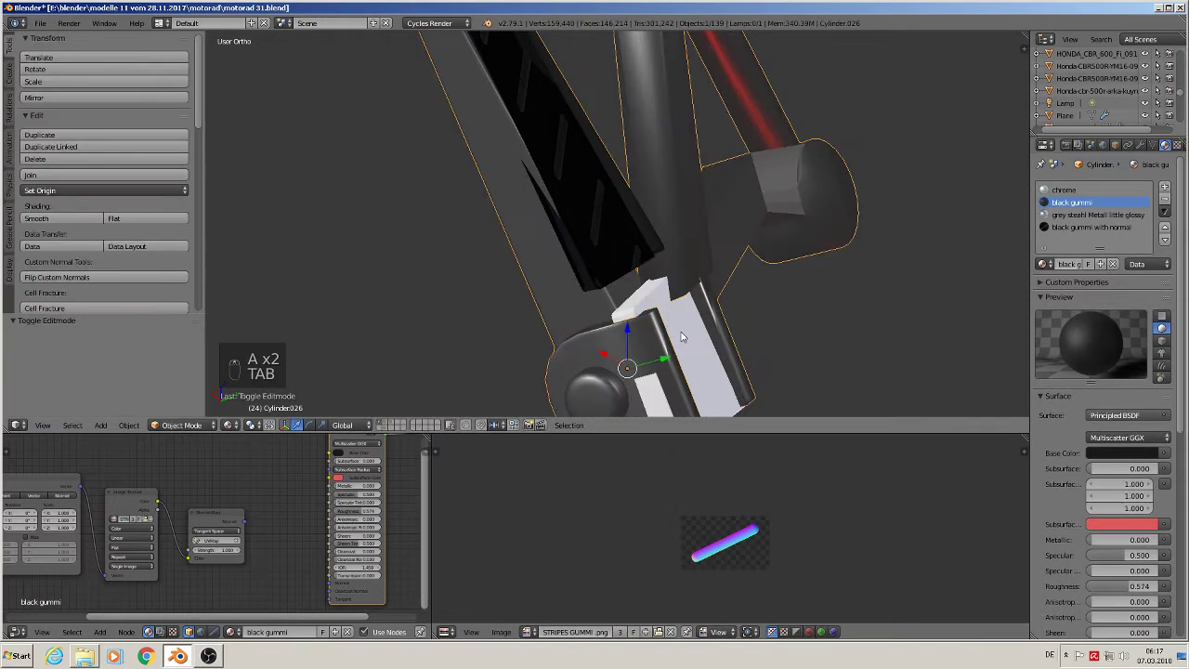
{"action": "key", "text": "a"}
{"action": "key", "text": "a"}
{"action": "scroll", "coordinate": [659, 318], "scroll_direction": "down", "scroll_amount": 3}
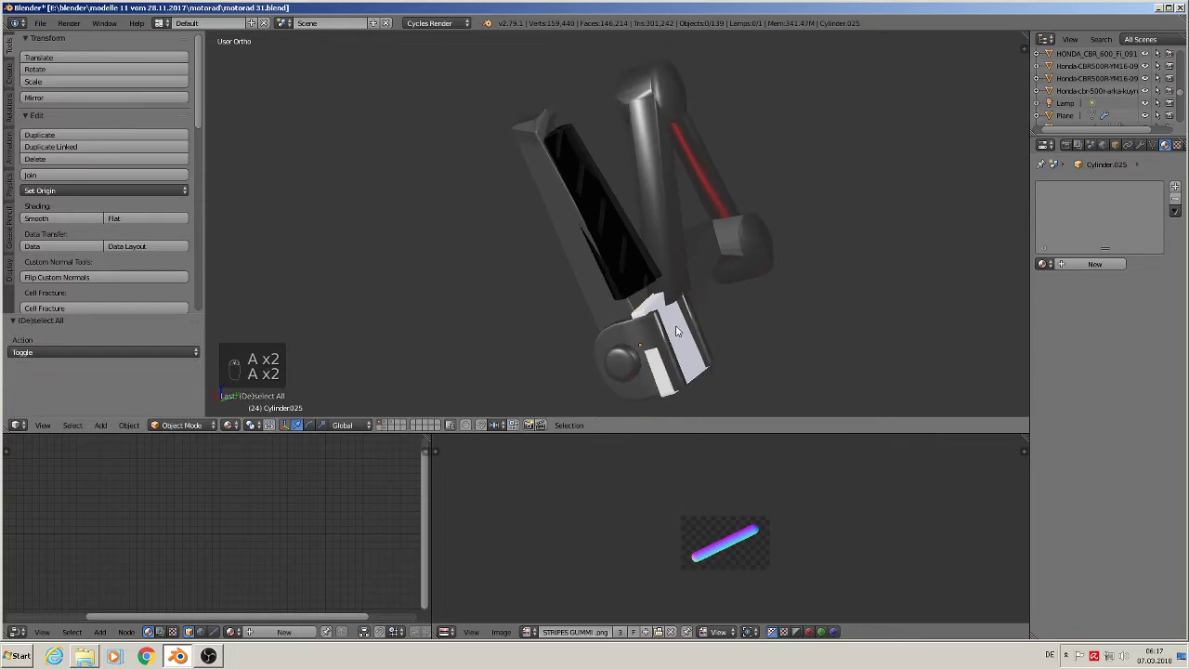
Step: Give the small white bracket piece the grey steahl Metall little glossy material
{"action": "right_click", "coordinate": [650, 334]}
{"action": "scroll", "coordinate": [641, 211], "scroll_direction": "up", "scroll_amount": 3}
{"action": "key", "text": "Tab"}
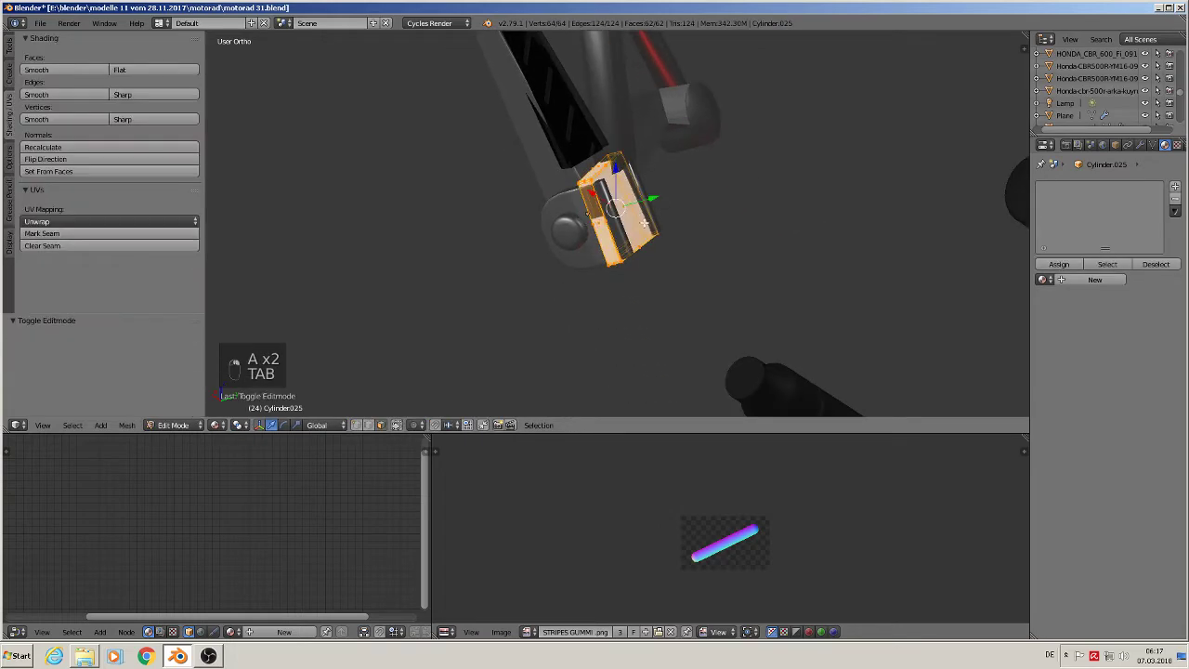
{"action": "middle_click_drag", "start_coordinate": [644, 222], "coordinate": [675, 252]}
{"action": "left_click", "coordinate": [1048, 280]}
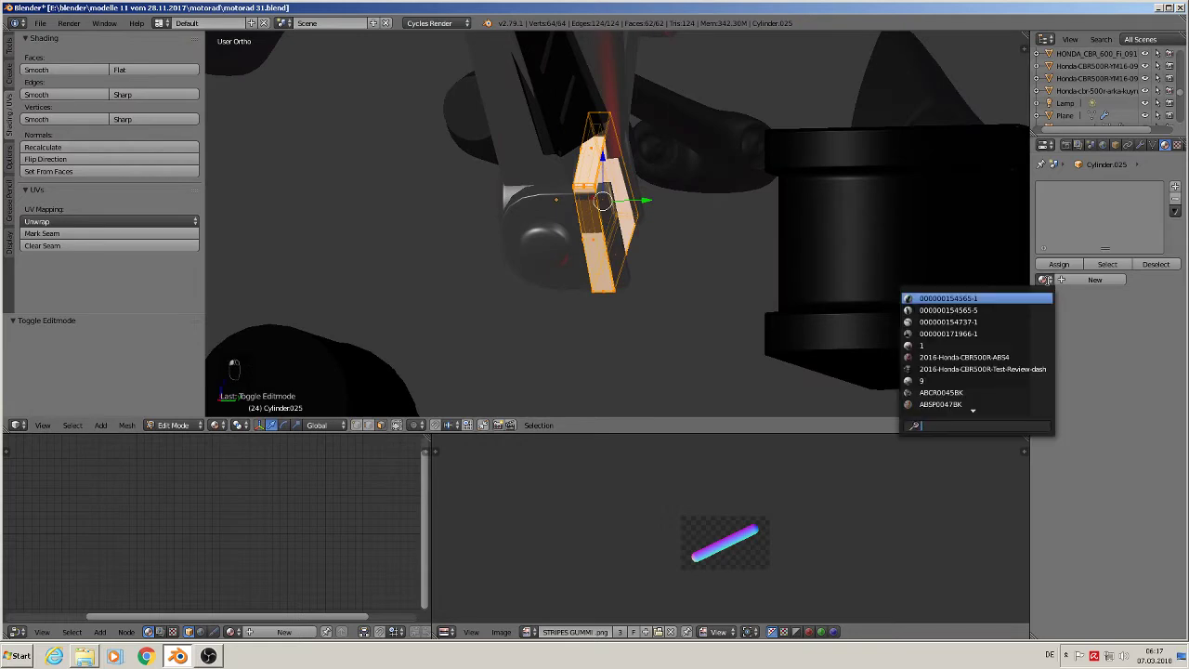
{"action": "type", "text": "STE"}
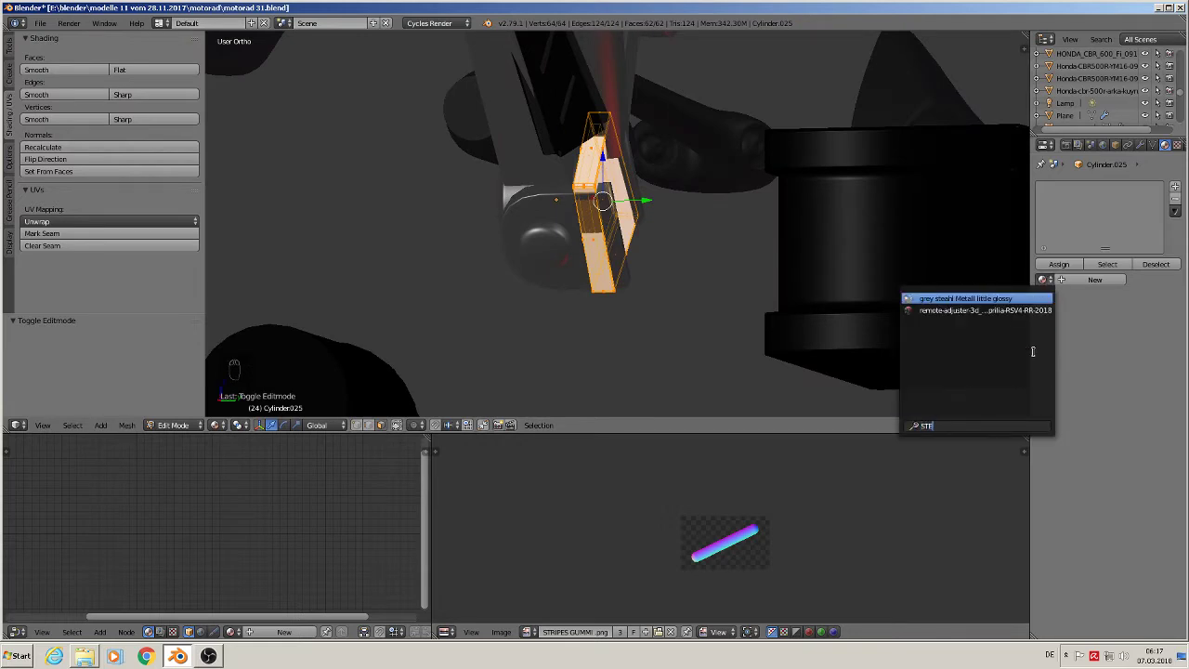
{"action": "left_click", "coordinate": [999, 299]}
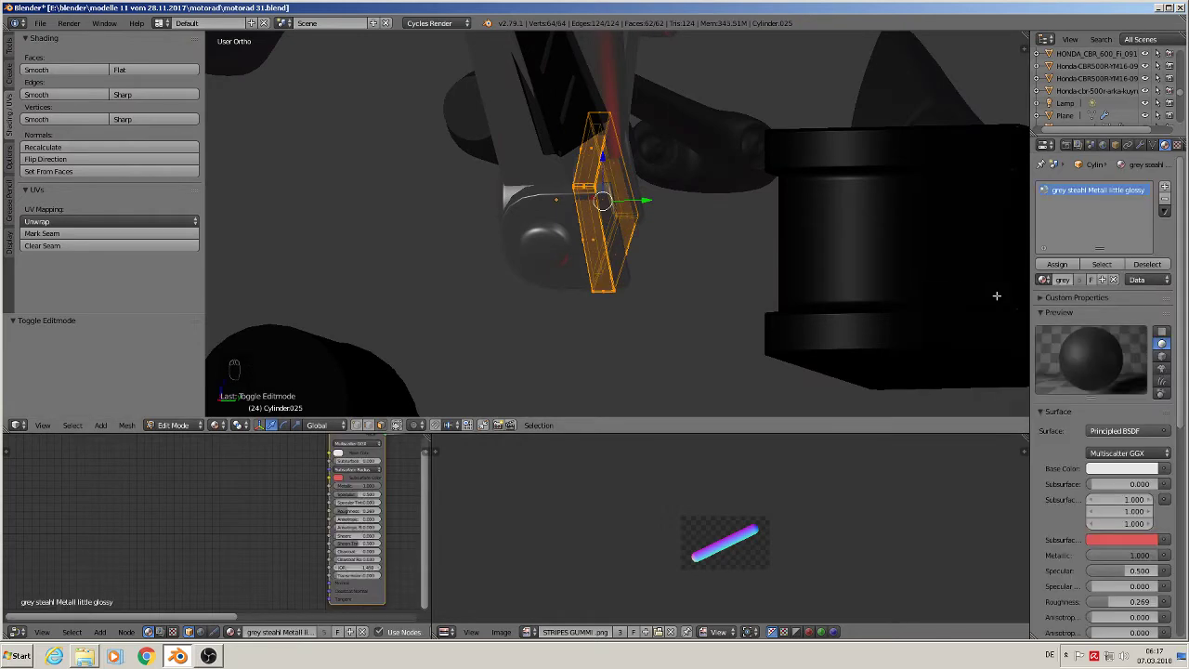
Step: Join the bracket piece into the large swing-arm object Cylinder.026
{"action": "key", "text": "a"}
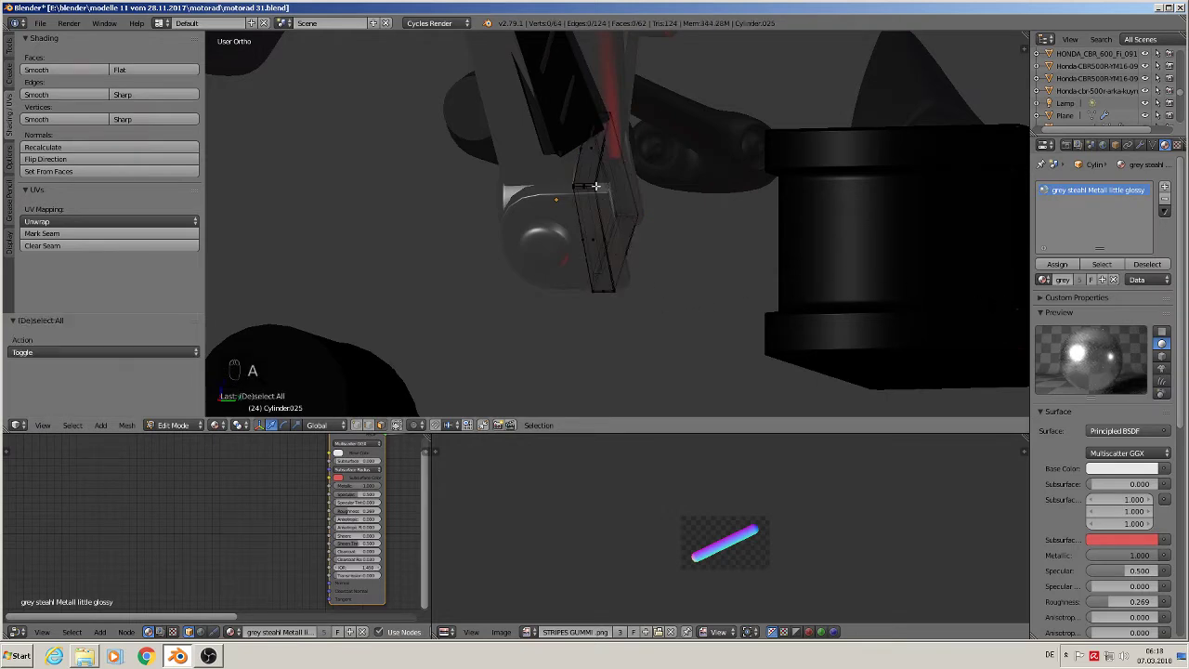
{"action": "key", "text": "Tab"}
{"action": "right_click", "coordinate": [527, 167], "text": "shift"}
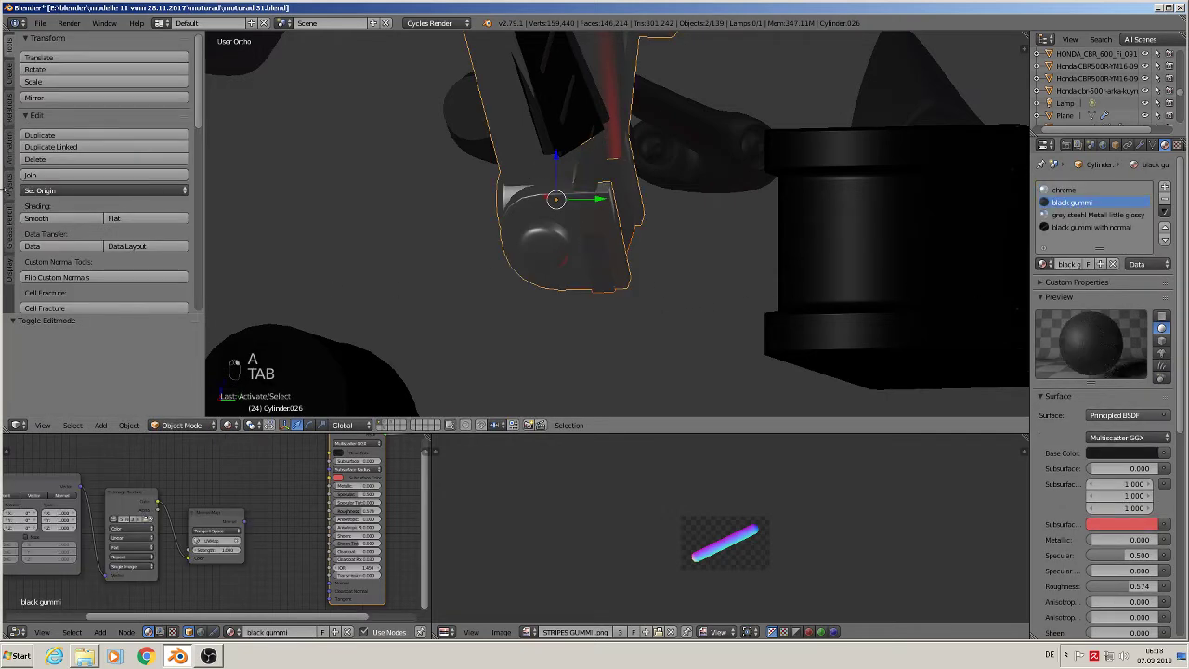
{"action": "left_click", "coordinate": [50, 175]}
Step: Change the viewport shading, switch to front view, and select the white cylinder part
{"action": "mouse_move", "coordinate": [650, 278]}
{"action": "middle_mouse_down"}
{"action": "mouse_move", "coordinate": [796, 277]}
{"action": "mouse_move", "coordinate": [531, 196]}
{"action": "middle_mouse_up"}
{"action": "key", "text": "shift+z"}
{"action": "scroll", "coordinate": [803, 273], "scroll_direction": "down", "scroll_amount": 4}
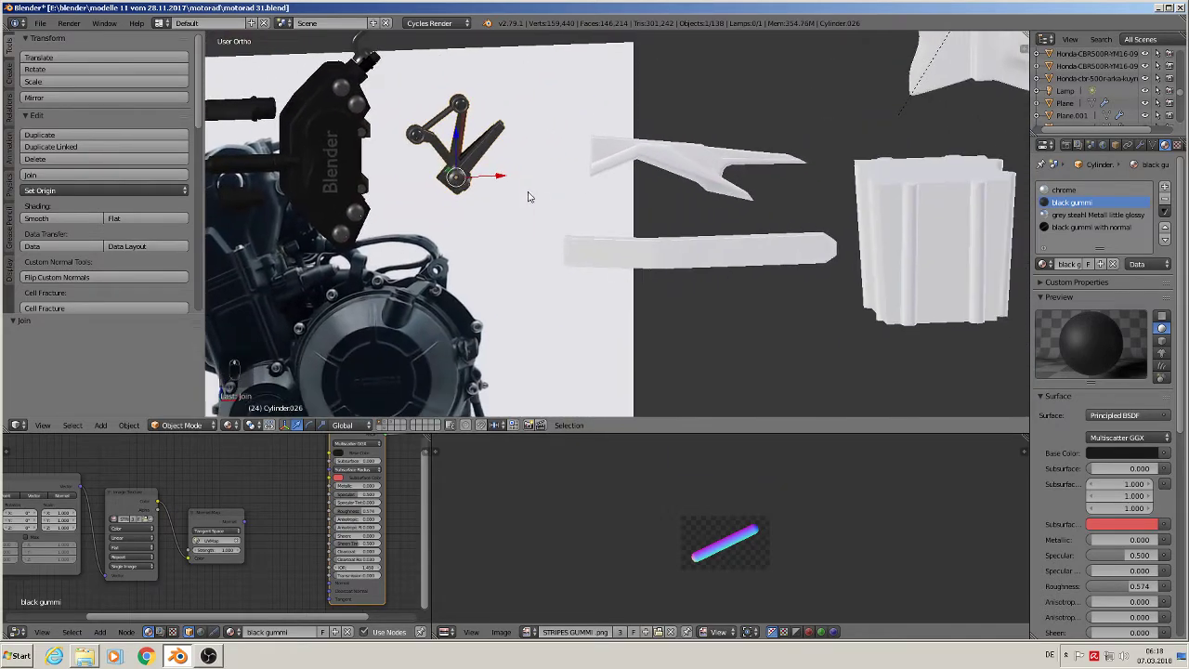
{"action": "scroll", "coordinate": [548, 195], "scroll_direction": "down", "scroll_amount": 2}
{"action": "key", "text": "KP_1"}
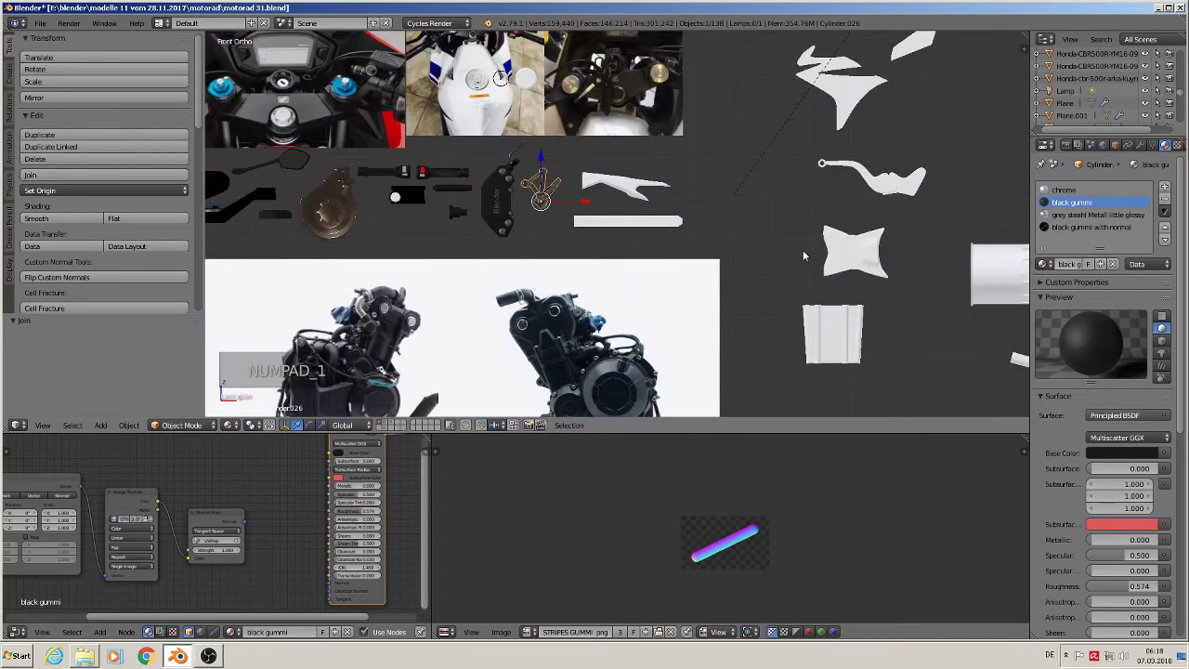
{"action": "middle_click_drag", "start_coordinate": [805, 255], "coordinate": [518, 362], "text": "shift"}
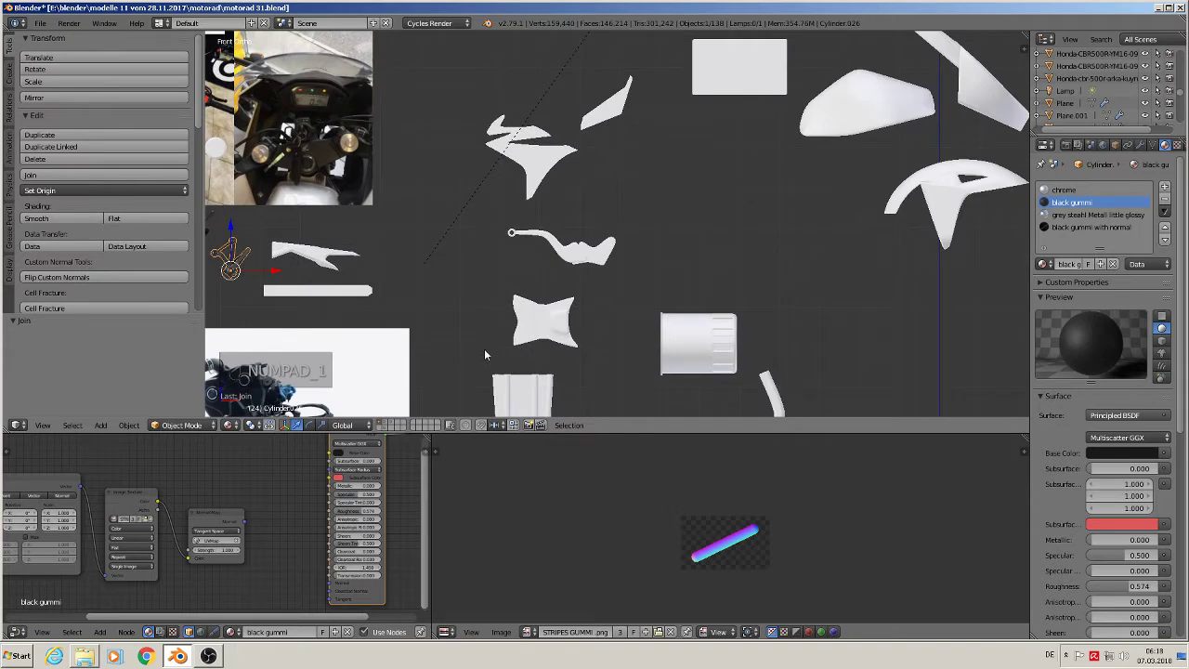
{"action": "right_click", "coordinate": [694, 354]}
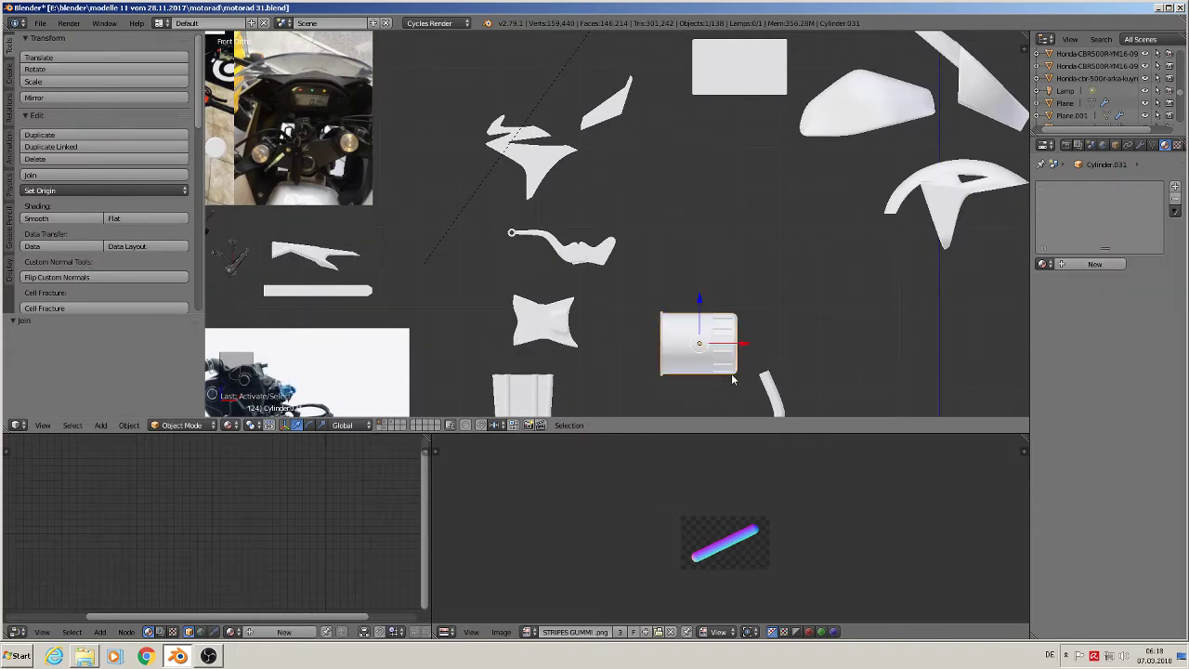
Step: Give the white cylinder Cylinder.031 a new material slot set to black Metall little glossy
{"action": "left_click", "coordinate": [1044, 264]}
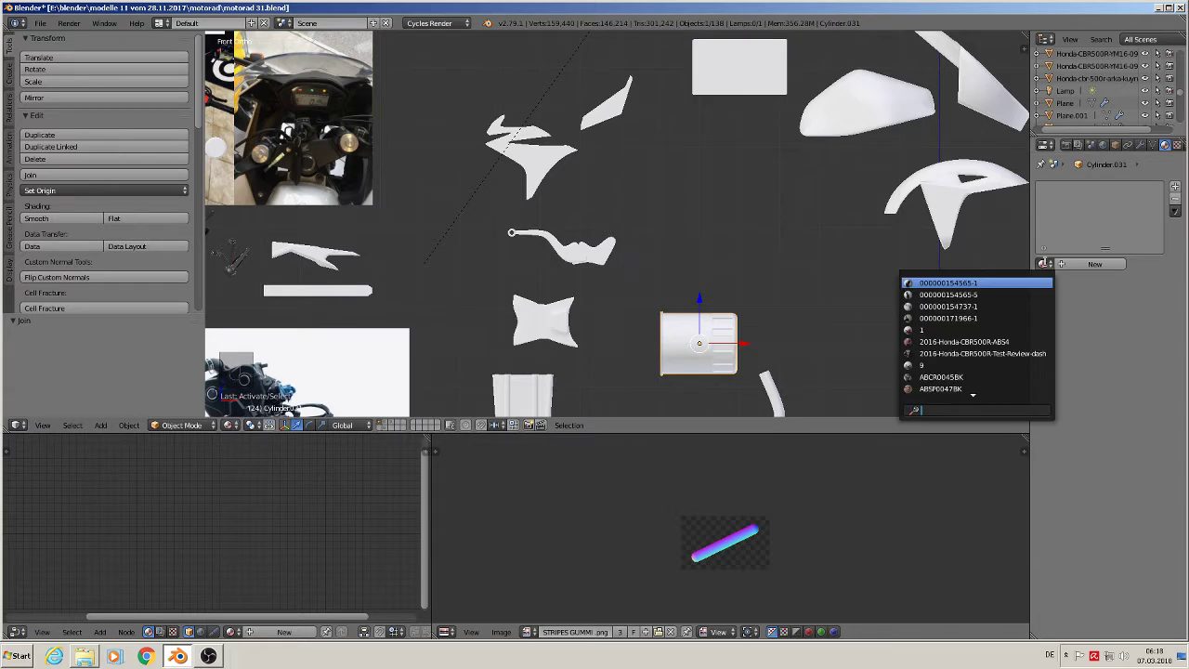
{"action": "left_click", "coordinate": [1094, 264]}
{"action": "left_click", "coordinate": [1045, 264]}
{"action": "type", "text": "BLA"}
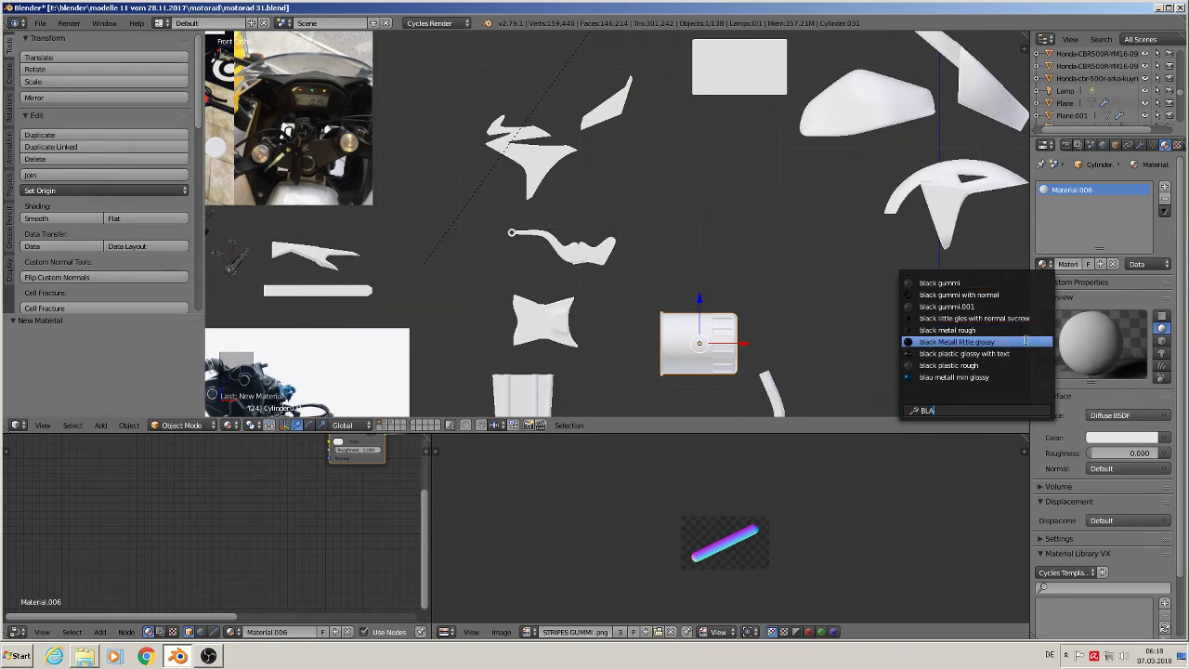
{"action": "left_click", "coordinate": [1026, 341]}
{"action": "key", "text": "Tab"}
{"action": "key", "text": "Tab"}
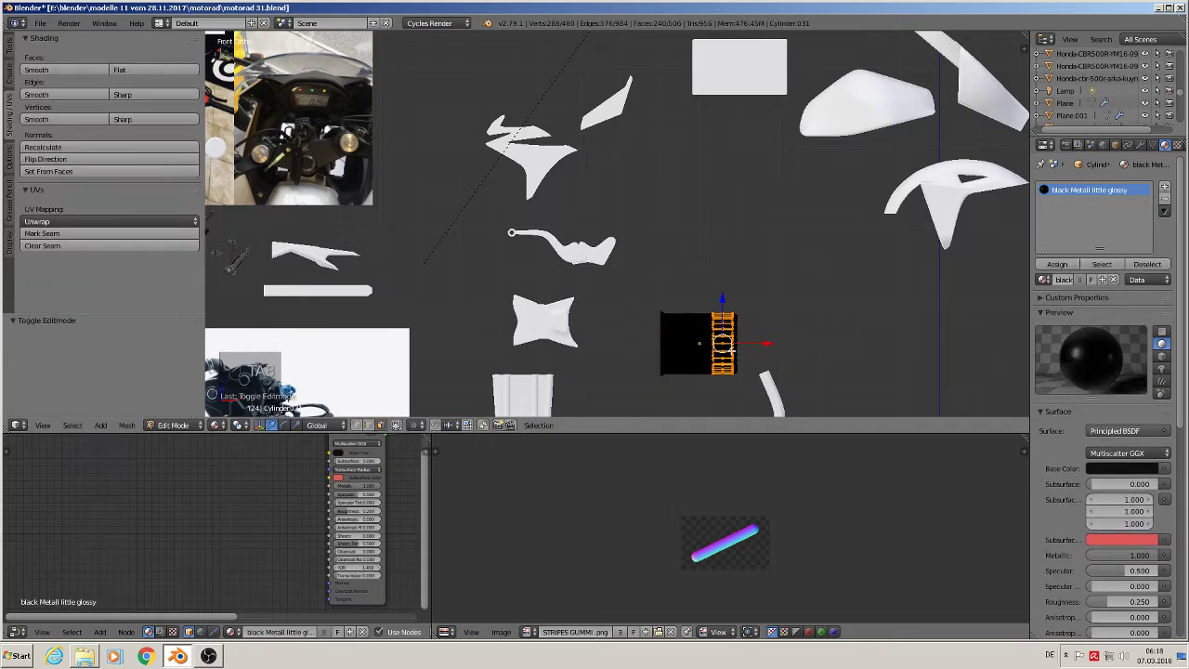
{"action": "key", "text": "a"}
{"action": "key", "text": "a"}
{"action": "key", "text": "a"}
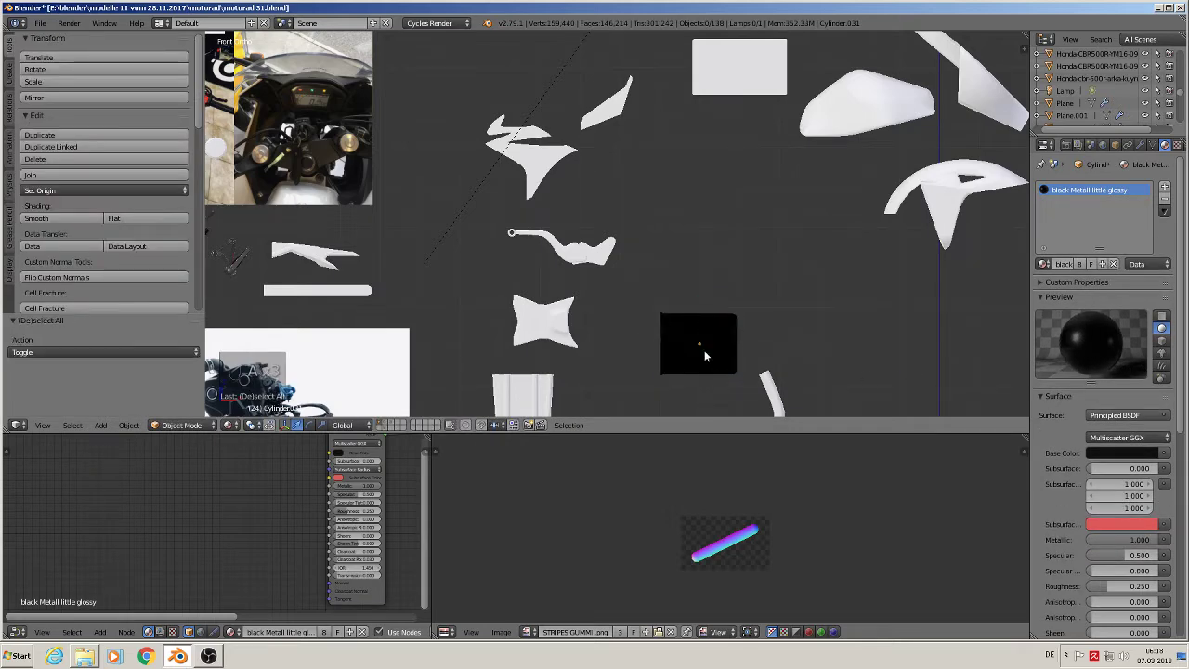
{"action": "middle_click_drag", "start_coordinate": [772, 409], "coordinate": [791, 287], "text": "shift"}
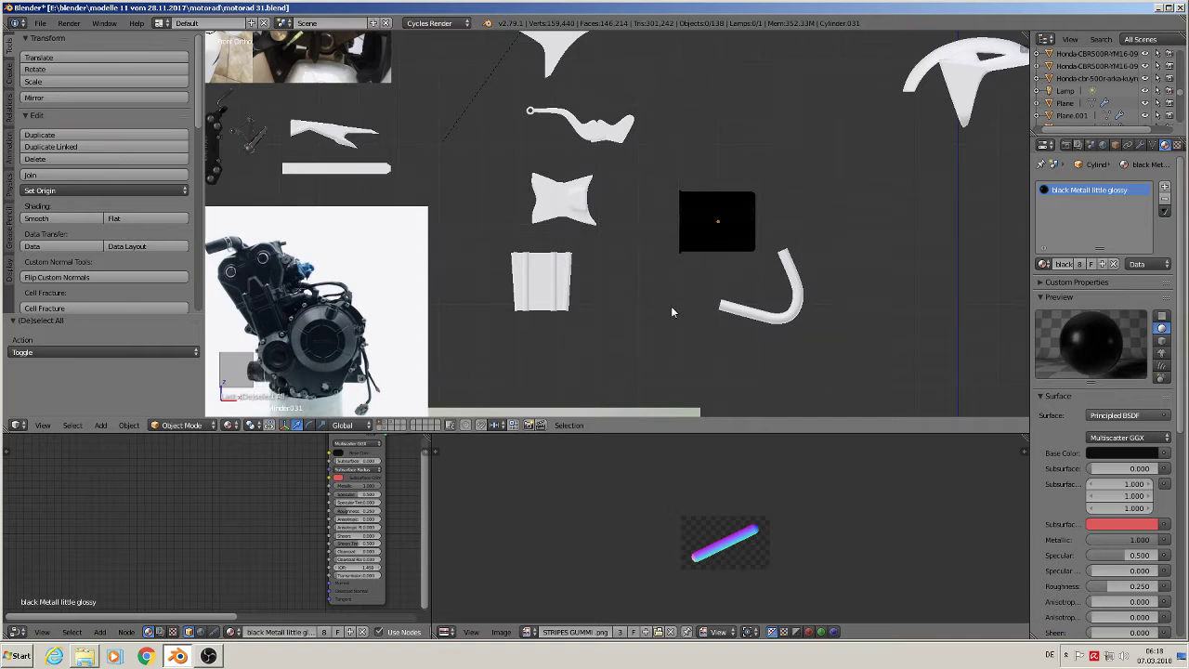
Step: Add a material slot to the star-shaped part Cube.059 and assign black plastic rough
{"action": "right_click", "coordinate": [560, 206]}
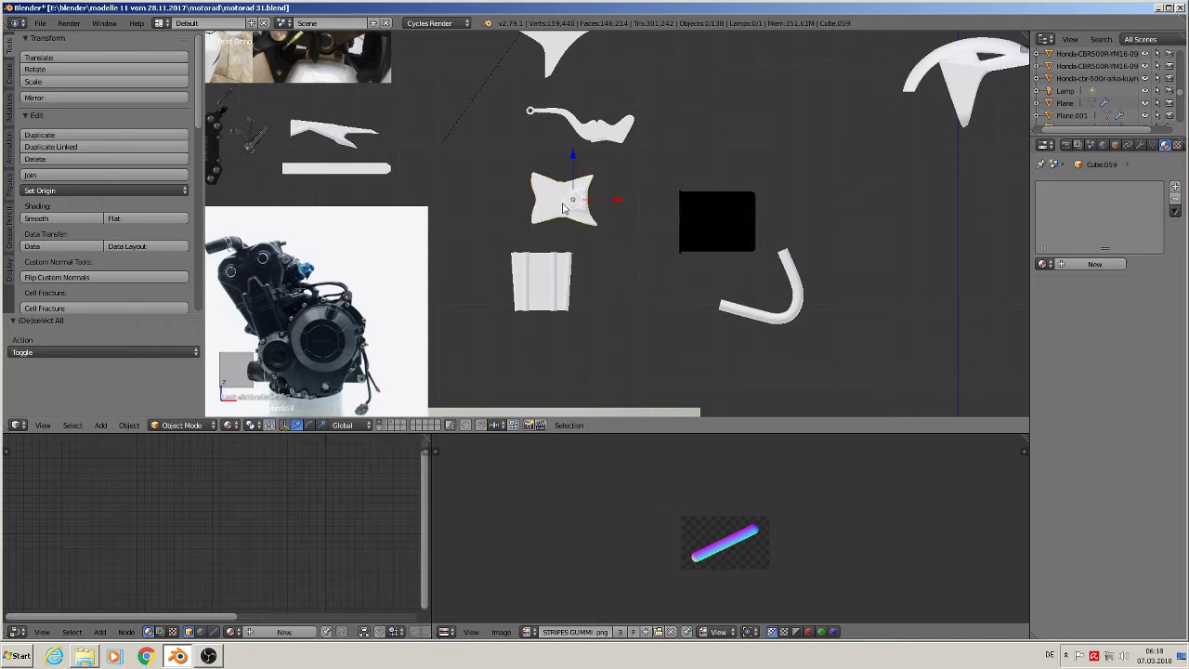
{"action": "left_click", "coordinate": [1044, 264]}
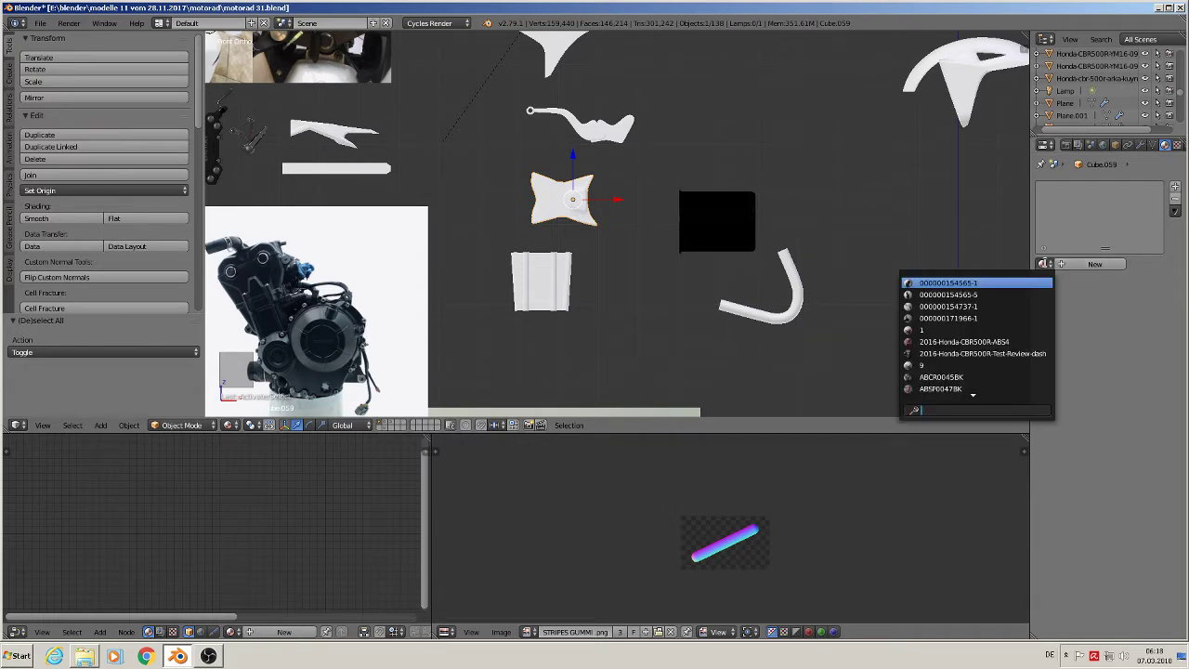
{"action": "left_click", "coordinate": [1175, 186]}
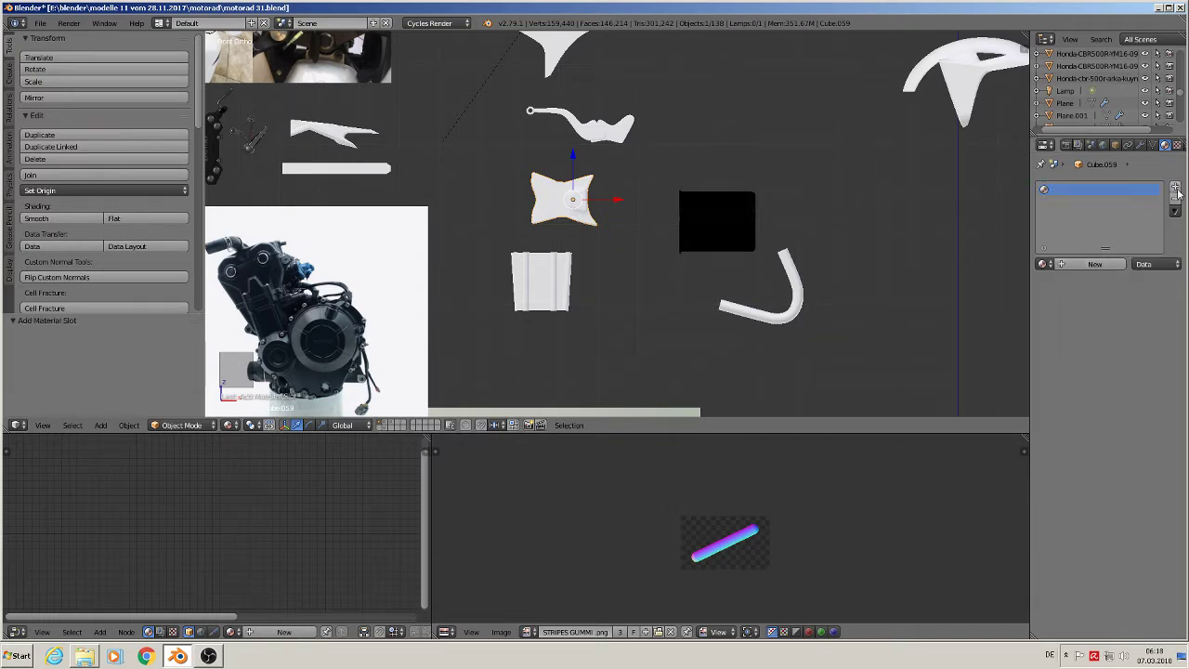
{"action": "left_click", "coordinate": [1043, 264]}
{"action": "type", "text": "BLACK"}
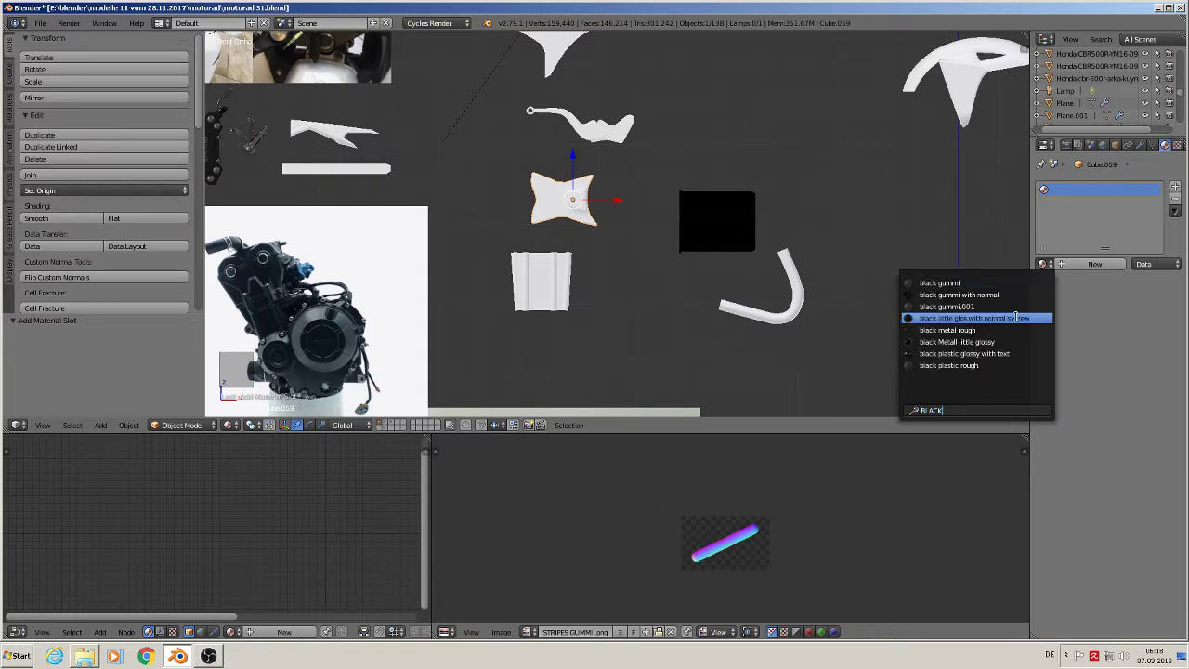
{"action": "left_click", "coordinate": [1004, 365]}
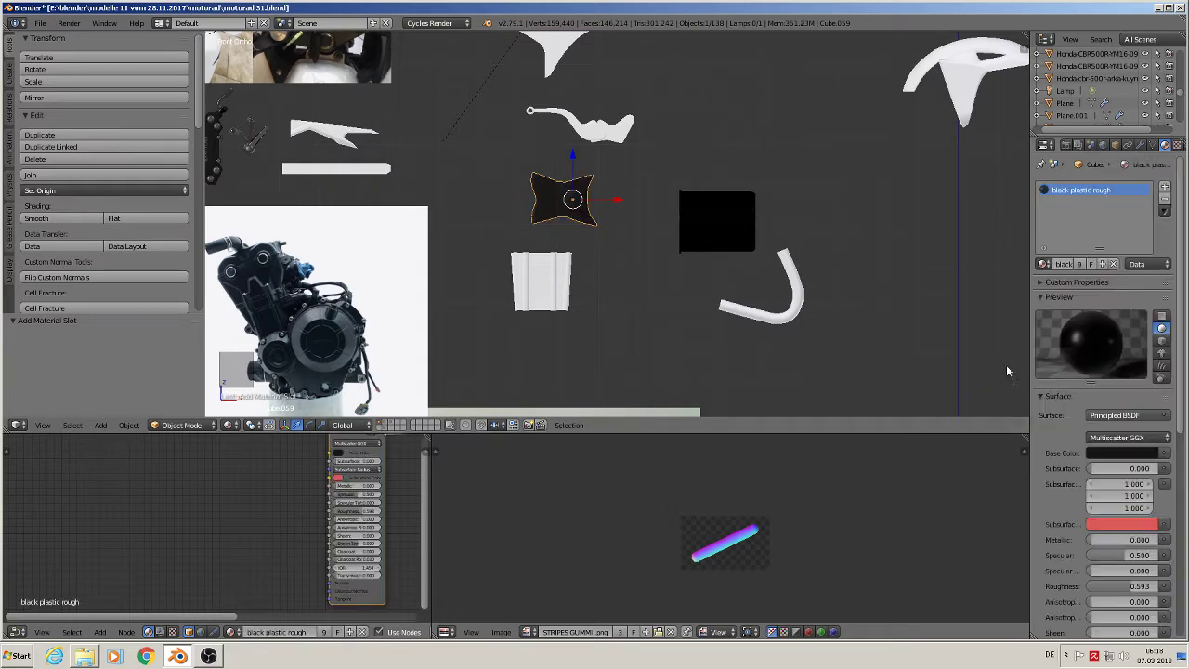
Step: Select the white angled part and zoom in on it
{"action": "middle_click_drag", "start_coordinate": [586, 156], "coordinate": [674, 233], "text": "shift"}
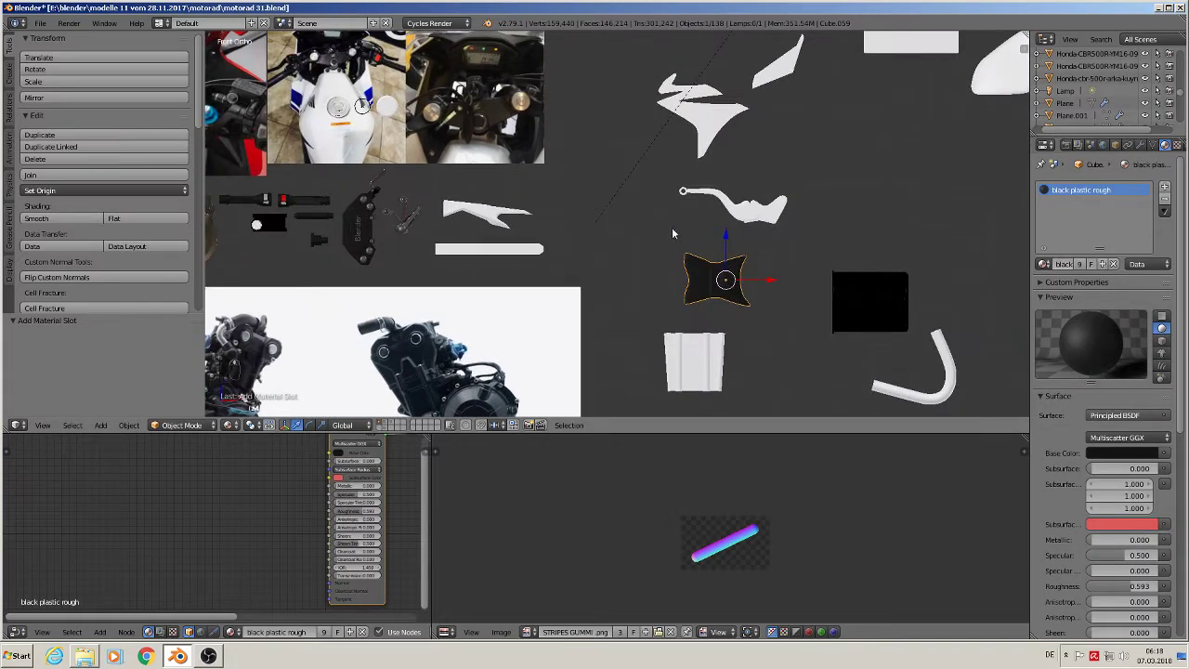
{"action": "right_click", "coordinate": [499, 223]}
{"action": "scroll", "coordinate": [499, 223], "scroll_direction": "up", "scroll_amount": 3}
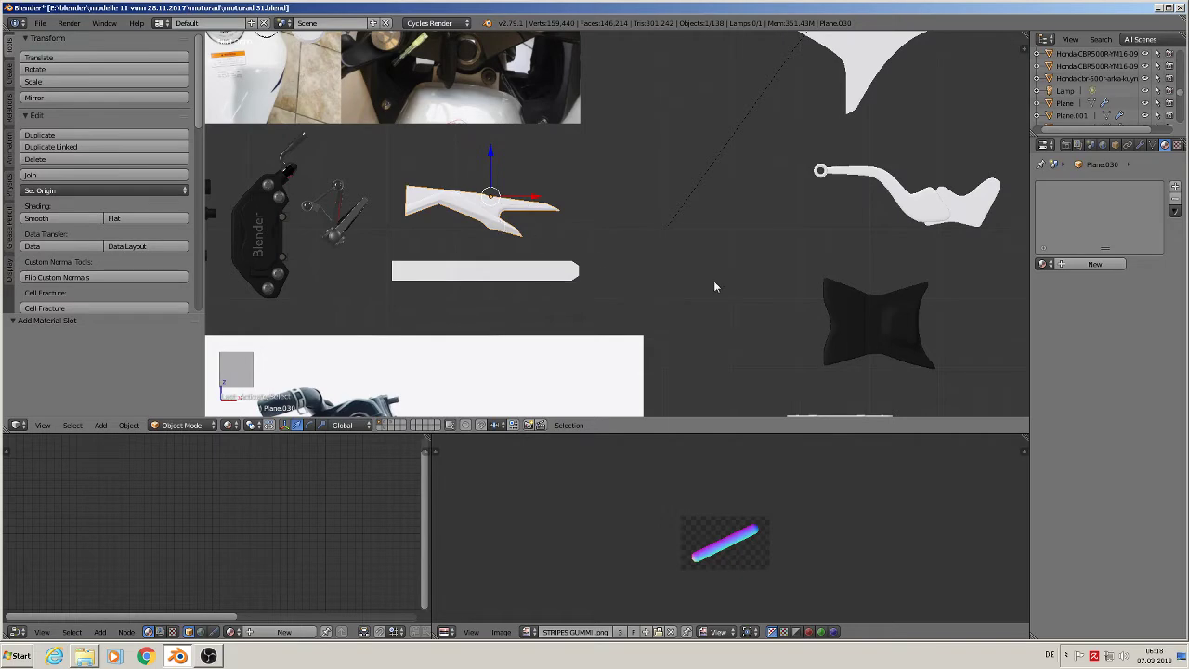
{"action": "scroll", "coordinate": [713, 286], "scroll_direction": "down", "scroll_amount": 3}
{"action": "scroll", "coordinate": [837, 307], "scroll_direction": "up", "scroll_amount": 2}
Step: Unwrap the black square part's UVs, apply its scale, and unwrap it again
{"action": "right_click", "coordinate": [846, 296]}
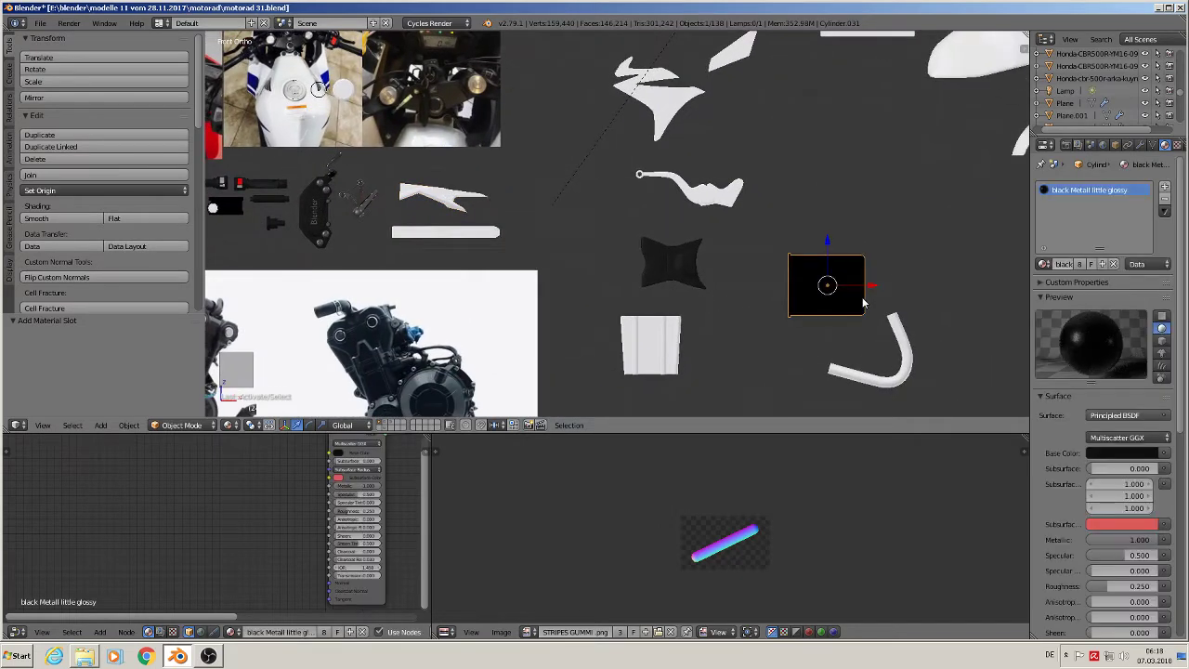
{"action": "key", "text": "Tab"}
{"action": "key", "text": "a"}
{"action": "key", "text": "a"}
{"action": "key", "text": "a"}
{"action": "key", "text": "a"}
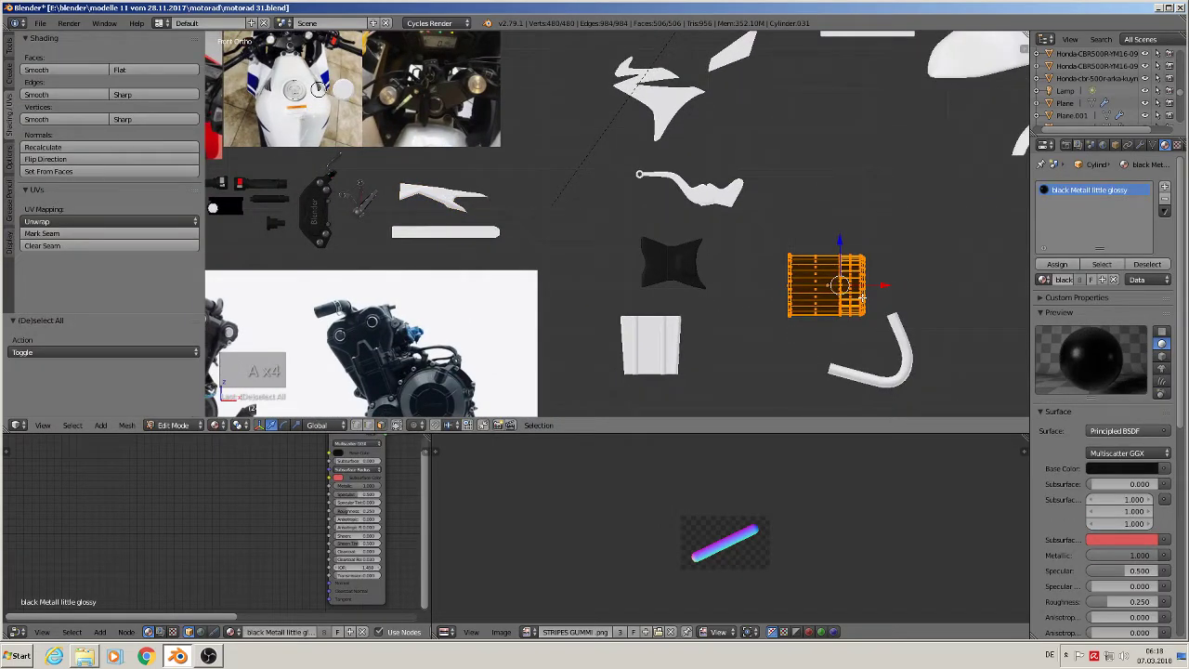
{"action": "key", "text": "u"}
{"action": "left_click", "coordinate": [825, 292]}
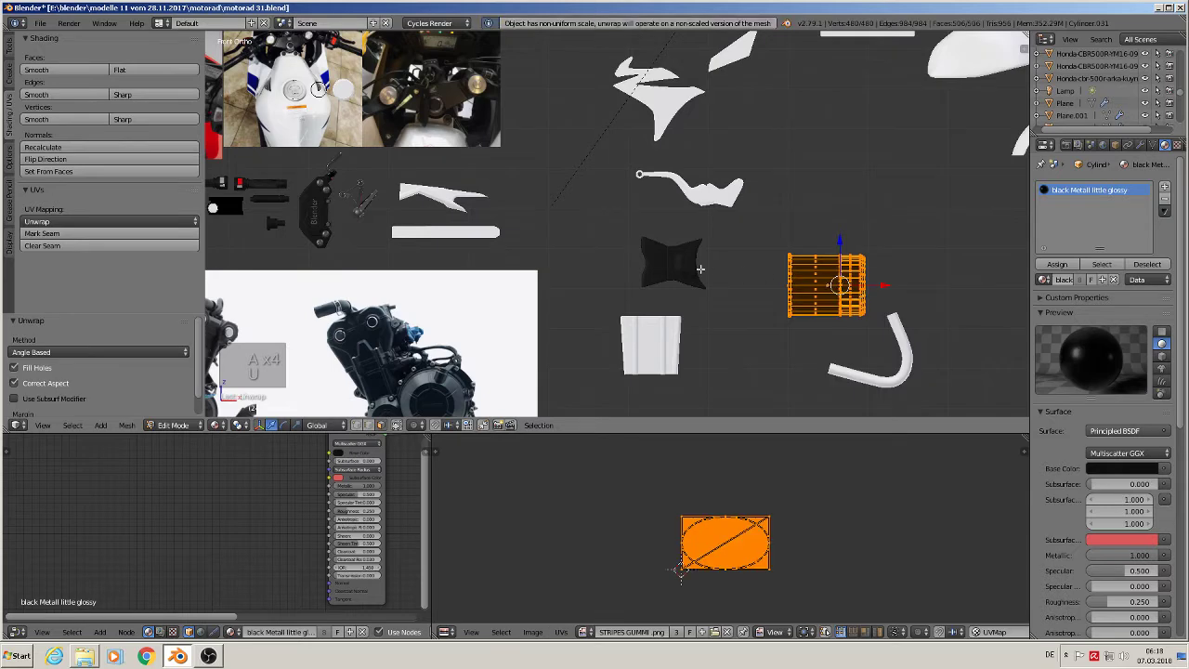
{"action": "key", "text": "Tab"}
{"action": "left_click", "coordinate": [128, 424]}
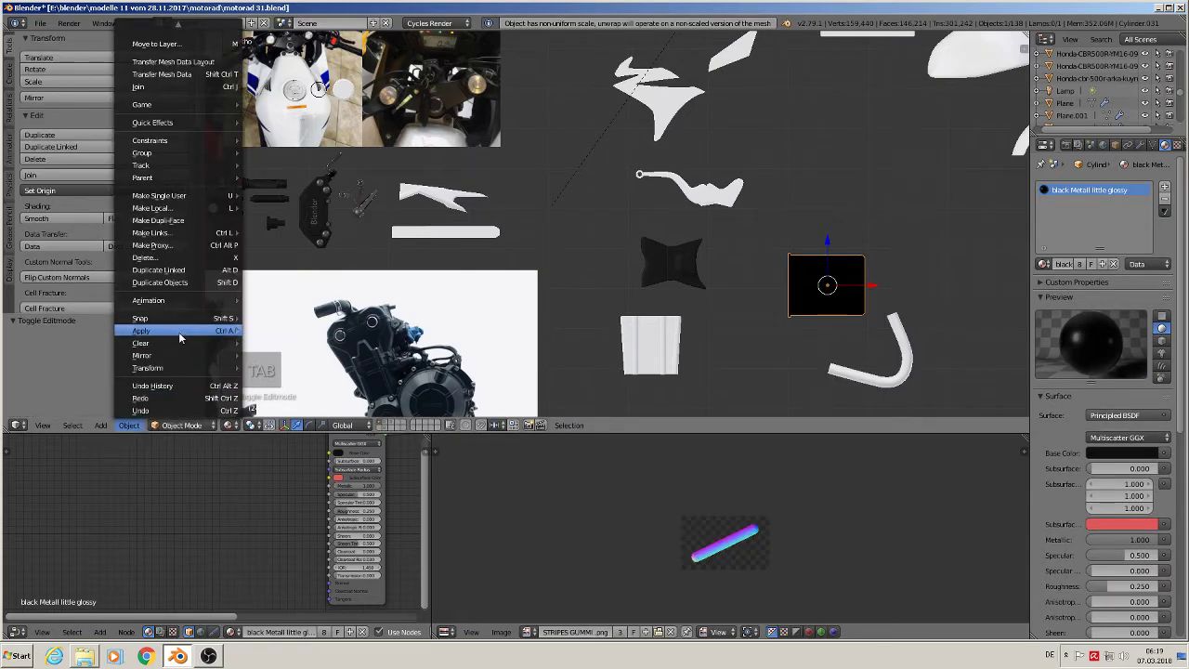
{"action": "left_click", "coordinate": [310, 354]}
{"action": "key", "text": "Tab"}
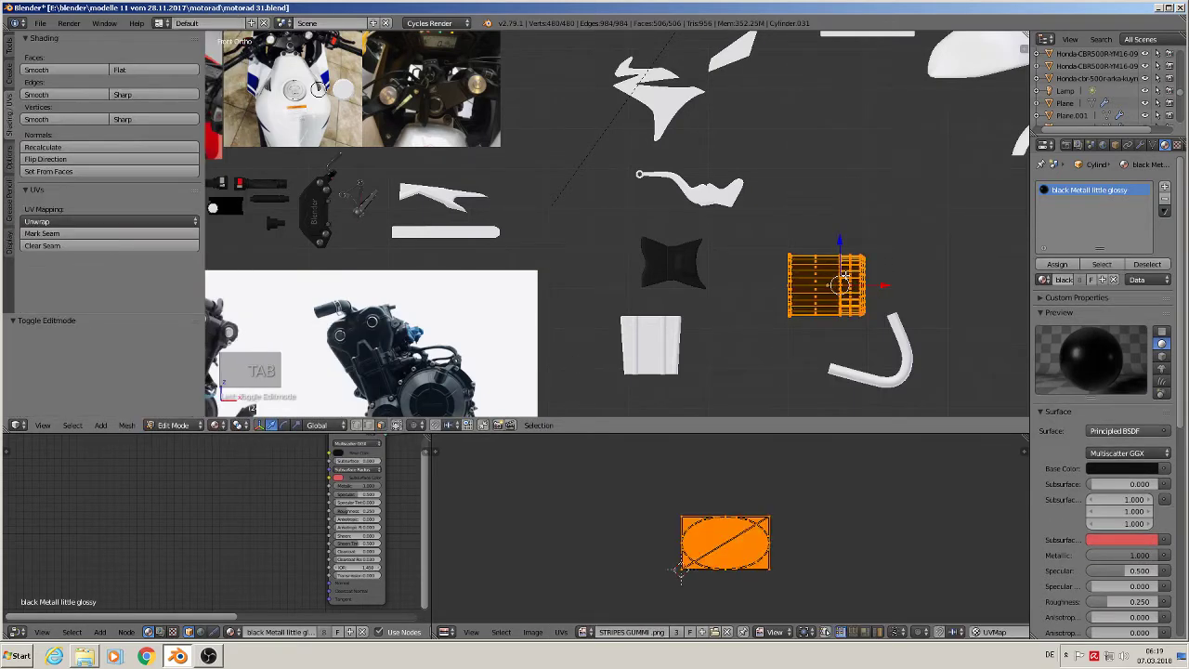
{"action": "key", "text": "u"}
{"action": "left_click", "coordinate": [845, 275]}
{"action": "key", "text": "Tab"}
Step: Apply rotation and scale to the star piece Cube.059 and UV-unwrap its whole mesh
{"action": "right_click", "coordinate": [681, 268]}
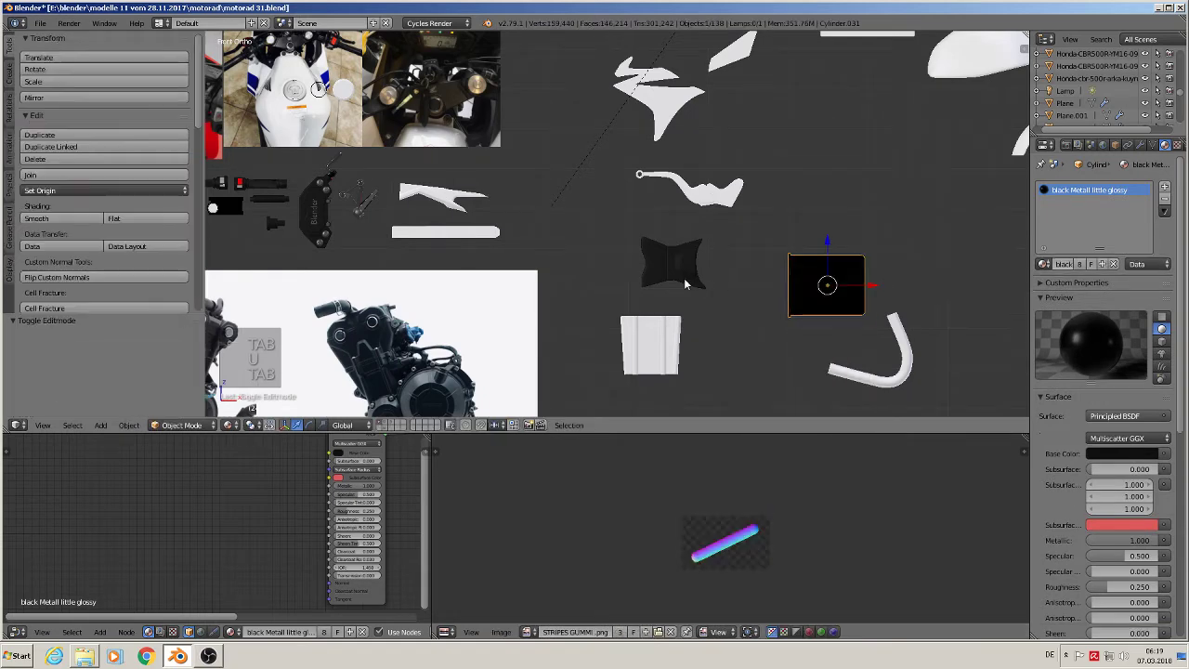
{"action": "key", "text": "Tab"}
{"action": "key", "text": "a"}
{"action": "key", "text": "a"}
{"action": "key", "text": "a"}
{"action": "key", "text": "a"}
{"action": "key", "text": "a"}
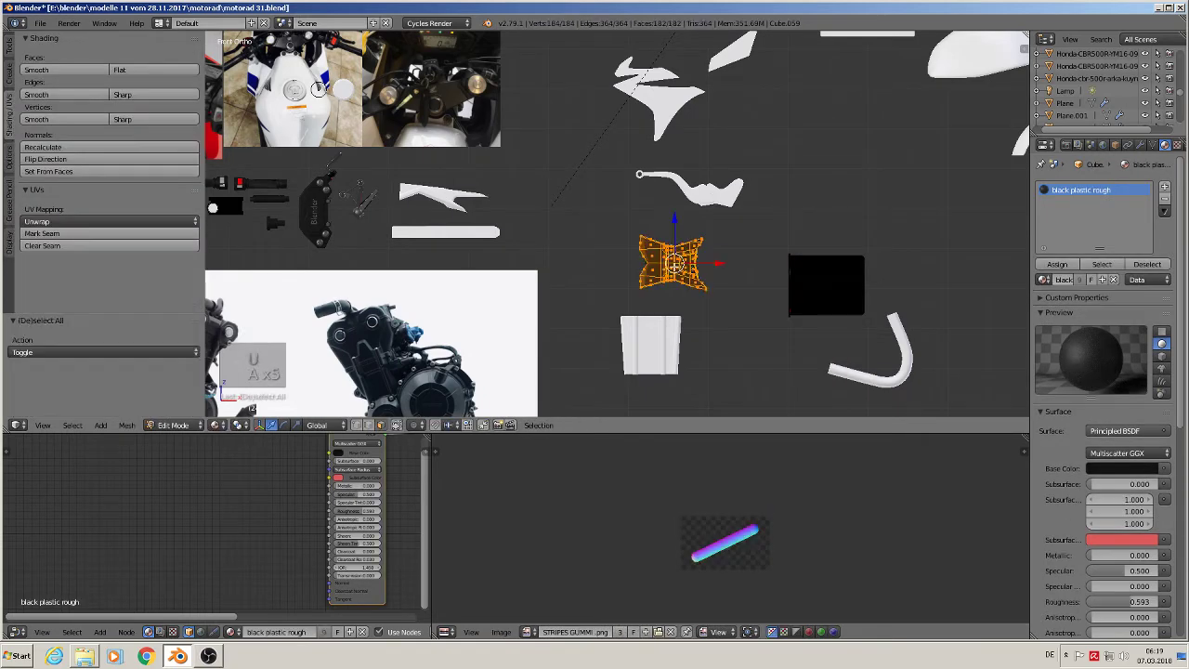
{"action": "key", "text": "Tab"}
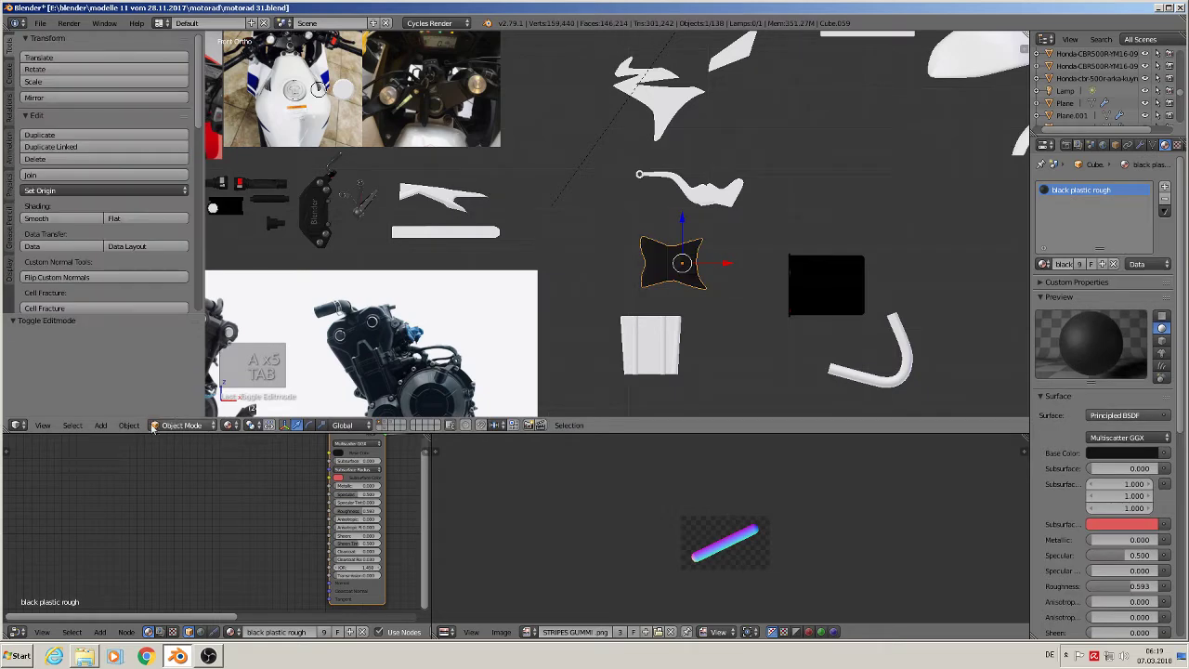
{"action": "left_click", "coordinate": [129, 425]}
{"action": "mouse_move", "coordinate": [191, 335]}
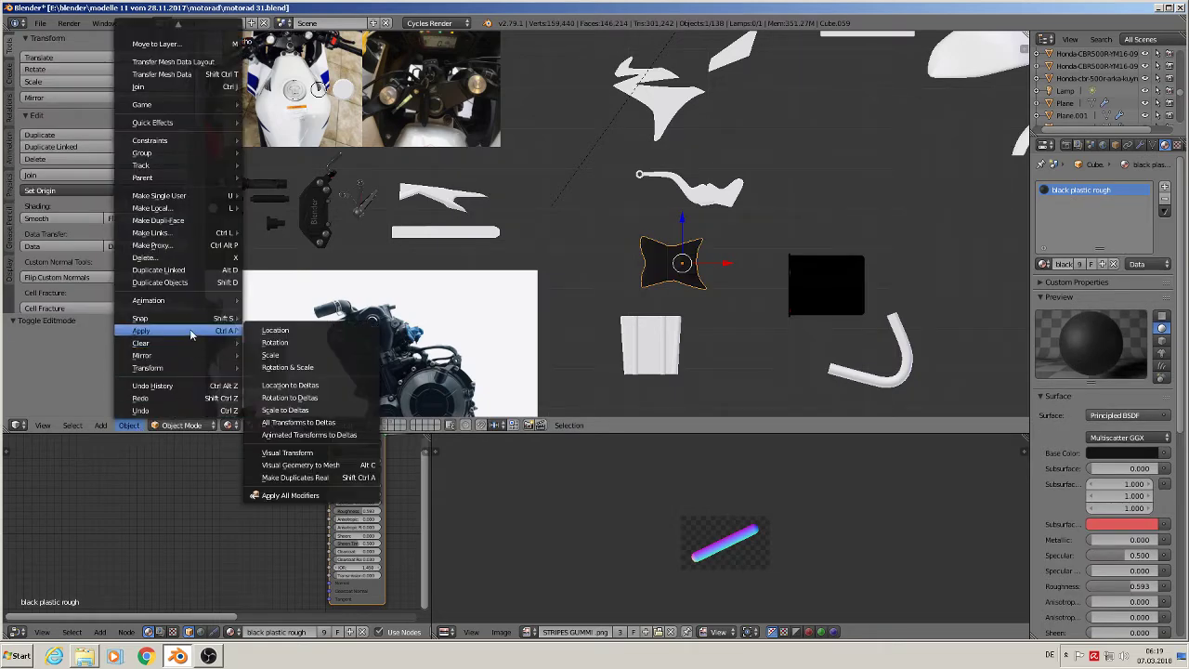
{"action": "left_click", "coordinate": [311, 369]}
{"action": "key", "text": "Tab"}
{"action": "key", "text": "u"}
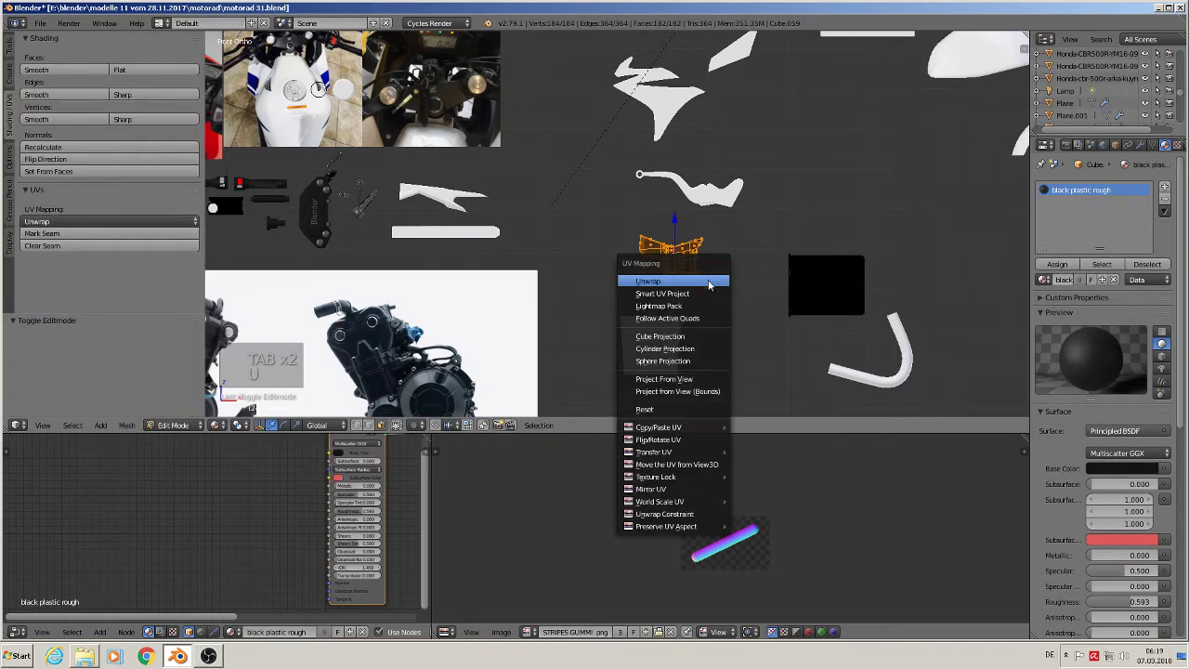
{"action": "left_click", "coordinate": [708, 278]}
{"action": "key", "text": "Tab"}
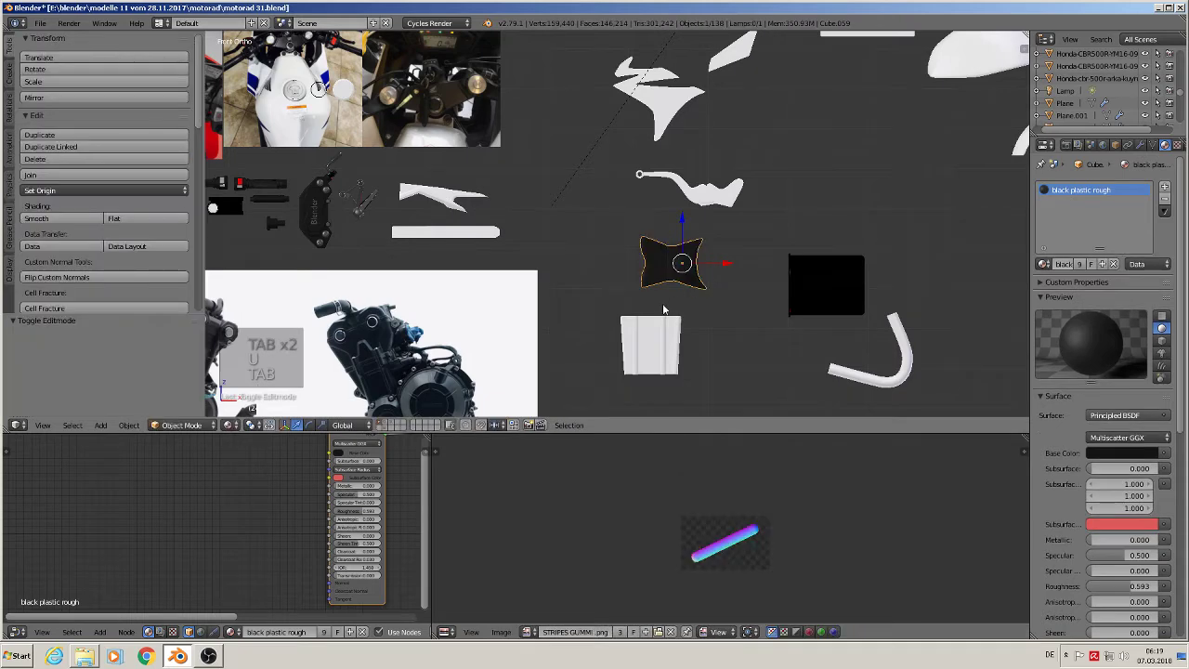
{"action": "scroll", "coordinate": [453, 216], "scroll_direction": "up", "scroll_amount": 3}
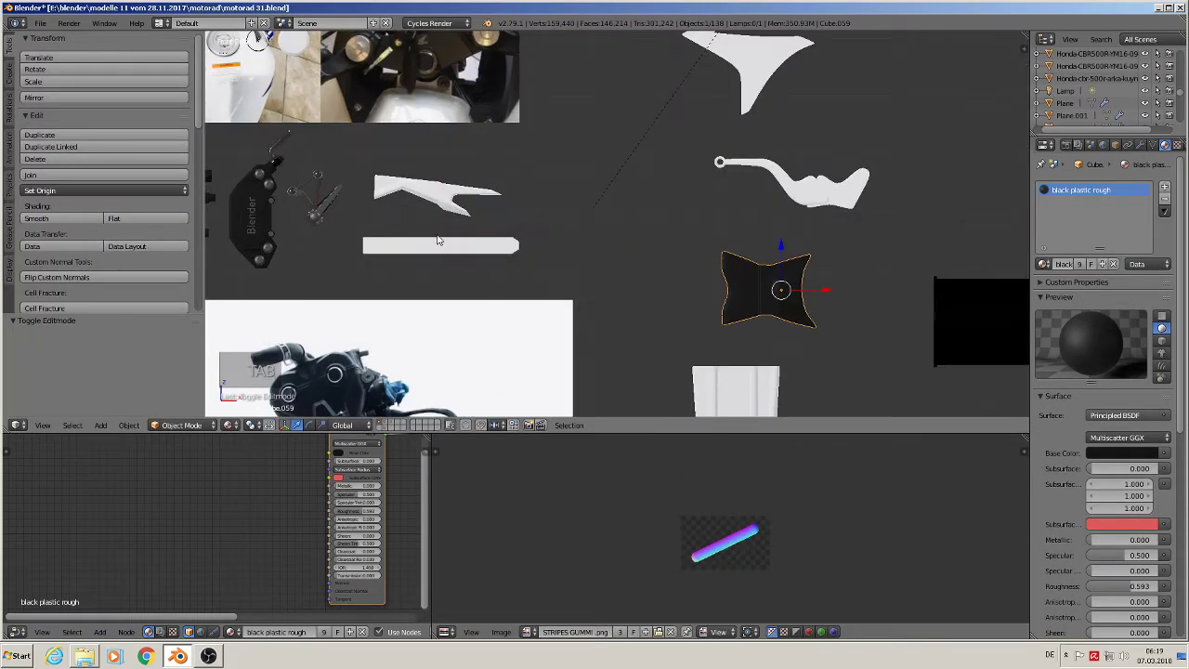
{"action": "right_click", "coordinate": [430, 192]}
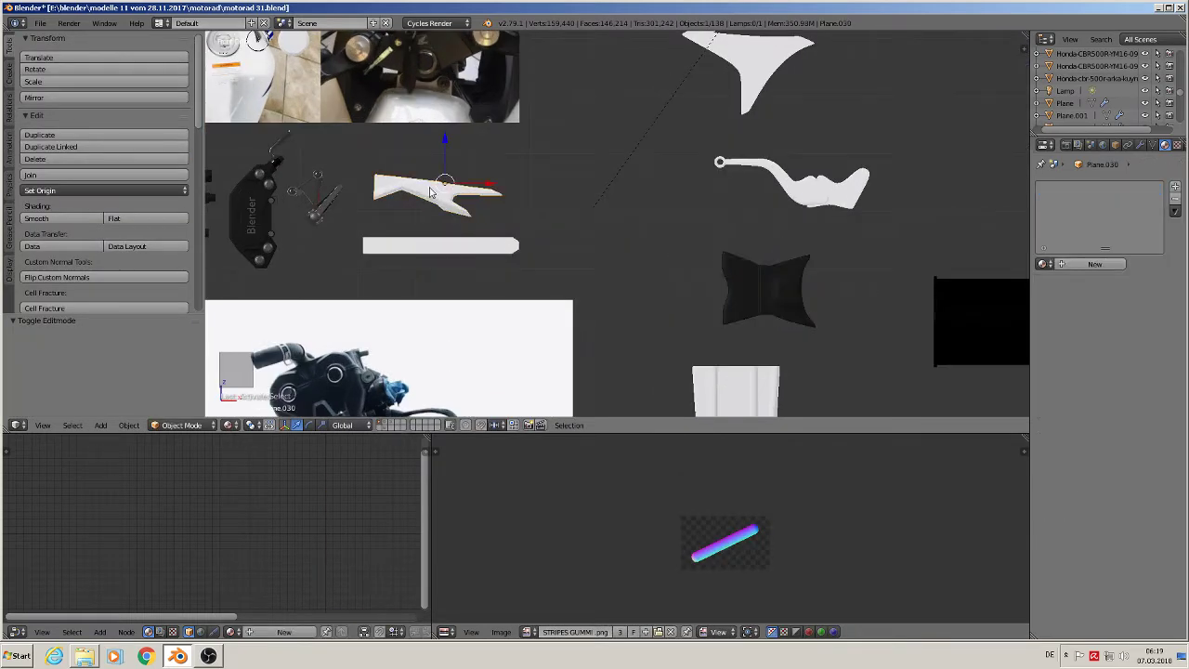
Step: Assign the 'black plastic rough' material to the bracket piece Plane.030
{"action": "left_click", "coordinate": [1044, 264]}
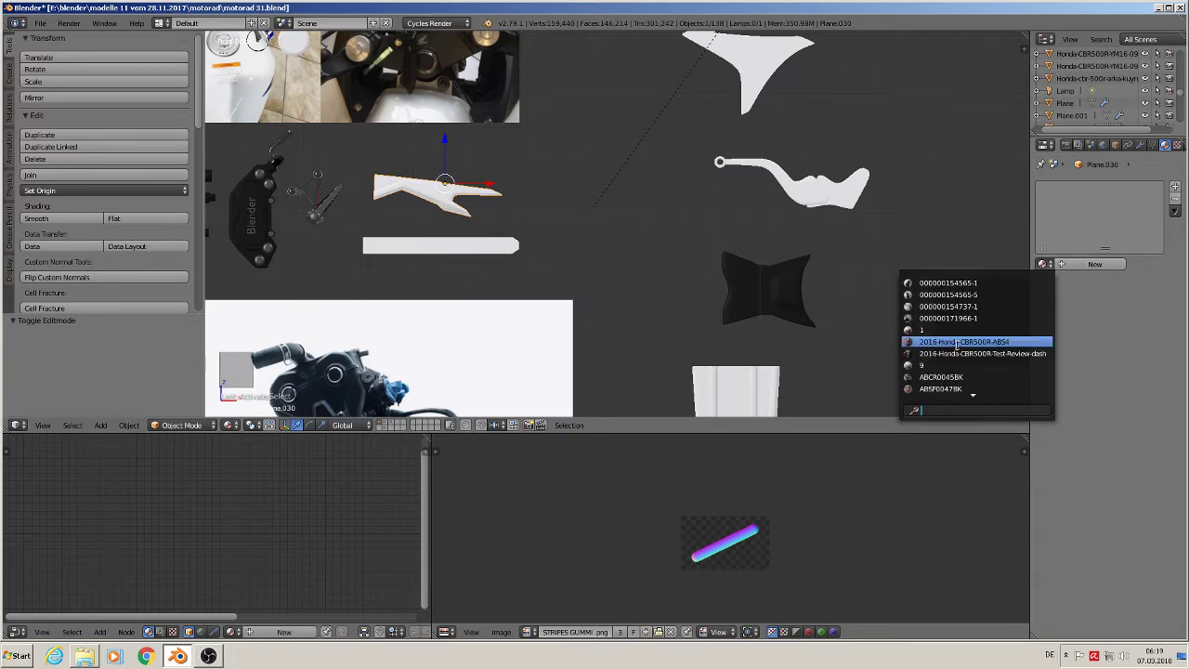
{"action": "type", "text": "BL"}
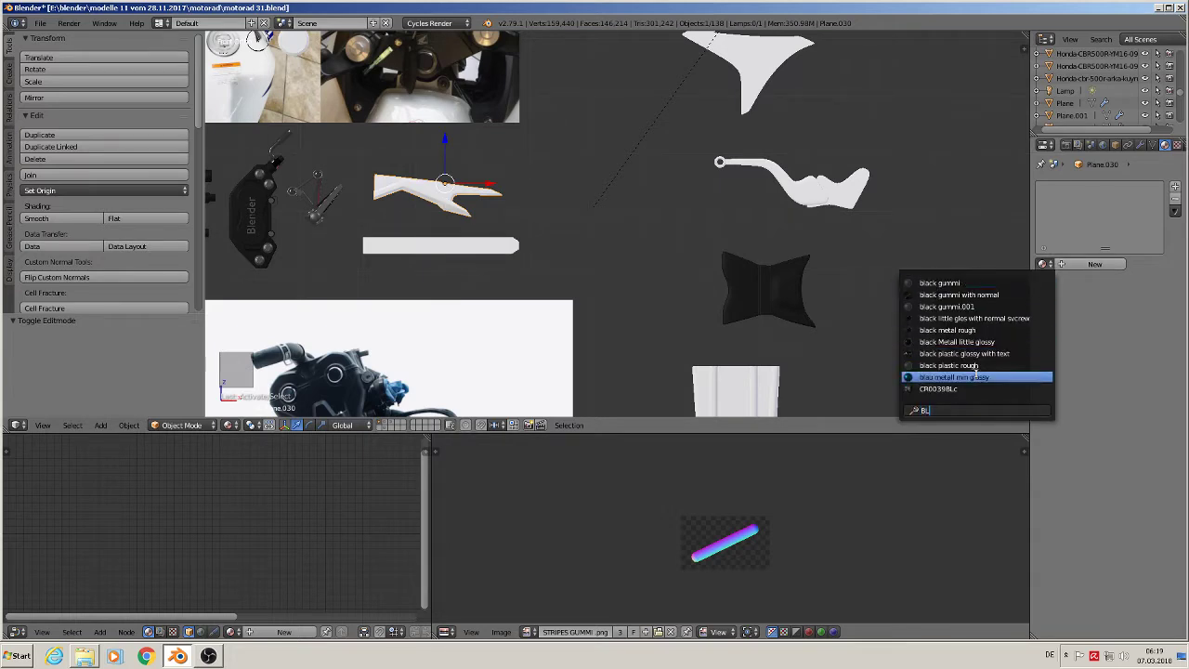
{"action": "left_click", "coordinate": [952, 365]}
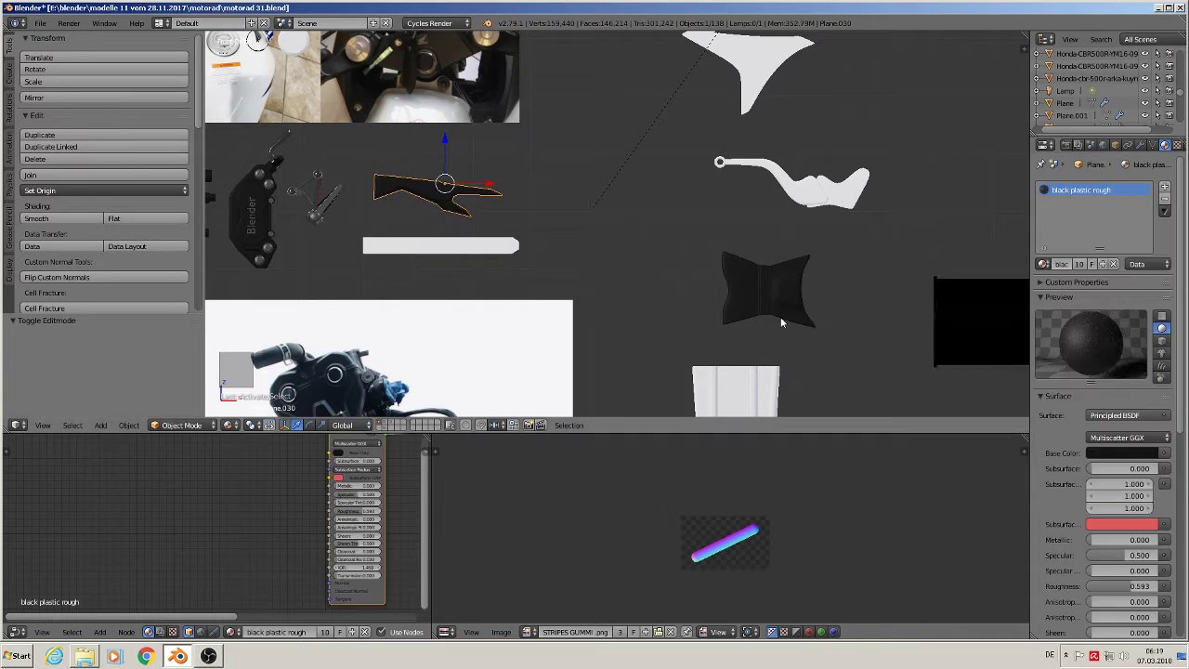
{"action": "key", "text": "Tab"}
{"action": "key", "text": "a"}
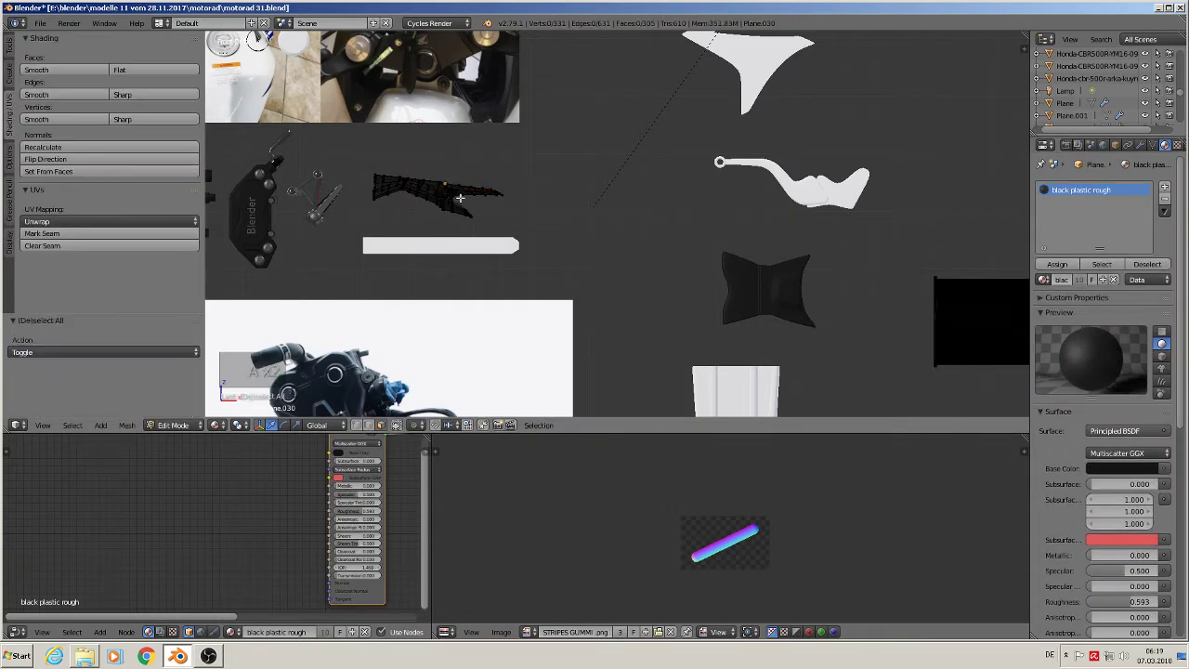
{"action": "key", "text": "a"}
{"action": "key", "text": "Tab"}
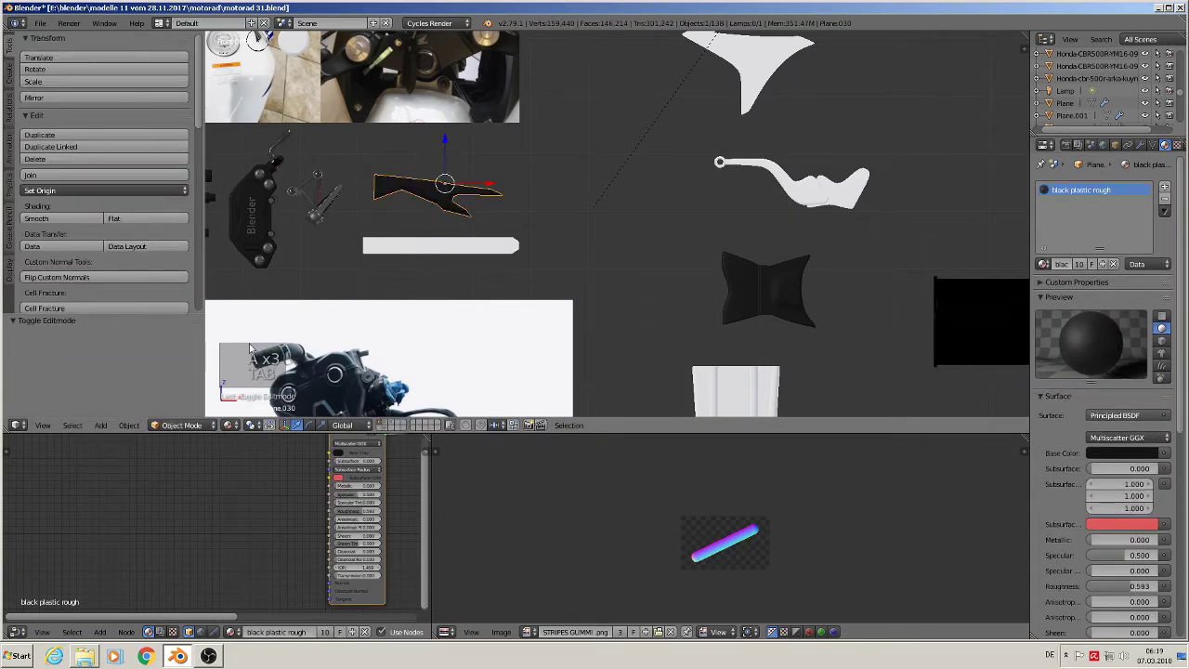
Step: Apply rotation and scale to the bracket and UV-unwrap its whole mesh
{"action": "left_click", "coordinate": [130, 426]}
{"action": "mouse_move", "coordinate": [168, 331]}
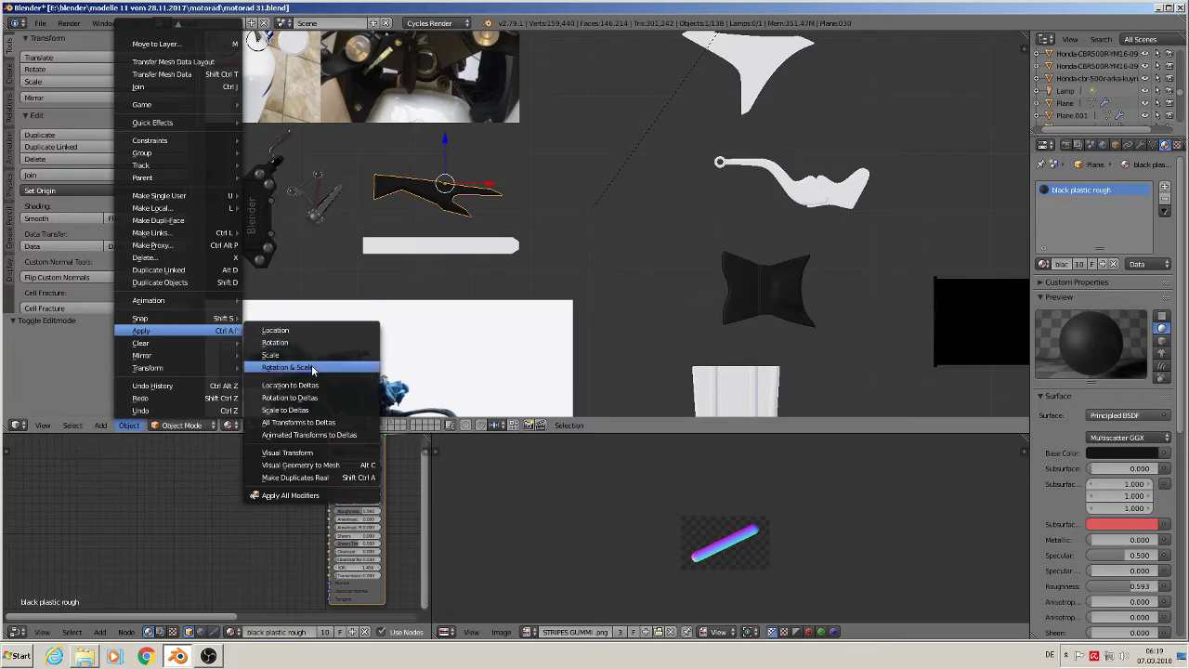
{"action": "left_click", "coordinate": [313, 370]}
{"action": "key", "text": "Tab"}
{"action": "key", "text": "u"}
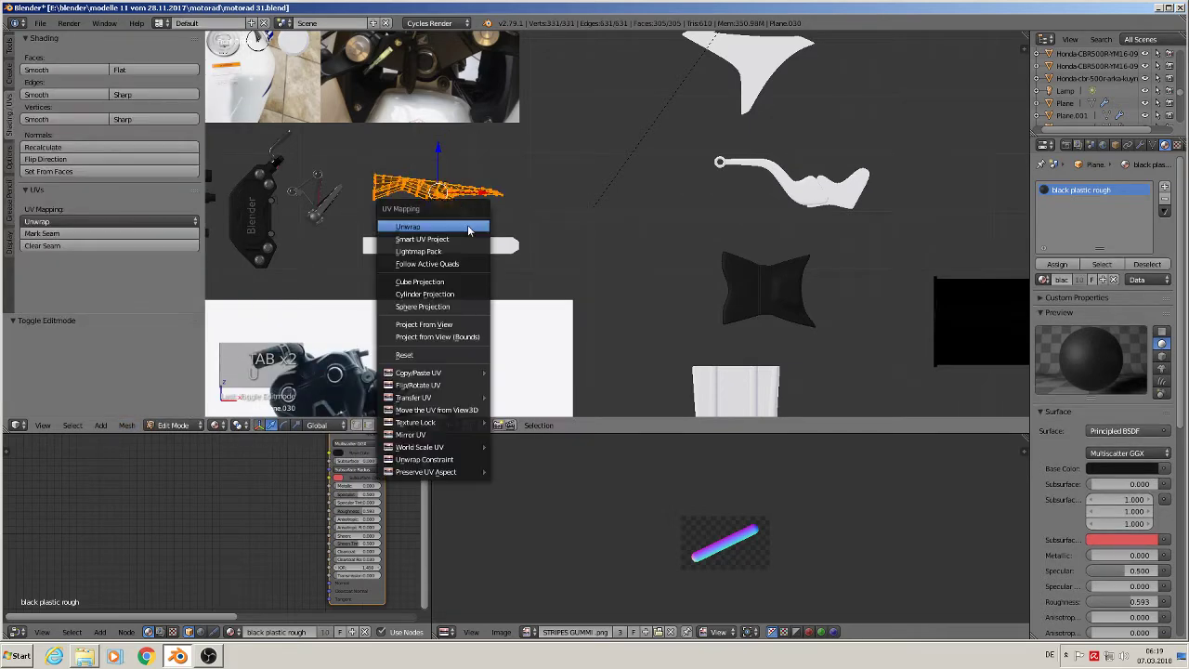
{"action": "left_click", "coordinate": [469, 226]}
{"action": "key", "text": "Tab"}
Step: Select the long white bar and toggle to orthographic view
{"action": "scroll", "coordinate": [424, 192], "scroll_direction": "up", "scroll_amount": 6}
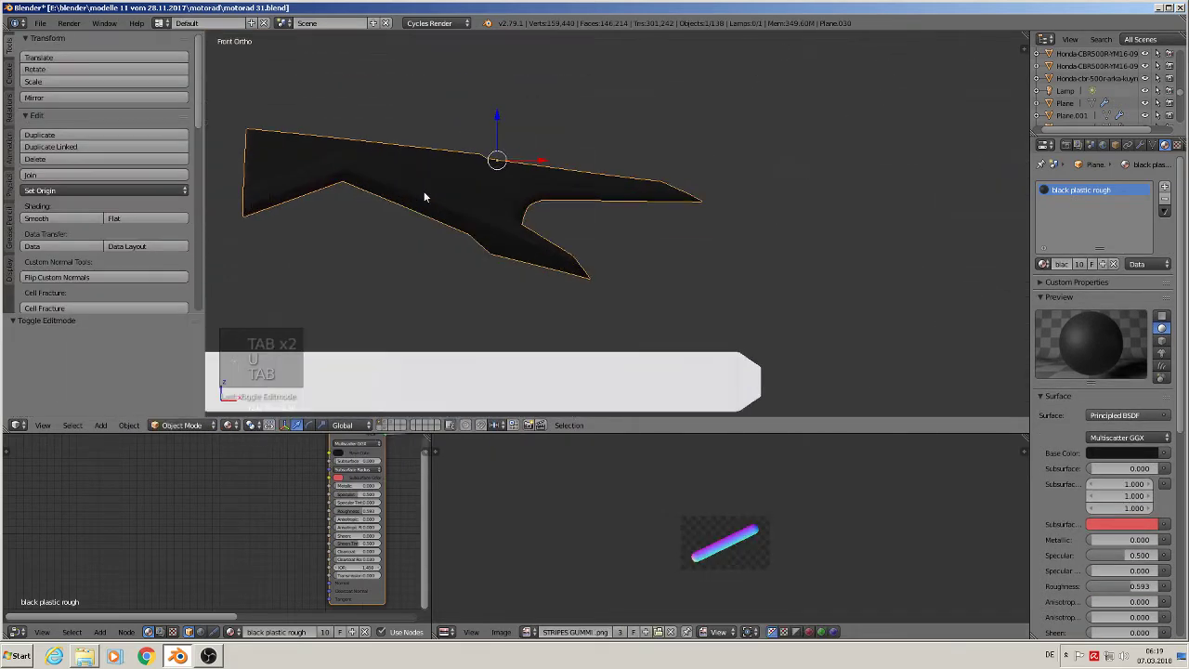
{"action": "scroll", "coordinate": [424, 197], "scroll_direction": "up", "scroll_amount": 6}
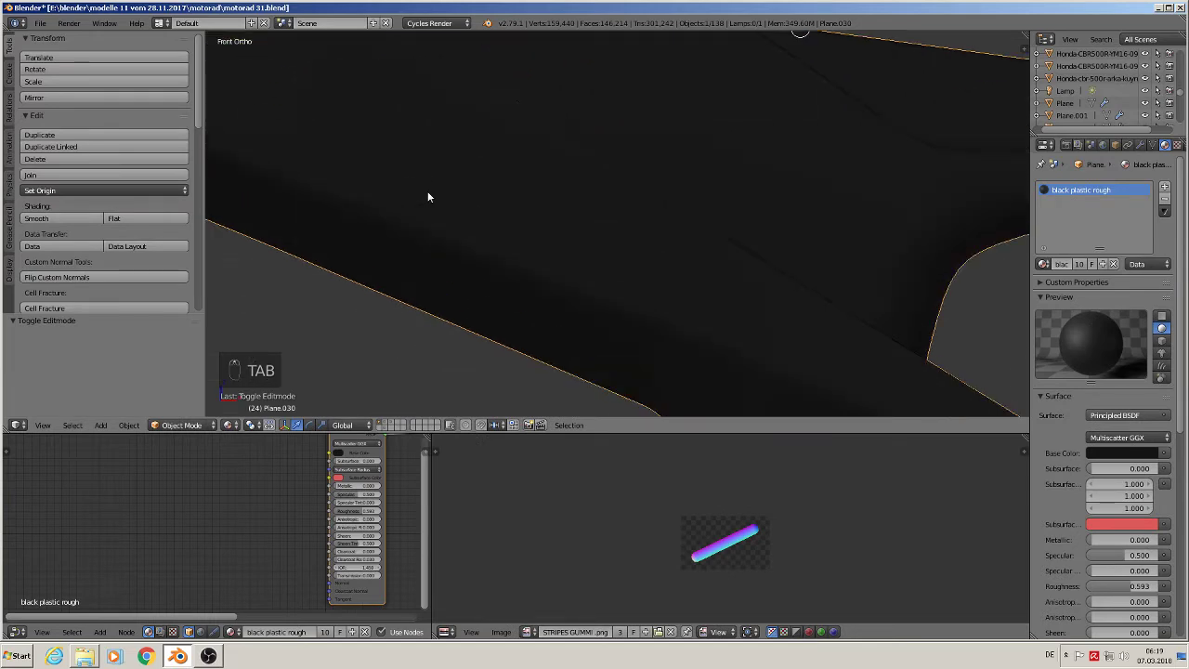
{"action": "scroll", "coordinate": [429, 197], "scroll_direction": "down", "scroll_amount": 10}
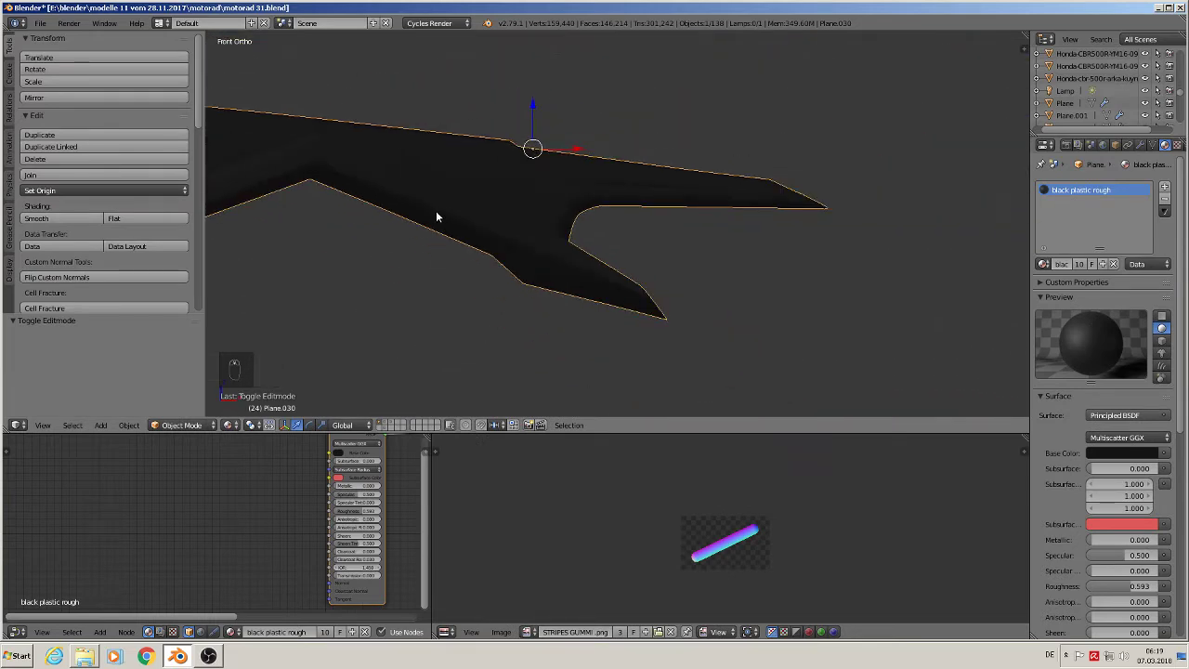
{"action": "scroll", "coordinate": [447, 245], "scroll_direction": "down", "scroll_amount": 2}
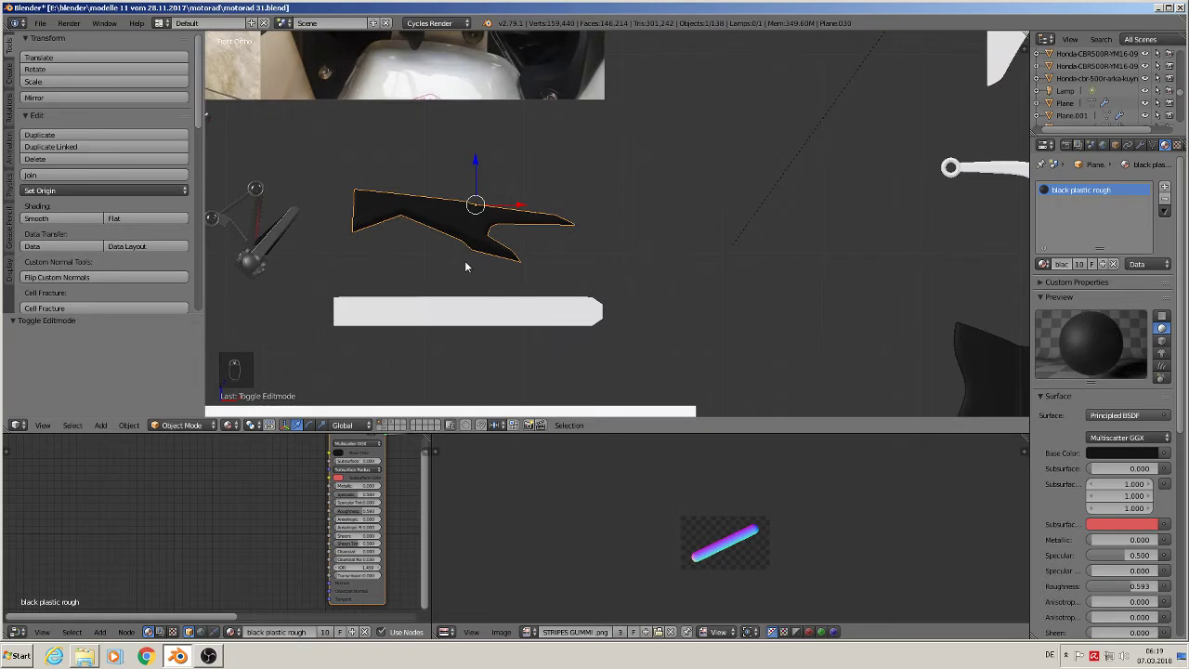
{"action": "scroll", "coordinate": [467, 267], "scroll_direction": "down", "scroll_amount": 5}
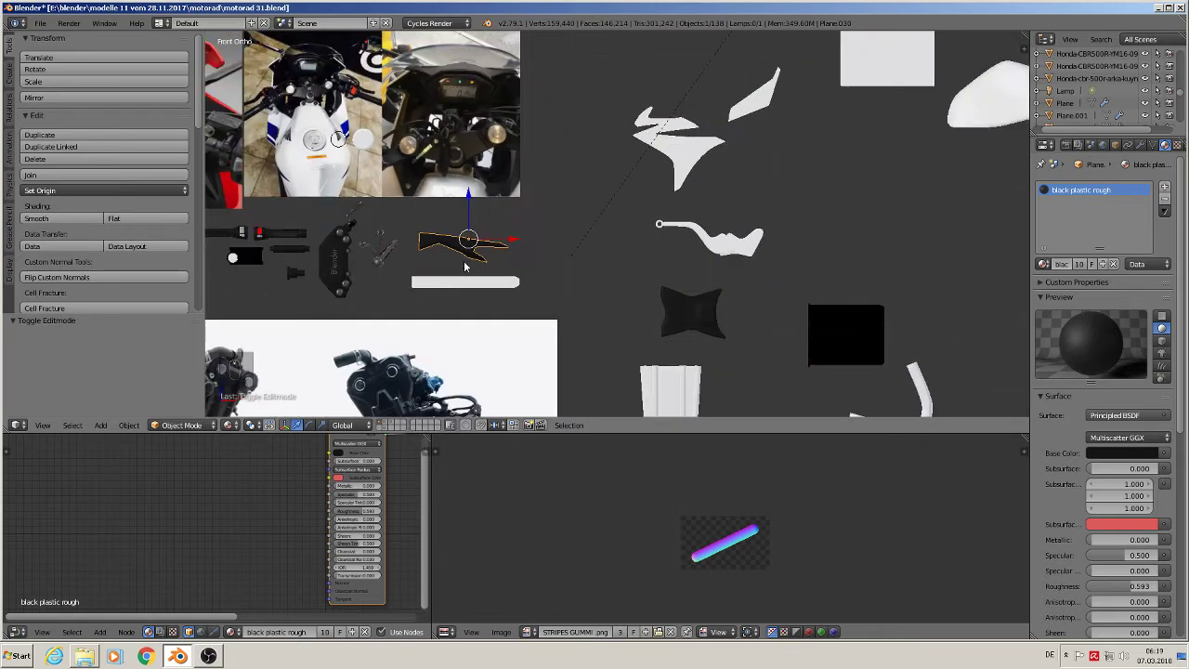
{"action": "scroll", "coordinate": [464, 270], "scroll_direction": "up", "scroll_amount": 2}
{"action": "right_click", "coordinate": [465, 299]}
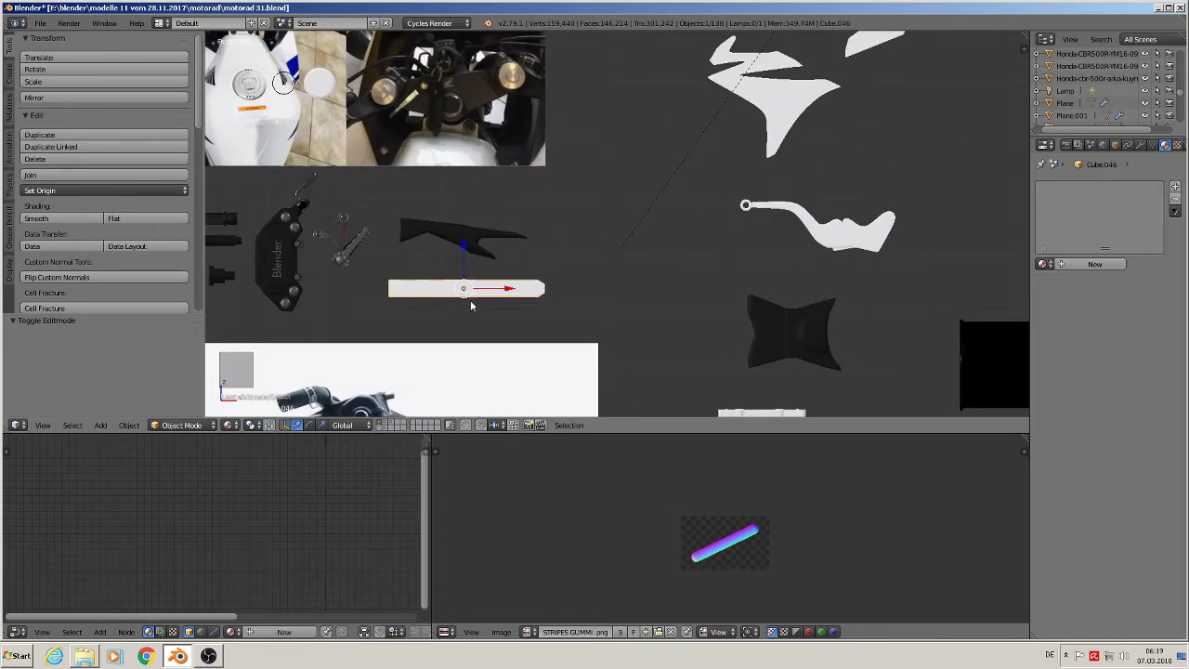
{"action": "key", "text": "KP_5"}
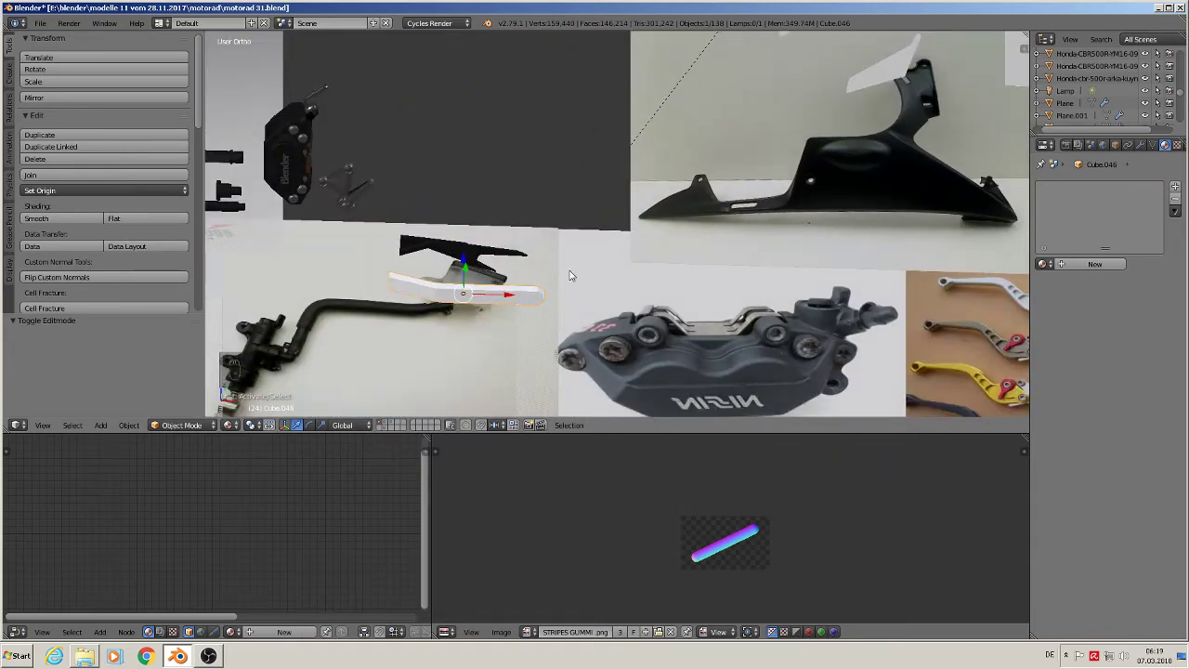
Step: Give the flat bar Cube.046 the 'black metal rough' material from the filtered list
{"action": "key", "text": "KP_1"}
{"action": "scroll", "coordinate": [532, 302], "scroll_direction": "up", "scroll_amount": 3}
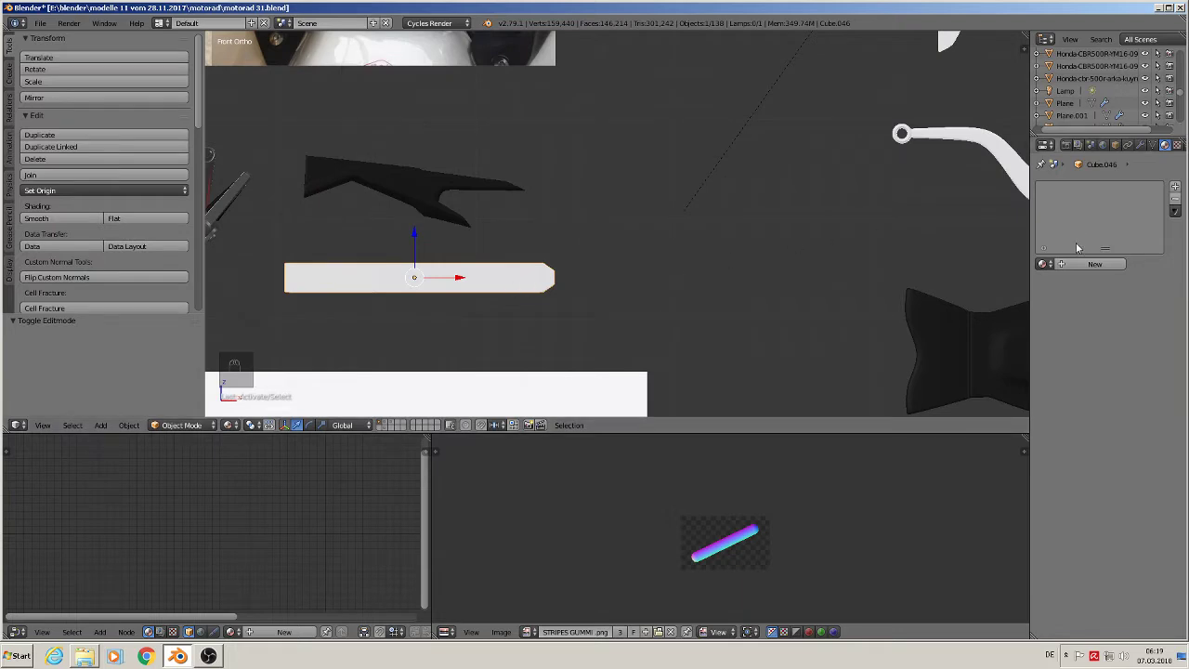
{"action": "left_click", "coordinate": [1042, 264]}
{"action": "left_click", "coordinate": [1042, 263]}
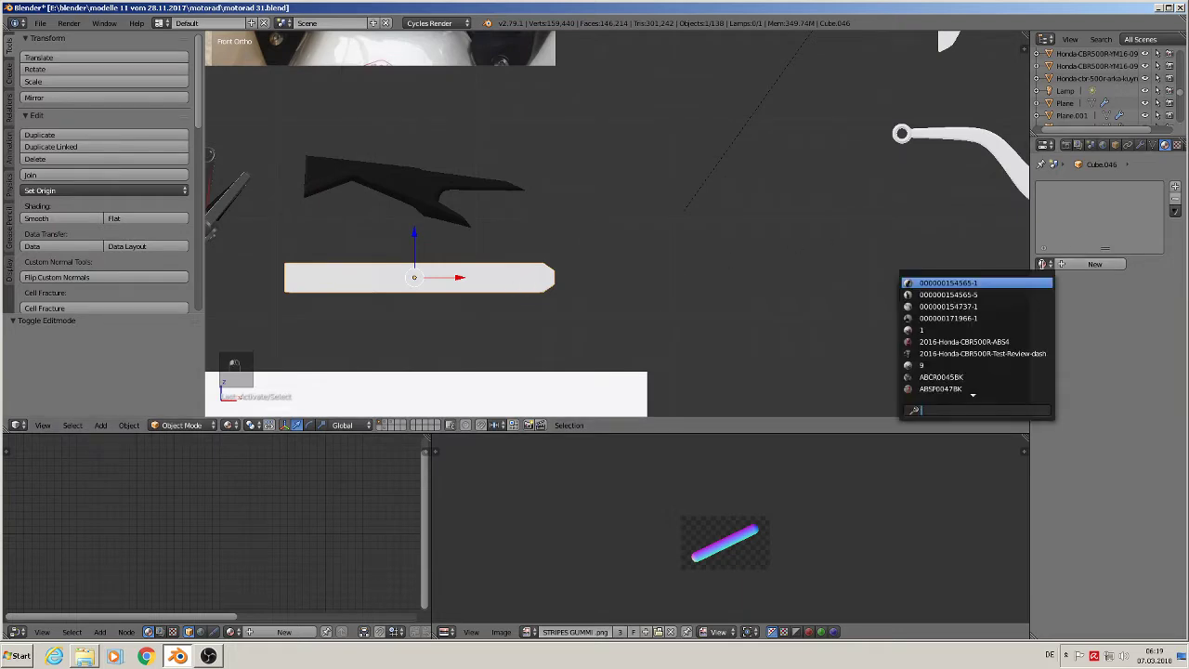
{"action": "type", "text": "BL"}
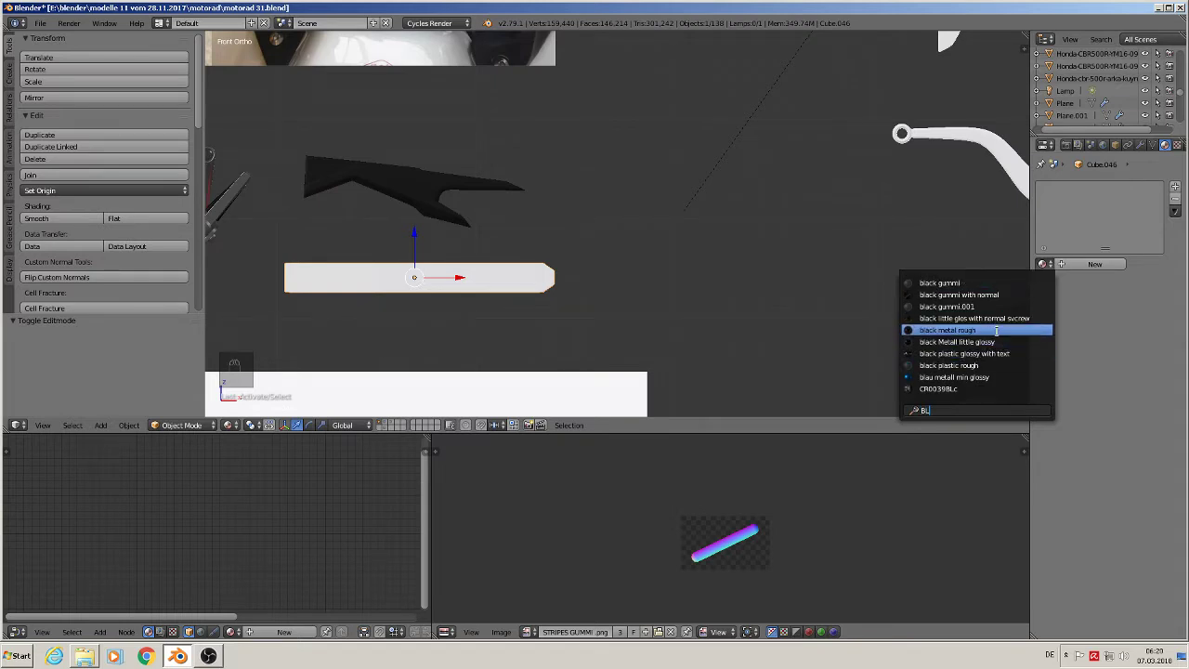
{"action": "left_click", "coordinate": [997, 330]}
{"action": "key", "text": "Tab"}
{"action": "key", "text": "Tab"}
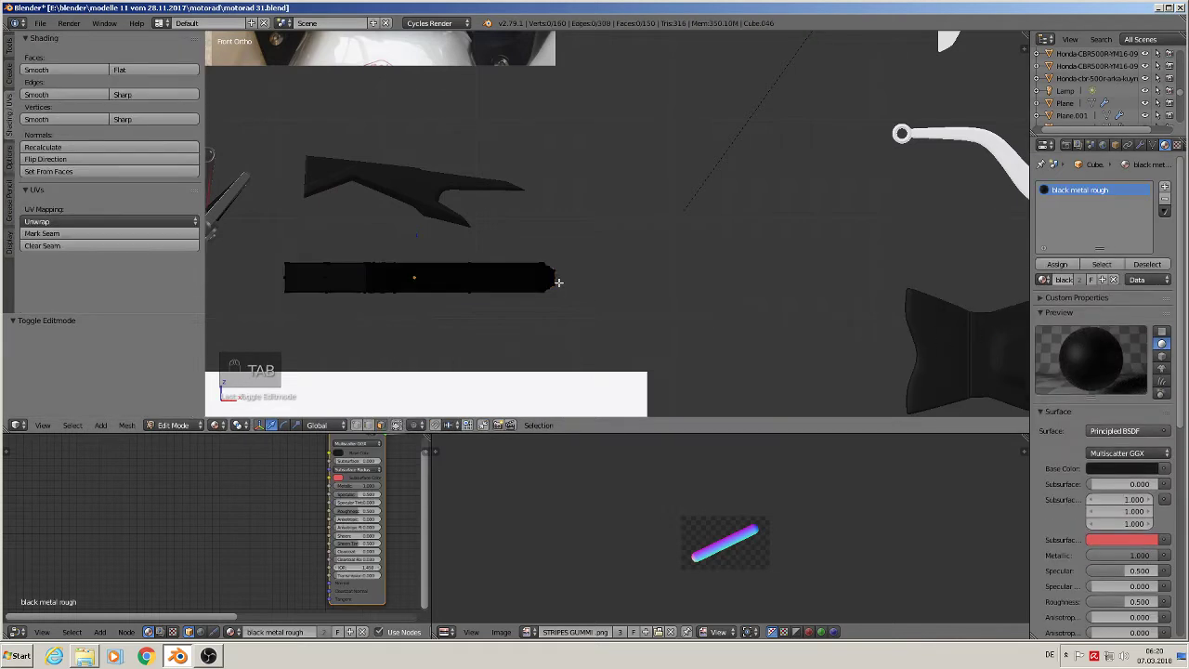
{"action": "key", "text": "a"}
{"action": "key", "text": "a"}
{"action": "key", "text": "a"}
{"action": "scroll", "coordinate": [559, 281], "scroll_direction": "down", "scroll_amount": 3}
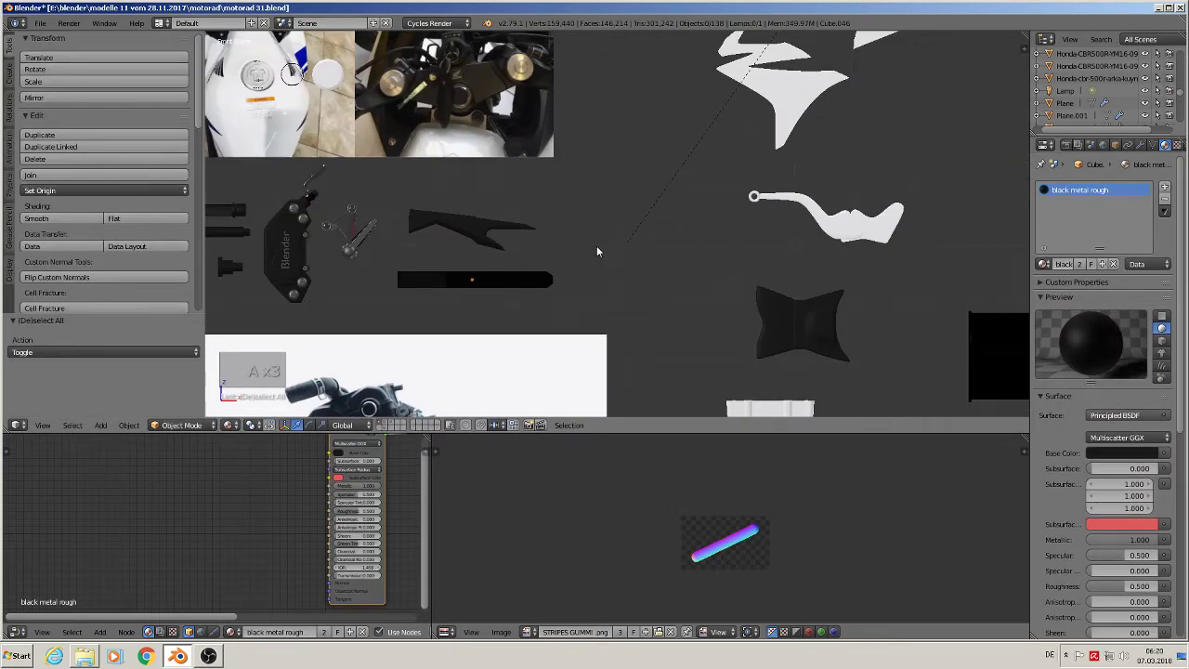
{"action": "middle_click_drag", "start_coordinate": [592, 251], "coordinate": [371, 260], "text": "shift"}
{"action": "scroll", "coordinate": [584, 257], "scroll_direction": "up", "scroll_amount": 3}
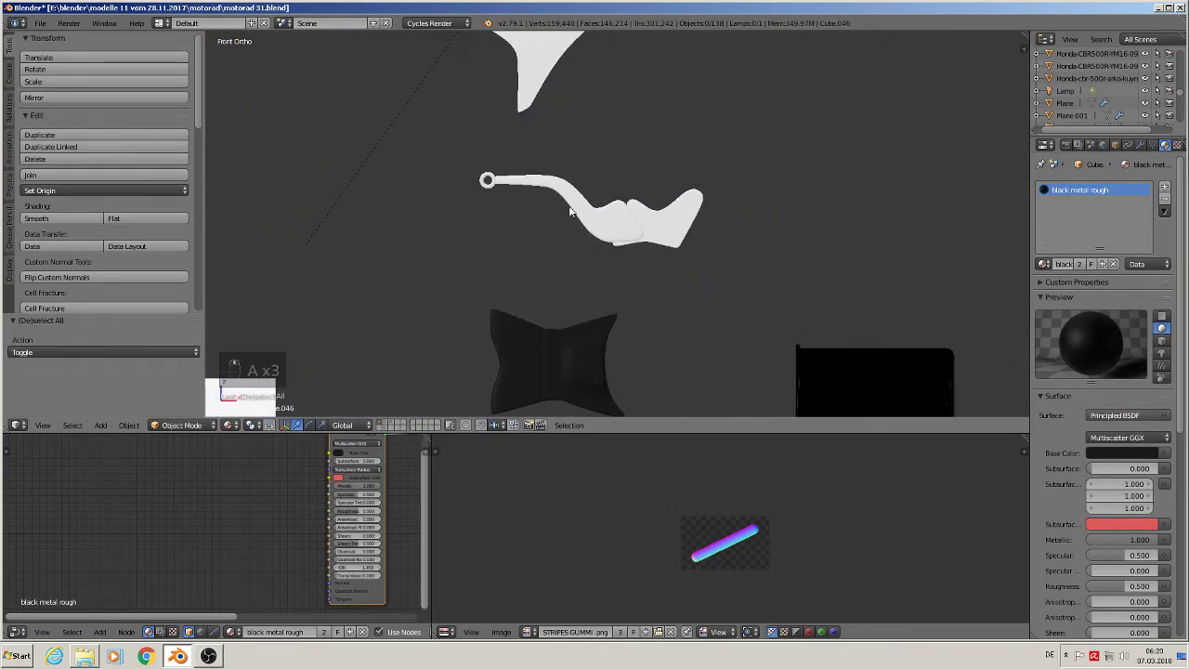
Step: Give the white lever part the 'black Metall little glossy' material
{"action": "right_click", "coordinate": [603, 225]}
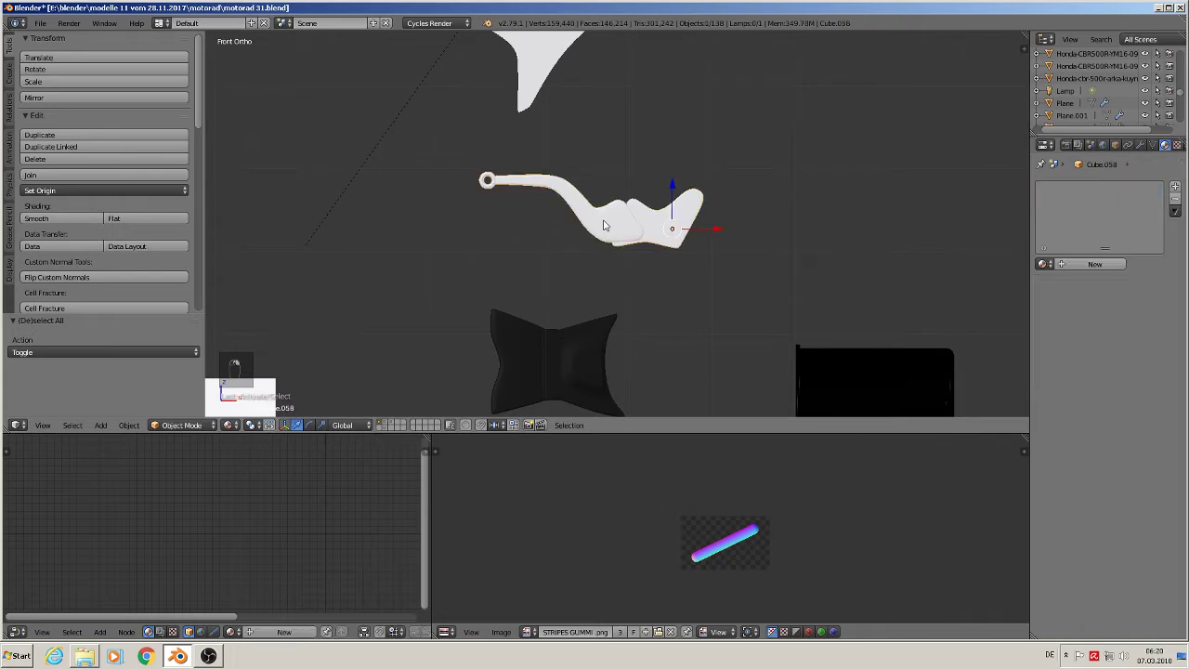
{"action": "left_click", "coordinate": [1043, 264]}
{"action": "type", "text": "BL"}
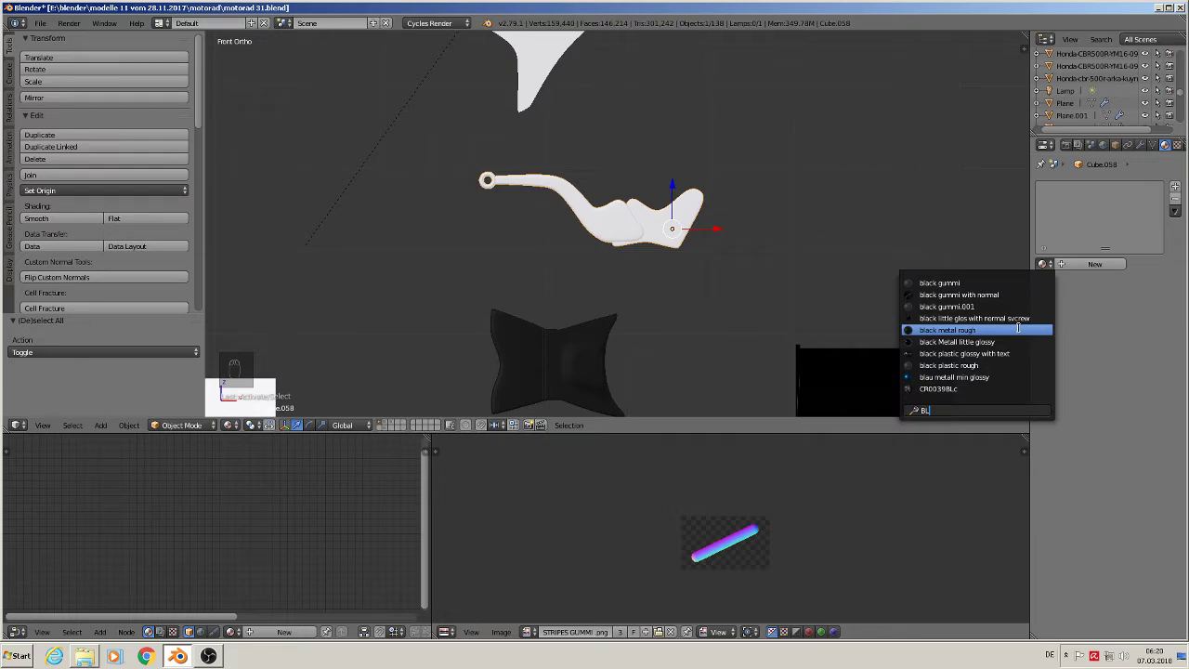
{"action": "left_click", "coordinate": [1008, 341]}
Step: Assign 'black metal rough' to the white trapezoid piece Cylinder.032
{"action": "scroll", "coordinate": [747, 76], "scroll_direction": "down", "scroll_amount": 4}
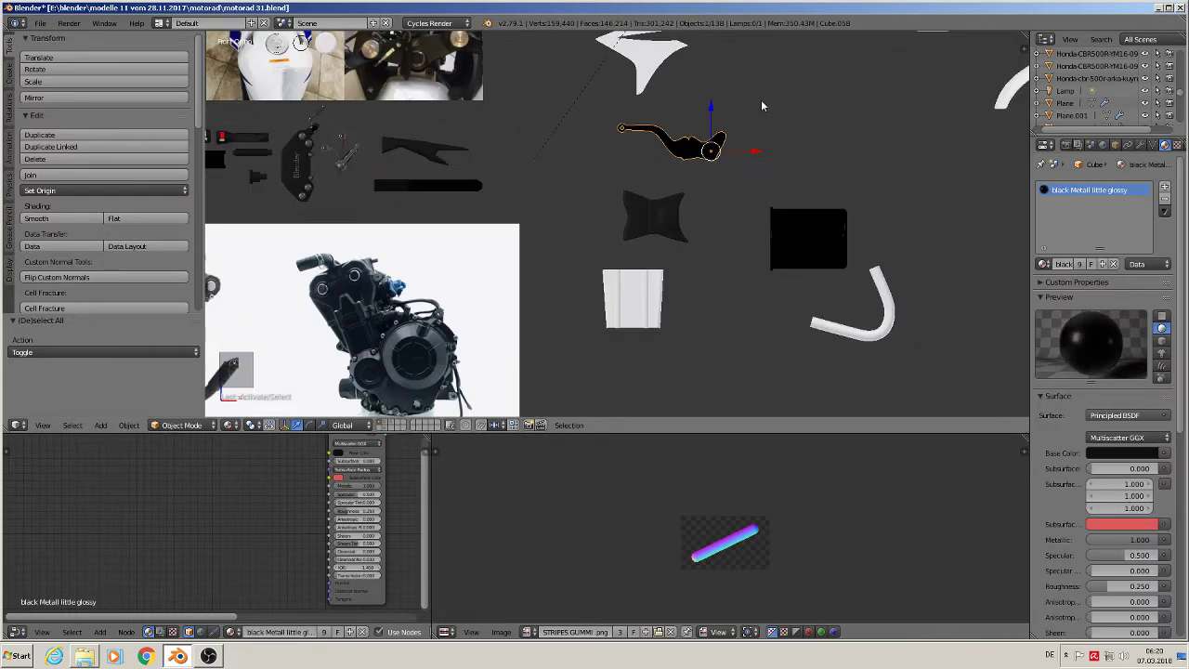
{"action": "middle_click_drag", "start_coordinate": [761, 106], "coordinate": [744, 118], "text": "shift"}
{"action": "middle_click_drag", "start_coordinate": [699, 332], "coordinate": [674, 260], "text": "shift"}
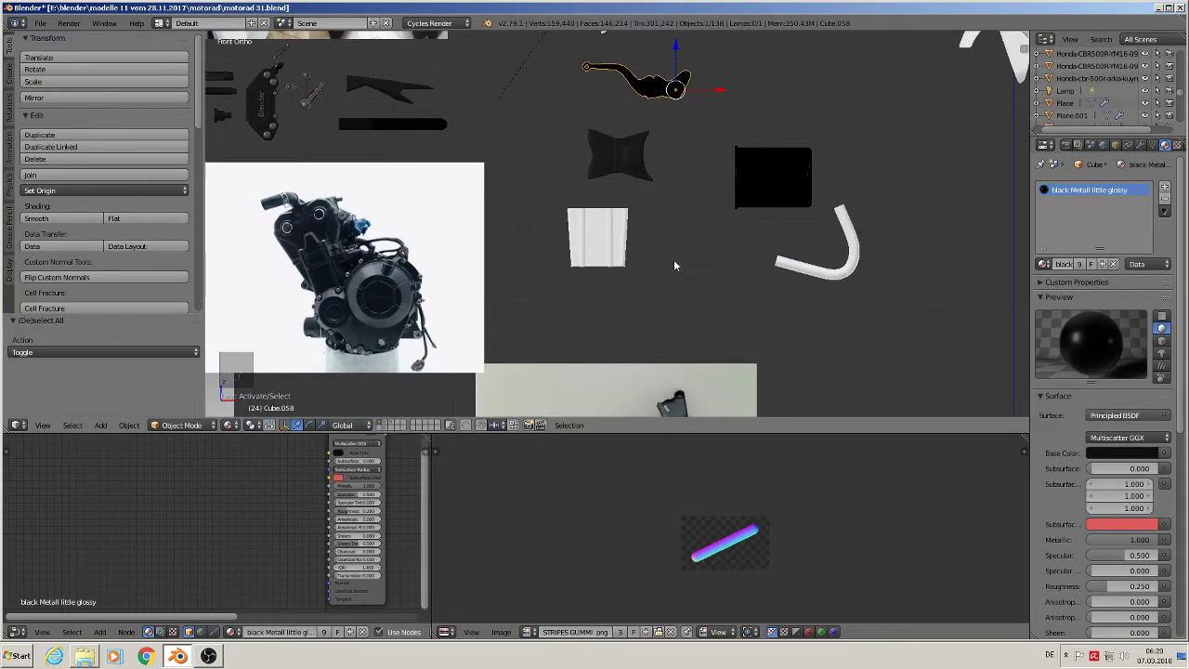
{"action": "scroll", "coordinate": [641, 268], "scroll_direction": "up", "scroll_amount": 3}
{"action": "right_click", "coordinate": [555, 221]}
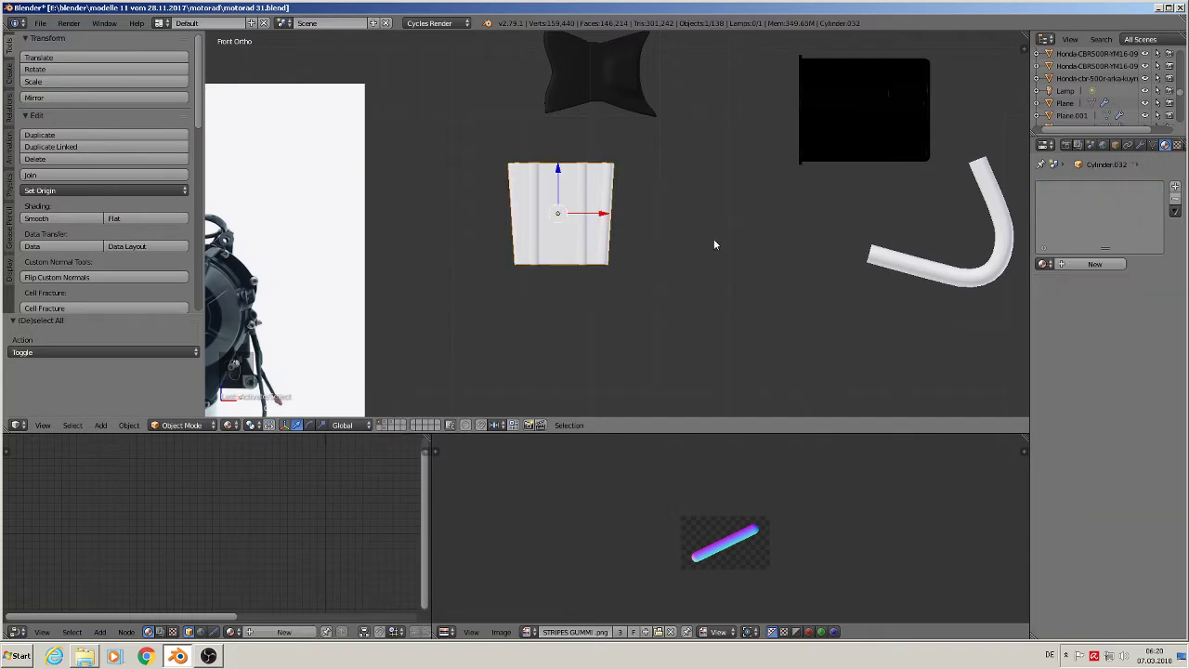
{"action": "left_click", "coordinate": [1043, 265]}
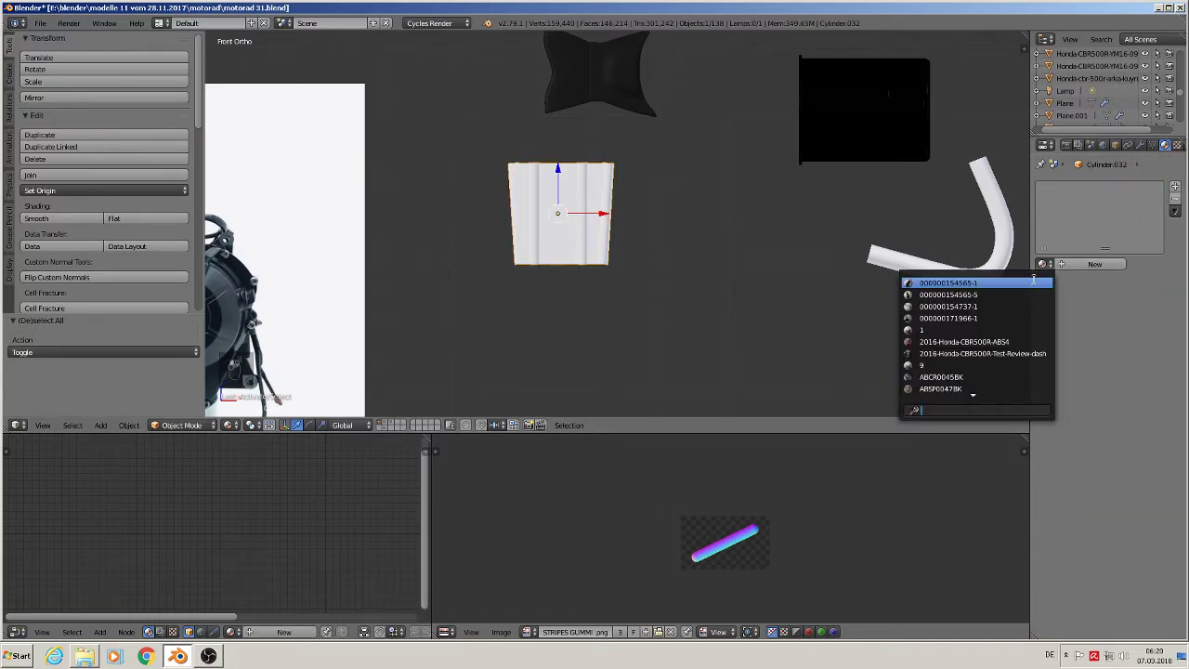
{"action": "type", "text": "bl"}
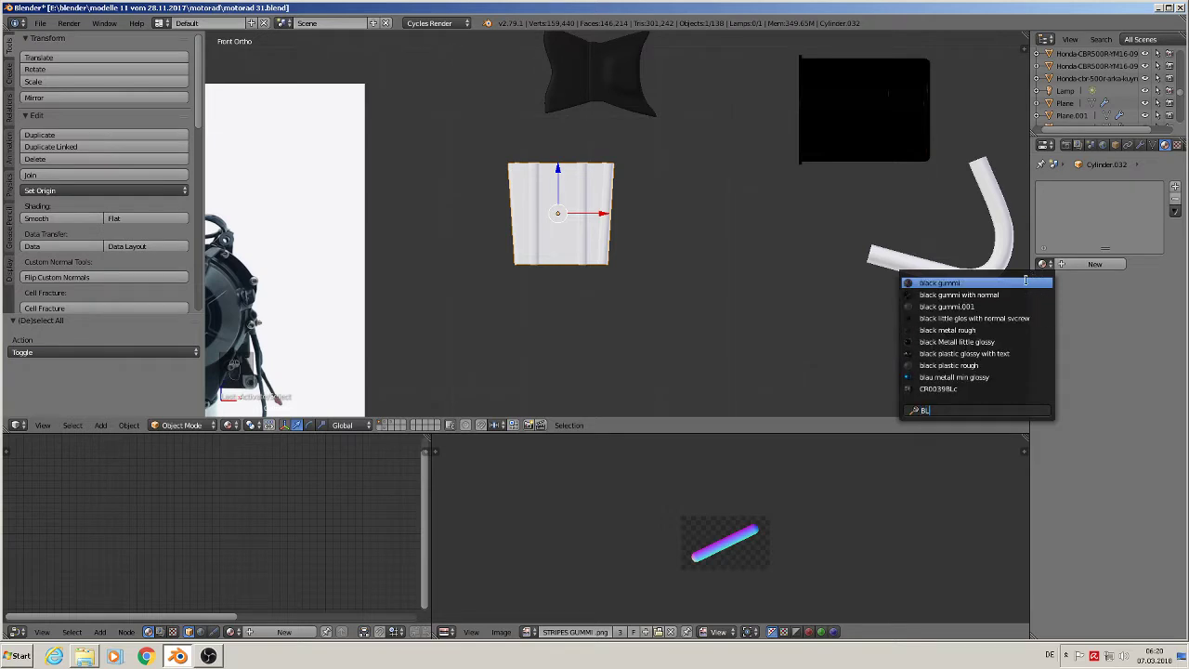
{"action": "left_click", "coordinate": [1000, 331]}
Step: Deselect everything and pan across the parts toward the exhaust pipe
{"action": "scroll", "coordinate": [934, 299], "scroll_direction": "down", "scroll_amount": 3}
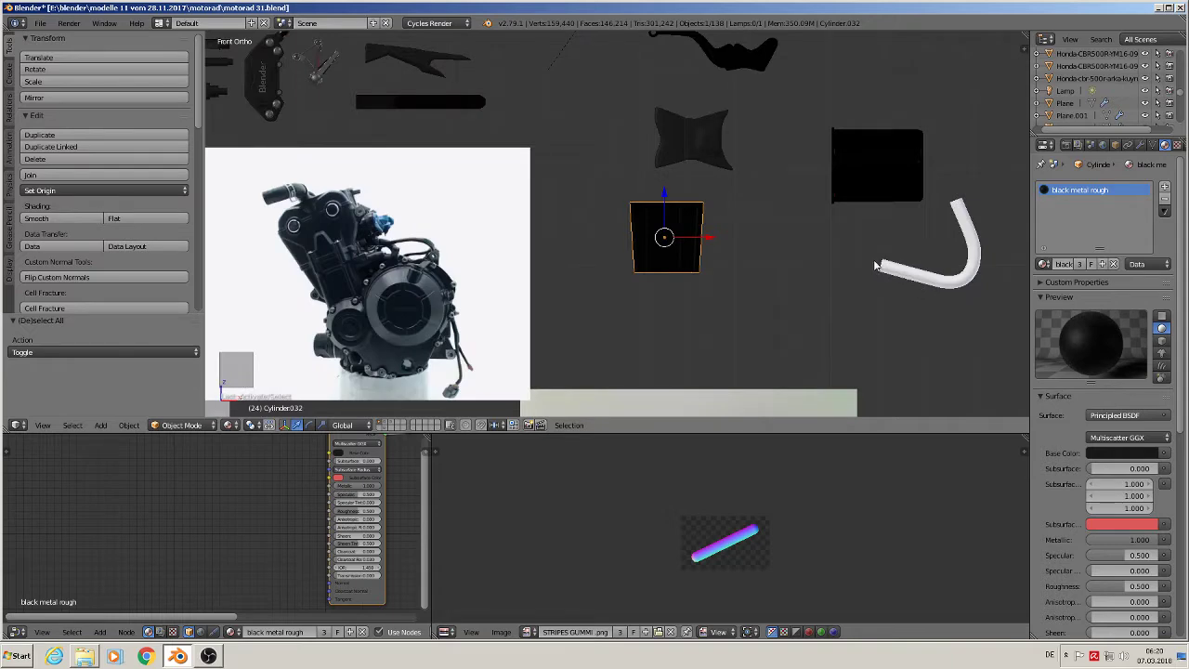
{"action": "key", "text": "a"}
{"action": "middle_click_drag", "start_coordinate": [820, 277], "coordinate": [681, 320], "text": "shift"}
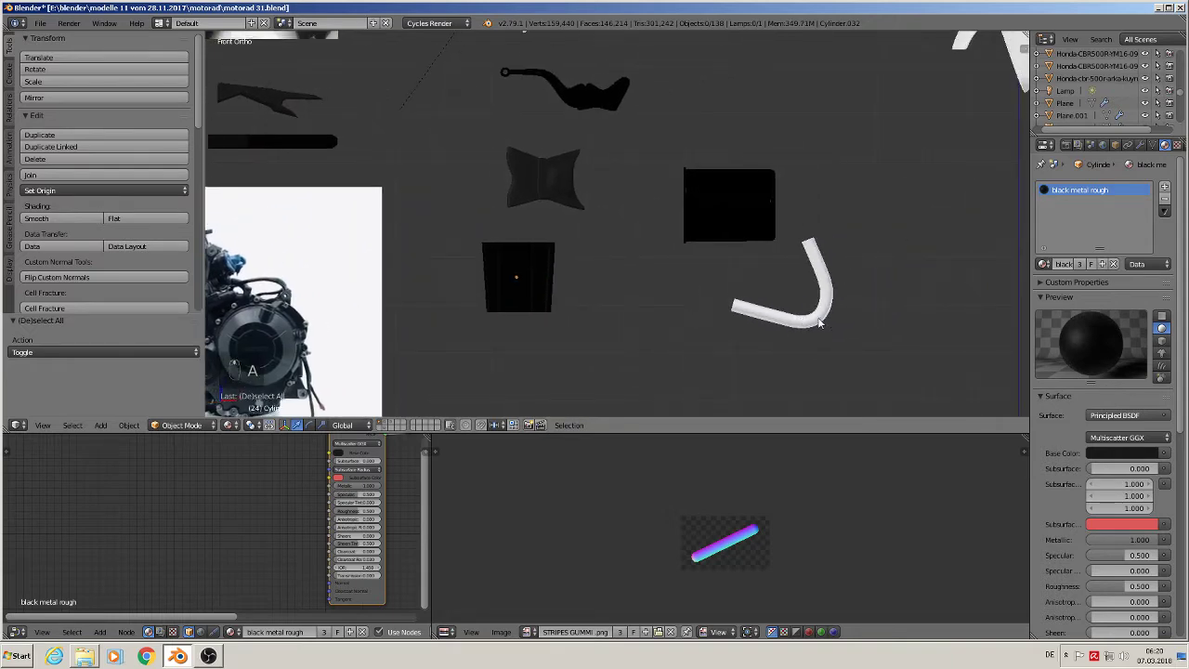
{"action": "scroll", "coordinate": [817, 321], "scroll_direction": "down", "scroll_amount": 4}
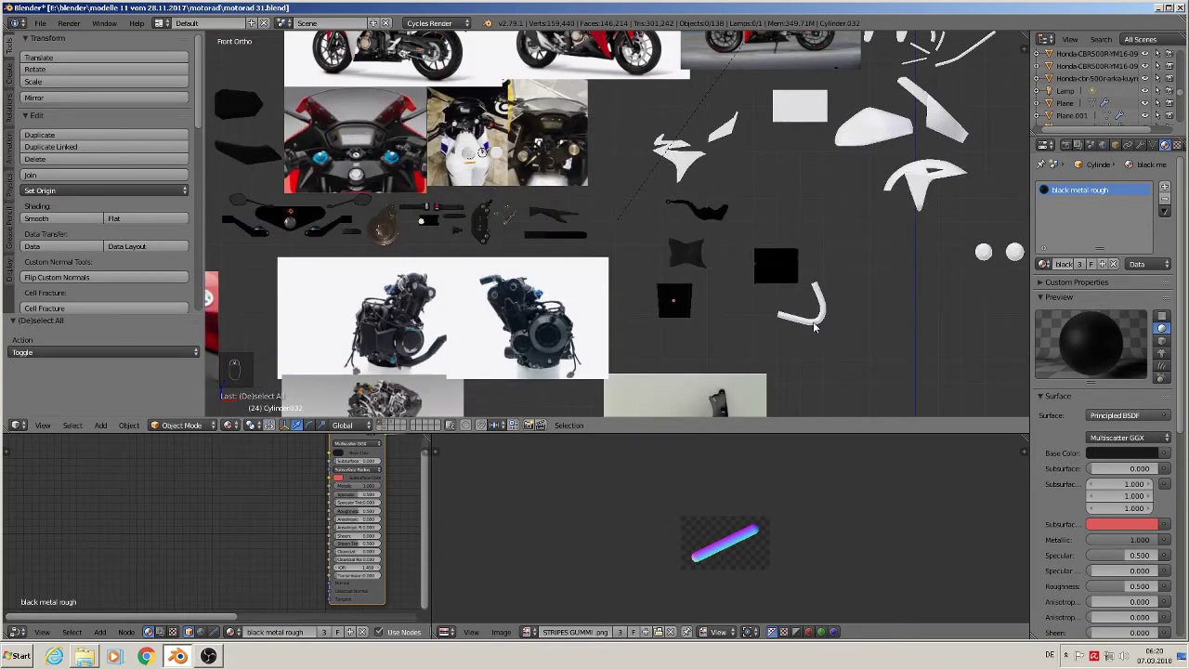
{"action": "middle_click_drag", "start_coordinate": [816, 326], "coordinate": [803, 356], "text": "shift"}
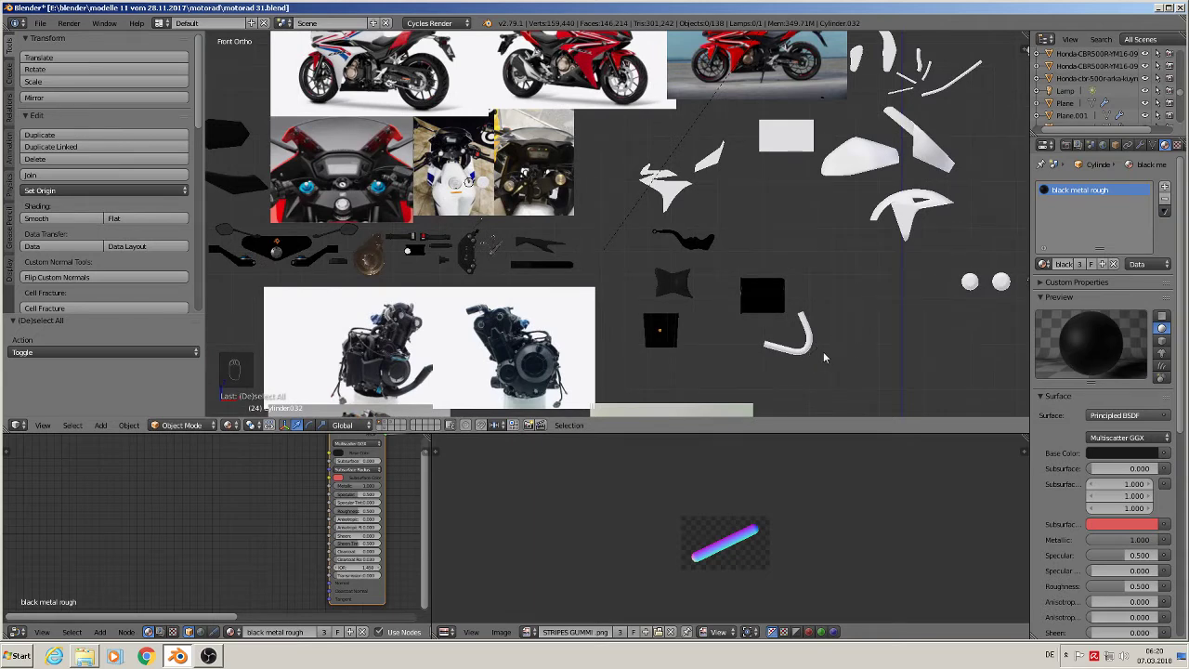
{"action": "middle_click_drag", "start_coordinate": [823, 352], "coordinate": [797, 340], "text": "shift"}
{"action": "scroll", "coordinate": [755, 275], "scroll_direction": "up", "scroll_amount": 10}
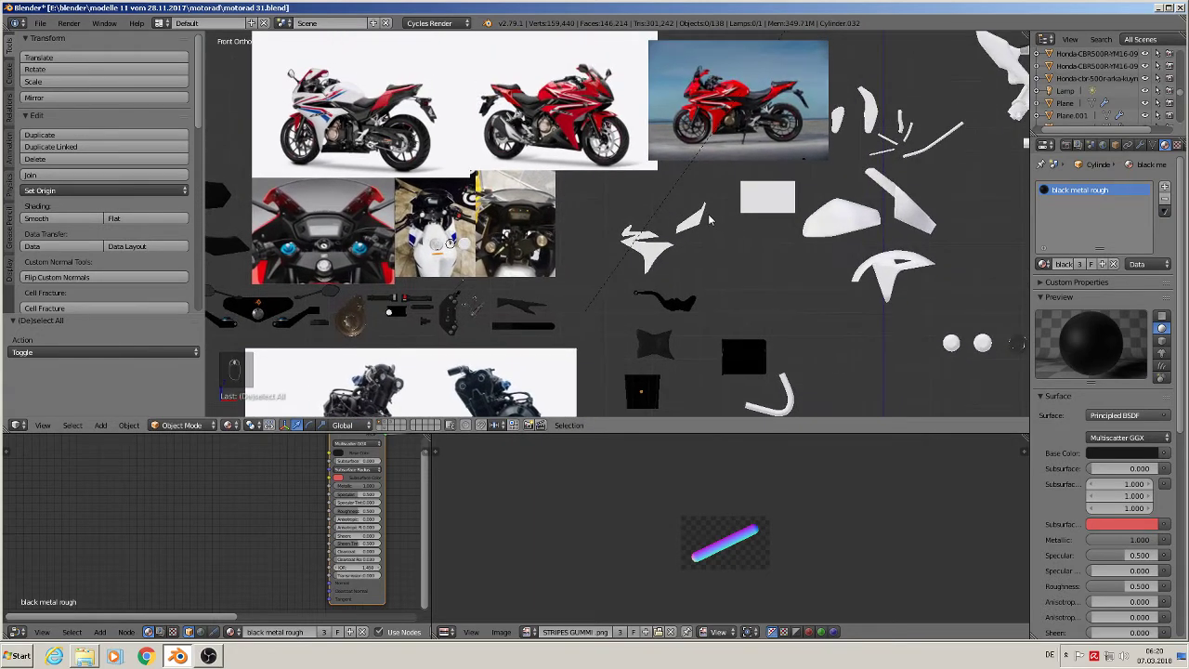
{"action": "scroll", "coordinate": [536, 91], "scroll_direction": "up", "scroll_amount": 2}
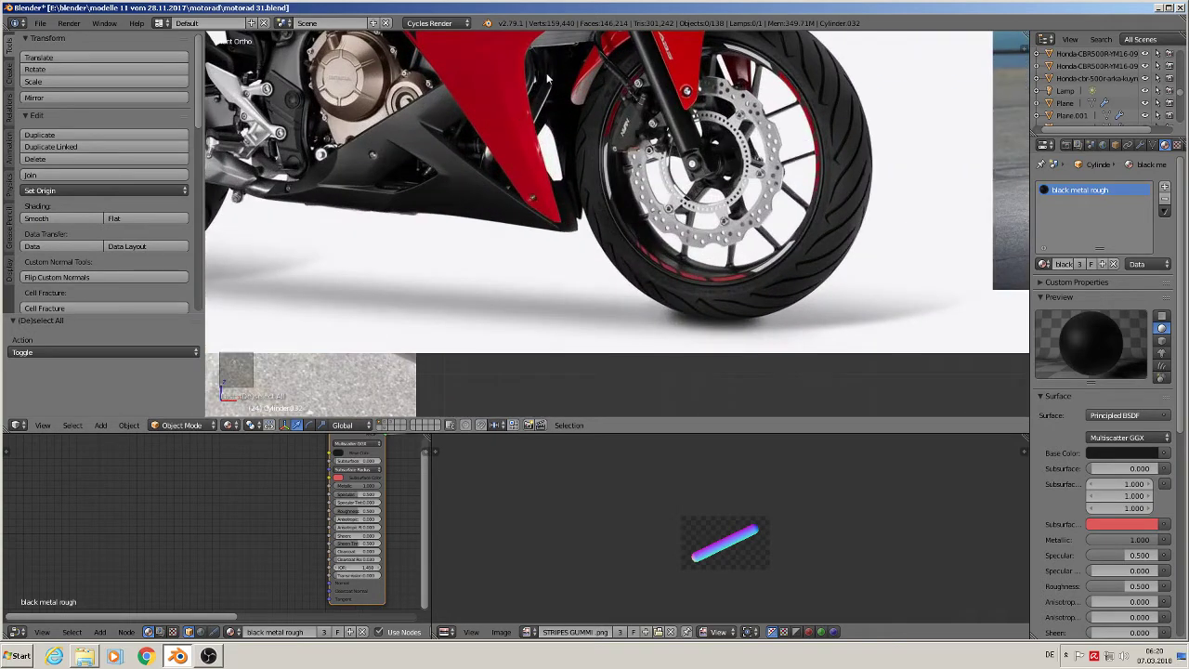
{"action": "scroll", "coordinate": [747, 265], "scroll_direction": "down", "scroll_amount": 10}
{"action": "middle_click_drag", "start_coordinate": [792, 325], "coordinate": [611, 71], "text": "shift"}
{"action": "middle_click_drag", "start_coordinate": [806, 342], "coordinate": [716, 282], "text": "shift"}
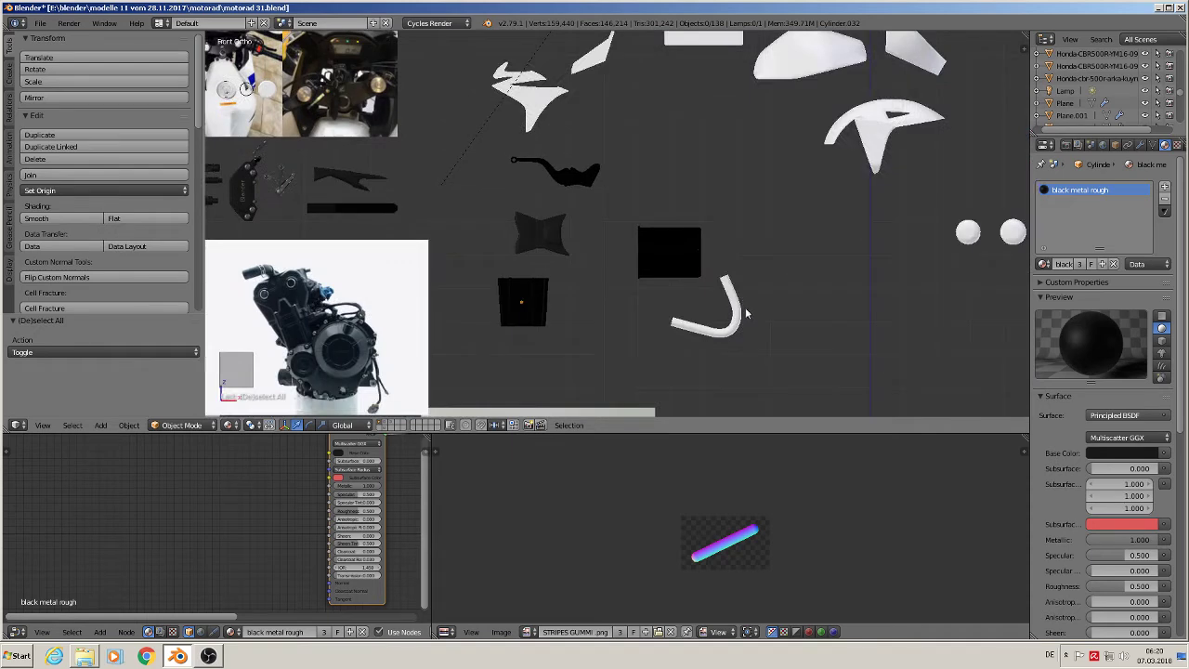
Step: Create a new material named 'AUSPUFF' on the J-shaped exhaust pipe
{"action": "right_click", "coordinate": [743, 310]}
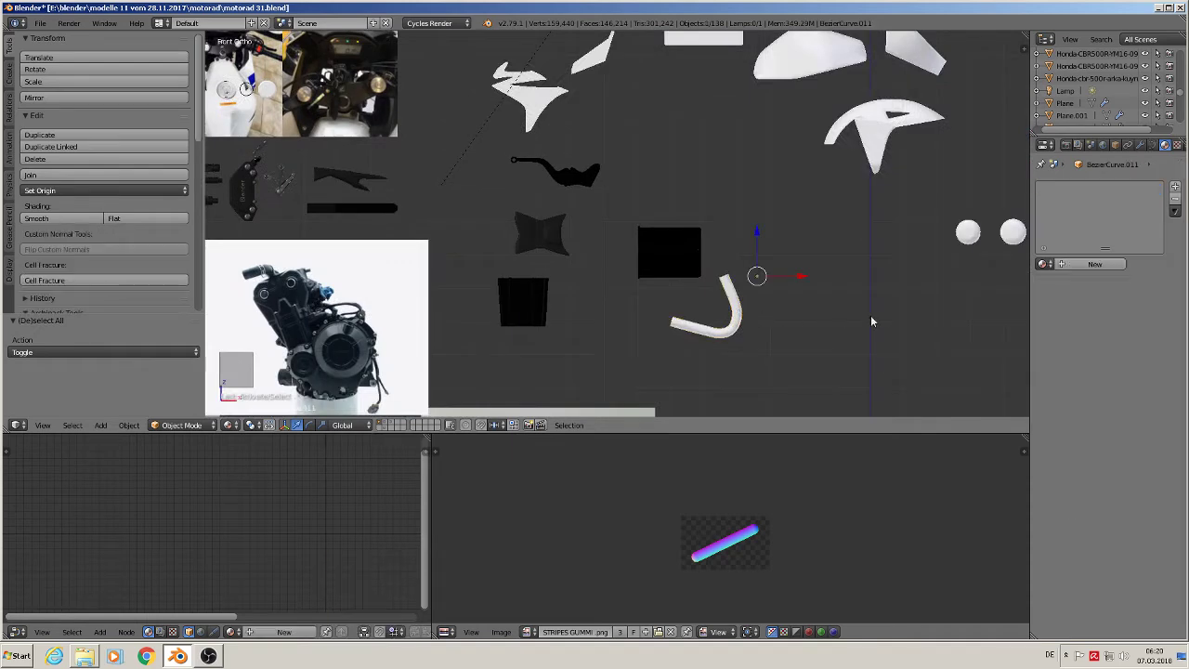
{"action": "left_click", "coordinate": [1045, 265]}
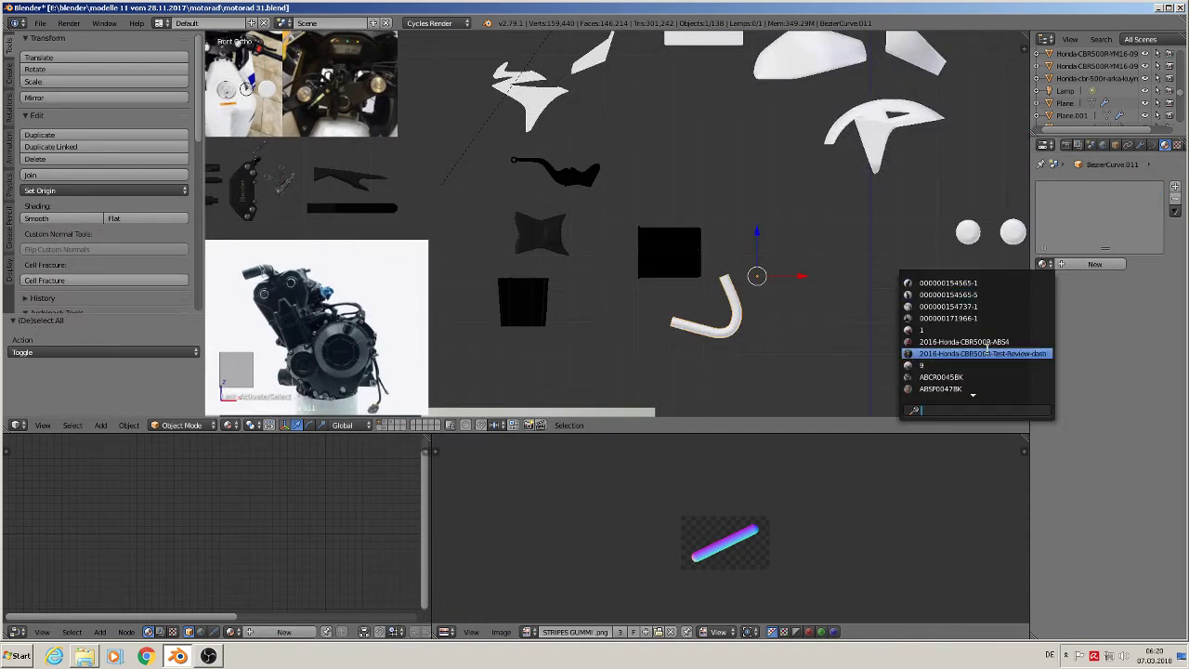
{"action": "type", "text": "st"}
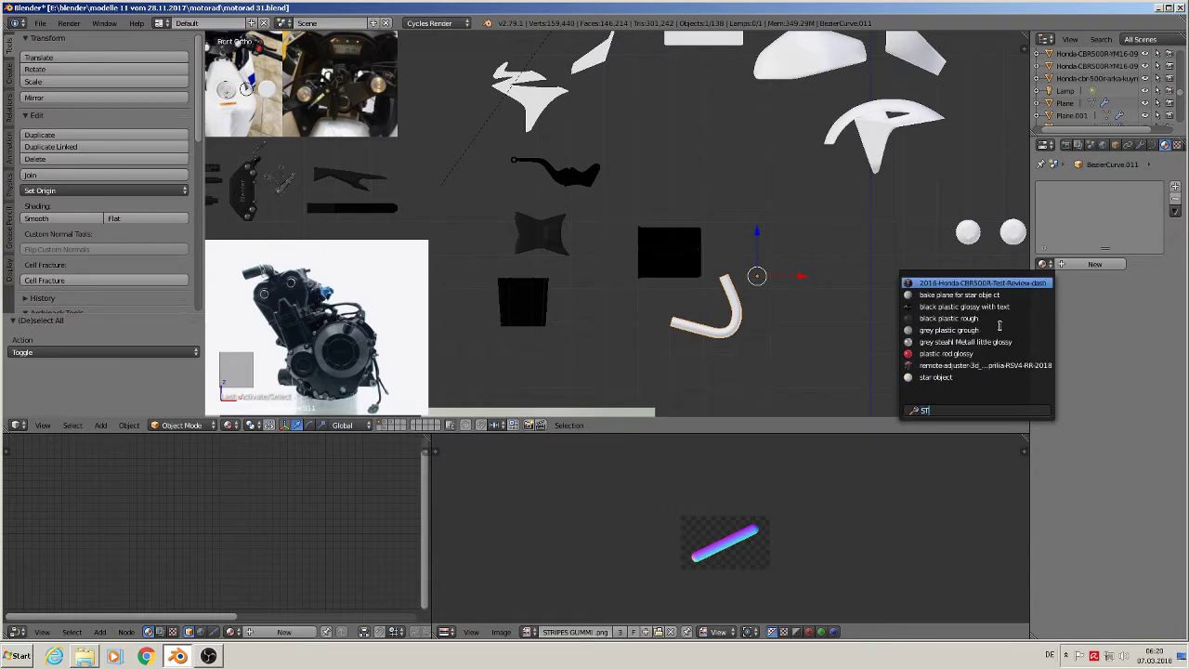
{"action": "type", "text": "e"}
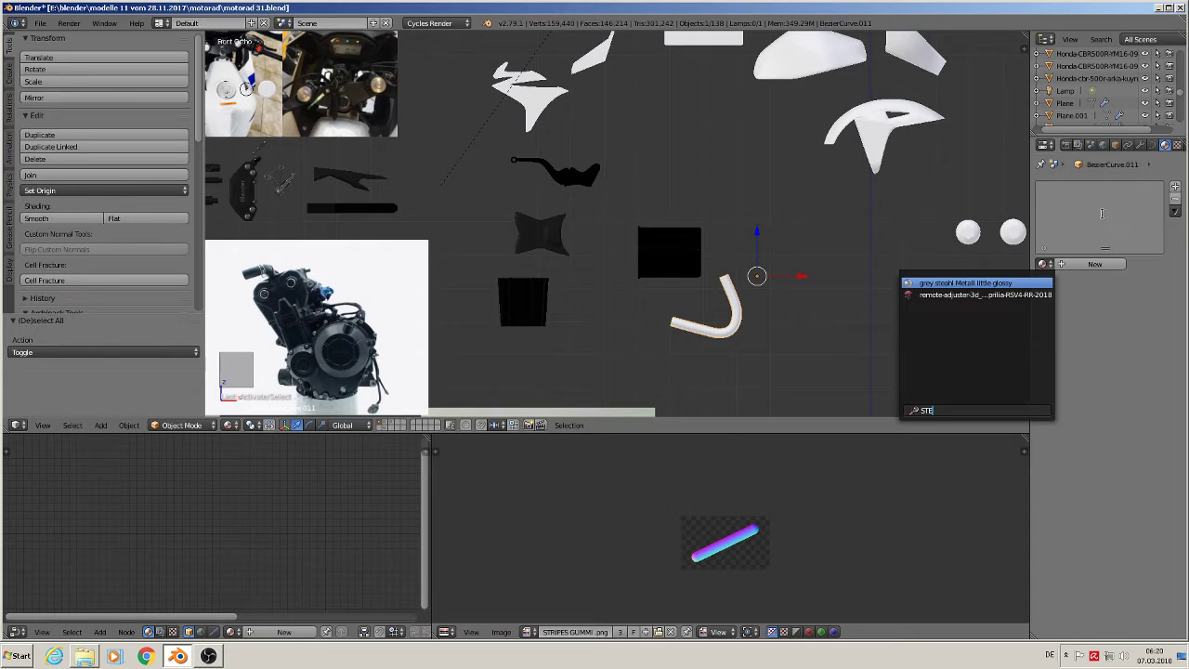
{"action": "left_click", "coordinate": [1095, 265]}
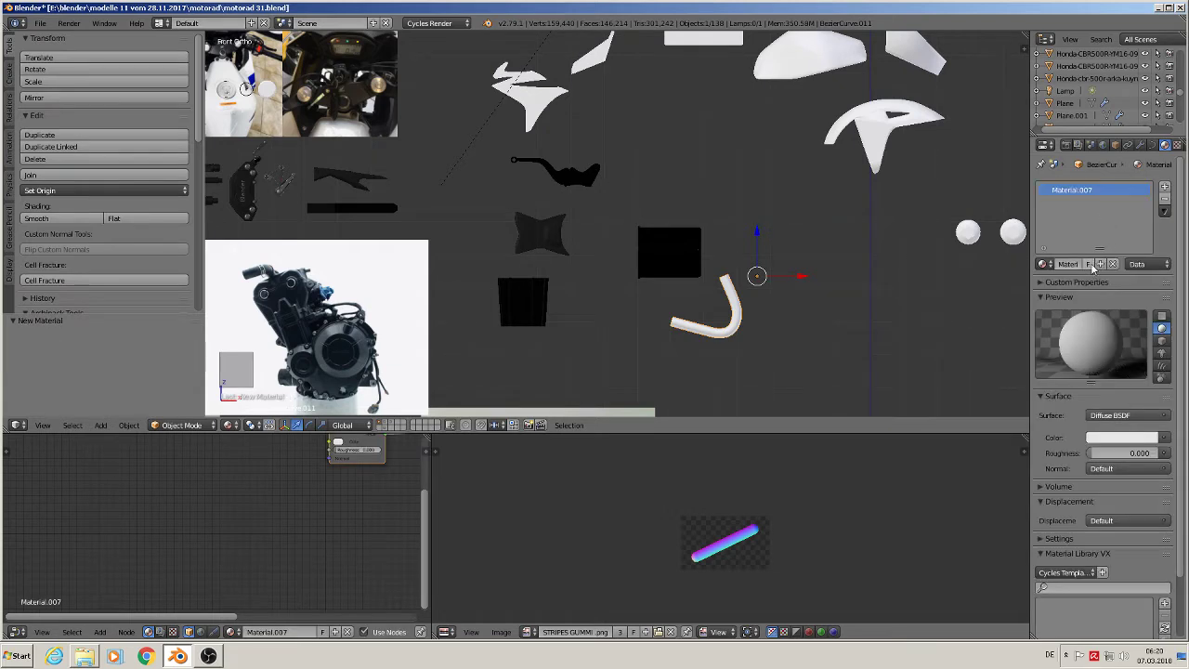
{"action": "left_click", "coordinate": [1061, 263]}
{"action": "key", "text": "BackSpace"}
{"action": "type", "text": "FF"}
{"action": "key", "text": "Return"}
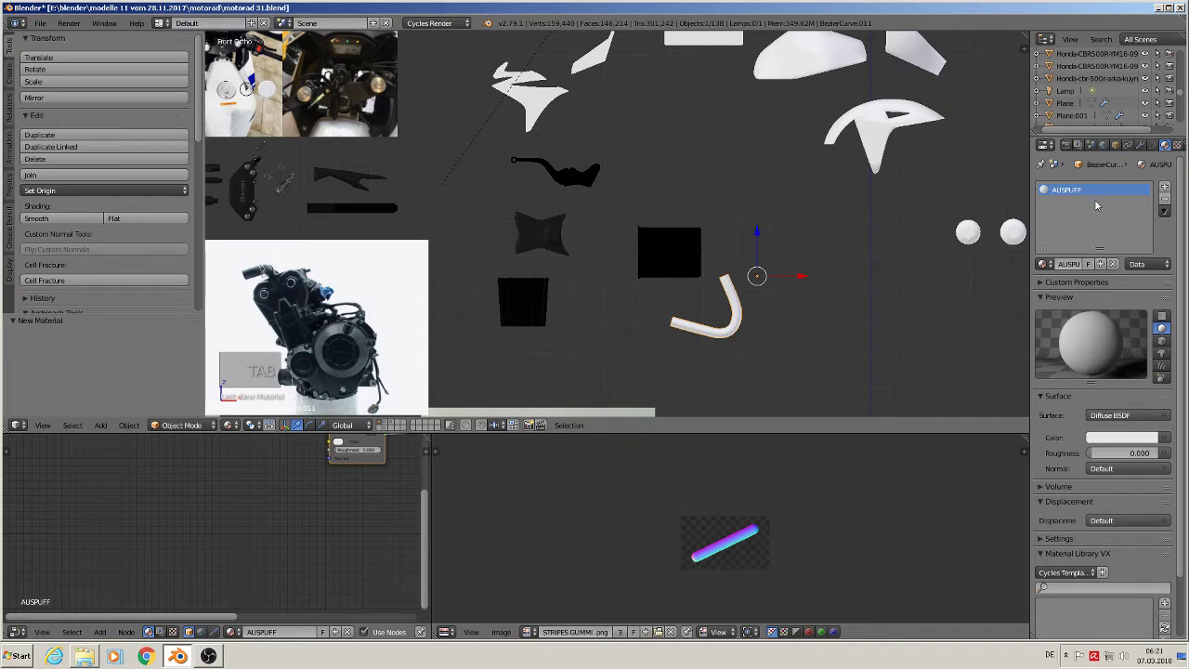
{"action": "key", "text": "Tab"}
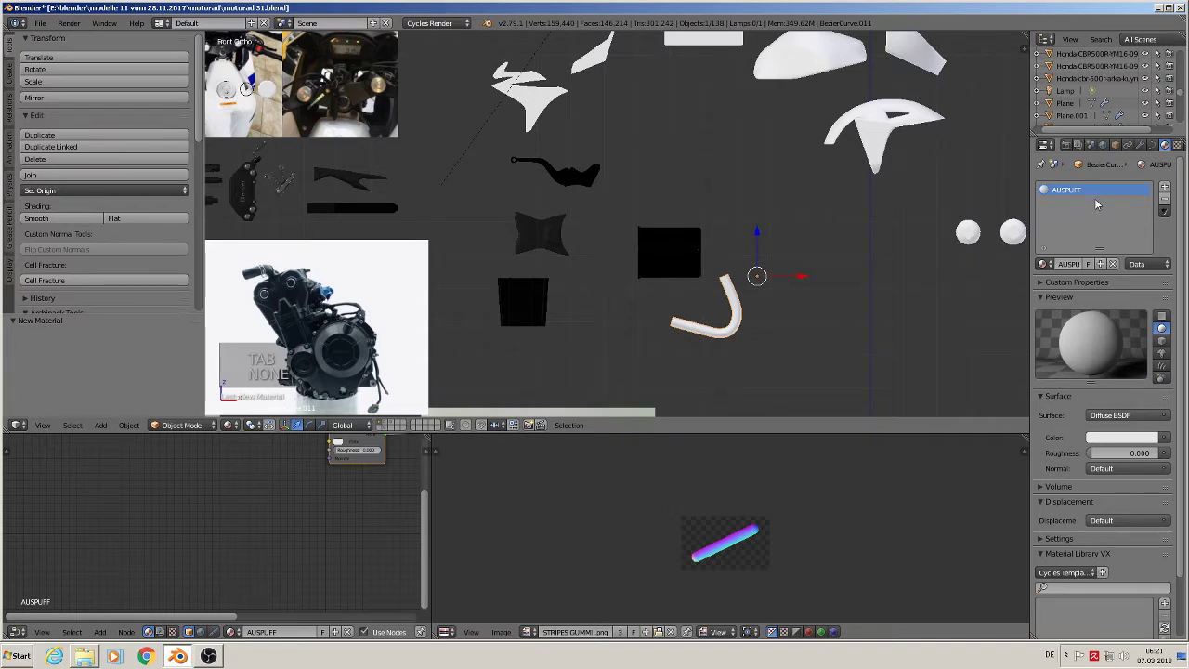
Step: Set AUSPUFF to Principled BSDF with Metallic 1.000 and Roughness 0.194
{"action": "left_click", "coordinate": [1120, 415]}
{"action": "left_click", "coordinate": [1089, 293]}
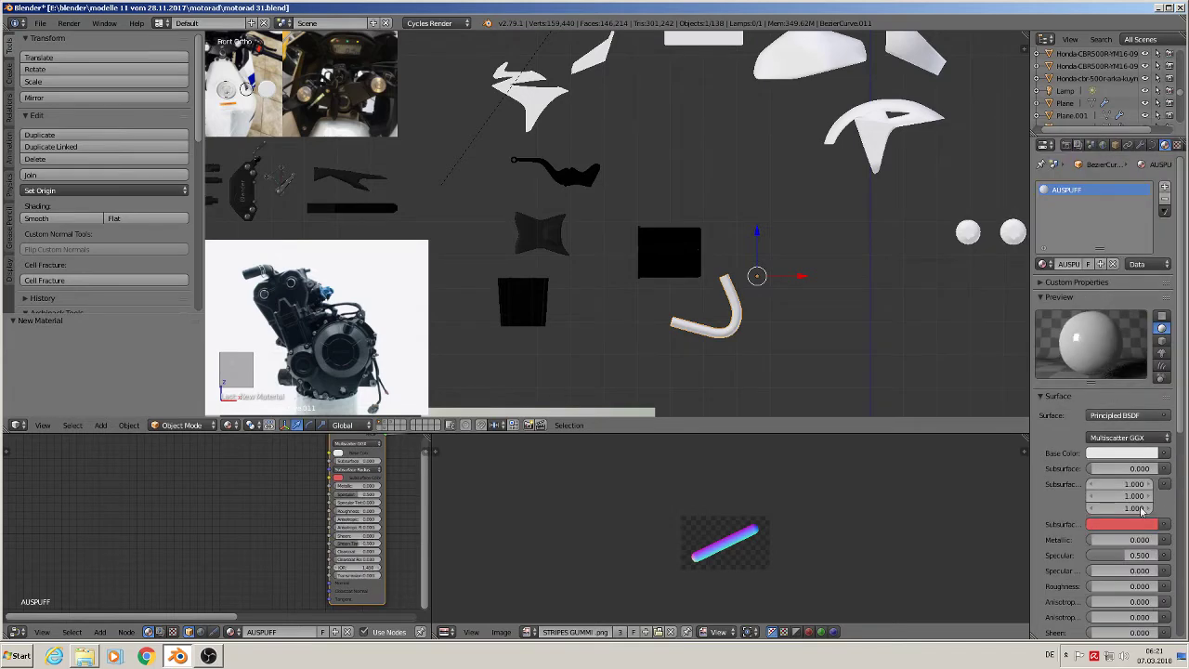
{"action": "left_click", "coordinate": [1105, 539]}
{"action": "type", "text": "1"}
{"action": "key", "text": "Return"}
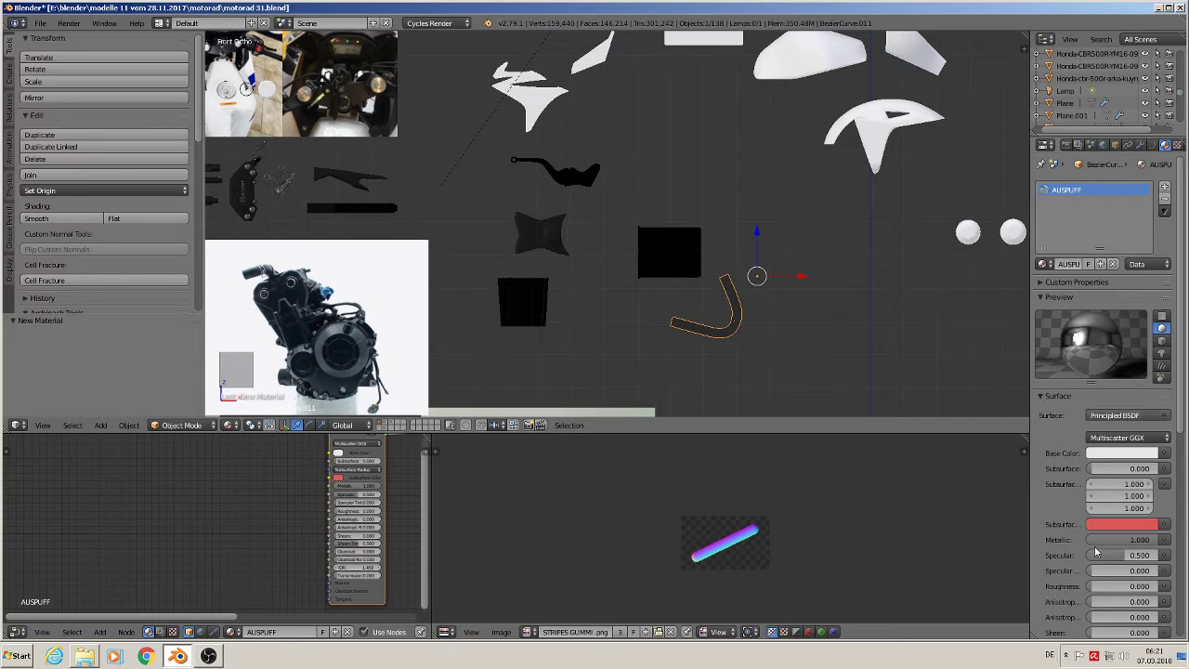
{"action": "left_click_drag", "start_coordinate": [1106, 586], "coordinate": [1126, 587]}
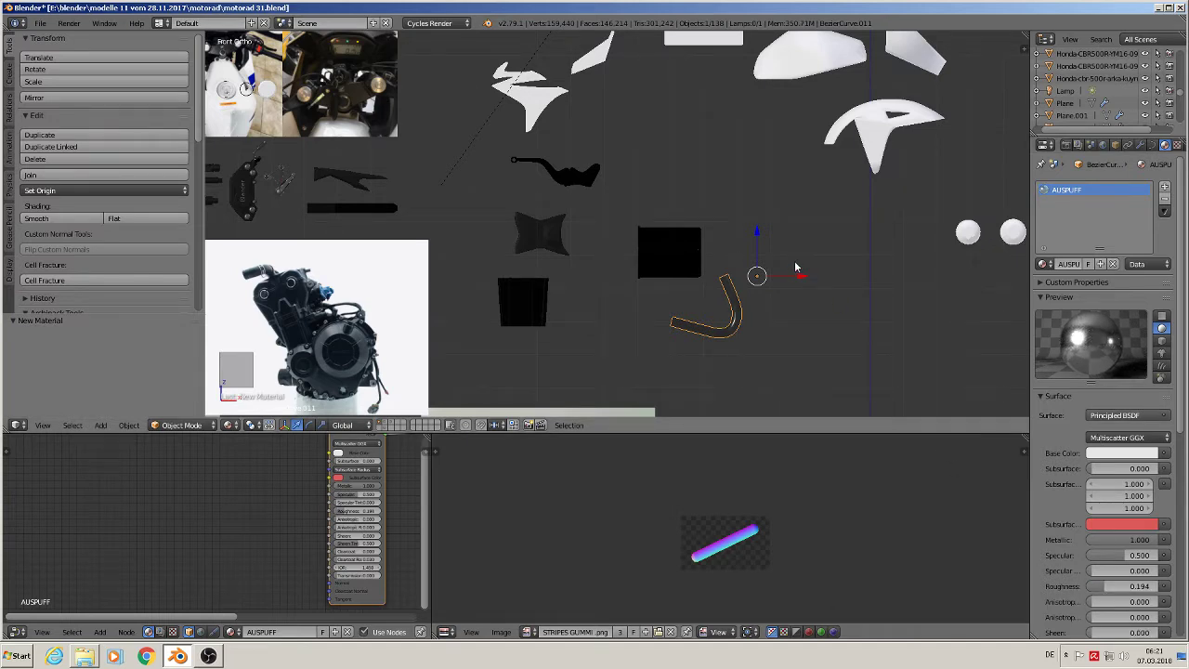
Step: Deselect all and switch to front view, panning toward the fairing pieces
{"action": "key", "text": "a"}
{"action": "key", "text": "KP_1"}
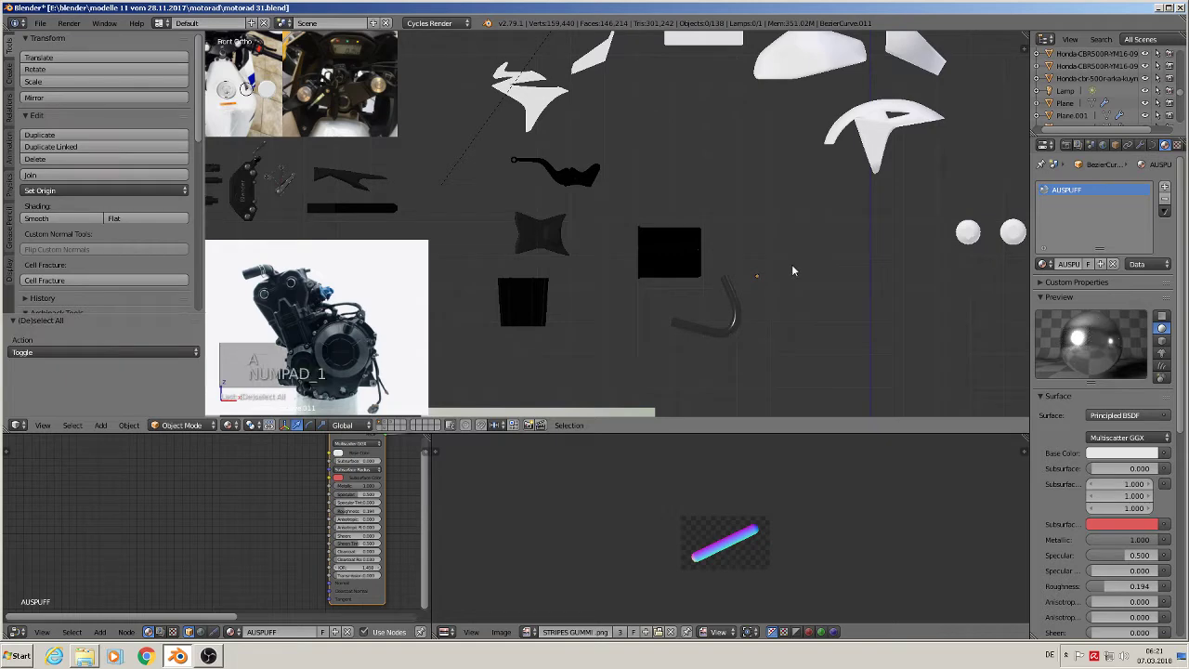
{"action": "middle_click_drag", "start_coordinate": [772, 196], "coordinate": [701, 275], "text": "shift"}
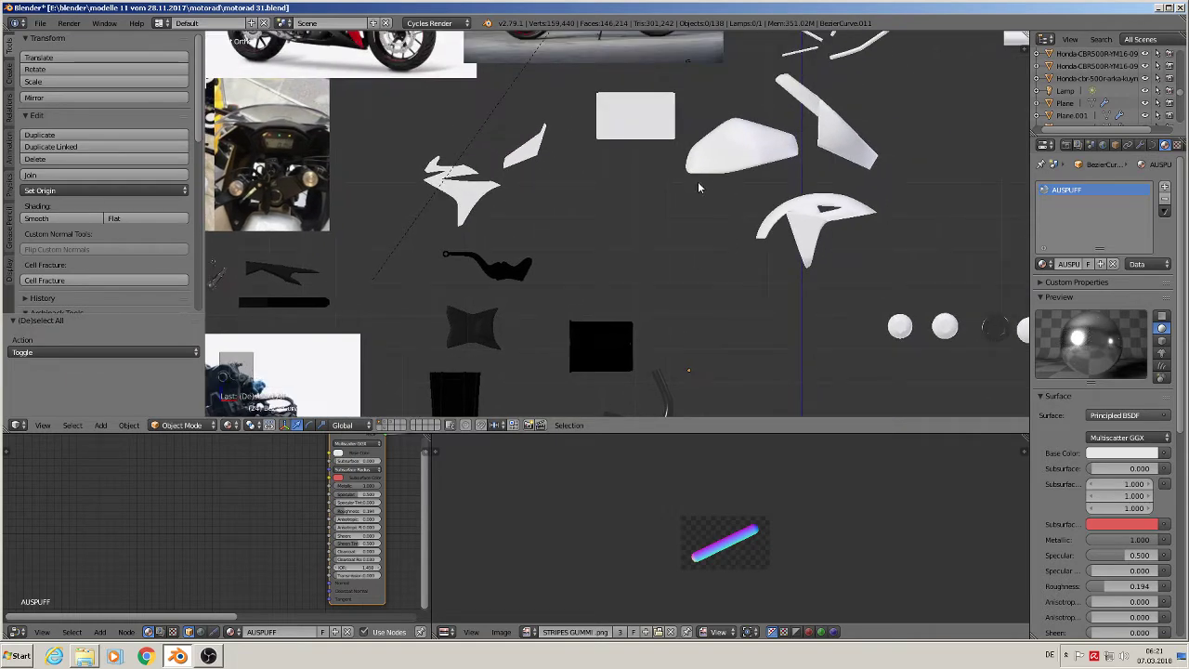
Step: Duplicate the angled white fairing piece and slide the copy 3.985 along X
{"action": "middle_click_drag", "start_coordinate": [697, 184], "coordinate": [731, 223], "text": "shift"}
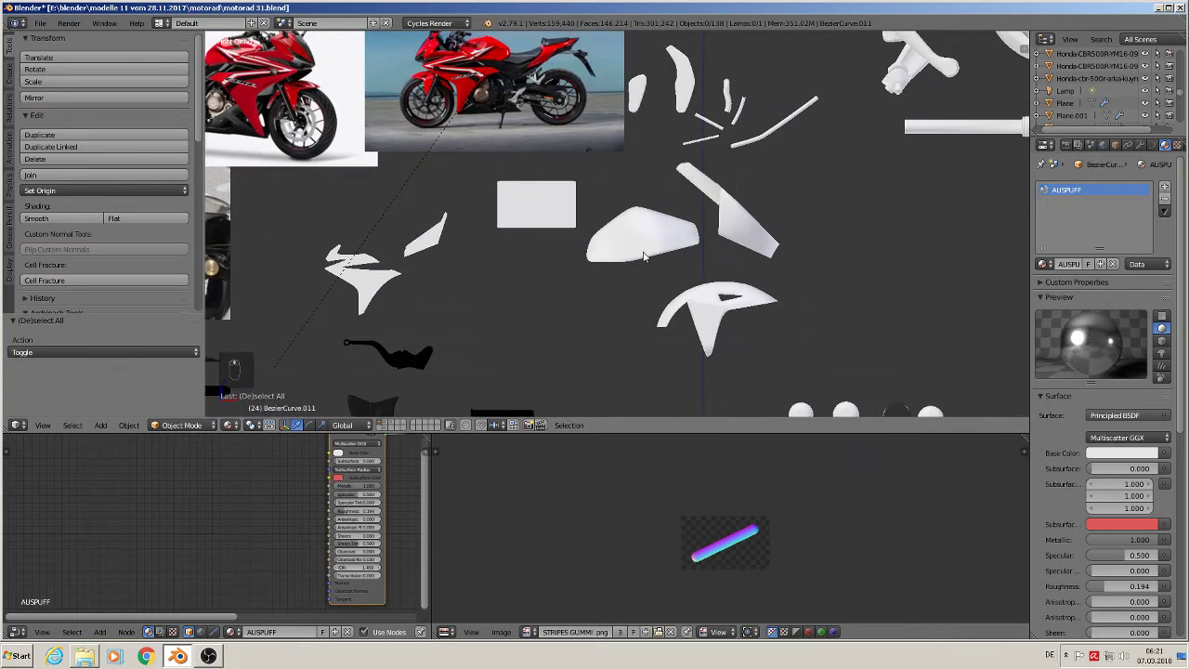
{"action": "right_click", "coordinate": [732, 219]}
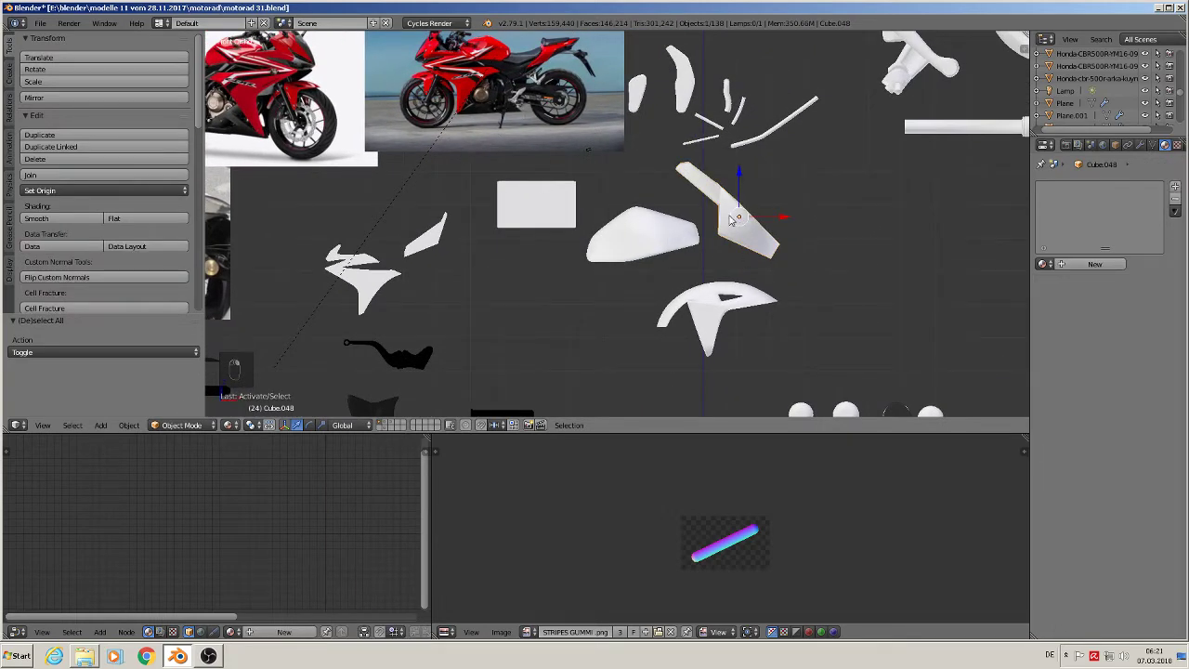
{"action": "scroll", "coordinate": [383, 206], "scroll_direction": "up", "scroll_amount": 10}
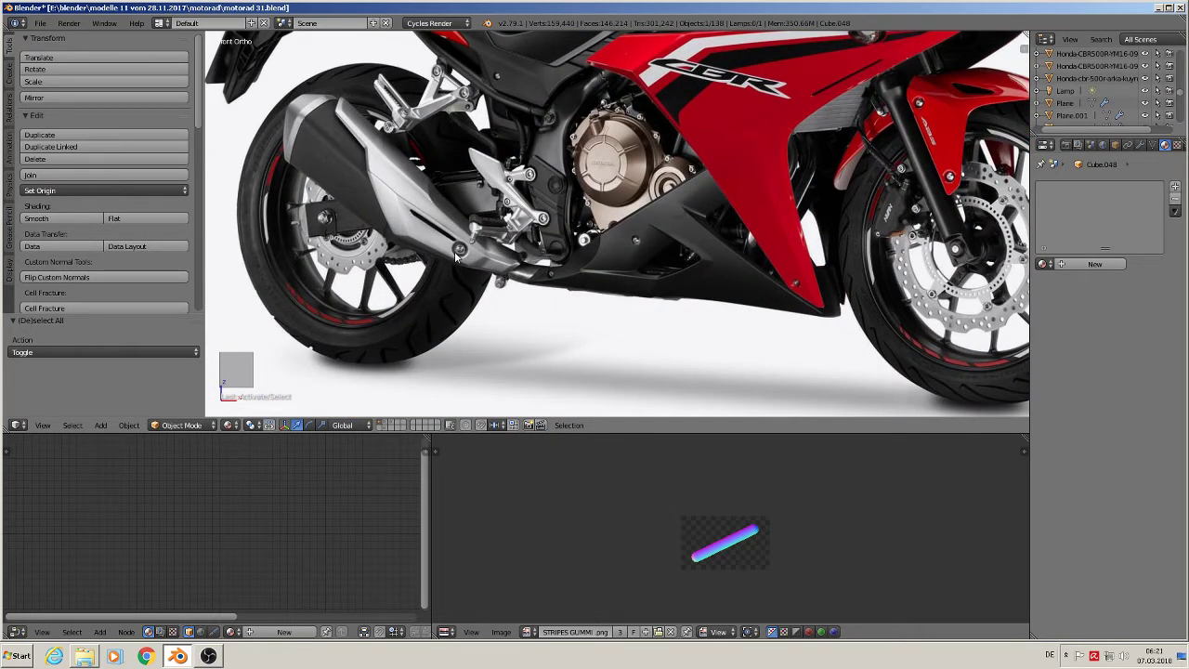
{"action": "scroll", "coordinate": [560, 292], "scroll_direction": "down", "scroll_amount": 4}
{"action": "middle_click_drag", "start_coordinate": [812, 327], "coordinate": [757, 85], "text": "shift"}
{"action": "scroll", "coordinate": [874, 191], "scroll_direction": "up", "scroll_amount": 1}
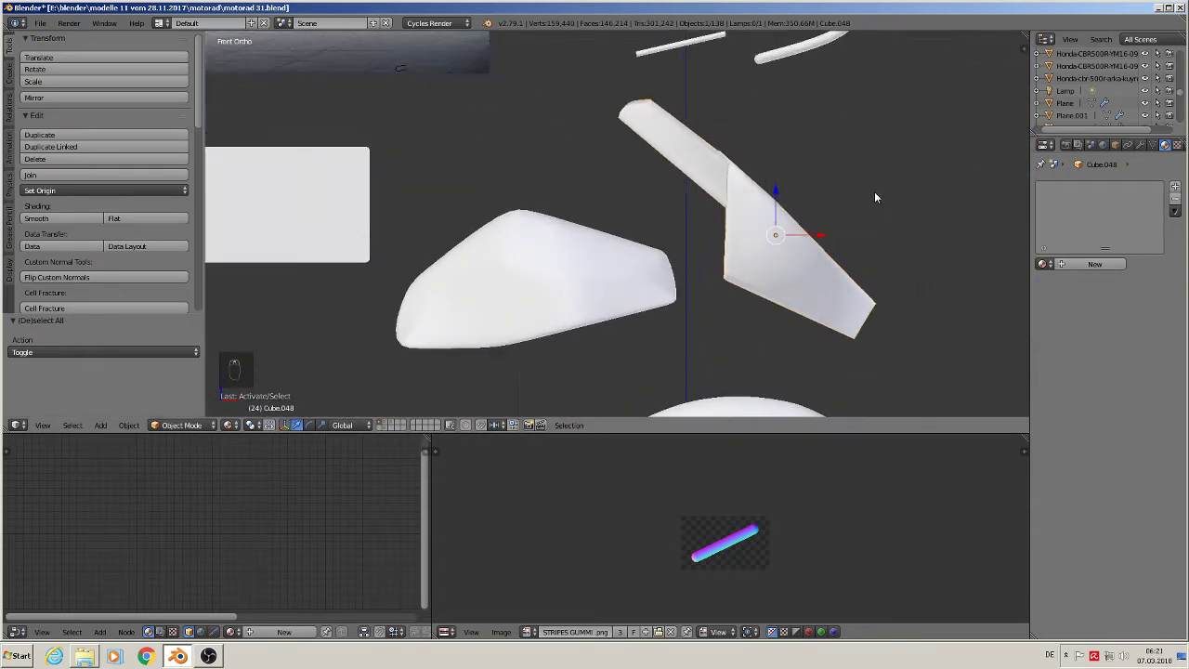
{"action": "scroll", "coordinate": [872, 193], "scroll_direction": "down", "scroll_amount": 3}
{"action": "scroll", "coordinate": [816, 225], "scroll_direction": "up", "scroll_amount": 1}
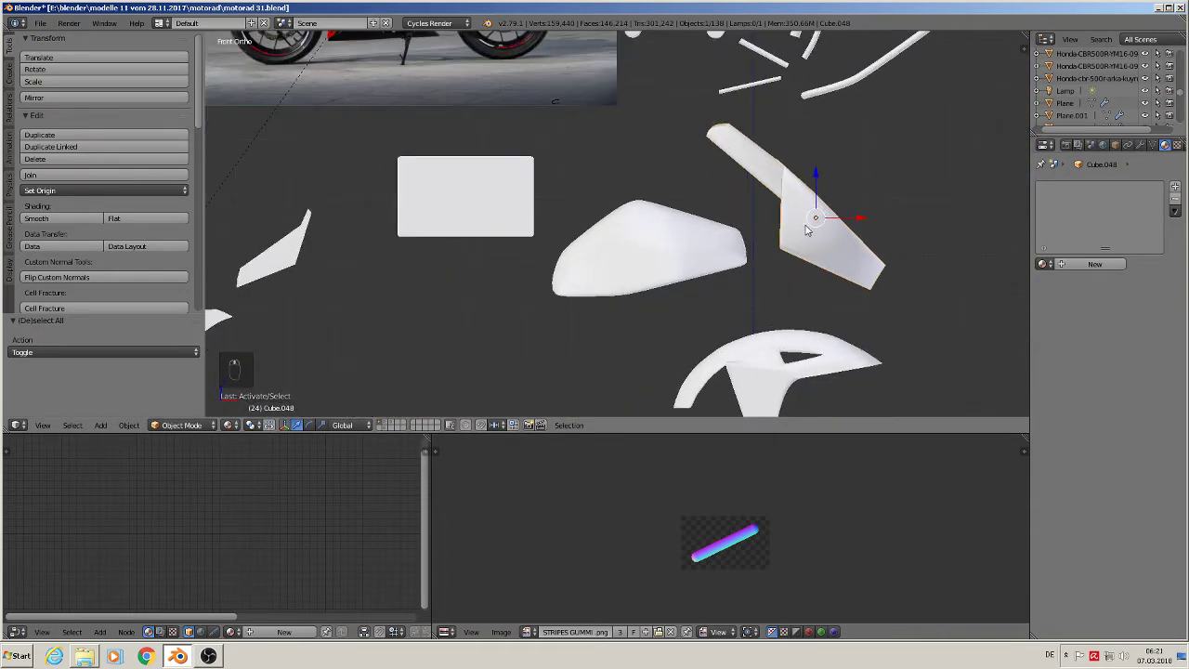
{"action": "middle_click_drag", "start_coordinate": [836, 243], "coordinate": [746, 216], "text": "shift"}
{"action": "key", "text": "shift+d"}
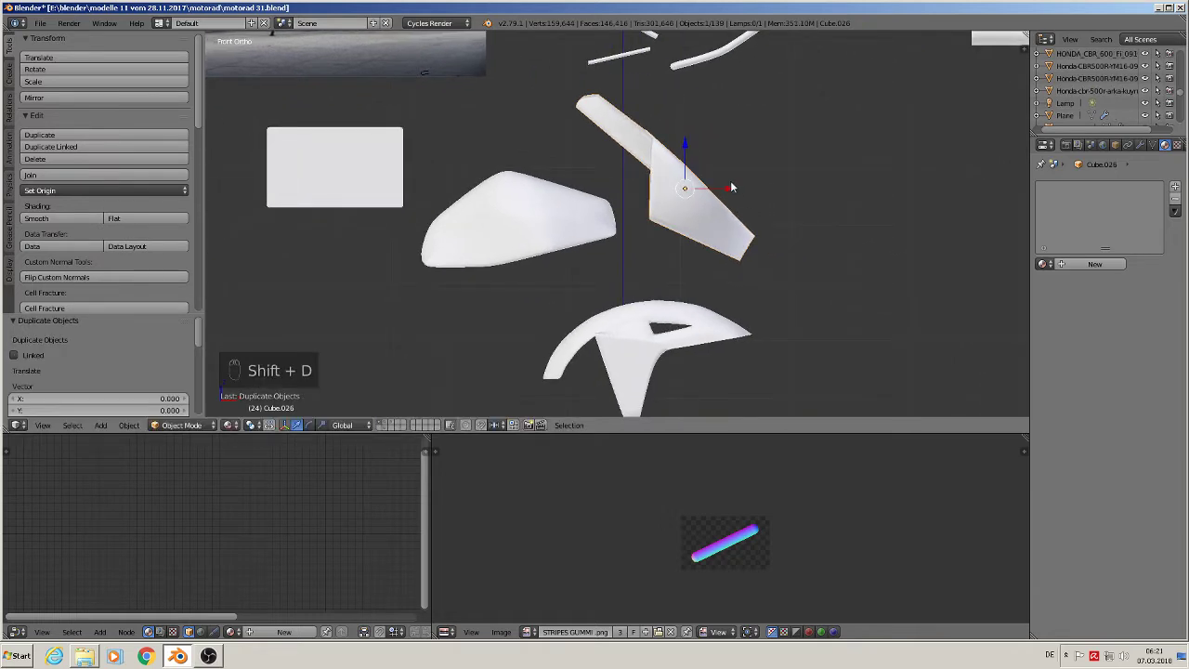
{"action": "key", "text": "x"}
{"action": "left_click_drag", "start_coordinate": [732, 186], "coordinate": [954, 179]}
{"action": "left_click", "coordinate": [954, 179]}
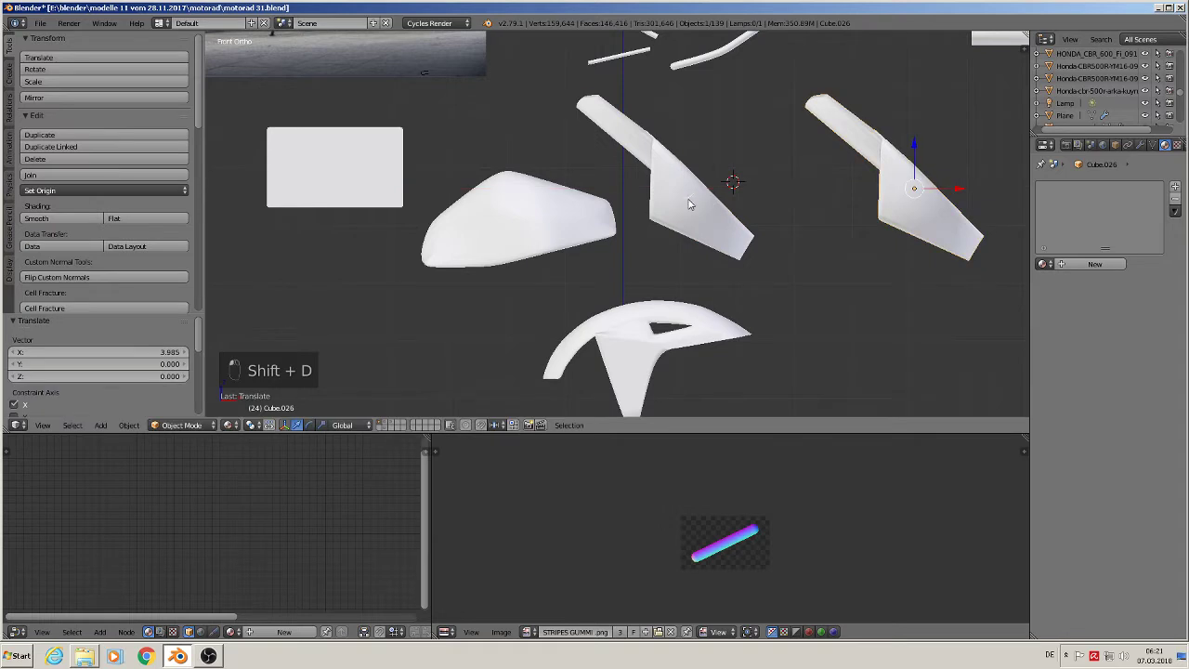
Step: Apply rotation and scale to the original piece and set its origin to geometry
{"action": "right_click", "coordinate": [691, 194]}
{"action": "left_click", "coordinate": [129, 424]}
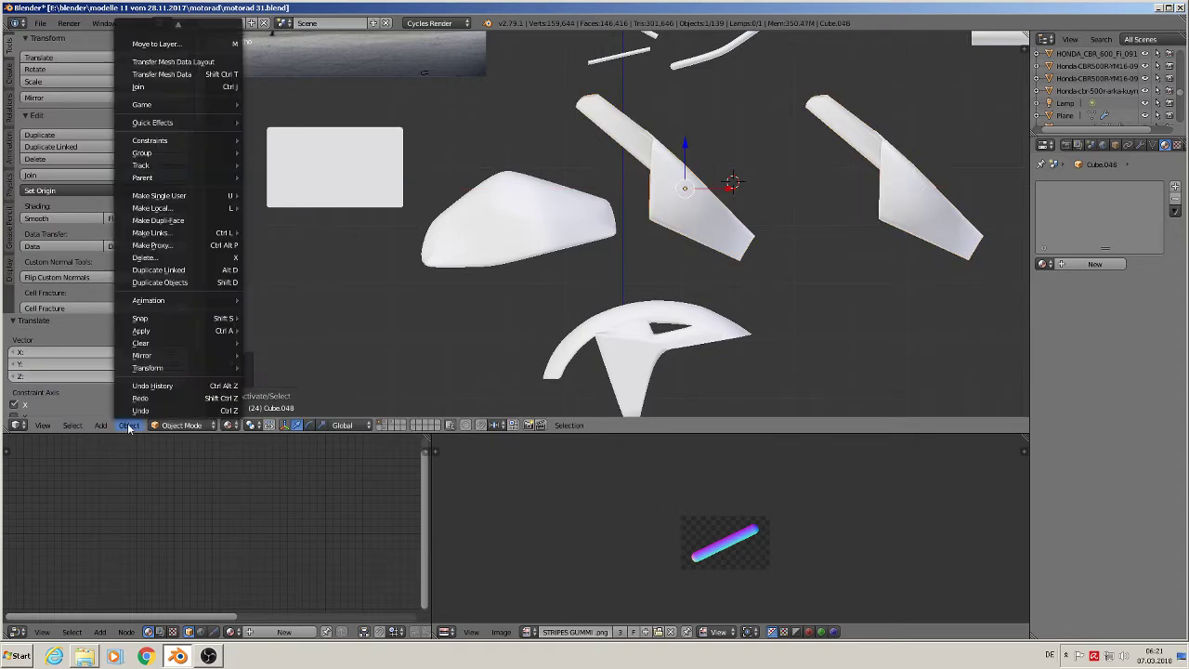
{"action": "mouse_move", "coordinate": [175, 333]}
{"action": "left_click", "coordinate": [305, 366]}
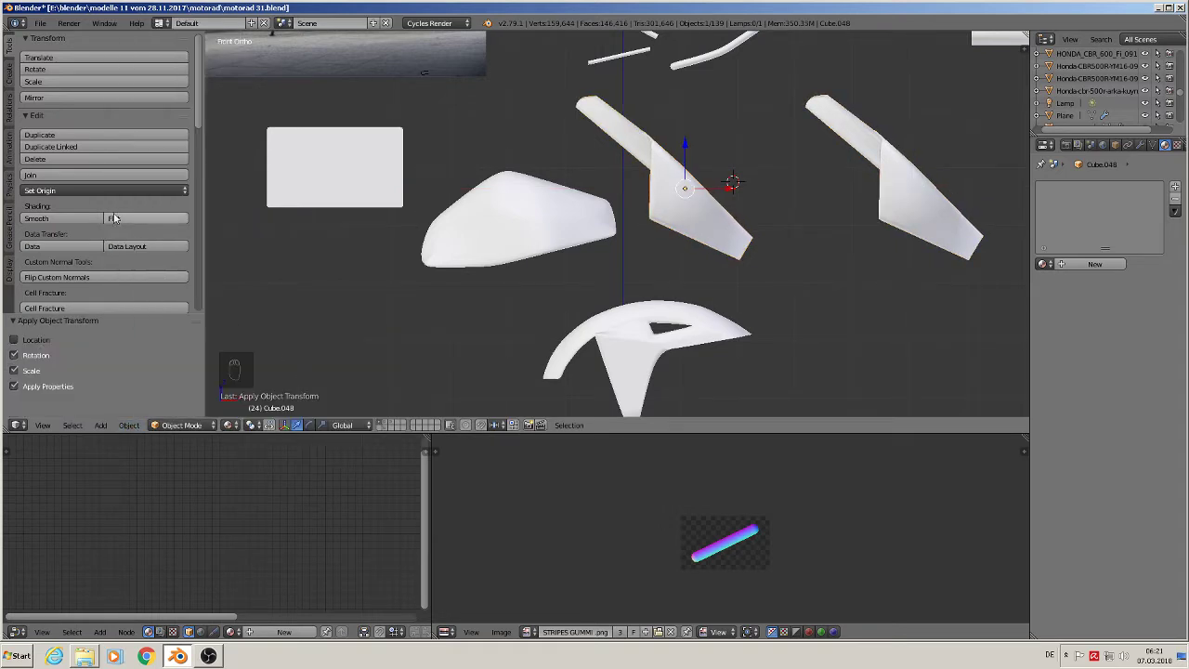
{"action": "left_click", "coordinate": [101, 190]}
{"action": "left_click", "coordinate": [119, 219]}
{"action": "scroll", "coordinate": [786, 235], "scroll_direction": "up", "scroll_amount": 5}
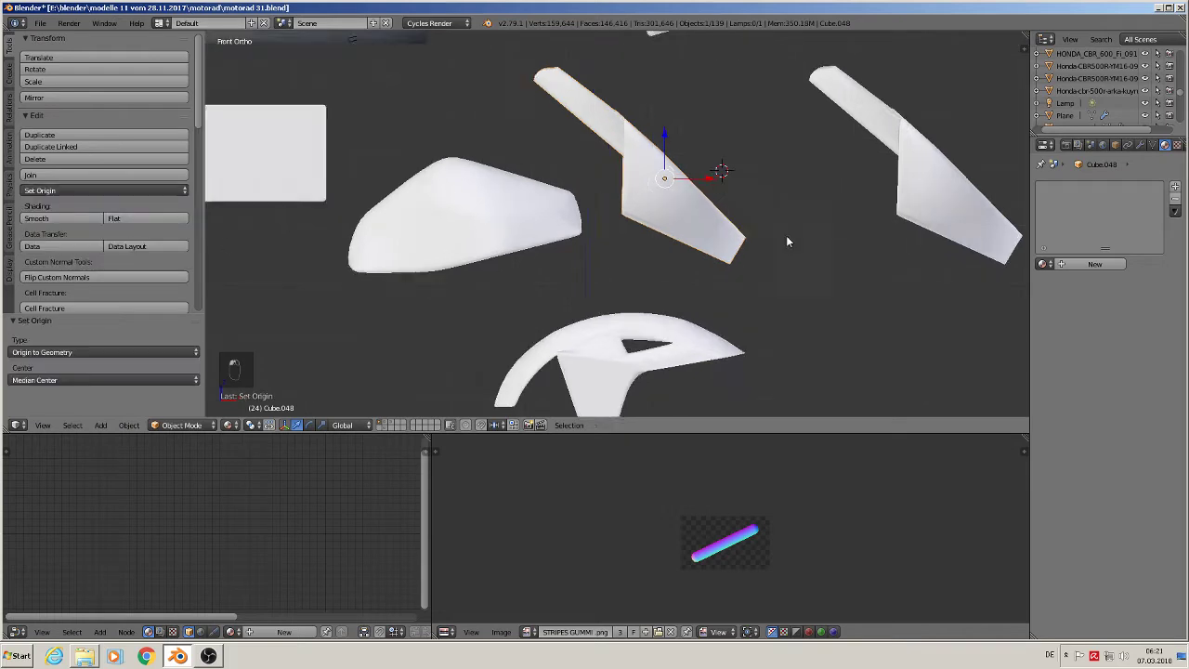
{"action": "key", "text": "a"}
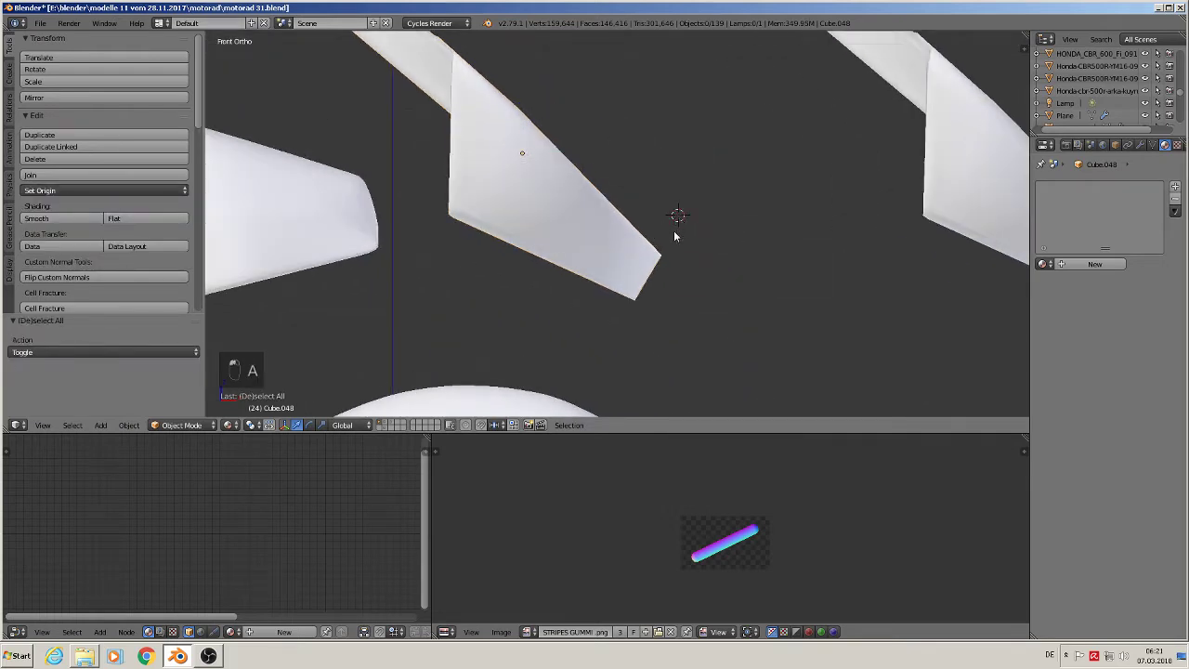
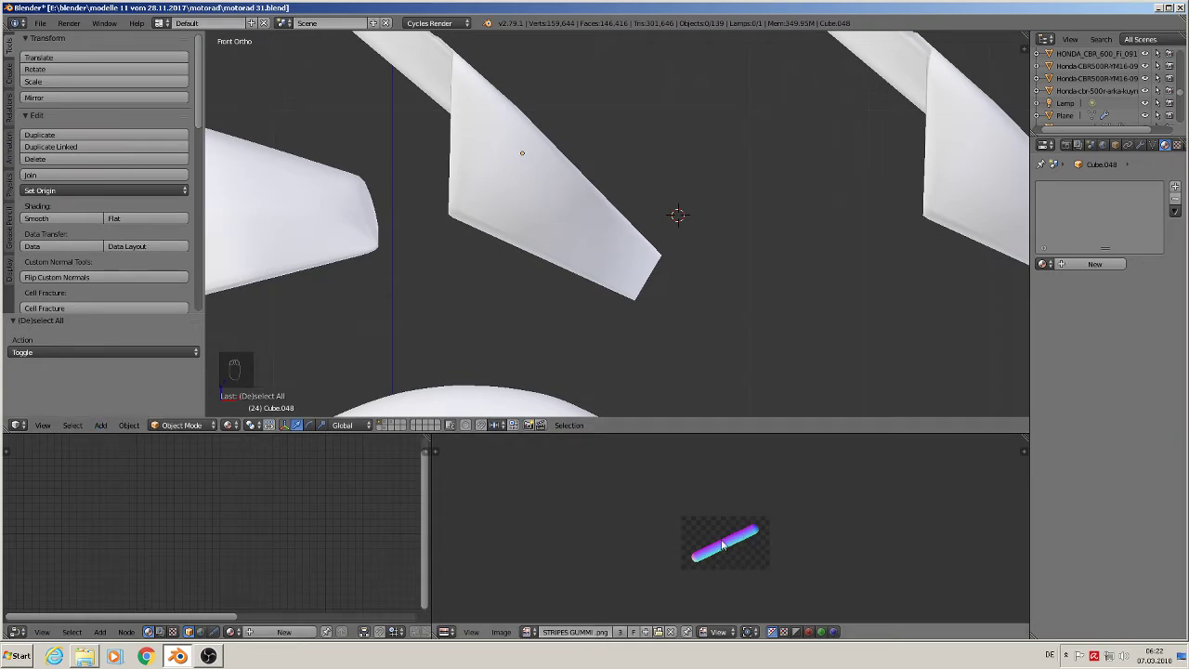
Step: Switch the visible layers and select the white capsule Sphere
{"action": "left_click", "coordinate": [388, 424]}
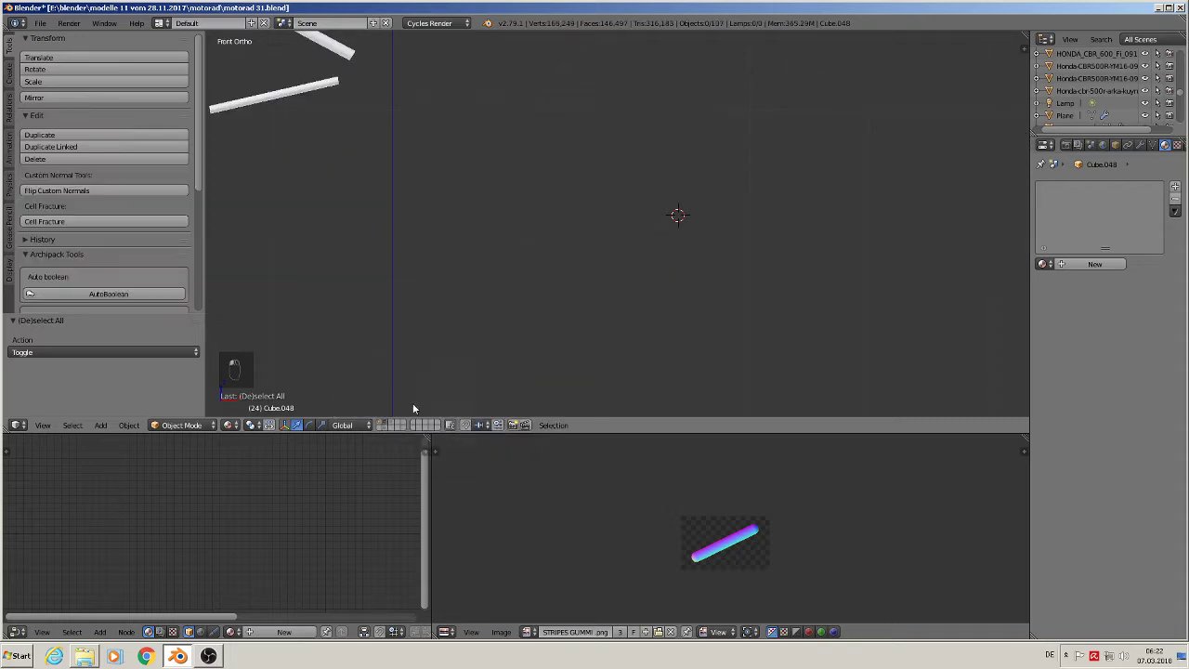
{"action": "scroll", "coordinate": [409, 390], "scroll_direction": "down", "scroll_amount": 4}
{"action": "scroll", "coordinate": [391, 327], "scroll_direction": "down", "scroll_amount": 6}
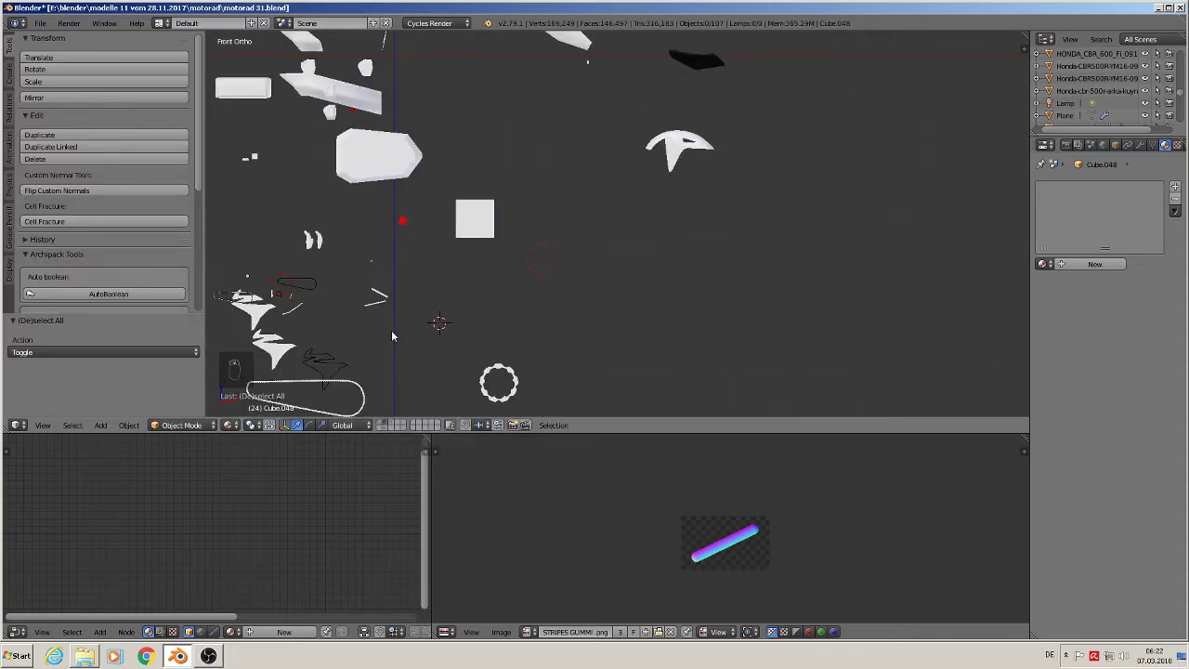
{"action": "middle_click_drag", "start_coordinate": [391, 336], "coordinate": [698, 259], "text": "shift"}
{"action": "scroll", "coordinate": [642, 315], "scroll_direction": "down", "scroll_amount": 4}
{"action": "scroll", "coordinate": [467, 270], "scroll_direction": "up", "scroll_amount": 1}
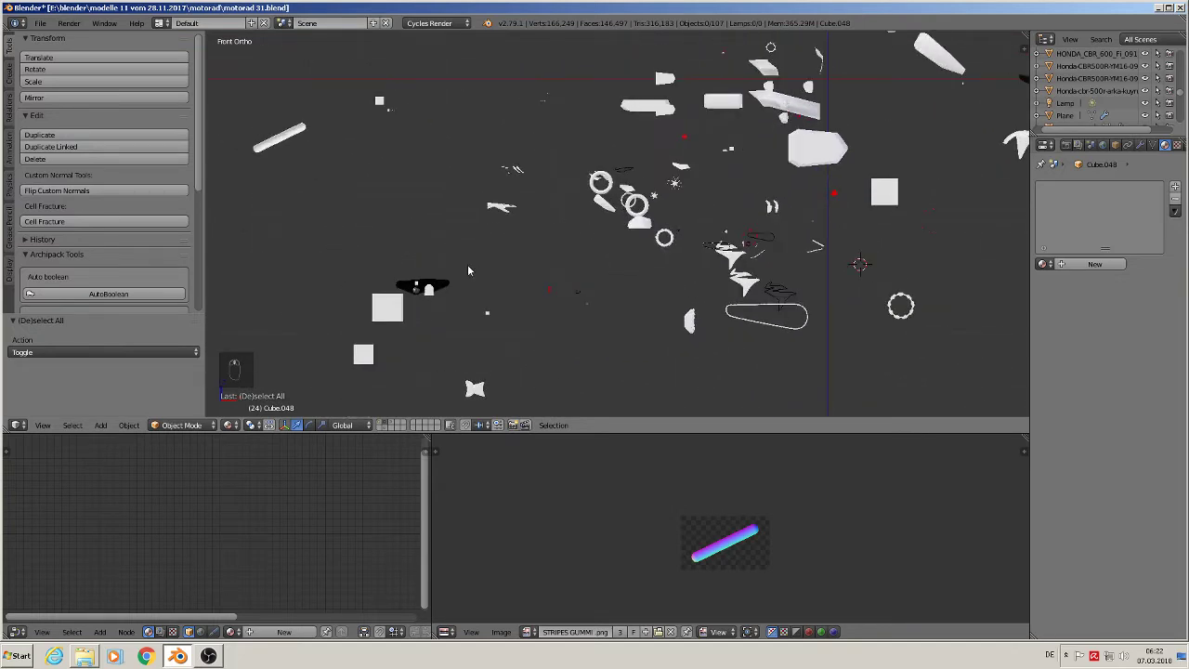
{"action": "middle_click_drag", "start_coordinate": [467, 270], "coordinate": [615, 260], "text": "shift"}
{"action": "scroll", "coordinate": [615, 260], "scroll_direction": "up", "scroll_amount": 5}
{"action": "left_click", "coordinate": [599, 271]}
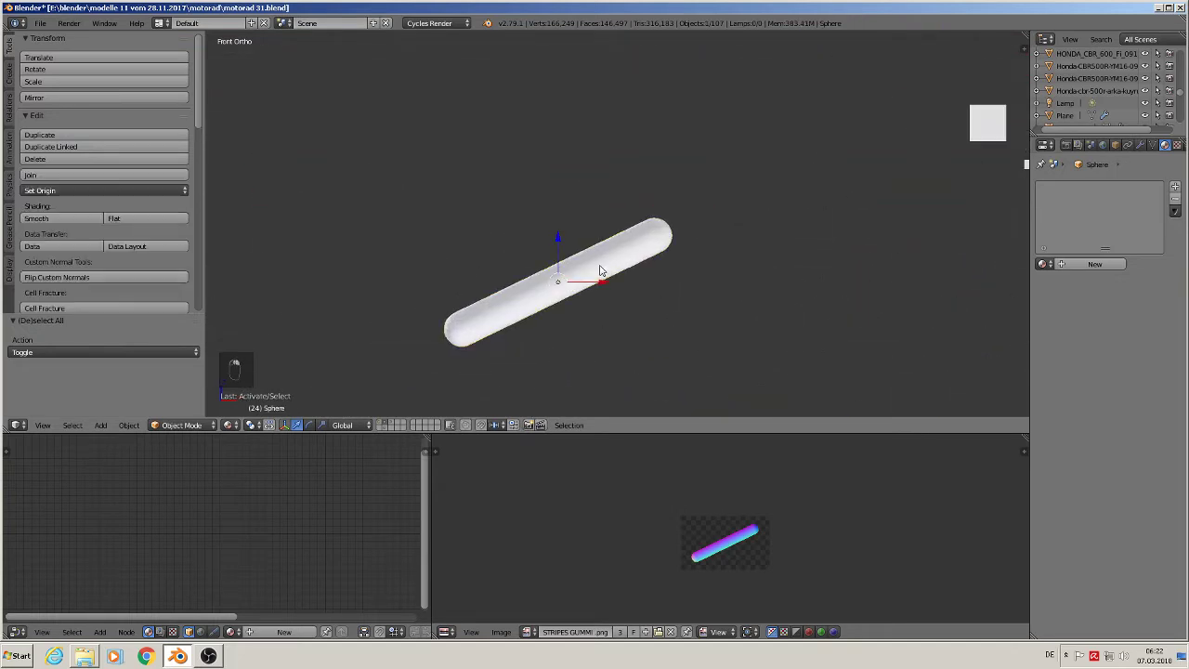
Step: Duplicate the capsule as Sphere.001, move it to another layer and display that layer
{"action": "key", "text": "shift+d"}
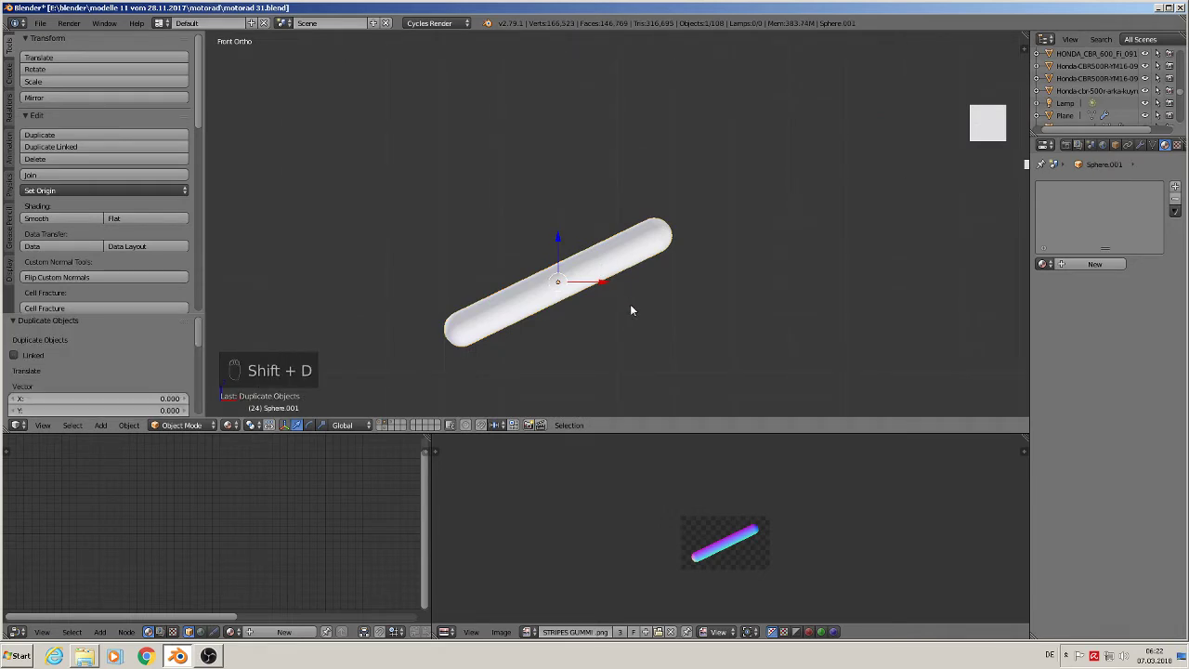
{"action": "key", "text": "m"}
{"action": "left_click", "coordinate": [731, 332]}
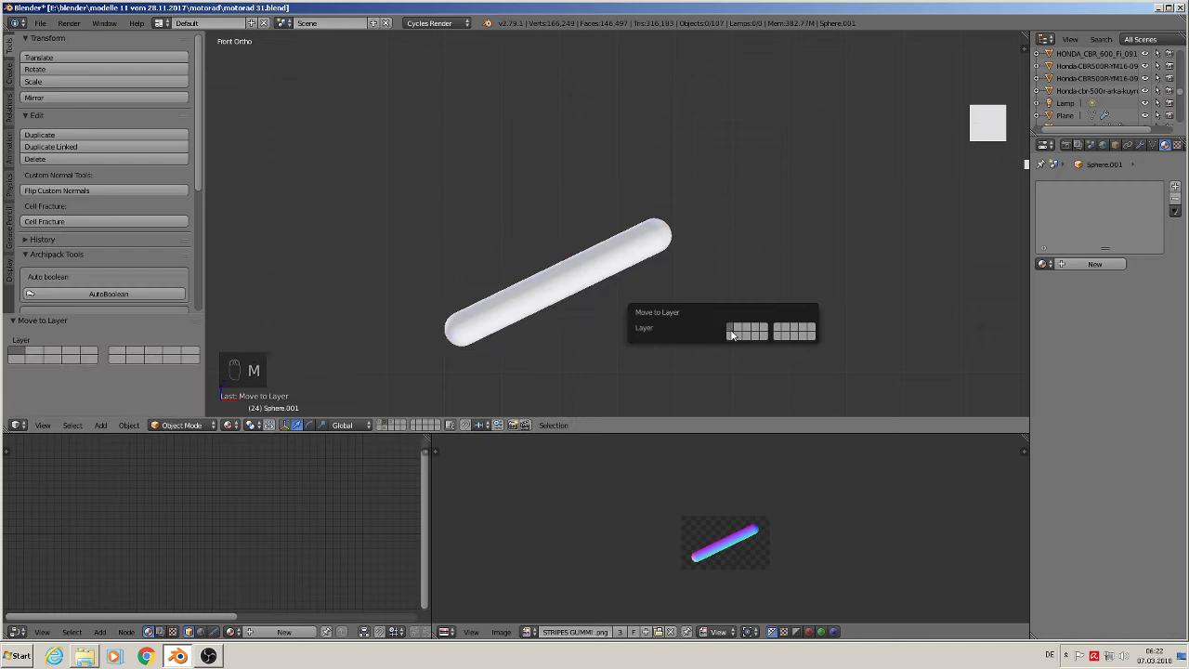
{"action": "left_click", "coordinate": [389, 424]}
{"action": "scroll", "coordinate": [521, 338], "scroll_direction": "down", "scroll_amount": 6}
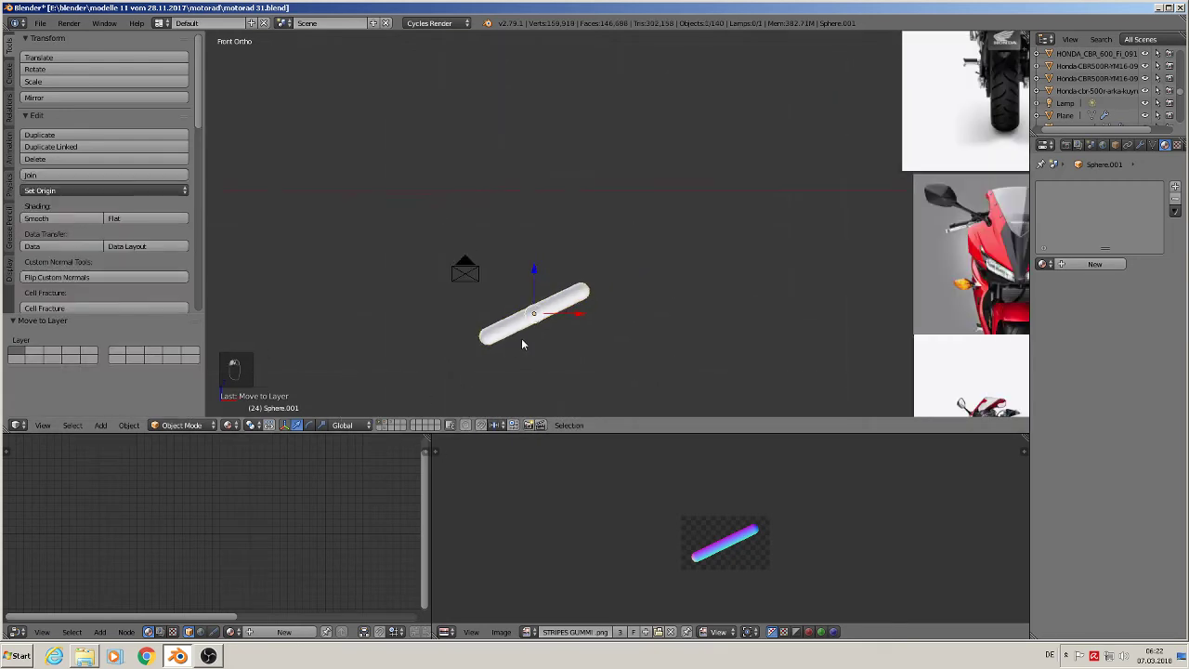
Step: Move Sphere.001 over beside the fairing pieces
{"action": "scroll", "coordinate": [585, 332], "scroll_direction": "down", "scroll_amount": 4}
{"action": "middle_click_drag", "start_coordinate": [635, 333], "coordinate": [398, 175], "text": "shift"}
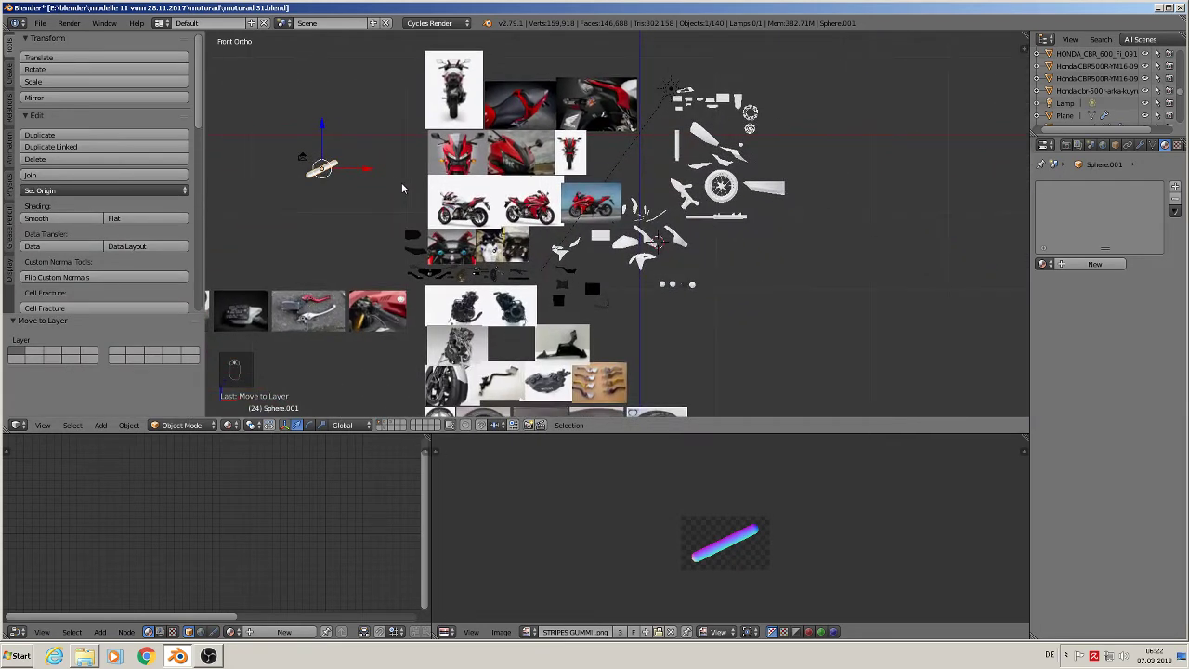
{"action": "key", "text": "g"}
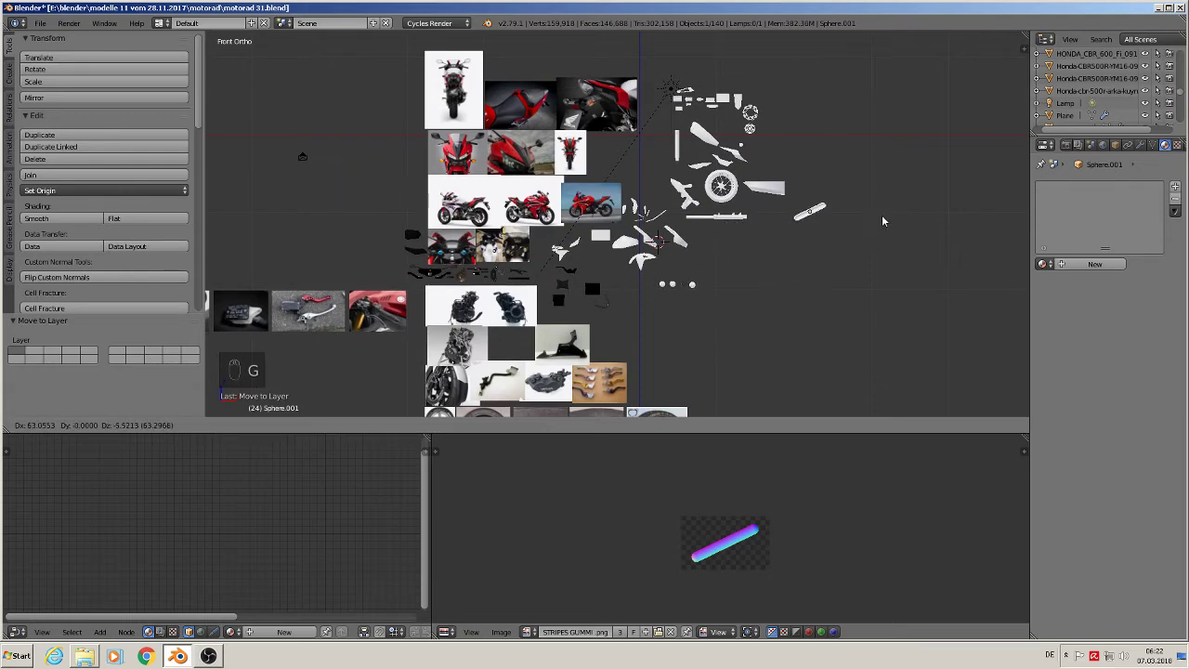
{"action": "left_click", "coordinate": [724, 133]}
{"action": "scroll", "coordinate": [747, 185], "scroll_direction": "up", "scroll_amount": 3}
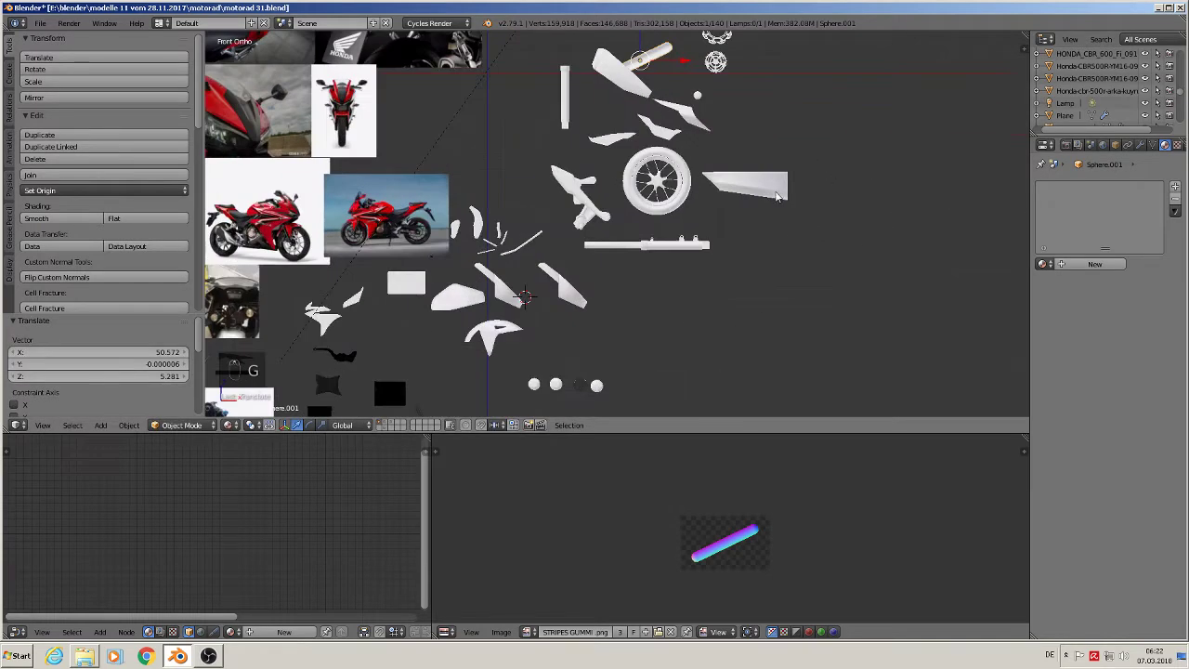
{"action": "key", "text": "g"}
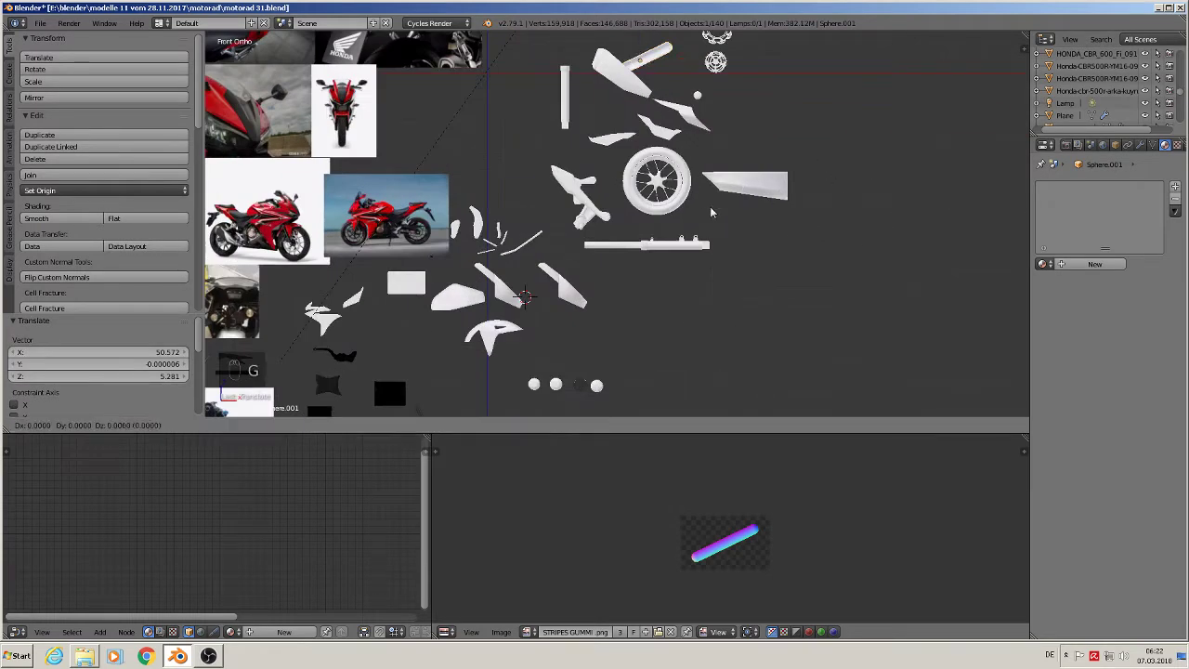
{"action": "left_click", "coordinate": [545, 284]}
{"action": "scroll", "coordinate": [545, 284], "scroll_direction": "up", "scroll_amount": 4}
{"action": "scroll", "coordinate": [557, 288], "scroll_direction": "up", "scroll_amount": 2}
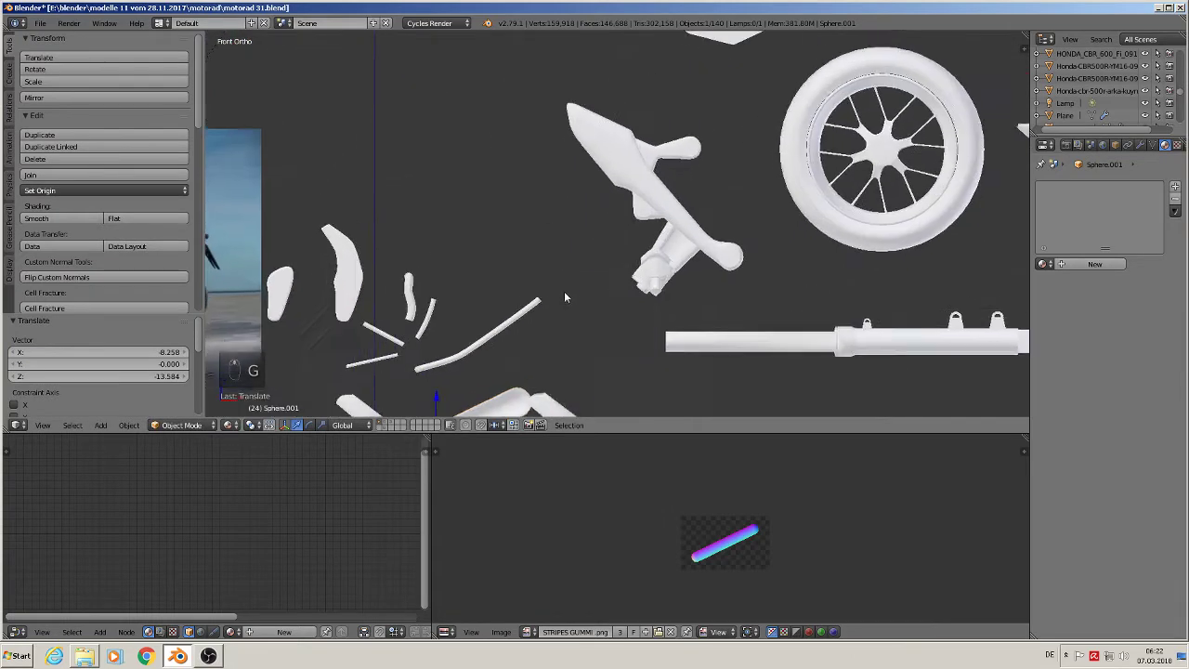
{"action": "scroll", "coordinate": [730, 288], "scroll_direction": "down", "scroll_amount": 5, "text": "shift"}
{"action": "middle_click_drag", "start_coordinate": [686, 152], "coordinate": [658, 401], "text": "shift"}
Step: Shrink the tube to a small capsule (about 0.083) and rotate it 26.1° to lie level
{"action": "key", "text": "s"}
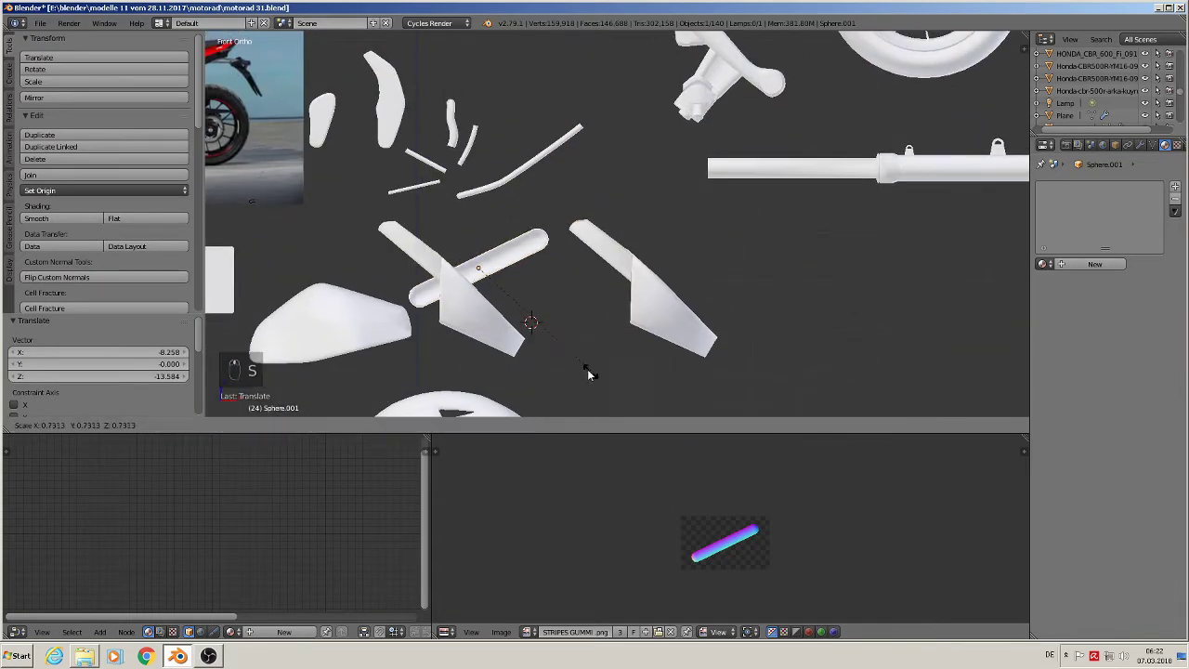
{"action": "left_click", "coordinate": [480, 298]}
{"action": "scroll", "coordinate": [493, 307], "scroll_direction": "up", "scroll_amount": 3}
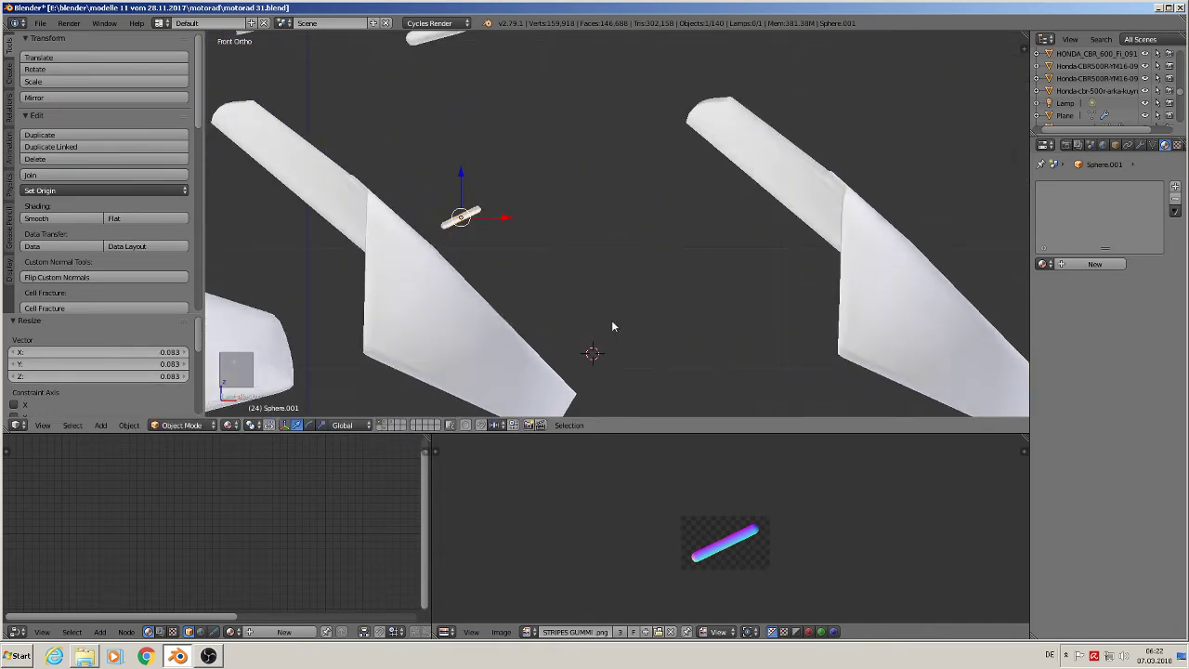
{"action": "key", "text": "s"}
{"action": "left_click", "coordinate": [601, 320]}
{"action": "key", "text": "r"}
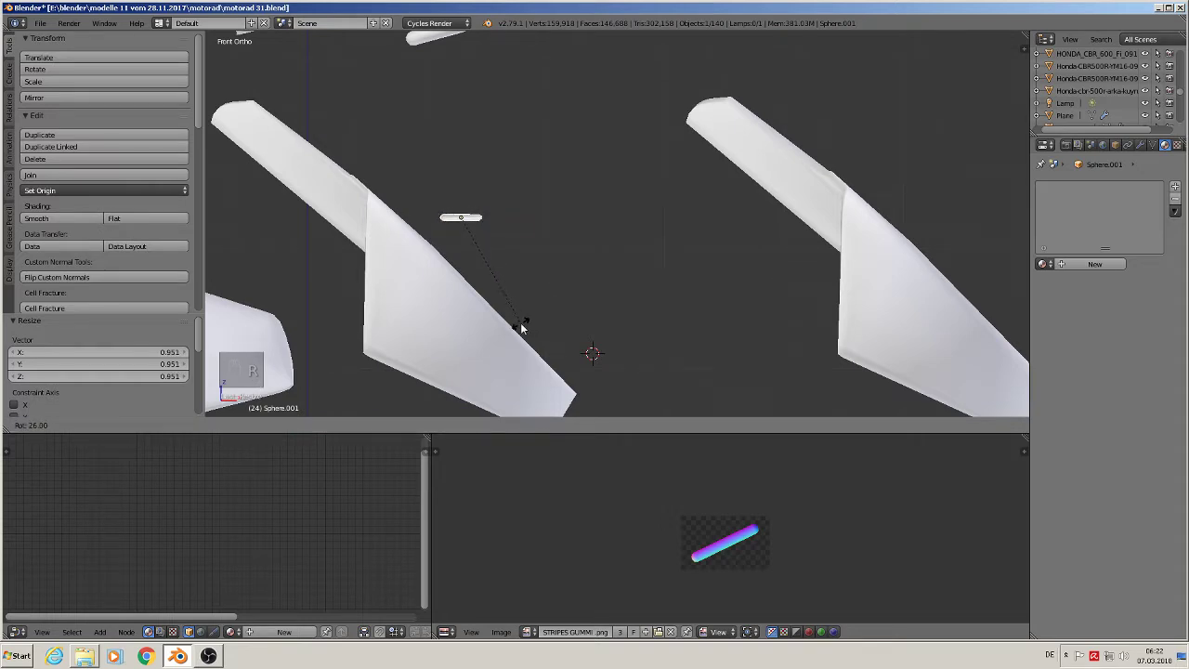
{"action": "left_click", "coordinate": [522, 326]}
{"action": "scroll", "coordinate": [499, 263], "scroll_direction": "up", "scroll_amount": 3}
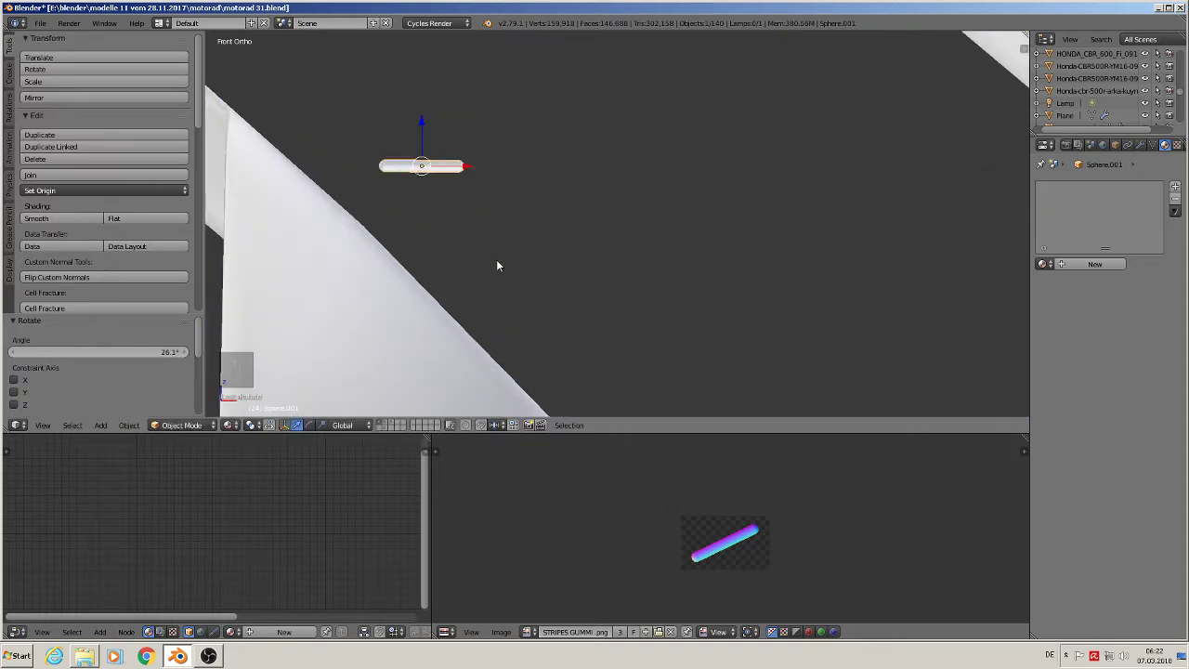
Step: Lengthen the tube by moving its right-end vertices along X in Edit Mode
{"action": "key", "text": "Tab"}
{"action": "key", "text": "a"}
{"action": "key", "text": "a"}
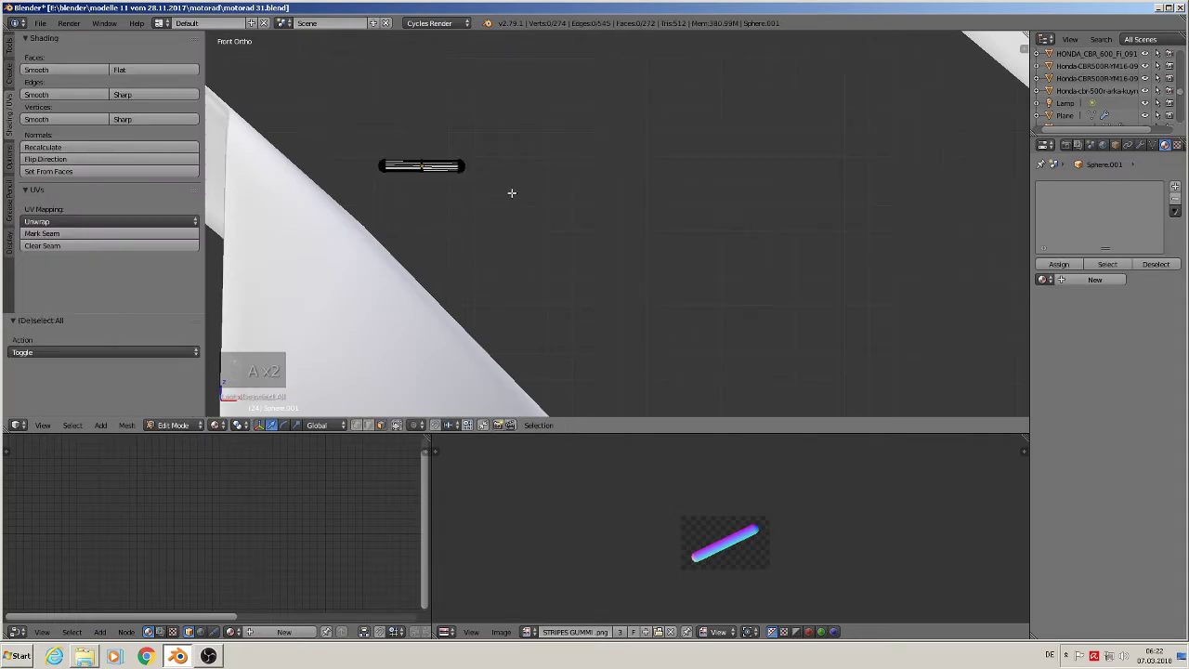
{"action": "key", "text": "b"}
{"action": "left_click_drag", "start_coordinate": [511, 192], "coordinate": [425, 134]}
{"action": "left_click_drag", "start_coordinate": [505, 170], "coordinate": [777, 215]}
{"action": "scroll", "coordinate": [772, 257], "scroll_direction": "down", "scroll_amount": 2}
{"action": "scroll", "coordinate": [770, 282], "scroll_direction": "down", "scroll_amount": 1}
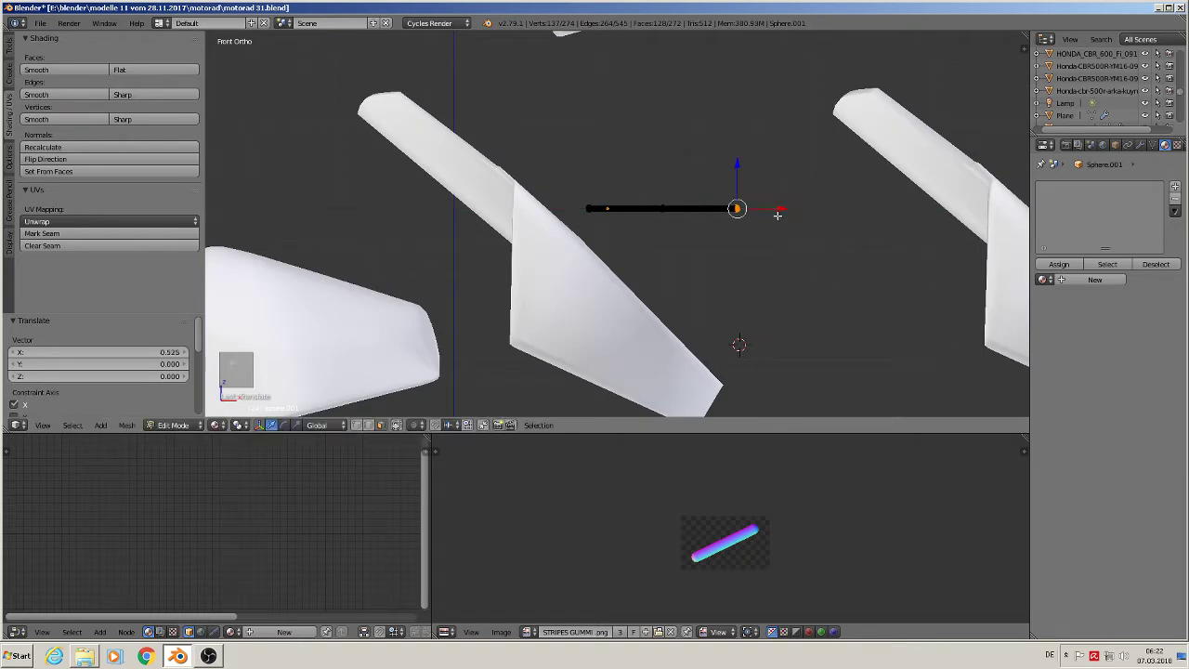
{"action": "key", "text": "Tab"}
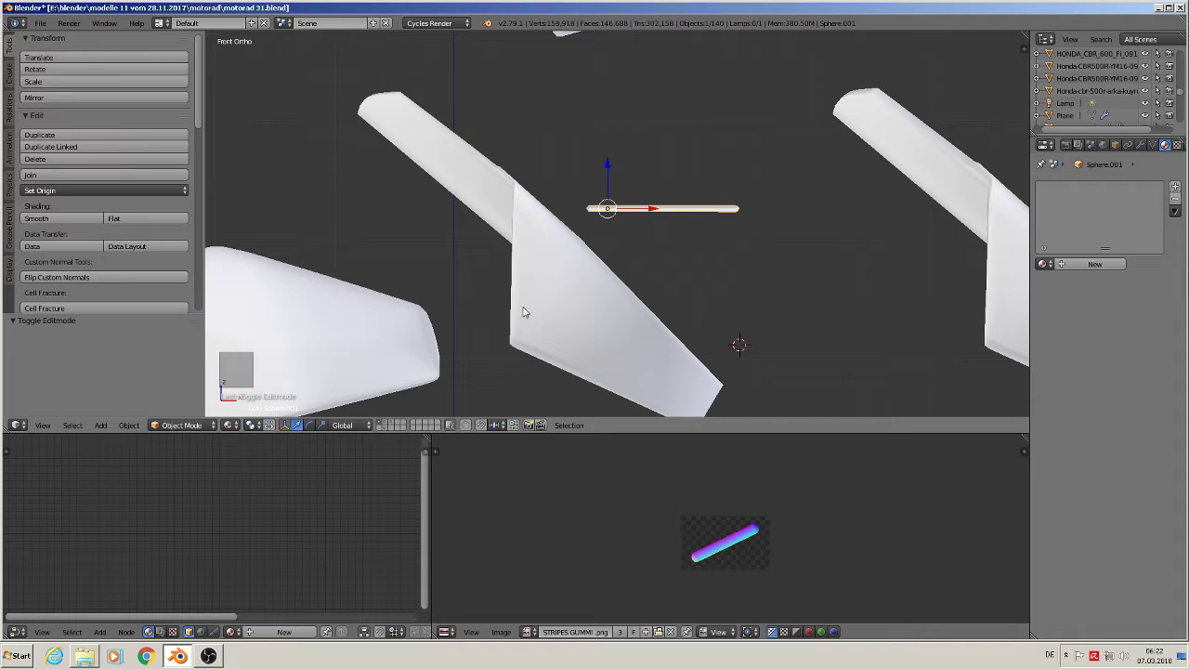
Step: Apply the tube's Rotation & Scale and set its Origin to Geometry
{"action": "left_click", "coordinate": [126, 426]}
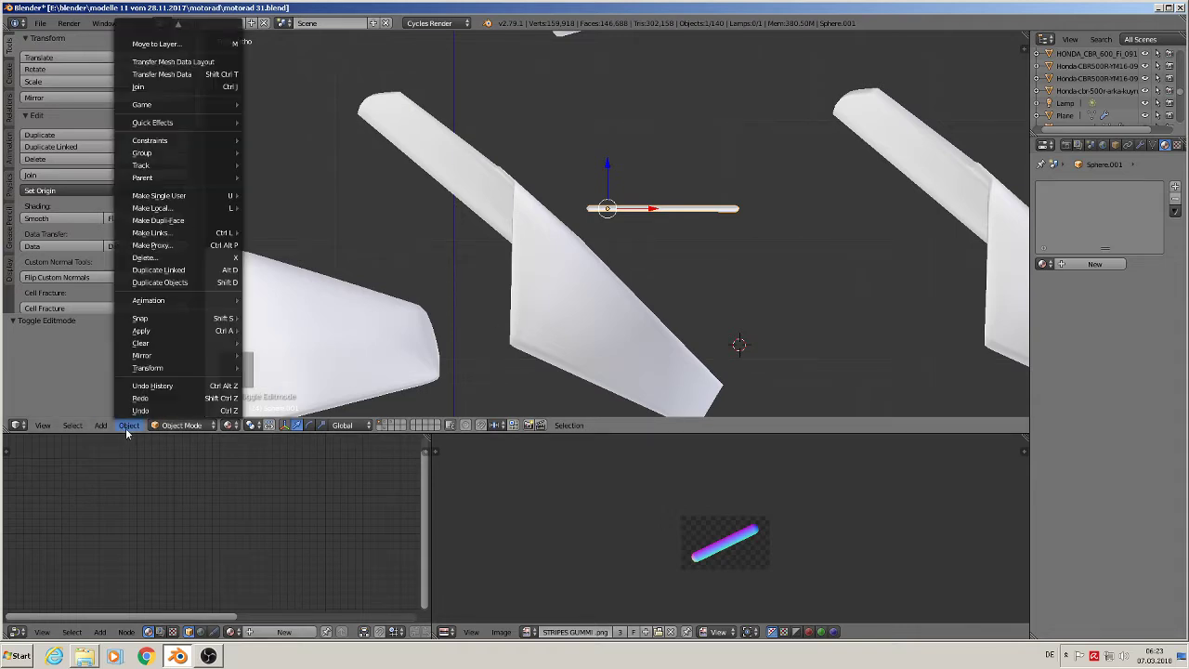
{"action": "mouse_move", "coordinate": [182, 331]}
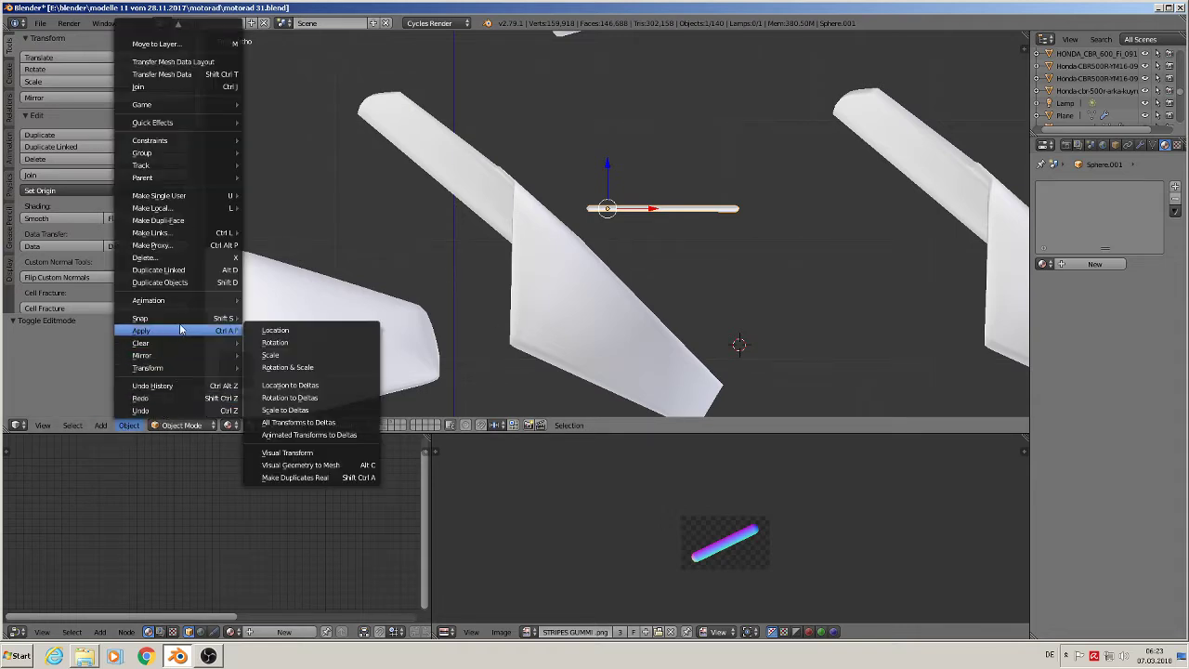
{"action": "left_click", "coordinate": [306, 367]}
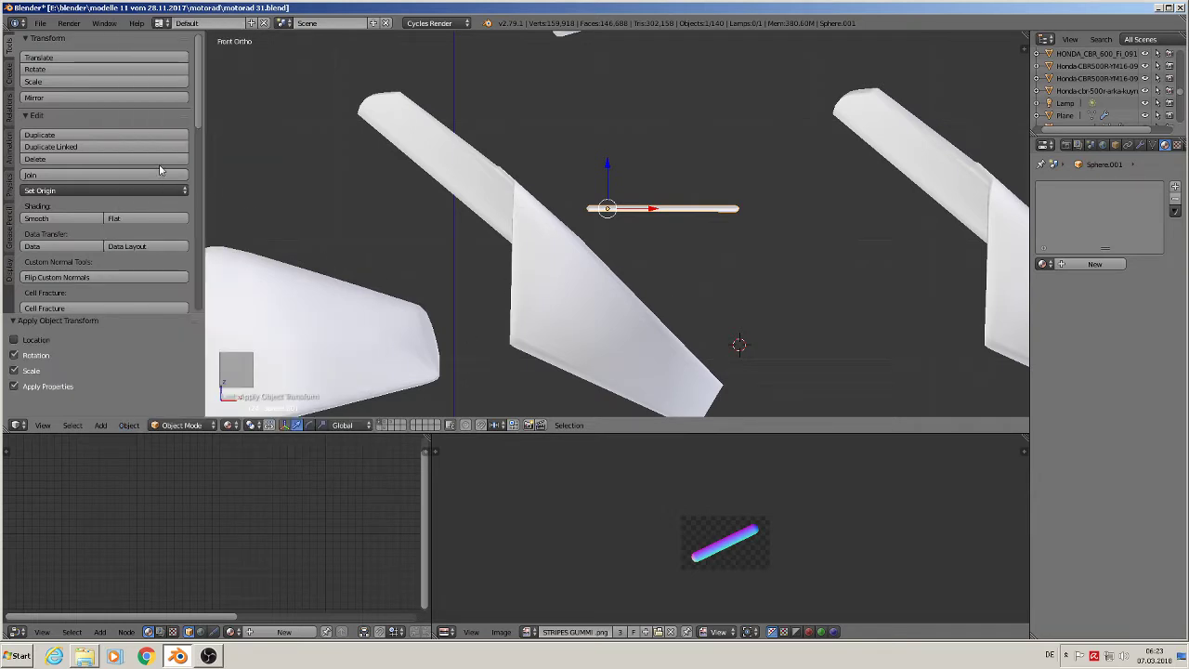
{"action": "left_click", "coordinate": [107, 191]}
{"action": "left_click", "coordinate": [113, 216]}
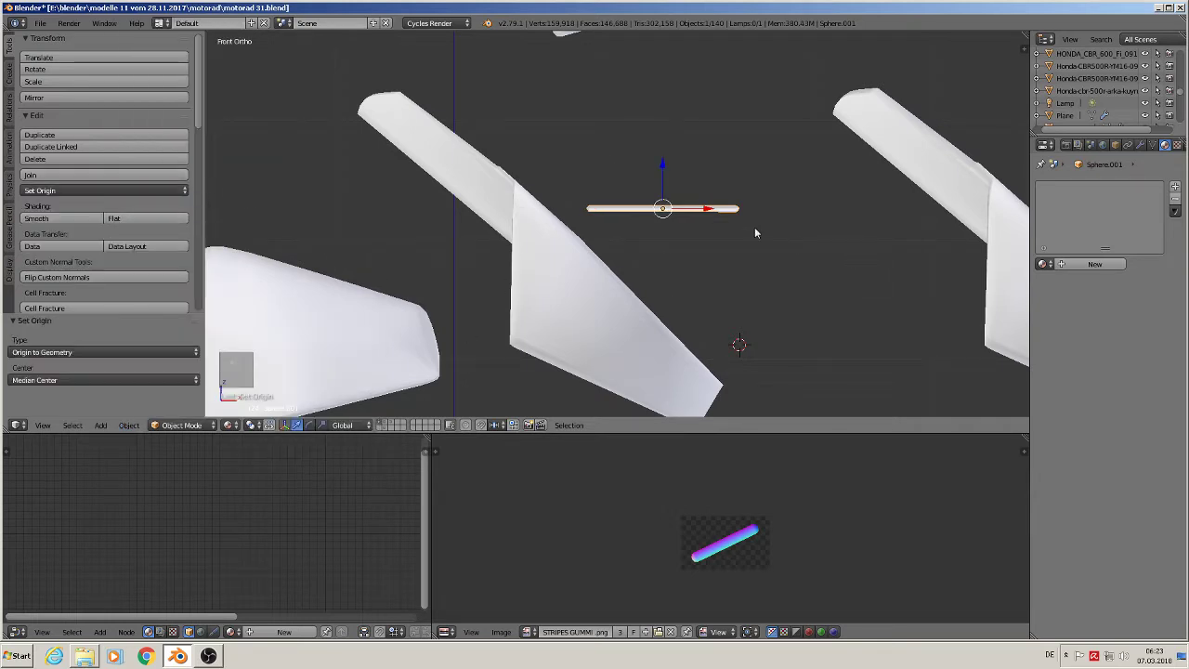
Step: Move the tube -0.592 X, -0.805 Z so it sits across the fairing piece
{"action": "key", "text": "g"}
{"action": "left_click", "coordinate": [651, 314]}
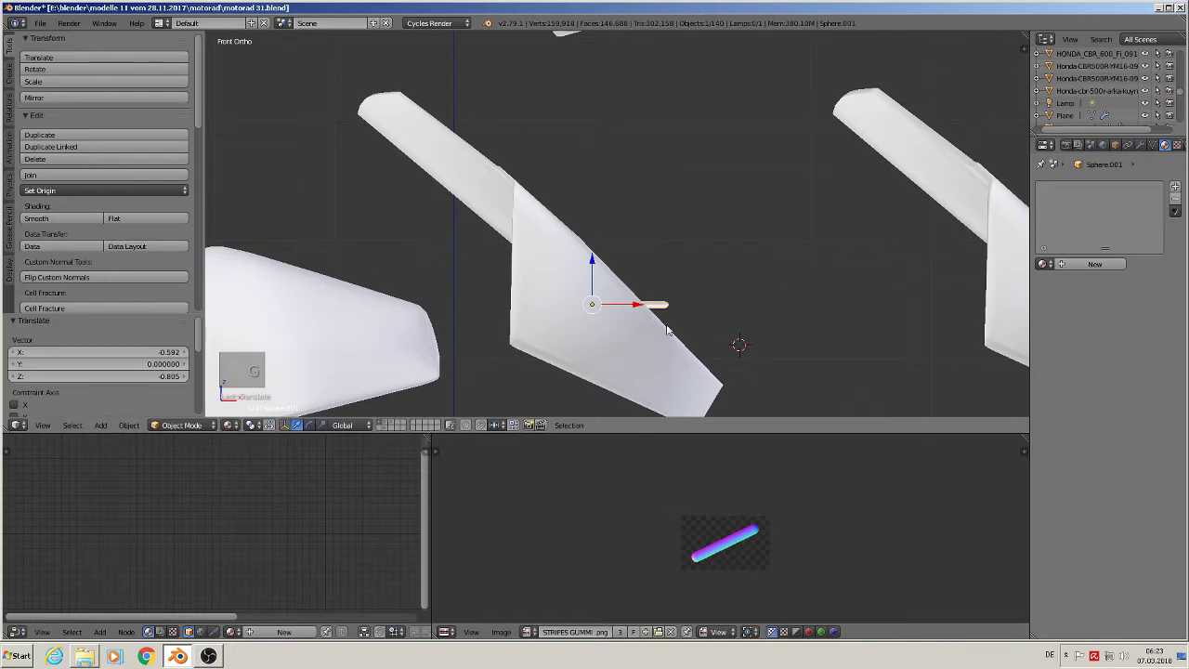
{"action": "scroll", "coordinate": [657, 346], "scroll_direction": "down", "scroll_amount": 2}
{"action": "middle_click_drag", "start_coordinate": [657, 346], "coordinate": [623, 297]}
{"action": "scroll", "coordinate": [623, 297], "scroll_direction": "down", "scroll_amount": 2}
{"action": "scroll", "coordinate": [622, 234], "scroll_direction": "up", "scroll_amount": 4}
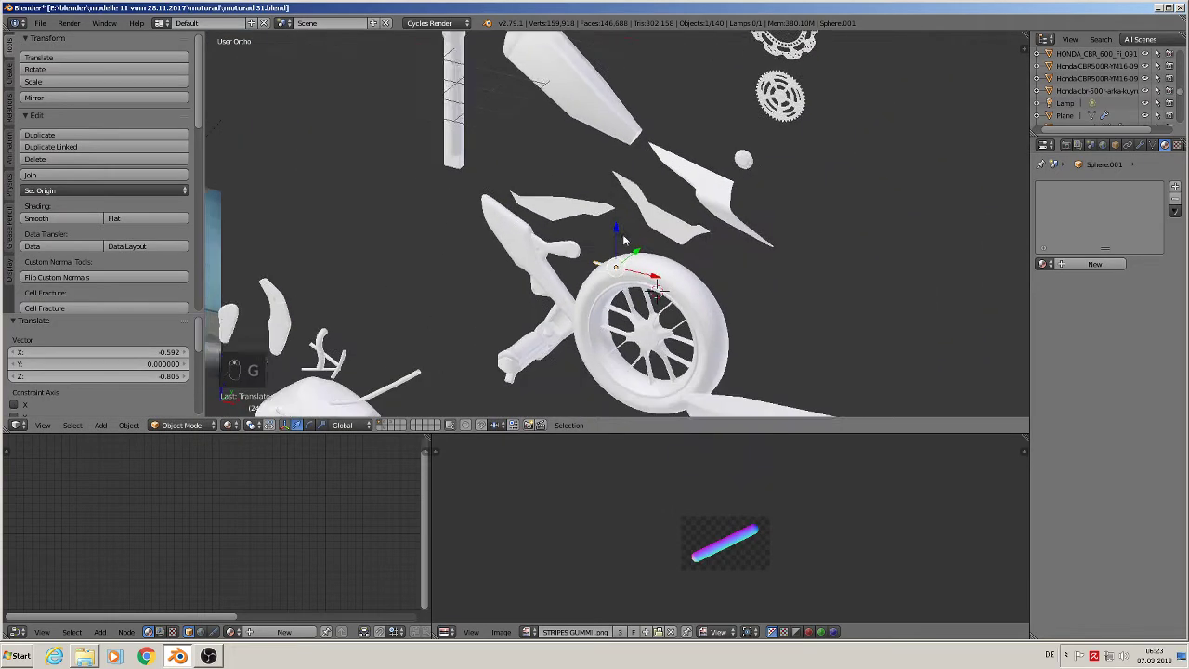
Step: Move the tube -15.434 along Y and switch to front orthographic view
{"action": "key", "text": "g"}
{"action": "key", "text": "y"}
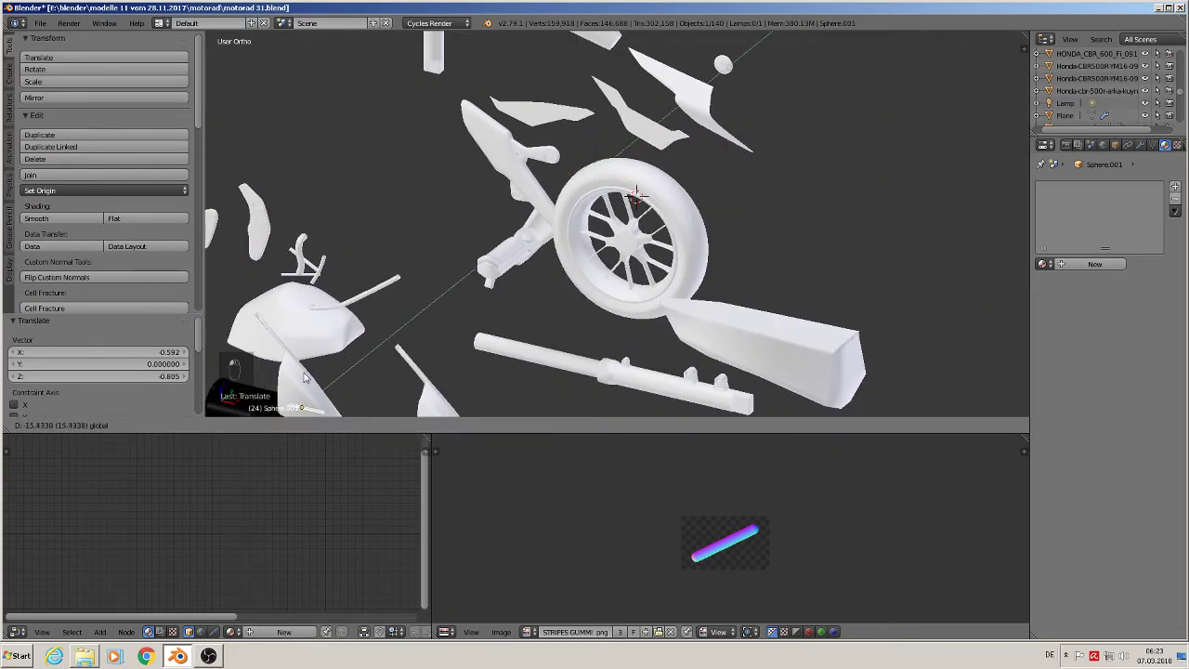
{"action": "left_click", "coordinate": [326, 372]}
{"action": "middle_click_drag", "start_coordinate": [326, 371], "coordinate": [539, 266], "text": "shift"}
{"action": "scroll", "coordinate": [538, 228], "scroll_direction": "up", "scroll_amount": 5}
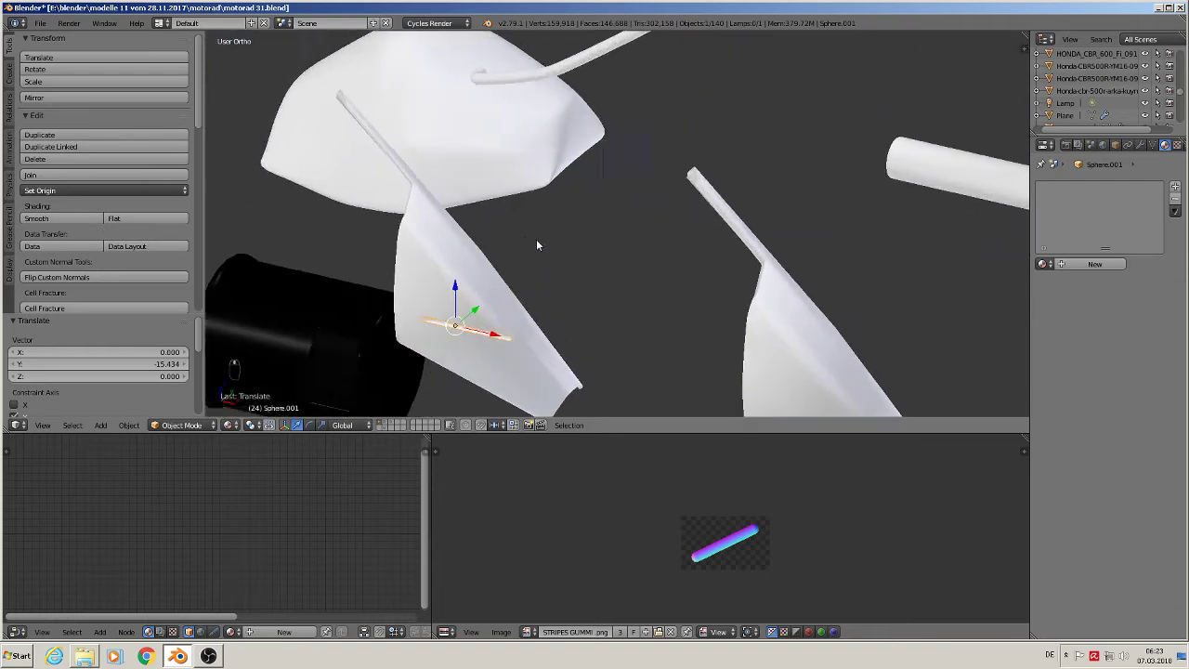
{"action": "middle_click_drag", "start_coordinate": [584, 229], "coordinate": [574, 227]}
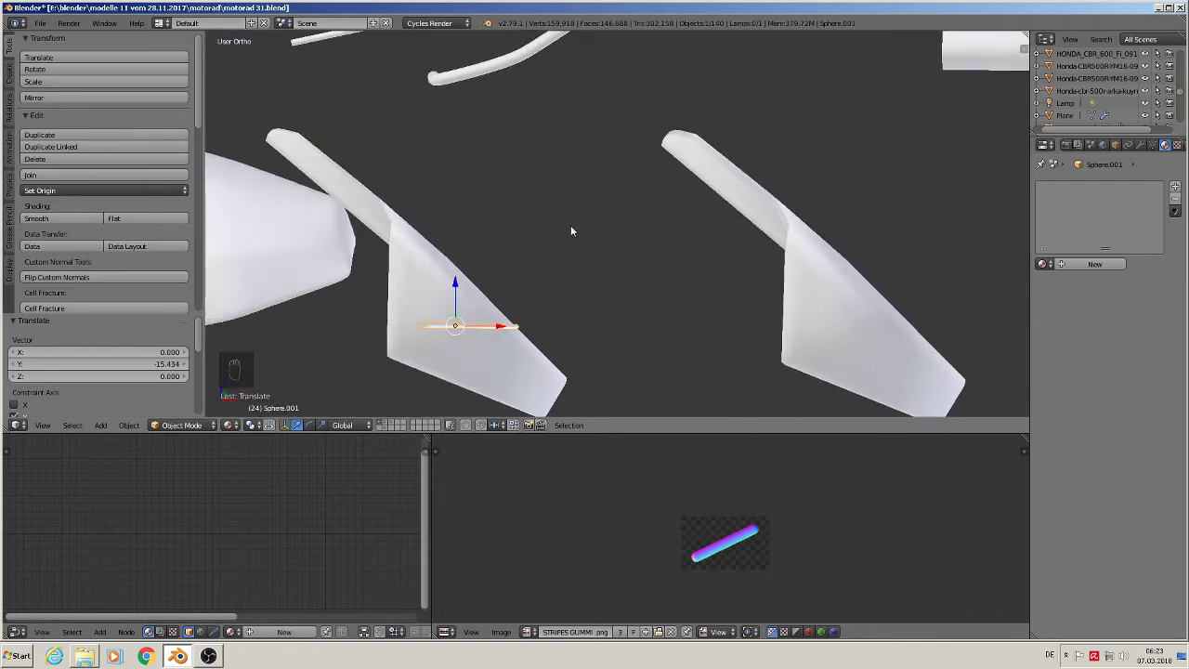
{"action": "key", "text": "KP_5"}
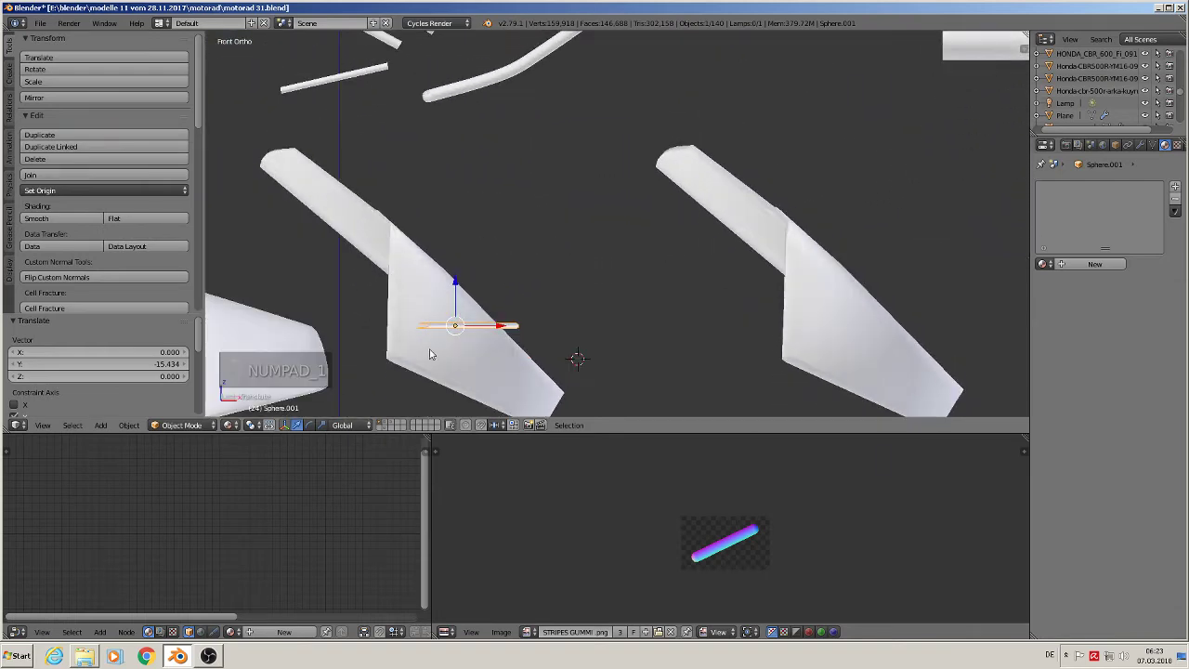
{"action": "key", "text": "KP_1"}
Step: Nudge the bar along X, enter Edit Mode and frame its rounded end
{"action": "left_click_drag", "start_coordinate": [509, 308], "coordinate": [645, 314]}
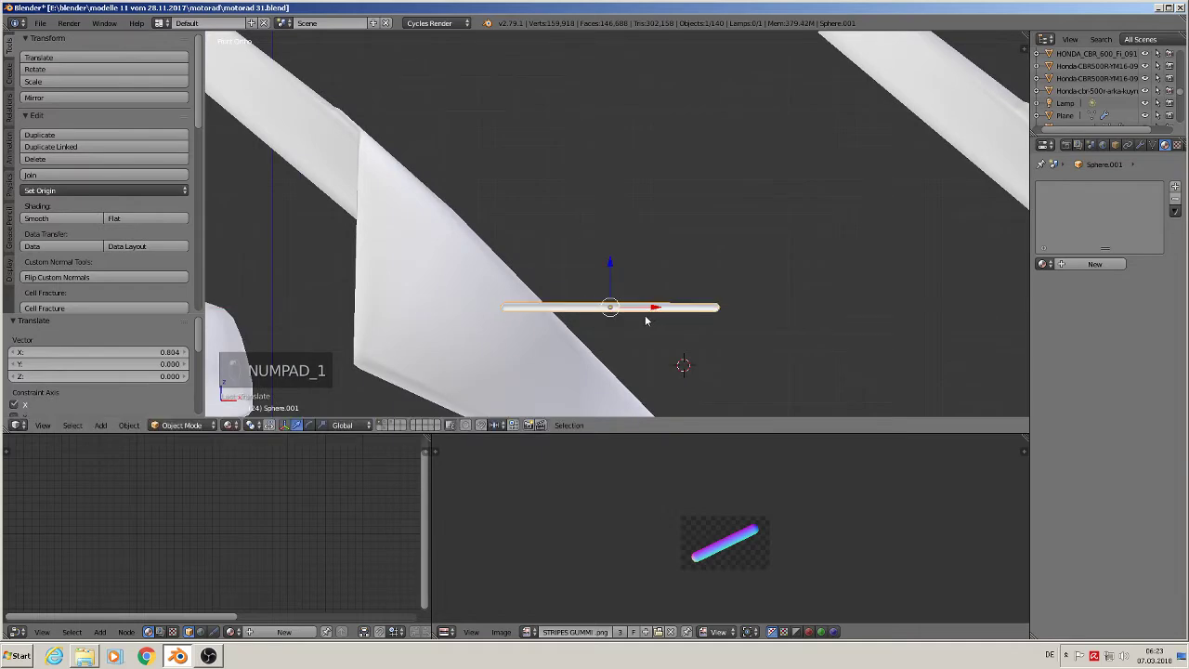
{"action": "key", "text": "Tab"}
{"action": "middle_click_drag", "start_coordinate": [641, 382], "coordinate": [509, 305]}
{"action": "middle_click_drag", "start_coordinate": [703, 275], "coordinate": [729, 292]}
{"action": "key", "text": "KP_Decimal"}
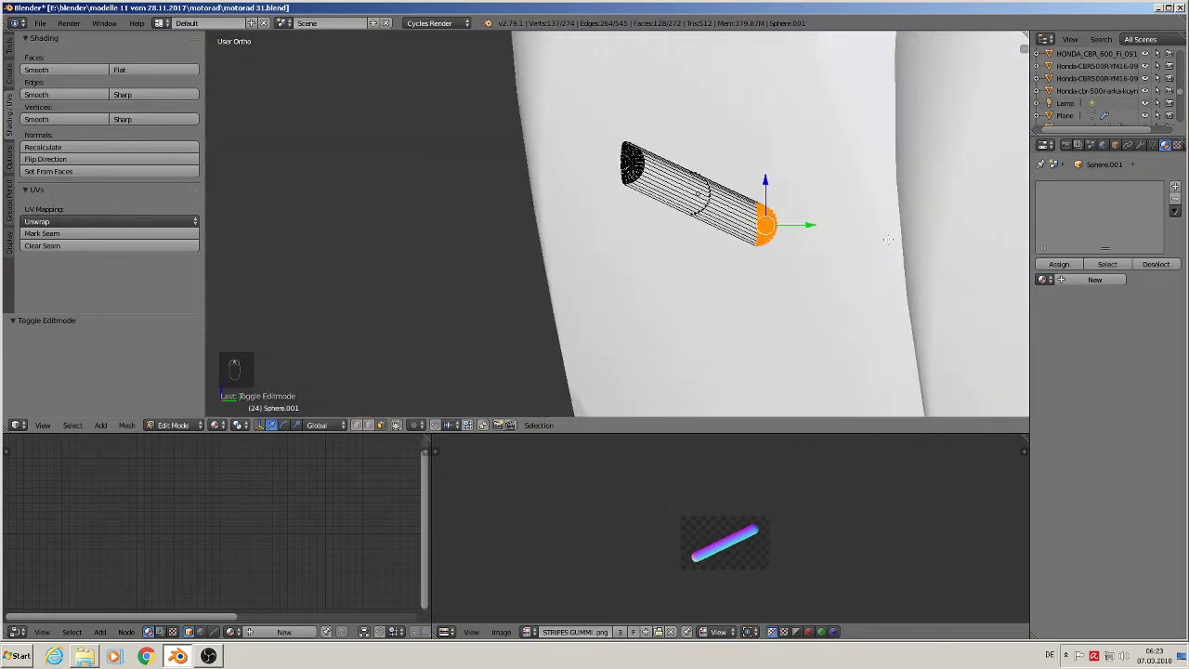
Step: Duplicate the cap-seam edge loop and offset the copy along Y
{"action": "right_click", "coordinate": [543, 216], "text": "alt"}
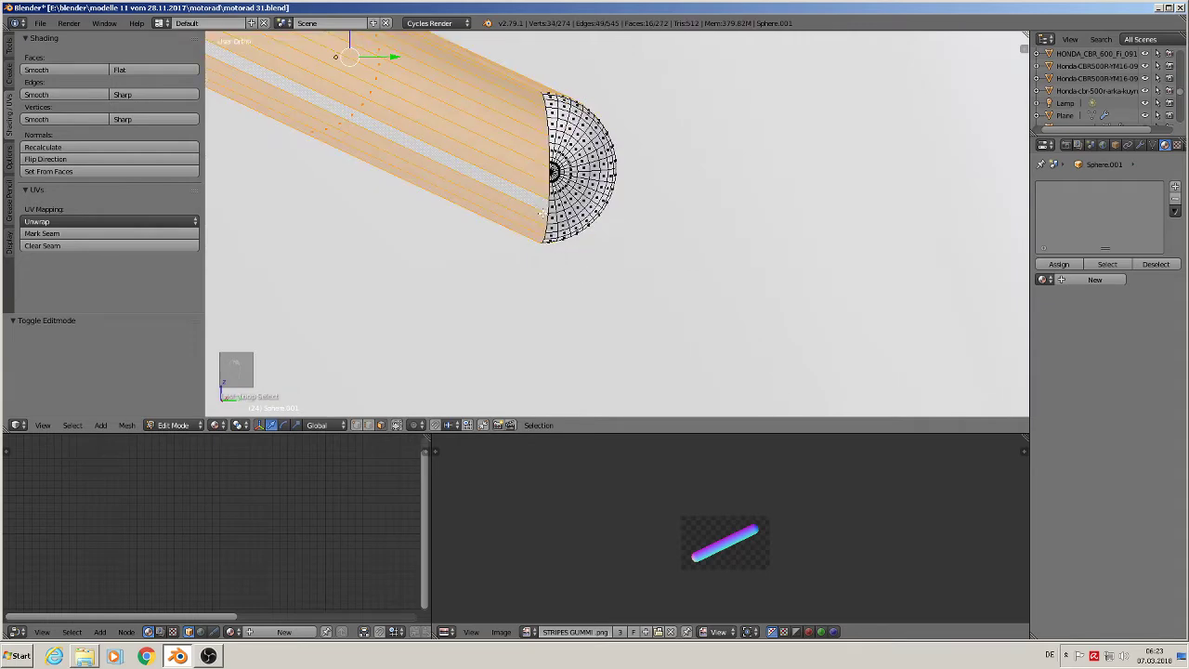
{"action": "left_click", "coordinate": [369, 425]}
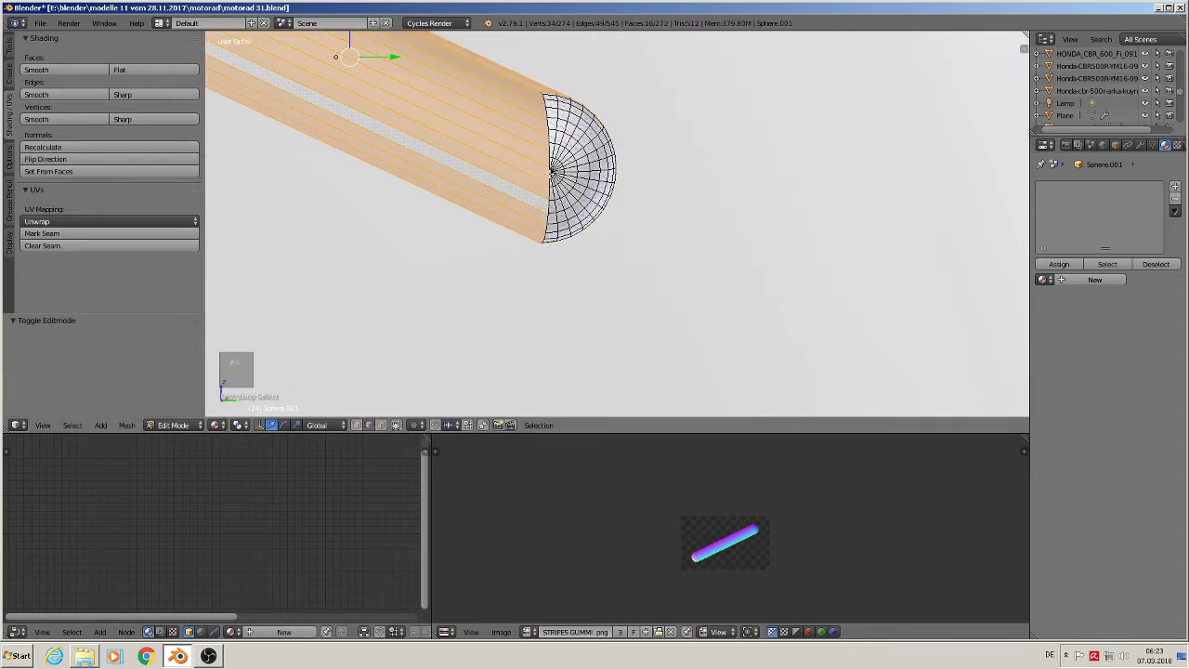
{"action": "right_click", "coordinate": [550, 173], "text": "alt"}
{"action": "scroll", "coordinate": [531, 224], "scroll_direction": "down", "scroll_amount": 3}
{"action": "middle_click_drag", "start_coordinate": [531, 224], "coordinate": [527, 266]}
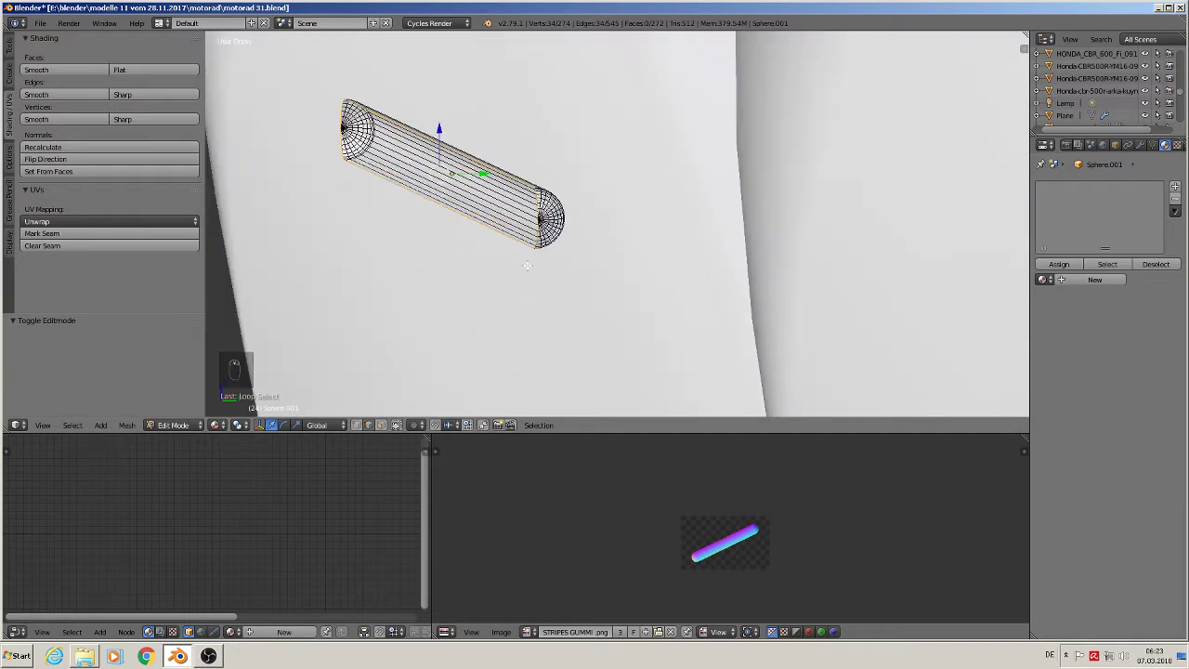
{"action": "key", "text": "shift+d"}
{"action": "key", "text": "y"}
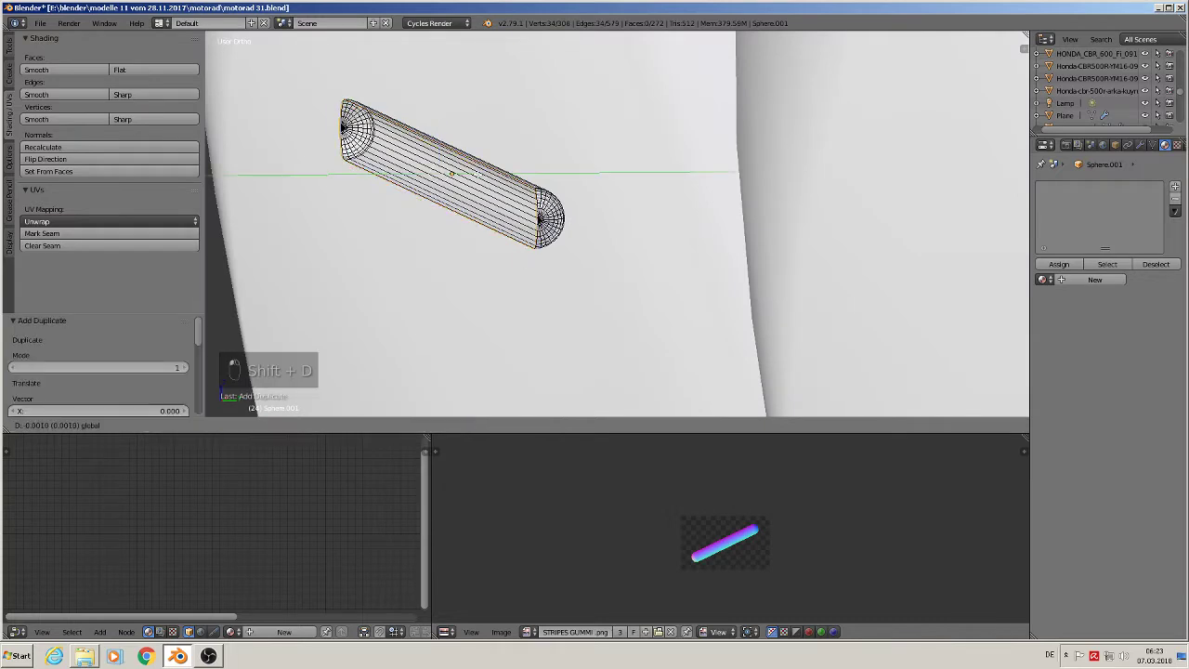
{"action": "left_click", "coordinate": [75, 345]}
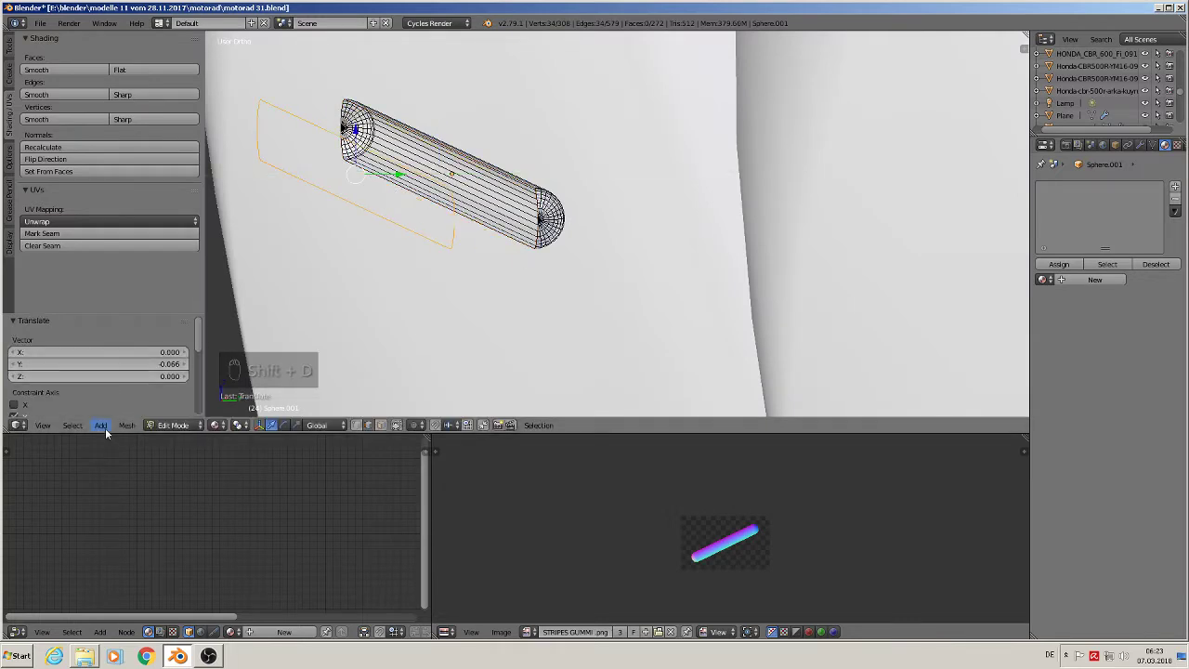
Step: Invert the selection and delete the original tube's vertices
{"action": "left_click", "coordinate": [72, 425]}
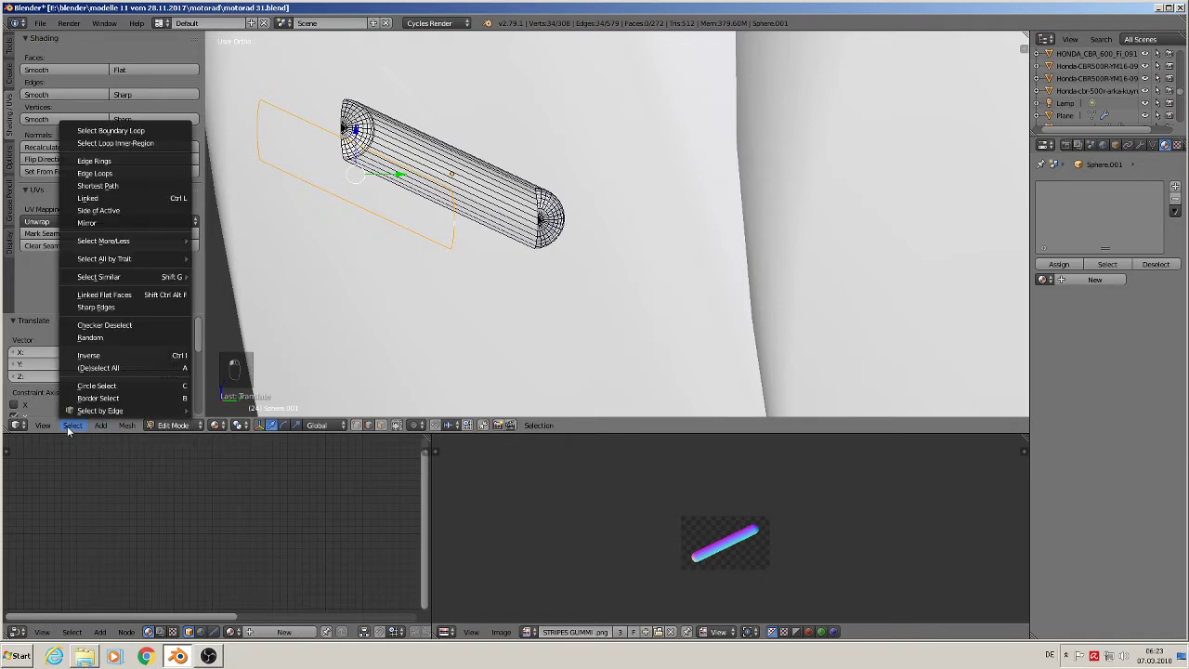
{"action": "left_click", "coordinate": [114, 354]}
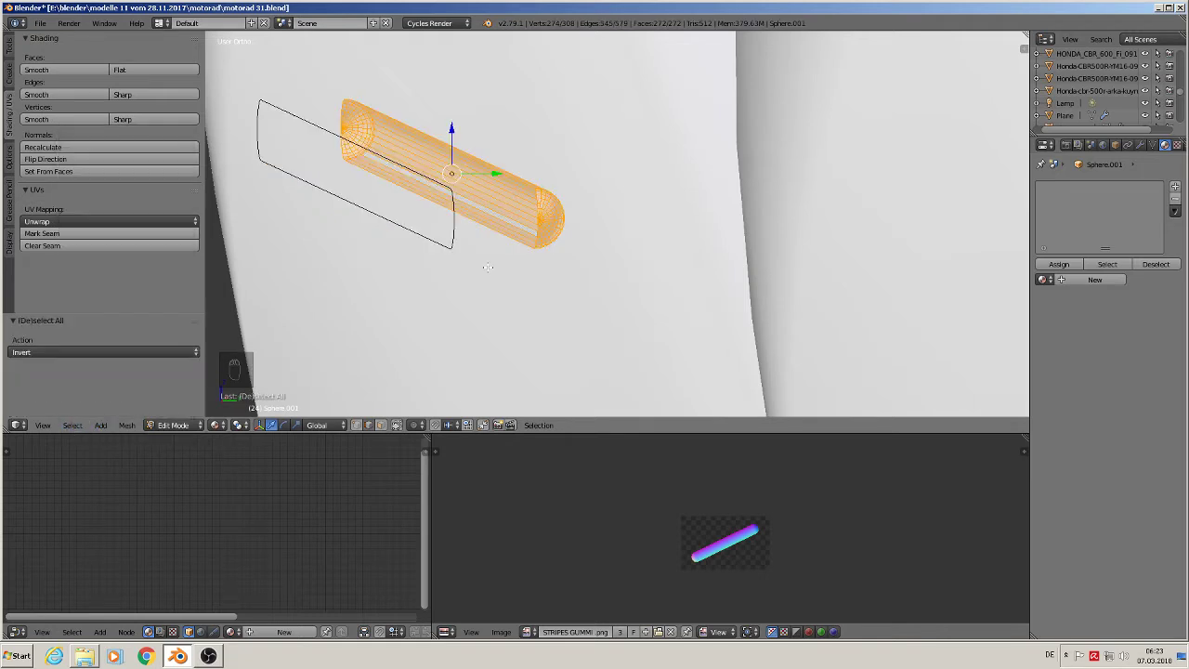
{"action": "key", "text": "x"}
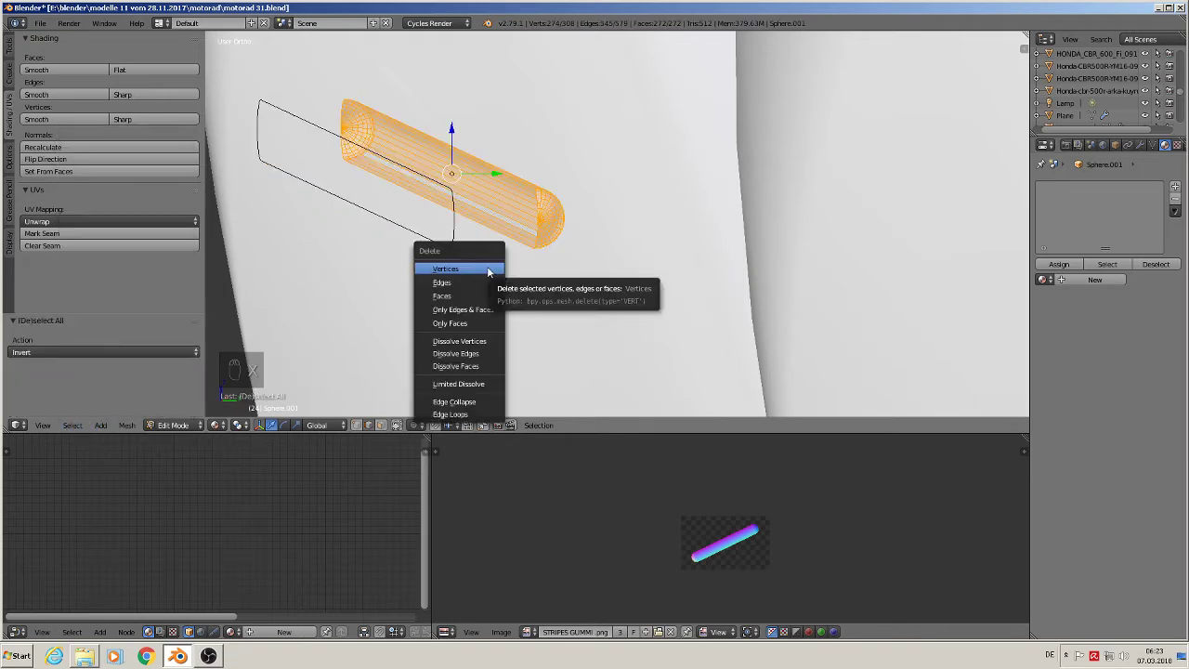
{"action": "left_click", "coordinate": [488, 270]}
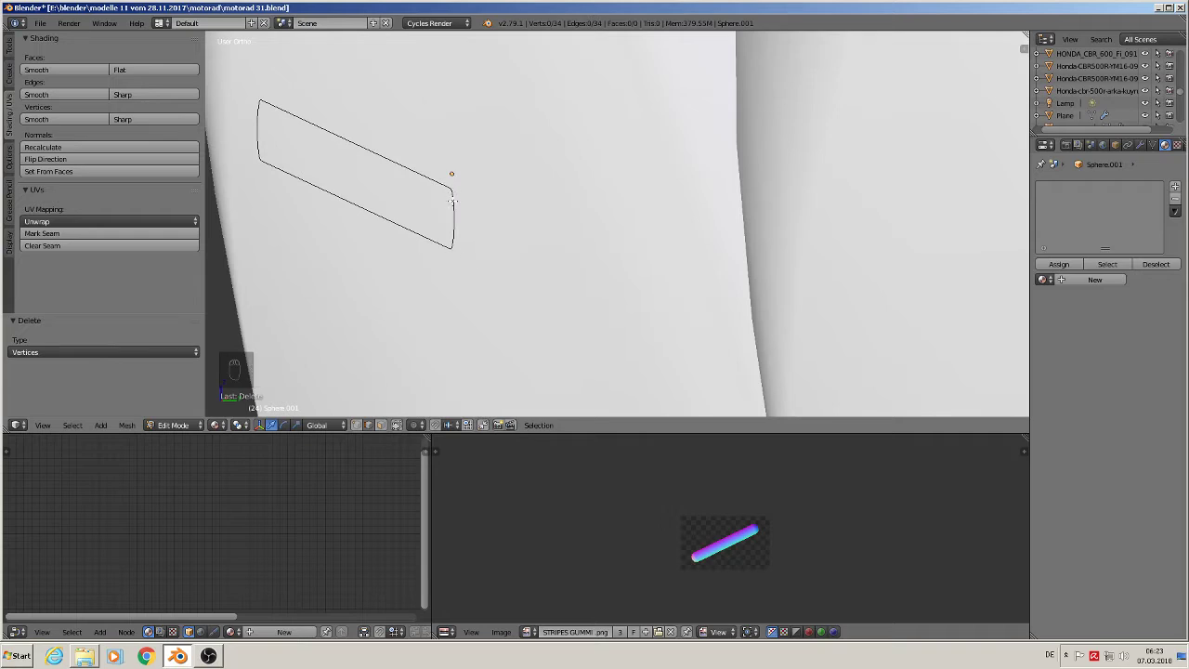
Step: Extrude the loop along Y into a straight bar and fill both ends with faces
{"action": "right_click", "coordinate": [453, 202], "text": "alt"}
{"action": "key", "text": "e"}
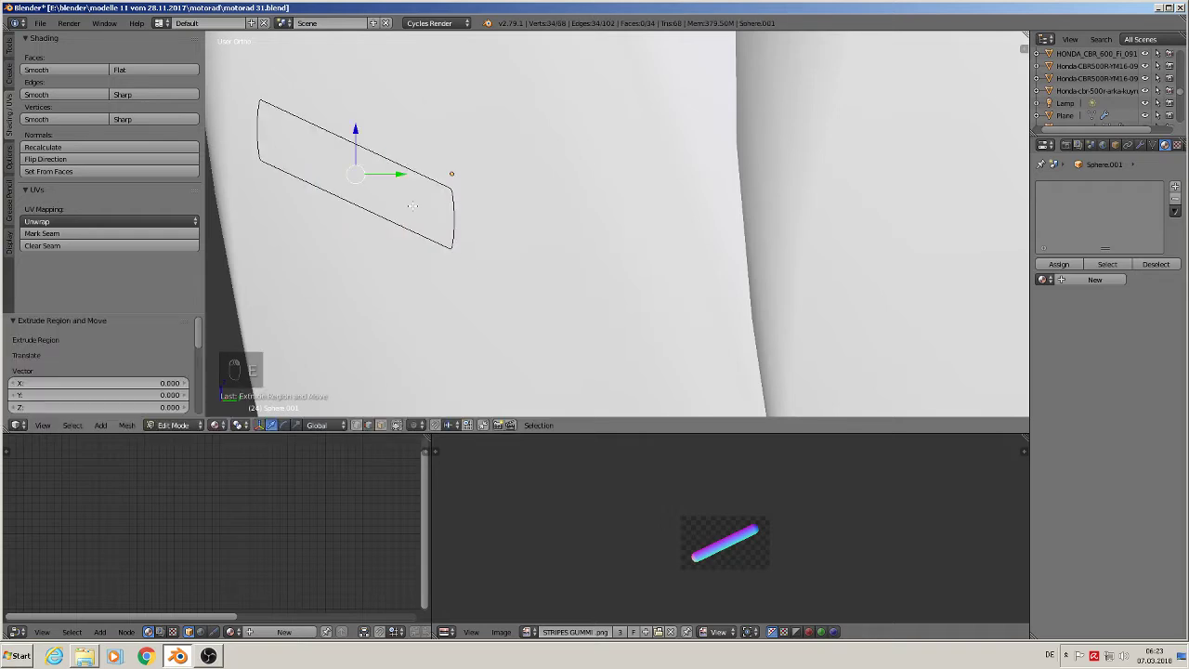
{"action": "left_click_drag", "start_coordinate": [400, 176], "coordinate": [536, 172]}
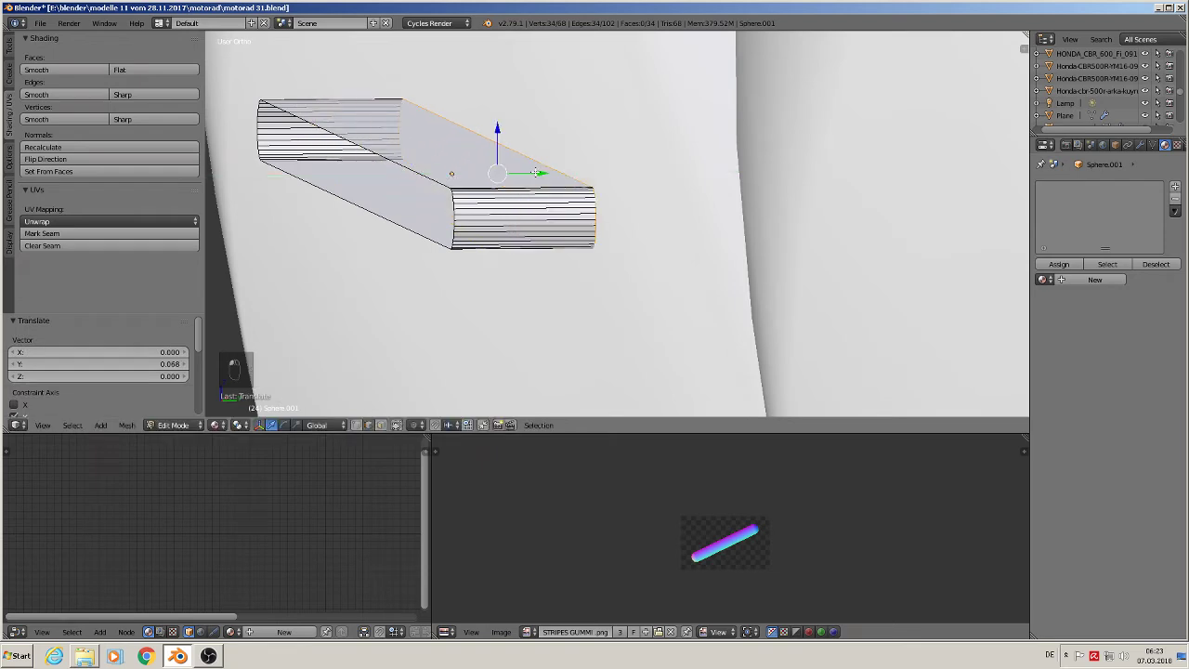
{"action": "key", "text": "f"}
{"action": "right_click", "coordinate": [416, 179], "text": "alt"}
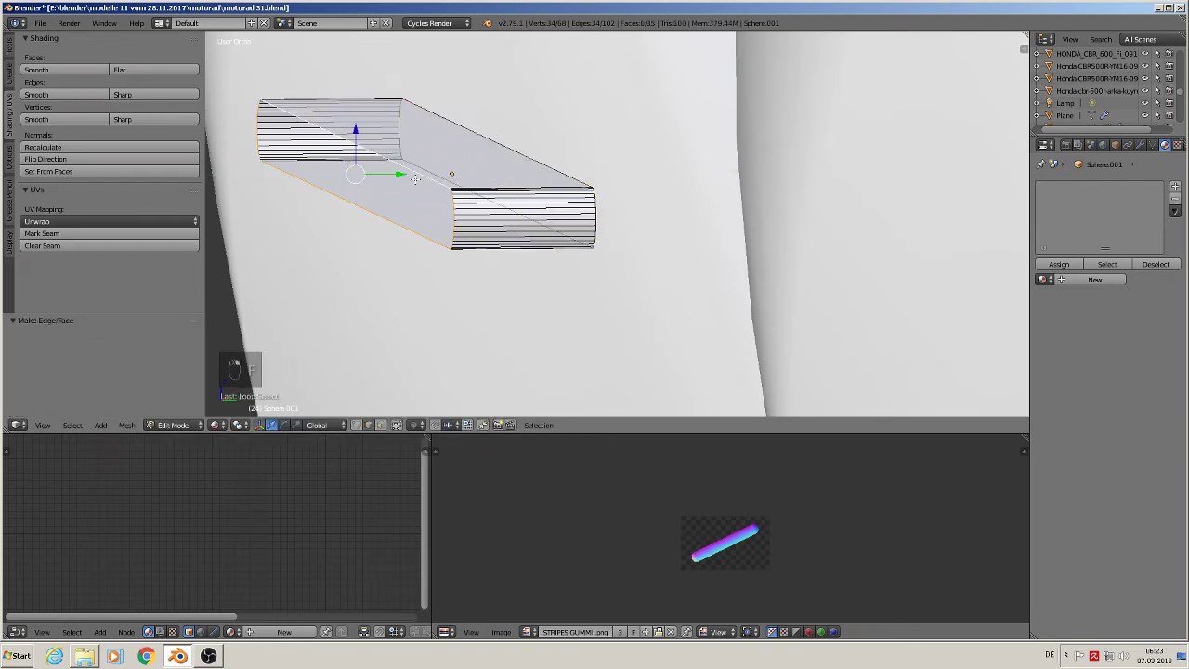
{"action": "key", "text": "f"}
Step: Back in Object Mode, apply the bar's Rotation & Scale and set Origin to Geometry
{"action": "key", "text": "Tab"}
{"action": "middle_click_drag", "start_coordinate": [417, 194], "coordinate": [571, 207]}
{"action": "key", "text": "KP_1"}
{"action": "scroll", "coordinate": [557, 247], "scroll_direction": "down", "scroll_amount": 3}
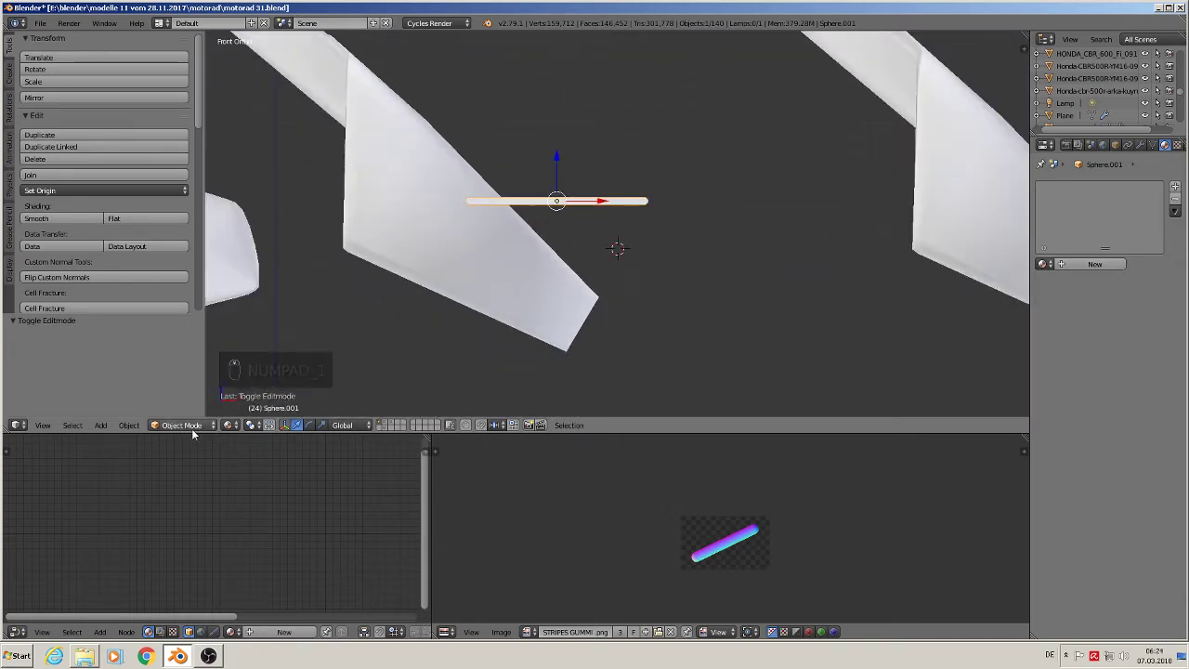
{"action": "left_click", "coordinate": [129, 424]}
{"action": "mouse_move", "coordinate": [183, 332]}
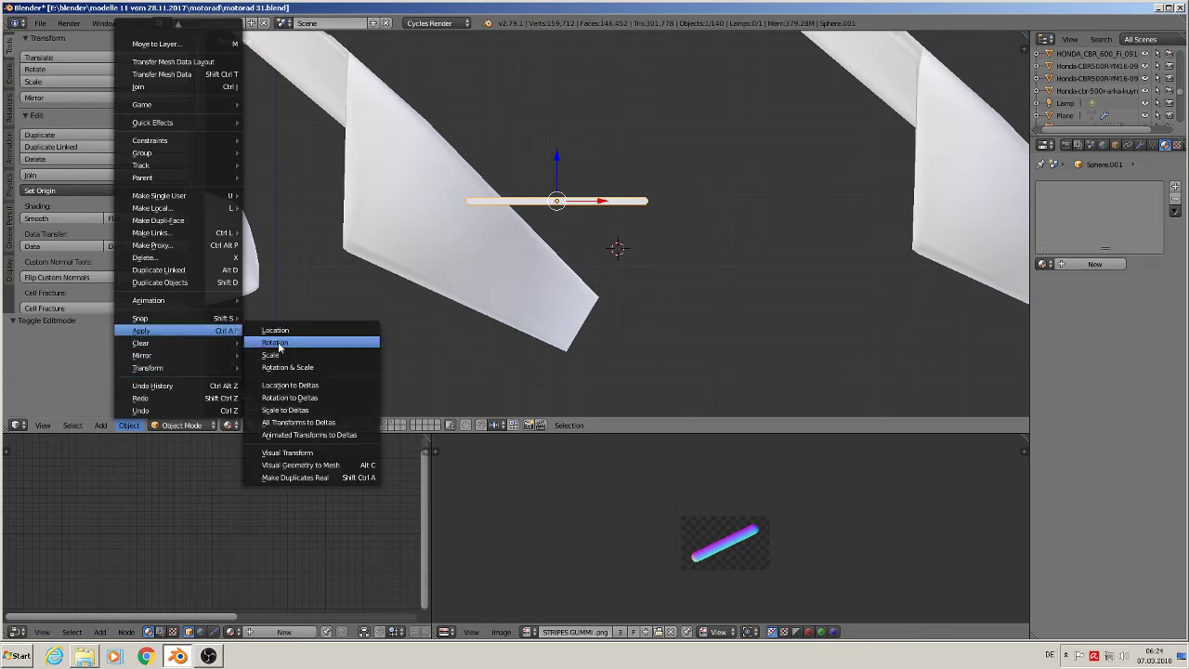
{"action": "left_click", "coordinate": [279, 367]}
{"action": "left_click", "coordinate": [124, 192]}
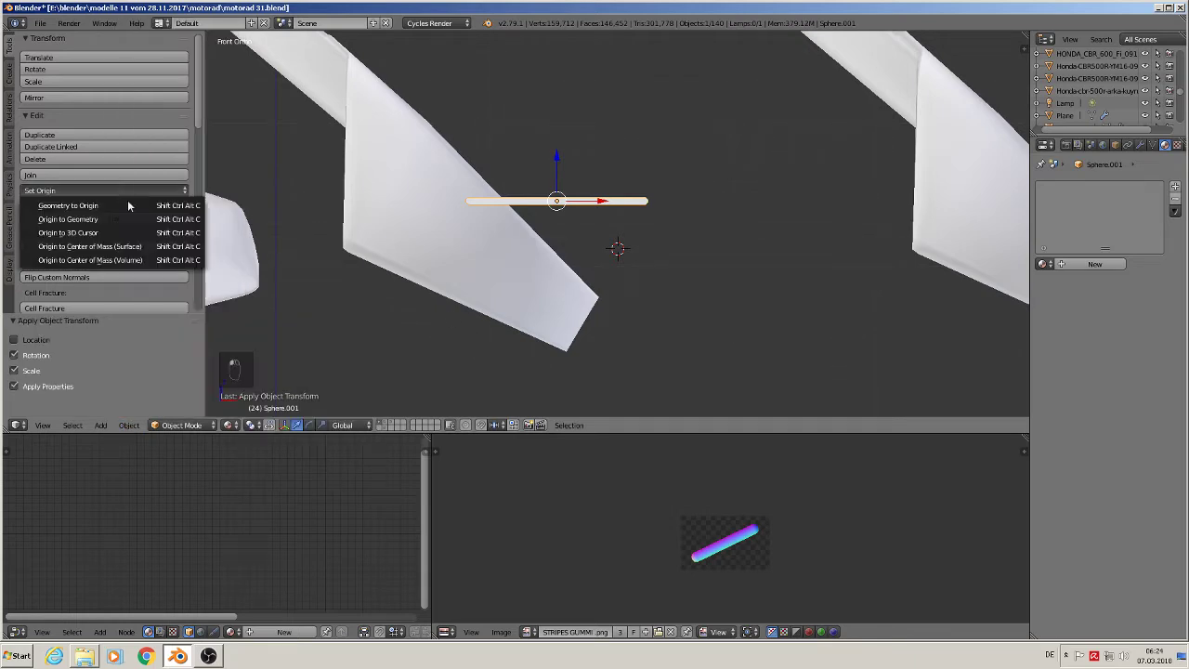
{"action": "left_click", "coordinate": [137, 219]}
Step: Move the bar onto the fairing panel and rotate it 38.8° to run diagonally
{"action": "scroll", "coordinate": [612, 293], "scroll_direction": "up", "scroll_amount": 1}
{"action": "scroll", "coordinate": [599, 295], "scroll_direction": "down", "scroll_amount": 1}
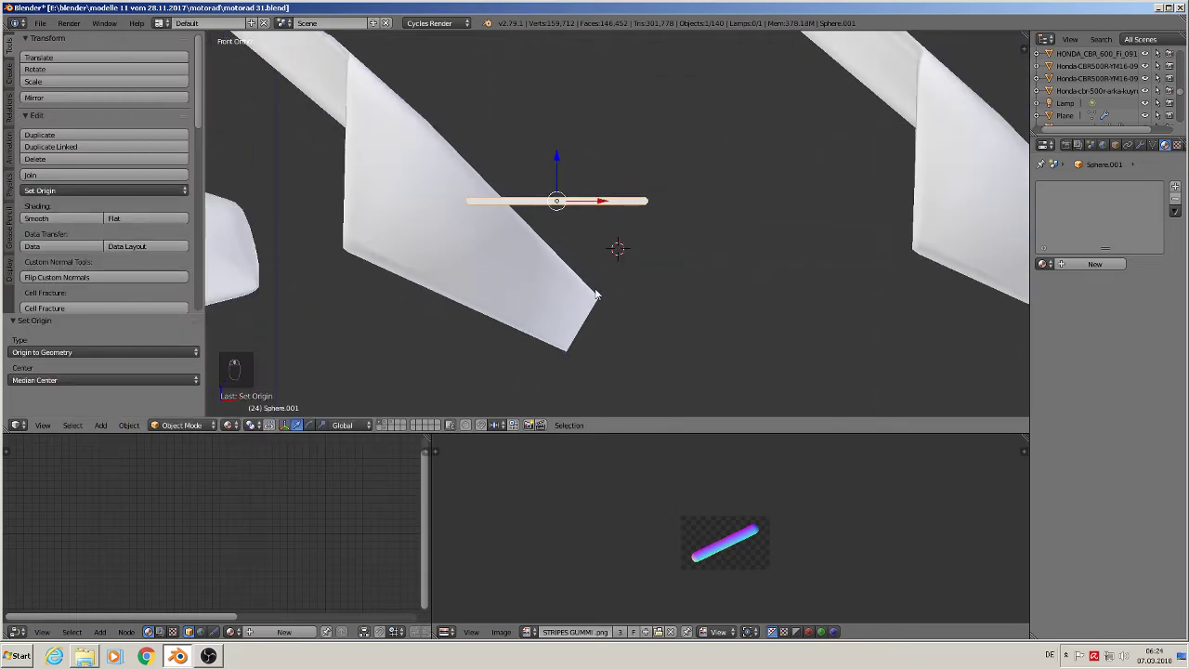
{"action": "key", "text": "g"}
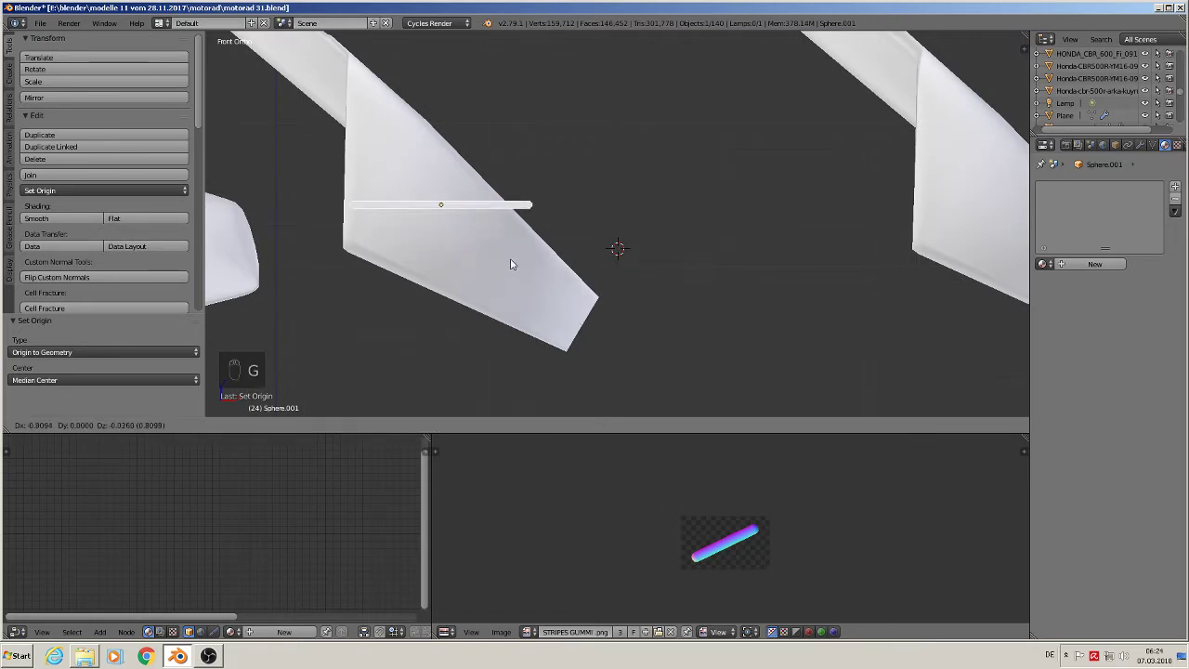
{"action": "left_click", "coordinate": [510, 265]}
{"action": "key", "text": "r"}
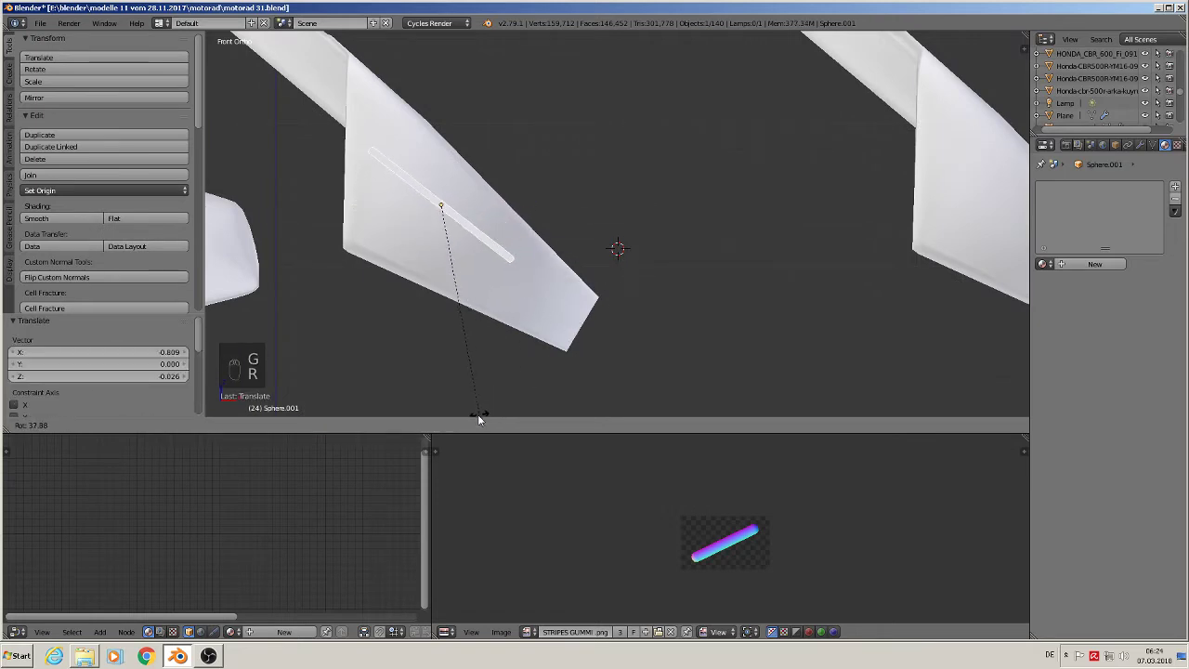
{"action": "left_click", "coordinate": [480, 415]}
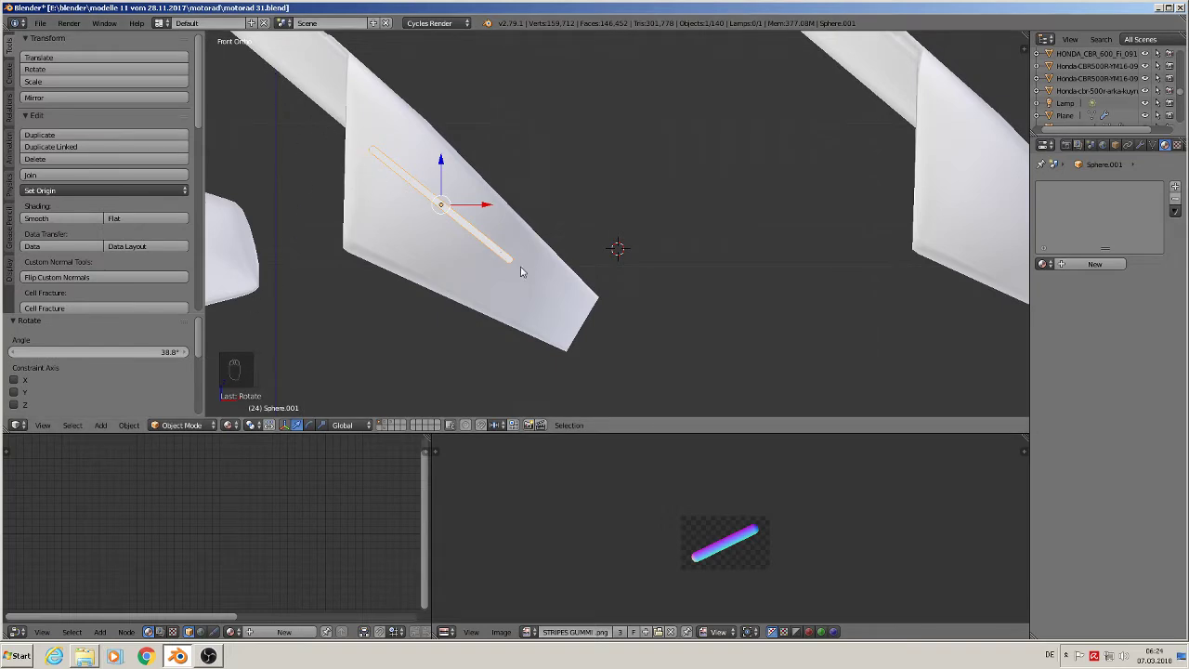
Step: Pan across the motorcycle reference photo to compare, then return to the body-part meshes
{"action": "scroll", "coordinate": [523, 293], "scroll_direction": "down", "scroll_amount": 5}
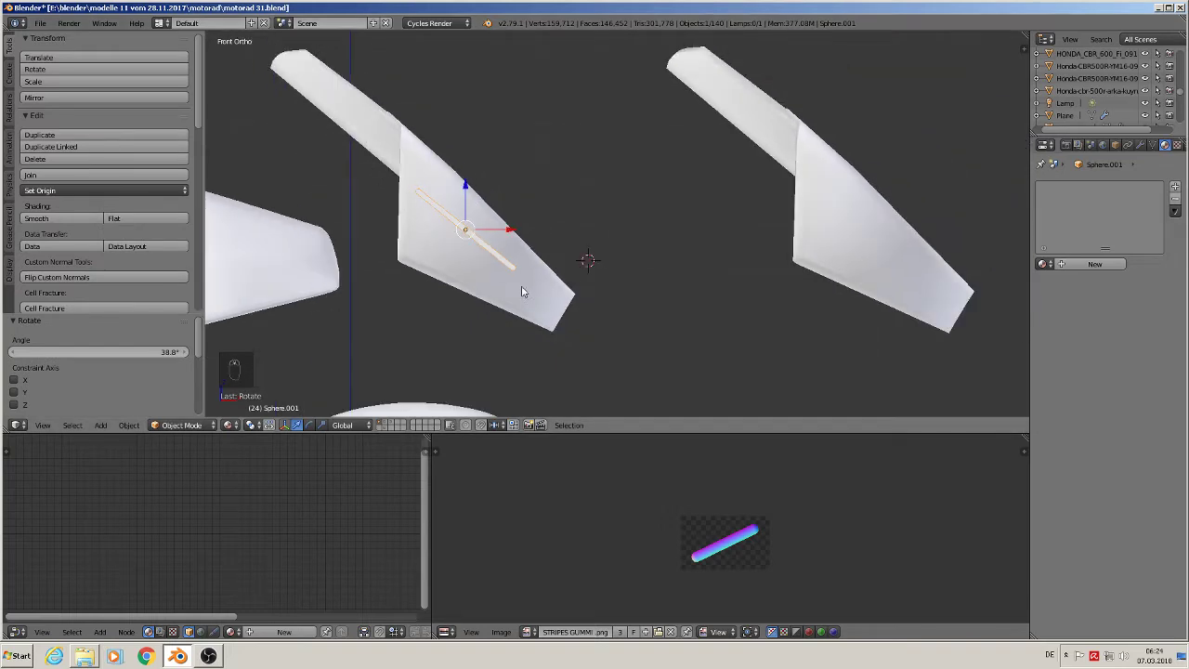
{"action": "middle_click_drag", "start_coordinate": [334, 229], "coordinate": [785, 319], "text": "shift"}
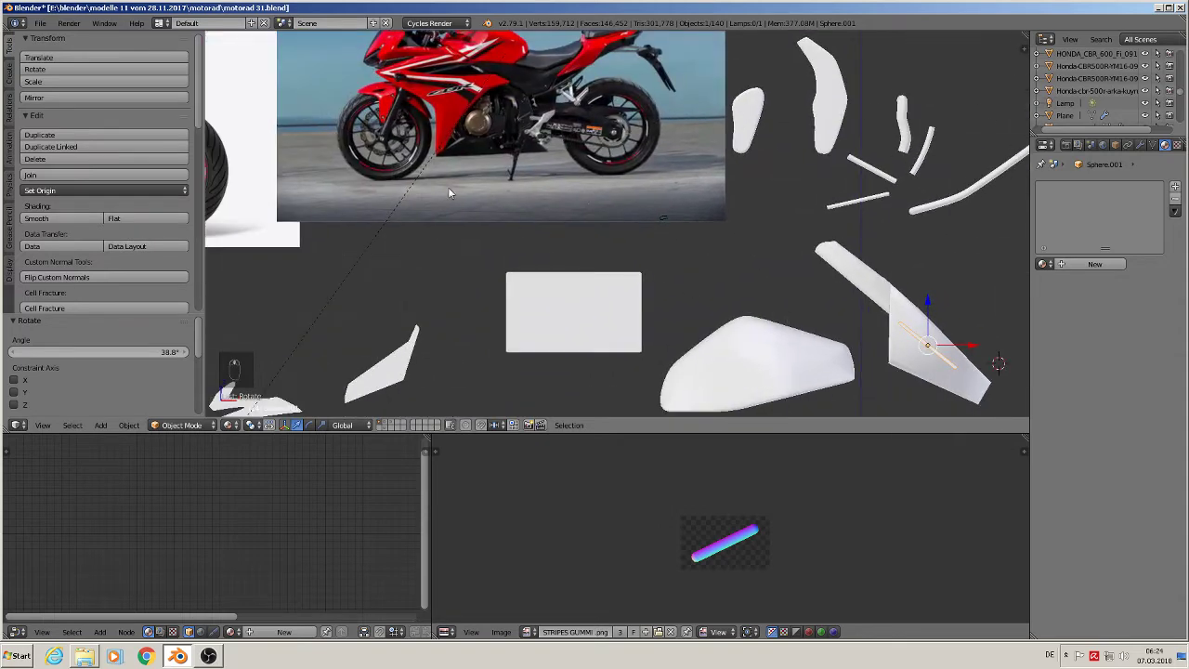
{"action": "middle_click_drag", "start_coordinate": [448, 187], "coordinate": [919, 260], "text": "shift"}
{"action": "scroll", "coordinate": [919, 261], "scroll_direction": "up", "scroll_amount": 4}
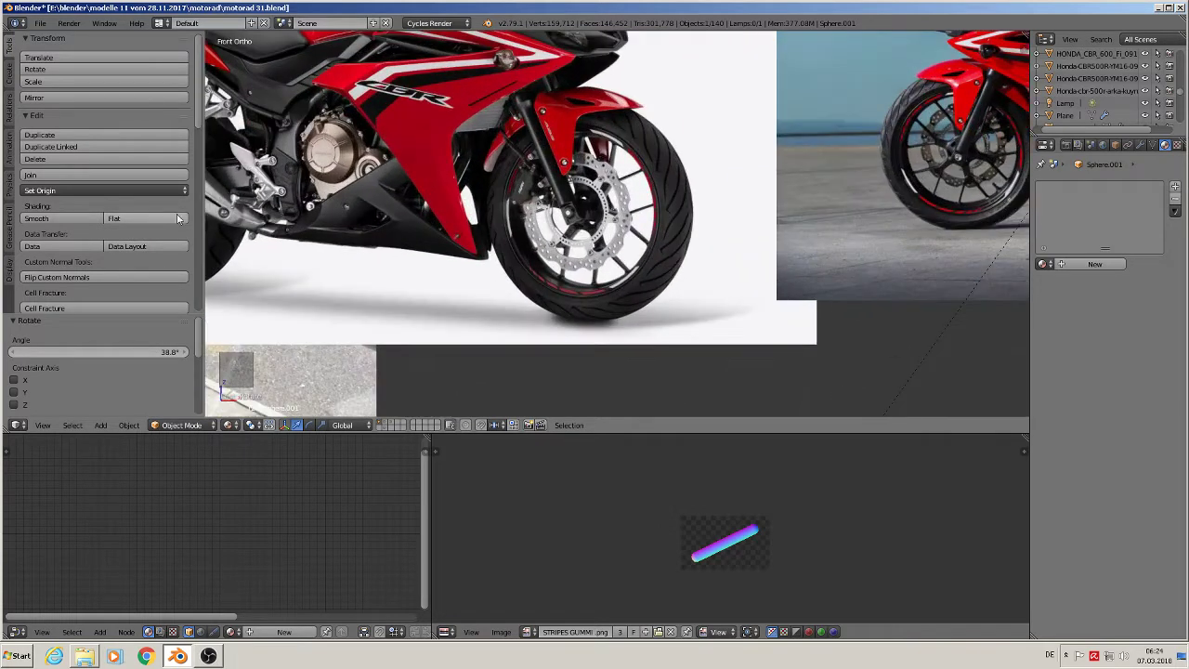
{"action": "scroll", "coordinate": [246, 236], "scroll_direction": "down", "scroll_amount": 2}
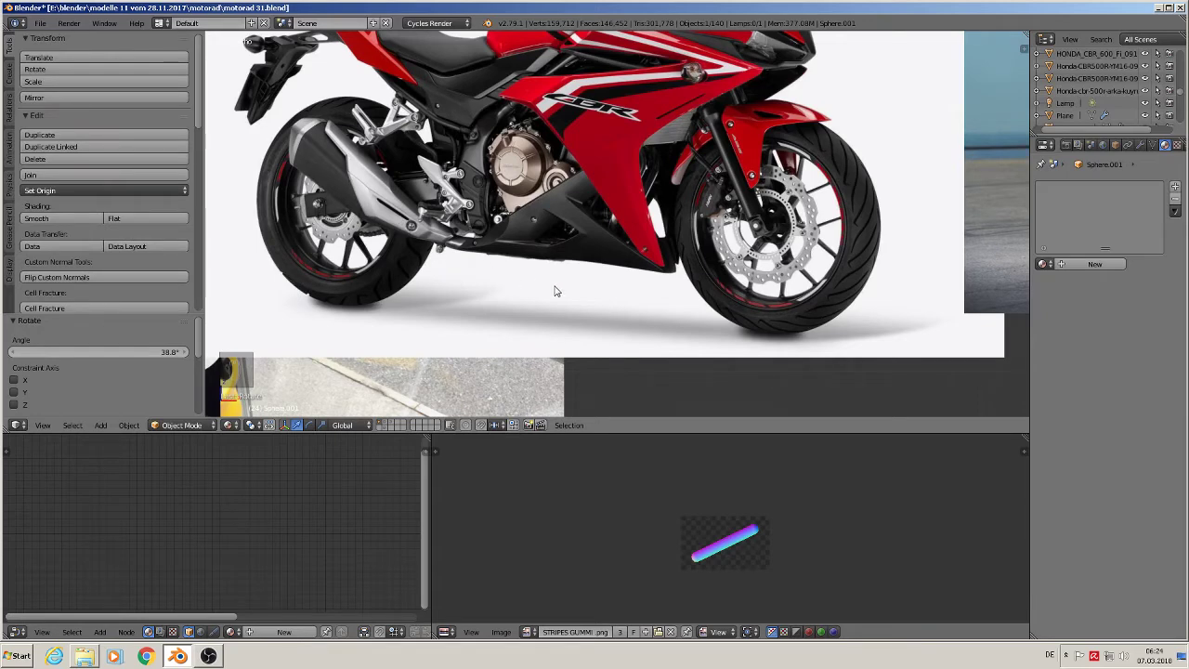
{"action": "middle_click_drag", "start_coordinate": [399, 240], "coordinate": [230, 130]}
Step: Scale the bar to 0.844 and nudge it 0.05 X, -0.081 Z lower on the panel
{"action": "key", "text": "KP_1"}
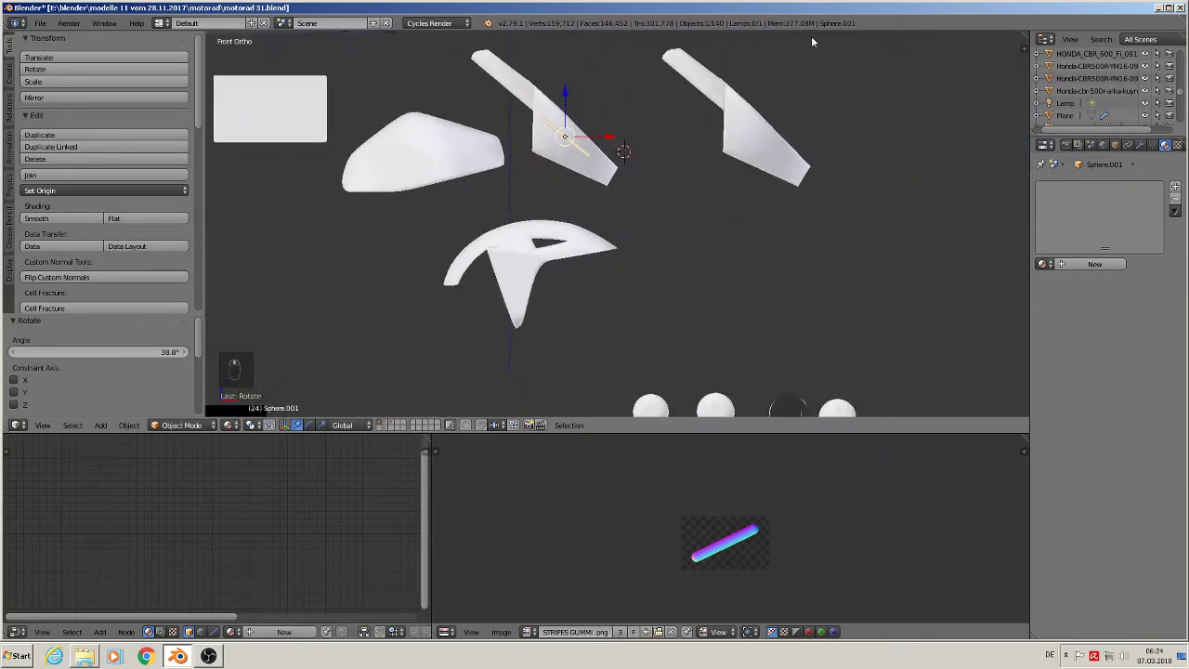
{"action": "middle_click_drag", "start_coordinate": [811, 35], "coordinate": [764, 60], "text": "shift"}
{"action": "scroll", "coordinate": [580, 158], "scroll_direction": "up", "scroll_amount": 3}
{"action": "scroll", "coordinate": [568, 171], "scroll_direction": "up", "scroll_amount": 2}
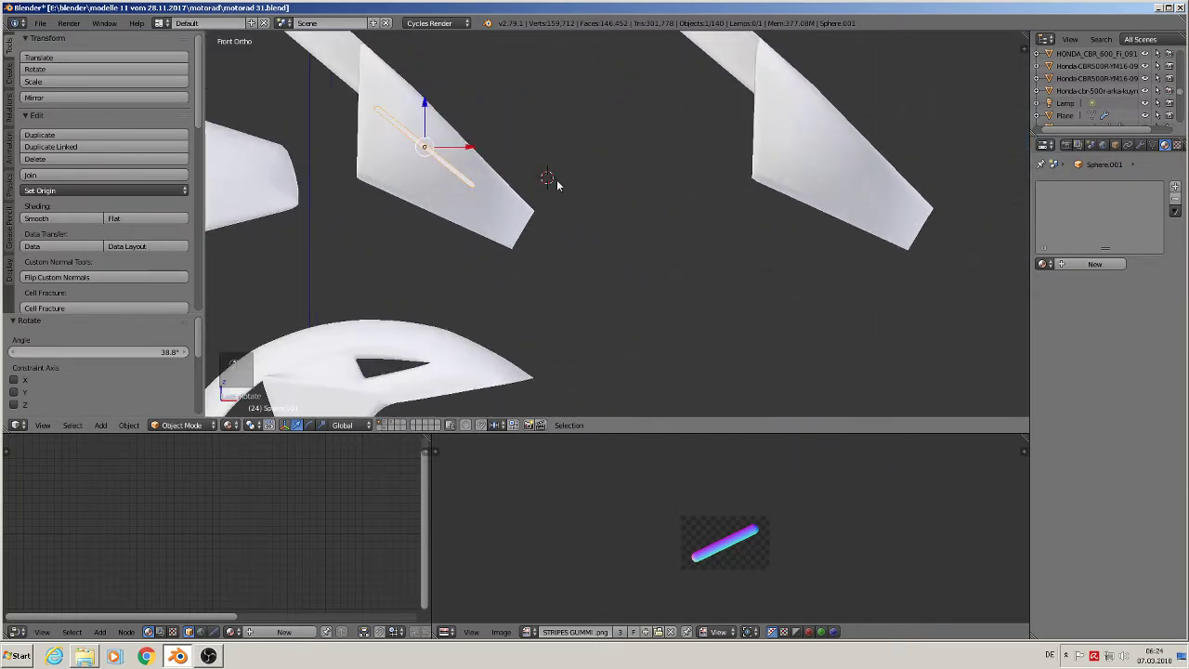
{"action": "key", "text": "s"}
{"action": "left_click", "coordinate": [516, 234]}
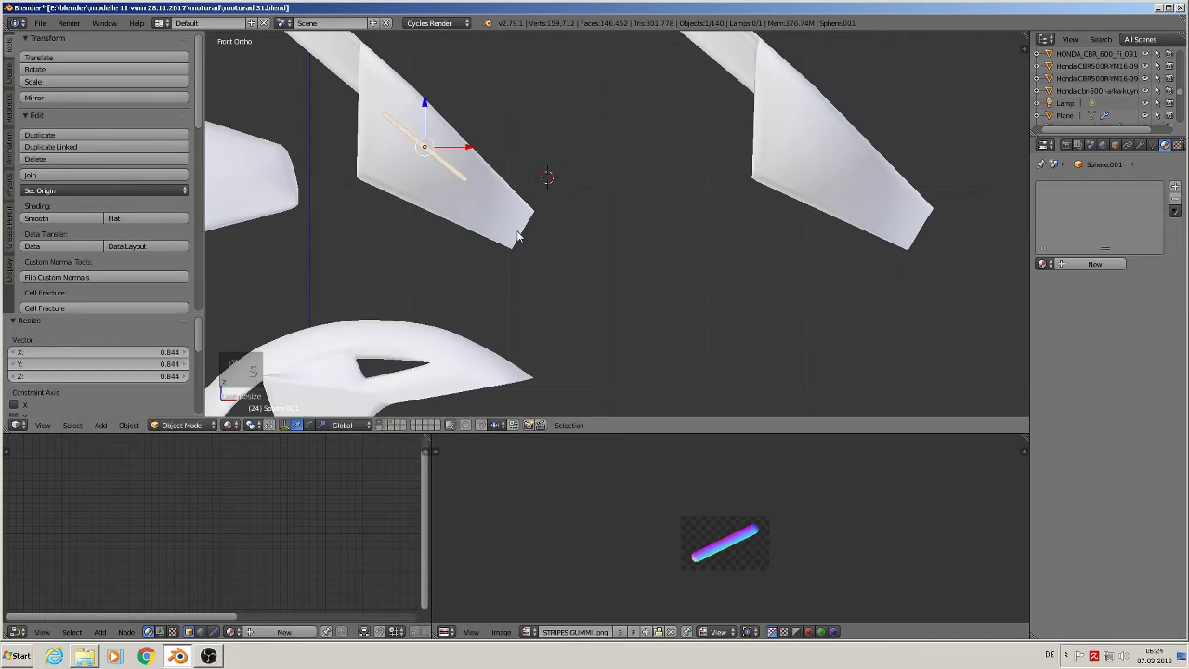
{"action": "key", "text": "g"}
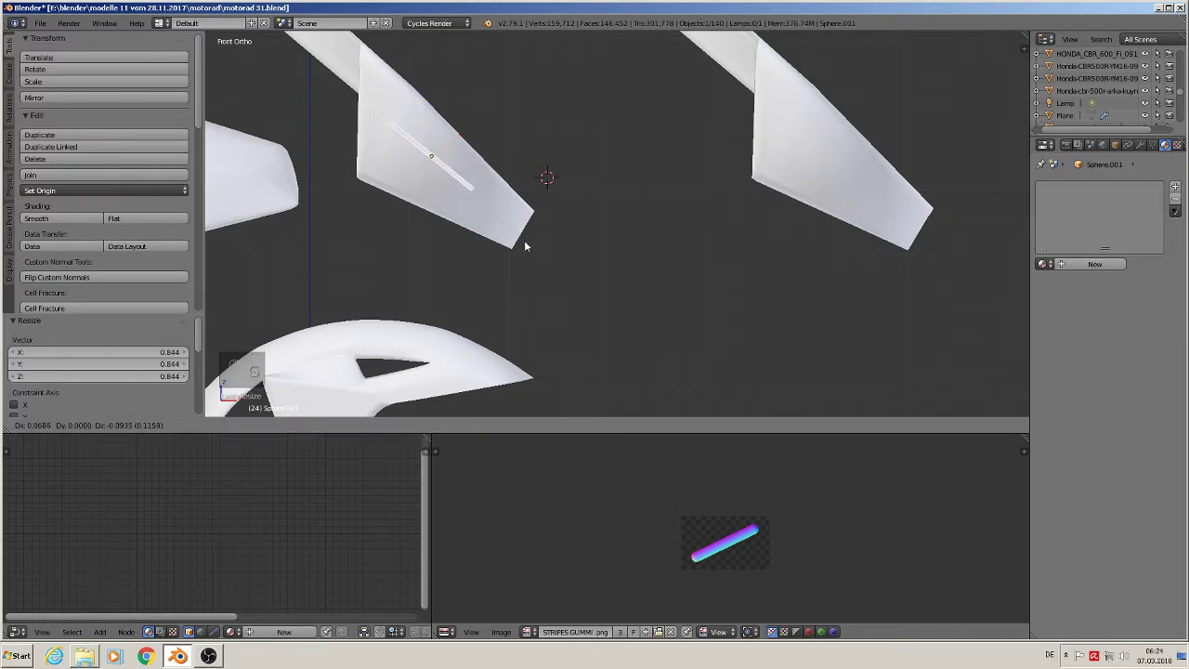
{"action": "left_click", "coordinate": [524, 243]}
{"action": "middle_click_drag", "start_coordinate": [519, 234], "coordinate": [458, 177]}
Step: Stretch the bar 8.328 along Y through the wing piece and return to front view
{"action": "key", "text": "s"}
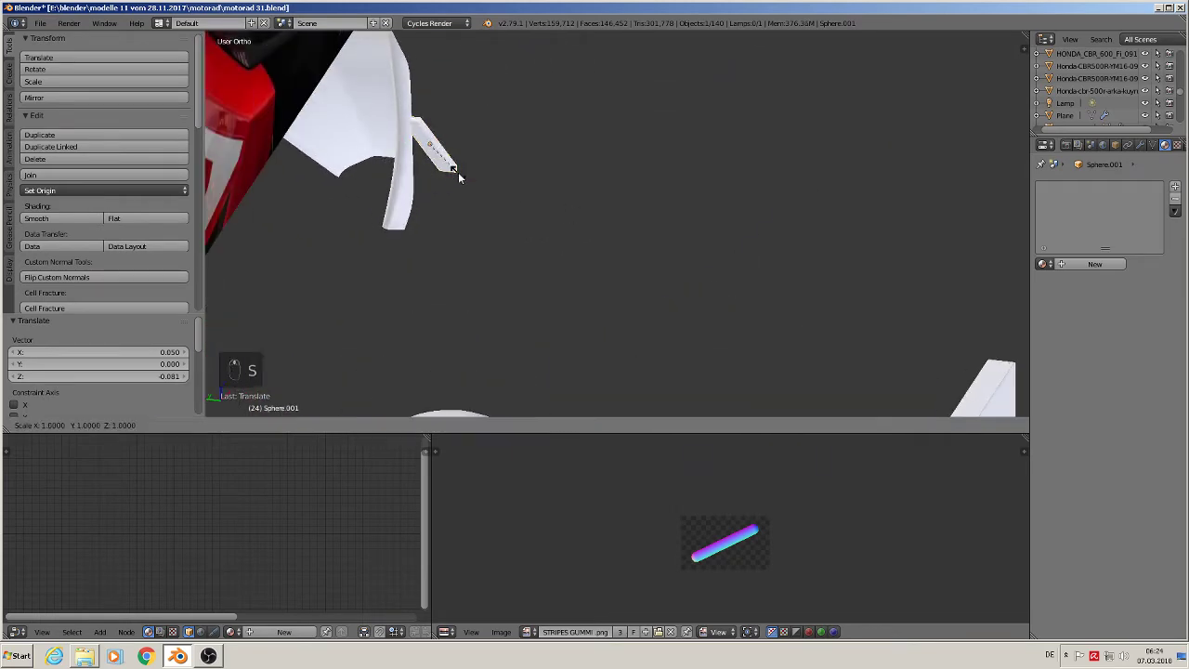
{"action": "key", "text": "y"}
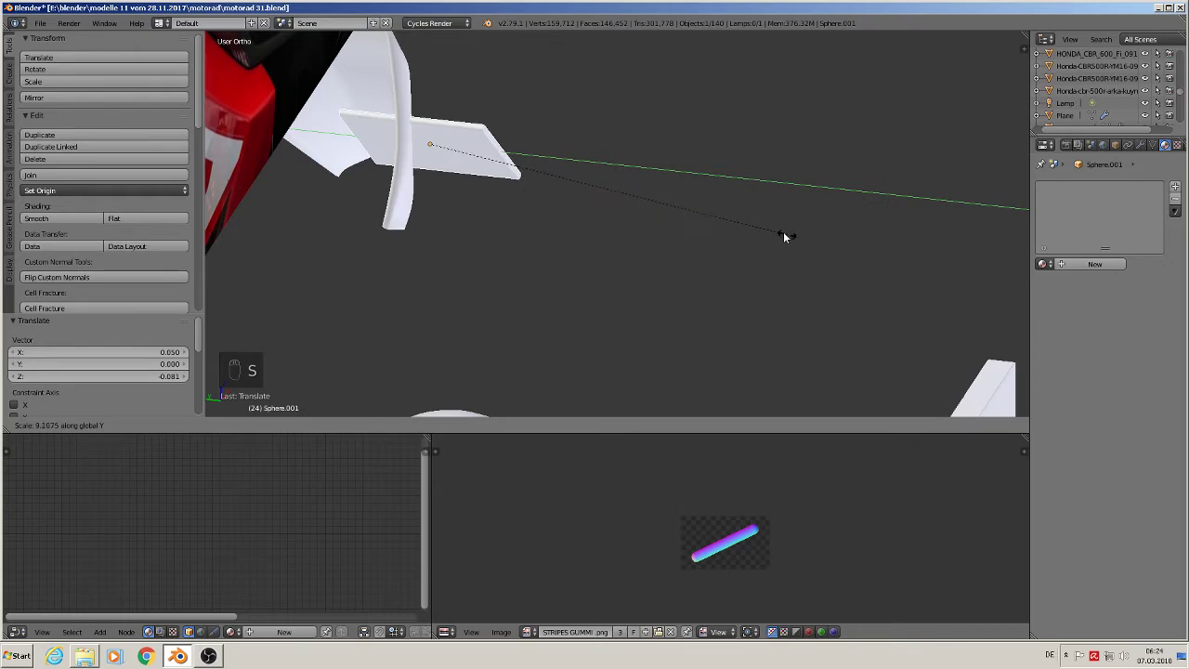
{"action": "left_click", "coordinate": [759, 231]}
{"action": "middle_click_drag", "start_coordinate": [759, 232], "coordinate": [636, 203]}
{"action": "key", "text": "KP_1"}
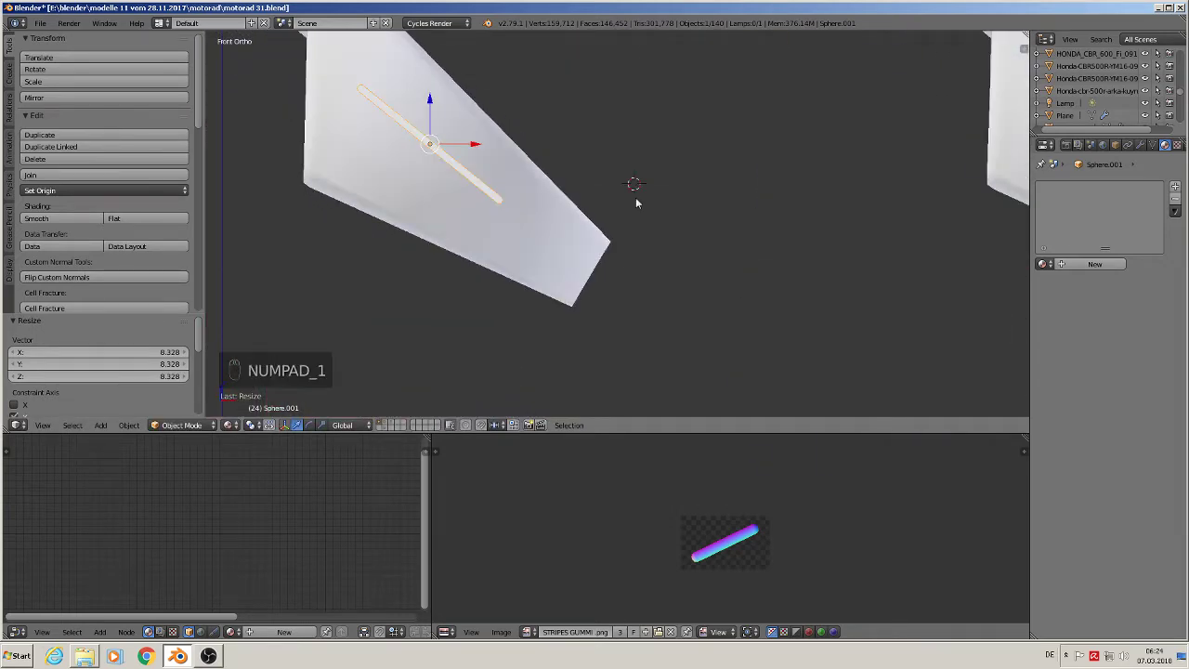
Step: Apply the stretched bar's Rotation & Scale and set Origin to Geometry
{"action": "left_click", "coordinate": [131, 427]}
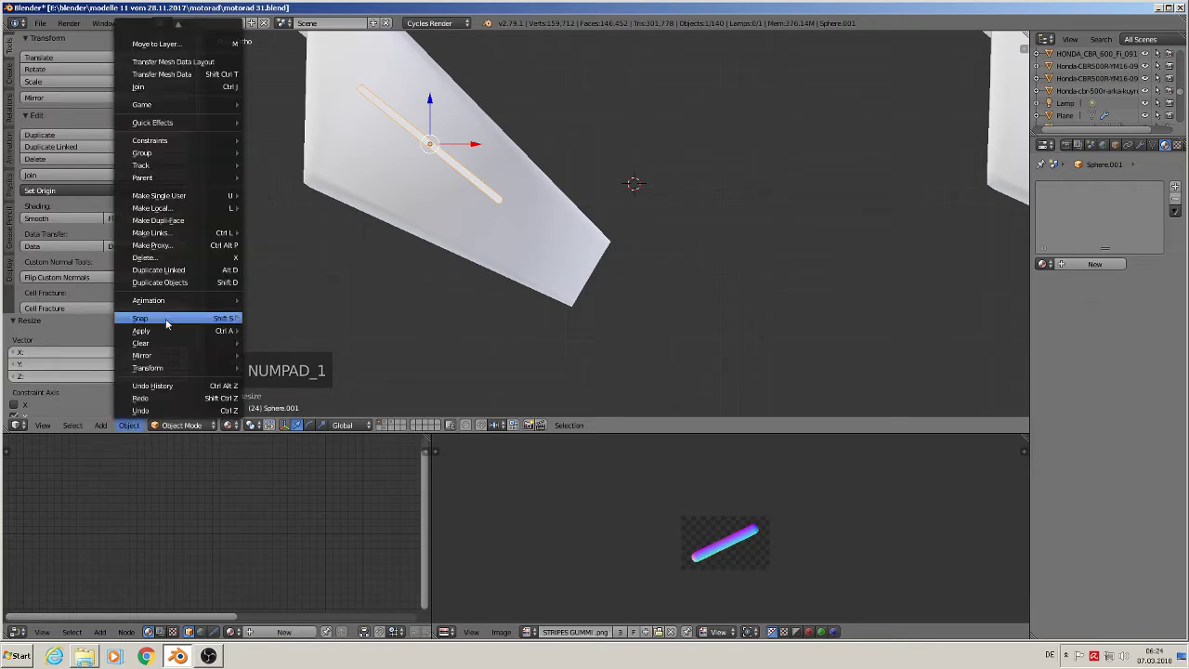
{"action": "mouse_move", "coordinate": [232, 331]}
{"action": "left_click", "coordinate": [309, 368]}
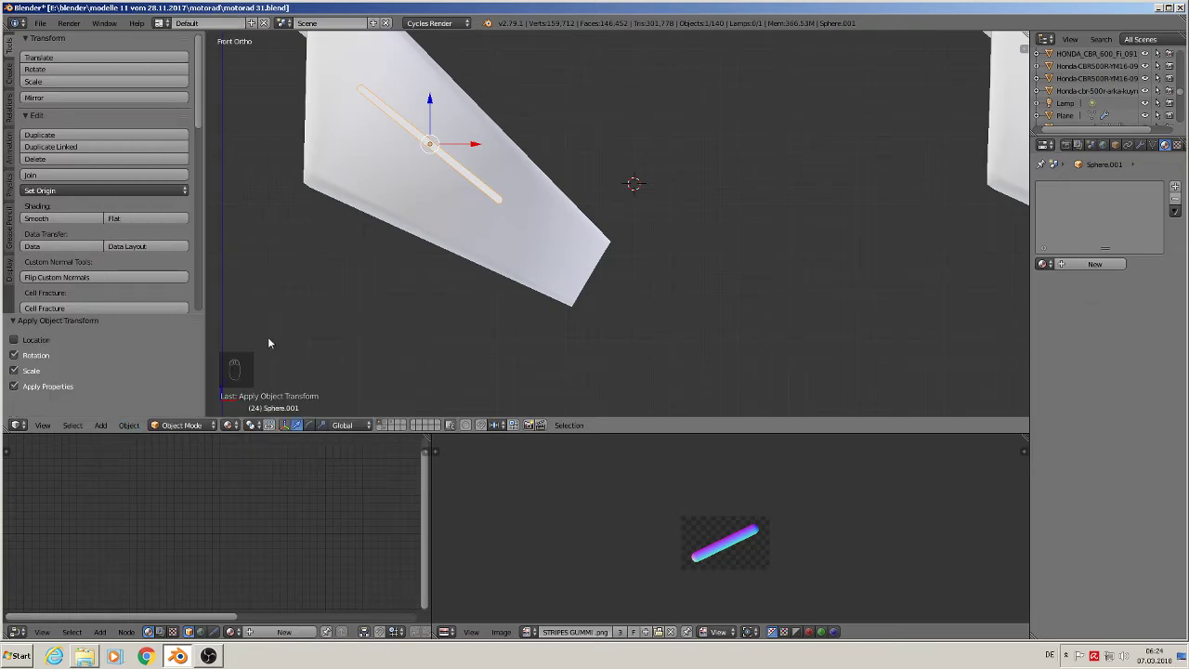
{"action": "left_click", "coordinate": [86, 190]}
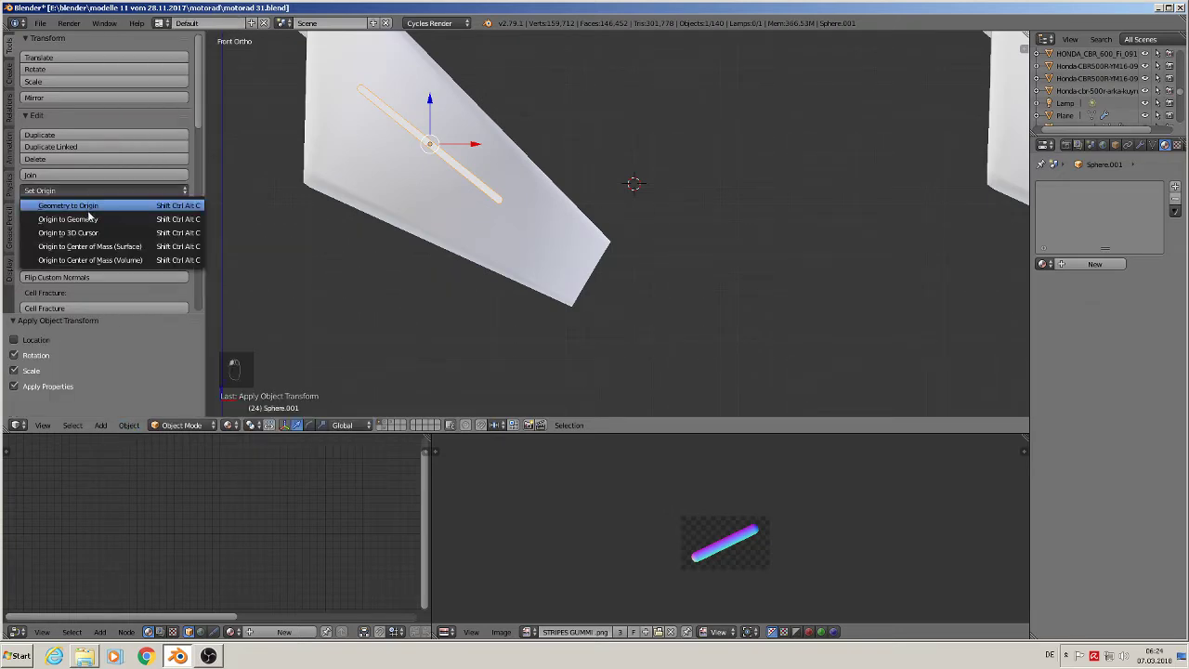
{"action": "left_click", "coordinate": [65, 220]}
{"action": "scroll", "coordinate": [486, 230], "scroll_direction": "down", "scroll_amount": 3}
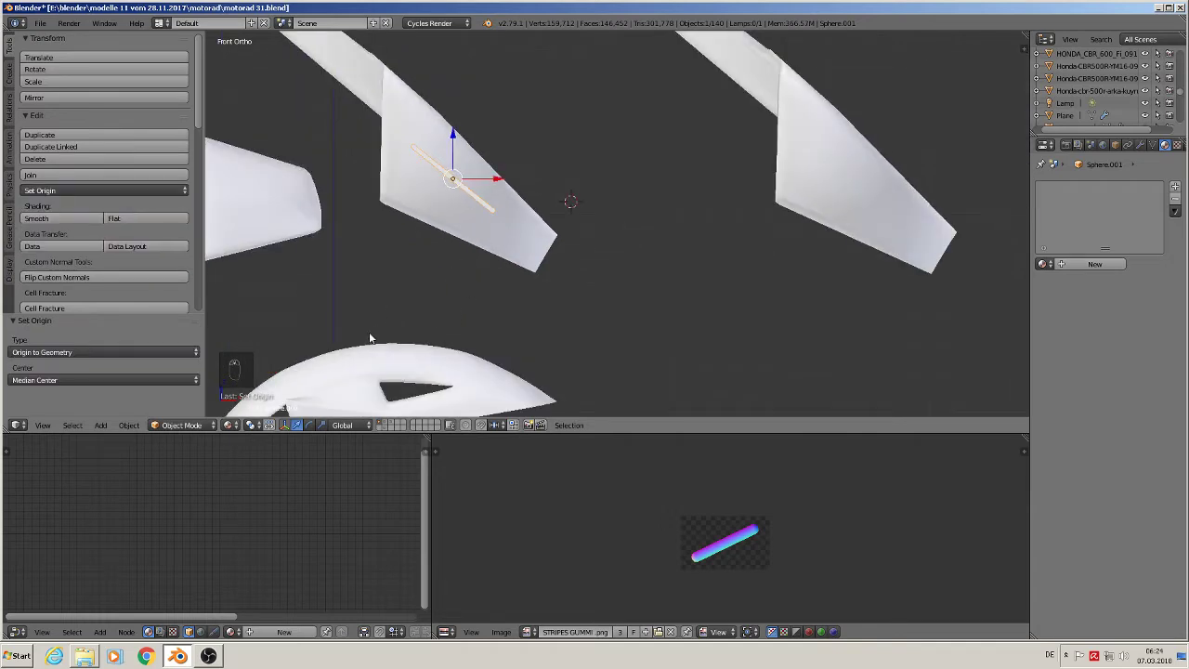
{"action": "middle_click_drag", "start_coordinate": [411, 306], "coordinate": [563, 220], "text": "shift"}
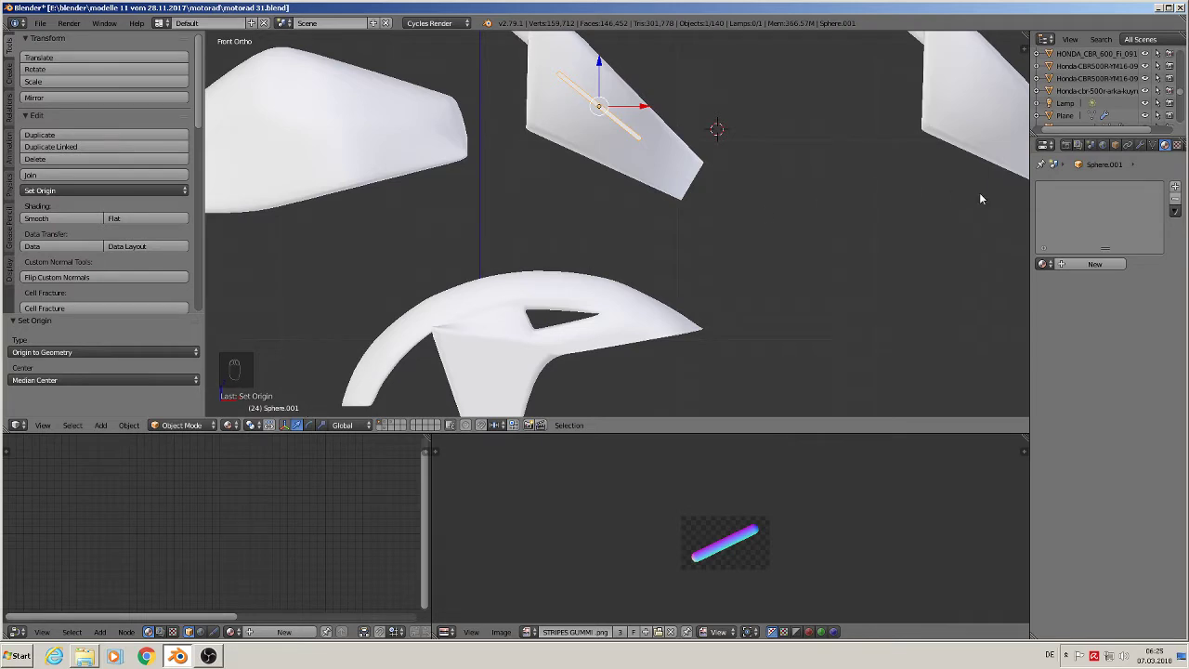
{"action": "middle_click_drag", "start_coordinate": [781, 220], "coordinate": [629, 295], "text": "shift"}
Step: Select the wing Cube.048 and apply its Solidify modifier
{"action": "right_click", "coordinate": [526, 240]}
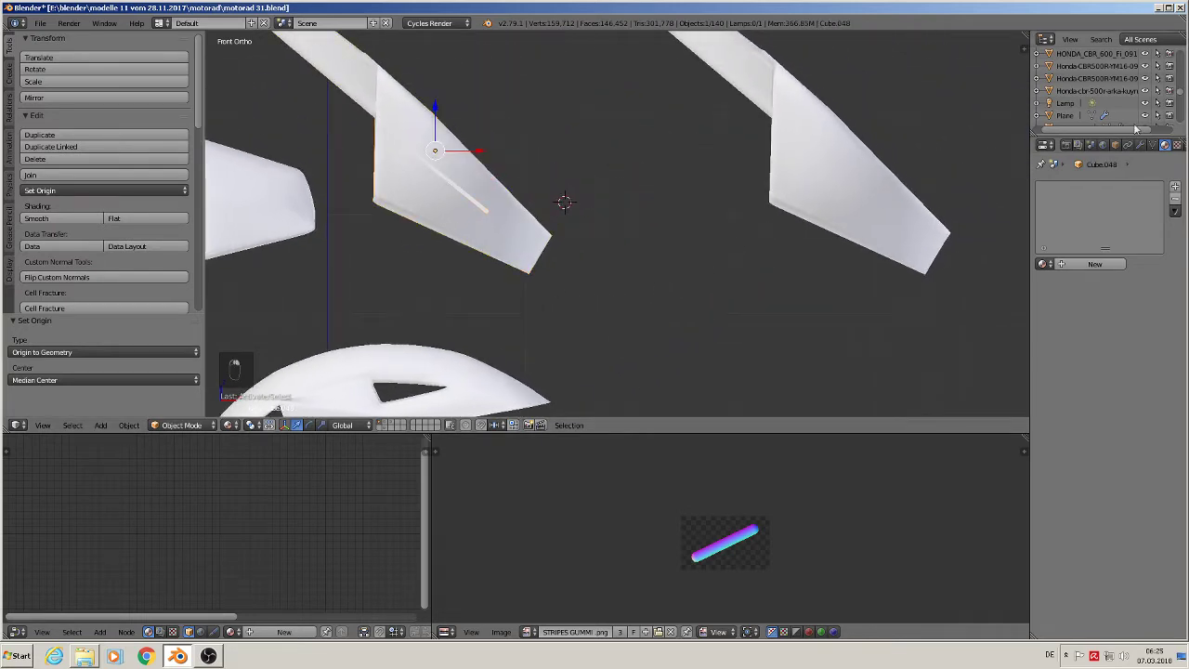
{"action": "left_click", "coordinate": [1142, 146]}
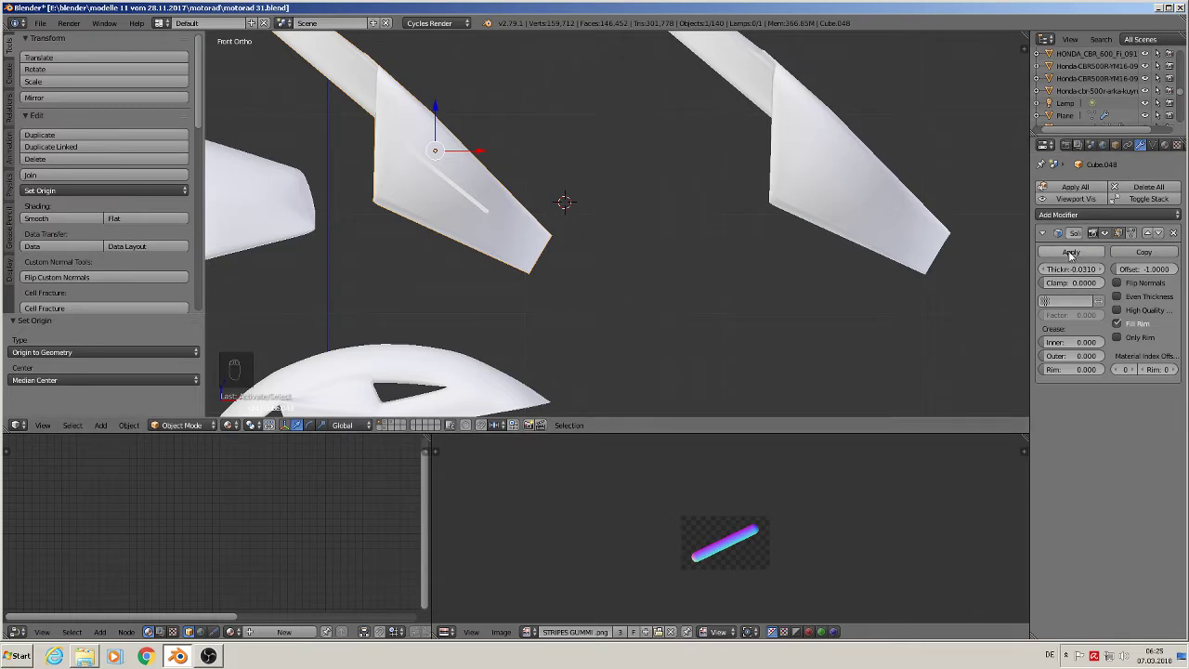
{"action": "left_click", "coordinate": [1073, 253]}
Step: Add a Boolean Difference modifier using Sphere.001 to the wing and apply it
{"action": "left_click", "coordinate": [1091, 188]}
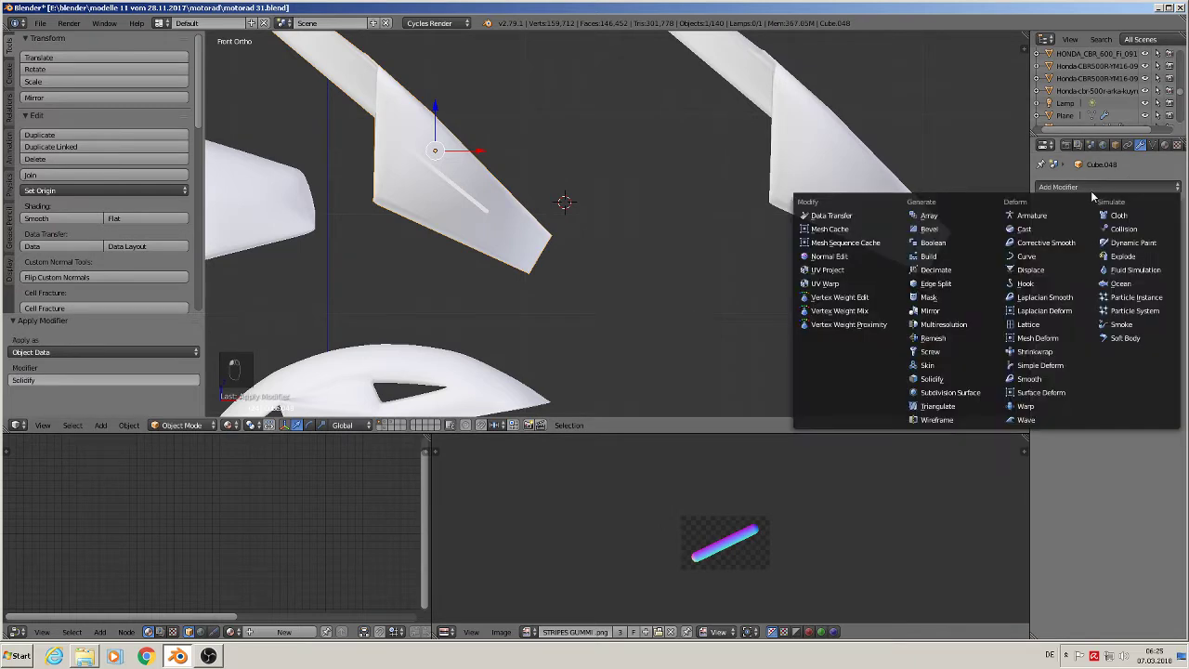
{"action": "left_click", "coordinate": [970, 244]}
{"action": "left_click", "coordinate": [1138, 282]}
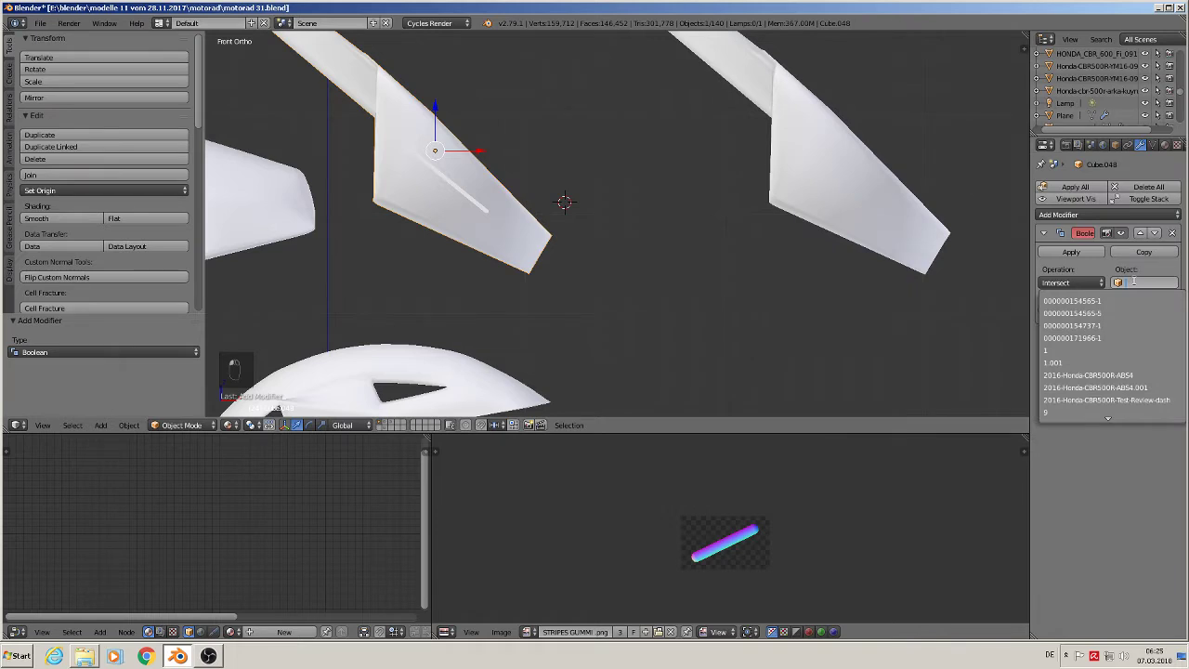
{"action": "type", "text": "sphere"}
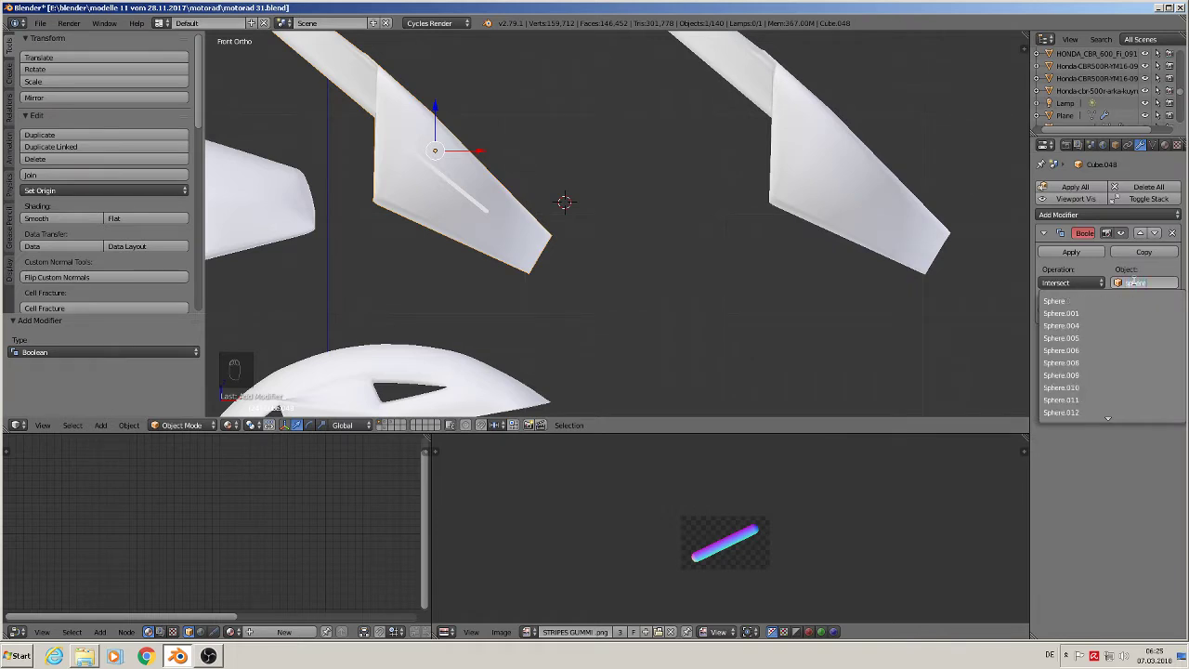
{"action": "left_click", "coordinate": [1061, 313]}
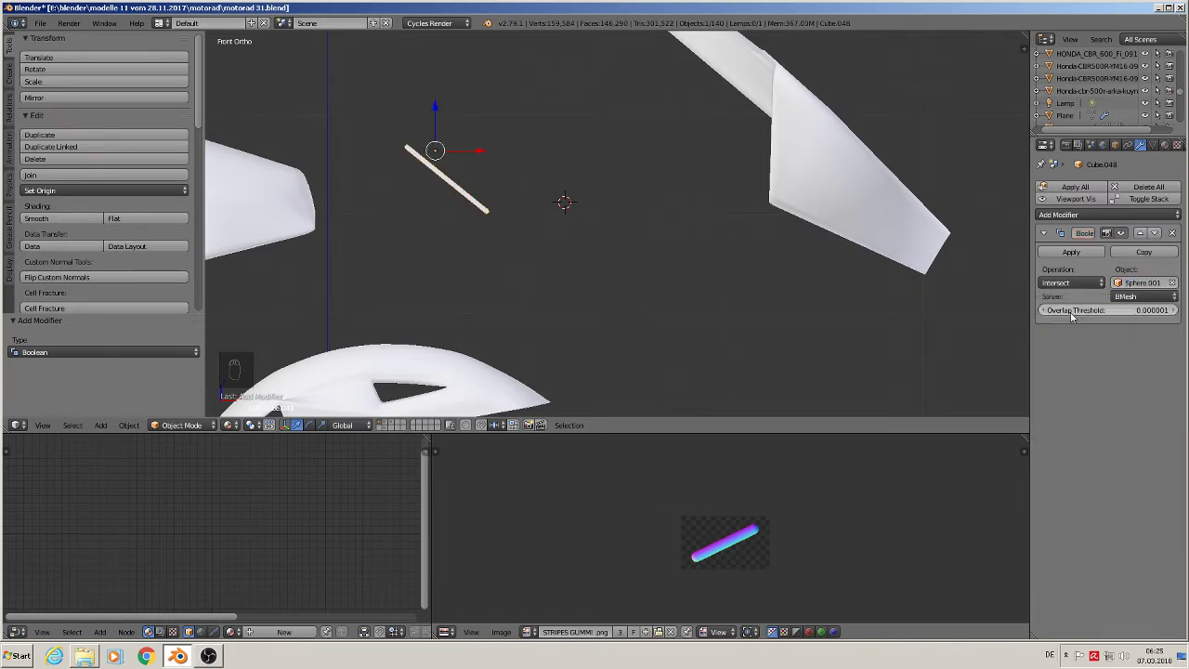
{"action": "left_click", "coordinate": [1102, 282]}
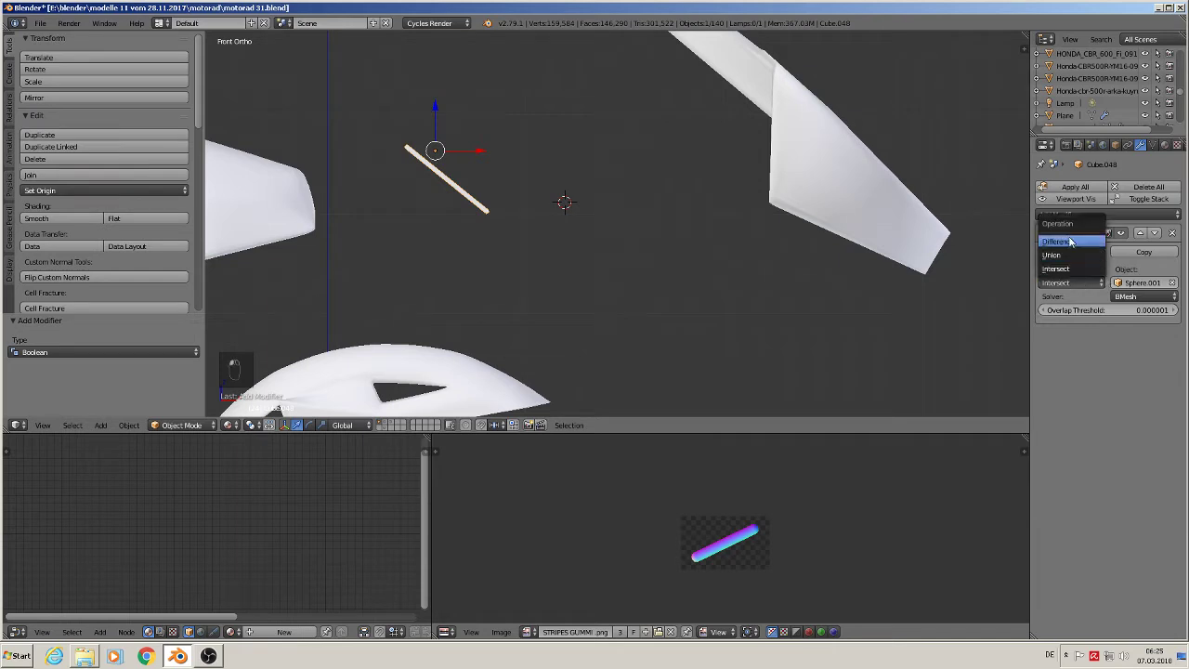
{"action": "left_click", "coordinate": [1068, 240]}
{"action": "left_click", "coordinate": [1059, 251]}
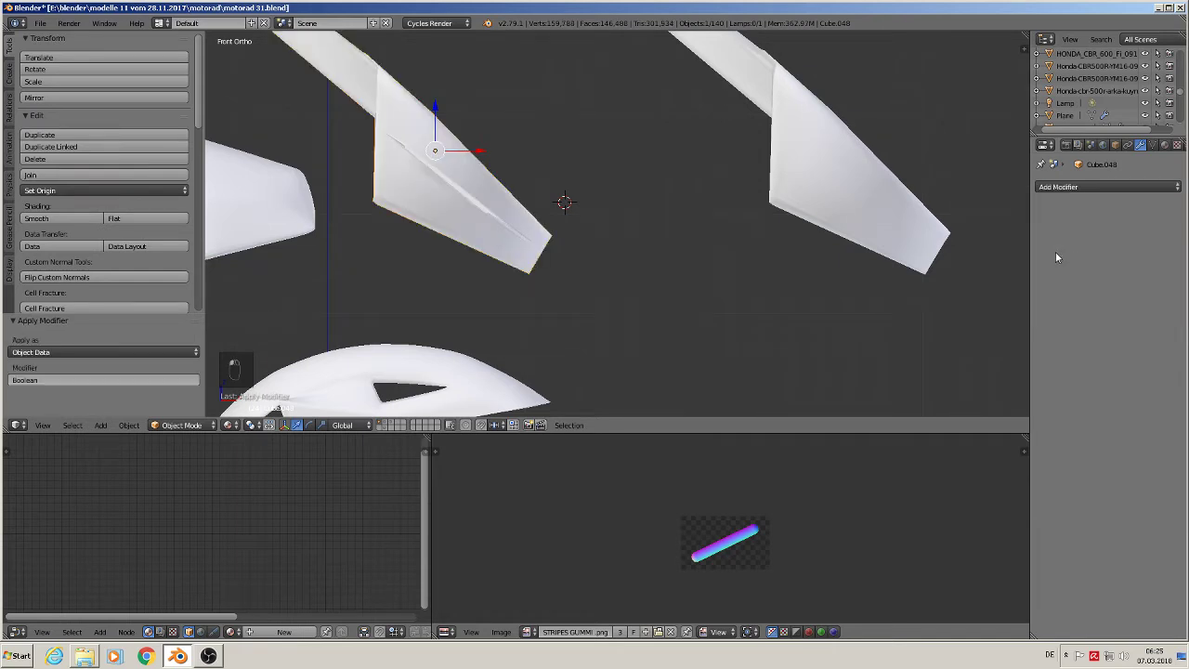
{"action": "right_click", "coordinate": [444, 184]}
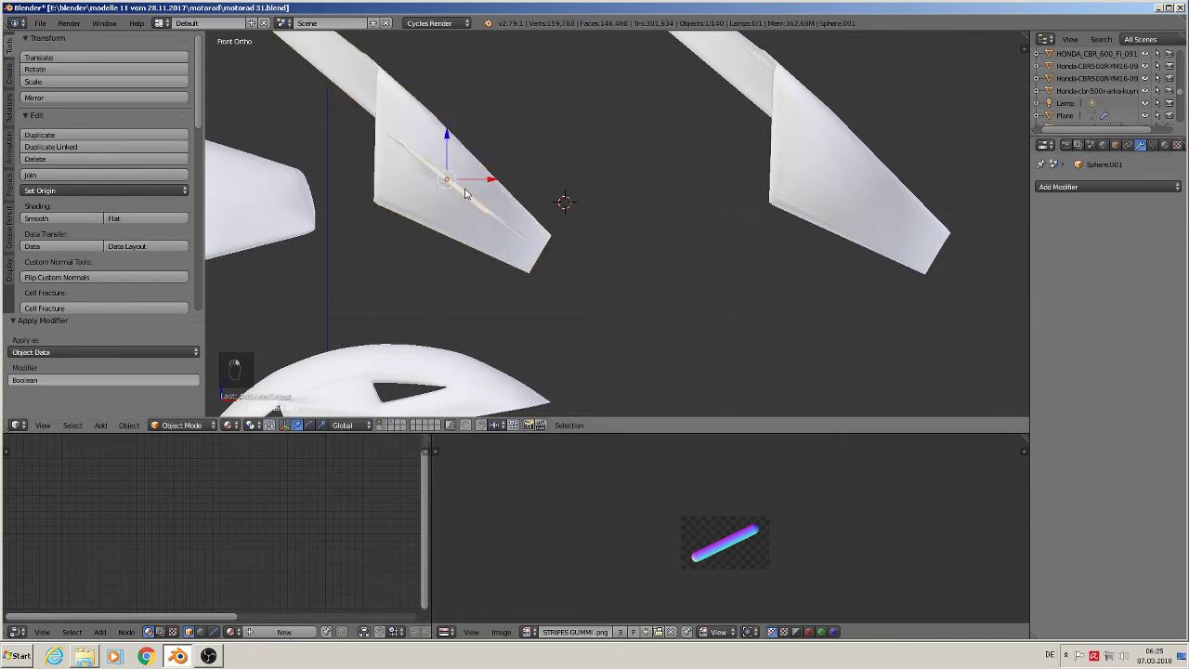
Step: Move the Sphere.001 cutter bar off the wing to expose the cut groove
{"action": "key", "text": "g"}
{"action": "left_click", "coordinate": [562, 157]}
{"action": "middle_click_drag", "start_coordinate": [469, 159], "coordinate": [683, 272]}
{"action": "scroll", "coordinate": [642, 274], "scroll_direction": "up", "scroll_amount": 4}
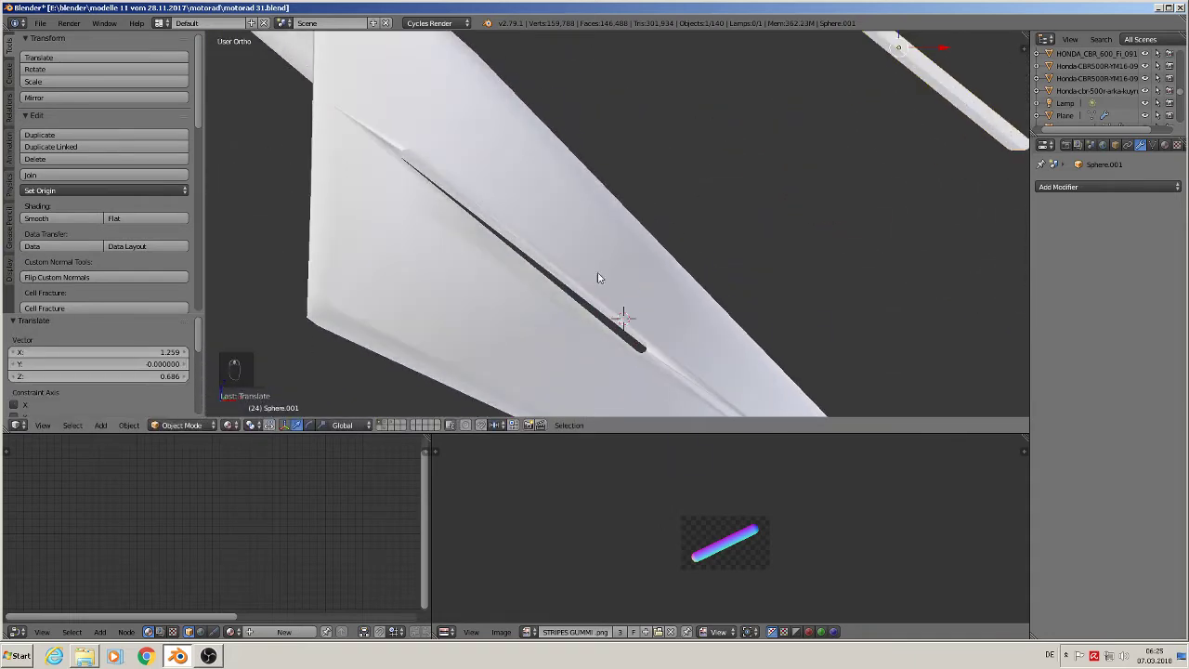
{"action": "scroll", "coordinate": [441, 178], "scroll_direction": "down", "scroll_amount": 3}
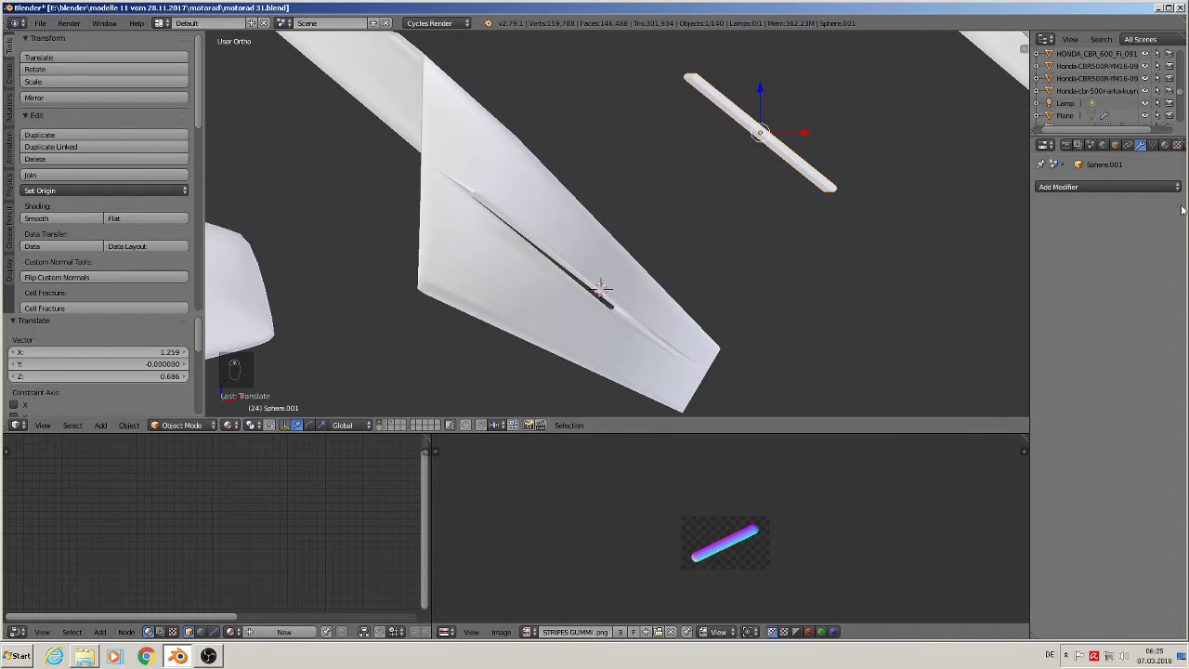
Step: Add an Edge Split modifier to Sphere.001 with Sharp Edges turned off
{"action": "left_click", "coordinate": [1106, 187]}
{"action": "left_click", "coordinate": [957, 283]}
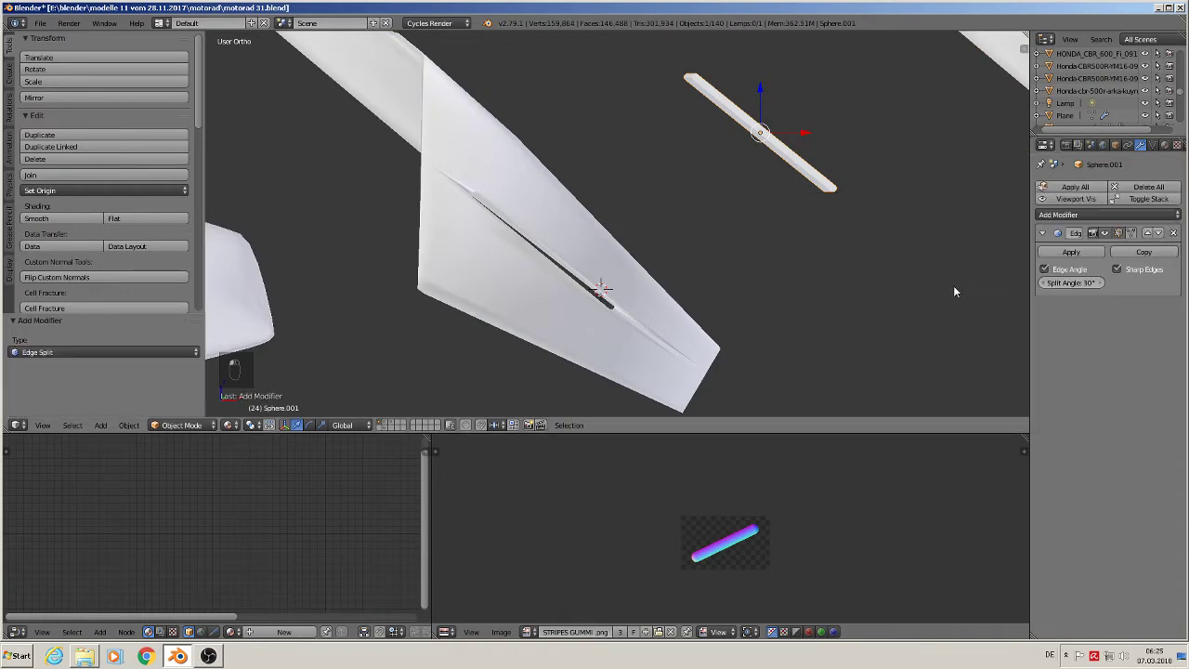
{"action": "left_click", "coordinate": [1117, 269]}
{"action": "key", "text": "Tab"}
{"action": "key", "text": "Tab"}
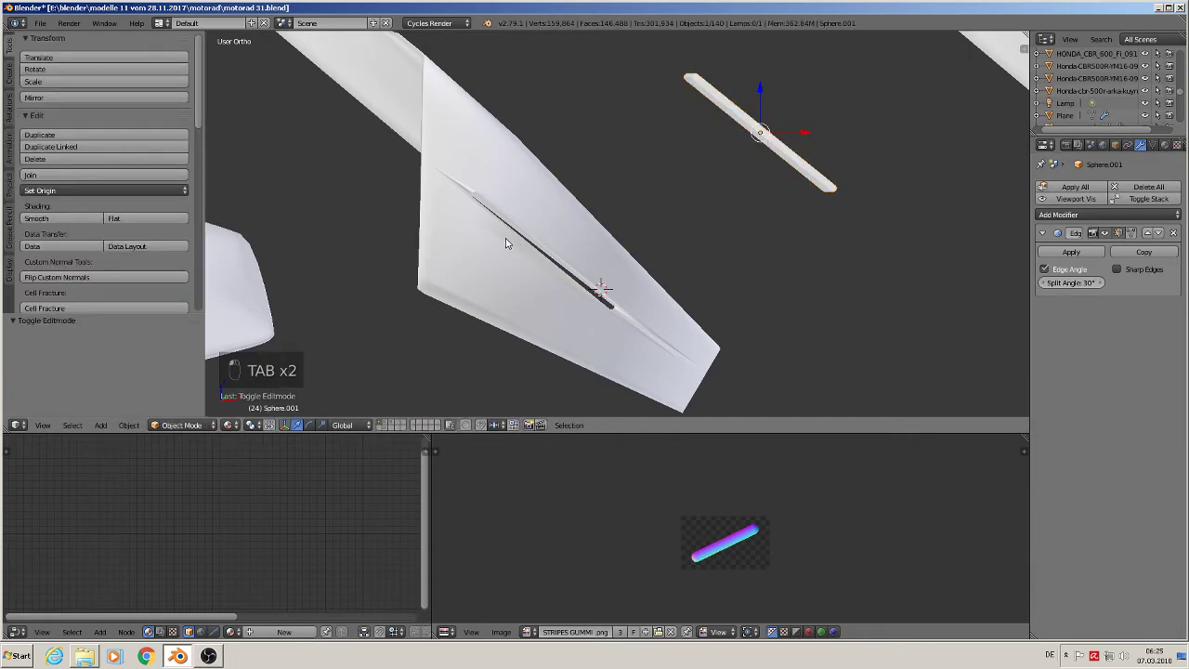
Step: Select the wing Cube.048 and flat-shade a face beside the groove end
{"action": "right_click", "coordinate": [504, 245]}
{"action": "middle_click_drag", "start_coordinate": [504, 246], "coordinate": [483, 248]}
{"action": "key", "text": "Tab"}
{"action": "scroll", "coordinate": [469, 203], "scroll_direction": "up", "scroll_amount": 8}
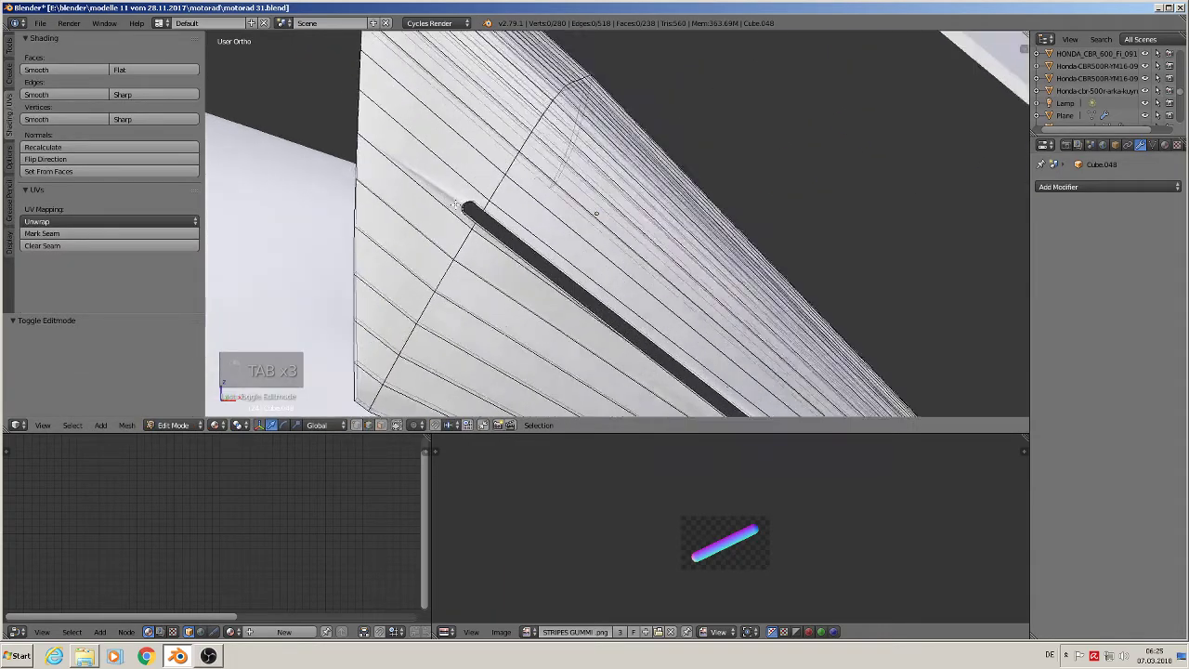
{"action": "scroll", "coordinate": [464, 207], "scroll_direction": "up", "scroll_amount": 1}
{"action": "scroll", "coordinate": [464, 206], "scroll_direction": "down", "scroll_amount": 3}
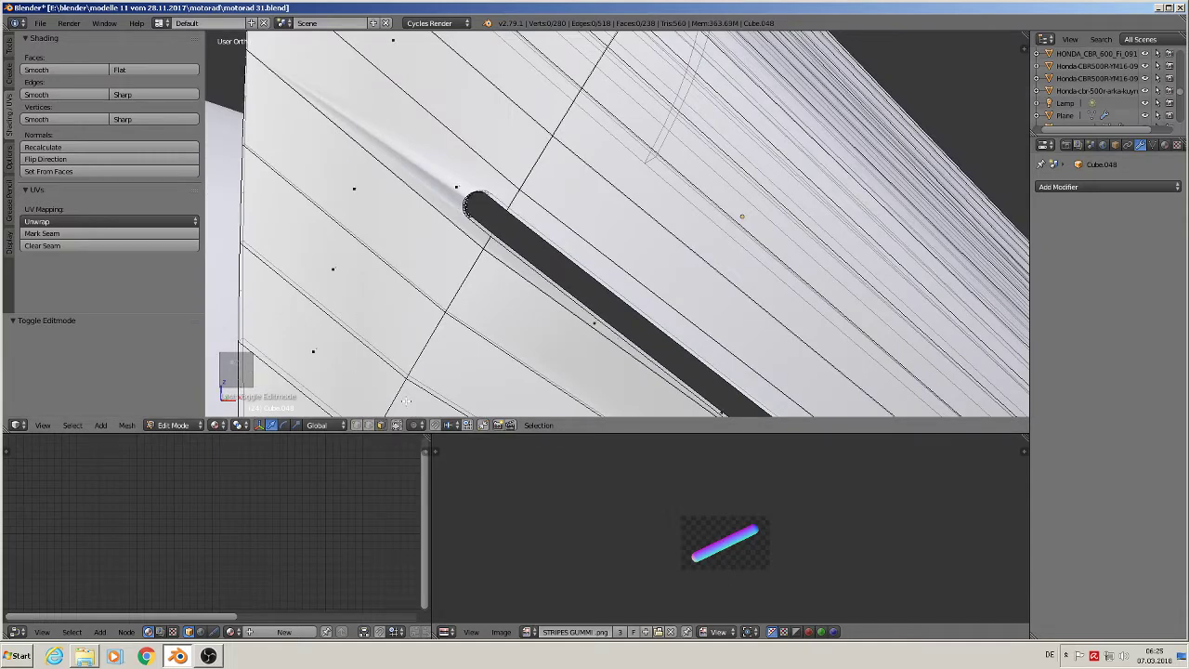
{"action": "right_click", "coordinate": [451, 177]}
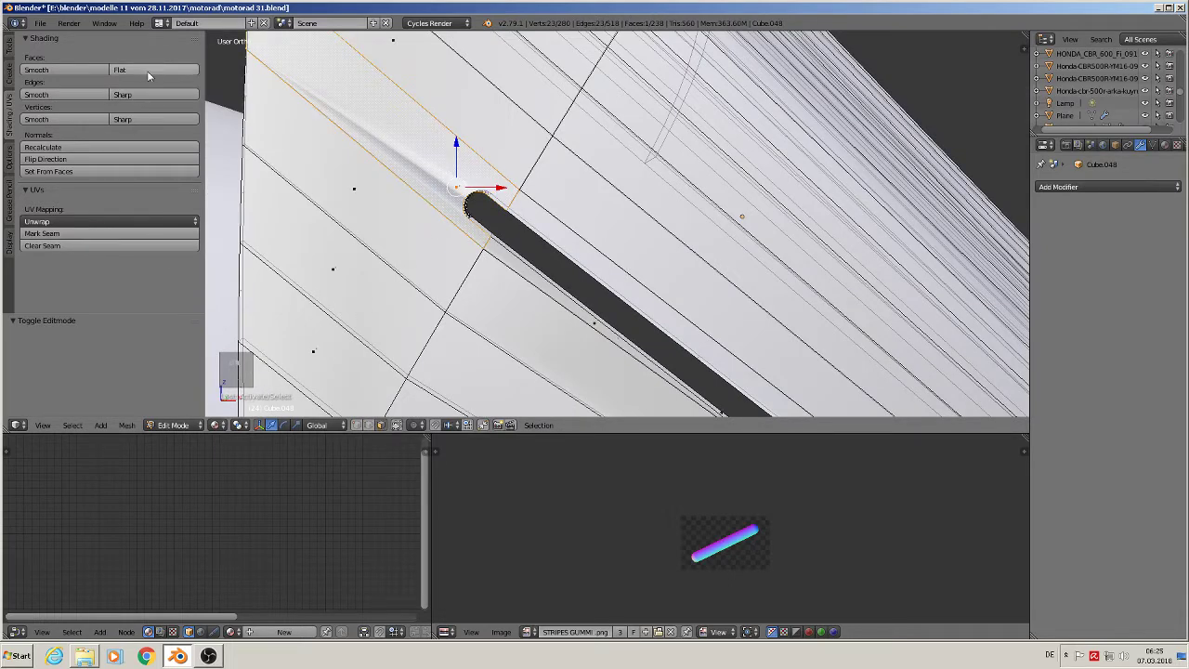
{"action": "left_click", "coordinate": [147, 70]}
Step: Check the wing's shading in Object Mode, then go back to editing its mesh
{"action": "scroll", "coordinate": [566, 310], "scroll_direction": "down", "scroll_amount": 2}
{"action": "key", "text": "Tab"}
{"action": "scroll", "coordinate": [629, 334], "scroll_direction": "down", "scroll_amount": 2}
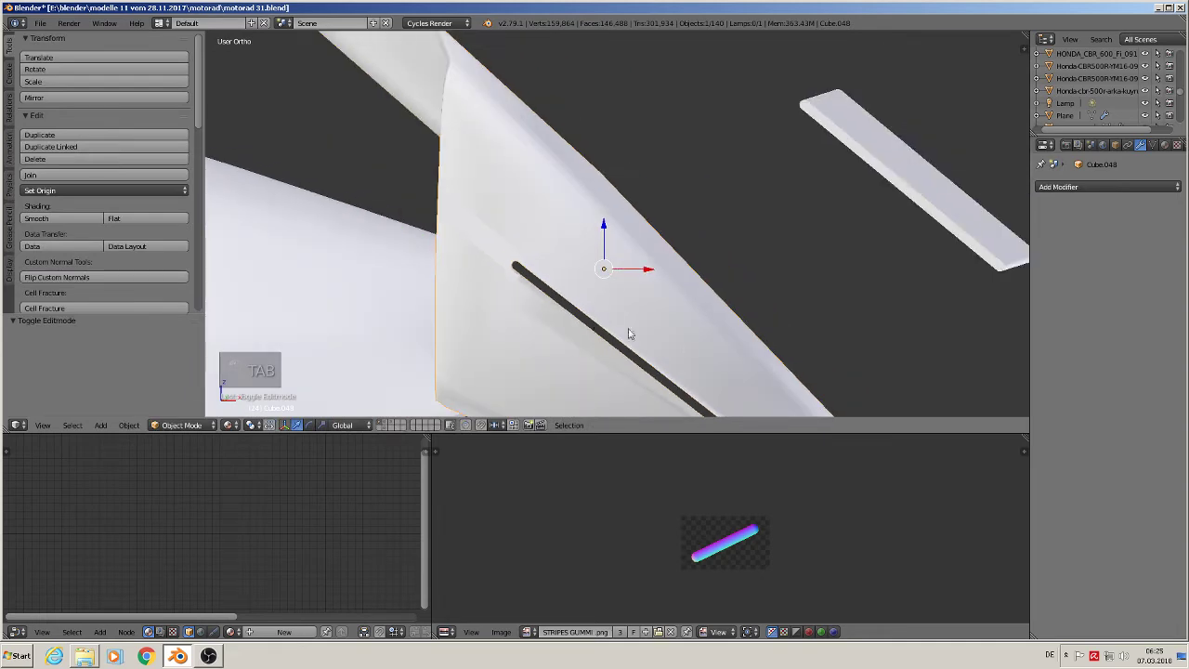
{"action": "middle_click_drag", "start_coordinate": [629, 334], "coordinate": [491, 162]}
{"action": "scroll", "coordinate": [539, 209], "scroll_direction": "up", "scroll_amount": 2}
{"action": "key", "text": "Tab"}
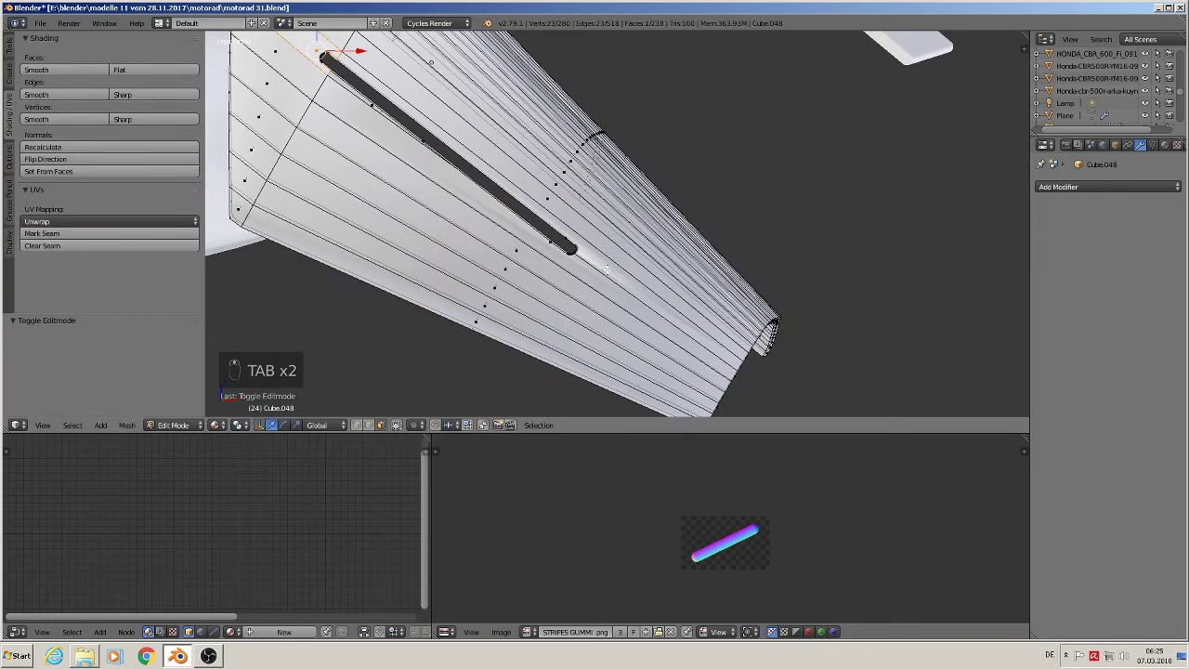
Step: Select the thin strip along the groove's upper edge and shade it flat
{"action": "right_click", "coordinate": [601, 266]}
{"action": "scroll", "coordinate": [531, 229], "scroll_direction": "up", "scroll_amount": 2}
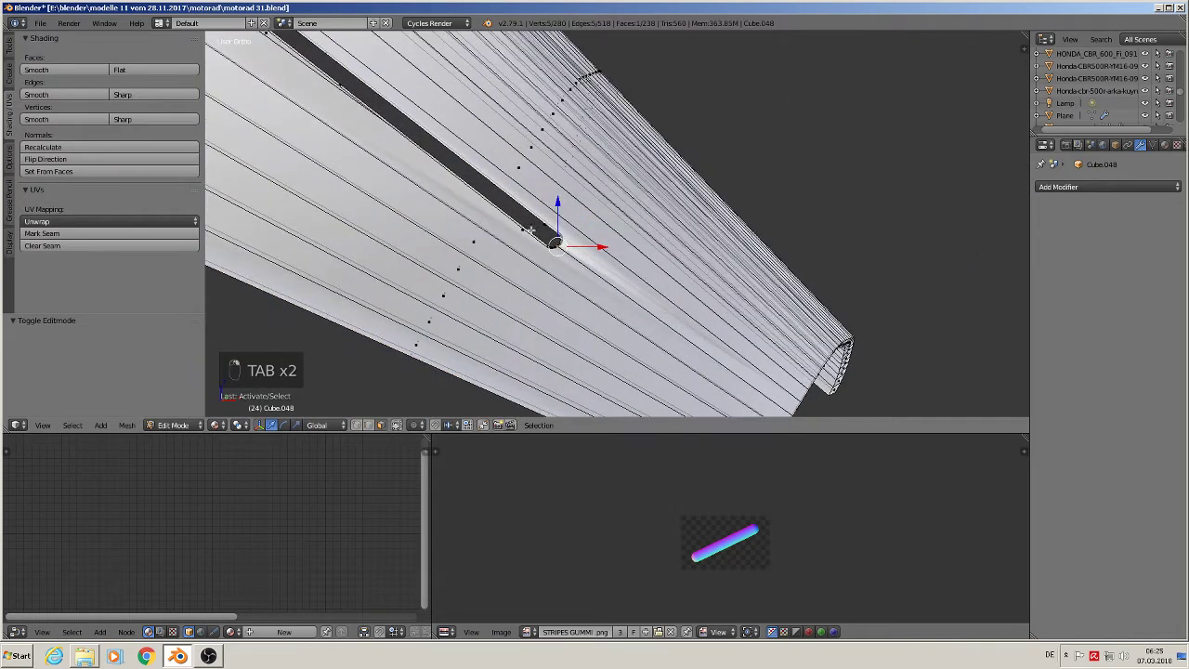
{"action": "right_click", "coordinate": [520, 195]}
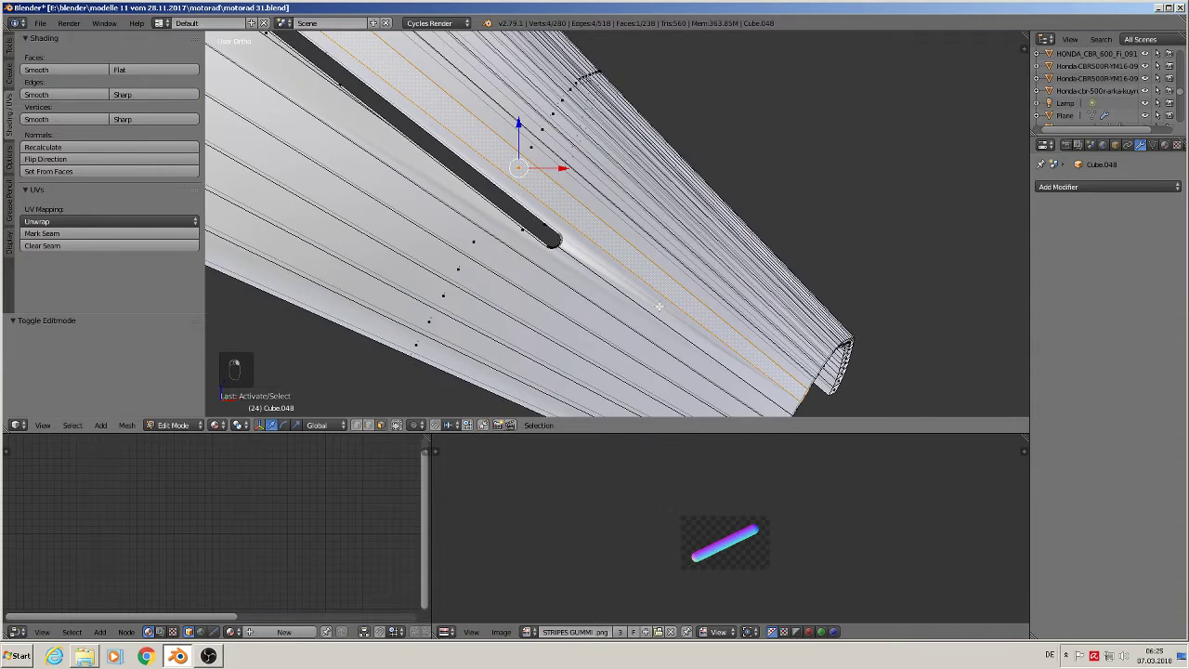
{"action": "right_click", "coordinate": [517, 230]}
{"action": "middle_click_drag", "start_coordinate": [517, 231], "coordinate": [487, 232]}
{"action": "scroll", "coordinate": [487, 232], "scroll_direction": "up", "scroll_amount": 3}
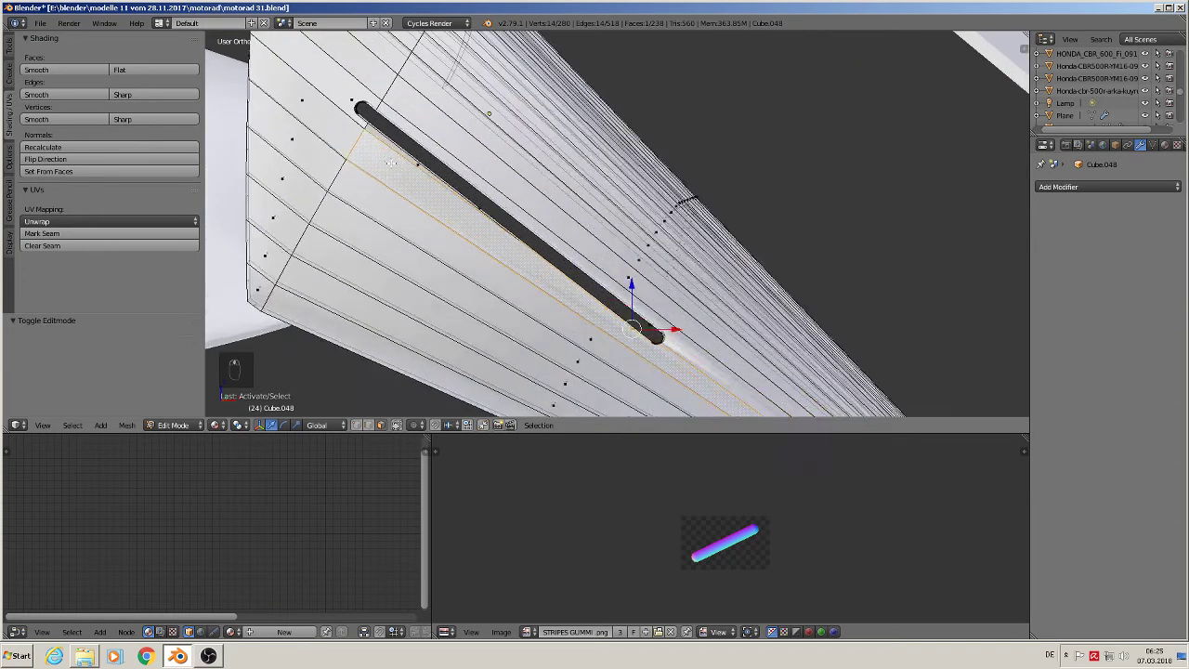
{"action": "right_click", "coordinate": [414, 164]}
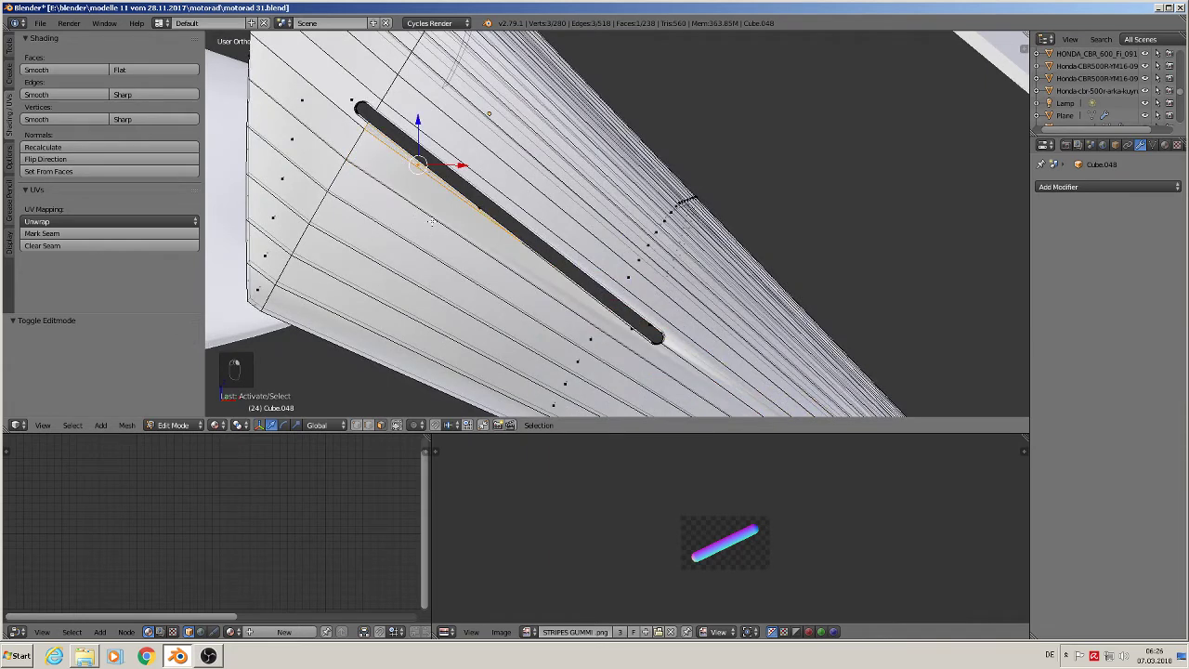
{"action": "left_click", "coordinate": [122, 70]}
Step: Select strips and end faces along the groove, including the long top edge
{"action": "right_click", "coordinate": [464, 170], "text": "shift"}
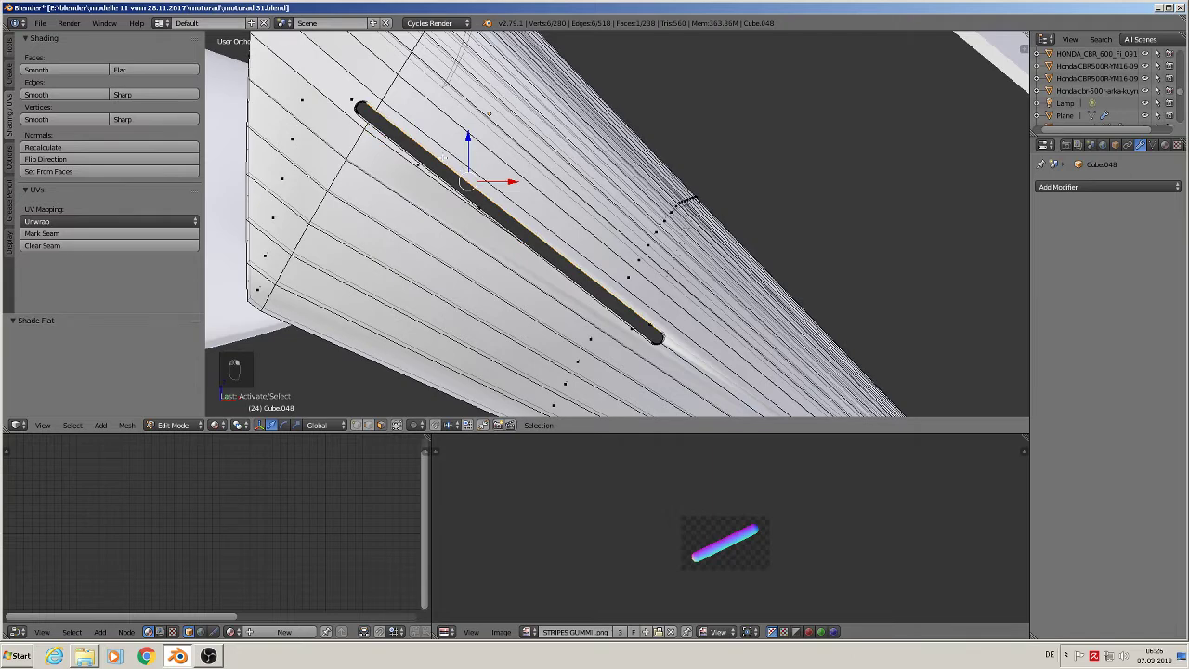
{"action": "right_click", "coordinate": [420, 138], "text": "shift"}
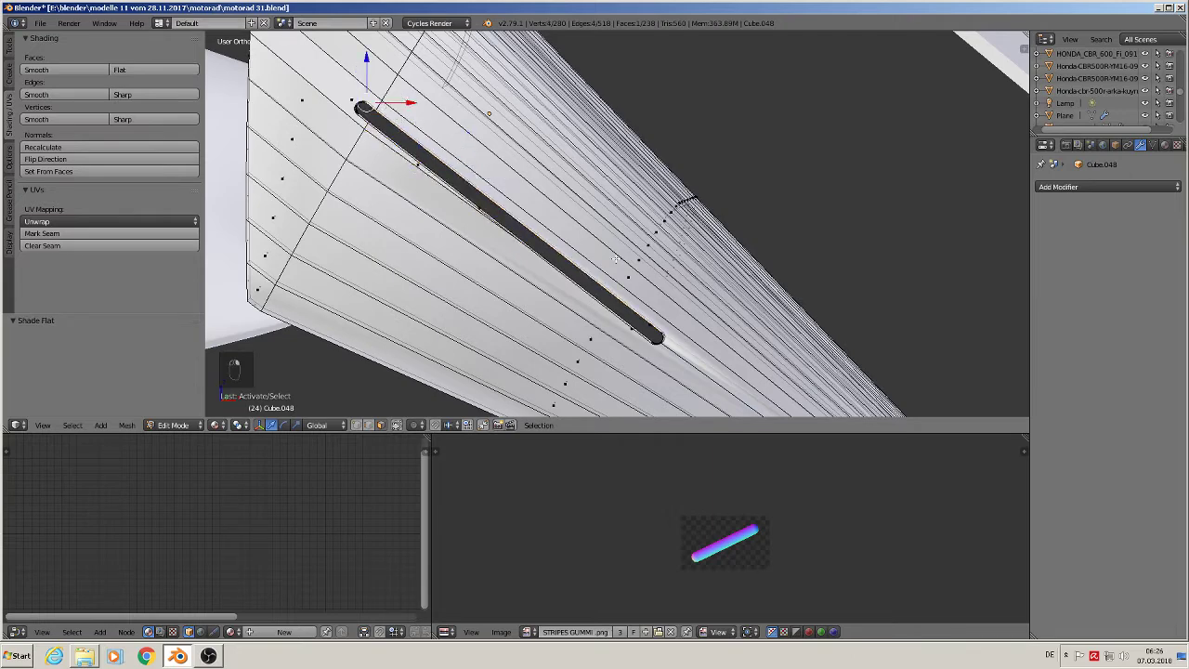
{"action": "right_click", "coordinate": [681, 339], "text": "alt"}
{"action": "middle_click_drag", "start_coordinate": [713, 354], "coordinate": [639, 336]}
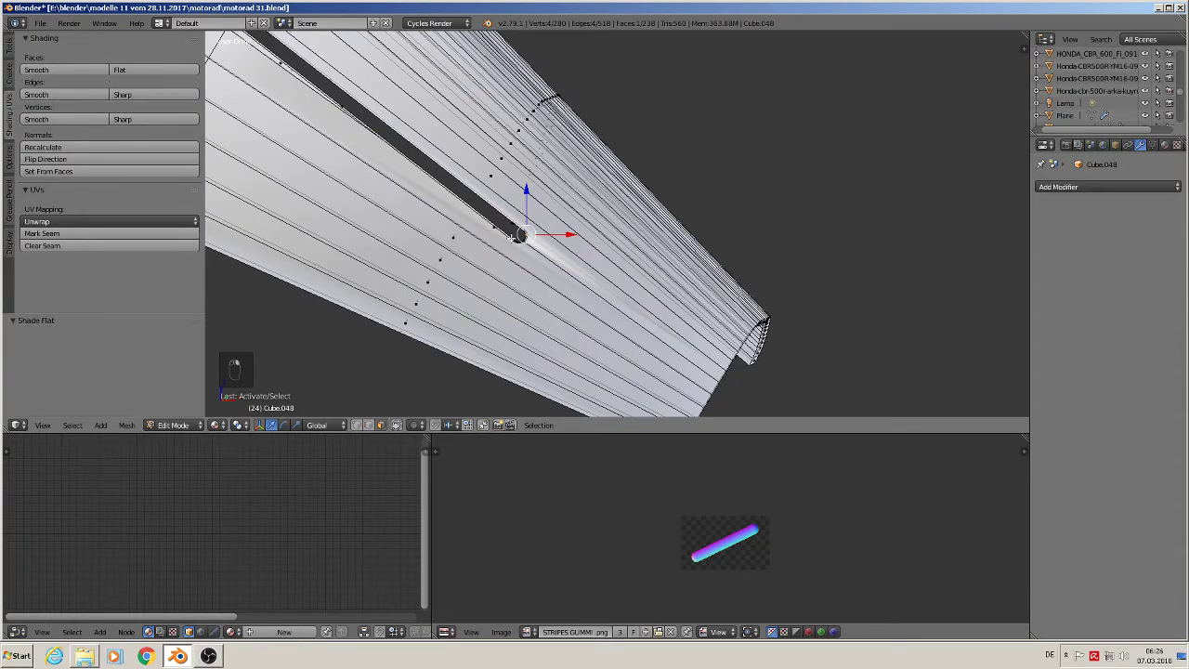
{"action": "middle_click_drag", "start_coordinate": [512, 237], "coordinate": [449, 201]}
{"action": "right_click", "coordinate": [381, 115], "text": "shift"}
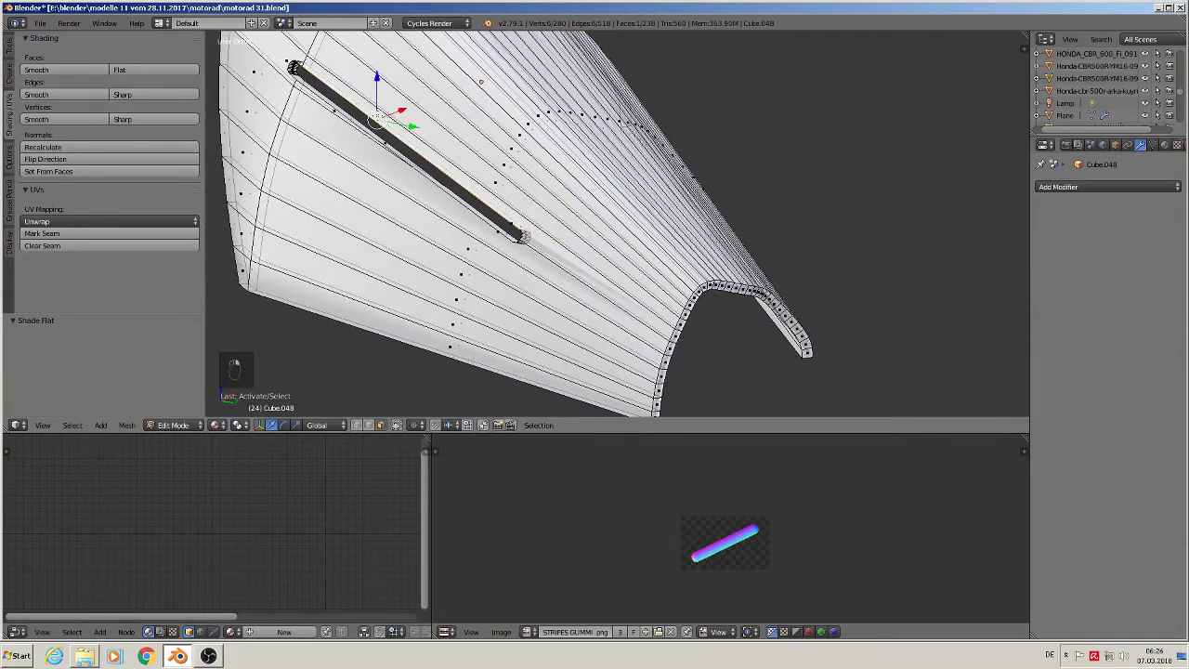
{"action": "scroll", "coordinate": [381, 115], "scroll_direction": "up", "scroll_amount": 6}
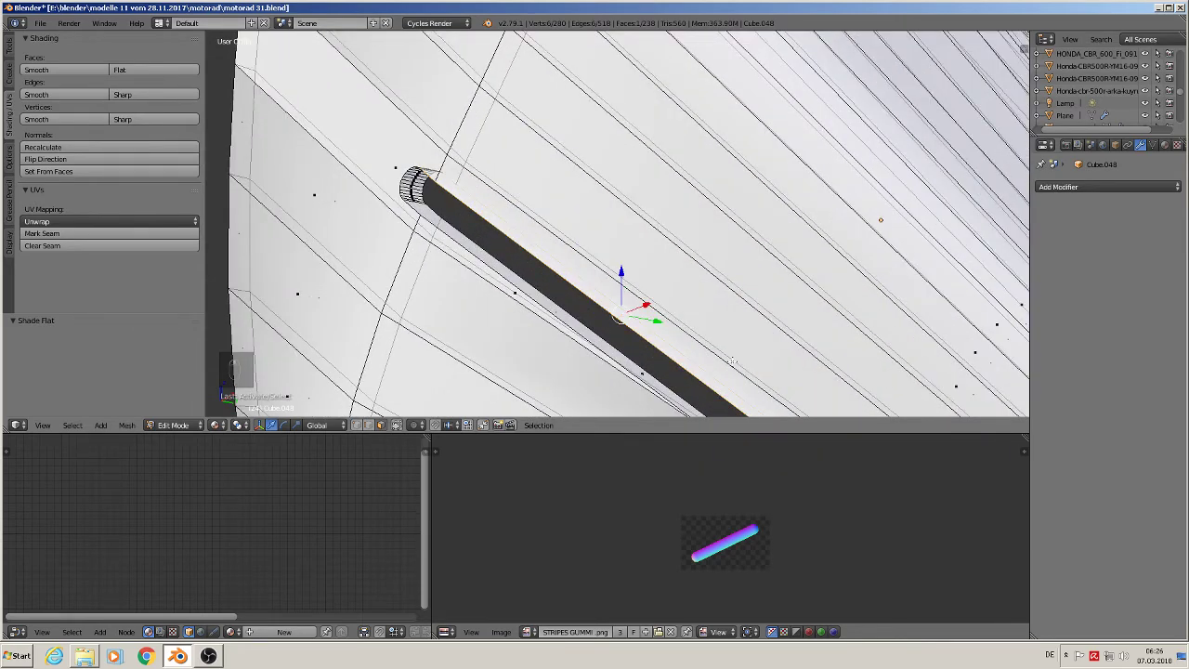
{"action": "middle_click_drag", "start_coordinate": [731, 362], "coordinate": [587, 241], "text": "shift"}
{"action": "middle_click_drag", "start_coordinate": [760, 332], "coordinate": [373, 378], "text": "shift"}
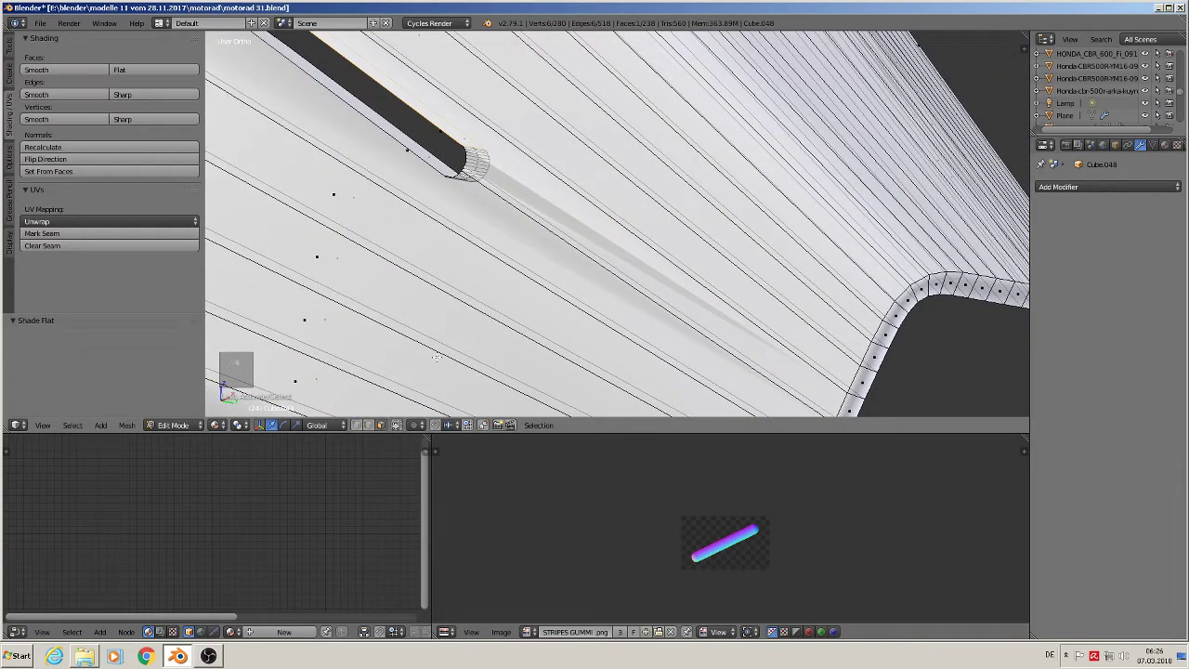
Step: With X-ray on, flat-shade the groove's edge-loop strip and return to Object Mode
{"action": "left_click", "coordinate": [396, 424]}
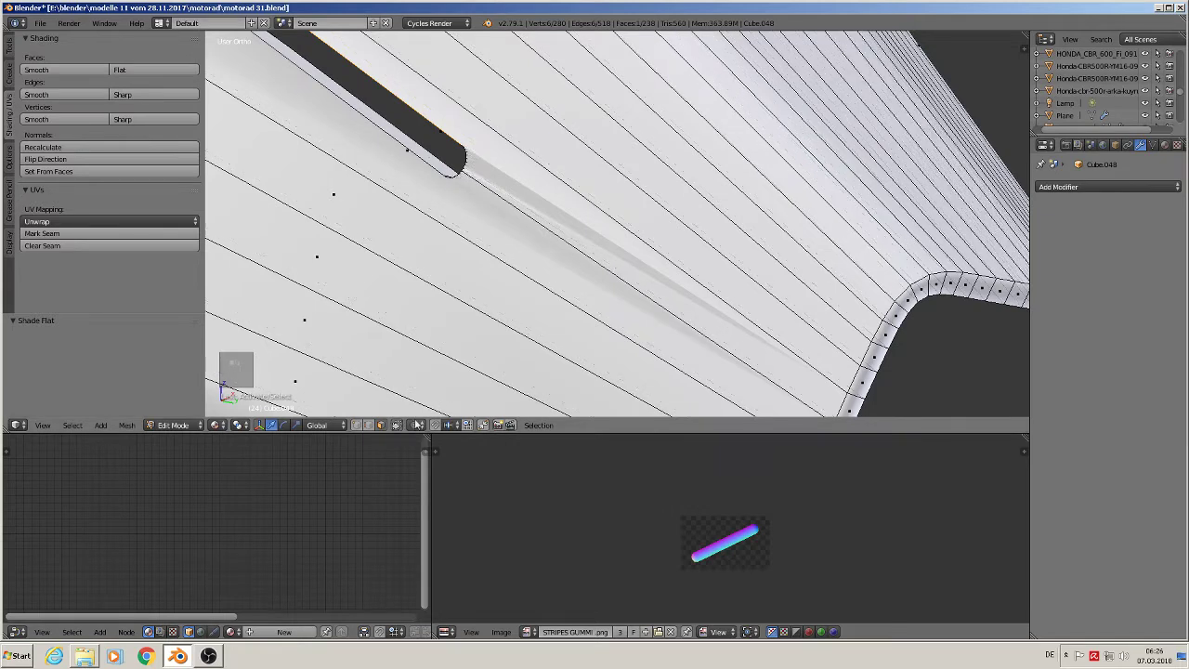
{"action": "right_click", "coordinate": [506, 173], "text": "alt+shift"}
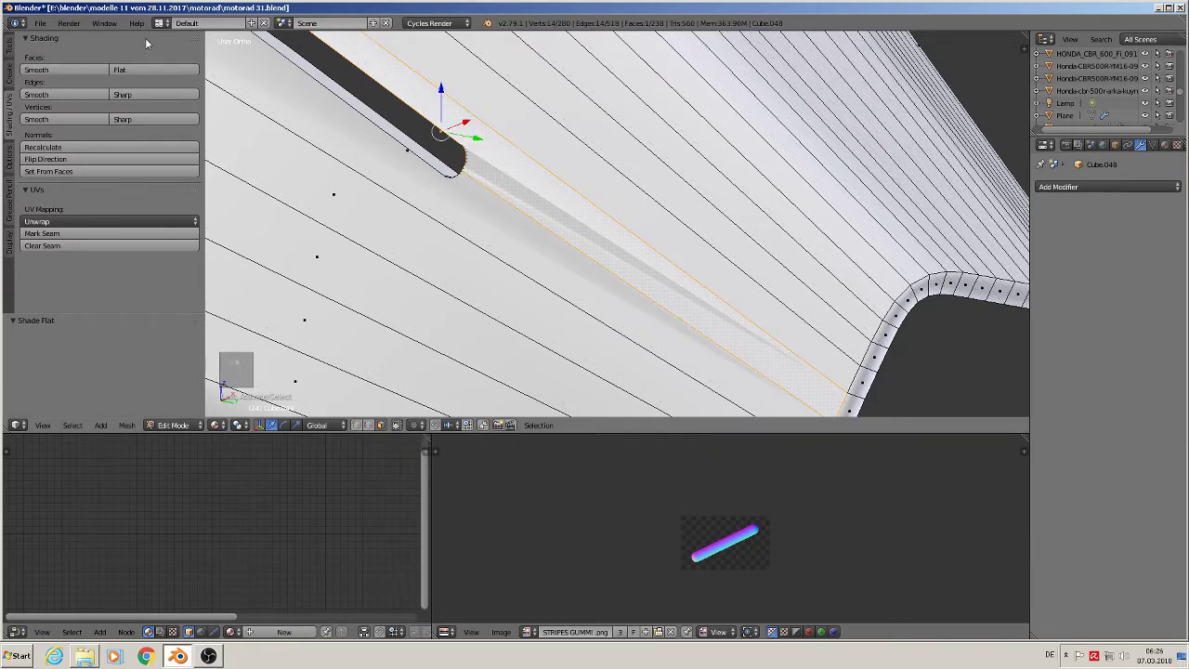
{"action": "left_click", "coordinate": [135, 70]}
{"action": "key", "text": "Tab"}
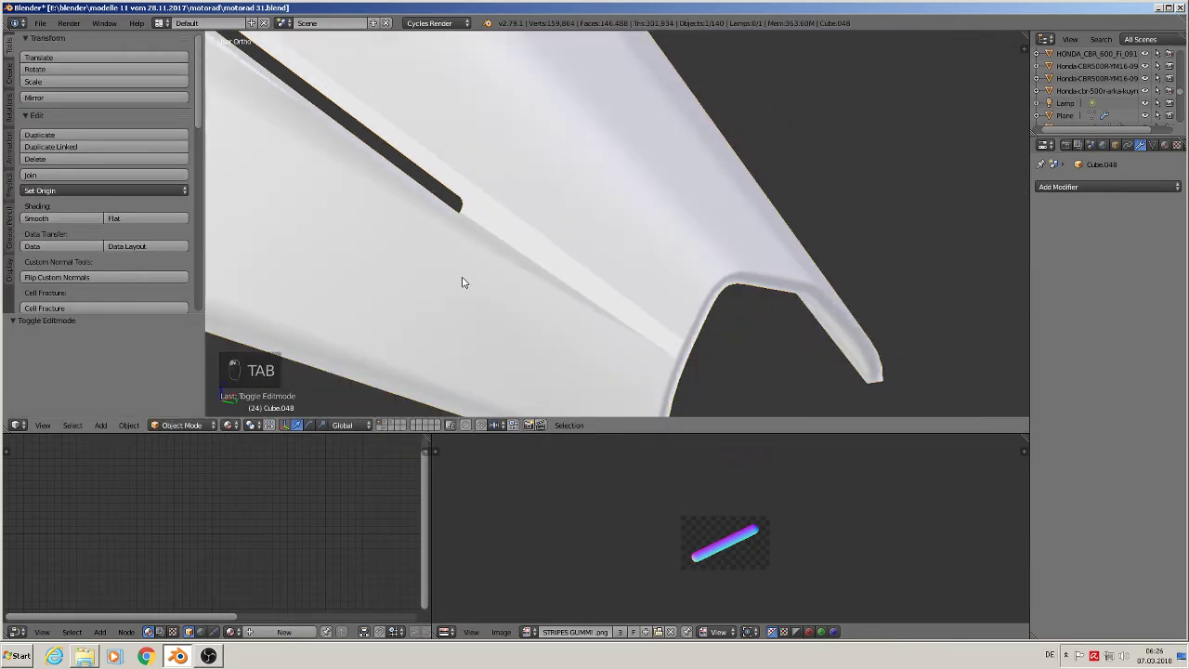
{"action": "scroll", "coordinate": [460, 290], "scroll_direction": "down", "scroll_amount": 5}
{"action": "middle_click_drag", "start_coordinate": [462, 300], "coordinate": [602, 327]}
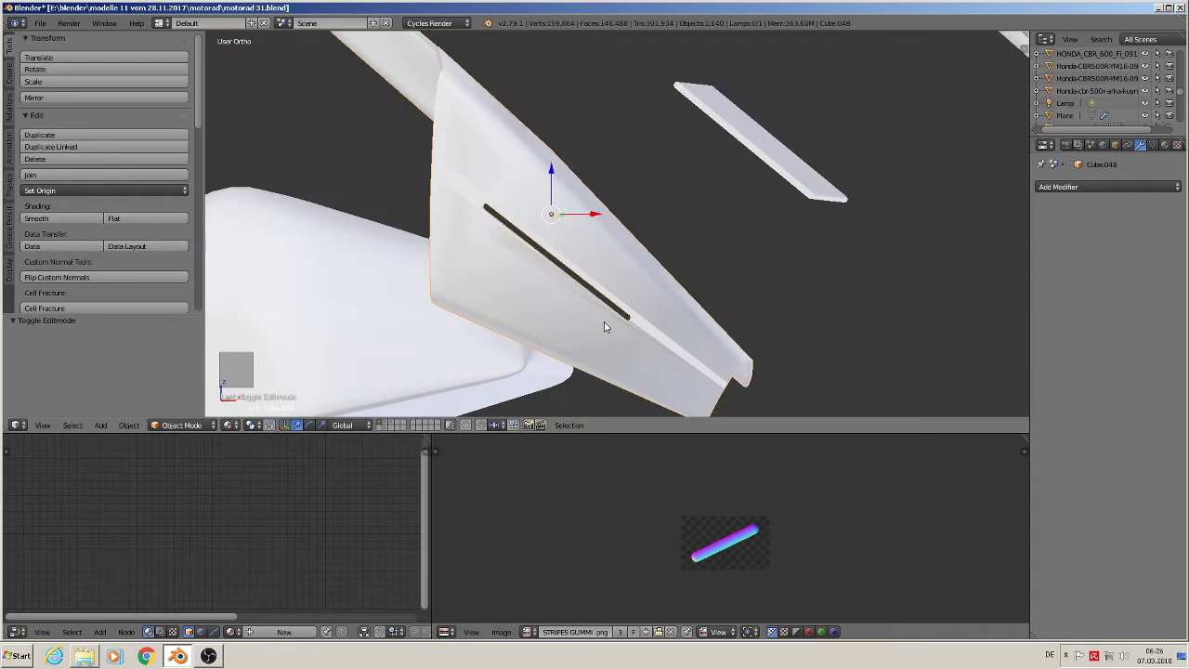
{"action": "scroll", "coordinate": [603, 327], "scroll_direction": "down", "scroll_amount": 4}
{"action": "scroll", "coordinate": [621, 358], "scroll_direction": "up", "scroll_amount": 3}
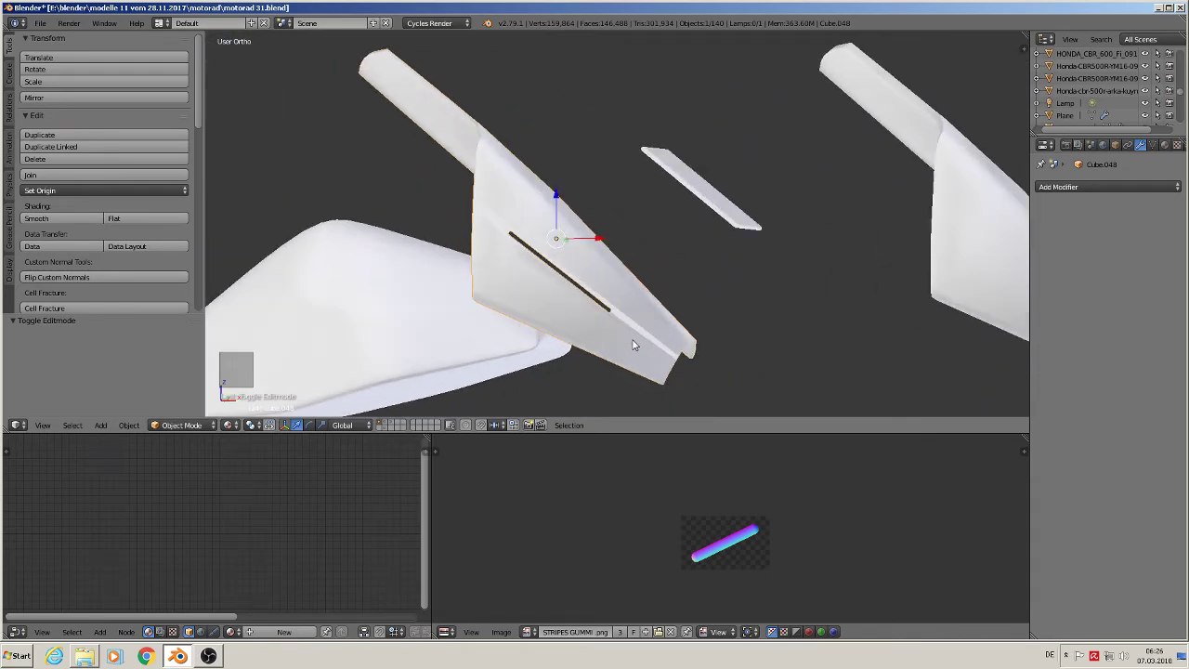
Step: In front view, duplicate the thin cutter rod and place the copy beside it
{"action": "key", "text": "KP_1"}
{"action": "right_click", "coordinate": [717, 191]}
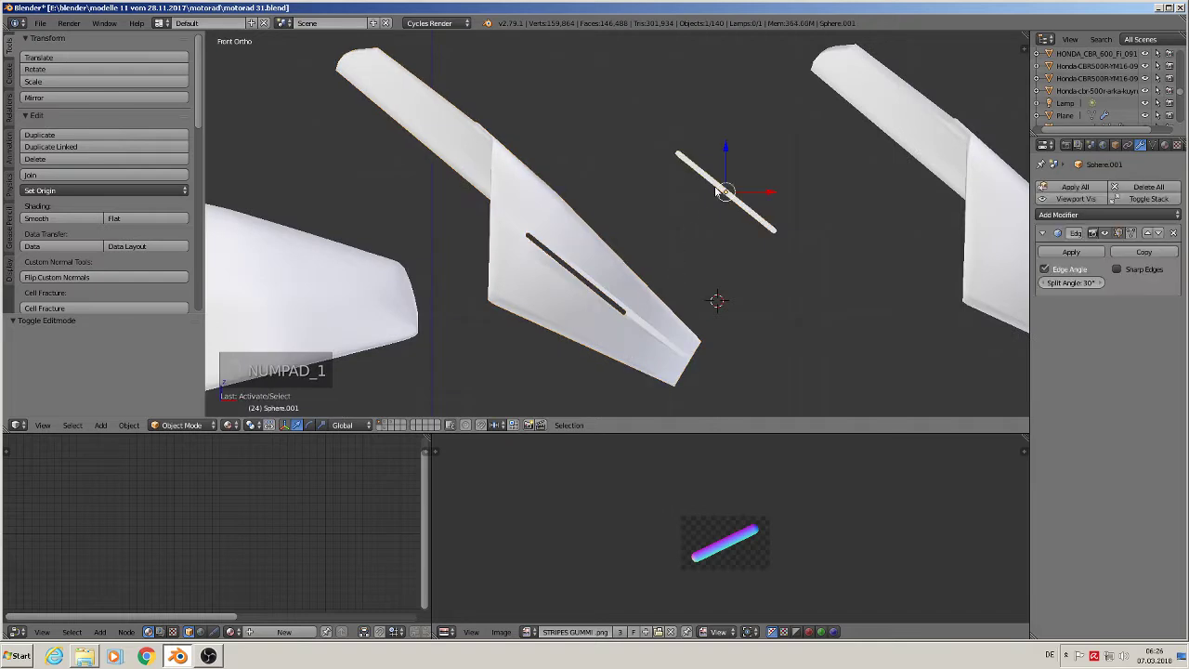
{"action": "key", "text": "shift+d"}
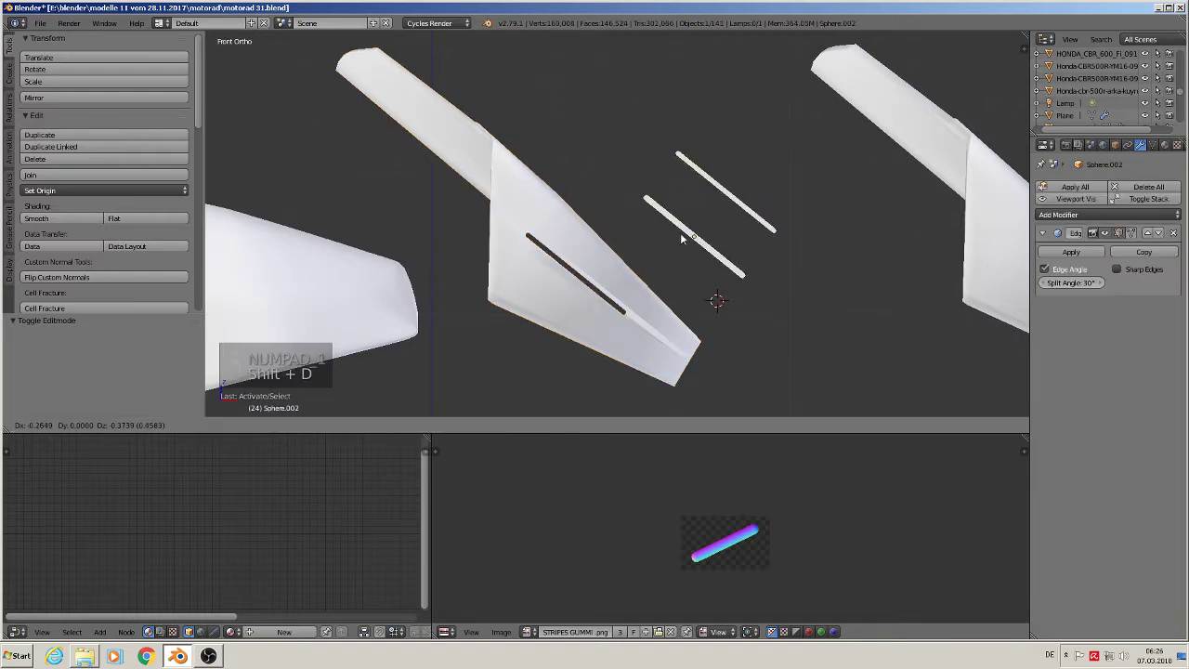
{"action": "left_click", "coordinate": [684, 243]}
{"action": "scroll", "coordinate": [688, 247], "scroll_direction": "up", "scroll_amount": 6}
Step: Delete vertices from the copy, then delete only faces to leave an edge outline
{"action": "key", "text": "Tab"}
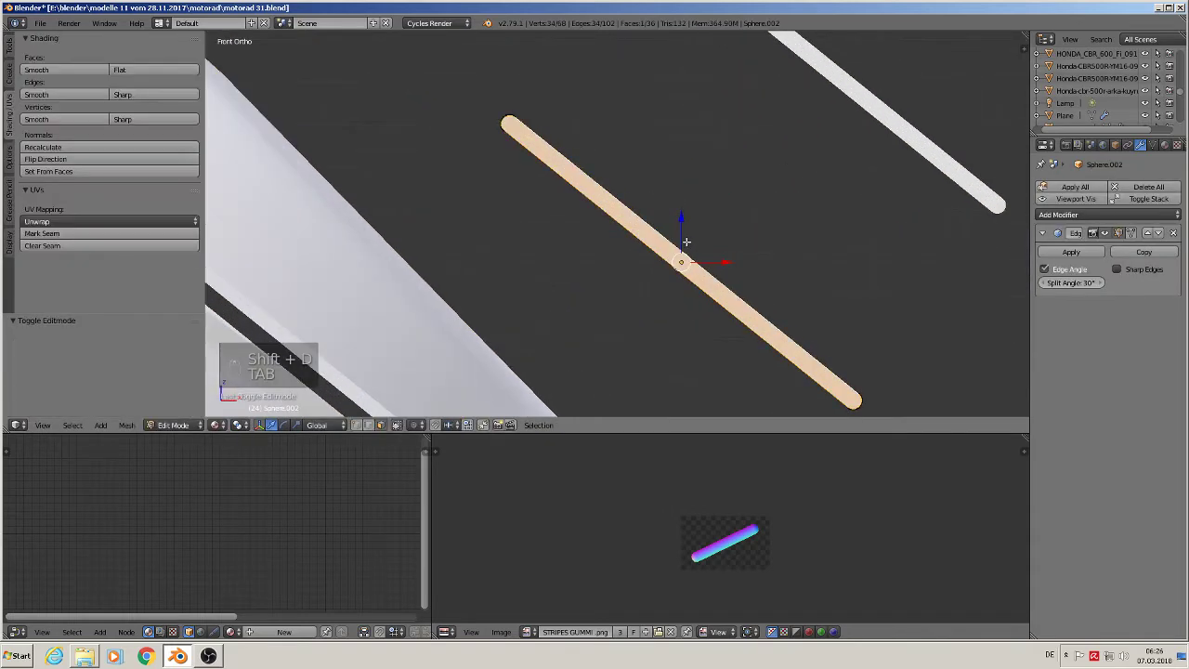
{"action": "middle_click_drag", "start_coordinate": [675, 244], "coordinate": [649, 263]}
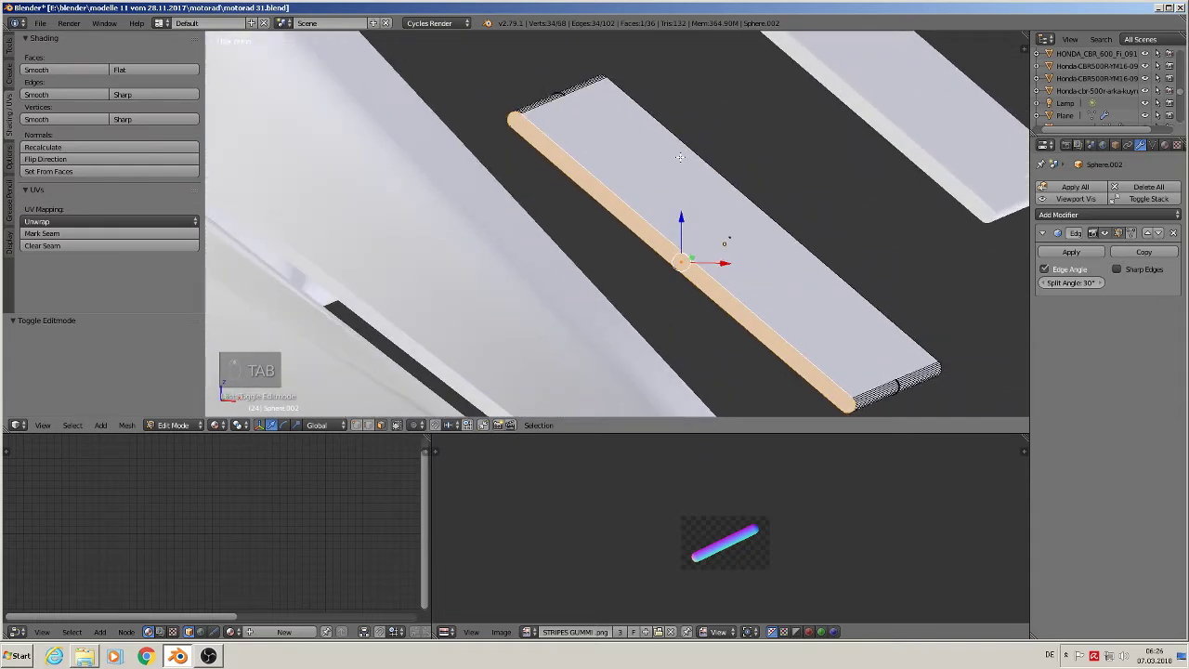
{"action": "key", "text": "x"}
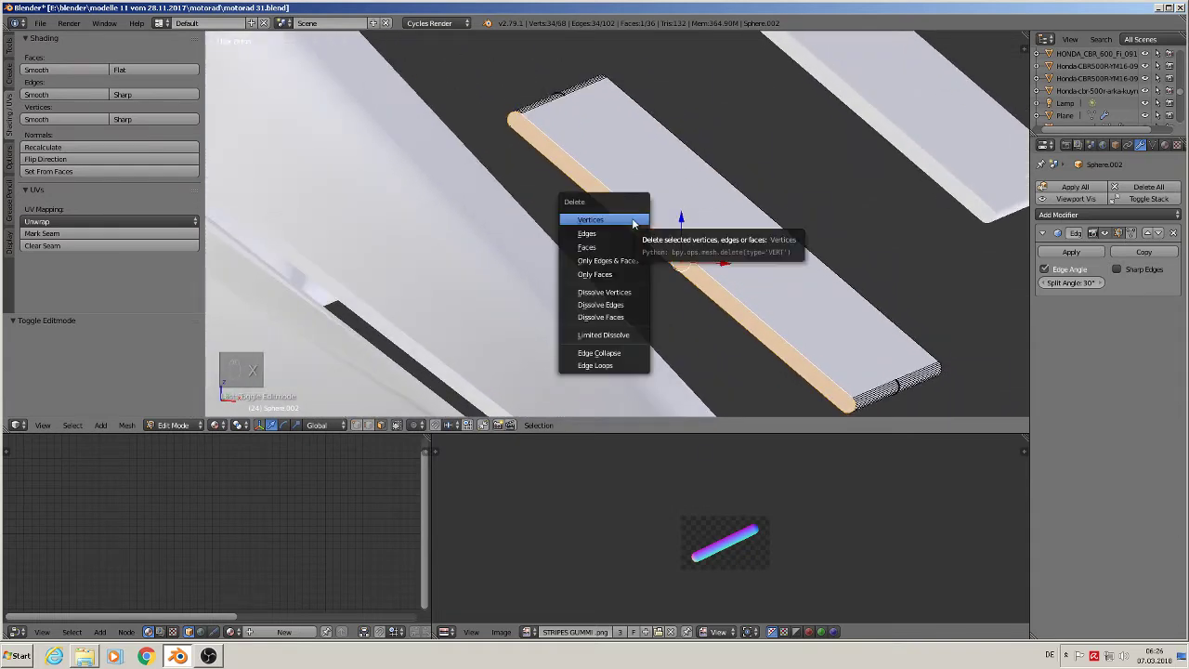
{"action": "left_click", "coordinate": [636, 223]}
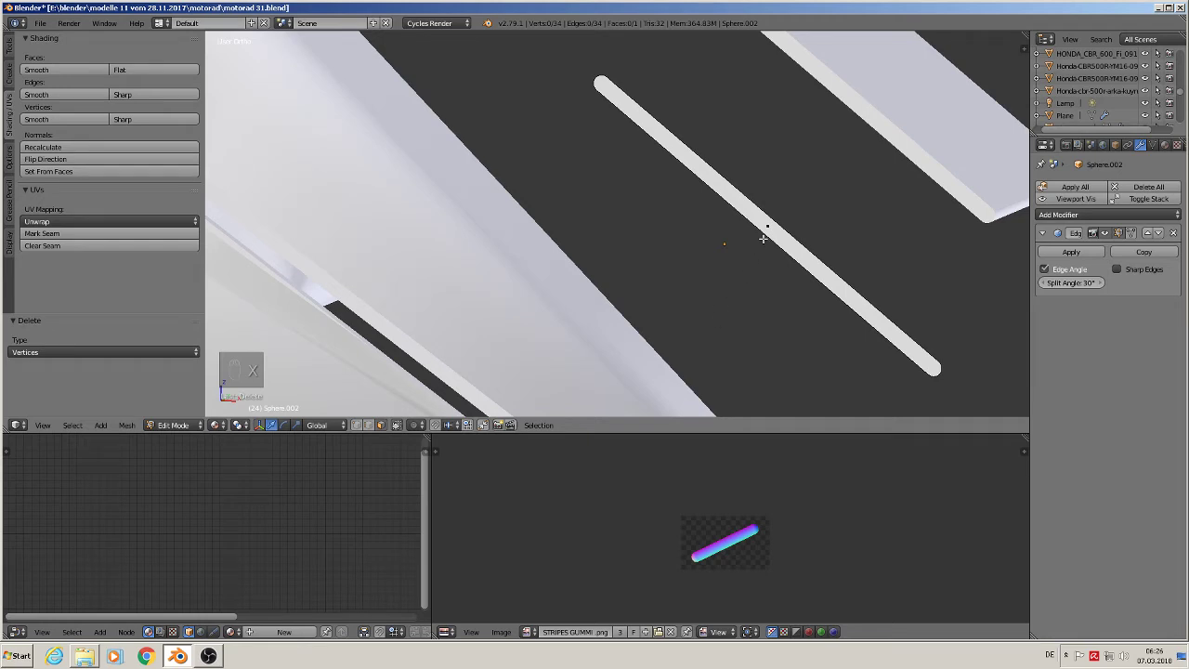
{"action": "key", "text": "a"}
{"action": "key", "text": "x"}
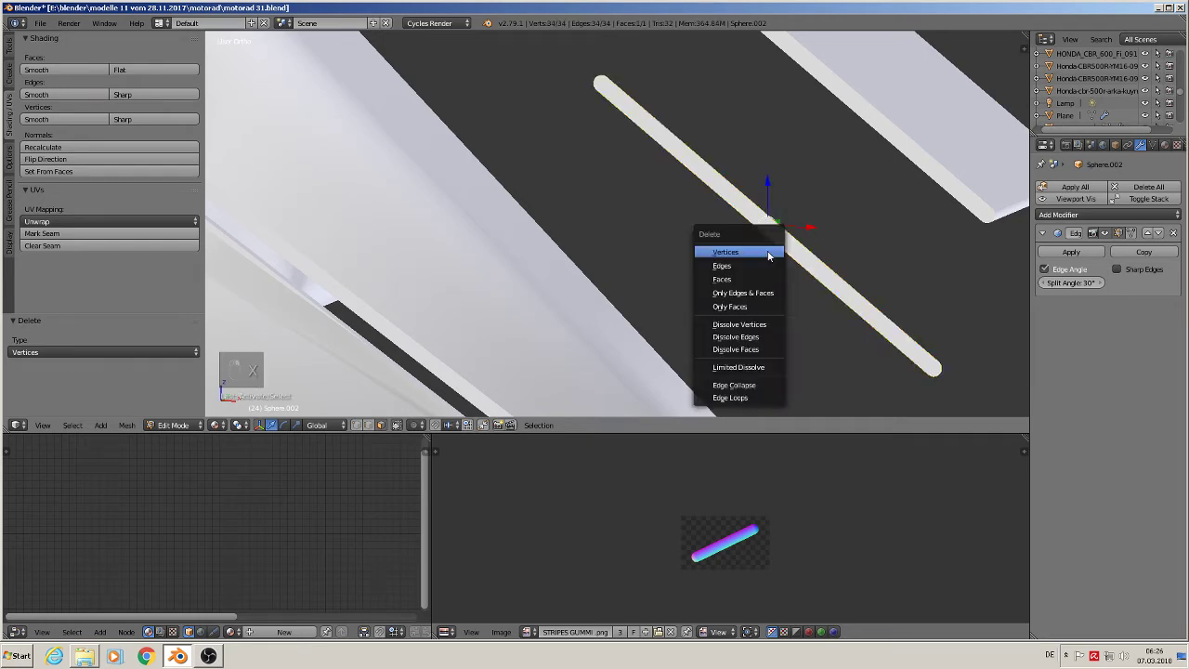
{"action": "left_click", "coordinate": [749, 306]}
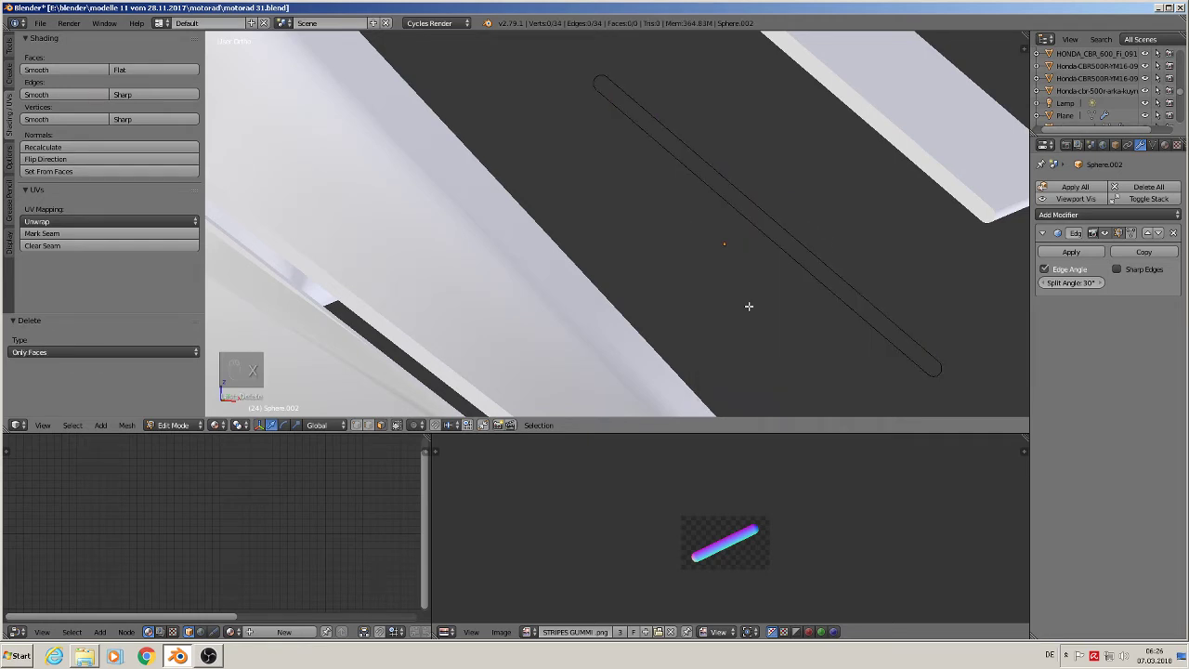
Step: Leave Edit Mode and enlarge the outline copy to 1.163
{"action": "scroll", "coordinate": [749, 306], "scroll_direction": "down", "scroll_amount": 2}
{"action": "middle_click_drag", "start_coordinate": [749, 306], "coordinate": [803, 274]}
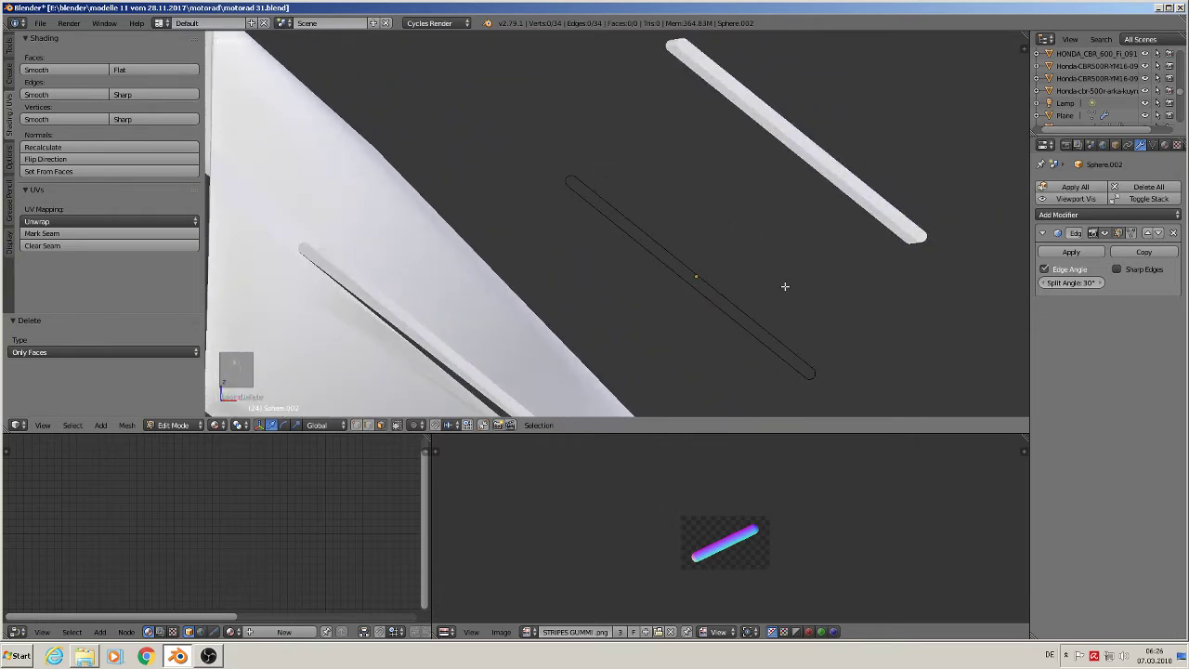
{"action": "key", "text": "Tab"}
{"action": "left_click", "coordinate": [849, 360]}
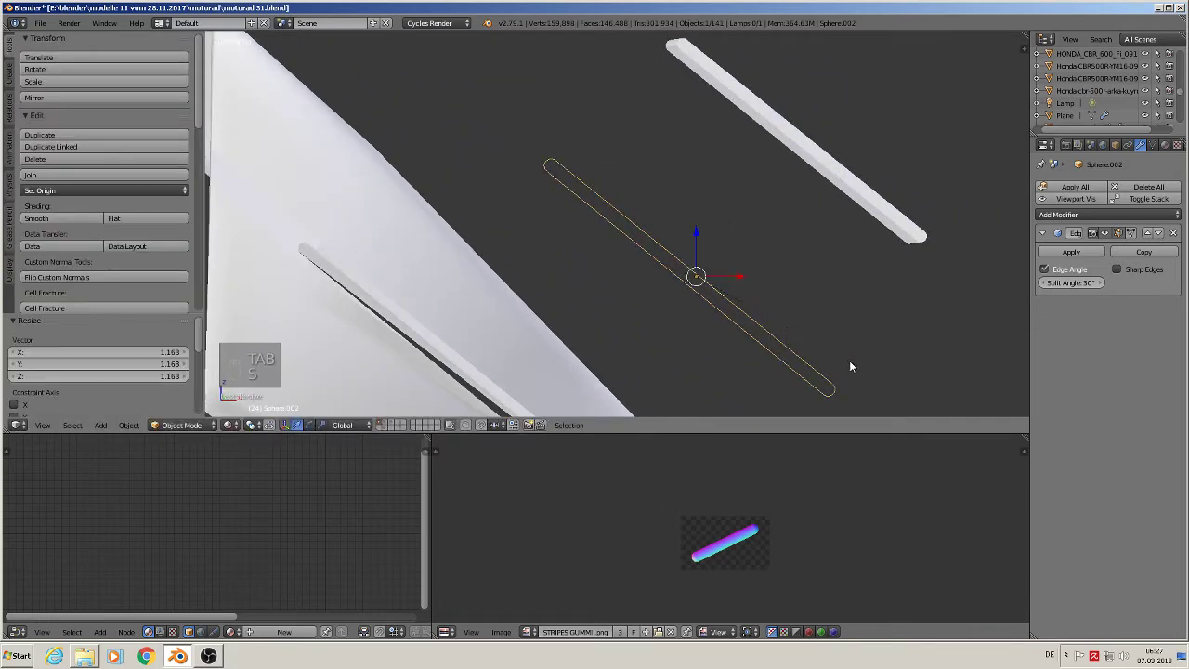
Step: Undo the 1.163 scale, try Local and Normal orientations, then return to Global in front view
{"action": "scroll", "coordinate": [780, 346], "scroll_direction": "down", "scroll_amount": 2}
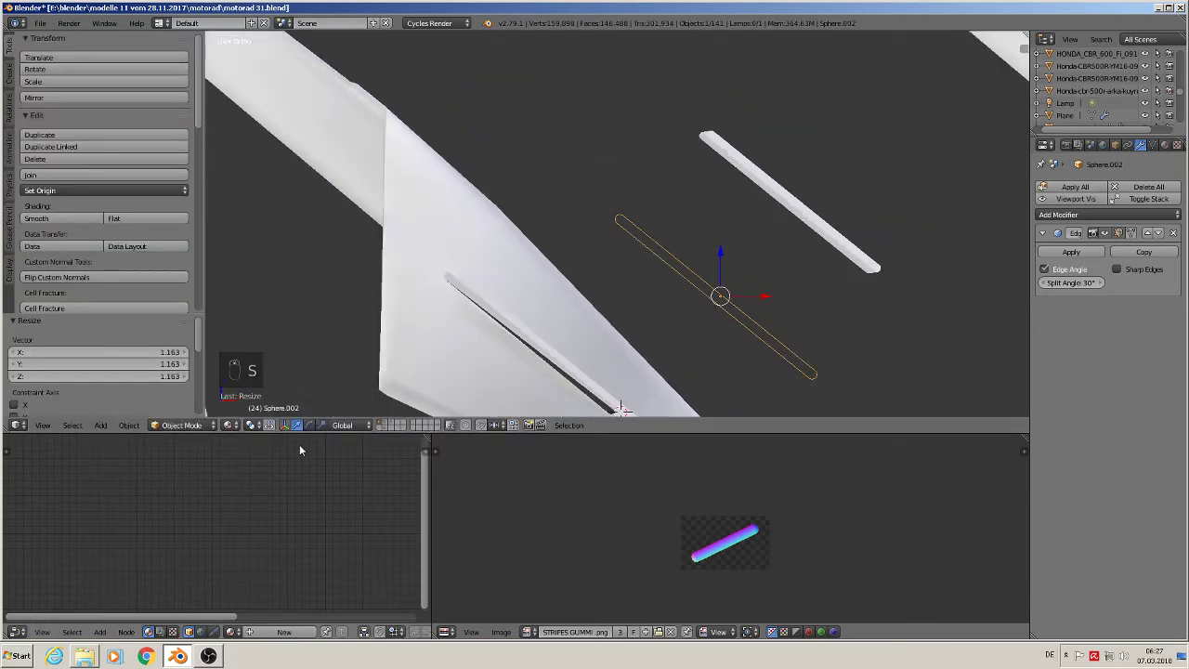
{"action": "key", "text": "ctrl+z"}
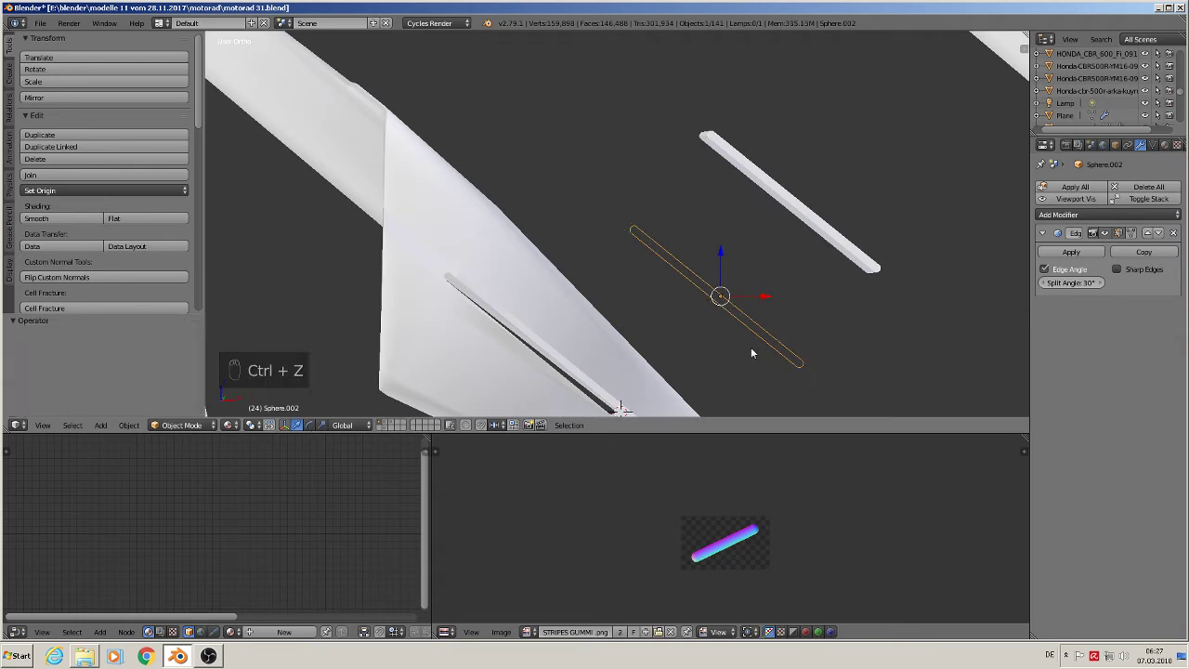
{"action": "left_click", "coordinate": [351, 425]}
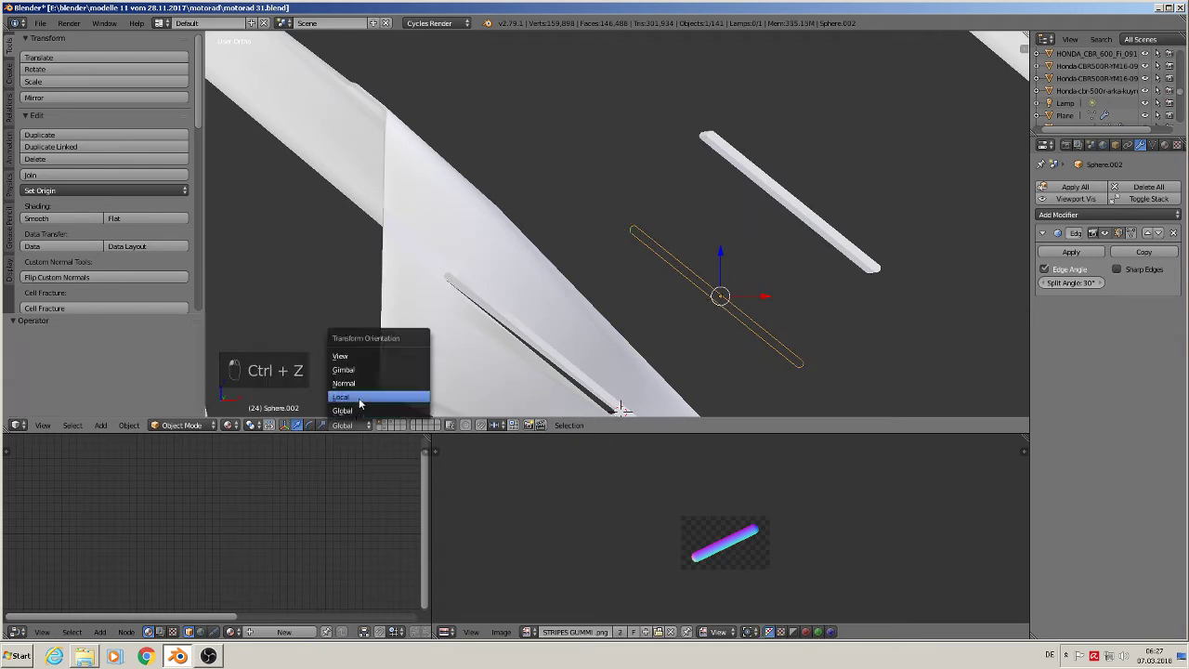
{"action": "left_click", "coordinate": [358, 398]}
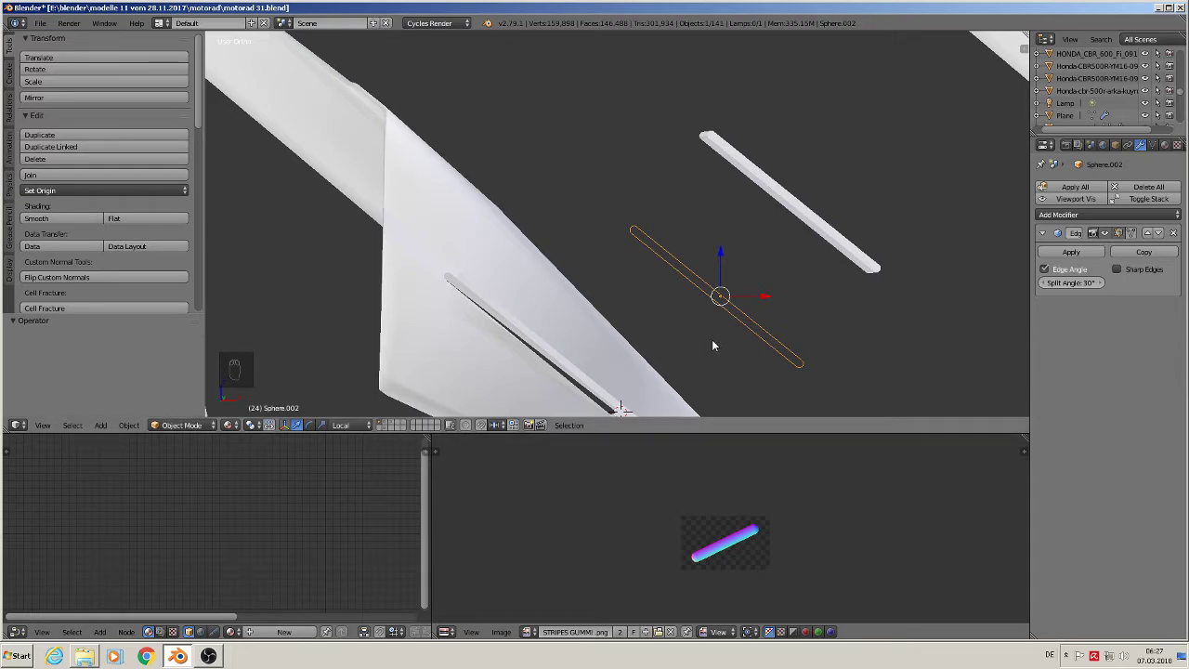
{"action": "left_click", "coordinate": [351, 425]}
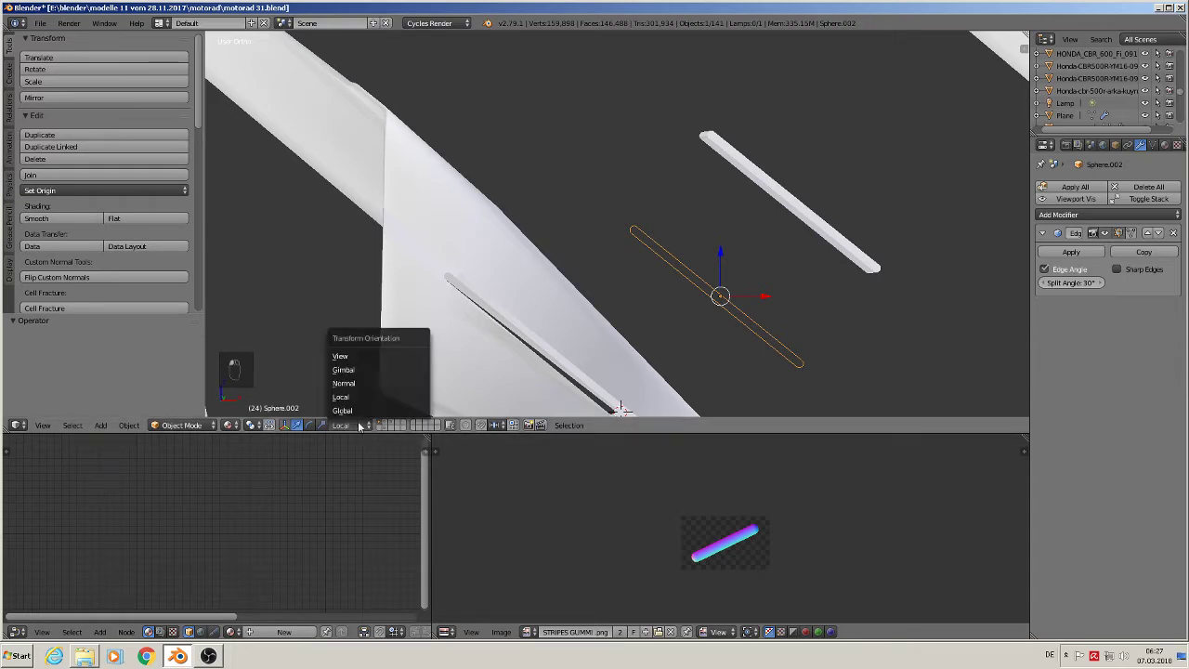
{"action": "left_click", "coordinate": [385, 383]}
{"action": "left_click", "coordinate": [347, 425]}
{"action": "left_click", "coordinate": [357, 412]}
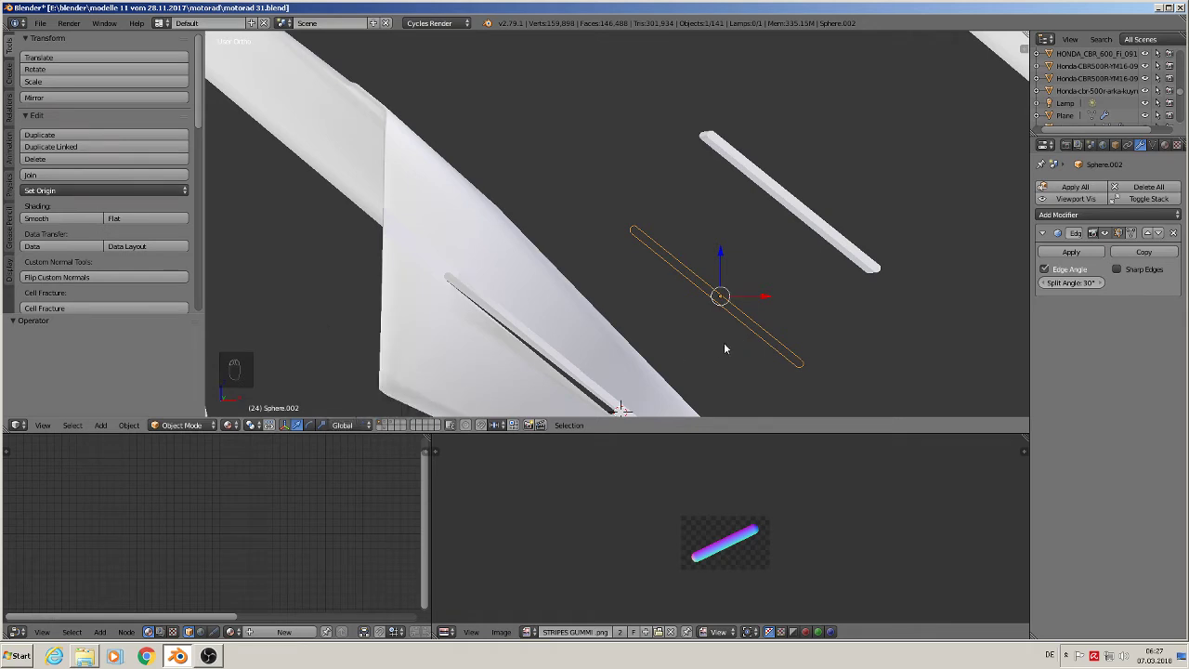
{"action": "key", "text": "KP_1"}
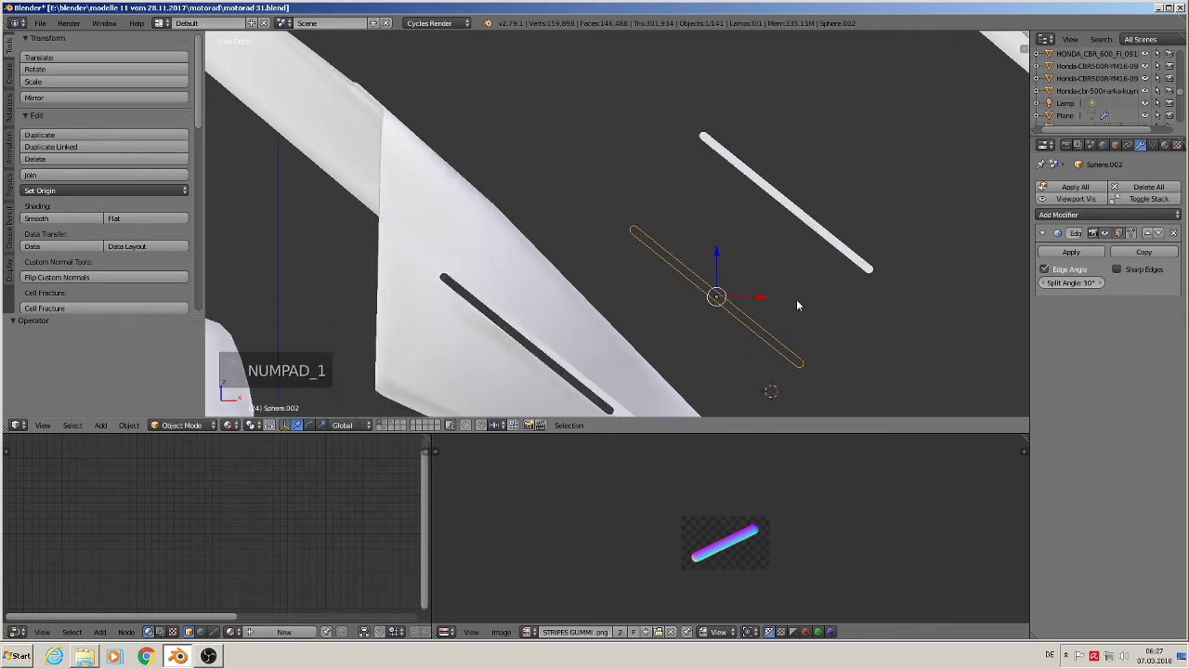
Step: Move the outline copy Sphere.002 into the fairing's groove, shifting it -0.512 along Y
{"action": "middle_click_drag", "start_coordinate": [797, 305], "coordinate": [907, 109], "text": "shift"}
{"action": "key", "text": "g"}
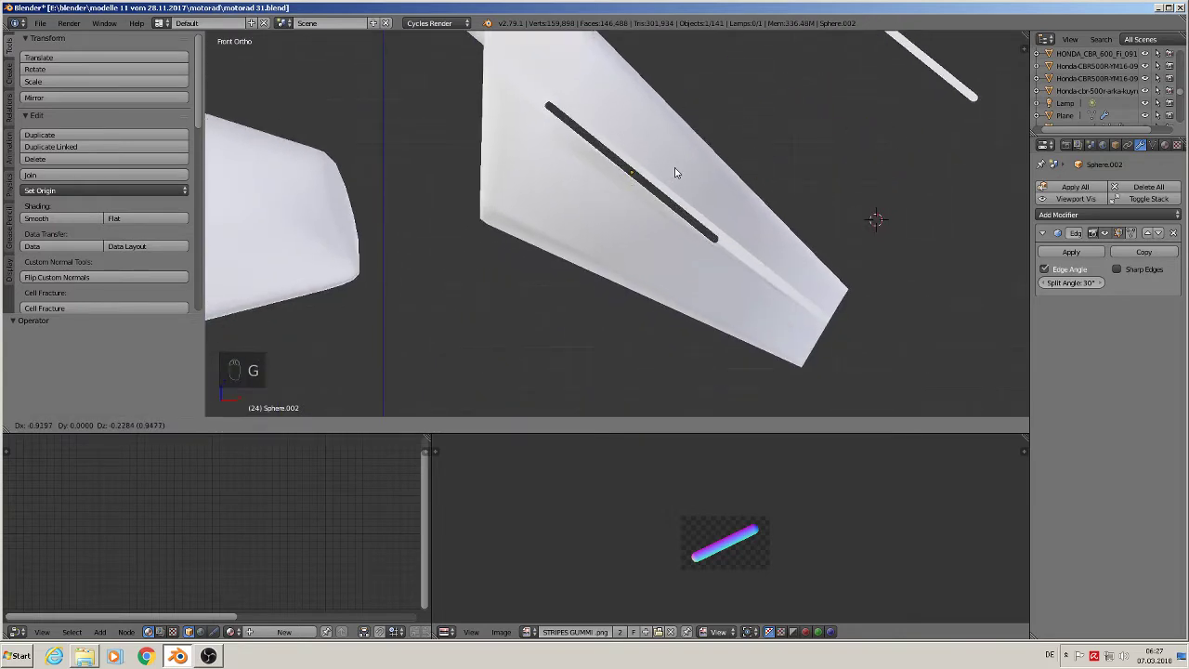
{"action": "left_click", "coordinate": [676, 173]}
{"action": "scroll", "coordinate": [696, 214], "scroll_direction": "up", "scroll_amount": 3}
{"action": "middle_click_drag", "start_coordinate": [712, 251], "coordinate": [602, 253]}
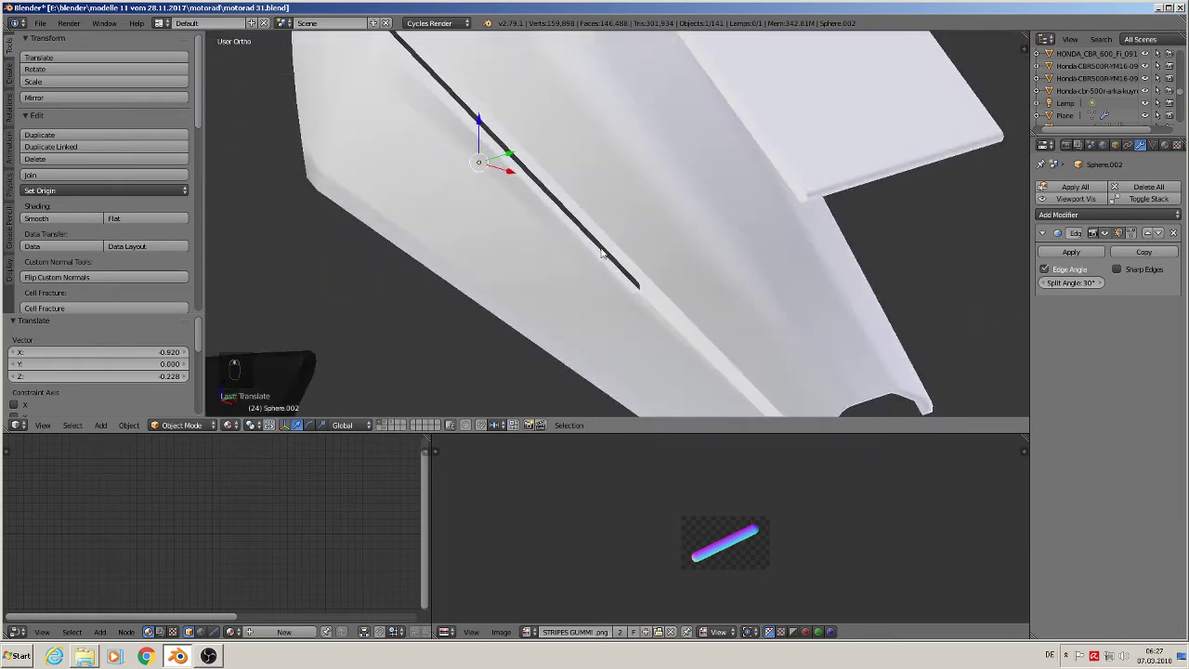
{"action": "left_click_drag", "start_coordinate": [516, 160], "coordinate": [392, 213]}
Step: In front view, scale the stick to 1.017 and set transform orientation to View
{"action": "key", "text": "KP_1"}
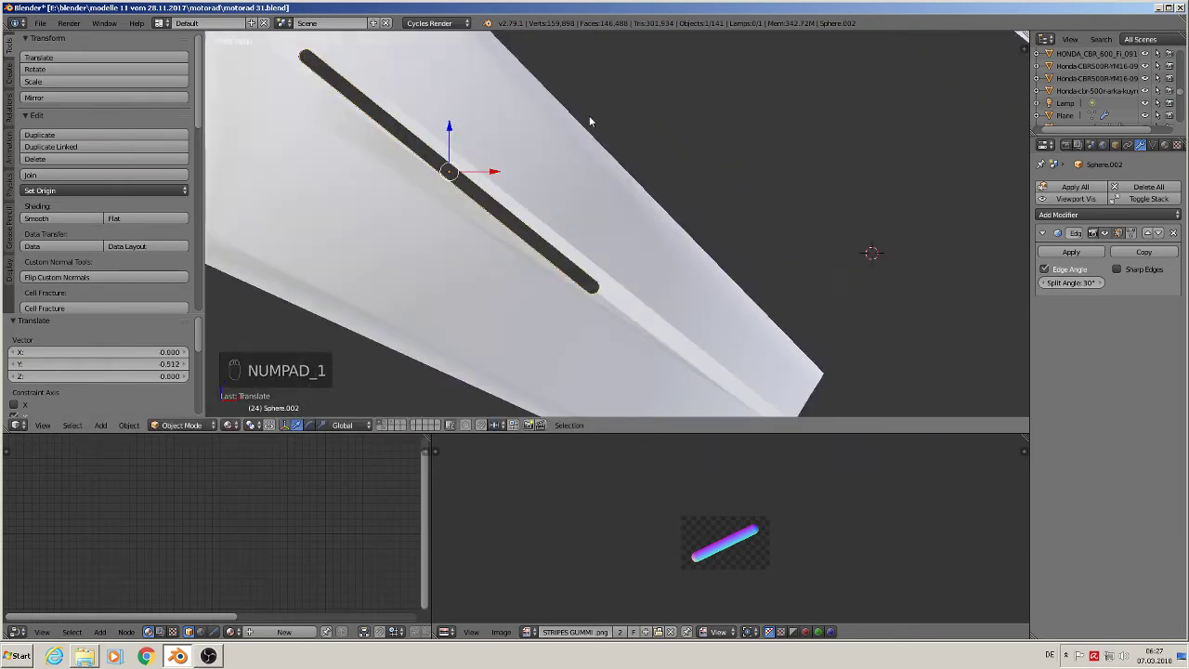
{"action": "scroll", "coordinate": [545, 223], "scroll_direction": "down", "scroll_amount": 2}
{"action": "scroll", "coordinate": [539, 252], "scroll_direction": "up", "scroll_amount": 2}
{"action": "key", "text": "s"}
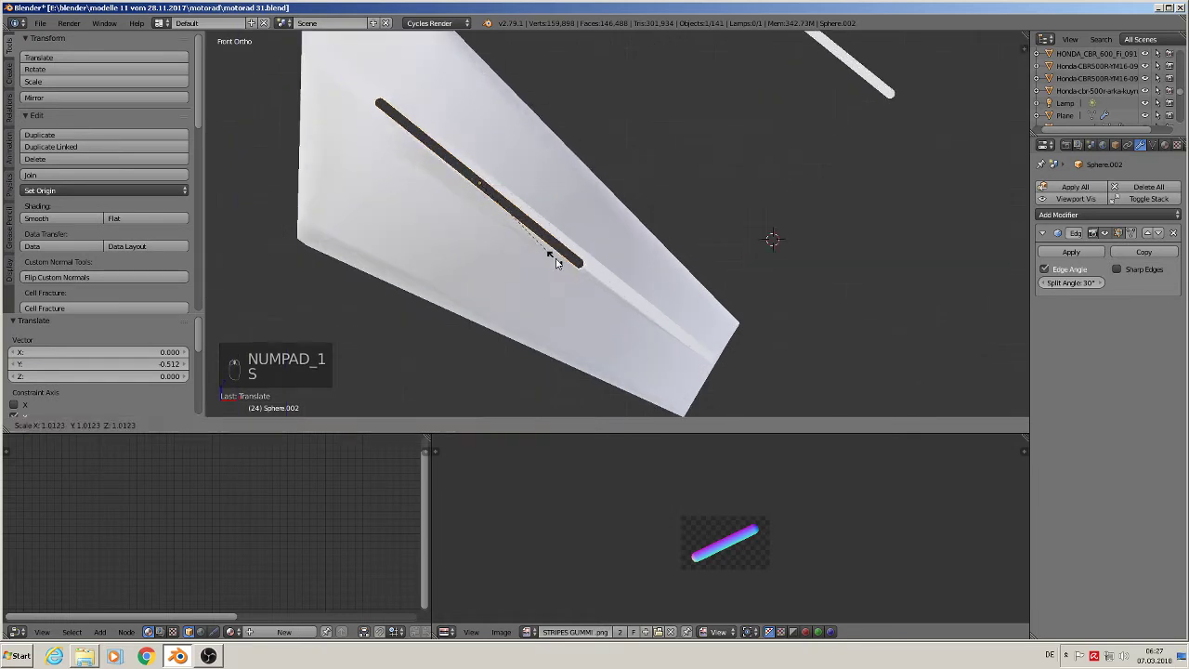
{"action": "left_click", "coordinate": [554, 264]}
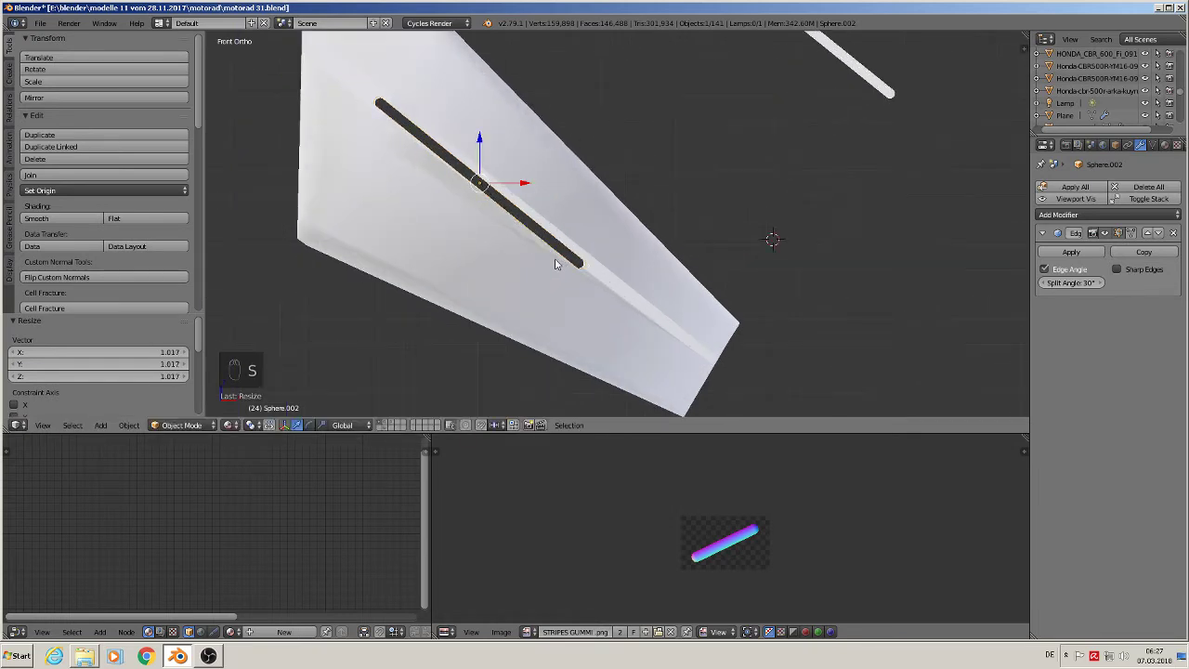
{"action": "scroll", "coordinate": [486, 223], "scroll_direction": "up", "scroll_amount": 1}
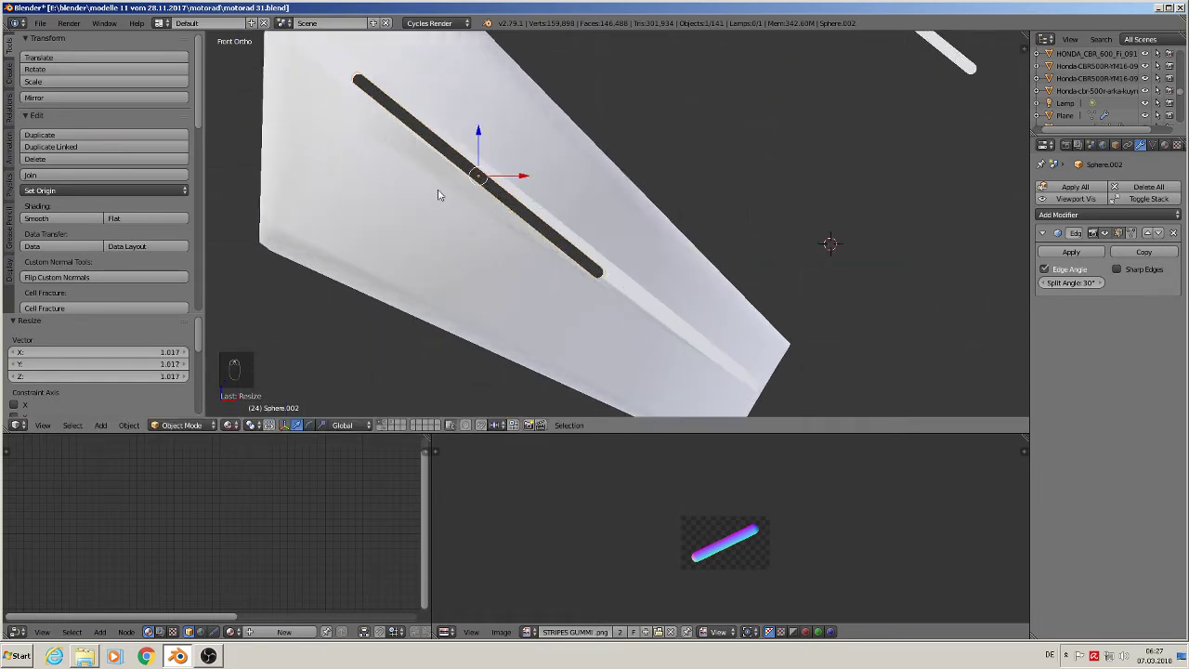
{"action": "left_click", "coordinate": [341, 423]}
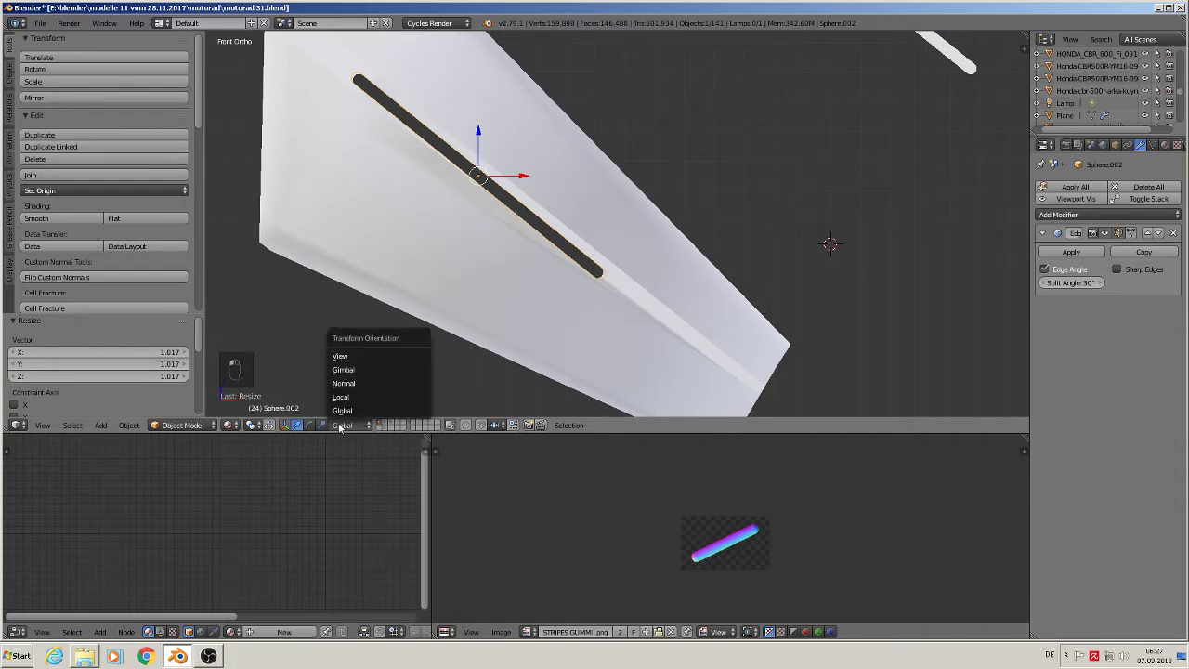
{"action": "left_click", "coordinate": [372, 357]}
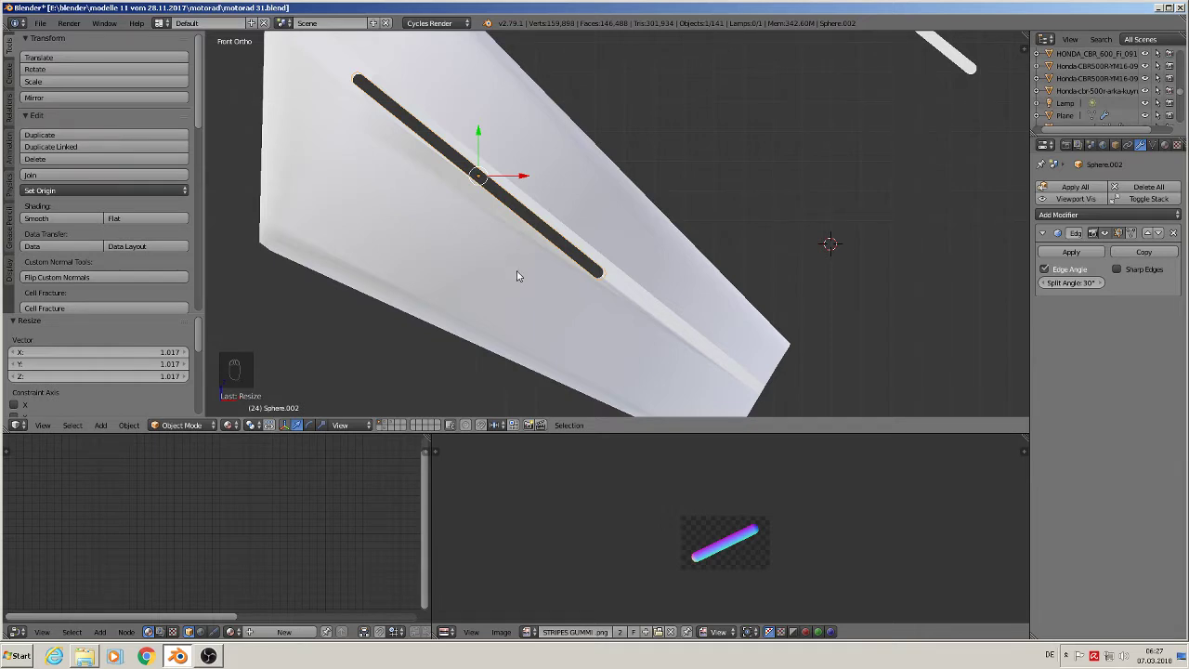
Step: Rotate the cutter stick horizontal, cancel a Y scale, and switch orientation back to Global
{"action": "key", "text": "r"}
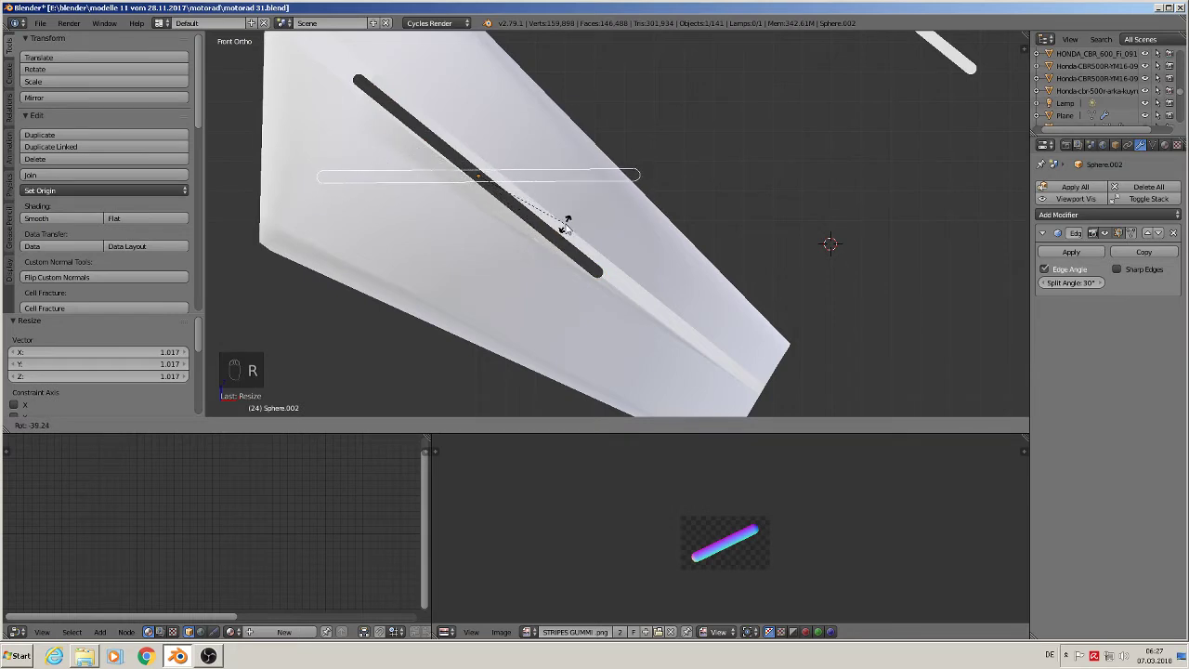
{"action": "left_click", "coordinate": [564, 226]}
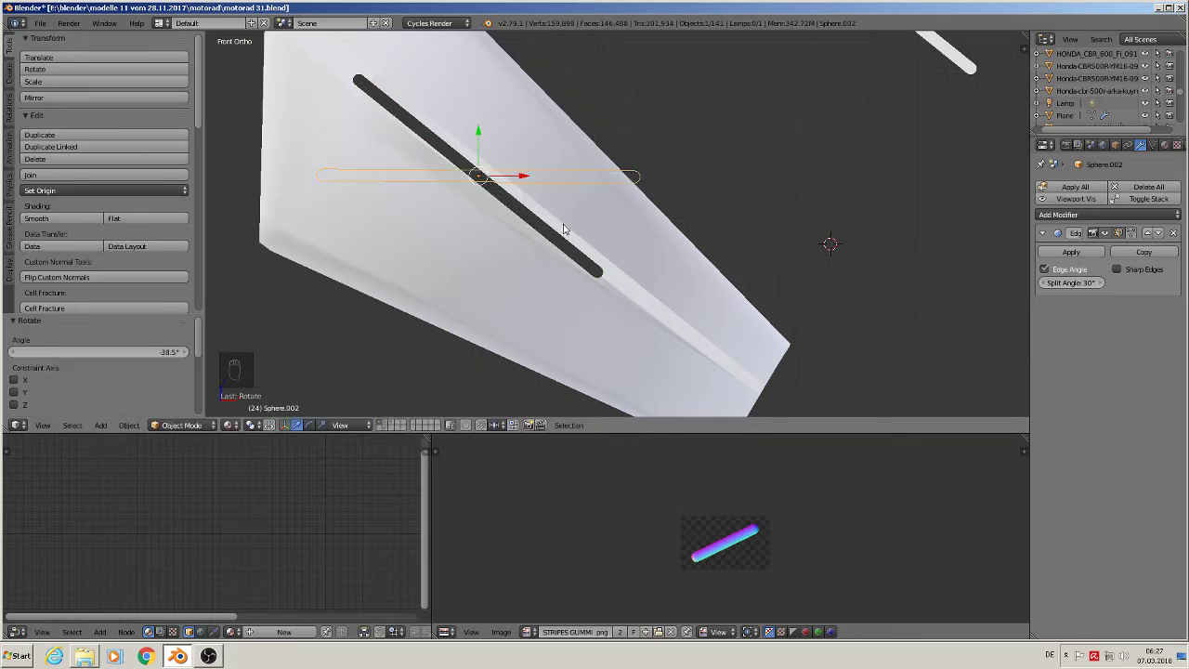
{"action": "key", "text": "s"}
{"action": "key", "text": "y"}
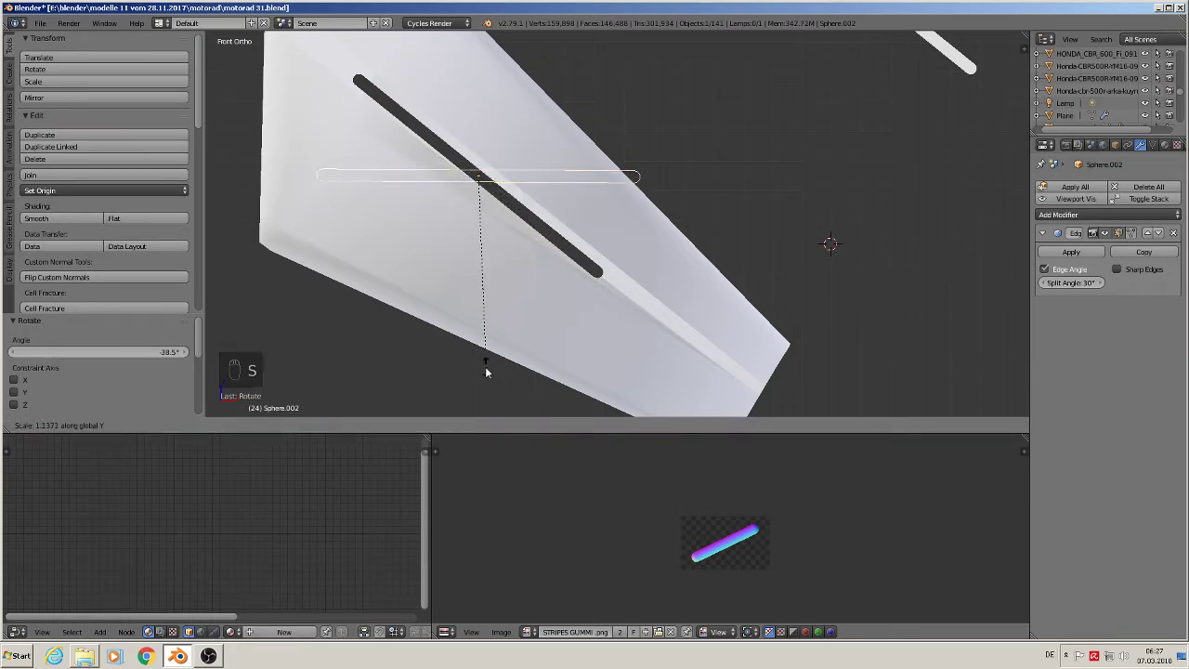
{"action": "right_click", "coordinate": [483, 390]}
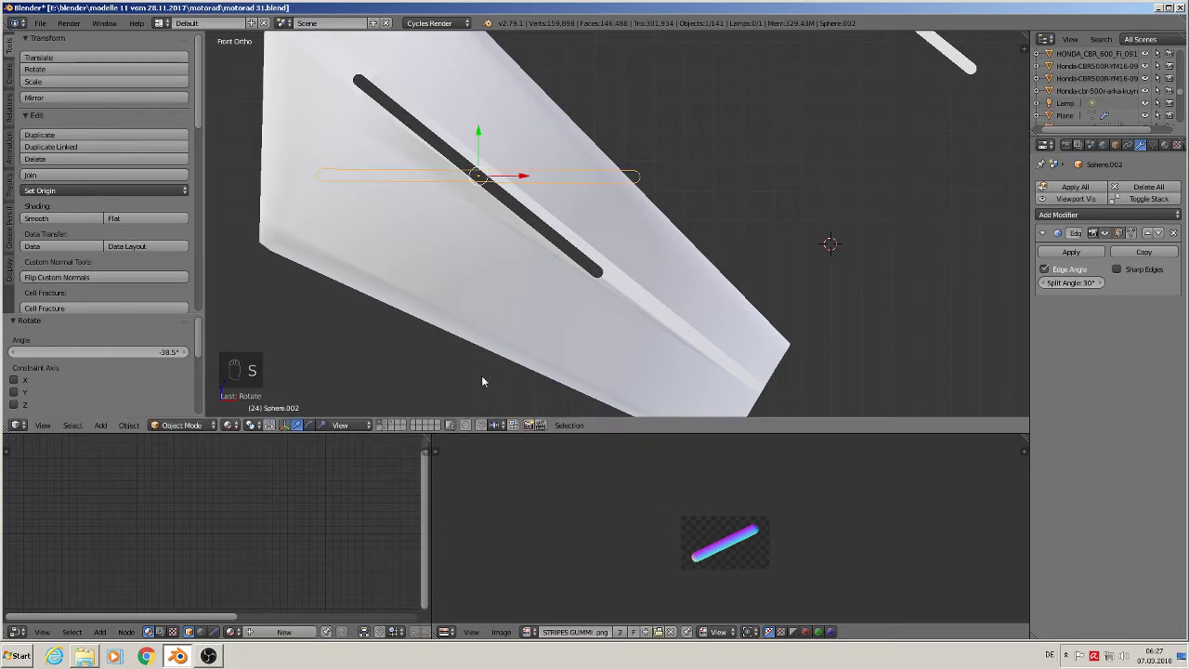
{"action": "left_click", "coordinate": [353, 425]}
{"action": "left_click", "coordinate": [362, 411]}
Step: Scale the stick to 1.564 along Z, then rotate and move it level across the groove
{"action": "key", "text": "s"}
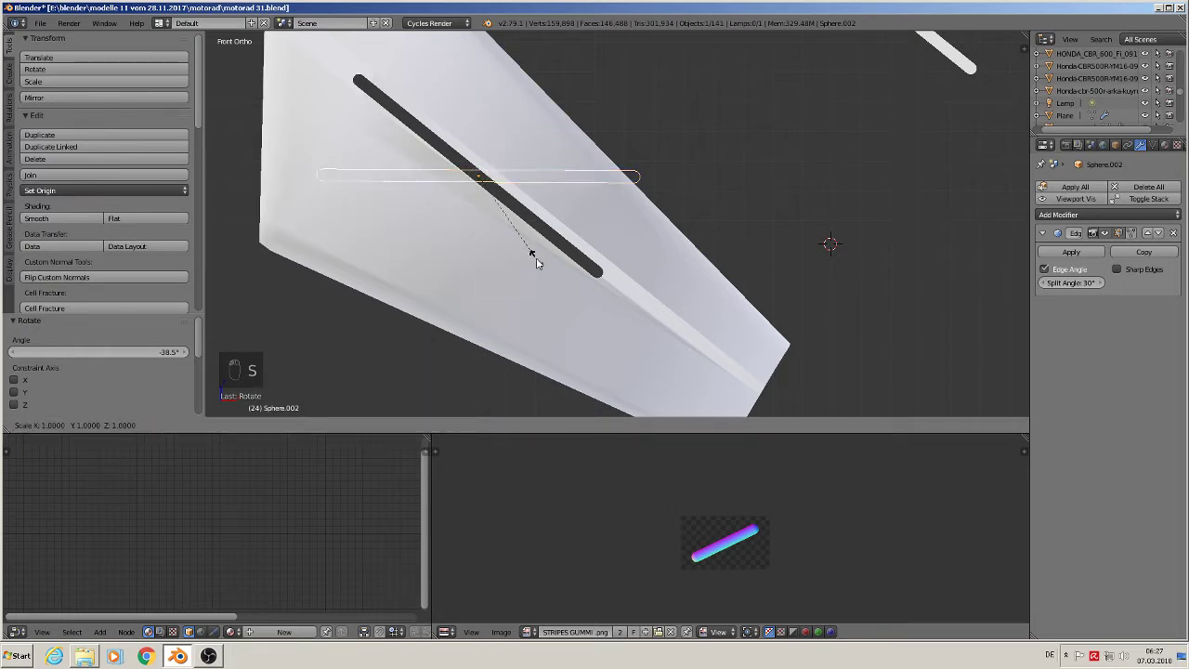
{"action": "key", "text": "z"}
{"action": "key", "text": "z"}
{"action": "key", "text": "z"}
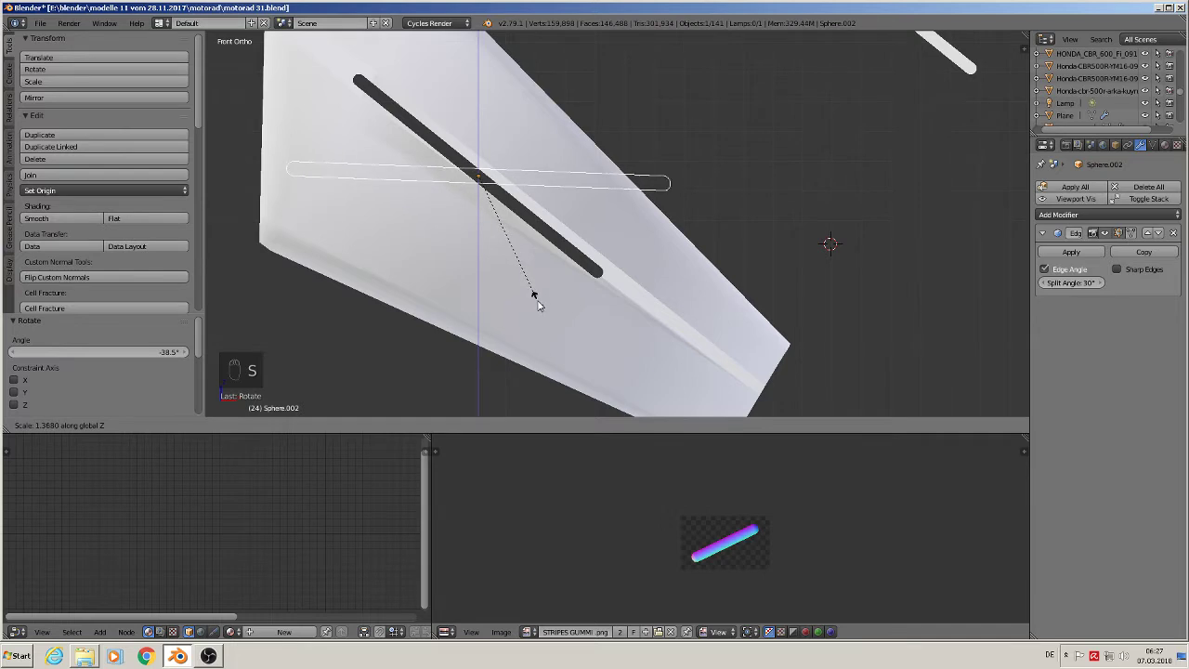
{"action": "left_click", "coordinate": [537, 325]}
{"action": "key", "text": "r"}
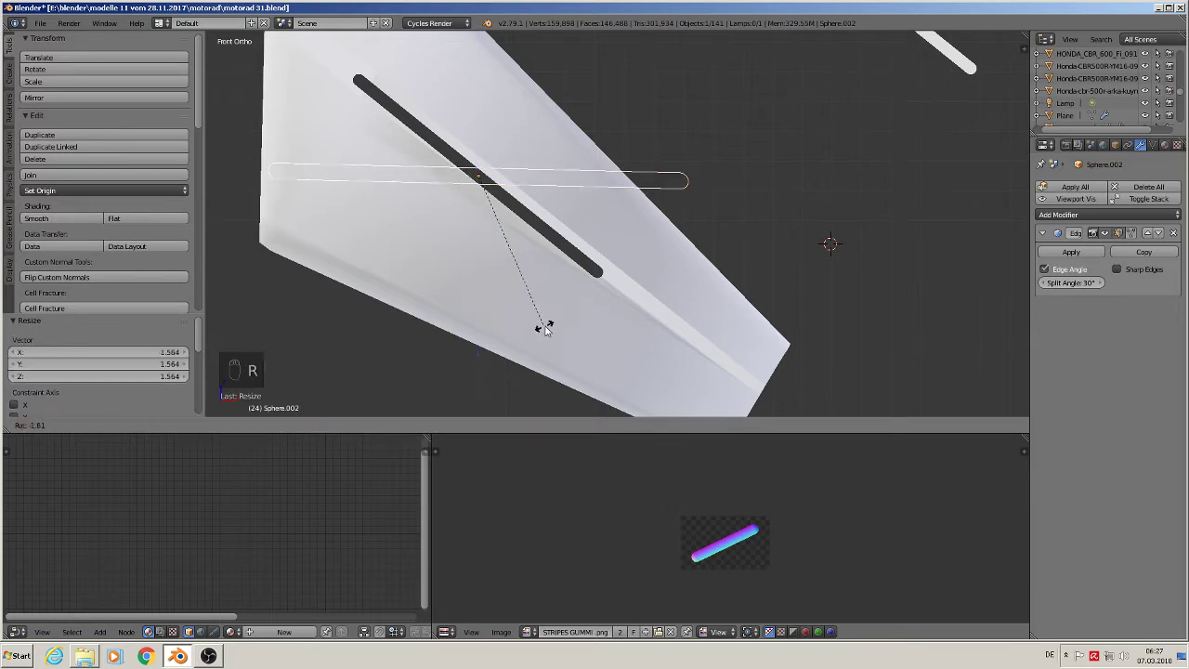
{"action": "left_click", "coordinate": [549, 332]}
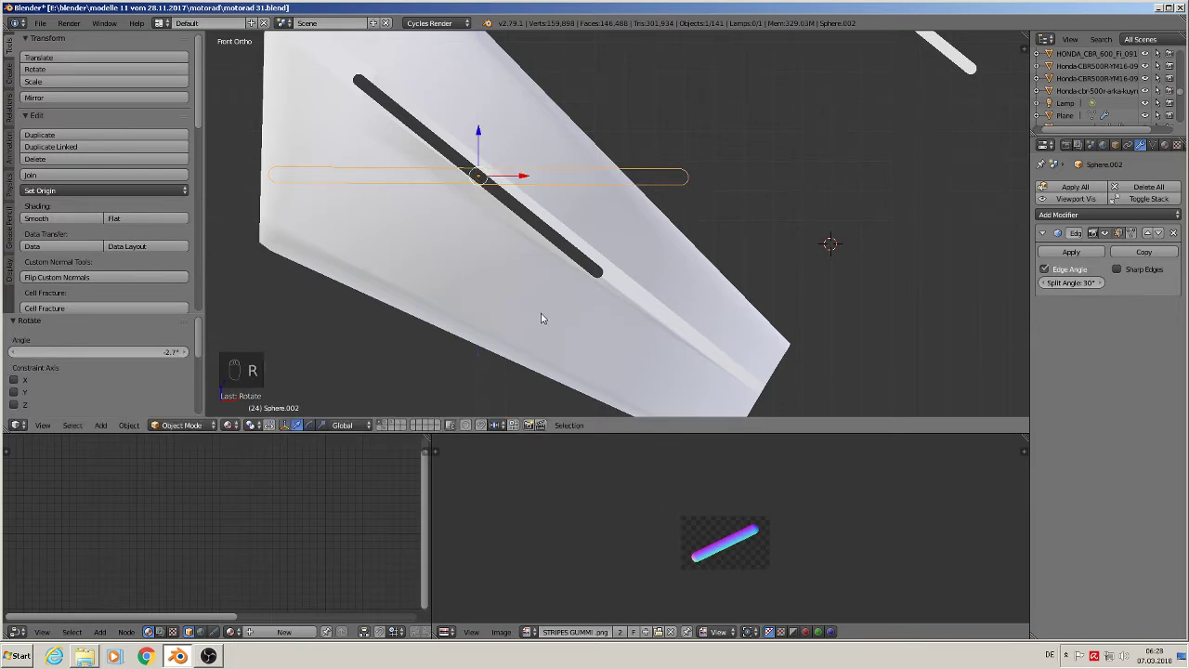
{"action": "key", "text": "g"}
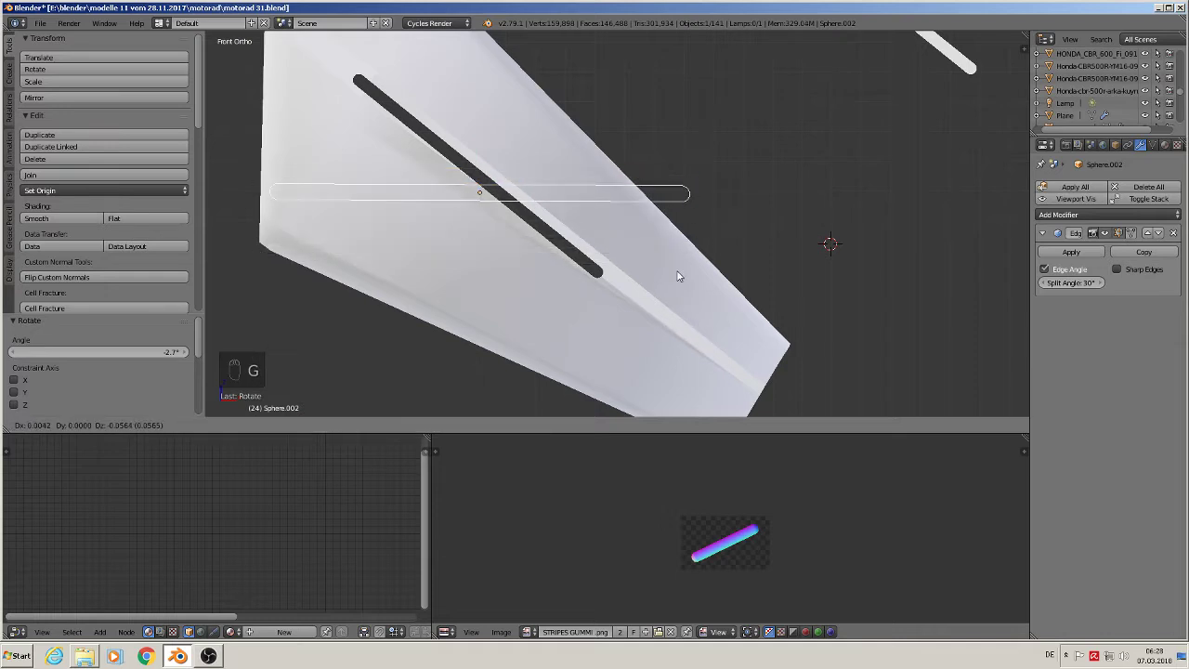
{"action": "left_click", "coordinate": [697, 272]}
{"action": "key", "text": "r"}
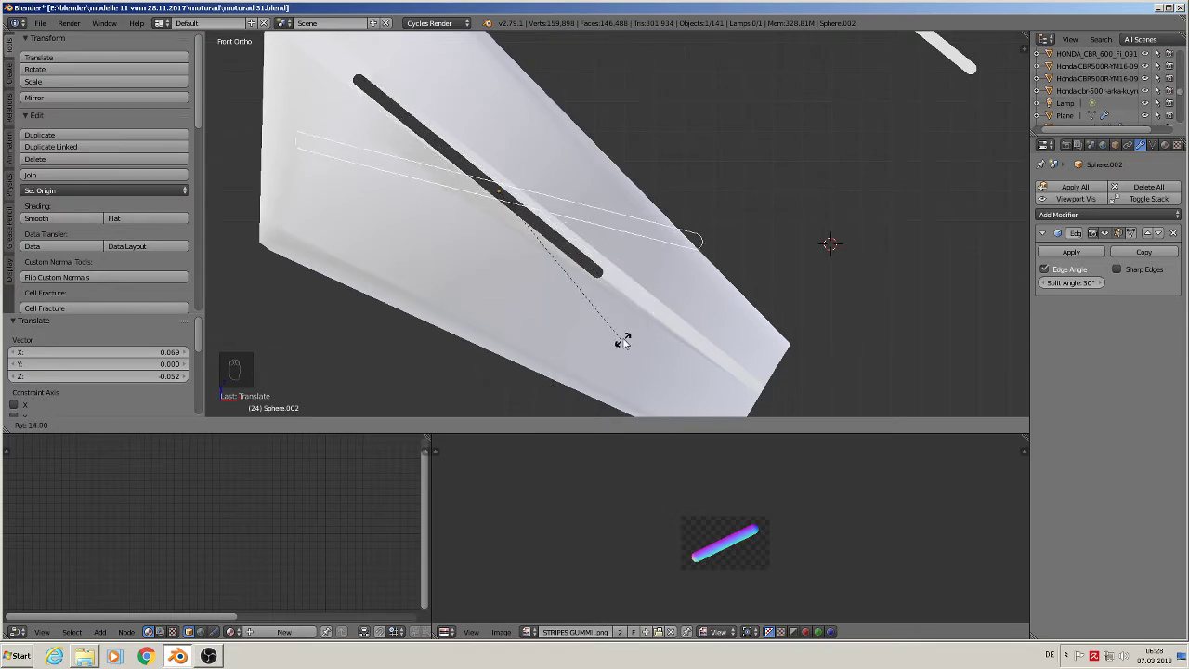
{"action": "left_click", "coordinate": [641, 294]}
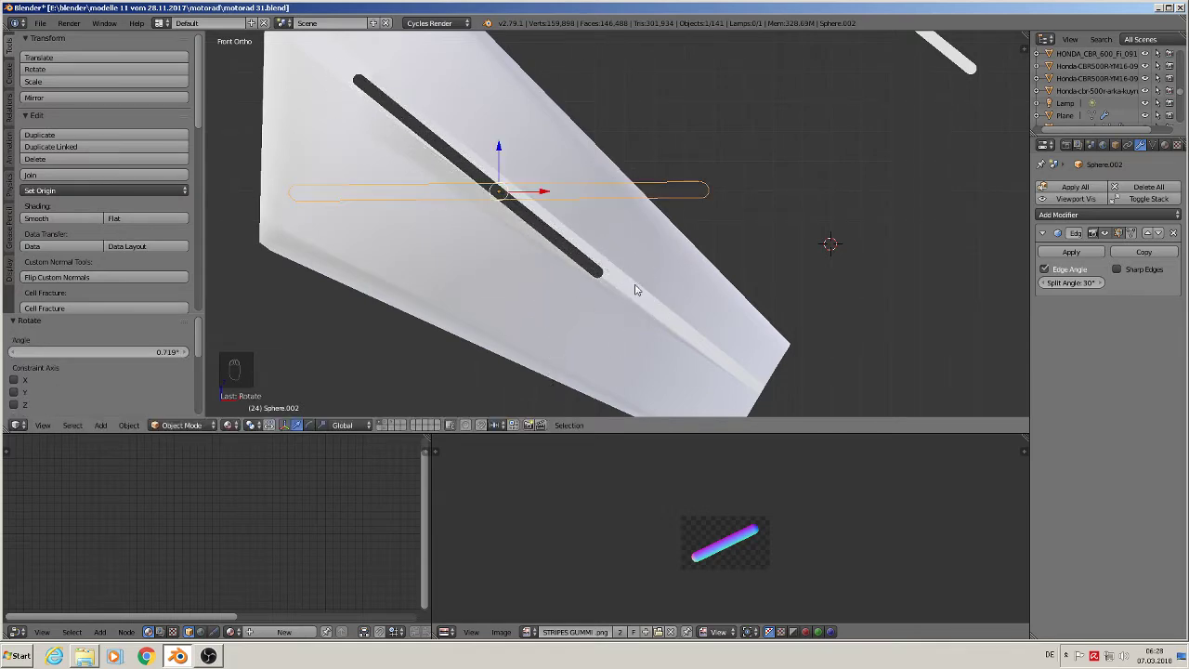
{"action": "key", "text": "Tab"}
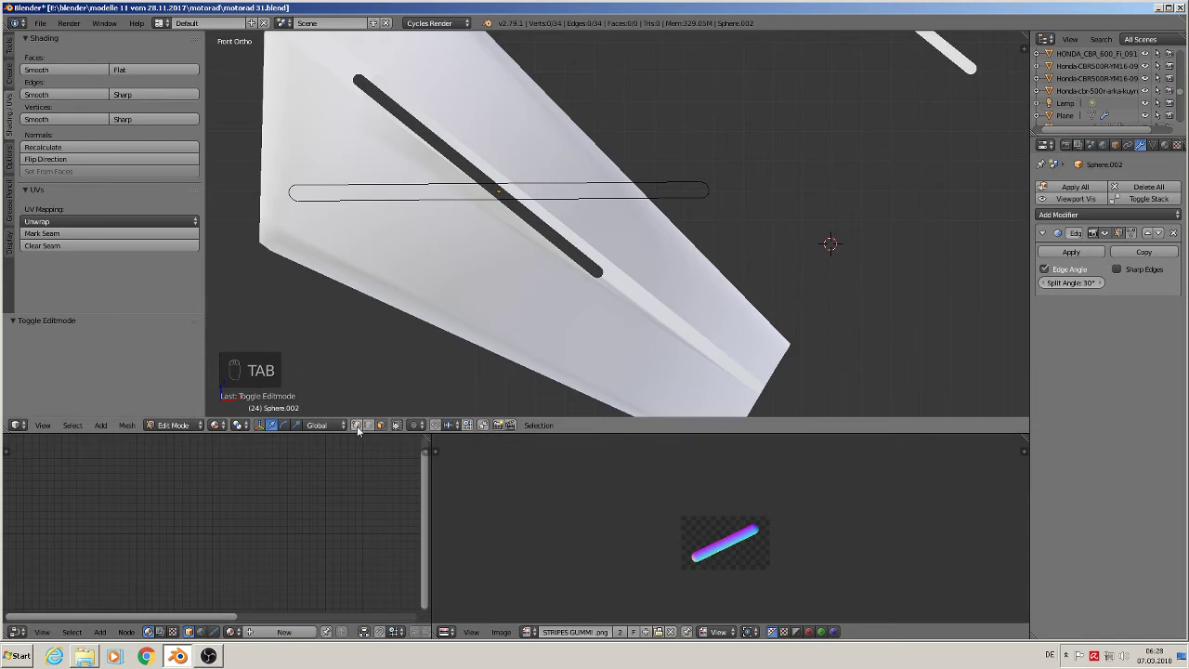
Step: Circle-select the tube's right-end vertices and pull them in along X to shorten it
{"action": "left_click", "coordinate": [728, 226]}
{"action": "key", "text": "c"}
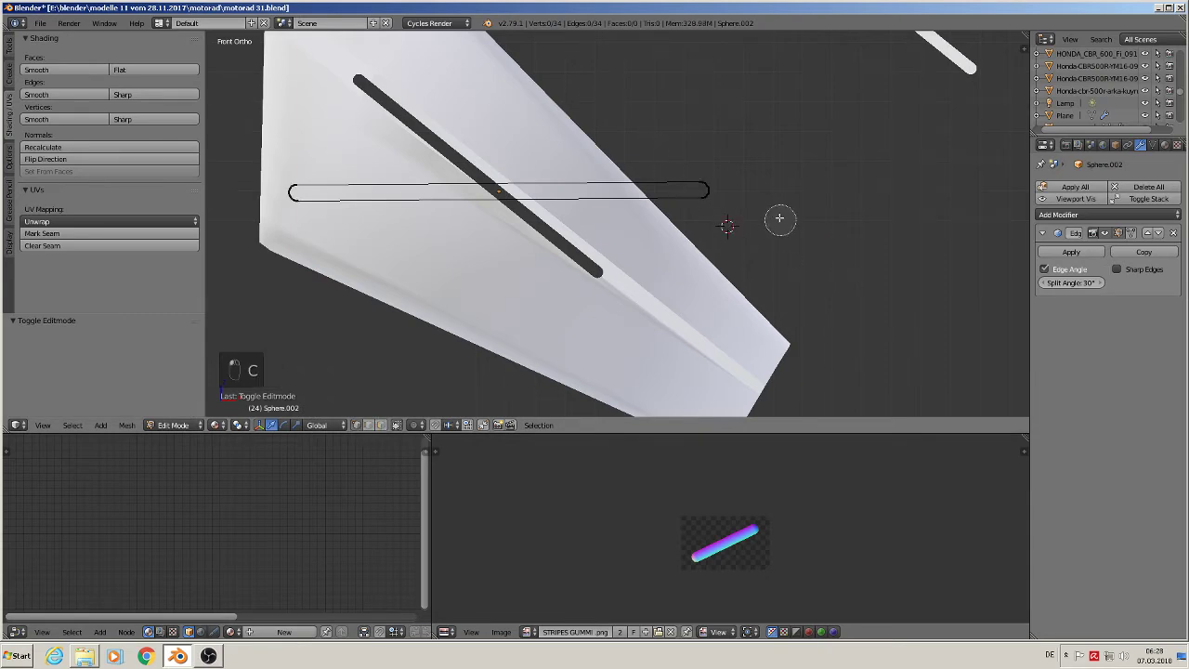
{"action": "mouse_move", "coordinate": [778, 217]}
{"action": "left_mouse_down"}
{"action": "mouse_move", "coordinate": [709, 178]}
{"action": "mouse_move", "coordinate": [704, 189]}
{"action": "left_mouse_up"}
{"action": "key", "text": "Escape"}
{"action": "key", "text": "g"}
{"action": "key", "text": "x"}
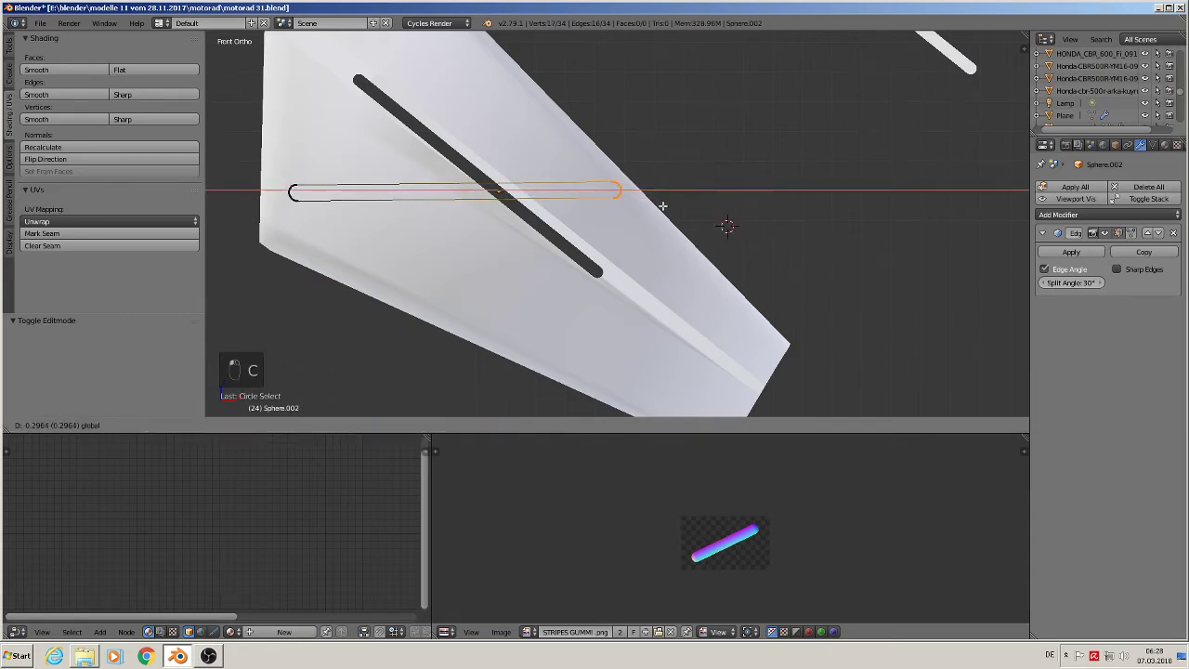
{"action": "left_click", "coordinate": [667, 201]}
Step: In Object Mode, shift the cutter up-left by -0.040 on X and 0.044 on Z
{"action": "key", "text": "Tab"}
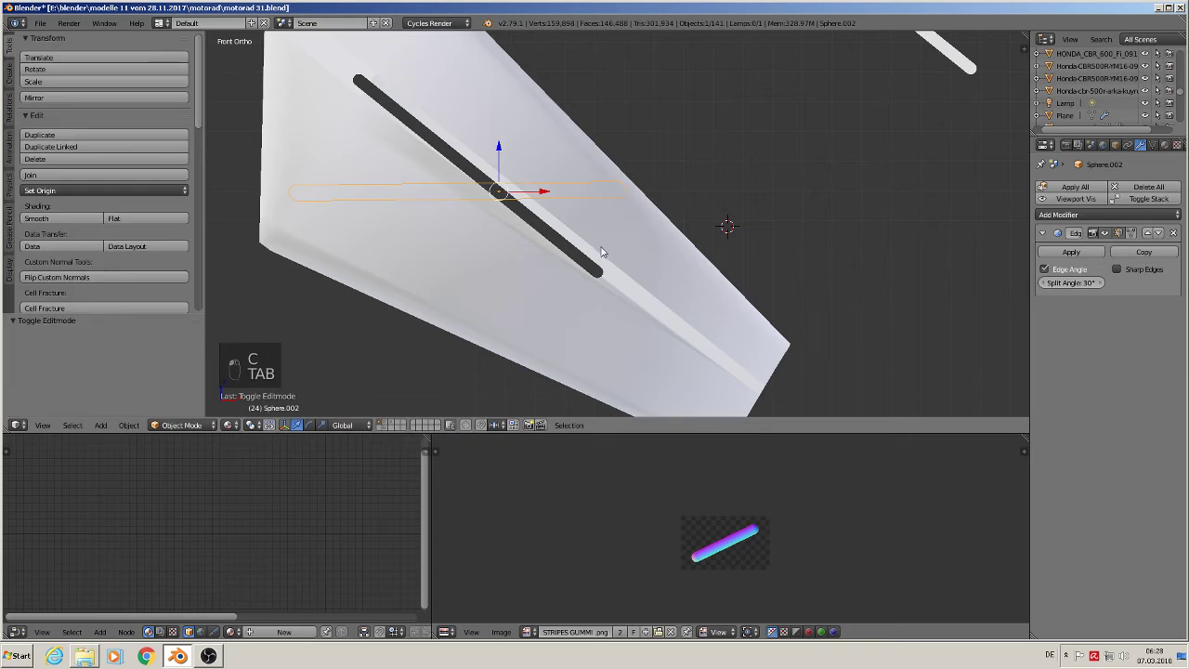
{"action": "key", "text": "g"}
{"action": "left_click", "coordinate": [654, 322]}
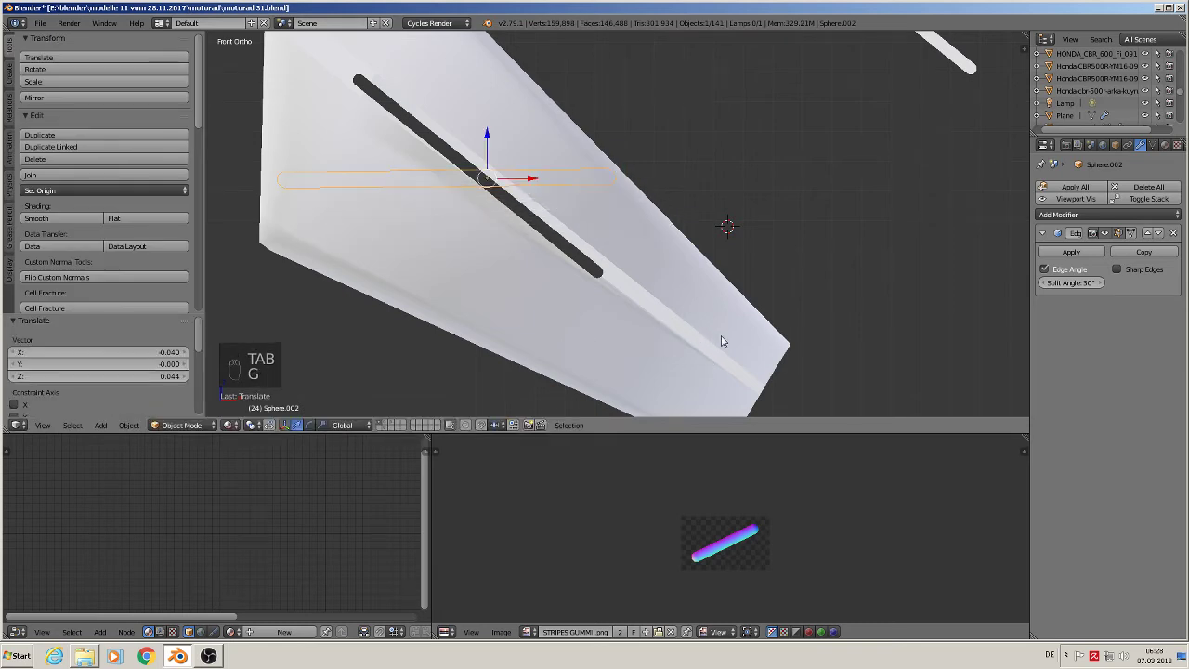
Step: Rotate and move the cutter onto the dark stripe, including a 1.58° angle tweak
{"action": "key", "text": "r"}
{"action": "left_click", "coordinate": [521, 126]}
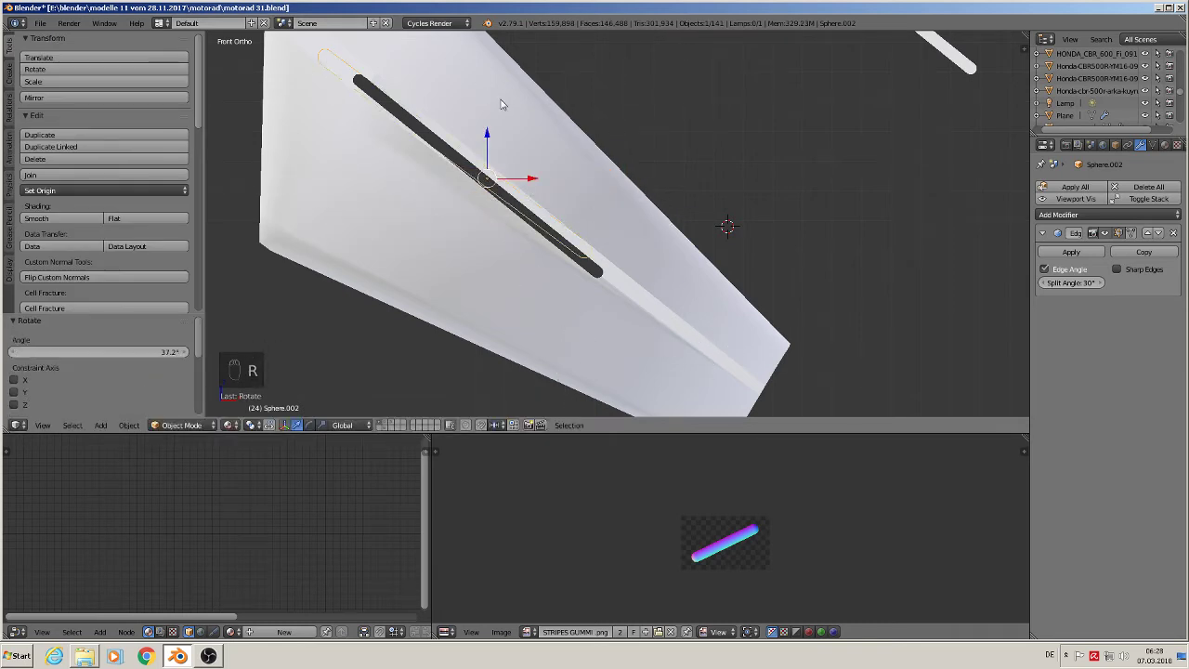
{"action": "key", "text": "g"}
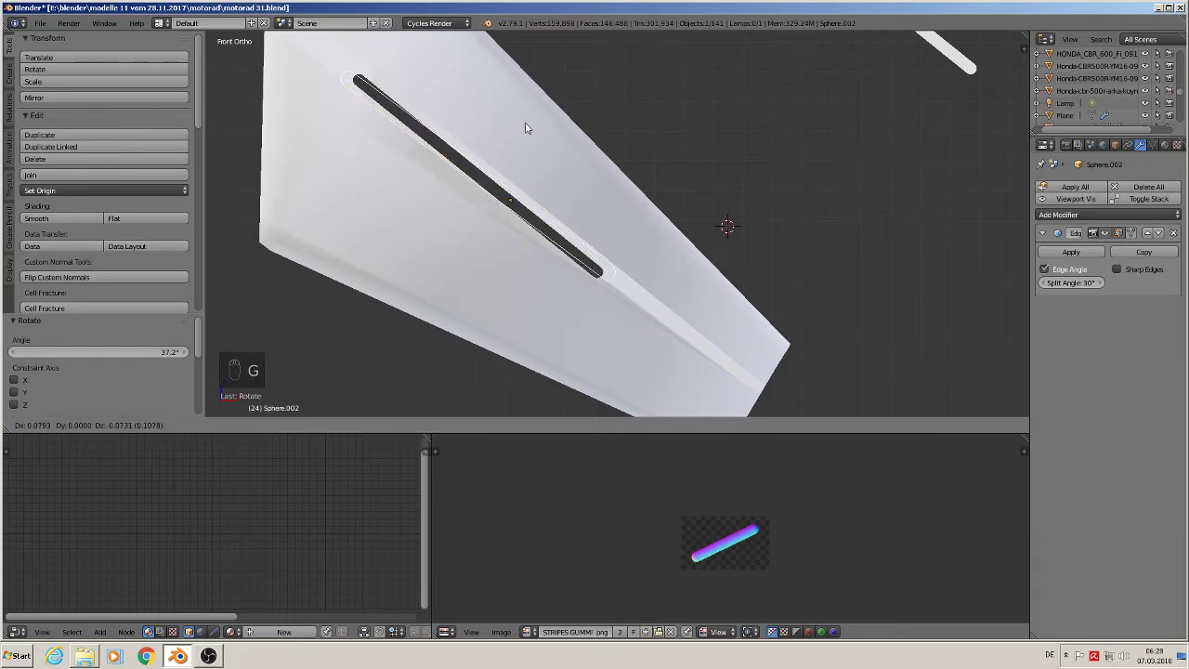
{"action": "left_click", "coordinate": [527, 125]}
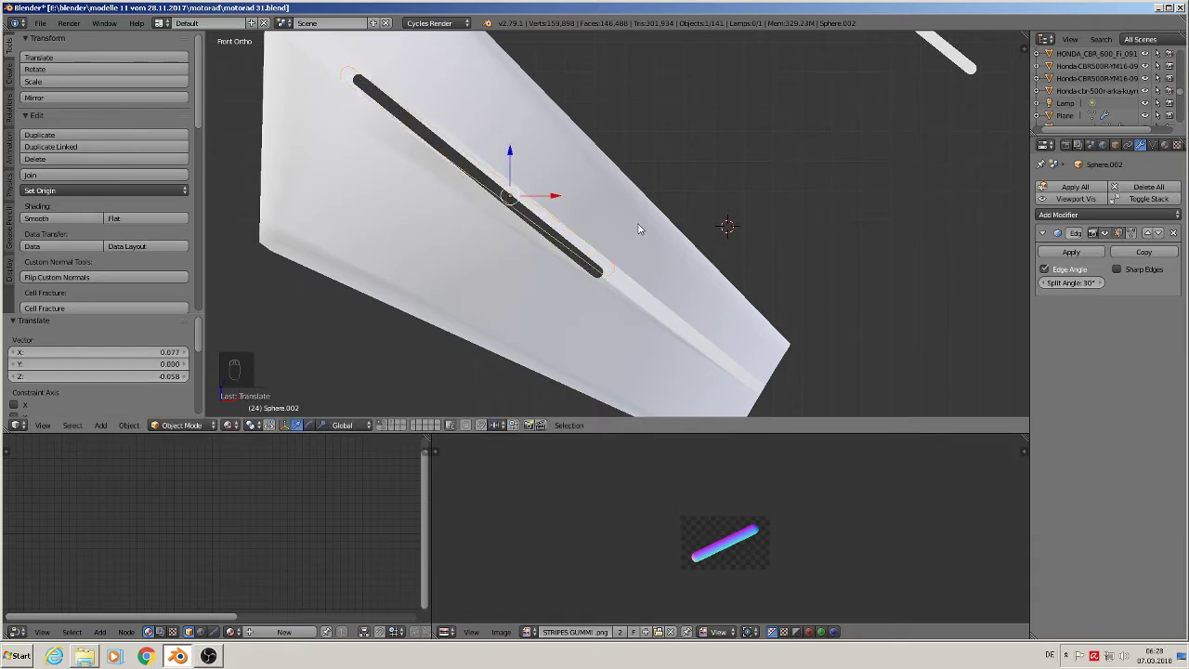
{"action": "key", "text": "r"}
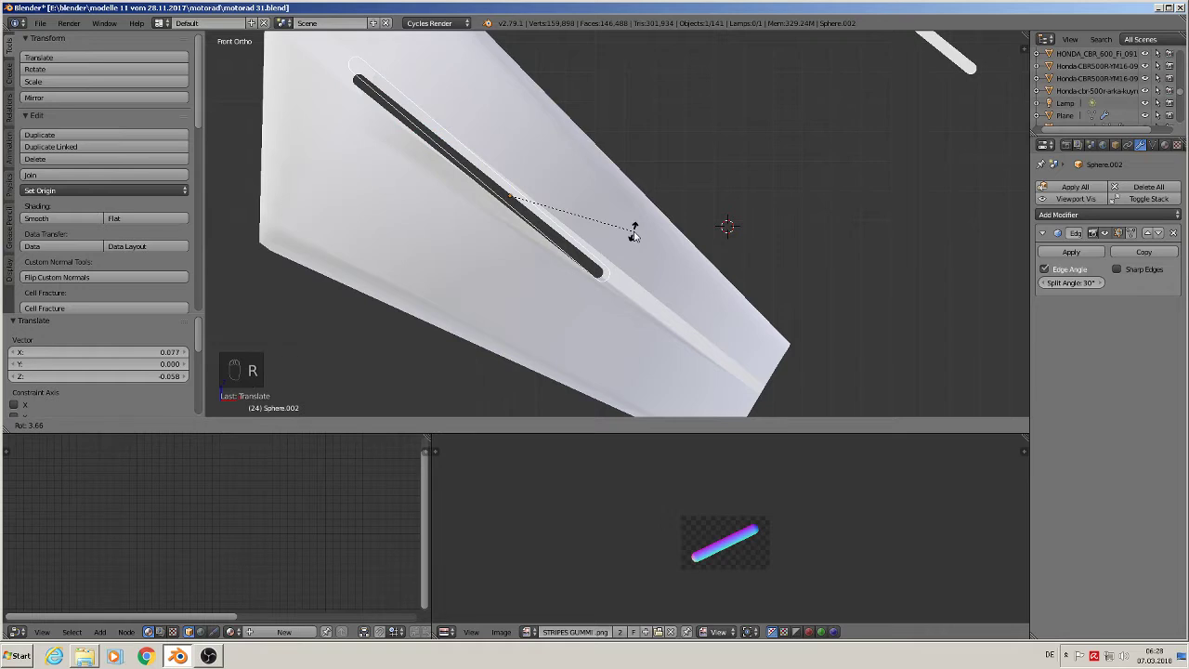
{"action": "left_click", "coordinate": [632, 235]}
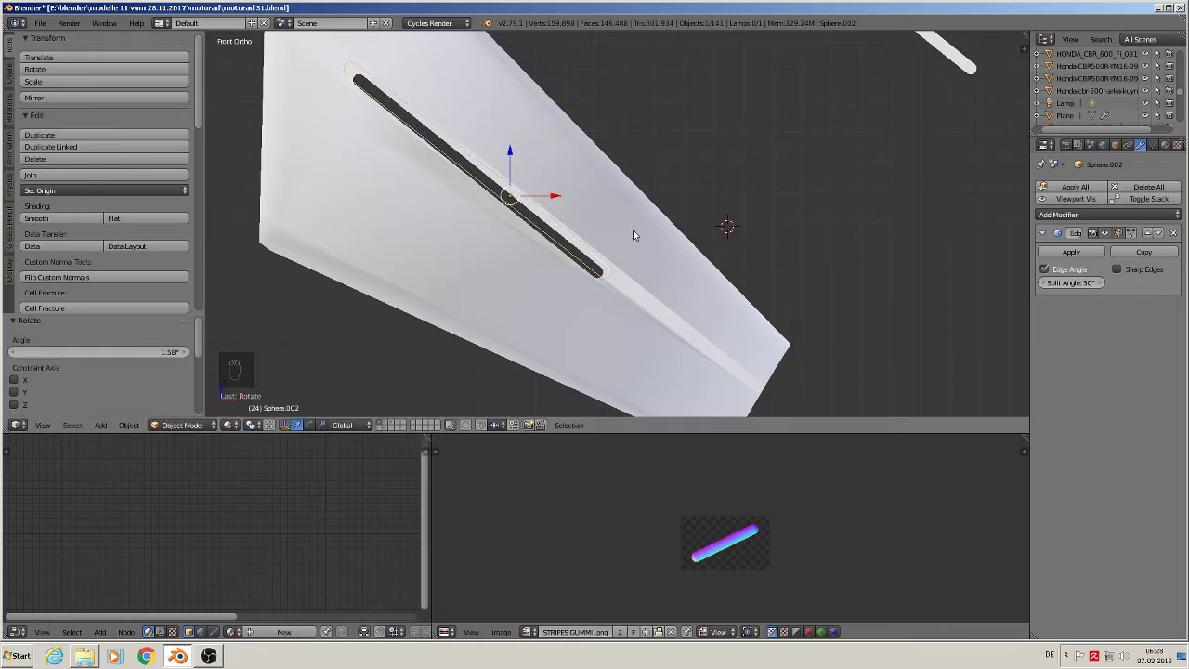
{"action": "key", "text": "g"}
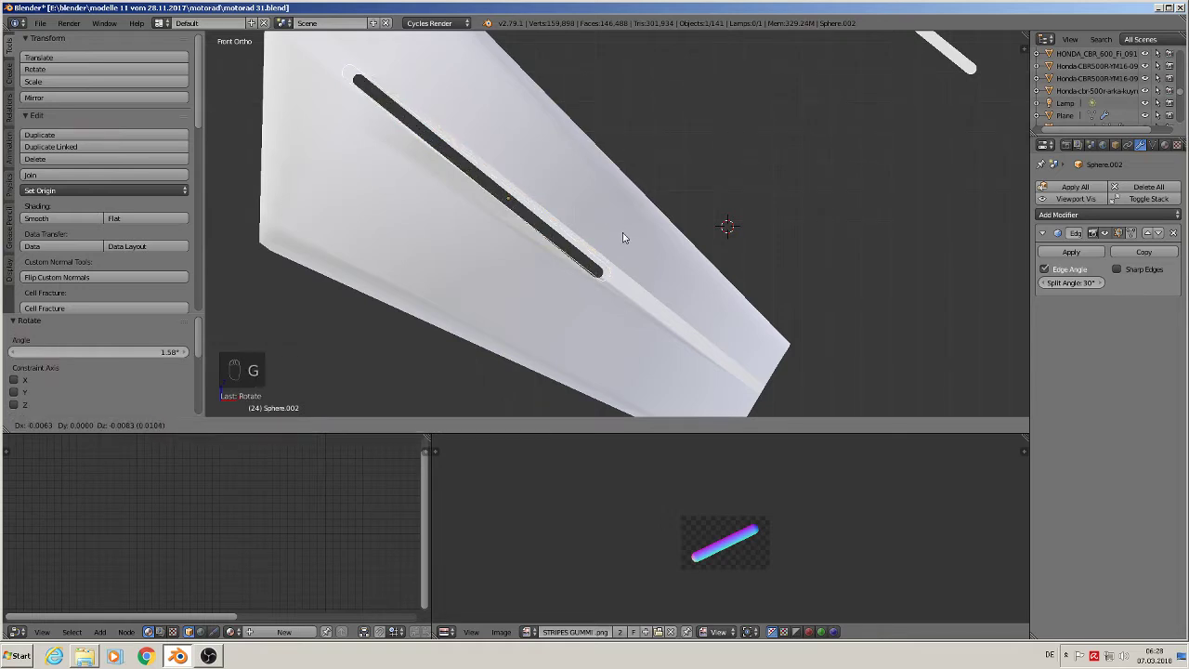
{"action": "left_click", "coordinate": [624, 239]}
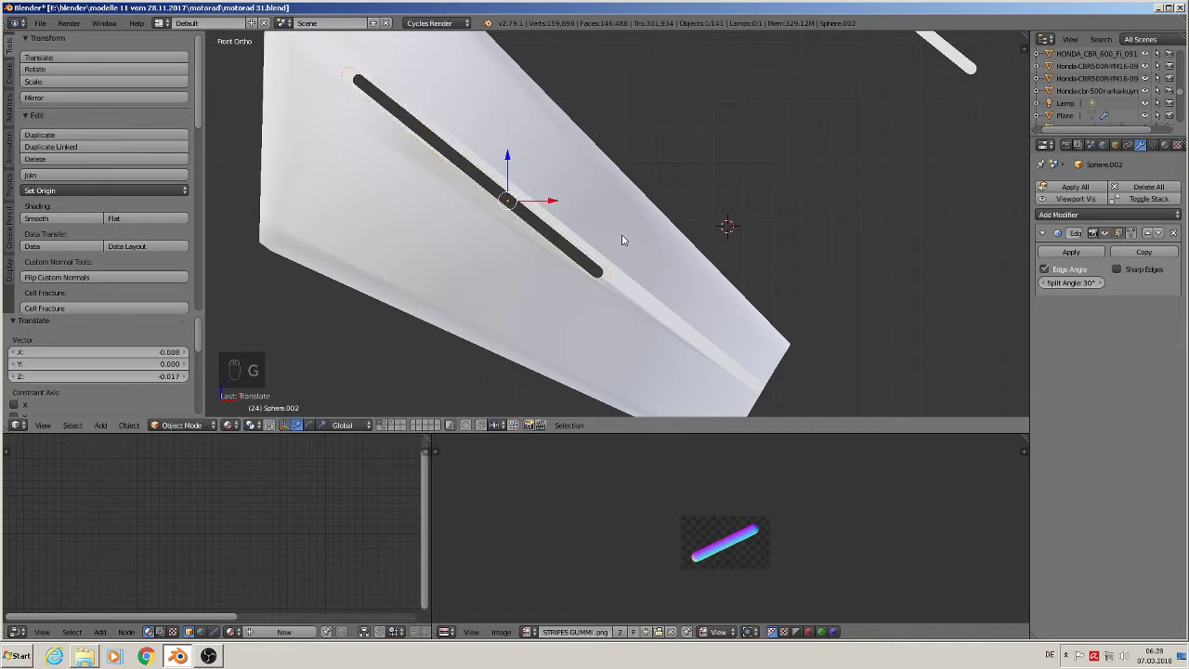
Step: Turn the cutter a further 0.507° and reposition it in front view
{"action": "scroll", "coordinate": [622, 245], "scroll_direction": "up", "scroll_amount": 2}
{"action": "key", "text": "r"}
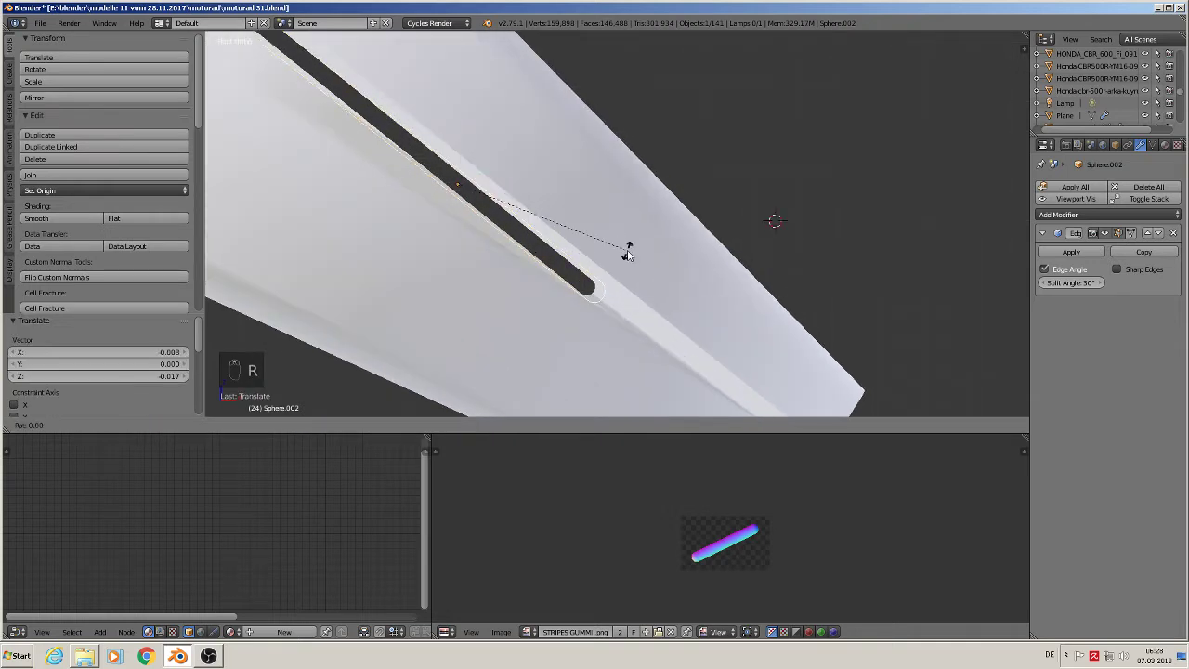
{"action": "left_click", "coordinate": [627, 254]}
{"action": "middle_click_drag", "start_coordinate": [629, 257], "coordinate": [660, 306]}
{"action": "key", "text": "KP_1"}
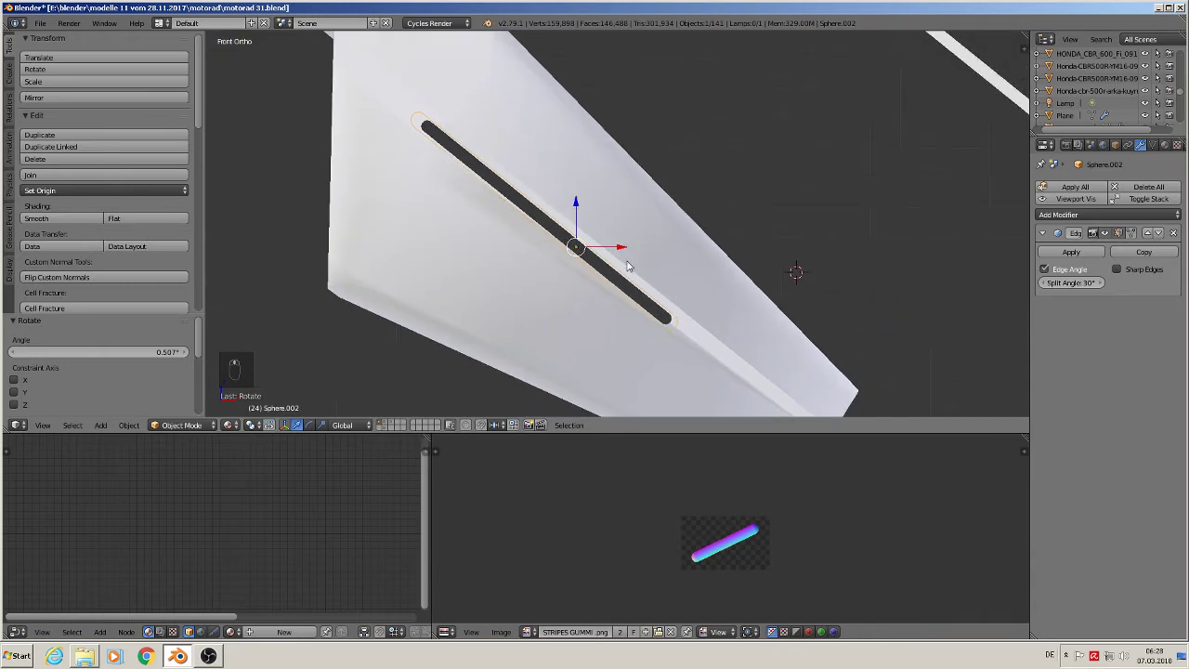
{"action": "key", "text": "g"}
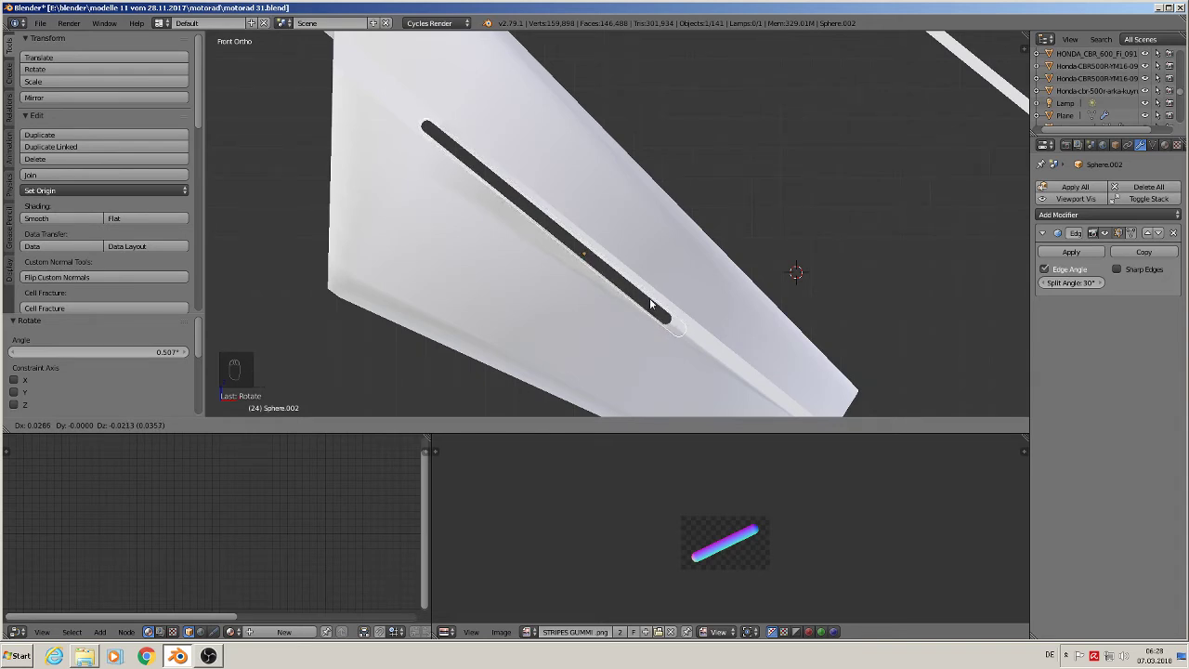
{"action": "left_click", "coordinate": [651, 306]}
{"action": "scroll", "coordinate": [663, 324], "scroll_direction": "up", "scroll_amount": 3}
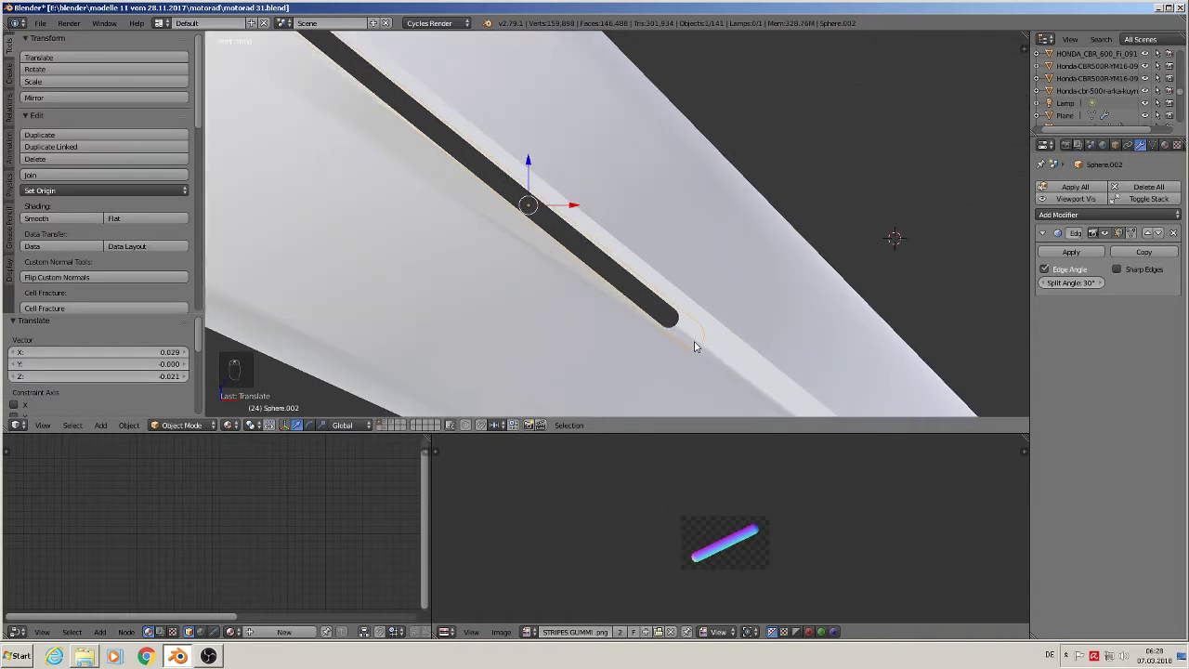
{"action": "middle_click_drag", "start_coordinate": [696, 345], "coordinate": [610, 215], "text": "shift"}
Step: Shift the cutter's rounded end vertices by -0.040 X and 0.031 Z to match the groove's end
{"action": "key", "text": "Tab"}
{"action": "key", "text": "a"}
{"action": "key", "text": "a"}
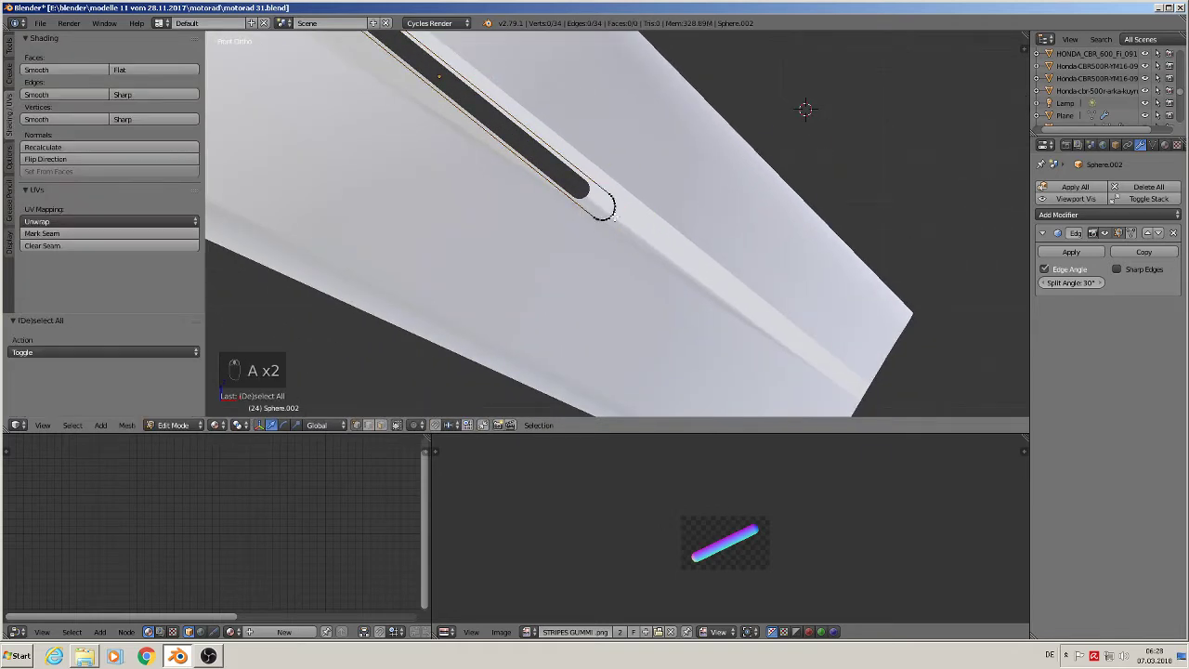
{"action": "key", "text": "c"}
{"action": "left_click", "coordinate": [604, 207]}
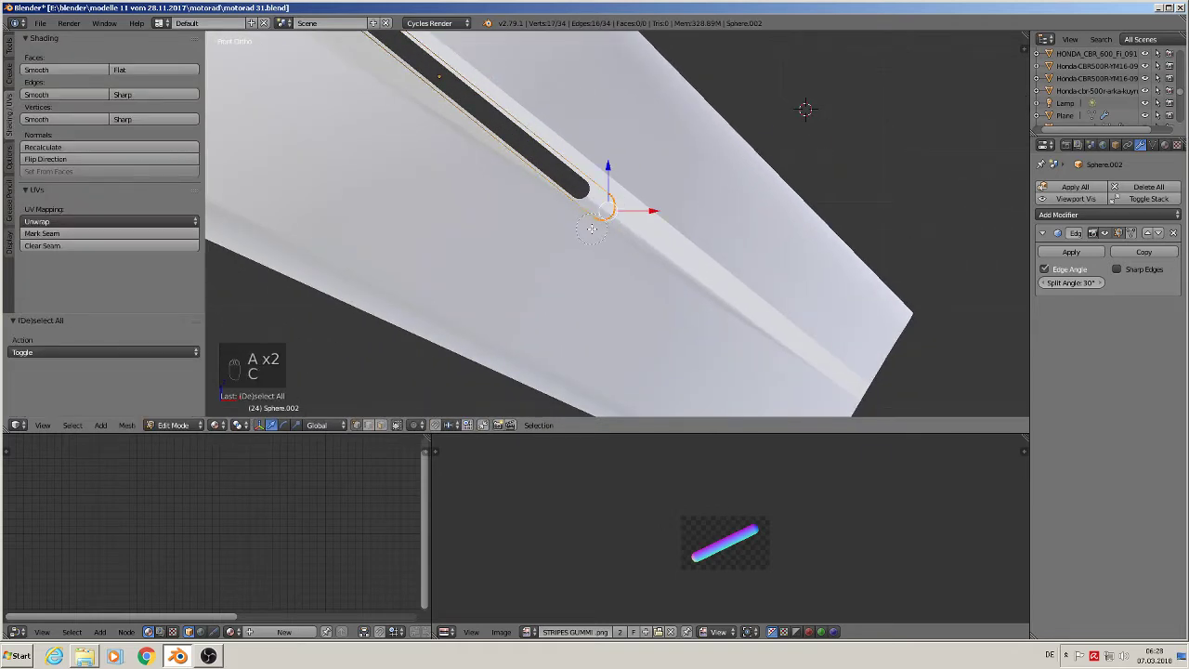
{"action": "key", "text": "g"}
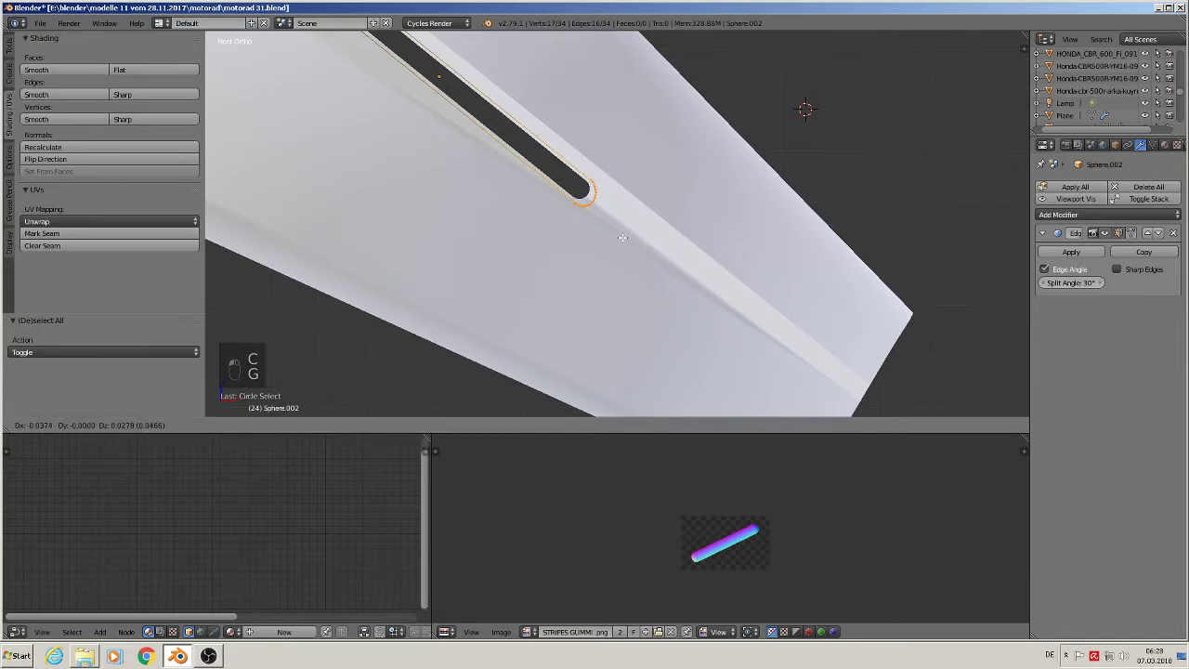
{"action": "left_click", "coordinate": [622, 236]}
{"action": "scroll", "coordinate": [613, 223], "scroll_direction": "down", "scroll_amount": 3}
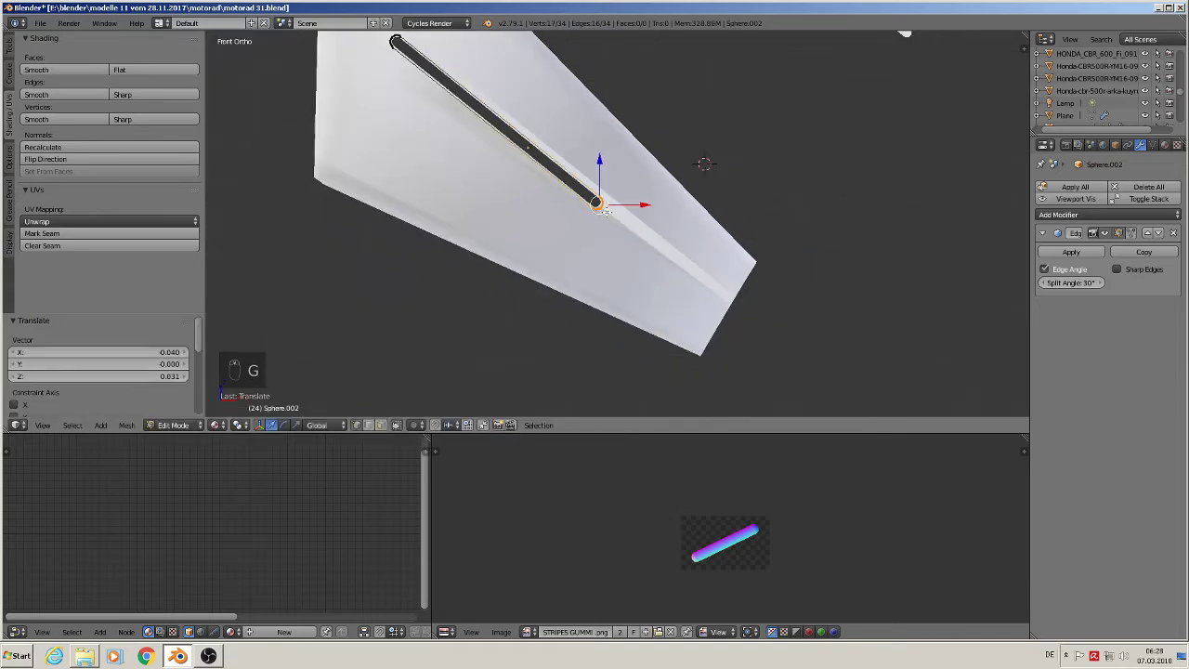
{"action": "key", "text": "Tab"}
{"action": "scroll", "coordinate": [576, 190], "scroll_direction": "down", "scroll_amount": 1}
{"action": "middle_click_drag", "start_coordinate": [567, 186], "coordinate": [416, 273]}
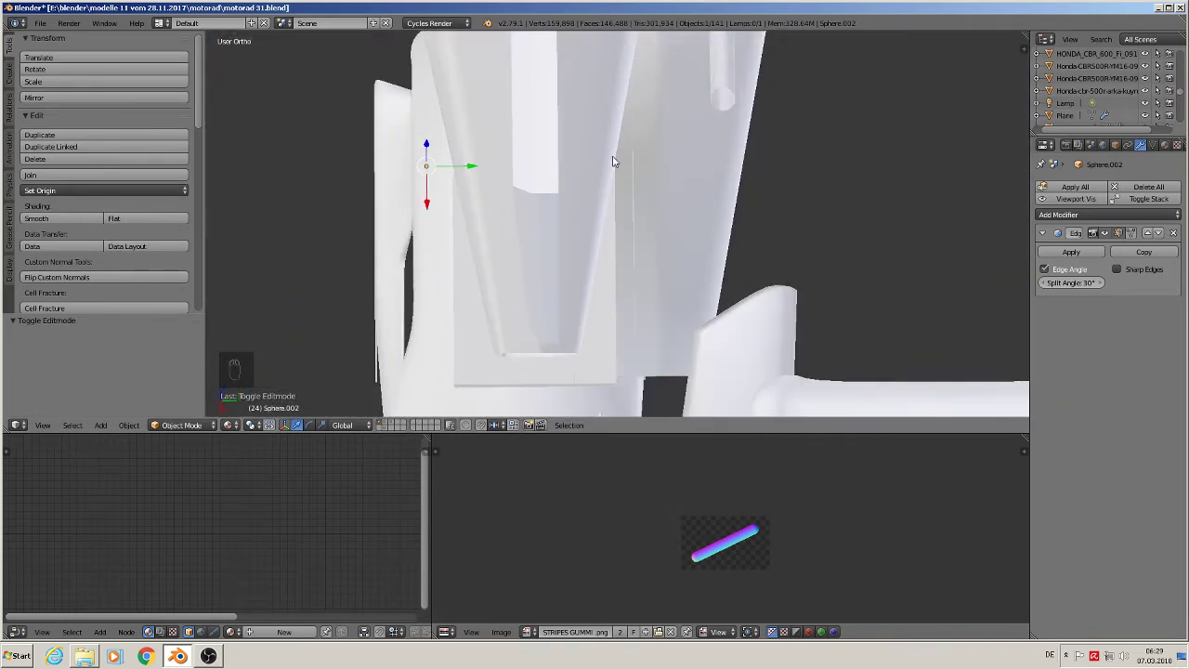
Step: Move the Cube.048 fairing part to Y 1.695
{"action": "key", "text": "KP_7"}
{"action": "scroll", "coordinate": [610, 159], "scroll_direction": "down", "scroll_amount": 4}
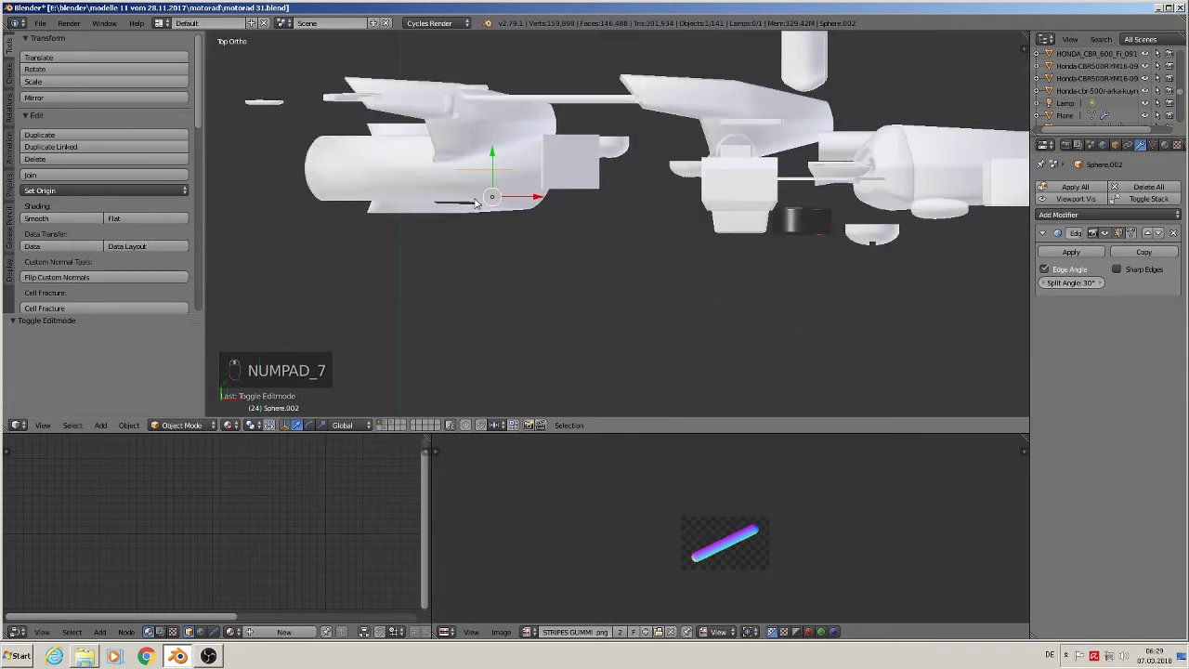
{"action": "middle_click_drag", "start_coordinate": [476, 202], "coordinate": [489, 141]}
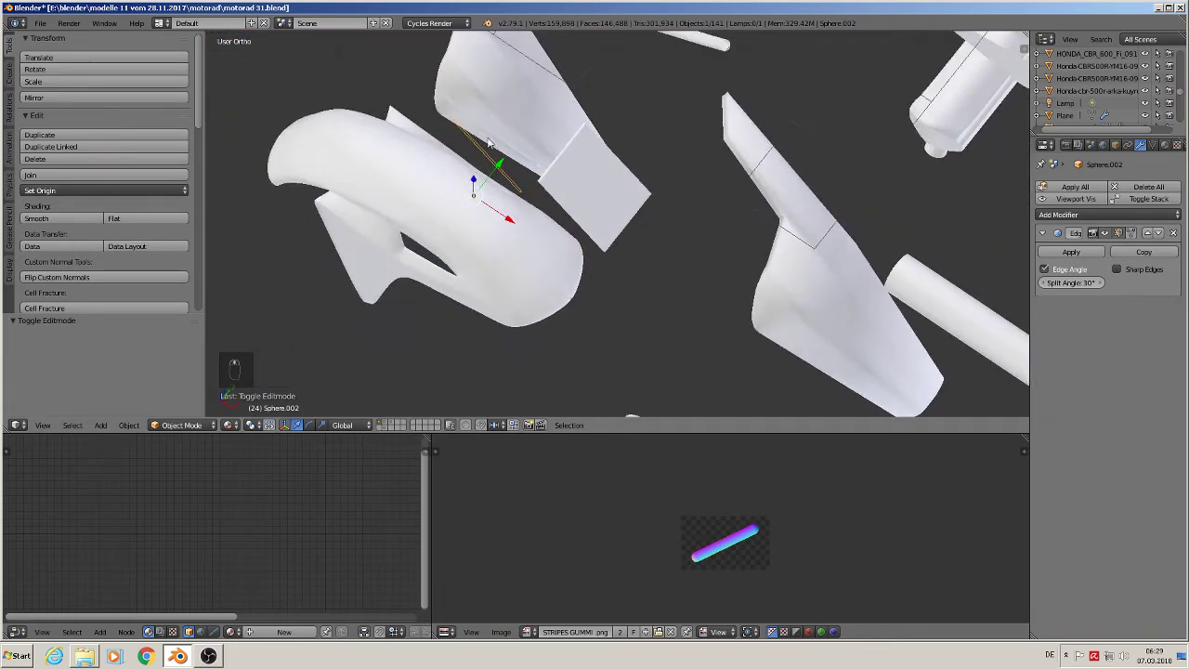
{"action": "right_click", "coordinate": [535, 122], "text": "shift"}
{"action": "scroll", "coordinate": [525, 170], "scroll_direction": "down", "scroll_amount": 4}
{"action": "key", "text": "g"}
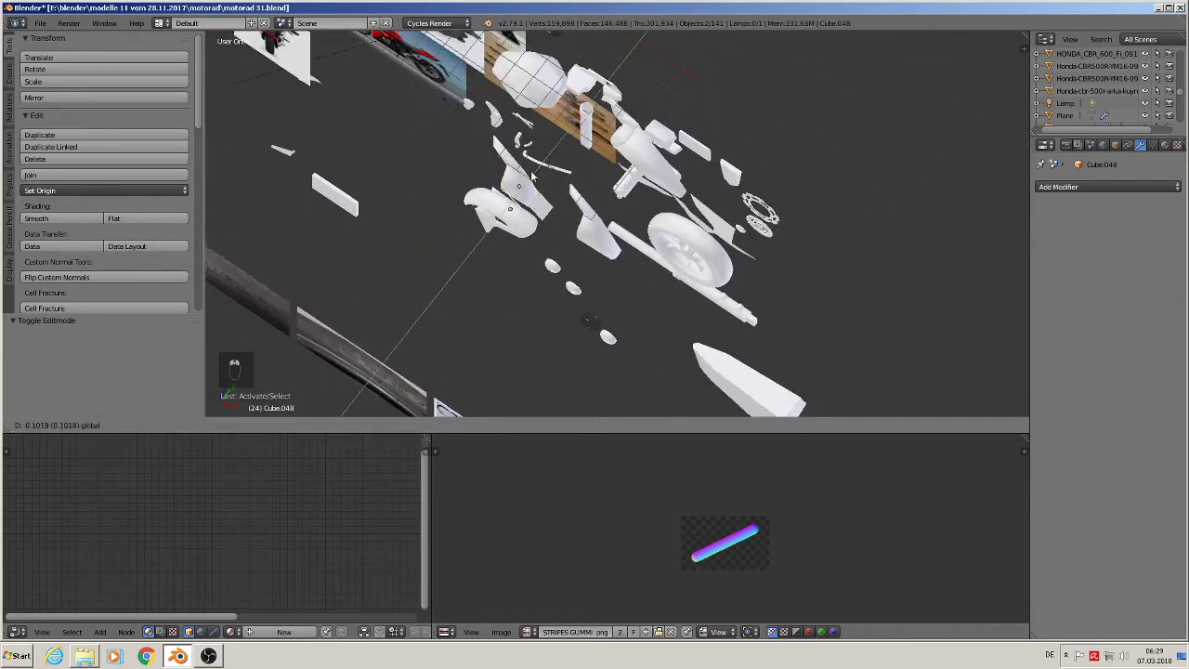
{"action": "left_click", "coordinate": [426, 290]}
{"action": "key", "text": "g"}
{"action": "left_click", "coordinate": [444, 290]}
{"action": "key", "text": "KP_7"}
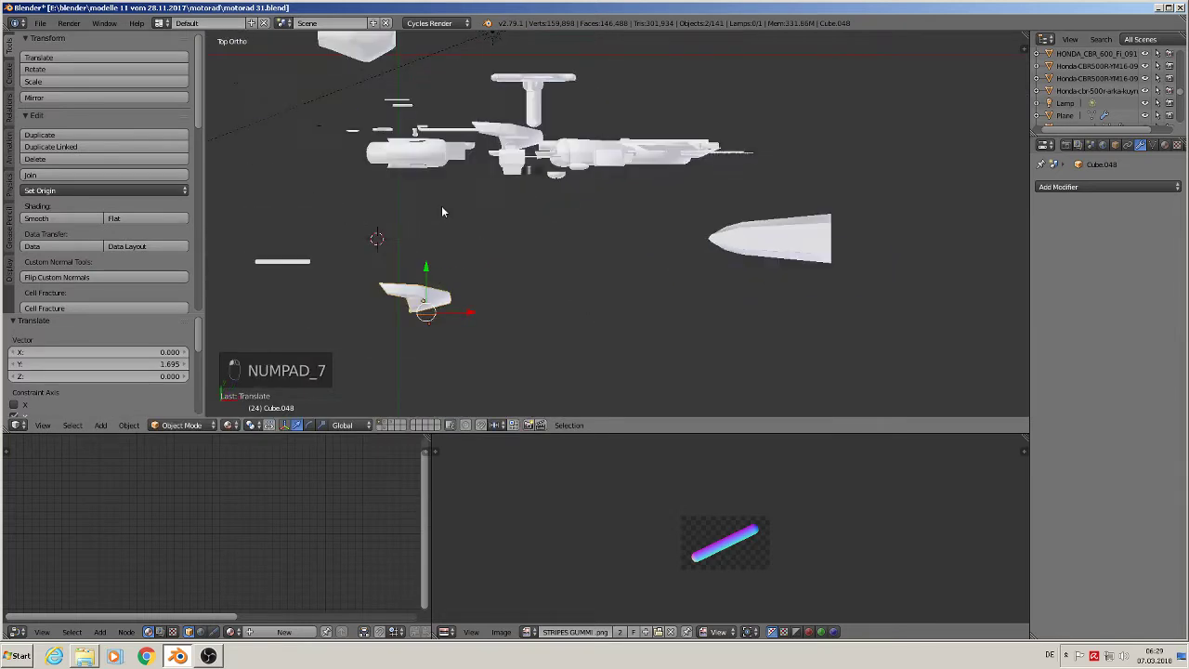
{"action": "scroll", "coordinate": [485, 279], "scroll_direction": "up", "scroll_amount": 4}
{"action": "scroll", "coordinate": [485, 281], "scroll_direction": "up", "scroll_amount": 4}
{"action": "middle_click_drag", "start_coordinate": [465, 305], "coordinate": [679, 180], "text": "shift"}
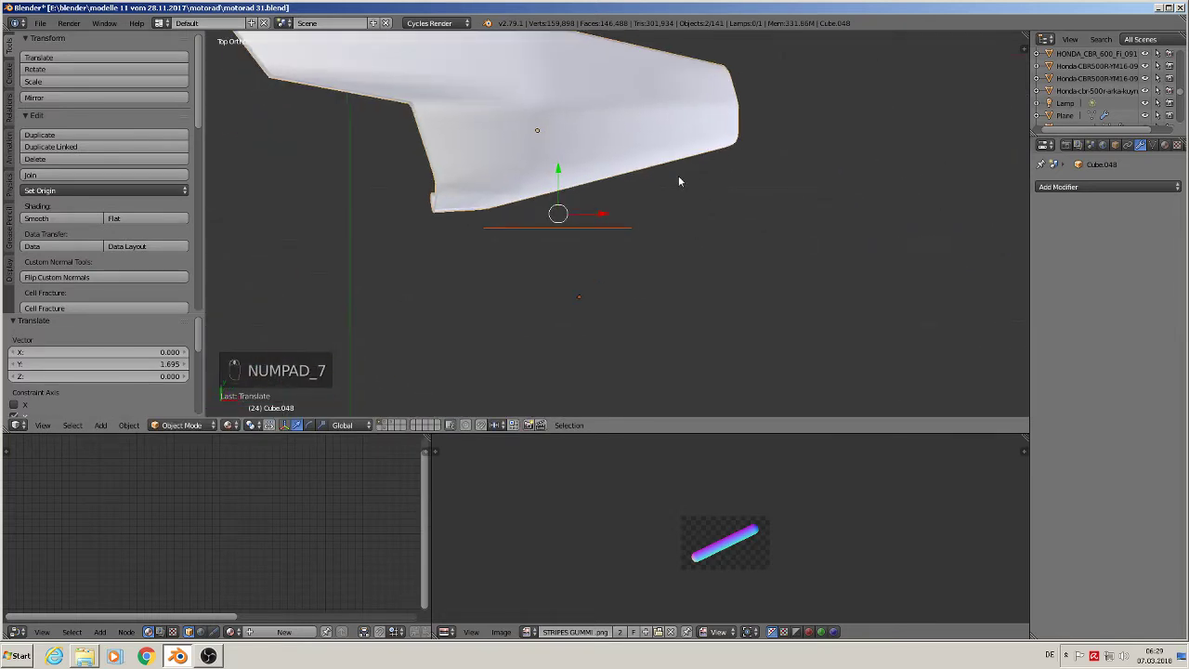
{"action": "scroll", "coordinate": [537, 249], "scroll_direction": "up", "scroll_amount": 2}
Step: Apply Sphere.002's rotation and scale and set its origin to geometry
{"action": "right_click", "coordinate": [518, 266]}
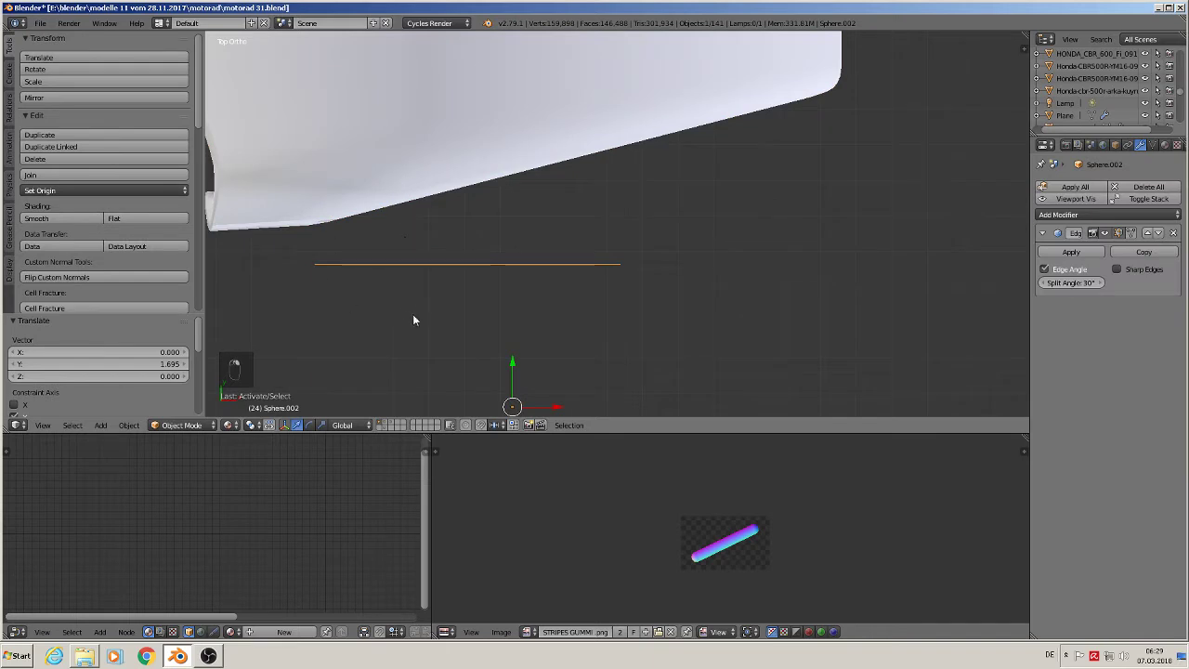
{"action": "left_click", "coordinate": [128, 425]}
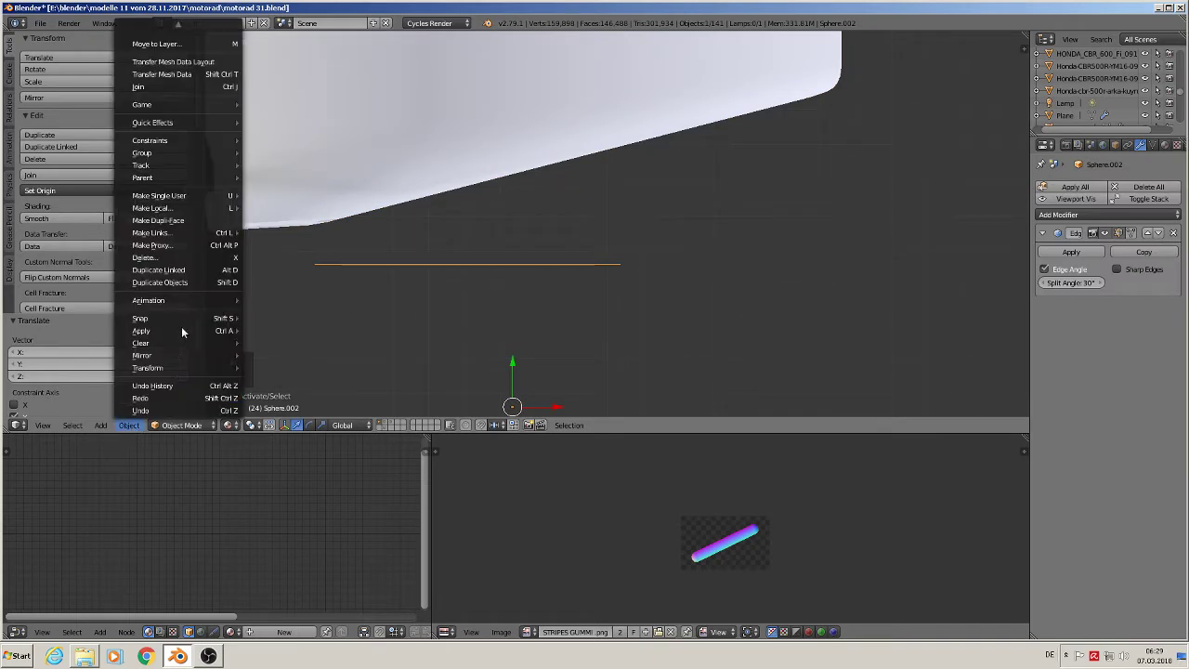
{"action": "mouse_move", "coordinate": [170, 329]}
{"action": "left_click", "coordinate": [327, 372]}
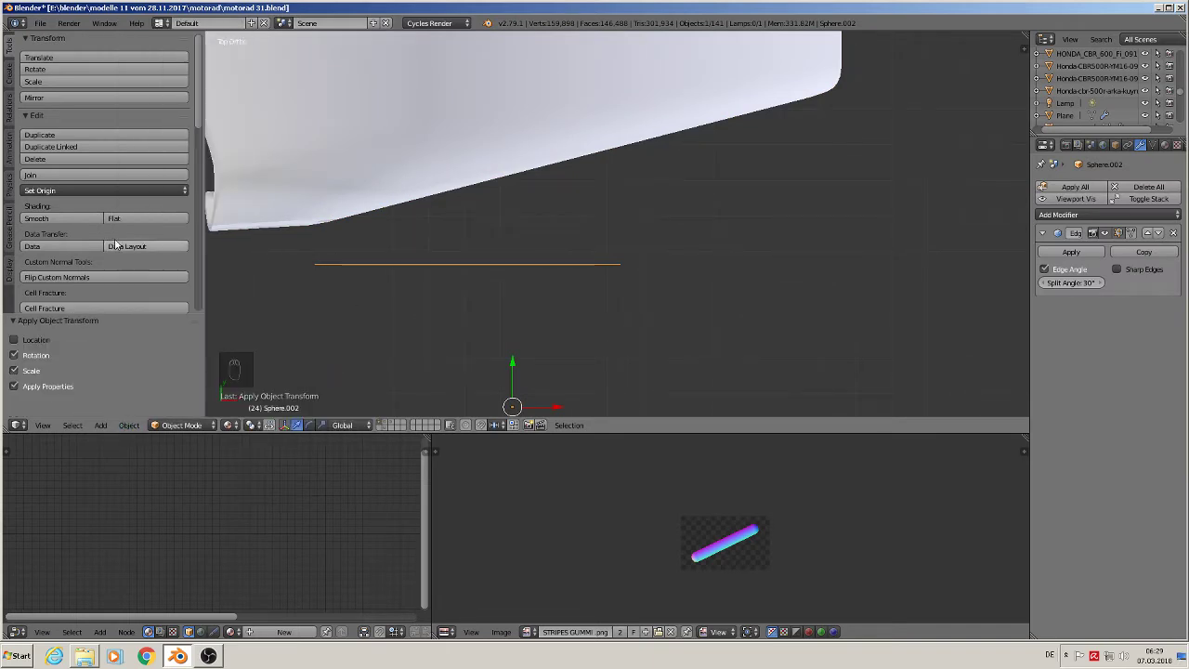
{"action": "left_click", "coordinate": [82, 190]}
{"action": "left_click", "coordinate": [88, 219]}
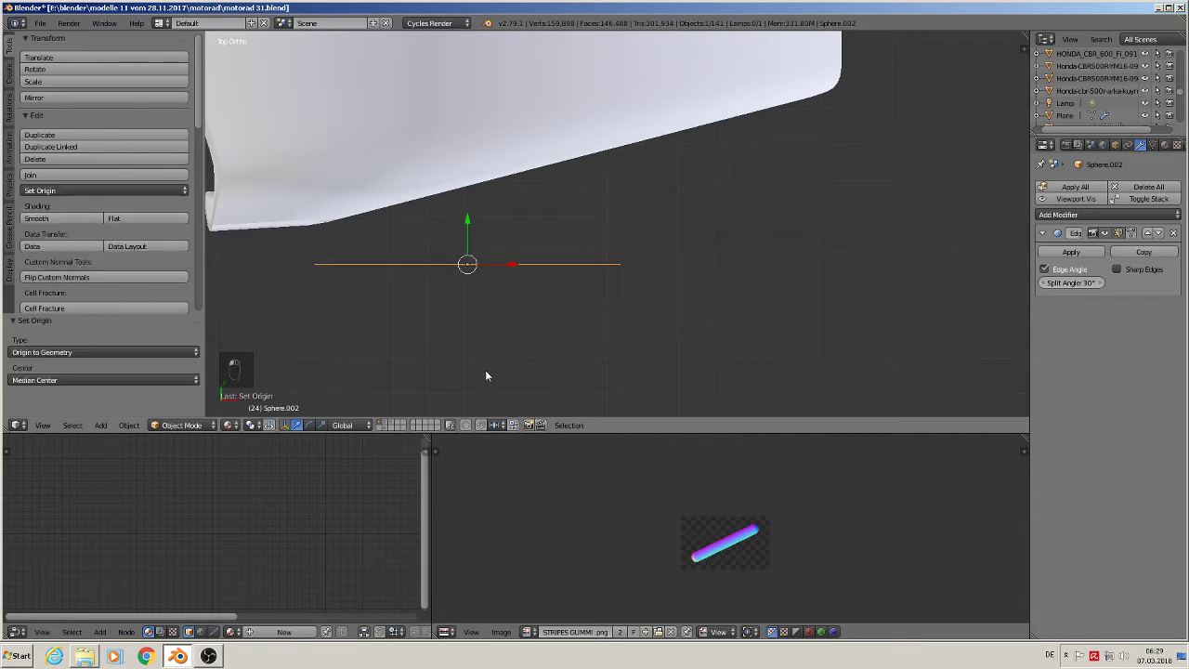
Step: Rotate the cutter -13.3° and shift it 0.017 along Y over the groove
{"action": "key", "text": "r"}
{"action": "left_click", "coordinate": [513, 360]}
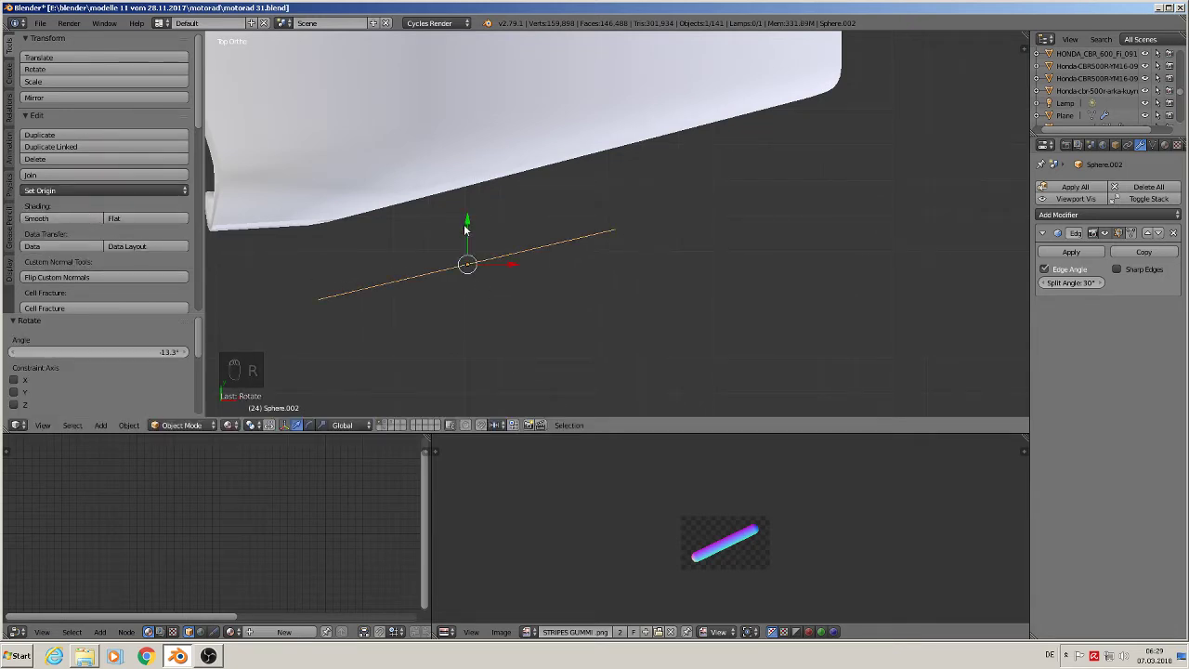
{"action": "key", "text": "g"}
{"action": "key", "text": "y"}
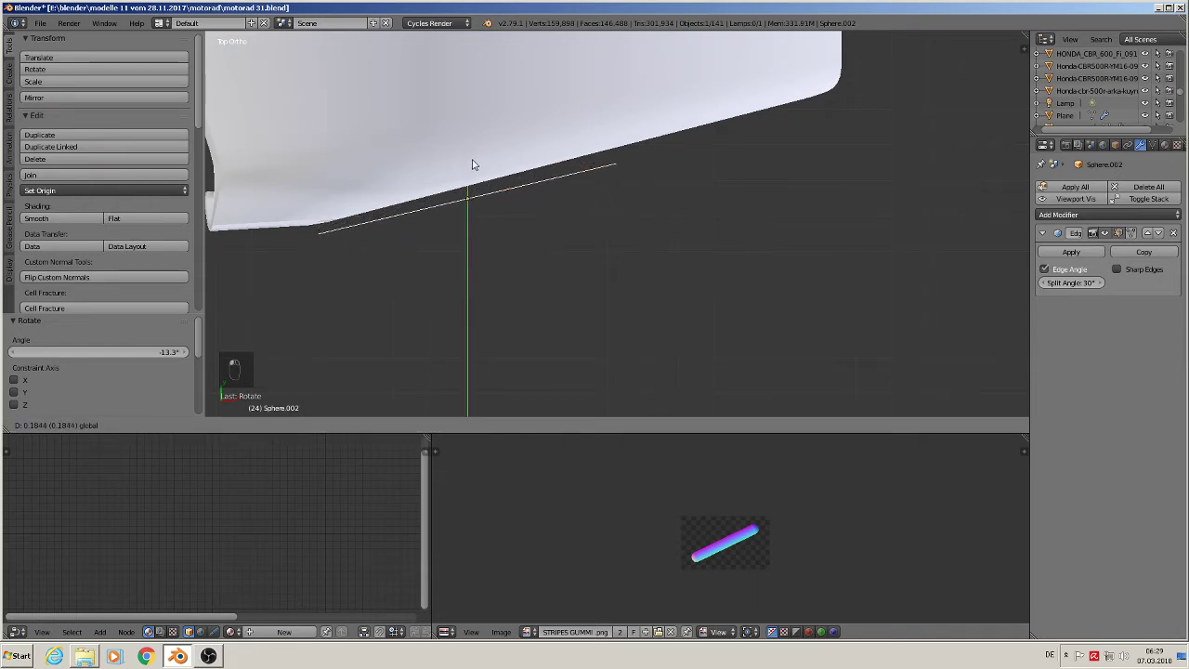
{"action": "left_click", "coordinate": [472, 165]}
{"action": "key", "text": "r"}
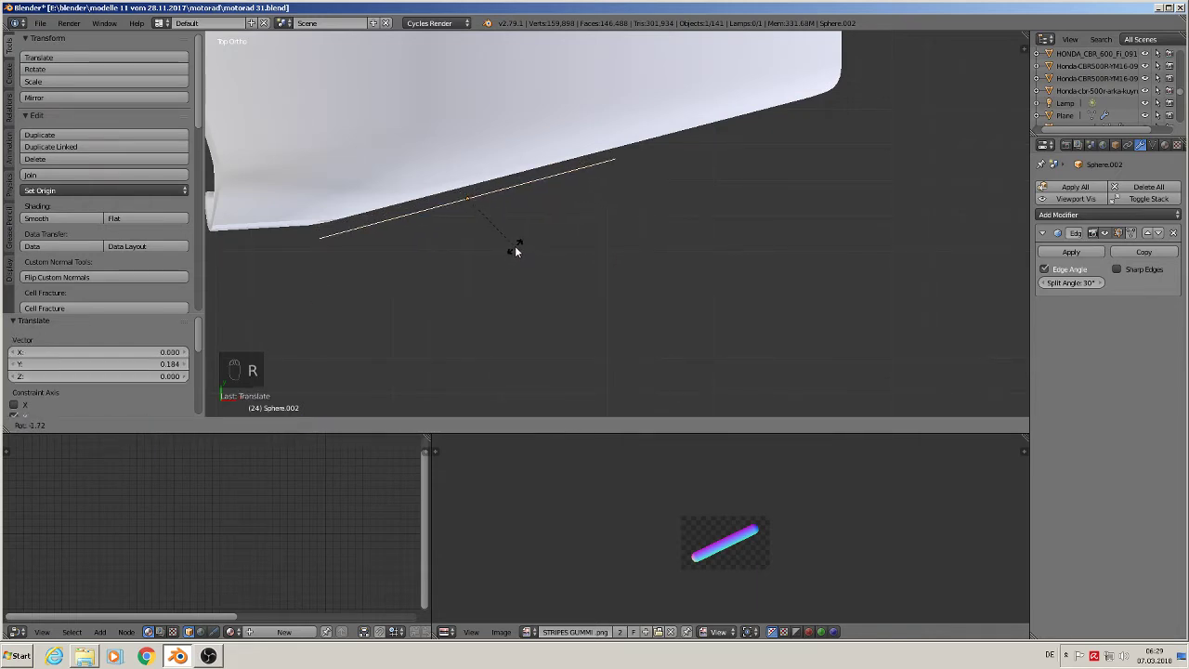
{"action": "key", "text": "Escape"}
{"action": "key", "text": "g"}
{"action": "key", "text": "y"}
{"action": "left_click", "coordinate": [472, 154]}
{"action": "middle_click_drag", "start_coordinate": [472, 154], "coordinate": [526, 199]}
Step: Tilt the cutter a further -1.33° in front view and nudge its position
{"action": "key", "text": "KP_1"}
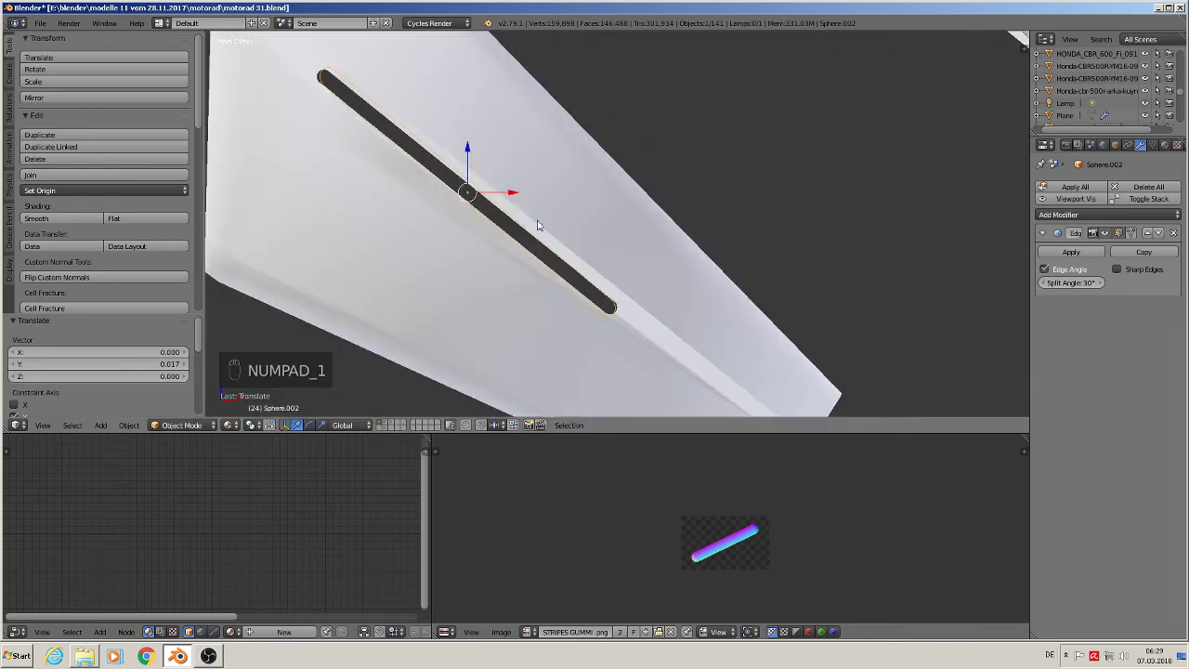
{"action": "key", "text": "r"}
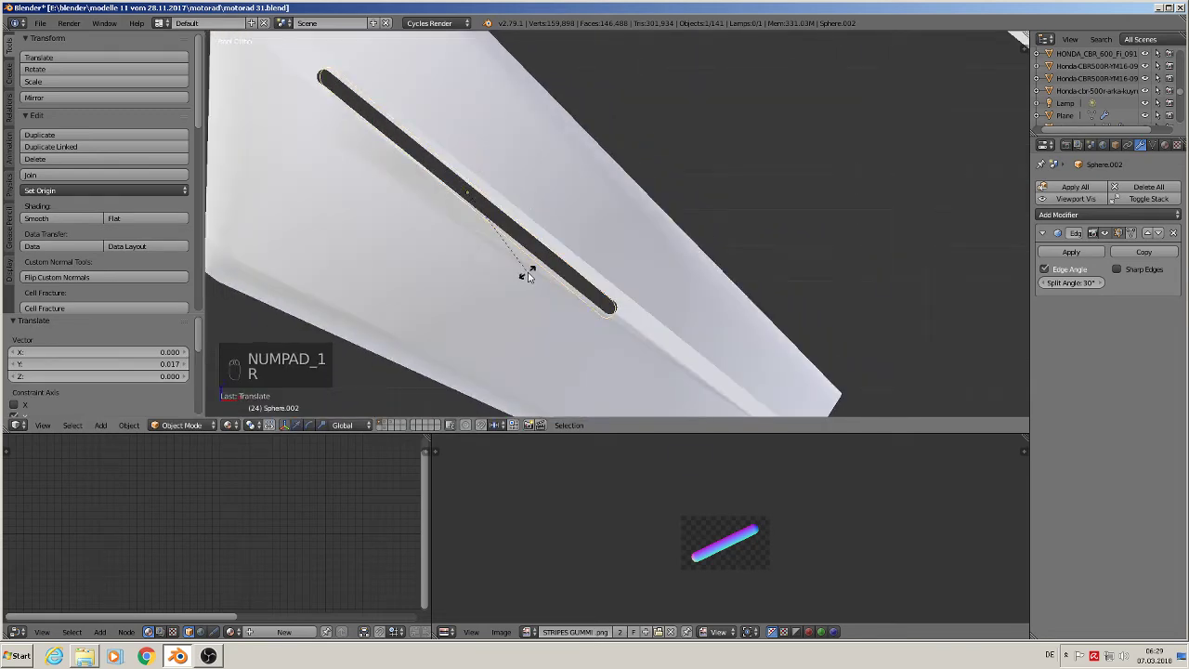
{"action": "left_click", "coordinate": [530, 272]}
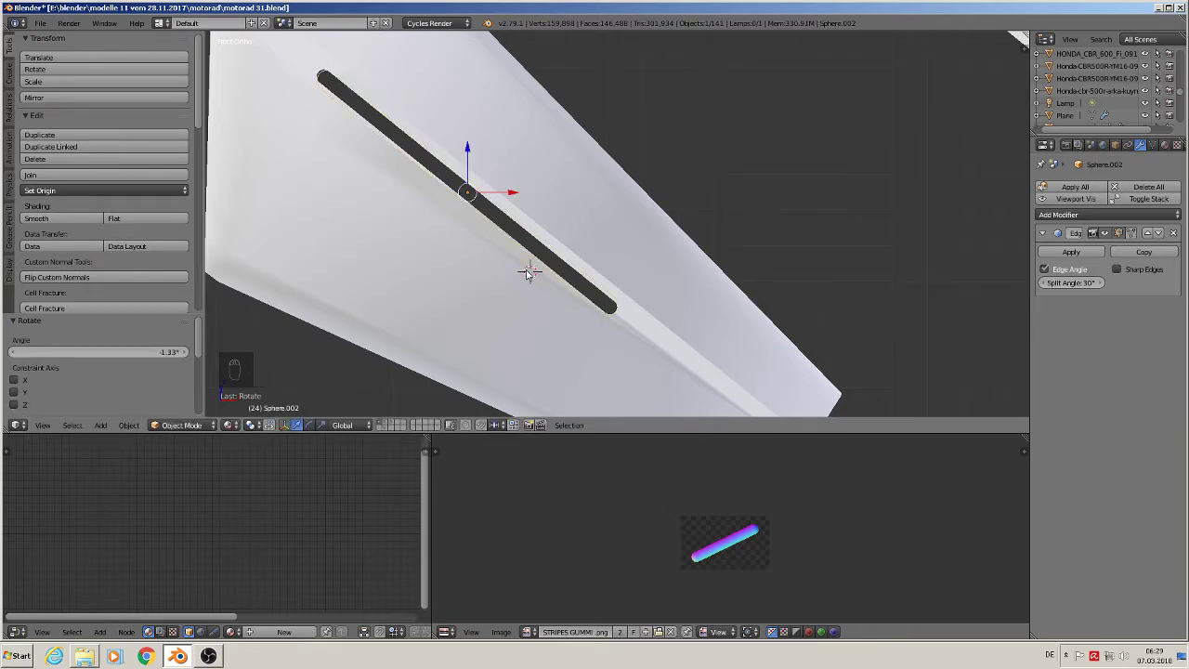
{"action": "key", "text": "g"}
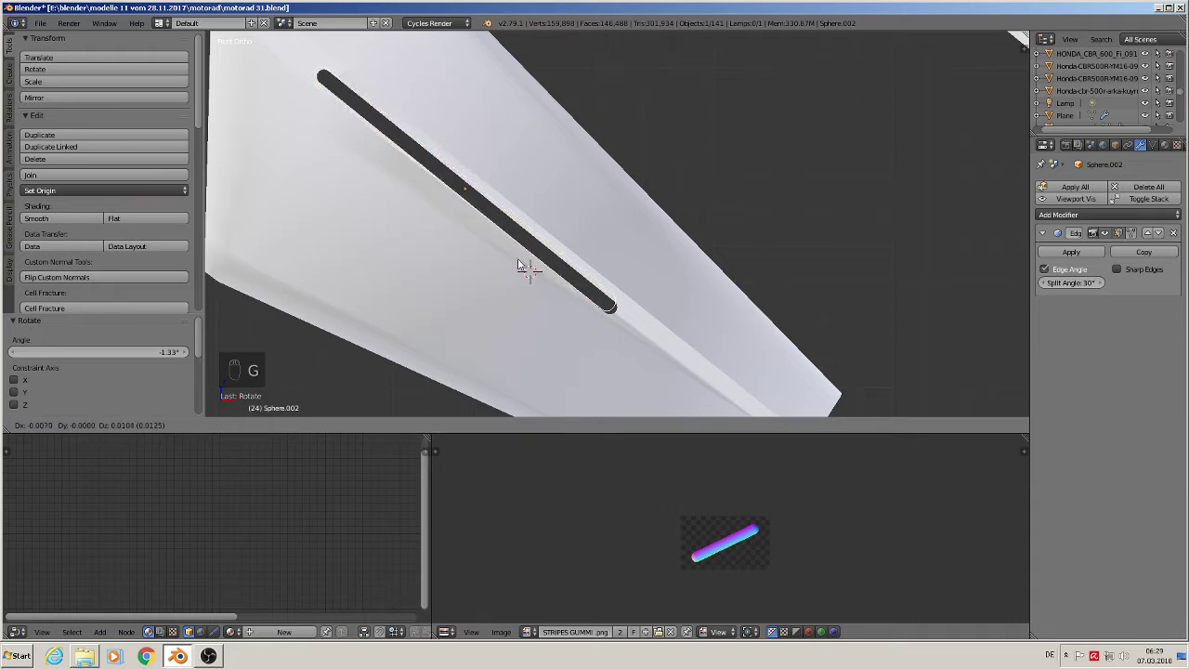
{"action": "left_click", "coordinate": [534, 283]}
{"action": "scroll", "coordinate": [566, 311], "scroll_direction": "up", "scroll_amount": 2}
Step: Extend the capsule's tip vertices by 0.012 X, -0.019 Z along the groove, then preview in rendered shading
{"action": "key", "text": "Tab"}
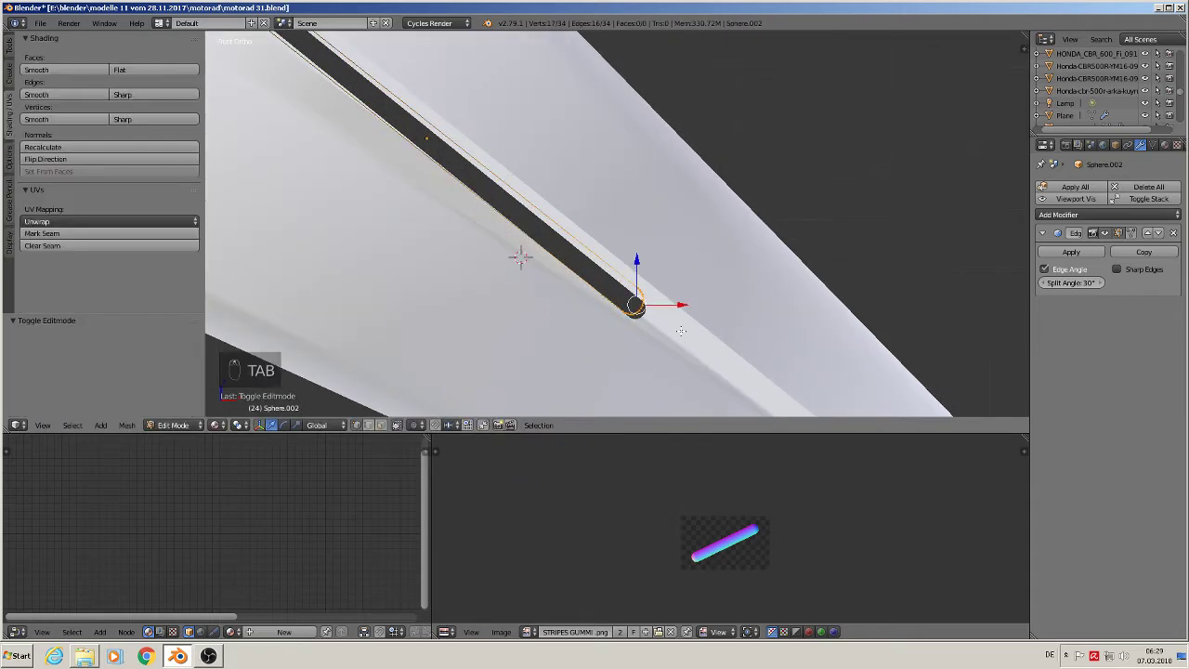
{"action": "key", "text": "a"}
{"action": "key", "text": "a"}
{"action": "key", "text": "a"}
{"action": "key", "text": "a"}
{"action": "key", "text": "c"}
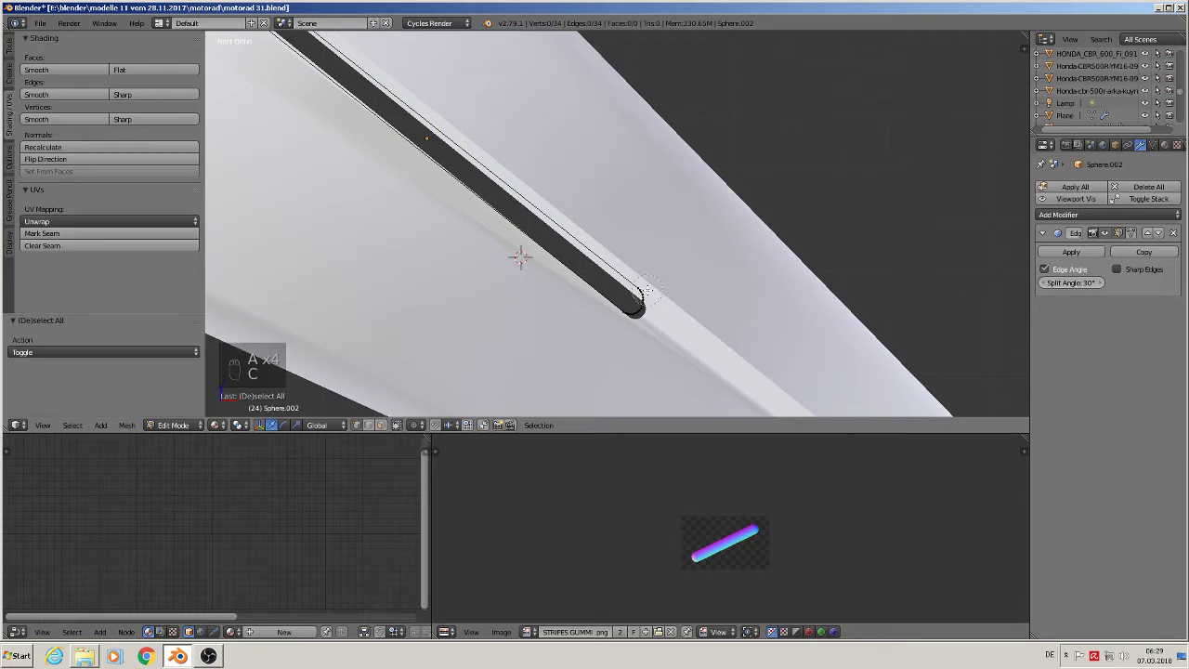
{"action": "left_click_drag", "start_coordinate": [641, 295], "coordinate": [625, 330]}
{"action": "right_click", "coordinate": [625, 330]}
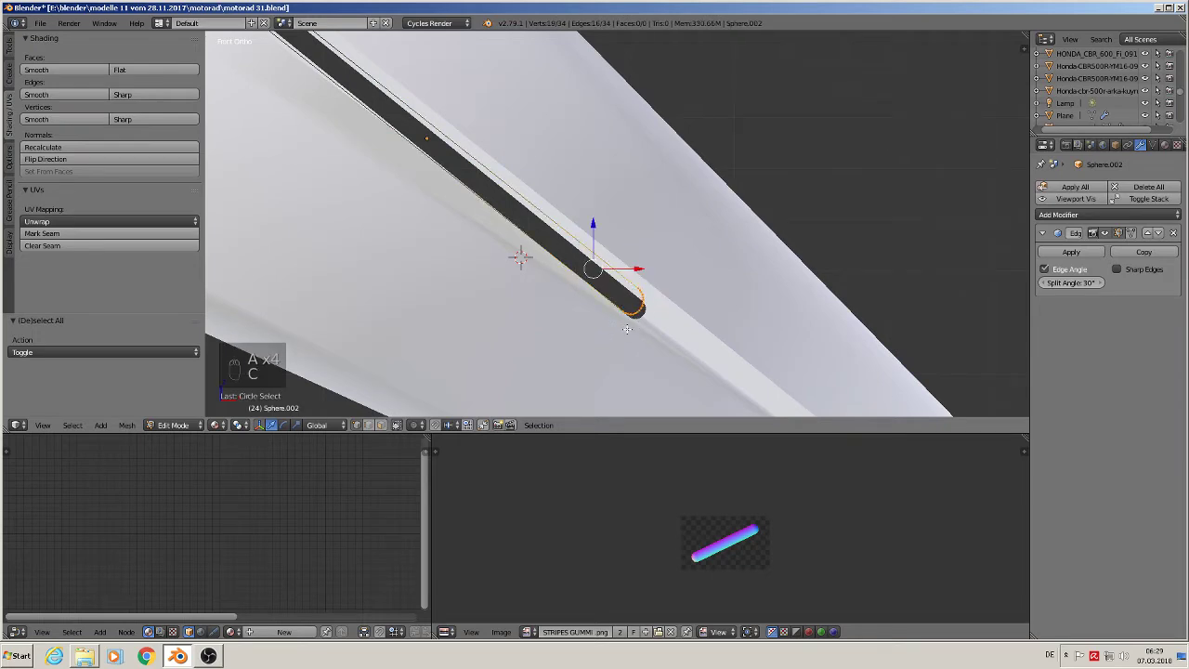
{"action": "key", "text": "g"}
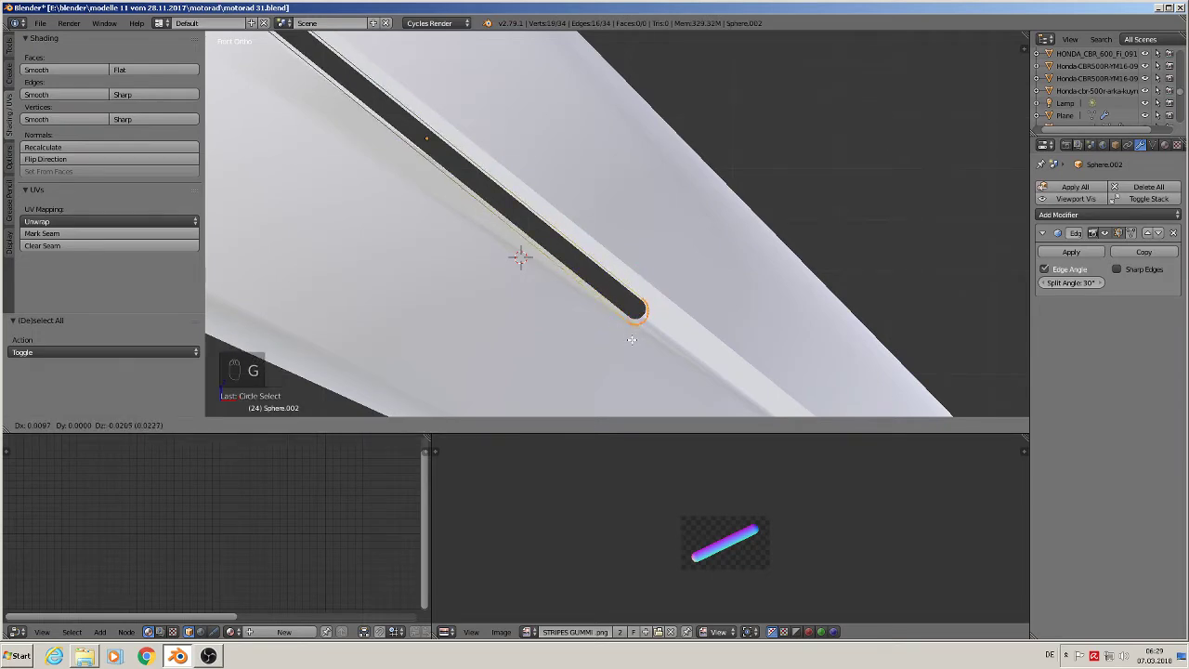
{"action": "left_click", "coordinate": [632, 339]}
{"action": "scroll", "coordinate": [669, 364], "scroll_direction": "down", "scroll_amount": 1}
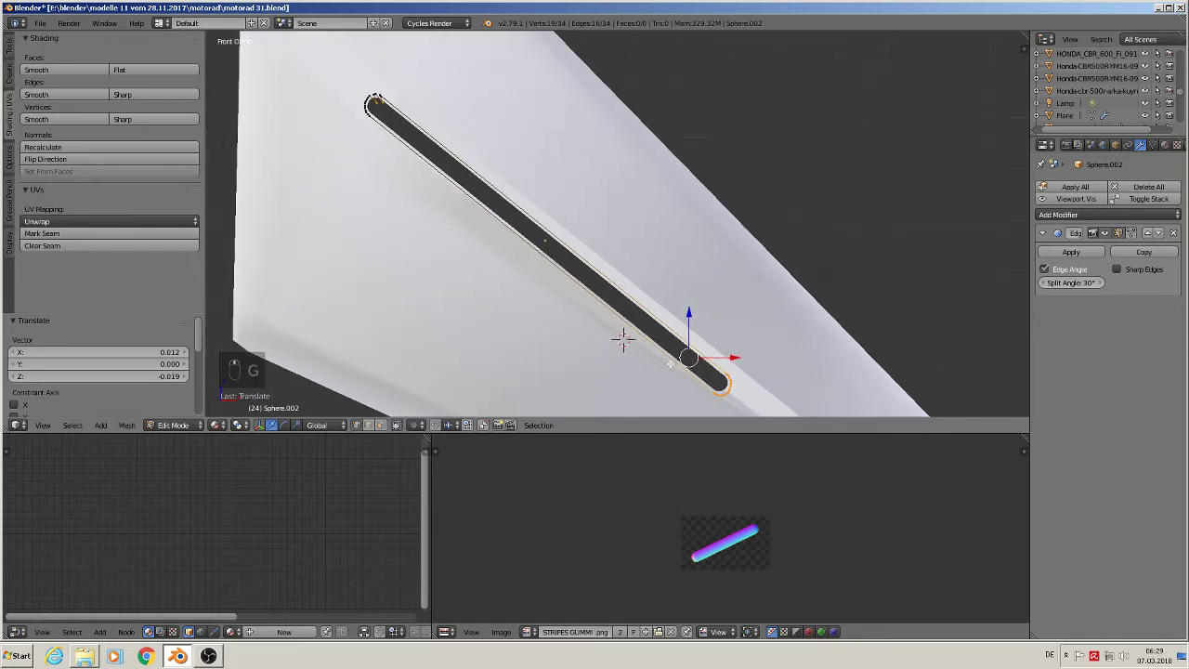
{"action": "key", "text": "Tab"}
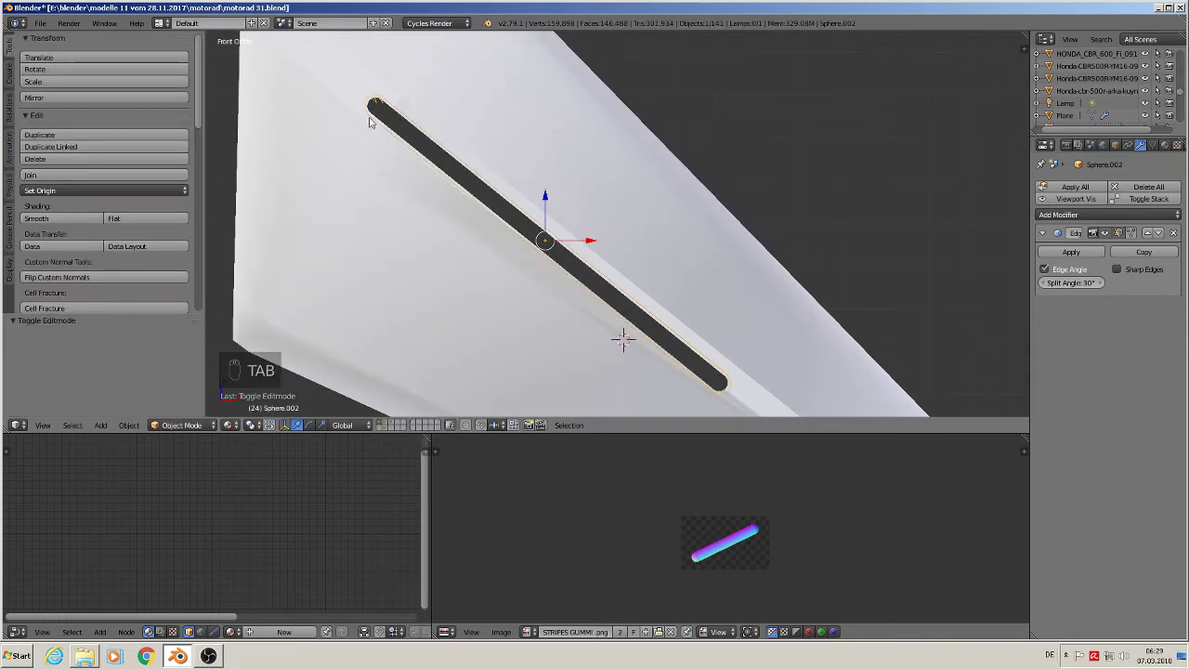
{"action": "key", "text": "Tab"}
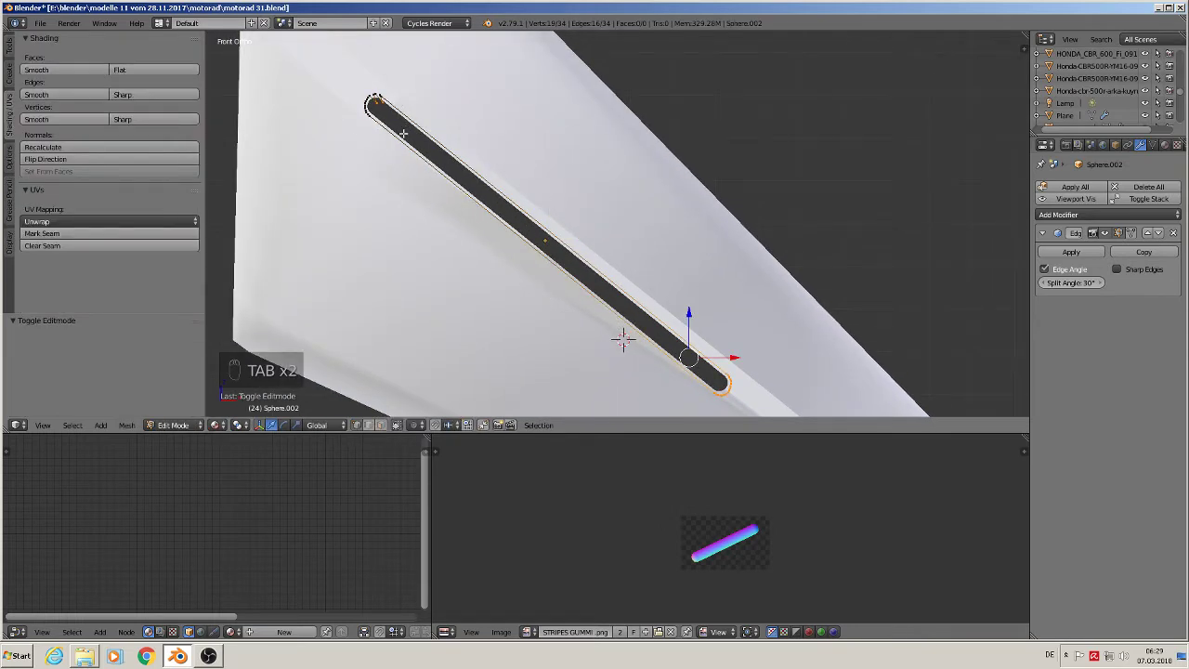
{"action": "key", "text": "shift+z"}
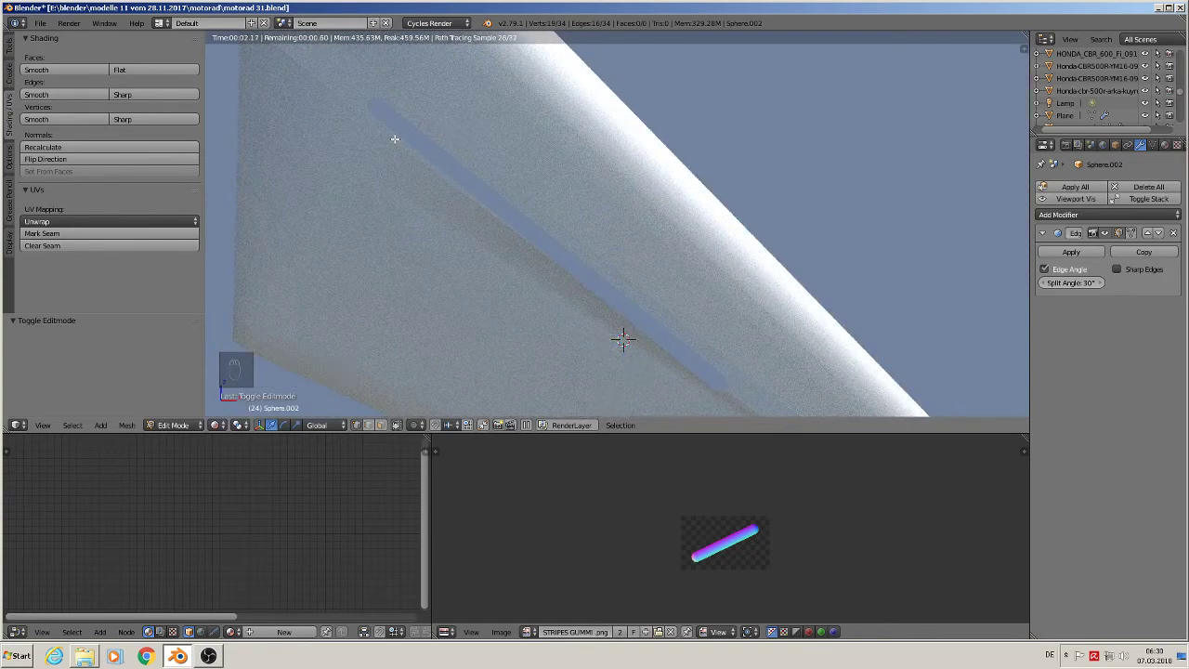
Step: Stop the rendered preview, switch viewport shading to Material, and undo the last edit
{"action": "key", "text": "Escape"}
{"action": "key", "text": "Escape"}
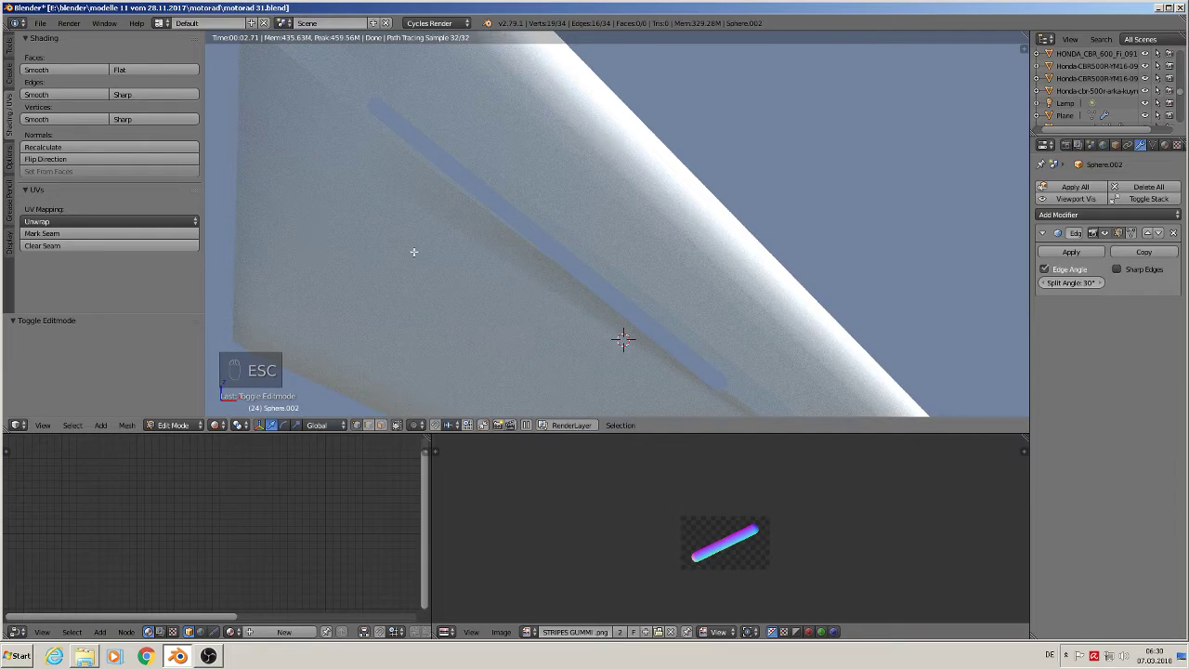
{"action": "left_click", "coordinate": [214, 426]}
{"action": "left_click", "coordinate": [258, 357]}
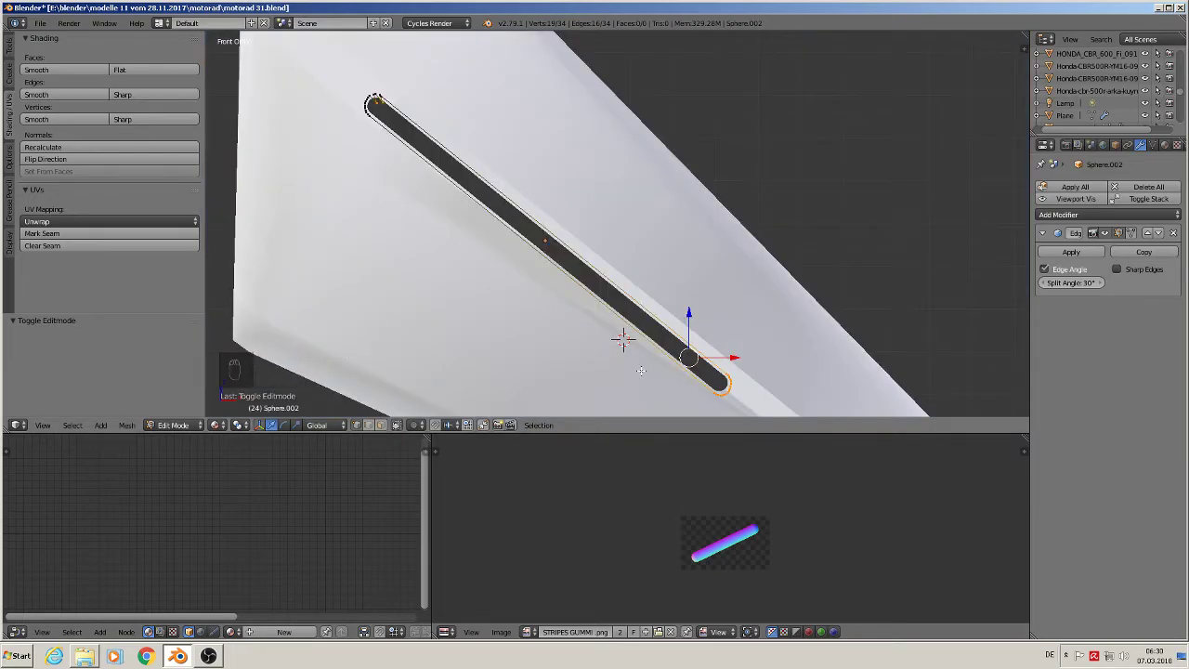
{"action": "key", "text": "ctrl+z"}
{"action": "key", "text": "ctrl+z"}
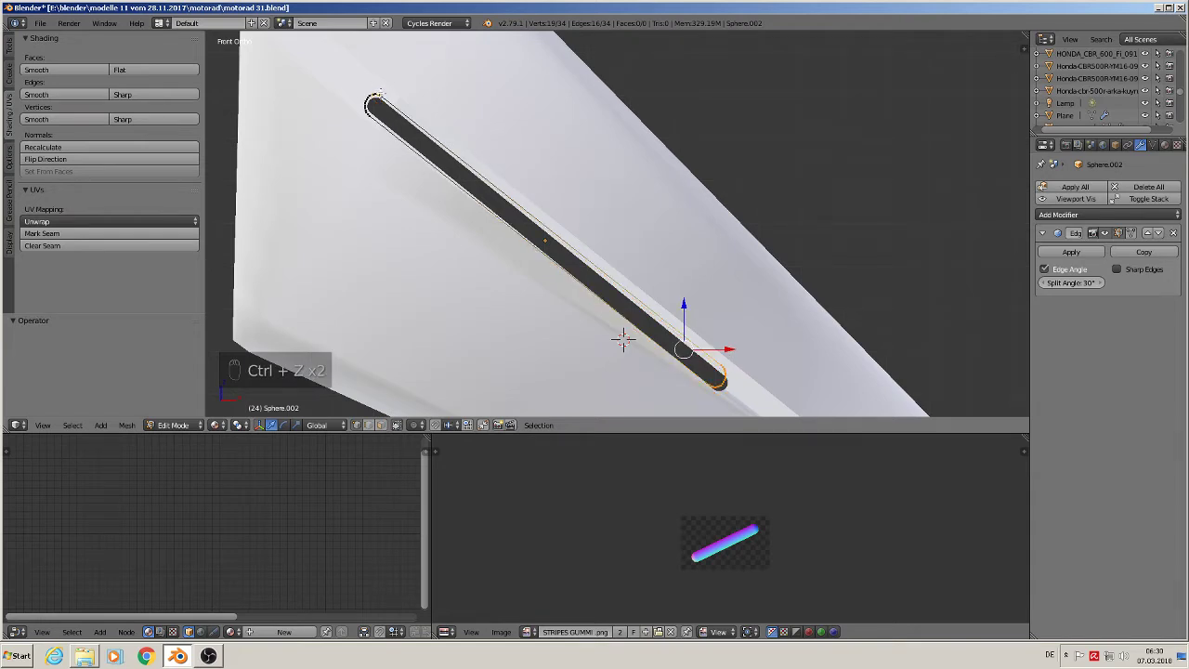
Step: Circle-select the tube's lower-end vertices and nudge them slightly
{"action": "key", "text": "space"}
{"action": "key", "text": "c"}
{"action": "key", "text": "c"}
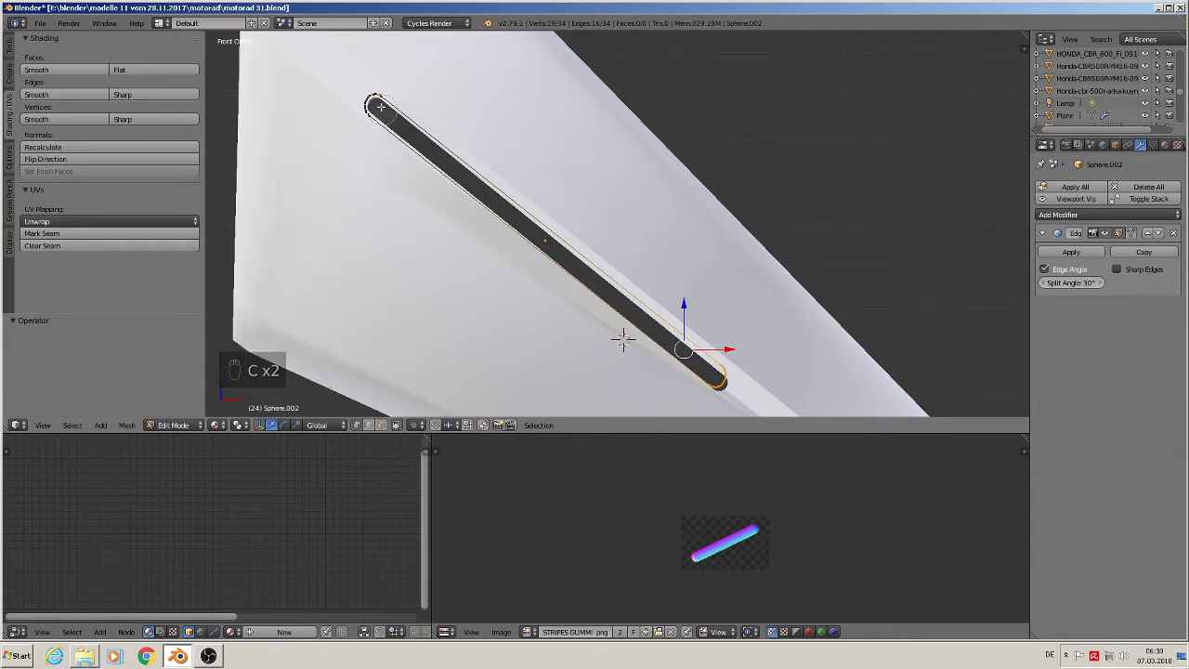
{"action": "middle_click", "coordinate": [380, 107]}
{"action": "scroll", "coordinate": [744, 370], "scroll_direction": "up", "scroll_amount": 2}
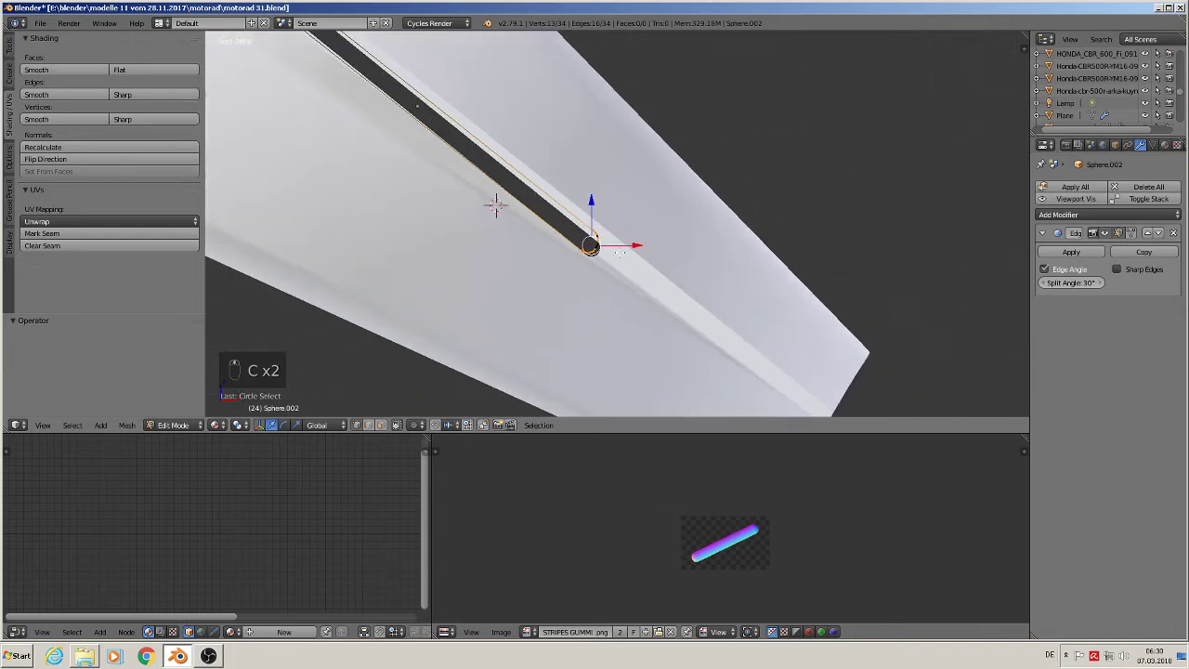
{"action": "key", "text": "c"}
{"action": "left_click", "coordinate": [580, 242]}
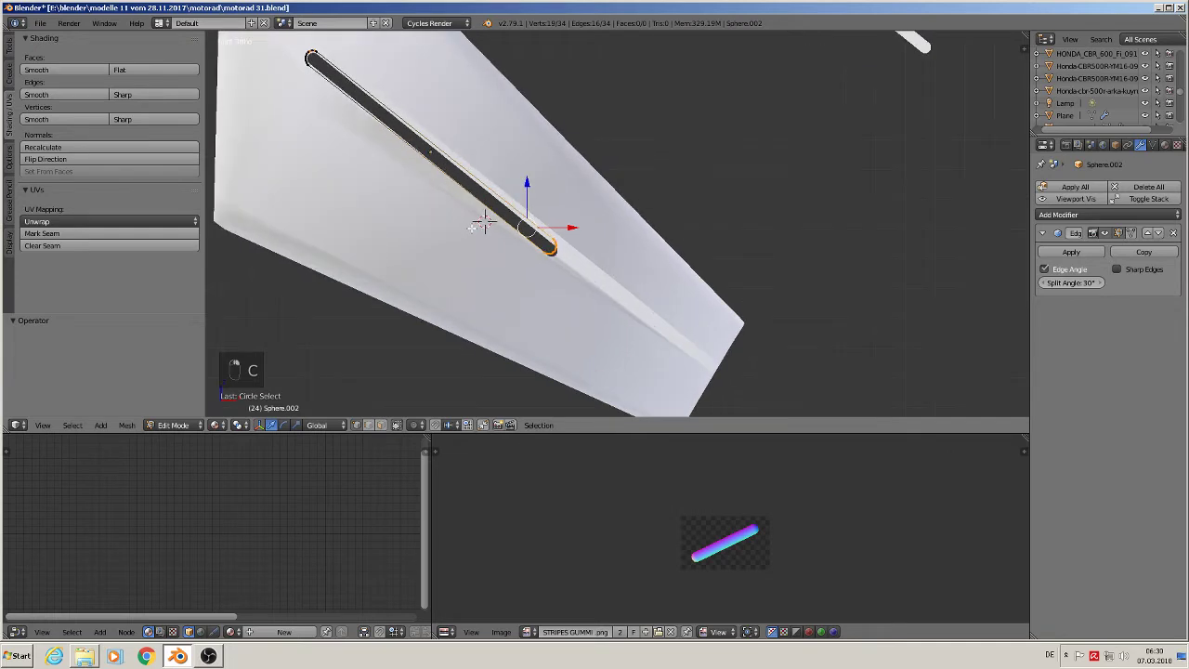
{"action": "scroll", "coordinate": [452, 215], "scroll_direction": "up", "scroll_amount": 3}
{"action": "scroll", "coordinate": [517, 303], "scroll_direction": "down", "scroll_amount": 2}
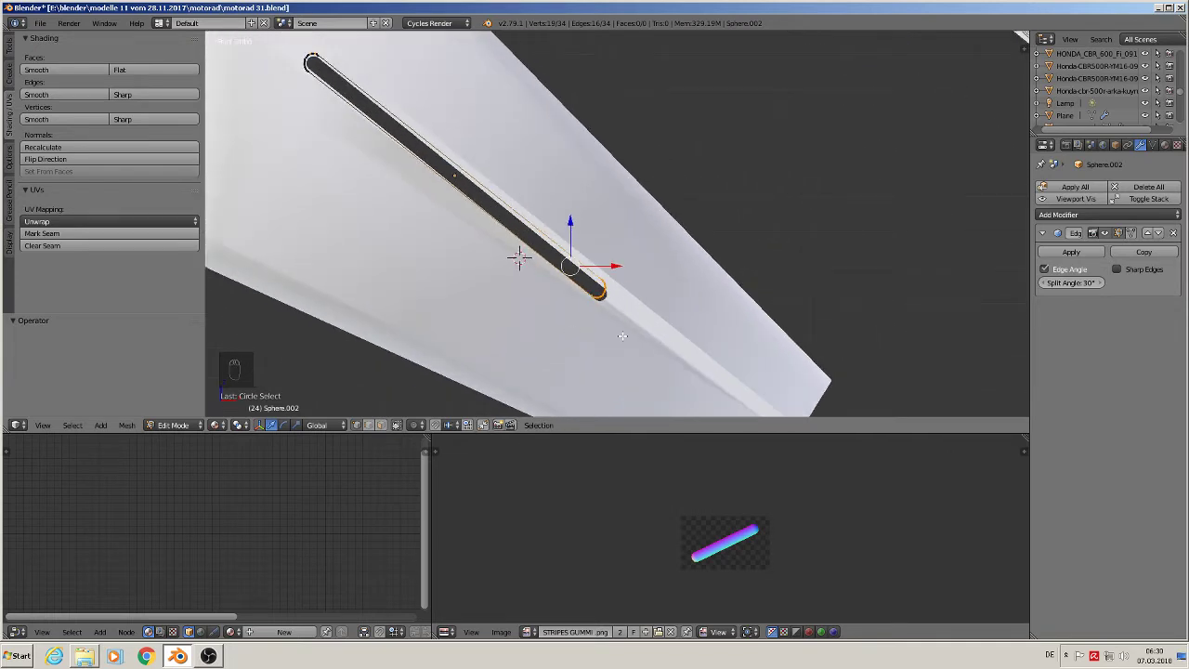
{"action": "key", "text": "g"}
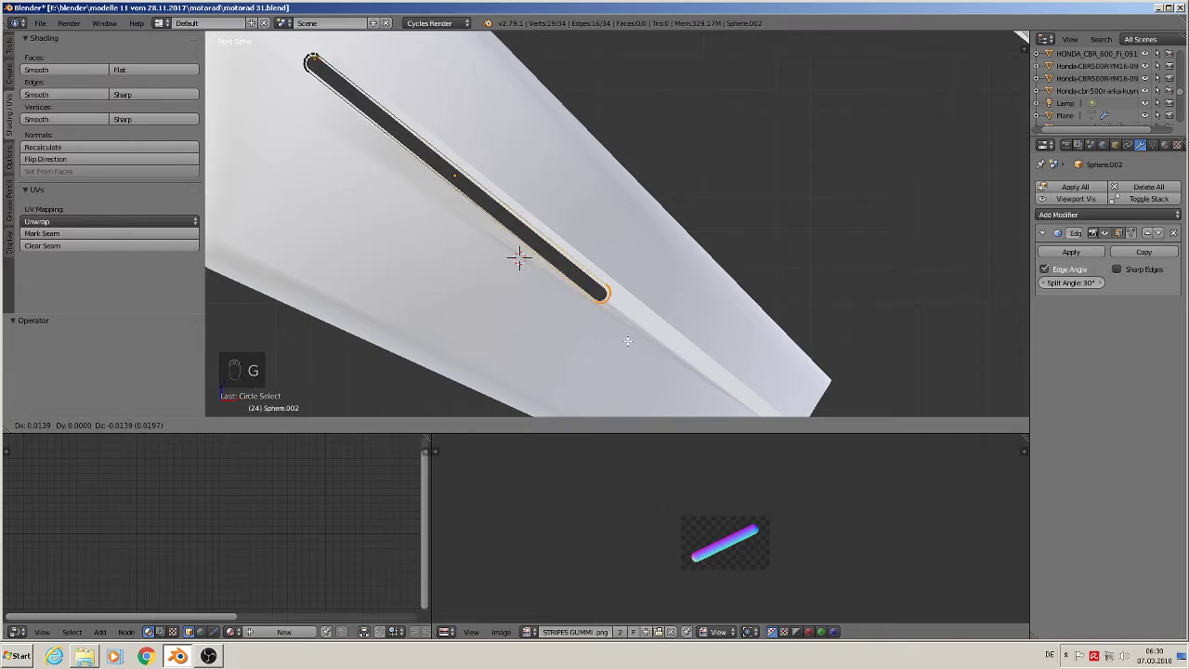
{"action": "left_click", "coordinate": [626, 342]}
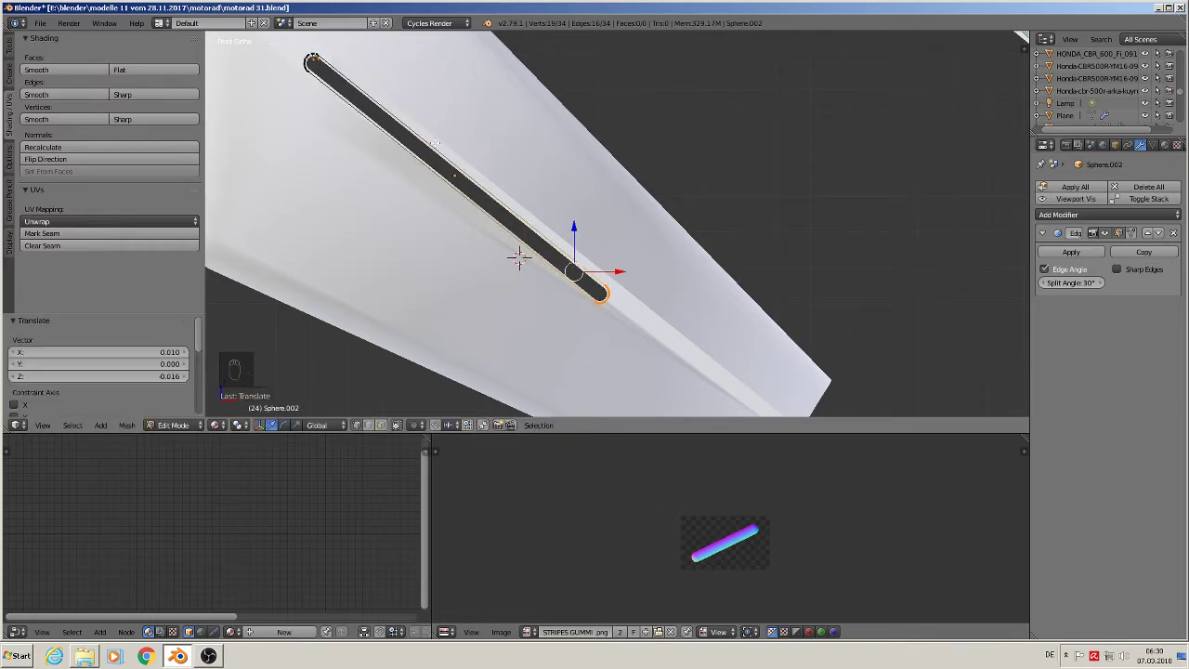
{"action": "scroll", "coordinate": [516, 165], "scroll_direction": "up", "scroll_amount": 5}
{"action": "scroll", "coordinate": [516, 165], "scroll_direction": "up", "scroll_amount": 1}
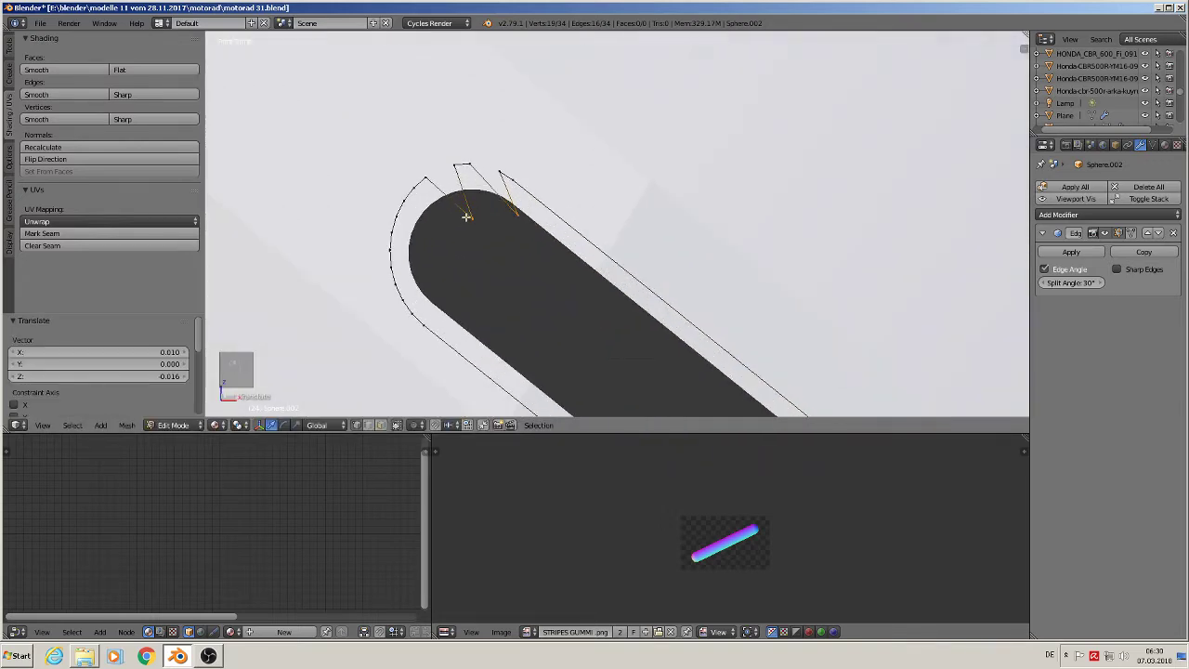
Step: Re-fit a single vertex on the rounded end, putting it back in place, then leave Edit Mode
{"action": "right_click", "coordinate": [467, 214]}
{"action": "key", "text": "g"}
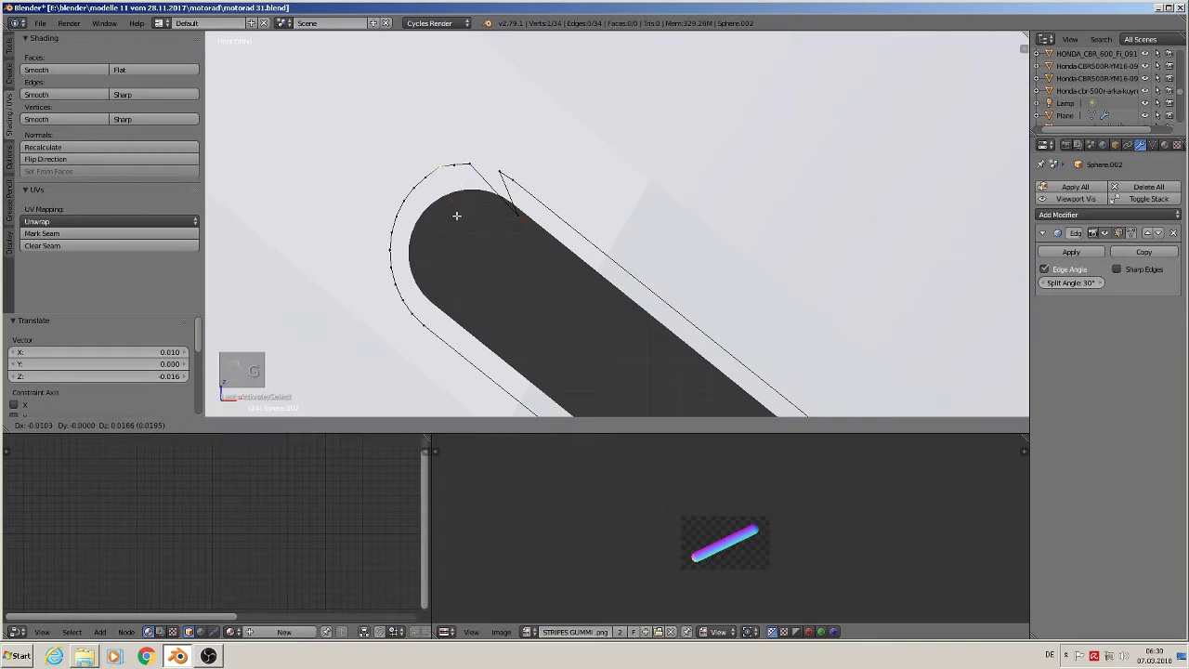
{"action": "left_click", "coordinate": [456, 216]}
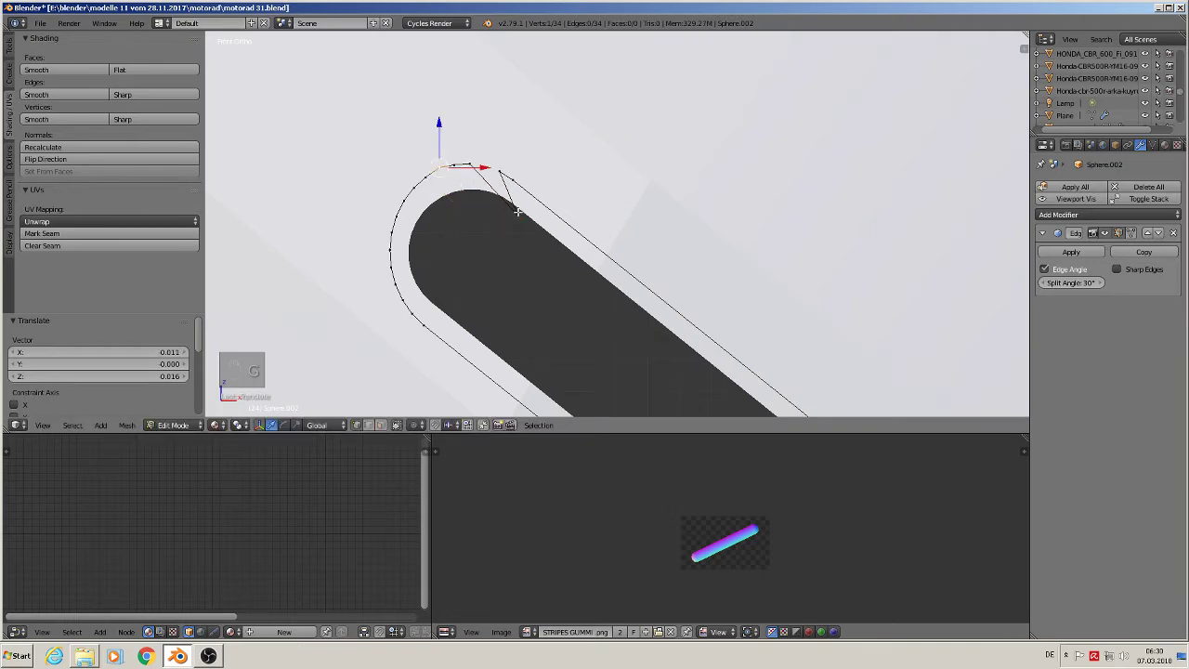
{"action": "key", "text": "g"}
{"action": "left_click", "coordinate": [480, 152]}
{"action": "scroll", "coordinate": [658, 326], "scroll_direction": "down", "scroll_amount": 3}
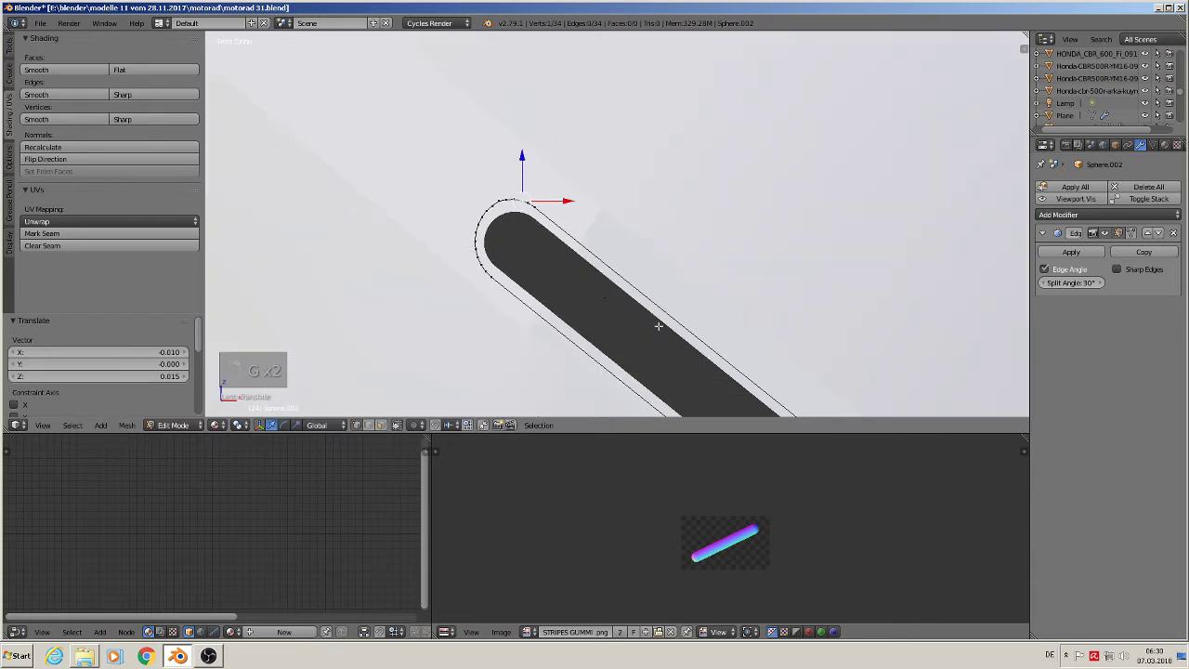
{"action": "scroll", "coordinate": [658, 326], "scroll_direction": "up", "scroll_amount": 2}
{"action": "scroll", "coordinate": [659, 326], "scroll_direction": "down", "scroll_amount": 3}
{"action": "middle_click_drag", "start_coordinate": [658, 326], "coordinate": [526, 233]}
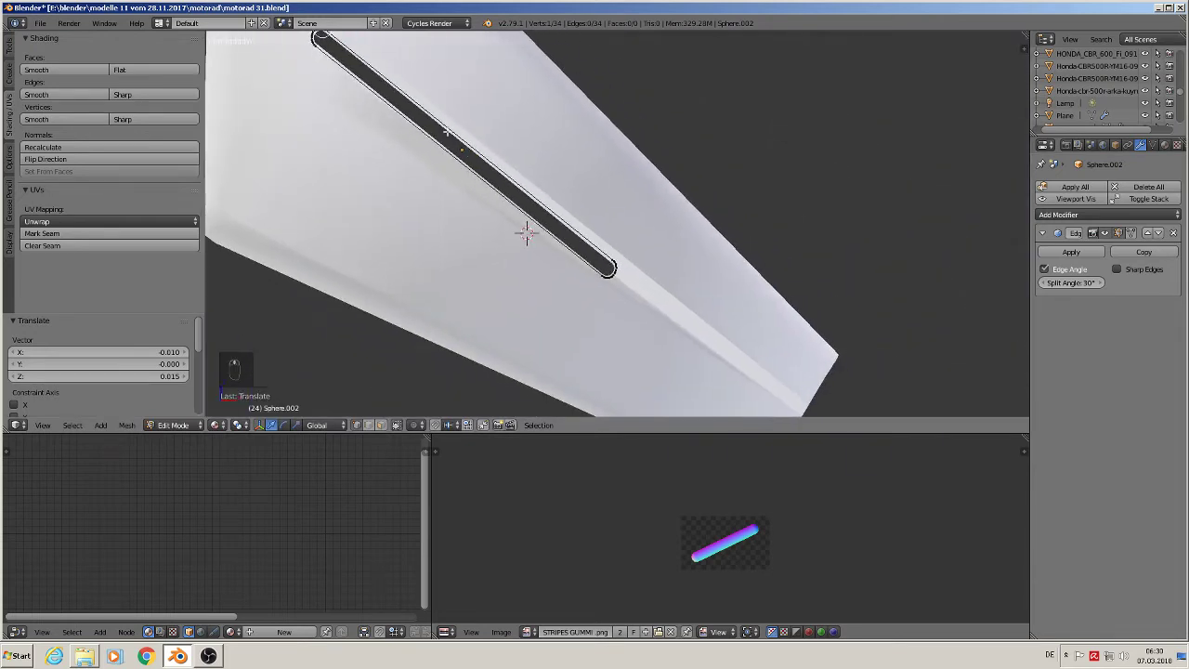
{"action": "scroll", "coordinate": [447, 132], "scroll_direction": "up", "scroll_amount": 1}
{"action": "key", "text": "Tab"}
{"action": "scroll", "coordinate": [472, 197], "scroll_direction": "down", "scroll_amount": 2}
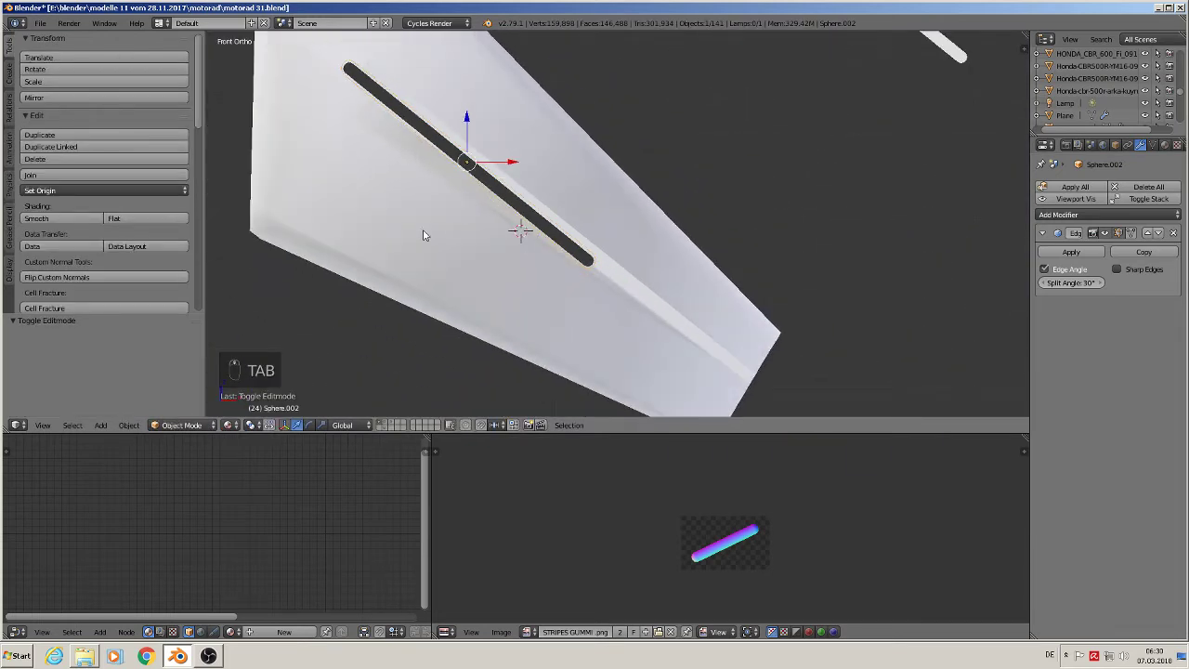
Step: Apply the cutter's rotation and scale
{"action": "left_click", "coordinate": [130, 425]}
{"action": "mouse_move", "coordinate": [200, 330]}
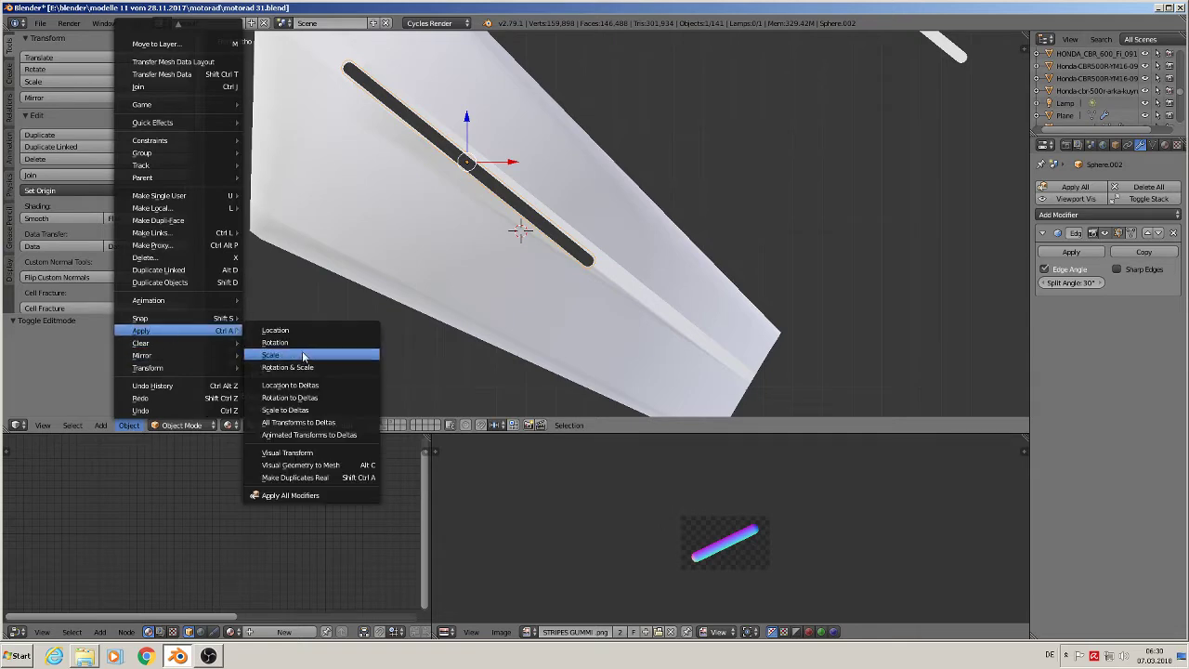
{"action": "left_click", "coordinate": [302, 351]}
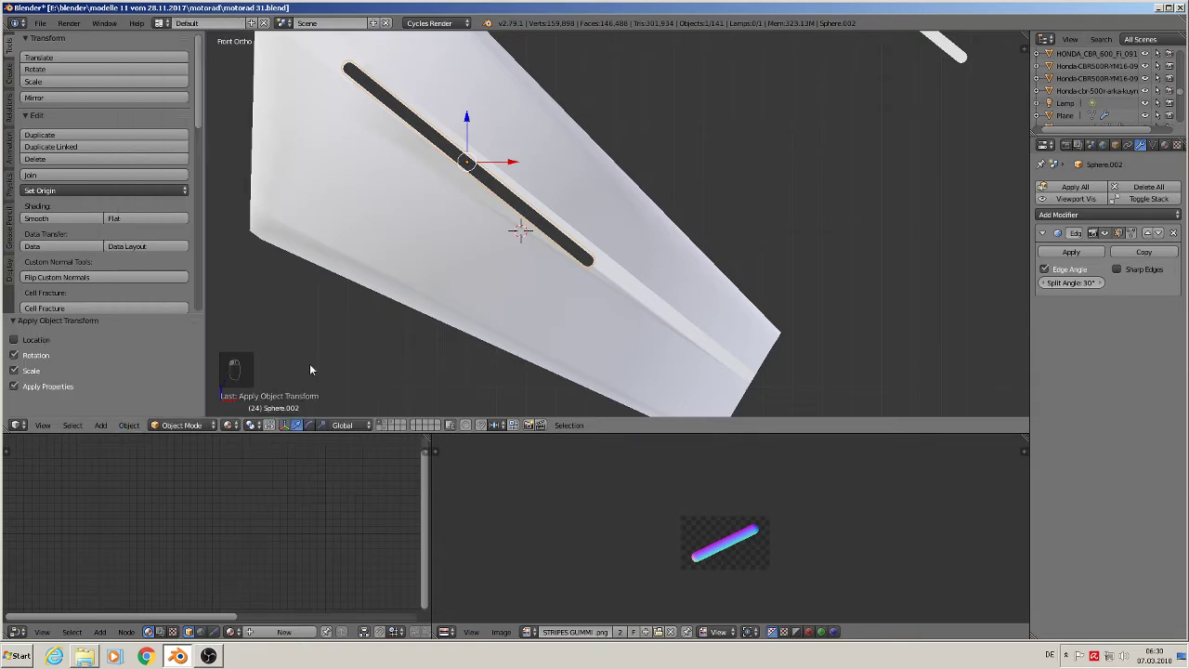
Step: Knife Project the slot's outline onto the fully selected Cube.048 fairing mesh
{"action": "right_click", "coordinate": [525, 130]}
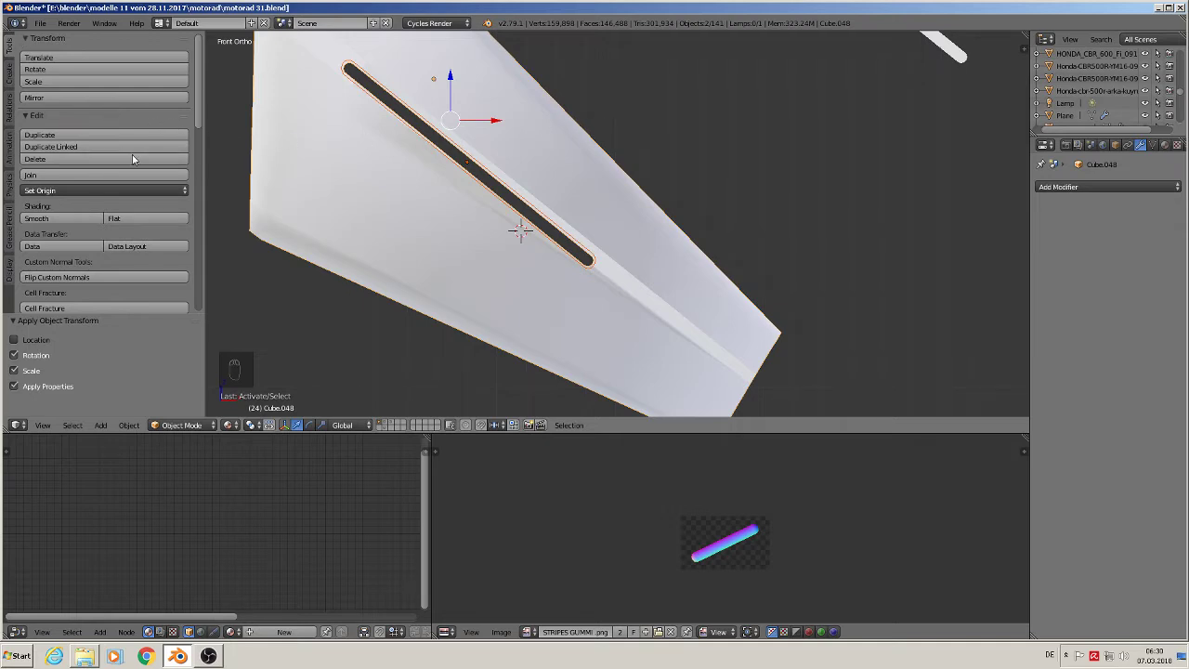
{"action": "key", "text": "Tab"}
{"action": "key", "text": "a"}
{"action": "key", "text": "a"}
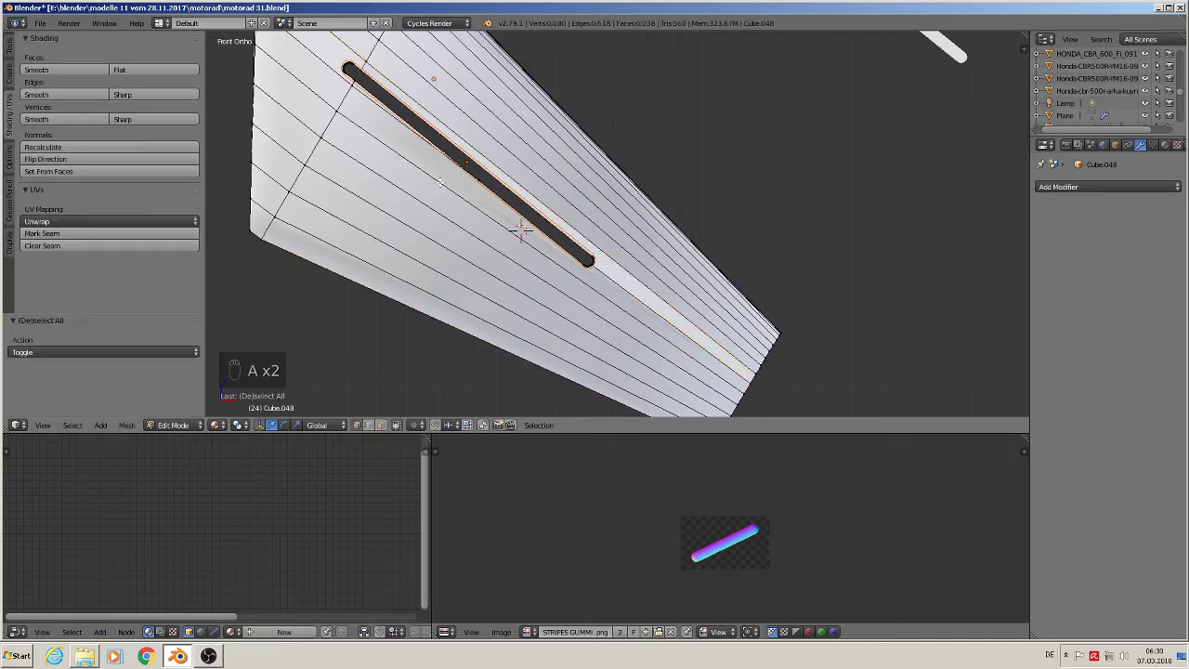
{"action": "key", "text": "a"}
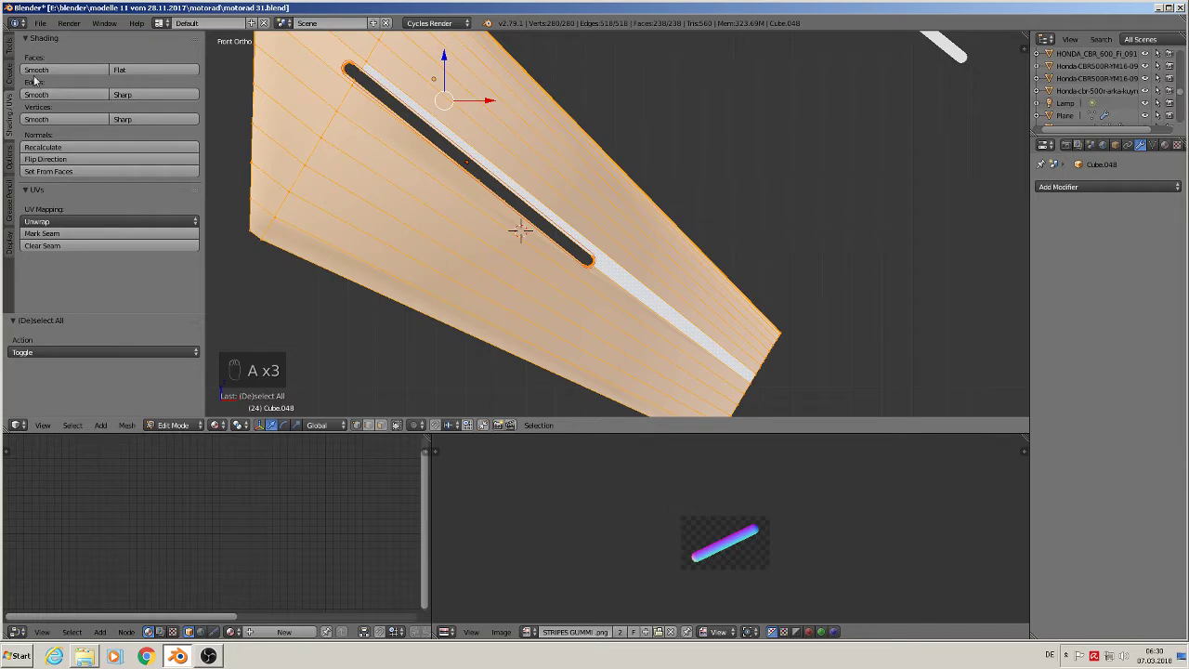
{"action": "left_click", "coordinate": [5, 44]}
{"action": "scroll", "coordinate": [93, 220], "scroll_direction": "down", "scroll_amount": 5}
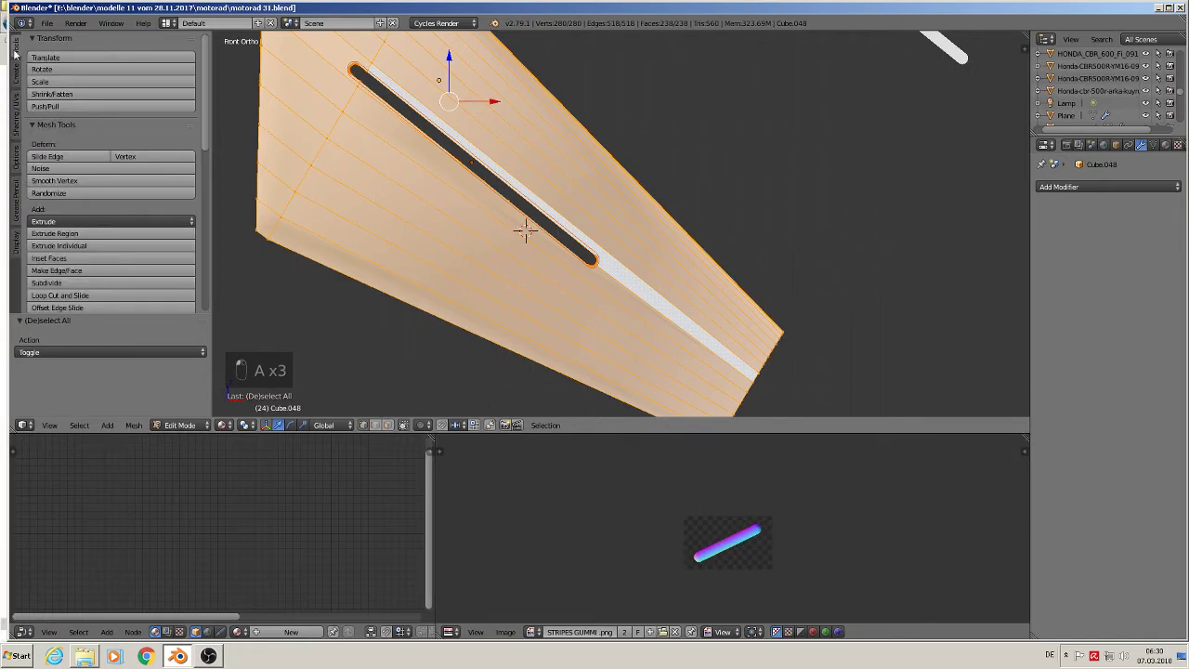
{"action": "scroll", "coordinate": [91, 228], "scroll_direction": "down", "scroll_amount": 2}
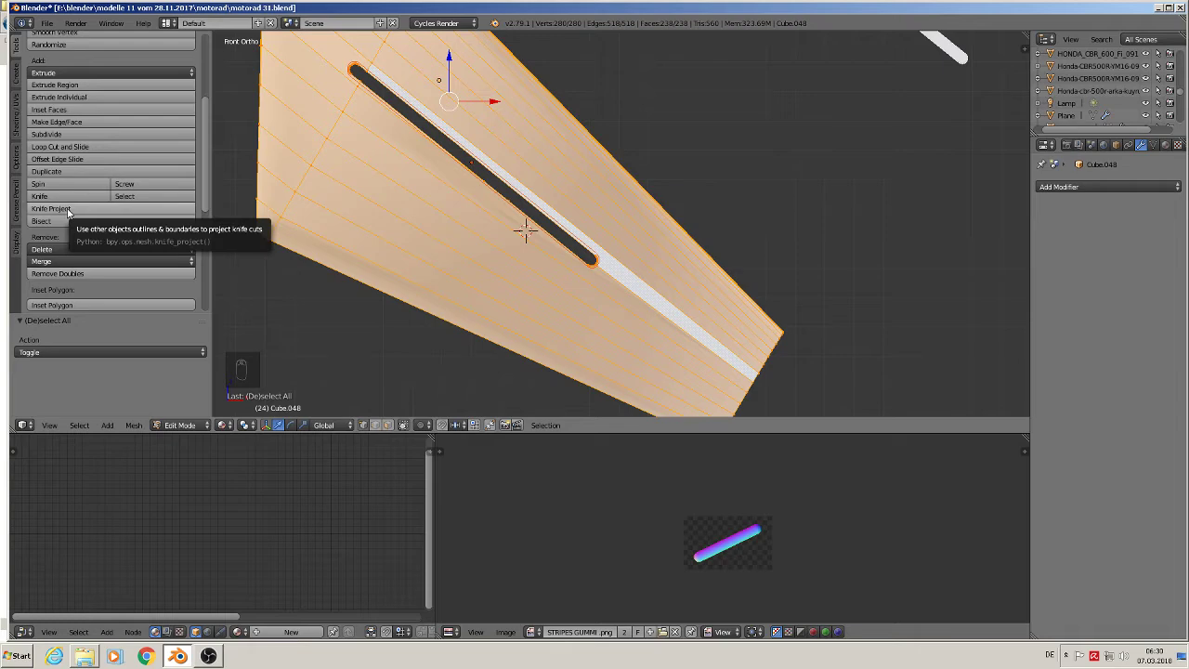
{"action": "left_click", "coordinate": [56, 209]}
{"action": "key", "text": "Tab"}
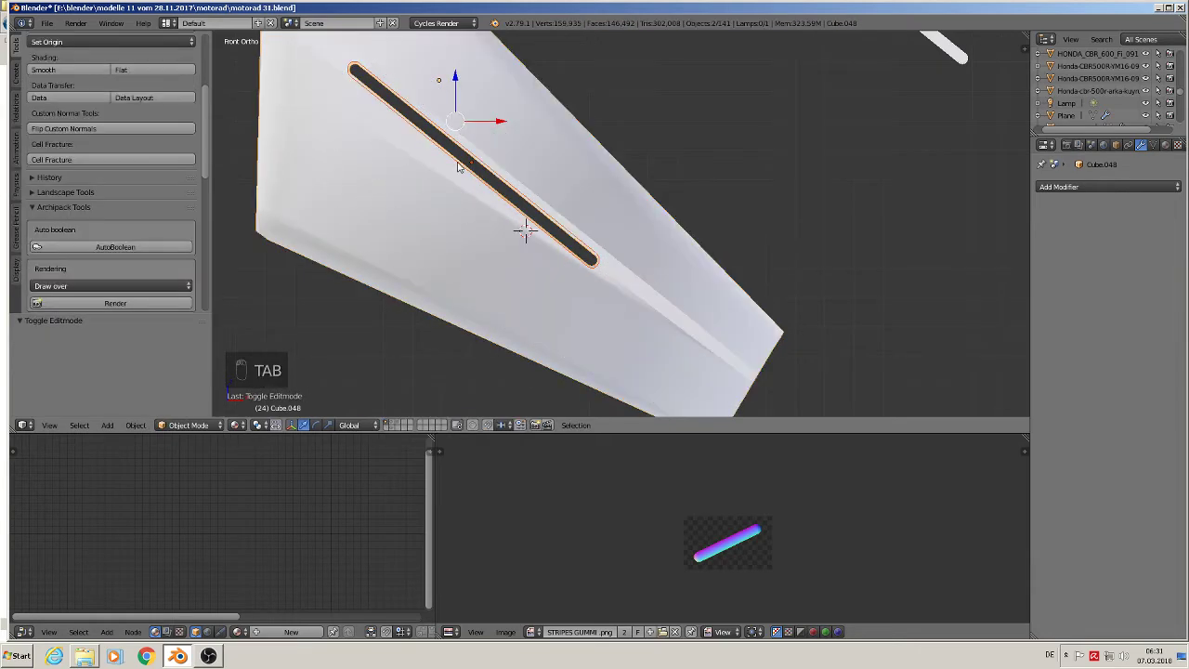
Step: Move the slot cutter off to the upper right, away from the fairing
{"action": "right_click", "coordinate": [470, 158]}
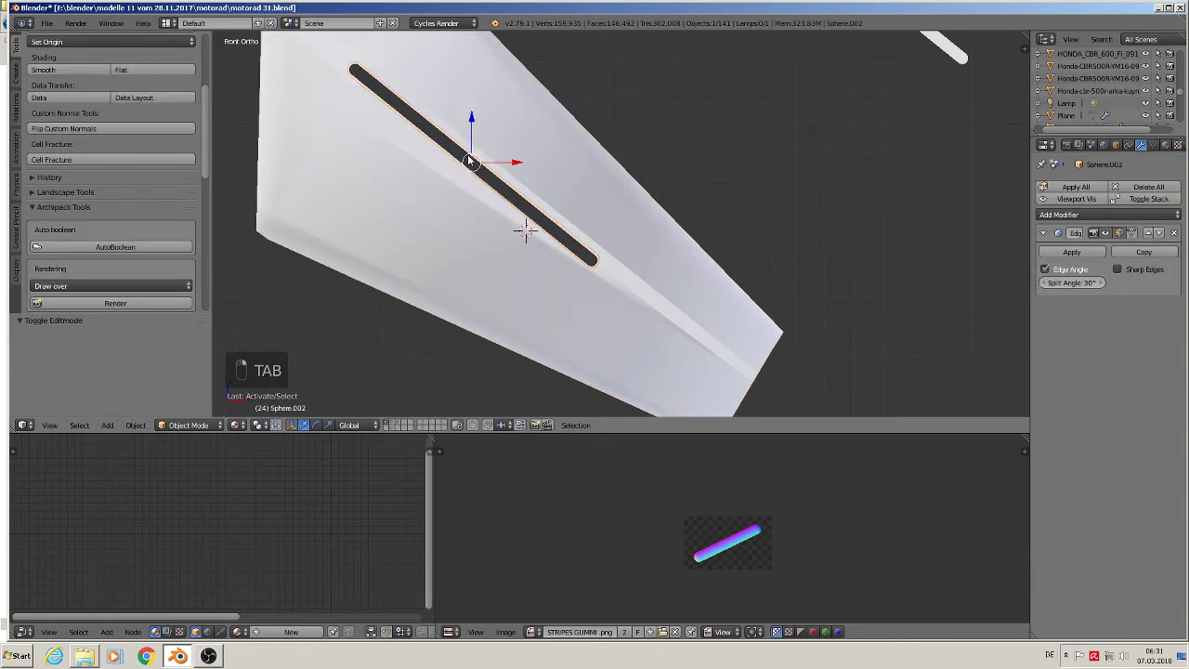
{"action": "key", "text": "g"}
{"action": "left_click", "coordinate": [743, 122]}
Step: Select all of the fairing mesh in front orthographic view and apply Shade Smooth
{"action": "right_click", "coordinate": [519, 167]}
{"action": "key", "text": "Tab"}
{"action": "scroll", "coordinate": [506, 190], "scroll_direction": "up", "scroll_amount": 3}
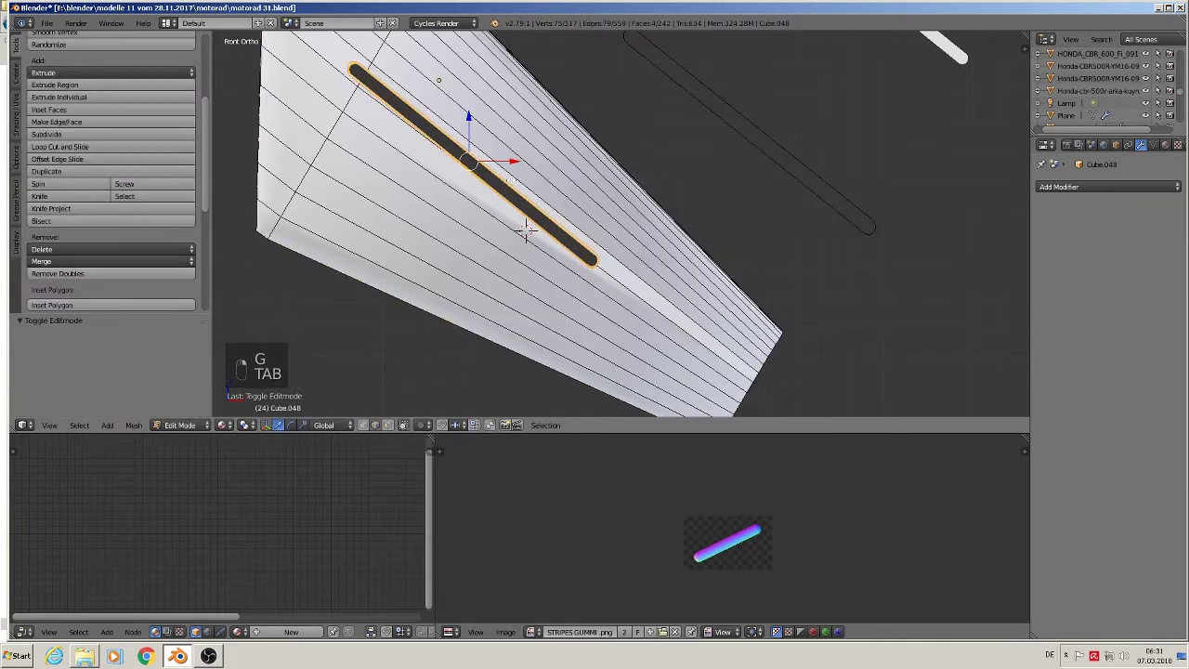
{"action": "key", "text": "KP_5"}
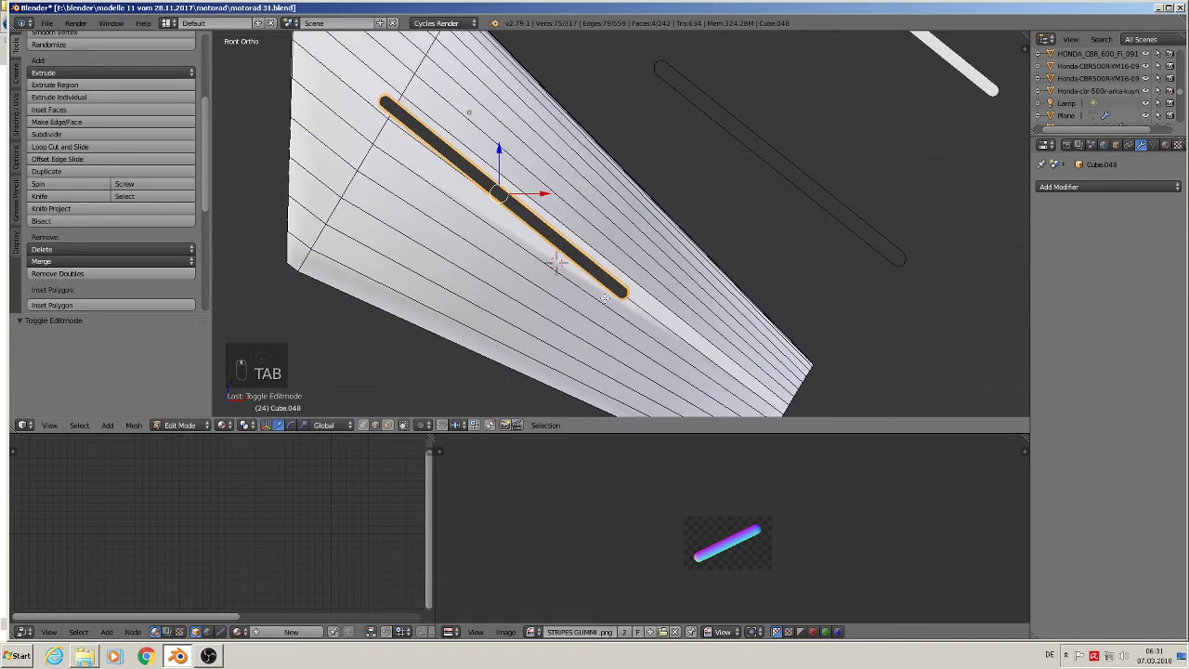
{"action": "key", "text": "KP_1"}
{"action": "scroll", "coordinate": [591, 283], "scroll_direction": "up", "scroll_amount": 2}
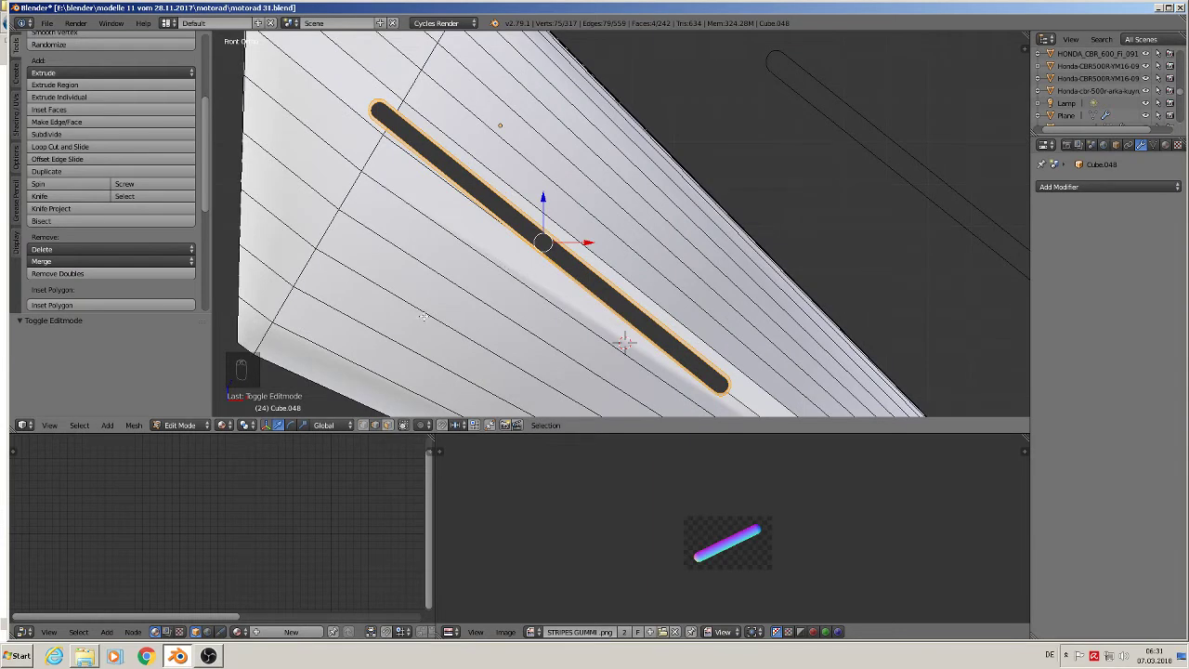
{"action": "key", "text": "a"}
{"action": "key", "text": "a"}
{"action": "scroll", "coordinate": [128, 70], "scroll_direction": "up", "scroll_amount": 5}
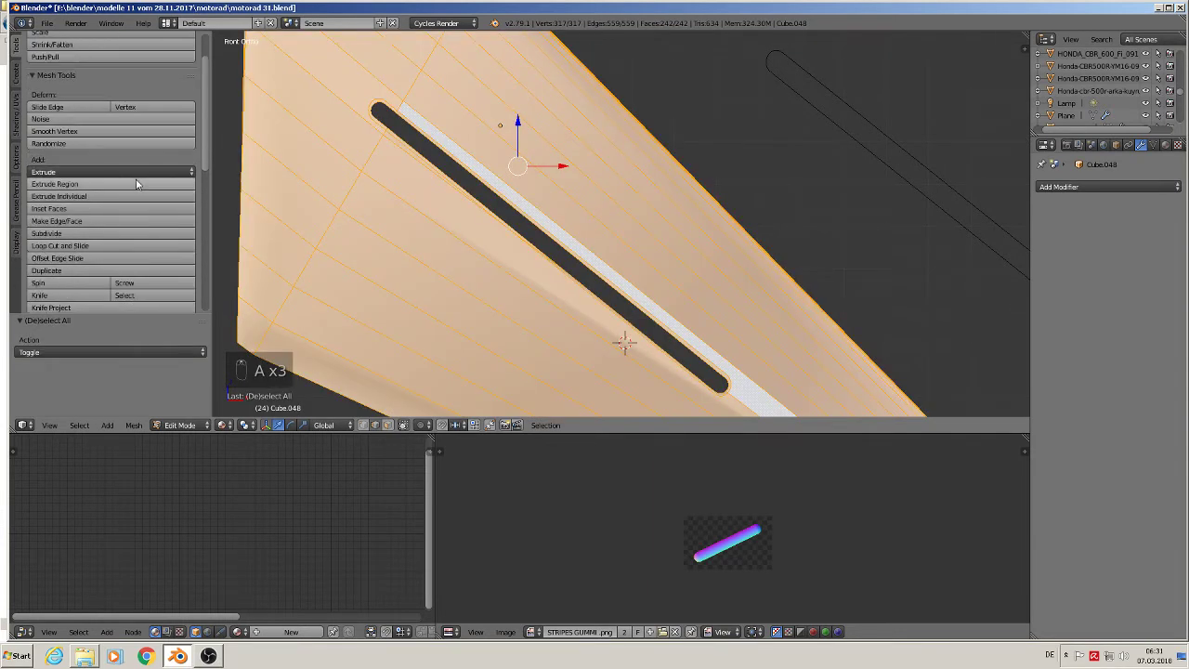
{"action": "left_click", "coordinate": [38, 125]}
{"action": "left_click", "coordinate": [17, 125]}
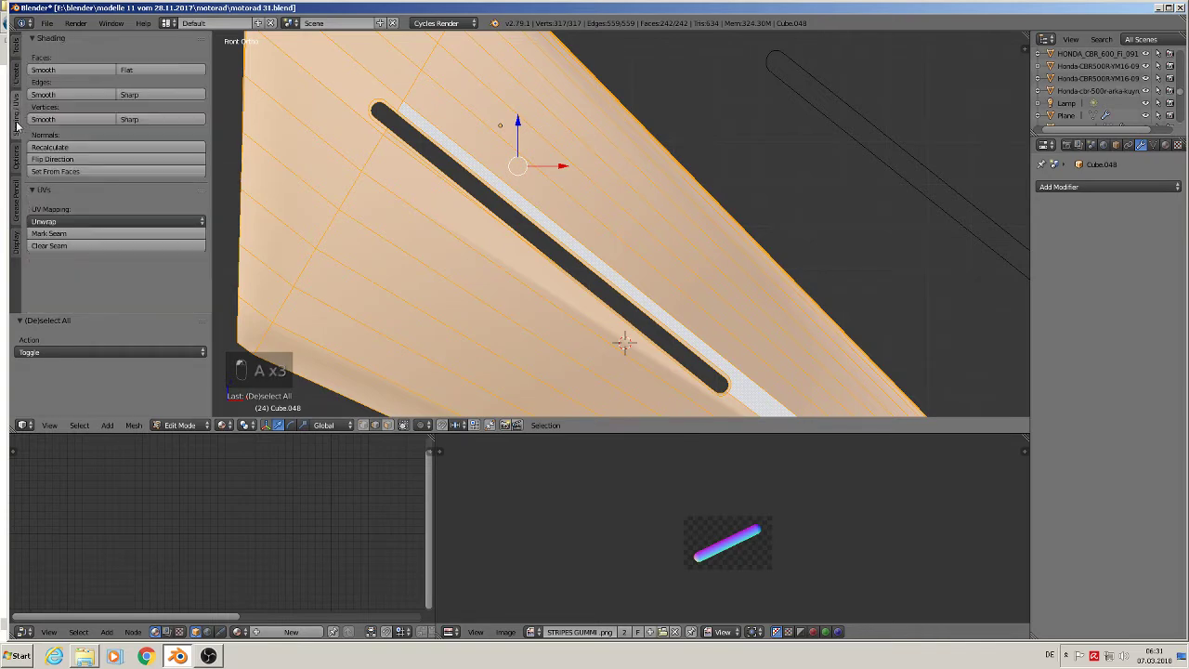
{"action": "left_click", "coordinate": [67, 69]}
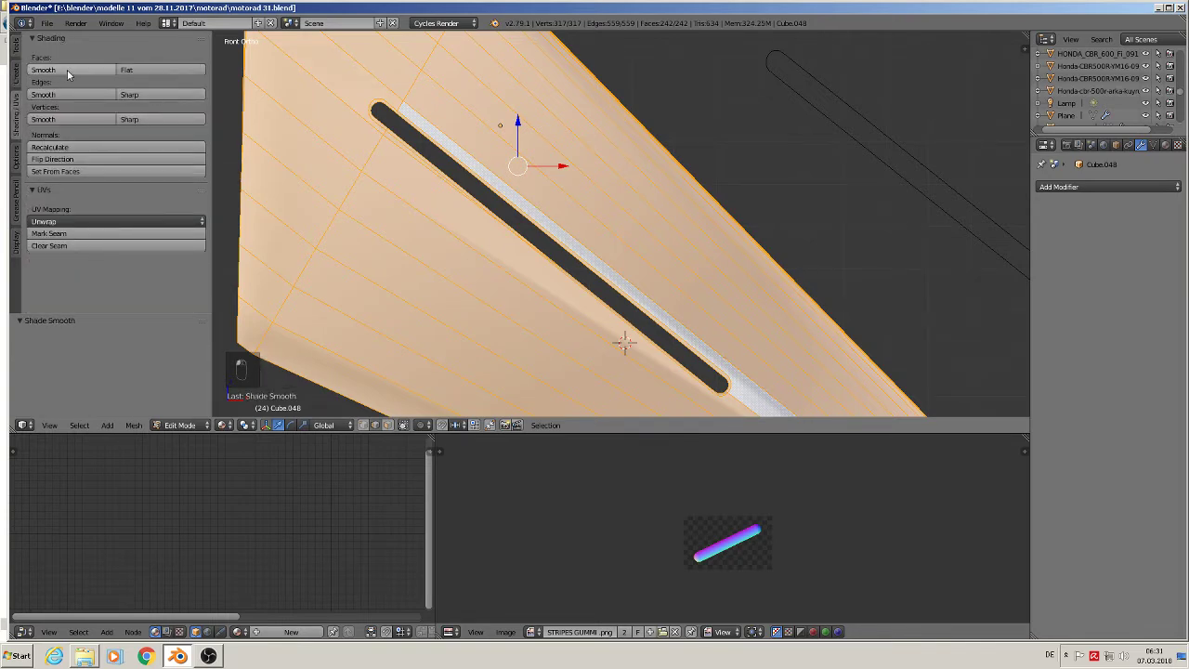
{"action": "key", "text": "Tab"}
Step: Smooth-shade the groove's edge loop, the strip beside it and the face at its upper end
{"action": "scroll", "coordinate": [628, 321], "scroll_direction": "down", "scroll_amount": 3}
{"action": "scroll", "coordinate": [628, 334], "scroll_direction": "up", "scroll_amount": 6}
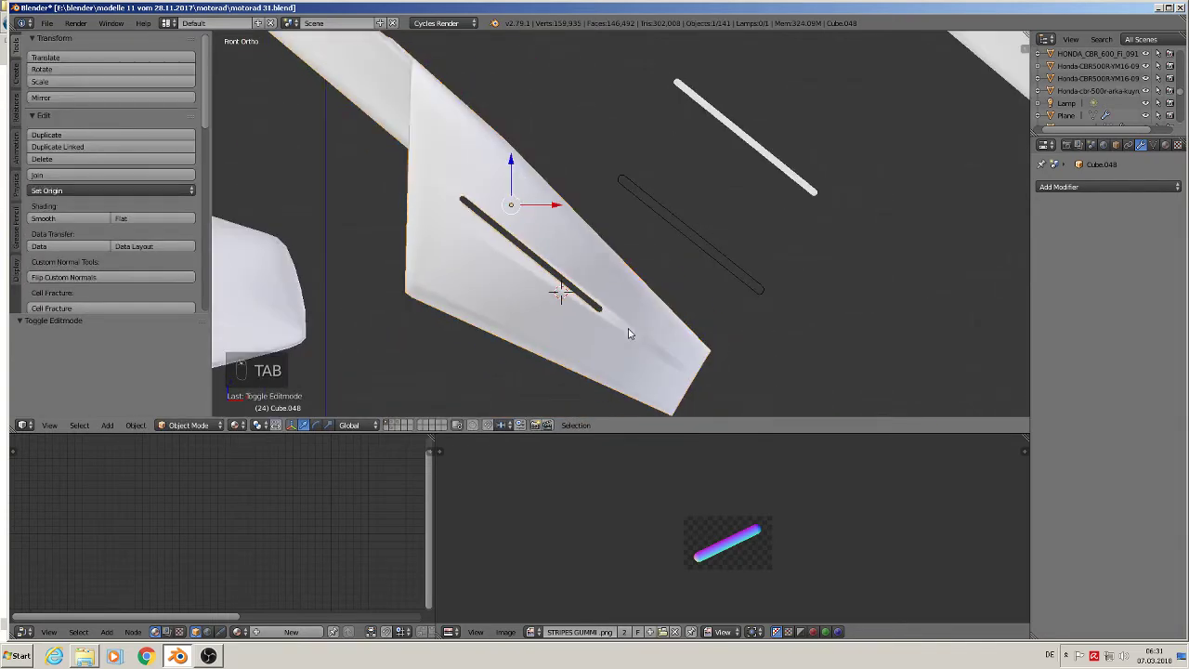
{"action": "scroll", "coordinate": [613, 344], "scroll_direction": "down", "scroll_amount": 2}
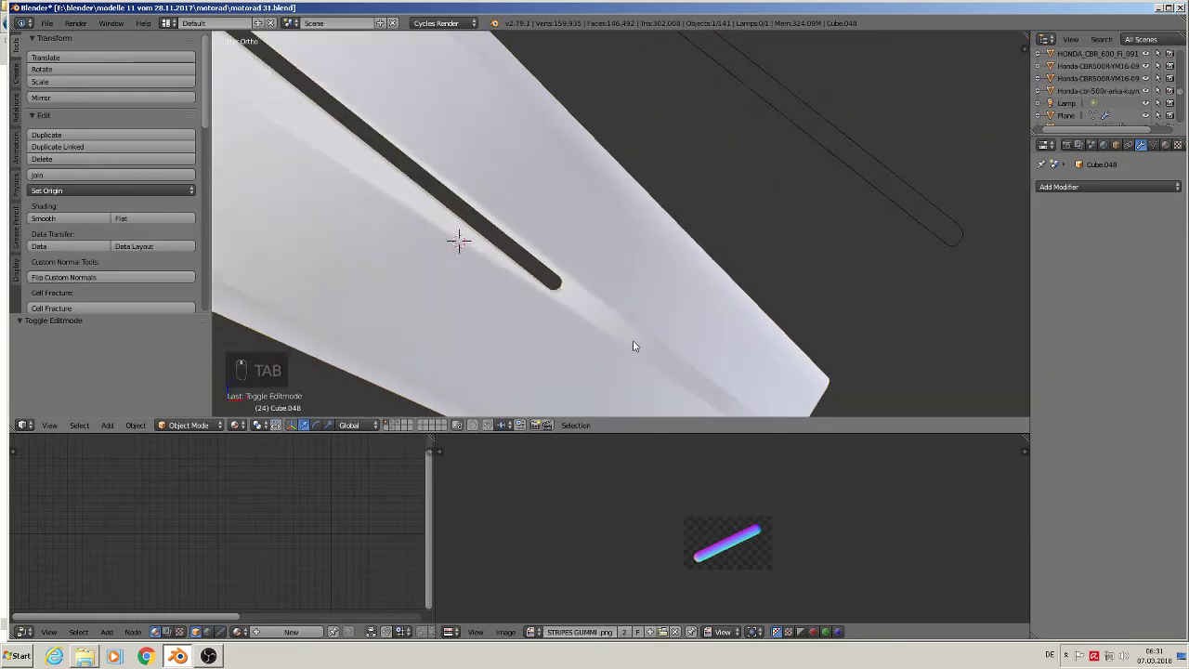
{"action": "key", "text": "Tab"}
{"action": "scroll", "coordinate": [628, 354], "scroll_direction": "down", "scroll_amount": 1}
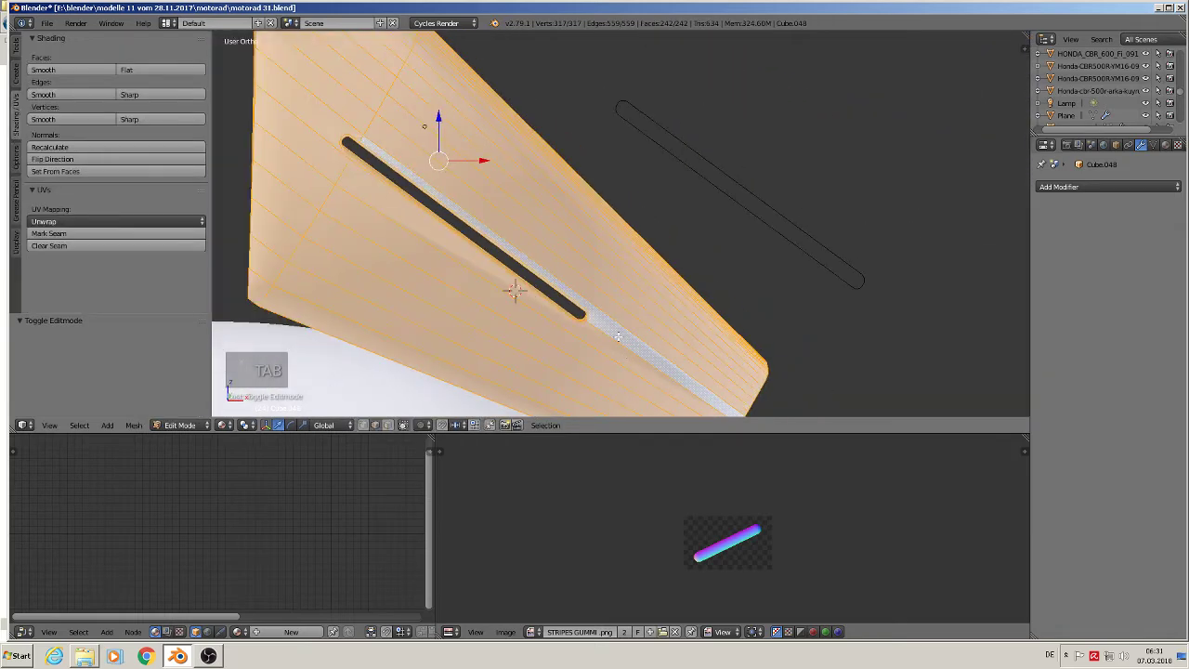
{"action": "right_click", "coordinate": [662, 372]}
{"action": "left_click", "coordinate": [364, 425]}
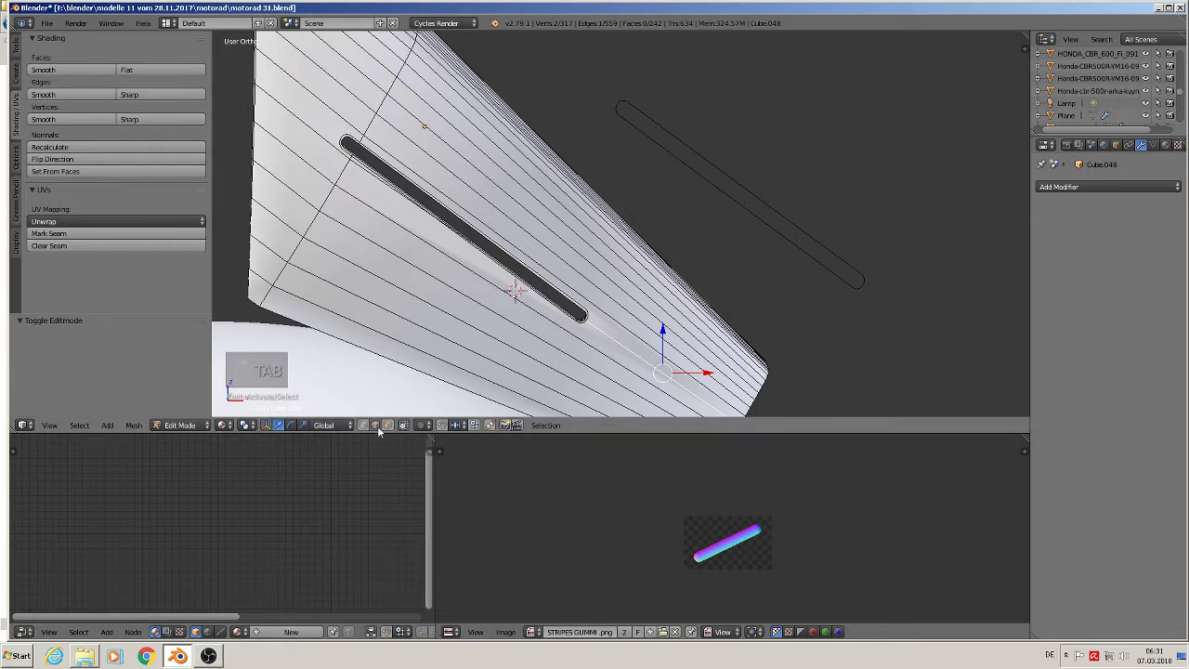
{"action": "right_click", "coordinate": [661, 347], "text": "alt"}
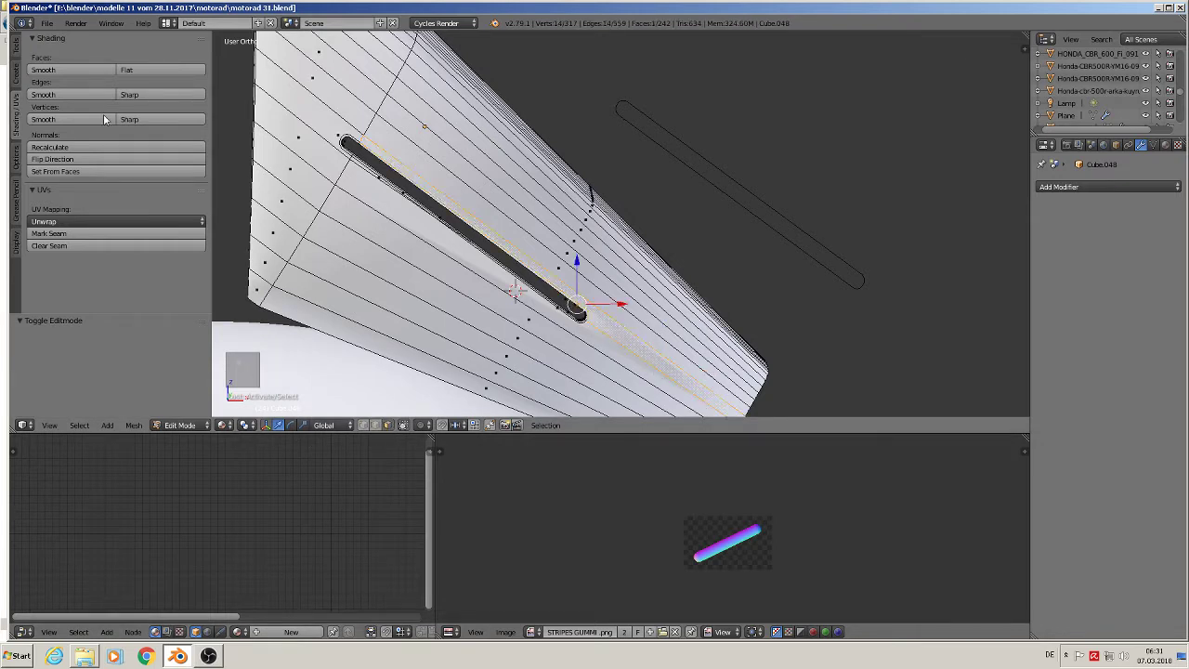
{"action": "left_click", "coordinate": [65, 70]}
{"action": "right_click", "coordinate": [383, 216], "text": "alt"}
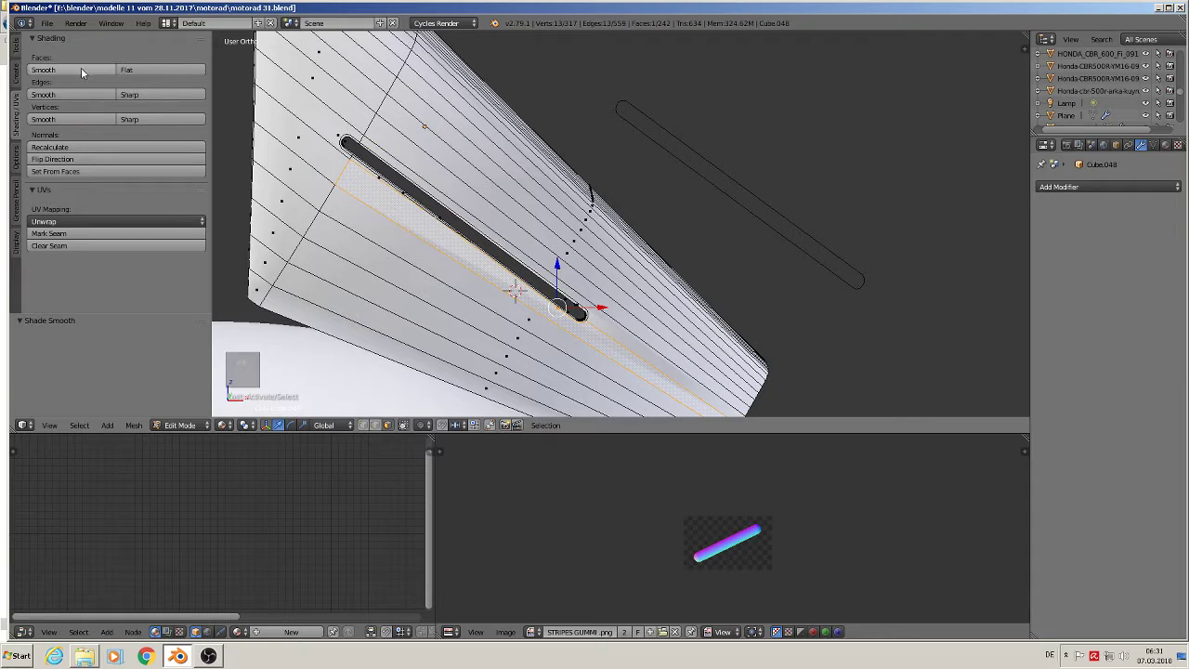
{"action": "right_click", "coordinate": [282, 126]}
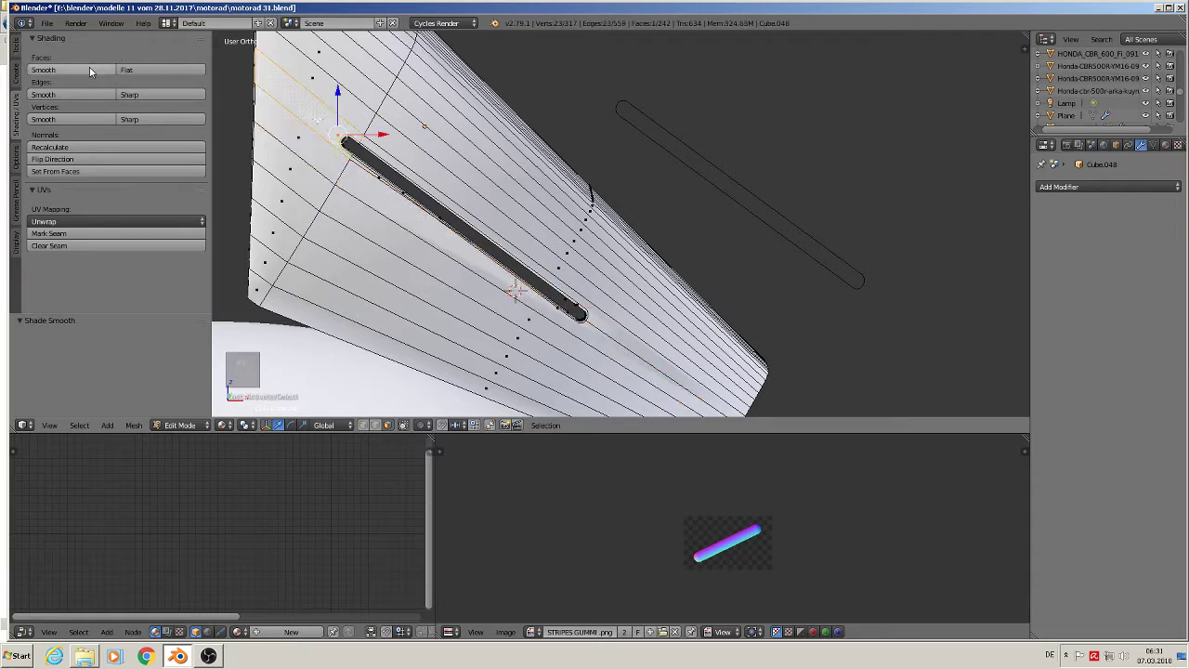
{"action": "left_click", "coordinate": [90, 69]}
Step: Recalculate the whole fairing's normals, test Flip Direction, and return to Object Mode
{"action": "key", "text": "a"}
{"action": "key", "text": "a"}
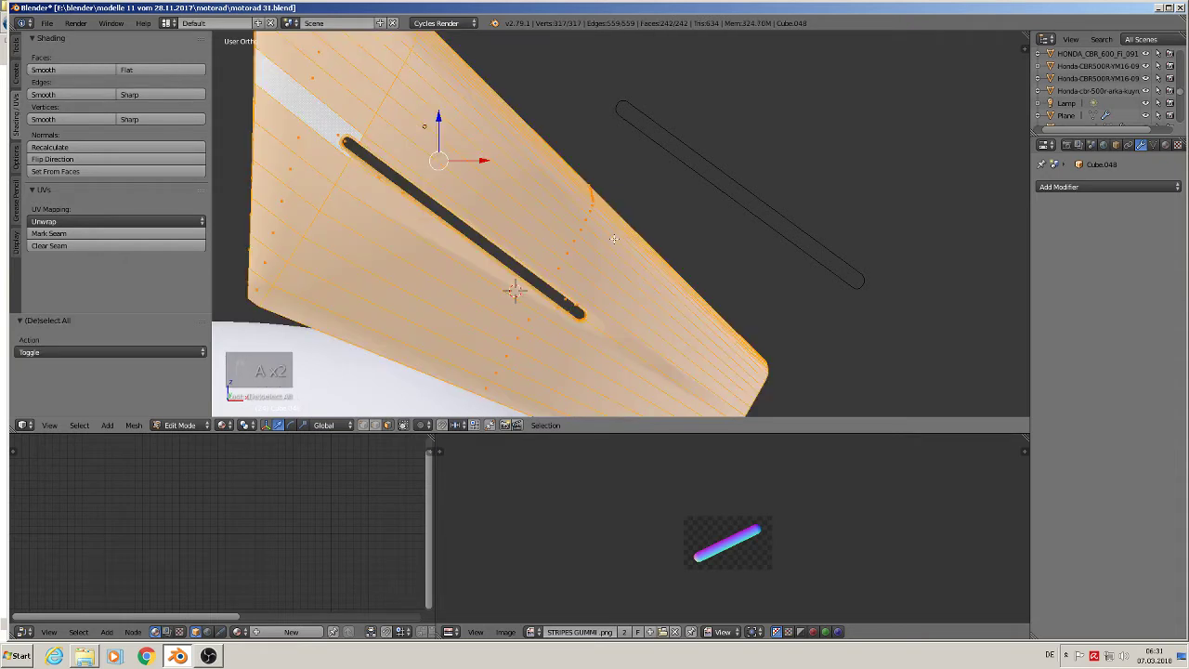
{"action": "left_click", "coordinate": [76, 149]}
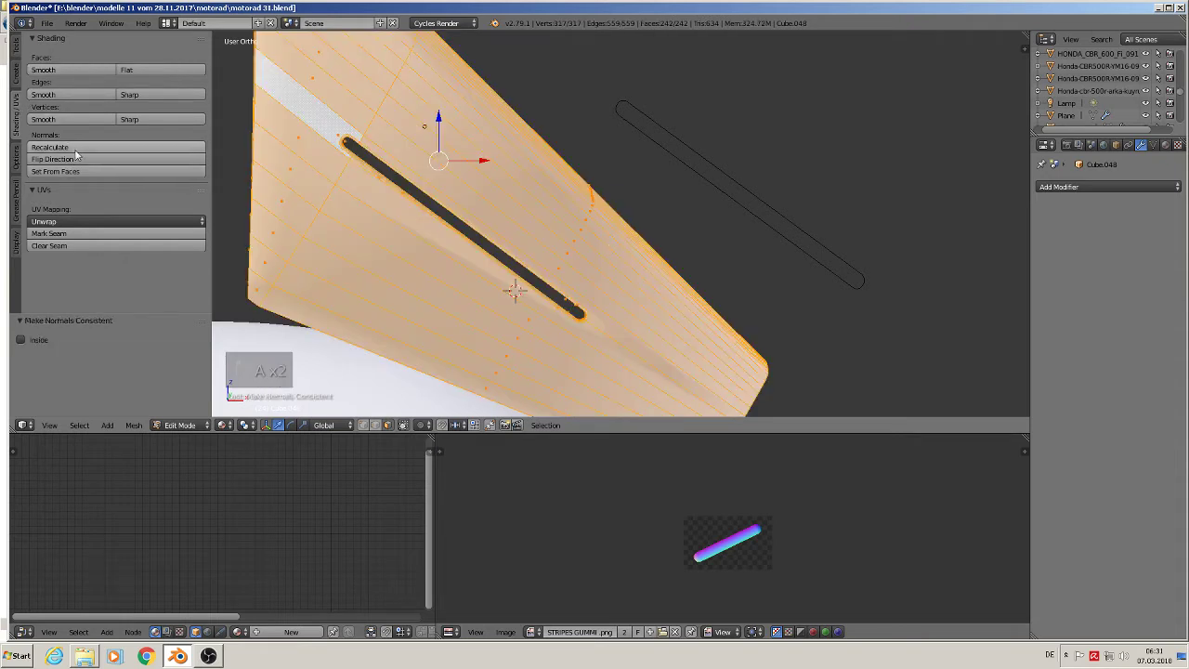
{"action": "left_click", "coordinate": [76, 149]}
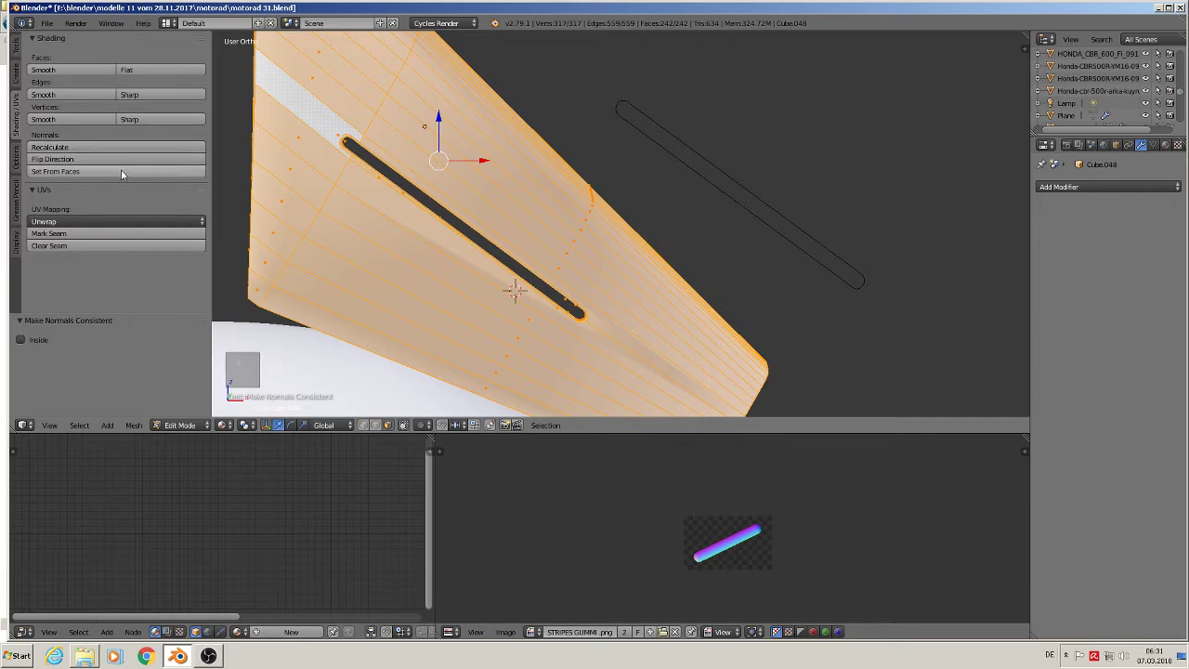
{"action": "left_click", "coordinate": [98, 159]}
{"action": "left_click", "coordinate": [98, 159]}
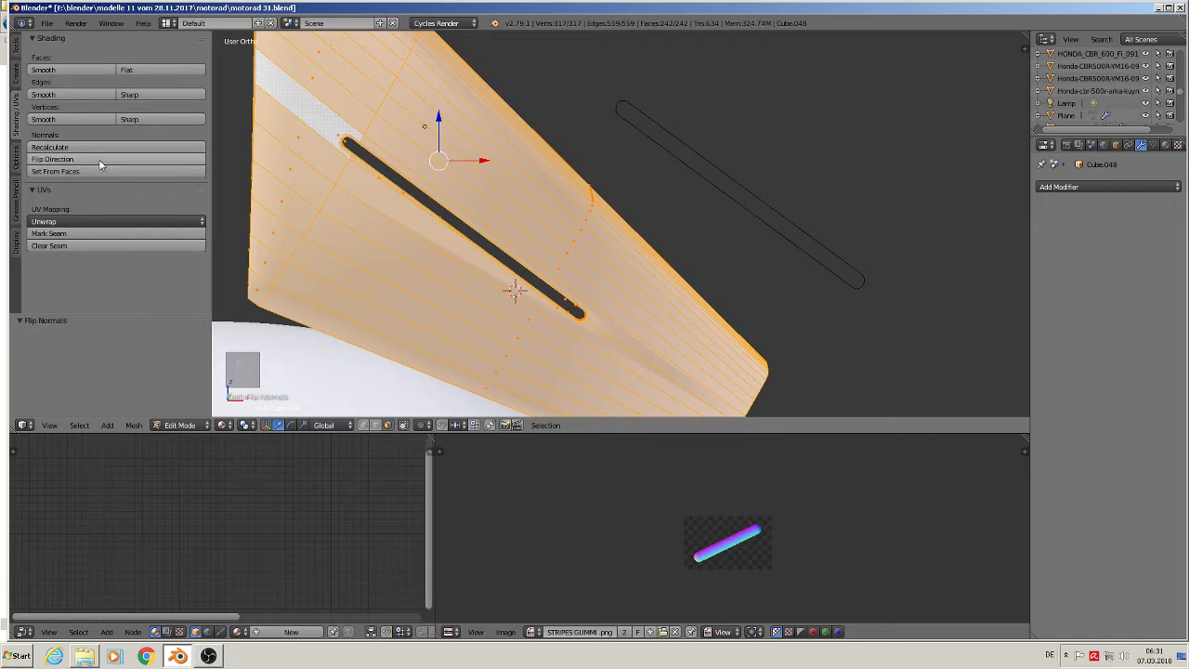
{"action": "left_click", "coordinate": [14, 40]}
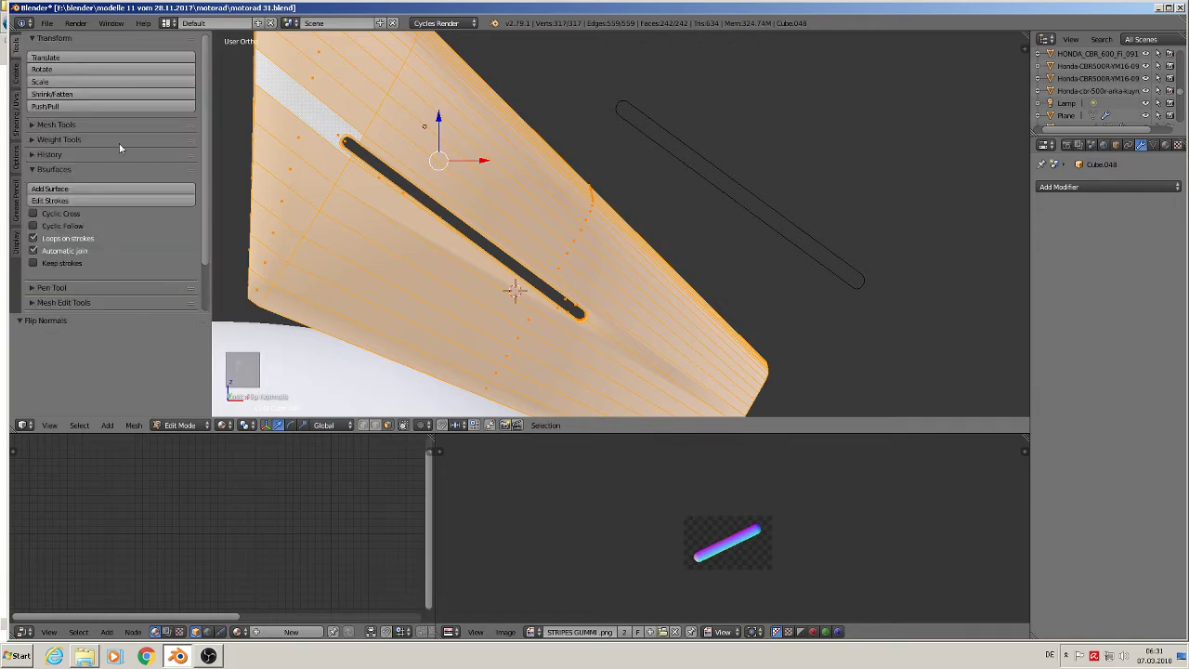
{"action": "scroll", "coordinate": [56, 186], "scroll_direction": "down", "scroll_amount": 3}
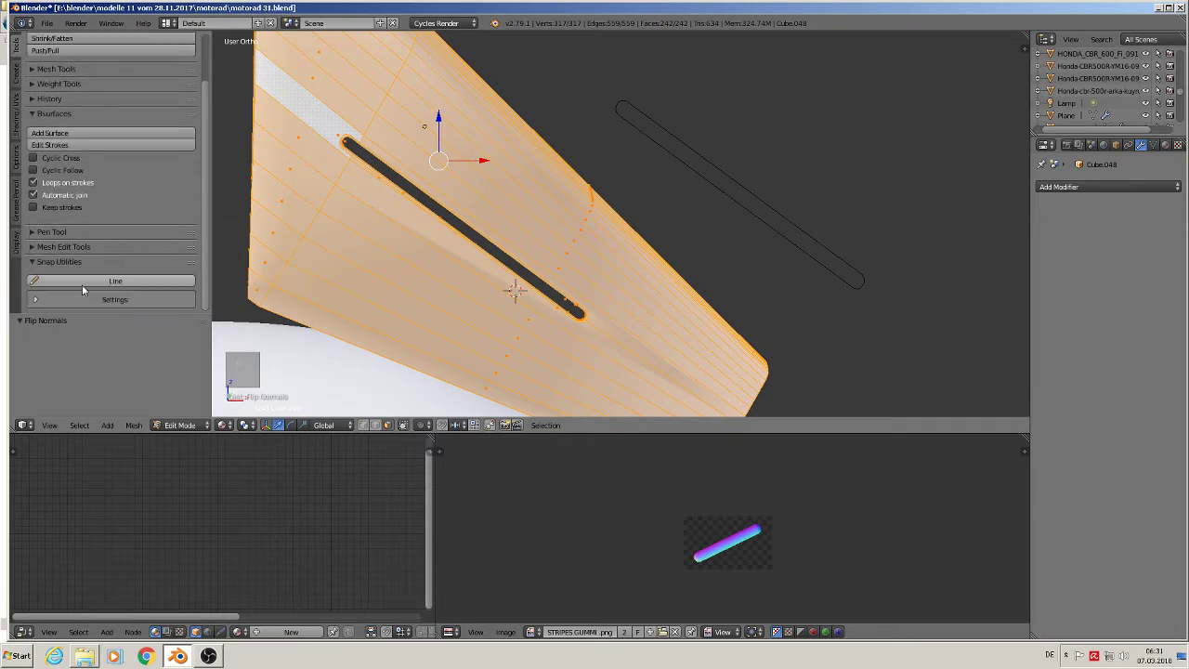
{"action": "scroll", "coordinate": [74, 223], "scroll_direction": "up", "scroll_amount": 3}
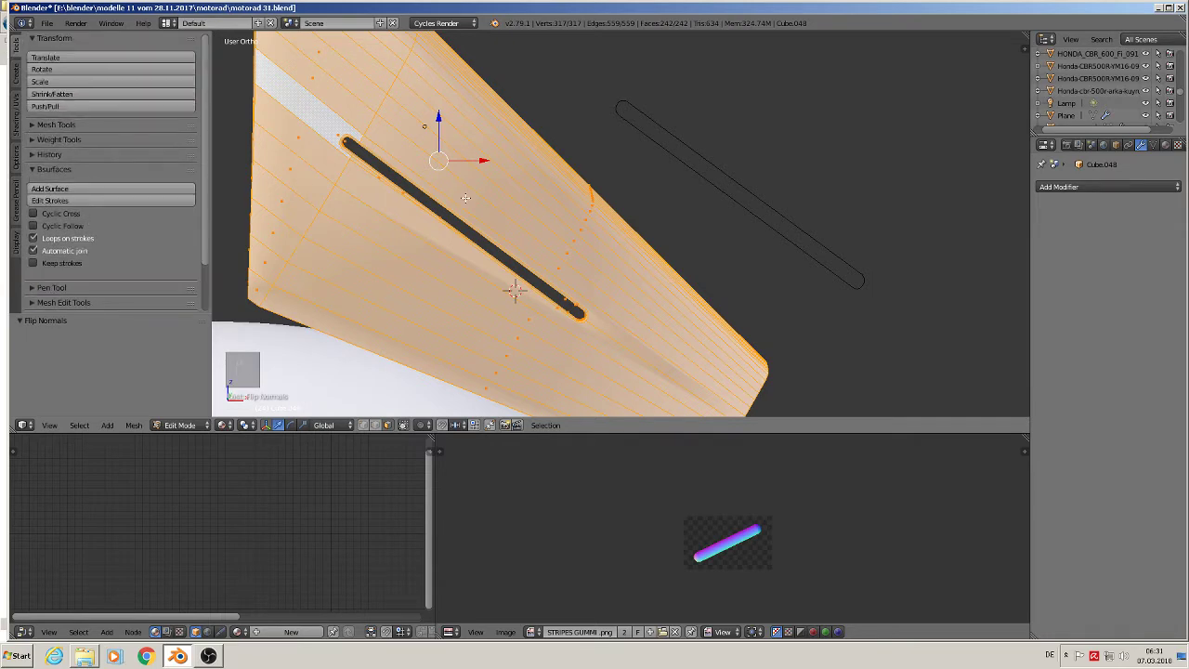
{"action": "key", "text": "Tab"}
{"action": "scroll", "coordinate": [594, 292], "scroll_direction": "down", "scroll_amount": 3}
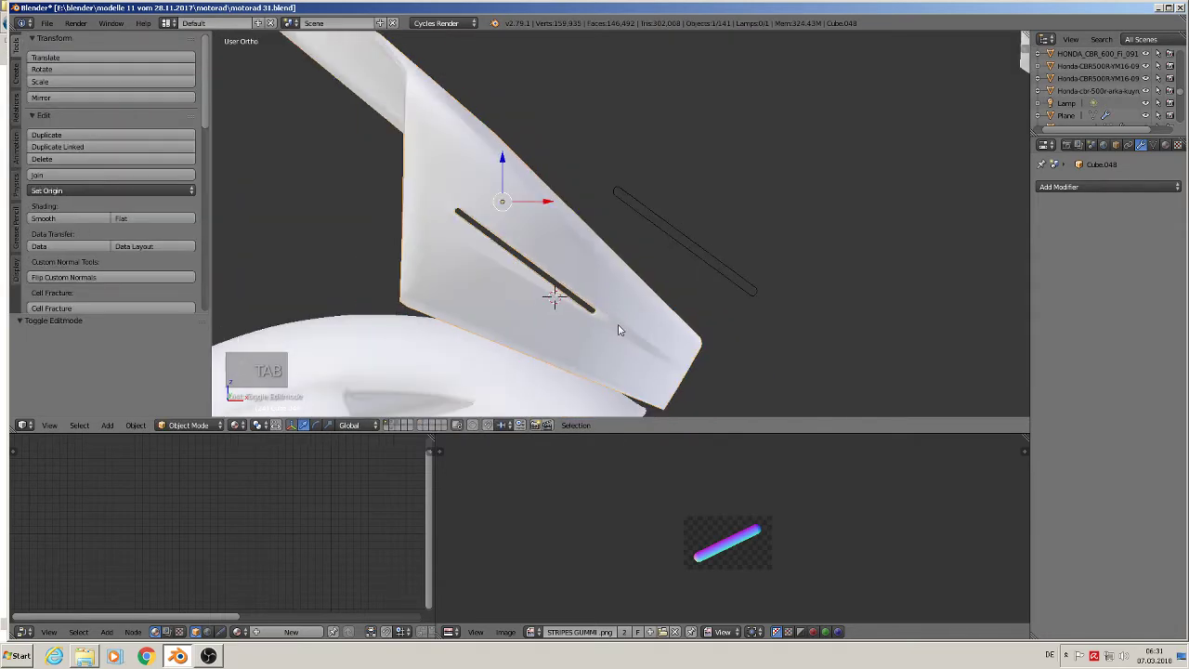
Step: Add an Edge Split modifier to the fairing
{"action": "middle_click_drag", "start_coordinate": [619, 329], "coordinate": [767, 292]}
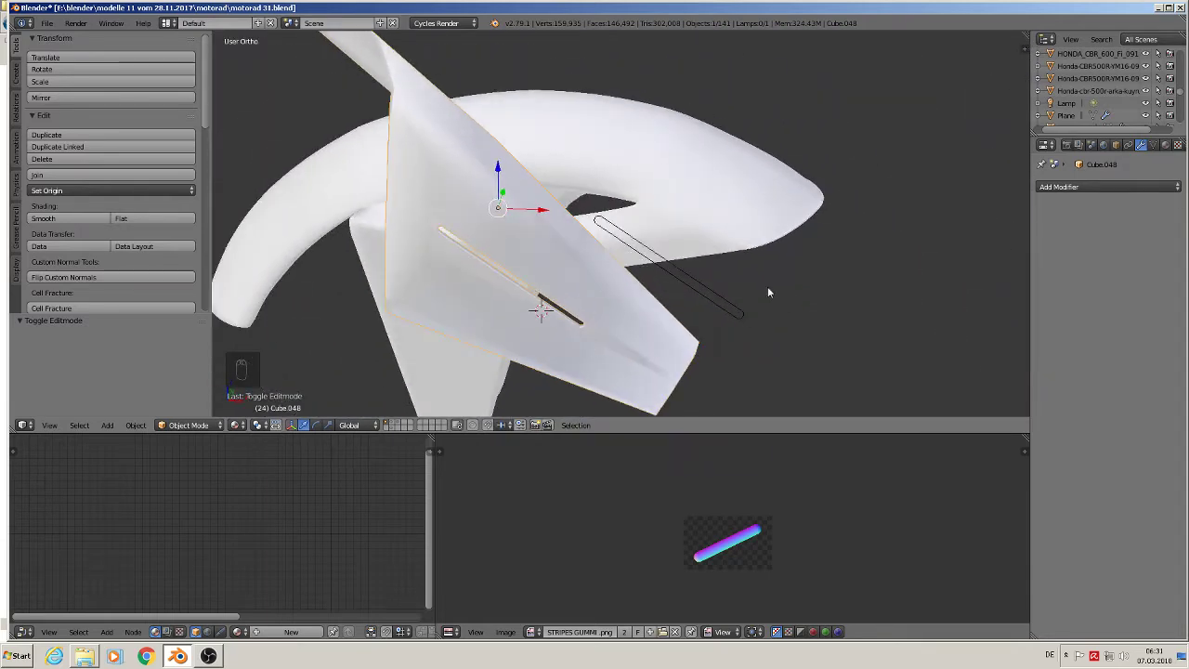
{"action": "left_click", "coordinate": [1129, 187]}
{"action": "left_click", "coordinate": [983, 287]}
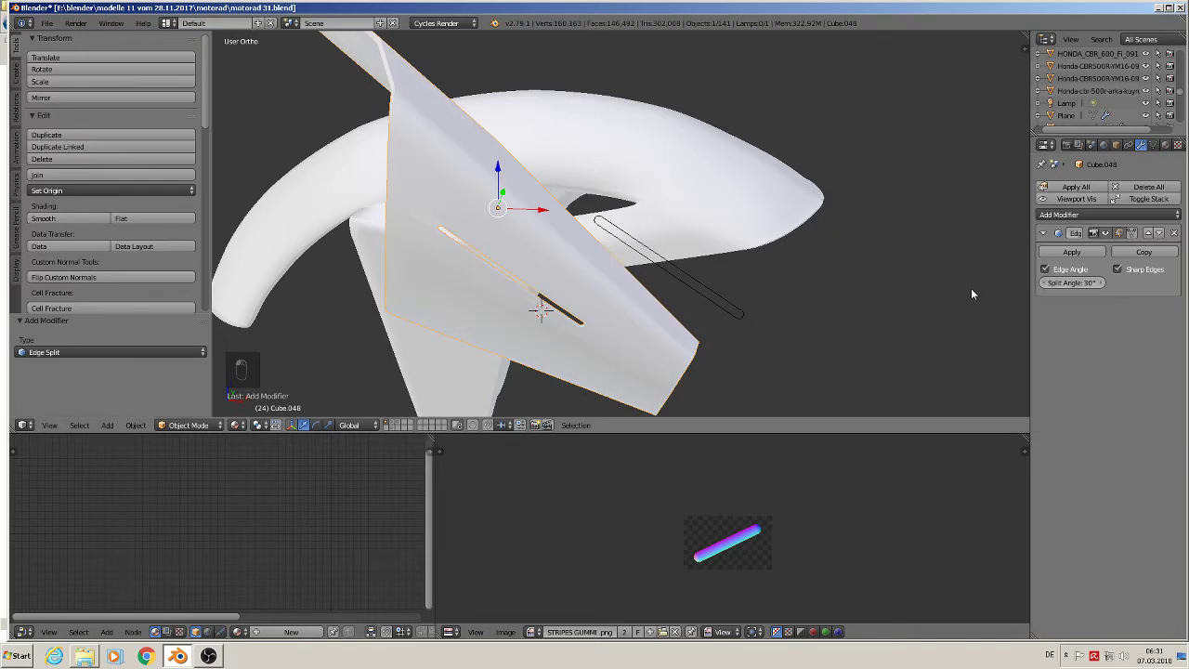
Step: In front orthographic view, move the white cutter rod to another layer
{"action": "middle_click_drag", "start_coordinate": [576, 312], "coordinate": [525, 296]}
{"action": "scroll", "coordinate": [531, 300], "scroll_direction": "up", "scroll_amount": 3}
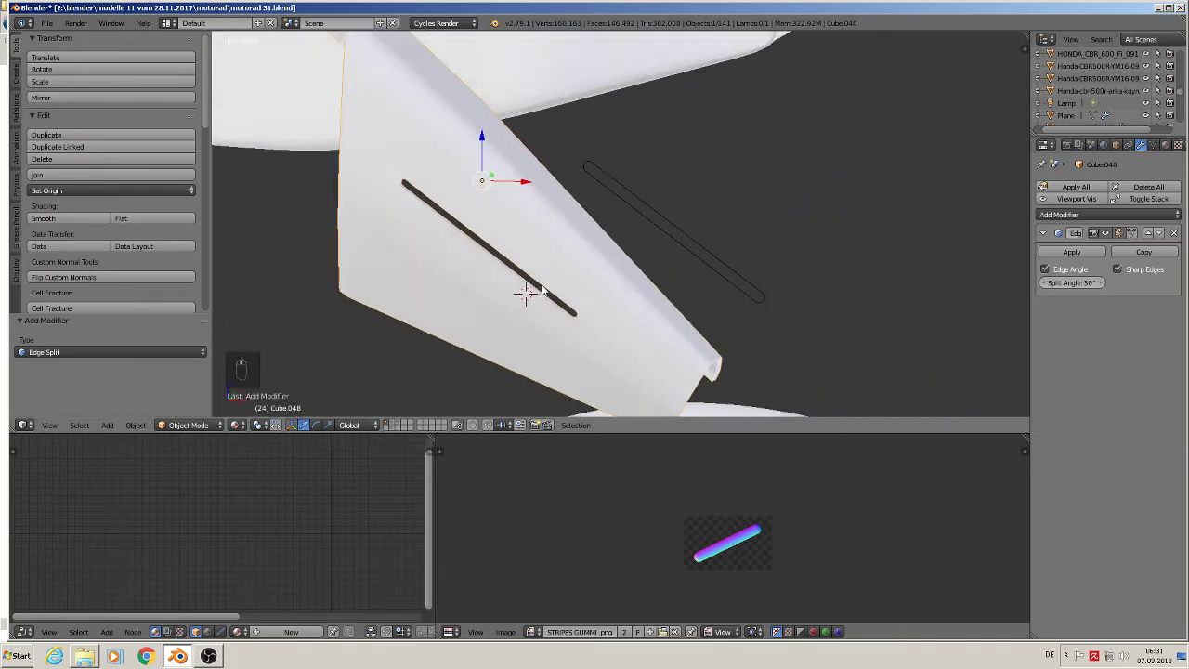
{"action": "key", "text": "KP_5"}
{"action": "key", "text": "KP_1"}
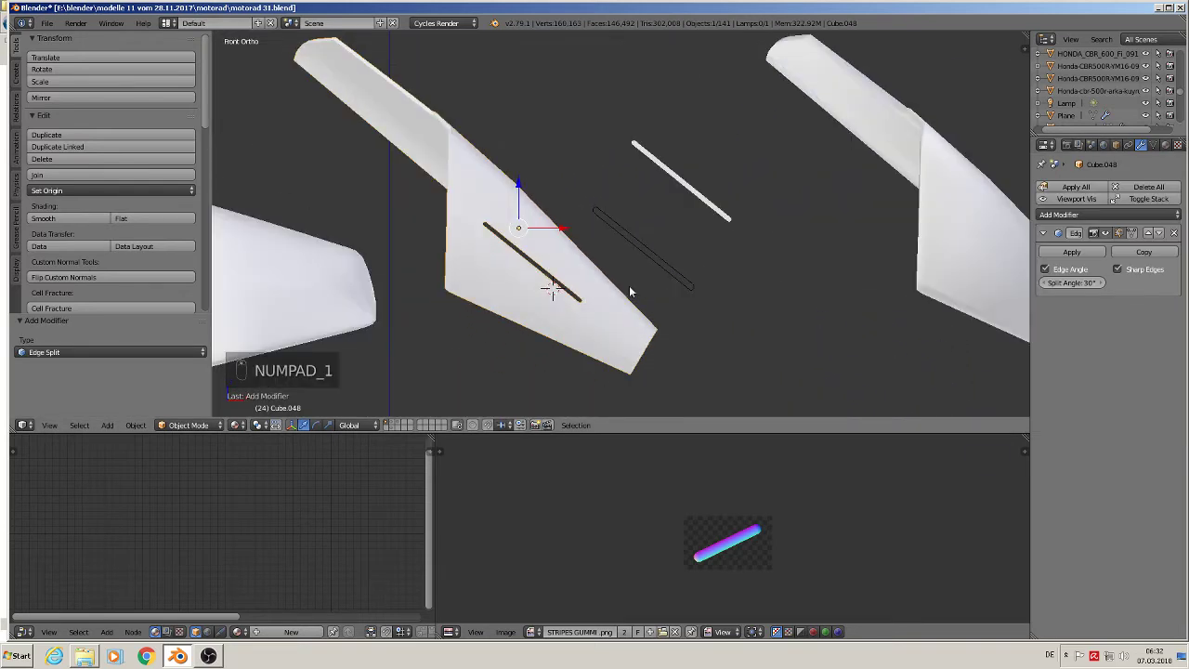
{"action": "scroll", "coordinate": [641, 264], "scroll_direction": "down", "scroll_amount": 2}
{"action": "right_click", "coordinate": [640, 270]}
{"action": "right_click", "coordinate": [663, 218]}
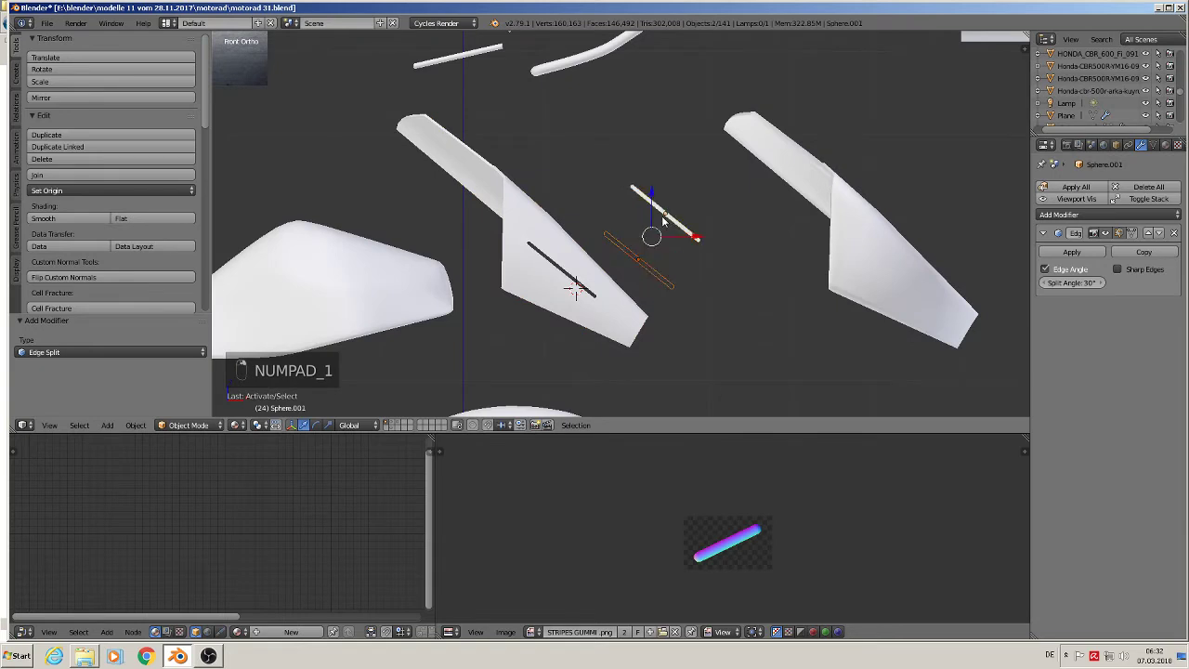
{"action": "key", "text": "m"}
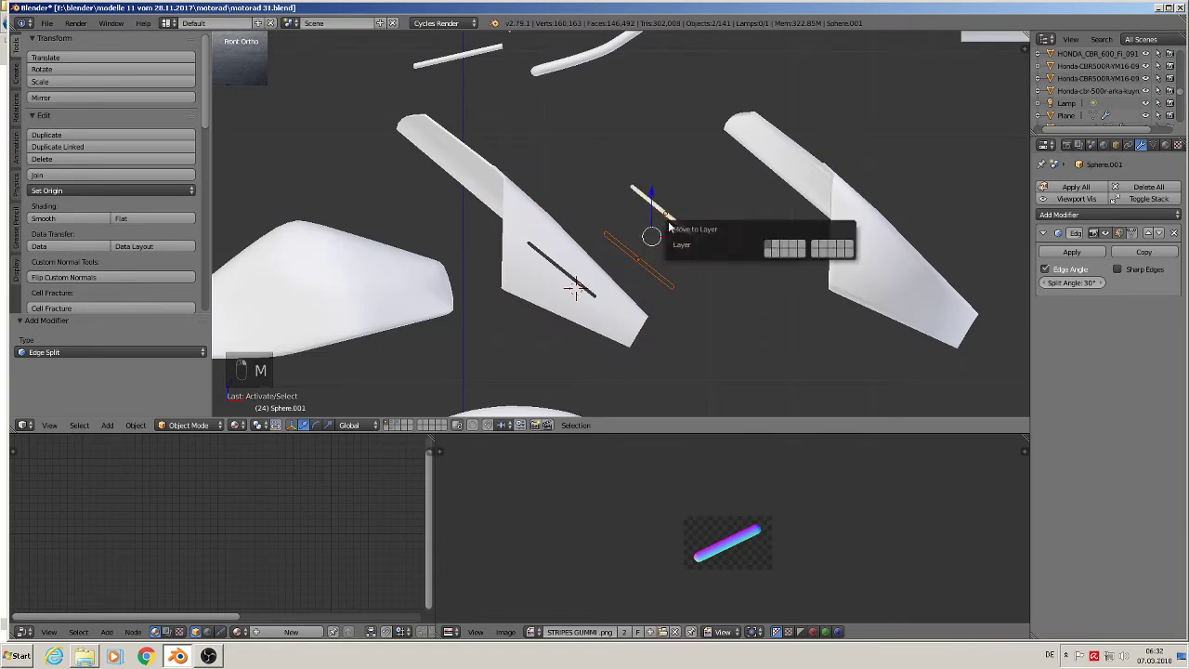
{"action": "left_click", "coordinate": [779, 244]}
{"action": "scroll", "coordinate": [614, 323], "scroll_direction": "up", "scroll_amount": 4}
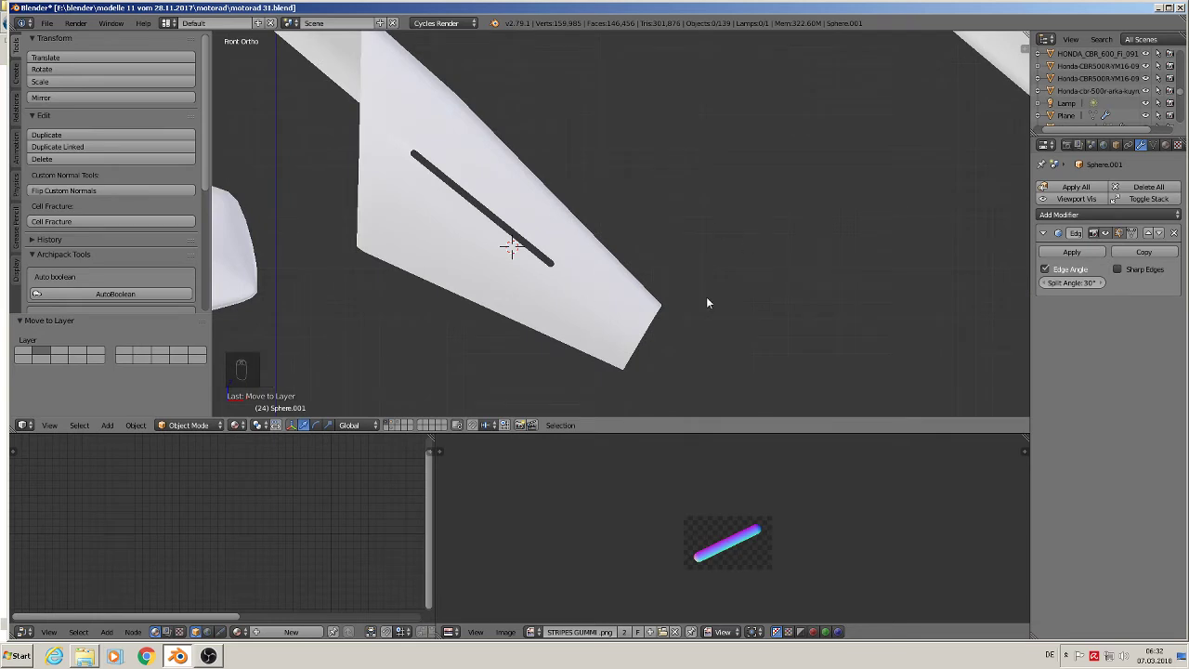
Step: Add a UV sphere near the panel's tip, scaled to 0.162 and rotated 90° about X
{"action": "left_click", "coordinate": [580, 299]}
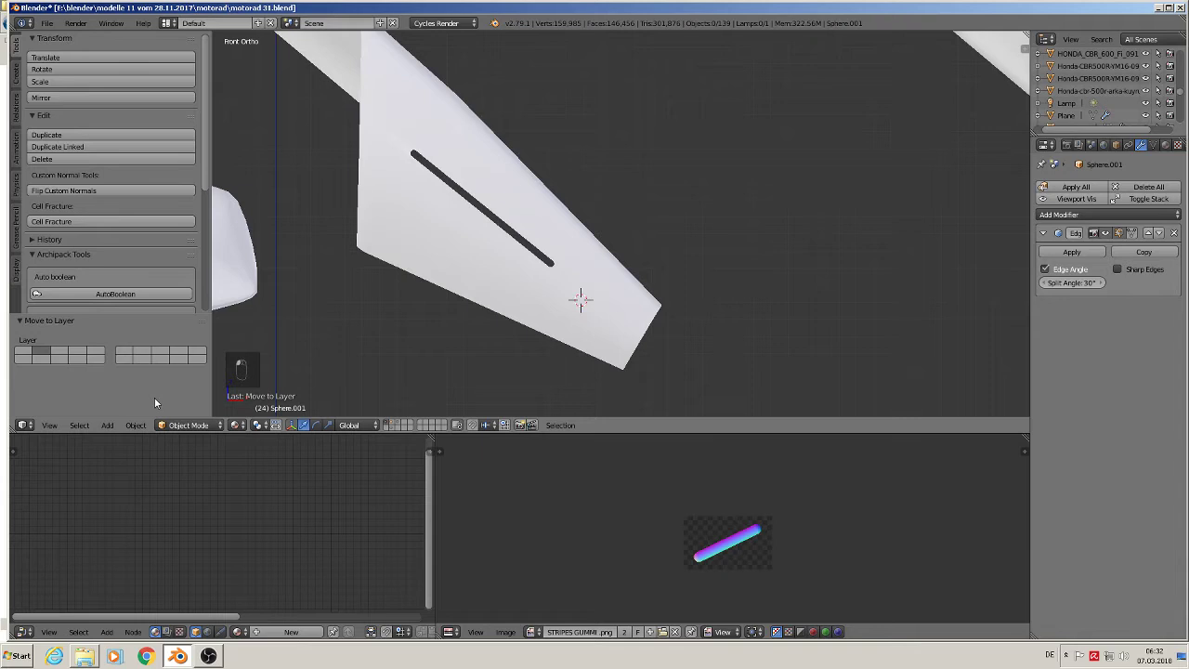
{"action": "left_click", "coordinate": [100, 426]}
{"action": "mouse_move", "coordinate": [124, 412]}
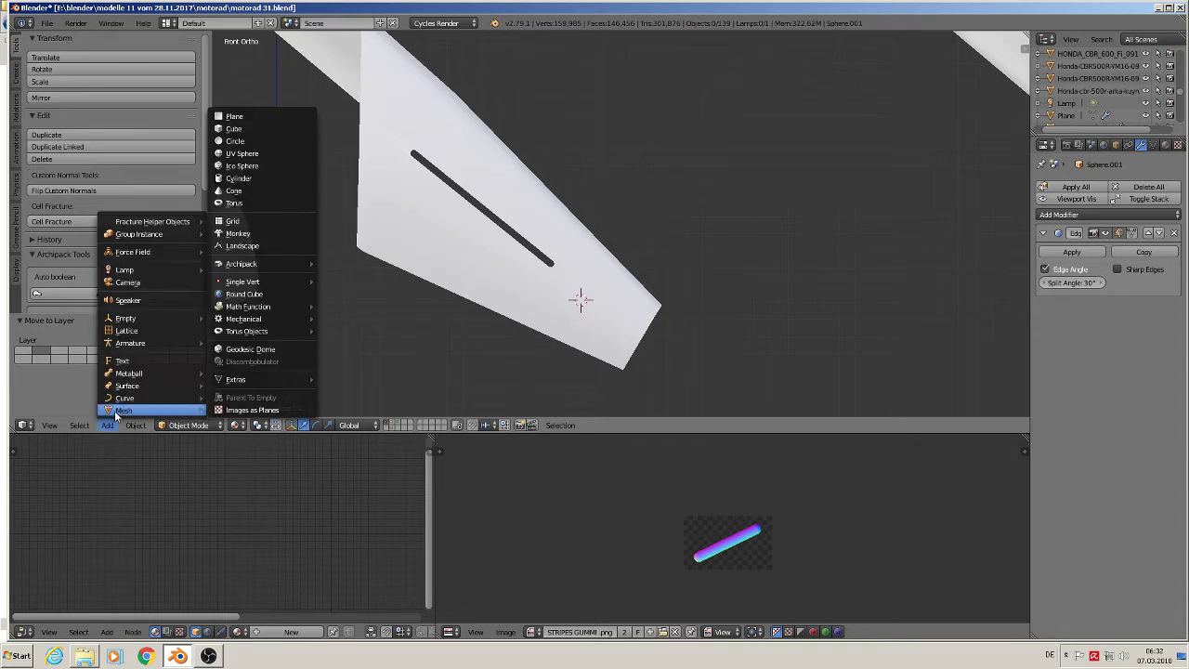
{"action": "left_click", "coordinate": [240, 154]}
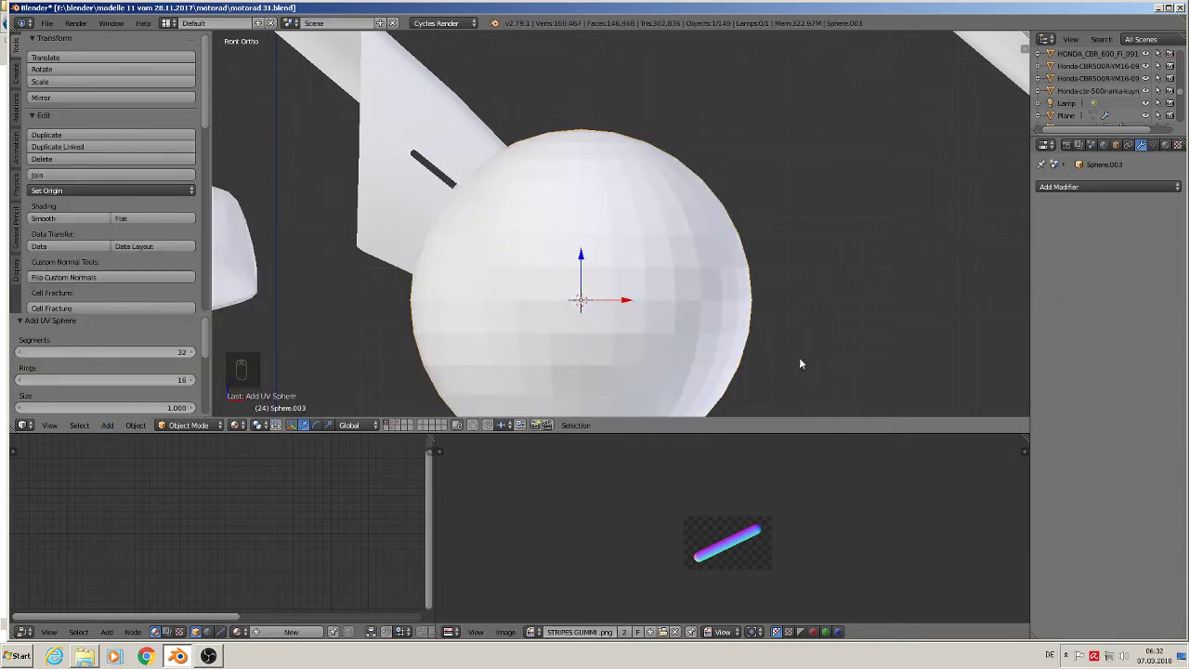
{"action": "key", "text": "s"}
{"action": "left_click", "coordinate": [620, 317]}
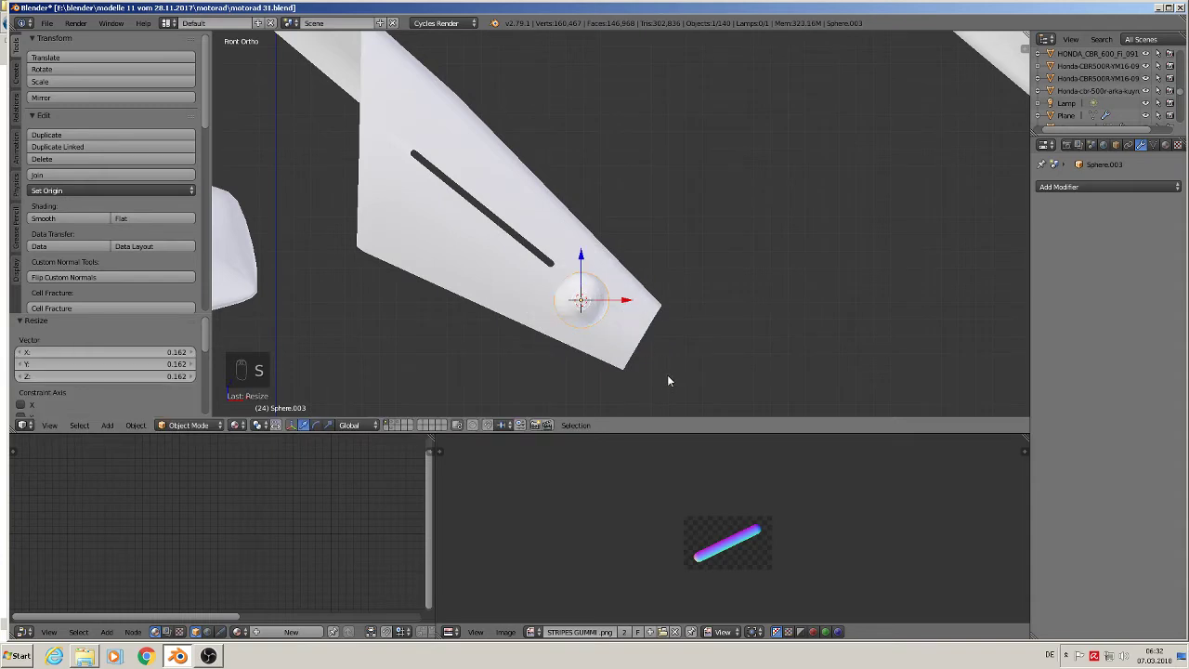
{"action": "type", "text": "rx90"}
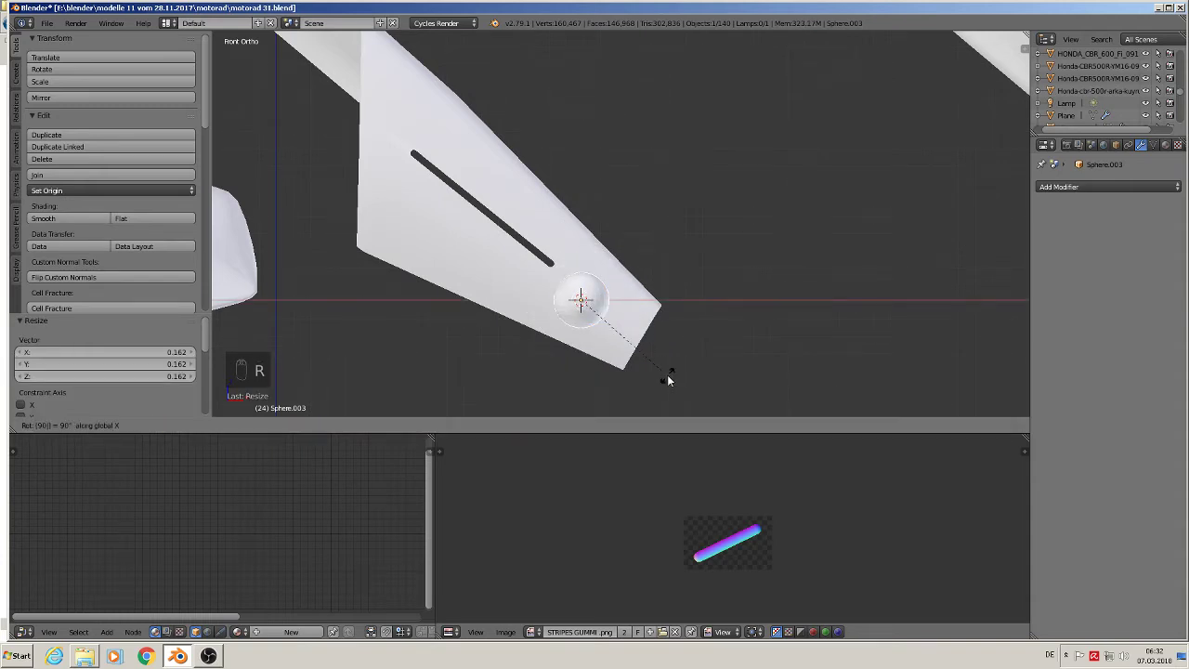
{"action": "left_click", "coordinate": [667, 376]}
Step: From the top view, move the sphere just below the panel's tip and enter Edit Mode
{"action": "key", "text": "KP_7"}
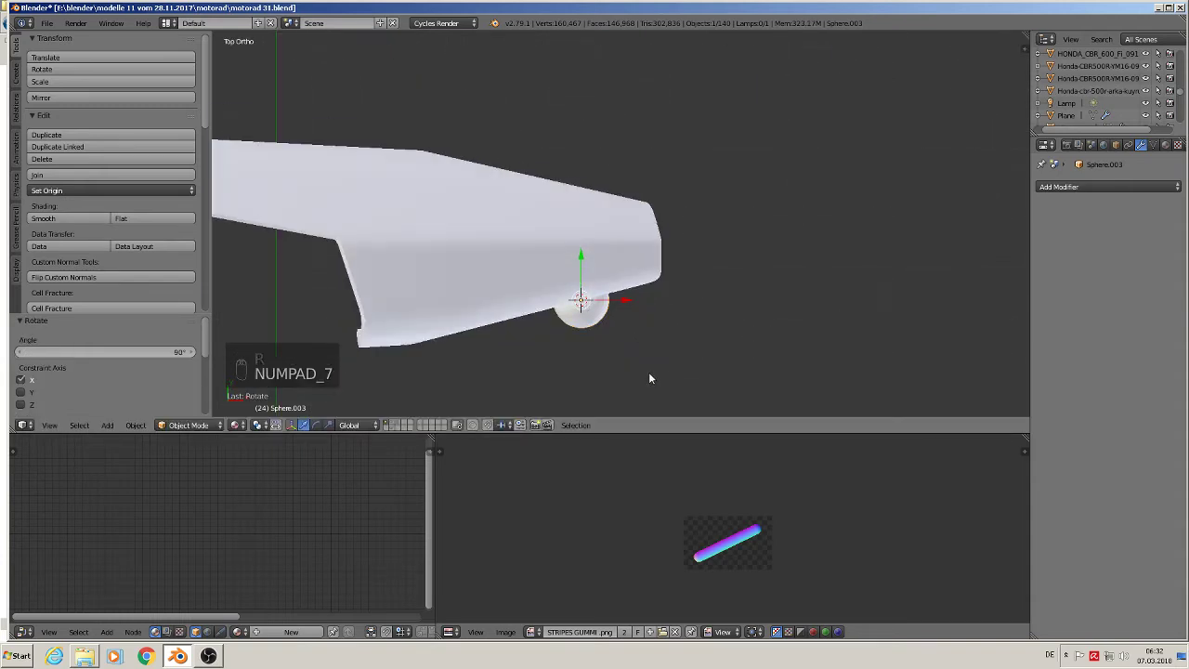
{"action": "left_click", "coordinate": [543, 212]}
{"action": "key", "text": "g"}
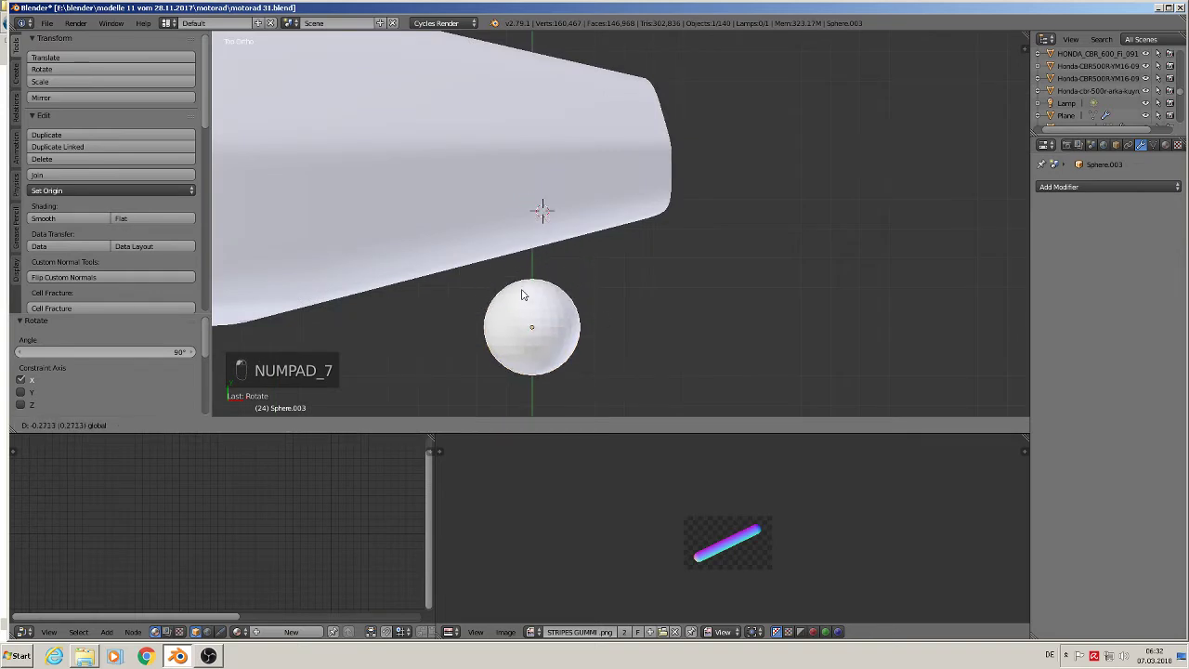
{"action": "left_click", "coordinate": [626, 324]}
{"action": "scroll", "coordinate": [658, 361], "scroll_direction": "up", "scroll_amount": 2}
{"action": "scroll", "coordinate": [658, 361], "scroll_direction": "up", "scroll_amount": 2, "text": "ctrl"}
{"action": "key", "text": "Tab"}
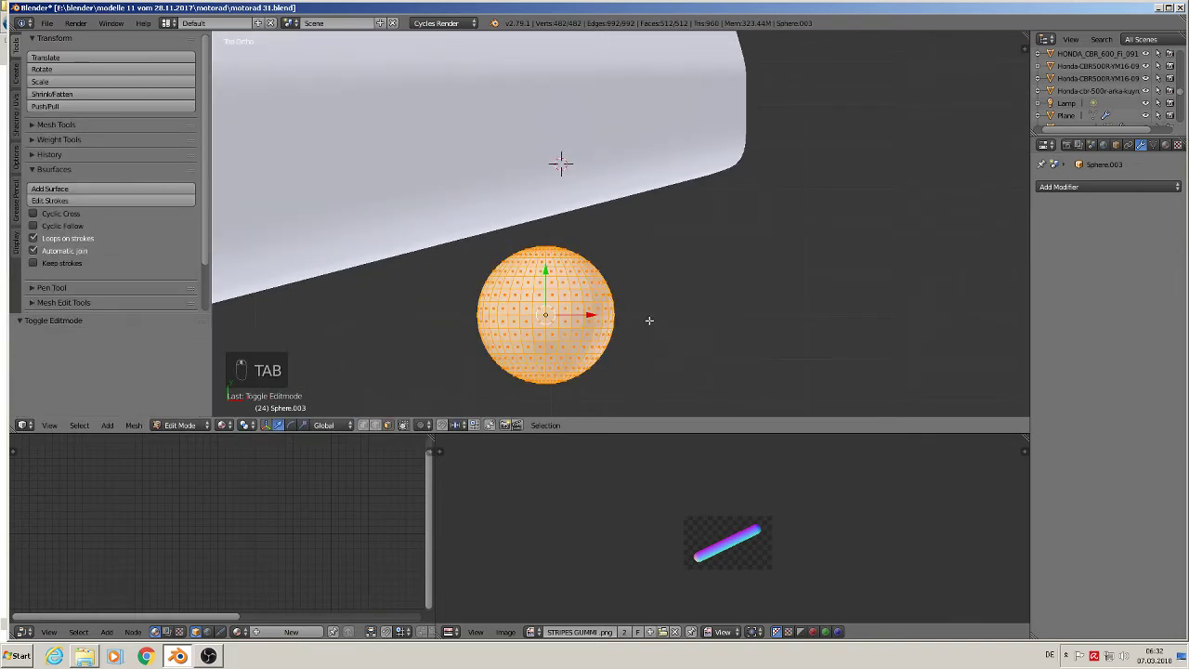
Step: Delete the sphere's lower half and its top rows, leaving an open band
{"action": "left_click", "coordinate": [370, 426]}
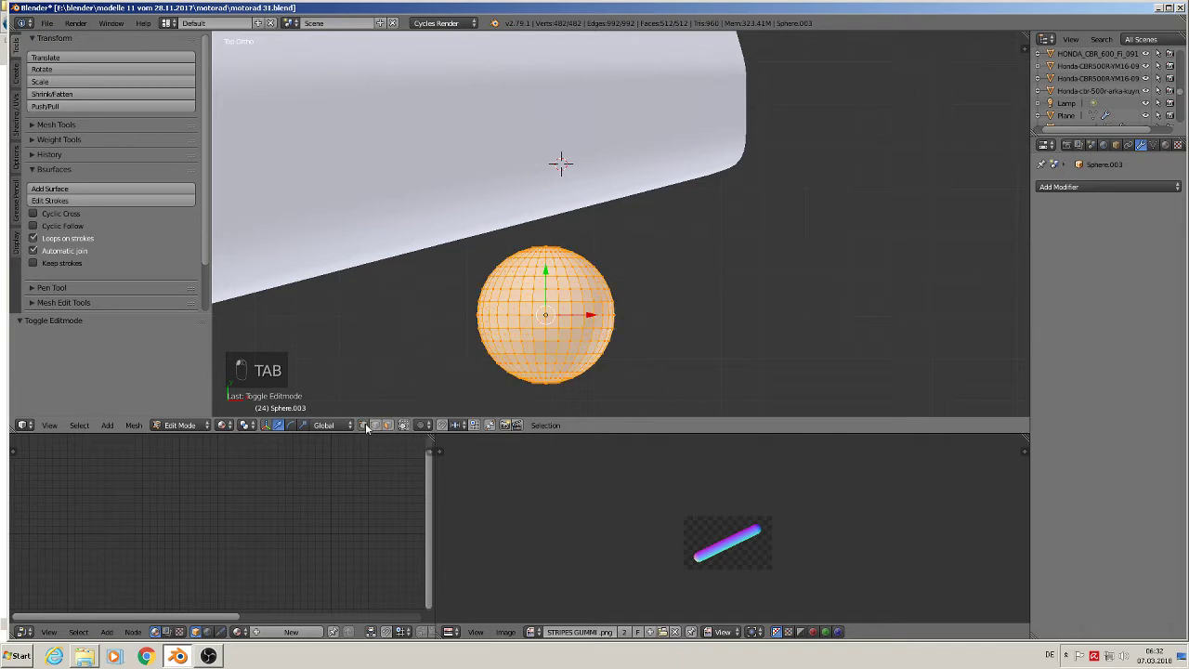
{"action": "key", "text": "a"}
{"action": "key", "text": "a"}
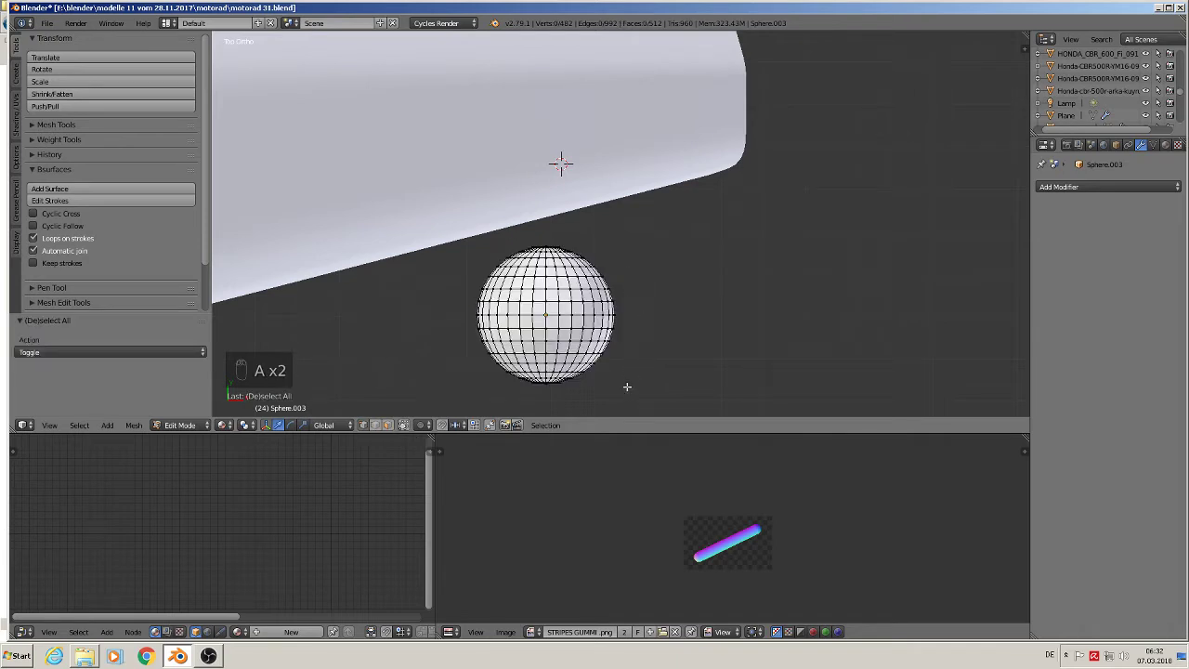
{"action": "key", "text": "b"}
{"action": "left_click_drag", "start_coordinate": [665, 408], "coordinate": [442, 324]}
{"action": "key", "text": "x"}
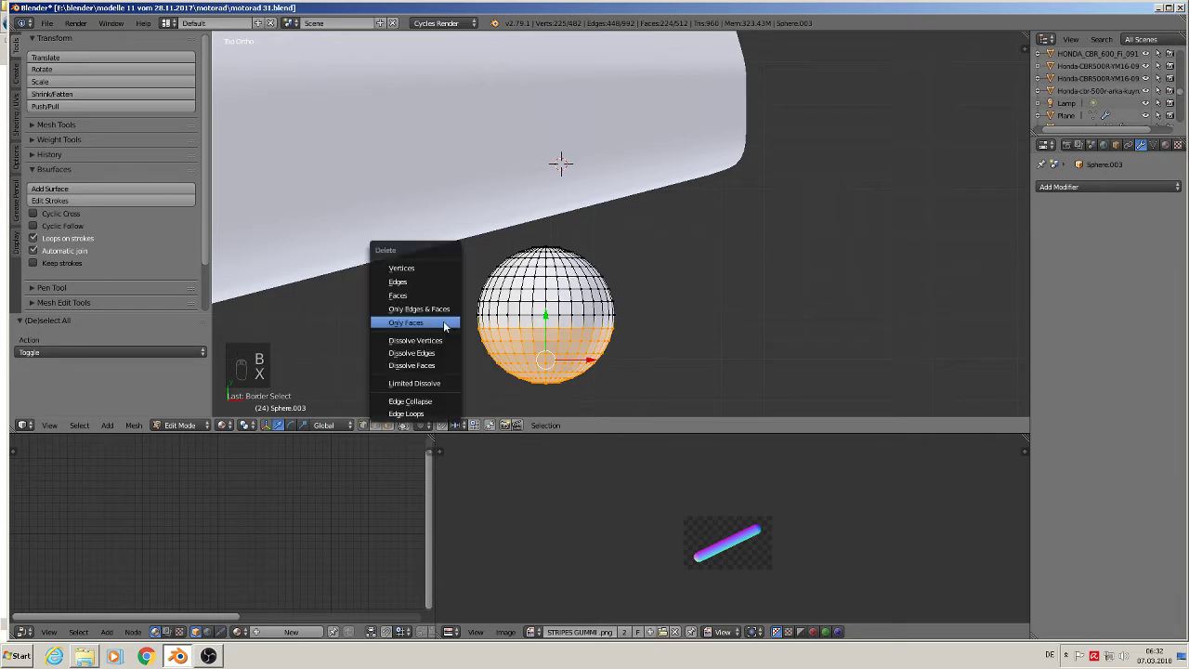
{"action": "left_click", "coordinate": [439, 267]}
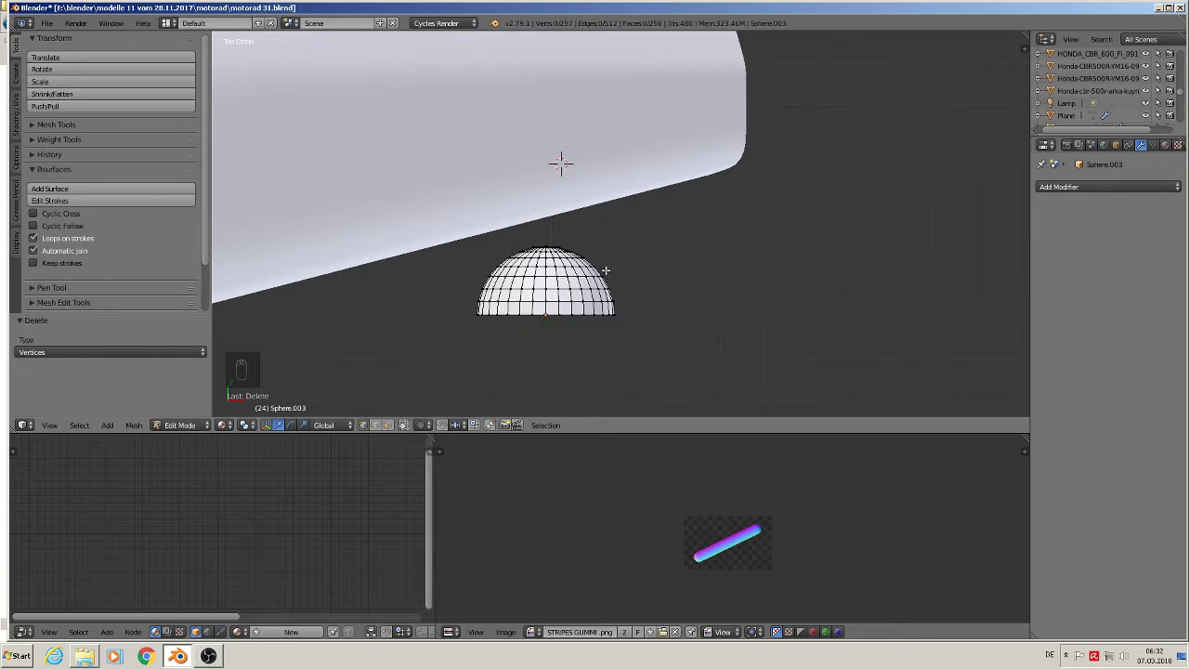
{"action": "key", "text": "b"}
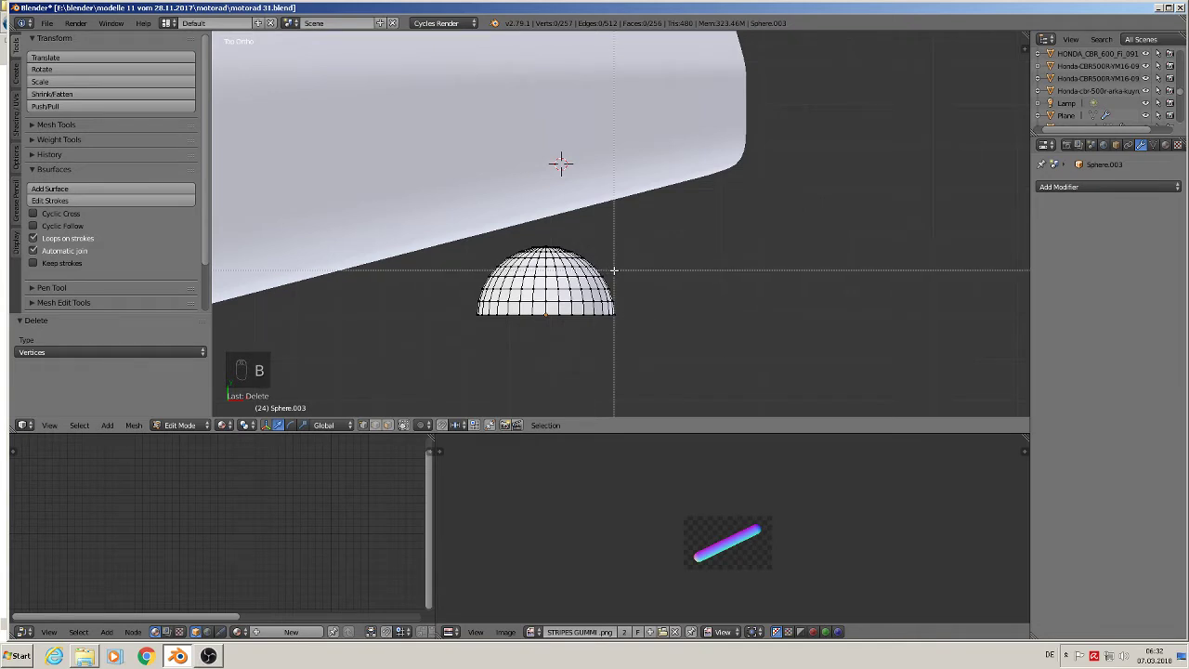
{"action": "left_click_drag", "start_coordinate": [614, 271], "coordinate": [437, 234]}
{"action": "key", "text": "x"}
{"action": "left_click", "coordinate": [437, 236]}
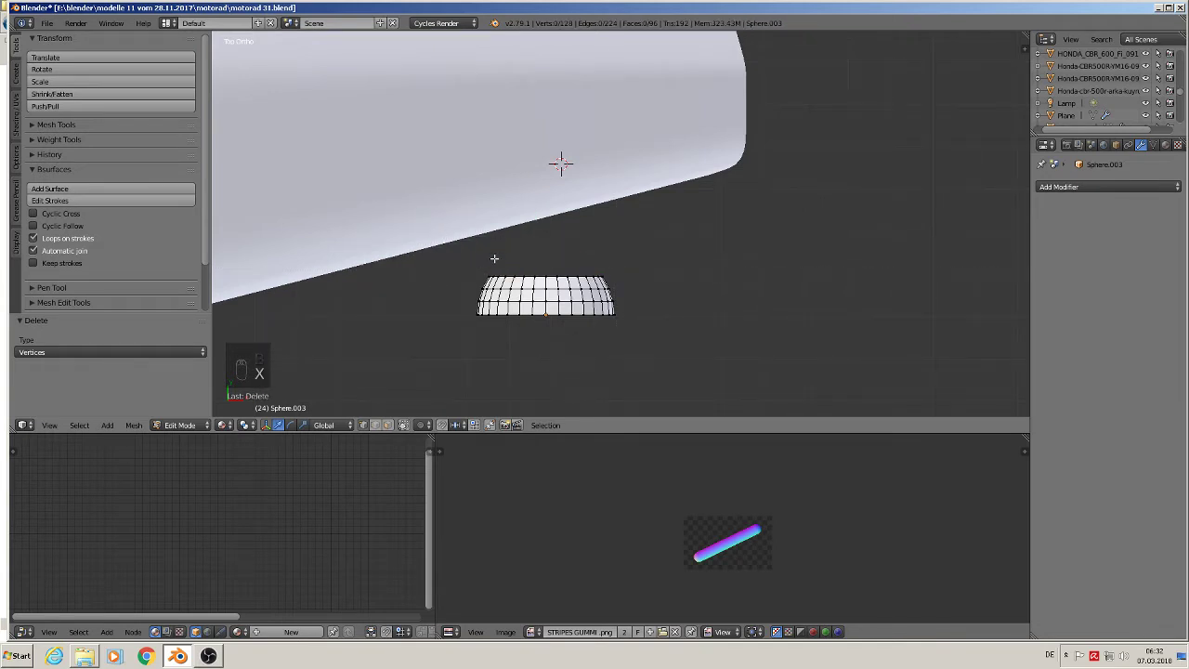
Step: Extrude the band's top edge loop 0.208 along Y, cap it with a face, and return to Object Mode
{"action": "left_click", "coordinate": [521, 277], "text": "alt"}
{"action": "middle_click_drag", "start_coordinate": [521, 277], "coordinate": [558, 390]}
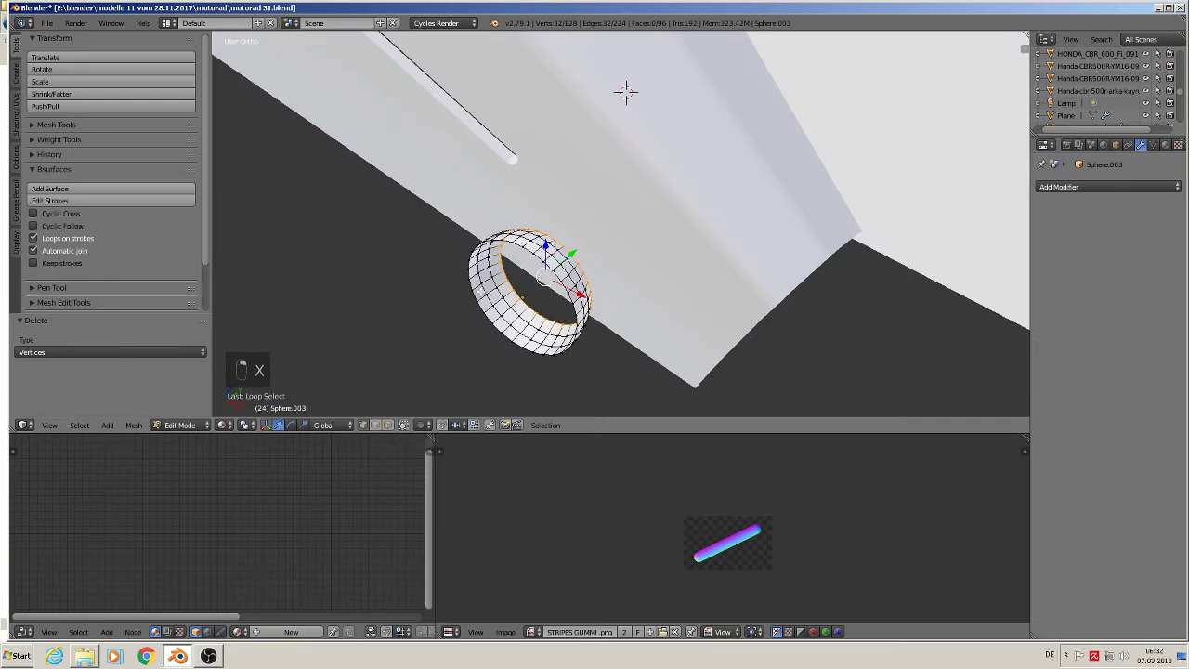
{"action": "key", "text": "f"}
{"action": "key", "text": "ctrl+z"}
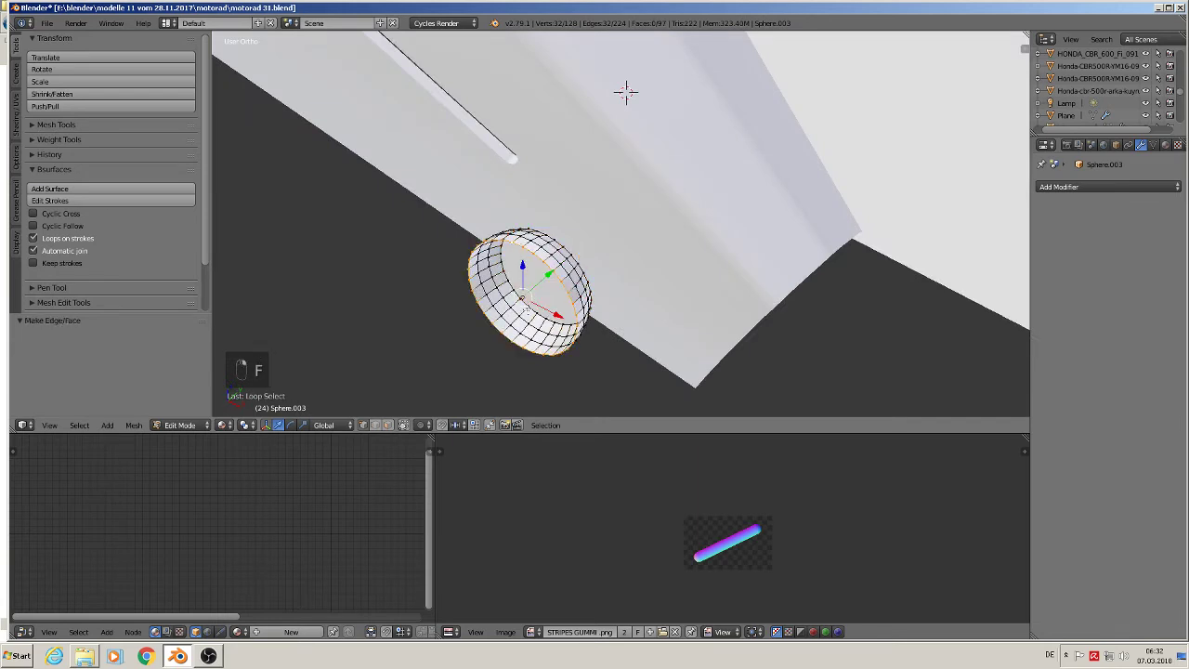
{"action": "key", "text": "e"}
{"action": "left_click_drag", "start_coordinate": [548, 273], "coordinate": [502, 317]}
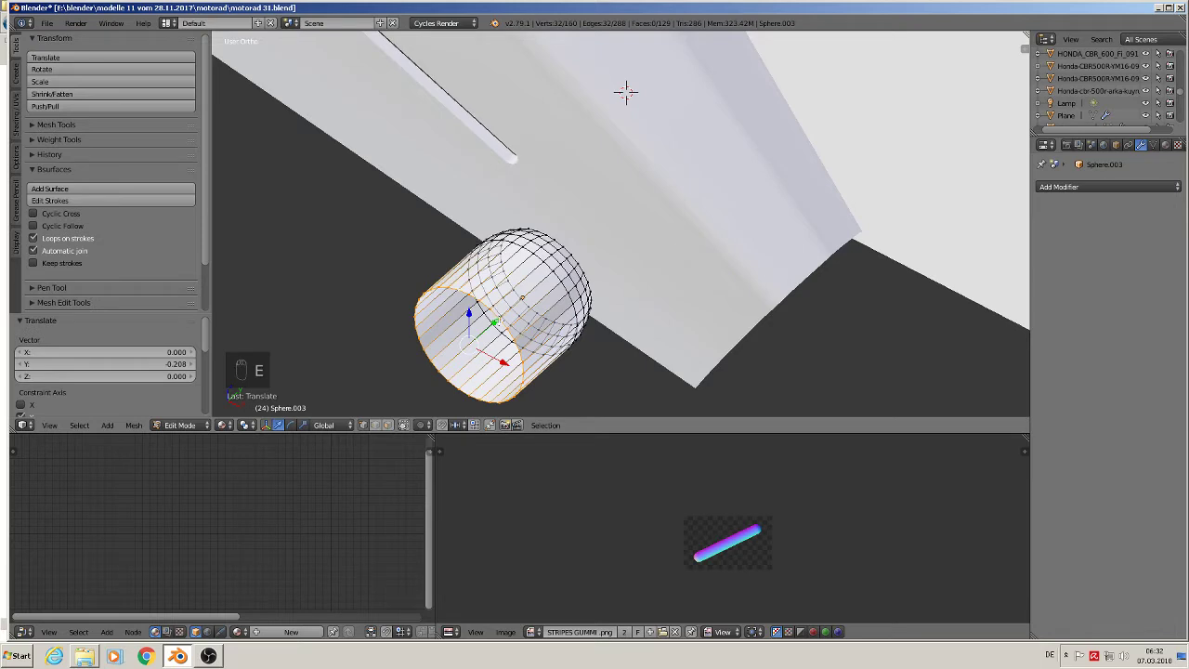
{"action": "key", "text": "f"}
{"action": "key", "text": "Tab"}
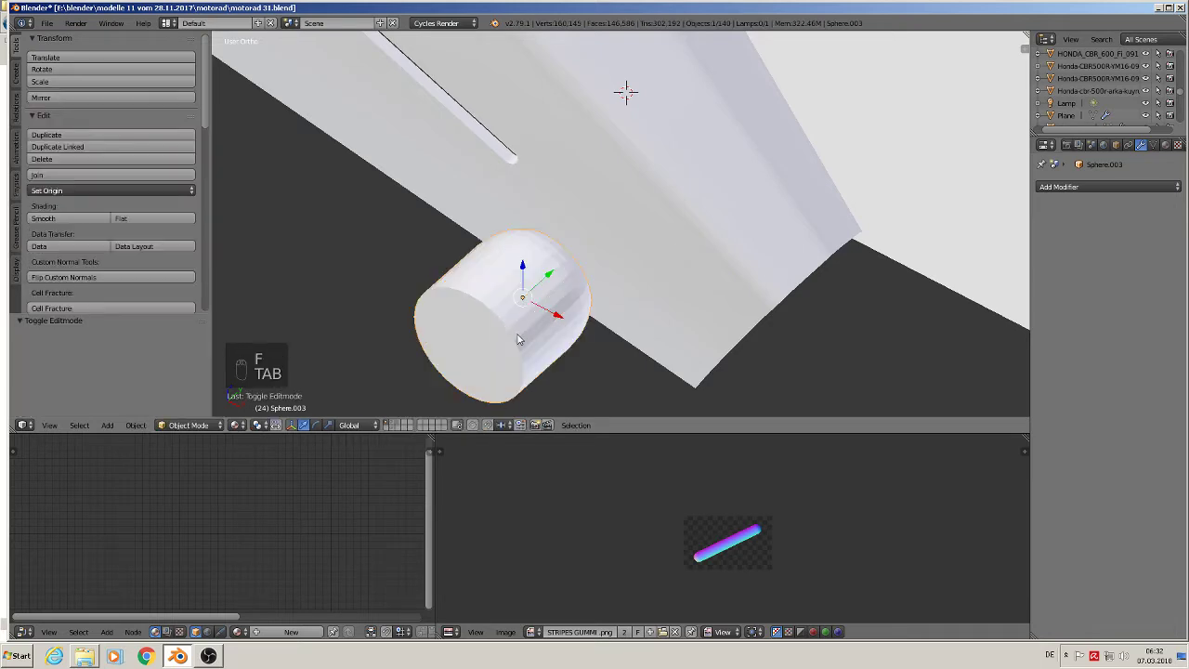
{"action": "key", "text": "KP_1"}
Step: Scale the cylinder peg down to 0.840
{"action": "scroll", "coordinate": [552, 338], "scroll_direction": "down", "scroll_amount": 6}
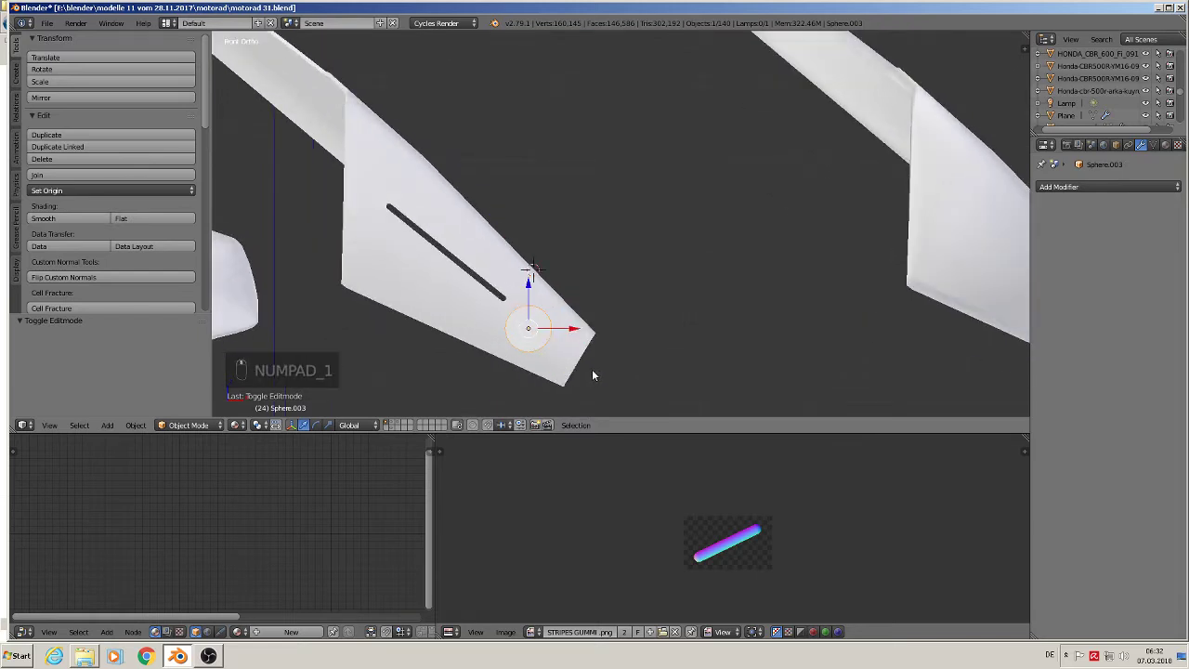
{"action": "key", "text": "s"}
{"action": "left_click", "coordinate": [518, 375]}
{"action": "middle_click_drag", "start_coordinate": [519, 375], "coordinate": [480, 388]}
Step: Apply rotation and scale to the peg and set its origin to geometry
{"action": "left_click", "coordinate": [135, 424]}
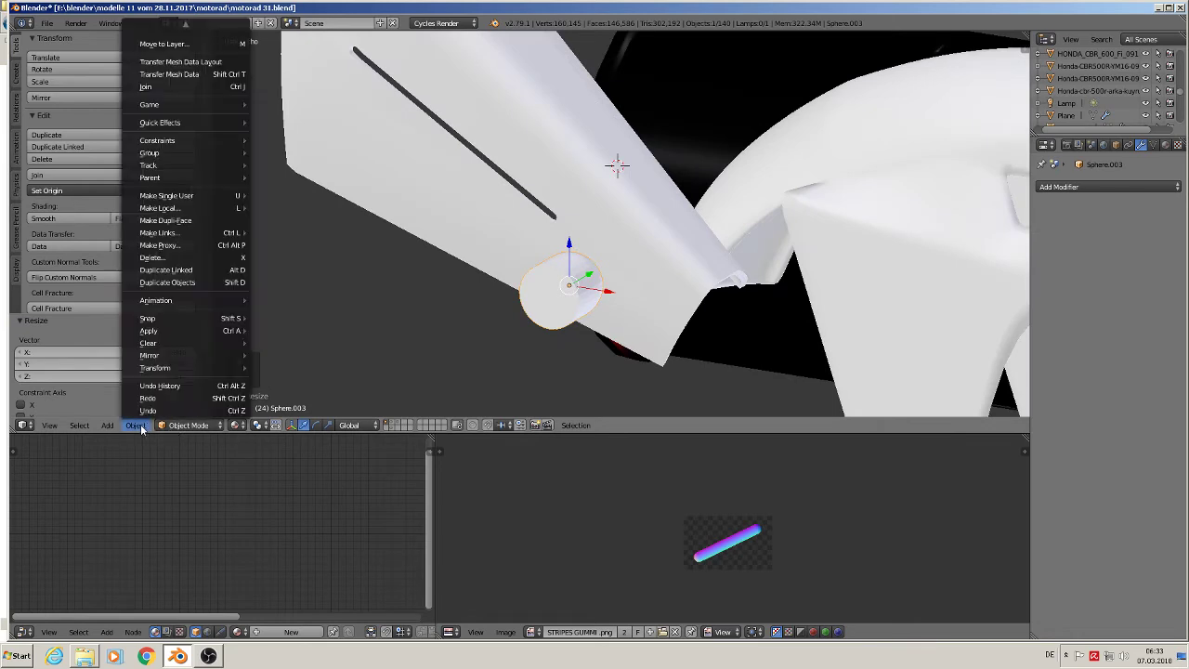
{"action": "mouse_move", "coordinate": [162, 328]}
{"action": "left_click", "coordinate": [323, 368]}
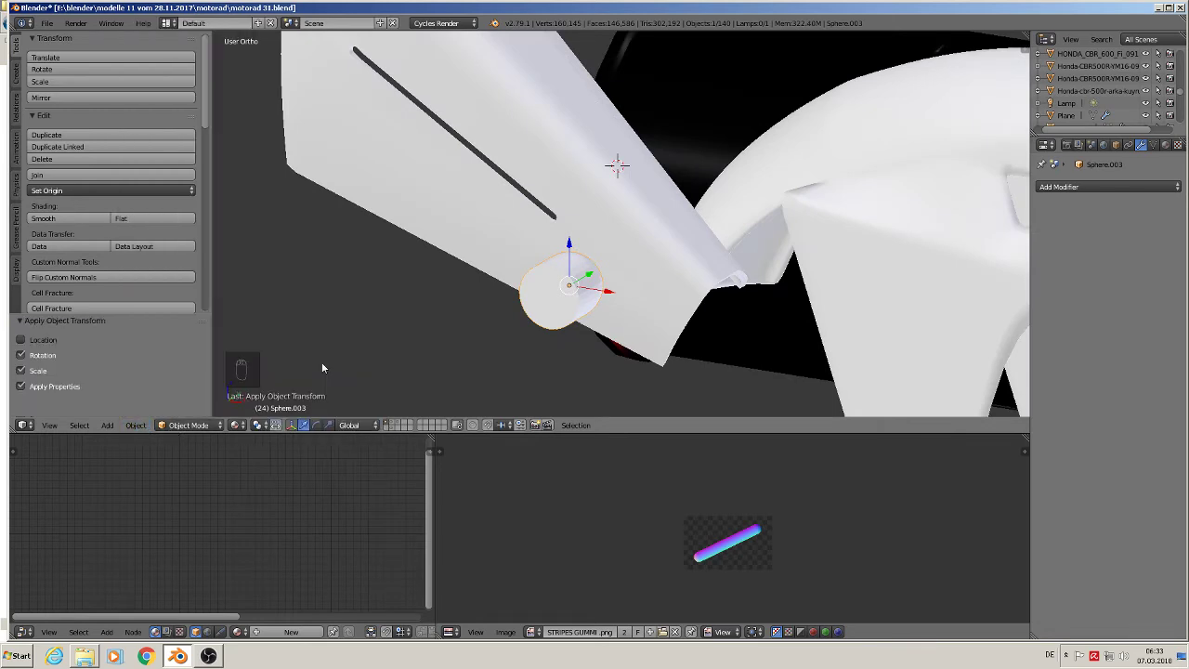
{"action": "left_click", "coordinate": [159, 190]}
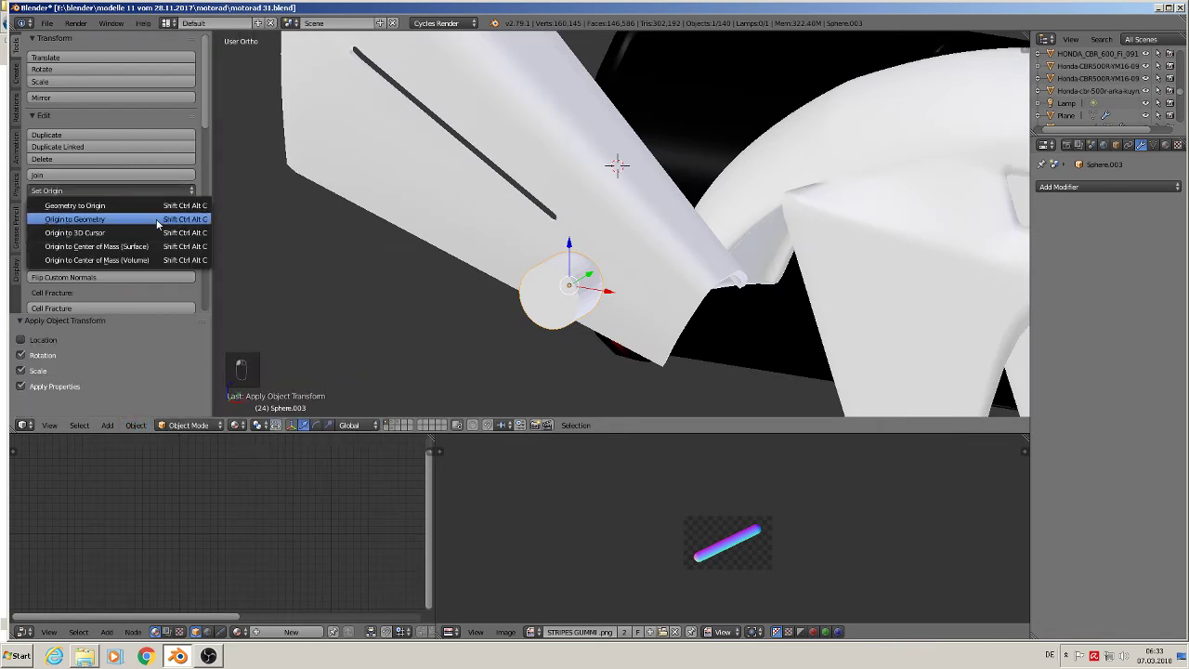
{"action": "left_click", "coordinate": [114, 215]}
Step: Move the peg 0.259 along Y, then nudge it 0.013 further to seat it through the panel tip
{"action": "scroll", "coordinate": [625, 316], "scroll_direction": "up", "scroll_amount": 3}
{"action": "key", "text": "KP_5"}
{"action": "key", "text": "g"}
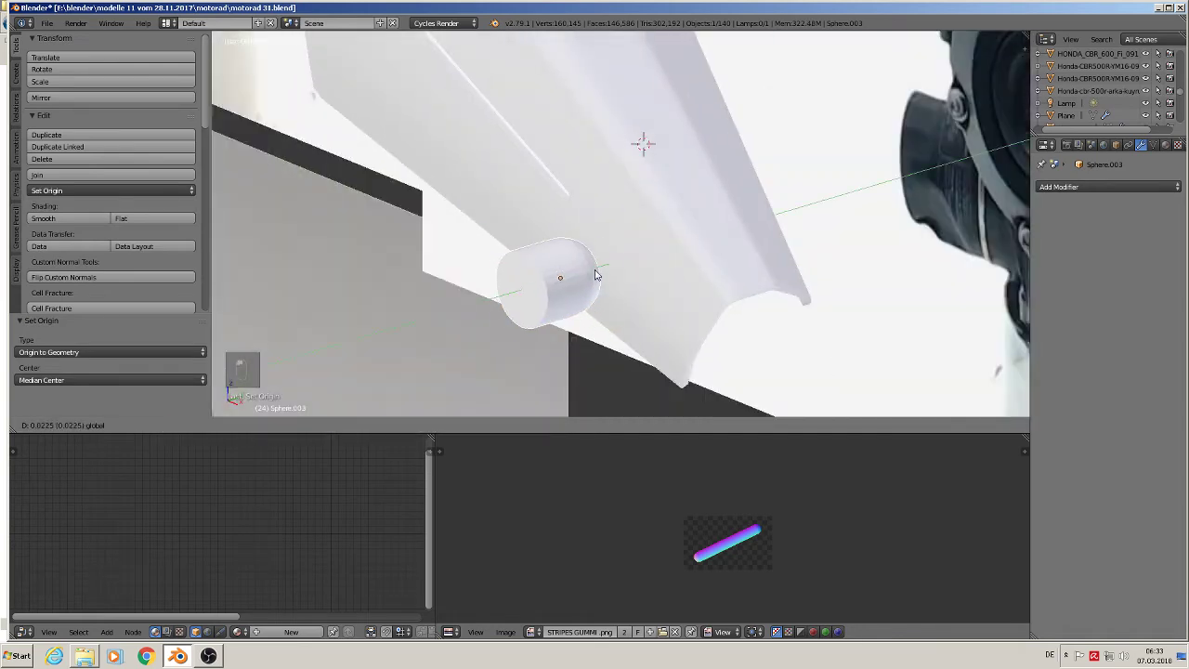
{"action": "key", "text": "y"}
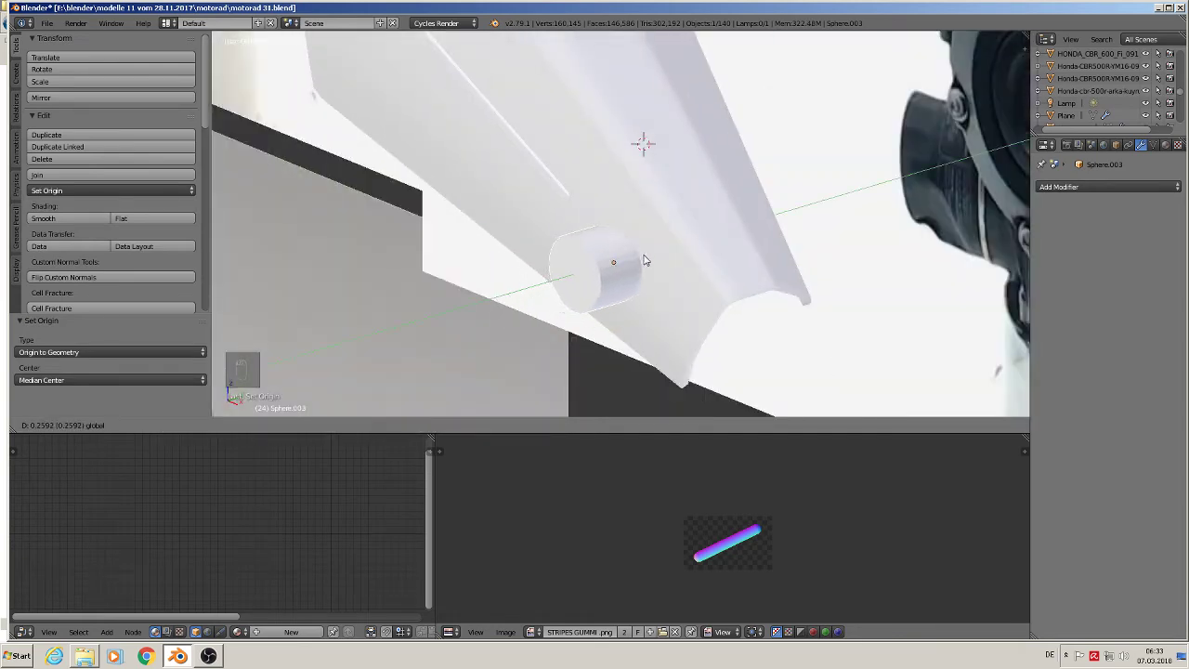
{"action": "left_click", "coordinate": [644, 260]}
{"action": "middle_click_drag", "start_coordinate": [644, 260], "coordinate": [557, 188]}
{"action": "left_click_drag", "start_coordinate": [659, 258], "coordinate": [665, 260]}
Step: Check the peg in rendered shading, then go back to solid shading and select the slotted panel
{"action": "key", "text": "shift+z"}
{"action": "mouse_move", "coordinate": [762, 296]}
{"action": "middle_mouse_down"}
{"action": "mouse_move", "coordinate": [820, 318]}
{"action": "mouse_move", "coordinate": [642, 263]}
{"action": "middle_mouse_up"}
{"action": "key", "text": "shift+z"}
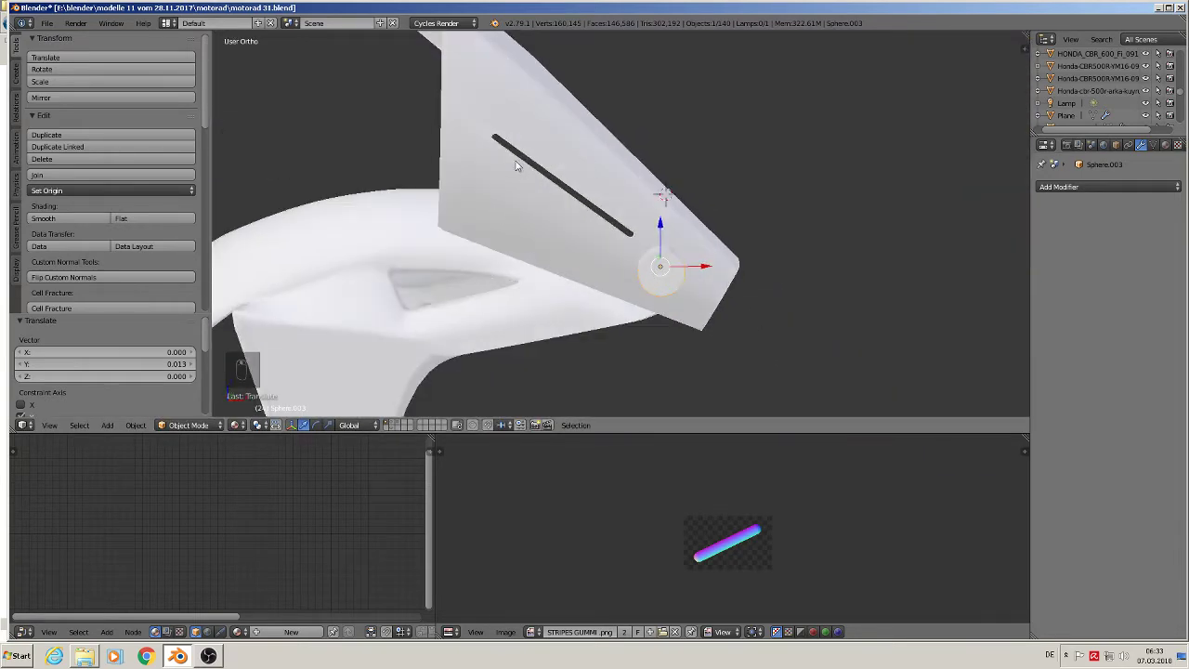
{"action": "key", "text": "KP_1"}
{"action": "right_click", "coordinate": [544, 148]}
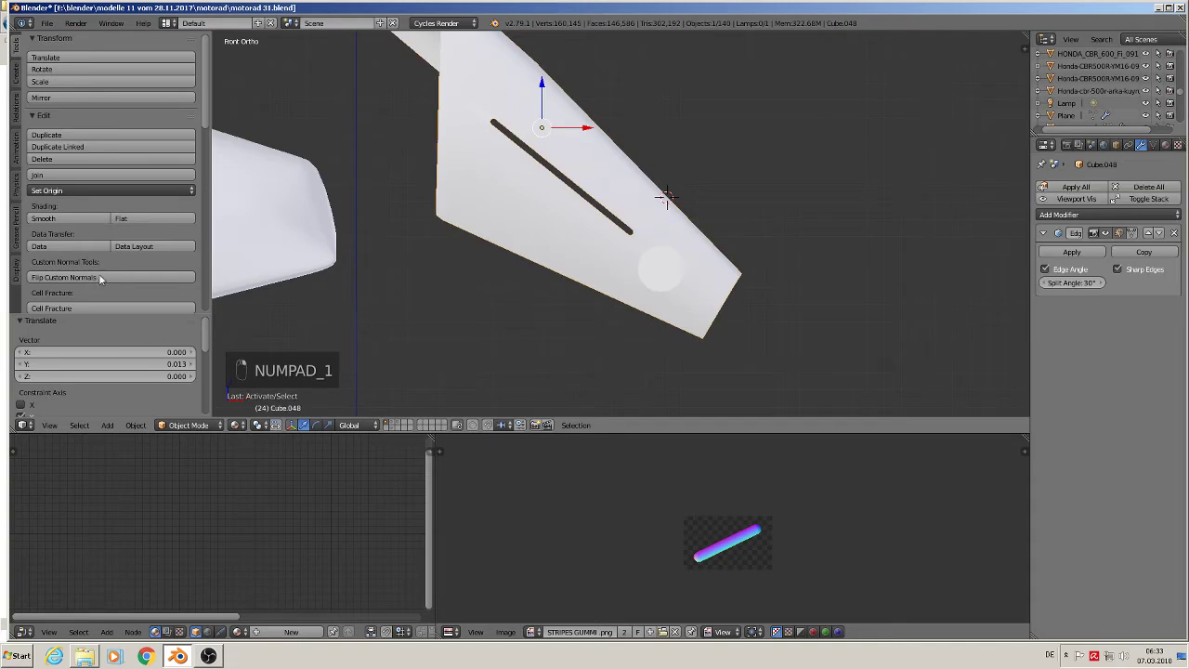
Step: Apply rotation and scale to the panel and set its origin to geometry
{"action": "left_click", "coordinate": [136, 424]}
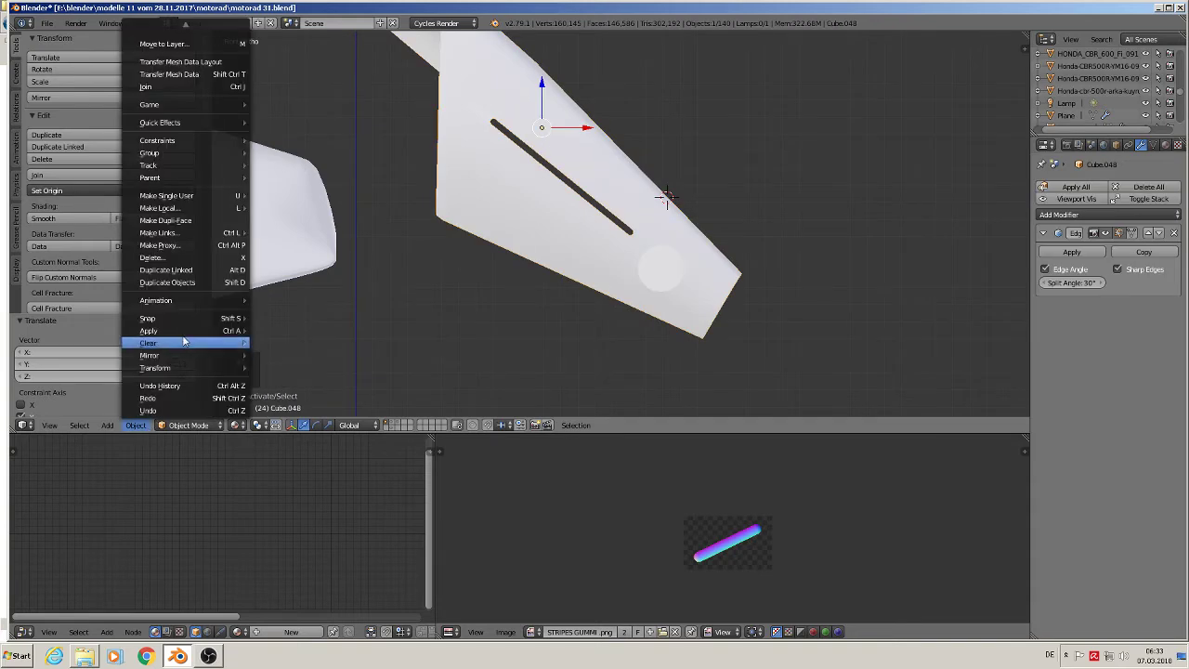
{"action": "mouse_move", "coordinate": [181, 332]}
{"action": "left_click", "coordinate": [313, 368]}
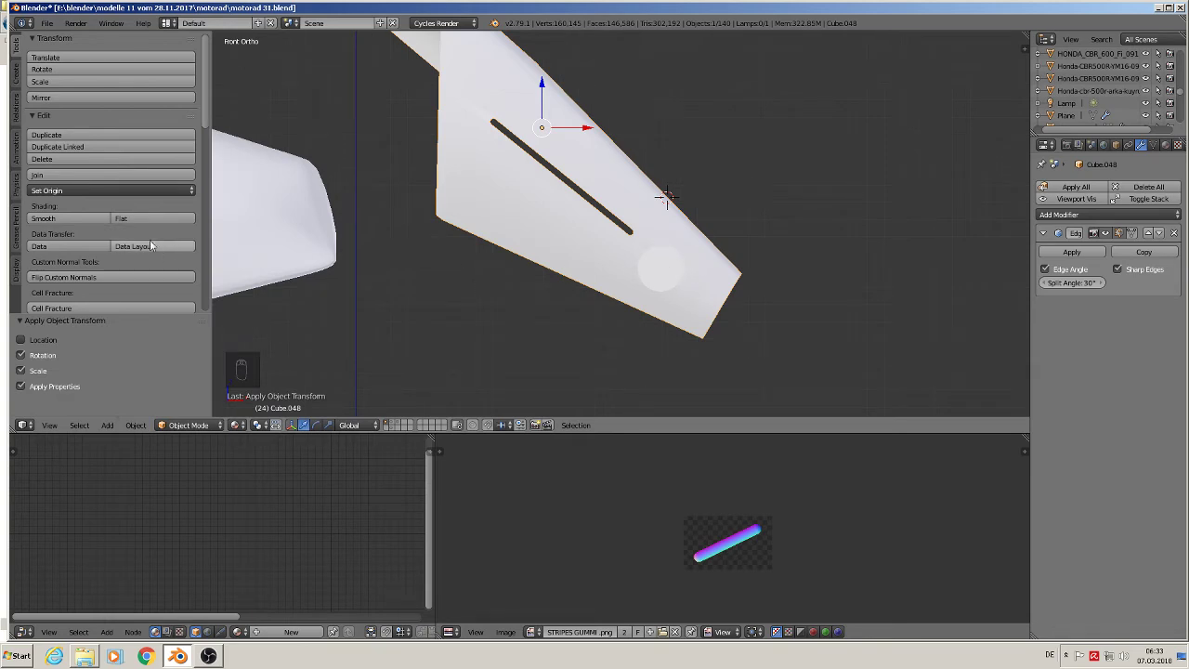
{"action": "left_click", "coordinate": [98, 190]}
{"action": "left_click", "coordinate": [91, 213]}
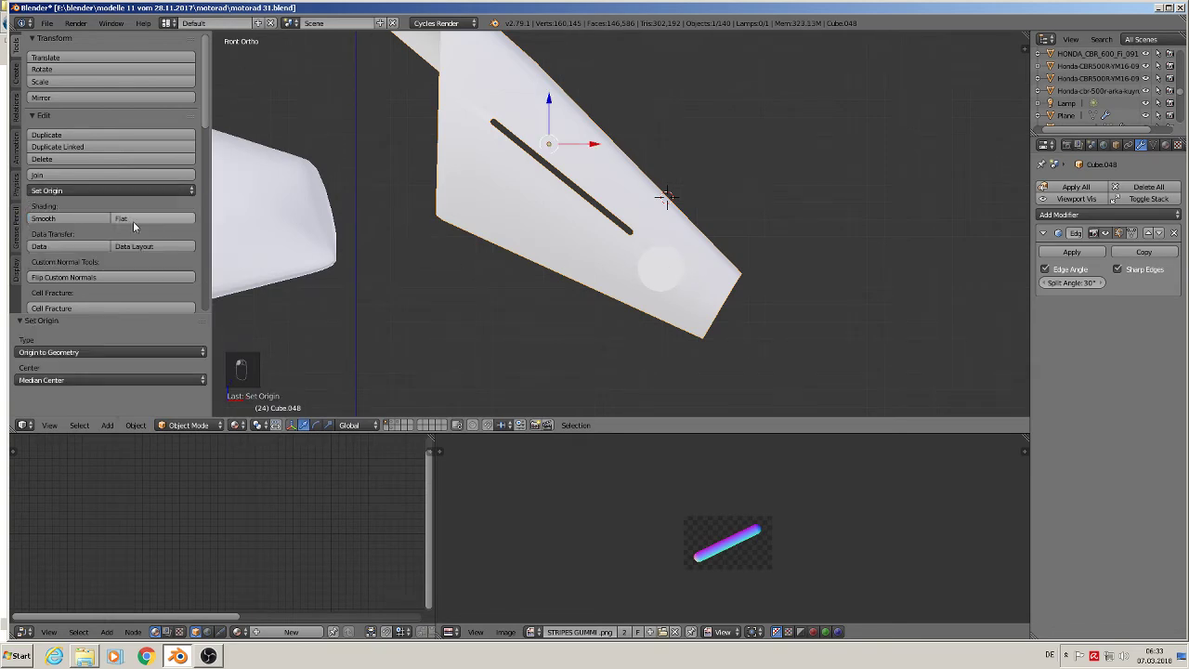
Step: Remove the panel's Edge Split modifier and apply a Boolean Difference using Sphere.003
{"action": "right_click", "coordinate": [655, 277]}
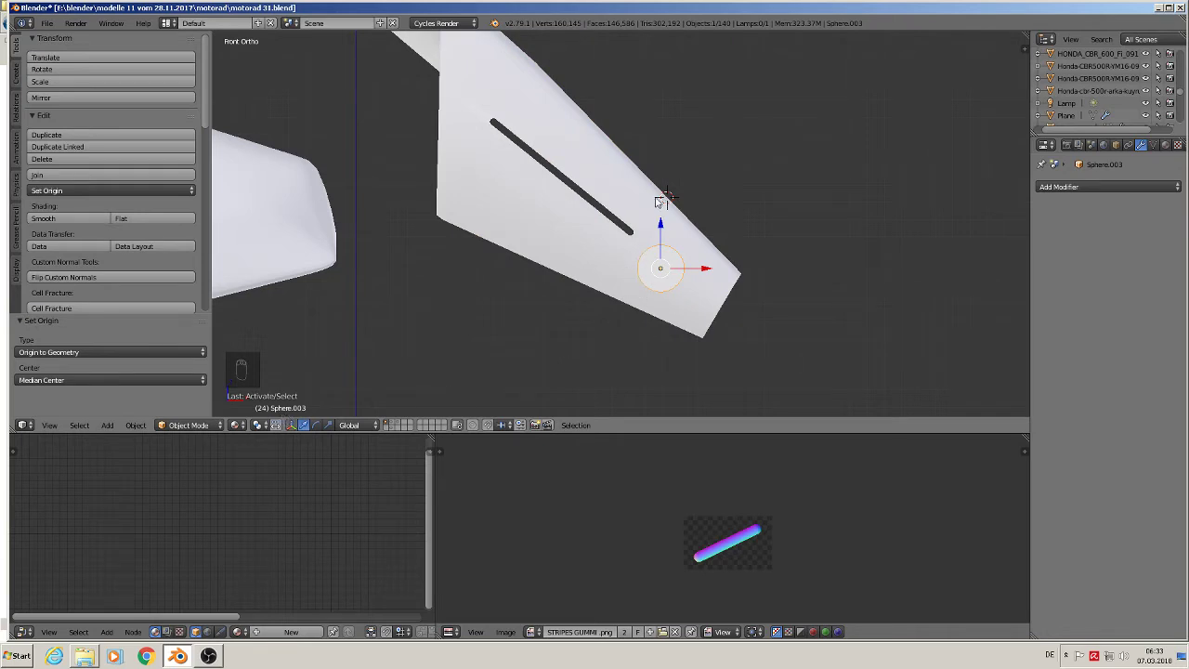
{"action": "right_click", "coordinate": [658, 200]}
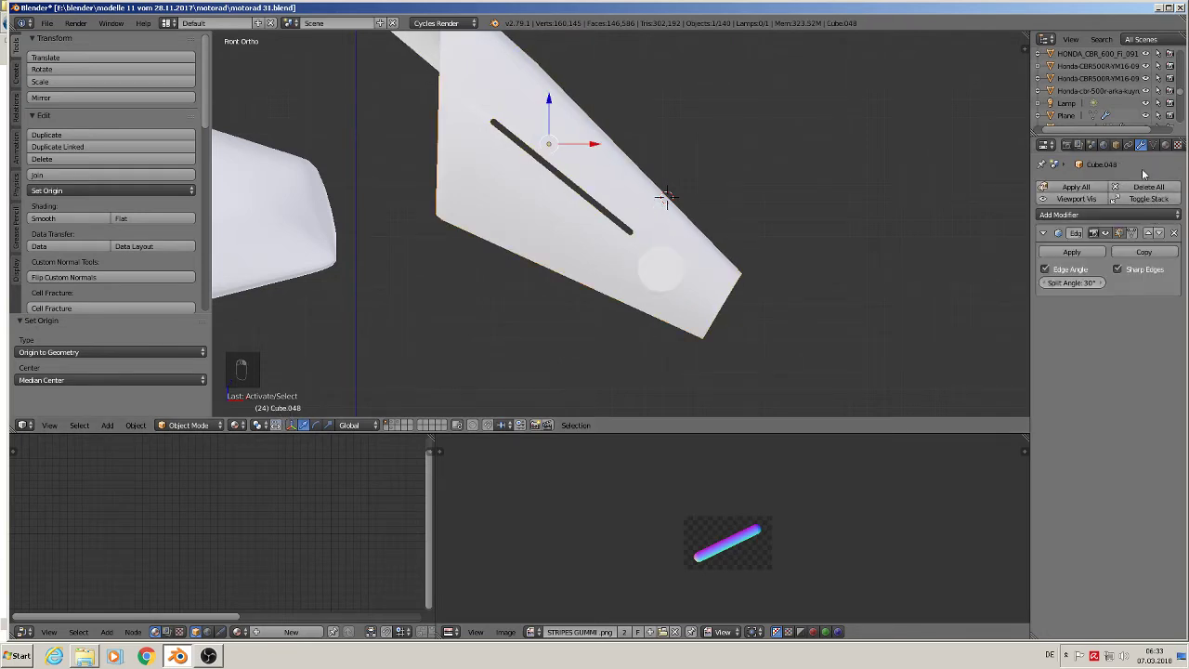
{"action": "left_click", "coordinate": [1174, 233]}
{"action": "left_click", "coordinate": [1090, 188]}
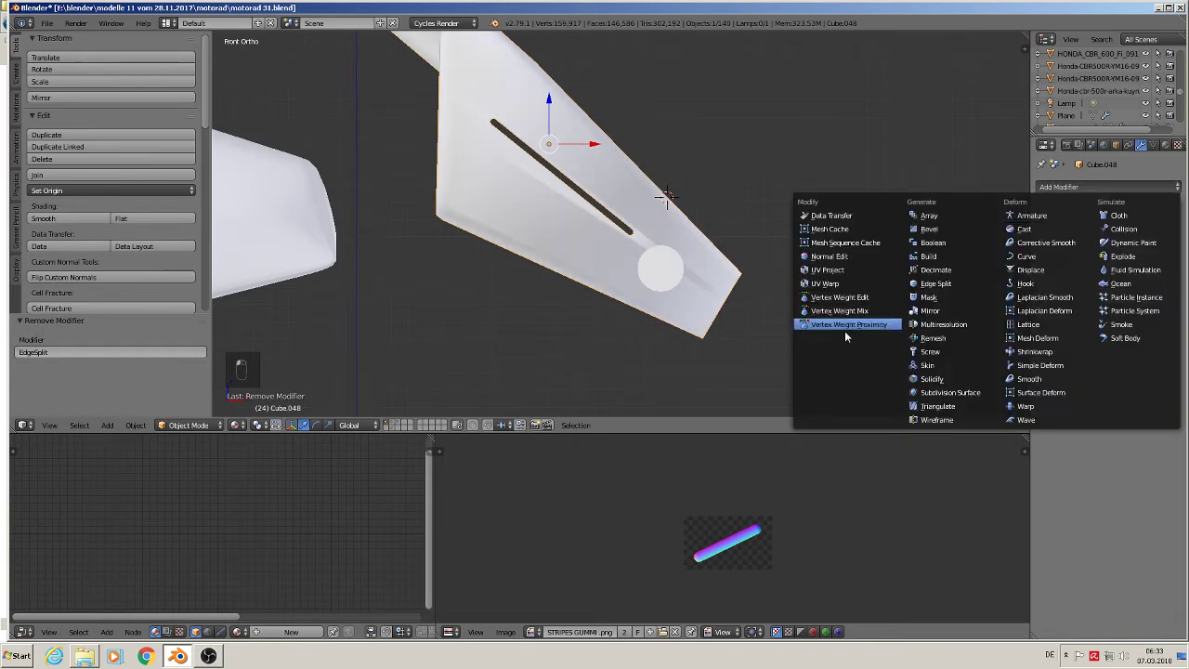
{"action": "left_click", "coordinate": [933, 243]}
{"action": "left_click", "coordinate": [1142, 283]}
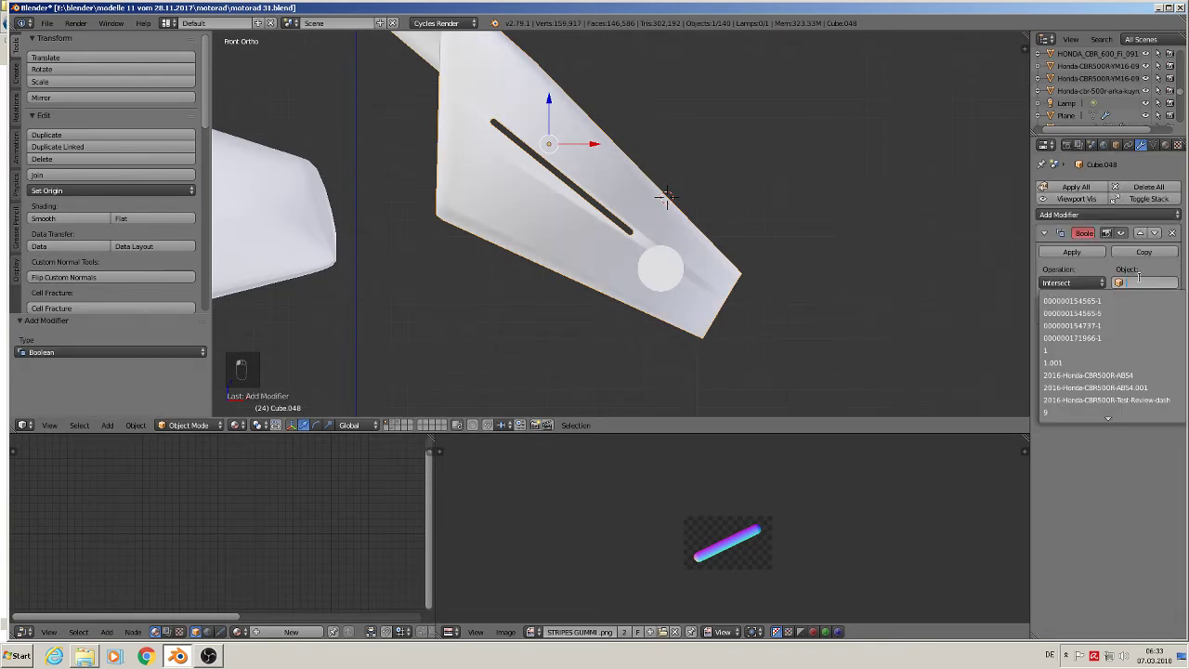
{"action": "type", "text": "sp"}
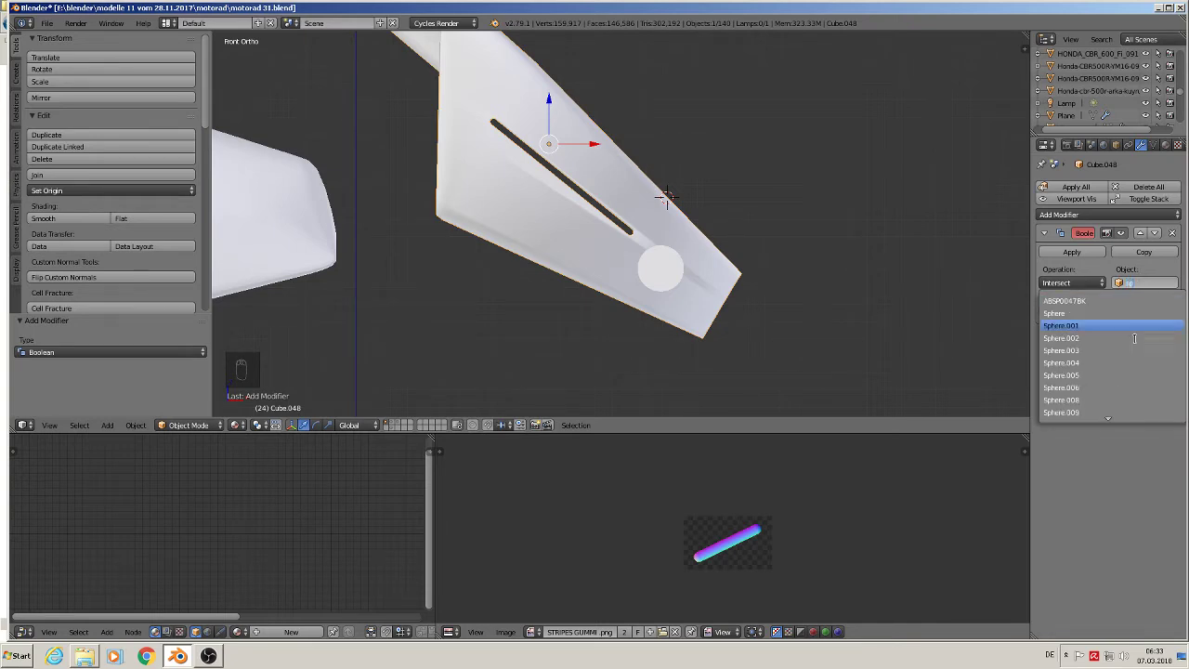
{"action": "left_click", "coordinate": [1099, 350]}
{"action": "left_click", "coordinate": [1075, 283]}
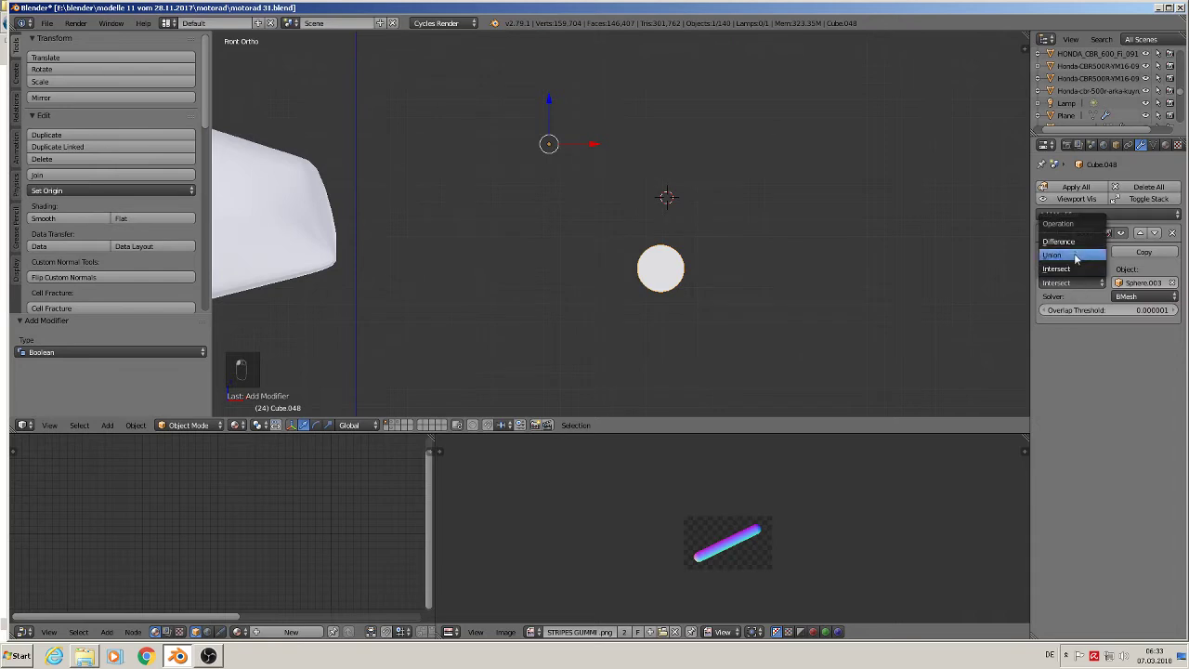
{"action": "left_click", "coordinate": [1087, 265]}
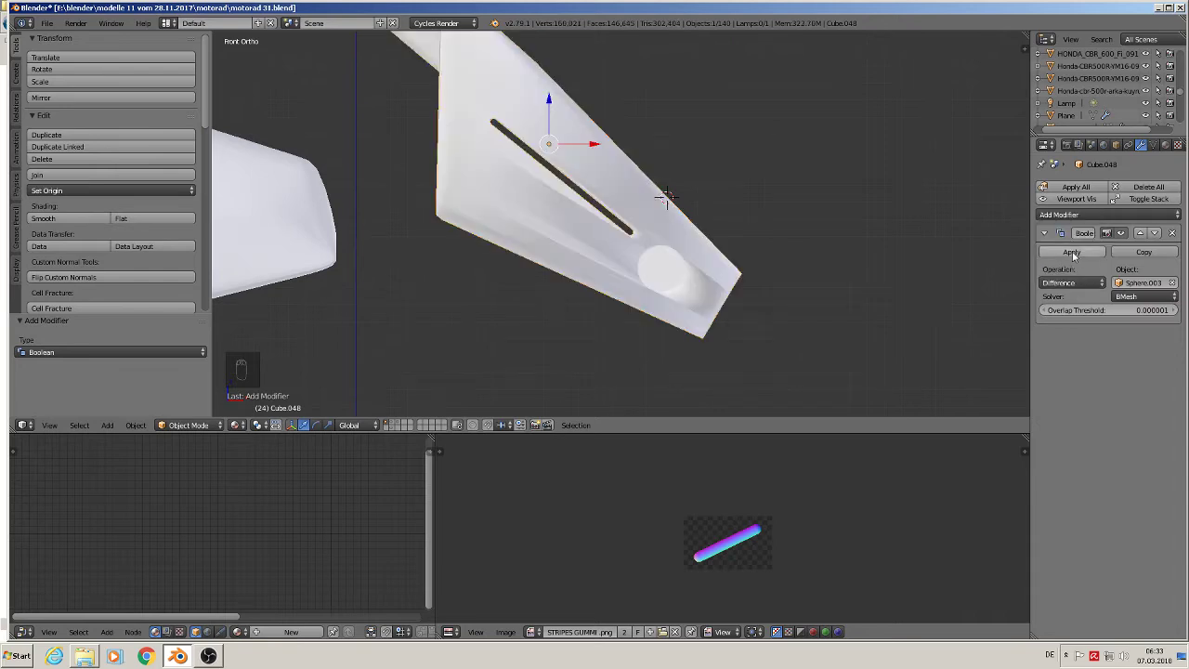
{"action": "left_click", "coordinate": [1072, 253]}
Step: Move the sphere along X out of the new hole
{"action": "right_click", "coordinate": [697, 271]}
{"action": "key", "text": "g"}
{"action": "key", "text": "x"}
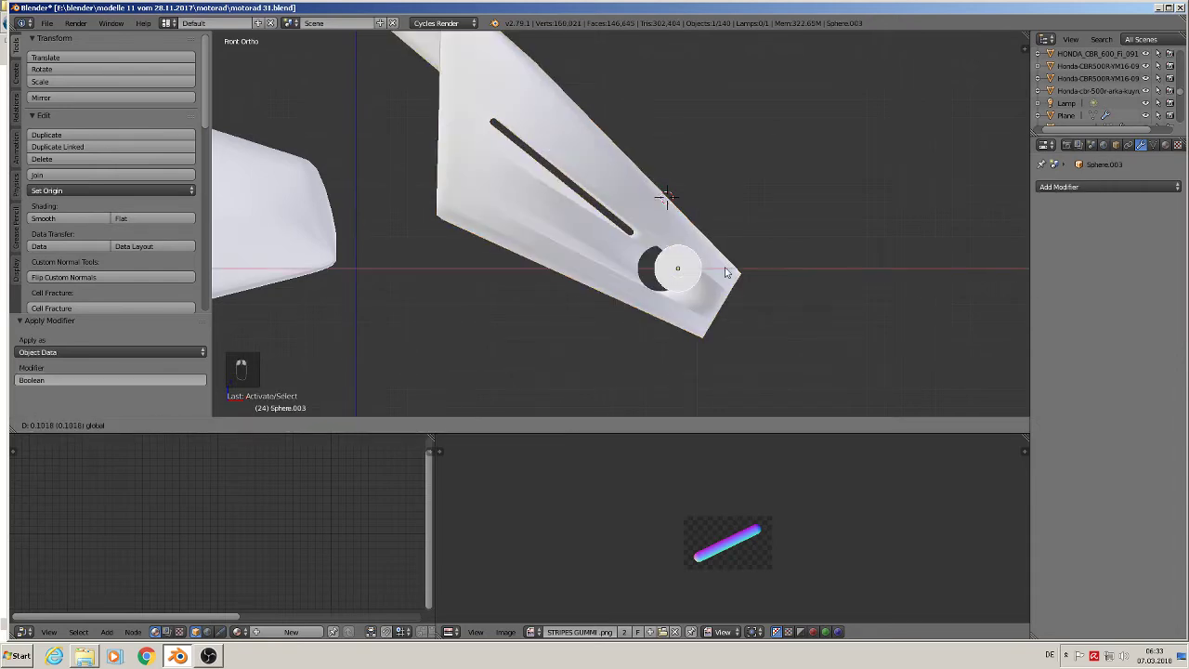
{"action": "left_click", "coordinate": [852, 277]}
Step: Undo the sphere's move back into the hole and delete its selected cap vertices in Edit Mode
{"action": "scroll", "coordinate": [746, 356], "scroll_direction": "up", "scroll_amount": 2}
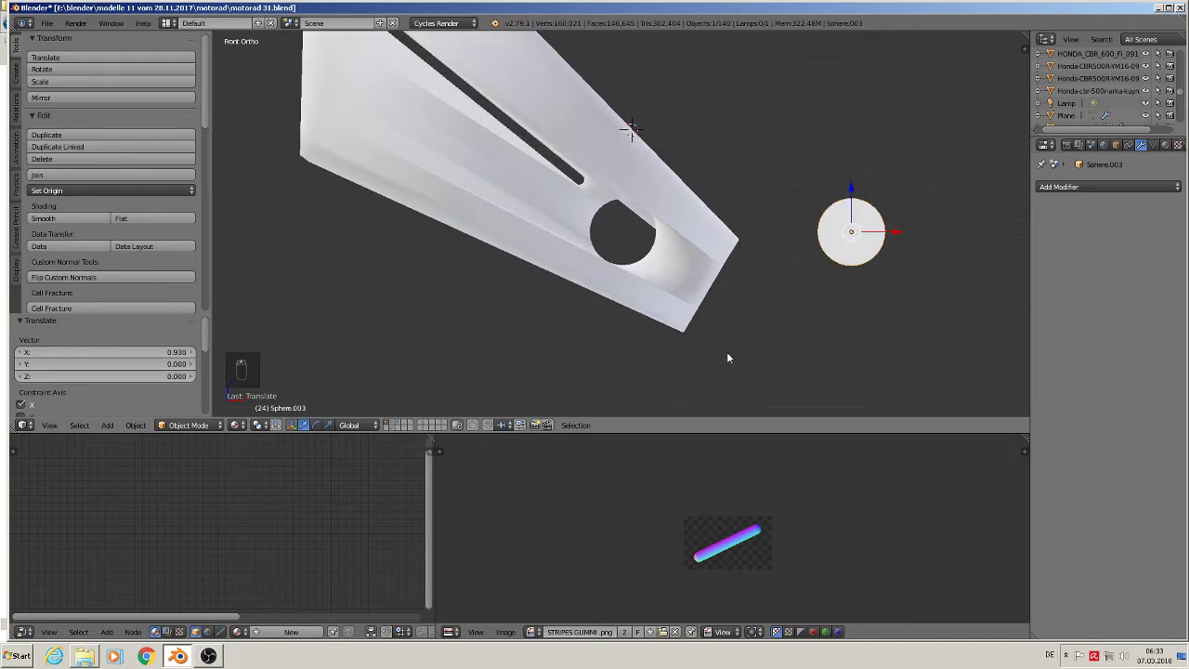
{"action": "middle_click_drag", "start_coordinate": [727, 344], "coordinate": [662, 362]}
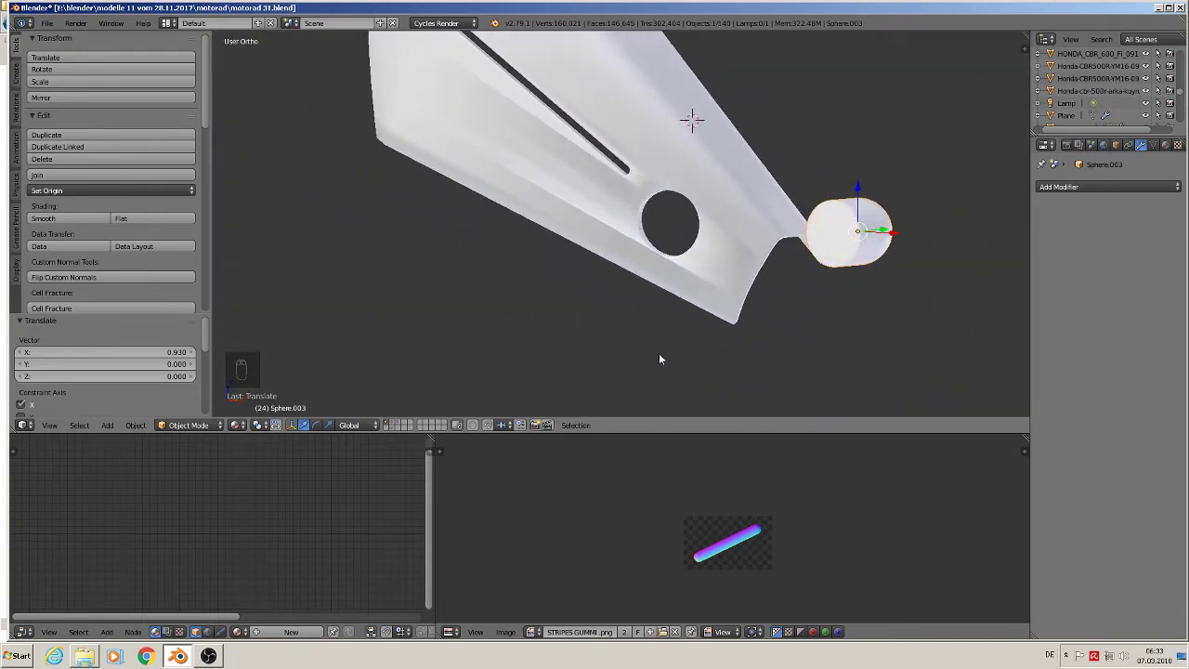
{"action": "key", "text": "ctrl+z"}
{"action": "scroll", "coordinate": [687, 284], "scroll_direction": "up", "scroll_amount": 1}
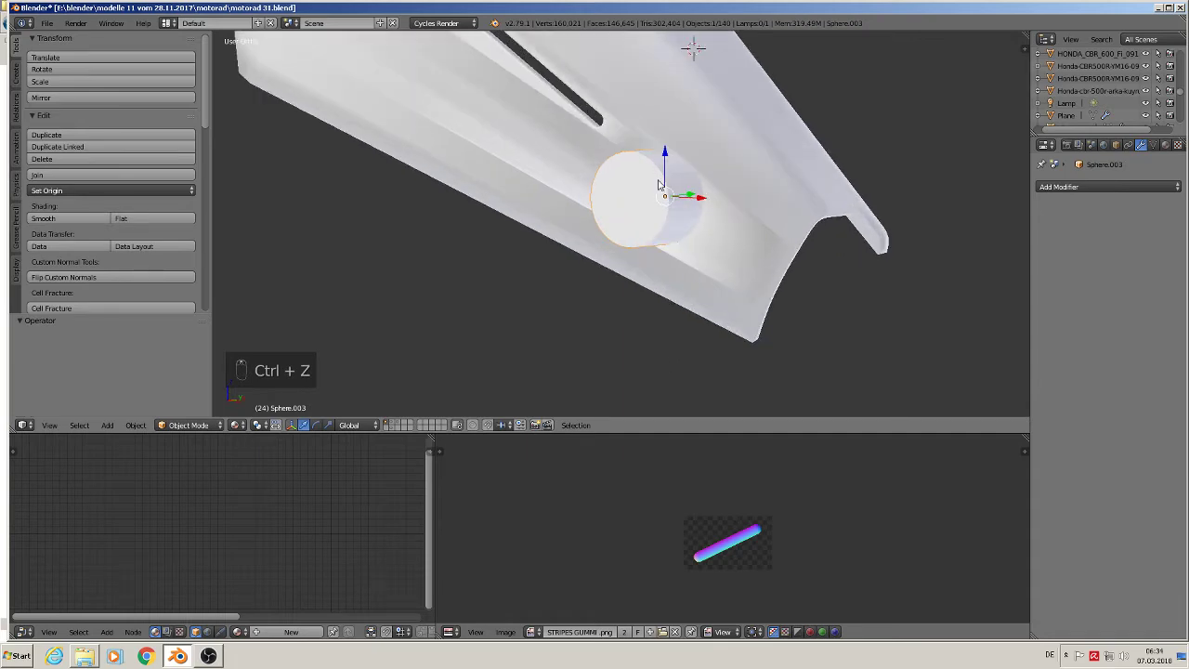
{"action": "key", "text": "Tab"}
{"action": "scroll", "coordinate": [571, 214], "scroll_direction": "up", "scroll_amount": 3}
{"action": "scroll", "coordinate": [571, 213], "scroll_direction": "up", "scroll_amount": 2}
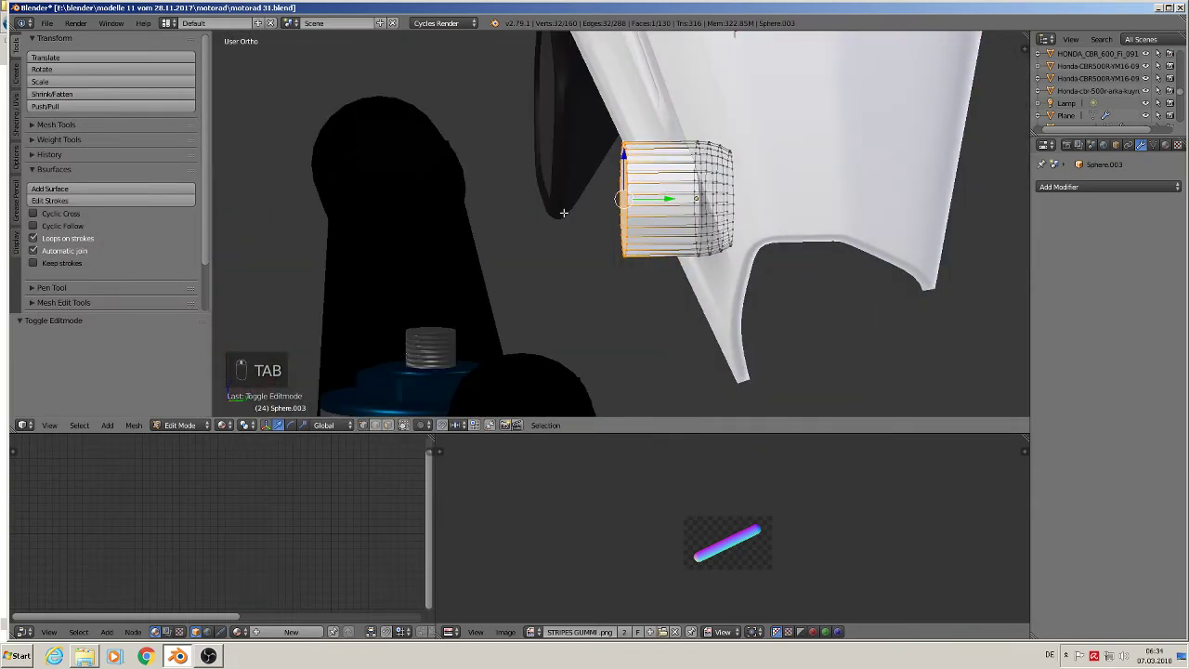
{"action": "key", "text": "x"}
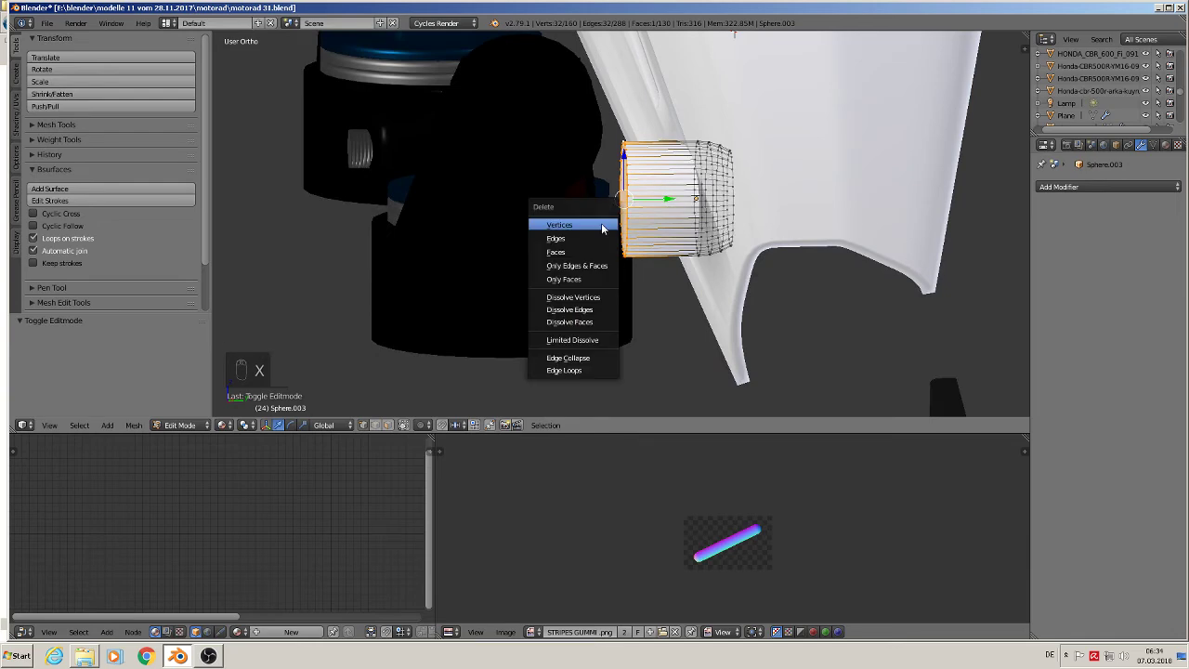
{"action": "left_click", "coordinate": [604, 232]}
Step: Select a rim edge loop of the ring and view it from above in wireframe
{"action": "middle_click_drag", "start_coordinate": [616, 233], "coordinate": [693, 256]}
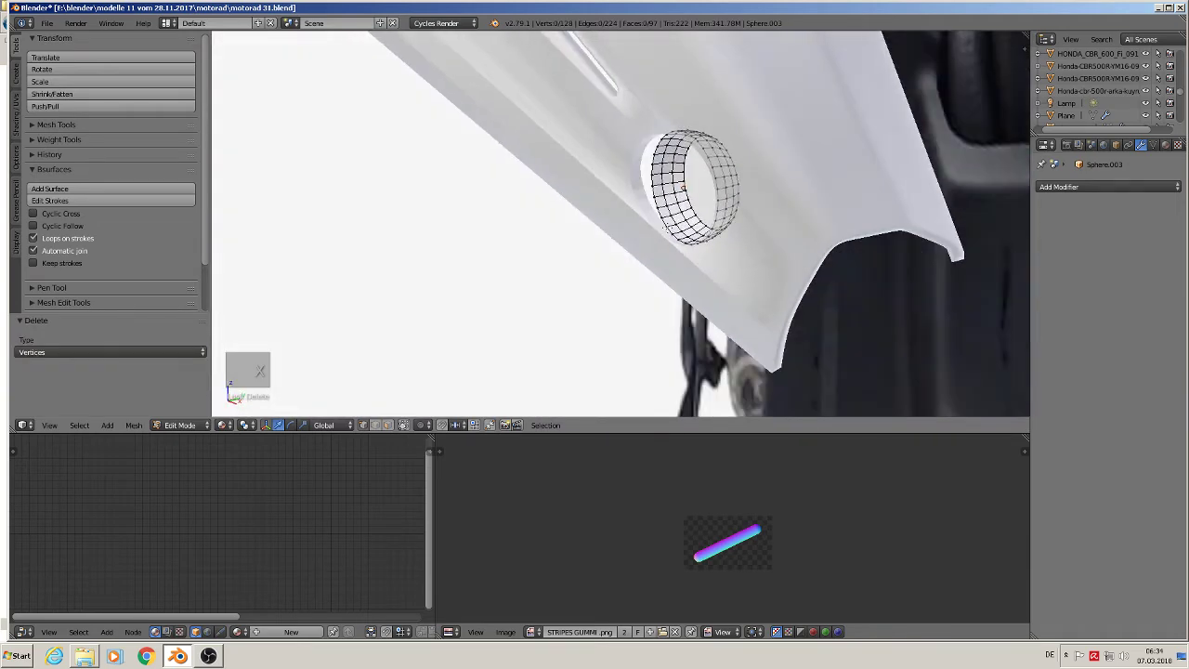
{"action": "right_click", "coordinate": [656, 191], "text": "alt"}
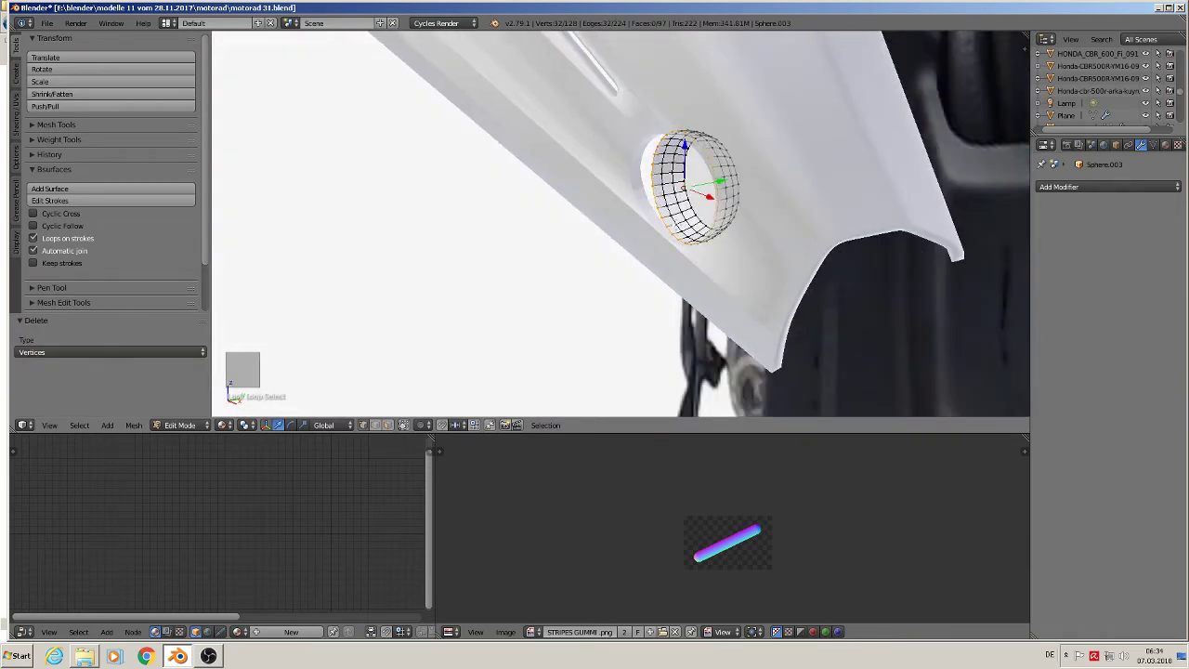
{"action": "middle_click_drag", "start_coordinate": [655, 192], "coordinate": [674, 228]}
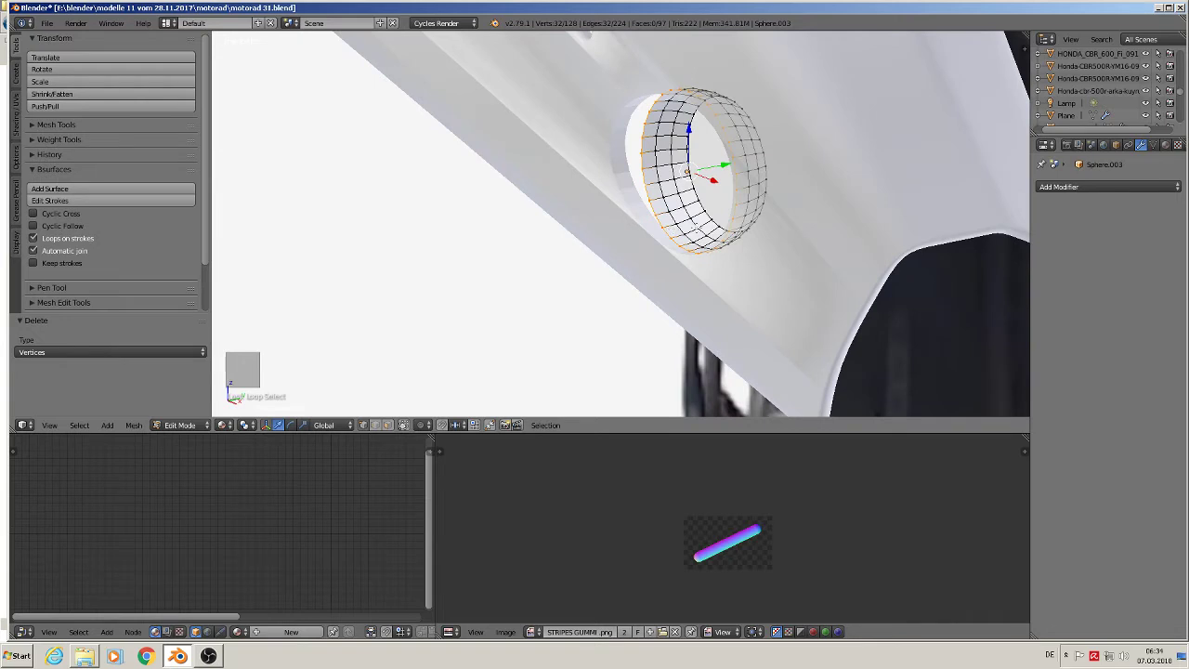
{"action": "key", "text": "KP_7"}
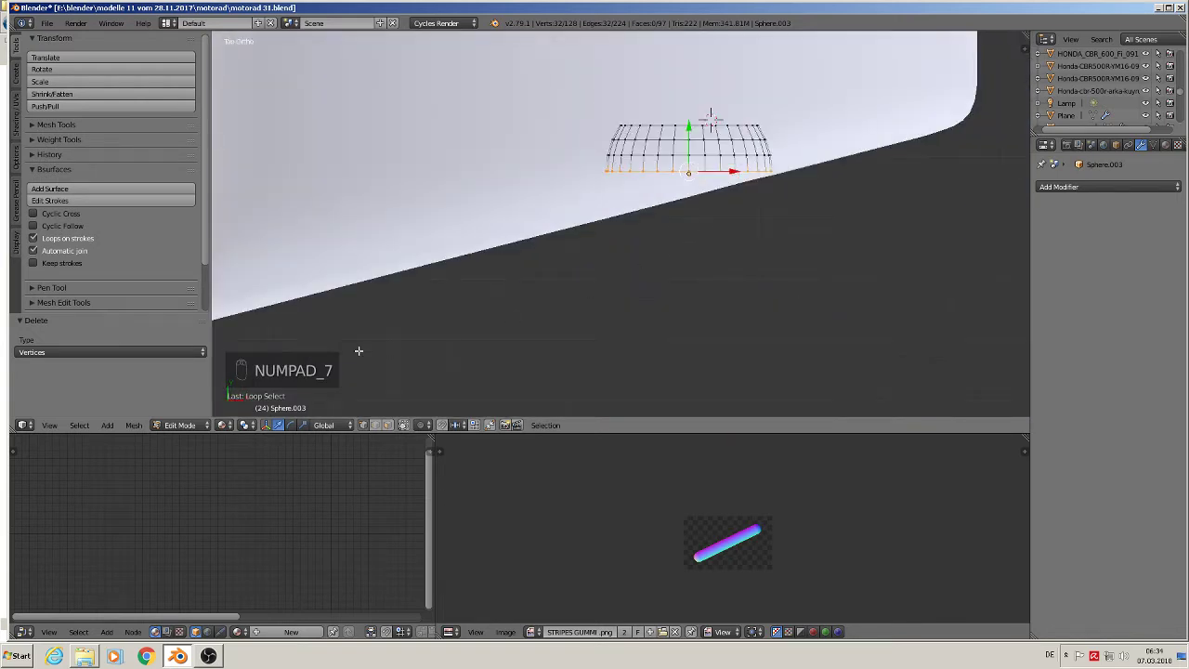
{"action": "key", "text": "z"}
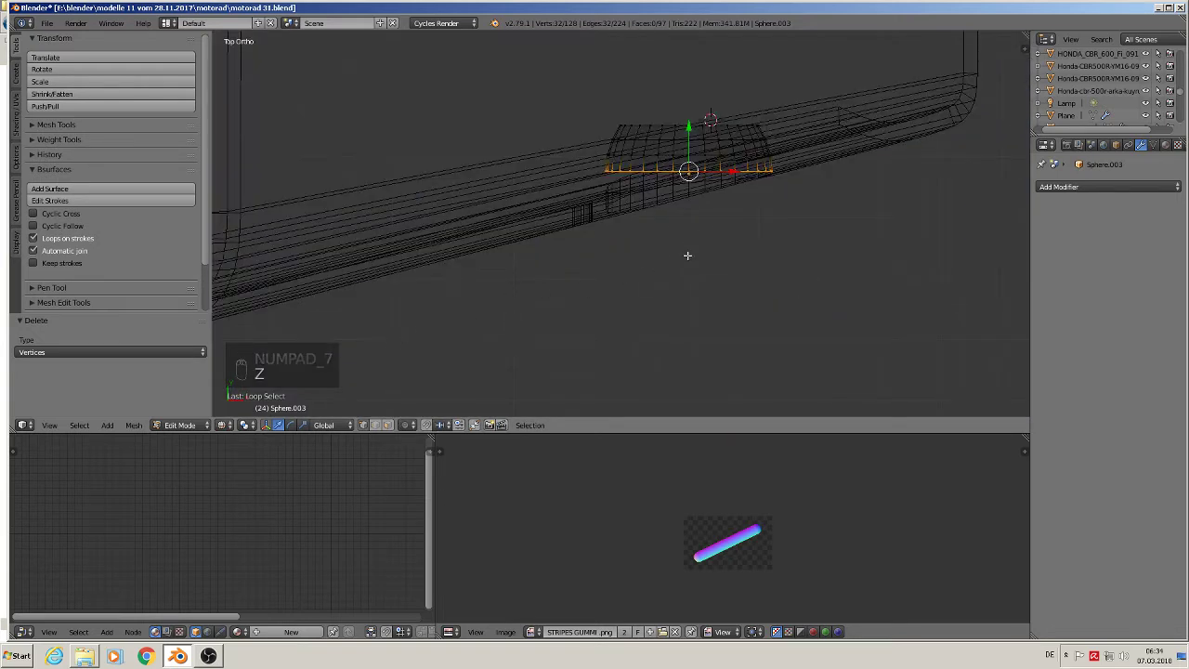
{"action": "scroll", "coordinate": [688, 254], "scroll_direction": "up", "scroll_amount": 2}
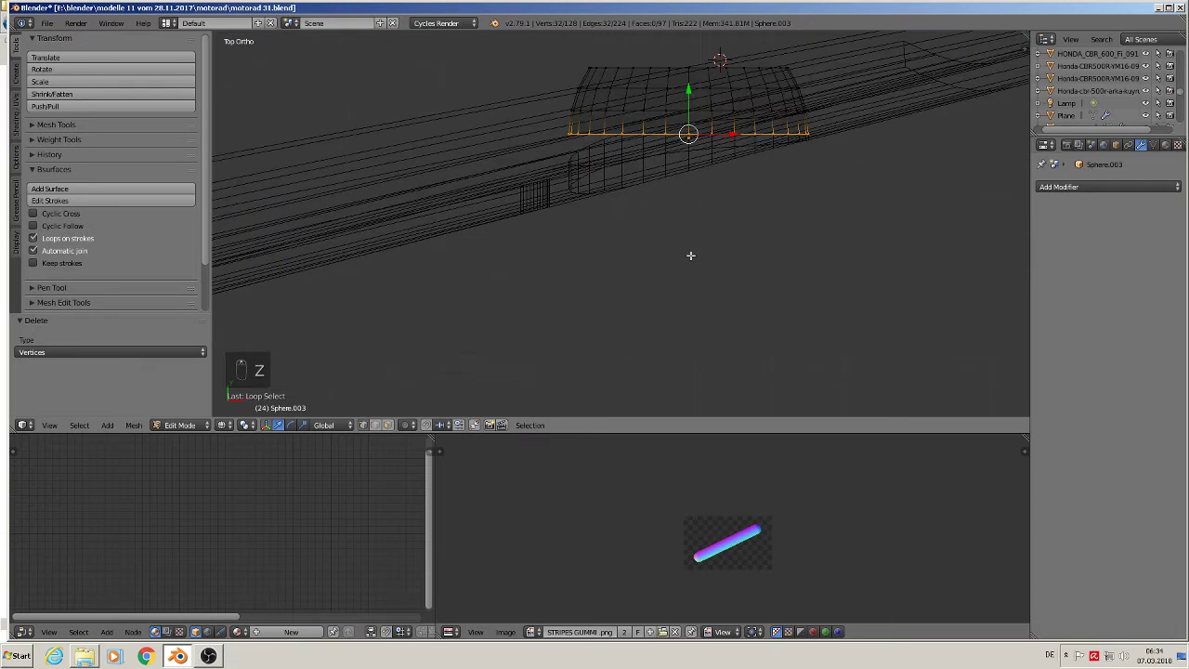
{"action": "key", "text": "r"}
{"action": "right_click", "coordinate": [750, 245]}
Step: Select the whole linked ring, rotate it -14.5°, and shift it -0.010 on X and -0.026 on Y
{"action": "key", "text": "l"}
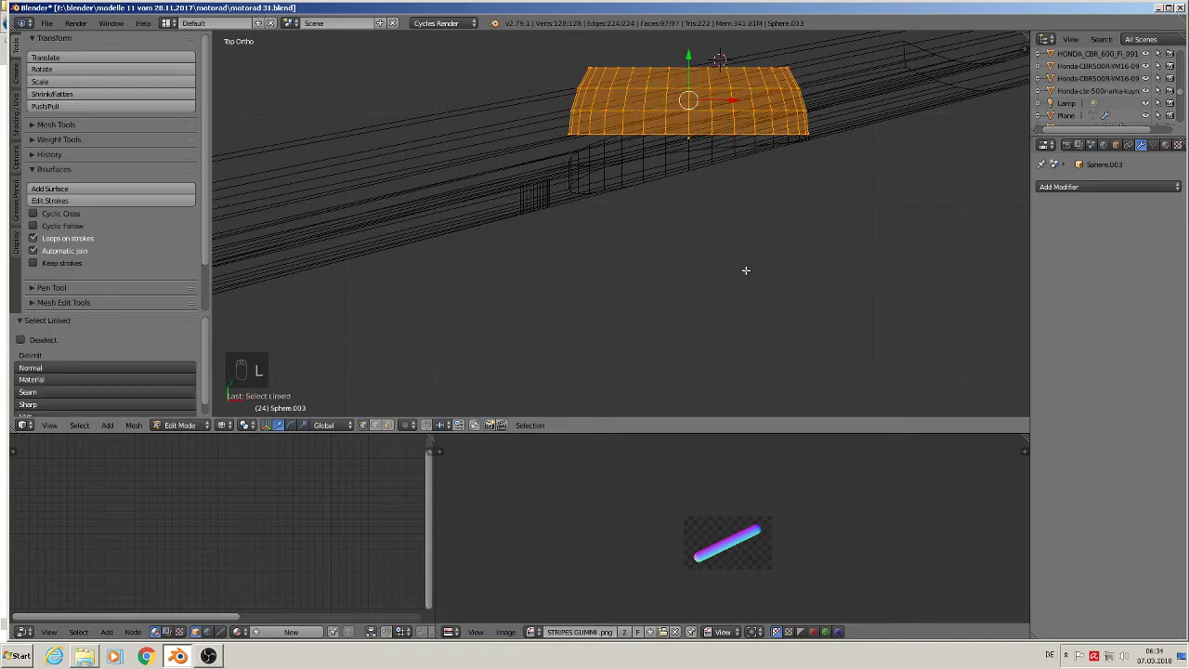
{"action": "key", "text": "r"}
{"action": "left_click", "coordinate": [792, 258]}
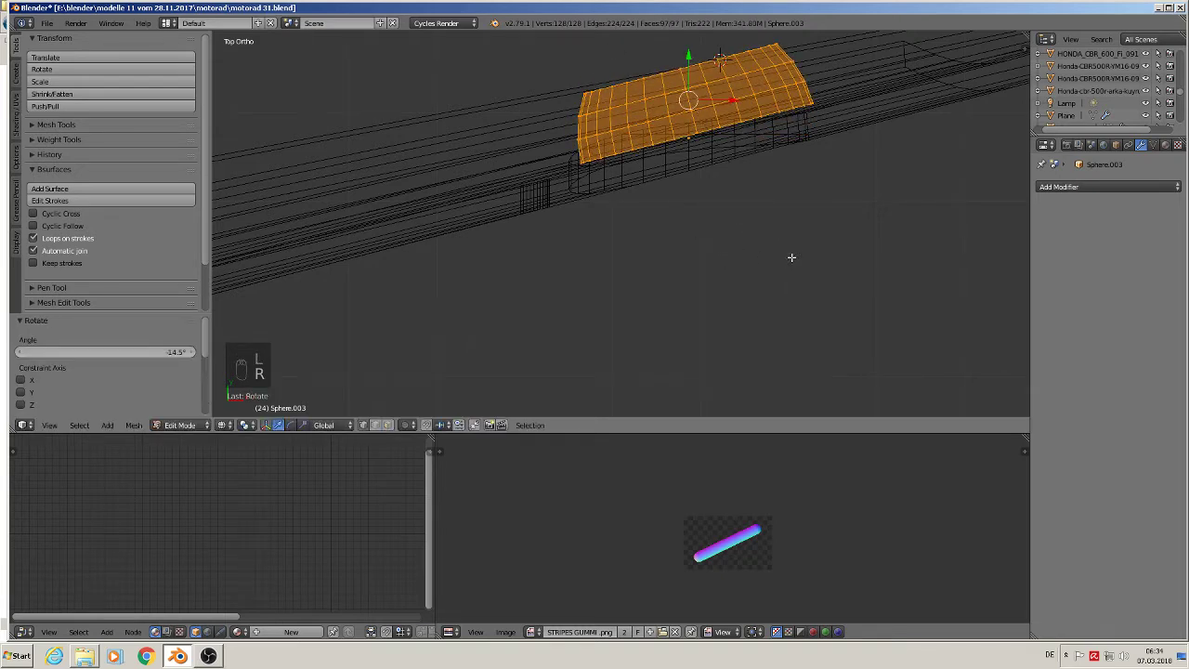
{"action": "key", "text": "g"}
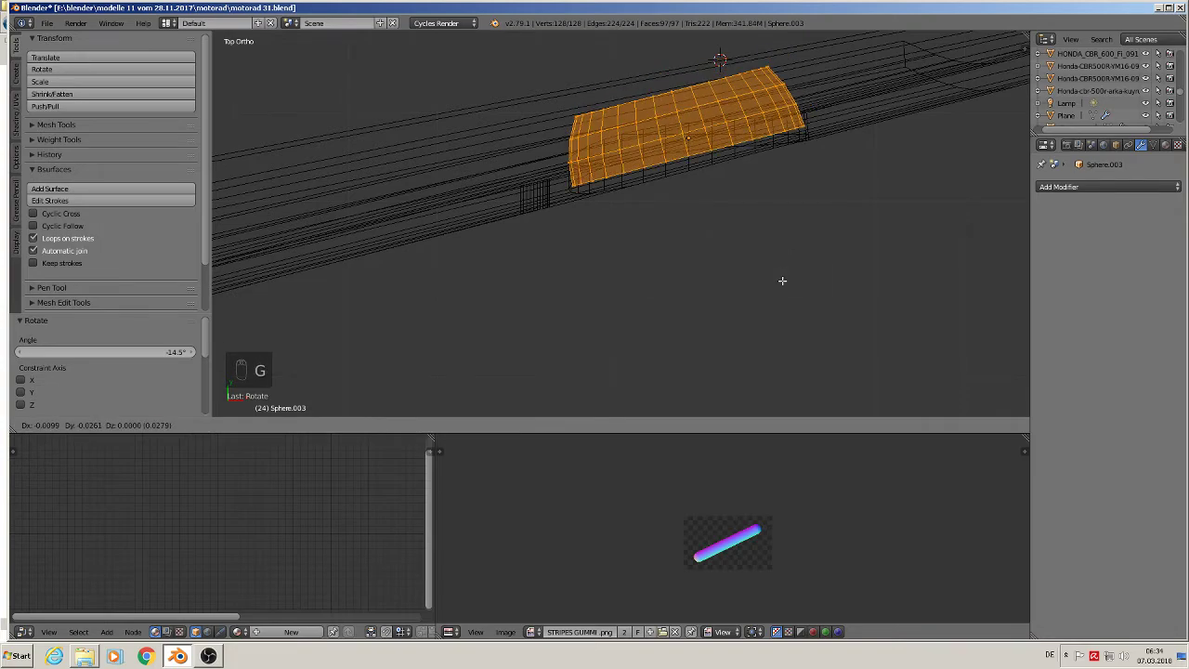
{"action": "left_click", "coordinate": [782, 280]}
{"action": "middle_click_drag", "start_coordinate": [786, 300], "coordinate": [631, 152]}
Step: Rotate the ring -5.29°, move it 0.038 along Y, then rotate it 3.07° back
{"action": "key", "text": "r"}
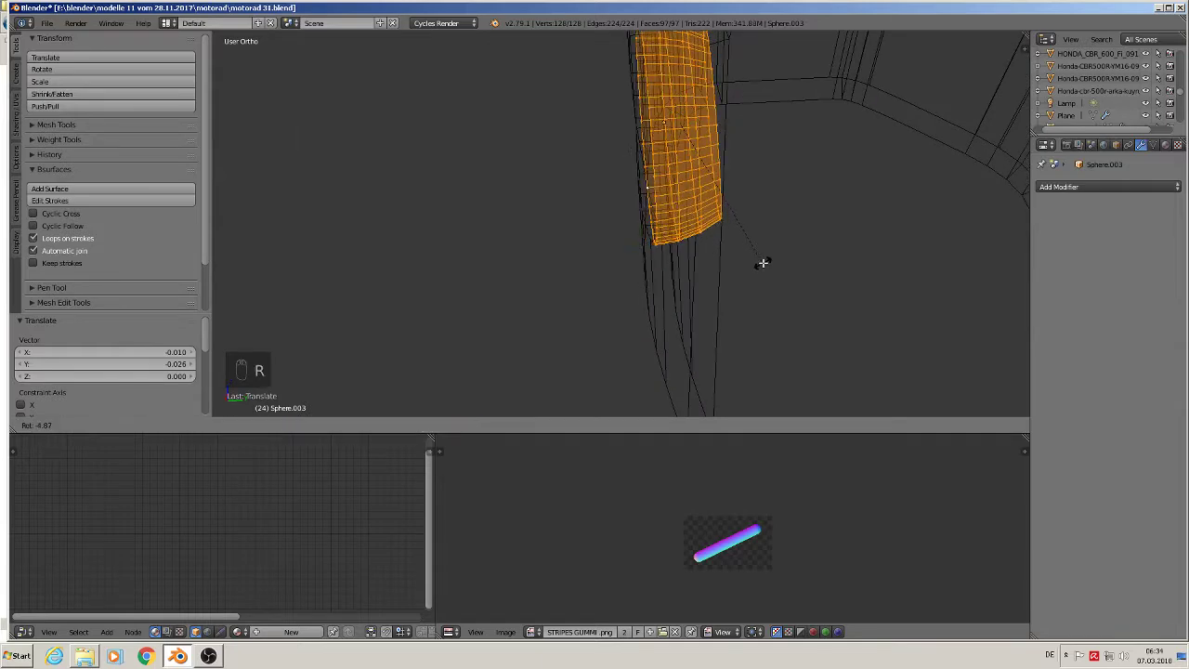
{"action": "left_click", "coordinate": [763, 263]}
{"action": "middle_click_drag", "start_coordinate": [765, 258], "coordinate": [683, 133]}
{"action": "key", "text": "g"}
{"action": "key", "text": "y"}
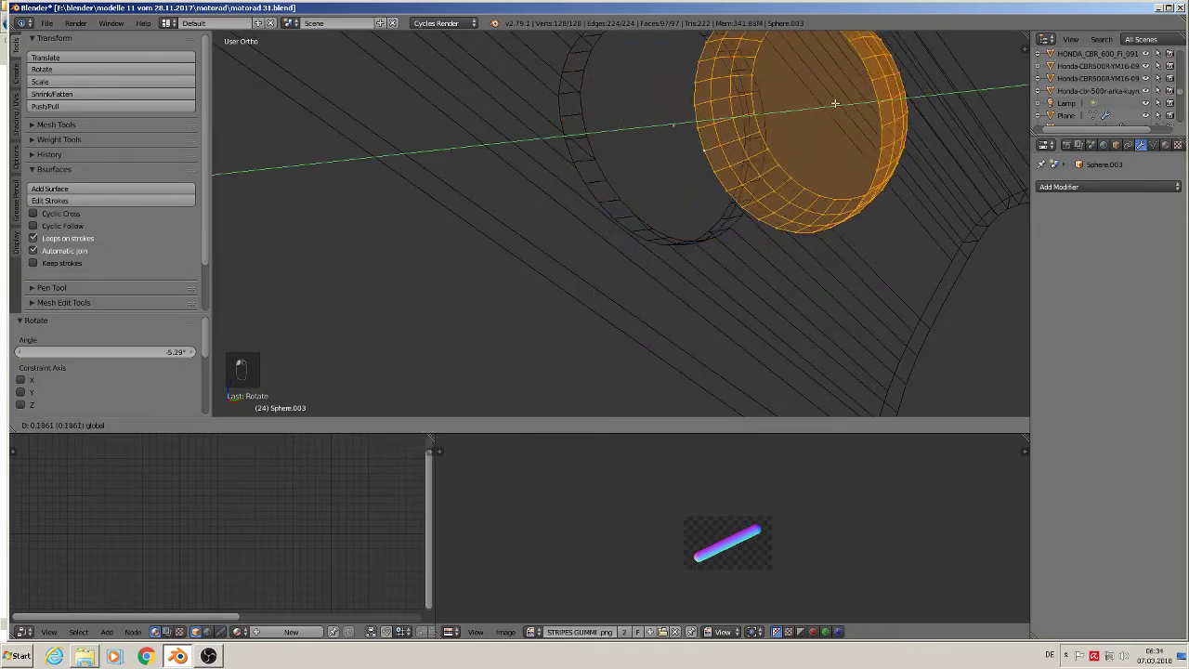
{"action": "left_click", "coordinate": [744, 111]}
{"action": "middle_click_drag", "start_coordinate": [744, 110], "coordinate": [785, 224]}
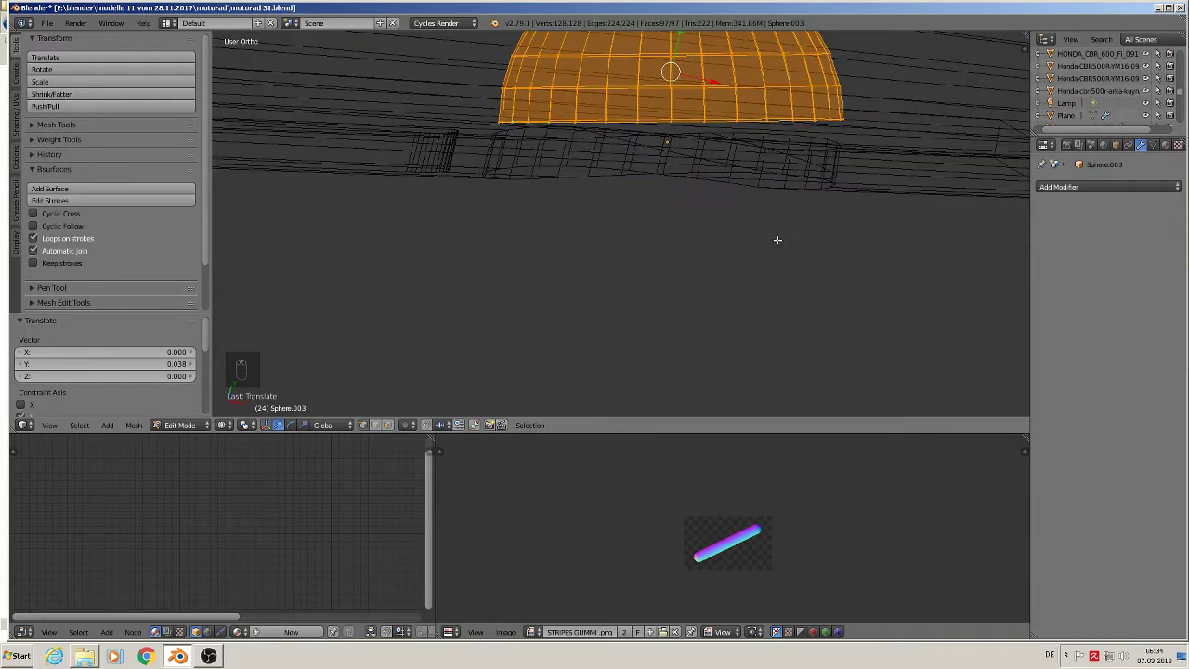
{"action": "key", "text": "r"}
{"action": "left_click", "coordinate": [768, 247]}
{"action": "middle_click_drag", "start_coordinate": [771, 233], "coordinate": [520, 130]}
Step: Inspect the ring's edge loops and rim vertices, then leave Edit Mode
{"action": "left_click", "coordinate": [516, 124], "text": "alt"}
{"action": "key", "text": "a"}
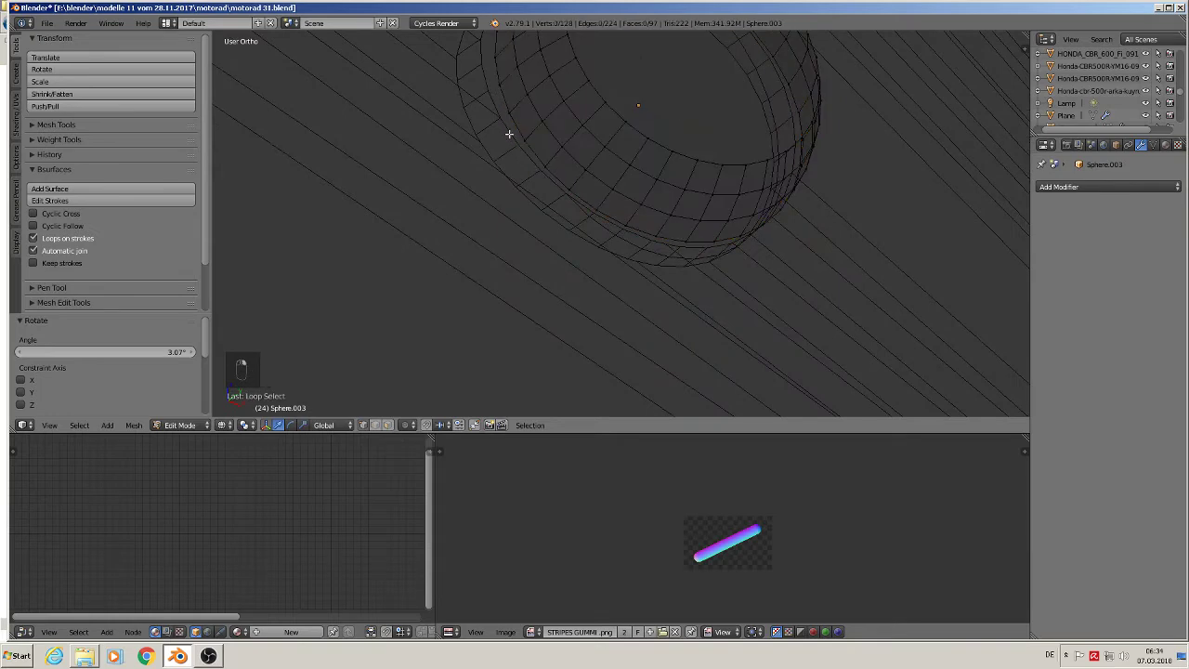
{"action": "left_click", "coordinate": [512, 134]}
{"action": "left_click", "coordinate": [506, 129], "text": "alt"}
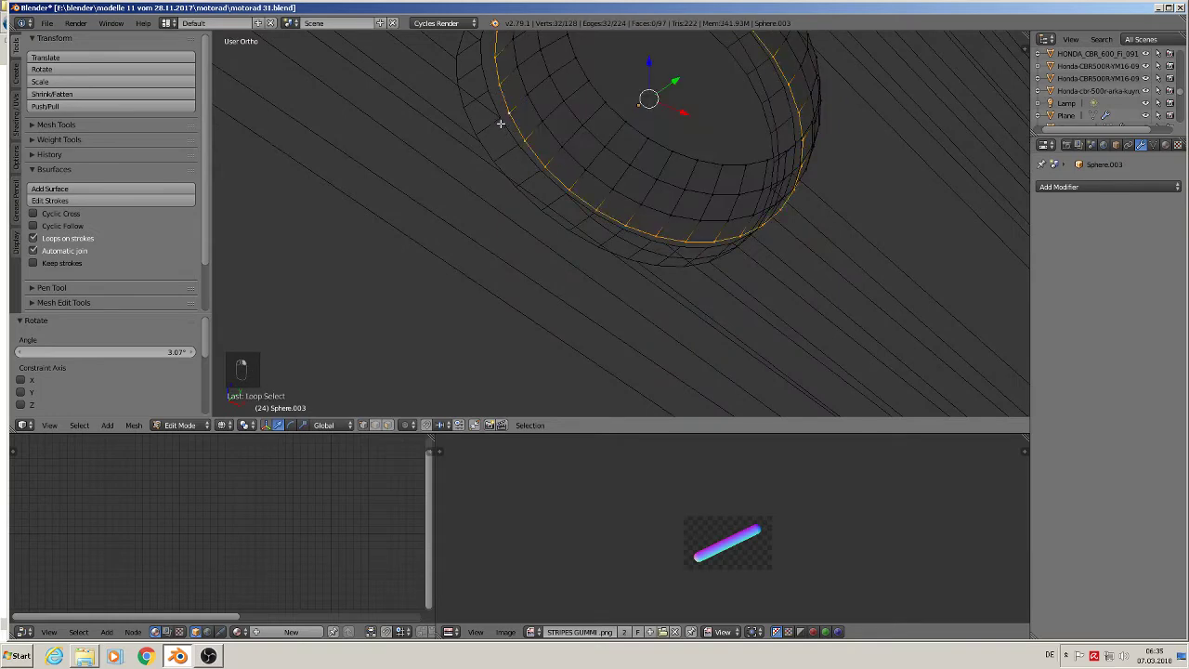
{"action": "scroll", "coordinate": [550, 169], "scroll_direction": "up", "scroll_amount": 3}
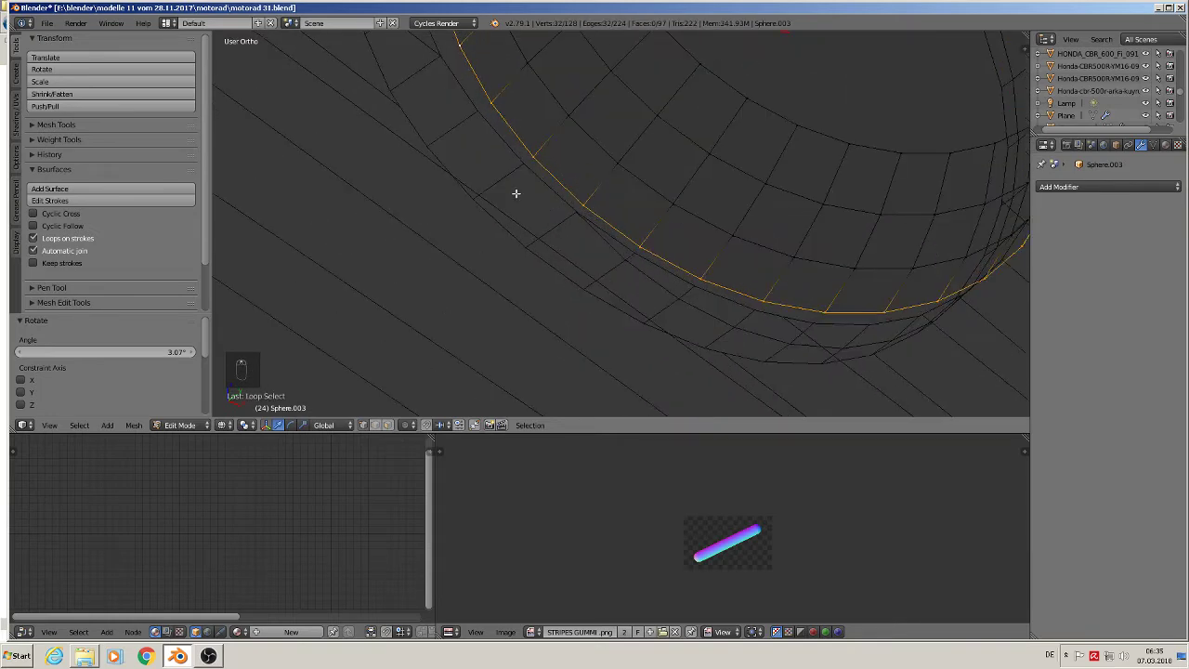
{"action": "left_click", "coordinate": [501, 142], "text": "alt"}
{"action": "left_click", "coordinate": [486, 122], "text": "alt"}
{"action": "left_click", "coordinate": [477, 117], "text": "alt"}
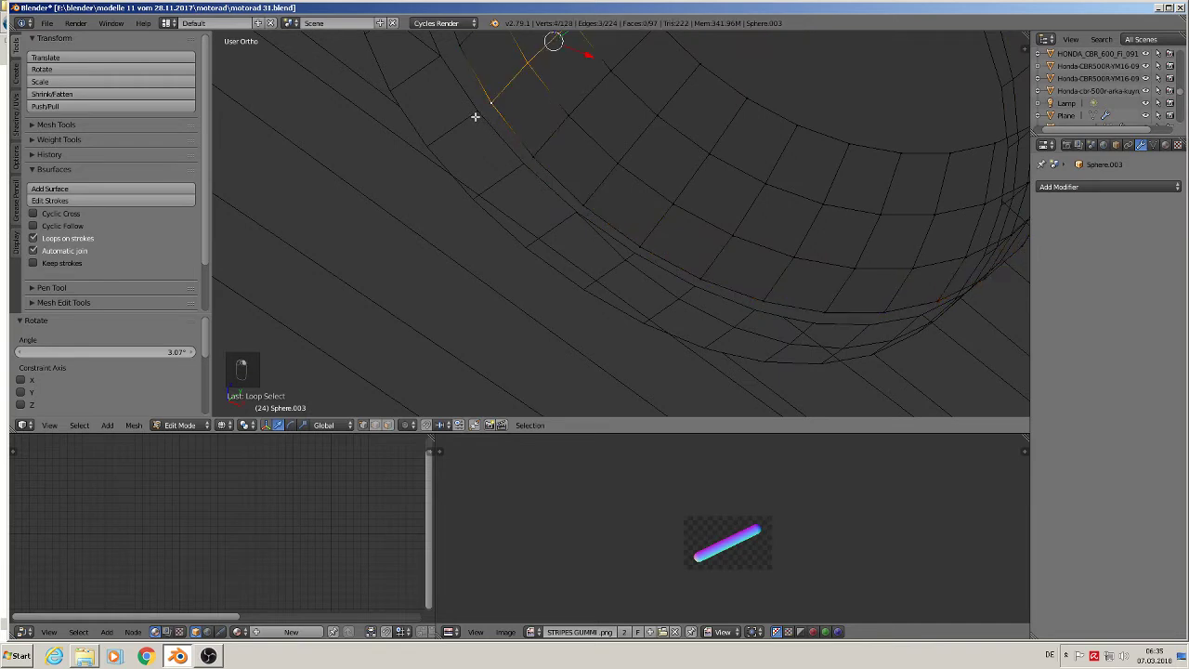
{"action": "left_click", "coordinate": [475, 109]}
{"action": "scroll", "coordinate": [620, 257], "scroll_direction": "down", "scroll_amount": 3}
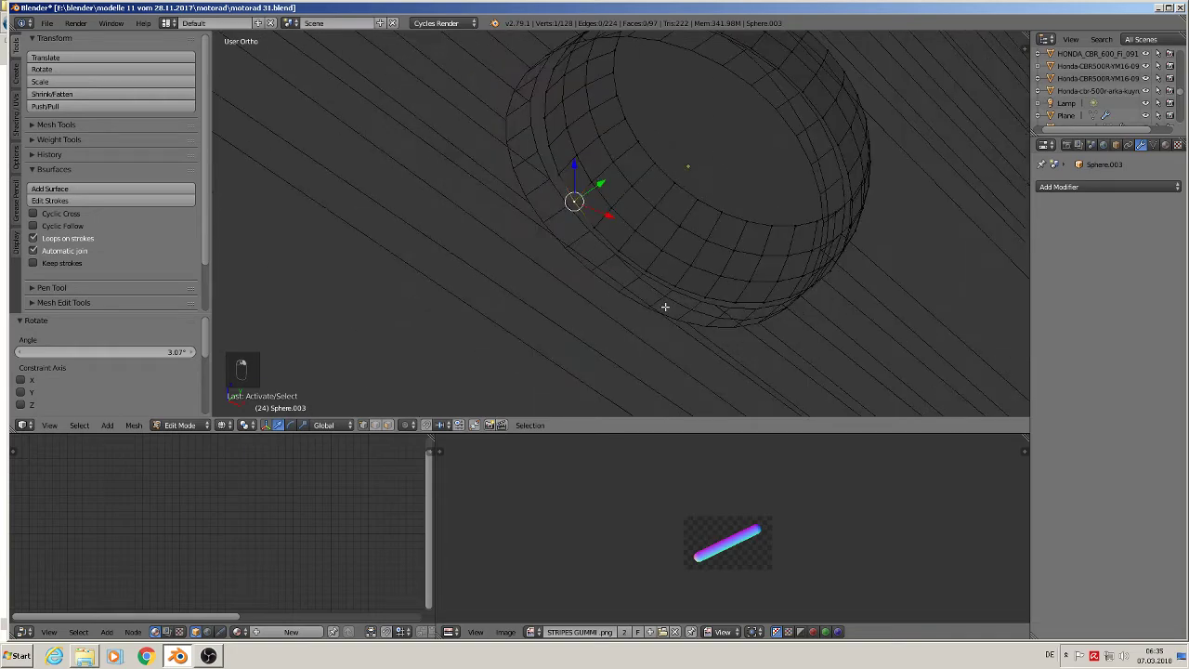
{"action": "scroll", "coordinate": [664, 307], "scroll_direction": "down", "scroll_amount": 4}
{"action": "mouse_move", "coordinate": [692, 309]}
{"action": "middle_mouse_down"}
{"action": "mouse_move", "coordinate": [669, 329]}
{"action": "mouse_move", "coordinate": [640, 318]}
{"action": "mouse_move", "coordinate": [696, 291]}
{"action": "middle_mouse_up"}
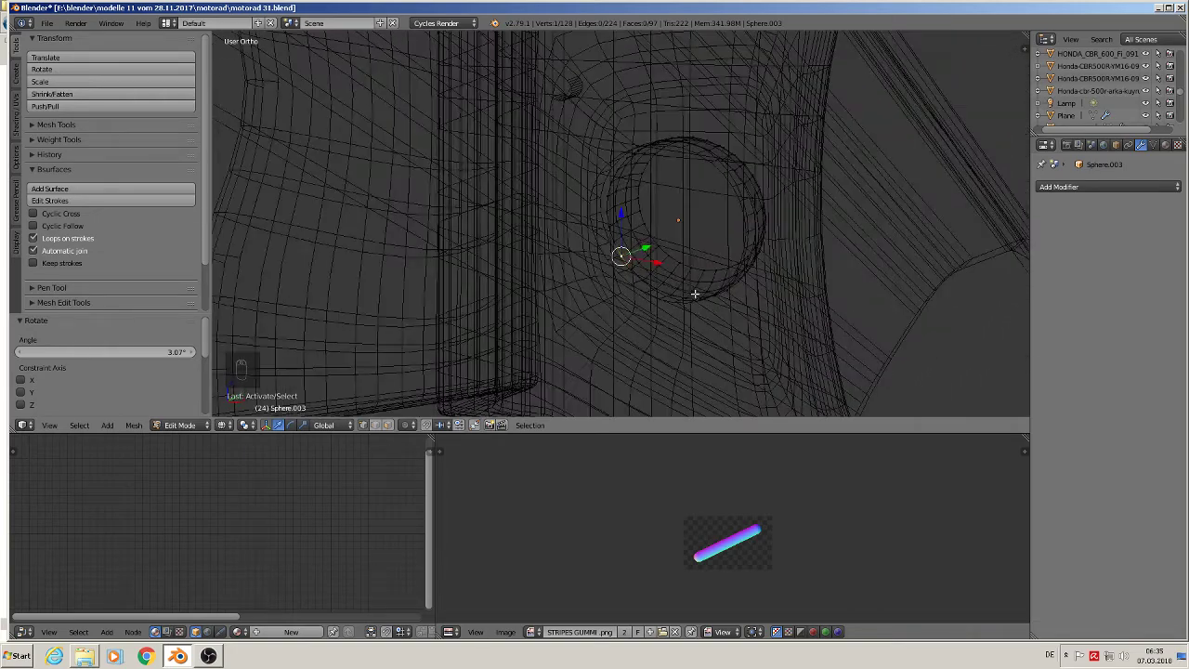
{"action": "key", "text": "Tab"}
Step: Switch the viewport to material shading and nudge the ring along X
{"action": "left_click", "coordinate": [257, 425]}
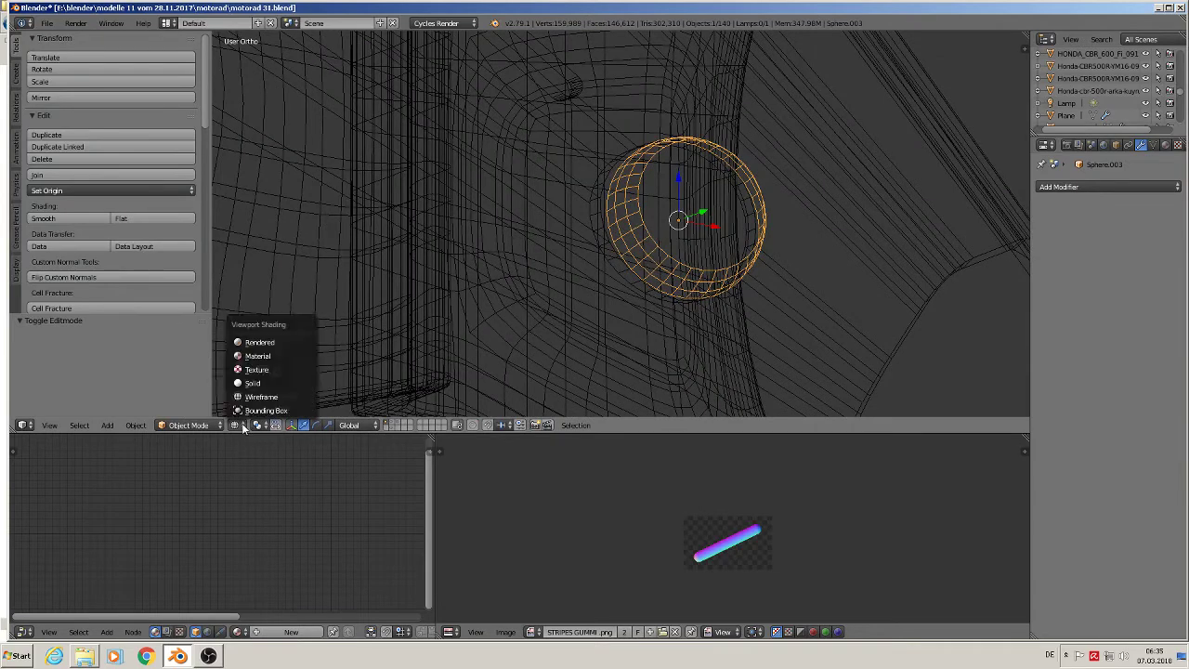
{"action": "left_click", "coordinate": [266, 353]}
{"action": "middle_click_drag", "start_coordinate": [558, 324], "coordinate": [619, 308]}
{"action": "left_click_drag", "start_coordinate": [713, 240], "coordinate": [713, 242]}
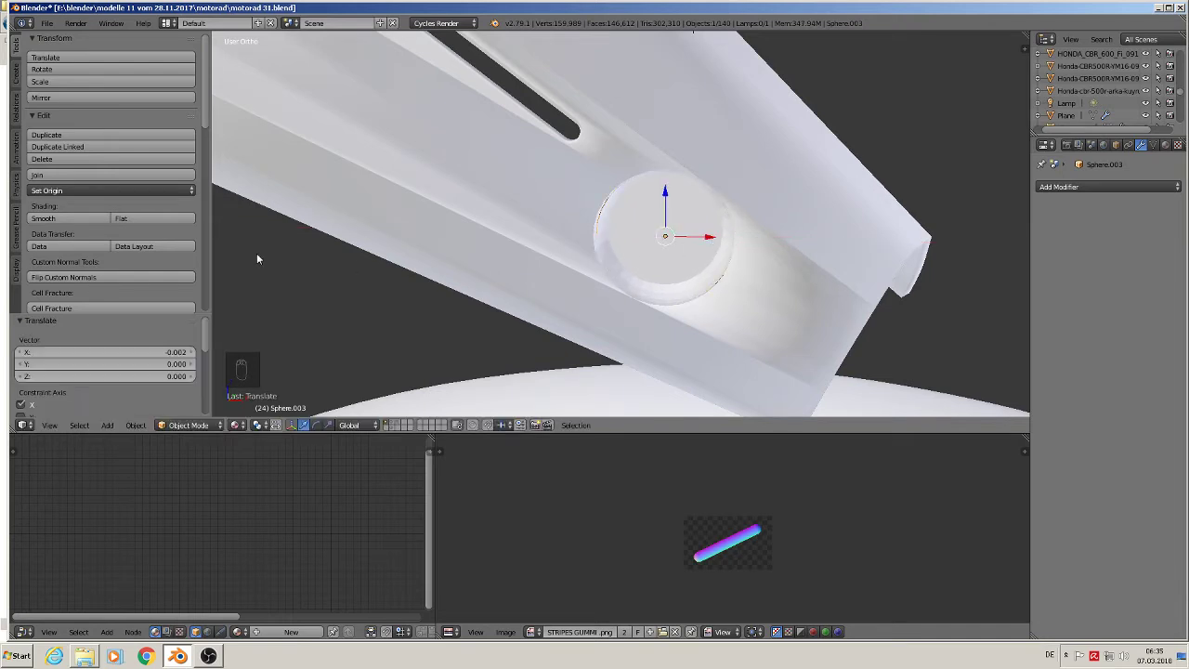
Step: Shade the sphere smooth and join it into the white bracket
{"action": "left_click", "coordinate": [46, 219]}
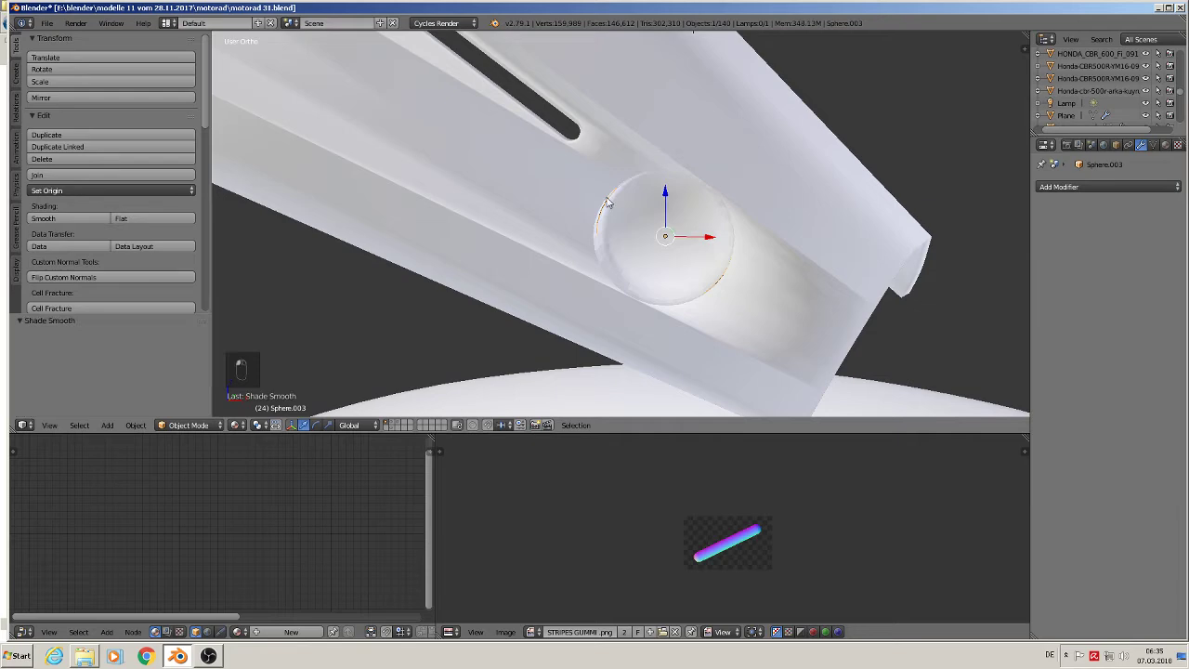
{"action": "right_click", "coordinate": [781, 176]}
{"action": "left_click", "coordinate": [61, 175]}
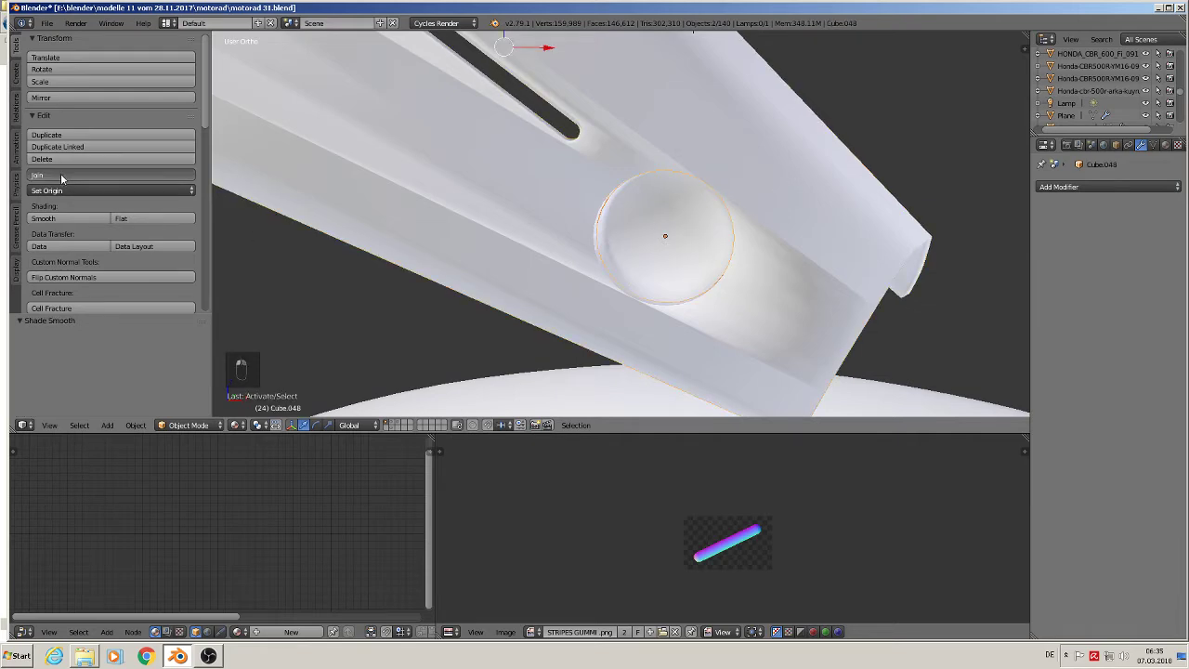
{"action": "scroll", "coordinate": [665, 236], "scroll_direction": "up", "scroll_amount": 1}
Step: In Edit Mode, loop-select the edges around the bracket's hole rim
{"action": "key", "text": "Tab"}
{"action": "middle_click_drag", "start_coordinate": [665, 235], "coordinate": [651, 251]}
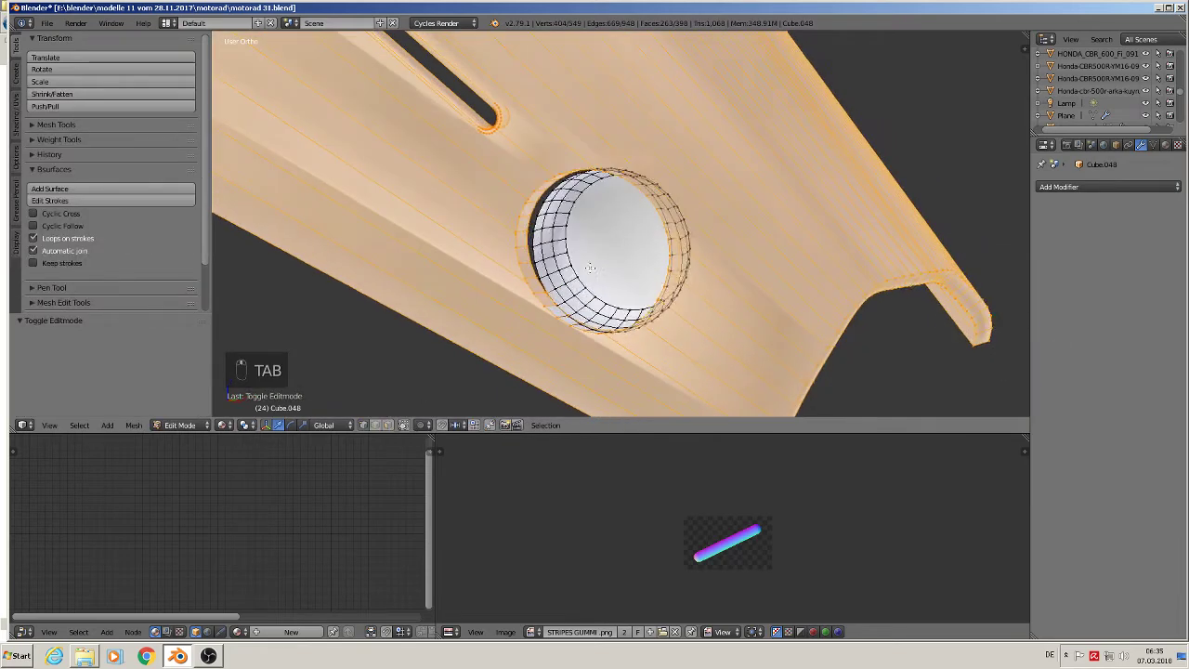
{"action": "scroll", "coordinate": [650, 251], "scroll_direction": "up", "scroll_amount": 2}
{"action": "right_click", "coordinate": [516, 230], "text": "alt"}
{"action": "right_click", "coordinate": [520, 246], "text": "alt"}
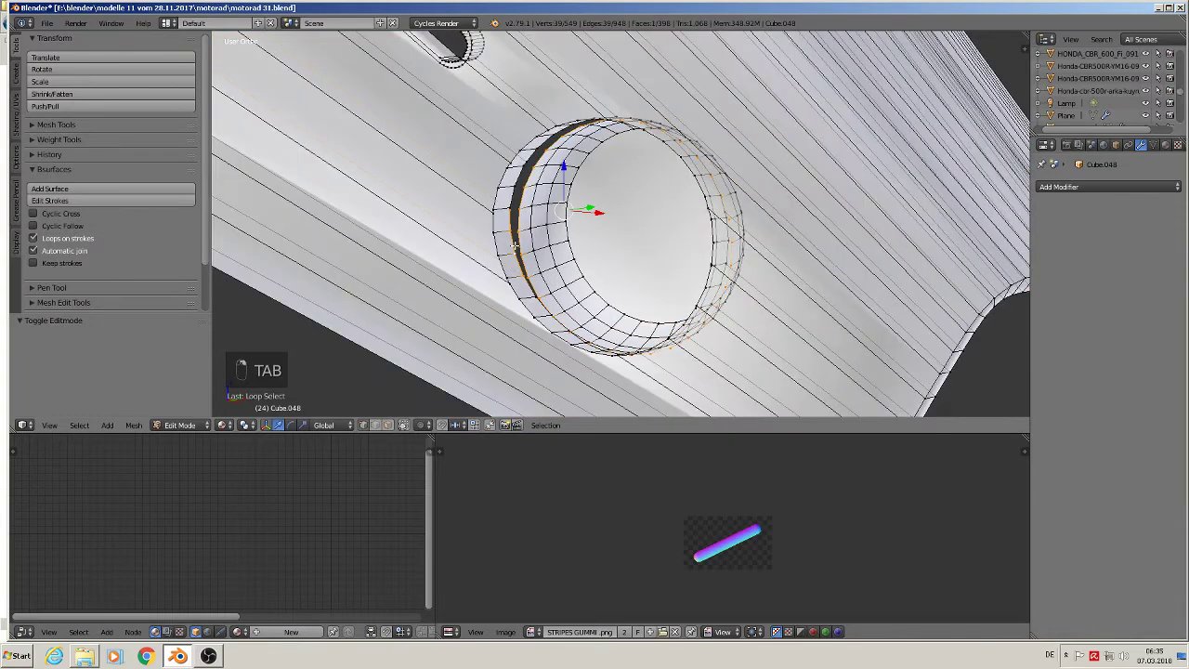
{"action": "scroll", "coordinate": [516, 216], "scroll_direction": "up", "scroll_amount": 2}
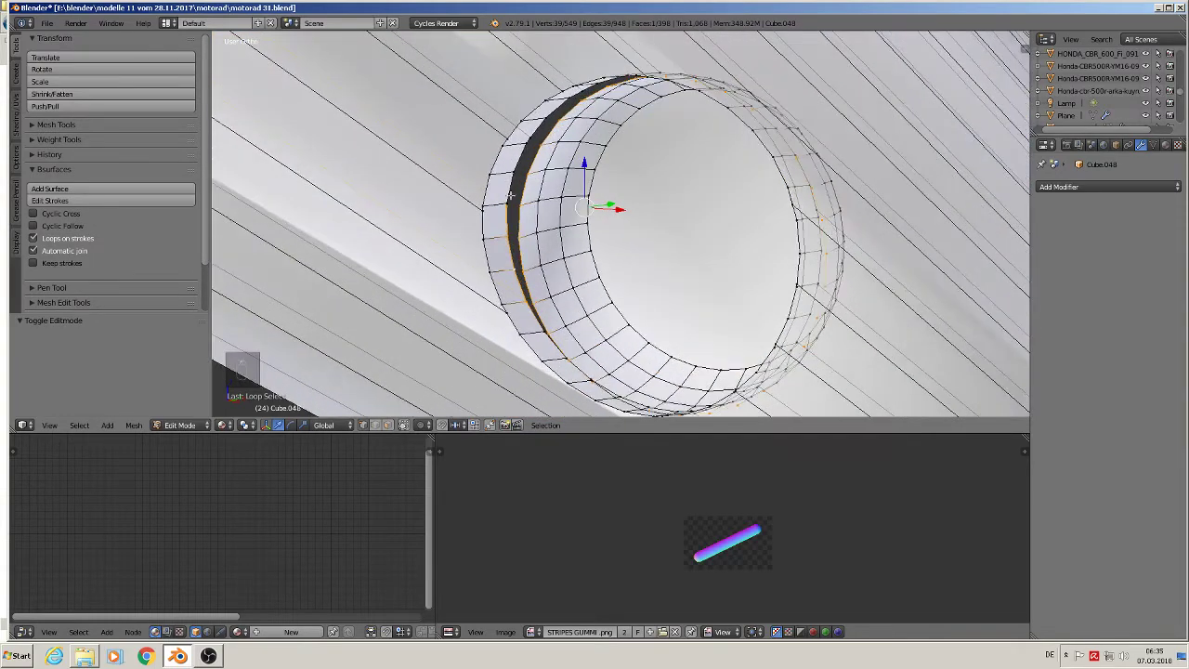
{"action": "right_click", "coordinate": [513, 184], "text": "alt+shift"}
{"action": "middle_click_drag", "start_coordinate": [558, 176], "coordinate": [762, 177]}
Step: Add more ring edge loops and an inner band face to the selection
{"action": "right_click", "coordinate": [563, 103], "text": "alt+shift"}
{"action": "right_click", "coordinate": [668, 76], "text": "alt+shift"}
{"action": "right_click", "coordinate": [740, 172], "text": "alt+shift"}
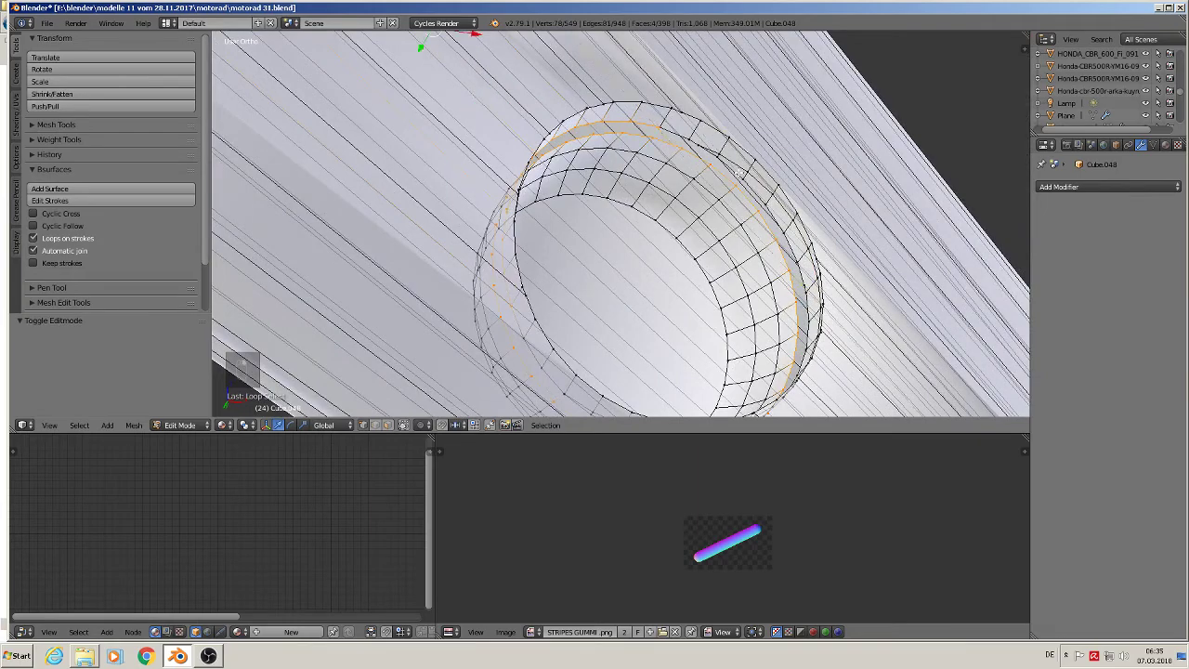
{"action": "key", "text": "ctrl+z"}
{"action": "middle_click_drag", "start_coordinate": [740, 173], "coordinate": [702, 162]}
{"action": "right_click", "coordinate": [729, 125], "text": "alt+shift"}
{"action": "scroll", "coordinate": [729, 130], "scroll_direction": "down", "scroll_amount": 3}
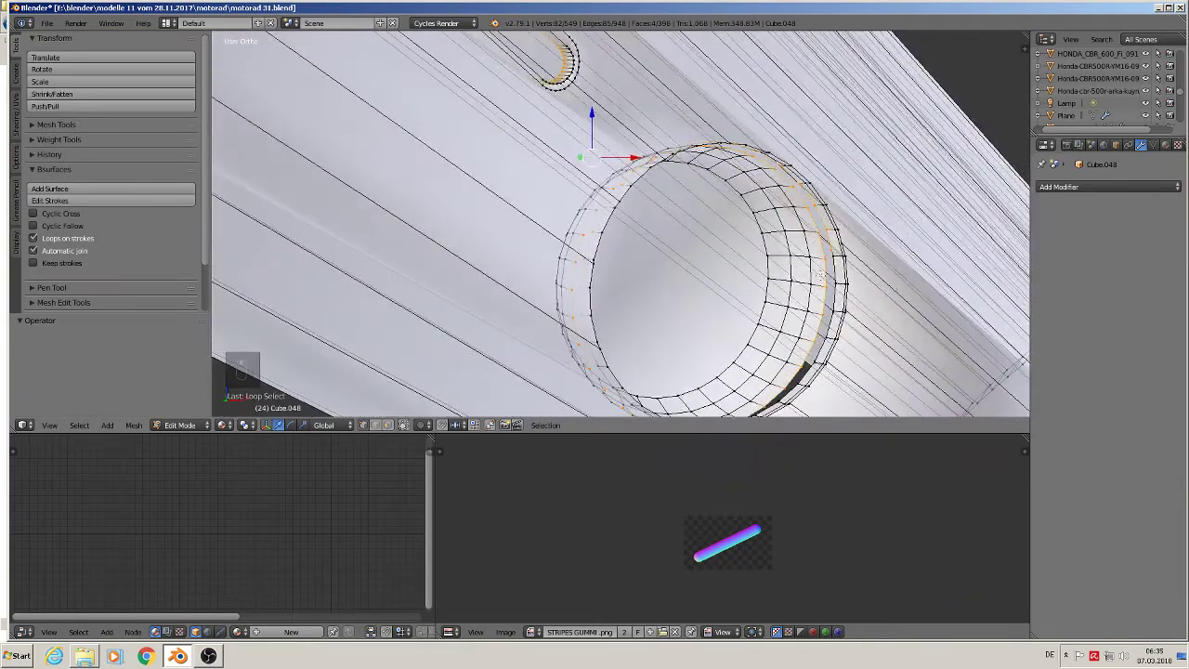
{"action": "right_click", "coordinate": [837, 279], "text": "alt+shift"}
{"action": "scroll", "coordinate": [837, 311], "scroll_direction": "up", "scroll_amount": 4}
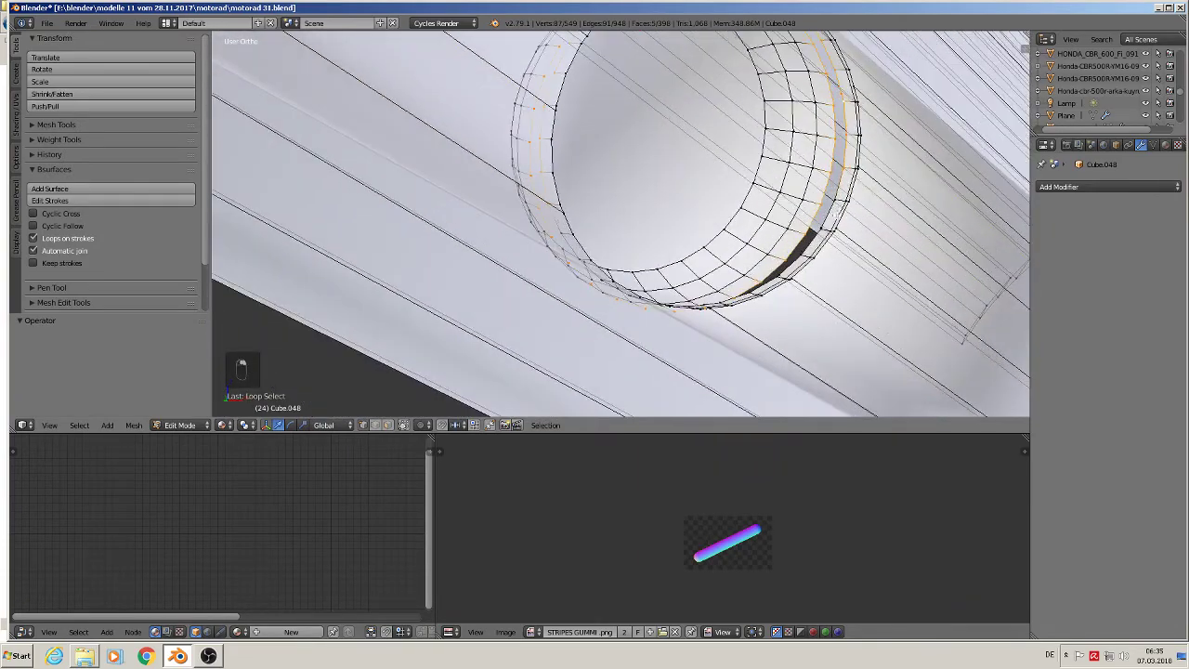
{"action": "right_click", "coordinate": [822, 223], "text": "shift"}
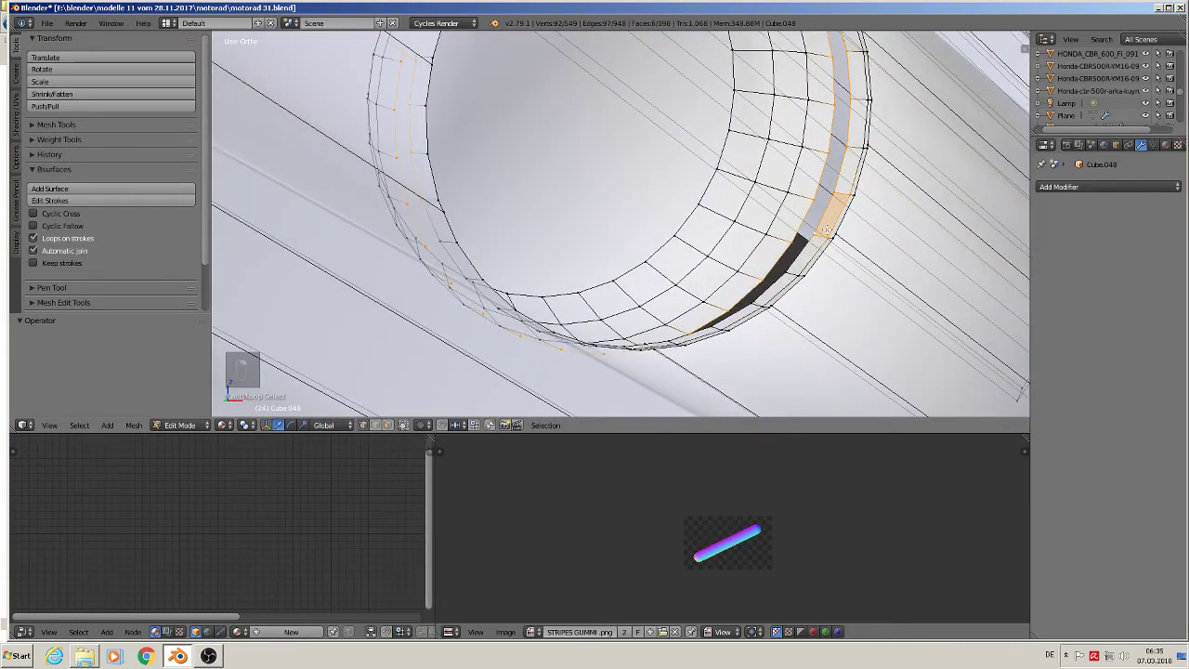
Step: Select only the ring's outer rim loop and scale it 1.0991 into a flange in front view
{"action": "key", "text": "a"}
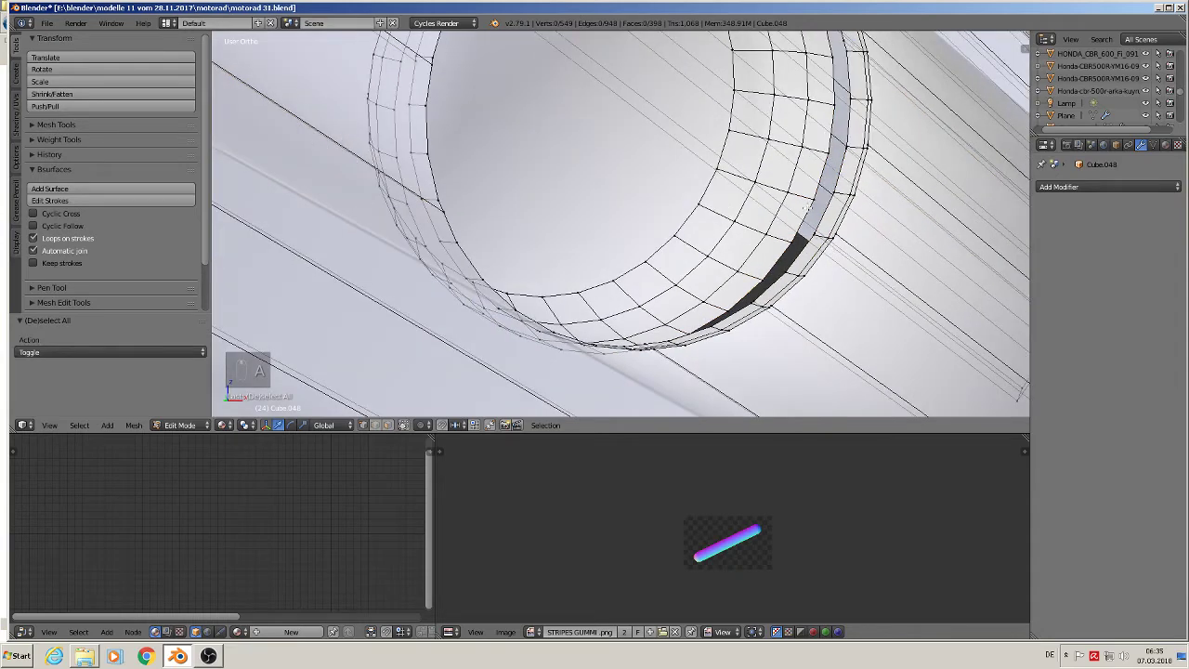
{"action": "right_click", "coordinate": [807, 212], "text": "alt"}
{"action": "middle_click_drag", "start_coordinate": [808, 214], "coordinate": [784, 258]}
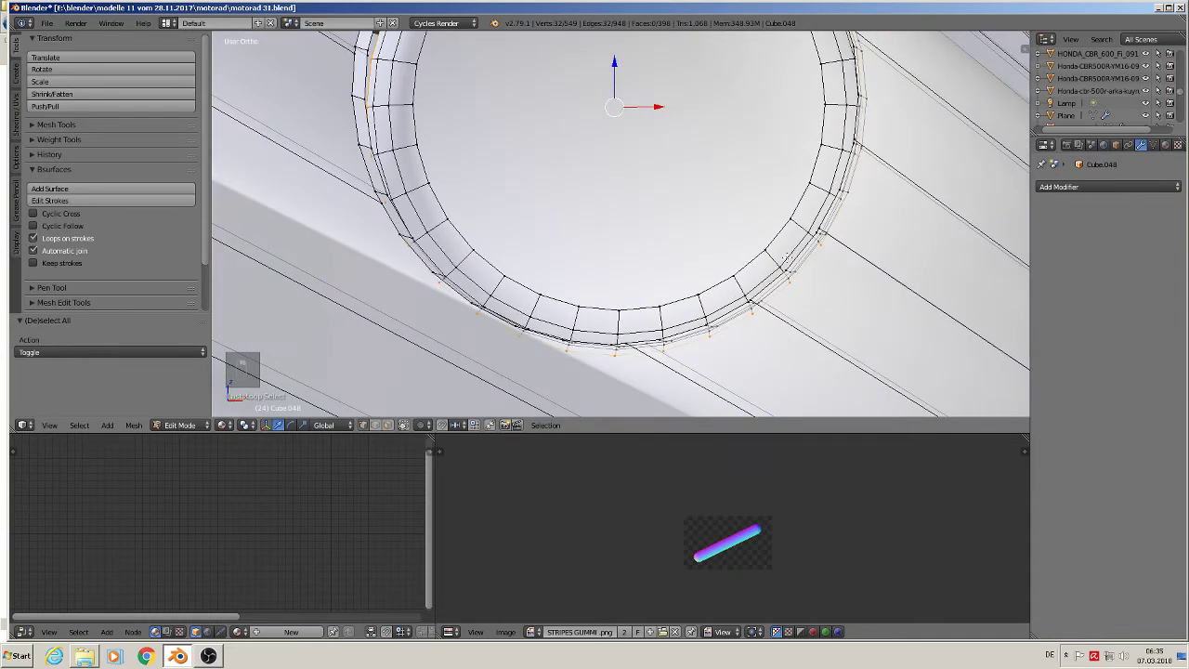
{"action": "scroll", "coordinate": [822, 249], "scroll_direction": "down", "scroll_amount": 4}
{"action": "key", "text": "KP_1"}
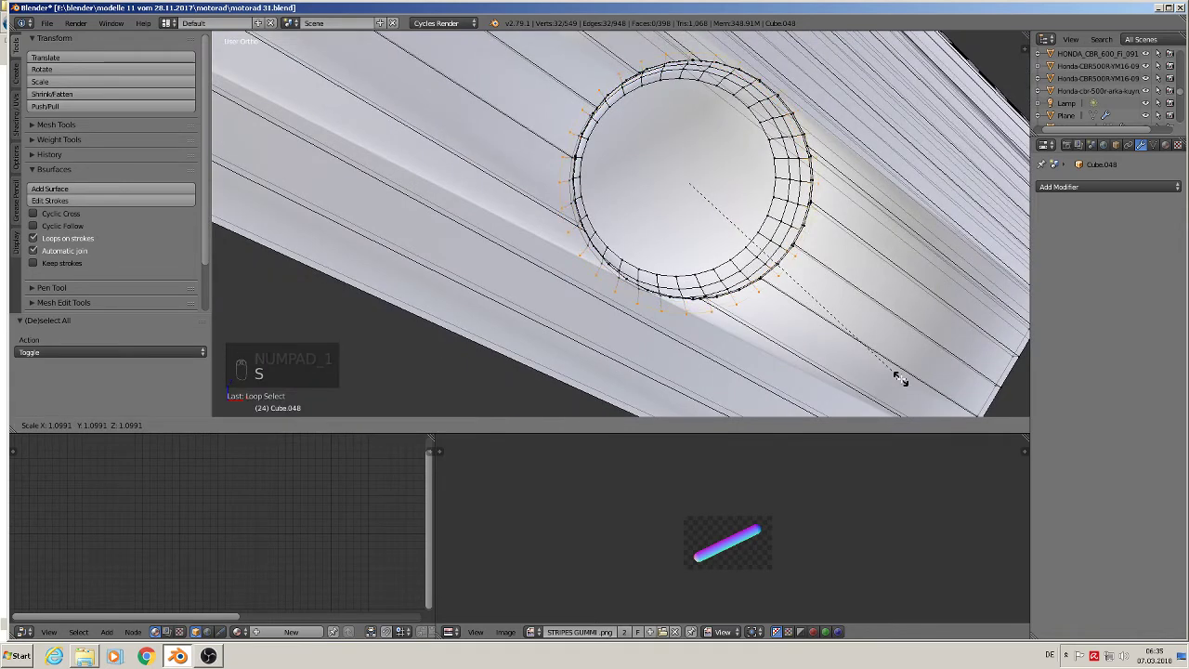
{"action": "key", "text": "Tab"}
{"action": "key", "text": "s"}
{"action": "scroll", "coordinate": [786, 328], "scroll_direction": "down", "scroll_amount": 5}
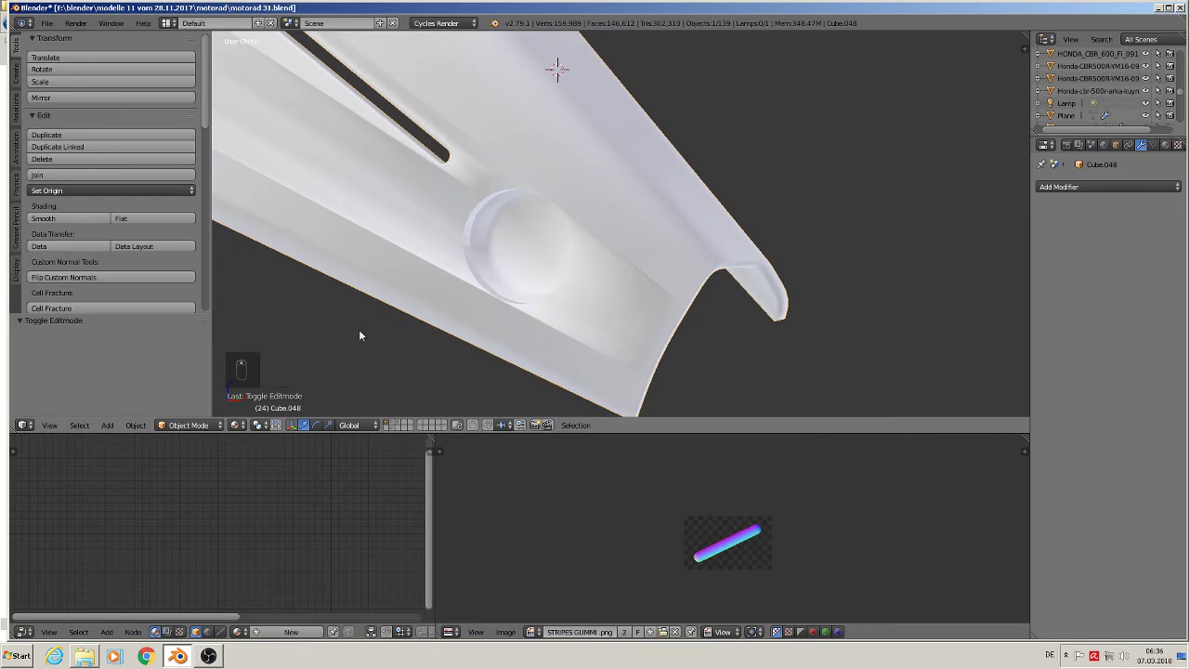
Step: Smooth-shade the bracket and add an Edge Split modifier
{"action": "left_click", "coordinate": [68, 218]}
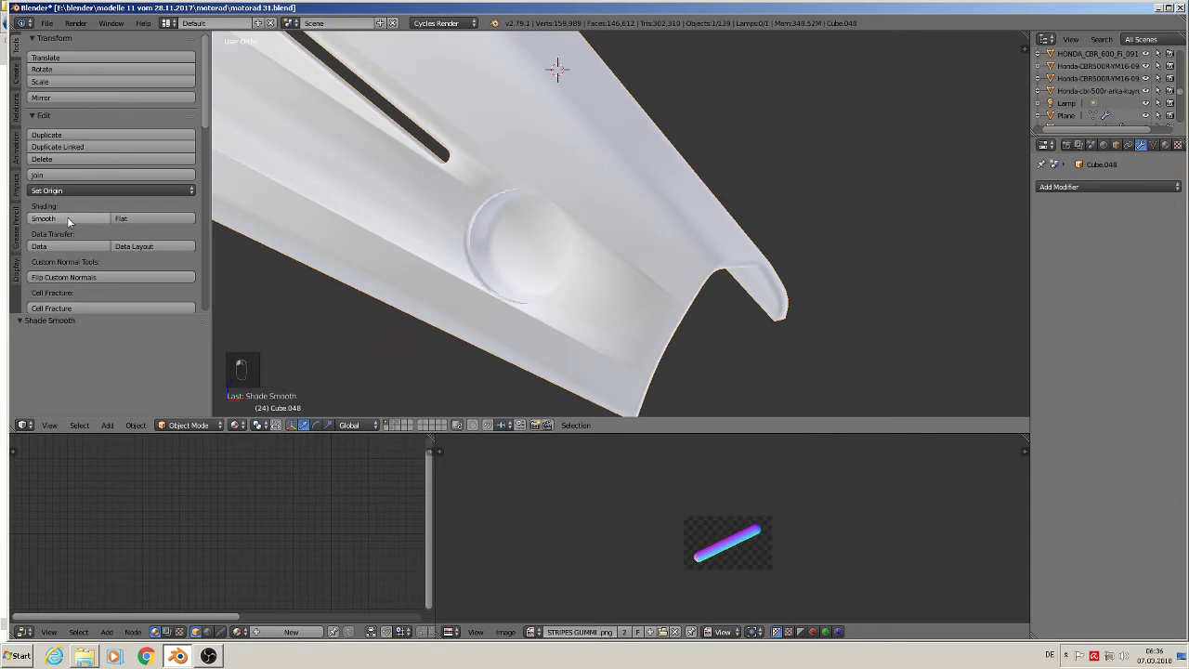
{"action": "left_click", "coordinate": [1128, 189]}
{"action": "left_click", "coordinate": [961, 283]}
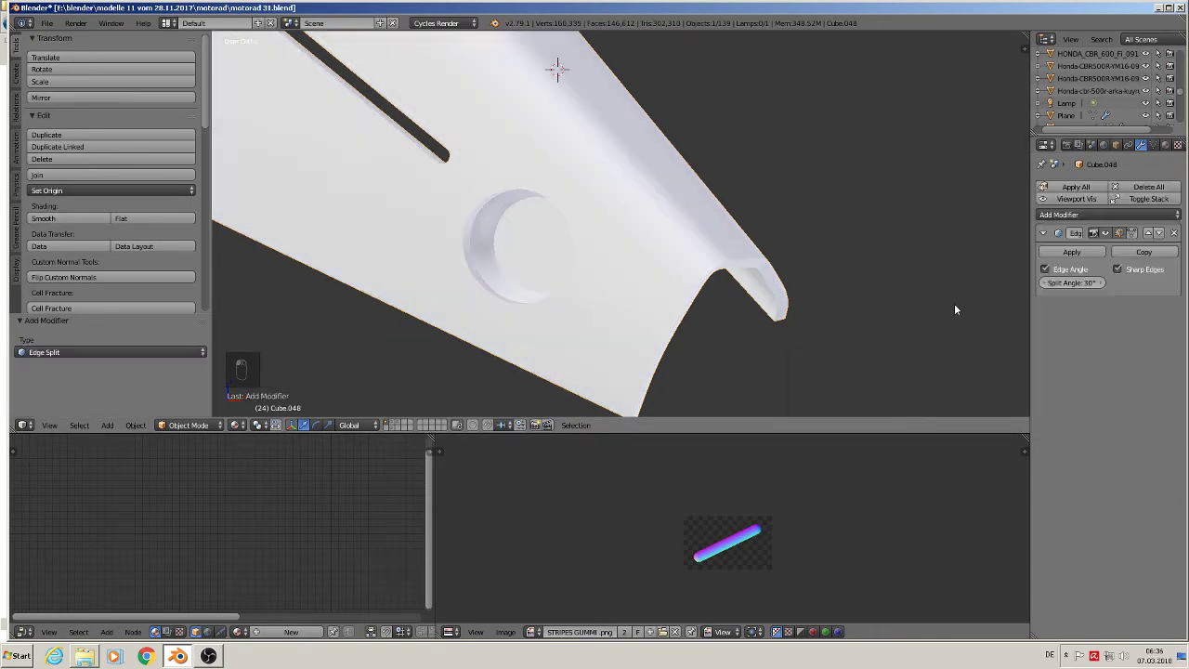
{"action": "mouse_move", "coordinate": [673, 341]}
{"action": "middle_mouse_down"}
{"action": "mouse_move", "coordinate": [725, 333]}
{"action": "mouse_move", "coordinate": [682, 329]}
{"action": "mouse_move", "coordinate": [692, 330]}
{"action": "middle_mouse_up"}
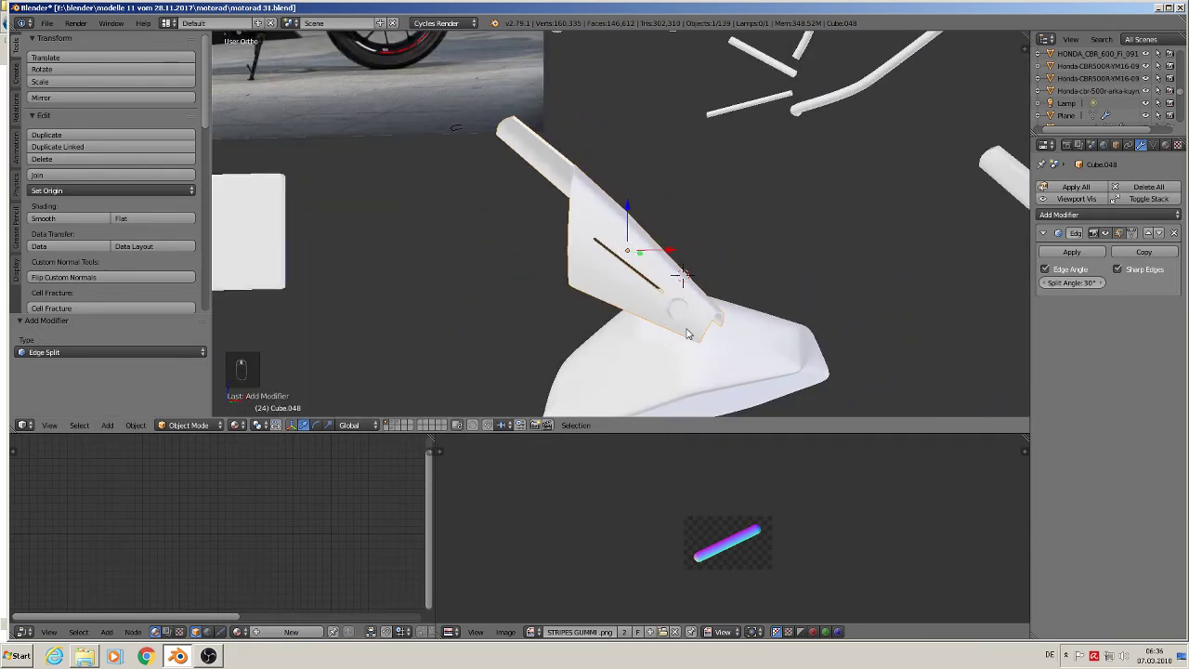
Step: In front orthographic view, move the Cube.026 part to layer 2
{"action": "key", "text": "KP_0"}
{"action": "key", "text": "KP_1"}
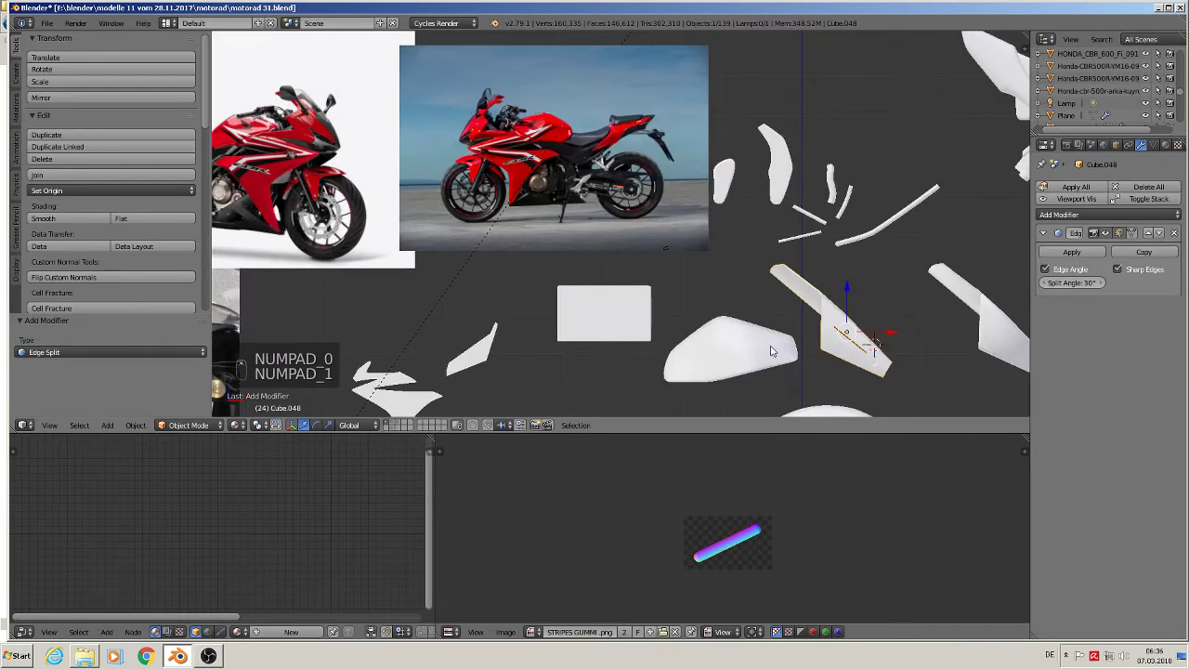
{"action": "scroll", "coordinate": [842, 364], "scroll_direction": "down", "scroll_amount": 2}
{"action": "scroll", "coordinate": [843, 364], "scroll_direction": "down", "scroll_amount": 2}
{"action": "right_click", "coordinate": [794, 268]}
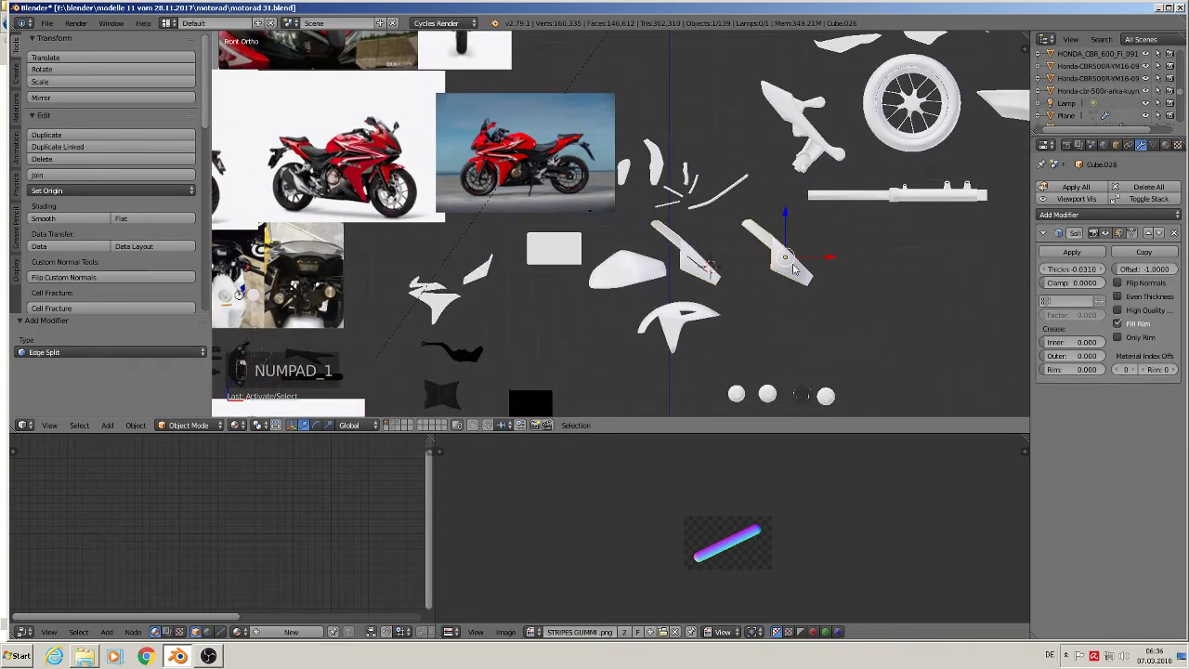
{"action": "key", "text": "m"}
{"action": "key", "text": "m"}
{"action": "left_click", "coordinate": [898, 288]}
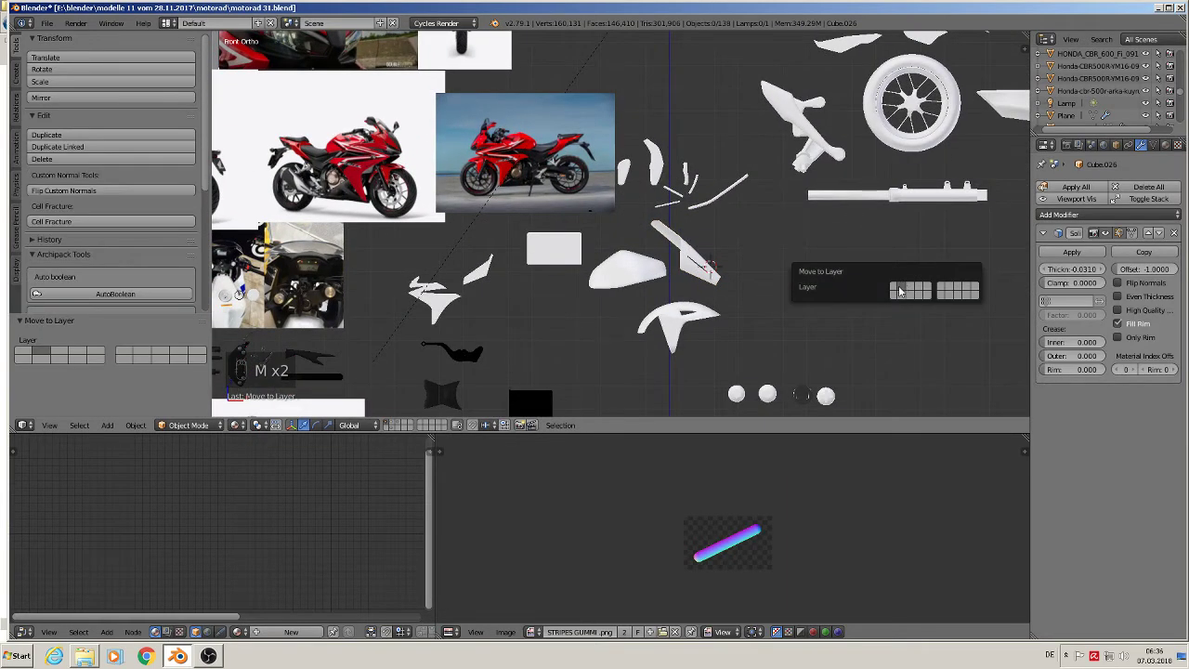
Step: Pan toward the white decal shapes and reselect the bracket part
{"action": "scroll", "coordinate": [279, 293], "scroll_direction": "up", "scroll_amount": 2}
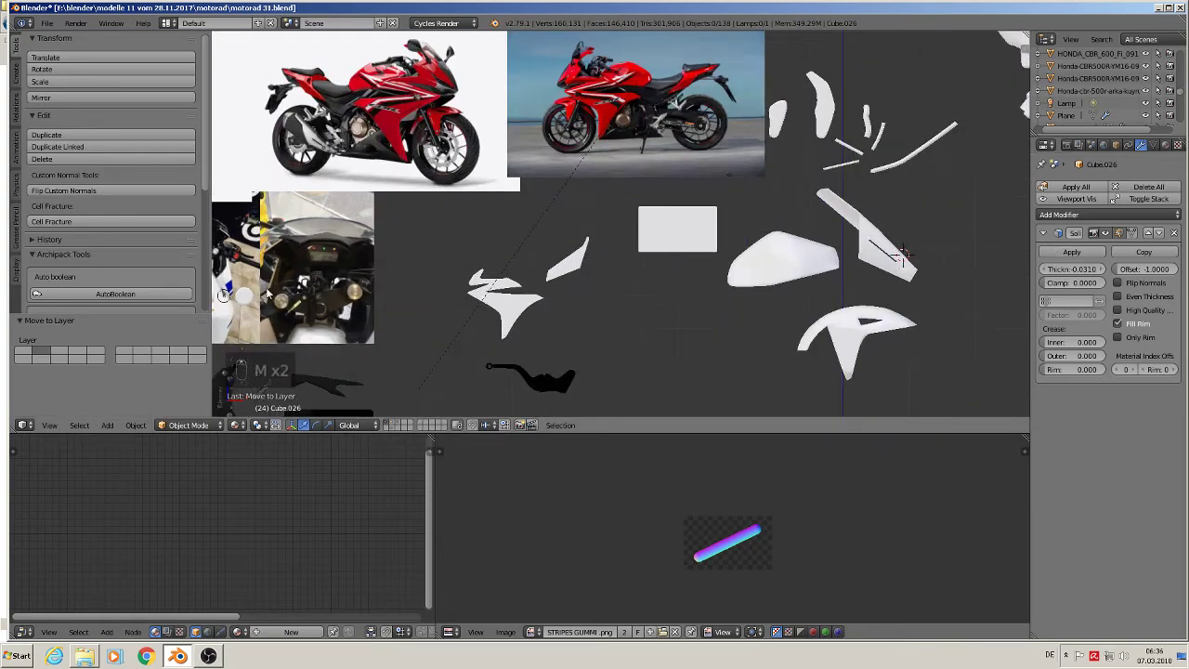
{"action": "scroll", "coordinate": [299, 130], "scroll_direction": "up", "scroll_amount": 5}
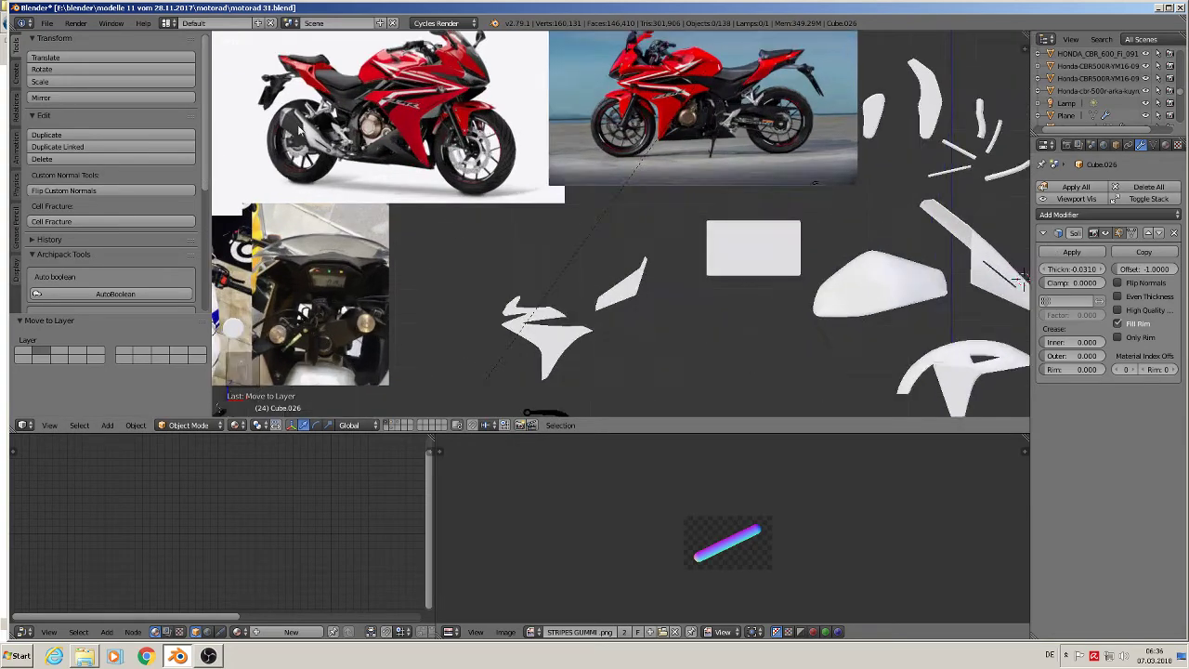
{"action": "scroll", "coordinate": [273, 156], "scroll_direction": "up", "scroll_amount": 2}
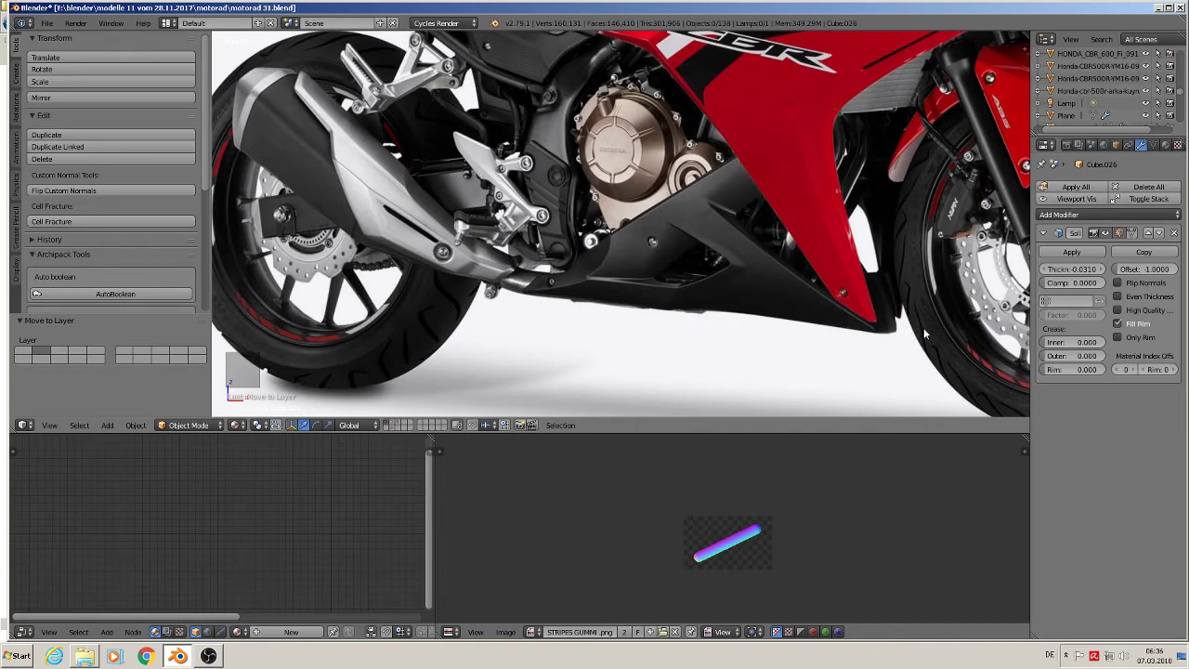
{"action": "scroll", "coordinate": [924, 334], "scroll_direction": "down", "scroll_amount": 8}
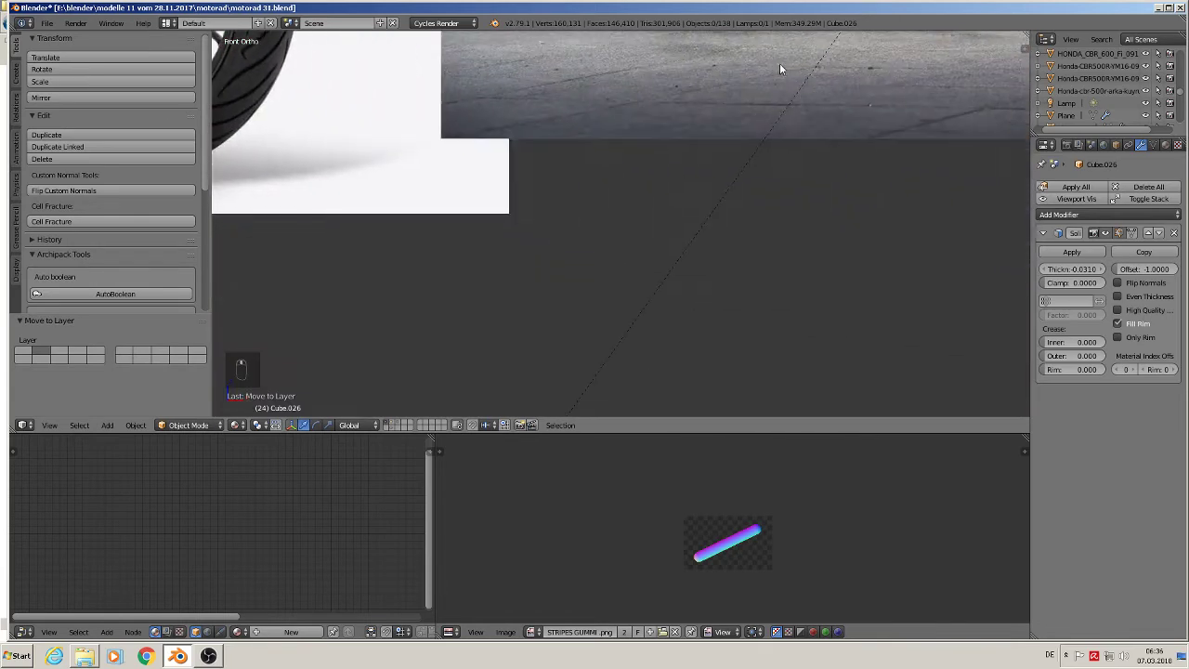
{"action": "scroll", "coordinate": [823, 286], "scroll_direction": "up", "scroll_amount": 4}
{"action": "scroll", "coordinate": [596, 145], "scroll_direction": "down", "scroll_amount": 2}
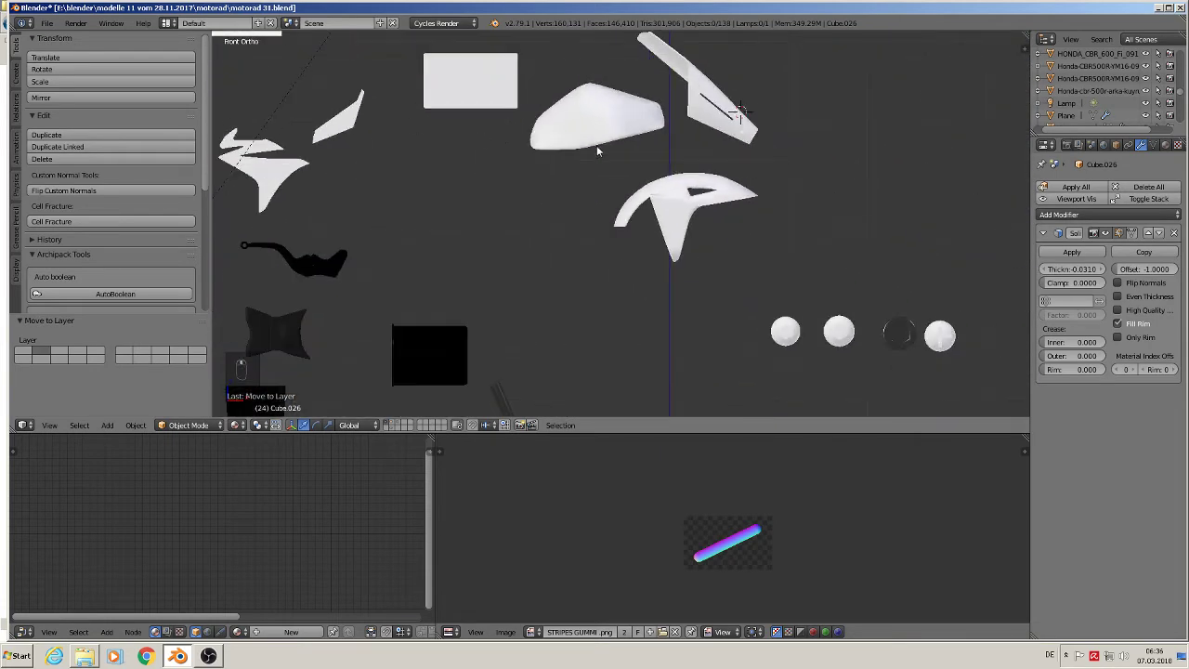
{"action": "middle_click_drag", "start_coordinate": [596, 145], "coordinate": [509, 286], "text": "shift"}
{"action": "scroll", "coordinate": [509, 286], "scroll_direction": "up", "scroll_amount": 4}
{"action": "right_click", "coordinate": [653, 214]}
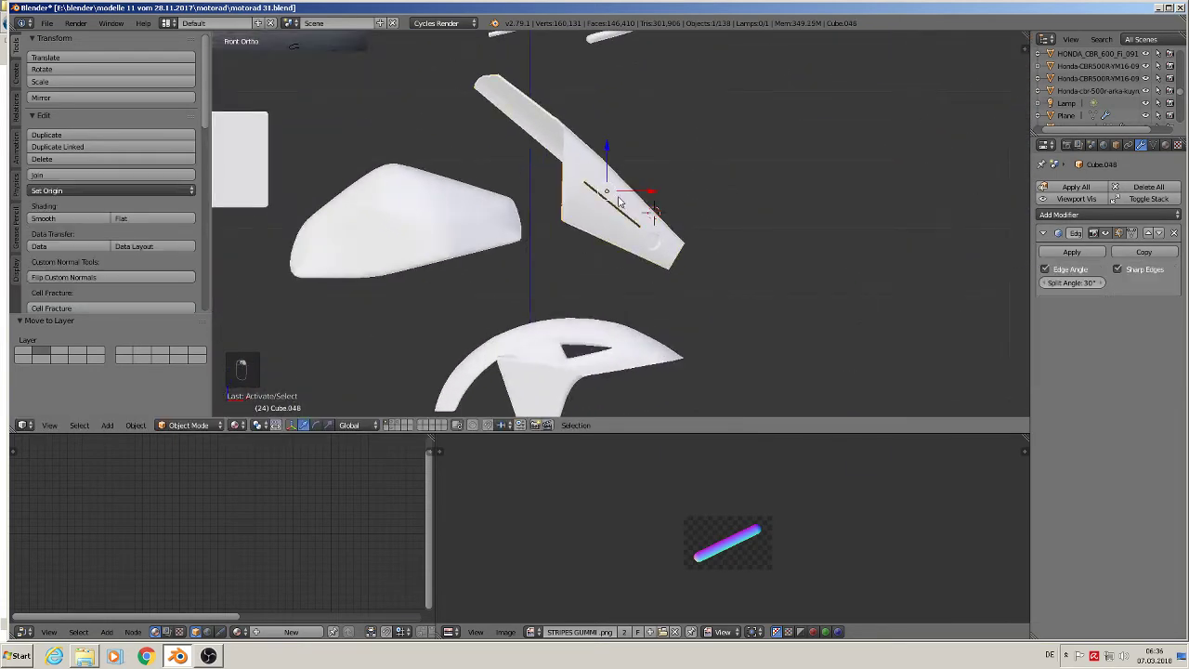
{"action": "scroll", "coordinate": [655, 221], "scroll_direction": "up", "scroll_amount": 2}
{"action": "key", "text": "Tab"}
{"action": "key", "text": "Tab"}
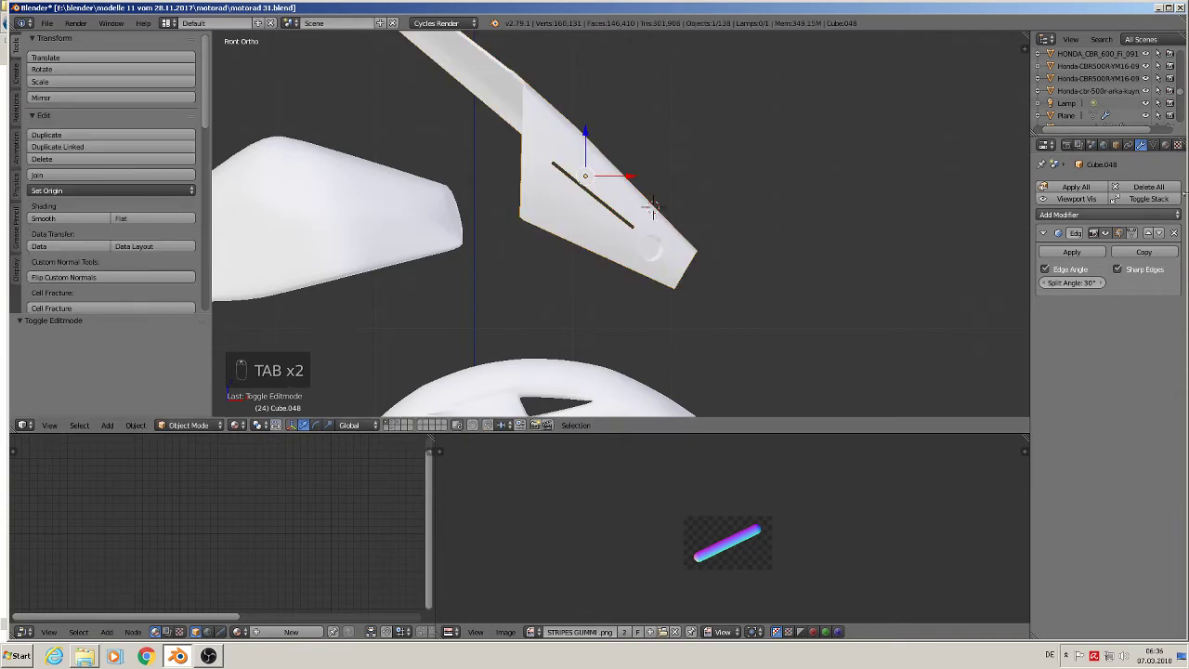
Step: Give the bracket a new material slot and pick the existing 'chrome' material by searching 'chr'
{"action": "left_click", "coordinate": [1166, 145]}
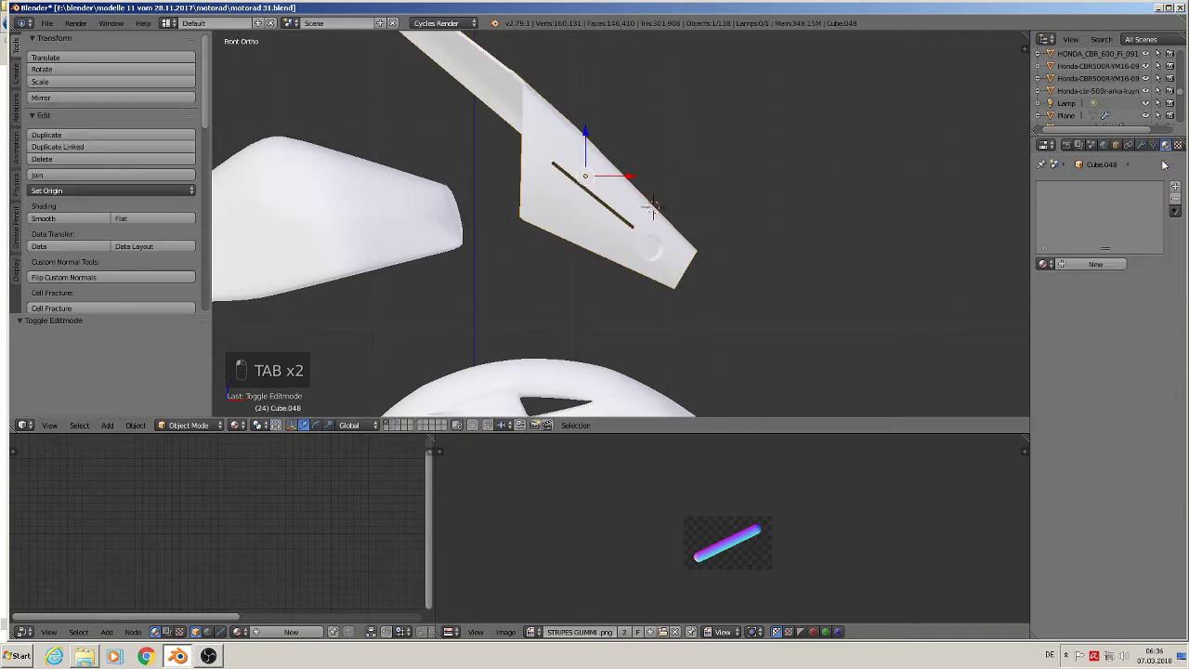
{"action": "left_click", "coordinate": [1099, 265]}
{"action": "left_click", "coordinate": [1043, 264]}
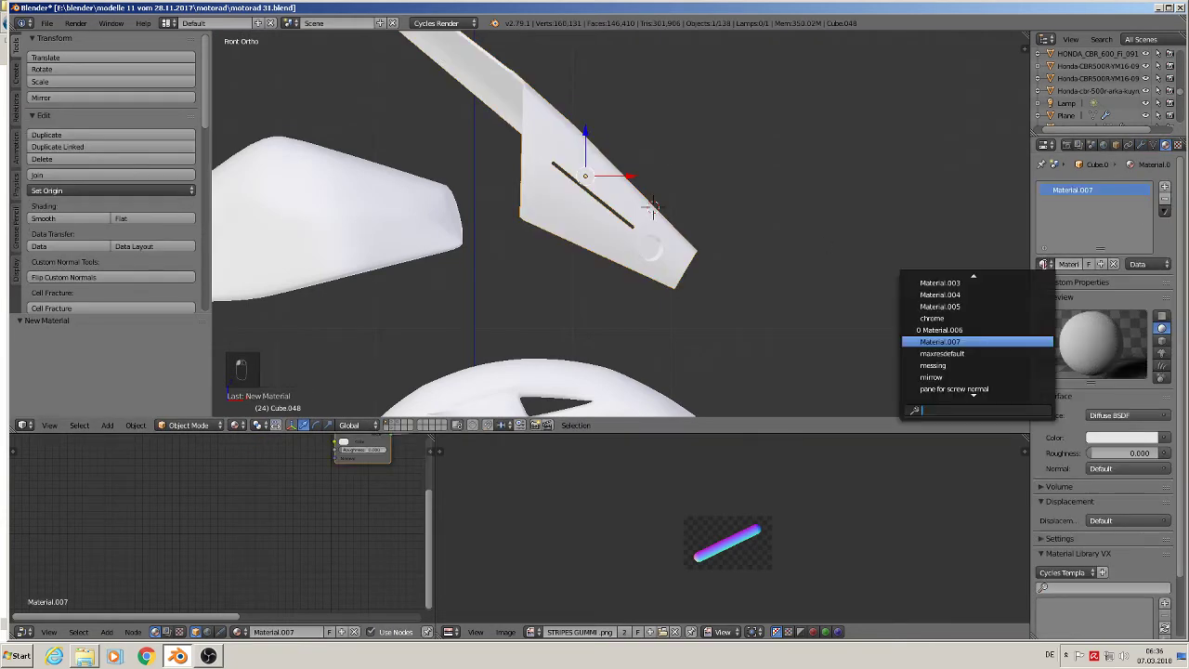
{"action": "type", "text": "c"}
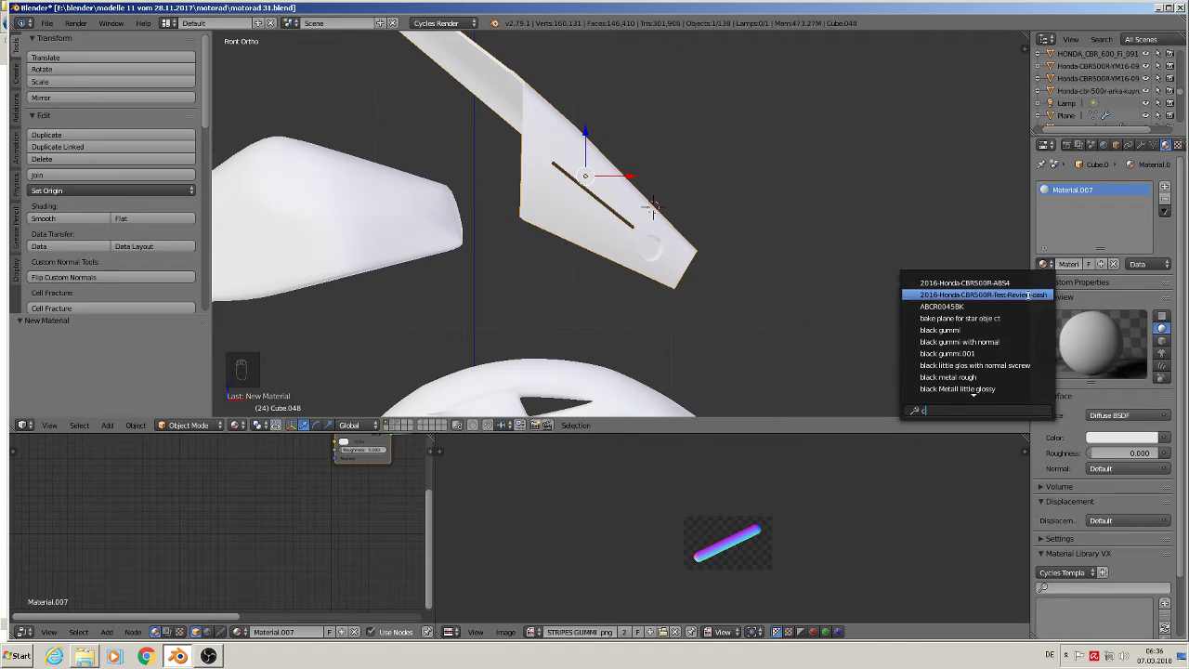
{"action": "type", "text": "hr"}
{"action": "left_click", "coordinate": [996, 316]}
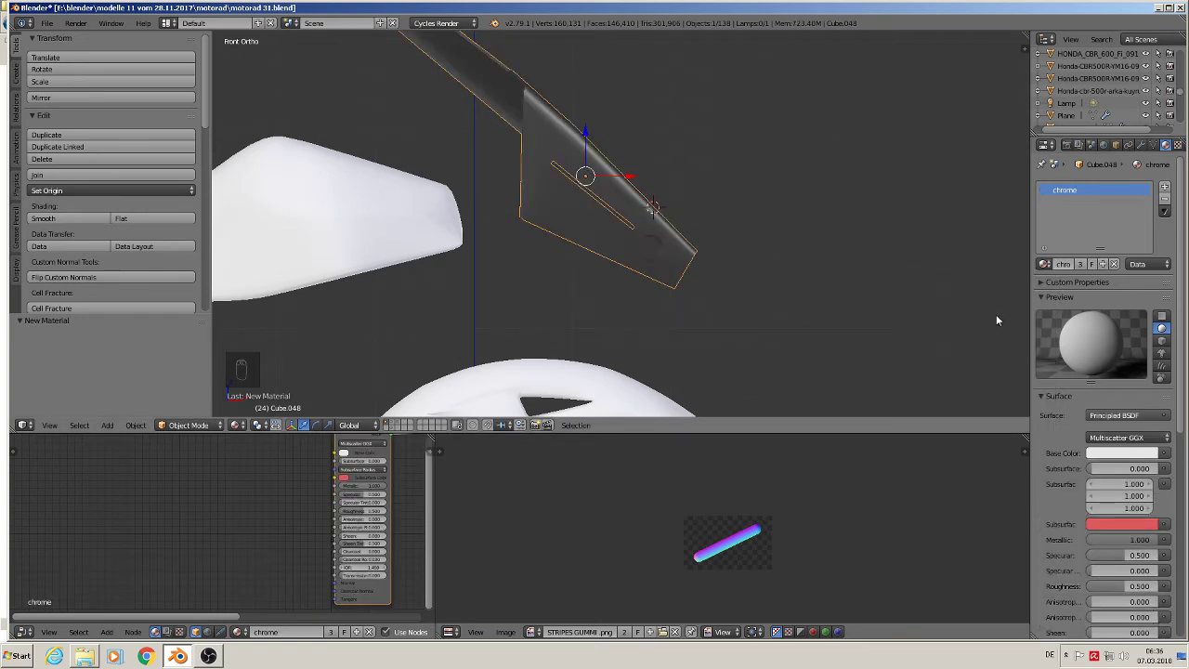
{"action": "key", "text": "Tab"}
{"action": "key", "text": "Tab"}
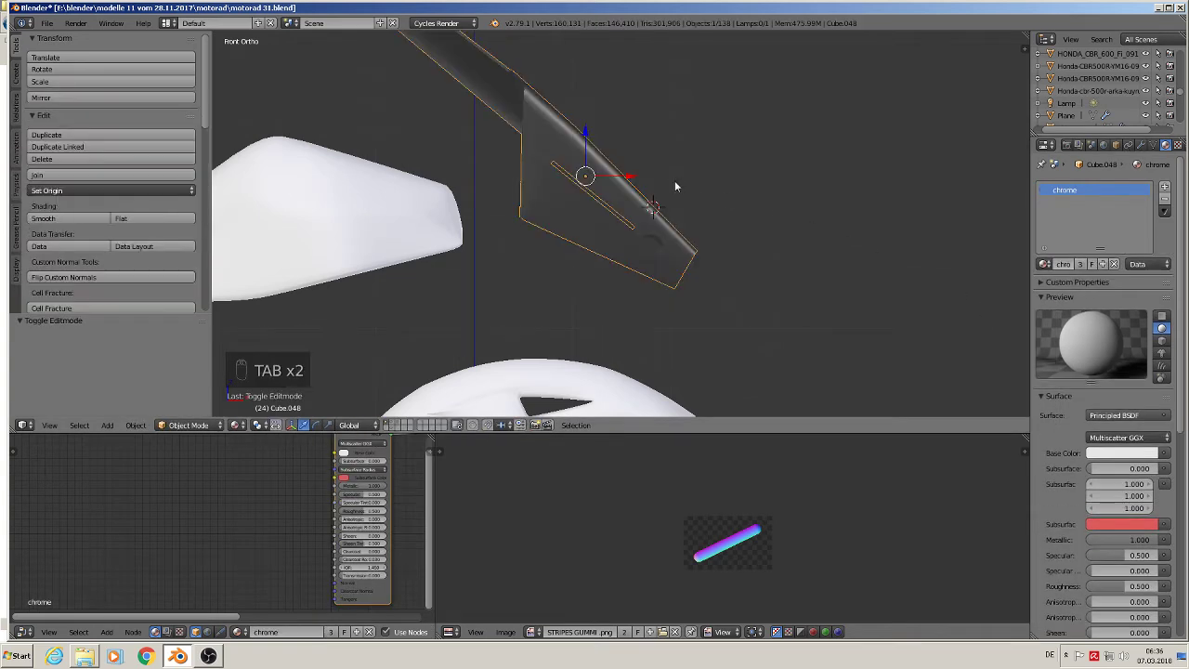
{"action": "key", "text": "a"}
{"action": "key", "text": "a"}
{"action": "key", "text": "a"}
{"action": "scroll", "coordinate": [673, 182], "scroll_direction": "down", "scroll_amount": 3}
{"action": "scroll", "coordinate": [560, 237], "scroll_direction": "down", "scroll_amount": 2}
{"action": "middle_click_drag", "start_coordinate": [418, 184], "coordinate": [755, 314], "text": "shift"}
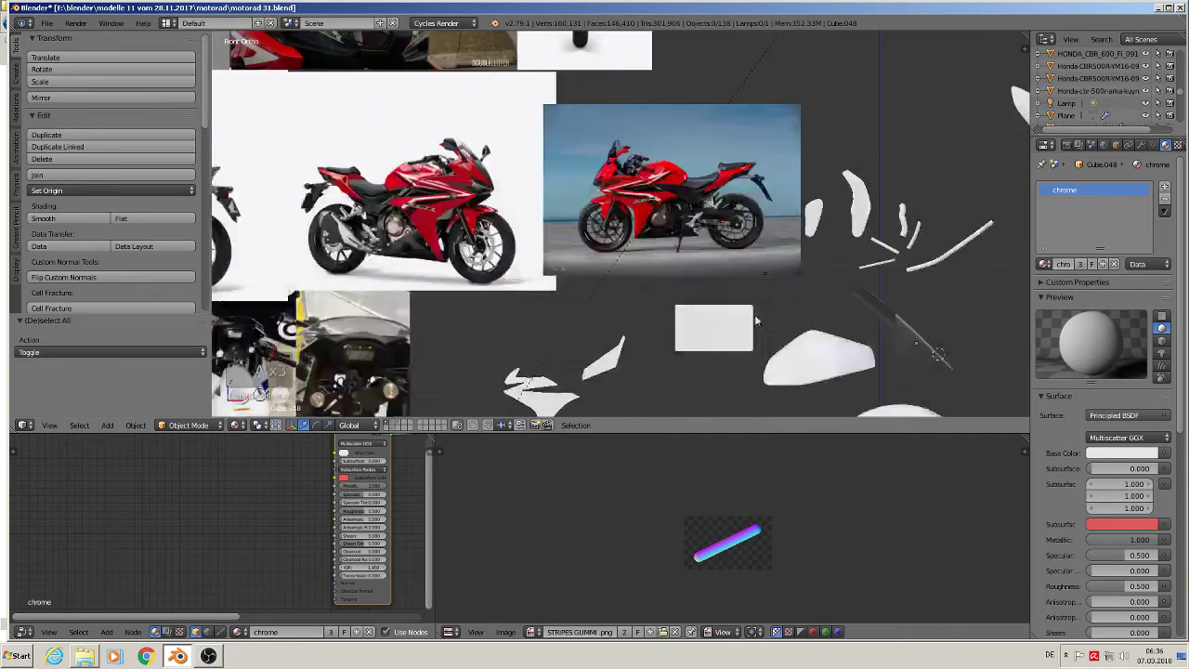
{"action": "scroll", "coordinate": [356, 226], "scroll_direction": "up", "scroll_amount": 4}
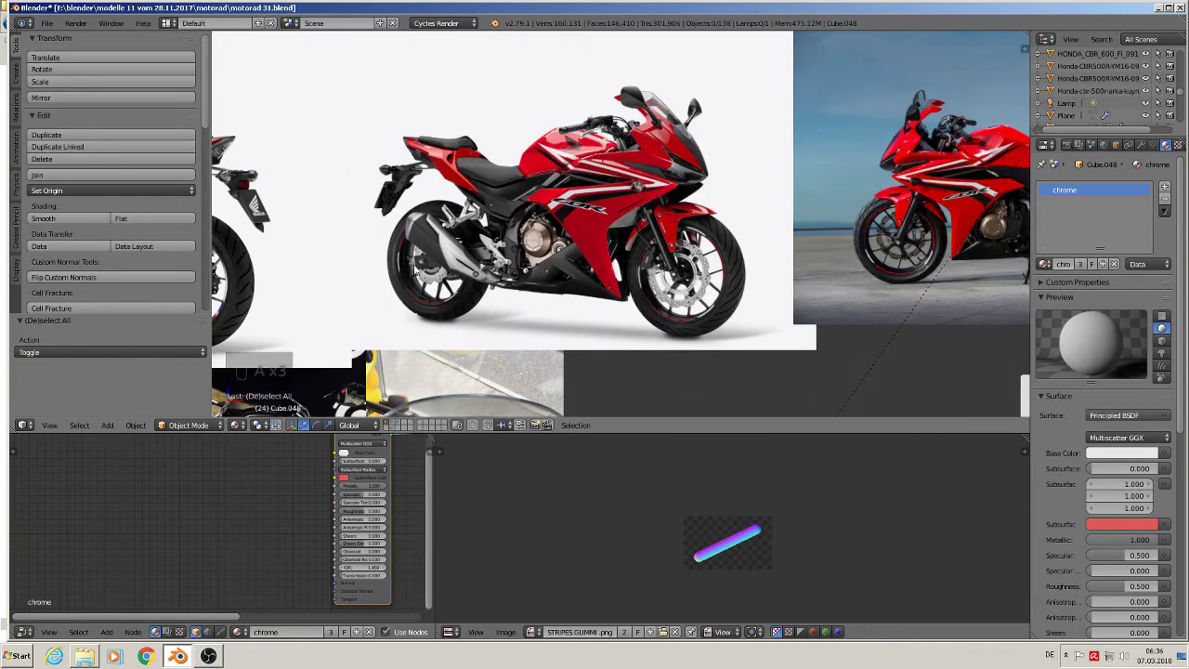
{"action": "scroll", "coordinate": [681, 319], "scroll_direction": "up", "scroll_amount": 6}
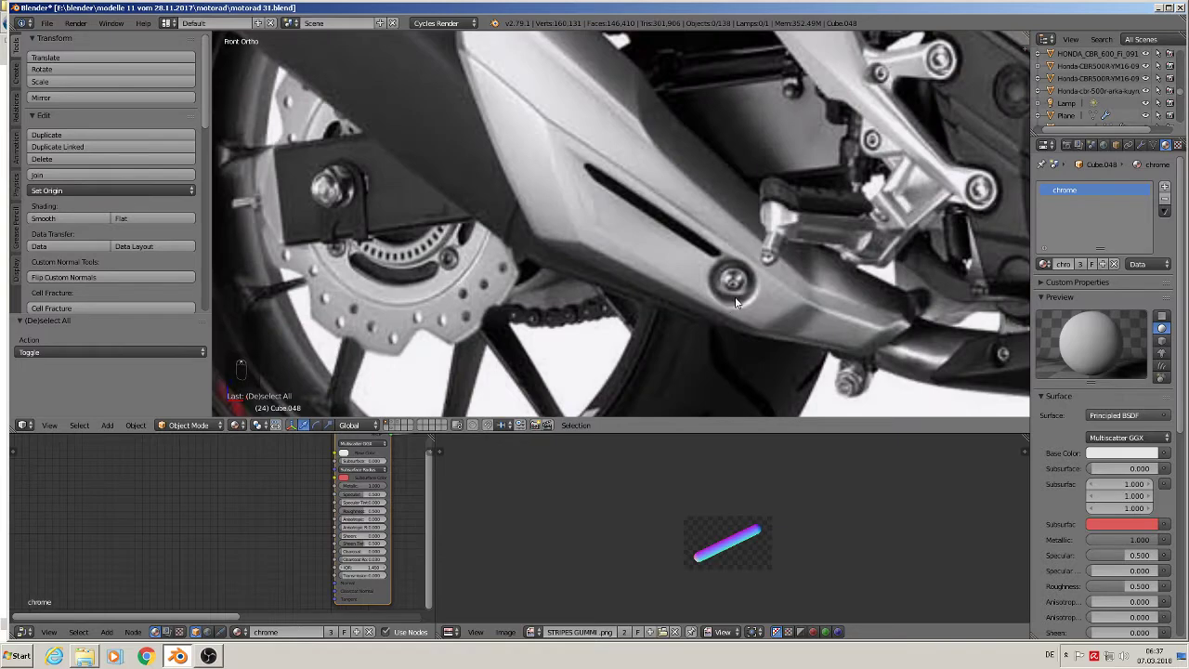
{"action": "scroll", "coordinate": [744, 313], "scroll_direction": "down", "scroll_amount": 8}
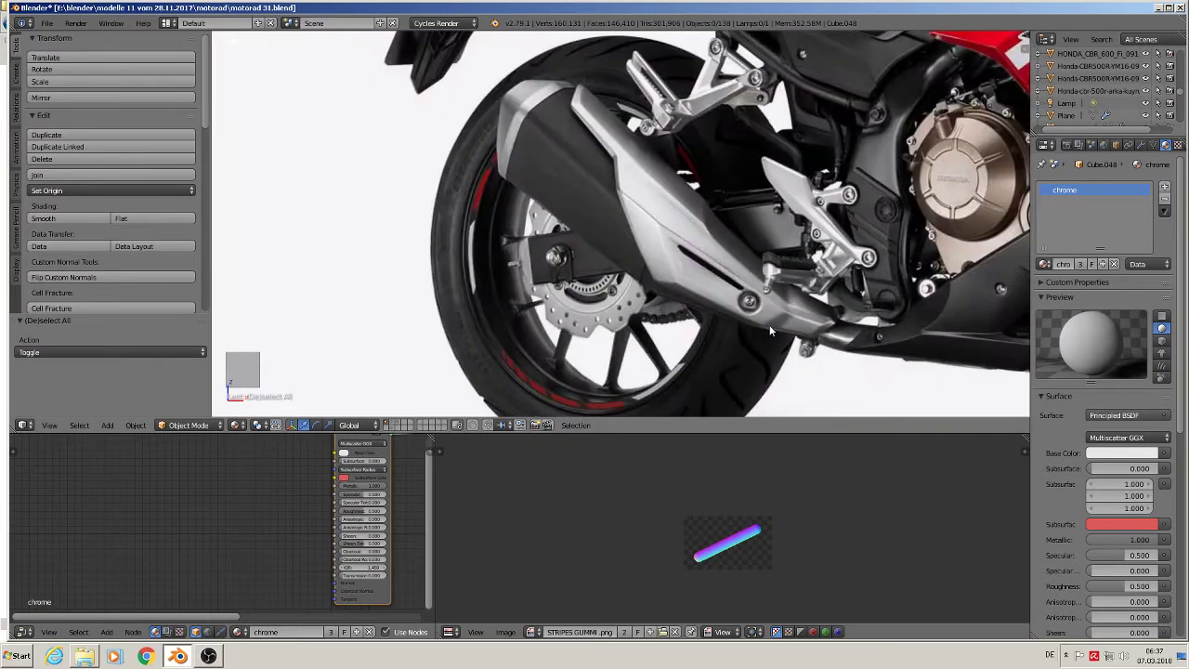
{"action": "scroll", "coordinate": [356, 60], "scroll_direction": "down", "scroll_amount": 1}
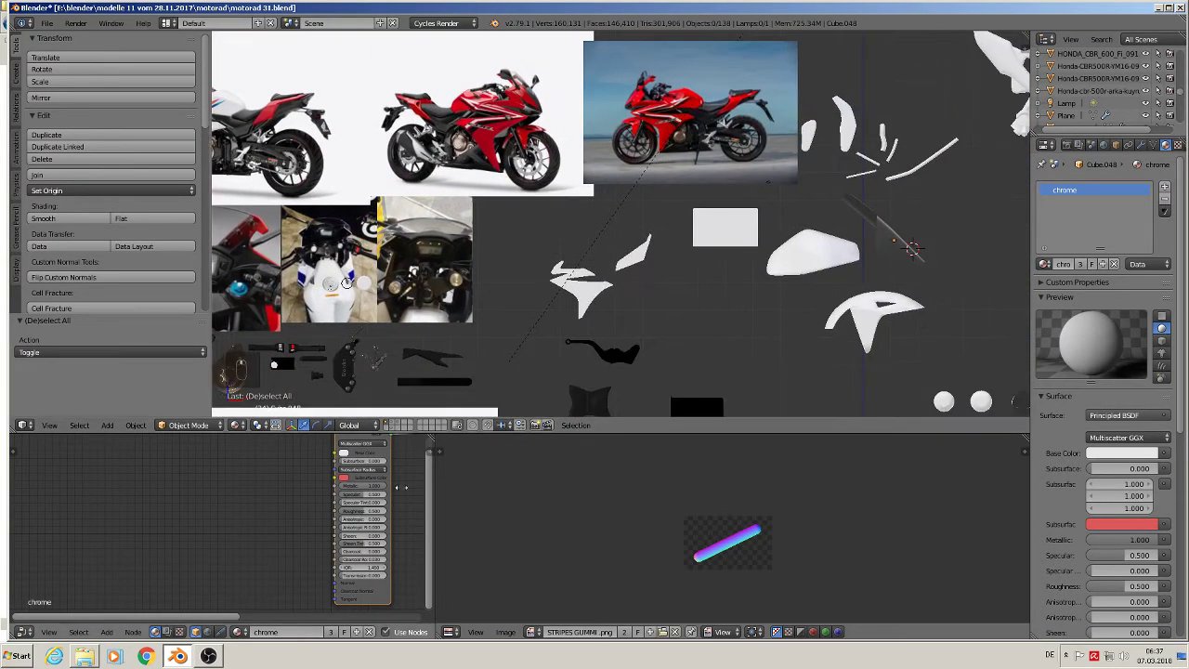
{"action": "scroll", "coordinate": [650, 539], "scroll_direction": "down", "scroll_amount": 2}
{"action": "middle_click_drag", "start_coordinate": [673, 388], "coordinate": [485, 187], "text": "shift"}
{"action": "scroll", "coordinate": [587, 223], "scroll_direction": "up", "scroll_amount": 3}
{"action": "scroll", "coordinate": [587, 223], "scroll_direction": "up", "scroll_amount": 6}
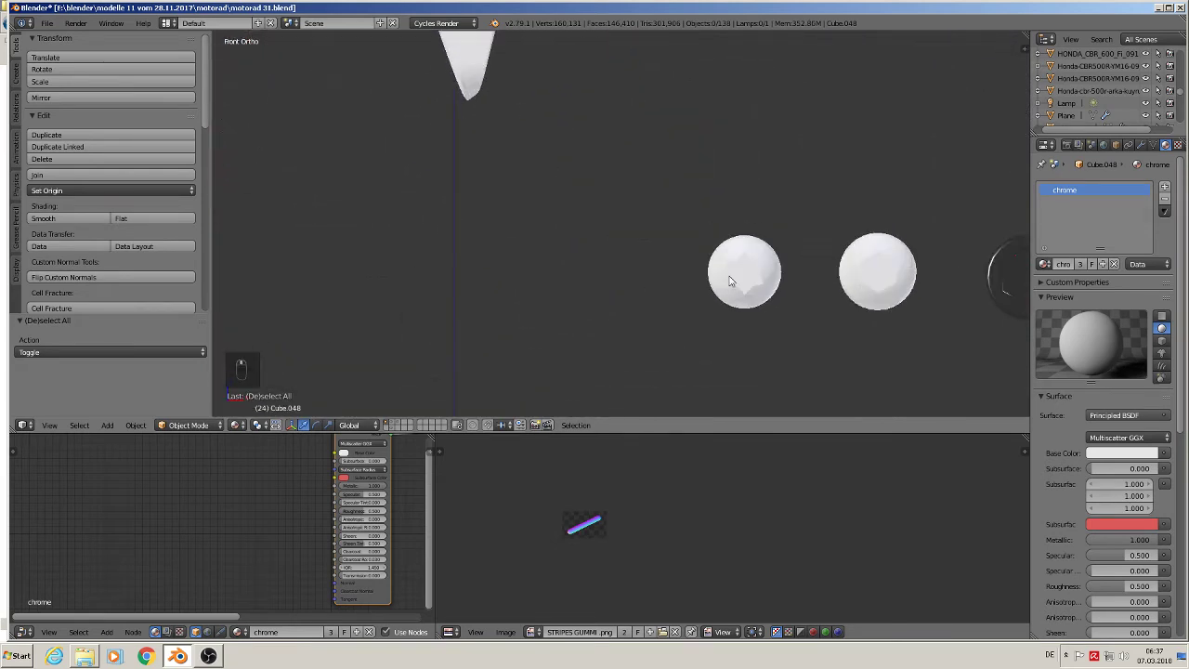
{"action": "middle_click_drag", "start_coordinate": [814, 308], "coordinate": [446, 300], "text": "shift"}
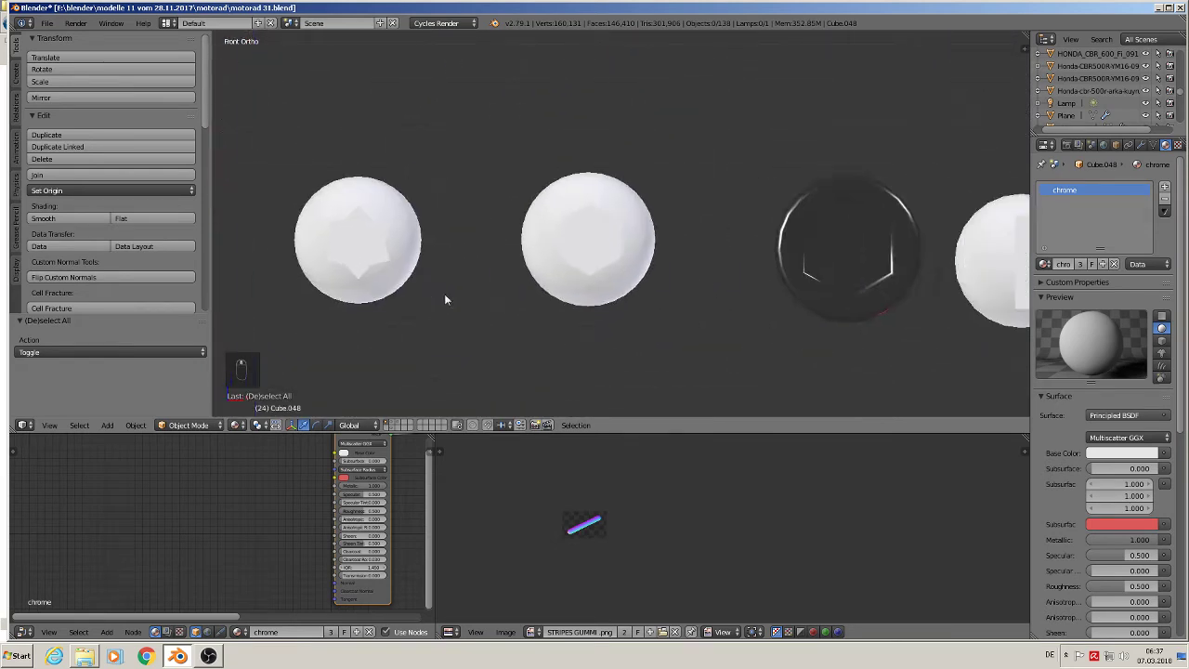
Step: Duplicate the hex-socket screw sphere
{"action": "right_click", "coordinate": [544, 239]}
{"action": "scroll", "coordinate": [544, 317], "scroll_direction": "down", "scroll_amount": 3}
{"action": "scroll", "coordinate": [544, 317], "scroll_direction": "down", "scroll_amount": 3}
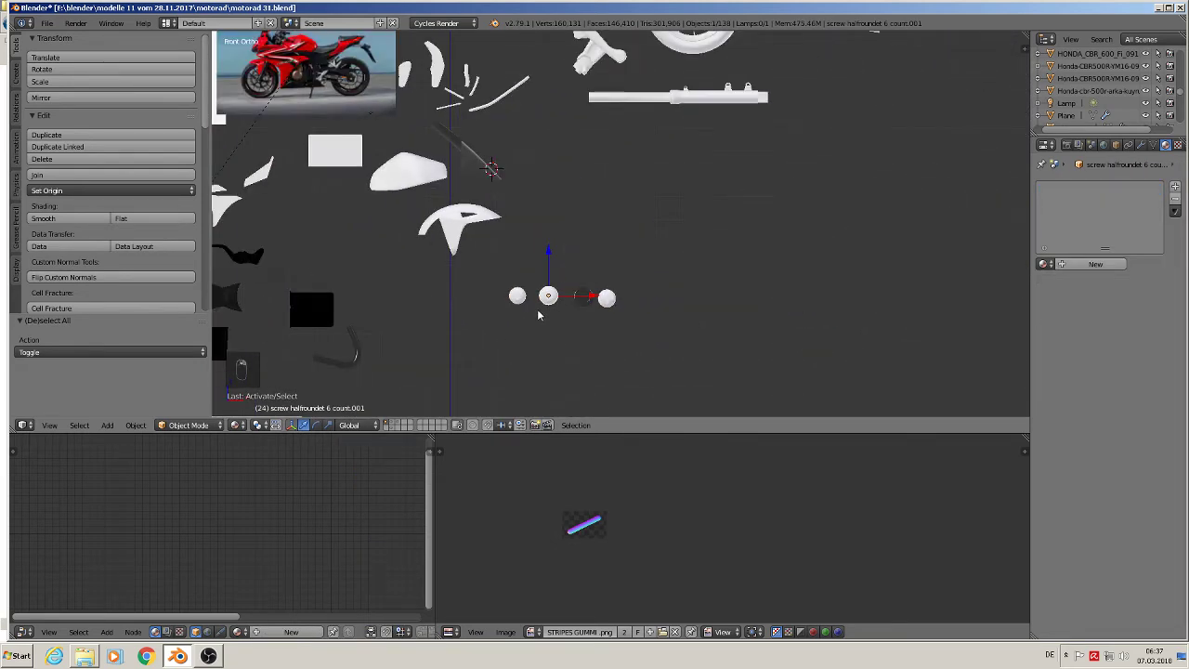
{"action": "key", "text": "shift+d"}
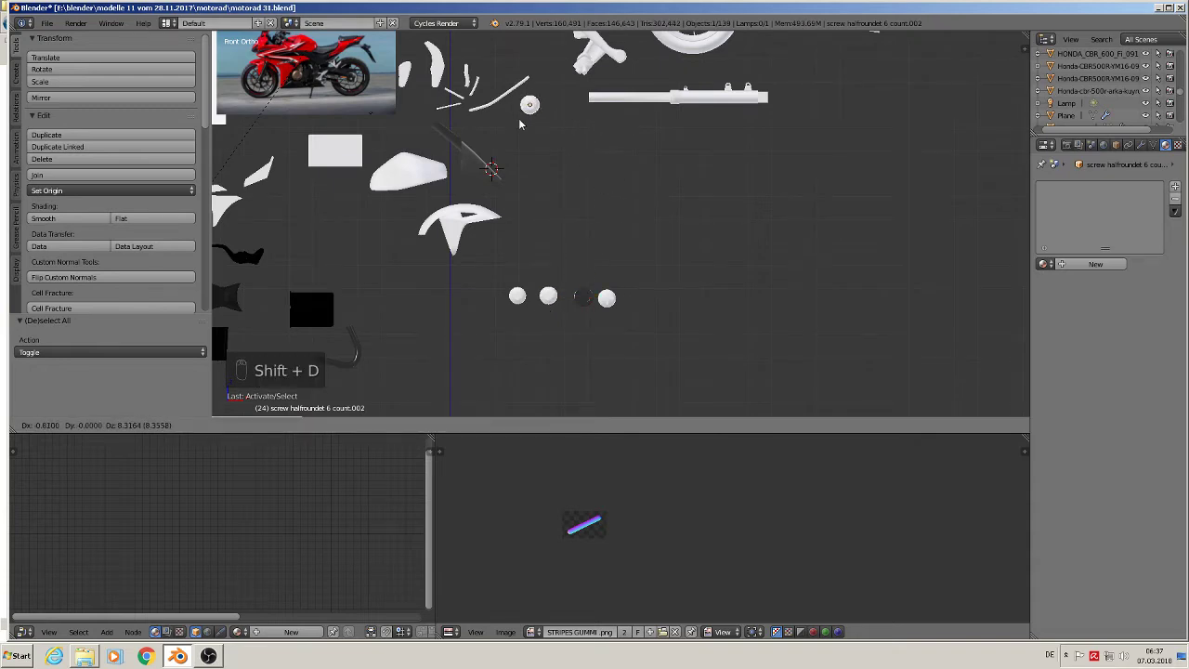
{"action": "left_click", "coordinate": [521, 124]}
{"action": "middle_click_drag", "start_coordinate": [539, 172], "coordinate": [760, 206], "text": "shift"}
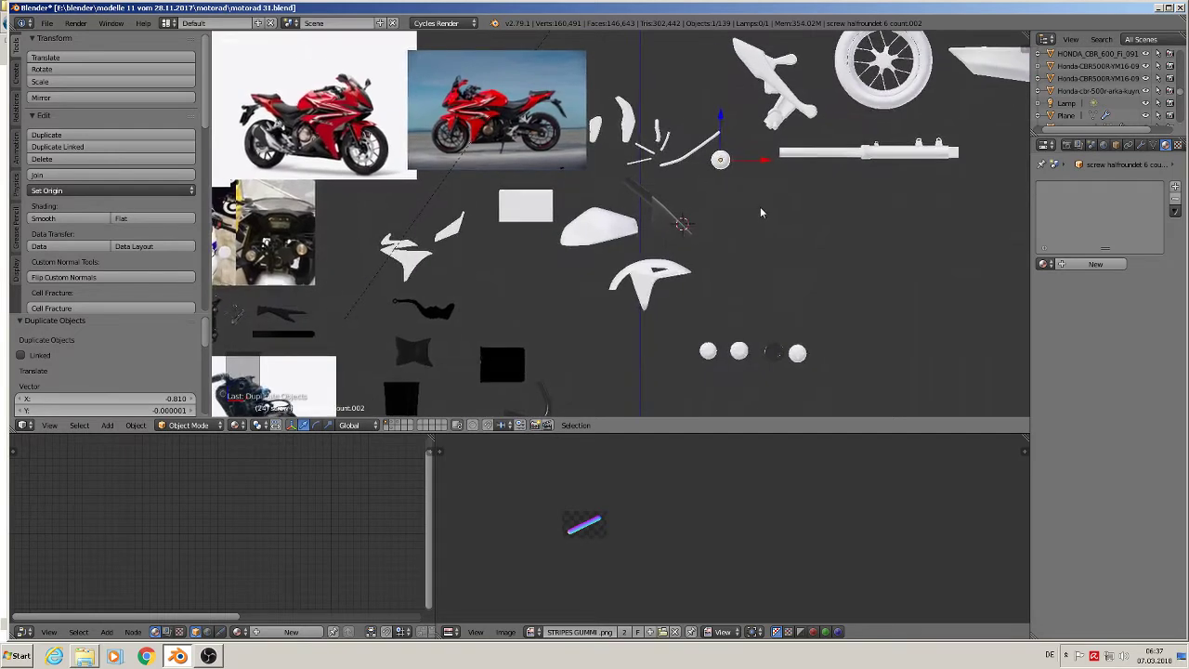
{"action": "scroll", "coordinate": [760, 205], "scroll_direction": "up", "scroll_amount": 6}
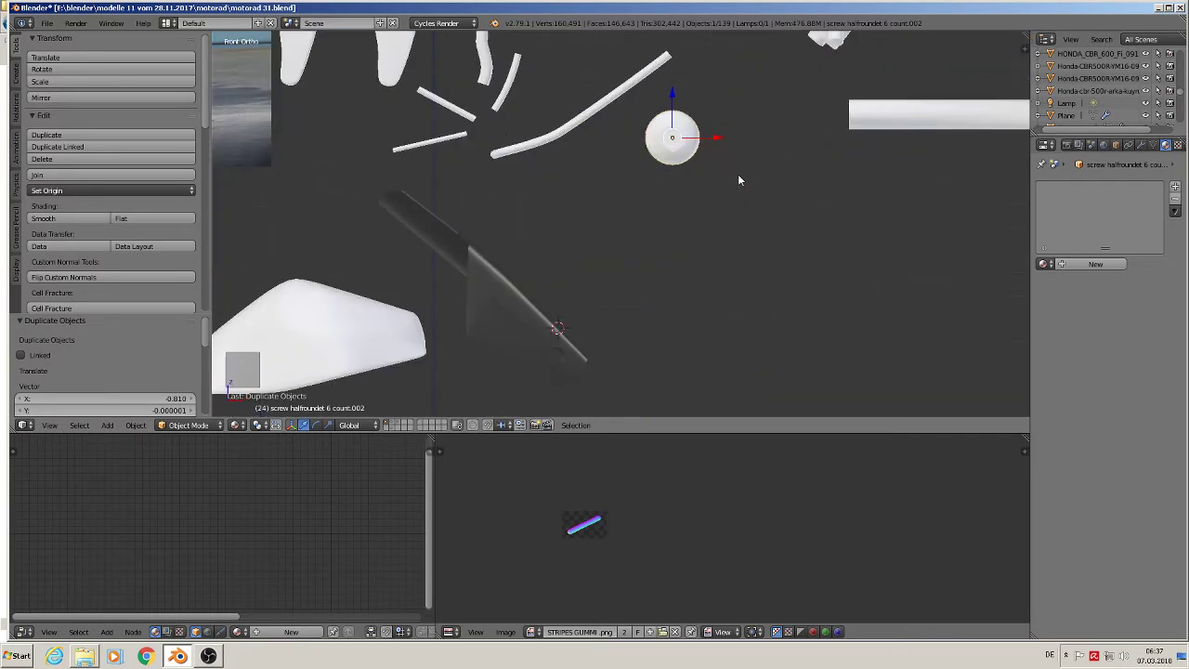
Step: Move the copied screw beside the dark plate and slide it along Y
{"action": "key", "text": "g"}
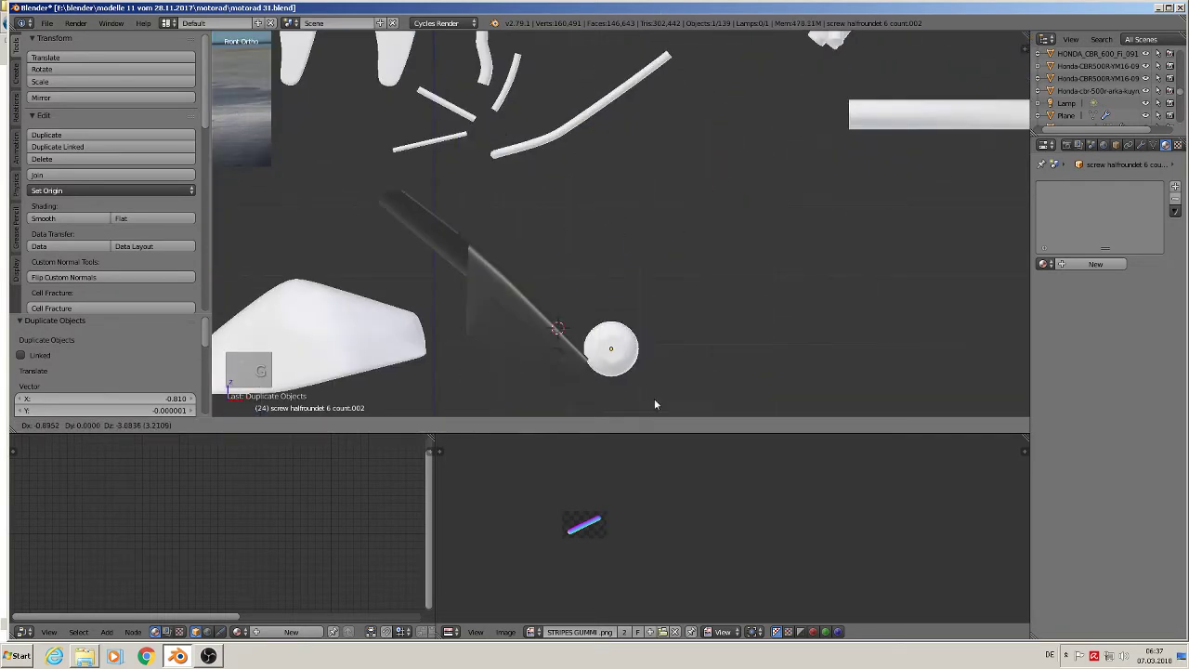
{"action": "left_click", "coordinate": [599, 404]}
{"action": "scroll", "coordinate": [549, 389], "scroll_direction": "up", "scroll_amount": 3}
{"action": "middle_click_drag", "start_coordinate": [603, 380], "coordinate": [670, 249]}
{"action": "left_click", "coordinate": [1142, 147]}
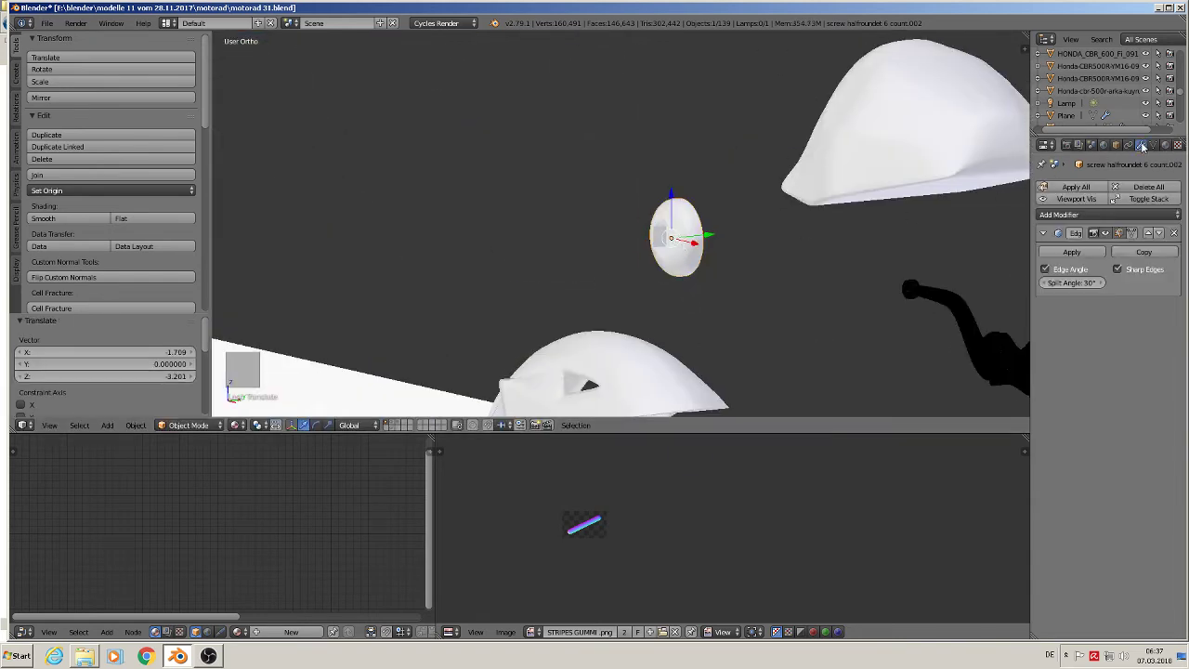
{"action": "middle_click_drag", "start_coordinate": [659, 321], "coordinate": [892, 146]}
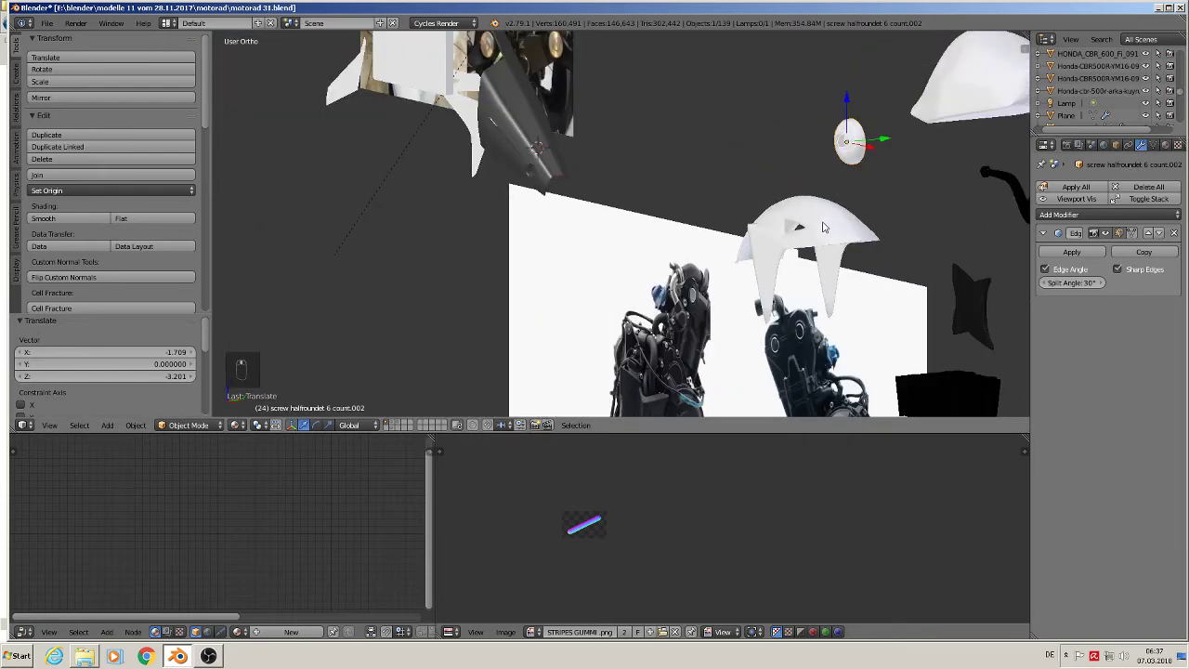
{"action": "left_click_drag", "start_coordinate": [892, 144], "coordinate": [566, 160]}
{"action": "key", "text": "KP_0"}
{"action": "key", "text": "KP_Decimal"}
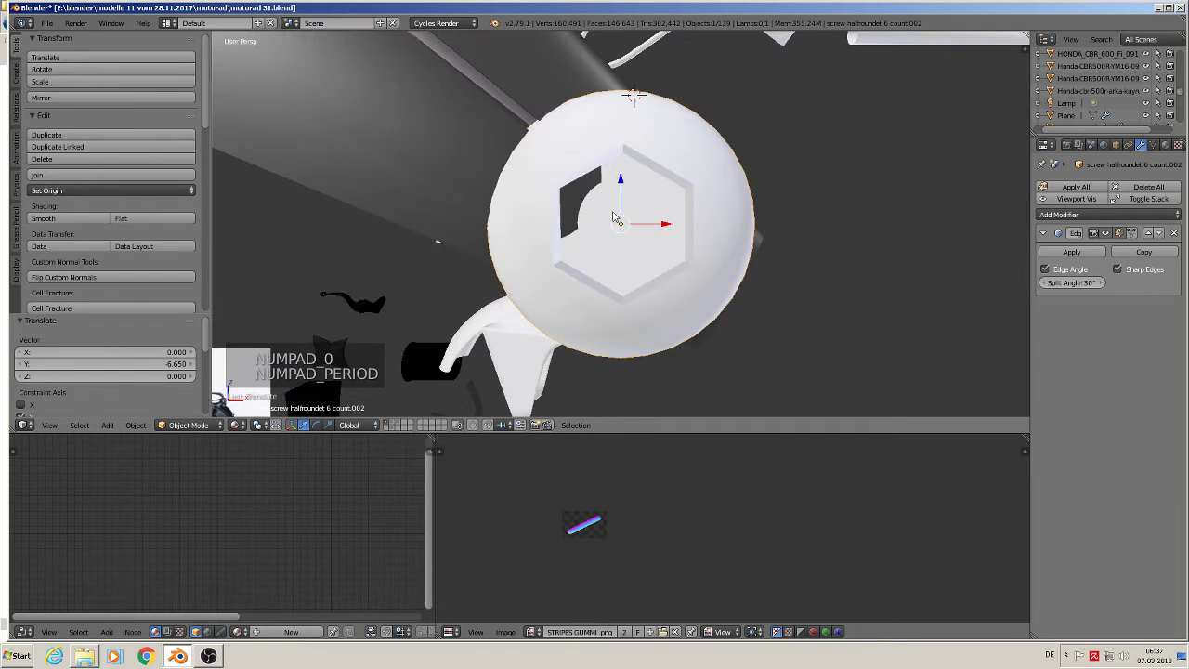
Step: Scale the screw to about 0.218 and slide it along Y into the plate's recess
{"action": "key", "text": "s"}
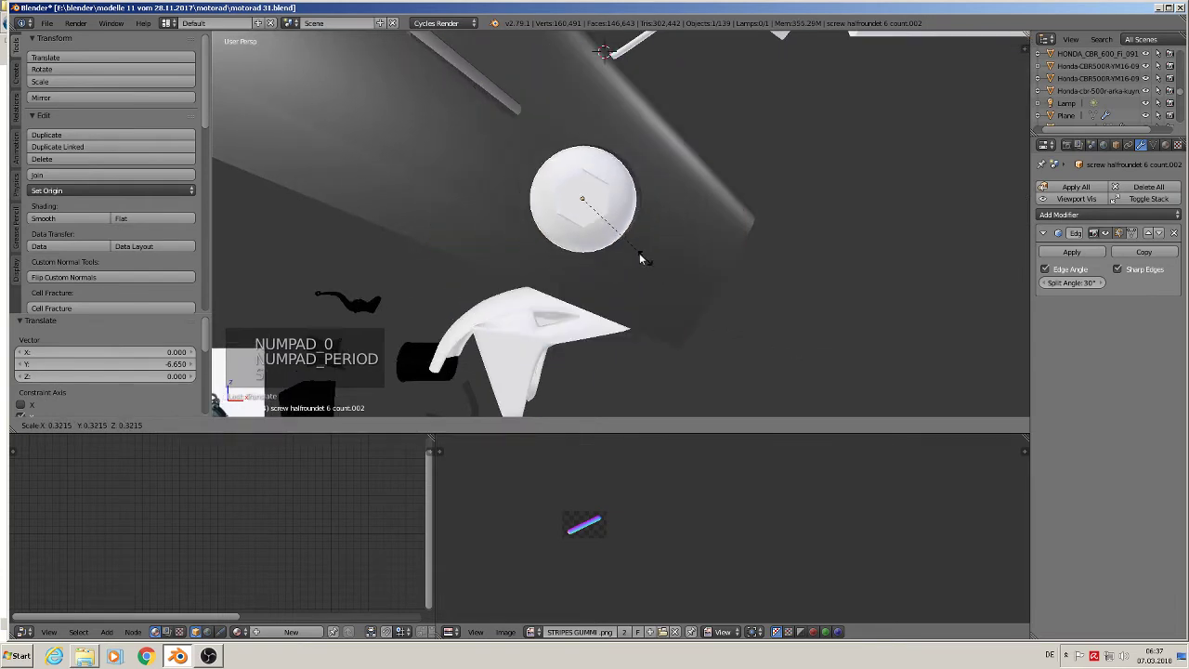
{"action": "left_click", "coordinate": [628, 239]}
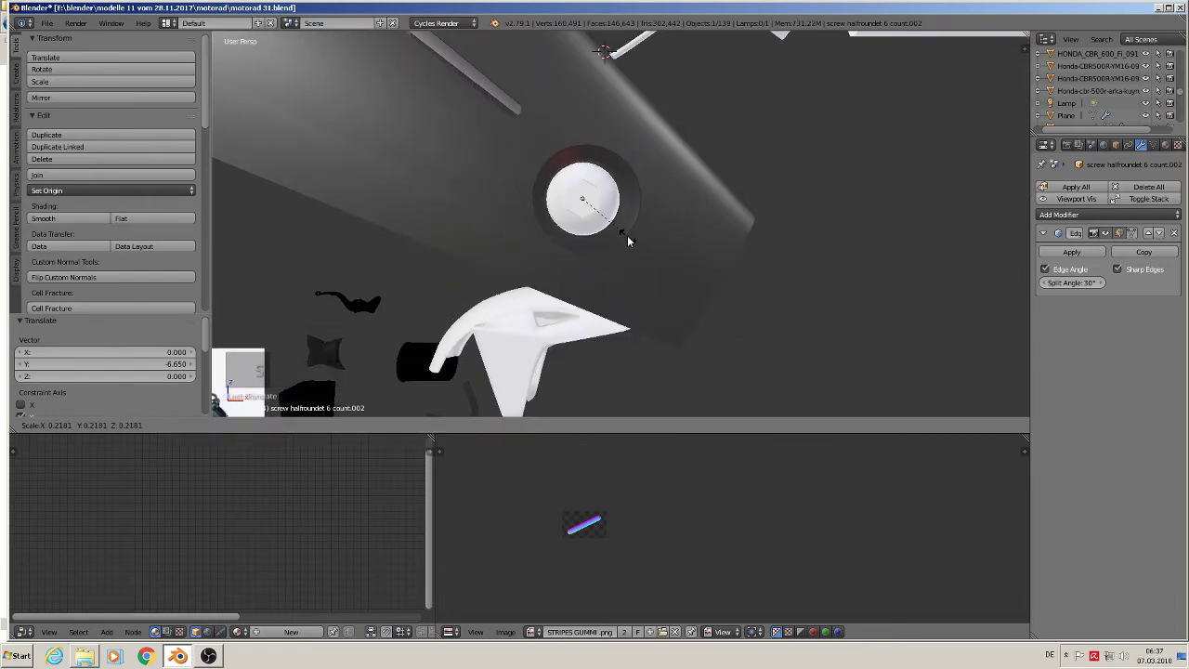
{"action": "middle_click_drag", "start_coordinate": [629, 235], "coordinate": [613, 198]}
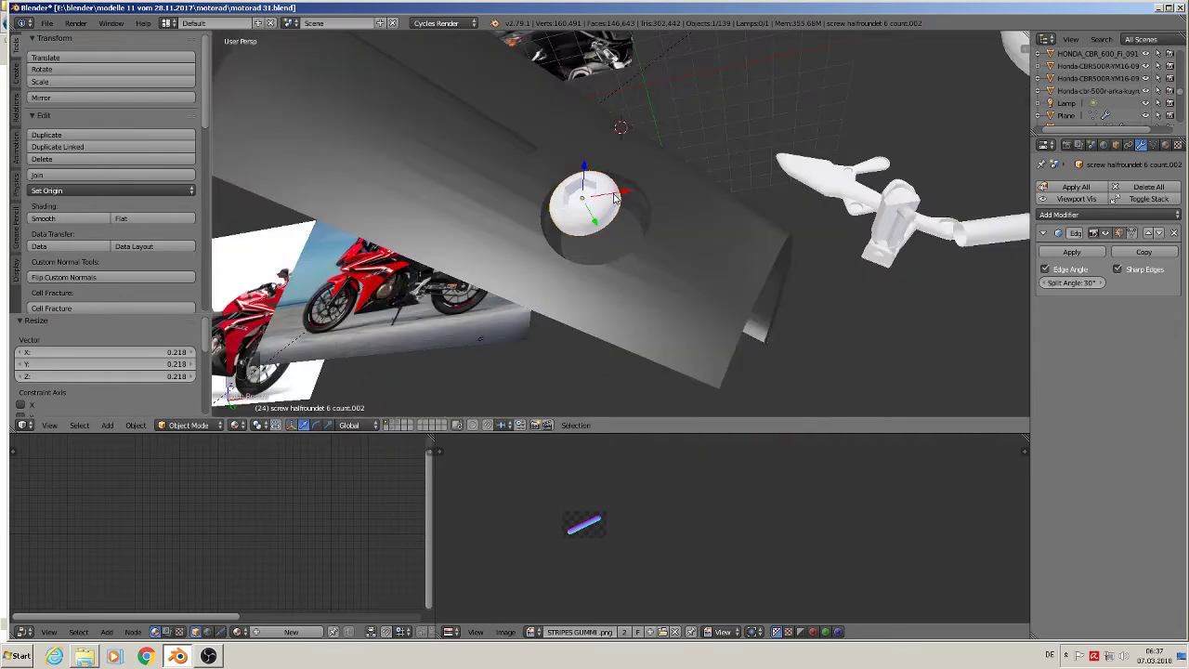
{"action": "middle_click_drag", "start_coordinate": [636, 267], "coordinate": [633, 191]}
{"action": "left_click_drag", "start_coordinate": [636, 192], "coordinate": [665, 186]}
{"action": "middle_click_drag", "start_coordinate": [697, 219], "coordinate": [815, 215]}
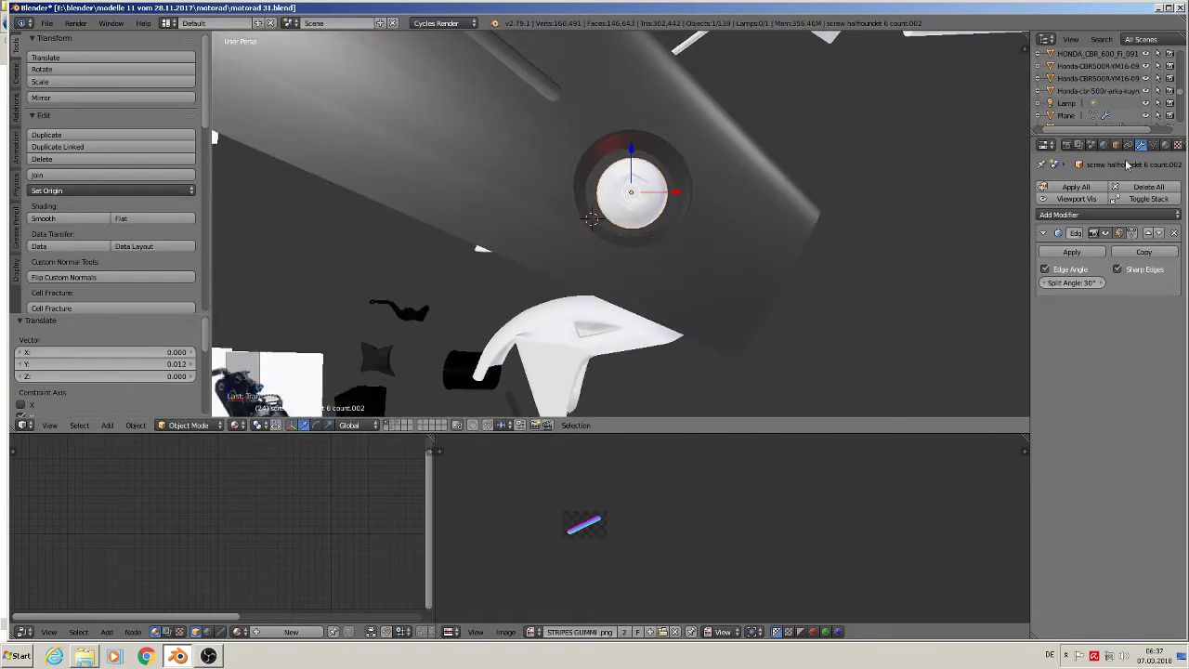
Step: Assign the 'grey steahl Metall little glossy' material to the screw head
{"action": "left_click", "coordinate": [1167, 145]}
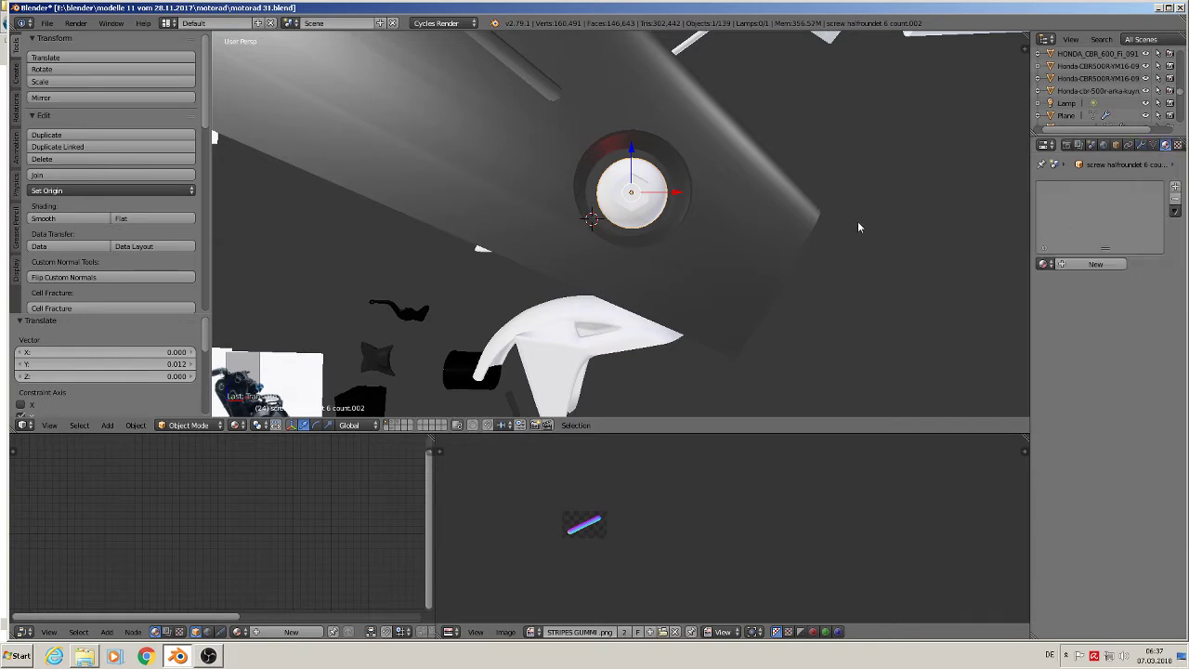
{"action": "left_click", "coordinate": [1043, 264]}
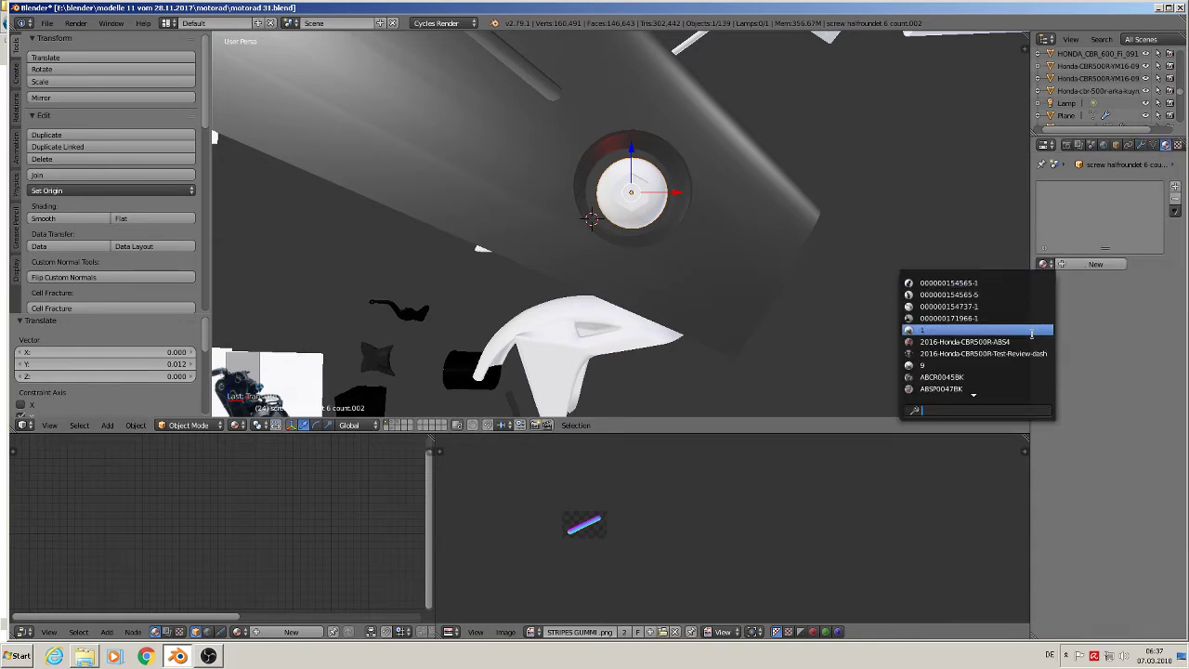
{"action": "type", "text": "ste"}
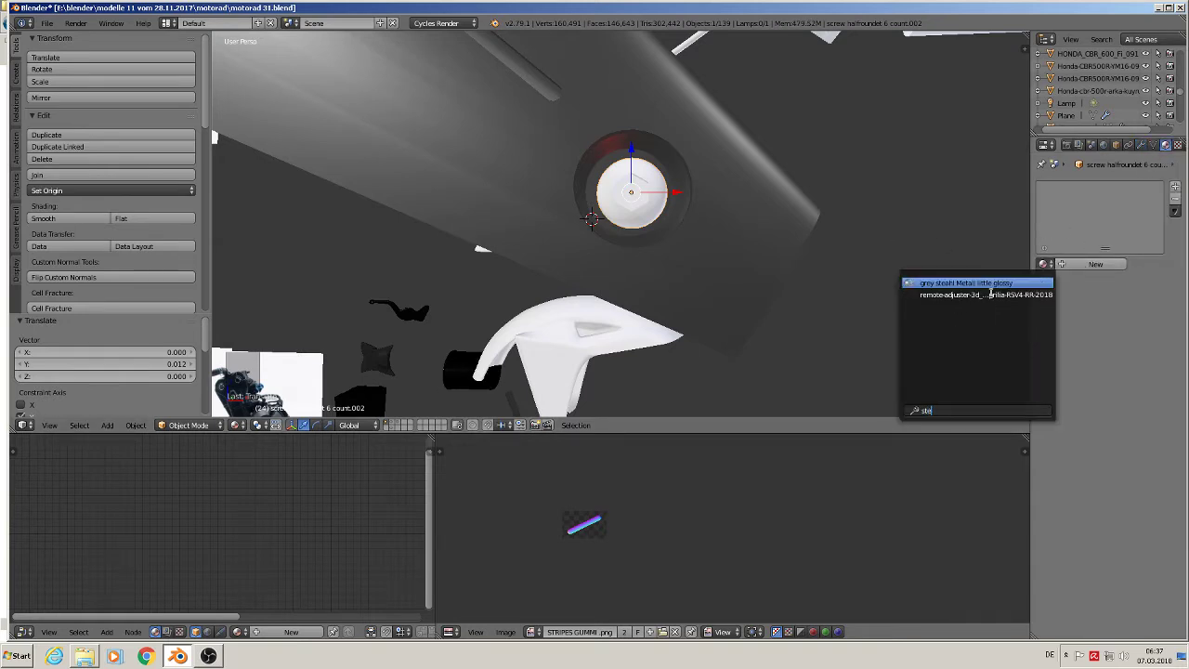
{"action": "left_click", "coordinate": [983, 282]}
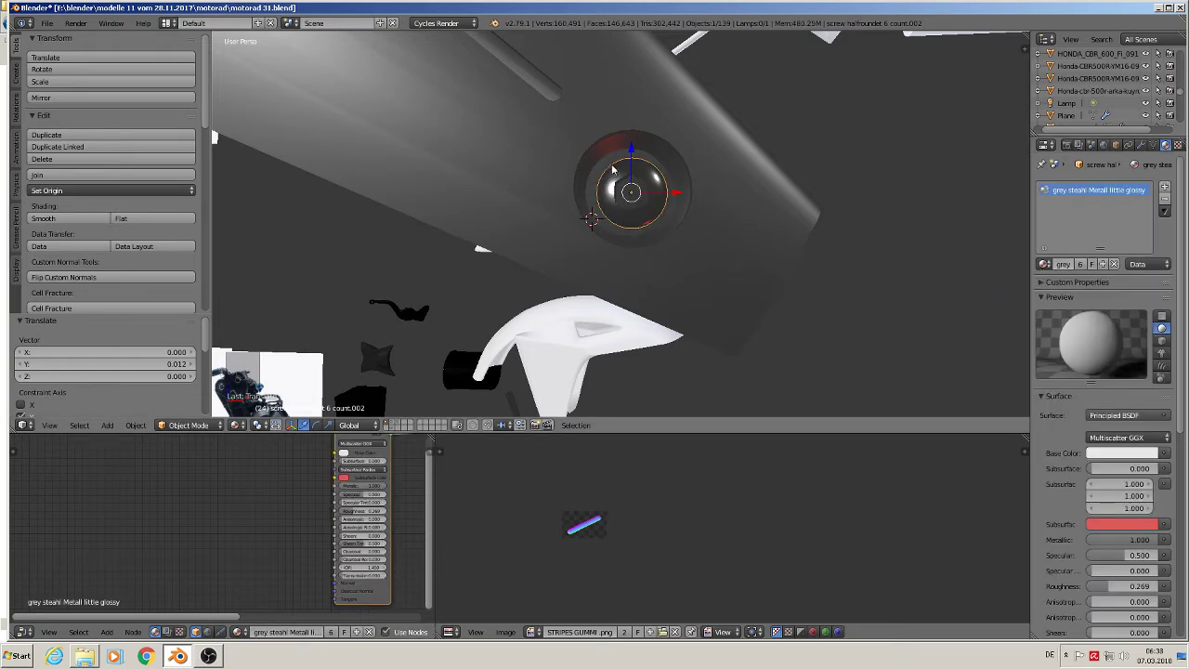
Step: Join the screw into the chrome plate and save the .blend file
{"action": "right_click", "coordinate": [556, 146], "text": "shift"}
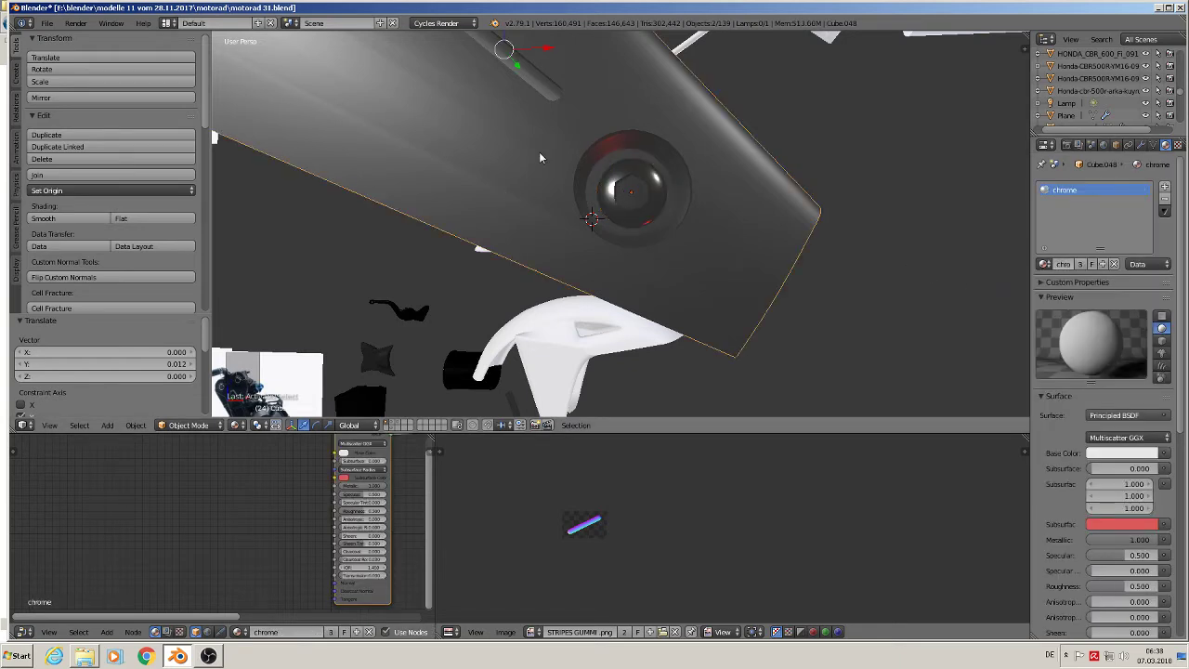
{"action": "left_click", "coordinate": [72, 177]}
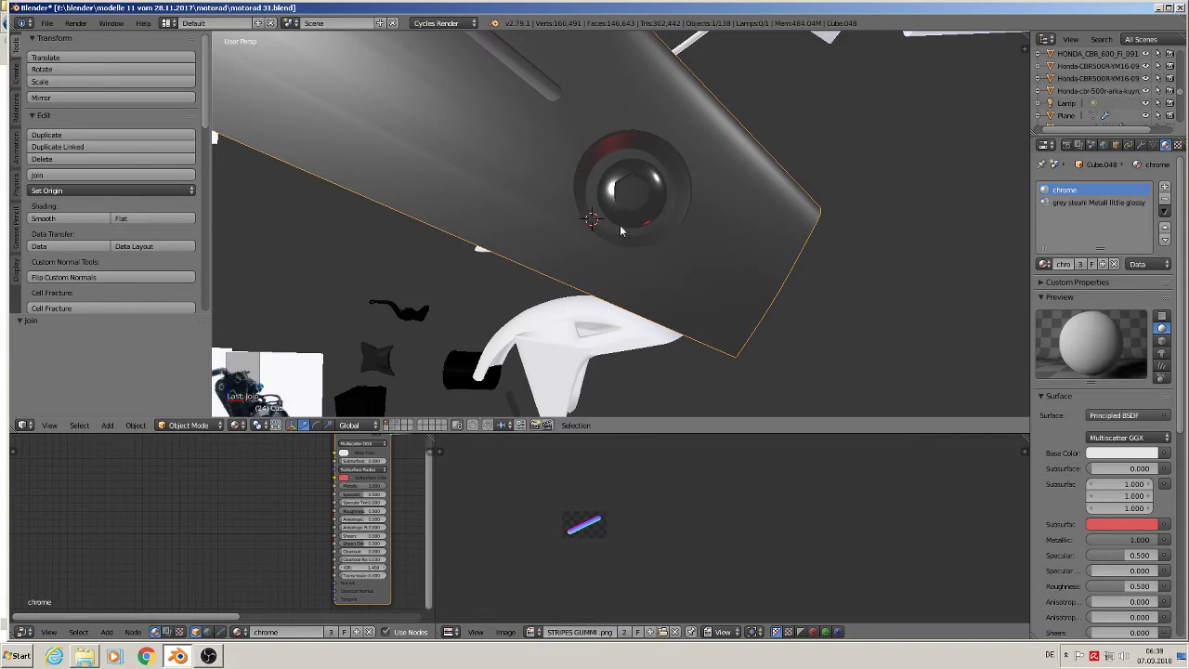
{"action": "scroll", "coordinate": [609, 236], "scroll_direction": "down", "scroll_amount": 3}
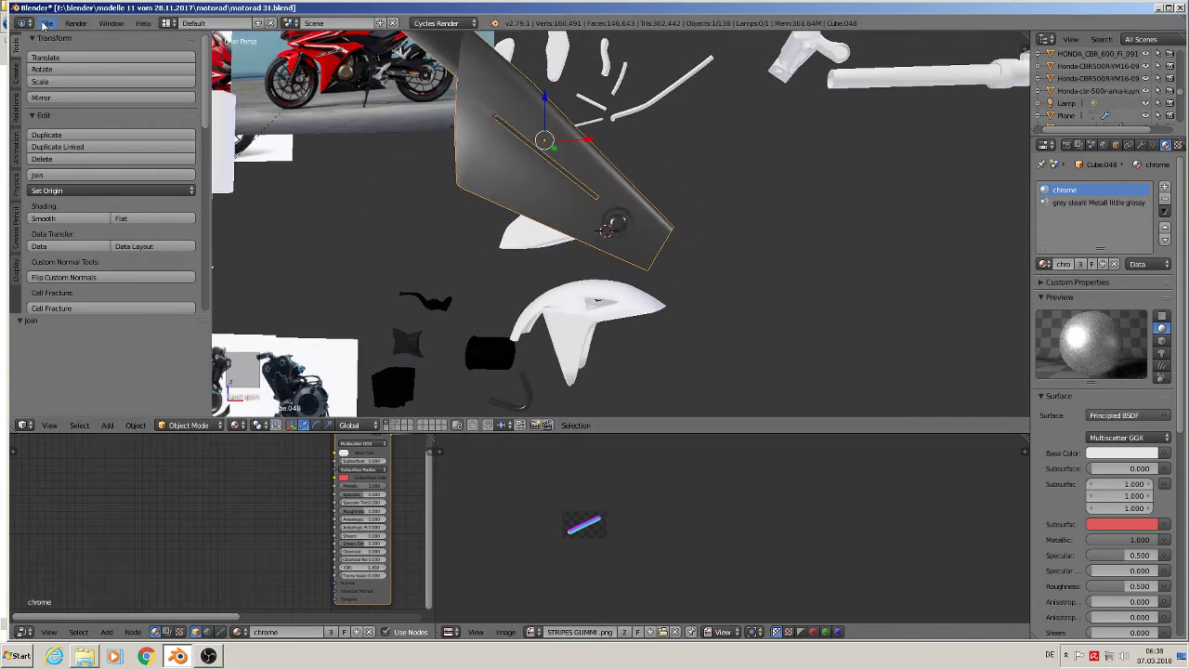
{"action": "left_click", "coordinate": [47, 22]}
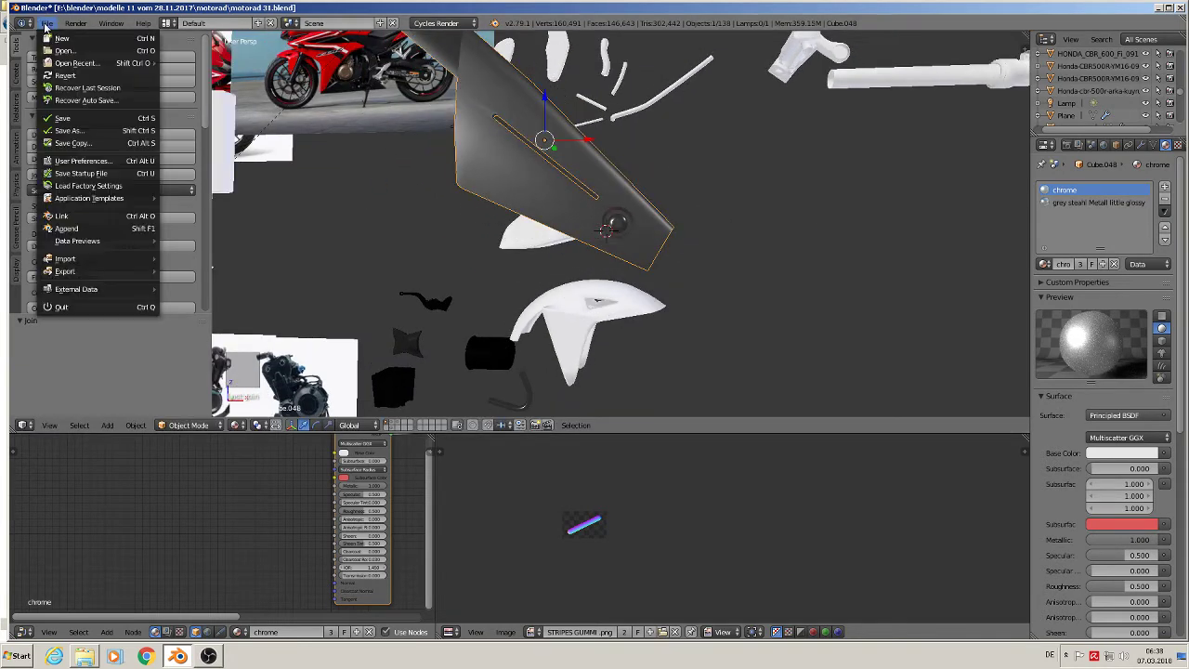
{"action": "left_click", "coordinate": [91, 118]}
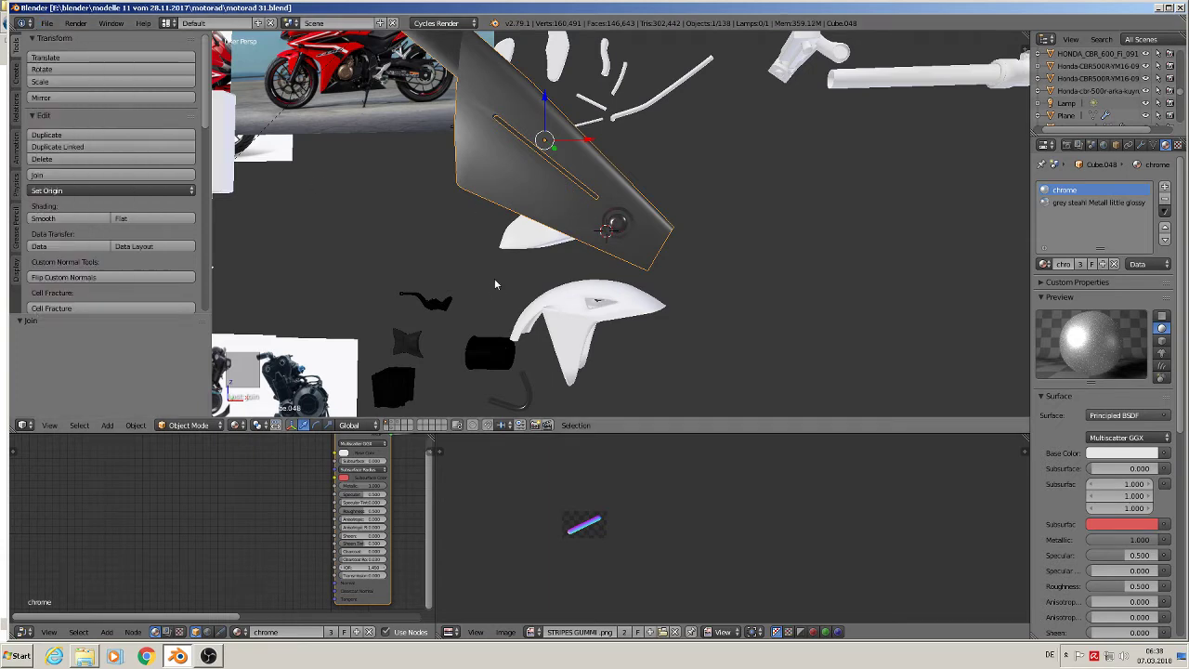
Step: Unwrap the UVs of the plate's whole mesh
{"action": "key", "text": "Tab"}
{"action": "key", "text": "a"}
{"action": "key", "text": "a"}
{"action": "key", "text": "a"}
{"action": "key", "text": "a"}
{"action": "key", "text": "a"}
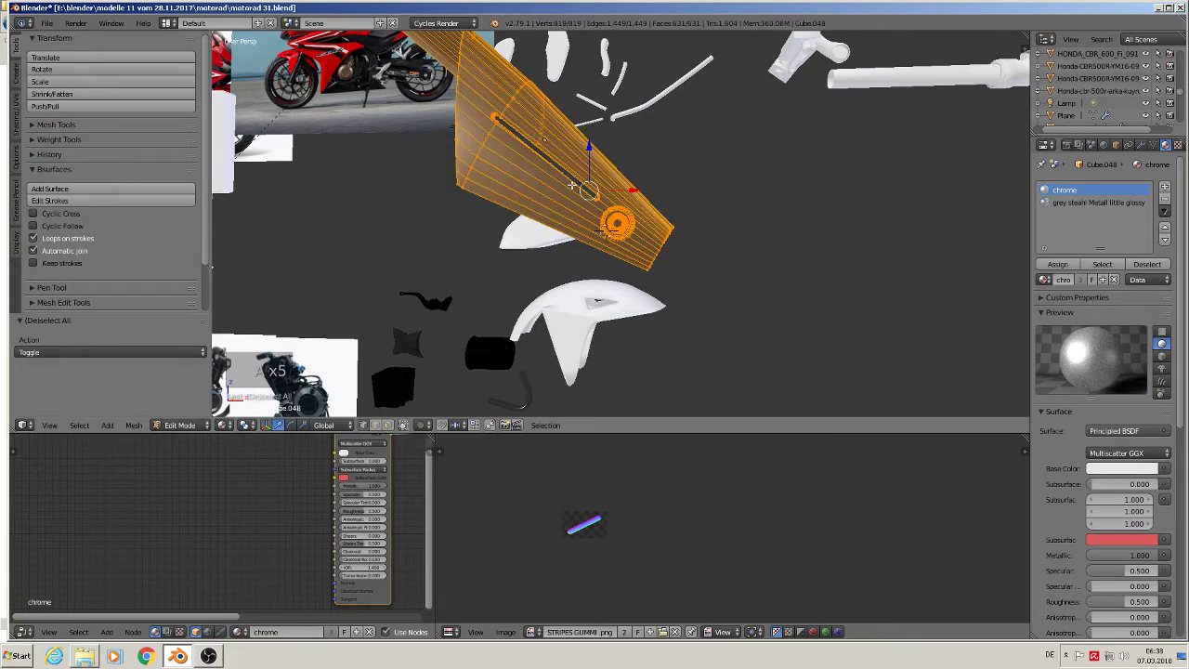
{"action": "key", "text": "u"}
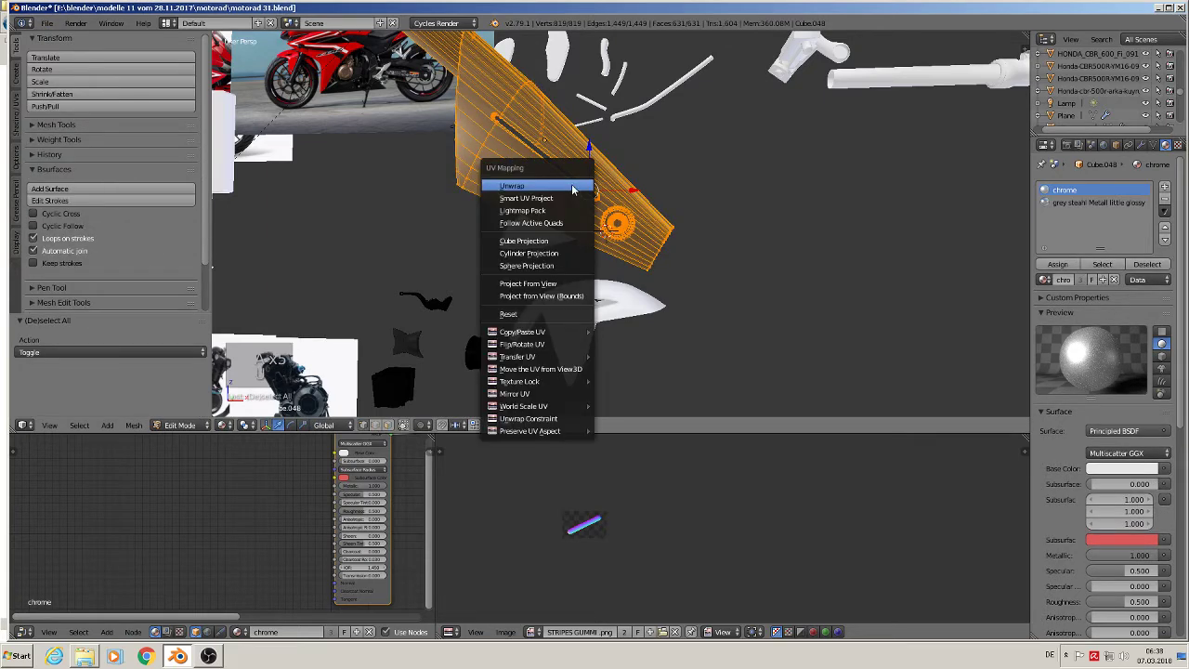
{"action": "left_click", "coordinate": [570, 186]}
{"action": "key", "text": "Tab"}
{"action": "scroll", "coordinate": [632, 295], "scroll_direction": "down", "scroll_amount": 3}
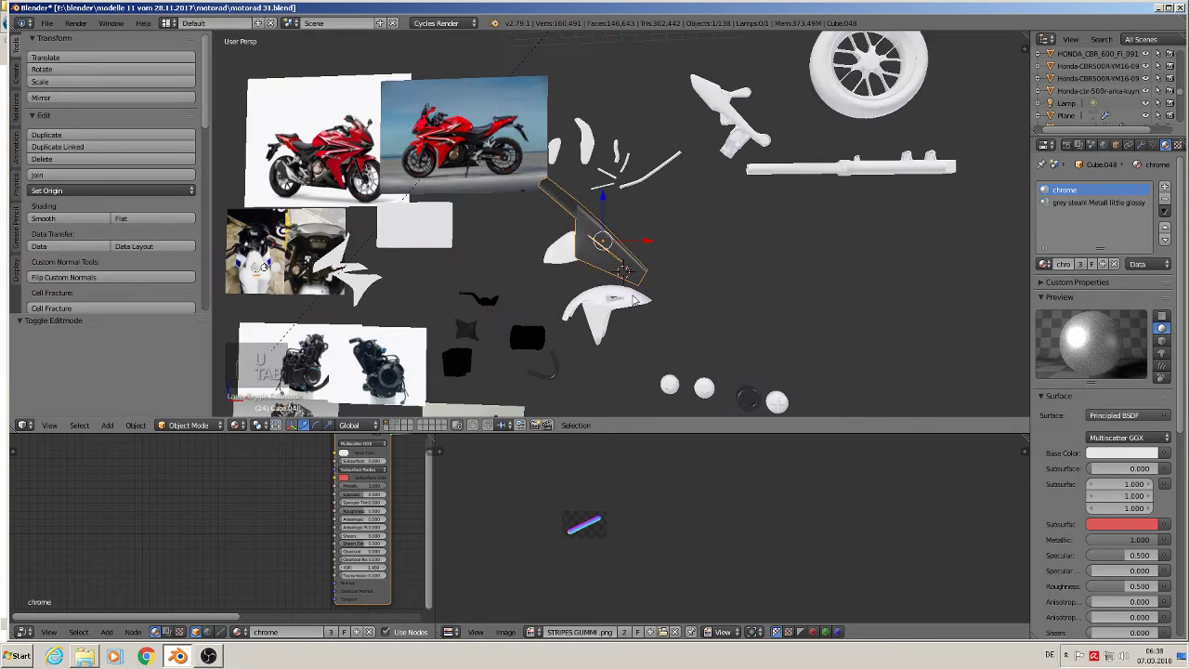
Step: In front orthographic view, move the chrome part down and to the left
{"action": "key", "text": "KP_1"}
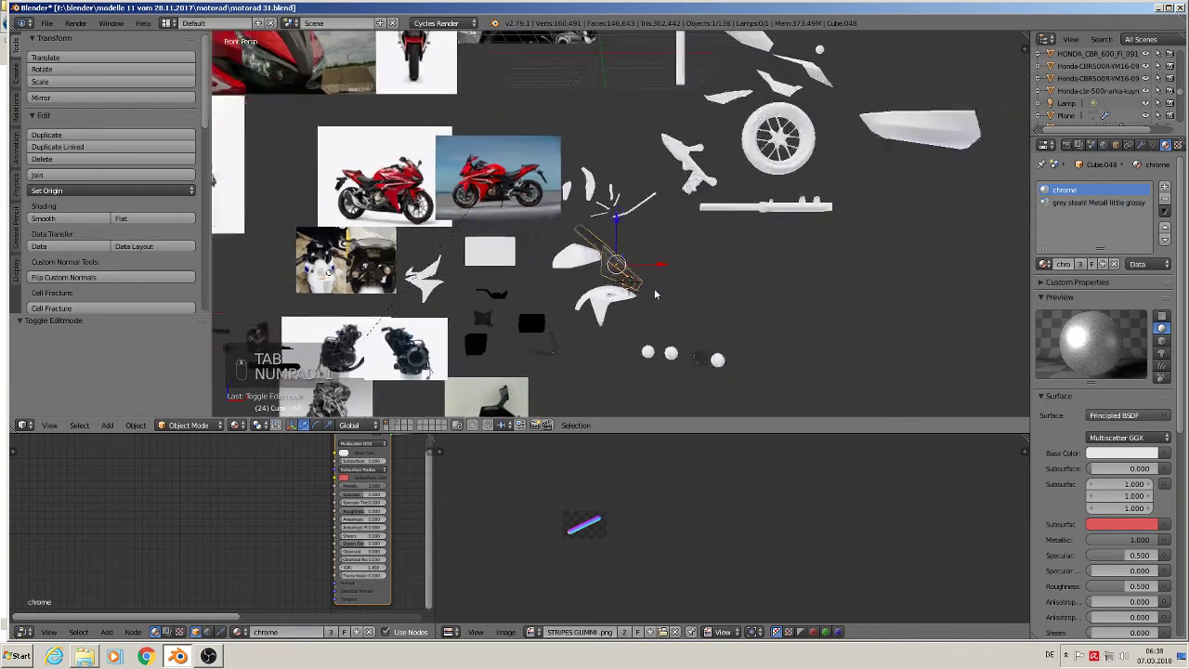
{"action": "scroll", "coordinate": [856, 223], "scroll_direction": "up", "scroll_amount": 3}
{"action": "scroll", "coordinate": [850, 223], "scroll_direction": "up", "scroll_amount": 2}
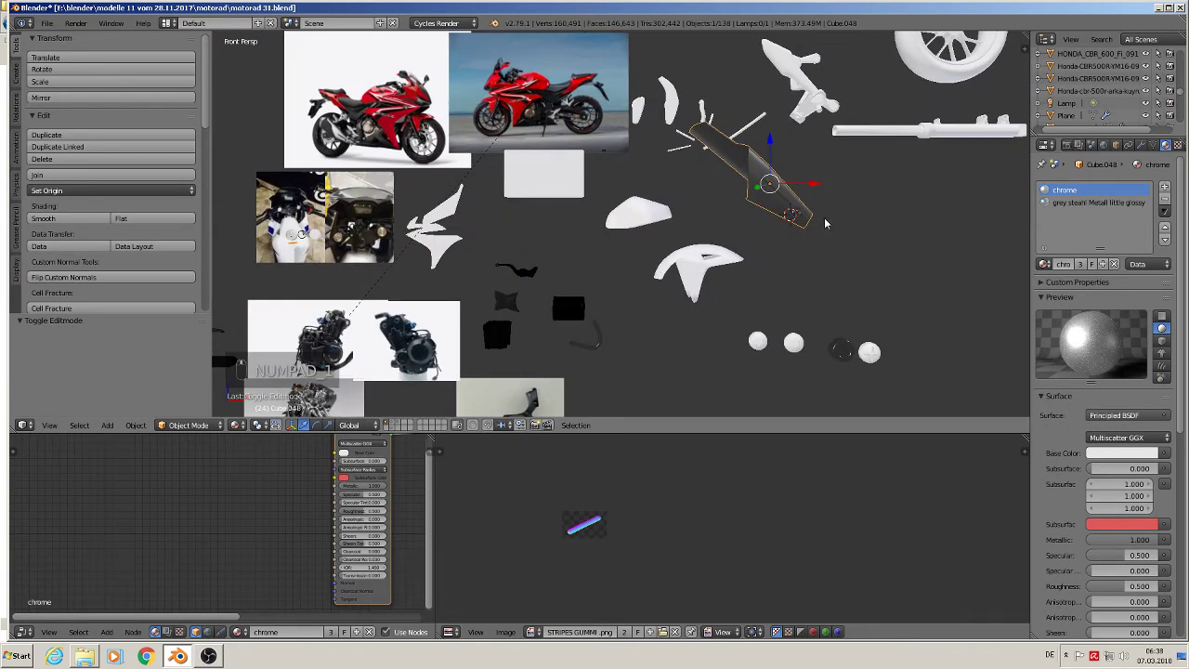
{"action": "key", "text": "KP_5"}
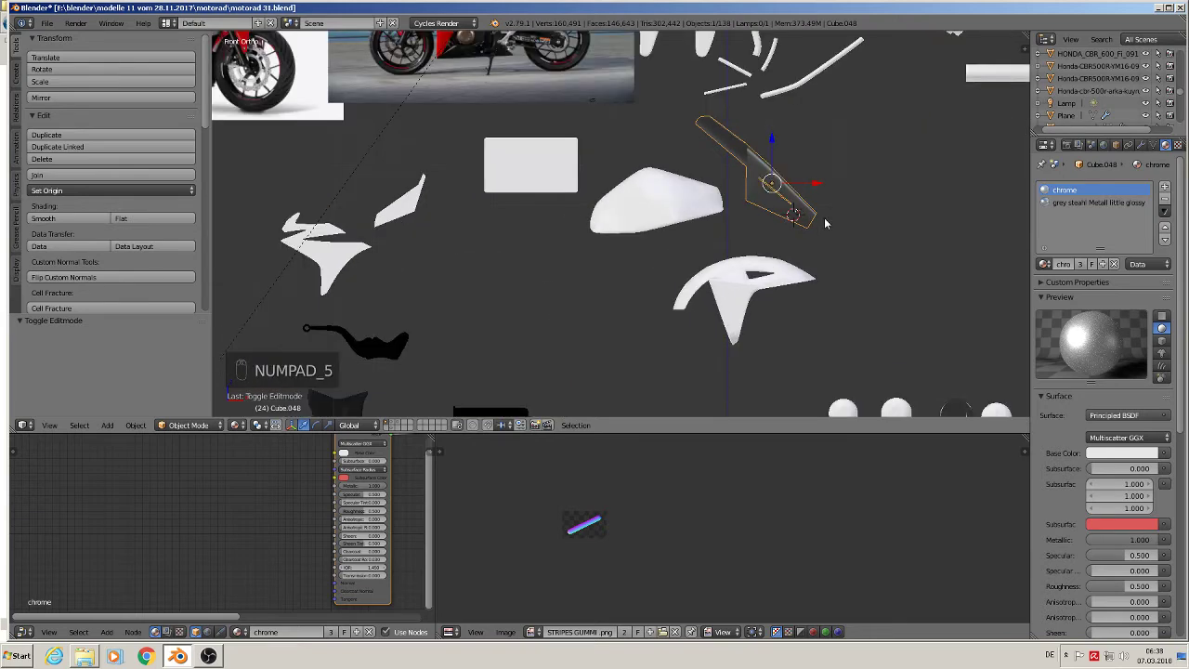
{"action": "scroll", "coordinate": [824, 223], "scroll_direction": "down", "scroll_amount": 3}
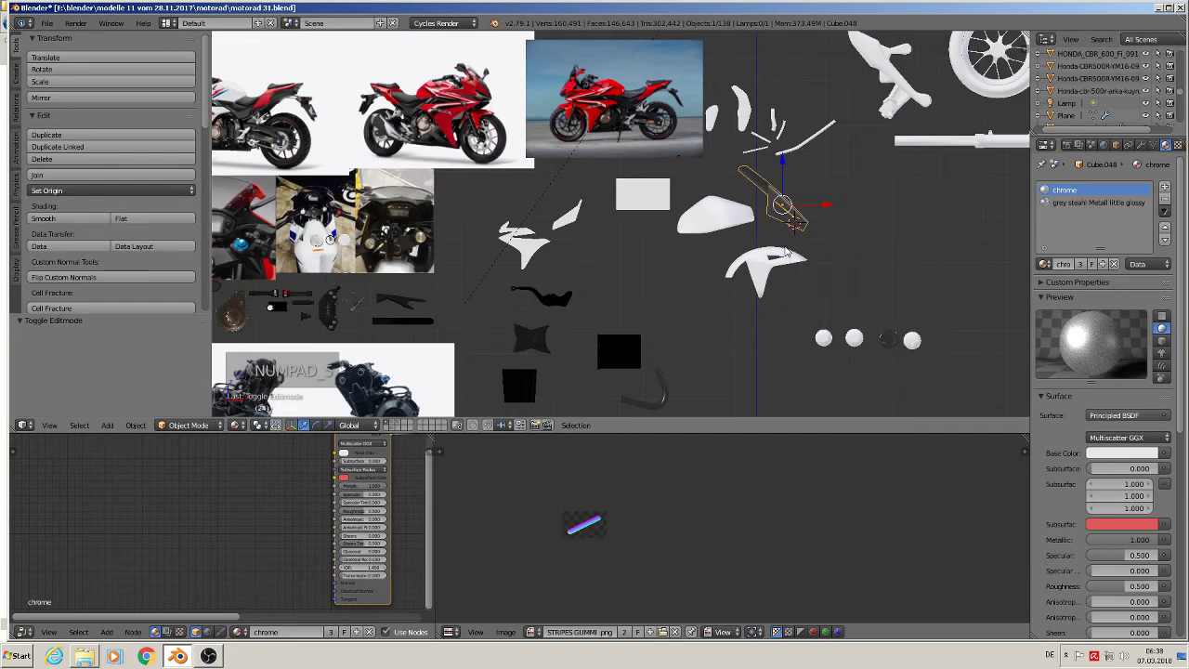
{"action": "key", "text": "g"}
{"action": "left_click", "coordinate": [606, 347]}
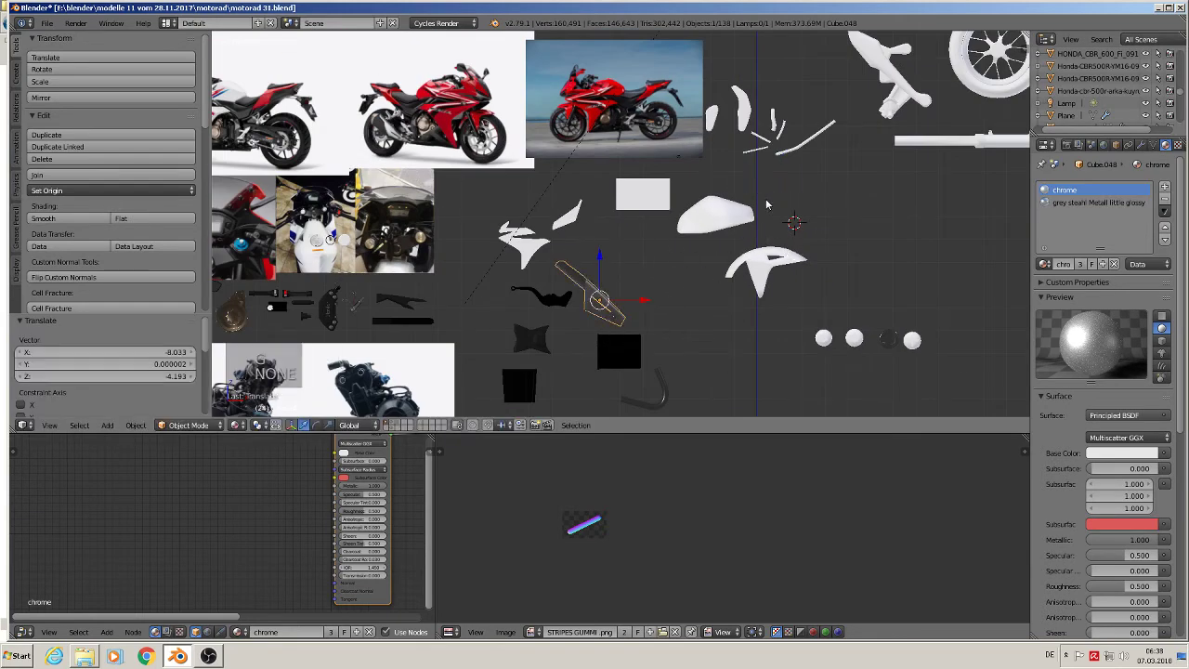
Step: Orbit to check the placement, then return to the front view of the reference photos
{"action": "middle_click_drag", "start_coordinate": [767, 204], "coordinate": [836, 310]}
{"action": "key", "text": "KP_1"}
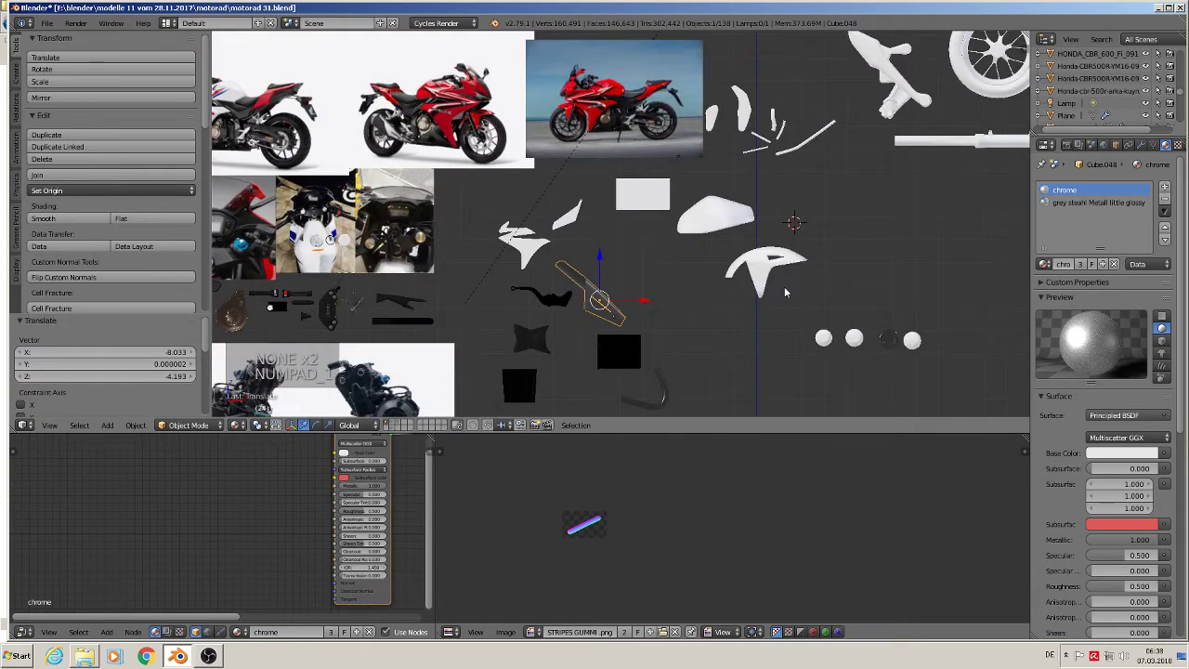
{"action": "middle_click_drag", "start_coordinate": [811, 263], "coordinate": [698, 92]}
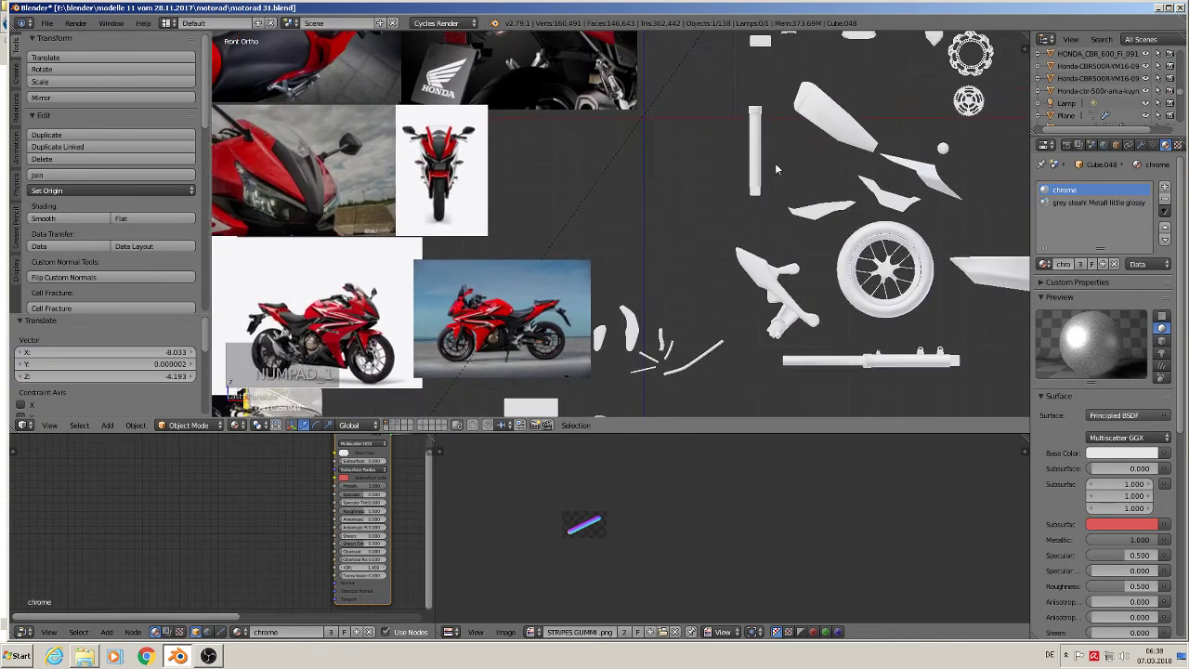
{"action": "key", "text": "KP_1"}
{"action": "middle_click_drag", "start_coordinate": [778, 214], "coordinate": [641, 295]}
{"action": "key", "text": "KP_1"}
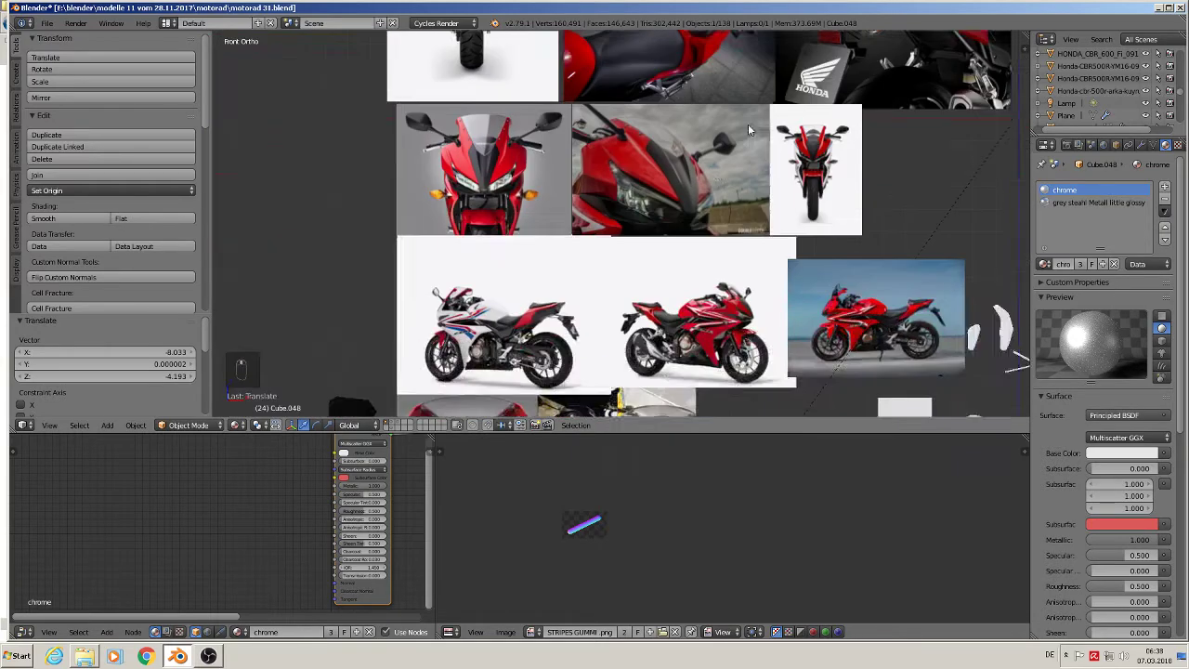
{"action": "scroll", "coordinate": [801, 308], "scroll_direction": "up", "scroll_amount": 4}
{"action": "scroll", "coordinate": [801, 309], "scroll_direction": "up", "scroll_amount": 5}
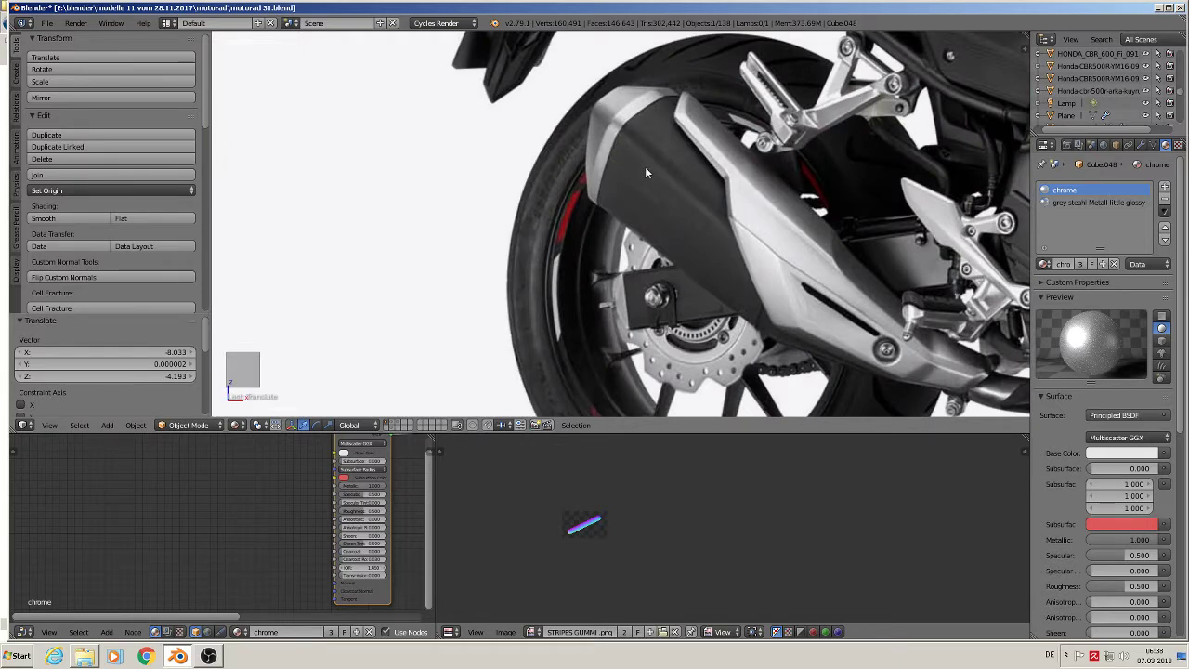
{"action": "scroll", "coordinate": [645, 172], "scroll_direction": "down", "scroll_amount": 6}
{"action": "scroll", "coordinate": [407, 183], "scroll_direction": "up", "scroll_amount": 4}
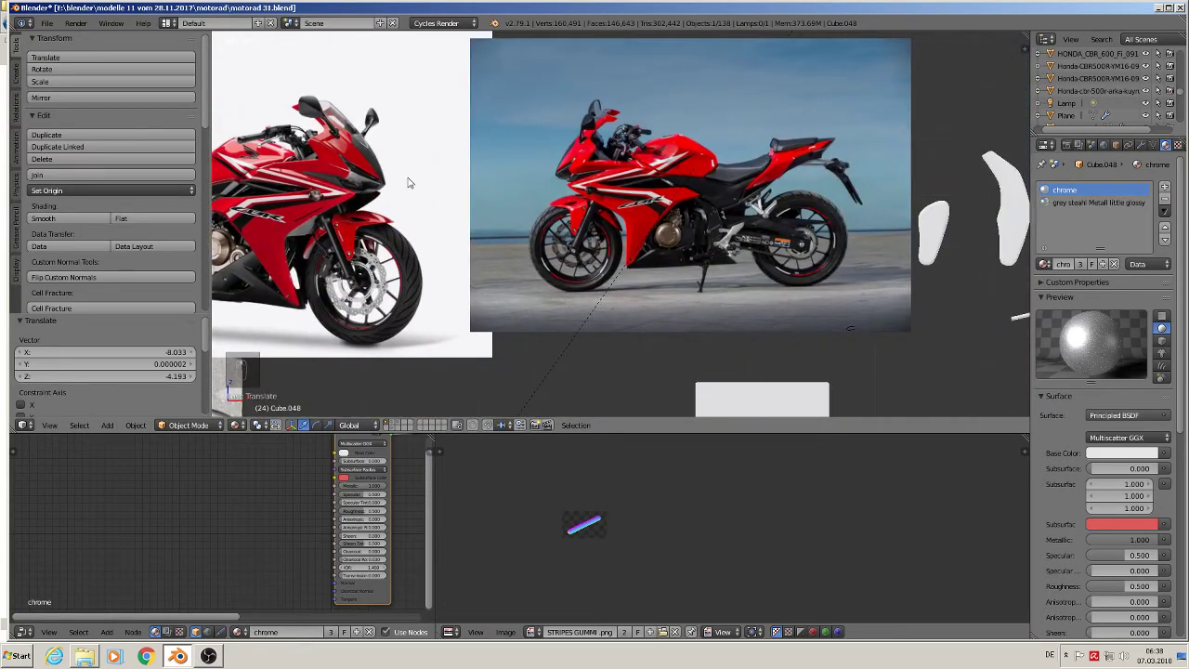
{"action": "scroll", "coordinate": [769, 128], "scroll_direction": "up", "scroll_amount": 4}
{"action": "scroll", "coordinate": [710, 318], "scroll_direction": "down", "scroll_amount": 3}
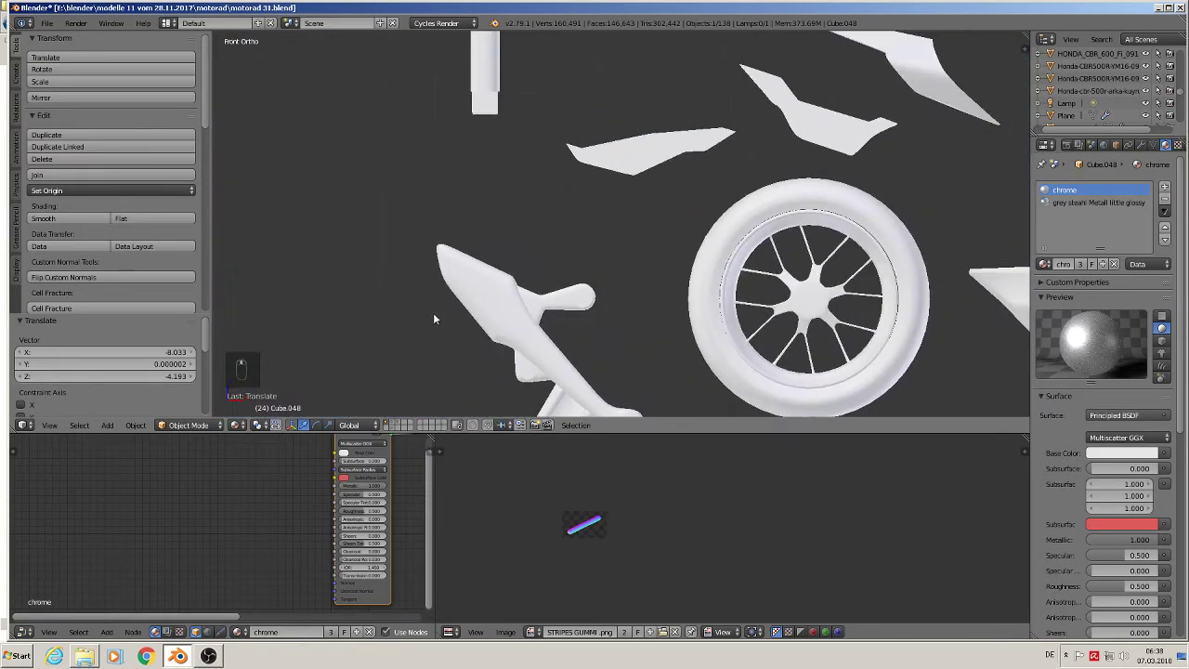
{"action": "scroll", "coordinate": [566, 293], "scroll_direction": "up", "scroll_amount": 6}
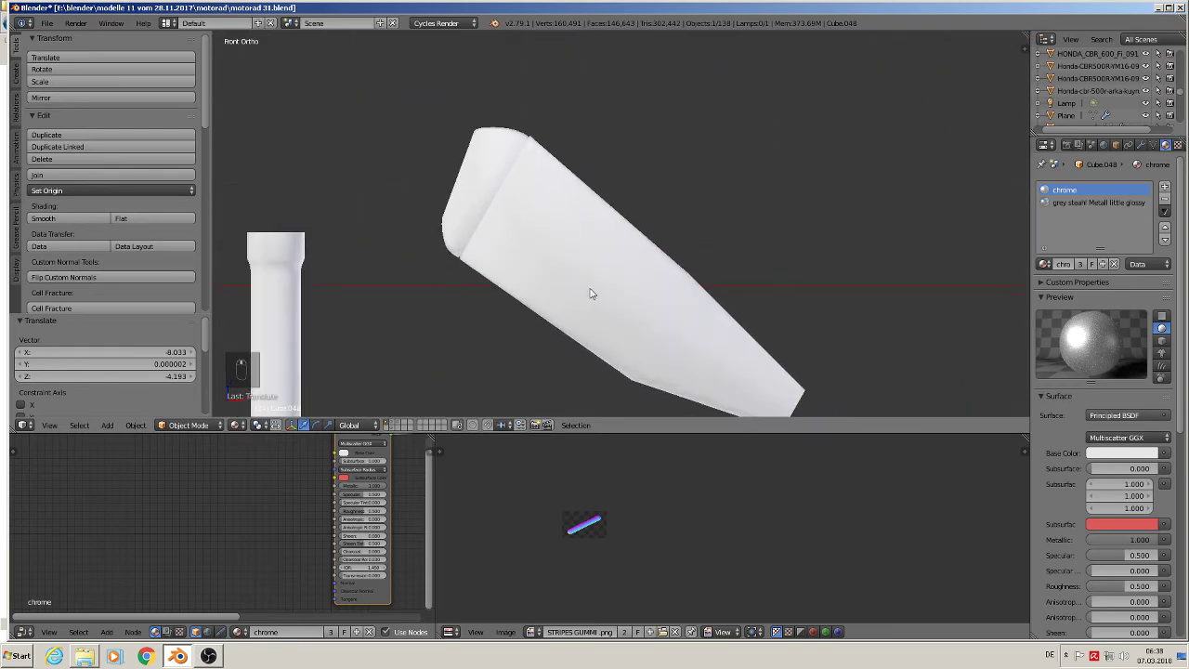
Step: Give the white exhaust body a material slot with 'black plastic rough'
{"action": "right_click", "coordinate": [580, 250]}
{"action": "key", "text": "Tab"}
{"action": "key", "text": "Tab"}
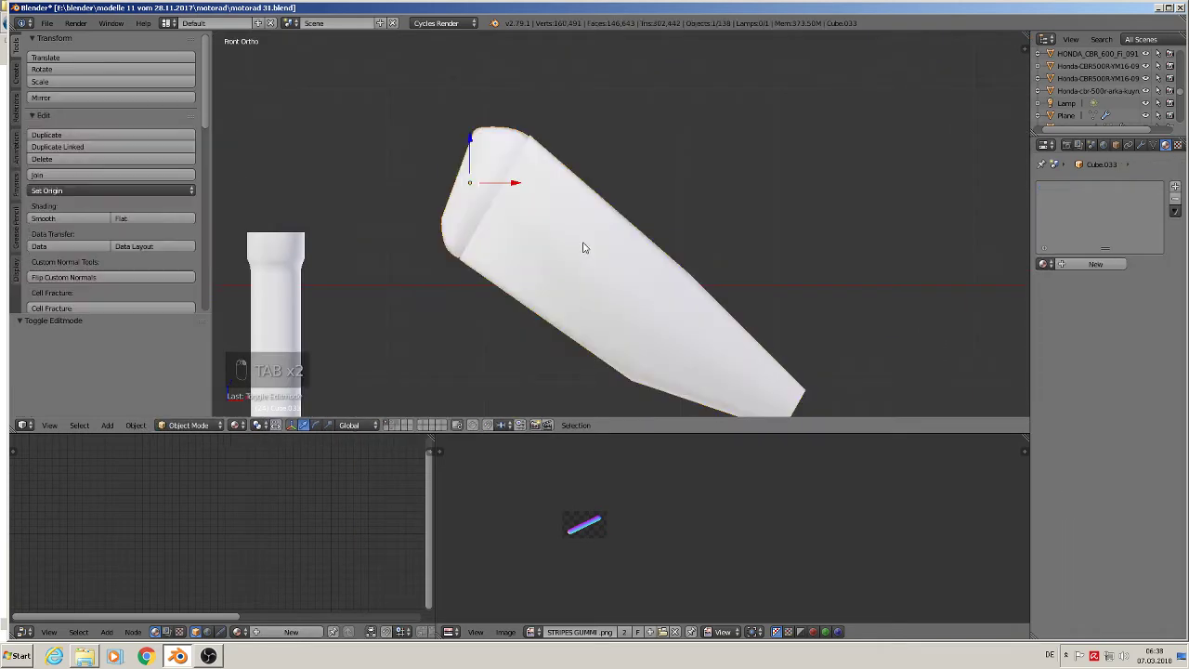
{"action": "left_click", "coordinate": [1175, 187]}
{"action": "left_click", "coordinate": [1044, 264]}
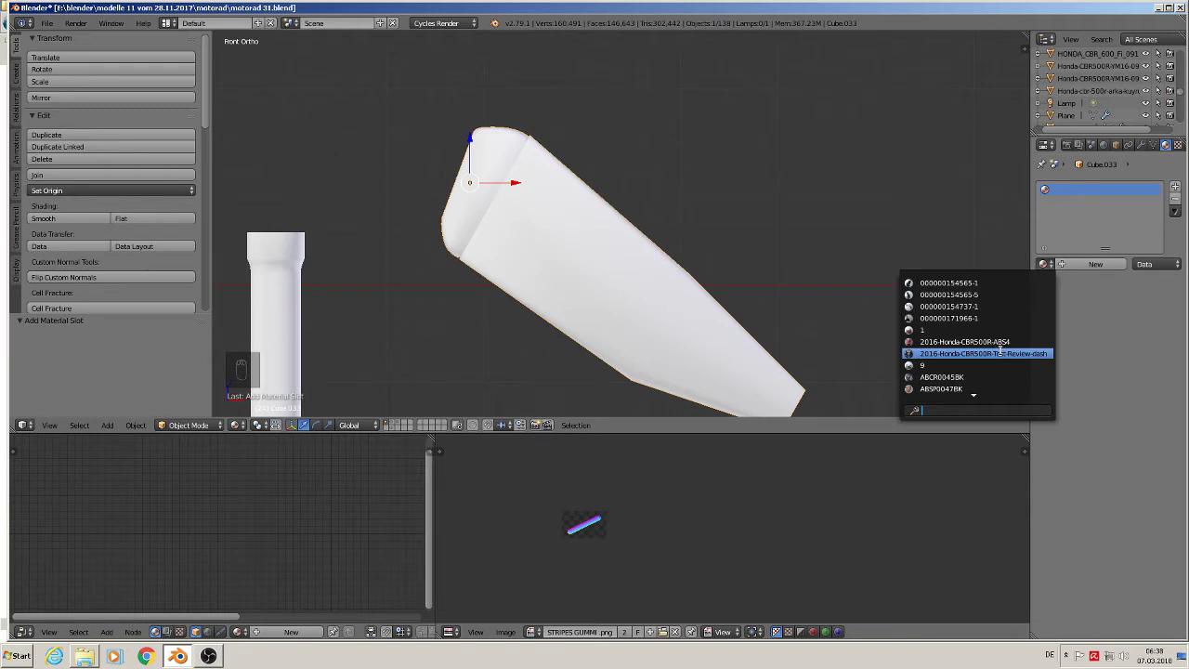
{"action": "type", "text": "BLA"}
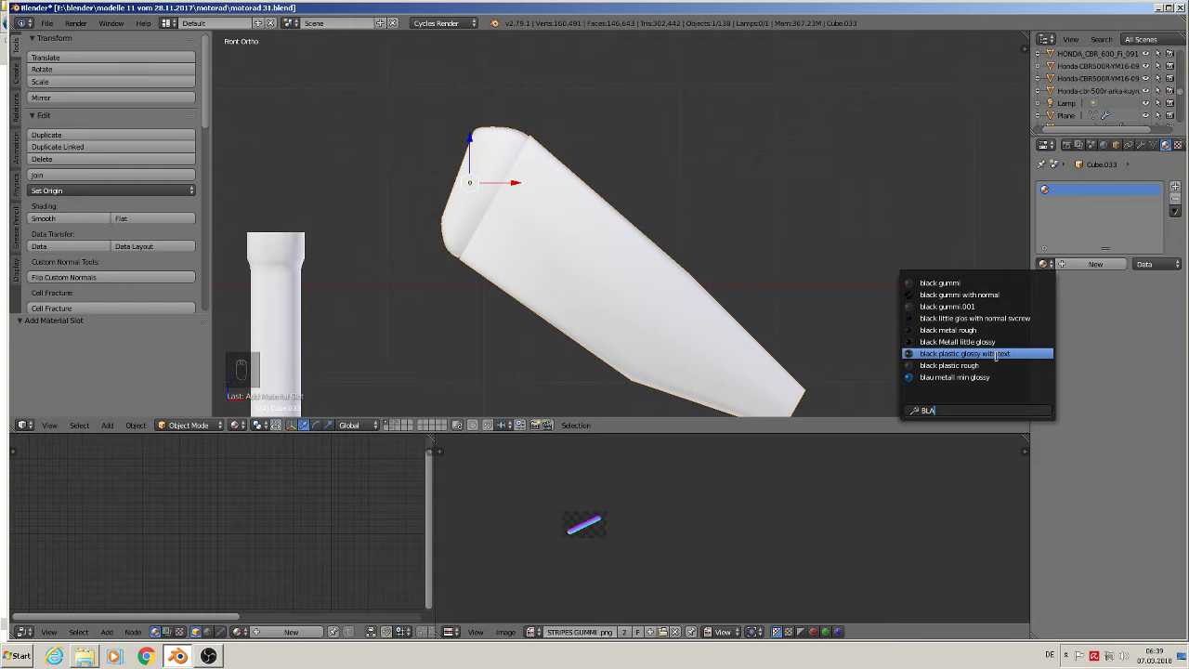
{"action": "left_click", "coordinate": [991, 365]}
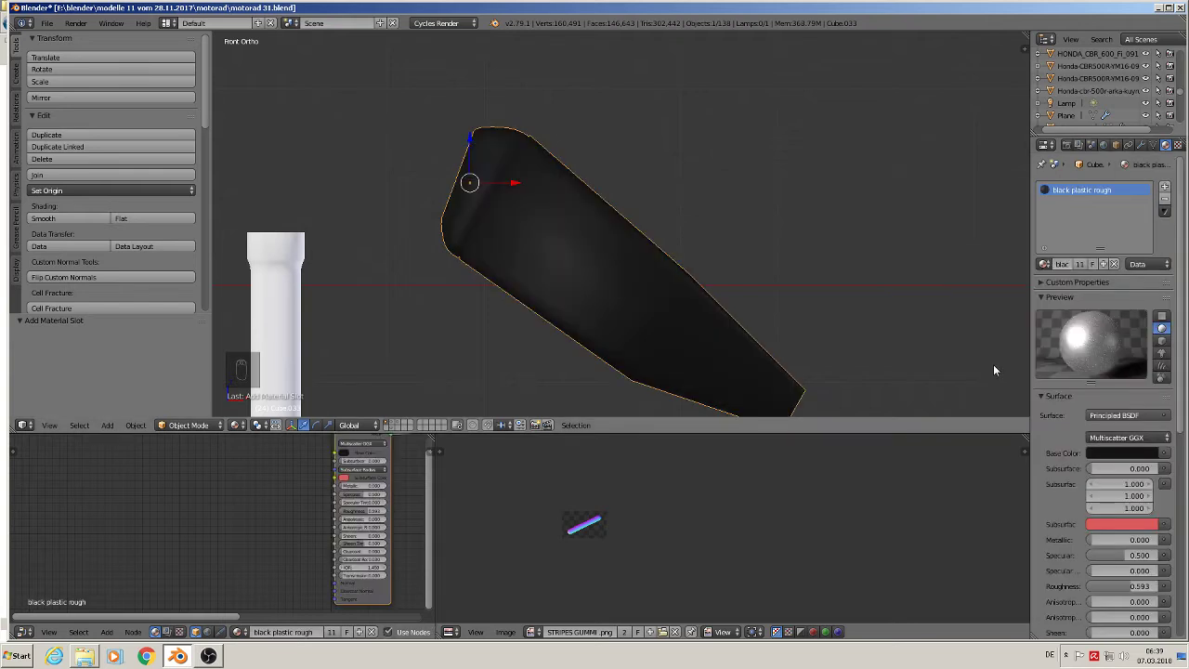
Step: Add a second material slot using the existing 'chrome' material
{"action": "left_click", "coordinate": [1165, 186]}
{"action": "left_click", "coordinate": [1044, 264]}
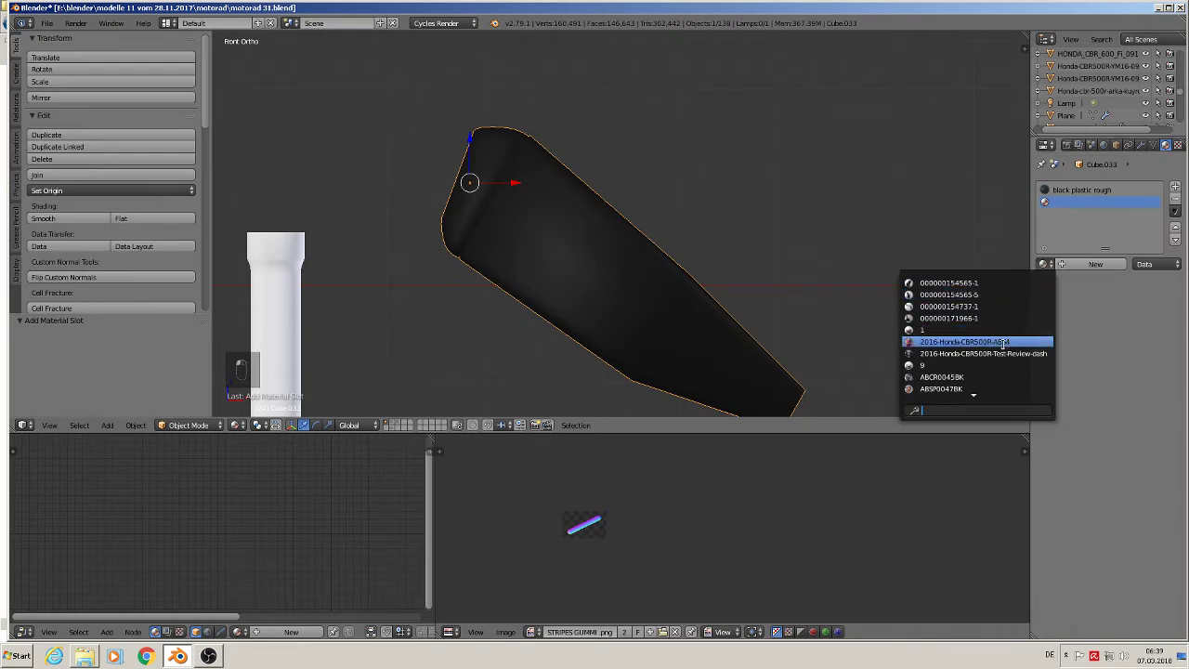
{"action": "type", "text": "chrome"}
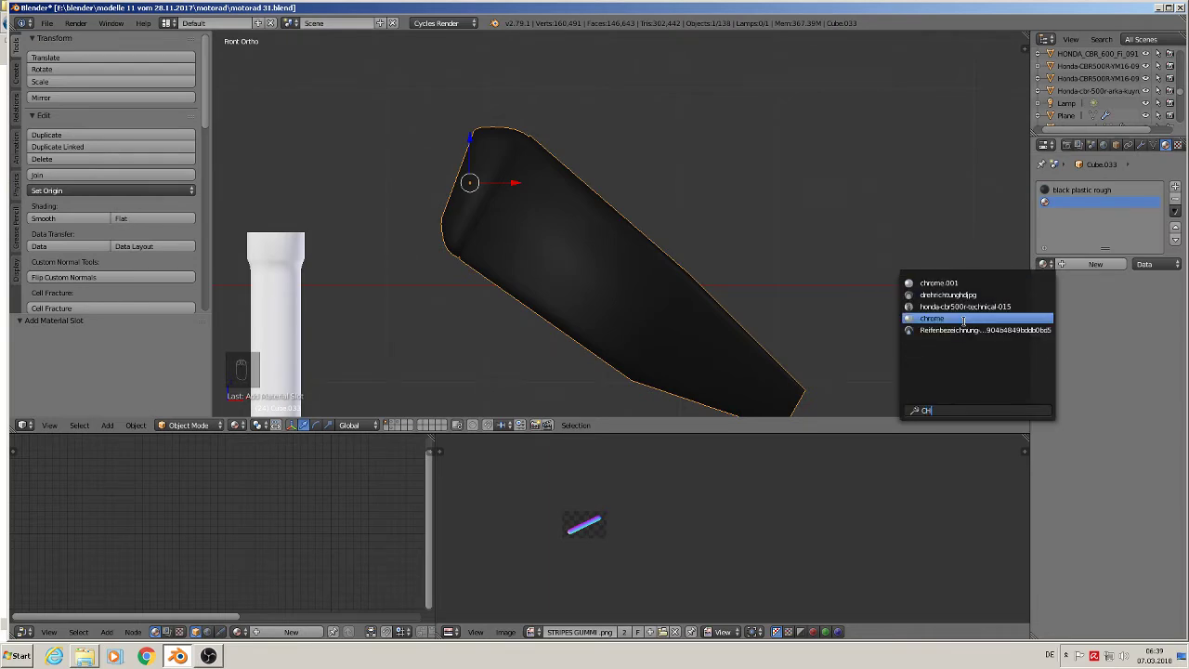
{"action": "left_click", "coordinate": [973, 317]}
{"action": "key", "text": "Tab"}
Step: Select only the exhaust's rounded end cap and assign it the chrome material
{"action": "key", "text": "a"}
{"action": "key", "text": "a"}
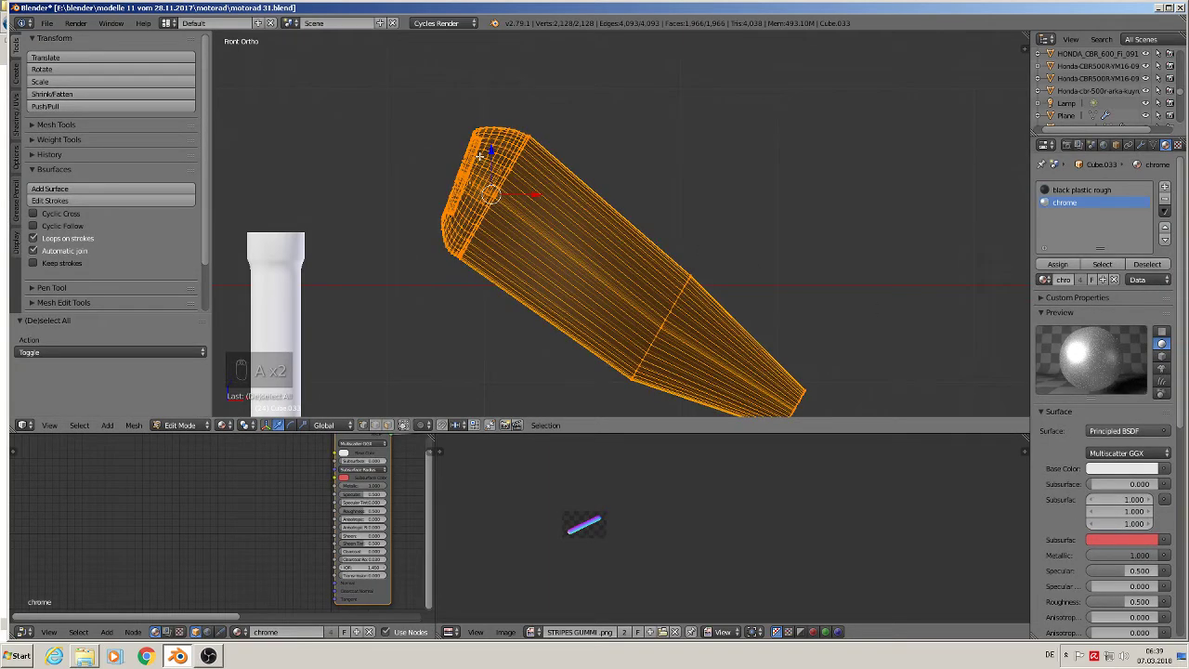
{"action": "key", "text": "l"}
{"action": "key", "text": "a"}
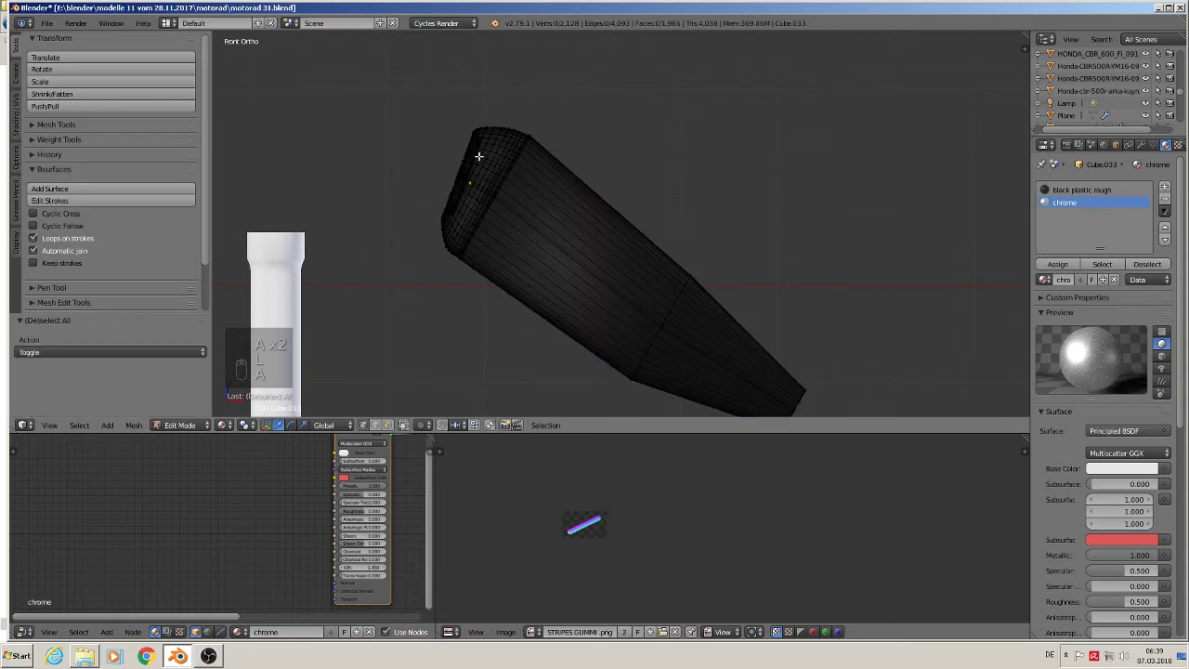
{"action": "key", "text": "l"}
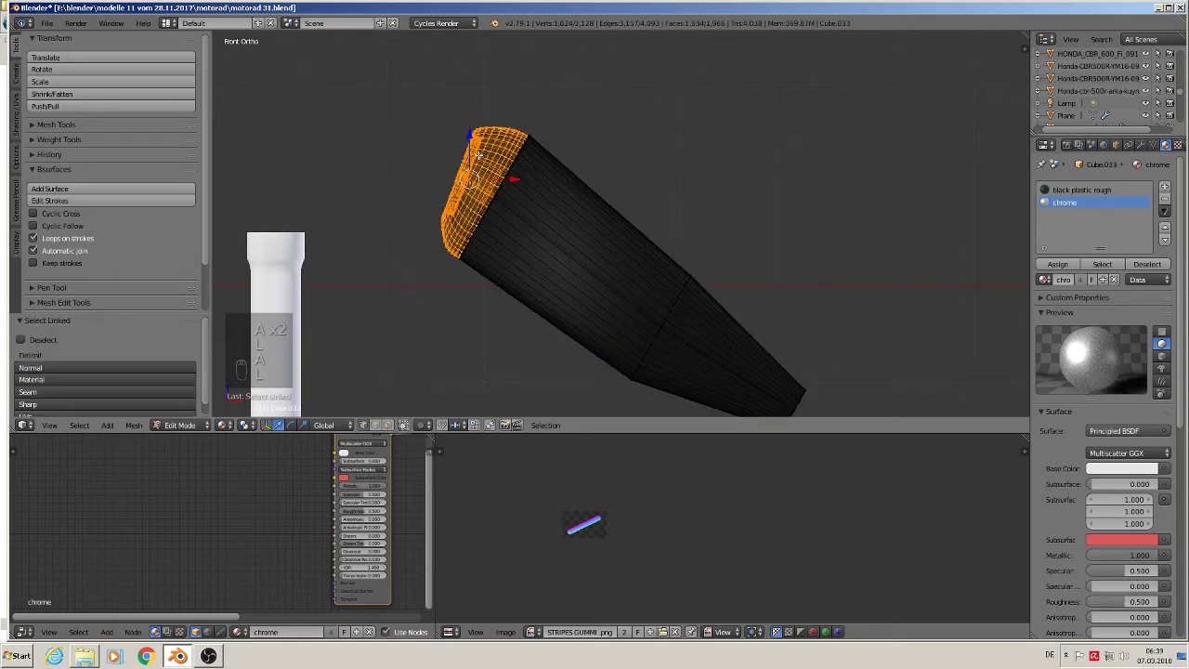
{"action": "left_click", "coordinate": [1058, 264]}
{"action": "key", "text": "Tab"}
Step: With Limit selection to visible off, delete only the cap's centre face to open a hole
{"action": "middle_click_drag", "start_coordinate": [730, 368], "coordinate": [645, 332]}
{"action": "scroll", "coordinate": [549, 273], "scroll_direction": "up", "scroll_amount": 4}
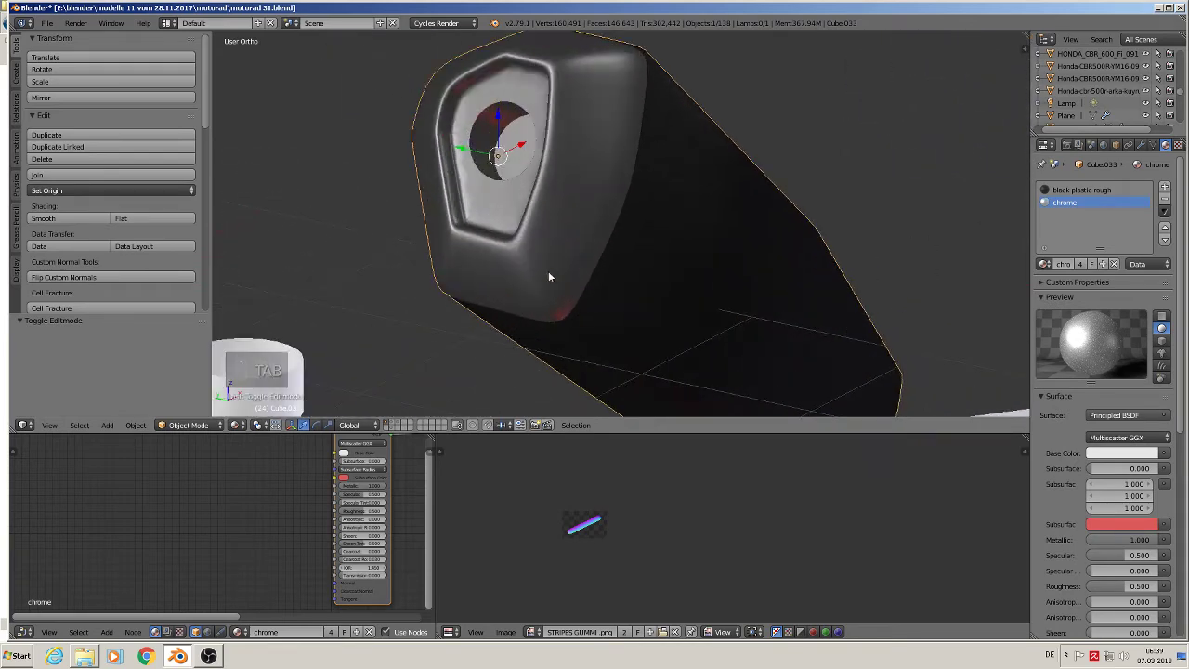
{"action": "middle_click_drag", "start_coordinate": [549, 273], "coordinate": [584, 240]}
{"action": "key", "text": "Tab"}
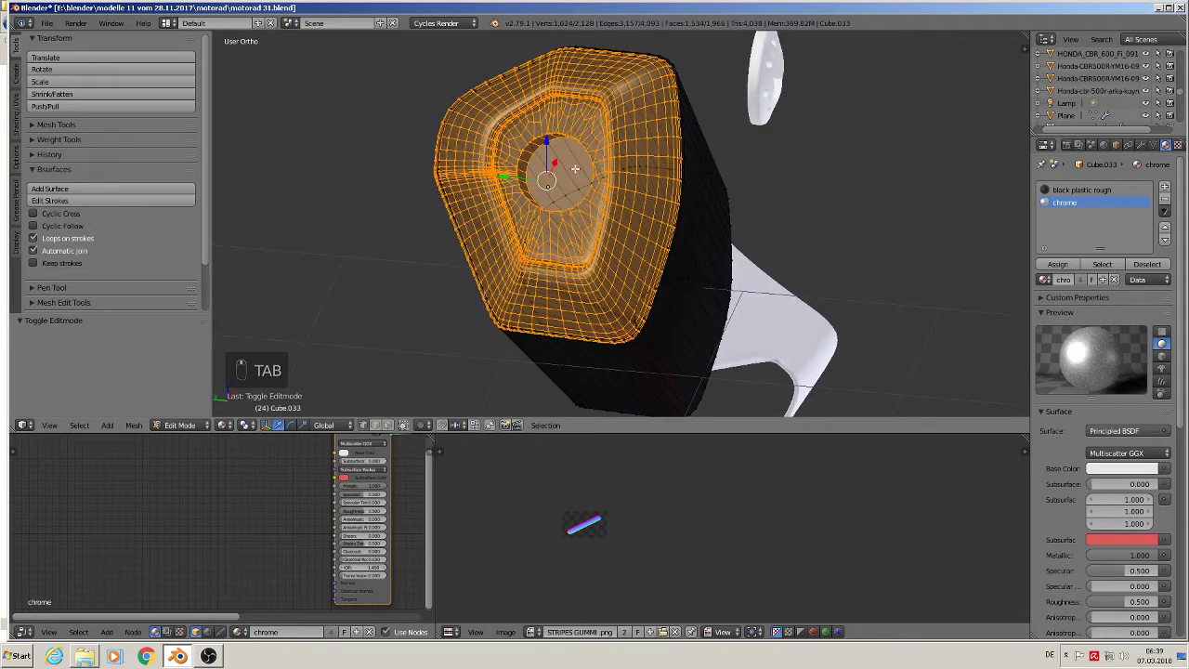
{"action": "left_click", "coordinate": [402, 425]}
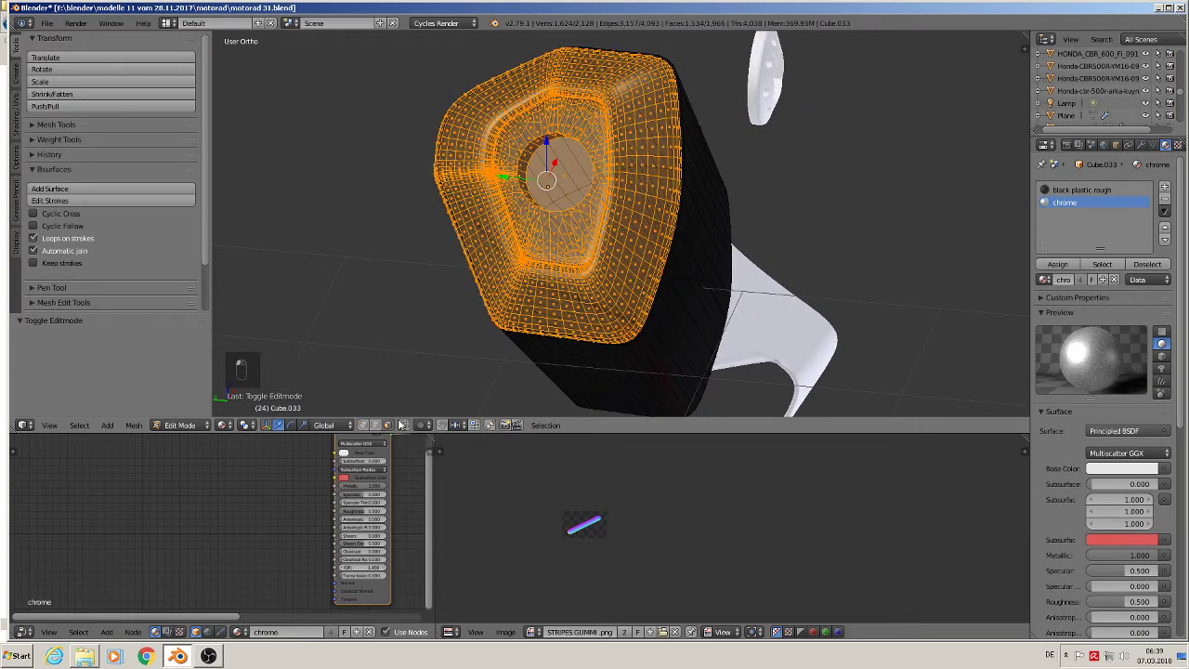
{"action": "right_click", "coordinate": [558, 144]}
{"action": "key", "text": "x"}
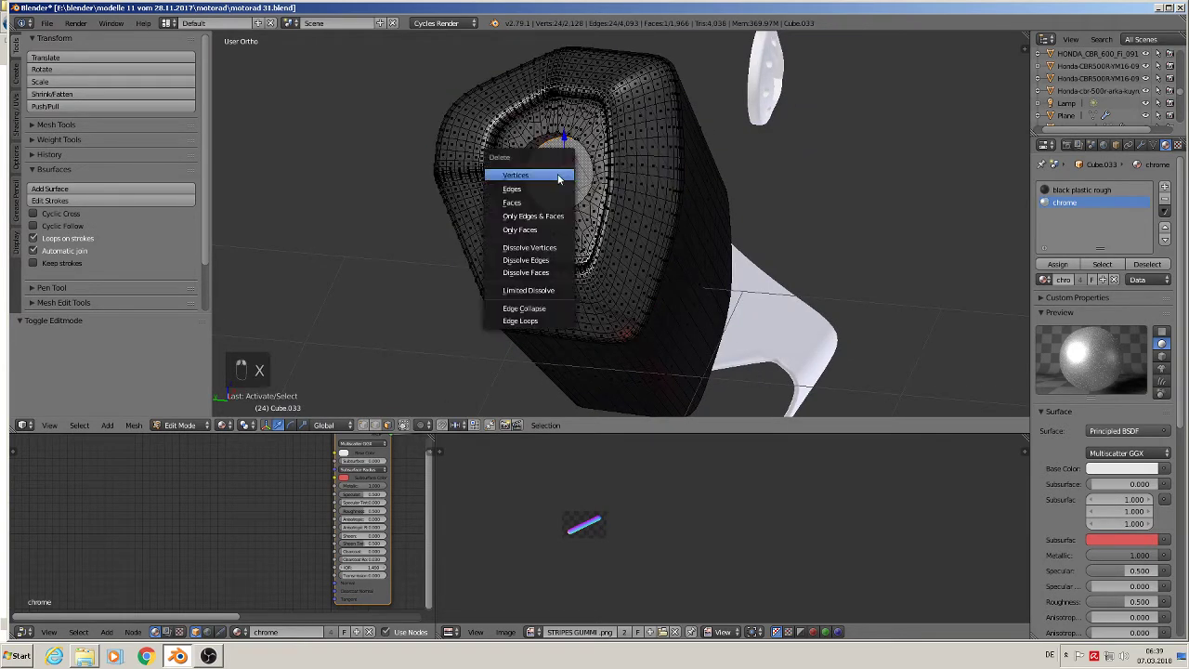
{"action": "left_click", "coordinate": [538, 230]}
{"action": "key", "text": "Tab"}
Step: Deselect everything and orbit around the exhaust to inspect the opened cap
{"action": "middle_click_drag", "start_coordinate": [845, 318], "coordinate": [526, 208]}
{"action": "scroll", "coordinate": [704, 283], "scroll_direction": "down", "scroll_amount": 7}
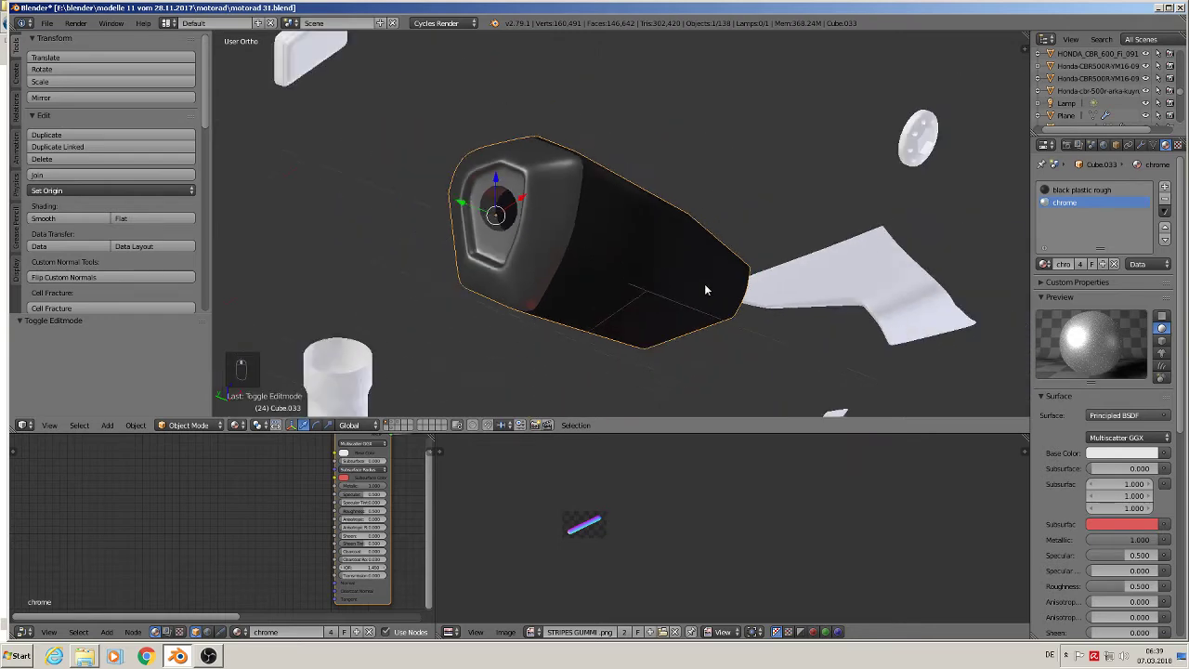
{"action": "key", "text": "a"}
{"action": "scroll", "coordinate": [688, 293], "scroll_direction": "up", "scroll_amount": 2}
{"action": "scroll", "coordinate": [687, 293], "scroll_direction": "down", "scroll_amount": 5}
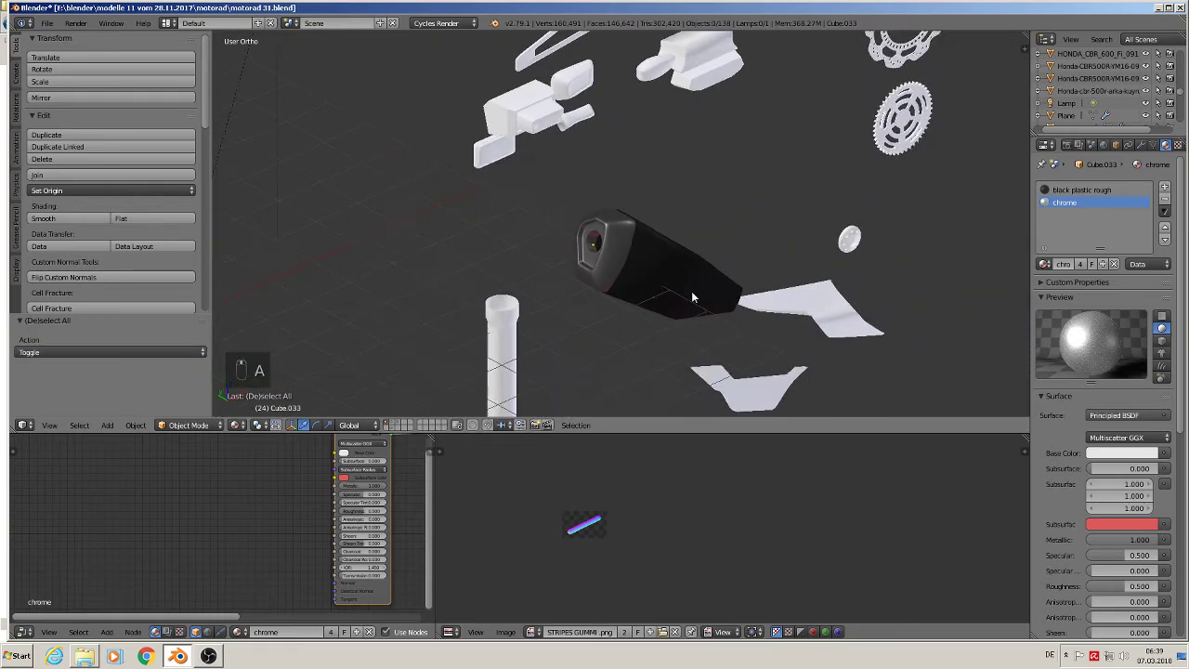
{"action": "scroll", "coordinate": [481, 280], "scroll_direction": "up", "scroll_amount": 6}
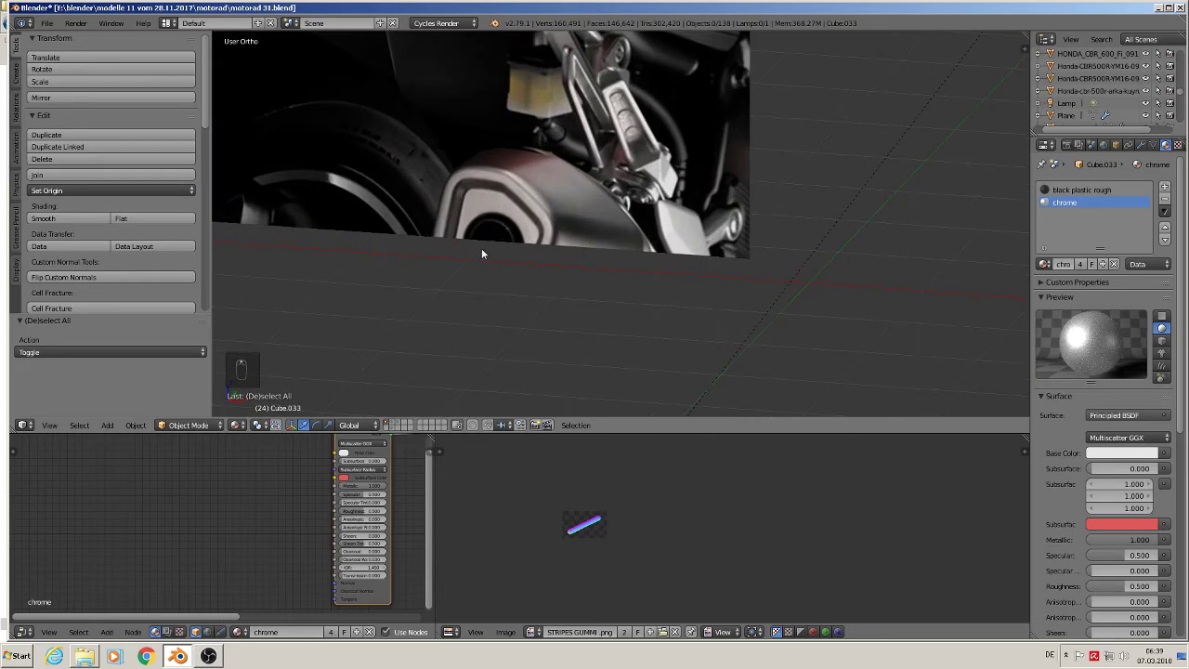
{"action": "middle_click_drag", "start_coordinate": [492, 246], "coordinate": [651, 251]}
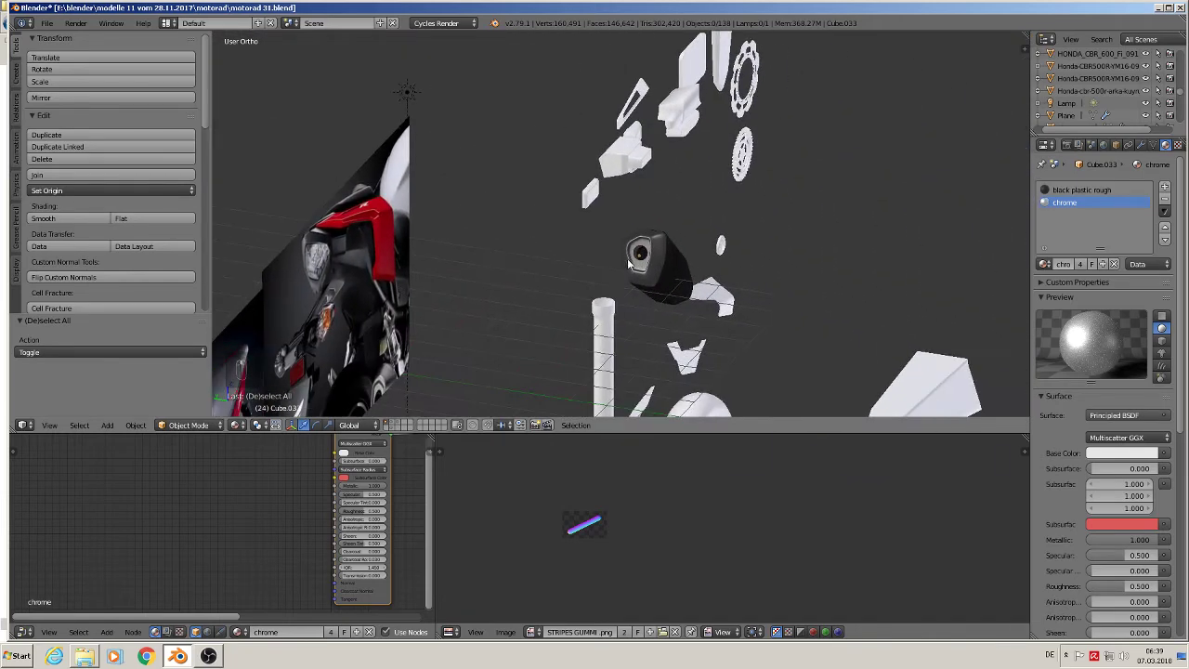
{"action": "scroll", "coordinate": [648, 244], "scroll_direction": "up", "scroll_amount": 8}
Step: In edge select mode, select the edge loop around the hole's rim
{"action": "key", "text": "Tab"}
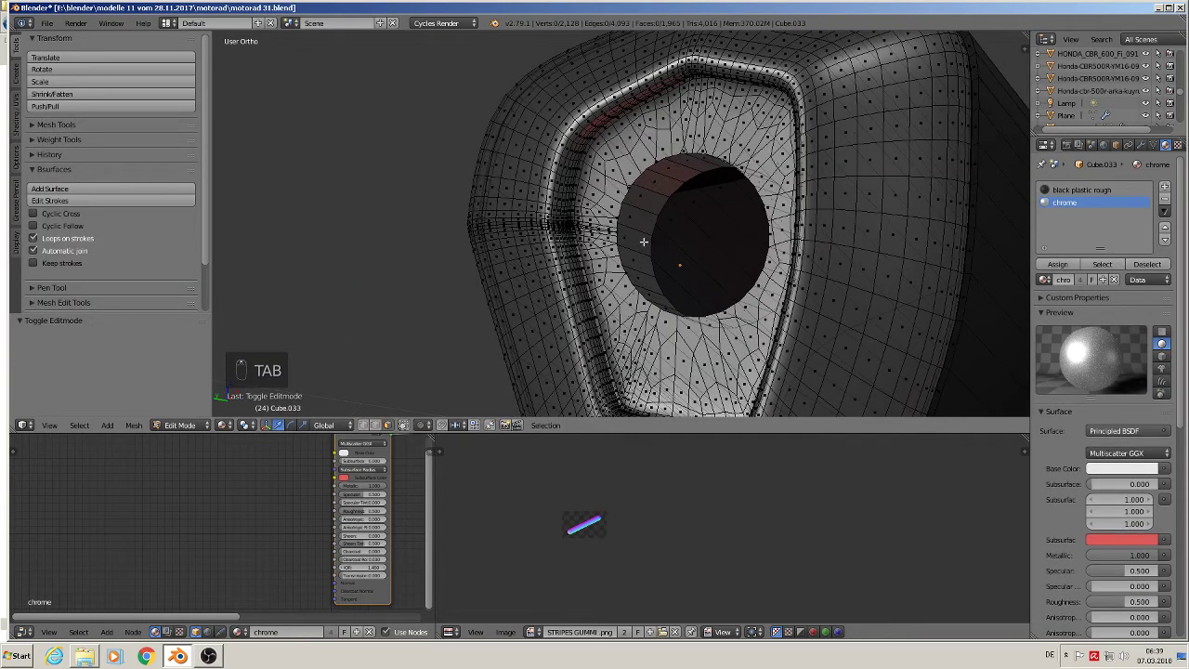
{"action": "right_click", "coordinate": [641, 232], "text": "alt"}
{"action": "right_click", "coordinate": [639, 237], "text": "alt"}
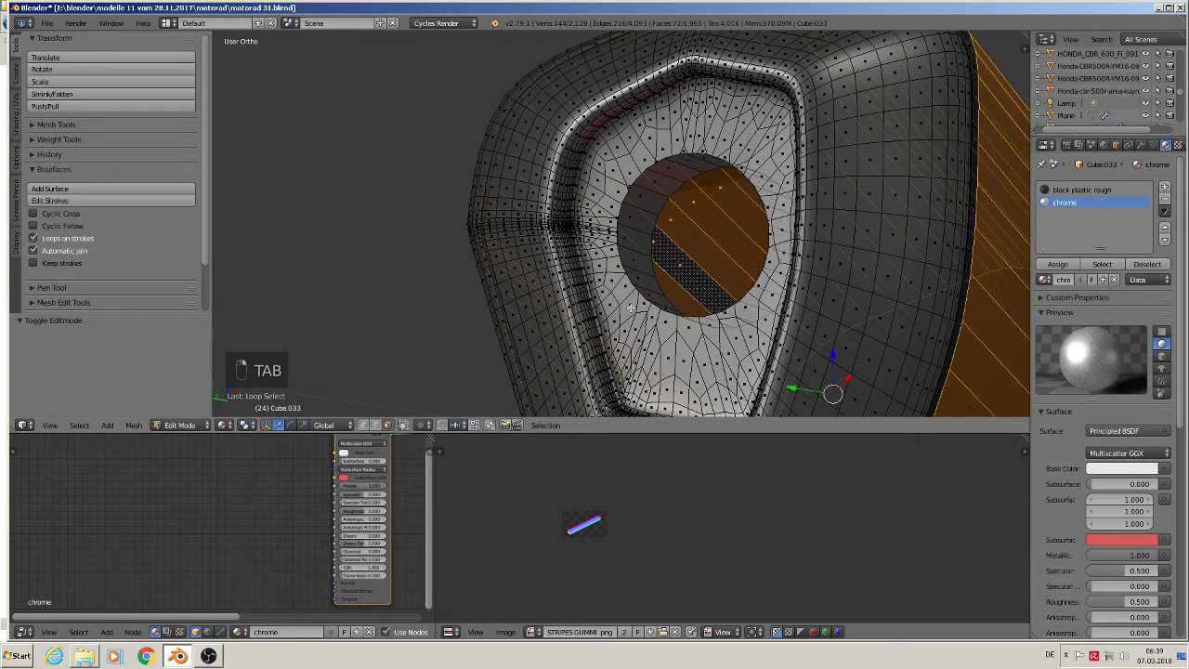
{"action": "left_click", "coordinate": [375, 424]}
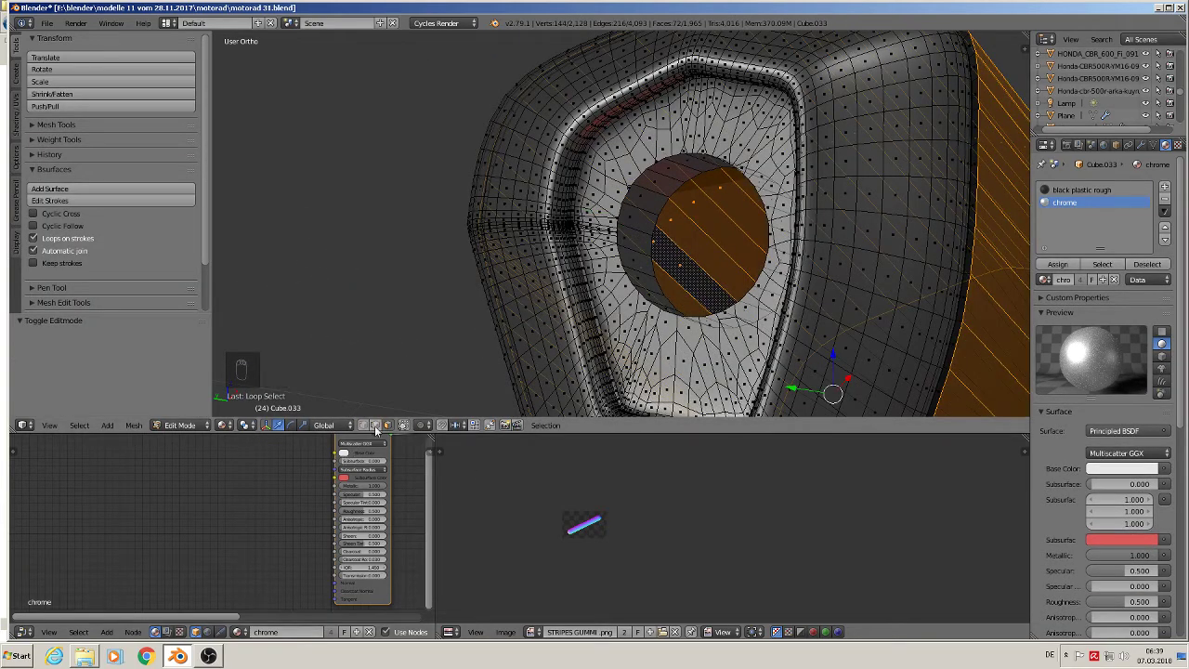
{"action": "right_click", "coordinate": [656, 242], "text": "alt"}
{"action": "middle_click_drag", "start_coordinate": [675, 283], "coordinate": [707, 289]}
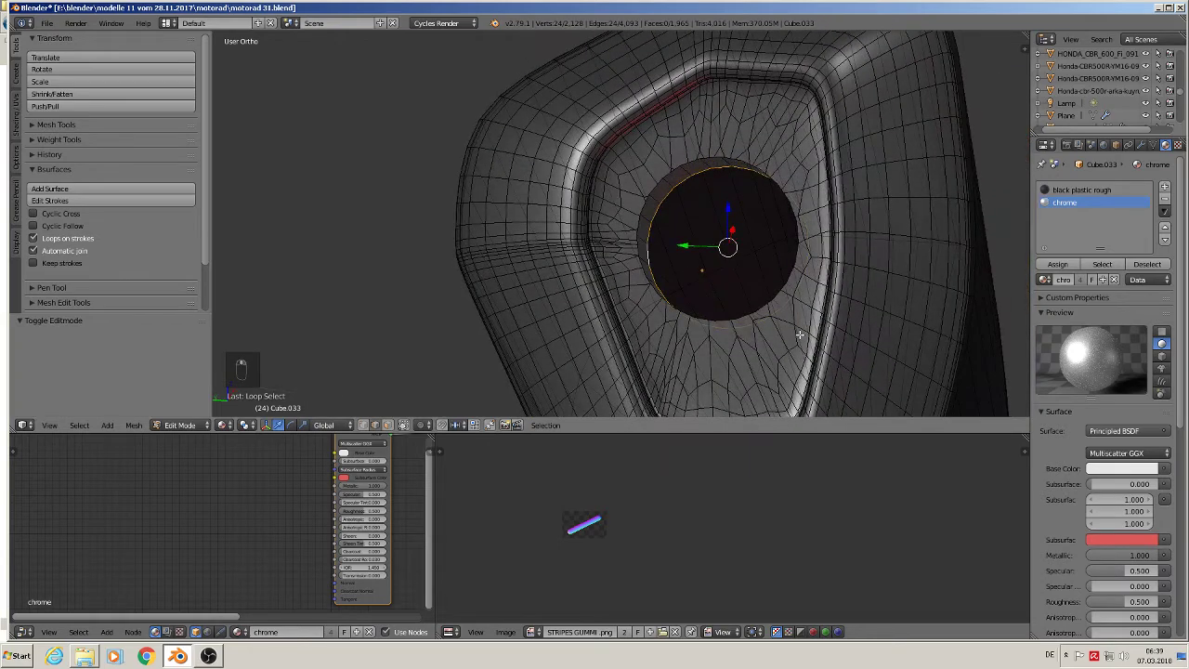
Step: Undo a trial extrude, then duplicate the rim loop and scale the copy to 0.922
{"action": "key", "text": "e"}
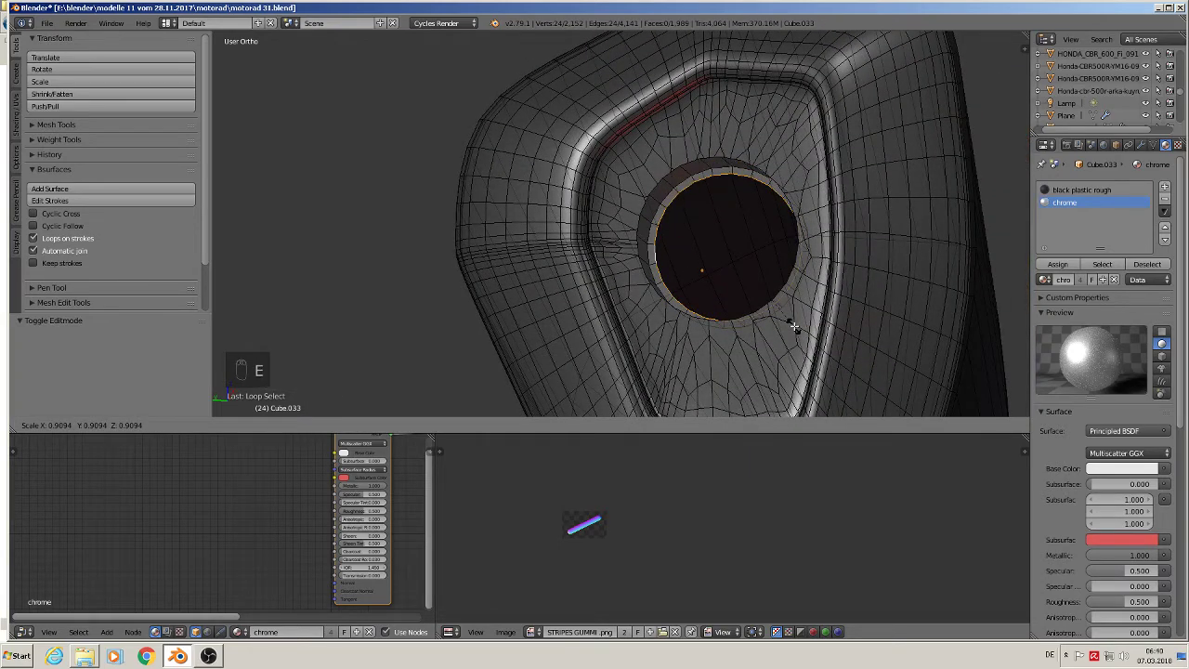
{"action": "left_click", "coordinate": [794, 325]}
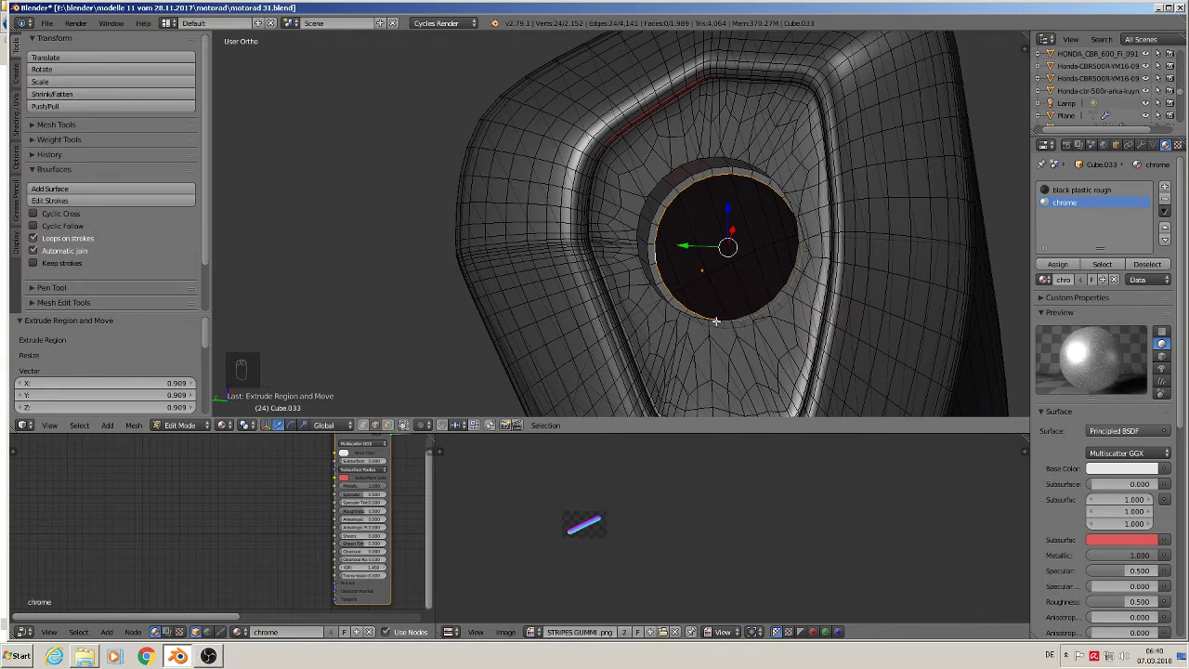
{"action": "key", "text": "ctrl+z"}
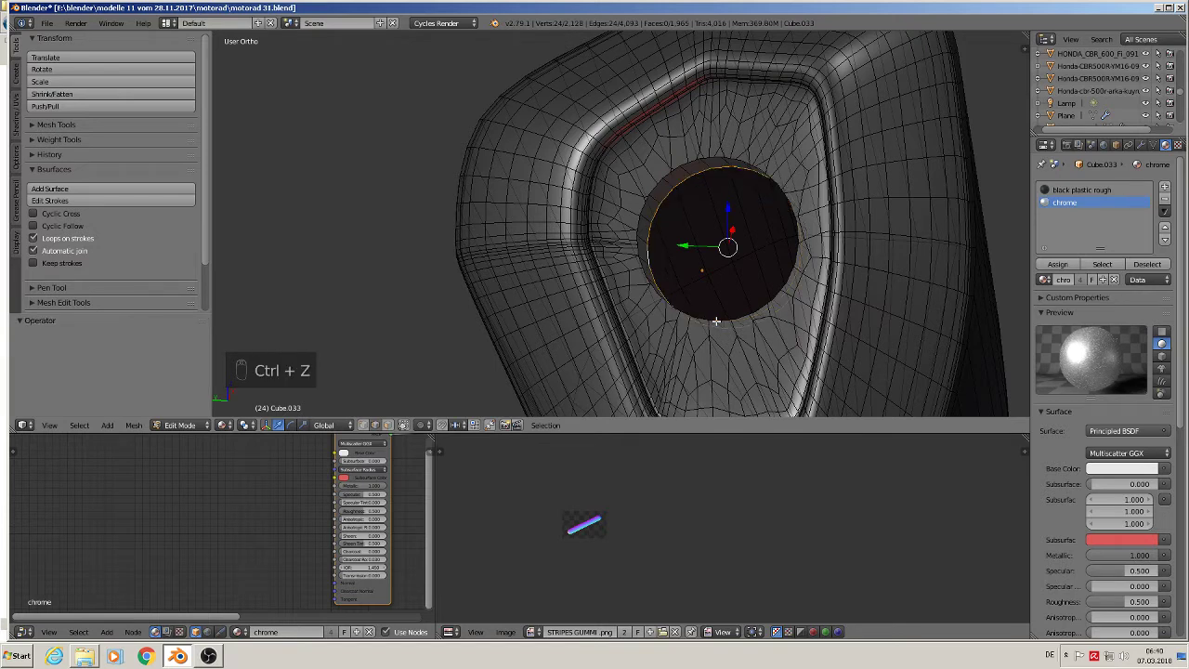
{"action": "key", "text": "shift+d"}
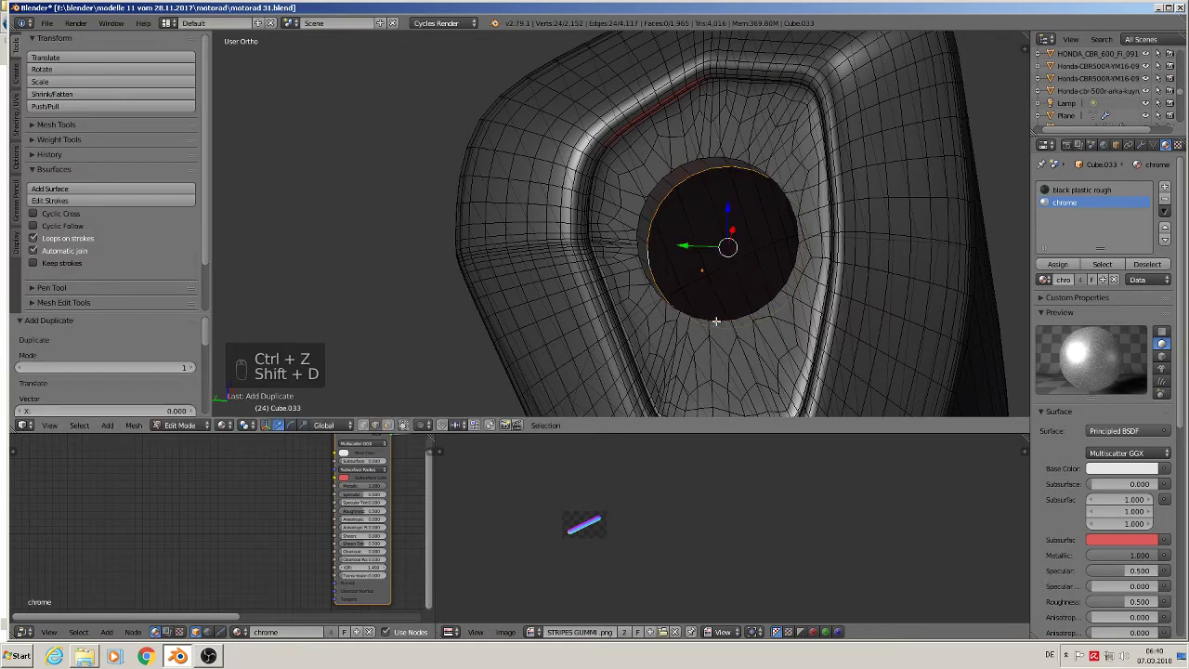
{"action": "key", "text": "s"}
{"action": "left_click", "coordinate": [739, 325]}
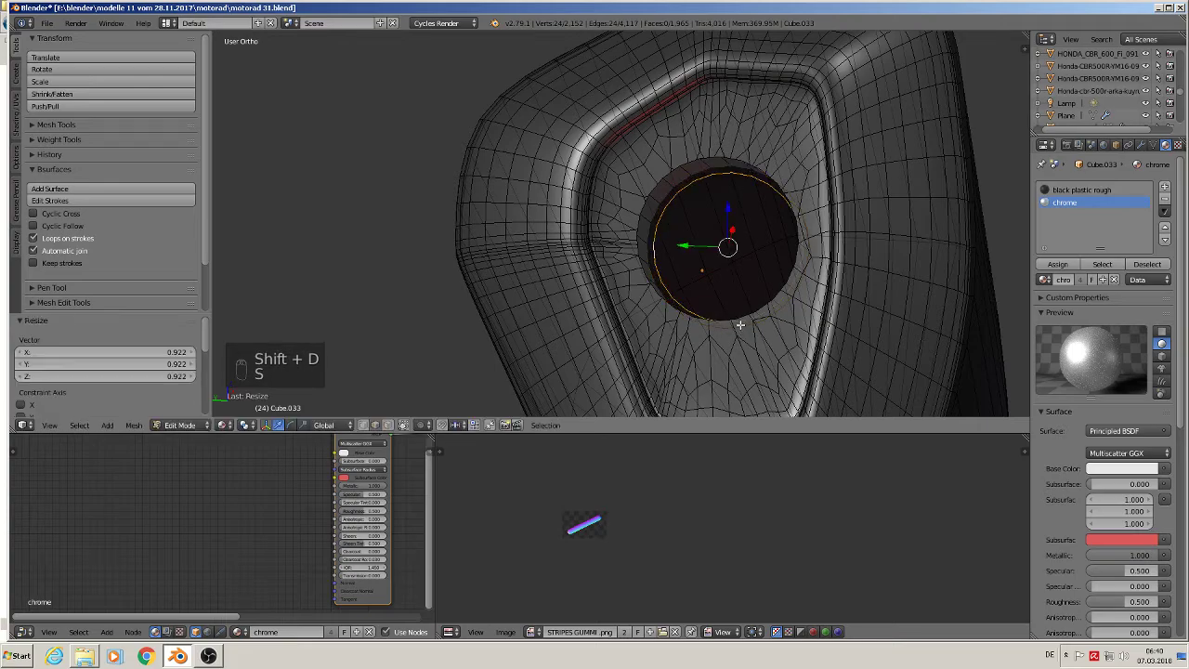
{"action": "middle_click_drag", "start_coordinate": [740, 326], "coordinate": [549, 365]}
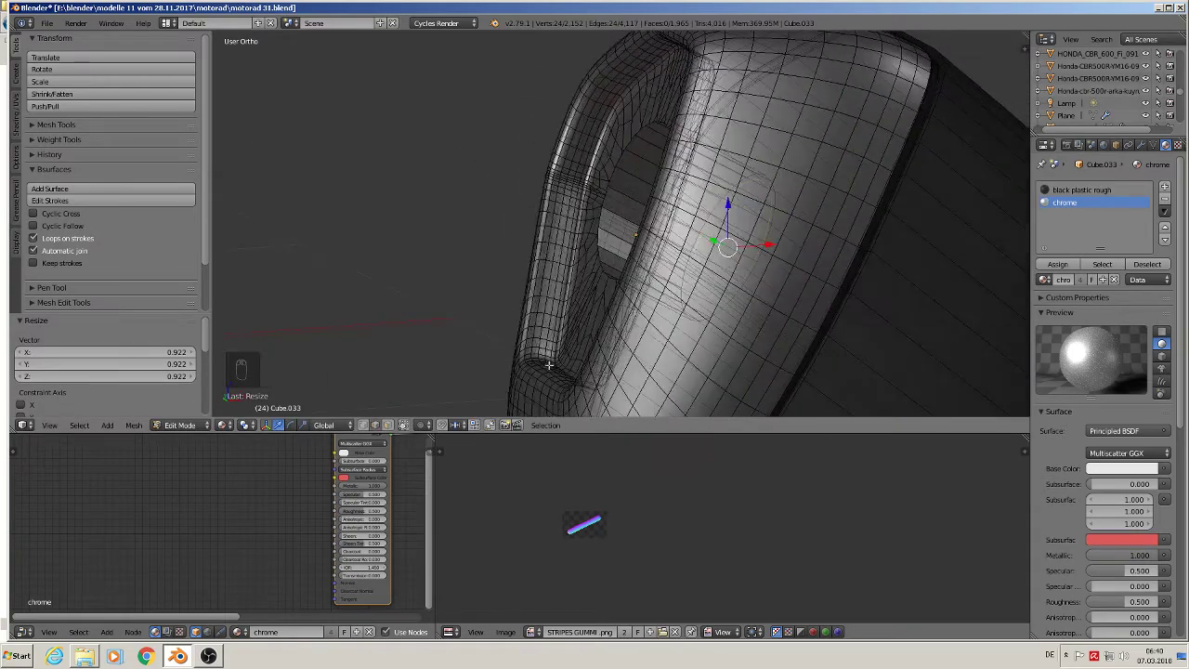
Step: Set transform orientation to Normal and extrude the duplicated loop along its normal
{"action": "left_click", "coordinate": [325, 425]}
{"action": "left_click", "coordinate": [349, 379]}
{"action": "middle_click_drag", "start_coordinate": [419, 344], "coordinate": [399, 312]}
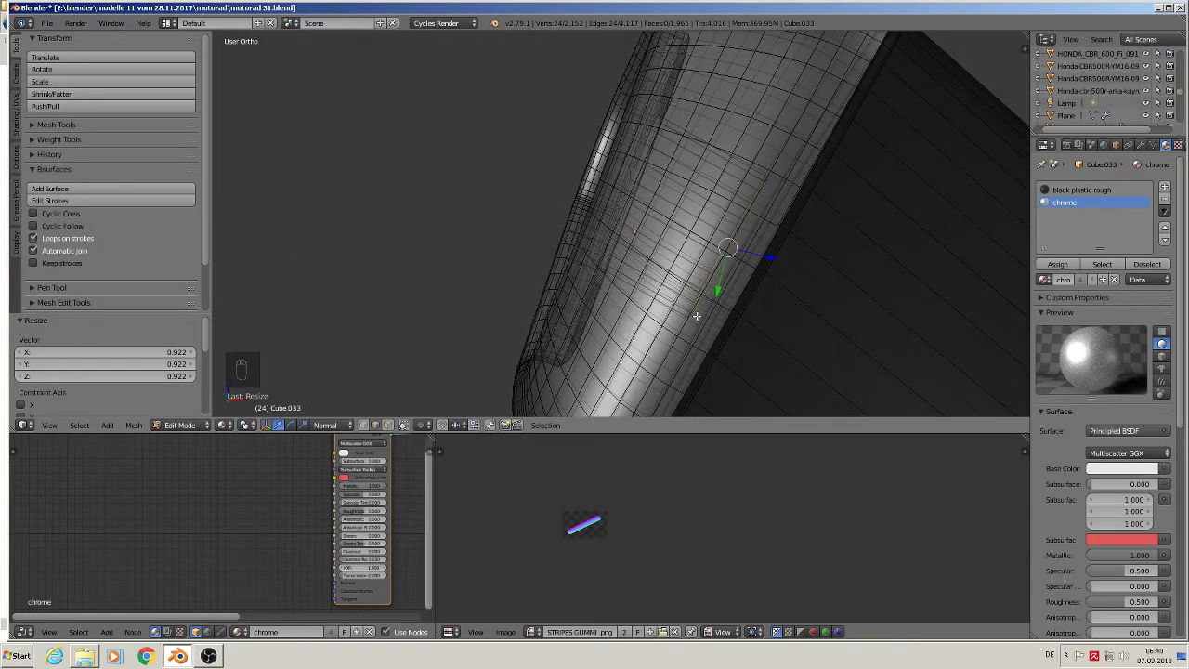
{"action": "key", "text": "e"}
{"action": "left_click", "coordinate": [579, 234]}
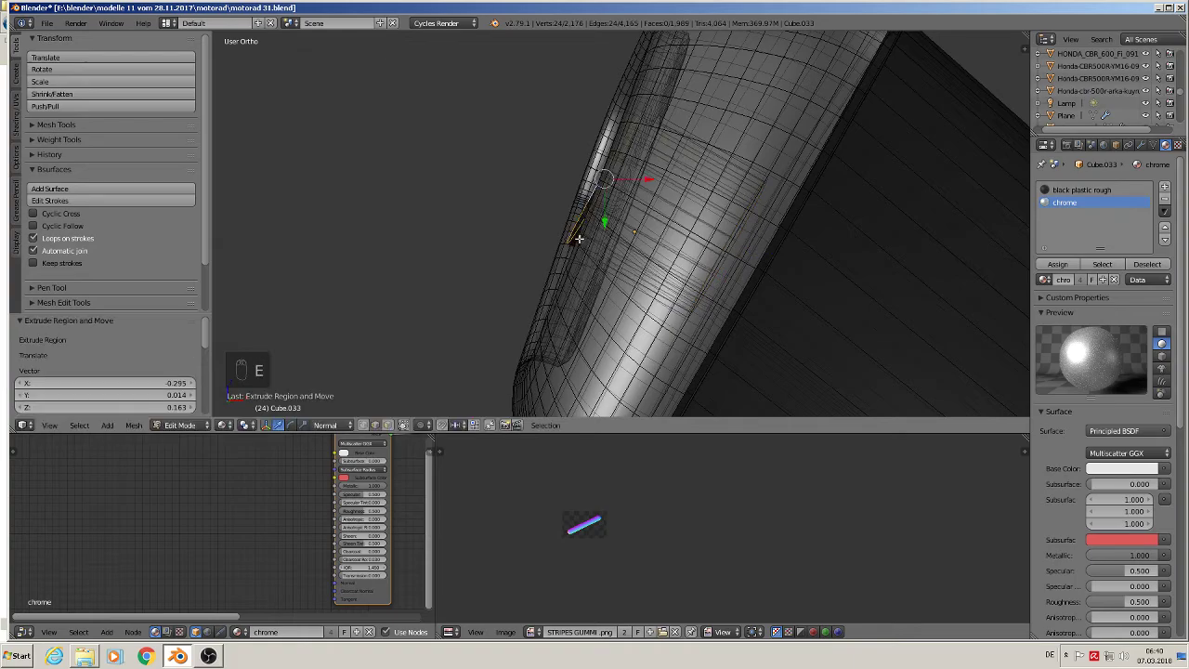
{"action": "middle_click_drag", "start_coordinate": [578, 233], "coordinate": [724, 298]}
{"action": "middle_click_drag", "start_coordinate": [753, 311], "coordinate": [739, 290]}
{"action": "left_click_drag", "start_coordinate": [562, 189], "coordinate": [567, 189]}
{"action": "middle_click_drag", "start_coordinate": [637, 258], "coordinate": [611, 264]}
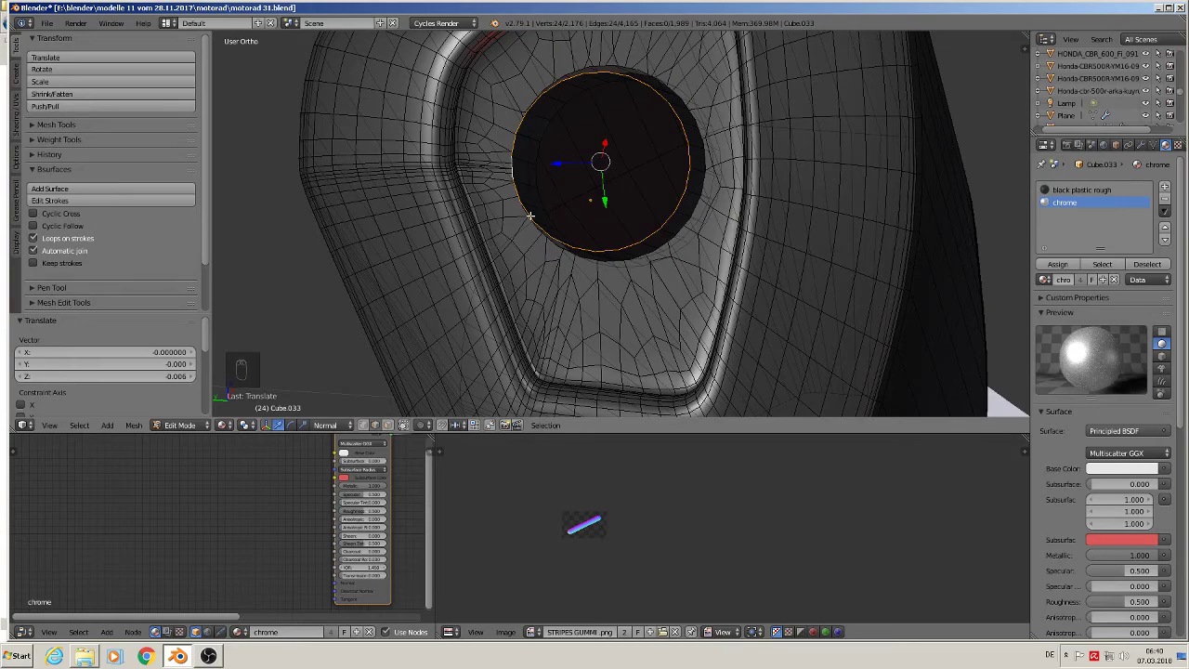
Step: Select the linked ring, extrude it and scale inward to 0.927 for an inner lip
{"action": "key", "text": "l"}
{"action": "key", "text": "a"}
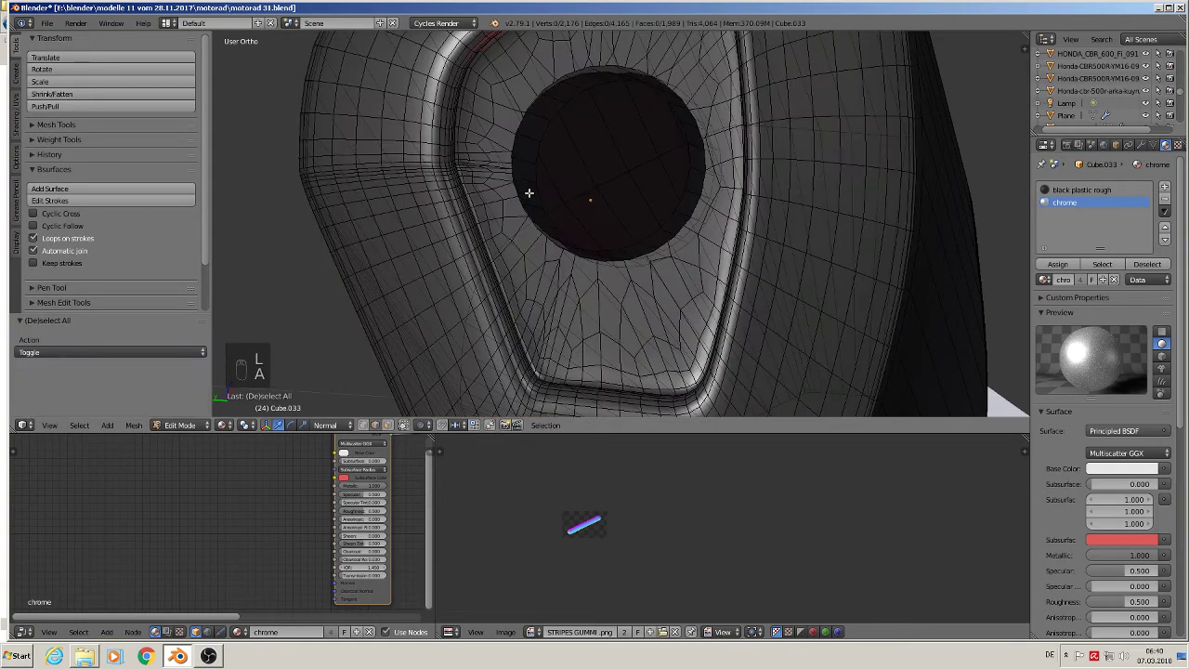
{"action": "key", "text": "l"}
{"action": "middle_click_drag", "start_coordinate": [658, 289], "coordinate": [677, 290]}
{"action": "key", "text": "e"}
{"action": "key", "text": "s"}
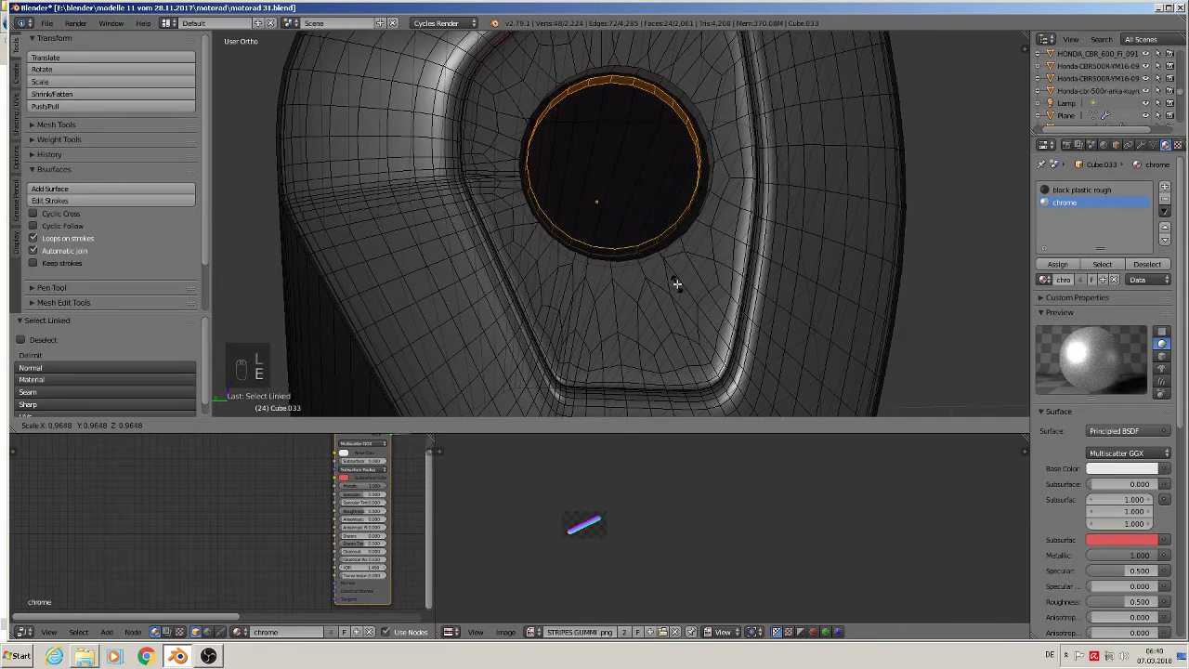
{"action": "left_click", "coordinate": [678, 277]}
{"action": "middle_click_drag", "start_coordinate": [685, 285], "coordinate": [579, 279]}
{"action": "key", "text": "Tab"}
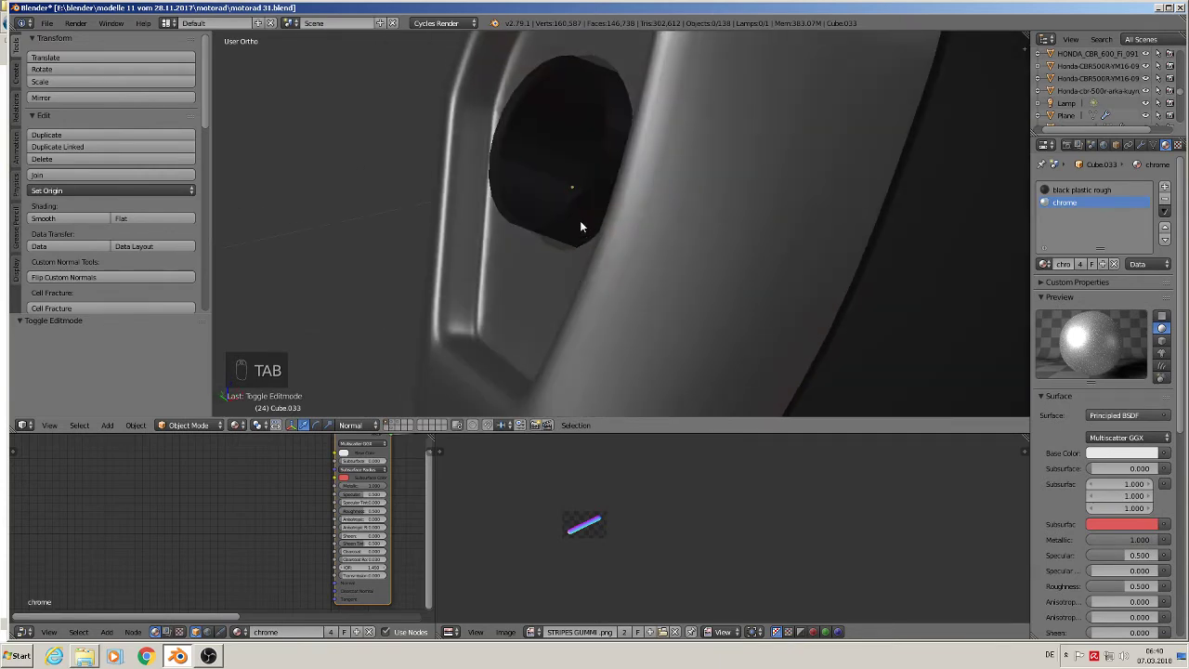
Step: Select the linked ring geometry and switch transform orientation to Global
{"action": "key", "text": "Tab"}
{"action": "key", "text": "Tab"}
{"action": "key", "text": "Tab"}
{"action": "key", "text": "a"}
{"action": "key", "text": "a"}
{"action": "key", "text": "a"}
{"action": "key", "text": "a"}
{"action": "key", "text": "a"}
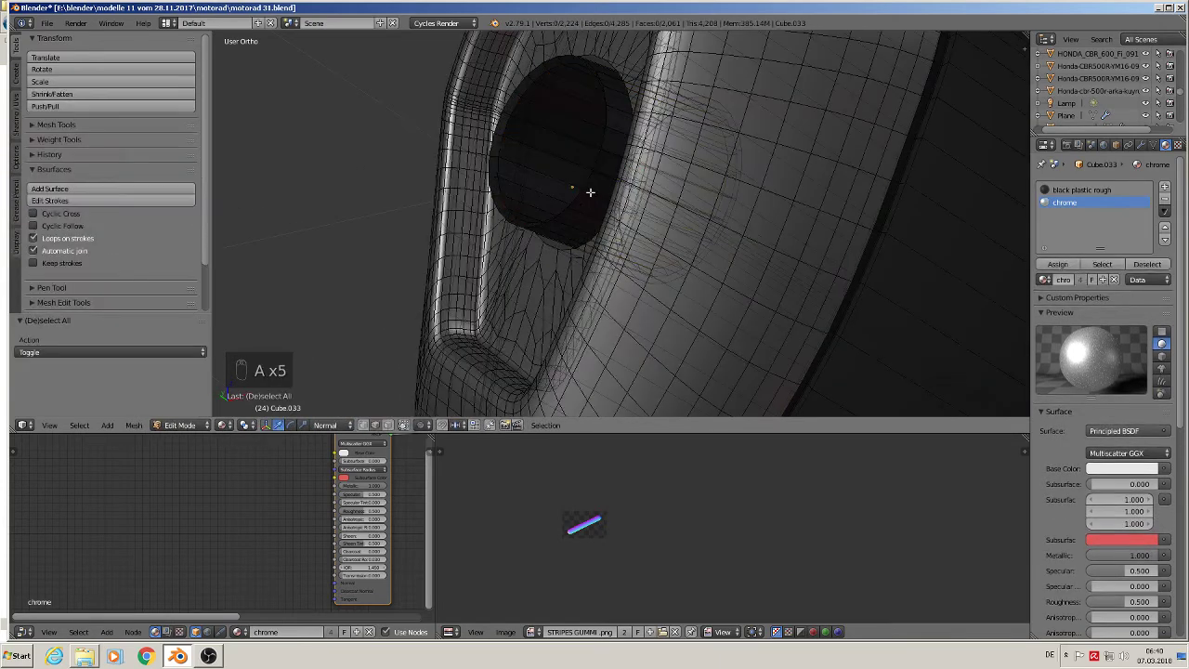
{"action": "key", "text": "l"}
{"action": "middle_click_drag", "start_coordinate": [589, 190], "coordinate": [553, 228]}
{"action": "key", "text": "e"}
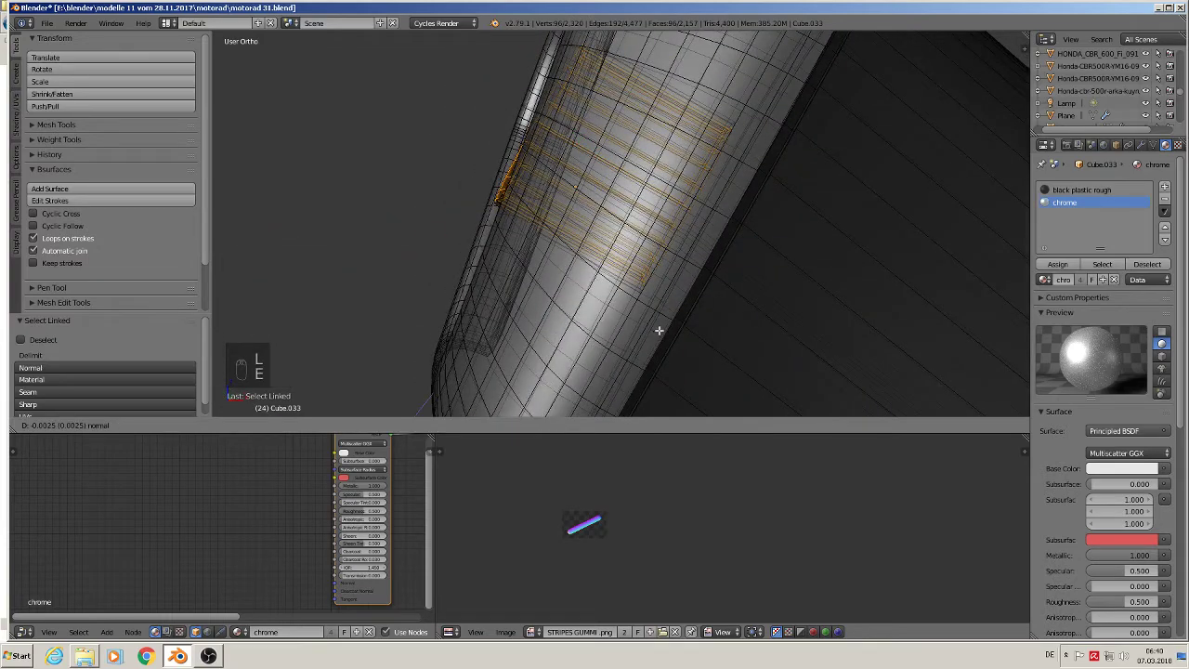
{"action": "right_click", "coordinate": [641, 341]}
{"action": "key", "text": "alt+space"}
{"action": "left_click", "coordinate": [363, 400]}
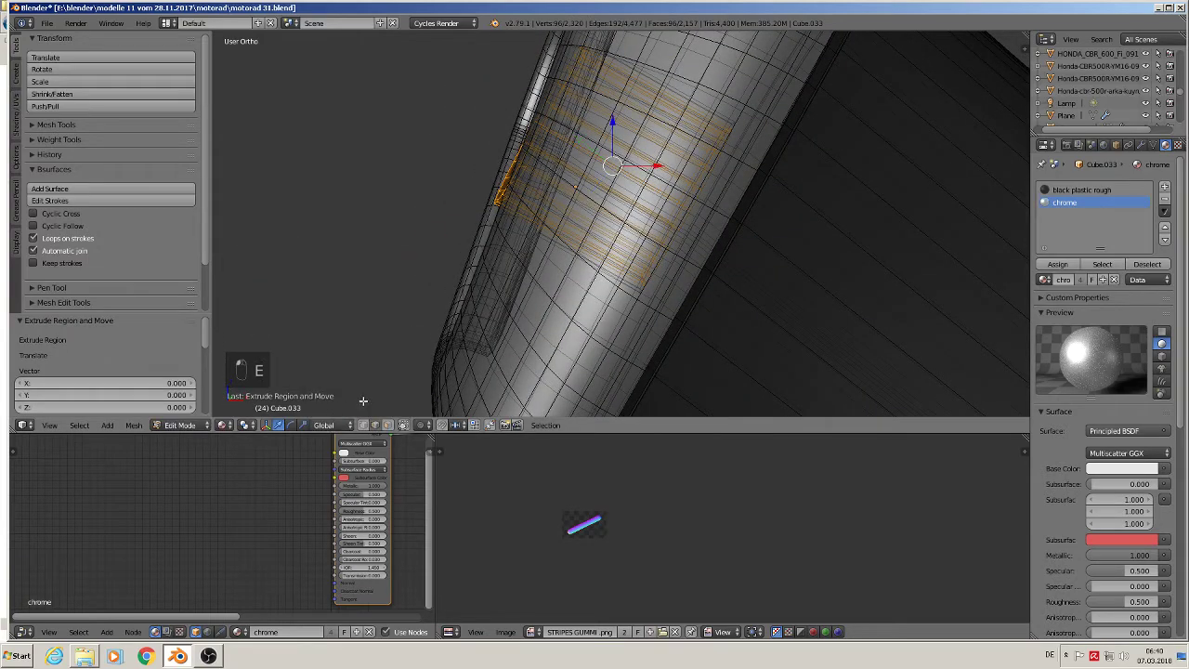
Step: Rotate the ring by -8.91° and shift it vertically and sideways into the opening
{"action": "key", "text": "r"}
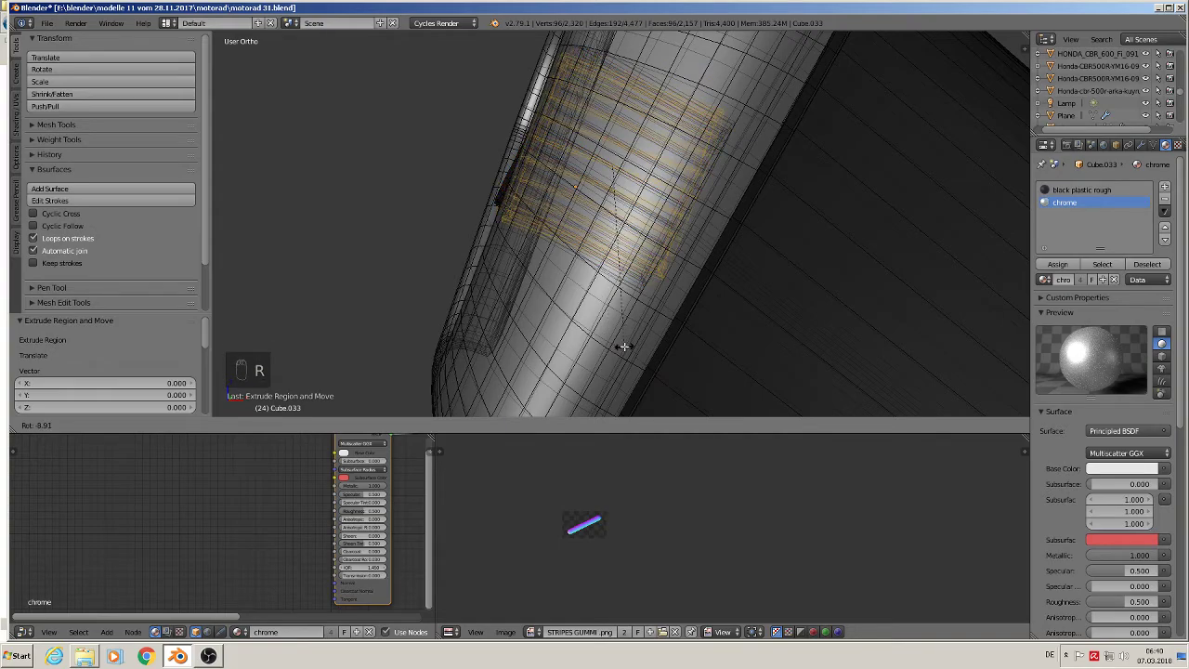
{"action": "left_click", "coordinate": [624, 346]}
{"action": "middle_click_drag", "start_coordinate": [625, 347], "coordinate": [770, 376]}
{"action": "key", "text": "g"}
{"action": "key", "text": "z"}
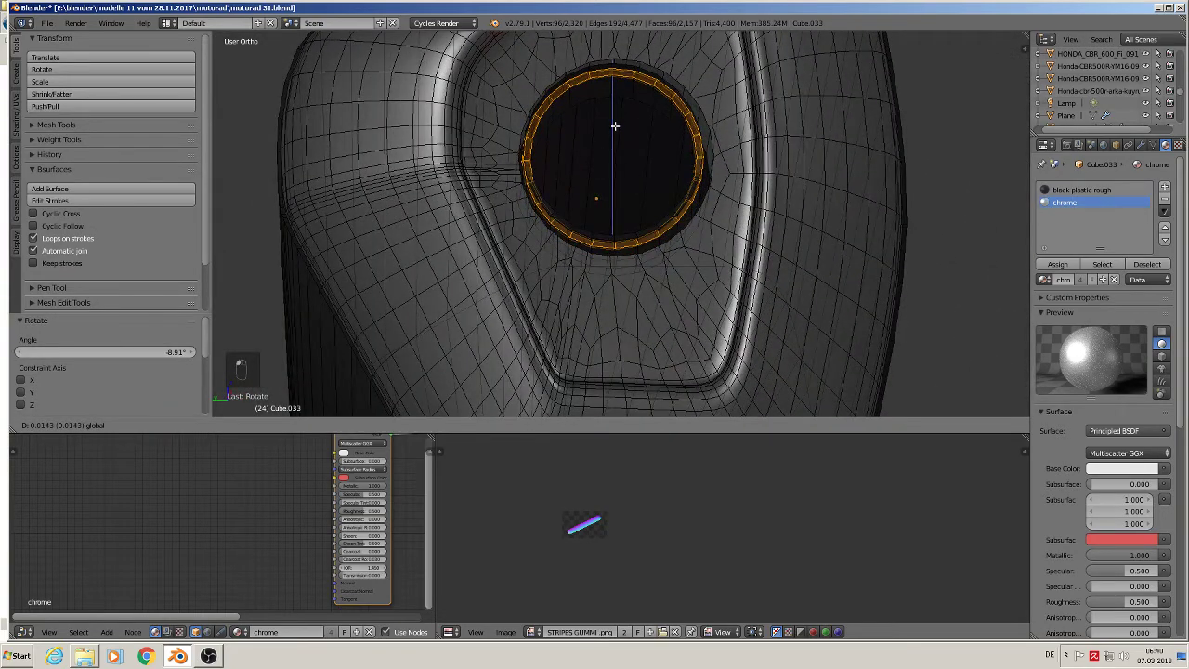
{"action": "left_click", "coordinate": [615, 126]}
{"action": "key", "text": "g"}
{"action": "key", "text": "y"}
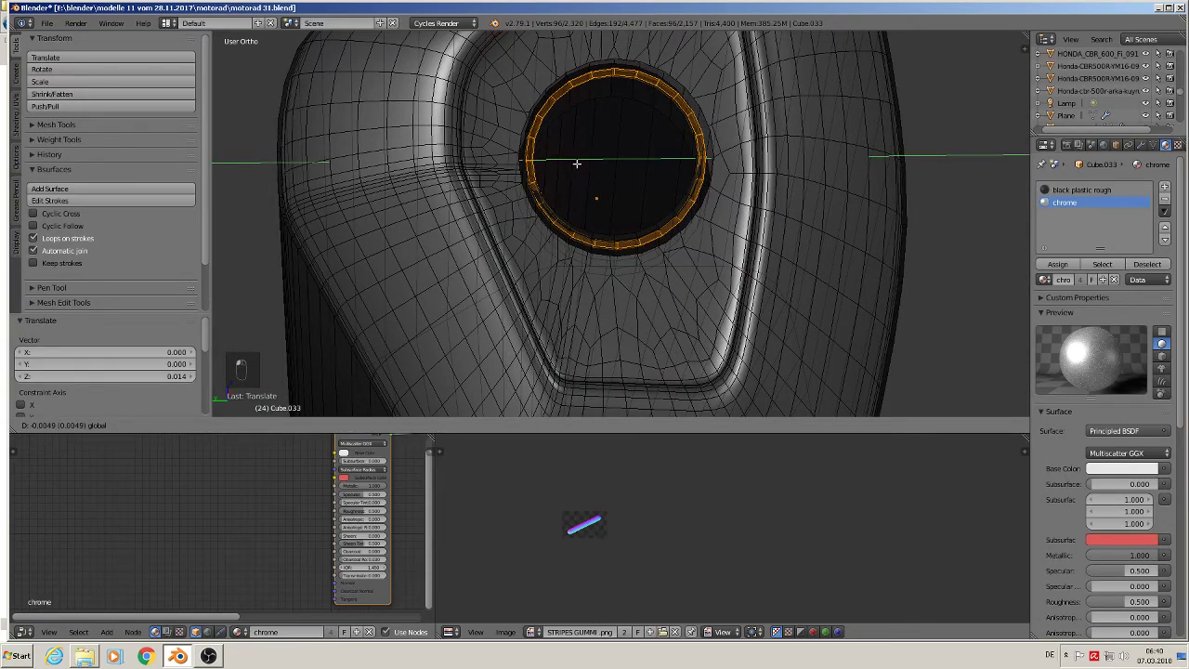
{"action": "left_click", "coordinate": [579, 165]}
{"action": "middle_click_drag", "start_coordinate": [579, 164], "coordinate": [524, 284]}
Step: Nudge the ring's position once more and return to Object Mode
{"action": "key", "text": "Tab"}
{"action": "key", "text": "Tab"}
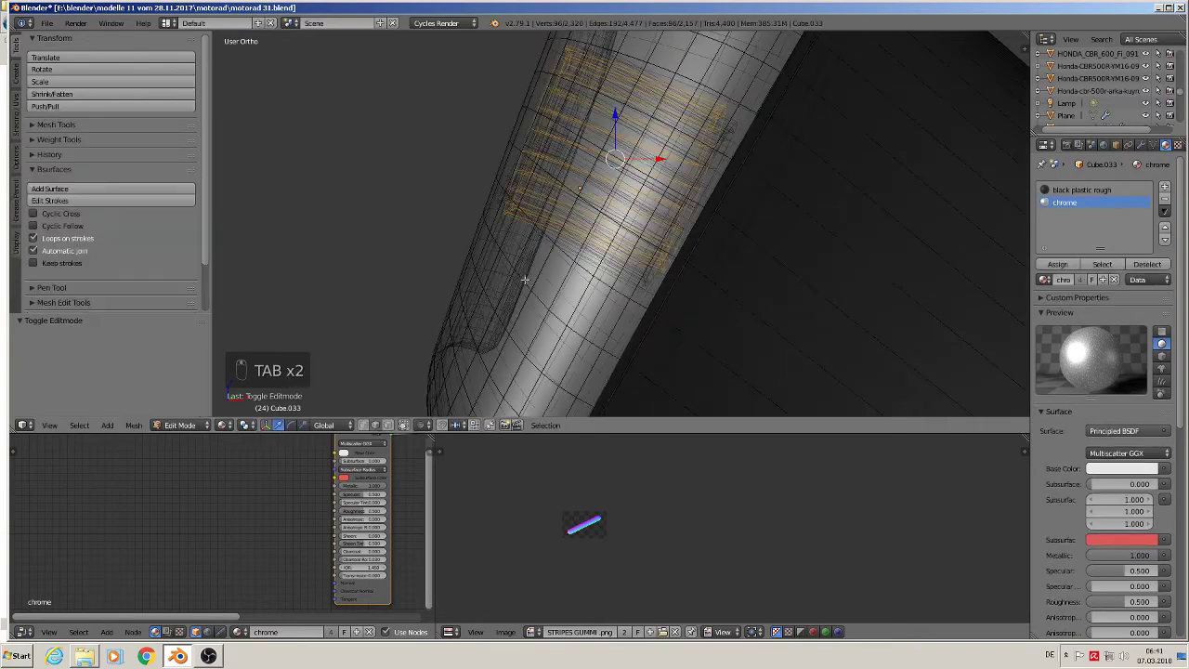
{"action": "key", "text": "g"}
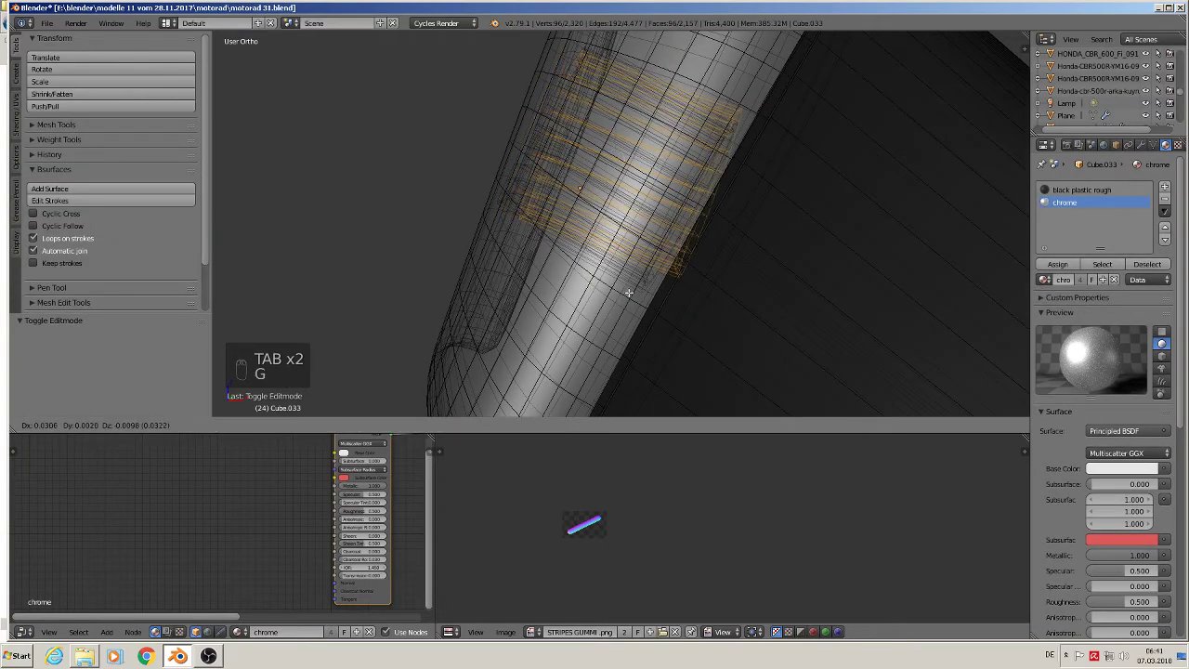
{"action": "left_click", "coordinate": [632, 294]}
{"action": "middle_click_drag", "start_coordinate": [632, 294], "coordinate": [738, 347]}
{"action": "key", "text": "Tab"}
Step: Try Faces Smooth on the whole housing mesh, then undo it
{"action": "right_click", "coordinate": [632, 246]}
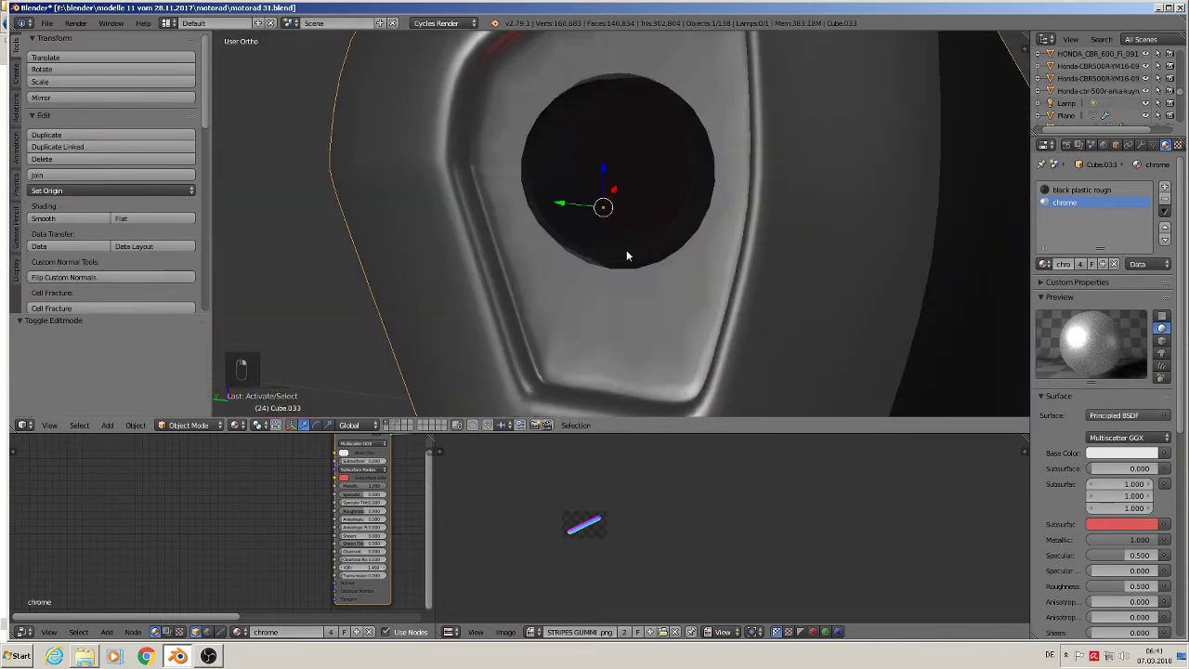
{"action": "key", "text": "Tab"}
{"action": "key", "text": "a"}
{"action": "key", "text": "a"}
{"action": "key", "text": "a"}
{"action": "key", "text": "a"}
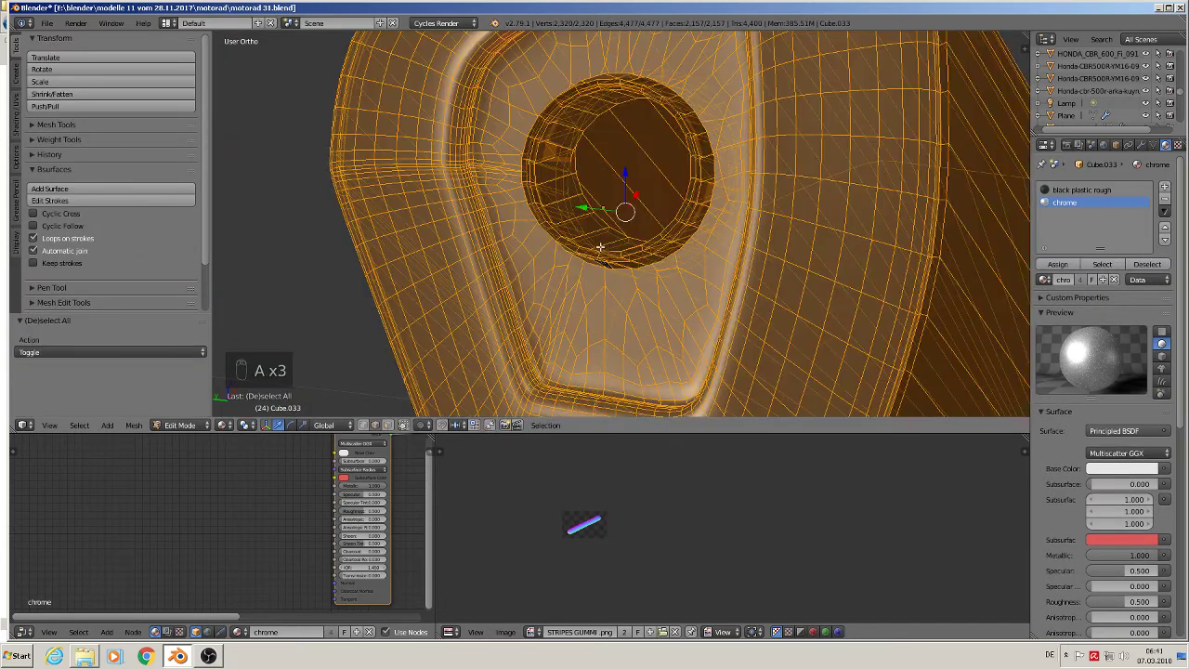
{"action": "key", "text": "a"}
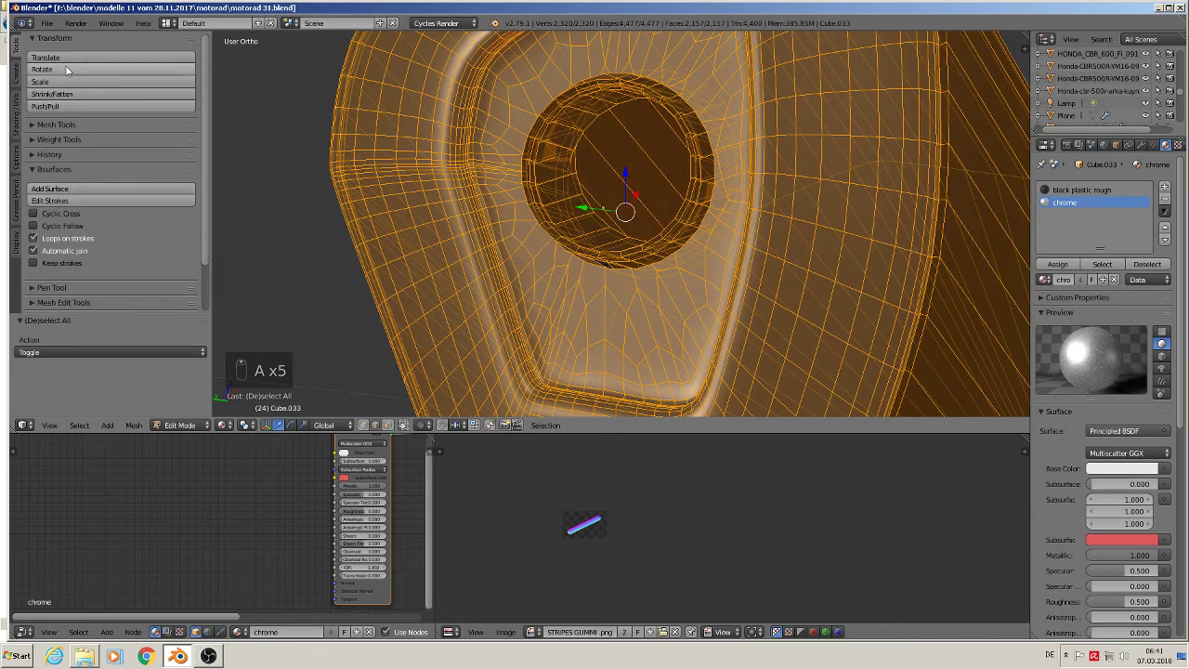
{"action": "left_click", "coordinate": [17, 111]}
{"action": "left_click", "coordinate": [55, 70]}
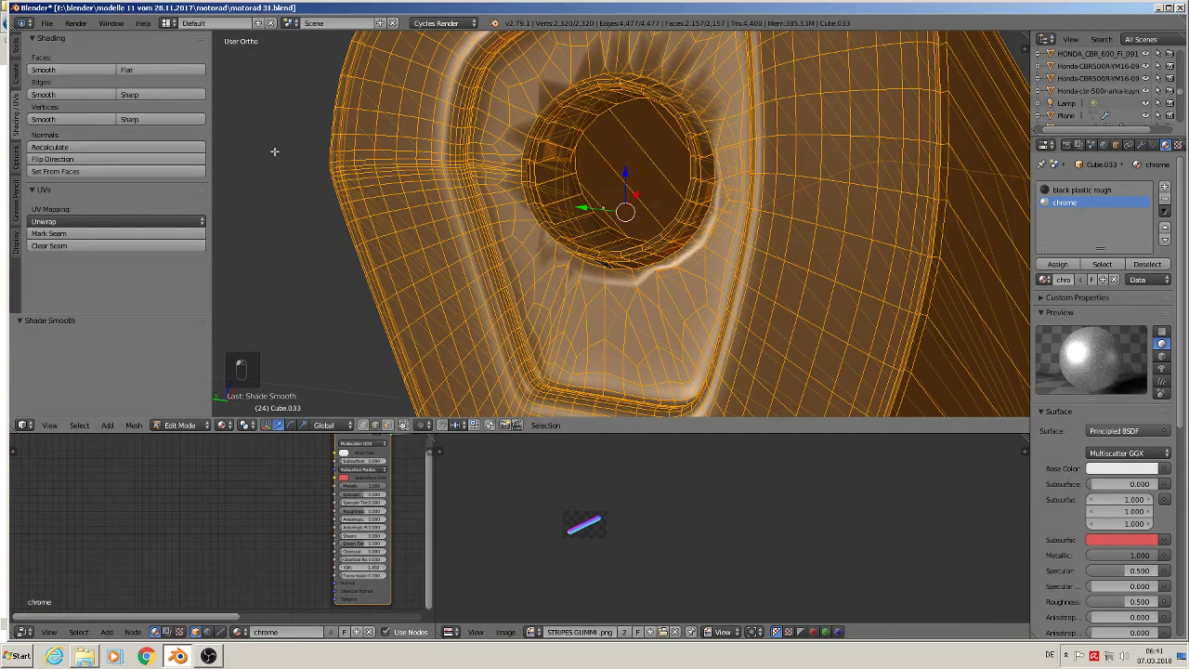
{"action": "scroll", "coordinate": [542, 251], "scroll_direction": "down", "scroll_amount": 4}
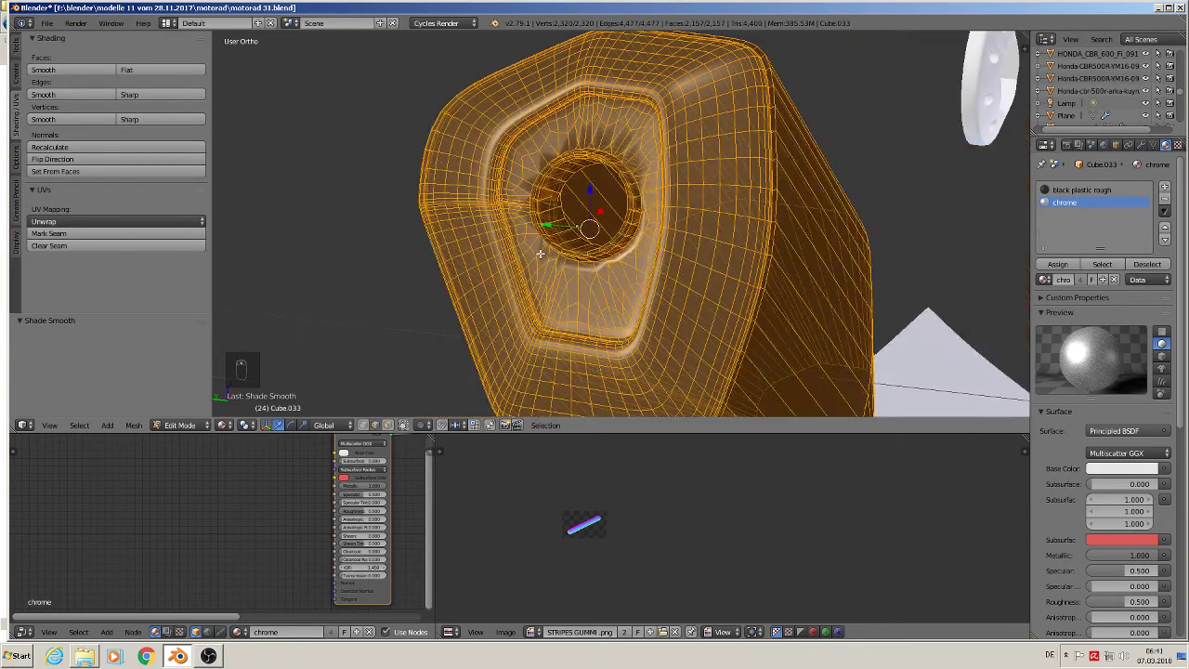
{"action": "key", "text": "Tab"}
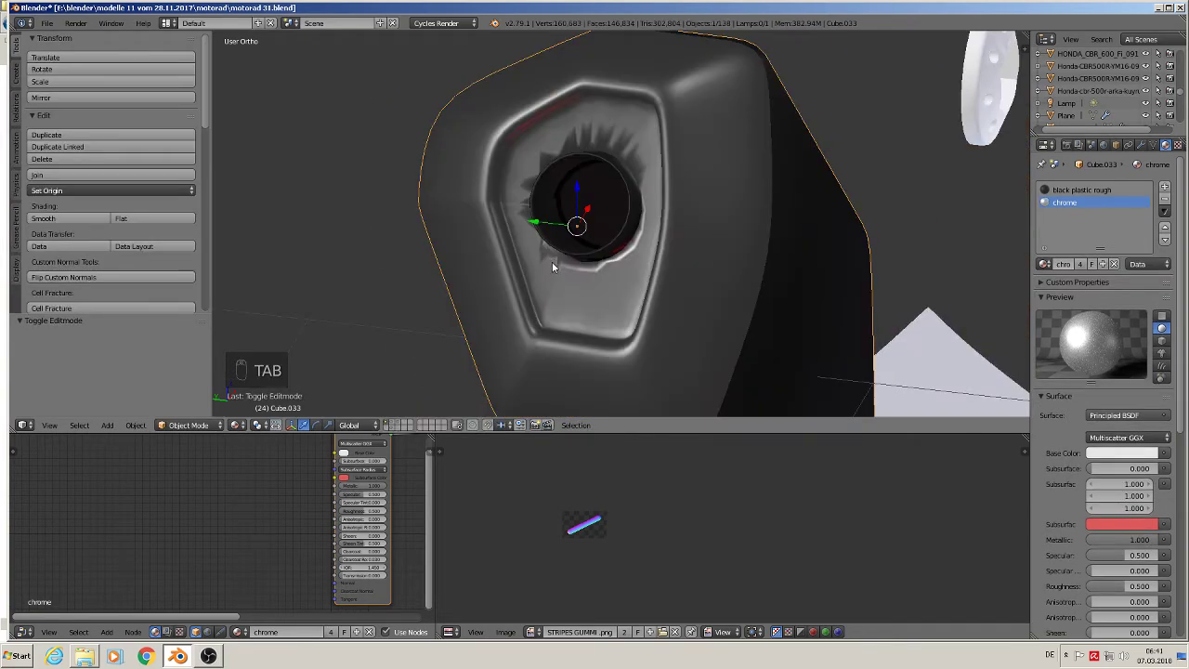
{"action": "key", "text": "ctrl+z"}
{"action": "scroll", "coordinate": [585, 260], "scroll_direction": "up", "scroll_amount": 2}
Step: Select only the linked ring geometry and apply Faces Smooth to it
{"action": "key", "text": "Tab"}
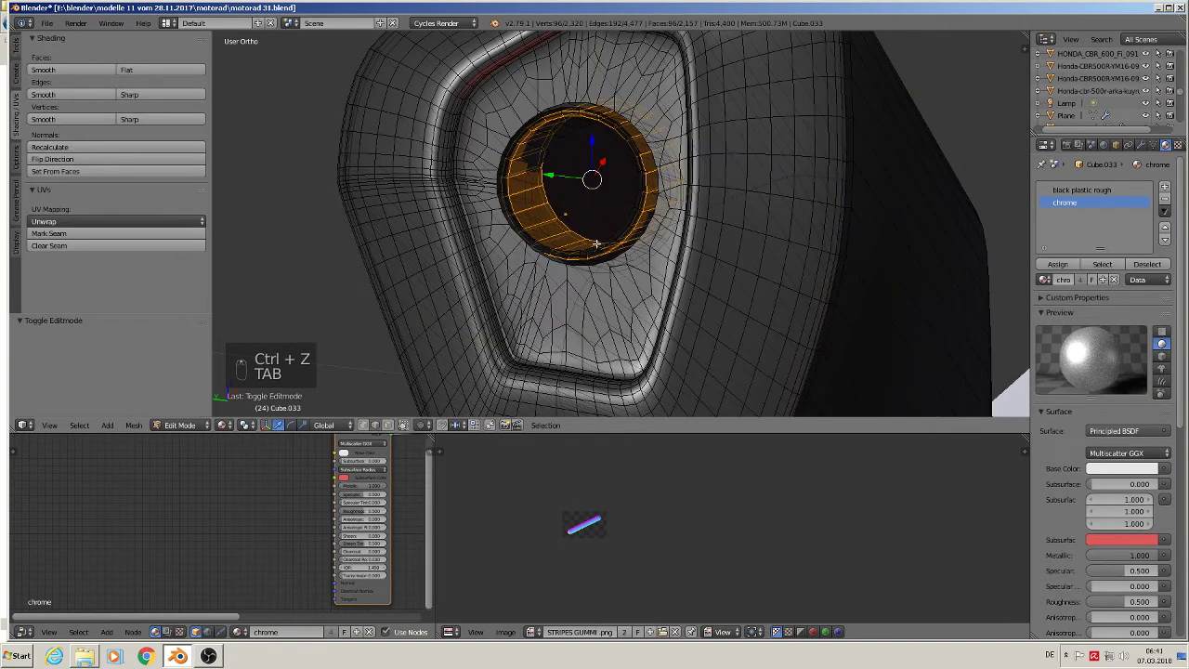
{"action": "scroll", "coordinate": [595, 244], "scroll_direction": "up", "scroll_amount": 3}
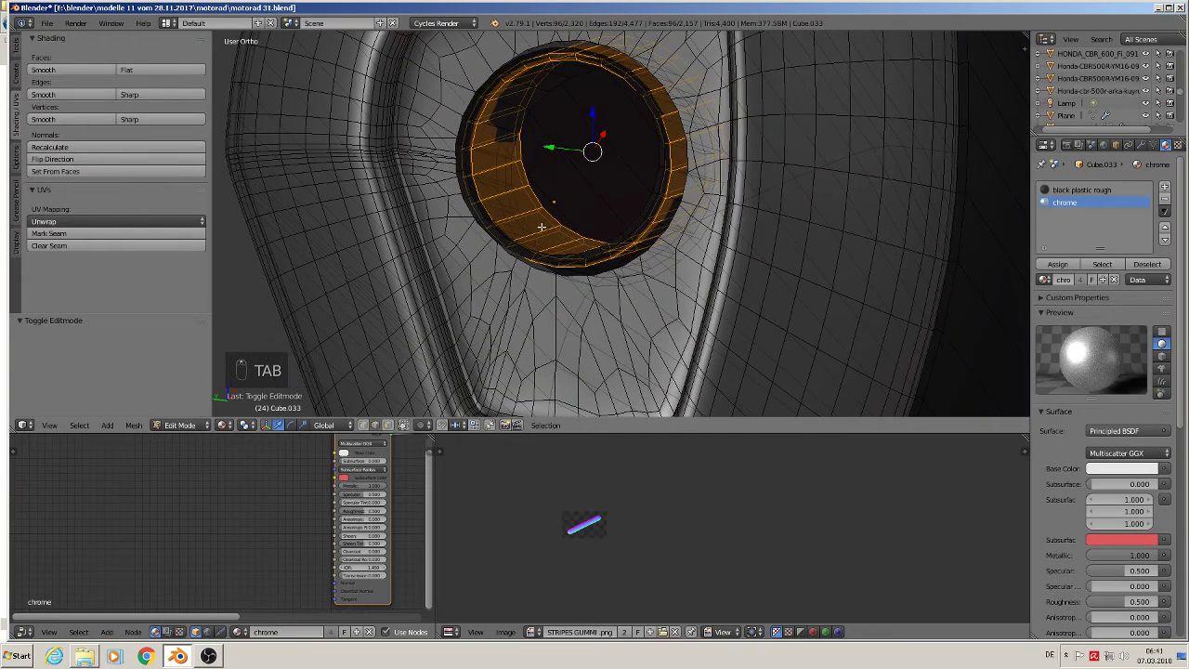
{"action": "key", "text": "l"}
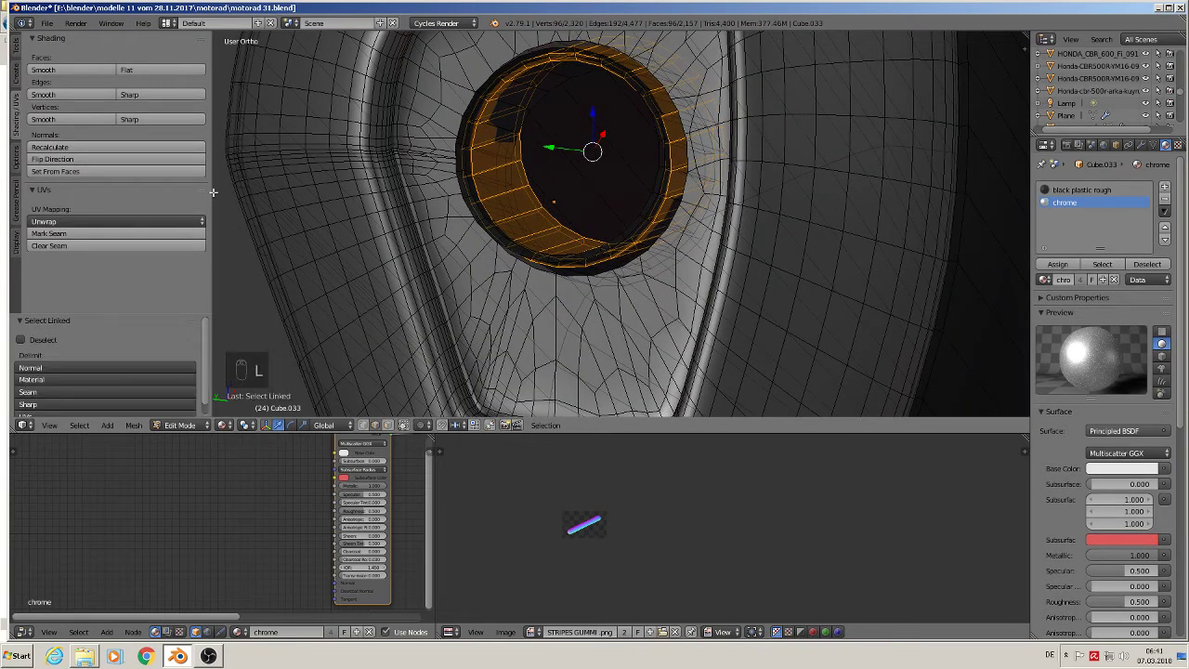
{"action": "left_click", "coordinate": [76, 70]}
{"action": "key", "text": "Tab"}
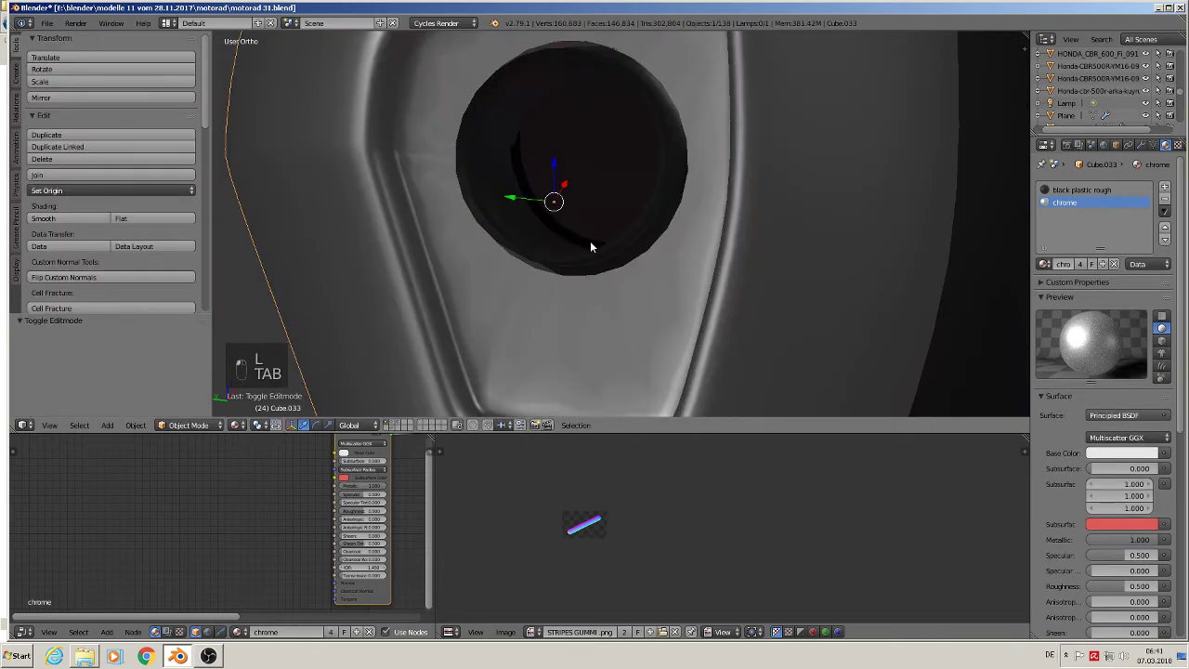
{"action": "scroll", "coordinate": [585, 244], "scroll_direction": "down", "scroll_amount": 2}
{"action": "scroll", "coordinate": [590, 252], "scroll_direction": "up", "scroll_amount": 4}
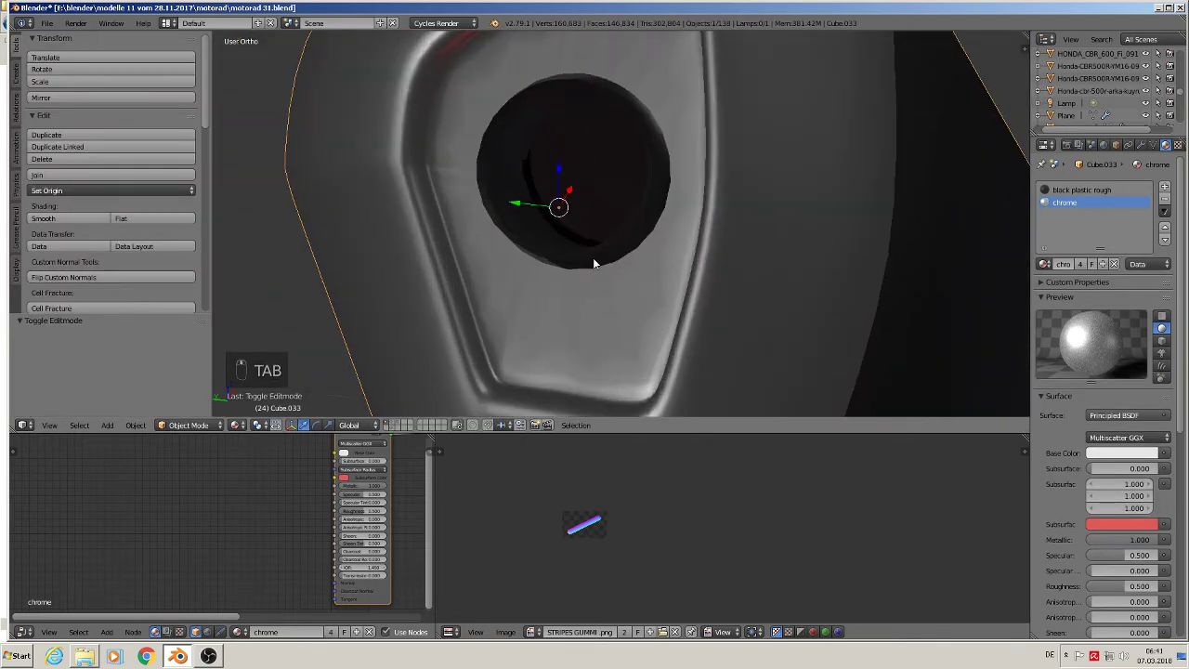
Step: Re-select the inner ring, shade it smooth, deselect and return to Object Mode
{"action": "key", "text": "Tab"}
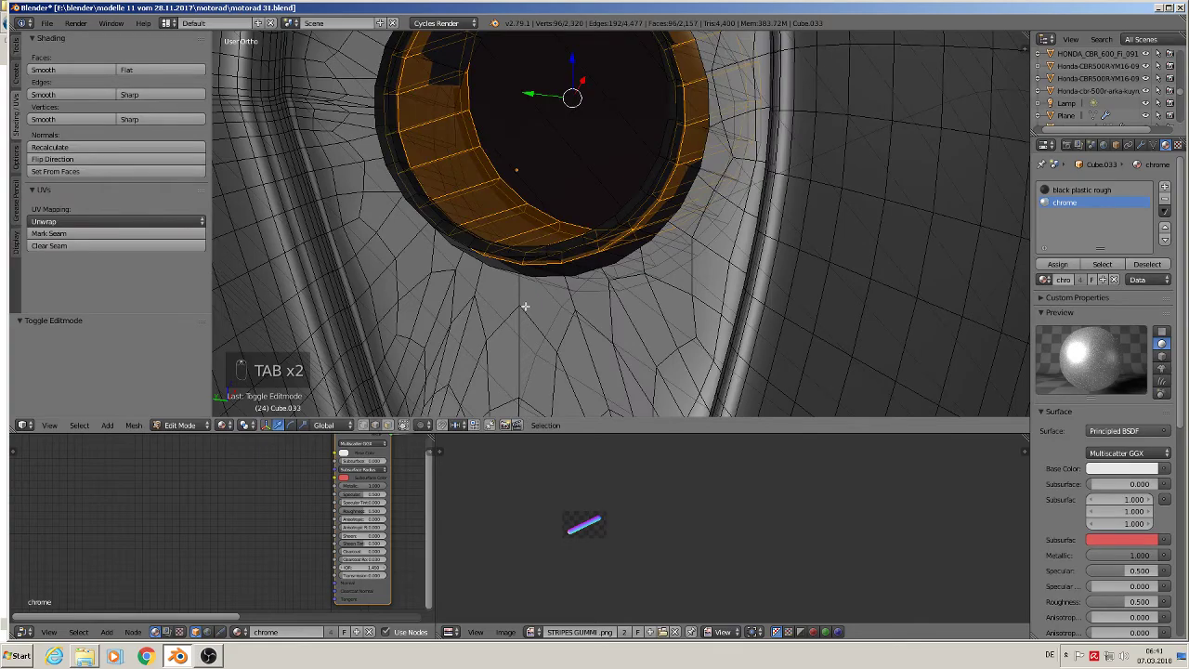
{"action": "middle_click_drag", "start_coordinate": [519, 304], "coordinate": [563, 307]}
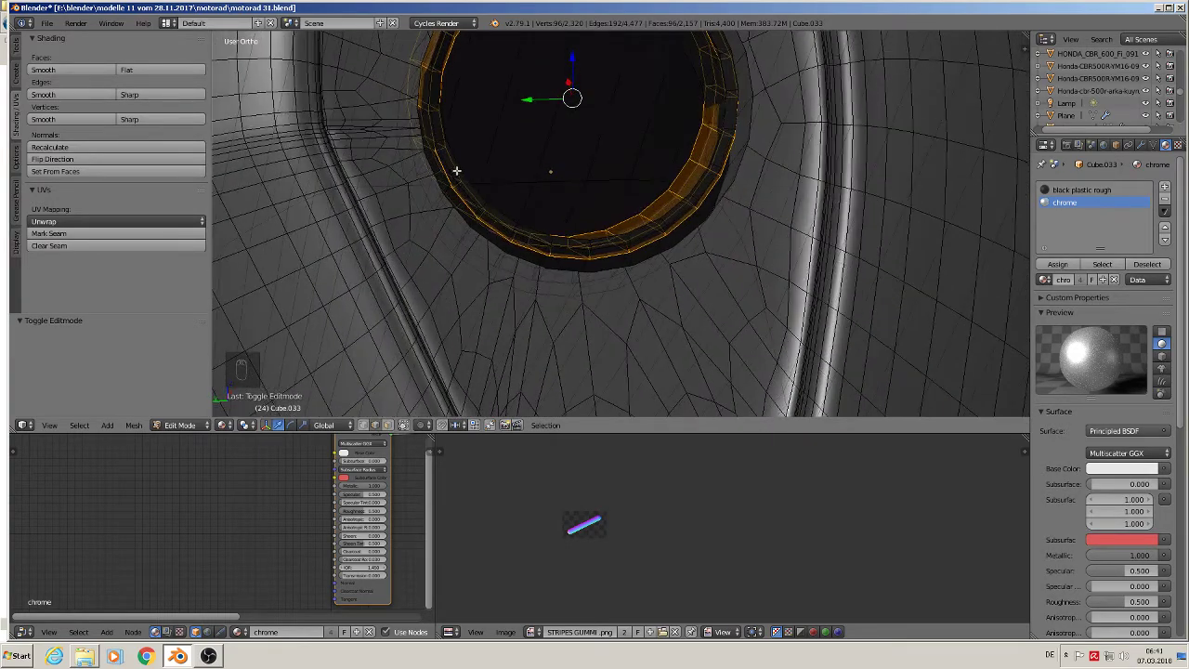
{"action": "key", "text": "l"}
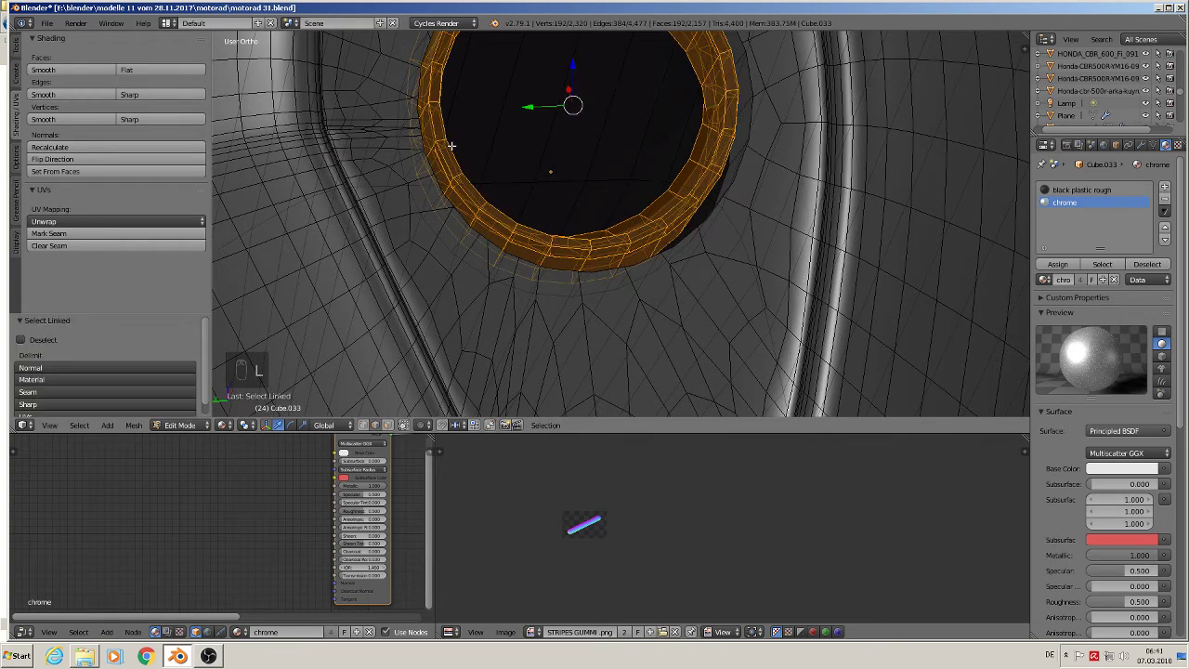
{"action": "left_click", "coordinate": [49, 70]}
{"action": "key", "text": "a"}
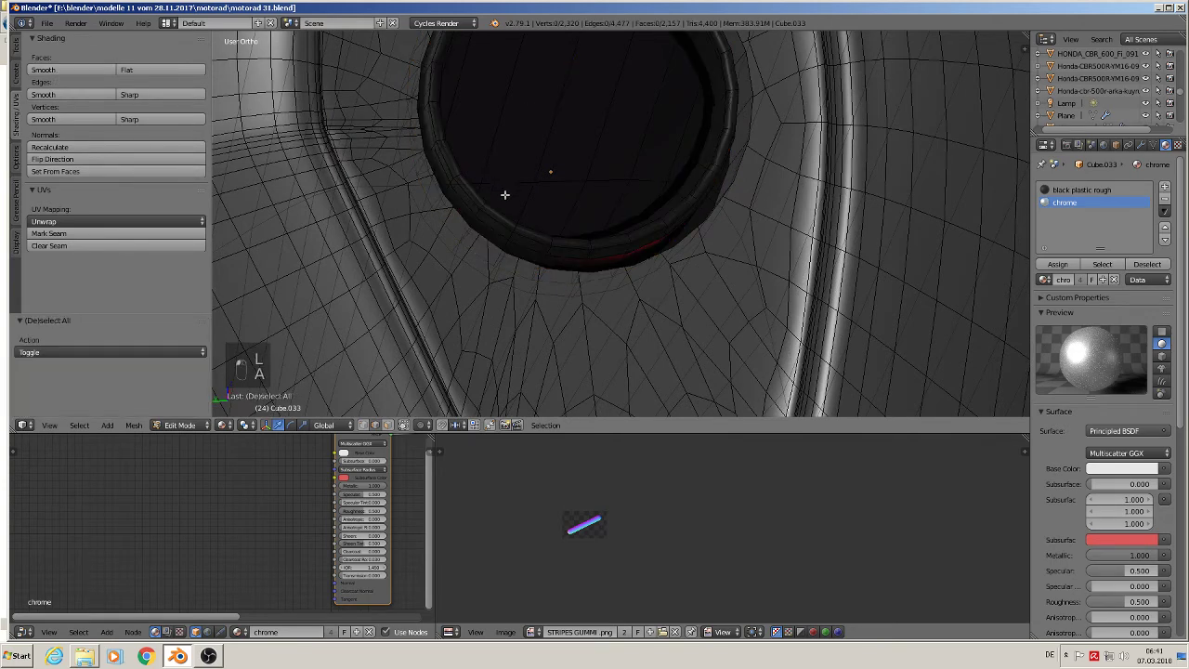
{"action": "key", "text": "Tab"}
Step: Deselect the exhaust and orbit and zoom to review the smoothed ring
{"action": "scroll", "coordinate": [567, 246], "scroll_direction": "down", "scroll_amount": 2}
{"action": "middle_click_drag", "start_coordinate": [571, 255], "coordinate": [436, 273]}
{"action": "scroll", "coordinate": [549, 281], "scroll_direction": "down", "scroll_amount": 4}
{"action": "scroll", "coordinate": [491, 296], "scroll_direction": "down", "scroll_amount": 2}
{"action": "key", "text": "a"}
{"action": "scroll", "coordinate": [489, 324], "scroll_direction": "up", "scroll_amount": 2}
{"action": "scroll", "coordinate": [419, 269], "scroll_direction": "down", "scroll_amount": 3}
{"action": "scroll", "coordinate": [442, 274], "scroll_direction": "down", "scroll_amount": 3}
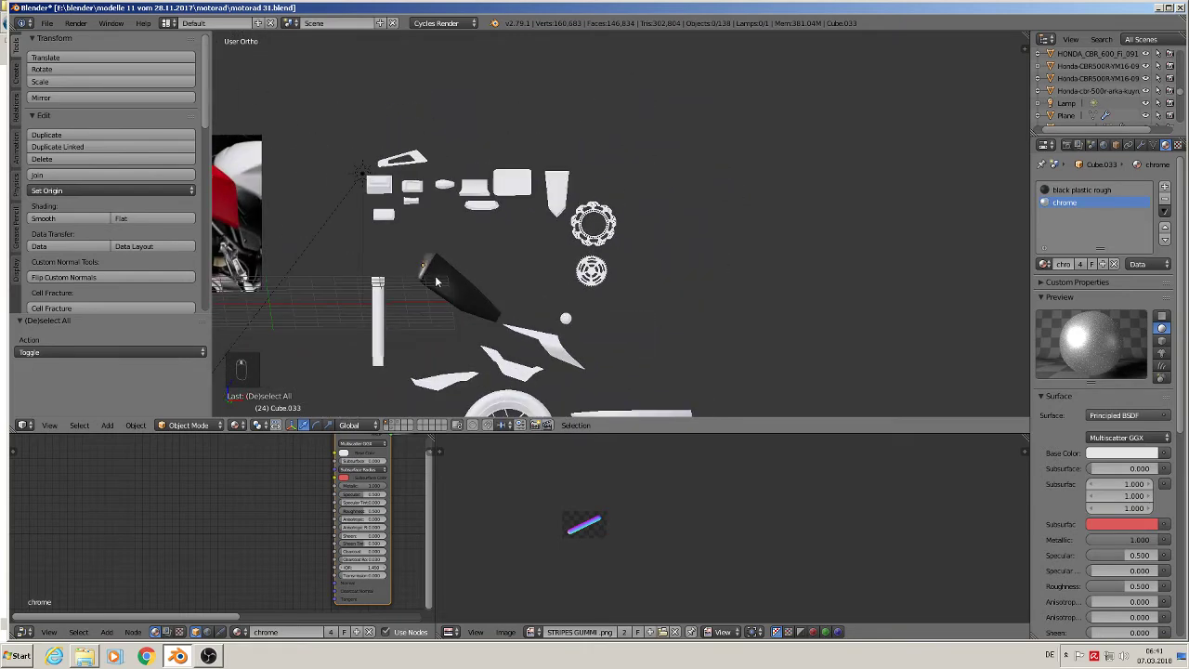
Step: In front orthographic view, move the dark part nearer the centre
{"action": "key", "text": "KP_1"}
{"action": "middle_click_drag", "start_coordinate": [517, 324], "coordinate": [732, 155], "text": "shift"}
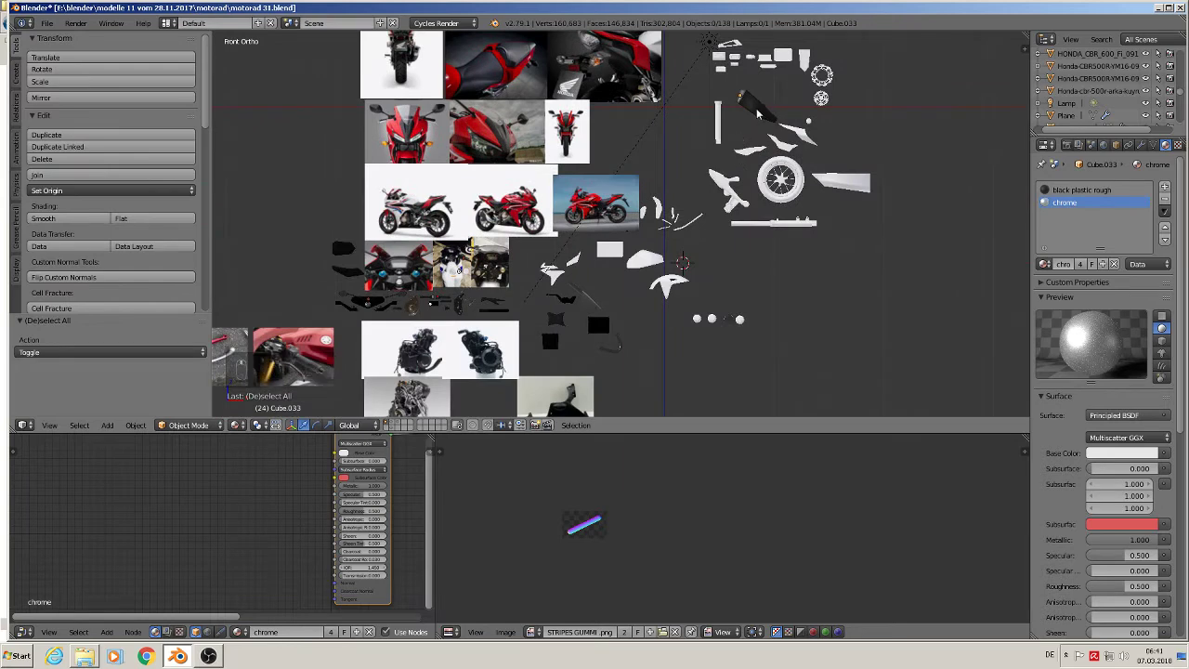
{"action": "key", "text": "g"}
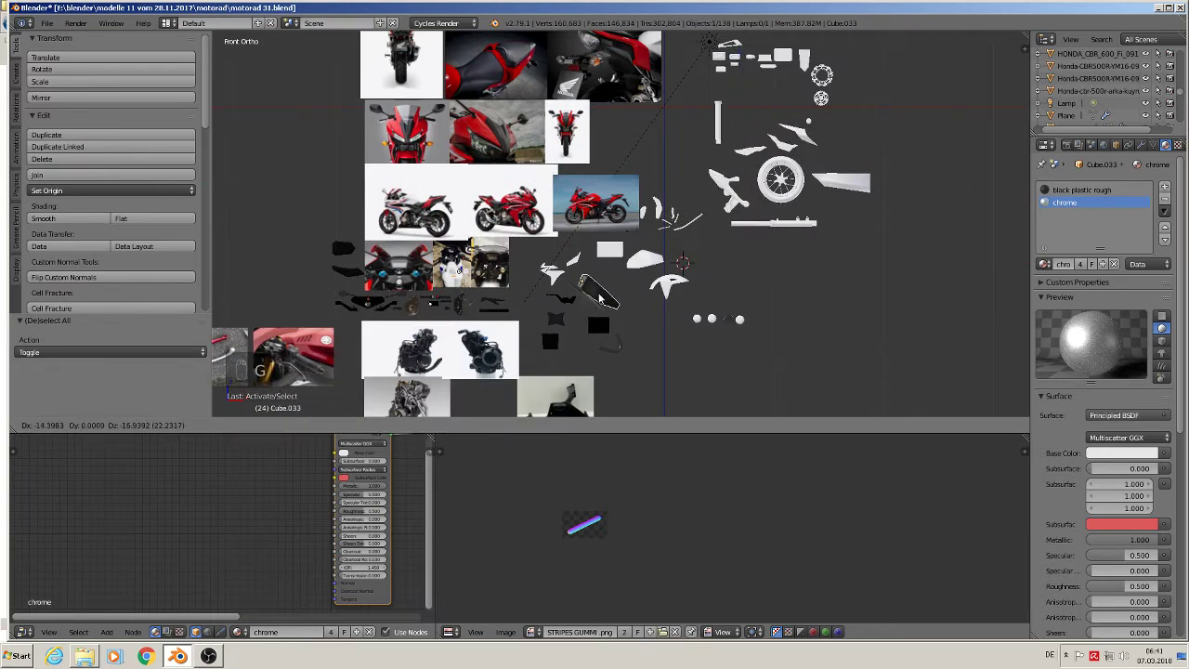
{"action": "left_click", "coordinate": [600, 307]}
{"action": "scroll", "coordinate": [598, 302], "scroll_direction": "up", "scroll_amount": 8}
Step: Select the bracket piece, move it over, and slide it along Y to 6.255
{"action": "right_click", "coordinate": [558, 314]}
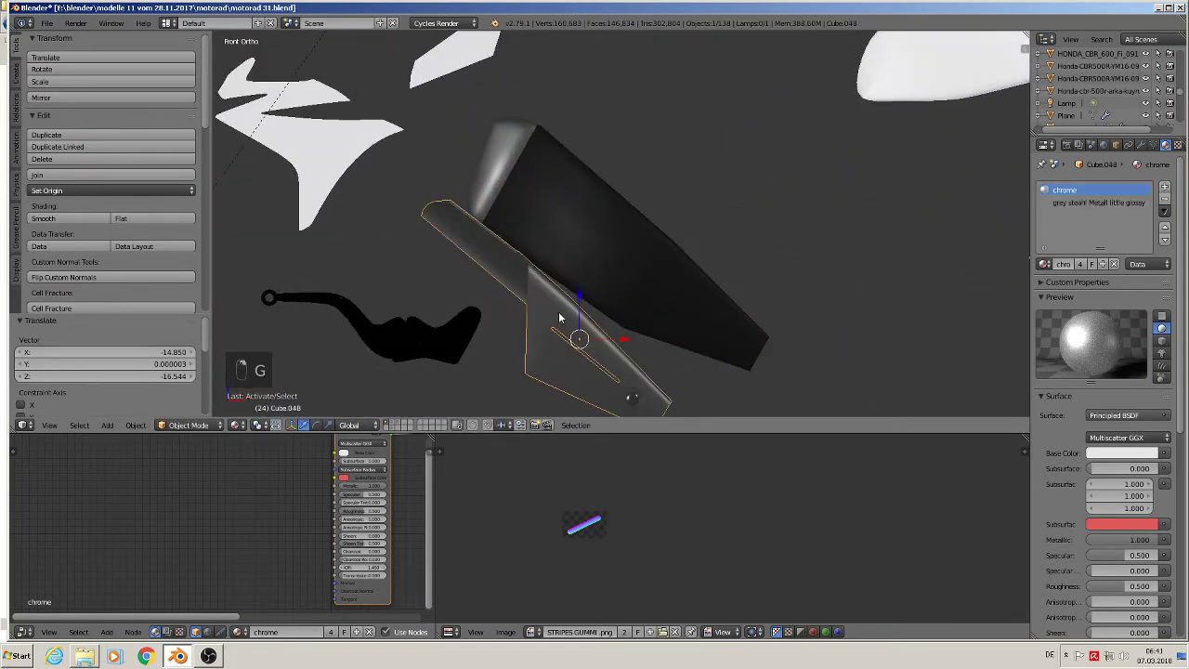
{"action": "key", "text": "g"}
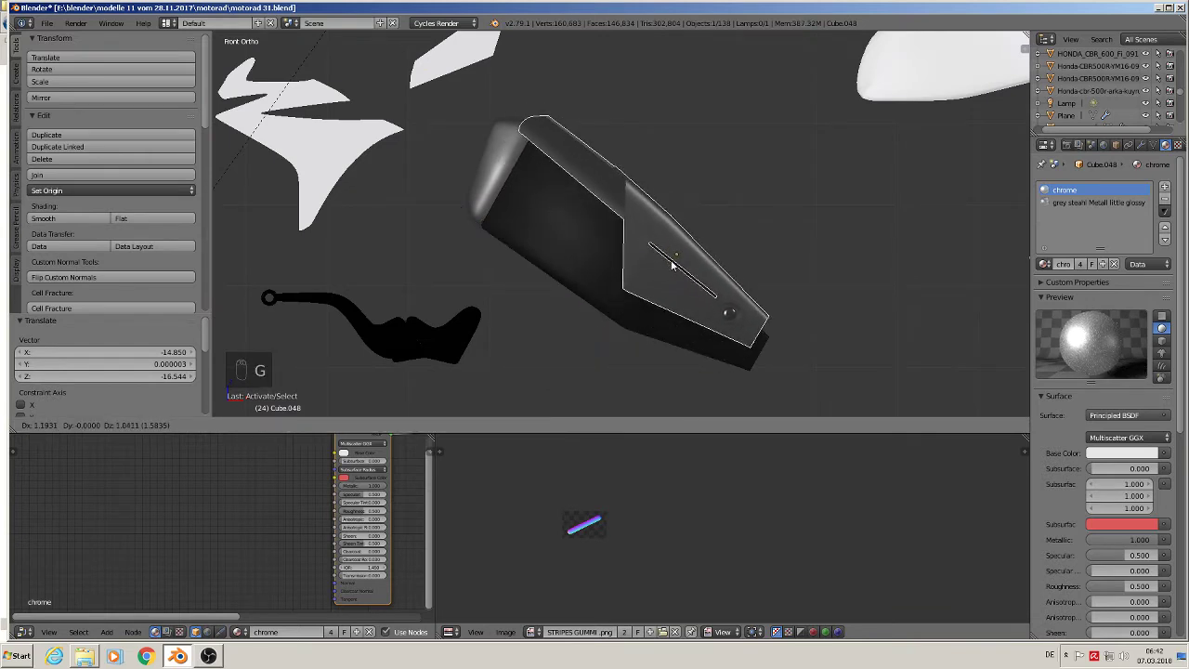
{"action": "left_click", "coordinate": [672, 269]}
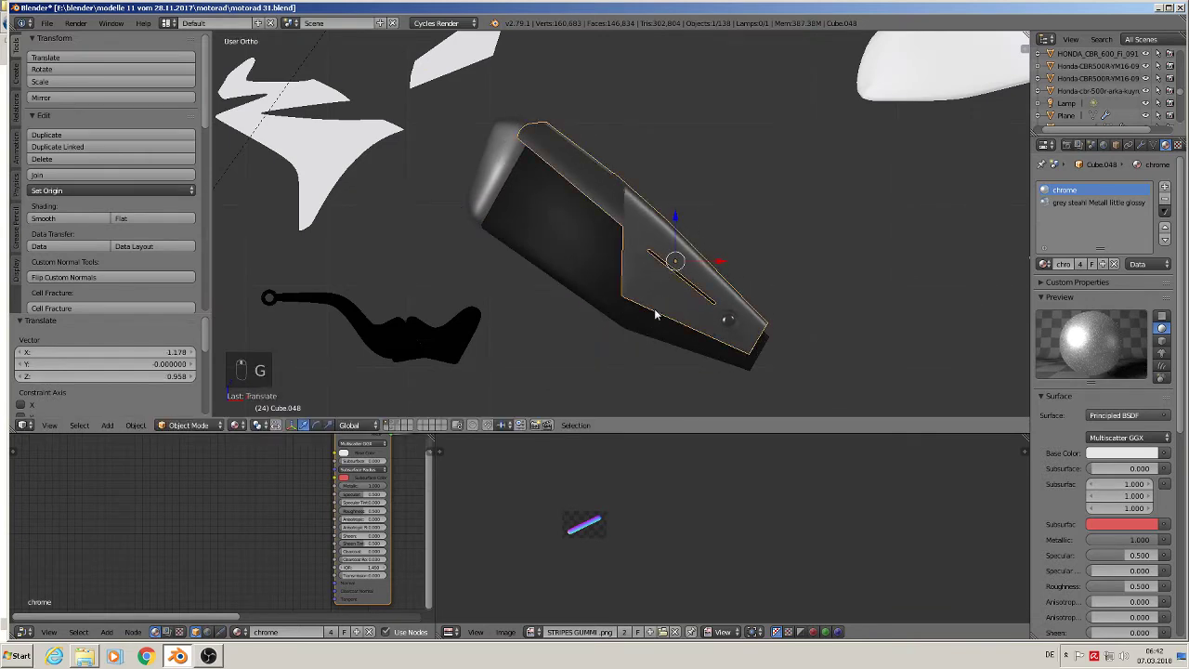
{"action": "mouse_move", "coordinate": [656, 310]}
{"action": "middle_mouse_down"}
{"action": "mouse_move", "coordinate": [714, 337]}
{"action": "mouse_move", "coordinate": [676, 322]}
{"action": "middle_mouse_up"}
{"action": "key", "text": "g"}
{"action": "key", "text": "y"}
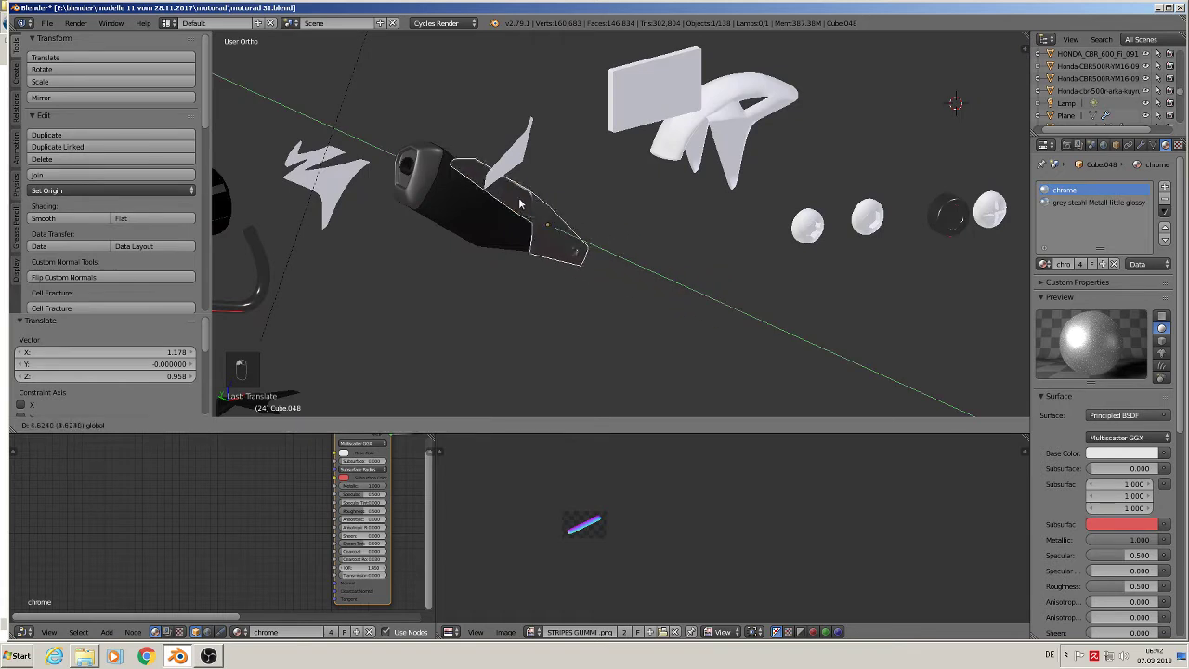
{"action": "left_click", "coordinate": [474, 184]}
Step: Frame the bracket in front view and reposition it against the exhaust's flank
{"action": "middle_click_drag", "start_coordinate": [450, 180], "coordinate": [429, 161]}
{"action": "key", "text": "KP_Decimal"}
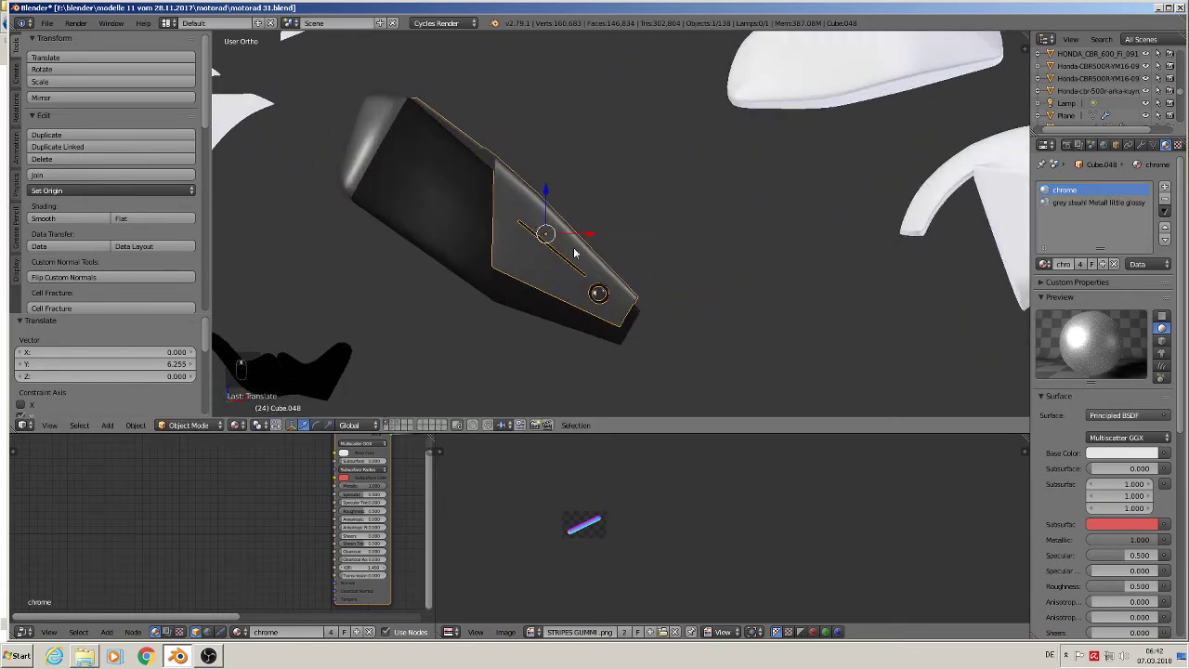
{"action": "scroll", "coordinate": [582, 250], "scroll_direction": "up", "scroll_amount": 3}
{"action": "key", "text": "KP_1"}
{"action": "scroll", "coordinate": [641, 249], "scroll_direction": "down", "scroll_amount": 2}
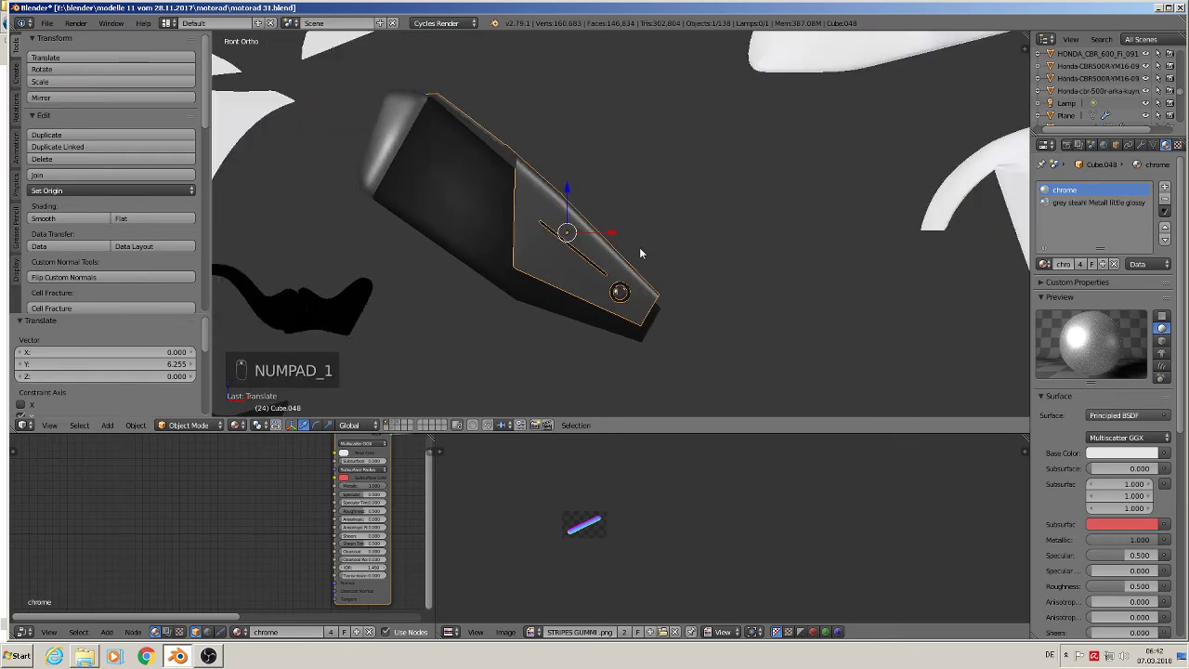
{"action": "key", "text": "g"}
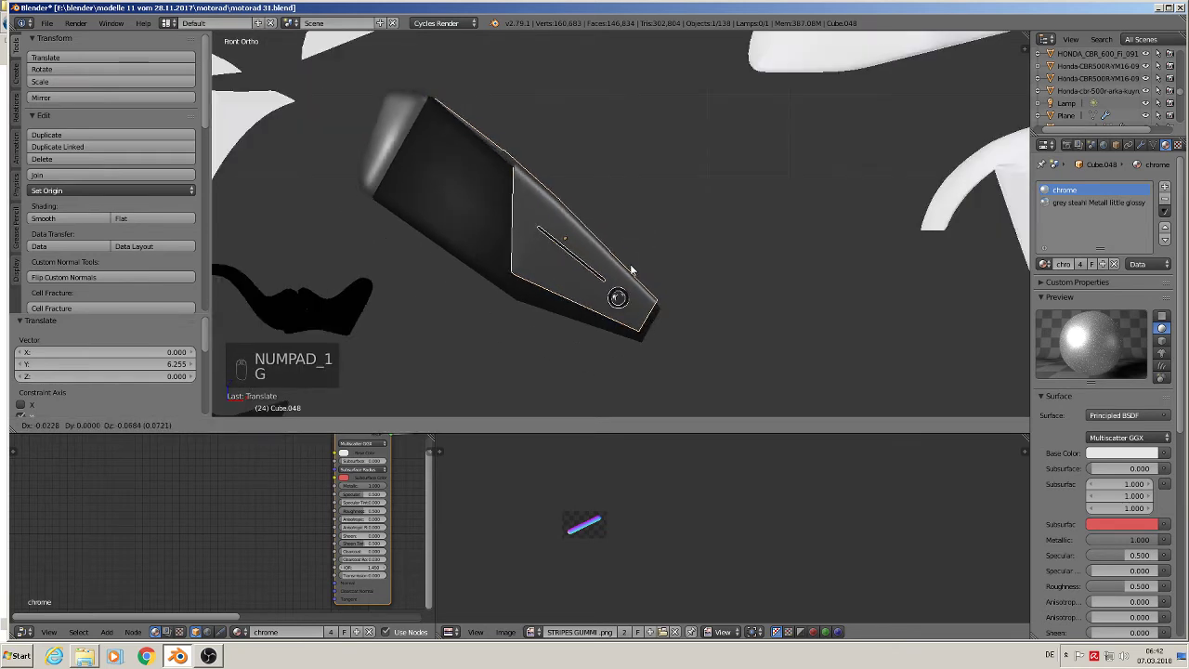
{"action": "left_click", "coordinate": [629, 270]}
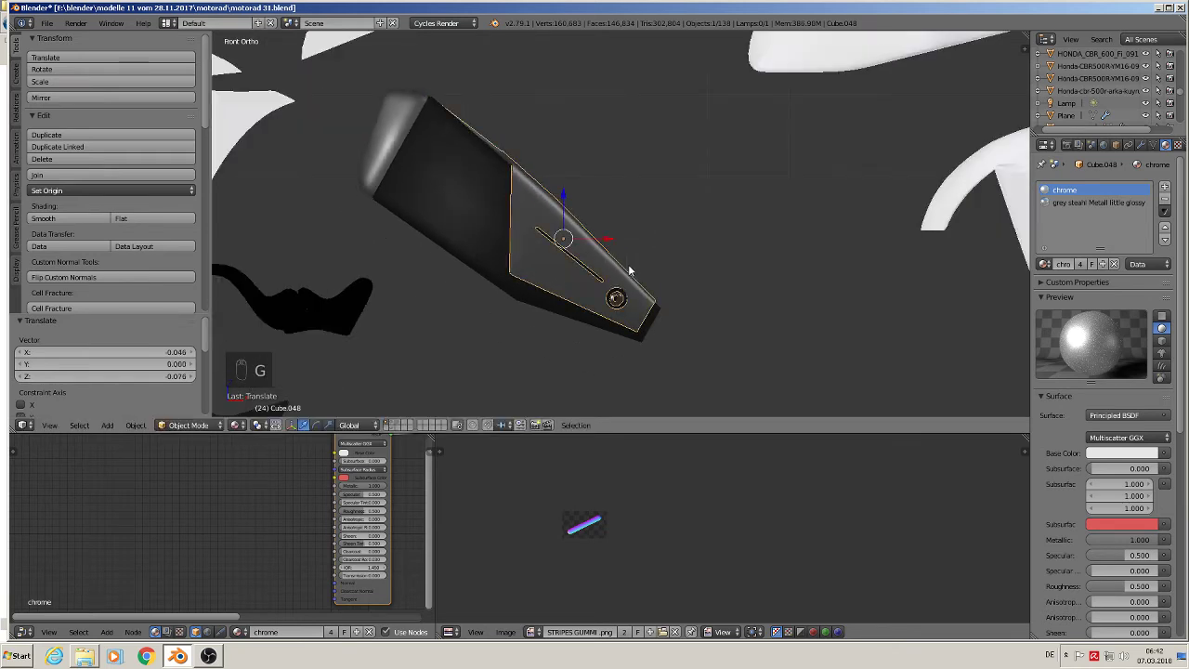
{"action": "key", "text": "r"}
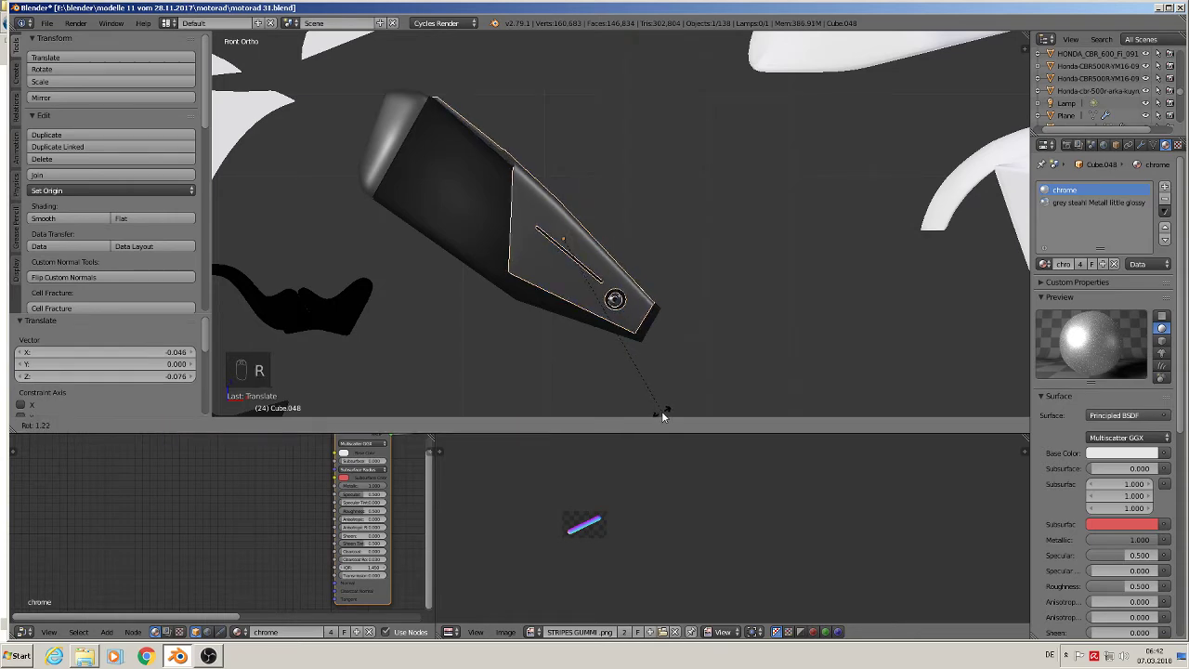
Step: Lock in the bracket's 1.22° rotation, rotate it again and slide it along Y
{"action": "left_click", "coordinate": [661, 410]}
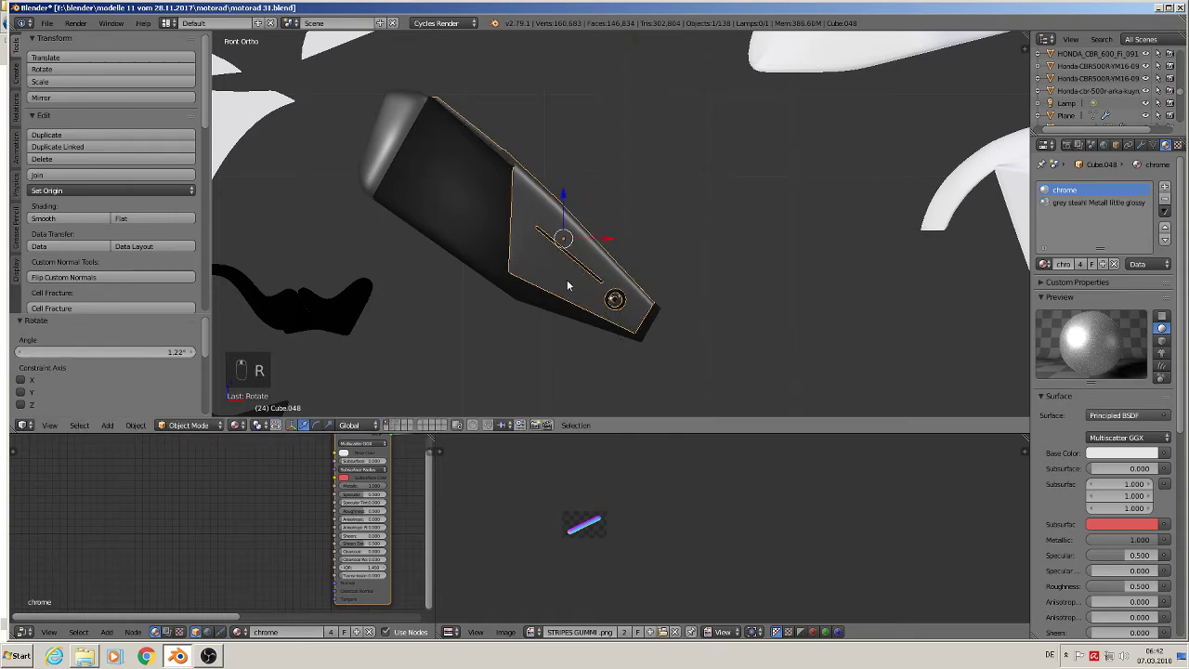
{"action": "middle_click_drag", "start_coordinate": [567, 279], "coordinate": [503, 384]}
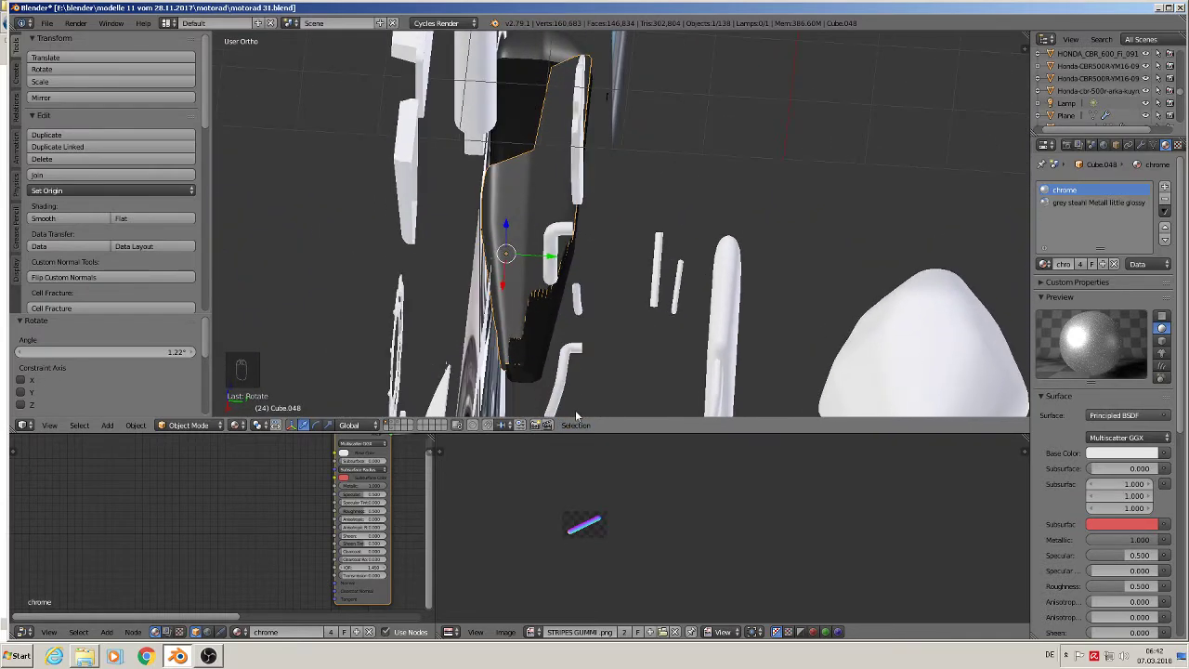
{"action": "key", "text": "r"}
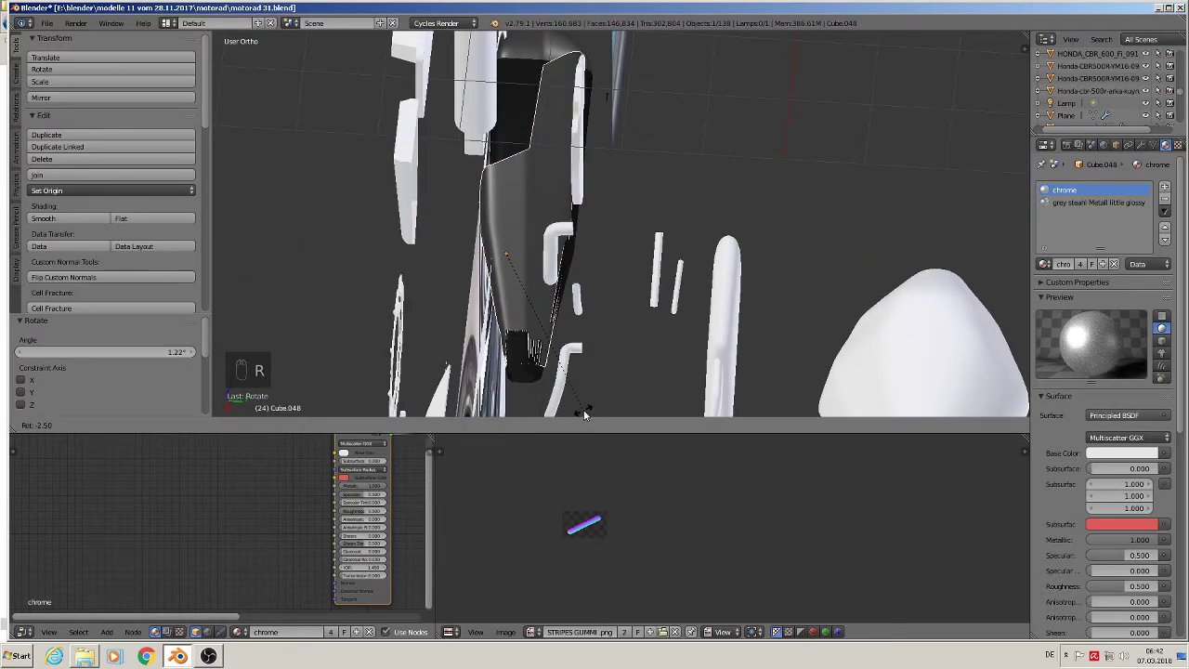
{"action": "left_click", "coordinate": [582, 409]}
{"action": "left_click_drag", "start_coordinate": [536, 261], "coordinate": [544, 261]}
{"action": "middle_click_drag", "start_coordinate": [544, 261], "coordinate": [655, 232]}
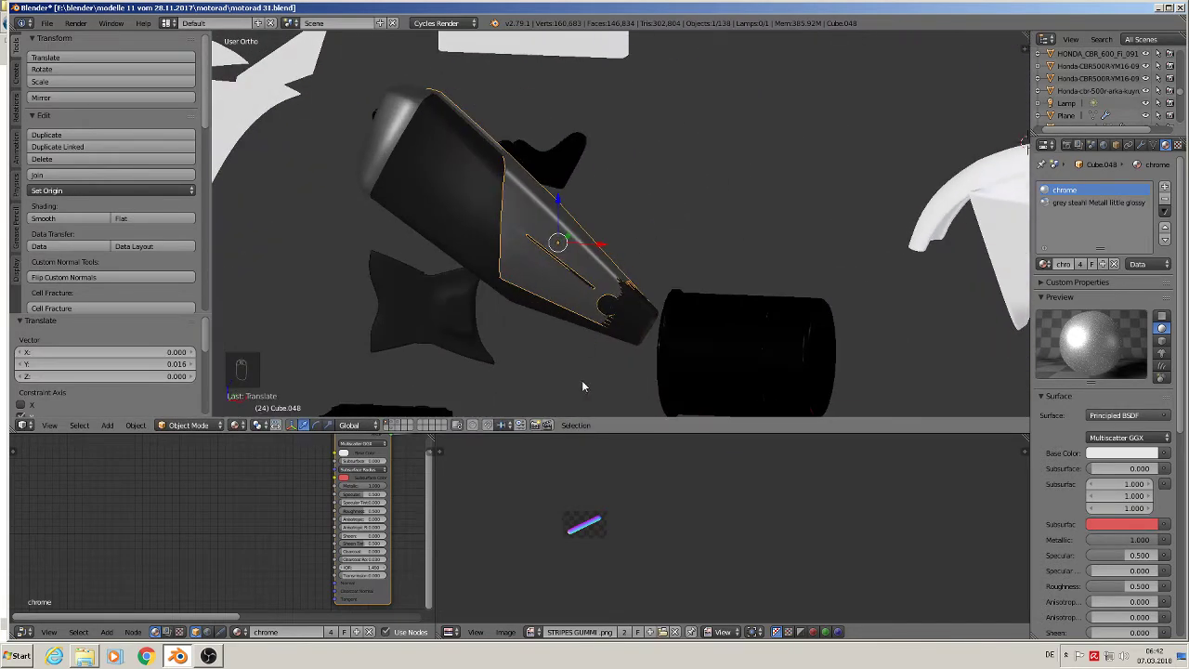
Step: Rotate the bracket -1.08° and nudge it 0.083 on X and -0.084 on Z
{"action": "key", "text": "r"}
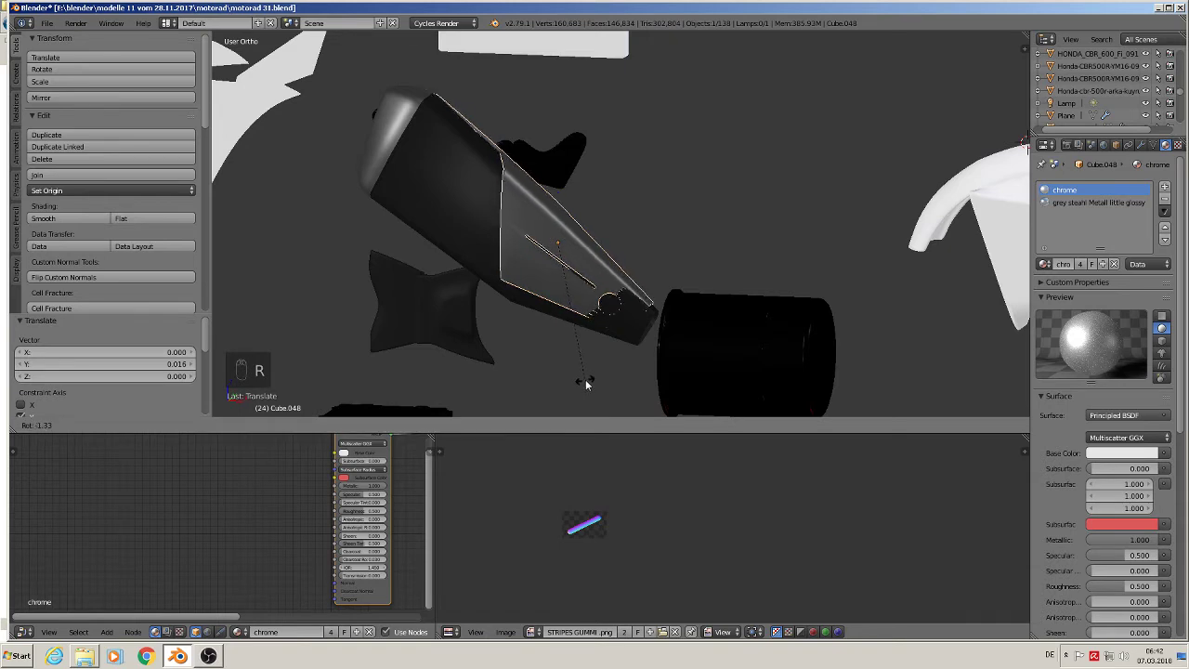
{"action": "left_click", "coordinate": [585, 379]}
{"action": "key", "text": "s"}
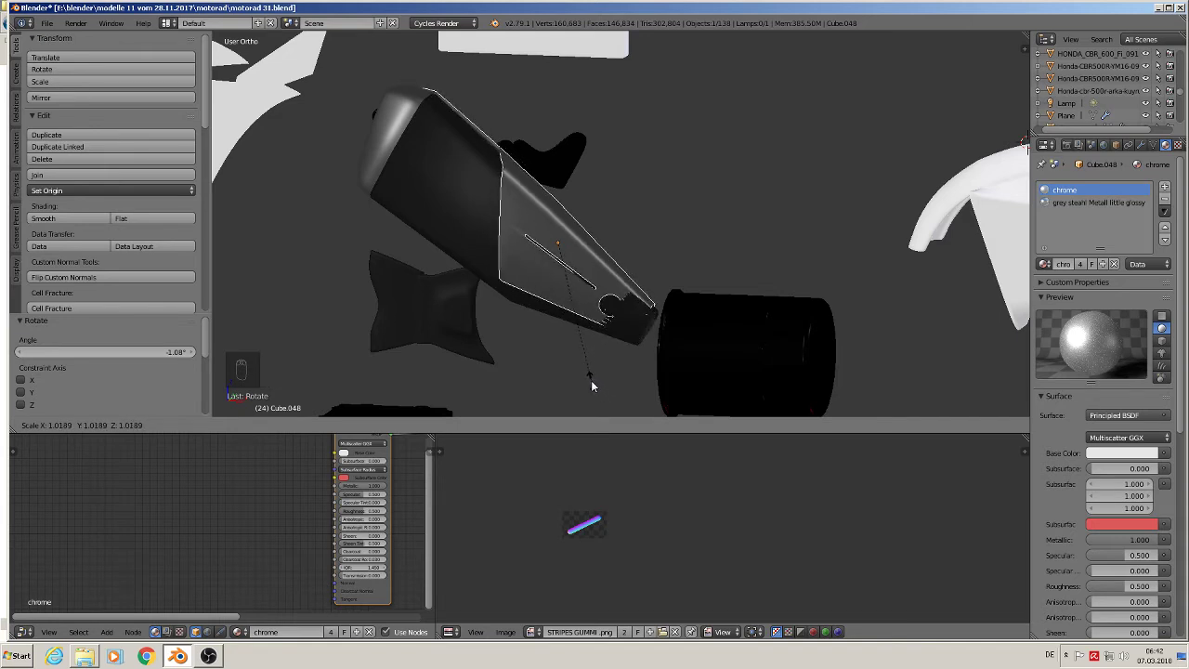
{"action": "right_click", "coordinate": [591, 376]}
{"action": "middle_click_drag", "start_coordinate": [592, 363], "coordinate": [602, 339]}
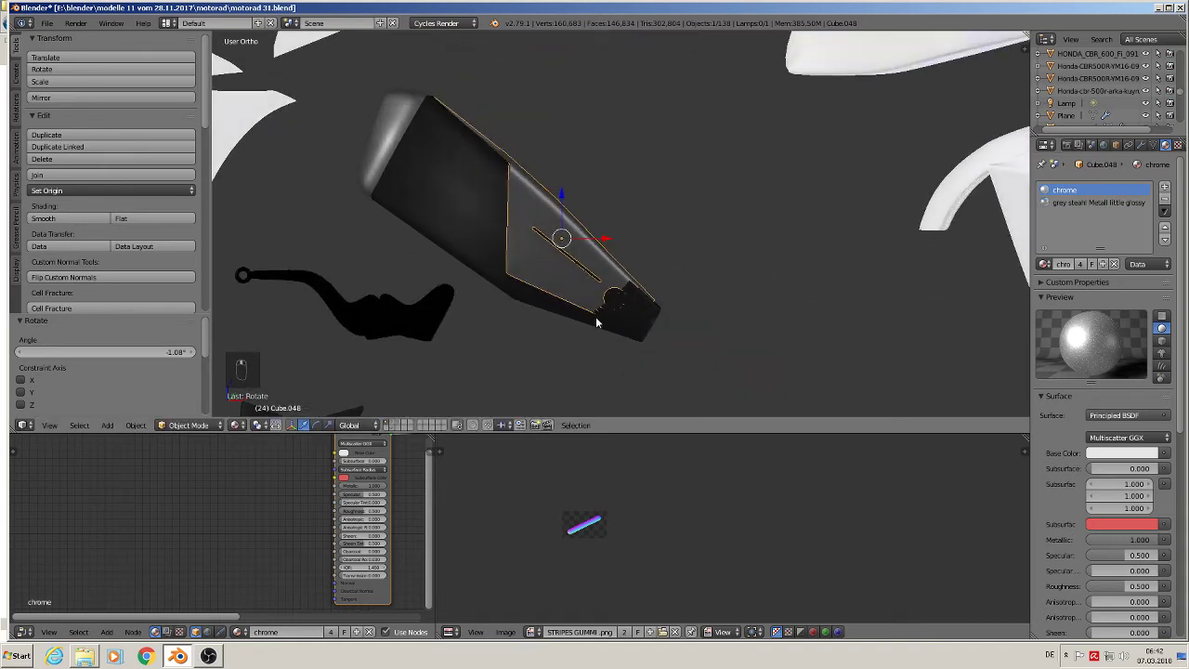
{"action": "key", "text": "g"}
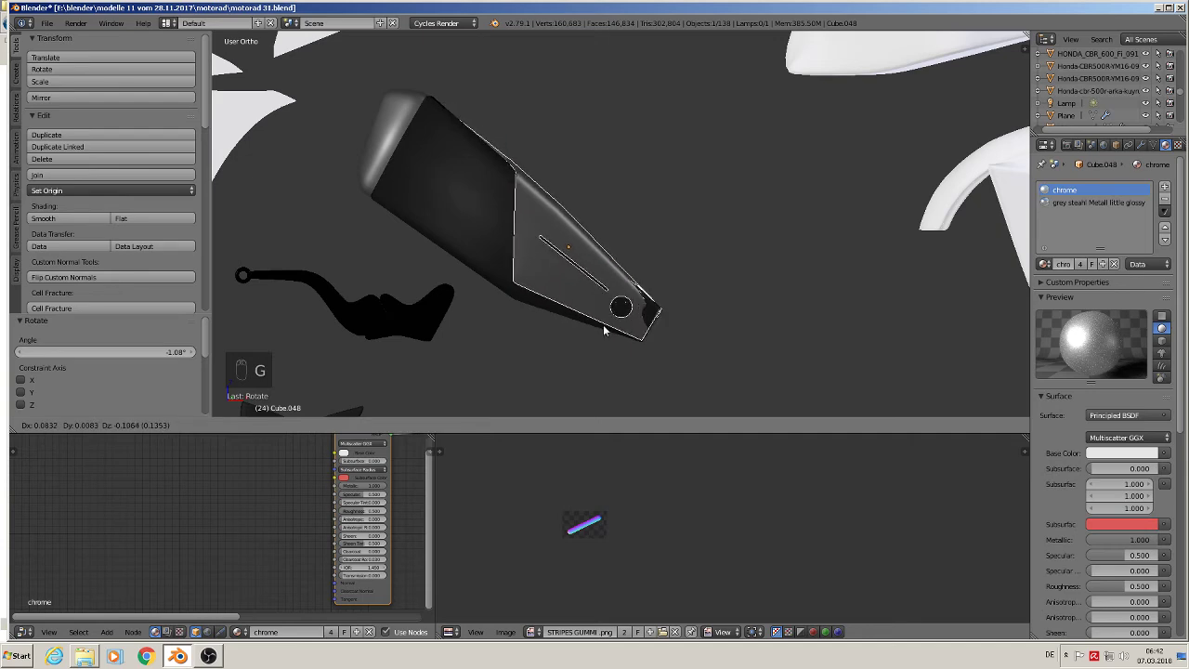
{"action": "left_click", "coordinate": [603, 322]}
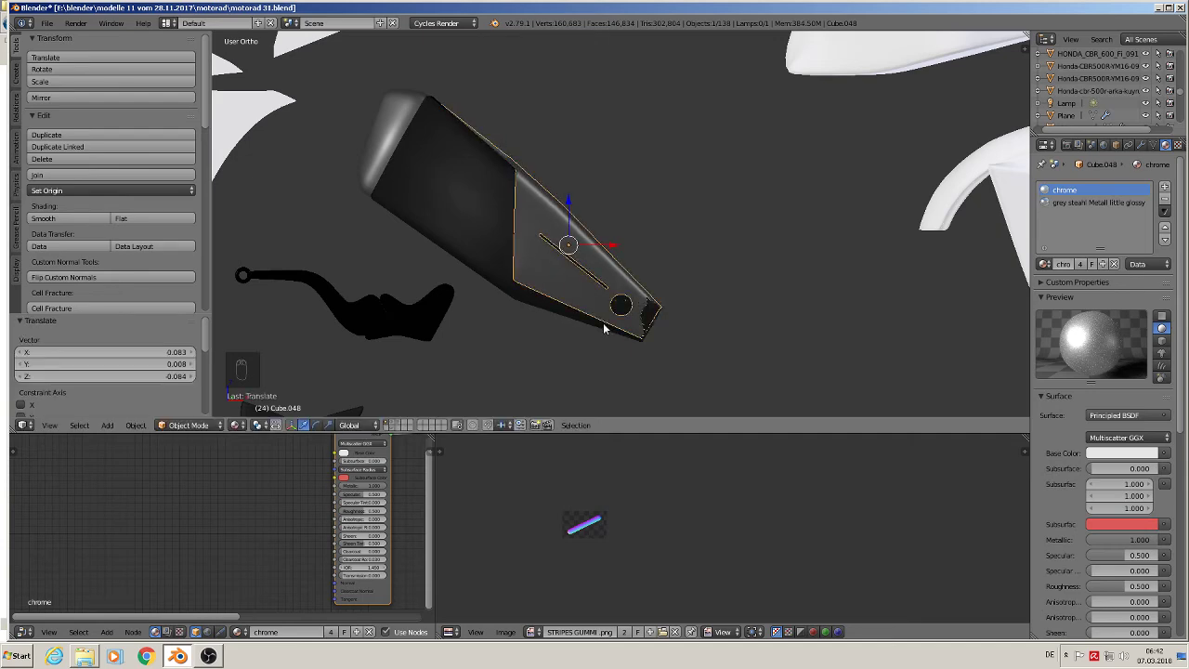
{"action": "middle_click_drag", "start_coordinate": [603, 323], "coordinate": [471, 330]}
Step: Scale the bracket to 1.002 along Y, shift it -0.015 on Y, then enter Edit Mode
{"action": "key", "text": "s"}
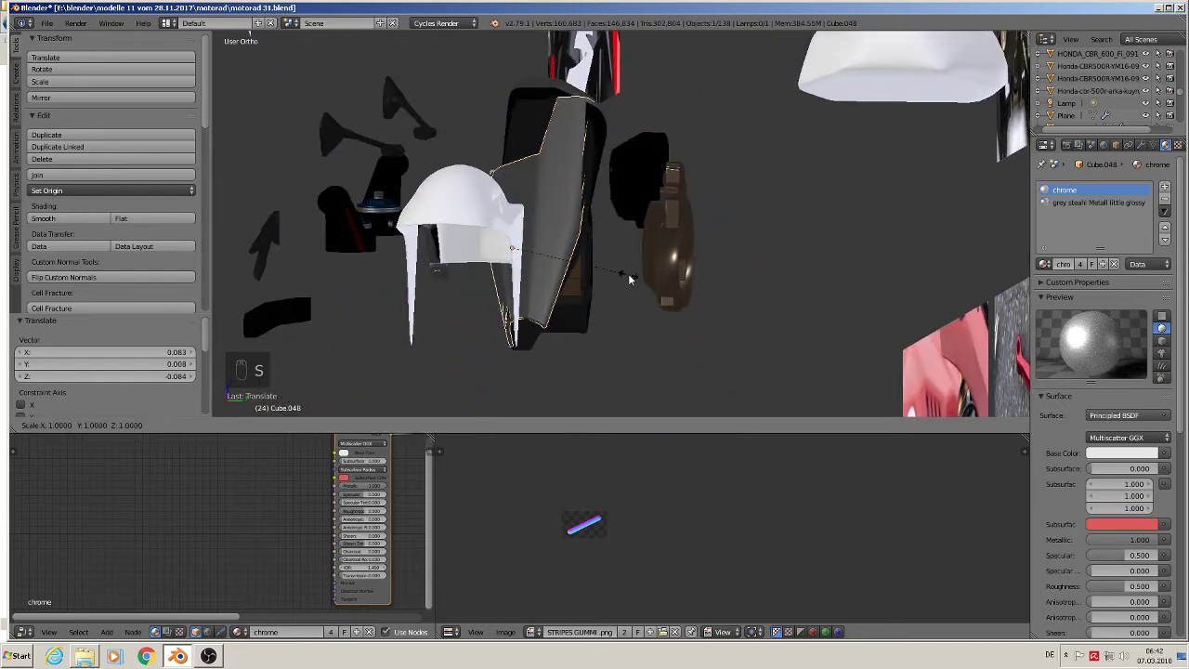
{"action": "key", "text": "y"}
{"action": "left_click", "coordinate": [629, 284]}
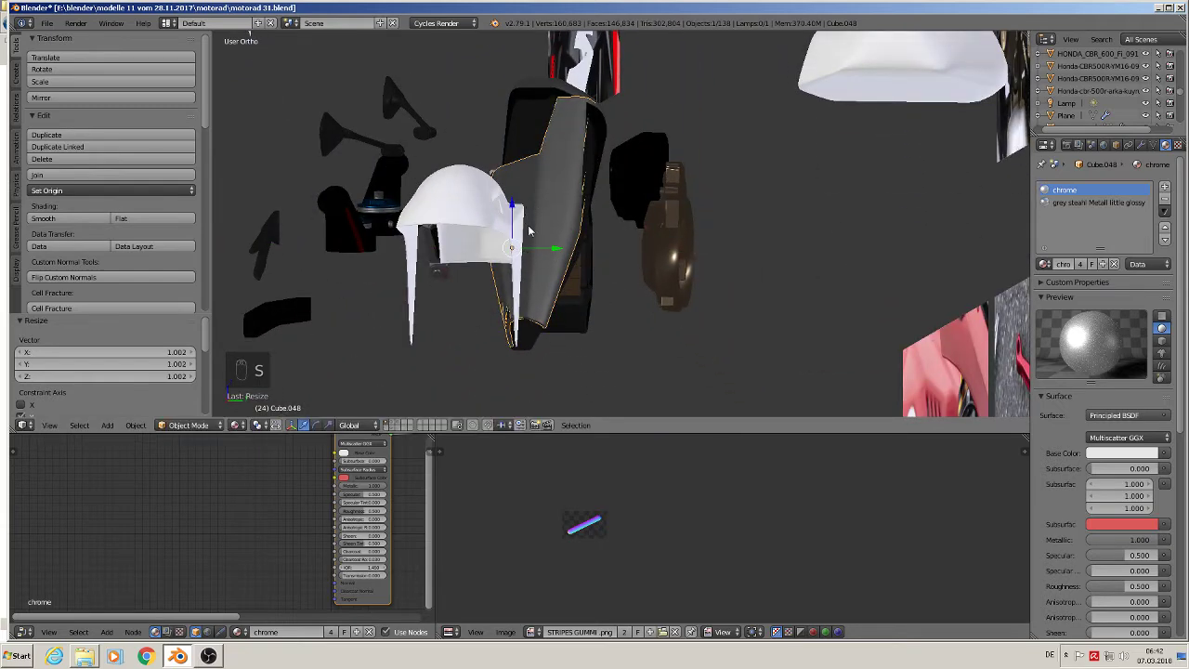
{"action": "left_click_drag", "start_coordinate": [555, 249], "coordinate": [553, 248]}
{"action": "middle_click_drag", "start_coordinate": [555, 251], "coordinate": [658, 222]}
{"action": "scroll", "coordinate": [673, 260], "scroll_direction": "up", "scroll_amount": 5}
{"action": "key", "text": "a"}
{"action": "key", "text": "Tab"}
Step: Move a selected edge loop 0.048 X, -0.007 Y, 0.059 Z with proportional editing, then exit Edit Mode
{"action": "right_click", "coordinate": [544, 232], "text": "alt"}
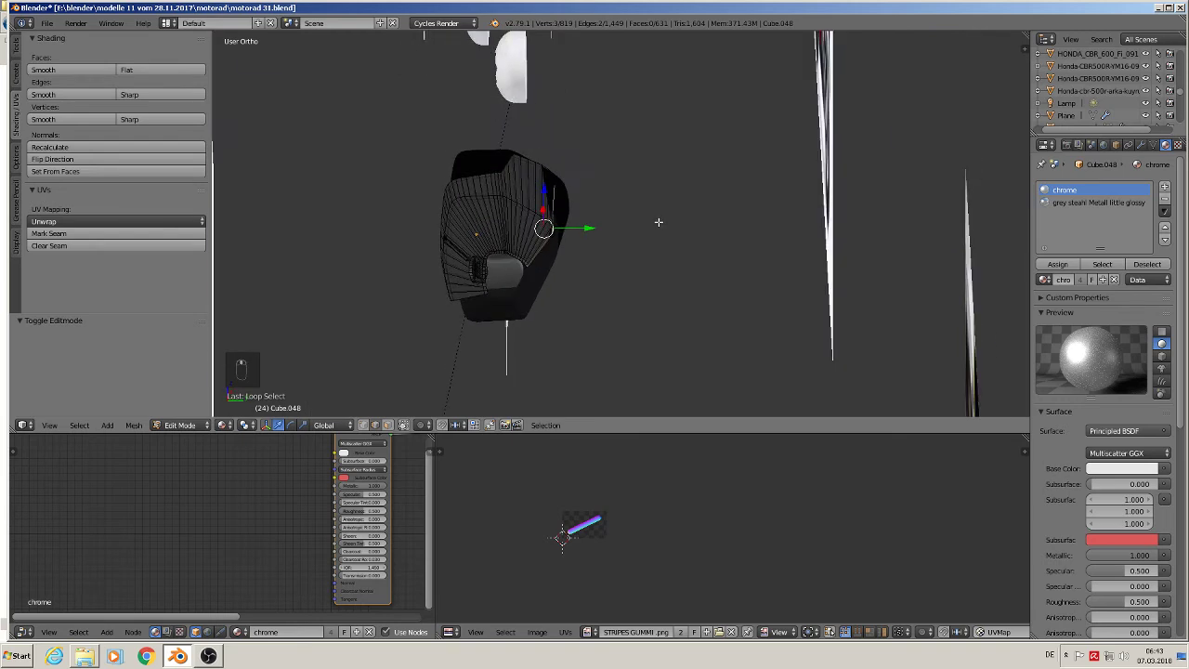
{"action": "left_click", "coordinate": [421, 425]}
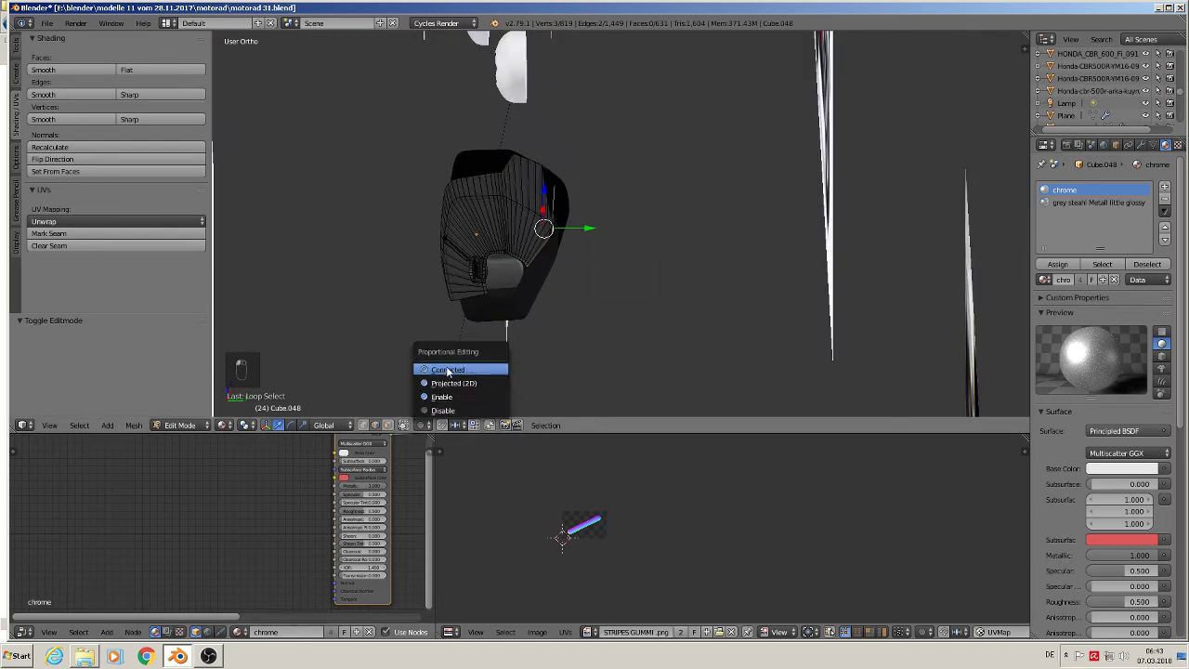
{"action": "left_click", "coordinate": [456, 379]}
{"action": "mouse_move", "coordinate": [617, 288]}
{"action": "middle_mouse_down"}
{"action": "mouse_move", "coordinate": [619, 273]}
{"action": "mouse_move", "coordinate": [602, 285]}
{"action": "middle_mouse_up"}
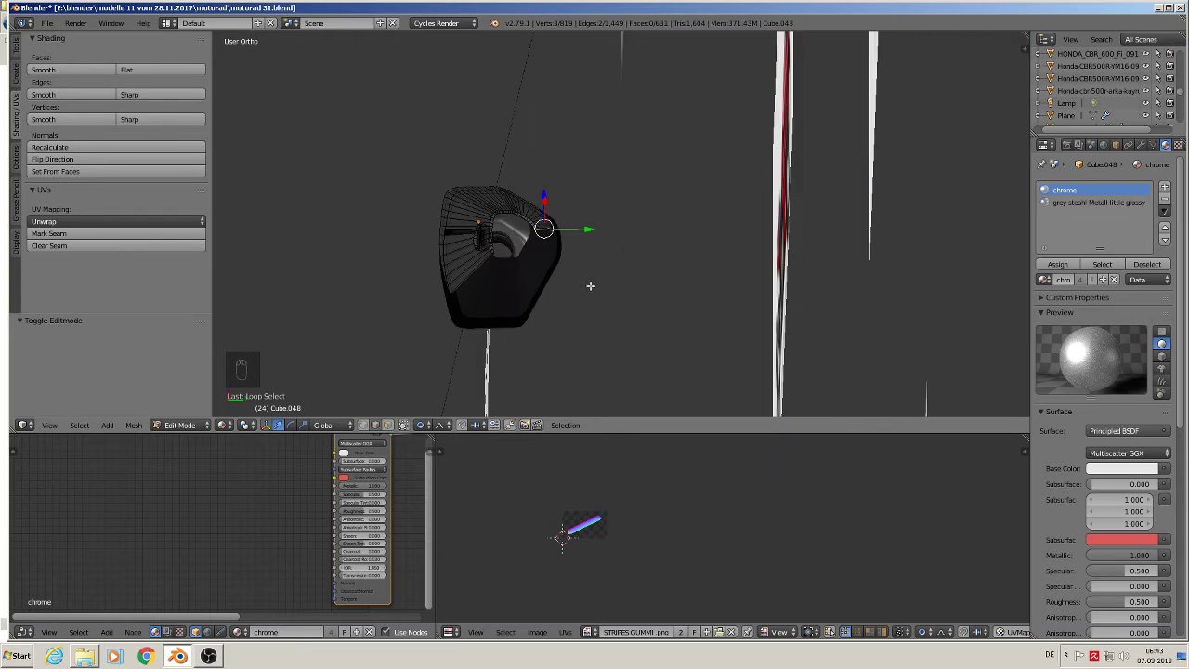
{"action": "key", "text": "g"}
{"action": "left_click", "coordinate": [589, 279]}
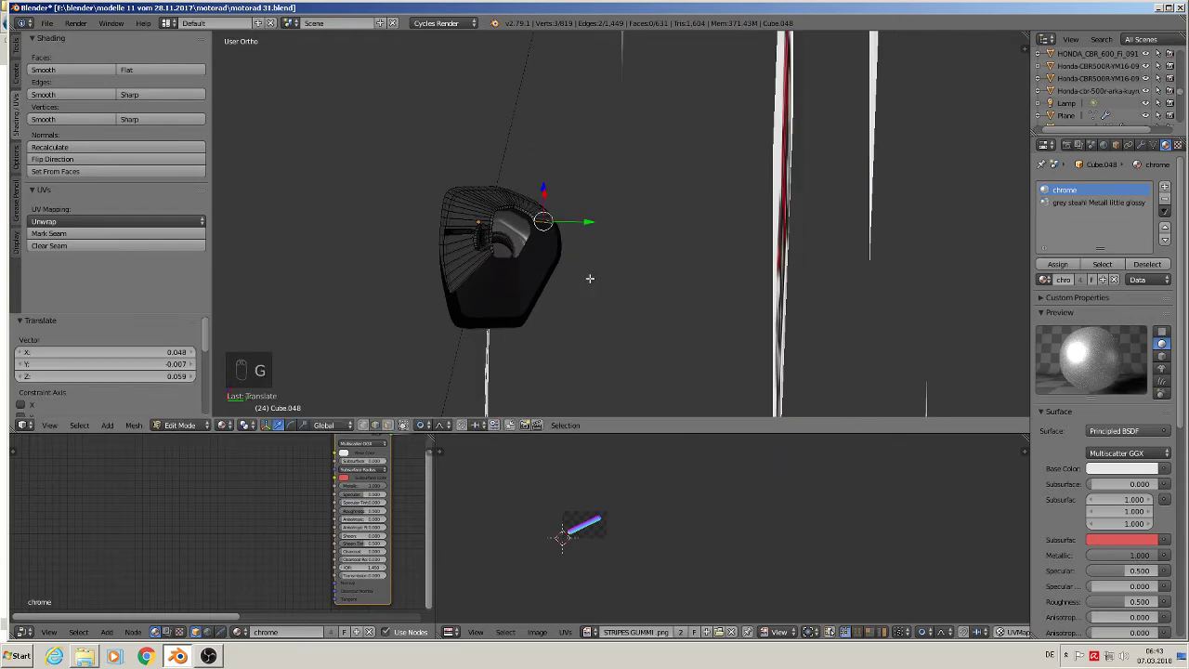
{"action": "key", "text": "Tab"}
{"action": "middle_click_drag", "start_coordinate": [534, 318], "coordinate": [450, 127]}
{"action": "scroll", "coordinate": [450, 127], "scroll_direction": "up", "scroll_amount": 6}
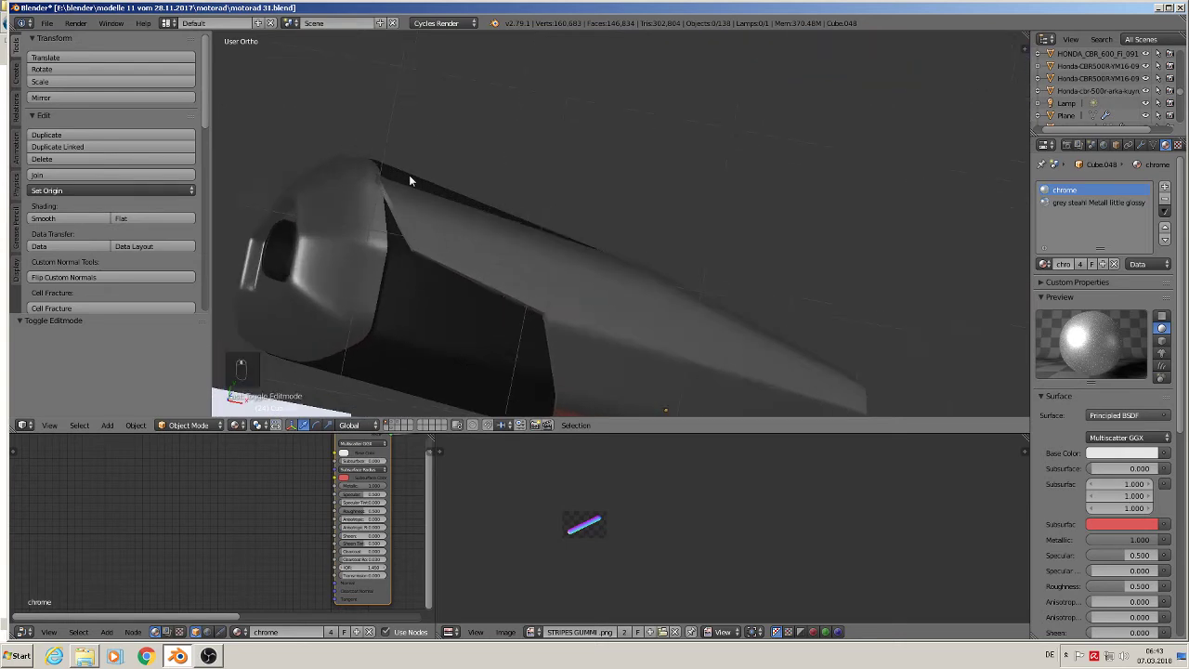
Step: In Edit Mode, circle-select edges near the exhaust's front end and nudge them slightly
{"action": "key", "text": "Tab"}
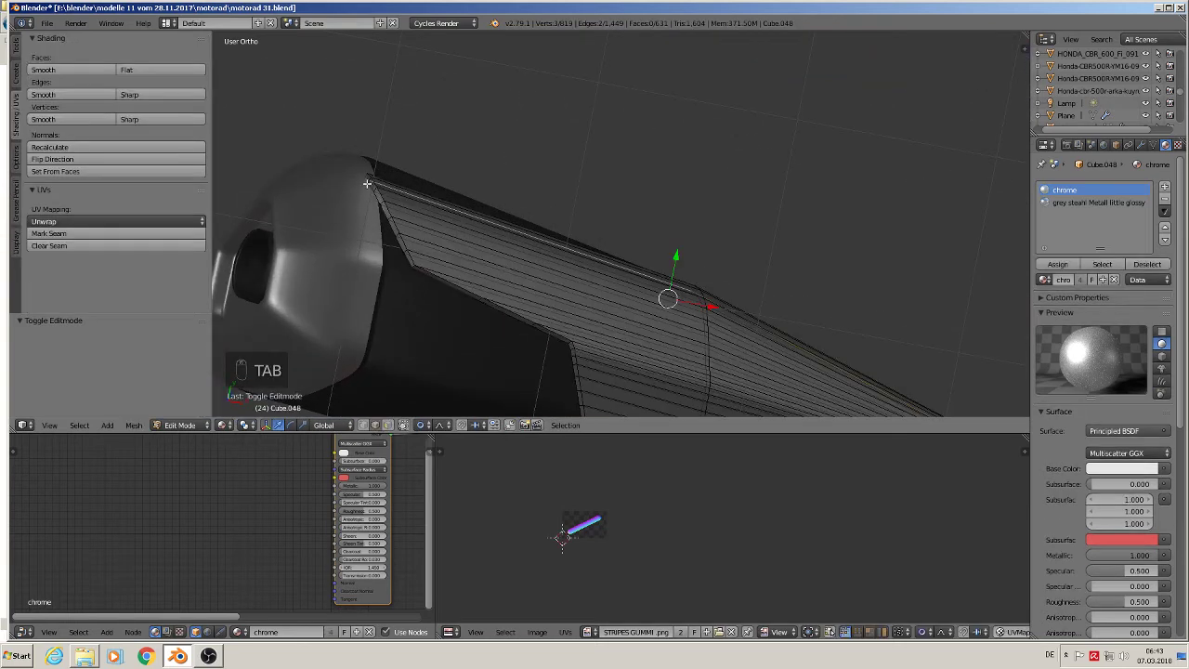
{"action": "right_click", "coordinate": [379, 186], "text": "alt"}
{"action": "key", "text": "a"}
{"action": "key", "text": "a"}
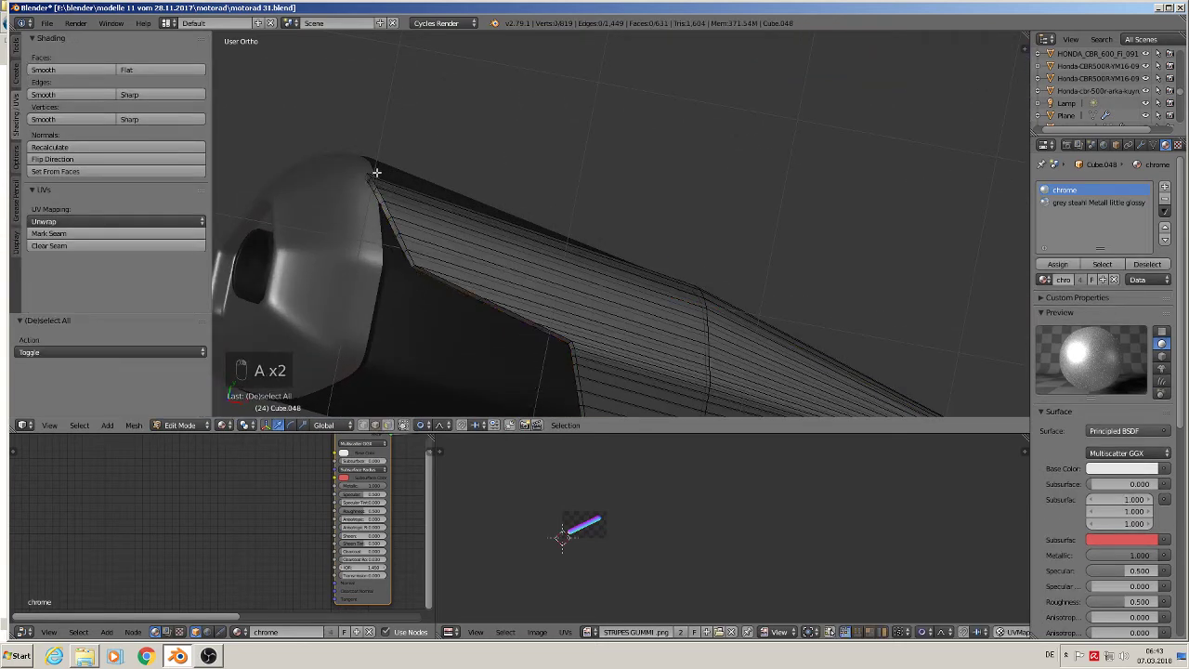
{"action": "key", "text": "c"}
{"action": "mouse_move", "coordinate": [363, 173]}
{"action": "left_mouse_down"}
{"action": "mouse_move", "coordinate": [397, 270]}
{"action": "mouse_move", "coordinate": [397, 252]}
{"action": "left_mouse_up"}
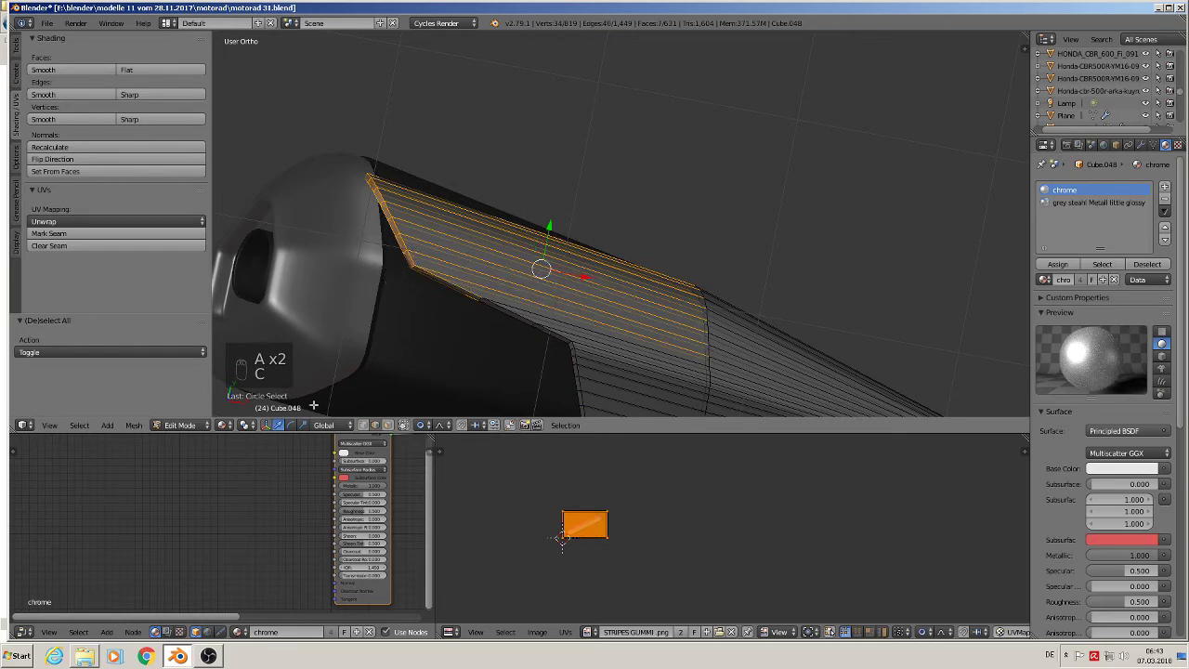
{"action": "key", "text": "a"}
{"action": "key", "text": "c"}
{"action": "mouse_move", "coordinate": [363, 179]}
{"action": "left_mouse_down"}
{"action": "mouse_move", "coordinate": [402, 278]}
{"action": "mouse_move", "coordinate": [398, 229]}
{"action": "mouse_move", "coordinate": [369, 158]}
{"action": "mouse_move", "coordinate": [398, 245]}
{"action": "left_mouse_up"}
{"action": "middle_click_drag", "start_coordinate": [387, 206], "coordinate": [395, 260]}
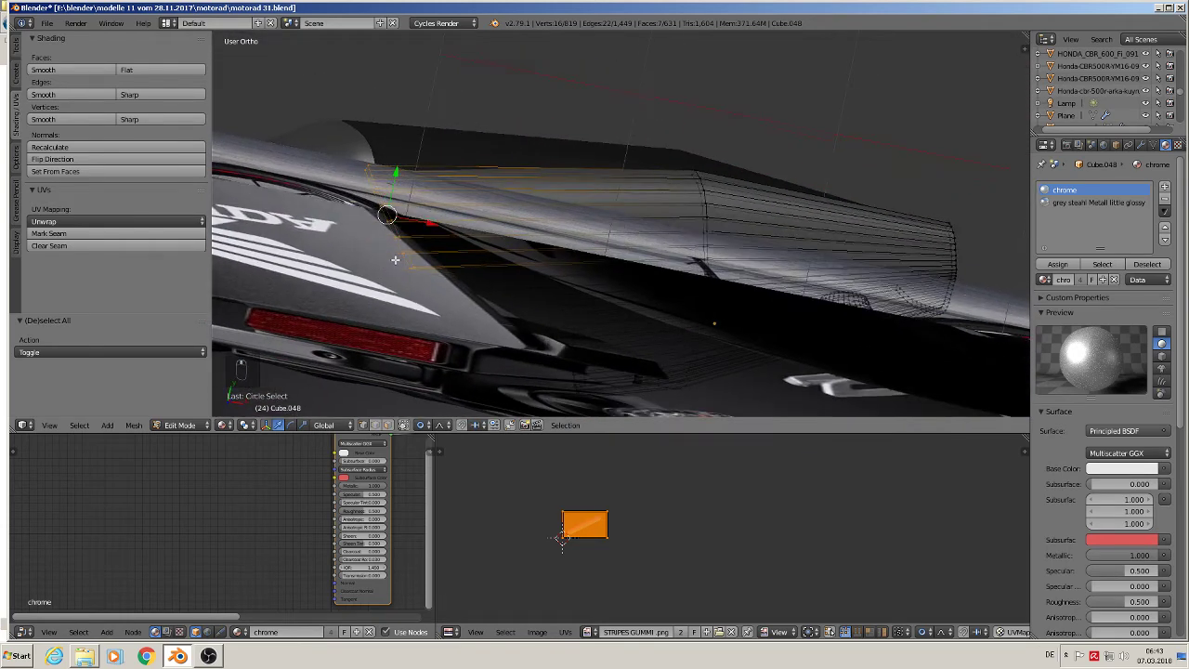
{"action": "key", "text": "g"}
{"action": "left_click", "coordinate": [474, 228]}
{"action": "middle_click_drag", "start_coordinate": [544, 306], "coordinate": [578, 257]}
Step: Switch to front orthographic view and save the file as motorad 31.blend
{"action": "scroll", "coordinate": [456, 261], "scroll_direction": "down", "scroll_amount": 2}
{"action": "key", "text": "KP_1"}
{"action": "scroll", "coordinate": [456, 250], "scroll_direction": "down", "scroll_amount": 4}
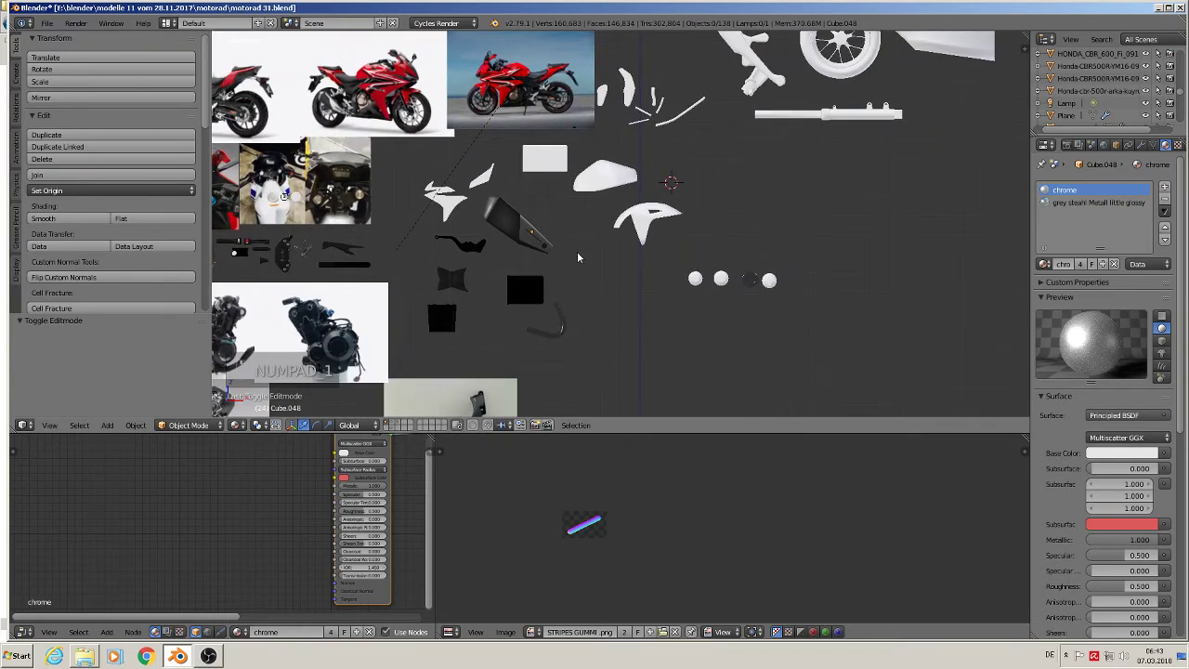
{"action": "left_click", "coordinate": [47, 23]}
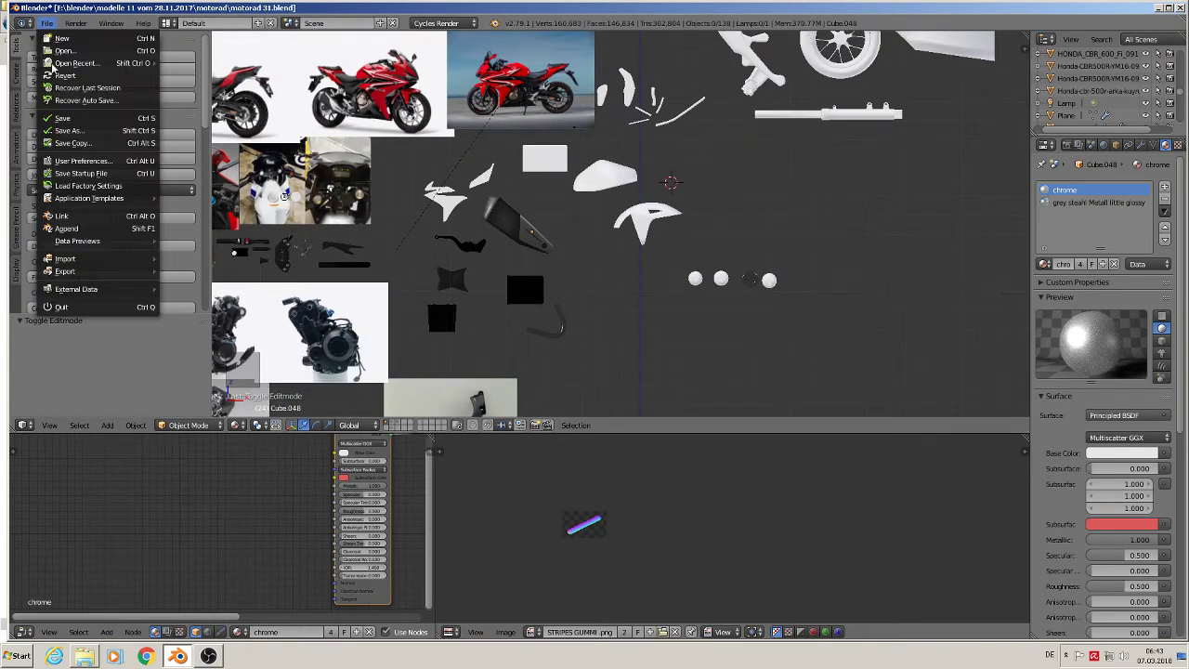
{"action": "left_click", "coordinate": [69, 118]}
Step: Zoom into the footpeg bracket area of the reference photo
{"action": "scroll", "coordinate": [610, 215], "scroll_direction": "up", "scroll_amount": 6, "text": "shift"}
{"action": "scroll", "coordinate": [609, 215], "scroll_direction": "right", "scroll_amount": 5, "text": "ctrl"}
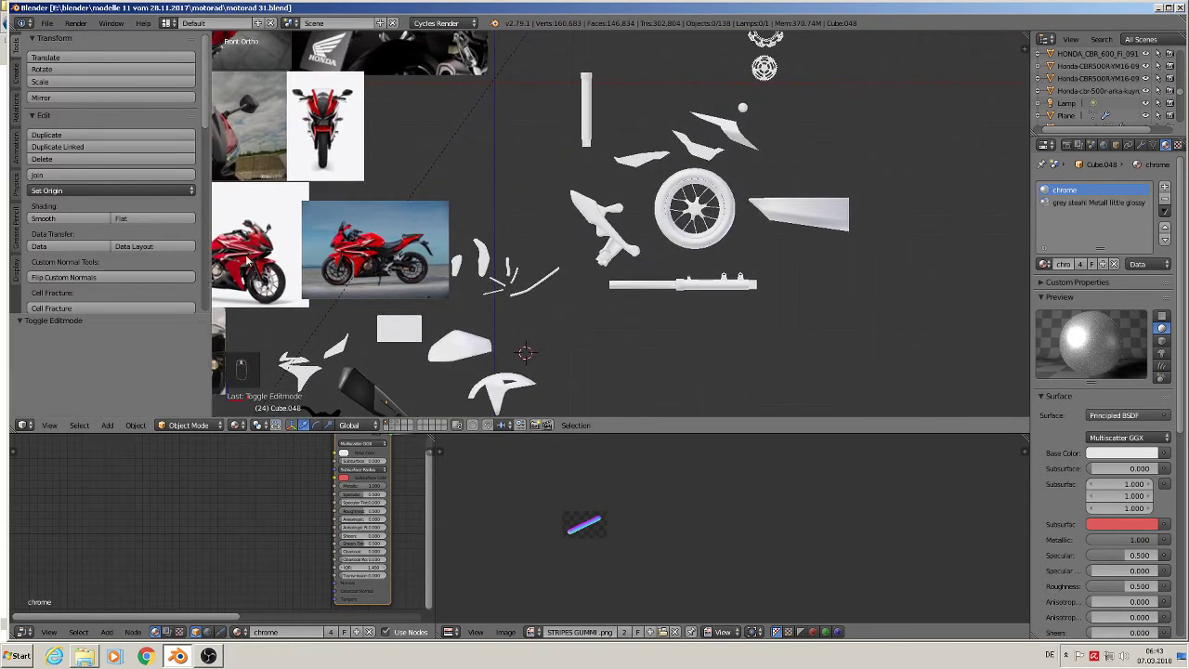
{"action": "scroll", "coordinate": [622, 232], "scroll_direction": "left", "scroll_amount": 5, "text": "ctrl"}
{"action": "scroll", "coordinate": [622, 232], "scroll_direction": "up", "scroll_amount": 6}
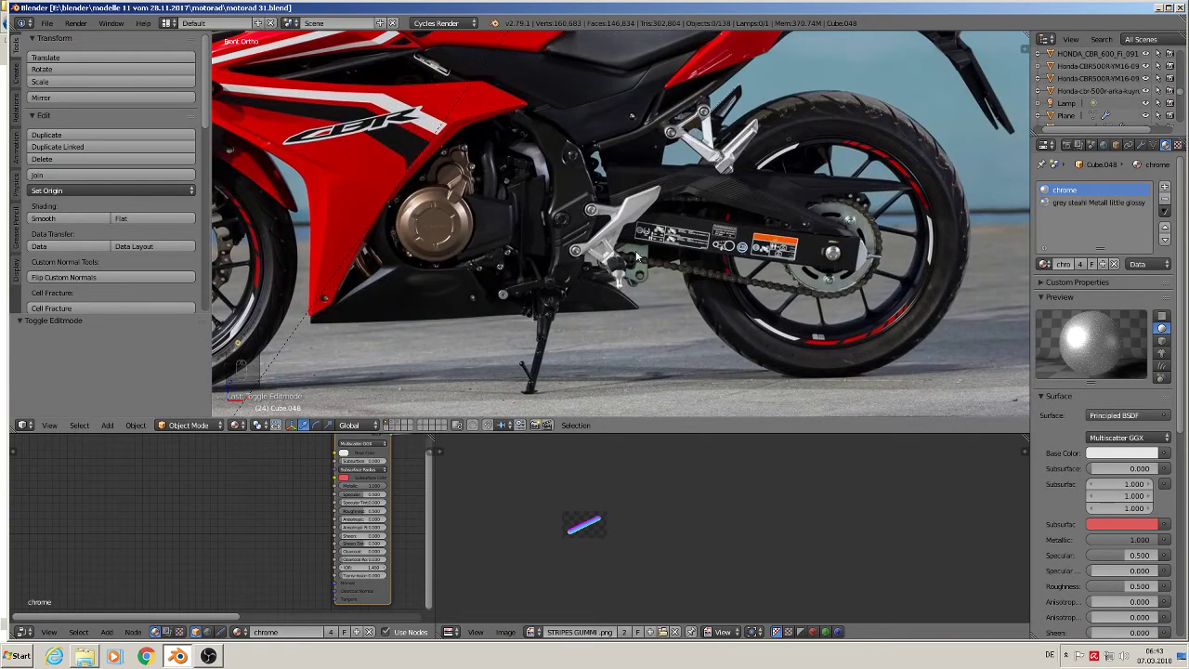
{"action": "scroll", "coordinate": [629, 250], "scroll_direction": "down", "scroll_amount": 1}
{"action": "scroll", "coordinate": [606, 211], "scroll_direction": "up", "scroll_amount": 6}
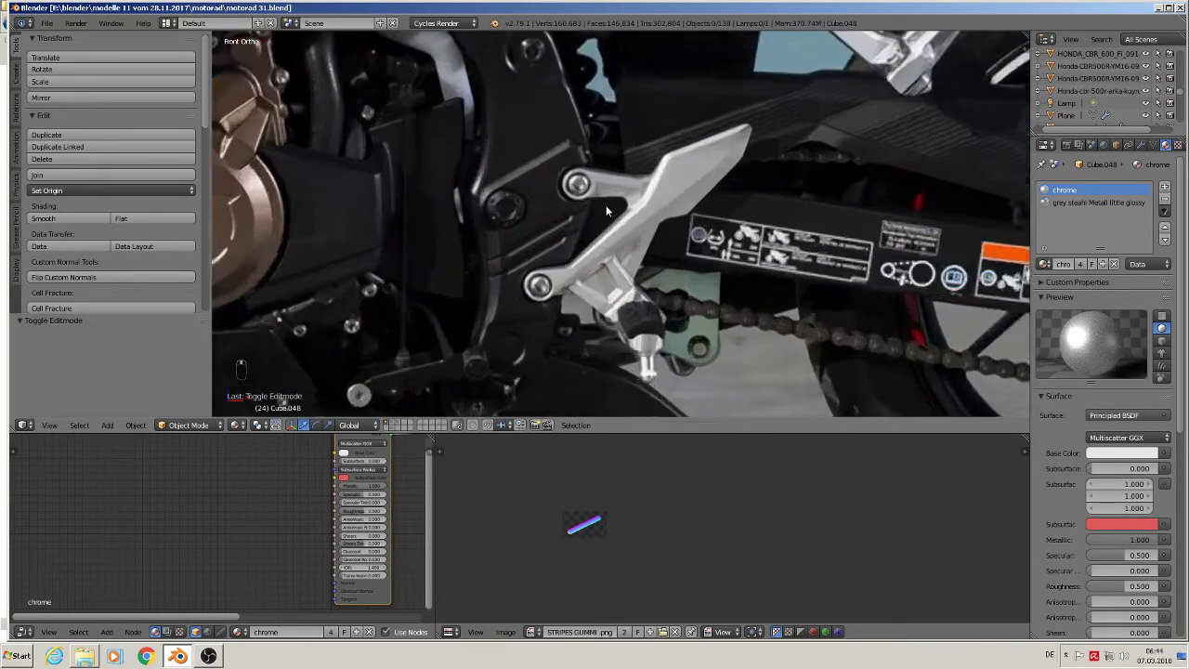
{"action": "scroll", "coordinate": [671, 235], "scroll_direction": "down", "scroll_amount": 3}
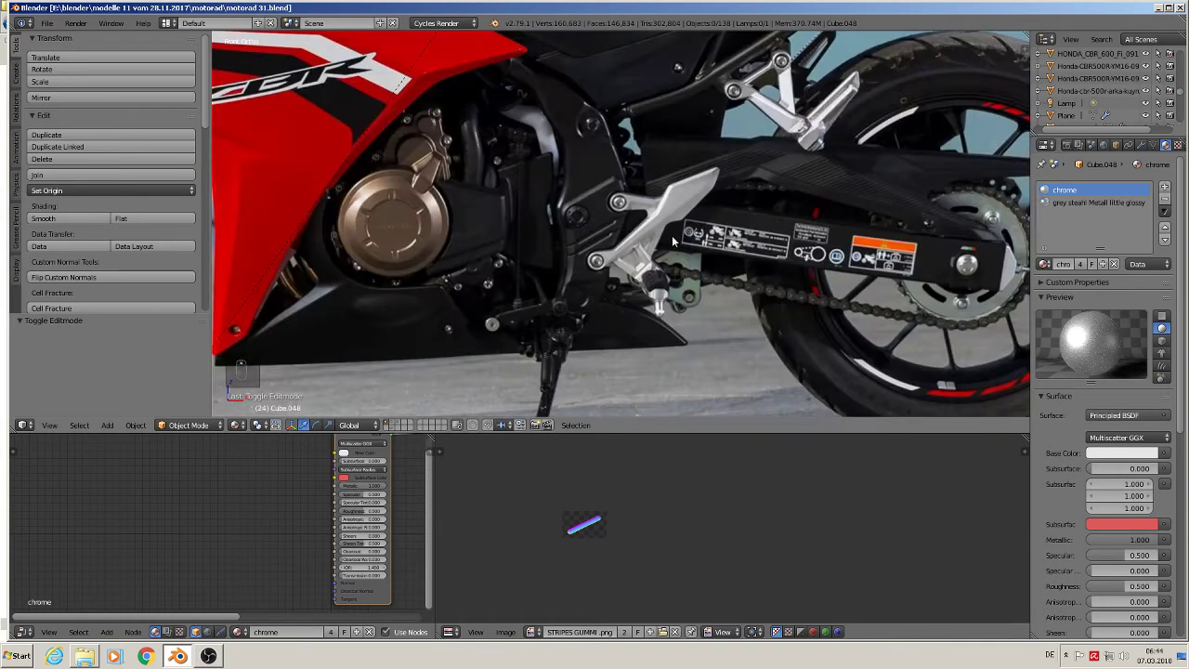
{"action": "scroll", "coordinate": [694, 232], "scroll_direction": "down", "scroll_amount": 9}
Step: Select the bracket plate, cylinder and other five footpeg parts and join them into Cube.037
{"action": "scroll", "coordinate": [977, 178], "scroll_direction": "up", "scroll_amount": 8}
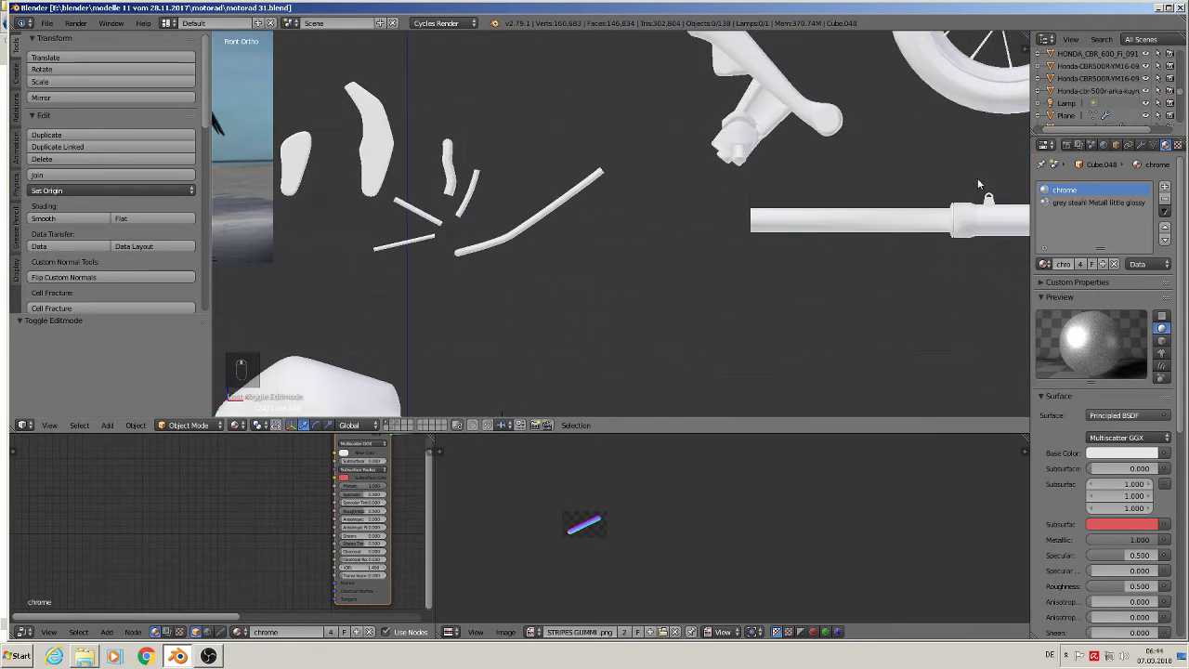
{"action": "middle_click_drag", "start_coordinate": [986, 137], "coordinate": [731, 303], "text": "shift"}
{"action": "right_click", "coordinate": [650, 153]}
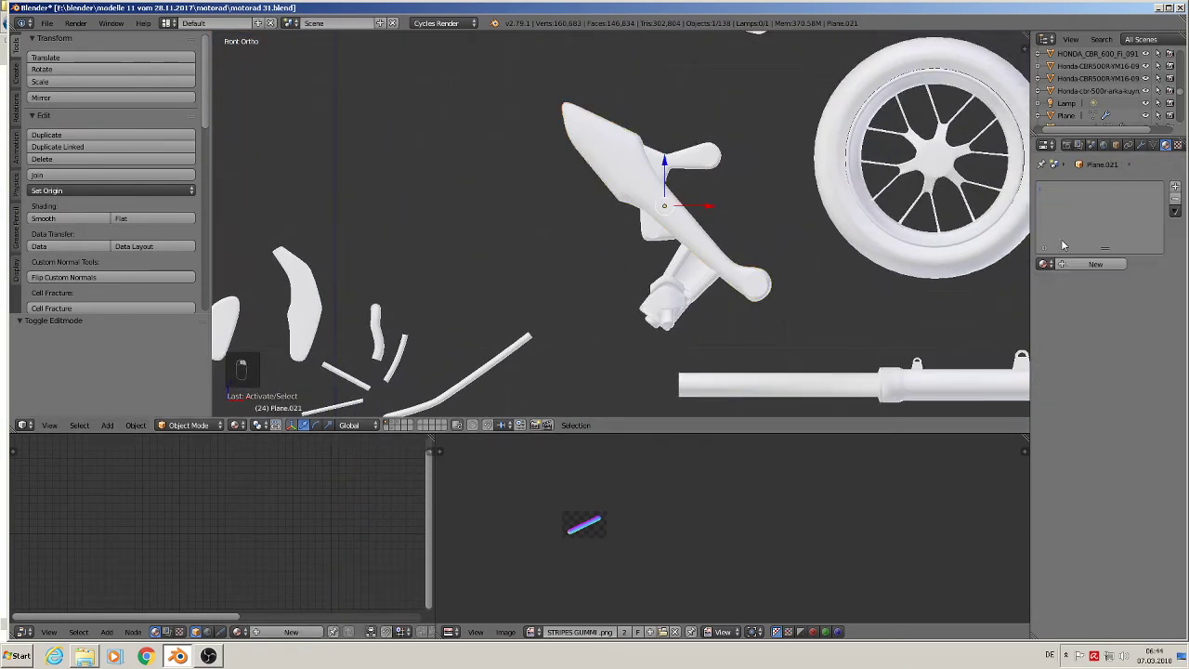
{"action": "middle_click_drag", "start_coordinate": [832, 204], "coordinate": [588, 236]}
{"action": "scroll", "coordinate": [597, 229], "scroll_direction": "up", "scroll_amount": 2}
{"action": "right_click", "coordinate": [587, 237], "text": "shift"}
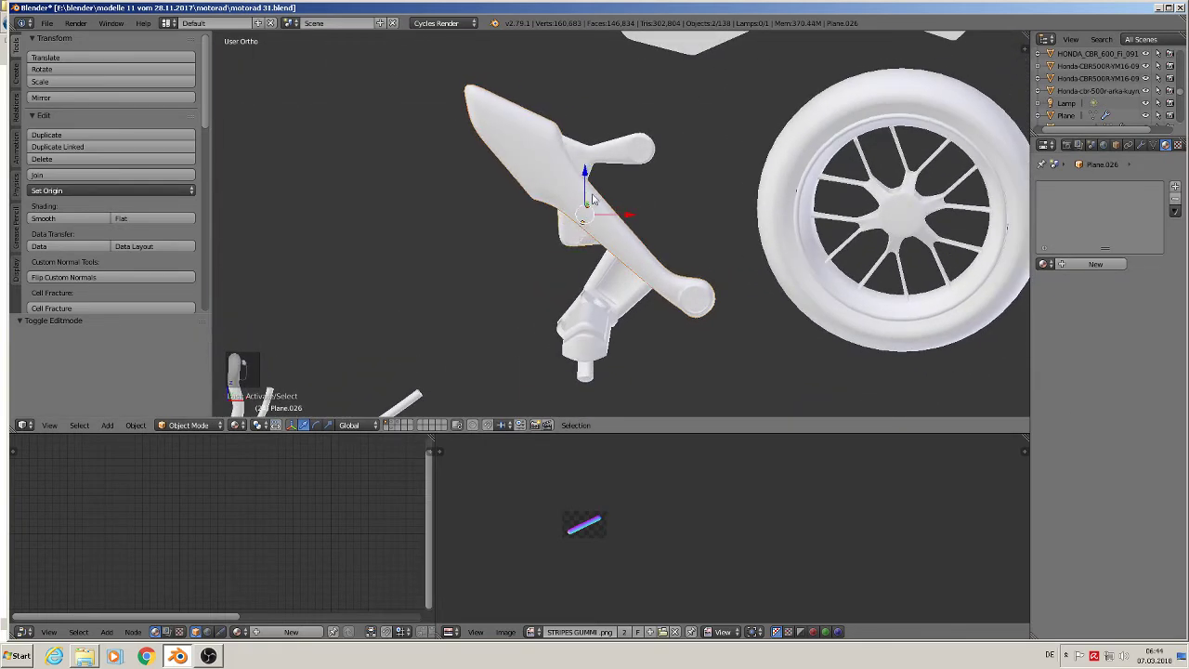
{"action": "right_click", "coordinate": [606, 161], "text": "shift"}
{"action": "right_click", "coordinate": [621, 303], "text": "shift"}
{"action": "right_click", "coordinate": [595, 332], "text": "shift"}
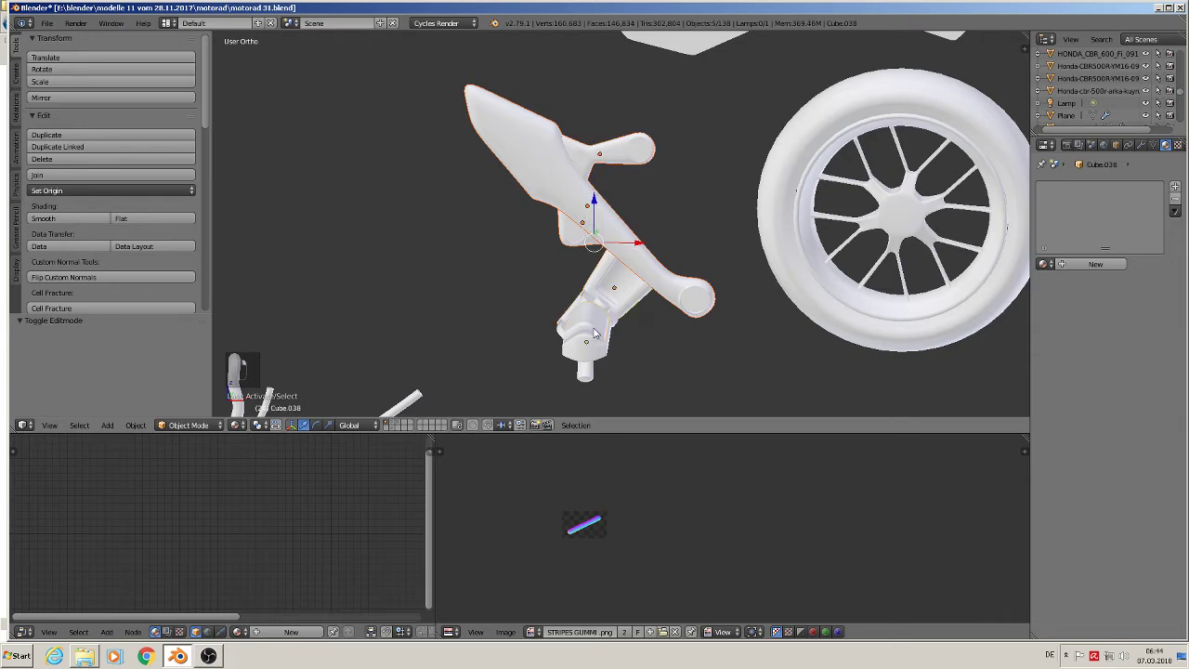
{"action": "right_click", "coordinate": [588, 374], "text": "shift"}
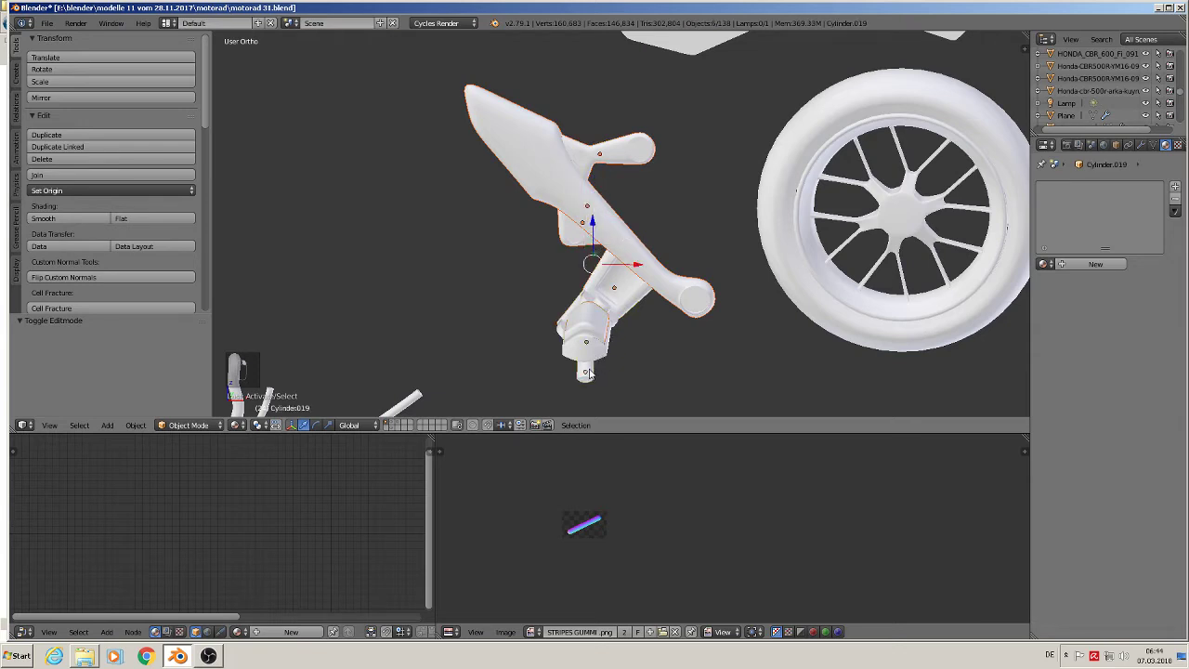
{"action": "right_click", "coordinate": [589, 361], "text": "shift"}
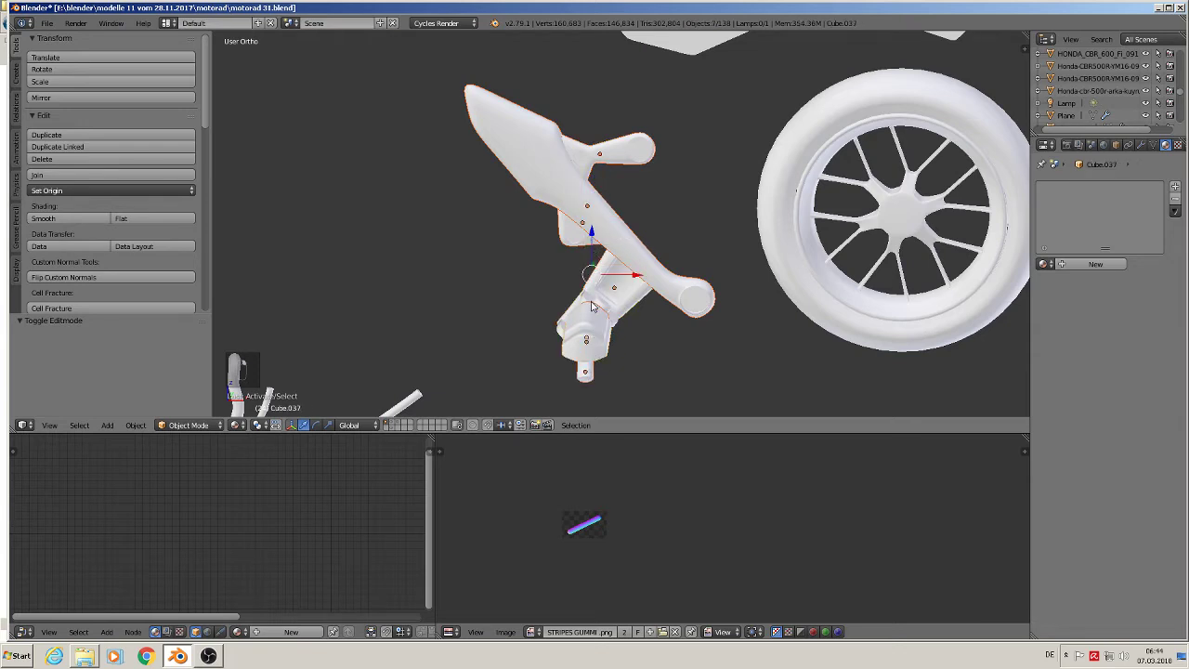
{"action": "left_click", "coordinate": [56, 175]}
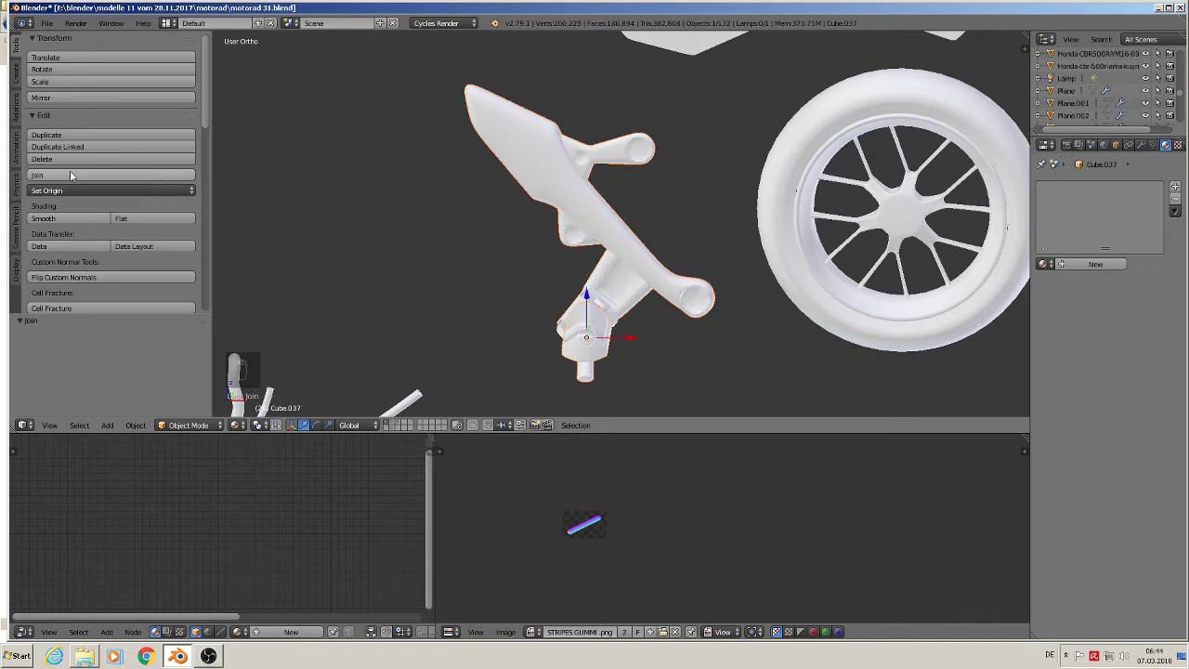
Step: Add the cylinder and three more bracket pieces to the selection and join them
{"action": "middle_click_drag", "start_coordinate": [567, 244], "coordinate": [609, 249]}
{"action": "key", "text": "g"}
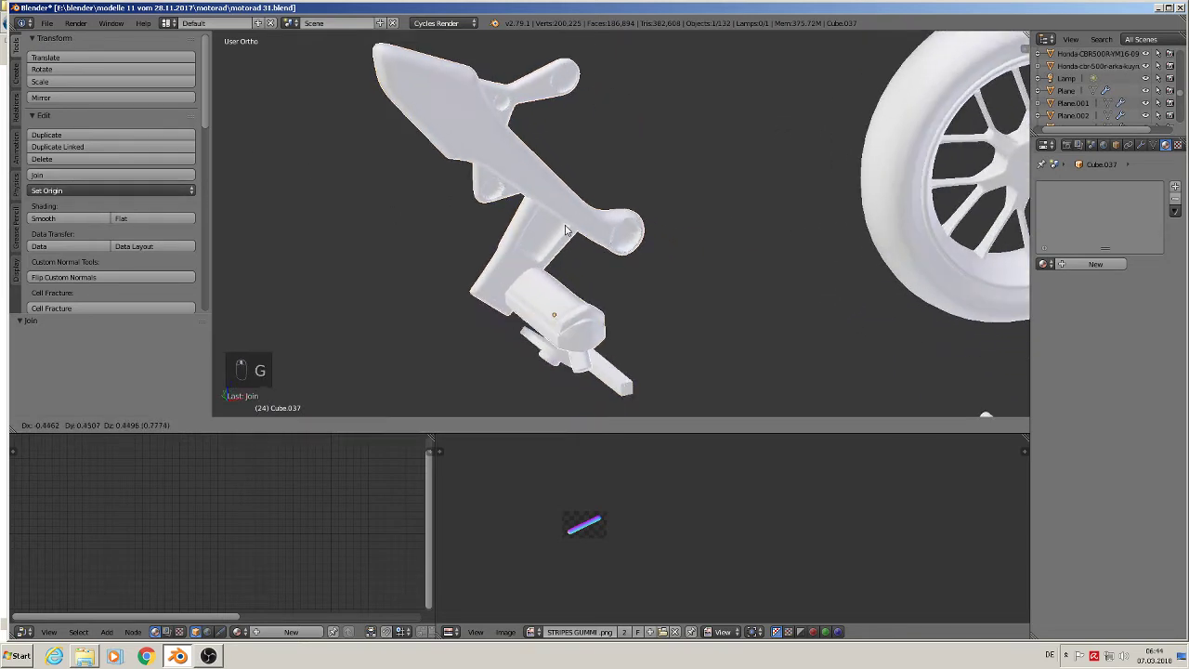
{"action": "right_click", "coordinate": [605, 236]}
{"action": "scroll", "coordinate": [592, 295], "scroll_direction": "up", "scroll_amount": 4}
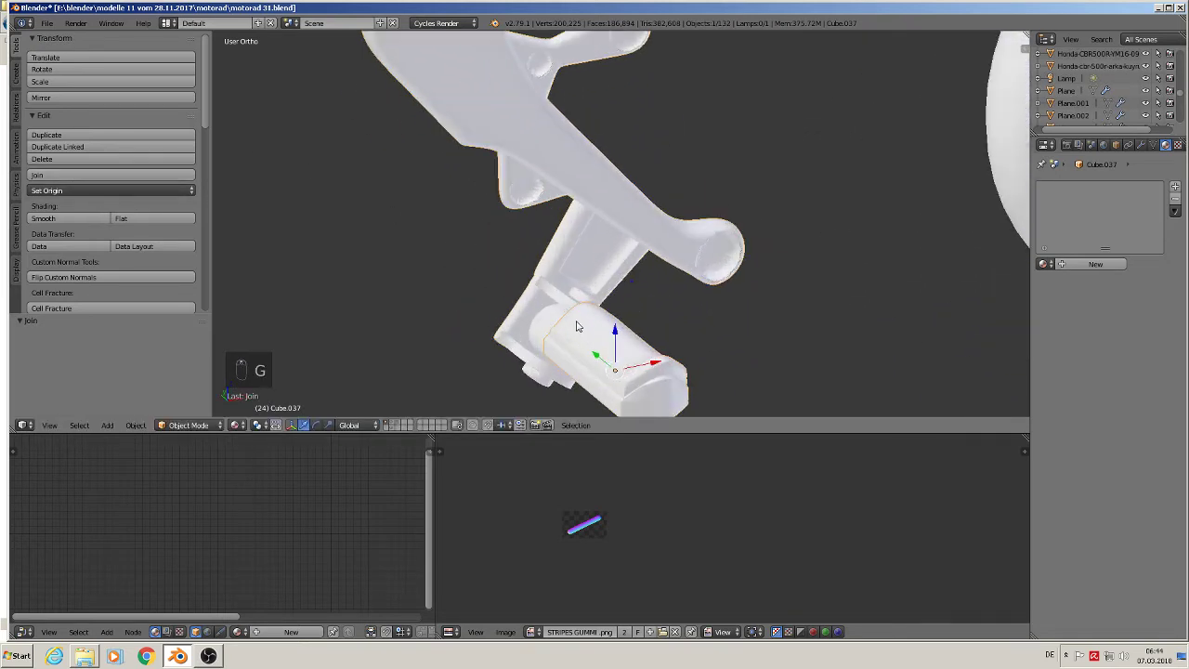
{"action": "right_click", "coordinate": [555, 331], "text": "shift"}
{"action": "right_click", "coordinate": [554, 279], "text": "shift"}
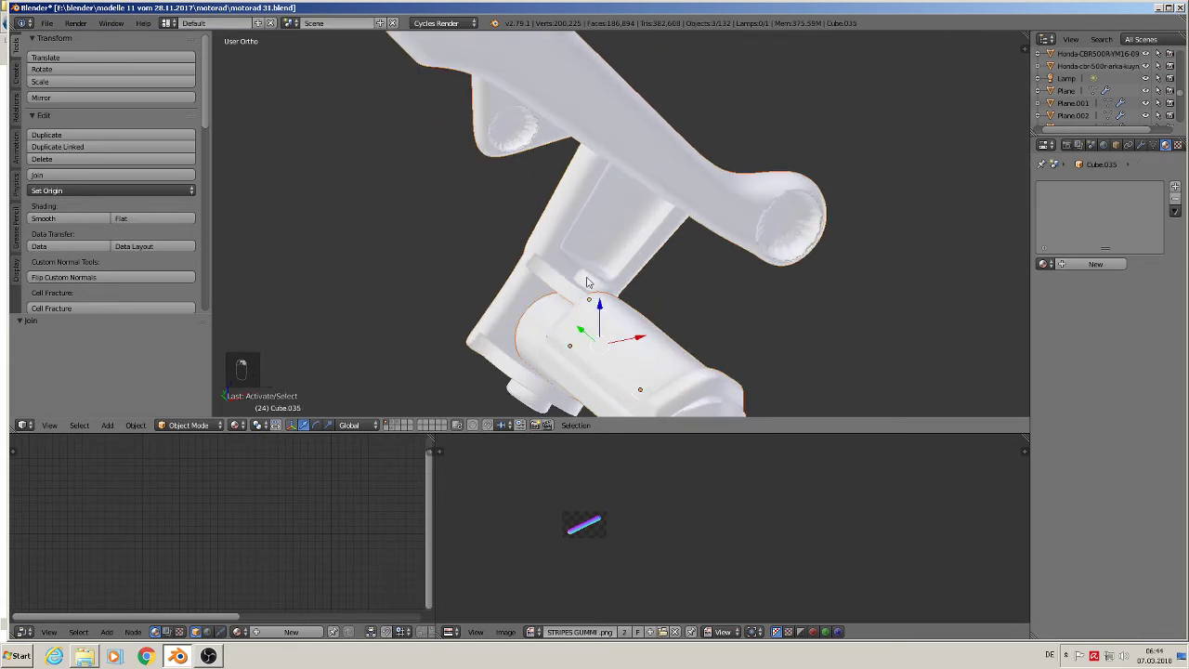
{"action": "right_click", "coordinate": [590, 284], "text": "shift"}
{"action": "right_click", "coordinate": [516, 386], "text": "shift"}
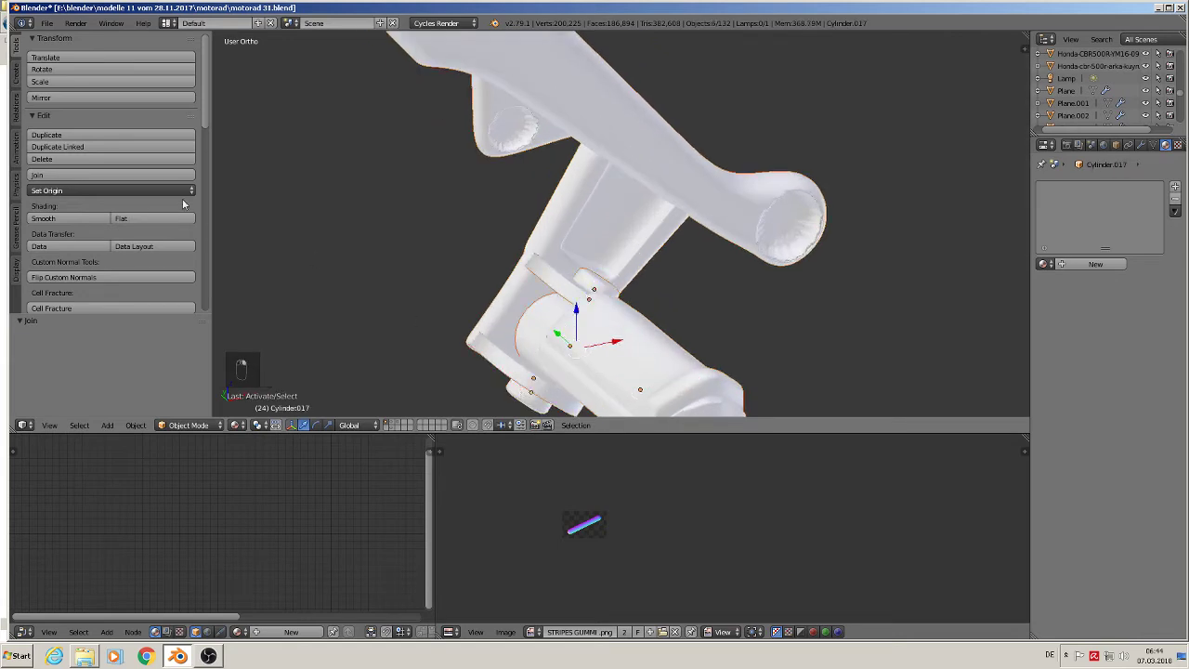
{"action": "left_click", "coordinate": [56, 174]}
Step: Select one more bracket piece and join it into Cube.036
{"action": "middle_click_drag", "start_coordinate": [223, 205], "coordinate": [591, 260]}
{"action": "key", "text": "g"}
{"action": "key", "text": "Escape"}
{"action": "right_click", "coordinate": [591, 260]}
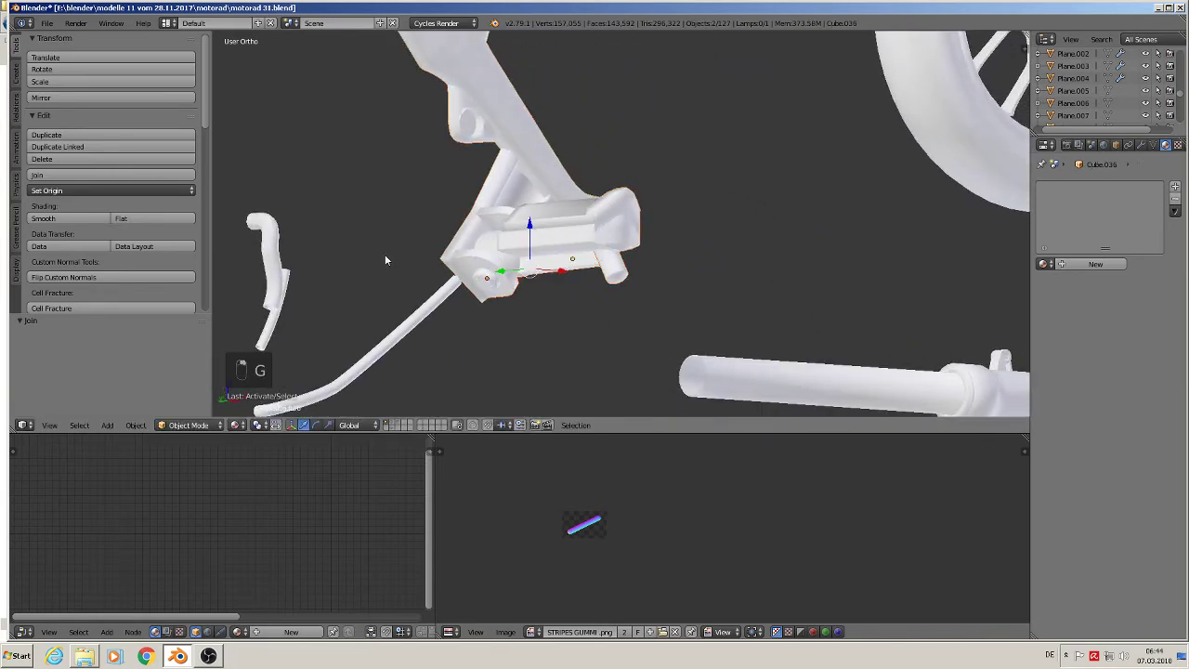
{"action": "left_click", "coordinate": [76, 177]}
Step: Move the joined bracket 0.150 on X and 0.303 on Z, then enter Edit Mode
{"action": "scroll", "coordinate": [434, 173], "scroll_direction": "down", "scroll_amount": 3}
{"action": "middle_click_drag", "start_coordinate": [435, 173], "coordinate": [481, 201]}
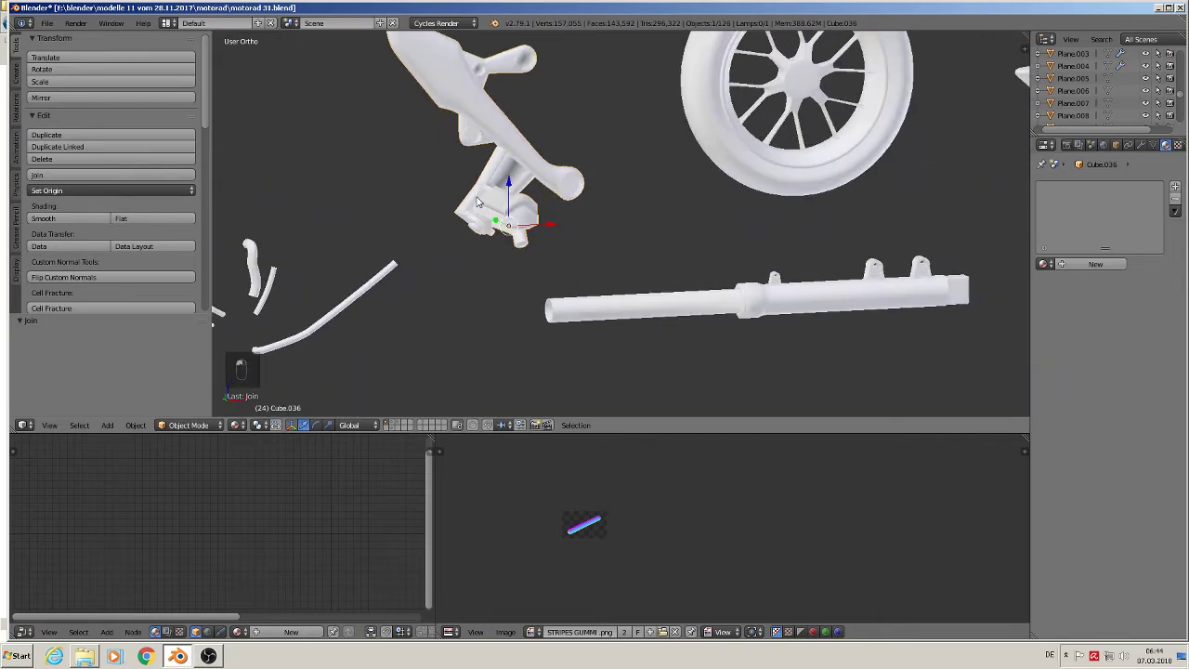
{"action": "key", "text": "g"}
{"action": "left_click", "coordinate": [512, 162]}
{"action": "scroll", "coordinate": [419, 177], "scroll_direction": "up", "scroll_amount": 5}
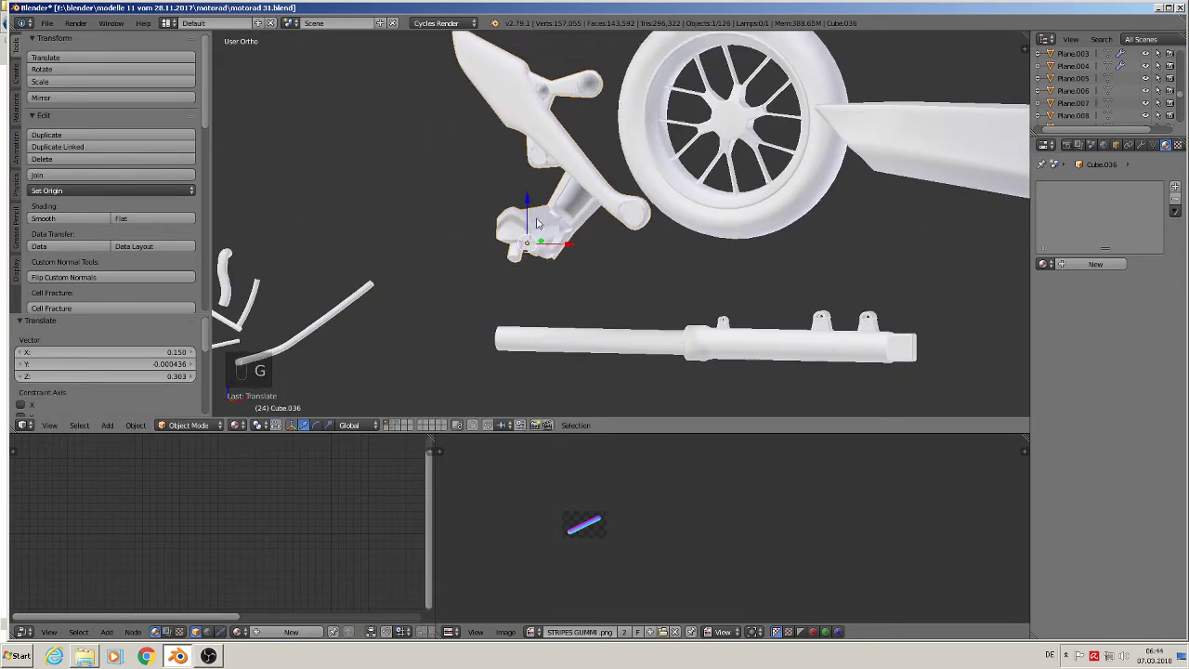
{"action": "middle_click_drag", "start_coordinate": [611, 223], "coordinate": [837, 160]}
{"action": "key", "text": "Tab"}
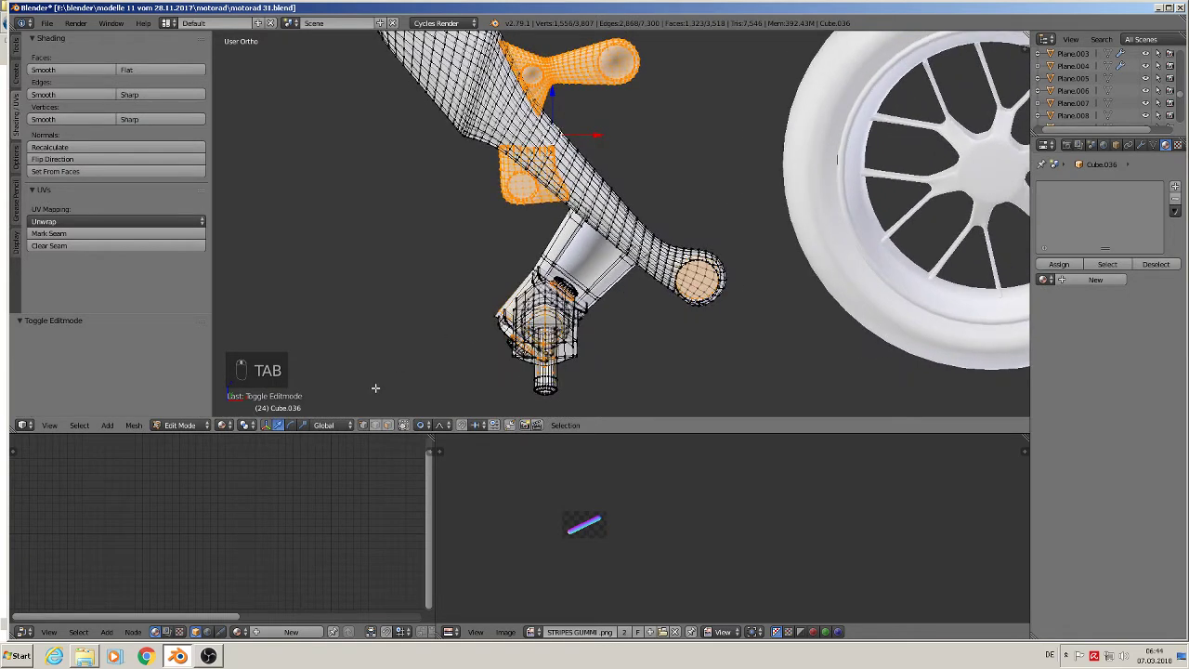
Step: Limit selection to visible geometry and flat-shade a single bracket face
{"action": "left_click", "coordinate": [421, 425]}
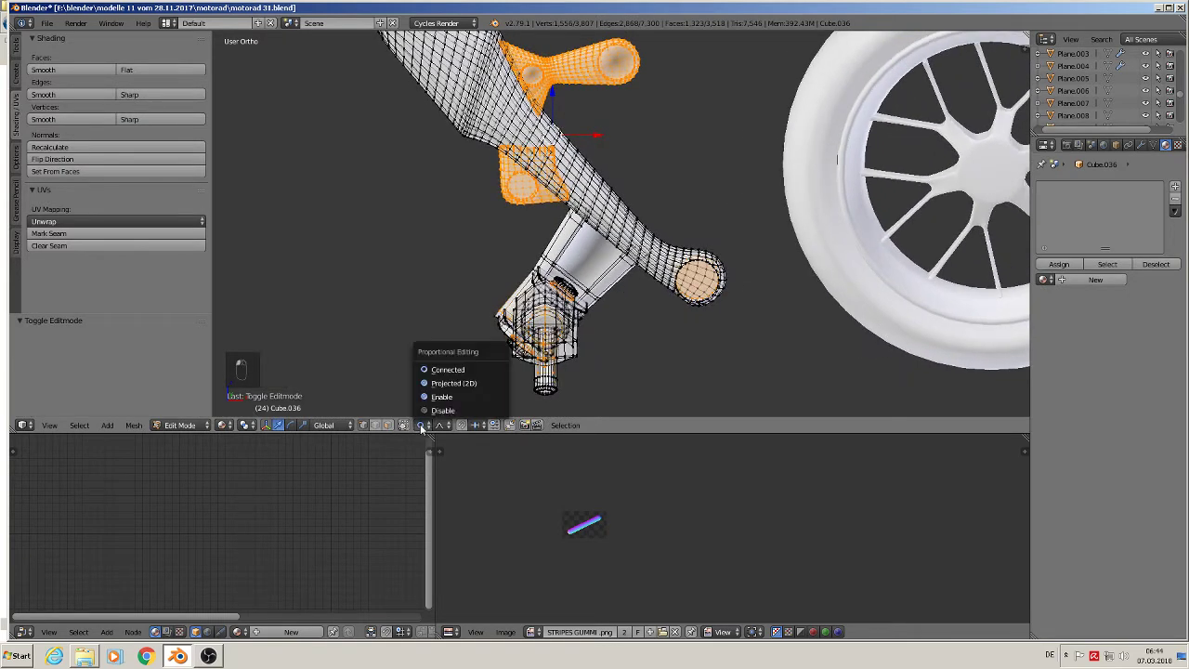
{"action": "left_click", "coordinate": [388, 424]}
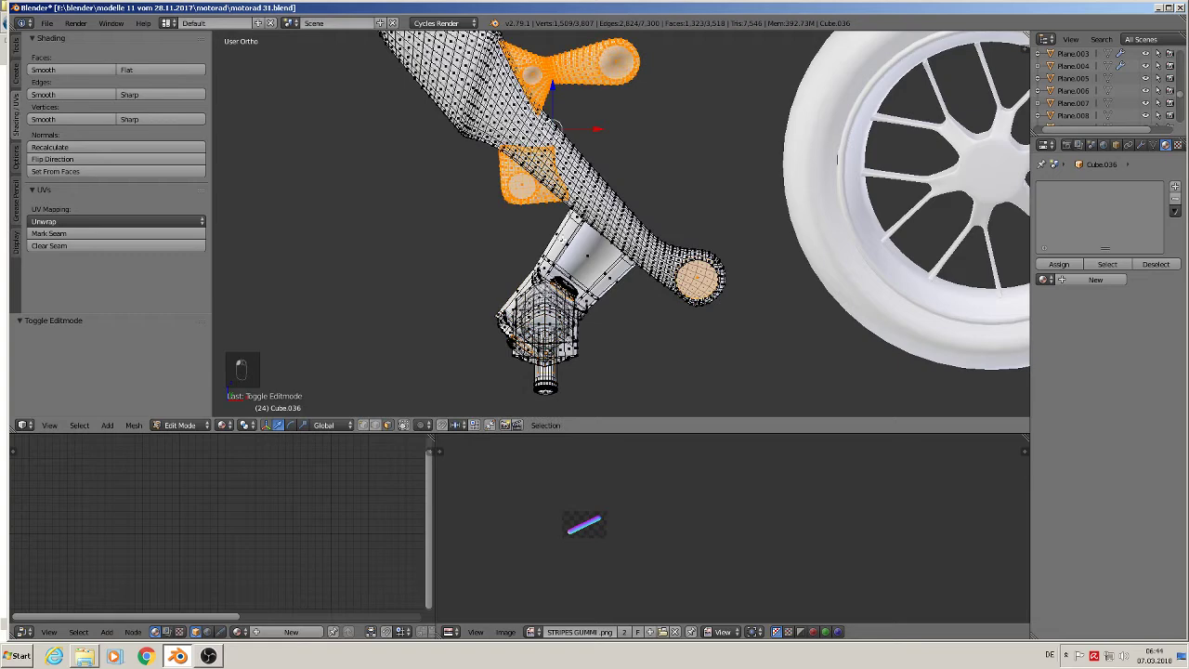
{"action": "right_click", "coordinate": [596, 252]}
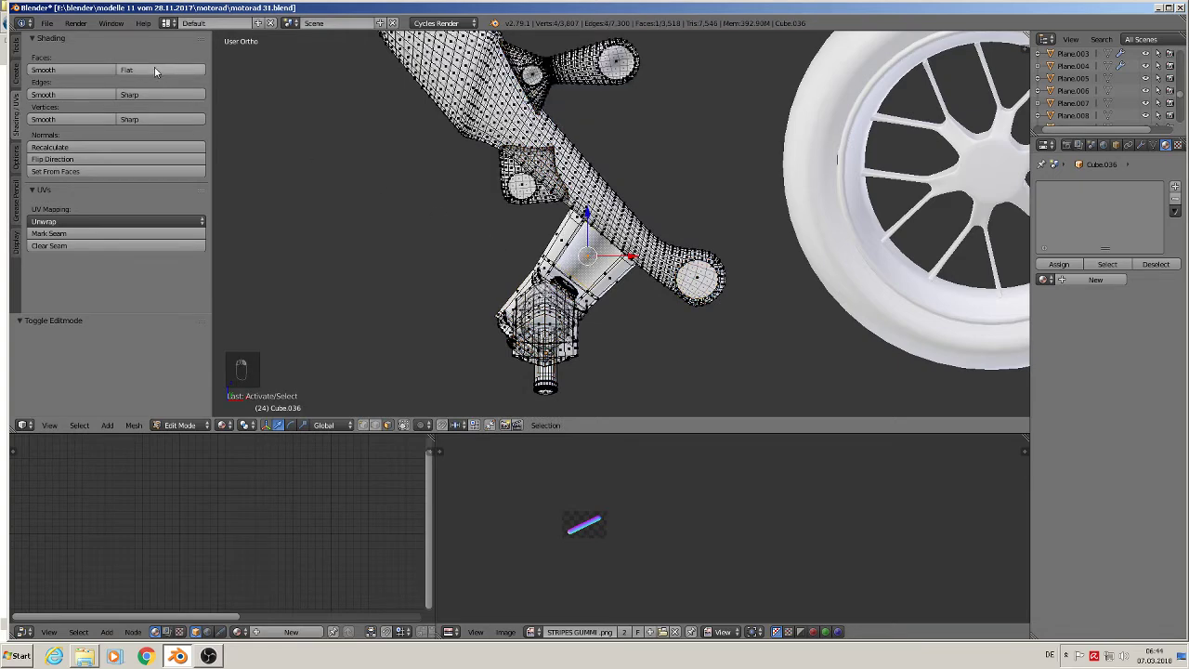
{"action": "left_click", "coordinate": [154, 70]}
{"action": "key", "text": "Tab"}
Step: Flat-shade the bracket's three strip faces and one more single face
{"action": "mouse_move", "coordinate": [636, 280]}
{"action": "middle_mouse_down"}
{"action": "mouse_move", "coordinate": [602, 290]}
{"action": "mouse_move", "coordinate": [621, 279]}
{"action": "middle_mouse_up"}
{"action": "scroll", "coordinate": [602, 290], "scroll_direction": "up", "scroll_amount": 6}
{"action": "key", "text": "Tab"}
{"action": "left_click", "coordinate": [403, 425]}
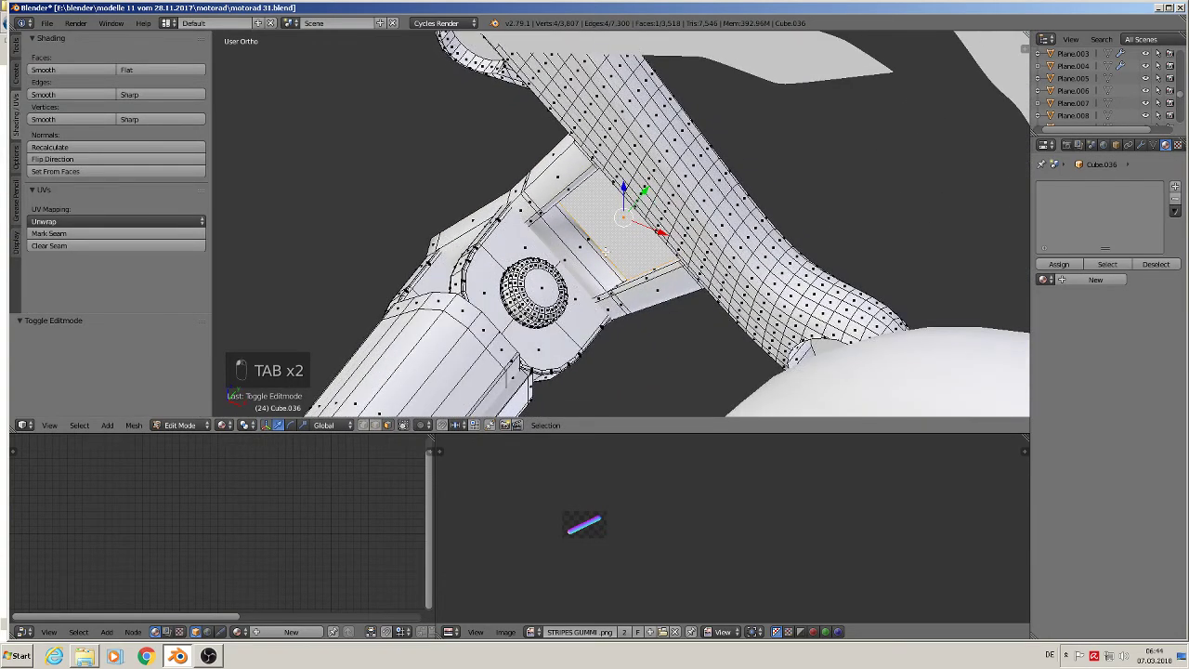
{"action": "left_click", "coordinate": [569, 257], "text": "shift"}
{"action": "left_click", "coordinate": [581, 248], "text": "shift"}
{"action": "left_click", "coordinate": [588, 244], "text": "shift"}
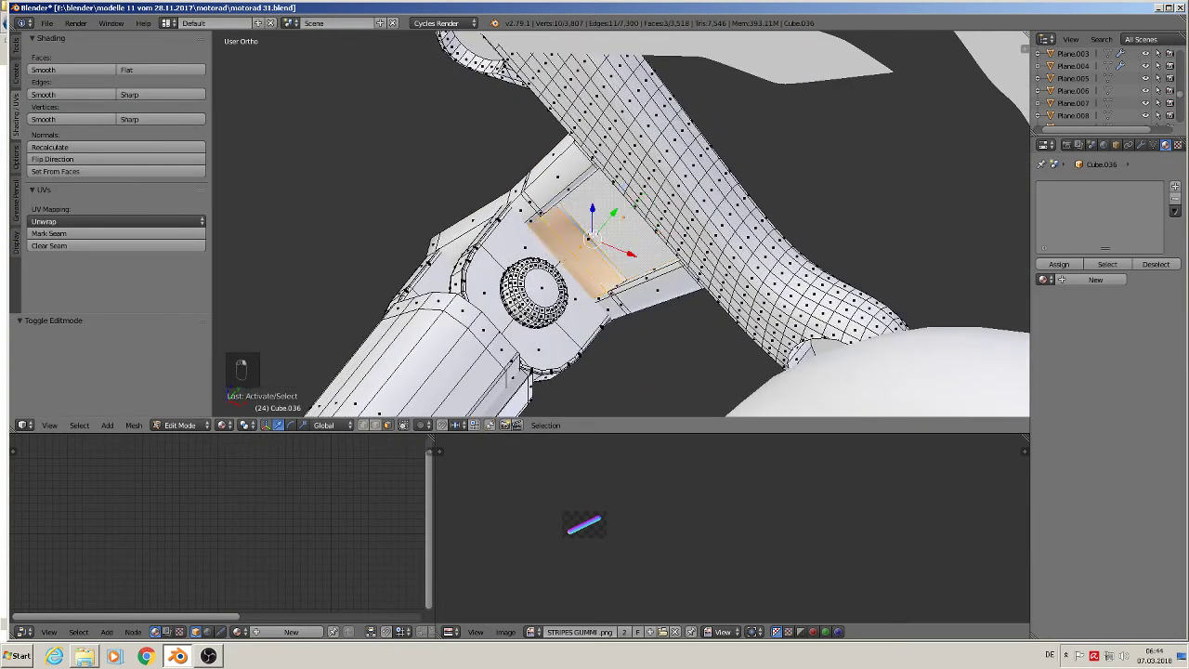
{"action": "left_click", "coordinate": [158, 69]}
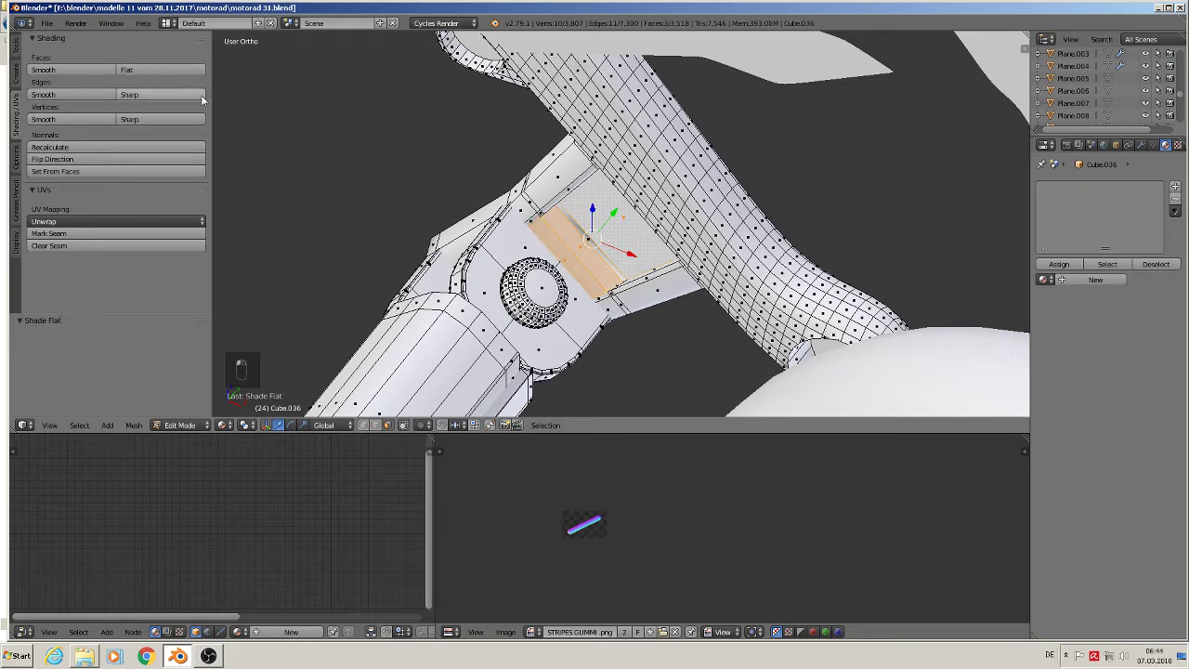
{"action": "right_click", "coordinate": [589, 240]}
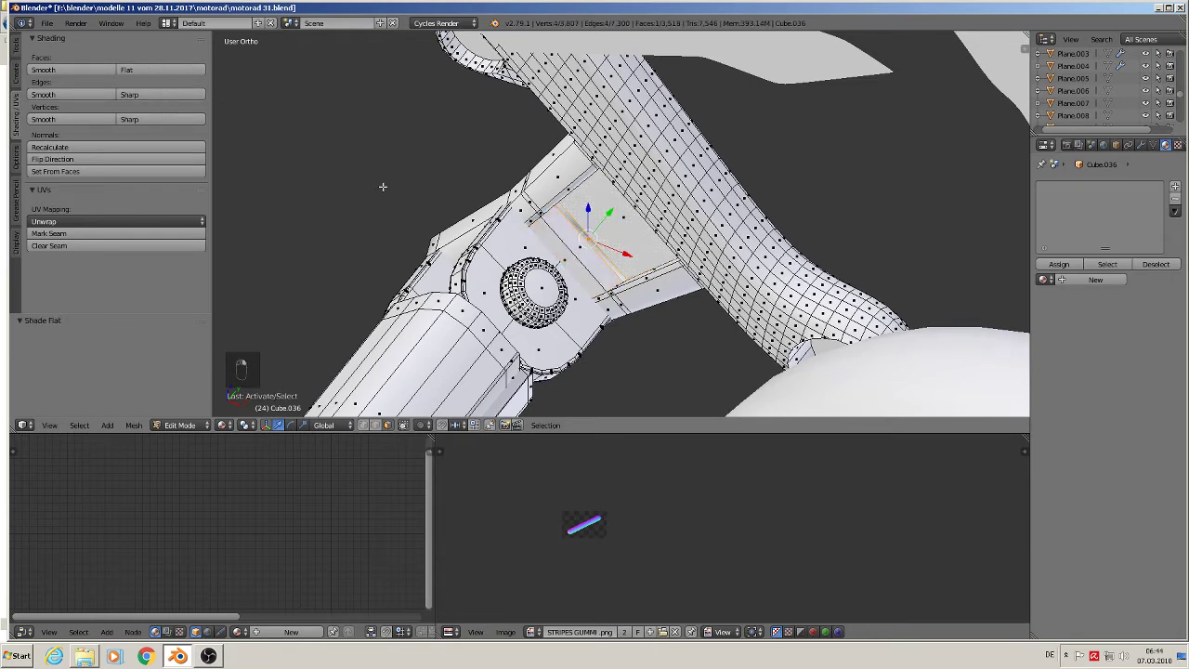
{"action": "left_click", "coordinate": [163, 67]}
{"action": "key", "text": "Tab"}
Step: Flat-shade the big and small circular end faces and return to Object Mode
{"action": "scroll", "coordinate": [489, 194], "scroll_direction": "up", "scroll_amount": 4}
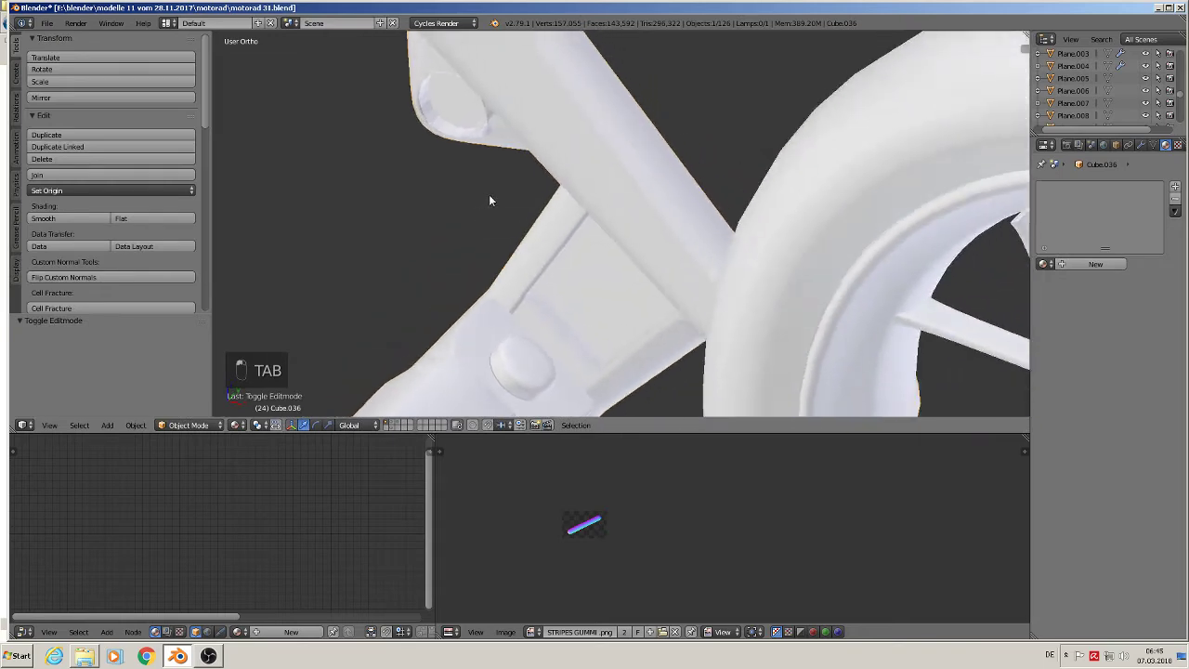
{"action": "scroll", "coordinate": [527, 198], "scroll_direction": "down", "scroll_amount": 5}
{"action": "middle_click_drag", "start_coordinate": [531, 291], "coordinate": [519, 151]}
{"action": "scroll", "coordinate": [557, 223], "scroll_direction": "up", "scroll_amount": 5}
{"action": "key", "text": "Tab"}
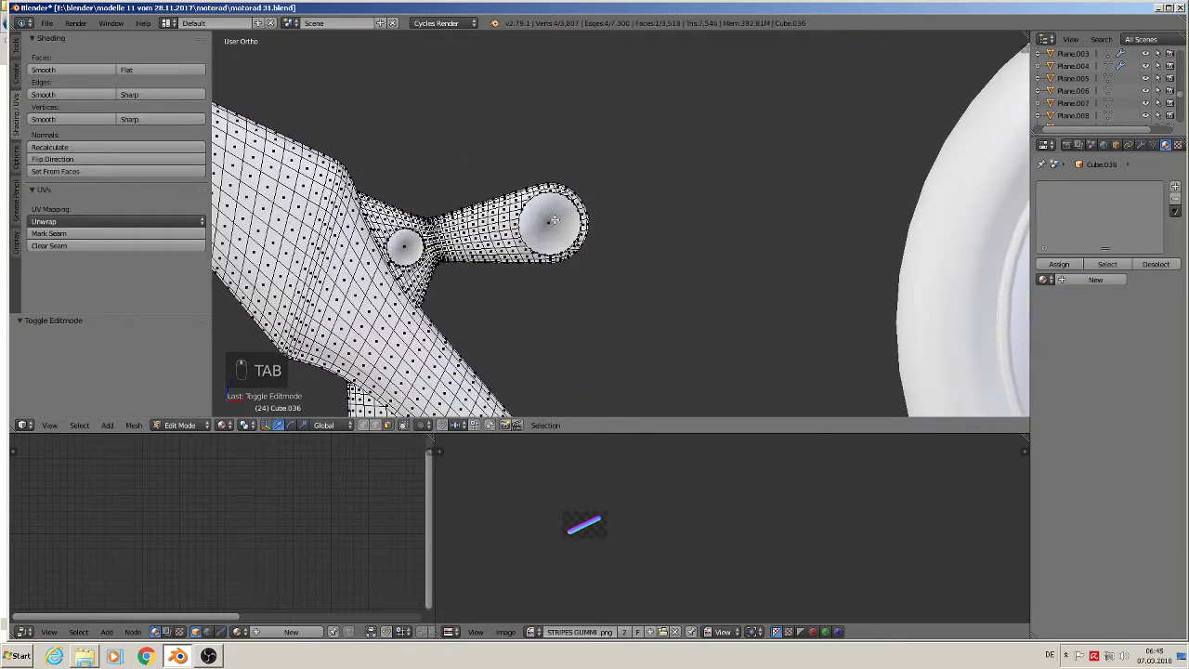
{"action": "left_click", "coordinate": [553, 220]}
{"action": "left_click", "coordinate": [406, 244], "text": "shift"}
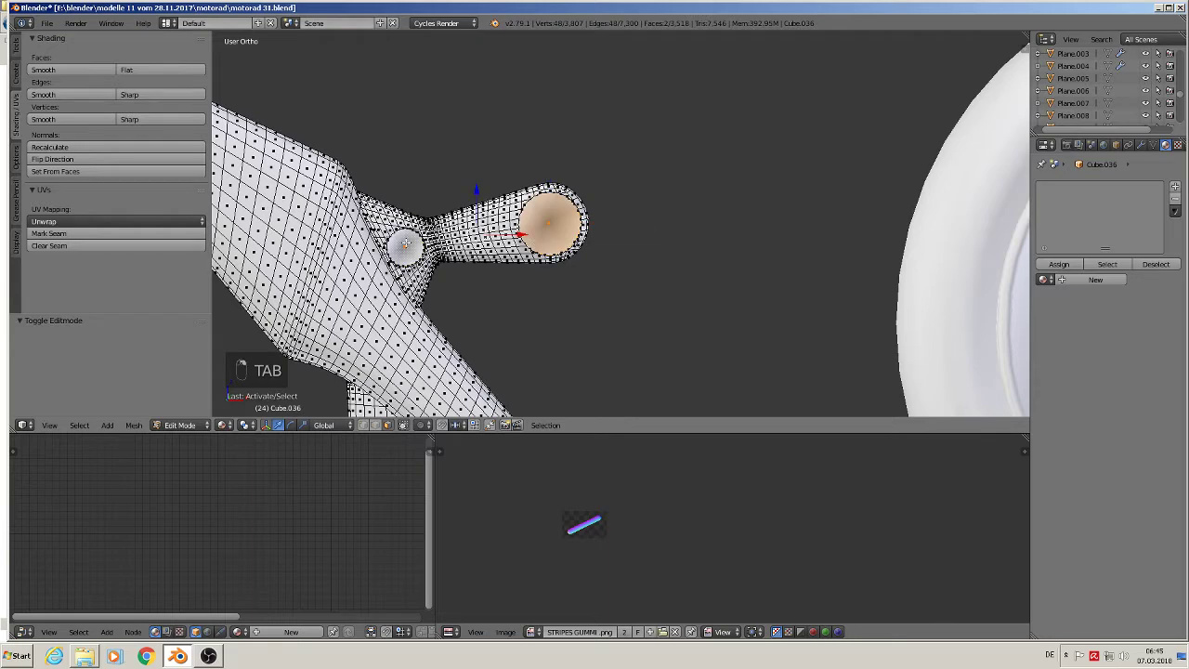
{"action": "left_click", "coordinate": [139, 70]}
{"action": "key", "text": "Tab"}
{"action": "scroll", "coordinate": [620, 329], "scroll_direction": "down", "scroll_amount": 4}
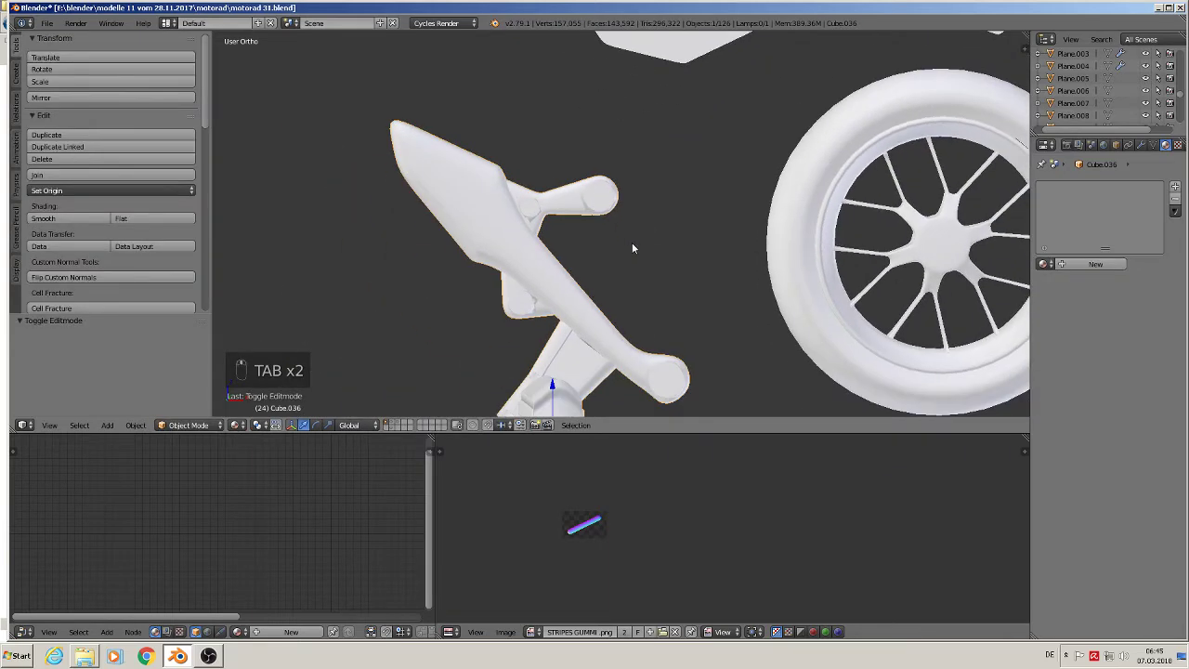
Step: In front view, assign the existing 'chrome' material to Cube.036 by searching 'chr'
{"action": "scroll", "coordinate": [606, 268], "scroll_direction": "up", "scroll_amount": 2}
{"action": "middle_click_drag", "start_coordinate": [606, 268], "coordinate": [650, 265]}
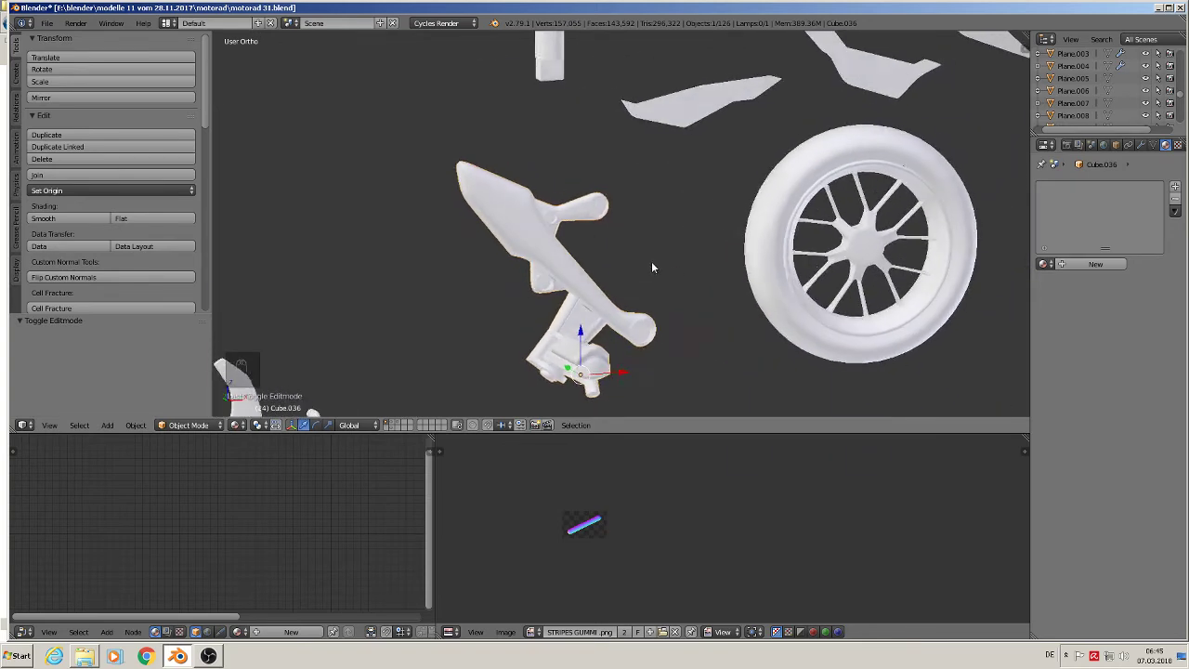
{"action": "scroll", "coordinate": [640, 279], "scroll_direction": "up", "scroll_amount": 4}
{"action": "key", "text": "KP_1"}
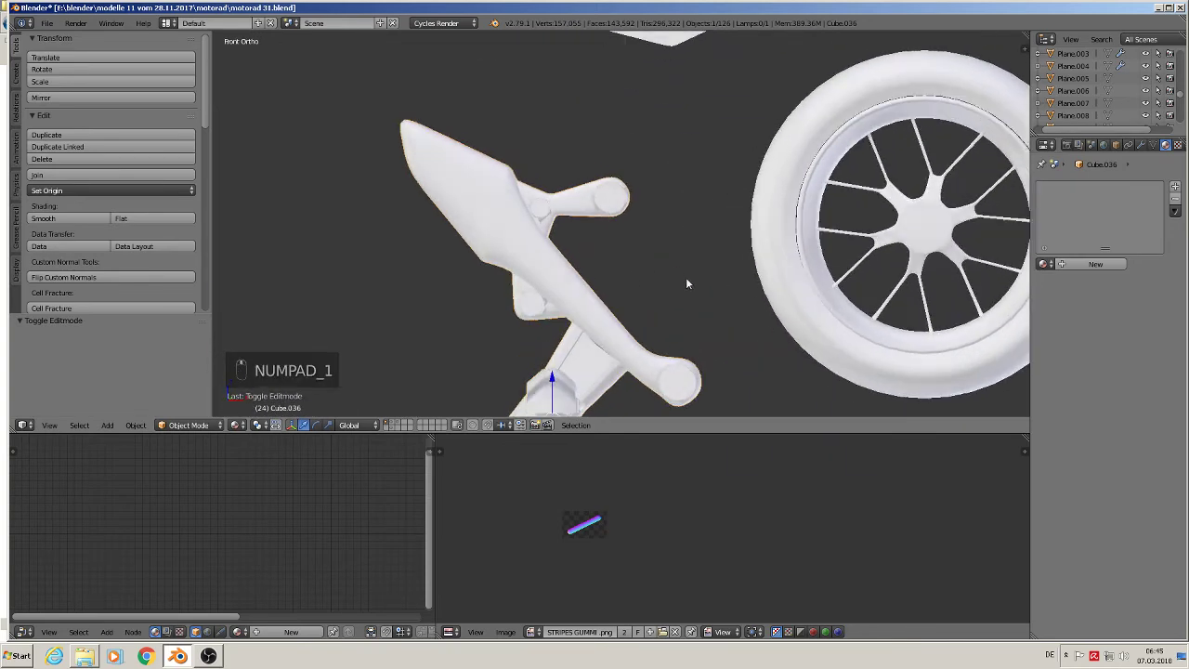
{"action": "left_click", "coordinate": [1064, 264]}
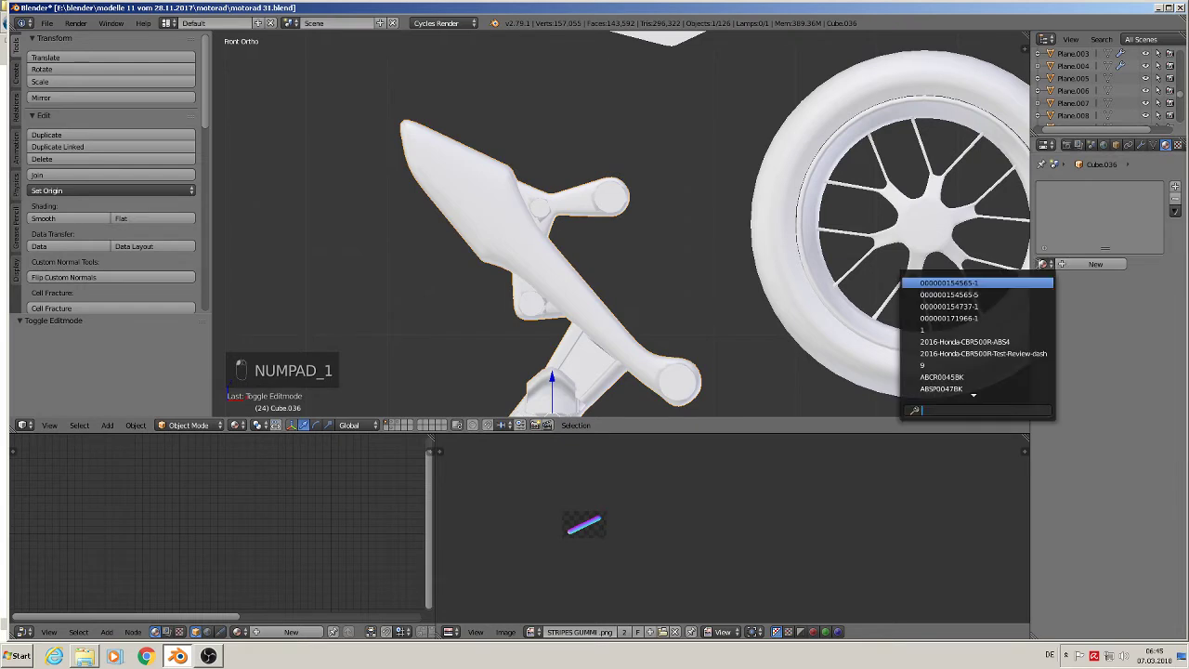
{"action": "type", "text": "c"}
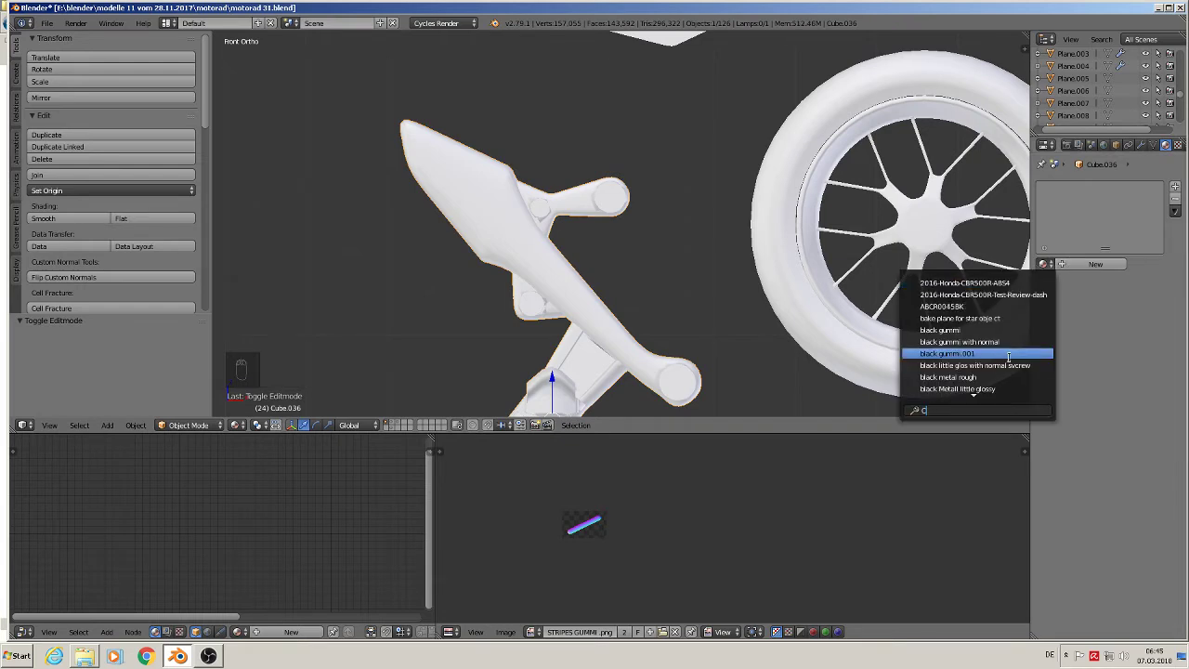
{"action": "type", "text": "HR"}
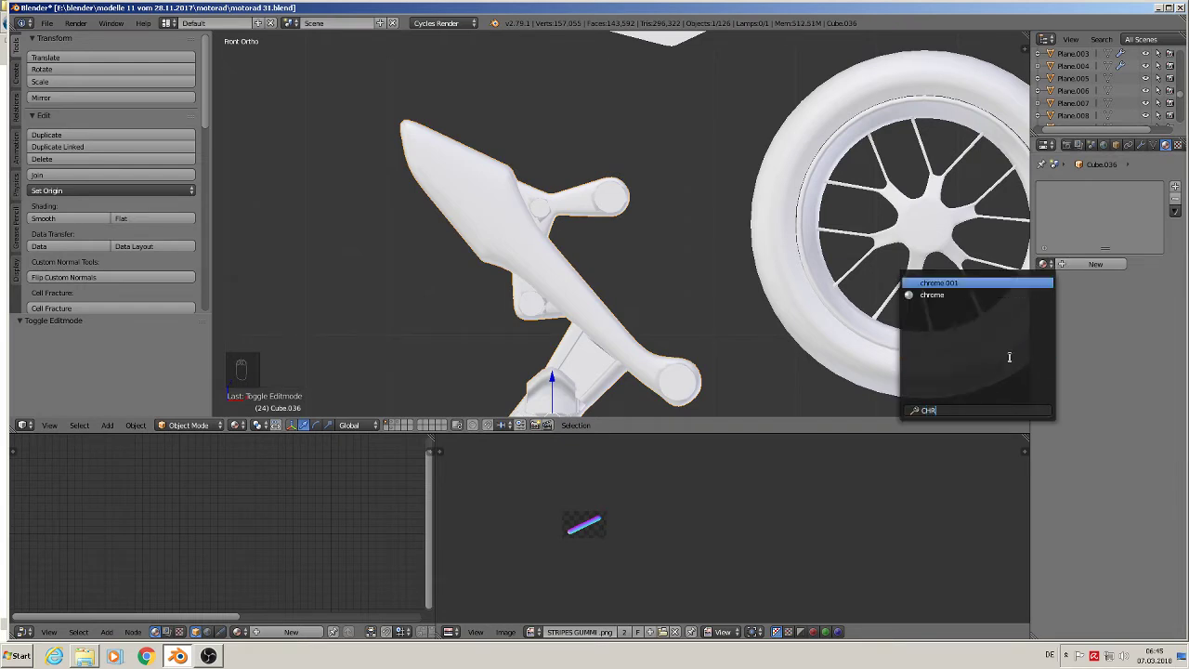
{"action": "left_click", "coordinate": [930, 296]}
{"action": "middle_click_drag", "start_coordinate": [688, 307], "coordinate": [627, 159], "text": "shift"}
{"action": "scroll", "coordinate": [627, 159], "scroll_direction": "down", "scroll_amount": 1}
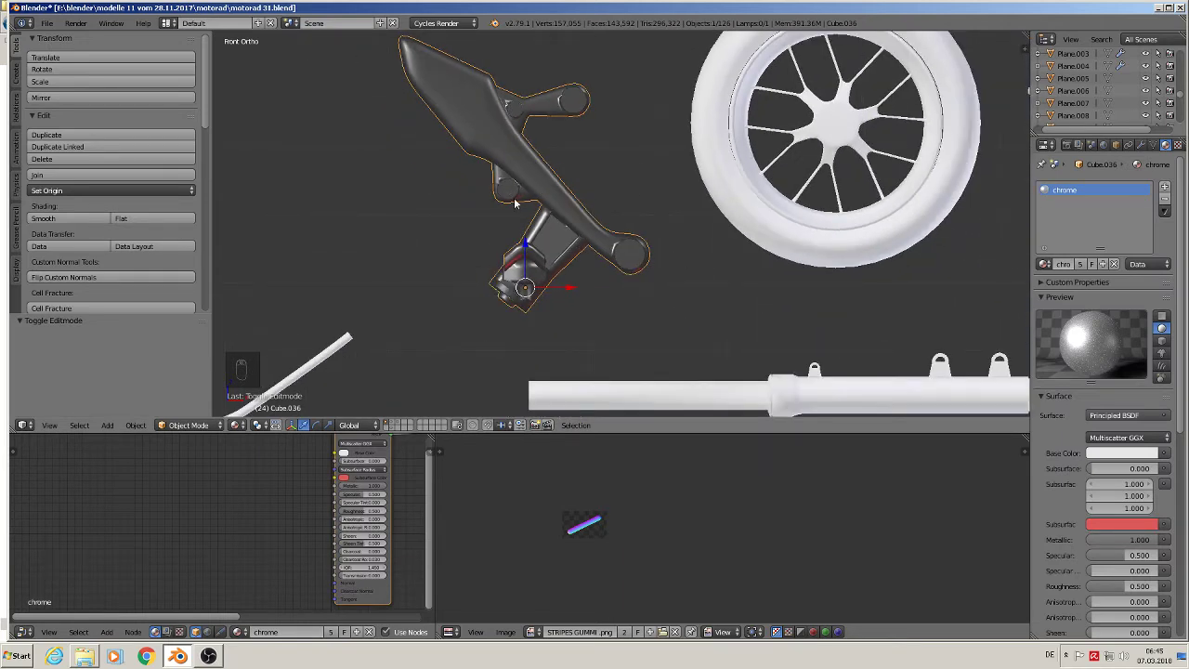
Step: Add an Edge Split modifier (30° split angle), removing a mistakenly added Mask modifier
{"action": "left_click", "coordinate": [1142, 145]}
{"action": "left_click", "coordinate": [1087, 187]}
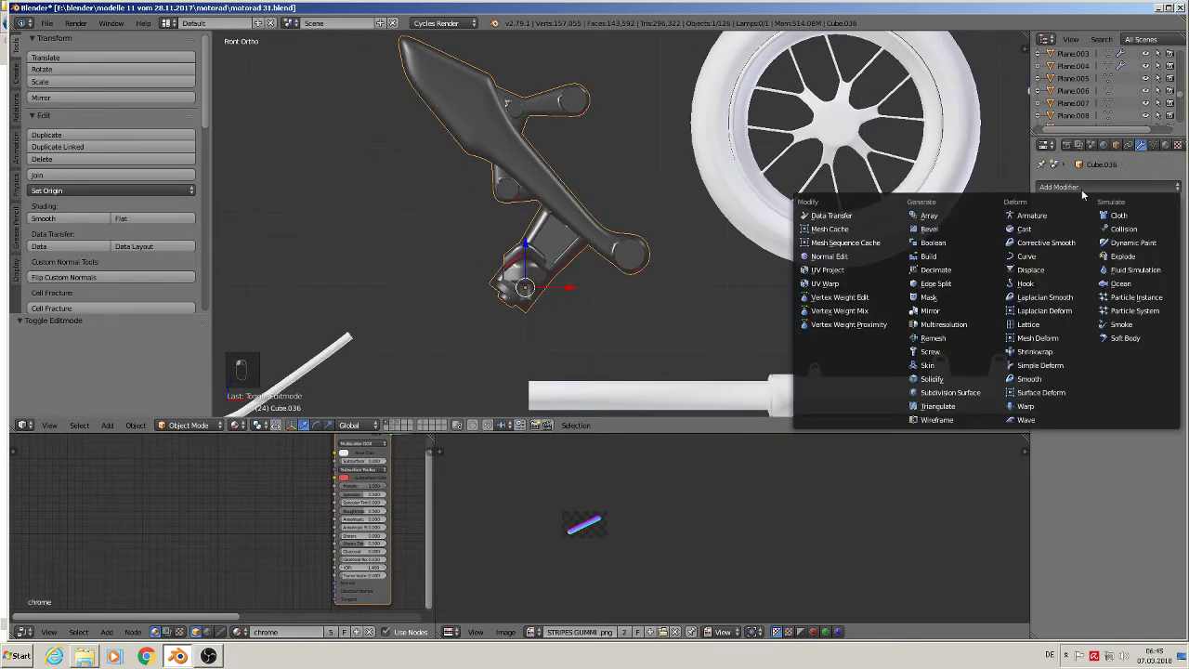
{"action": "left_click", "coordinate": [966, 295]}
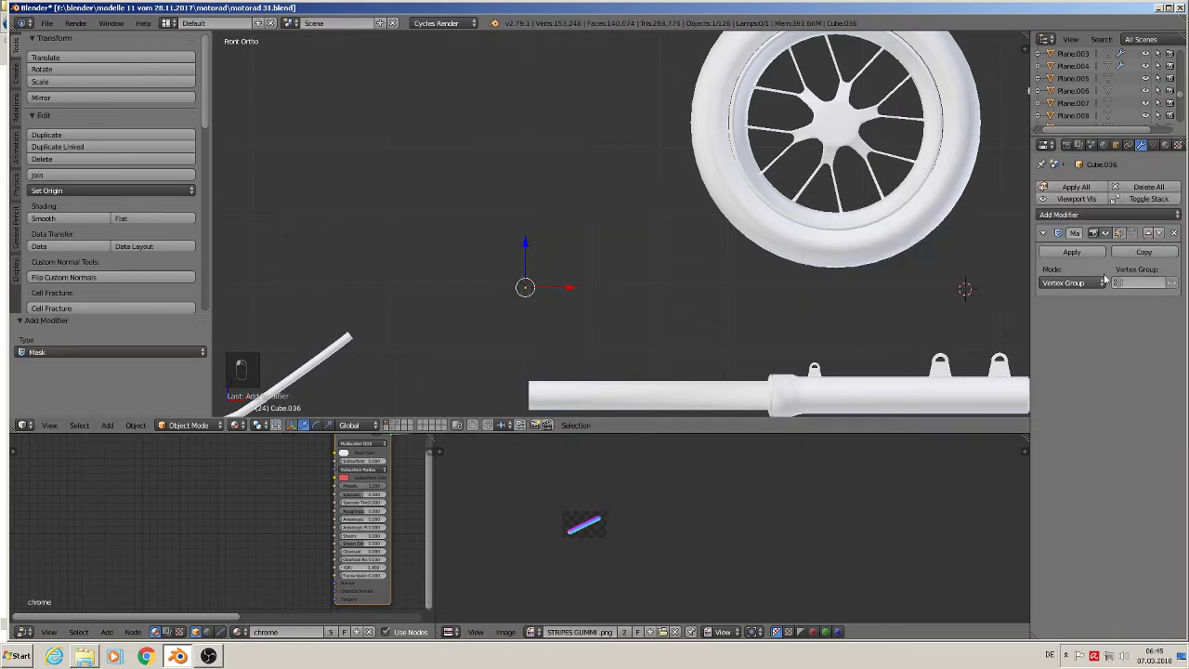
{"action": "left_click", "coordinate": [1172, 233]}
{"action": "left_click", "coordinate": [1081, 191]}
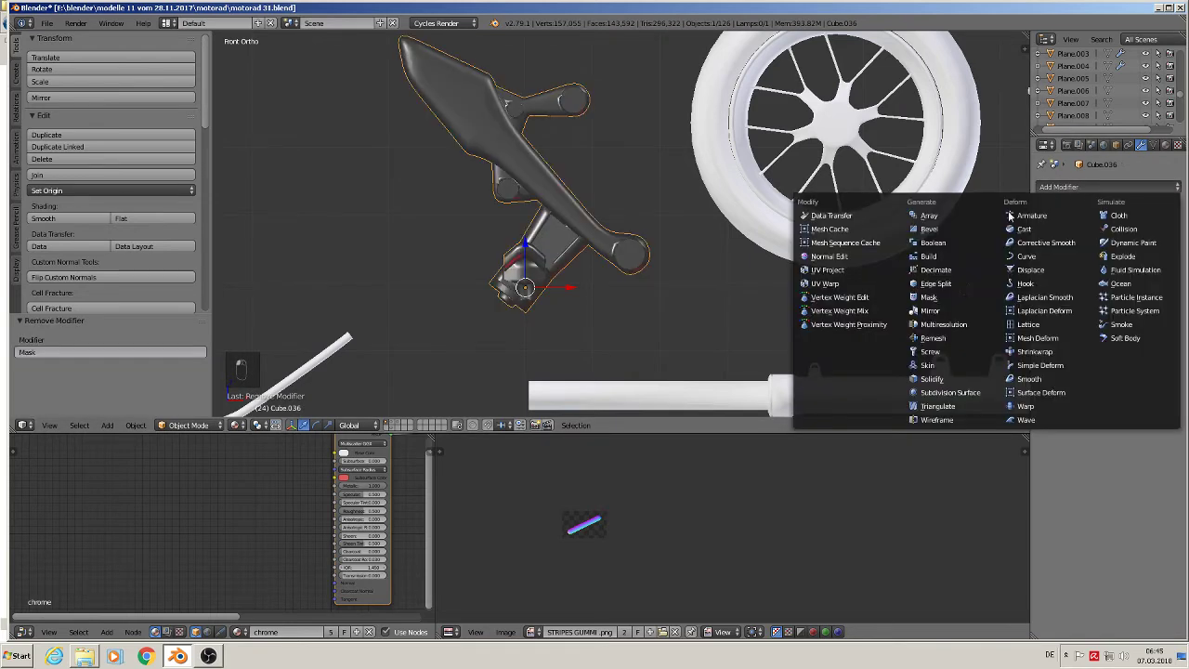
{"action": "left_click", "coordinate": [940, 287]}
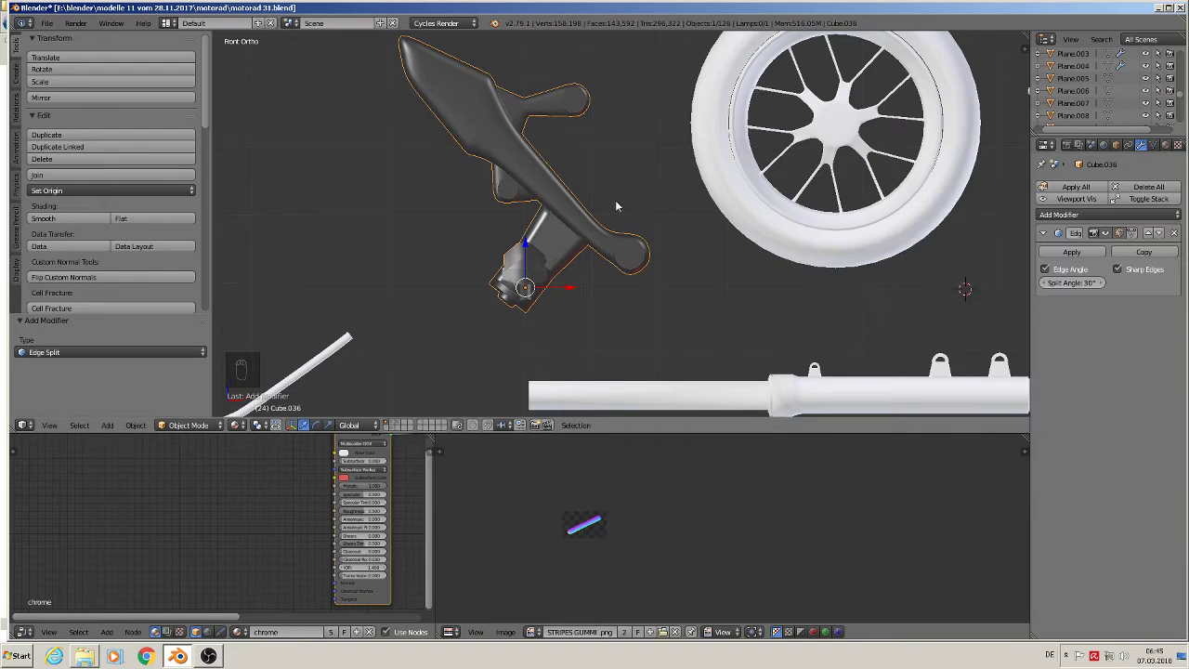
Step: Inspect the split bracket, toggle Edit Mode briefly, then show its chrome material settings
{"action": "middle_click_drag", "start_coordinate": [512, 166], "coordinate": [520, 239]}
{"action": "scroll", "coordinate": [520, 243], "scroll_direction": "up", "scroll_amount": 4}
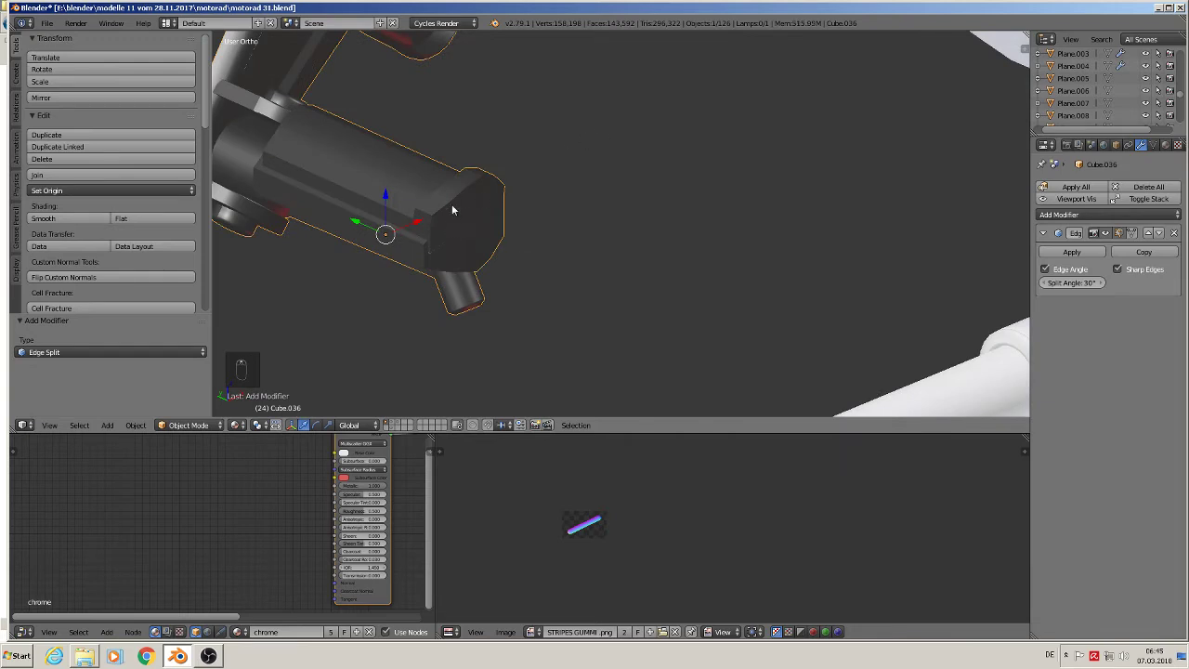
{"action": "scroll", "coordinate": [539, 212], "scroll_direction": "down", "scroll_amount": 4}
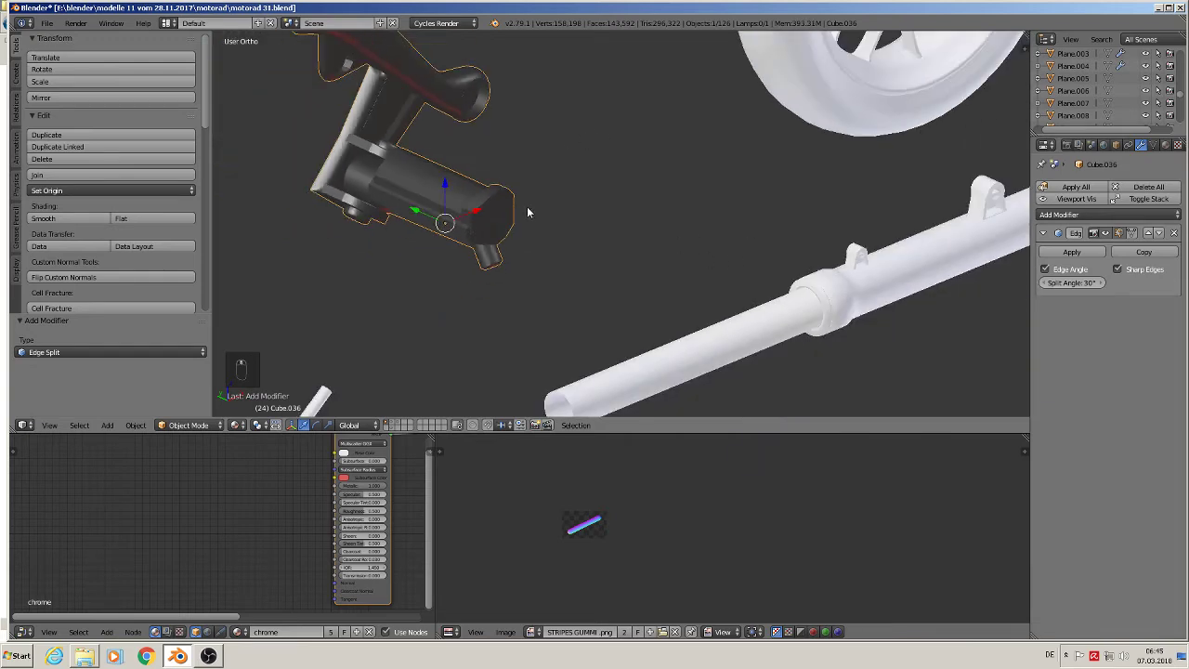
{"action": "key", "text": "Tab"}
{"action": "key", "text": "Tab"}
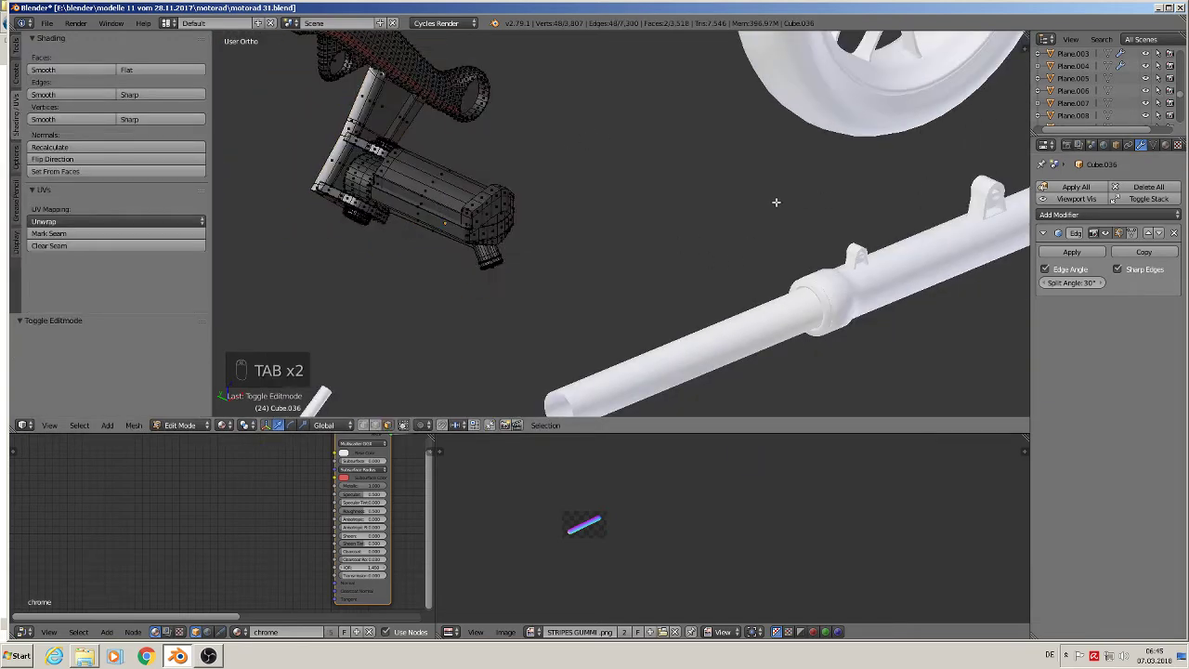
{"action": "key", "text": "Tab"}
{"action": "left_click", "coordinate": [1166, 145]}
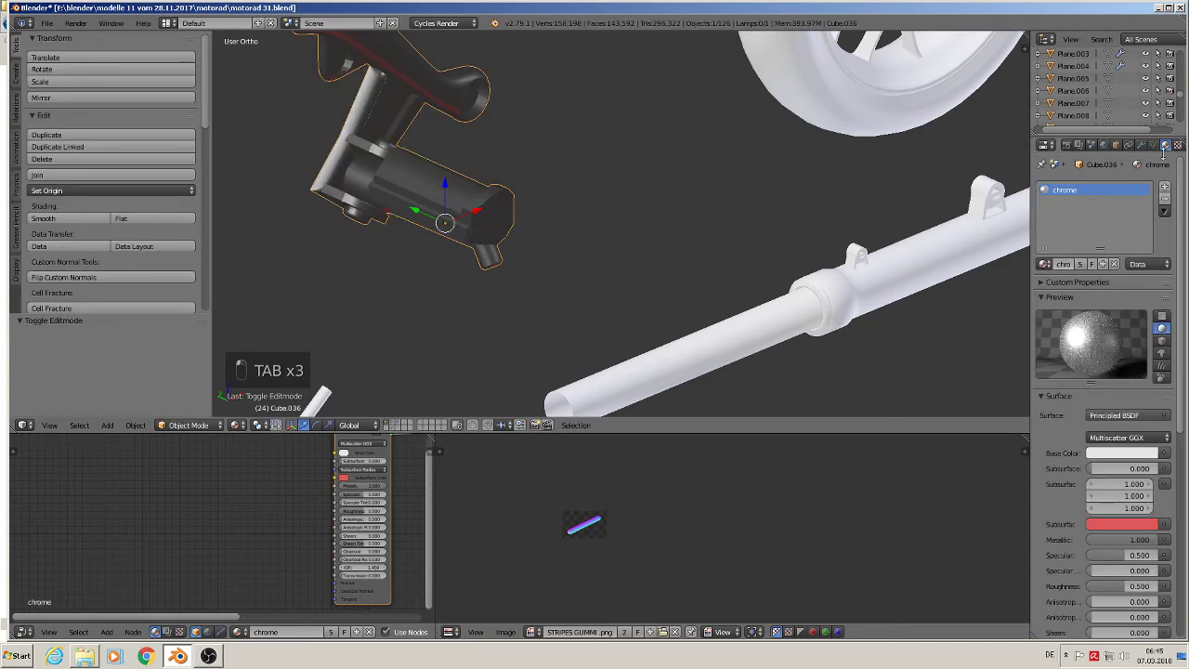
Step: Add a second material slot to Cube.036 and assign the existing 'black gummi' material to it
{"action": "left_click", "coordinate": [1166, 188]}
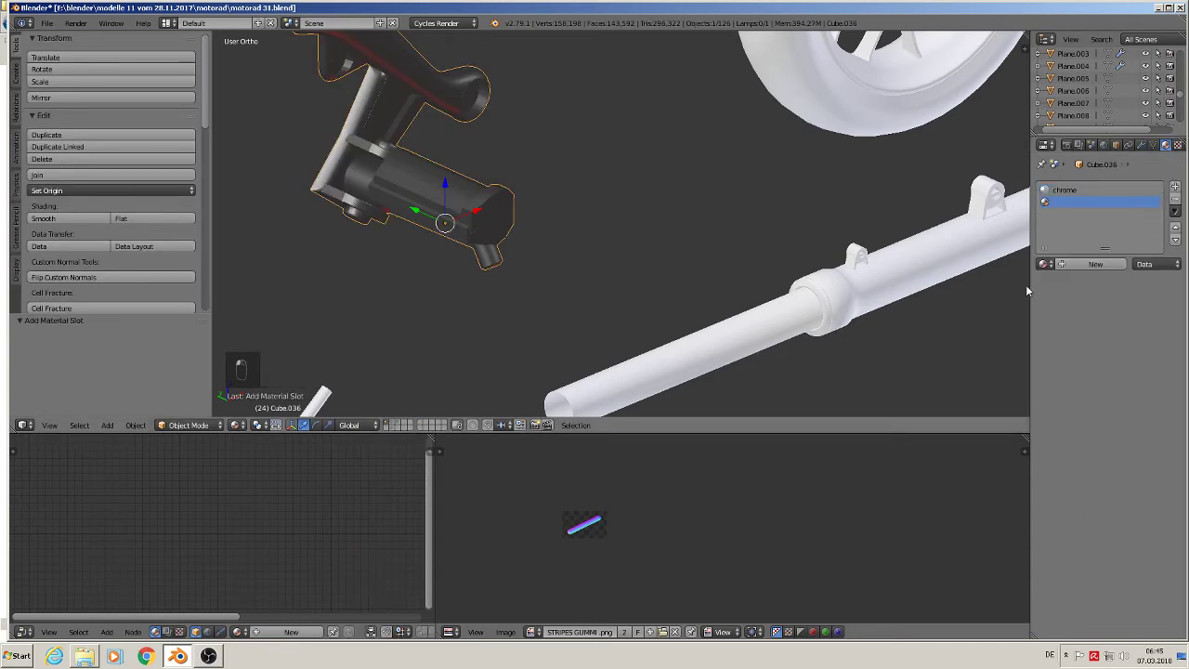
{"action": "left_click", "coordinate": [1044, 264]}
{"action": "type", "text": "GU"}
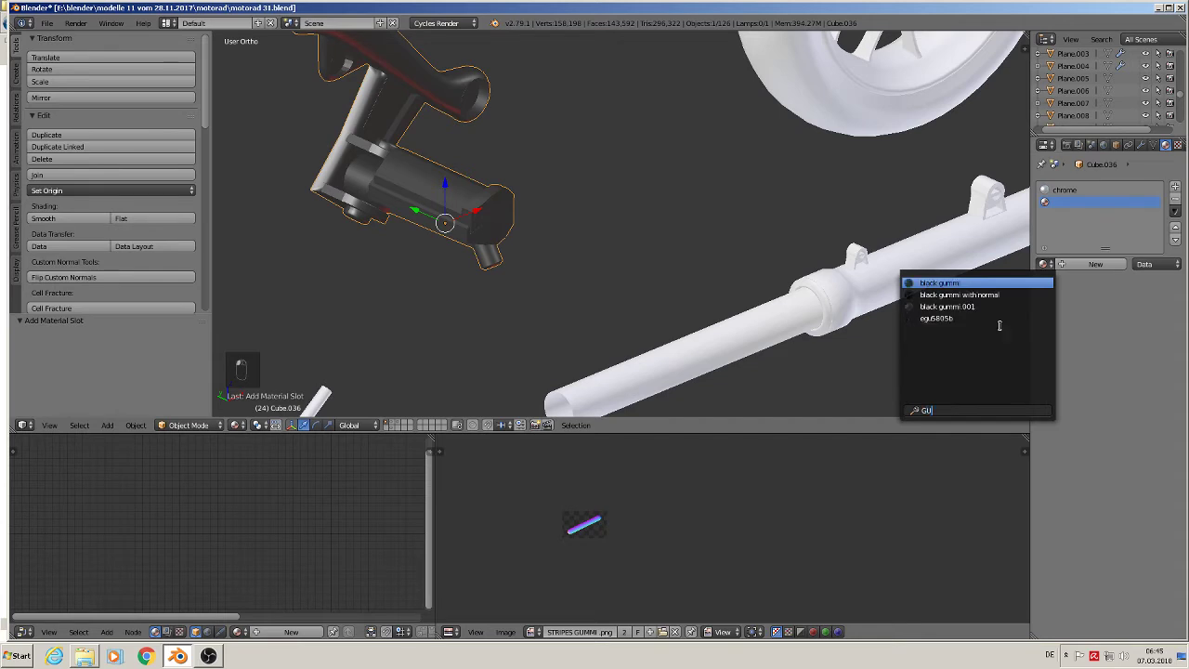
{"action": "left_click", "coordinate": [957, 283]}
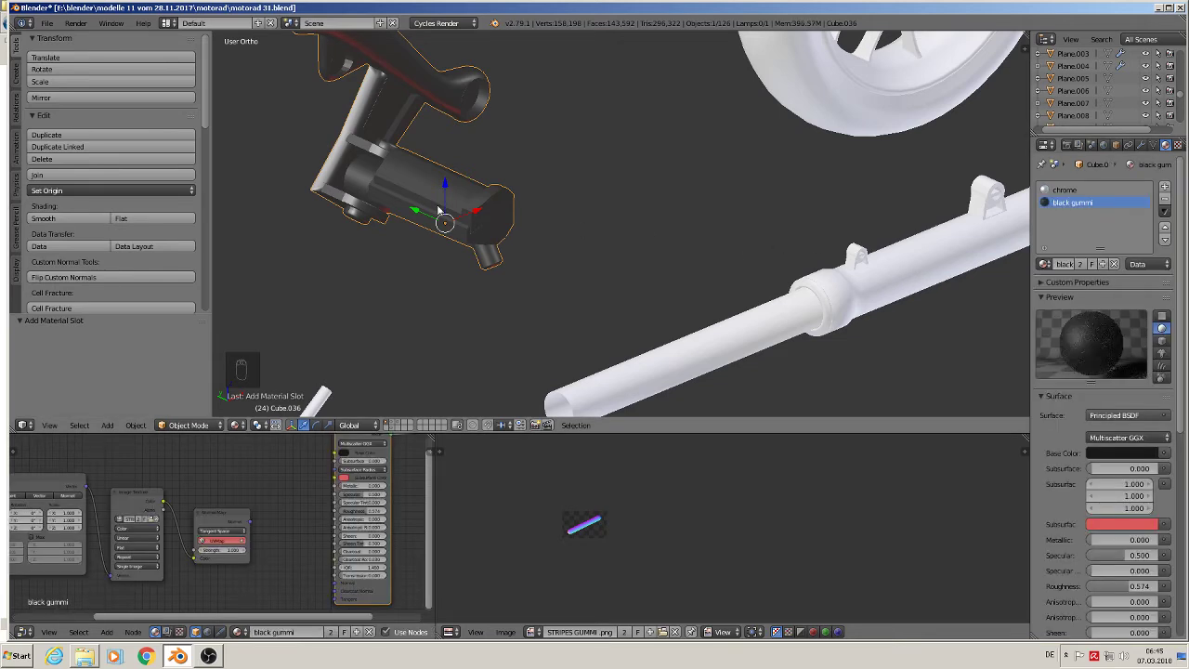
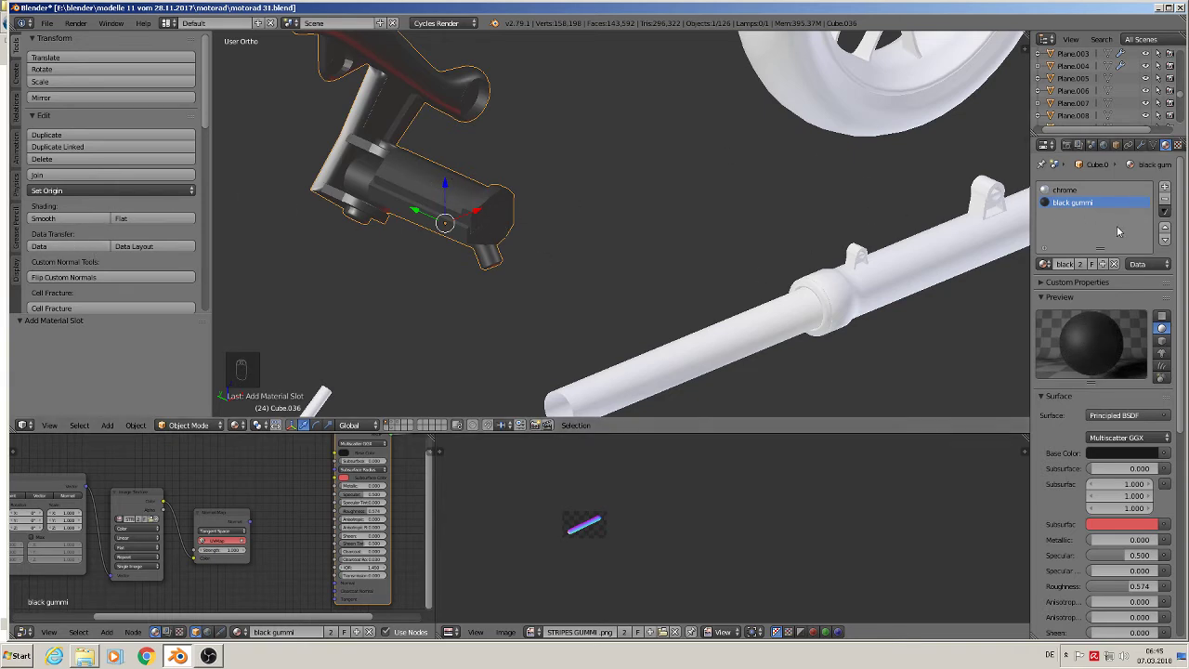
Step: Make the black gummi material single-user and rename the copy 'black gummi.002 WITH NORMAL'
{"action": "left_click", "coordinate": [1083, 265]}
{"action": "left_click", "coordinate": [1070, 264]}
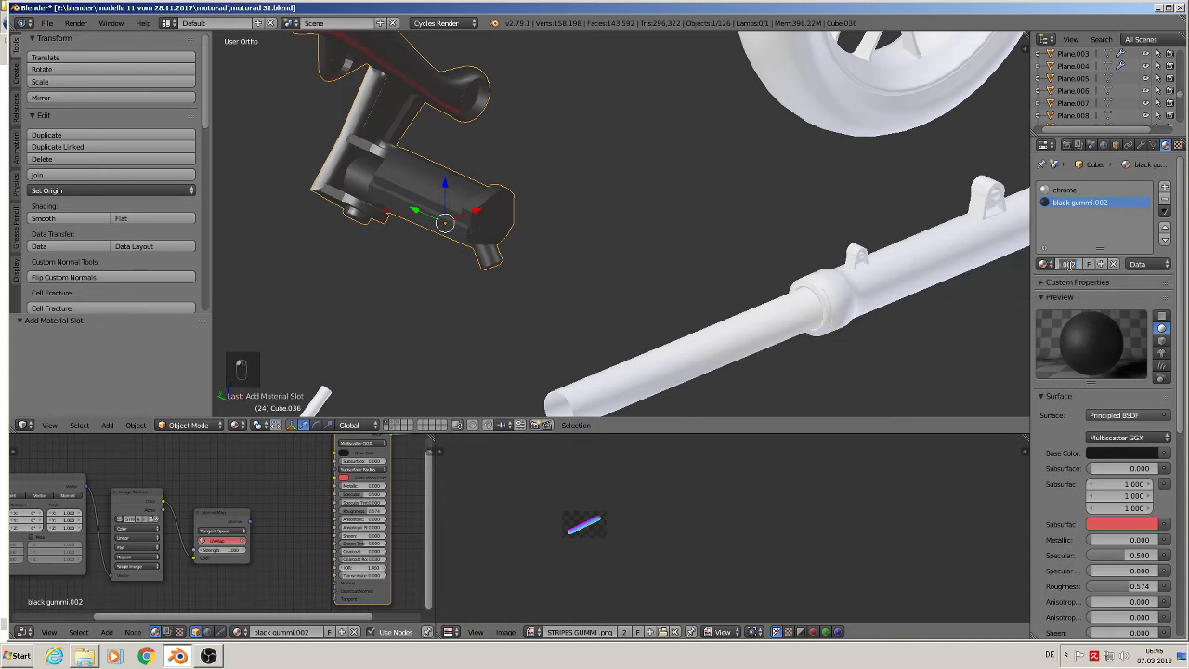
{"action": "key", "text": "ctrl+a"}
{"action": "type", "text": "WITH NORMAL"}
{"action": "key", "text": "Return"}
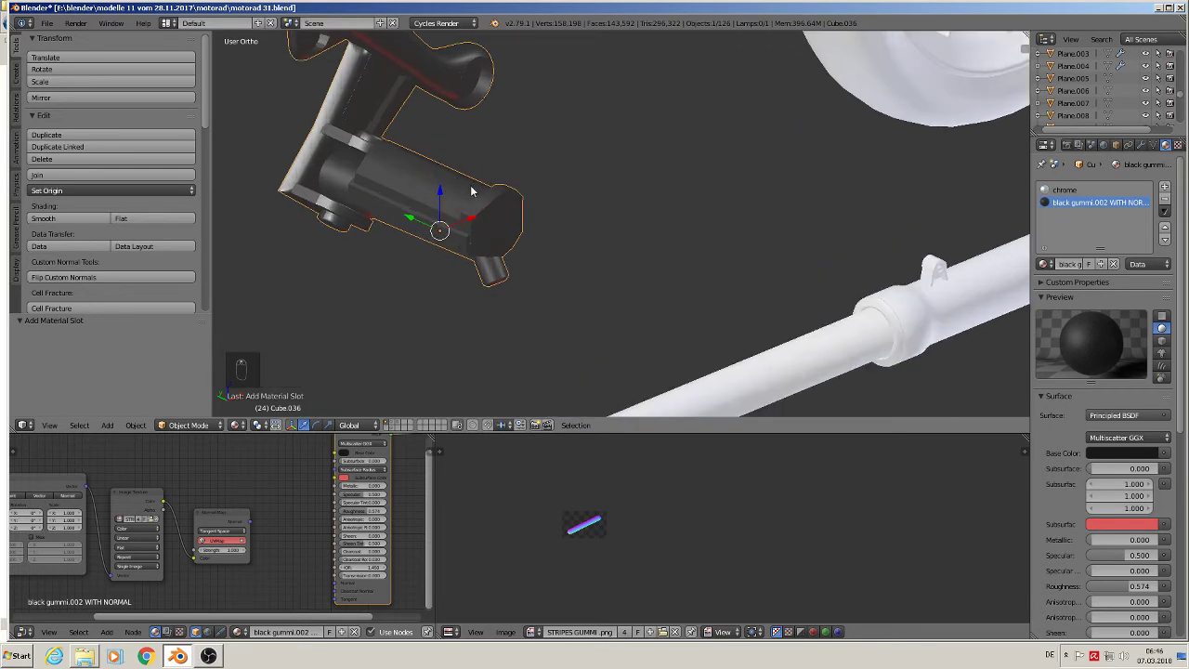
Step: In Edit Mode, select the part's connected faces and assign them the black gummi material
{"action": "key", "text": "Tab"}
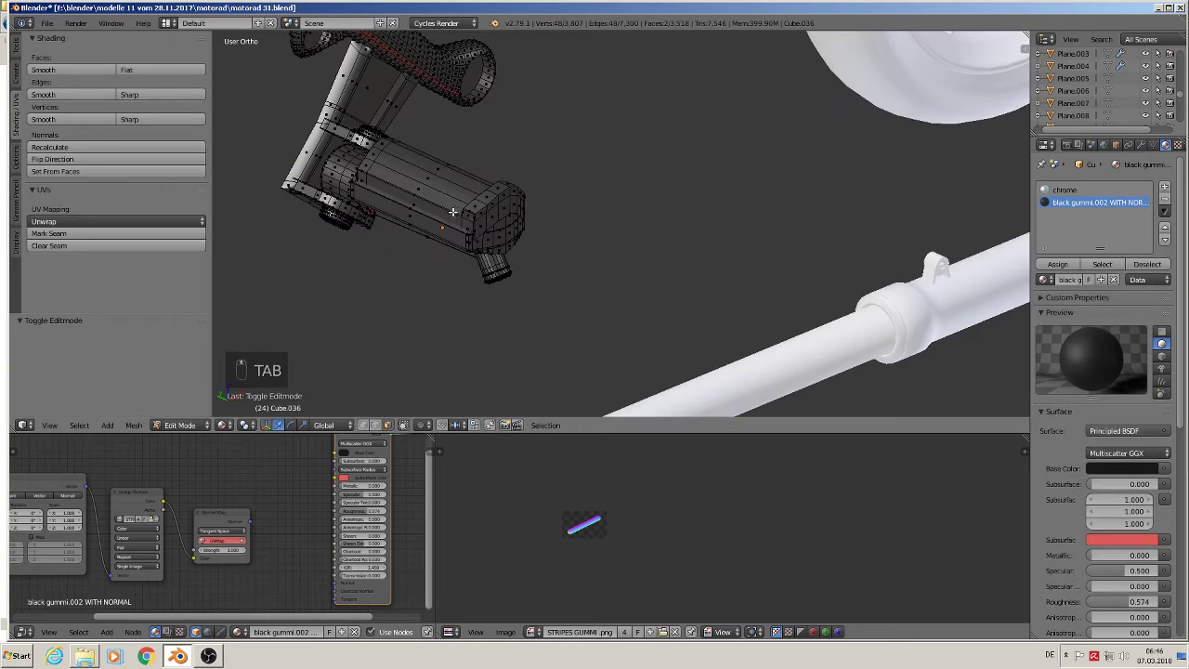
{"action": "key", "text": "l"}
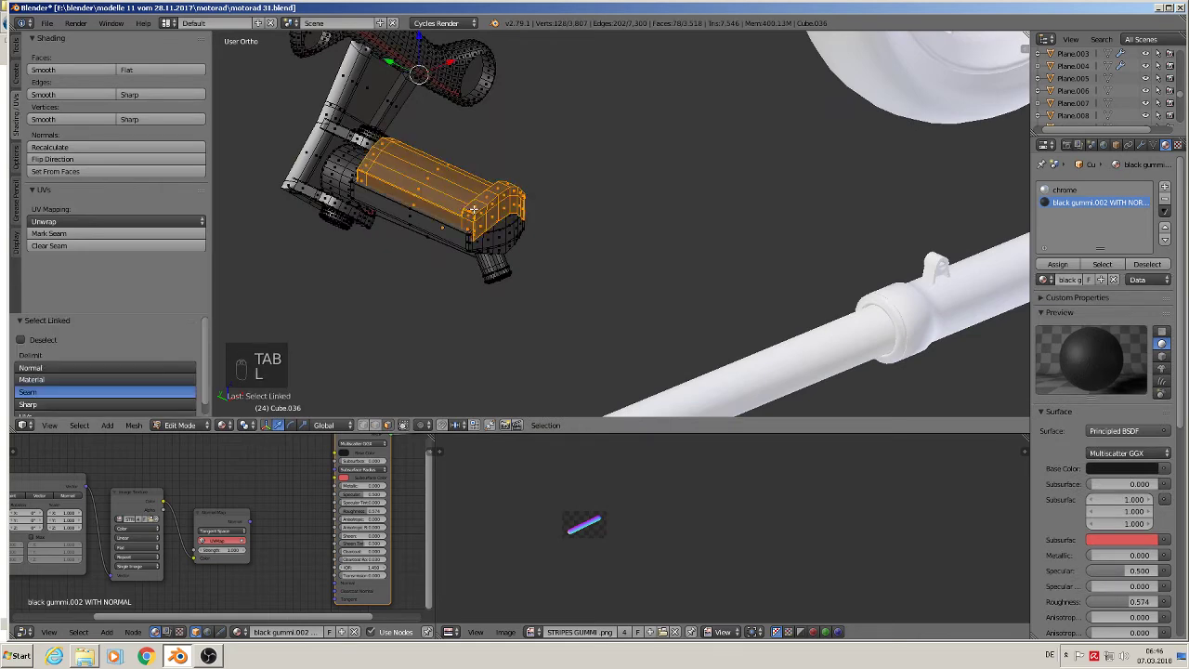
{"action": "scroll", "coordinate": [474, 210], "scroll_direction": "down", "scroll_amount": 4}
{"action": "middle_click_drag", "start_coordinate": [474, 210], "coordinate": [868, 340]}
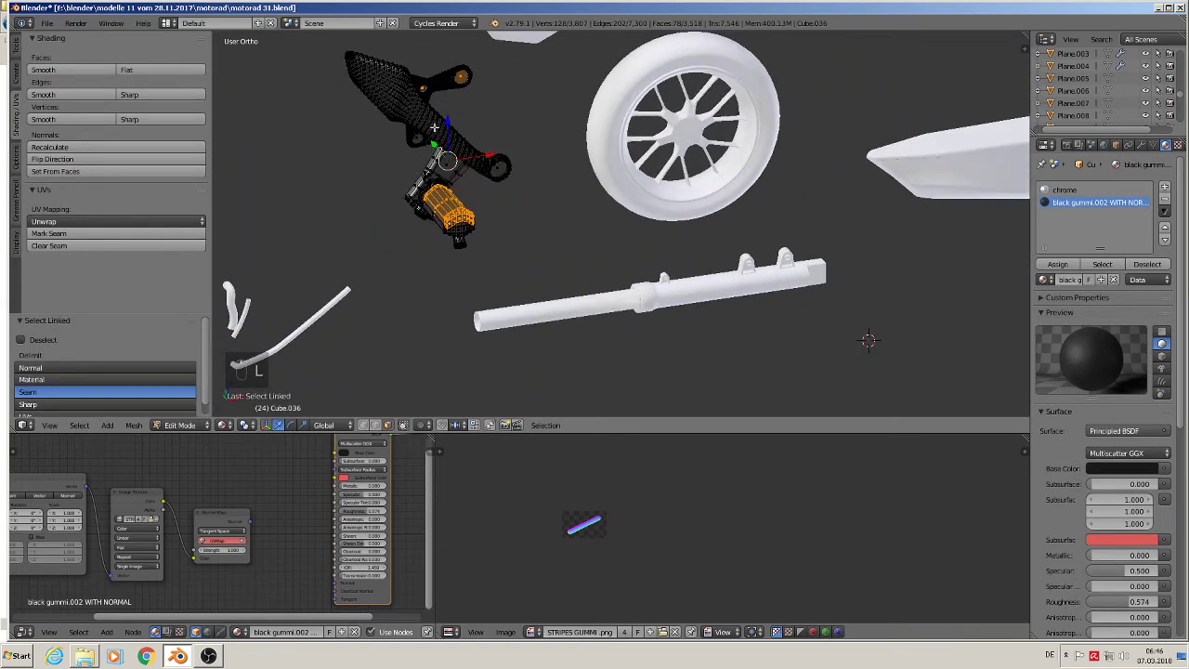
{"action": "key", "text": "c"}
{"action": "left_click", "coordinate": [451, 78]}
{"action": "key", "text": "Escape"}
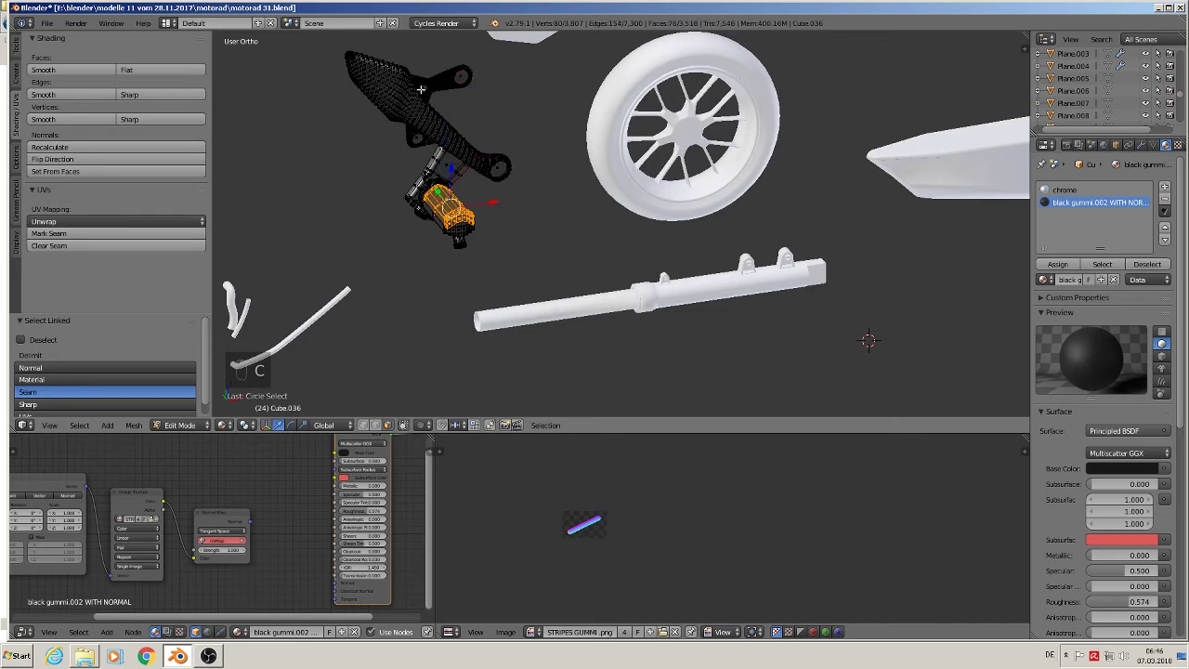
{"action": "scroll", "coordinate": [444, 191], "scroll_direction": "up", "scroll_amount": 2}
{"action": "middle_click_drag", "start_coordinate": [446, 279], "coordinate": [546, 221]}
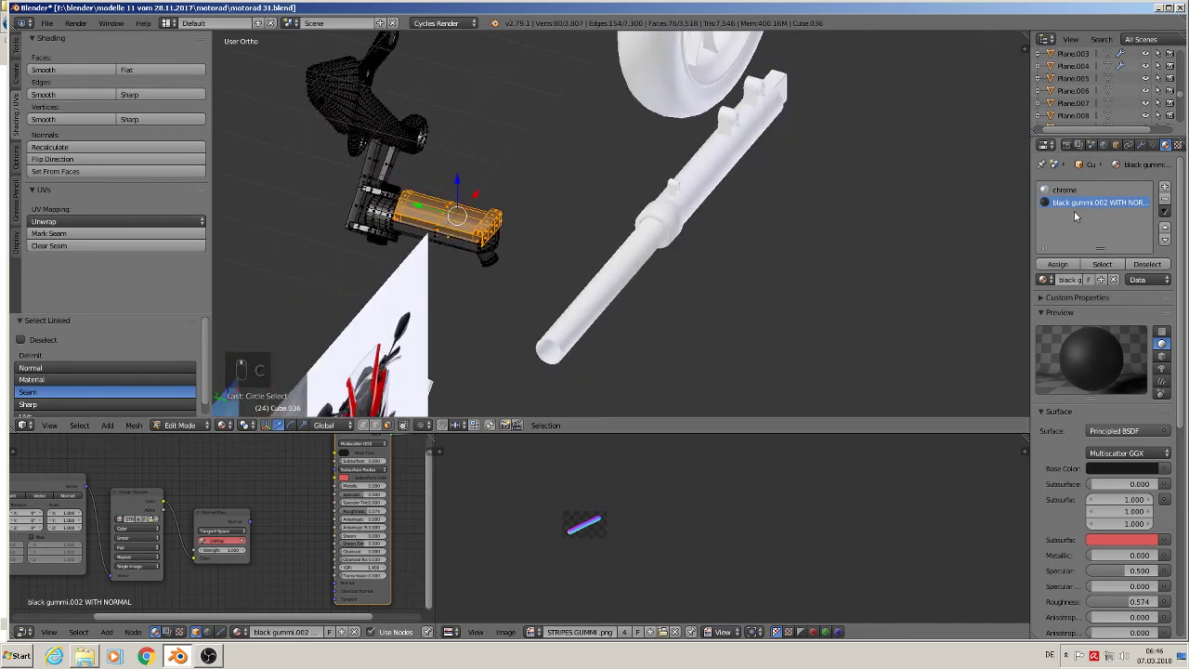
{"action": "left_click", "coordinate": [1059, 265]}
Step: Select a vertical face strip on the tube and unwrap it
{"action": "key", "text": "a"}
{"action": "middle_click_drag", "start_coordinate": [505, 292], "coordinate": [468, 151]}
{"action": "scroll", "coordinate": [452, 277], "scroll_direction": "up", "scroll_amount": 3}
{"action": "middle_click_drag", "start_coordinate": [389, 279], "coordinate": [388, 314]}
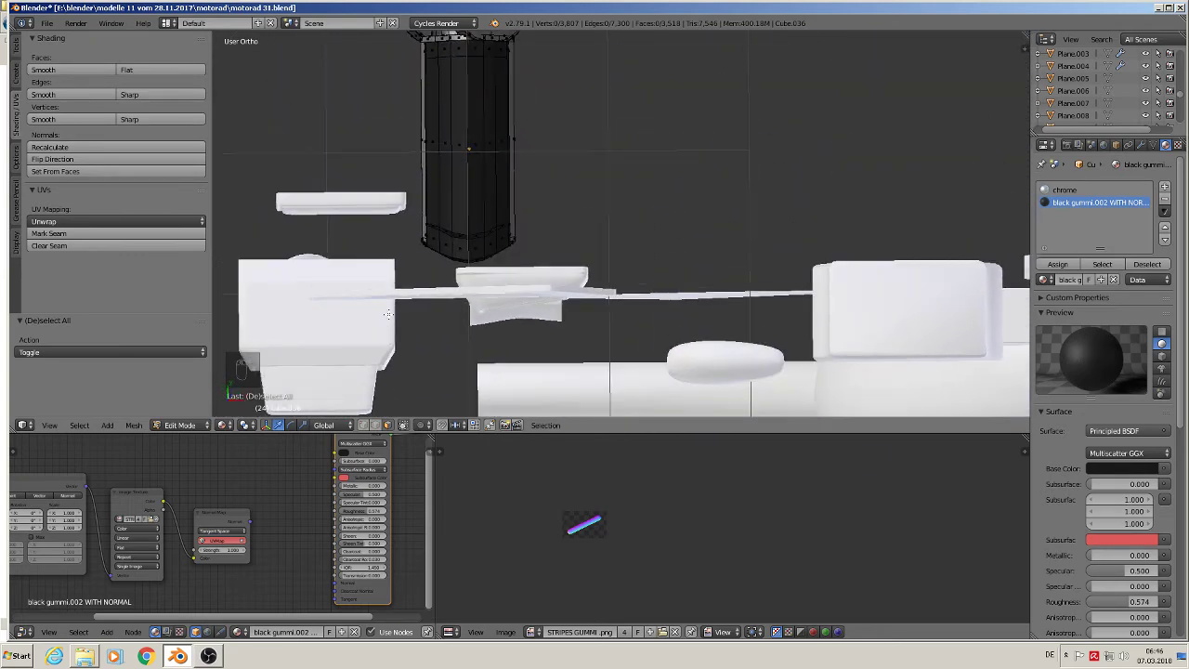
{"action": "left_click", "coordinate": [461, 145]}
{"action": "left_click", "coordinate": [456, 145]}
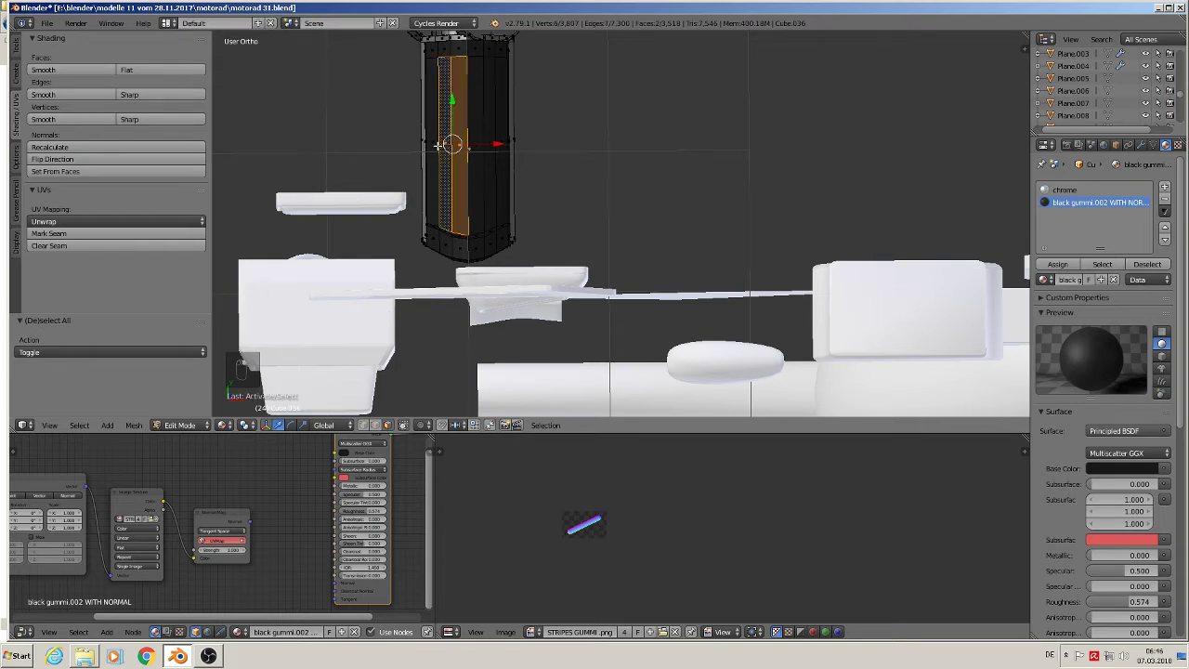
{"action": "left_click", "coordinate": [437, 145]}
{"action": "key", "text": "u"}
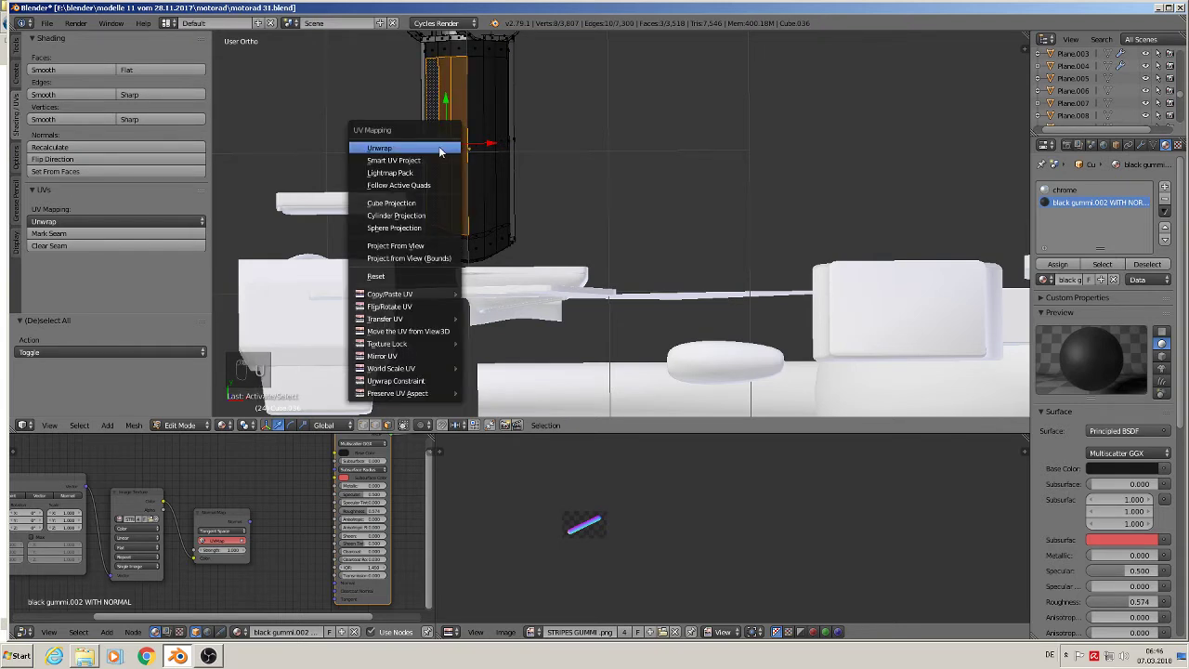
{"action": "left_click", "coordinate": [442, 148]}
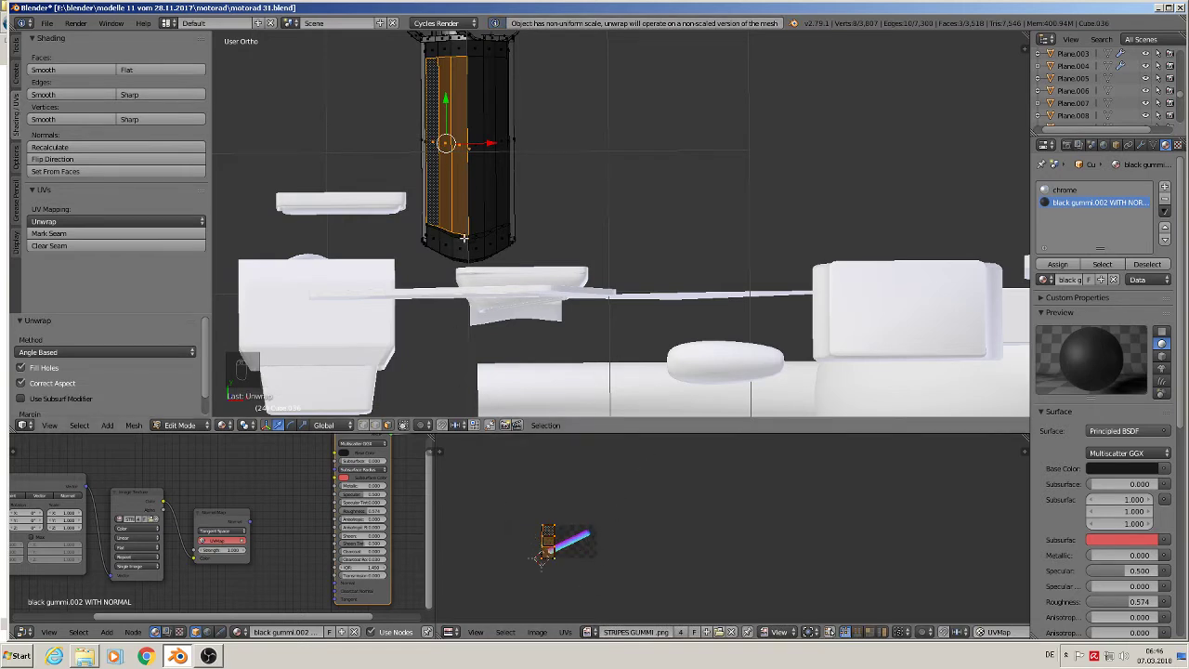
Step: Select the adjacent tube face strips and unwrap them
{"action": "left_click", "coordinate": [483, 149]}
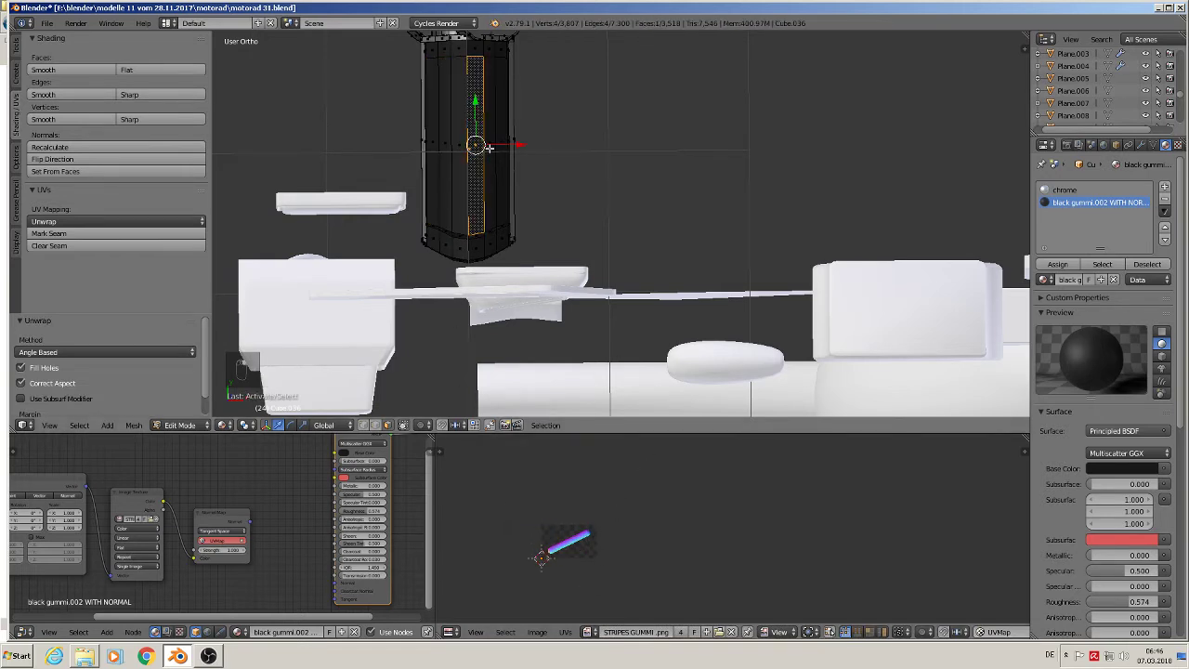
{"action": "left_click", "coordinate": [487, 147]}
{"action": "left_click", "coordinate": [499, 146]}
{"action": "key", "text": "u"}
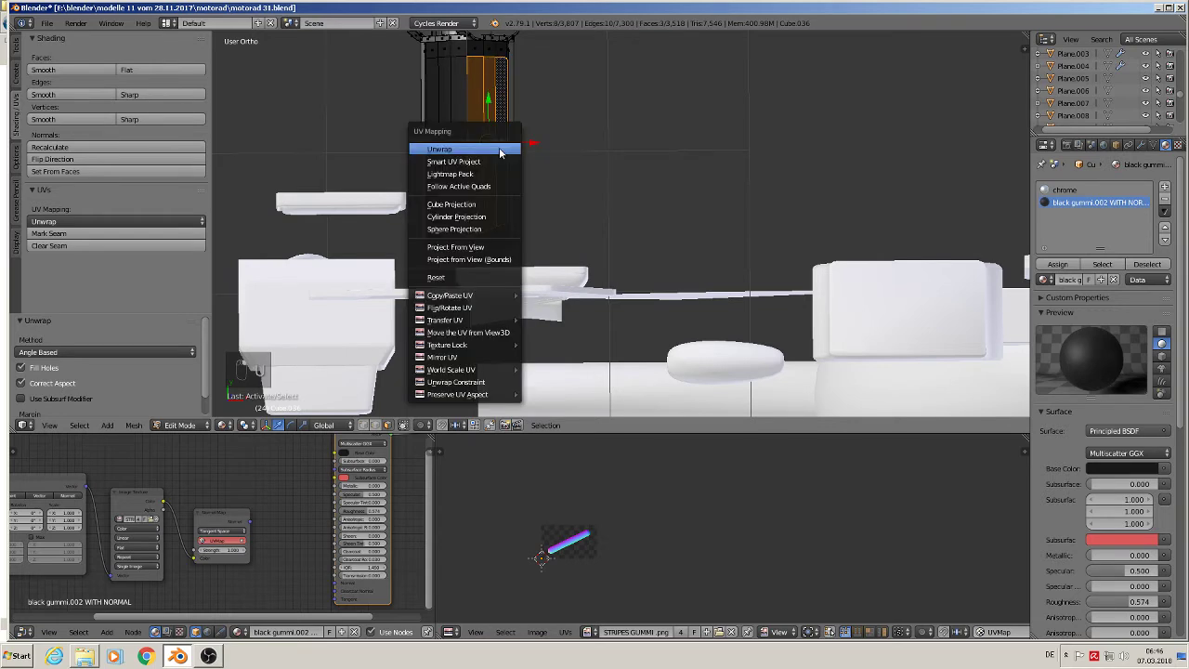
{"action": "left_click", "coordinate": [499, 147]}
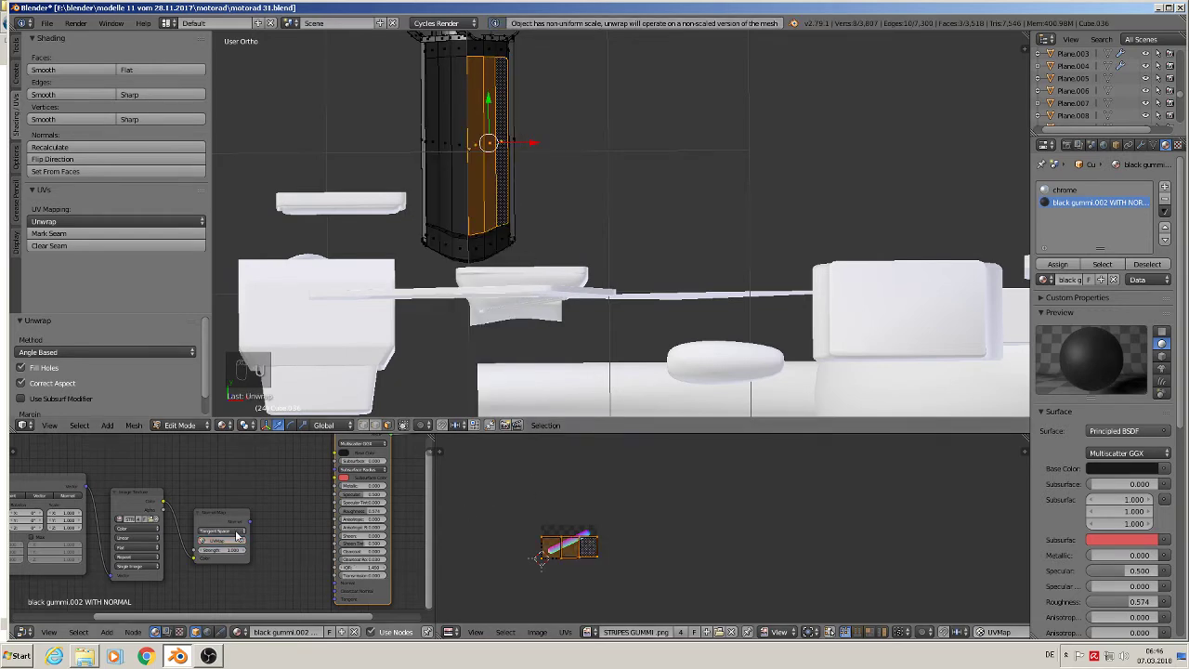
Step: Connect the Normal Map output to the Principled BSDF's Normal input
{"action": "left_click_drag", "start_coordinate": [249, 523], "coordinate": [340, 585]}
{"action": "scroll", "coordinate": [590, 562], "scroll_direction": "up", "scroll_amount": 2}
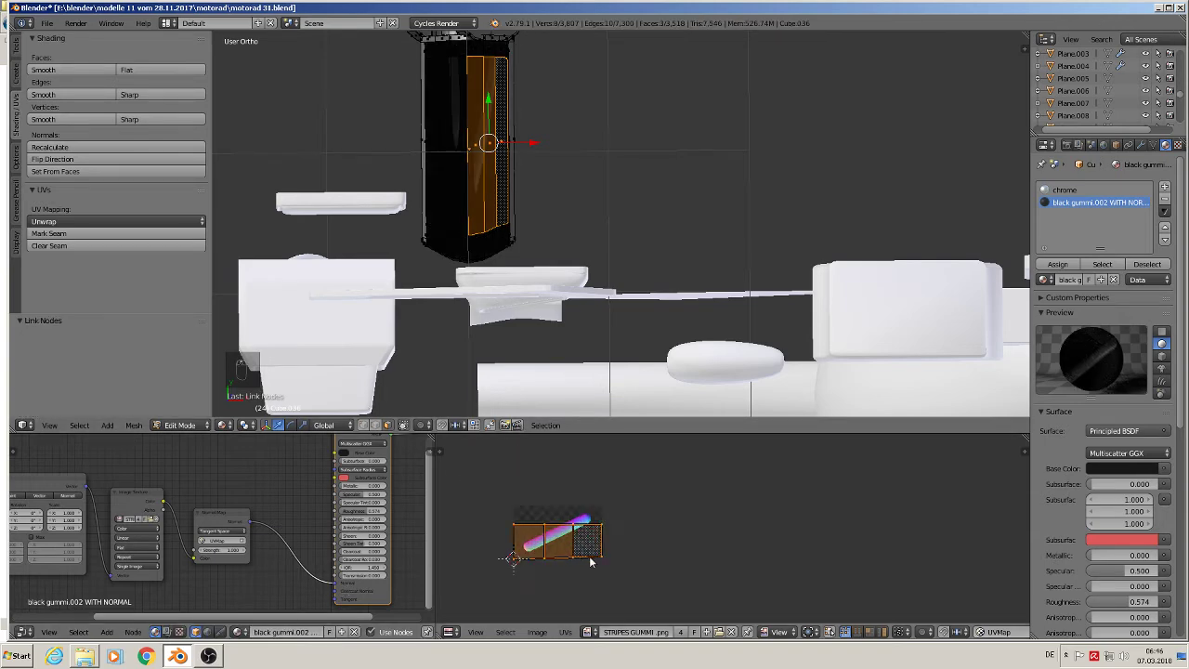
{"action": "middle_click_drag", "start_coordinate": [520, 214], "coordinate": [473, 168]}
{"action": "scroll", "coordinate": [624, 513], "scroll_direction": "up", "scroll_amount": 1}
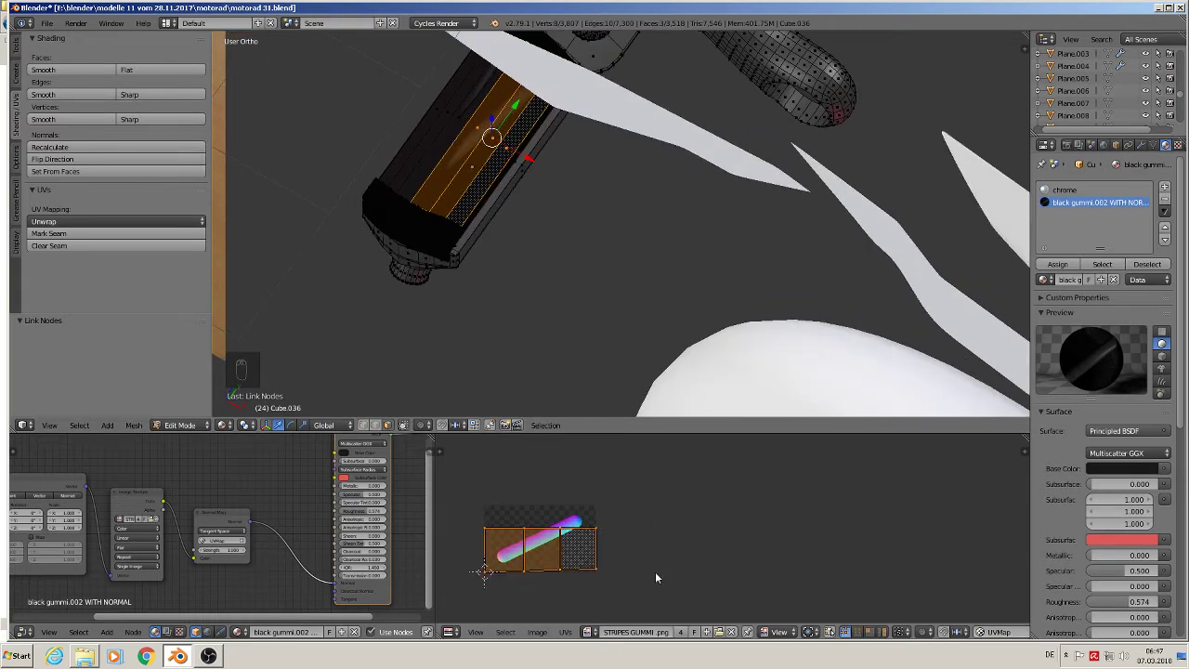
Step: Scale the tube UVs by 2.304, rotate them -24.7° and reposition them, then view from top
{"action": "key", "text": "s"}
{"action": "left_click", "coordinate": [801, 613]}
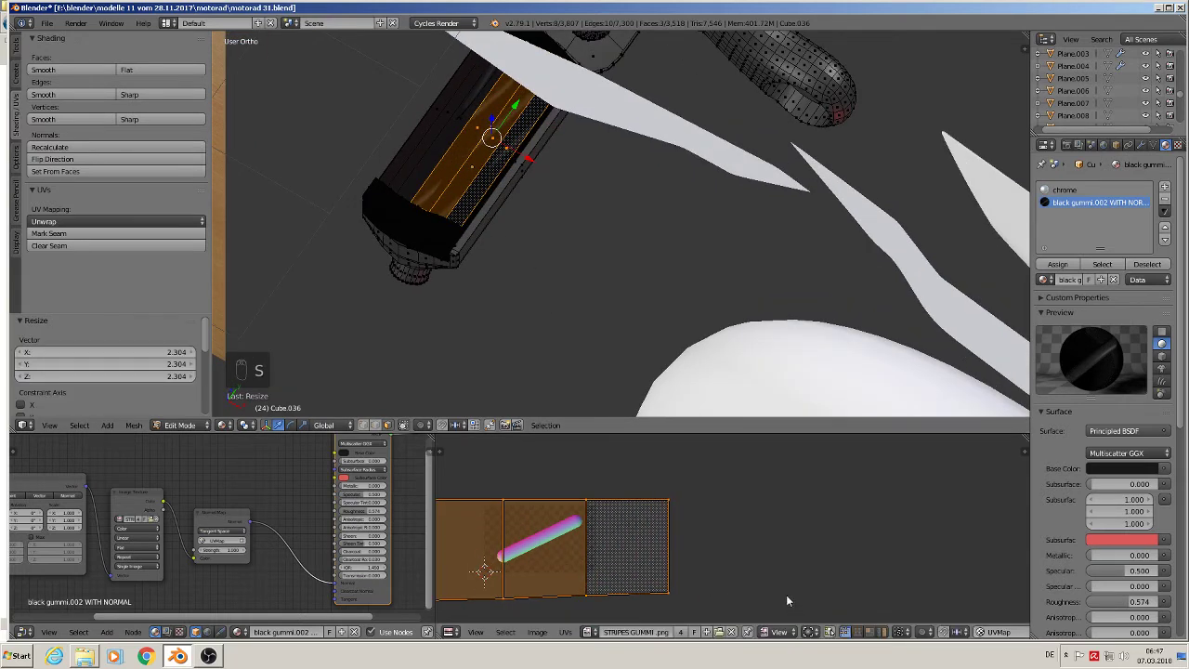
{"action": "key", "text": "r"}
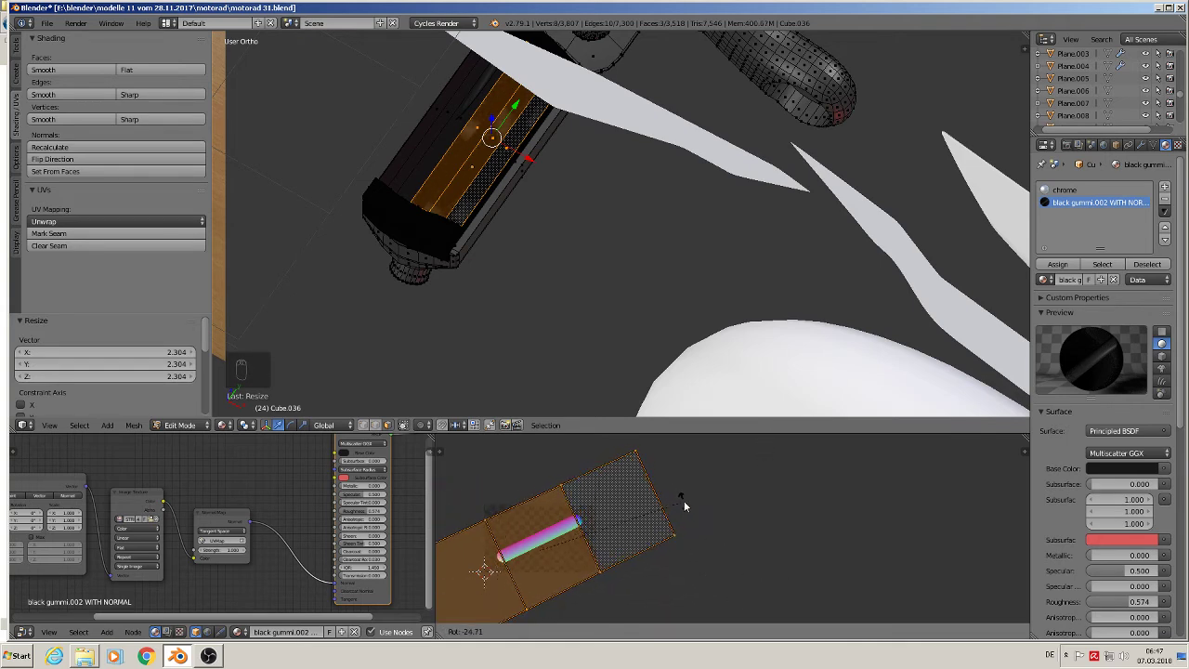
{"action": "left_click", "coordinate": [669, 535]}
{"action": "key", "text": "g"}
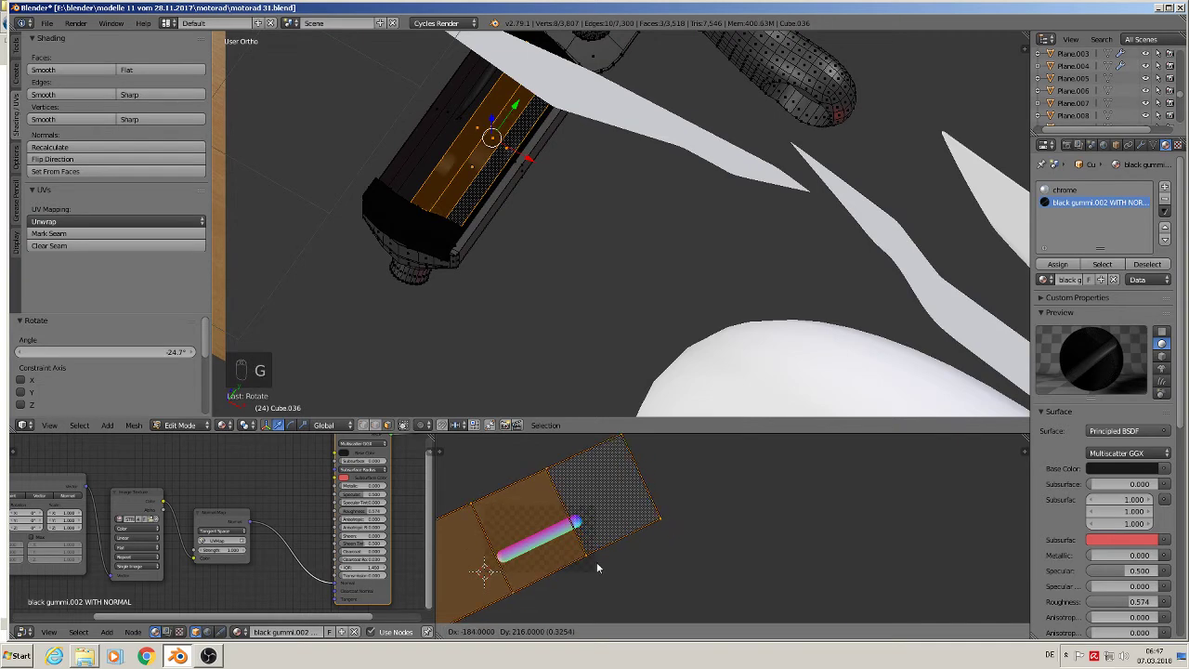
{"action": "left_click", "coordinate": [617, 580]}
{"action": "middle_click_drag", "start_coordinate": [554, 411], "coordinate": [577, 54]}
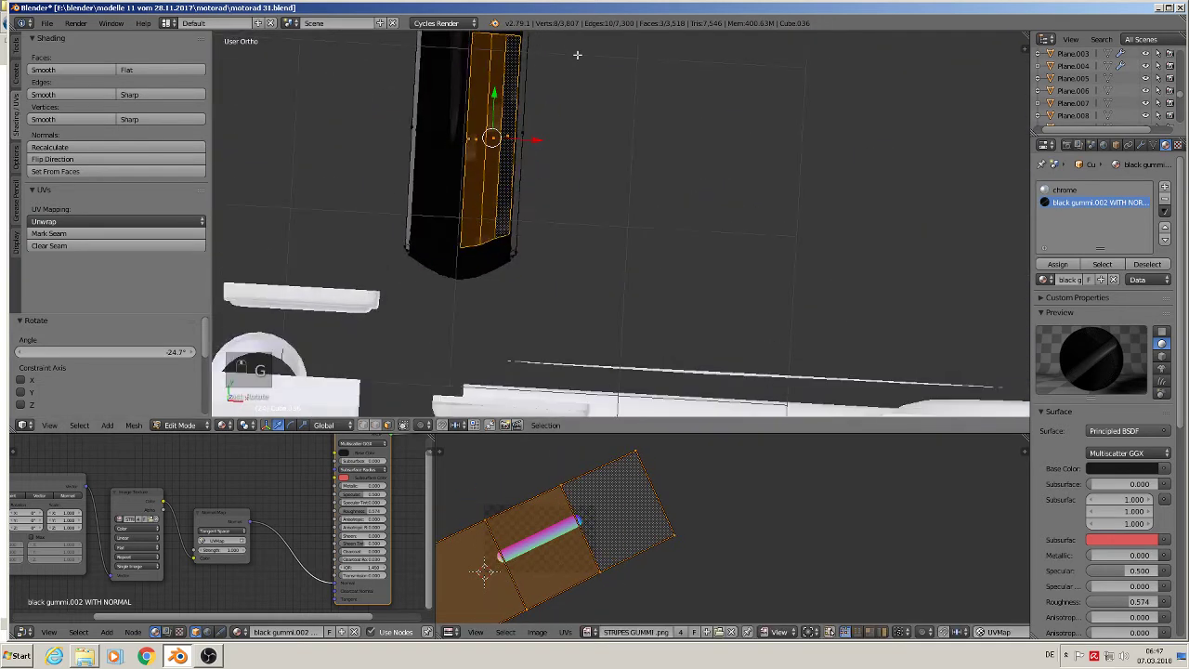
{"action": "key", "text": "KP_7"}
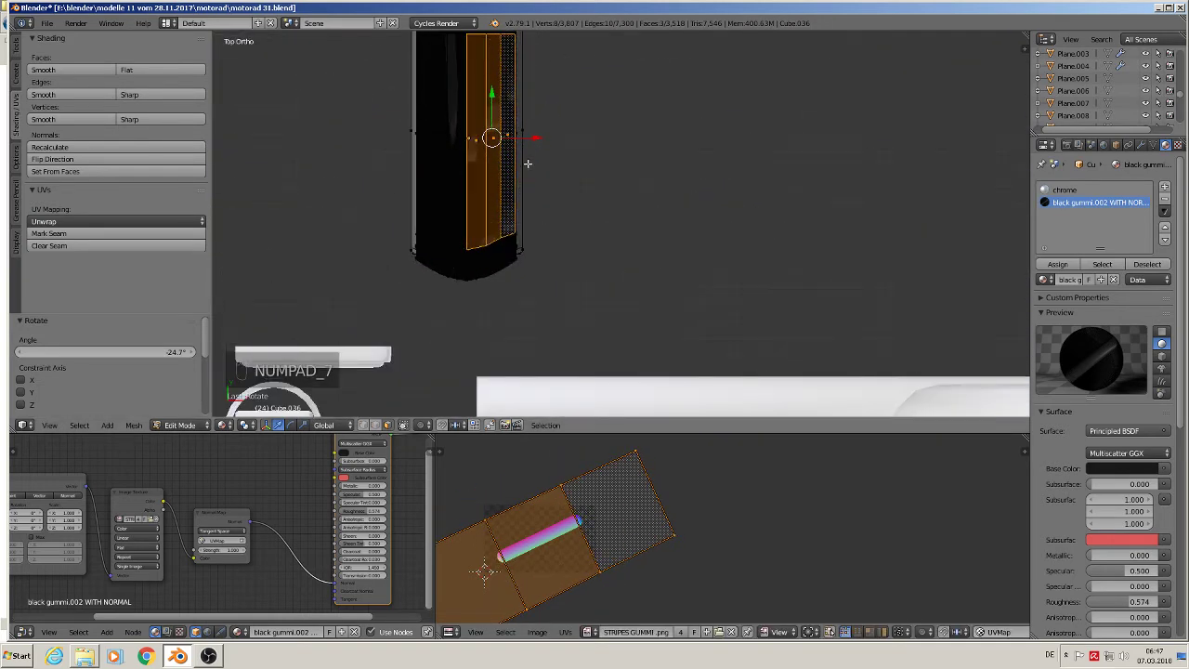
Step: Re-project the tyre strip UVs from view, scale them by 22.305 and move them
{"action": "key", "text": "u"}
{"action": "left_click", "coordinate": [529, 264]}
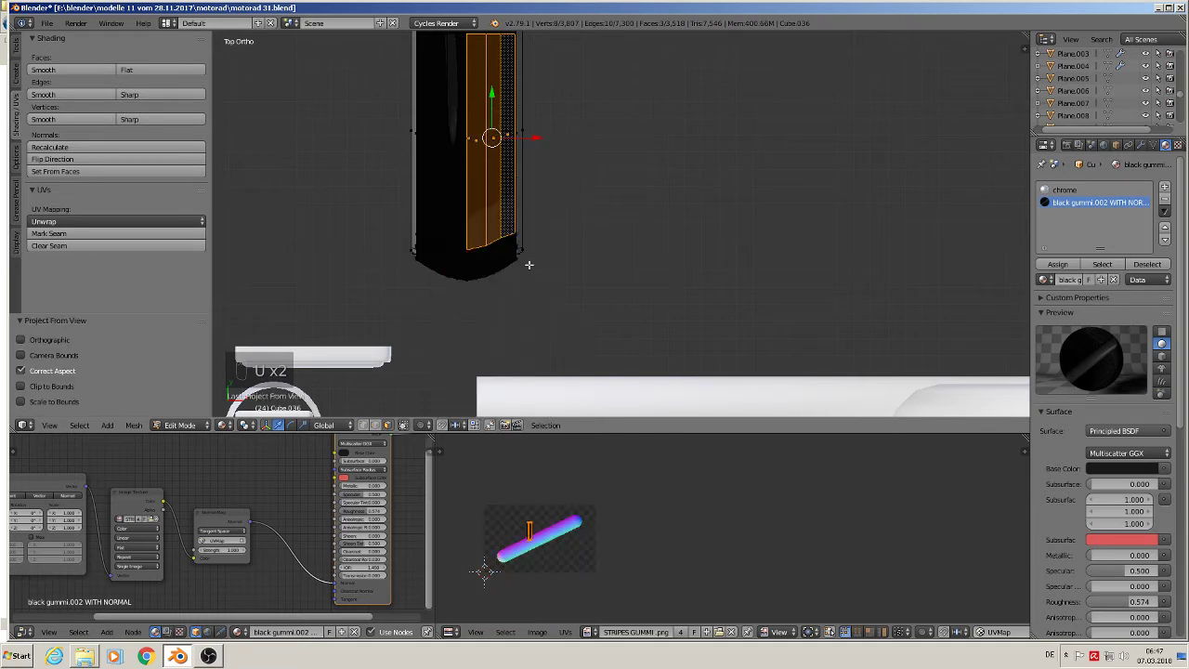
{"action": "scroll", "coordinate": [589, 552], "scroll_direction": "up", "scroll_amount": 2}
{"action": "middle_click_drag", "start_coordinate": [553, 517], "coordinate": [650, 491]}
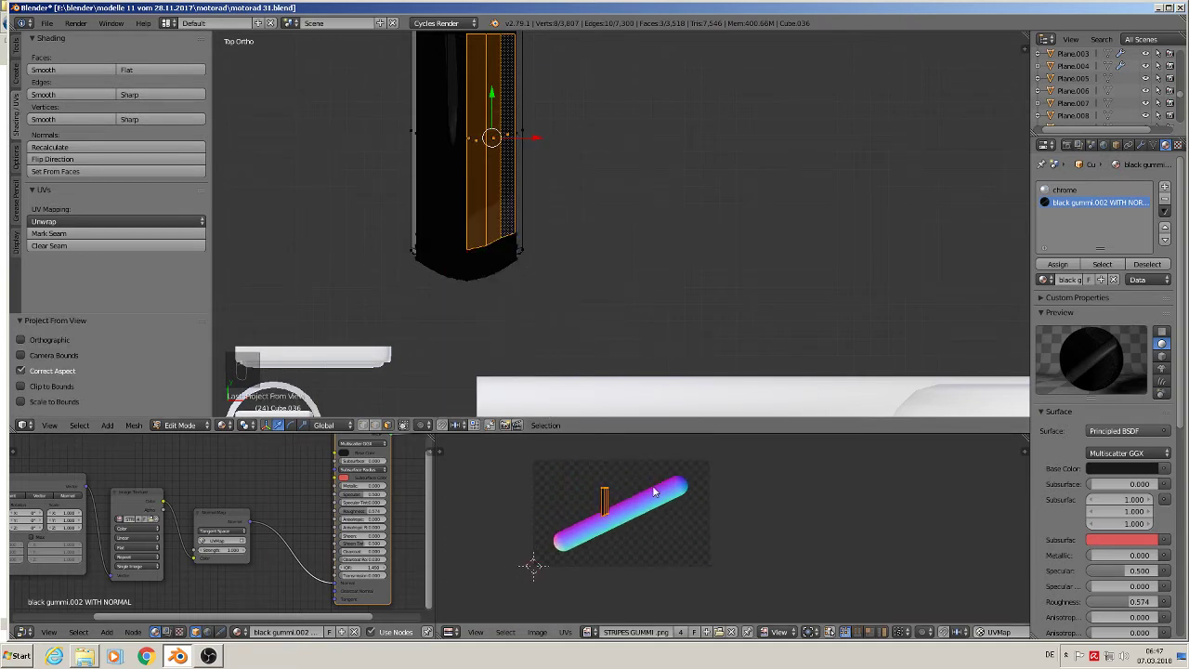
{"action": "key", "text": "s"}
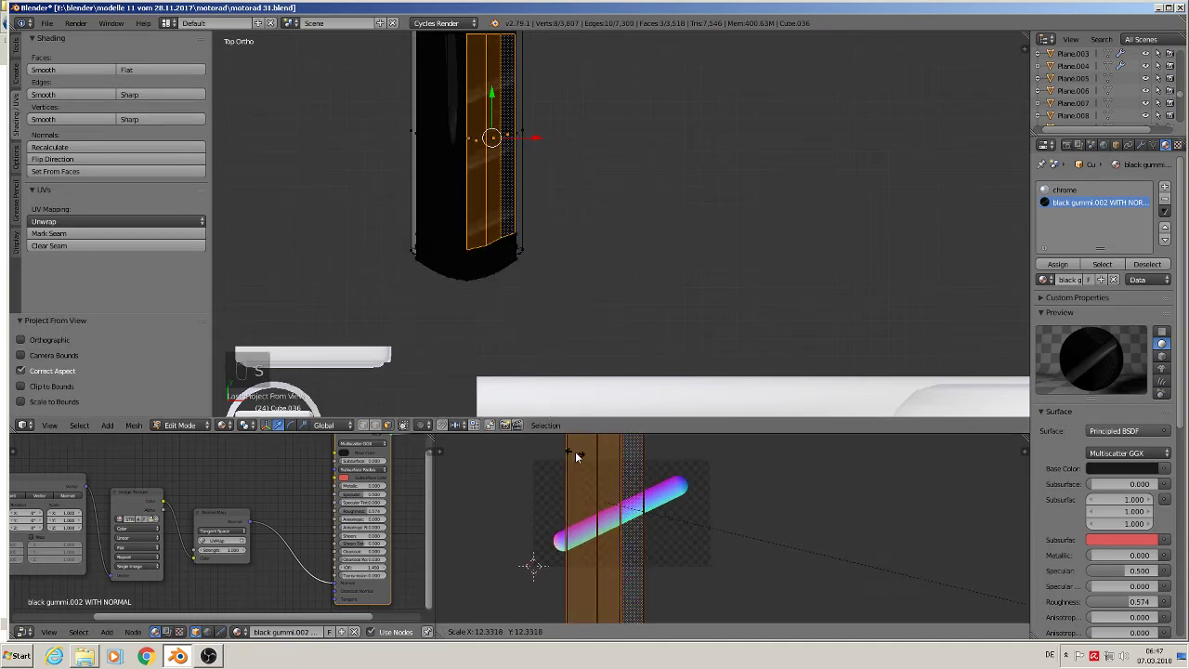
{"action": "left_click", "coordinate": [1029, 566]}
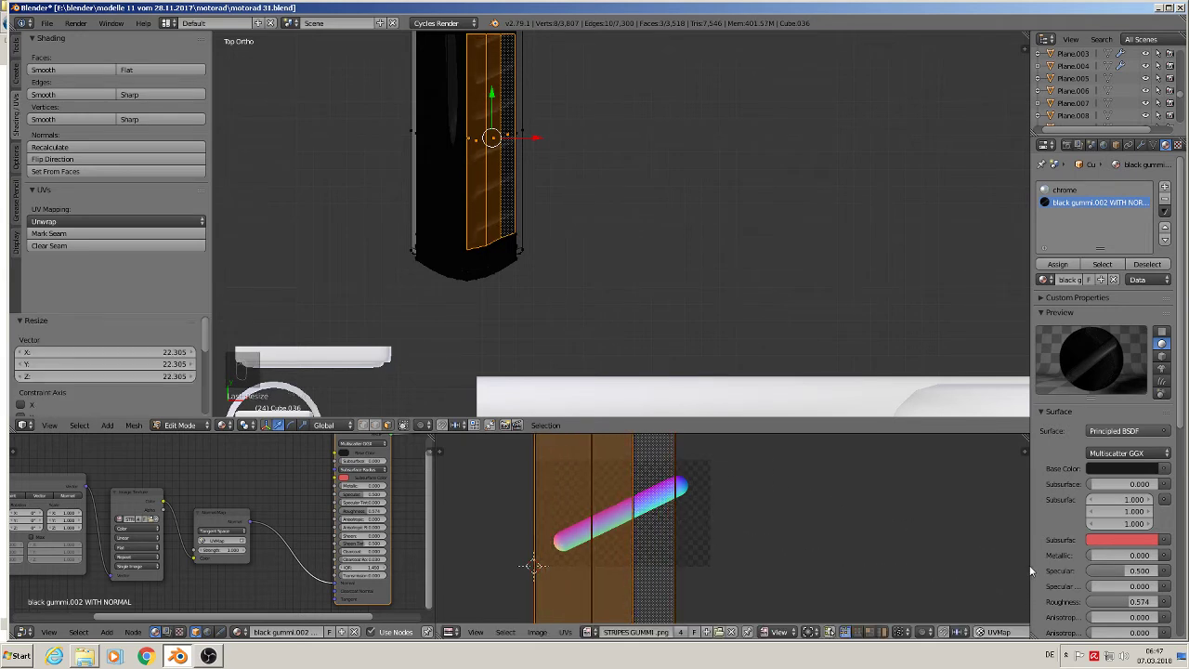
{"action": "key", "text": "g"}
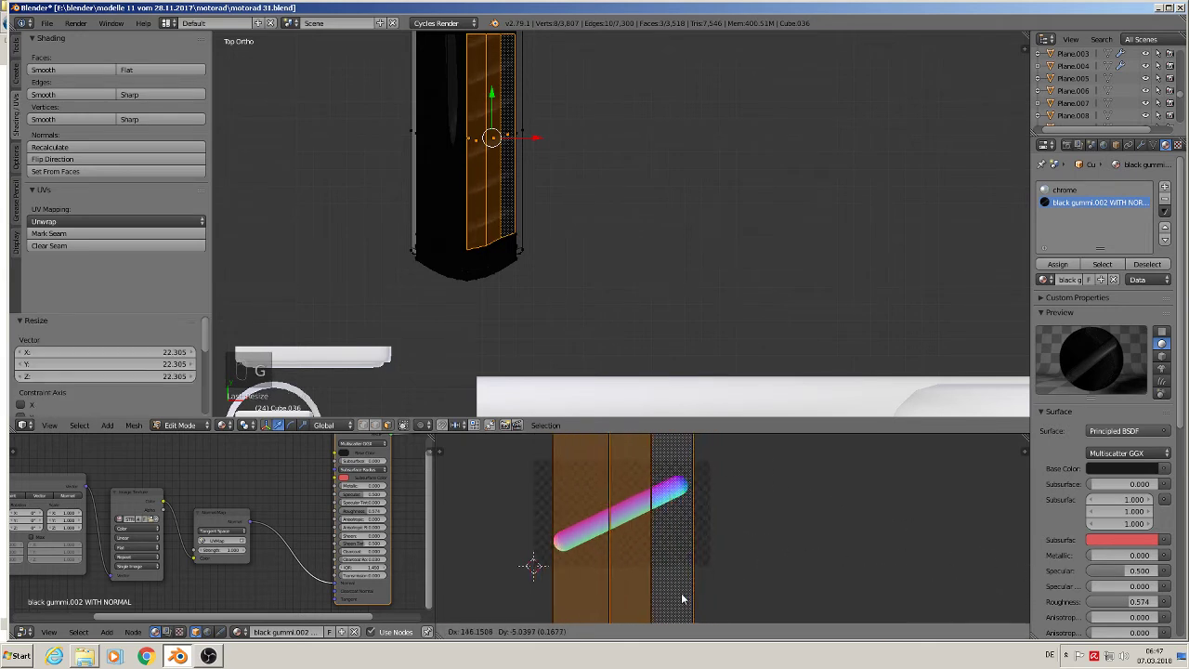
{"action": "left_click", "coordinate": [683, 597]}
Step: Resize the UV islands by 1.366 and flip them to -0.685 along Y
{"action": "key", "text": "s"}
{"action": "left_click", "coordinate": [738, 550]}
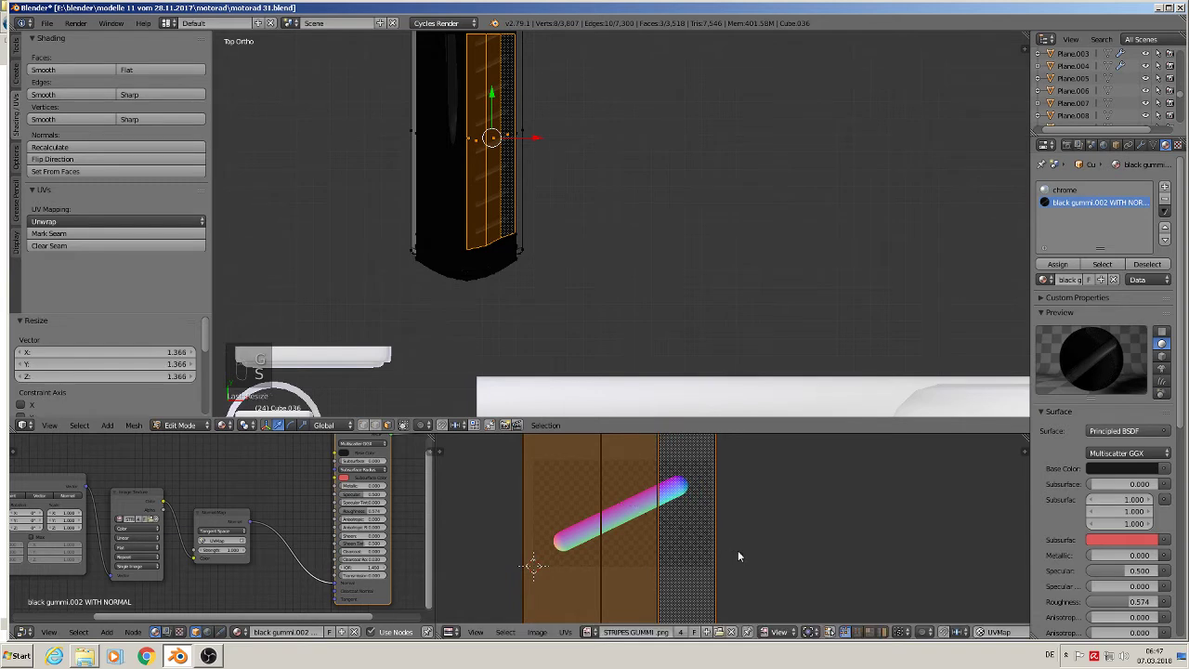
{"action": "scroll", "coordinate": [738, 550], "scroll_direction": "down", "scroll_amount": 4}
{"action": "middle_click_drag", "start_coordinate": [699, 477], "coordinate": [661, 456]}
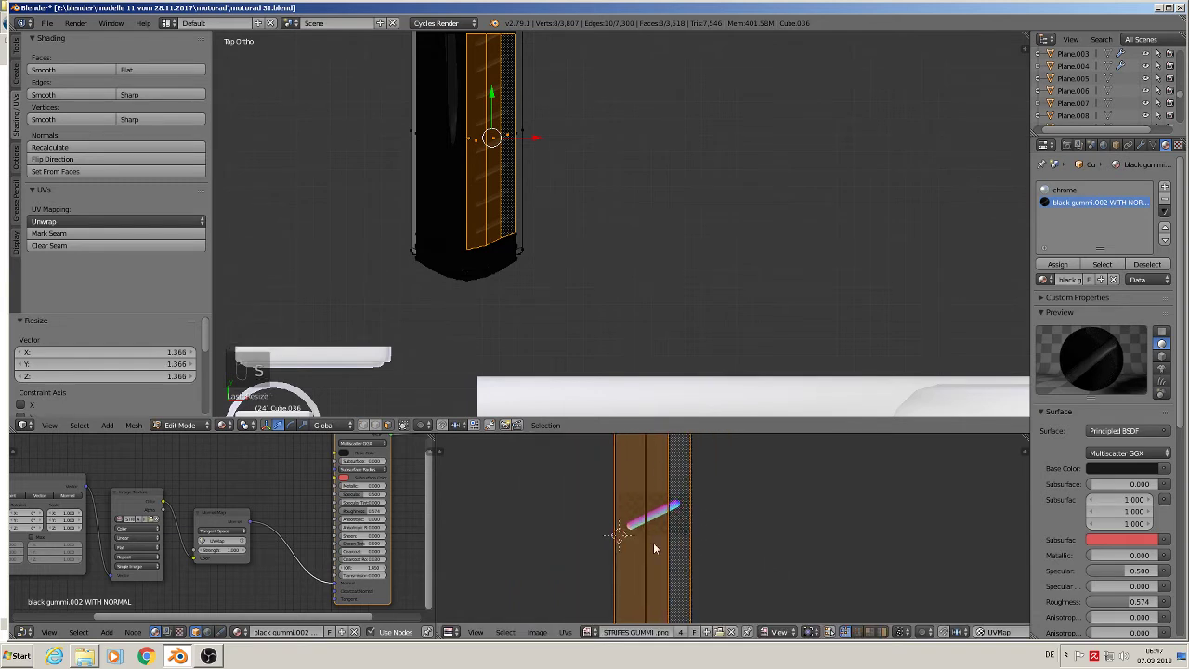
{"action": "key", "text": "s"}
{"action": "key", "text": "y"}
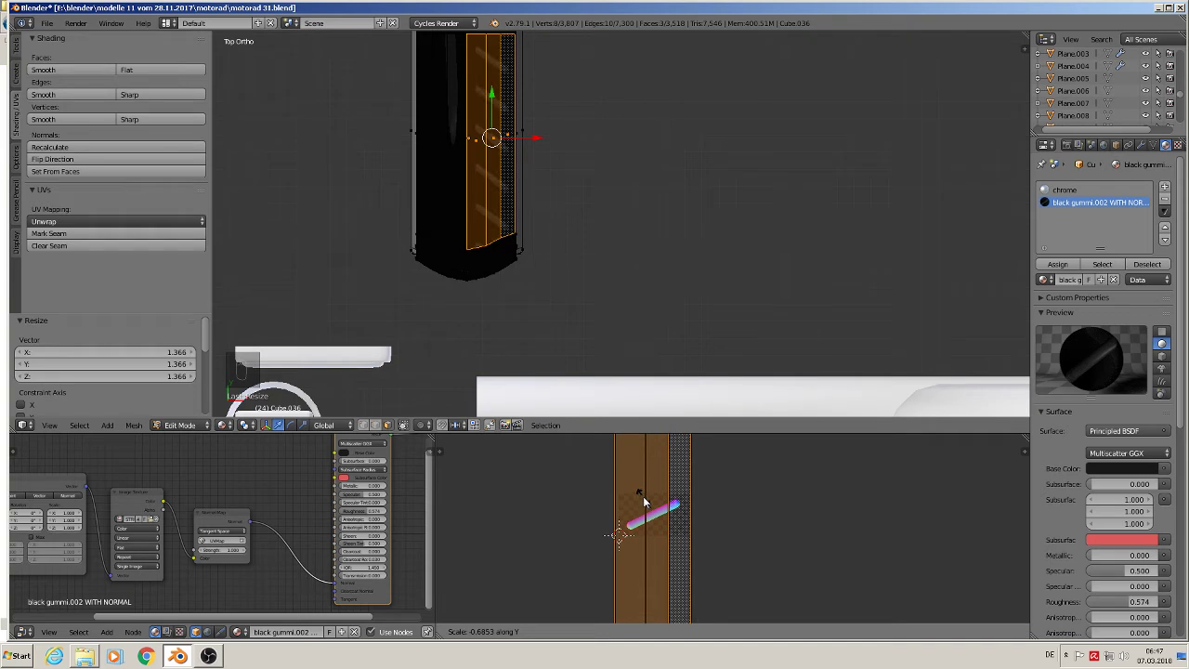
{"action": "left_click", "coordinate": [644, 503]}
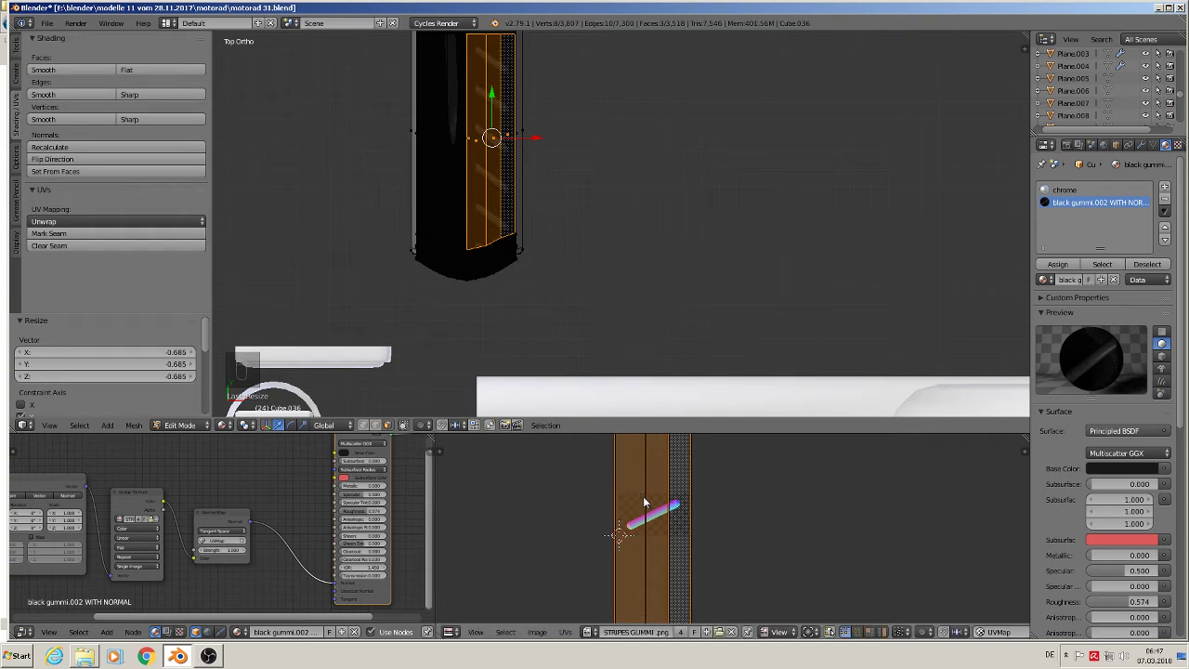
Step: Select the left strip of tyre faces, project its UVs from view and enlarge the island
{"action": "key", "text": "a"}
{"action": "left_click", "coordinate": [446, 131]}
{"action": "left_click", "coordinate": [422, 132], "text": "shift"}
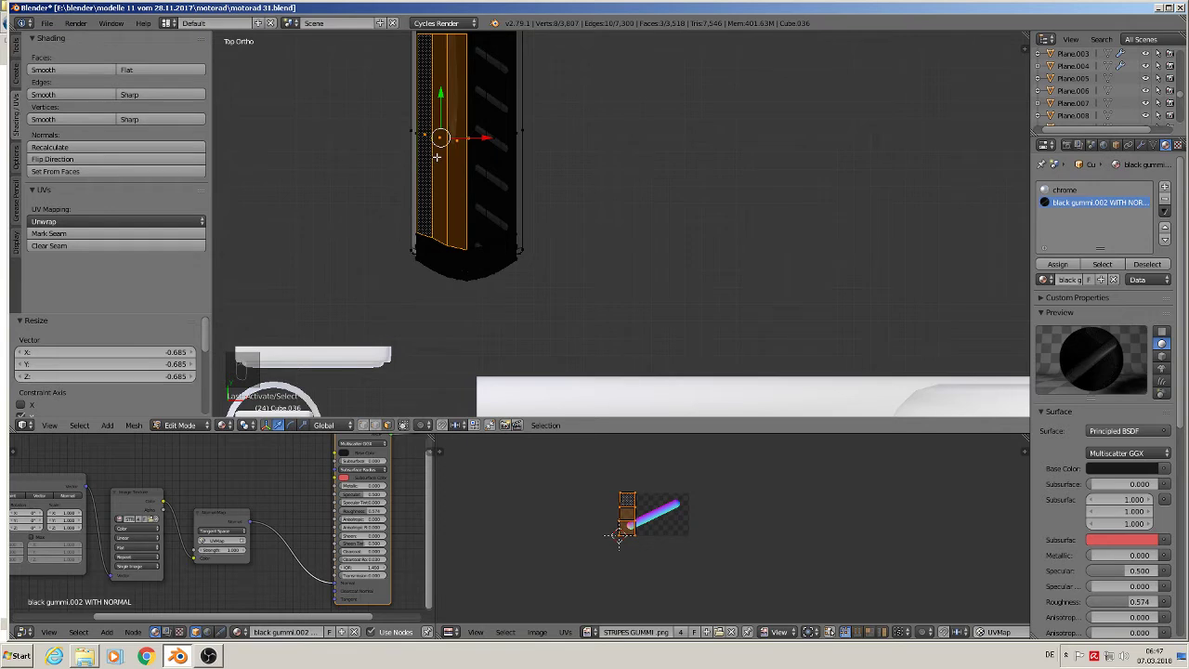
{"action": "key", "text": "u"}
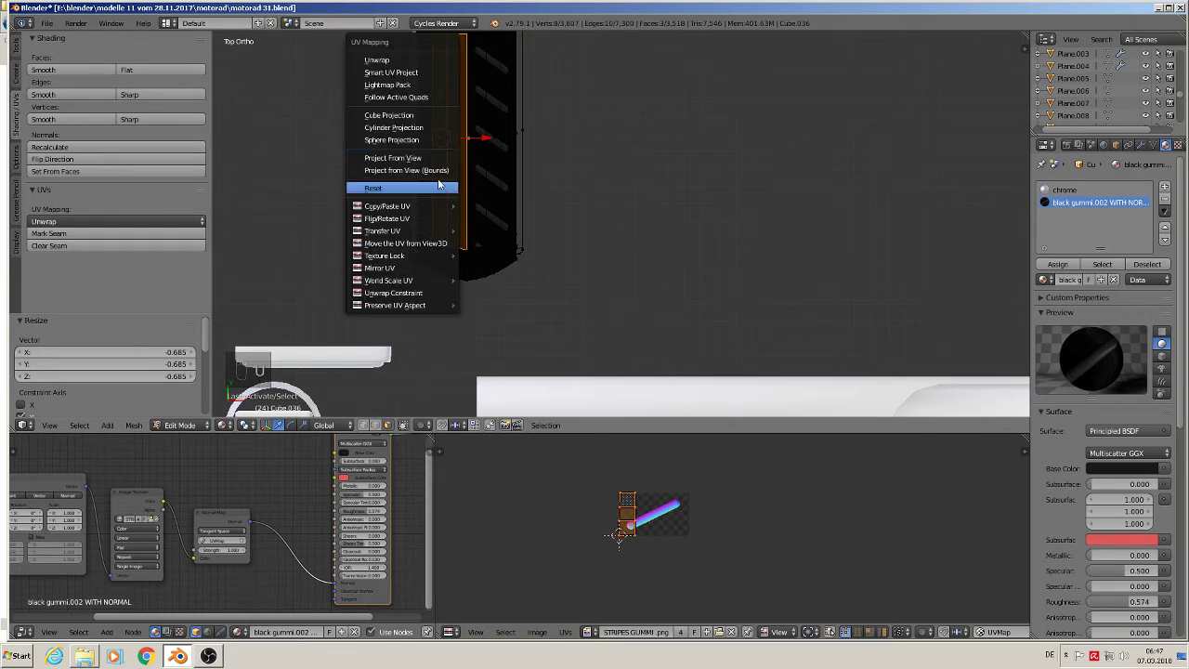
{"action": "left_click", "coordinate": [444, 158]}
{"action": "key", "text": "s"}
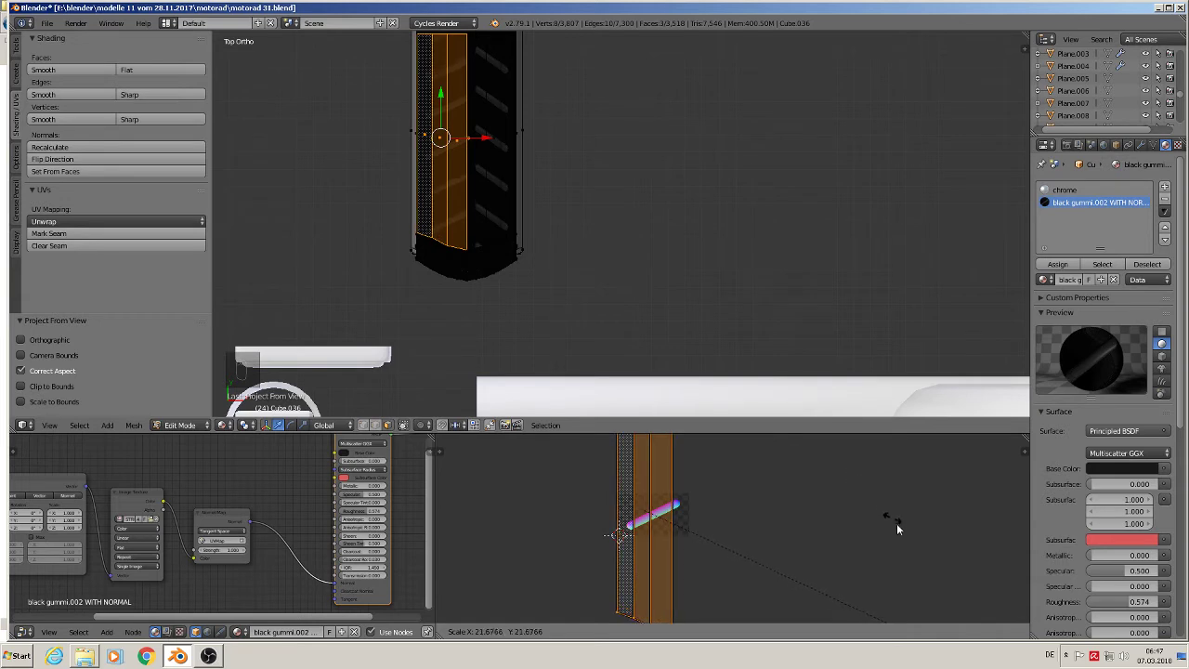
{"action": "left_click", "coordinate": [748, 475]}
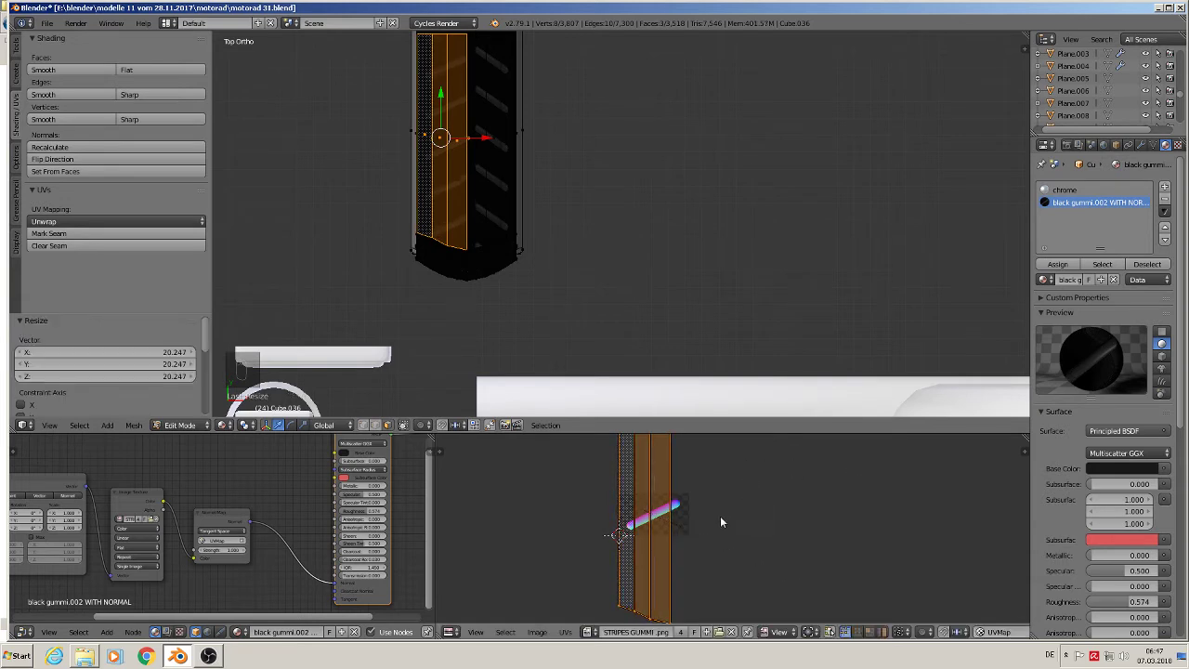
Step: Rescale, widen, stretch vertically and shift the left strip's UV island, then return to Object Mode
{"action": "key", "text": "s"}
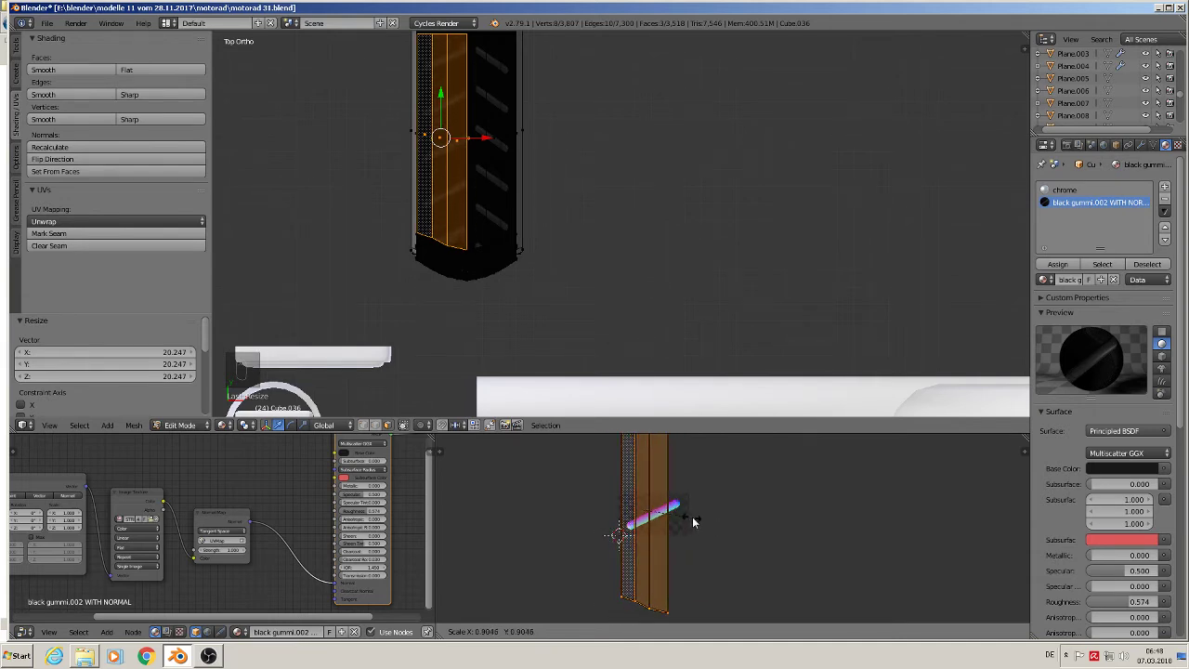
{"action": "left_click", "coordinate": [692, 517]}
{"action": "key", "text": "g"}
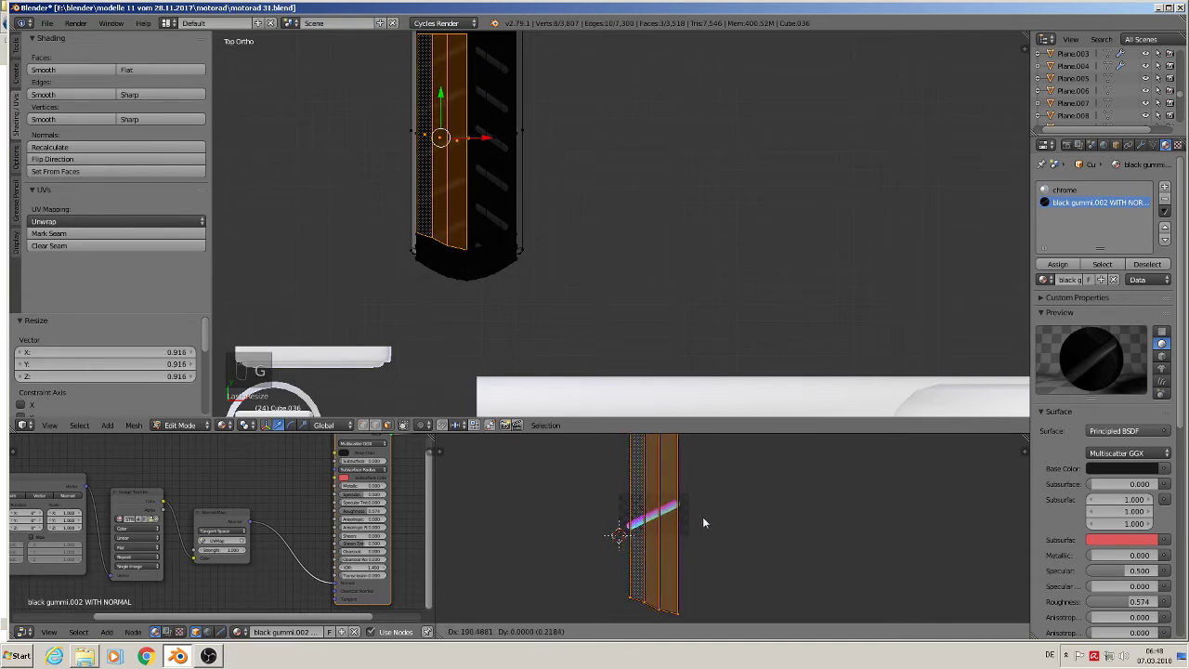
{"action": "left_click", "coordinate": [701, 516]}
{"action": "key", "text": "s"}
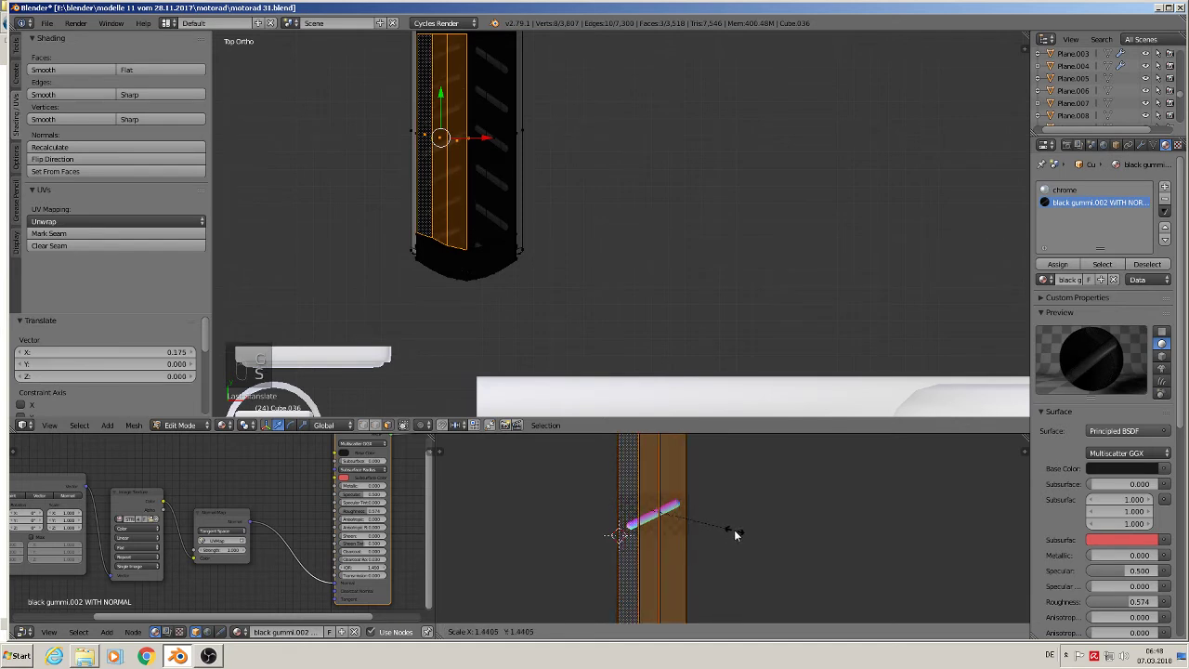
{"action": "left_click", "coordinate": [734, 530]}
{"action": "key", "text": "s"}
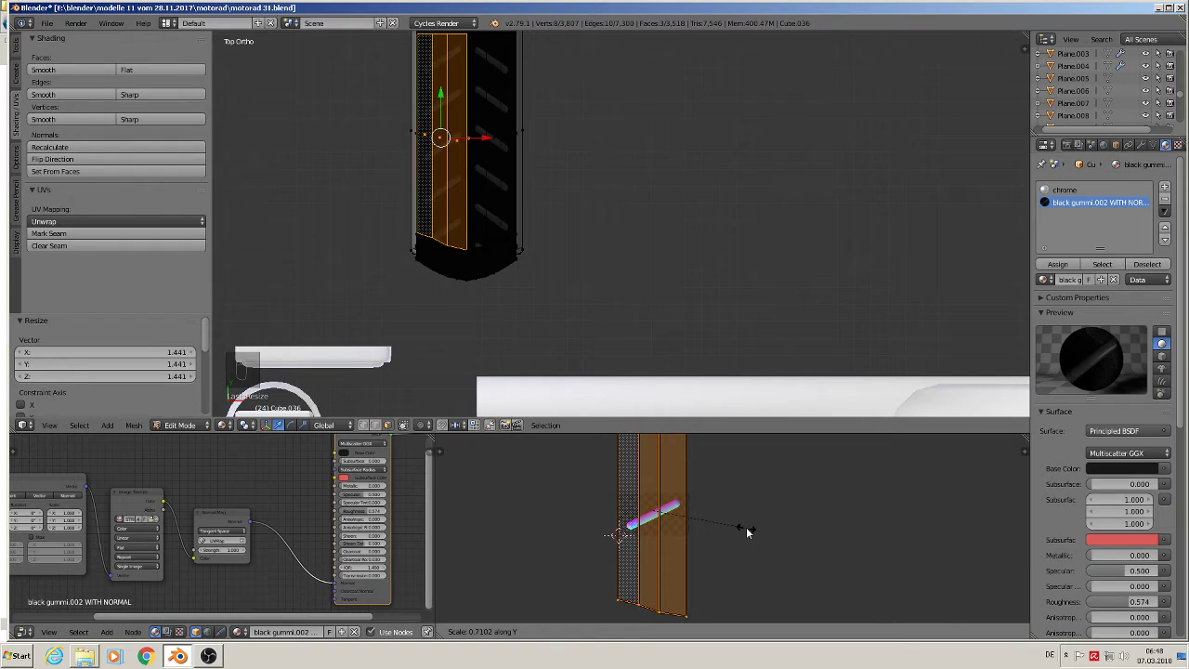
{"action": "left_click", "coordinate": [751, 529]}
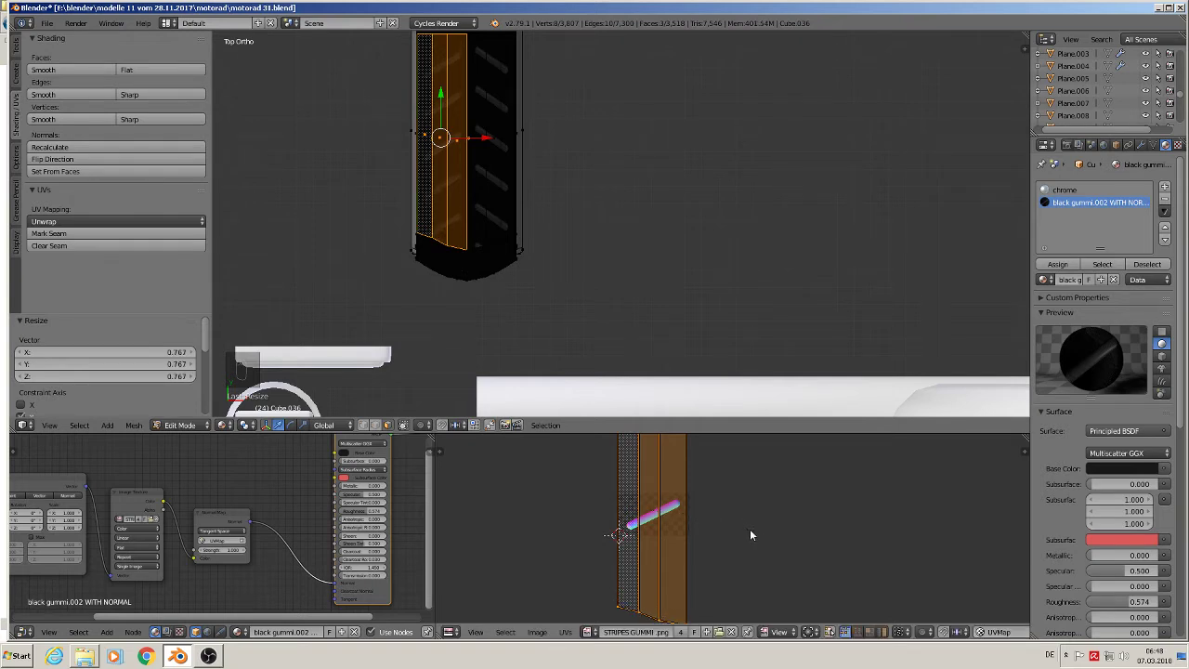
{"action": "key", "text": "g"}
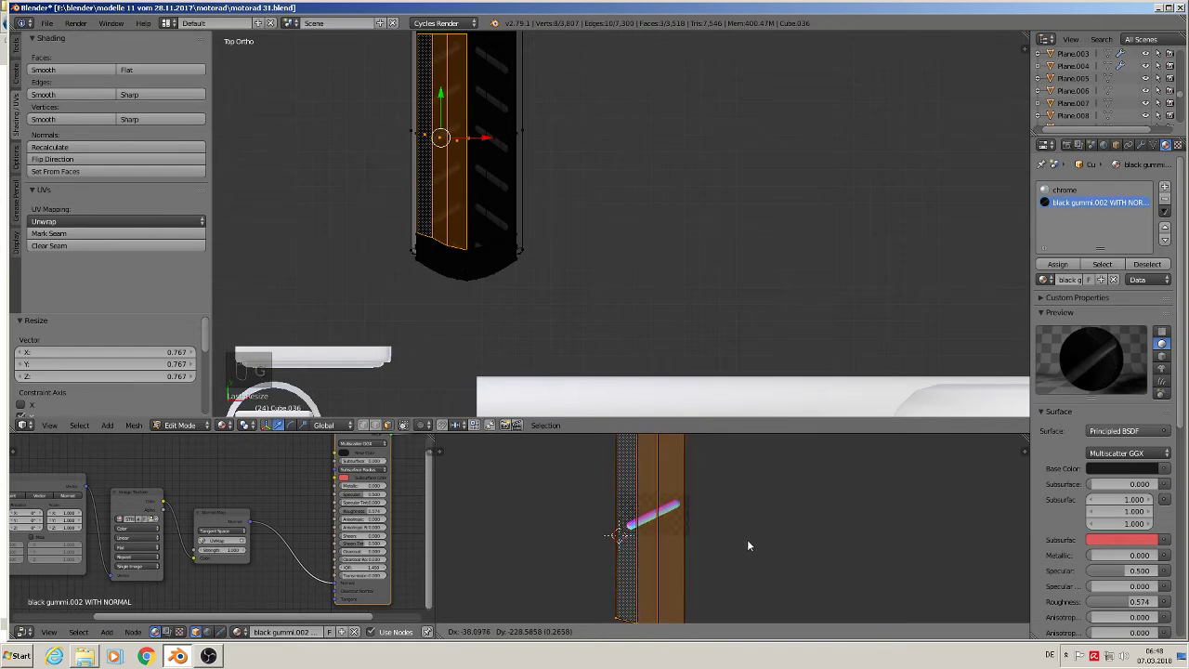
{"action": "left_click", "coordinate": [747, 539]}
{"action": "key", "text": "Tab"}
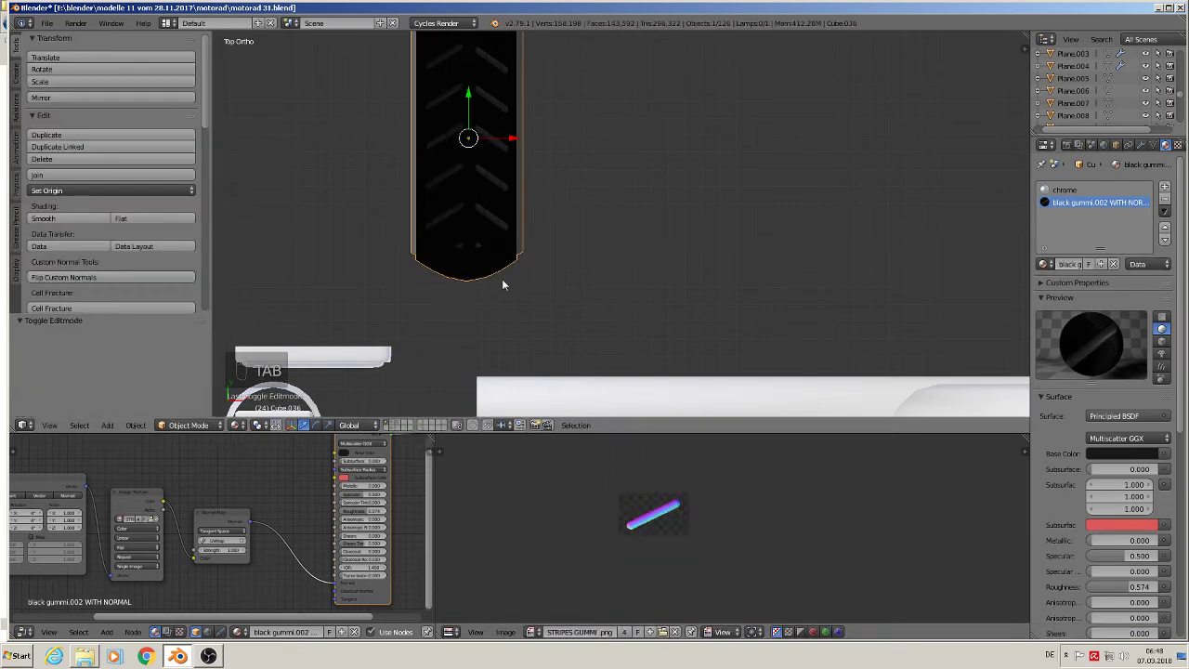
Step: Deselect all and frame the row of small screw spheres in front orthographic view
{"action": "middle_click_drag", "start_coordinate": [503, 284], "coordinate": [519, 243]}
{"action": "scroll", "coordinate": [516, 235], "scroll_direction": "down", "scroll_amount": 6}
{"action": "key", "text": "a"}
{"action": "scroll", "coordinate": [610, 269], "scroll_direction": "down", "scroll_amount": 5}
{"action": "scroll", "coordinate": [548, 245], "scroll_direction": "up", "scroll_amount": 5}
{"action": "key", "text": "KP_1"}
{"action": "scroll", "coordinate": [509, 236], "scroll_direction": "down", "scroll_amount": 5}
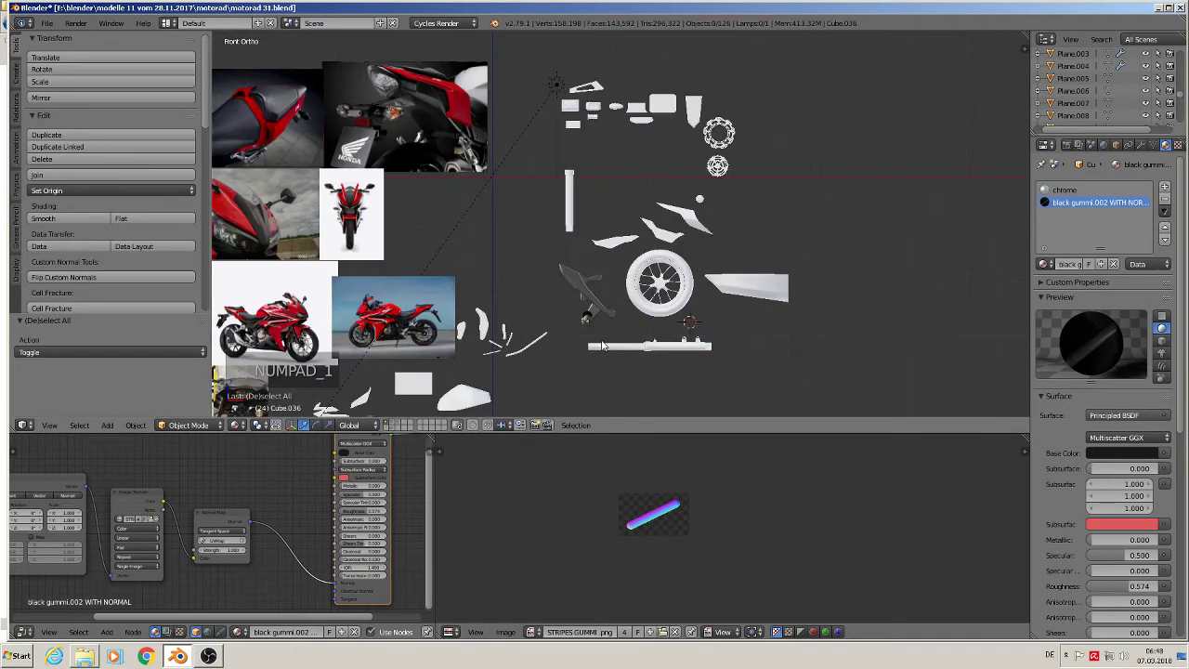
{"action": "middle_click_drag", "start_coordinate": [602, 345], "coordinate": [587, 269], "text": "shift"}
{"action": "scroll", "coordinate": [555, 371], "scroll_direction": "up", "scroll_amount": 2}
{"action": "middle_click_drag", "start_coordinate": [554, 372], "coordinate": [545, 319], "text": "shift"}
Step: Duplicate the screw halfroundet 6 count.001 sphere near the fork and lever area
{"action": "right_click", "coordinate": [492, 342]}
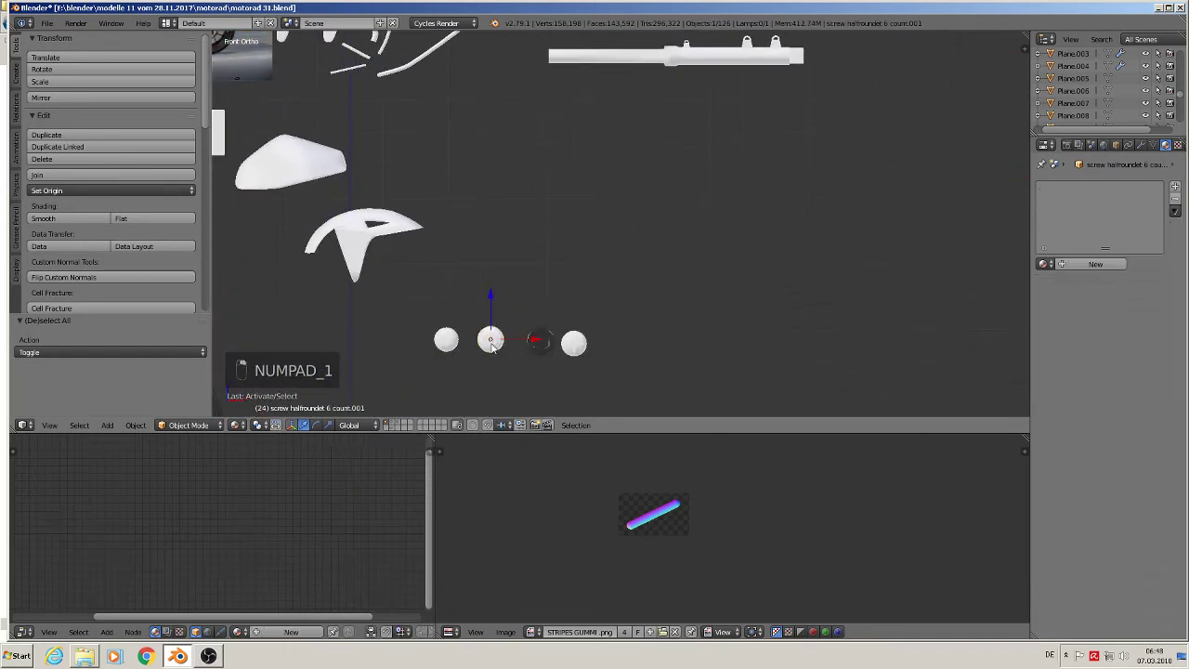
{"action": "key", "text": "shift+d"}
{"action": "left_click", "coordinate": [547, 76]}
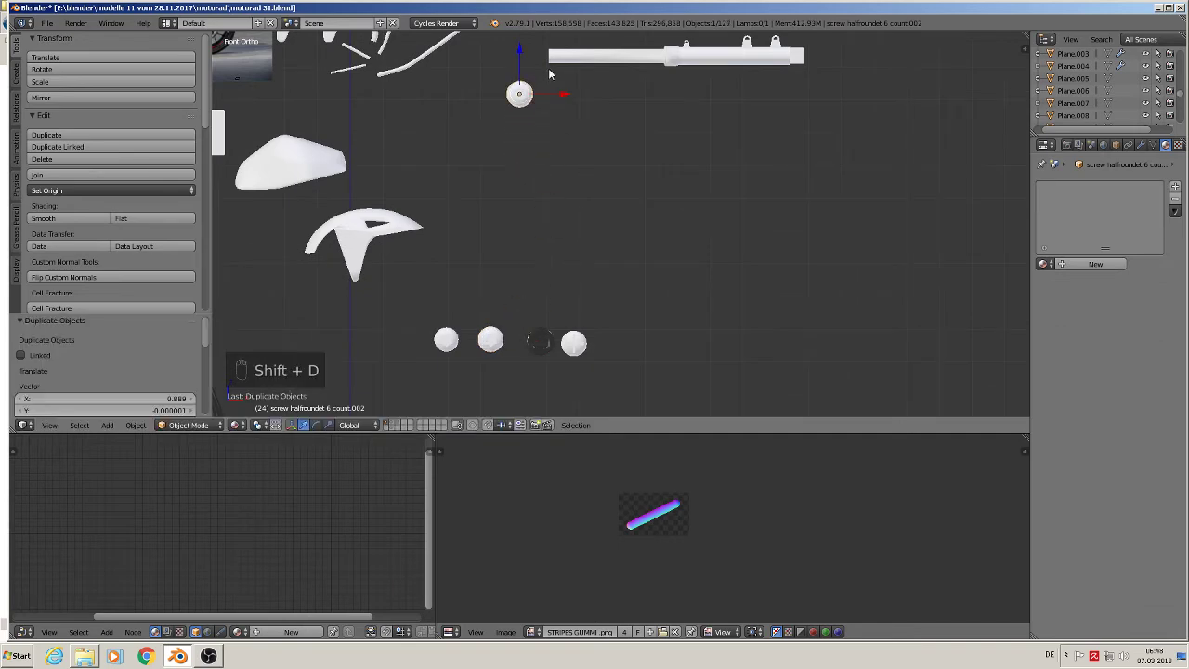
{"action": "middle_click_drag", "start_coordinate": [547, 76], "coordinate": [594, 372], "text": "shift"}
{"action": "scroll", "coordinate": [618, 386], "scroll_direction": "up", "scroll_amount": 2}
{"action": "scroll", "coordinate": [615, 383], "scroll_direction": "up", "scroll_amount": 1}
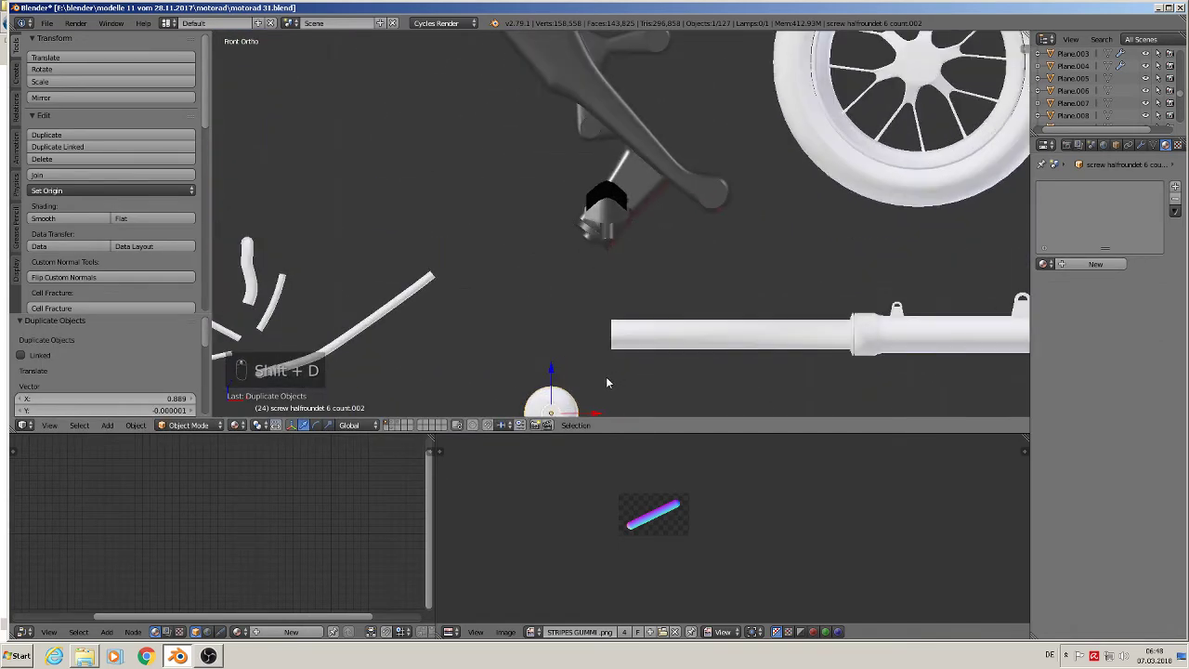
Step: Move the duplicate screw onto the lever and shrink it to about a quarter size
{"action": "key", "text": "g"}
{"action": "left_click", "coordinate": [649, 90]}
{"action": "scroll", "coordinate": [708, 352], "scroll_direction": "up", "scroll_amount": 4}
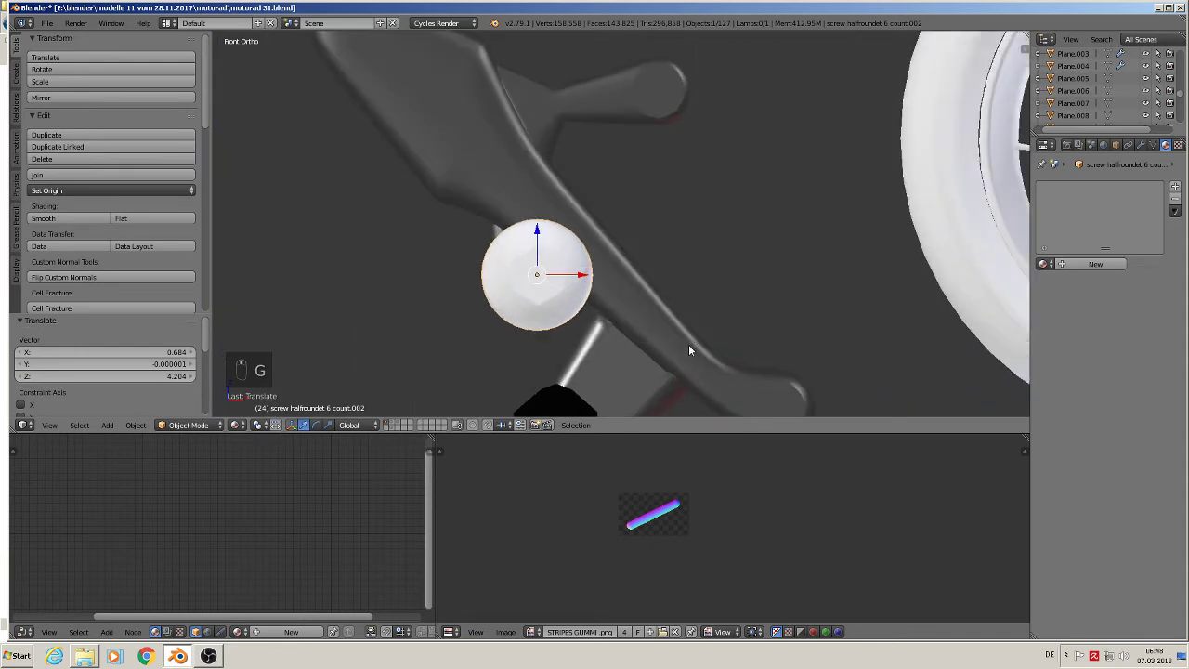
{"action": "key", "text": "s"}
{"action": "left_click", "coordinate": [571, 288]}
{"action": "key", "text": "s"}
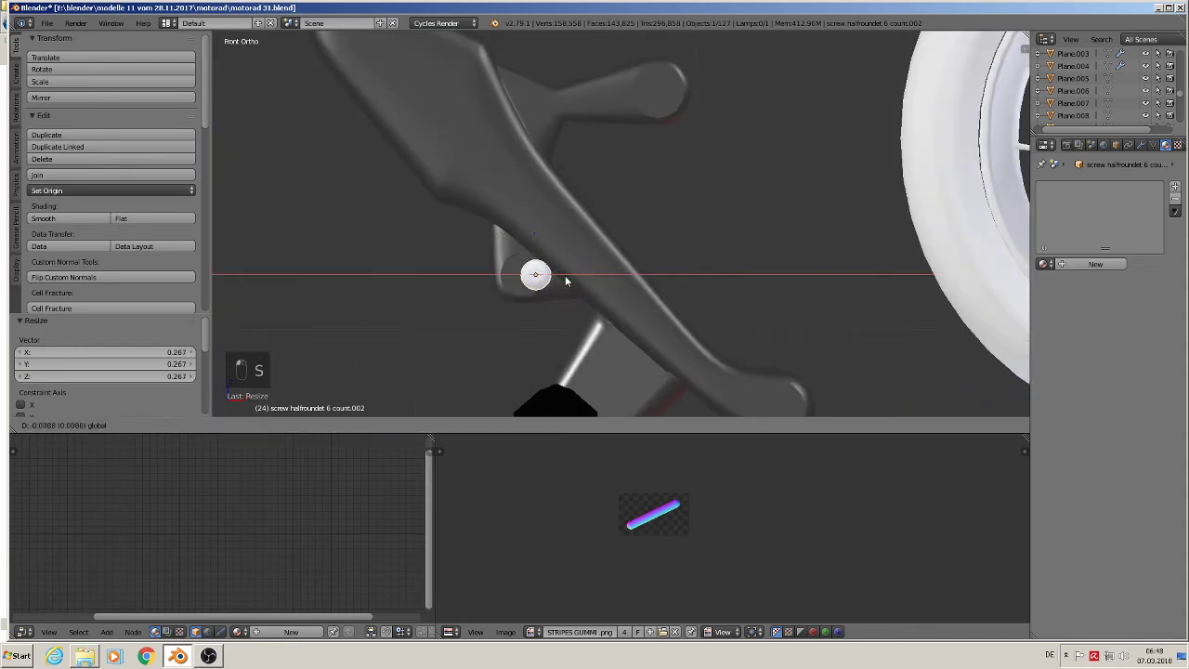
{"action": "left_click", "coordinate": [553, 281]}
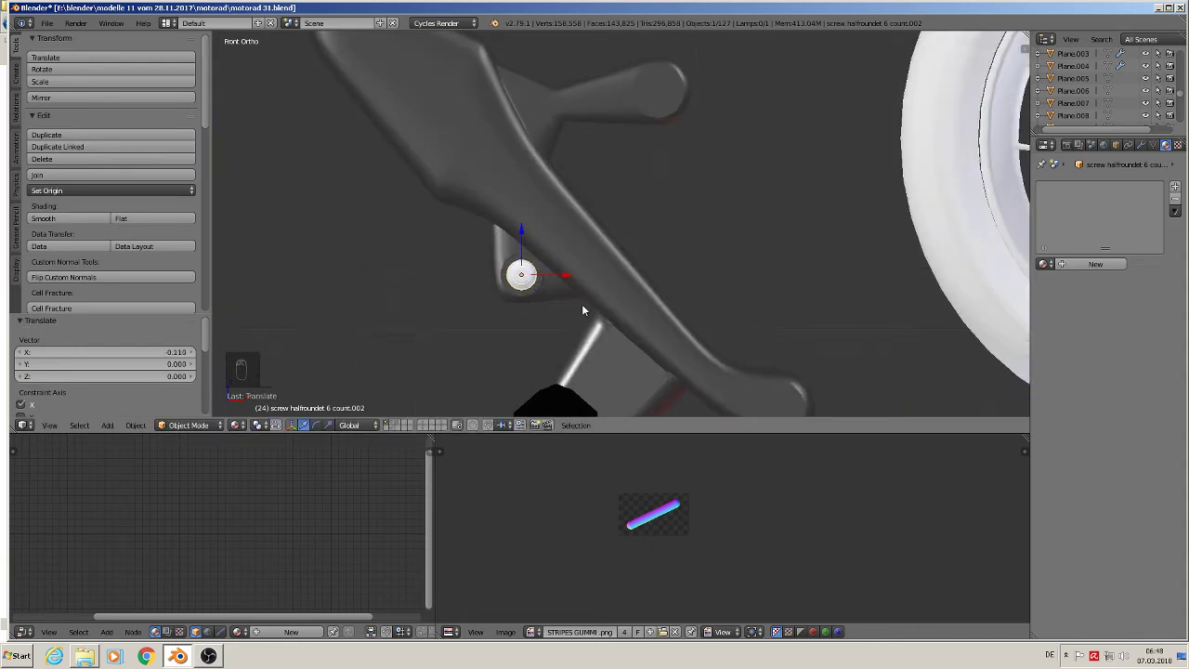
{"action": "key", "text": "s"}
{"action": "left_click", "coordinate": [586, 309]}
Step: Slide the screw along Y onto the lever mount
{"action": "middle_click_drag", "start_coordinate": [586, 309], "coordinate": [524, 332]}
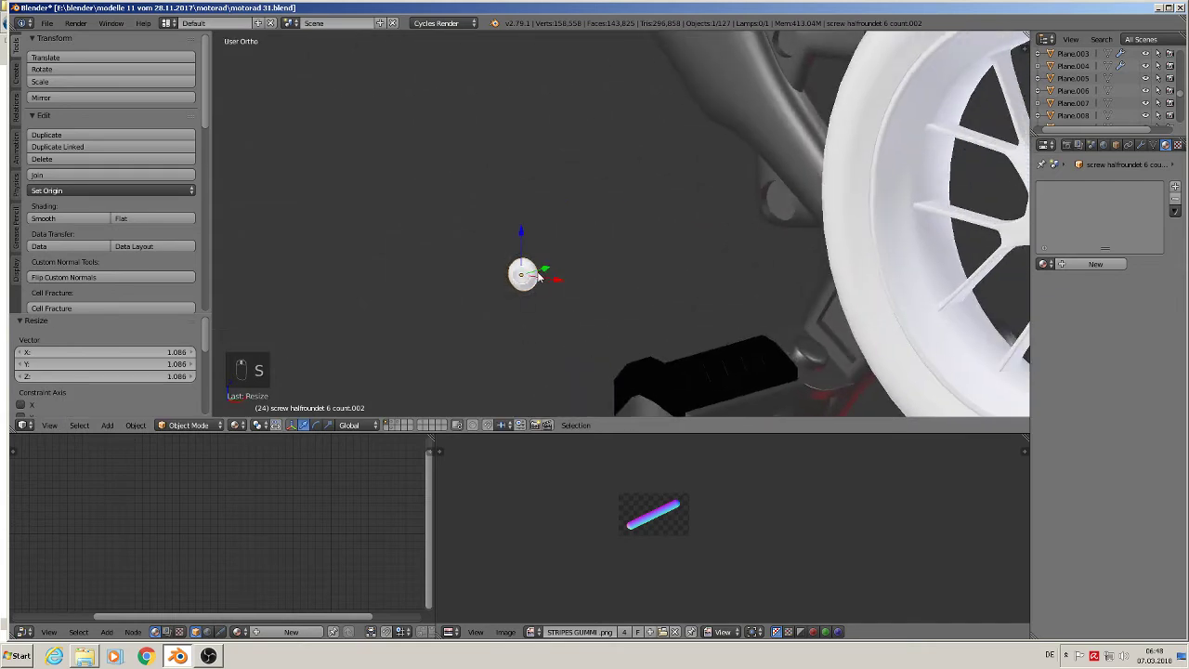
{"action": "left_click_drag", "start_coordinate": [544, 272], "coordinate": [807, 213]}
{"action": "scroll", "coordinate": [859, 212], "scroll_direction": "up", "scroll_amount": 3}
{"action": "middle_click_drag", "start_coordinate": [859, 212], "coordinate": [715, 286], "text": "shift"}
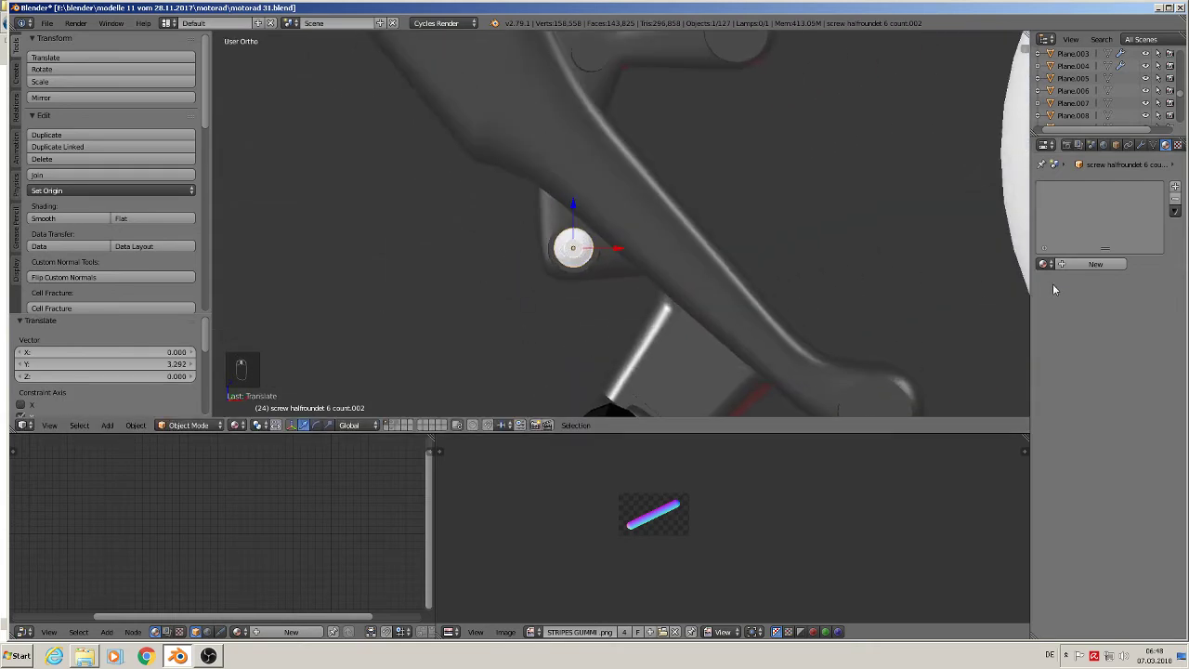
Step: Give the screw the grey steahl Metall little glossy material
{"action": "left_click", "coordinate": [1043, 264]}
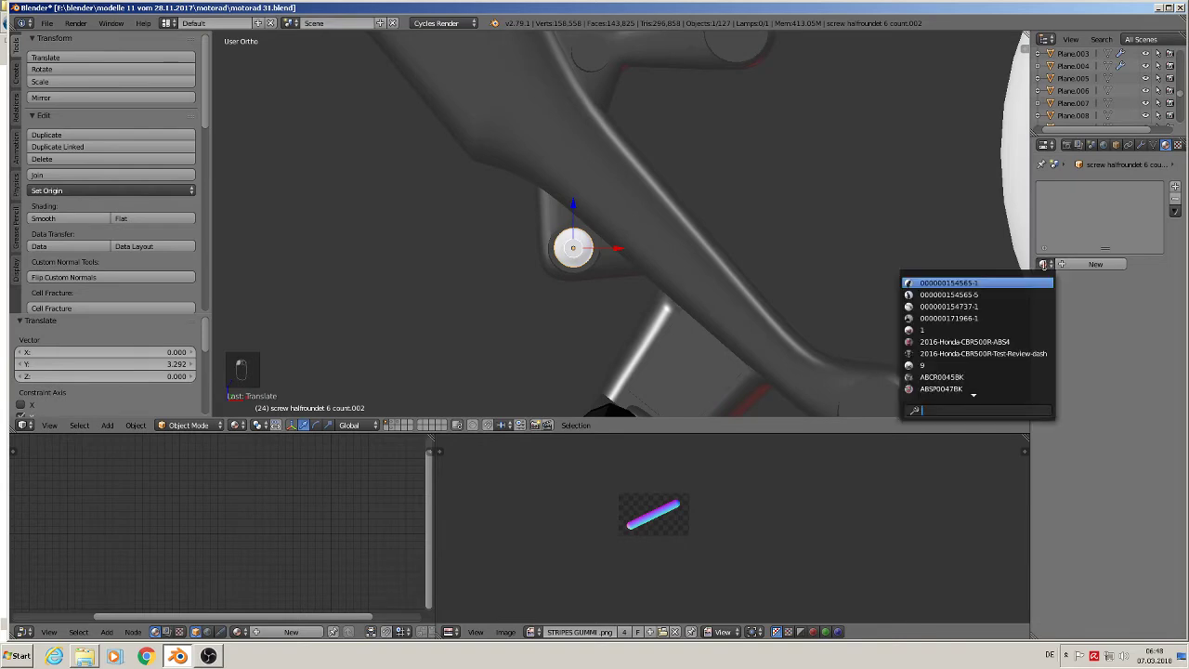
{"action": "type", "text": "ste"}
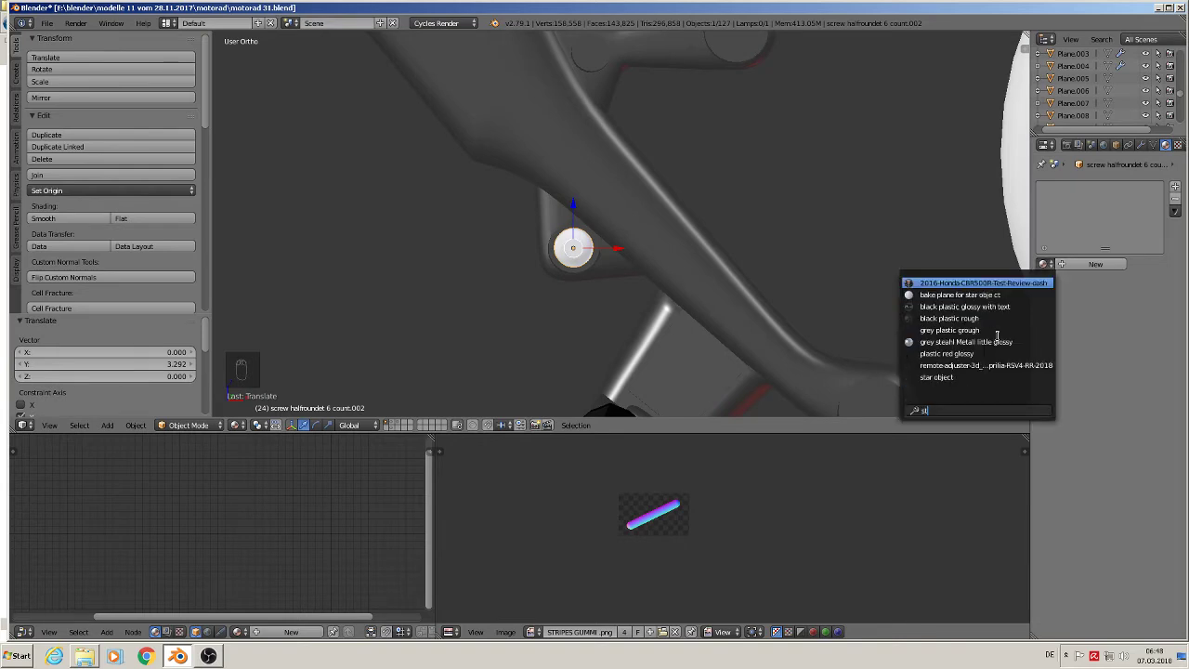
{"action": "left_click", "coordinate": [971, 284]}
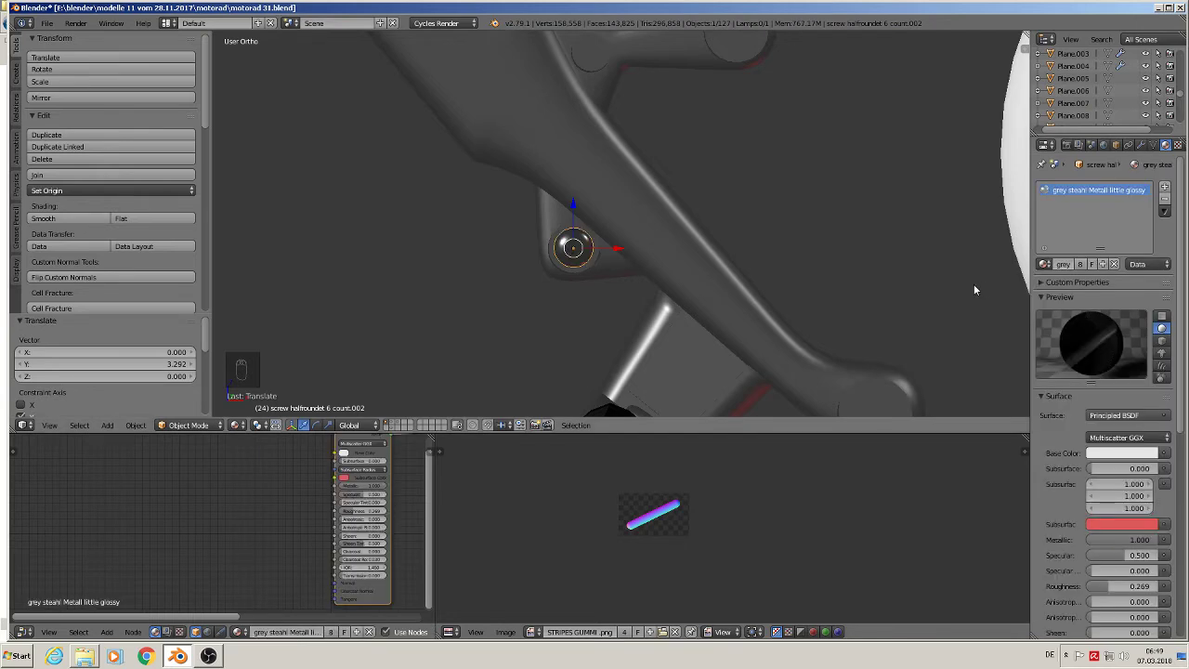
Step: Duplicate the glossy grey screw and fit a slightly smaller copy into the first joint hole
{"action": "middle_click_drag", "start_coordinate": [975, 287], "coordinate": [702, 269]}
{"action": "key", "text": "shift+d"}
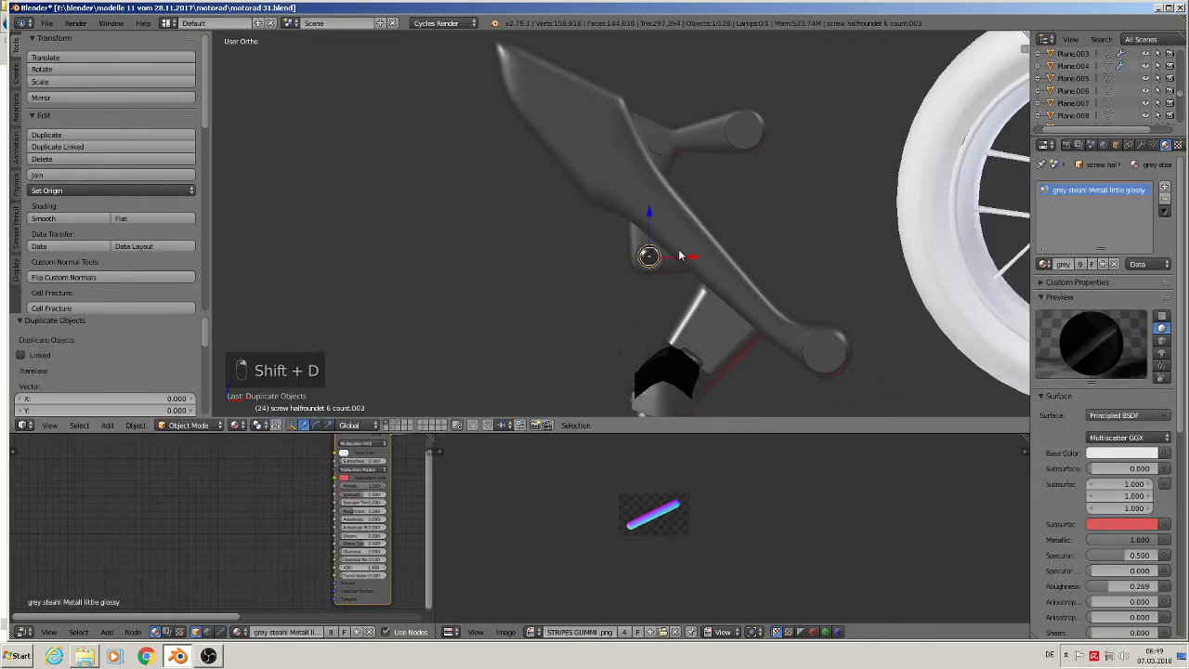
{"action": "key", "text": "z"}
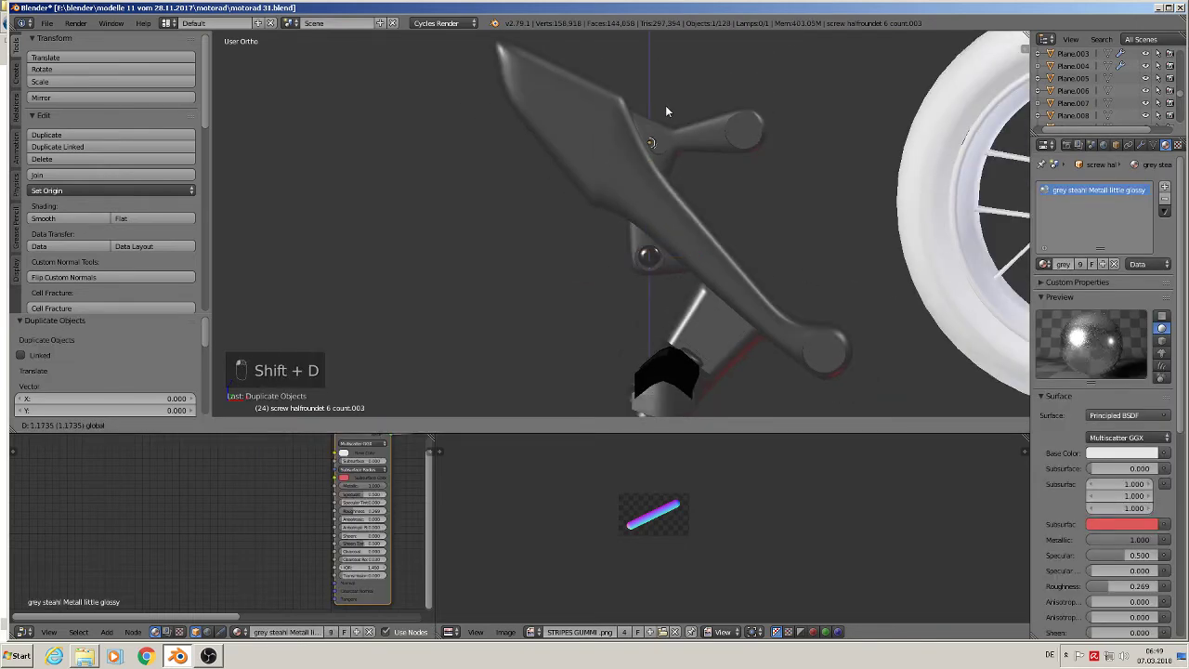
{"action": "left_click", "coordinate": [665, 105]}
{"action": "key", "text": "g"}
{"action": "key", "text": "x"}
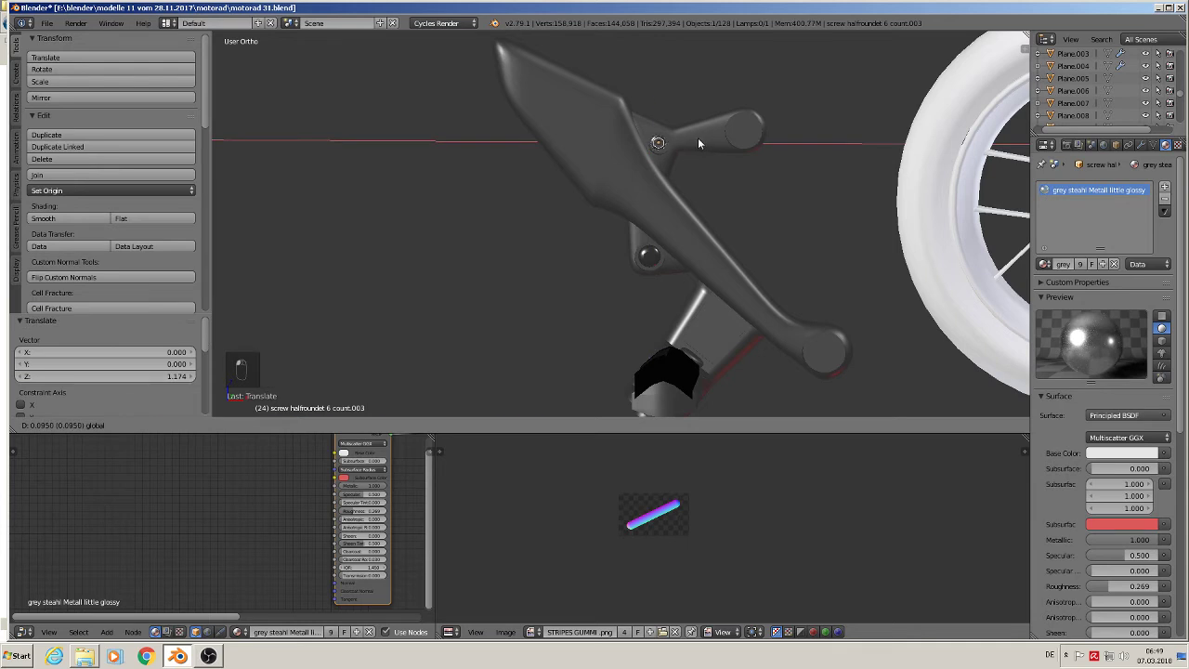
{"action": "left_click", "coordinate": [697, 138]}
{"action": "scroll", "coordinate": [685, 196], "scroll_direction": "up", "scroll_amount": 3}
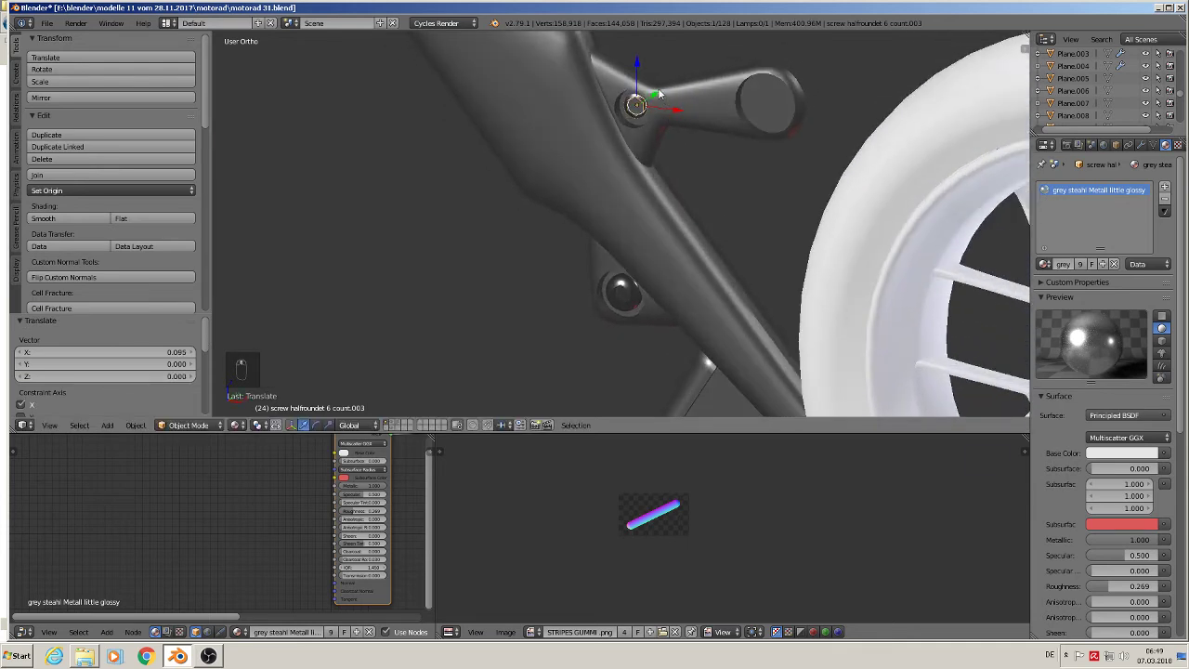
{"action": "key", "text": "g"}
{"action": "key", "text": "y"}
{"action": "left_click", "coordinate": [686, 164]}
{"action": "key", "text": "s"}
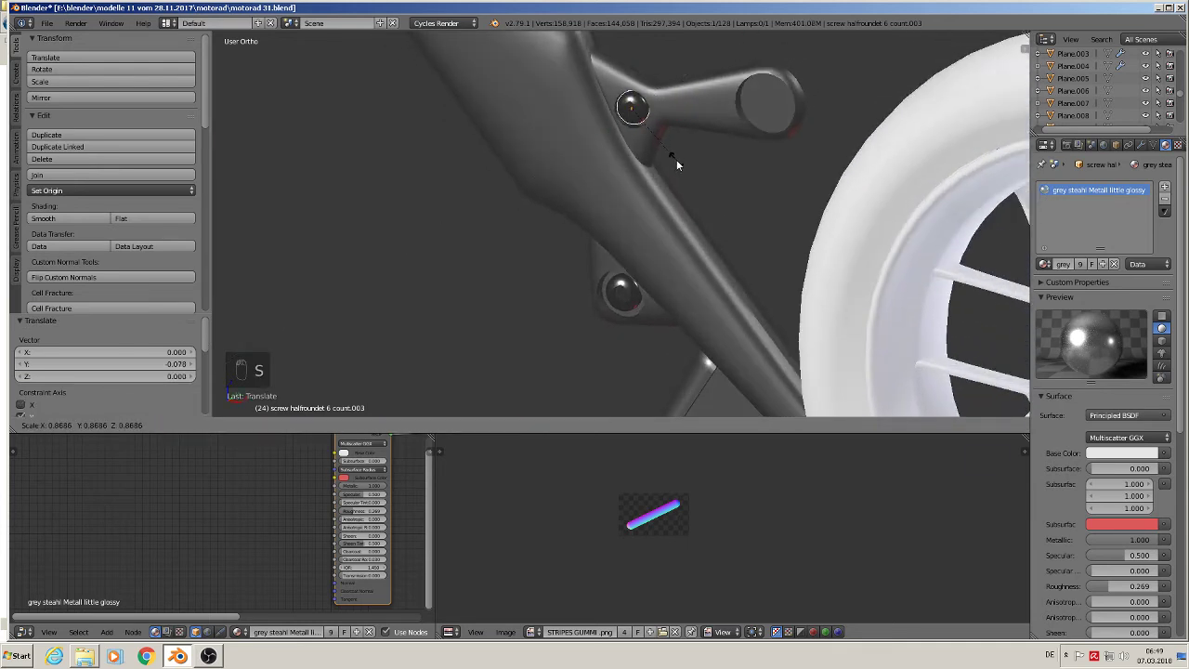
{"action": "left_click", "coordinate": [675, 158]}
{"action": "middle_click_drag", "start_coordinate": [693, 161], "coordinate": [728, 135]}
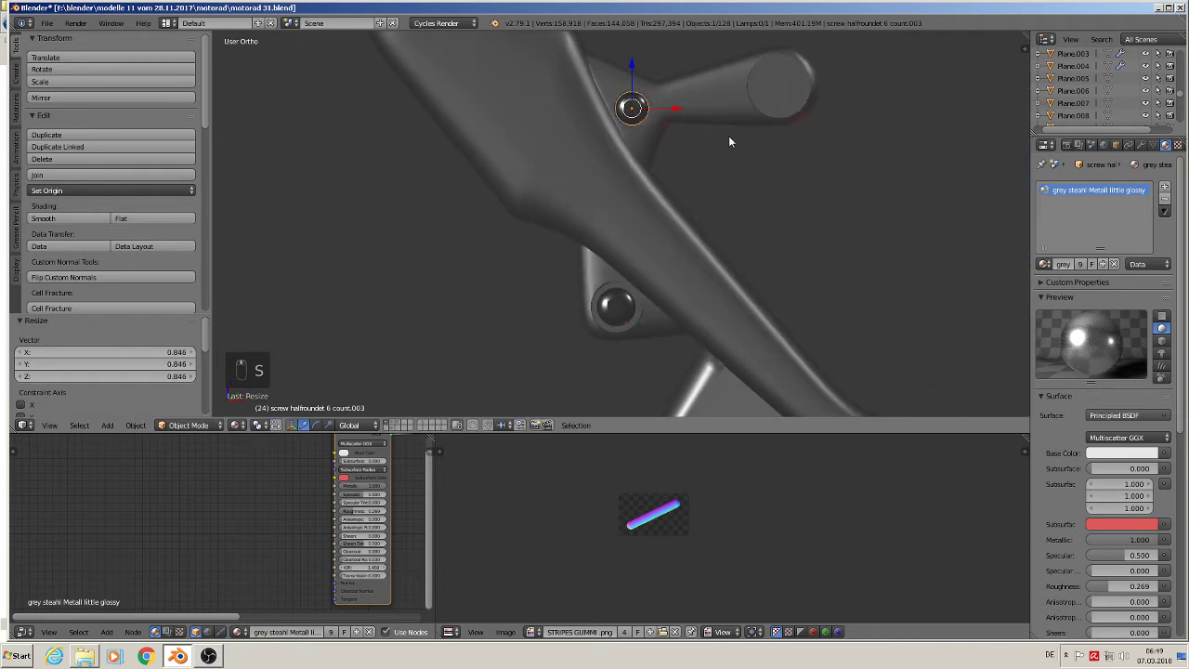
{"action": "key", "text": "g"}
{"action": "key", "text": "x"}
{"action": "left_click", "coordinate": [684, 121]}
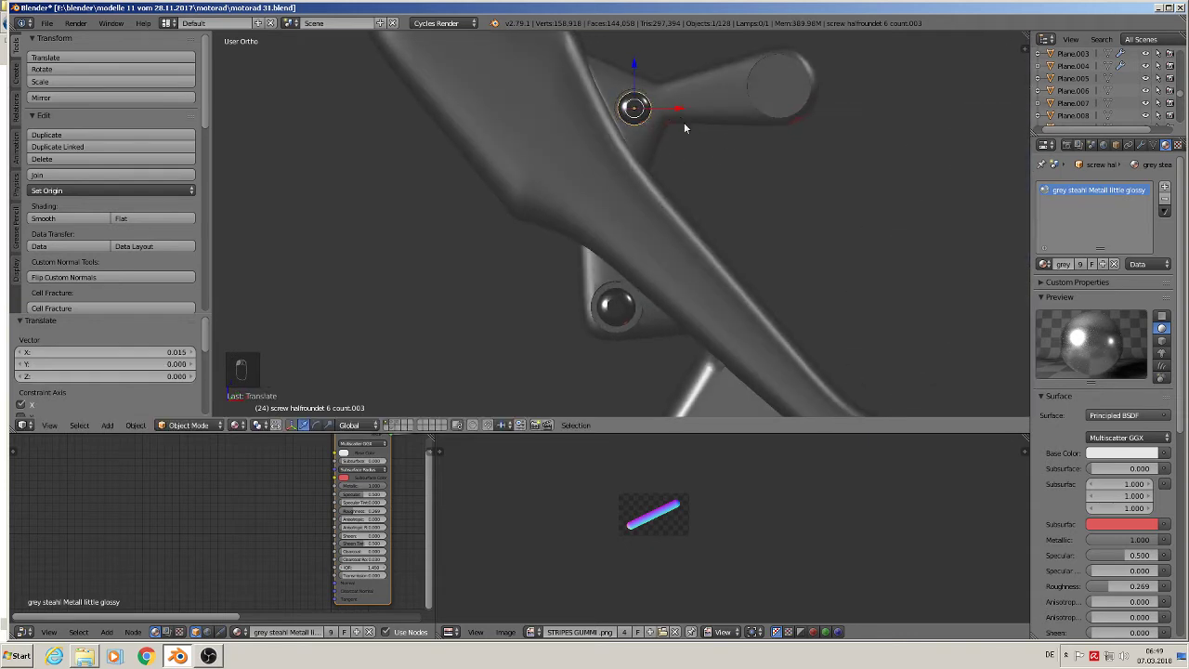
Step: Duplicate the screw again and seat an enlarged copy on the swing arm's joint end
{"action": "key", "text": "shift+d"}
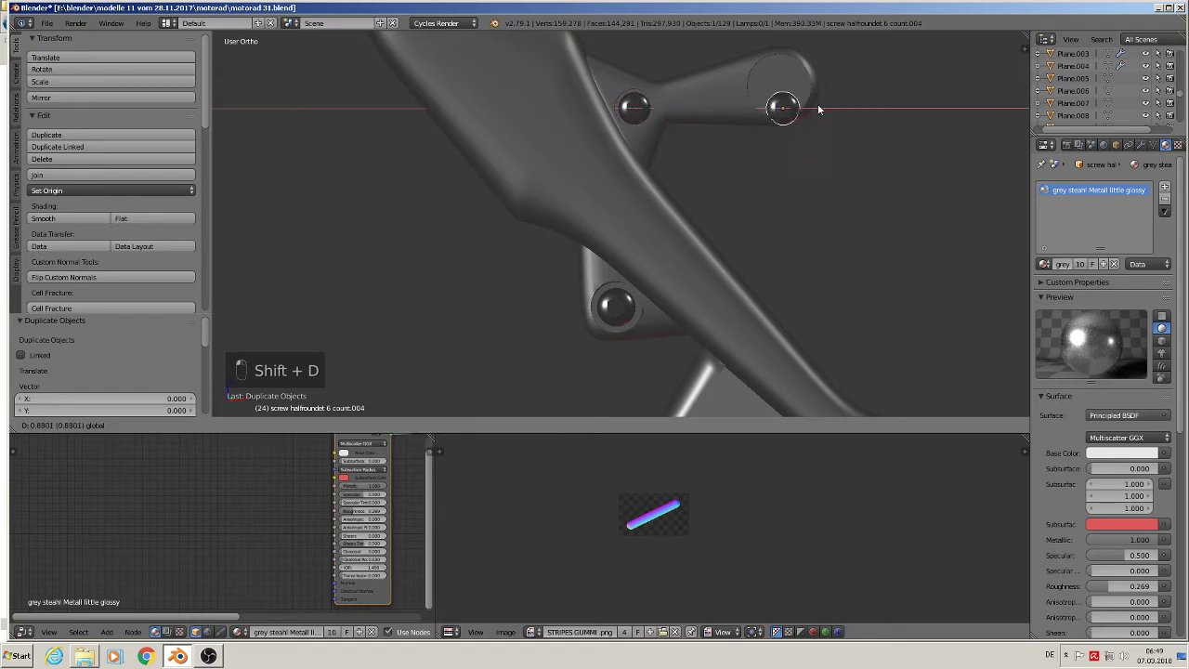
{"action": "left_click", "coordinate": [811, 108]}
{"action": "left_click_drag", "start_coordinate": [777, 71], "coordinate": [779, 50]}
{"action": "key", "text": "s"}
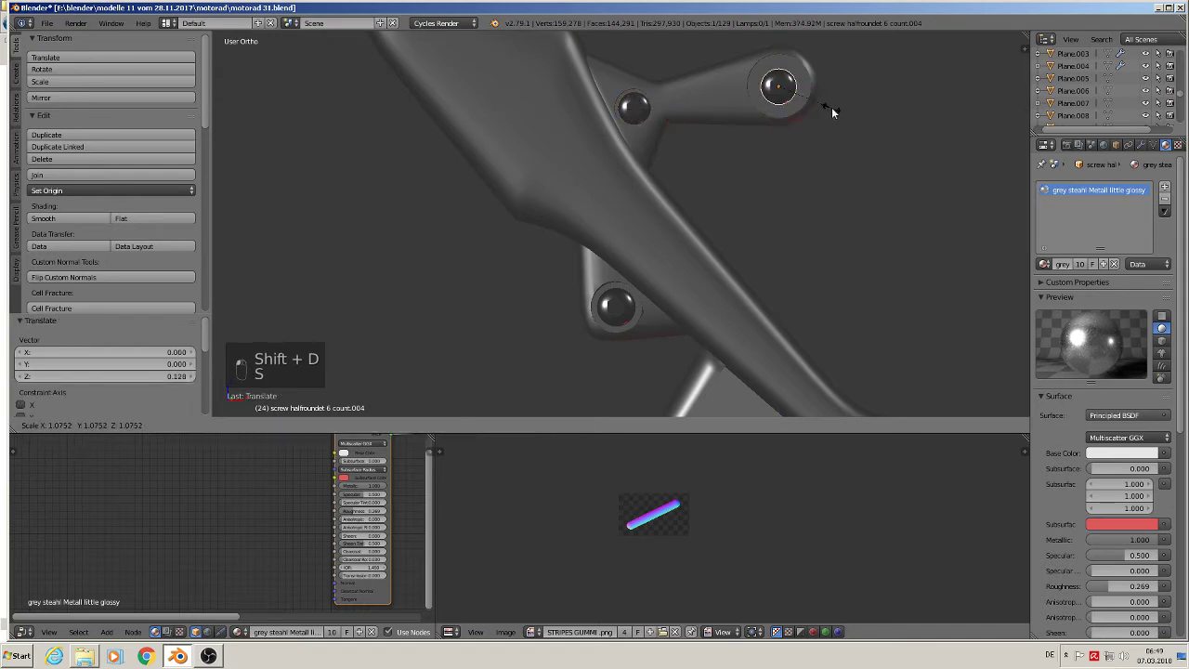
{"action": "left_click", "coordinate": [857, 129]}
{"action": "middle_click_drag", "start_coordinate": [857, 128], "coordinate": [806, 96]}
{"action": "left_click_drag", "start_coordinate": [806, 96], "coordinate": [815, 93]}
{"action": "middle_click_drag", "start_coordinate": [815, 93], "coordinate": [811, 185]}
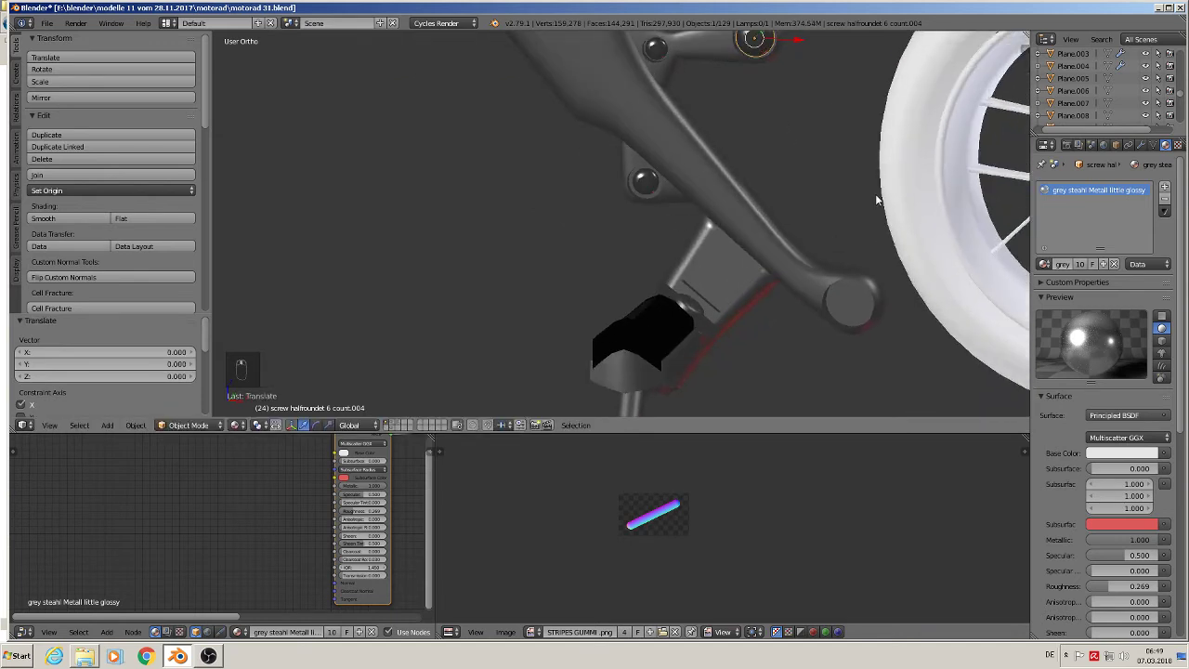
Step: Add screw copy count.005, scaled 1.184, at the arm's lower end beside the wheel, then deselect
{"action": "key", "text": "KP_1"}
{"action": "key", "text": "shift+d"}
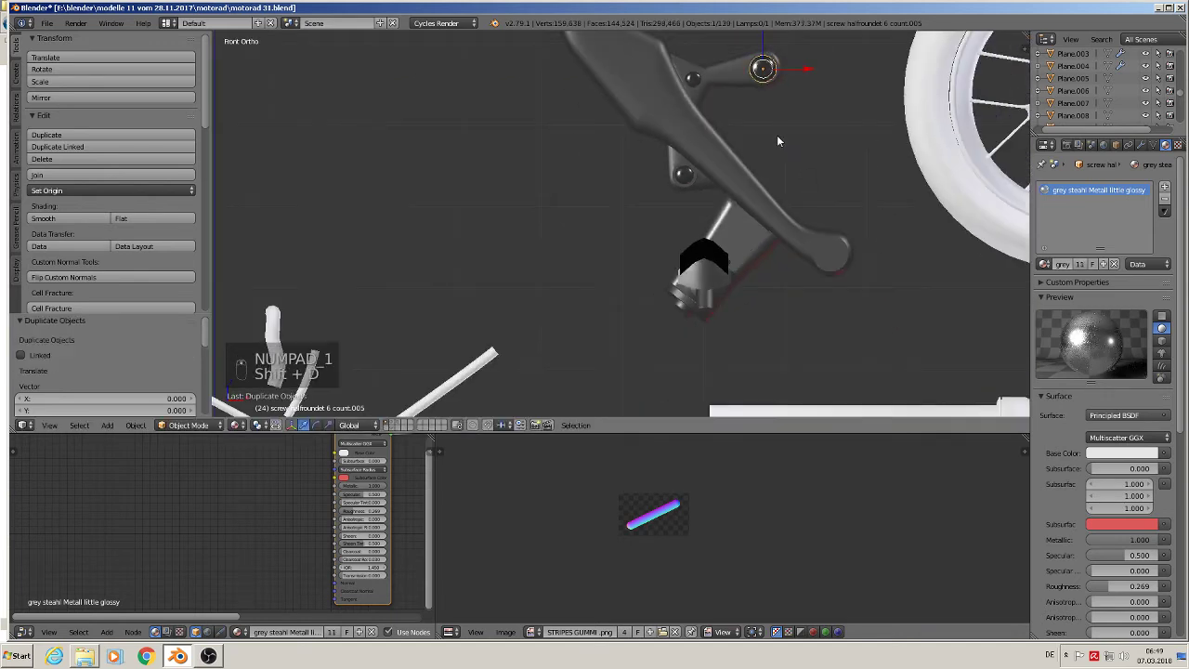
{"action": "key", "text": "g"}
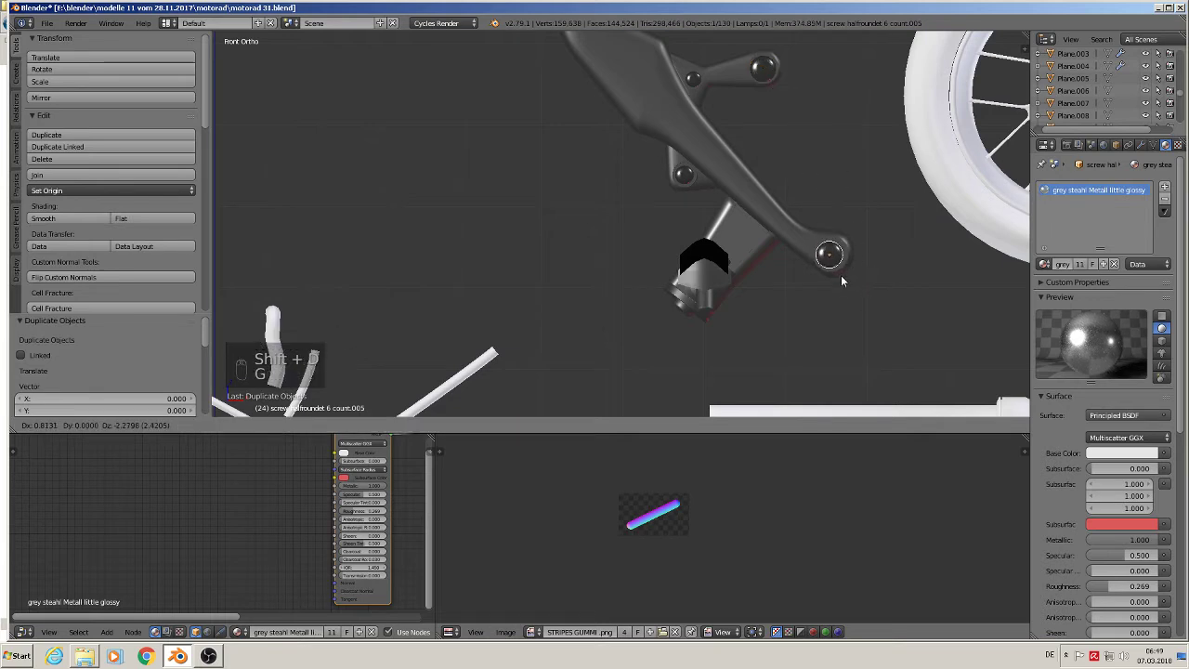
{"action": "left_click", "coordinate": [844, 275]}
{"action": "scroll", "coordinate": [844, 275], "scroll_direction": "up", "scroll_amount": 7}
{"action": "key", "text": "s"}
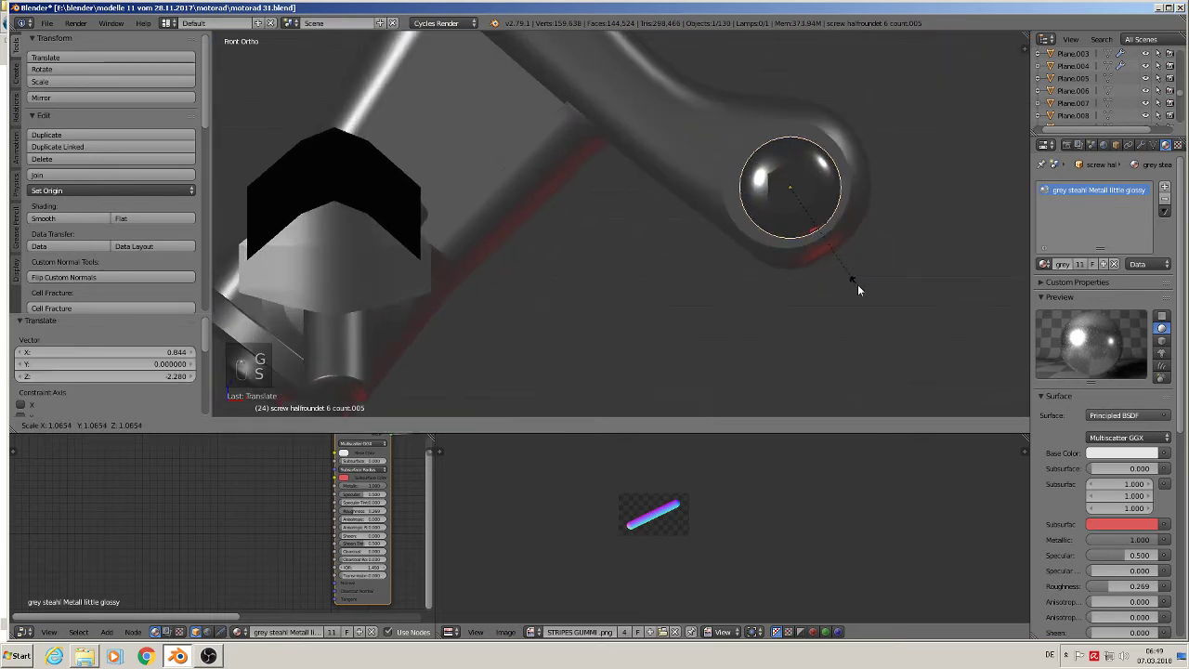
{"action": "left_click", "coordinate": [870, 292]}
{"action": "key", "text": "g"}
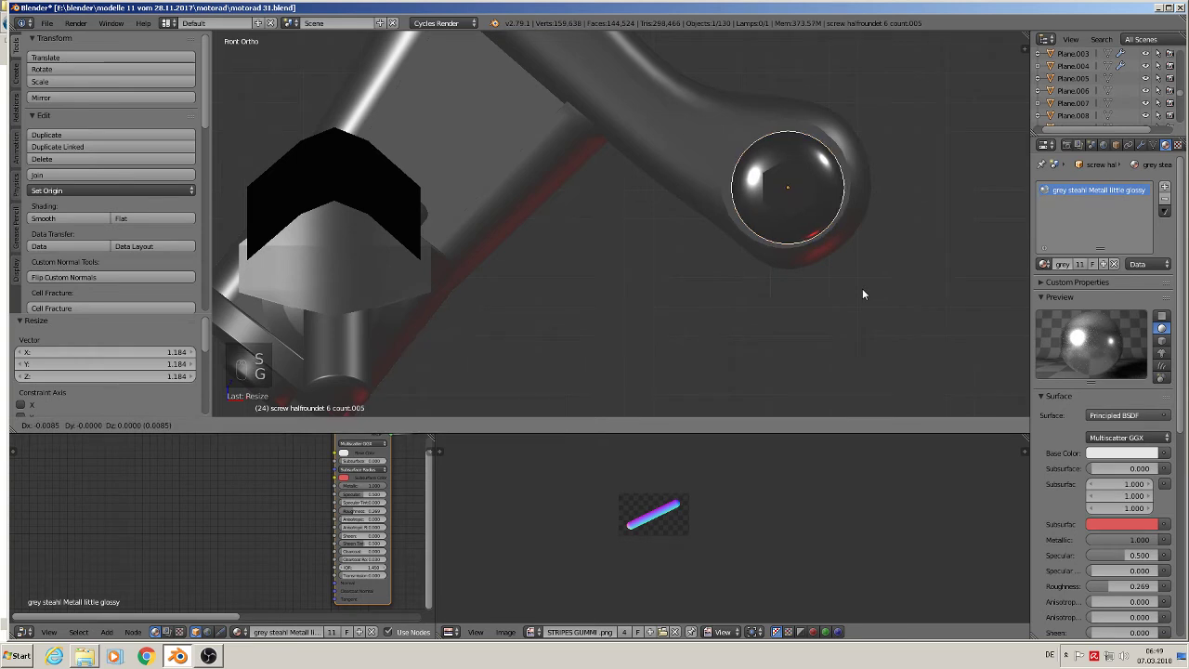
{"action": "left_click", "coordinate": [861, 284]}
{"action": "middle_click_drag", "start_coordinate": [861, 284], "coordinate": [726, 310]}
{"action": "scroll", "coordinate": [729, 321], "scroll_direction": "down", "scroll_amount": 3}
{"action": "key", "text": "a"}
{"action": "scroll", "coordinate": [711, 297], "scroll_direction": "down", "scroll_amount": 7}
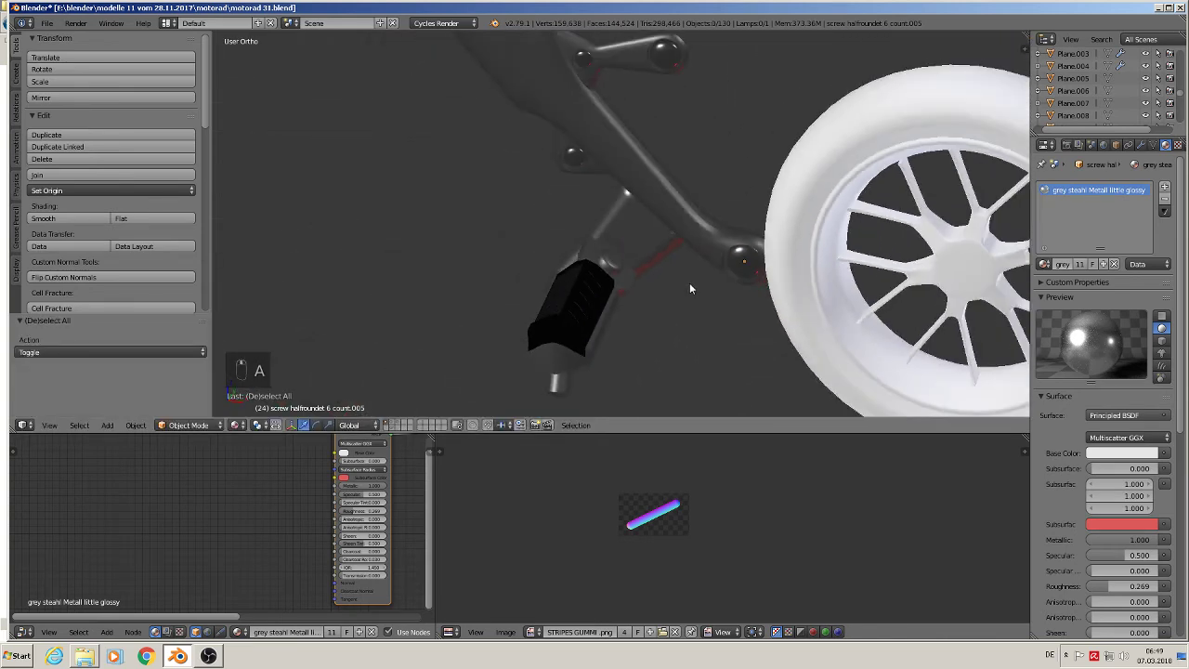
Step: Join the two screws and both joint pieces into the swing arm Cube.036, then deselect
{"action": "middle_click_drag", "start_coordinate": [721, 264], "coordinate": [557, 203]}
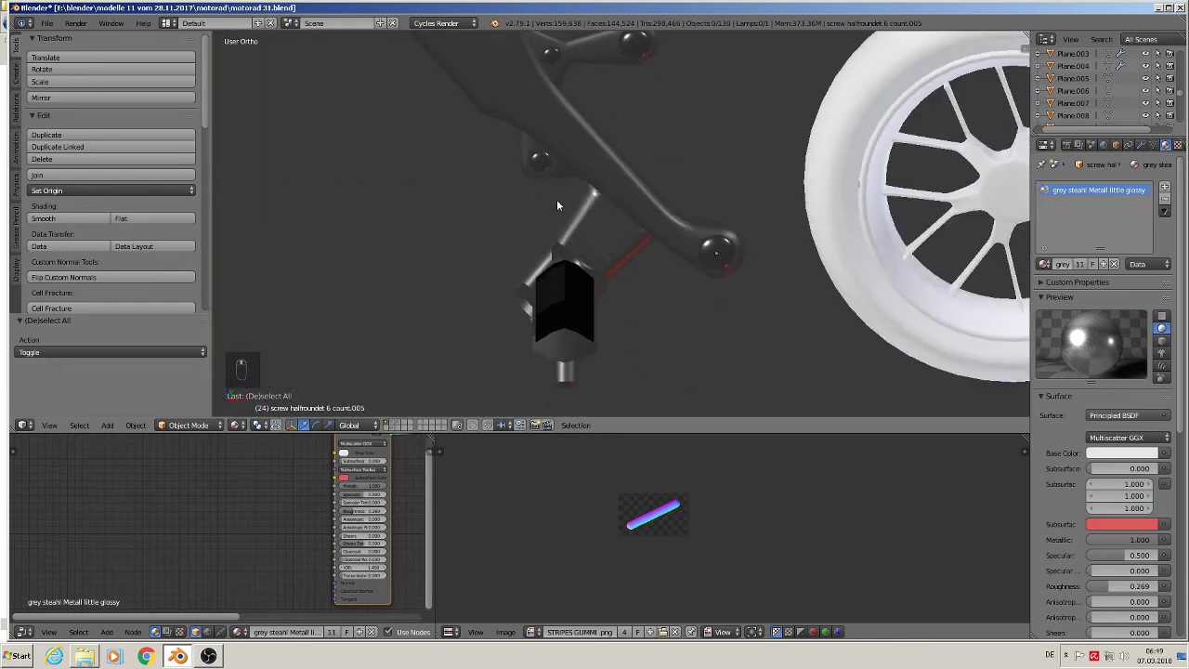
{"action": "right_click", "coordinate": [543, 162]}
{"action": "right_click", "coordinate": [554, 56], "text": "shift"}
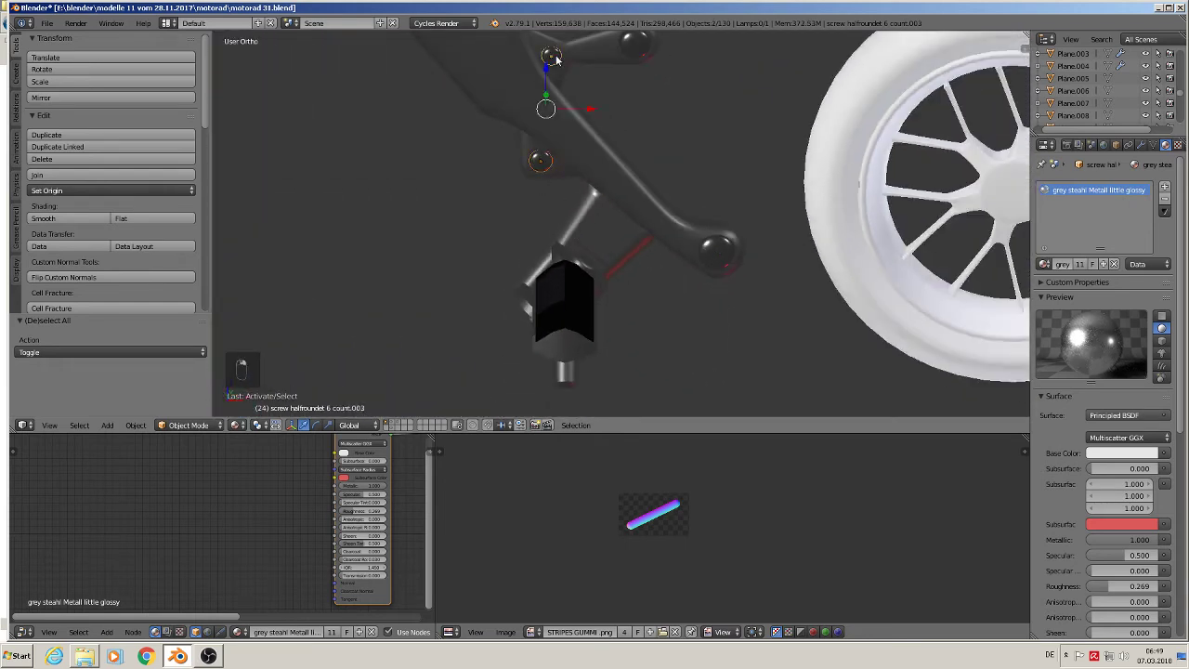
{"action": "right_click", "coordinate": [630, 47], "text": "shift"}
{"action": "right_click", "coordinate": [726, 251], "text": "shift"}
{"action": "right_click", "coordinate": [574, 137], "text": "shift"}
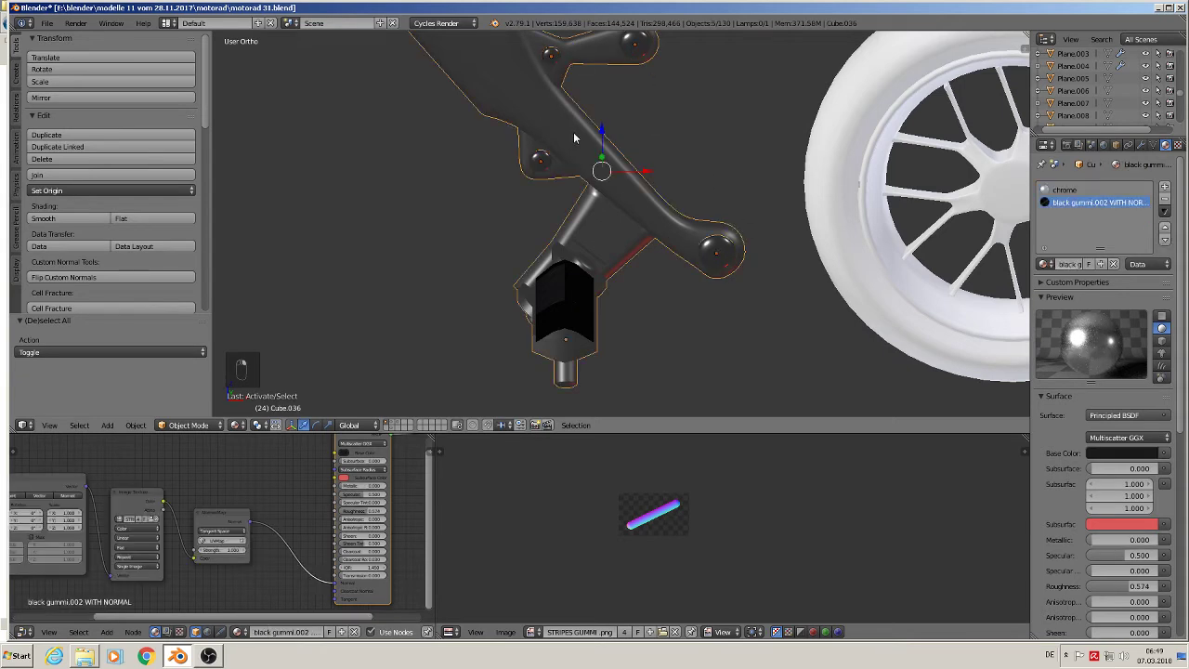
{"action": "left_click", "coordinate": [63, 176]}
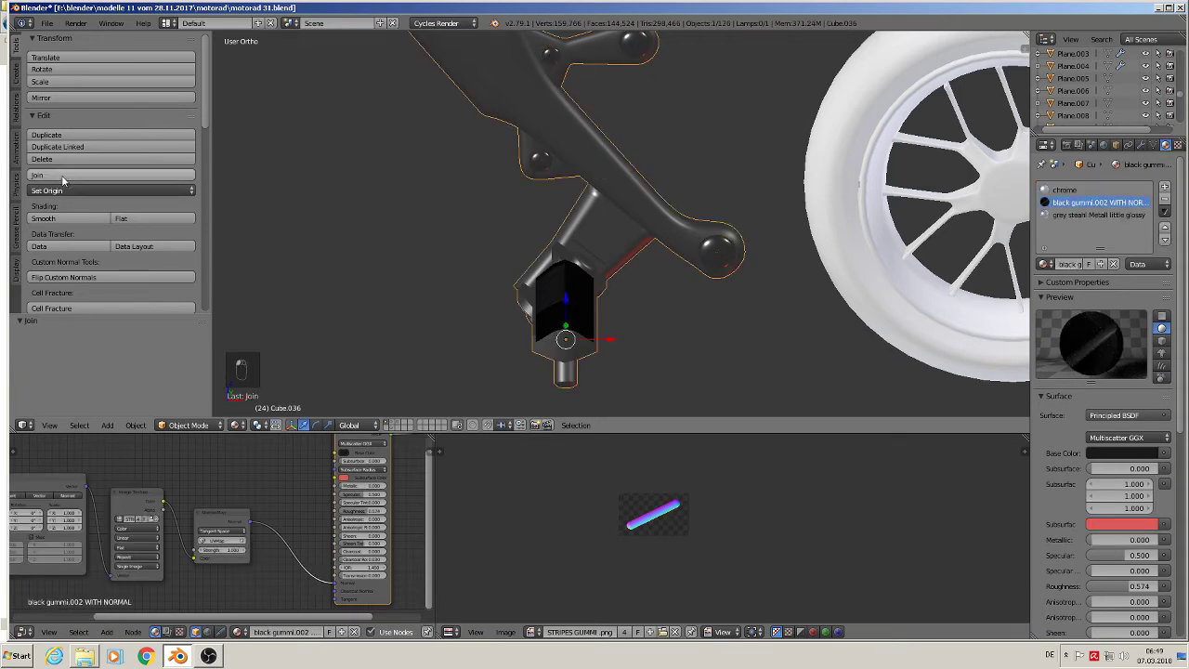
{"action": "mouse_move", "coordinate": [503, 262]}
{"action": "middle_mouse_down"}
{"action": "mouse_move", "coordinate": [528, 271]}
{"action": "mouse_move", "coordinate": [503, 244]}
{"action": "middle_mouse_up"}
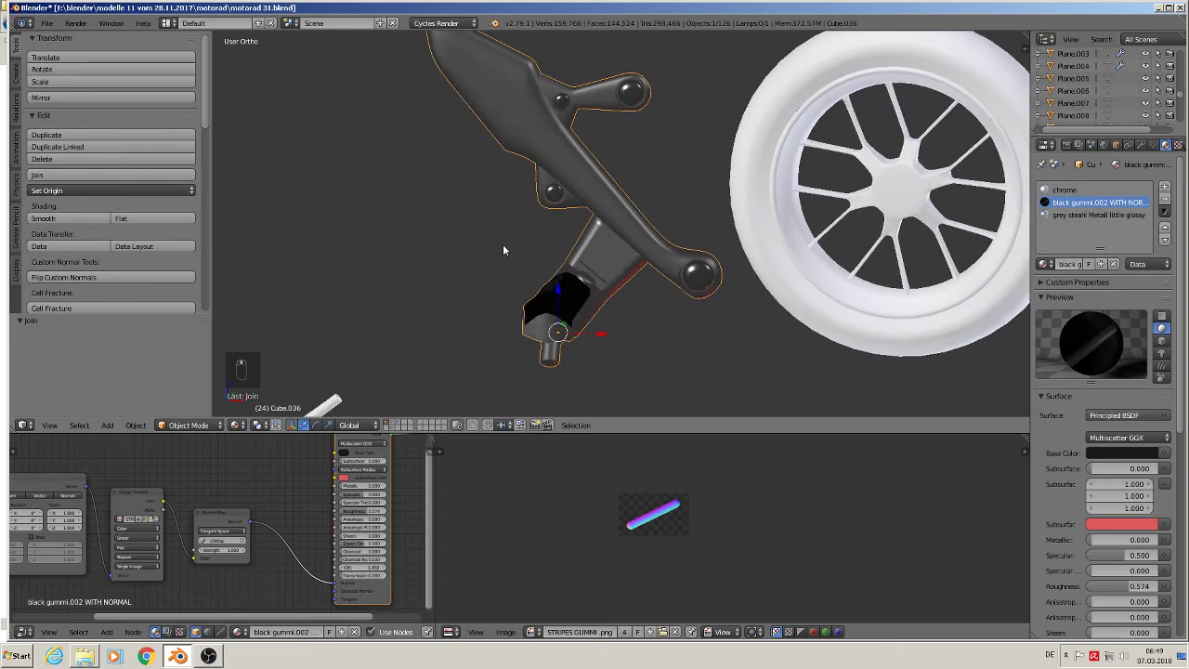
{"action": "key", "text": "a"}
{"action": "key", "text": "KP_1"}
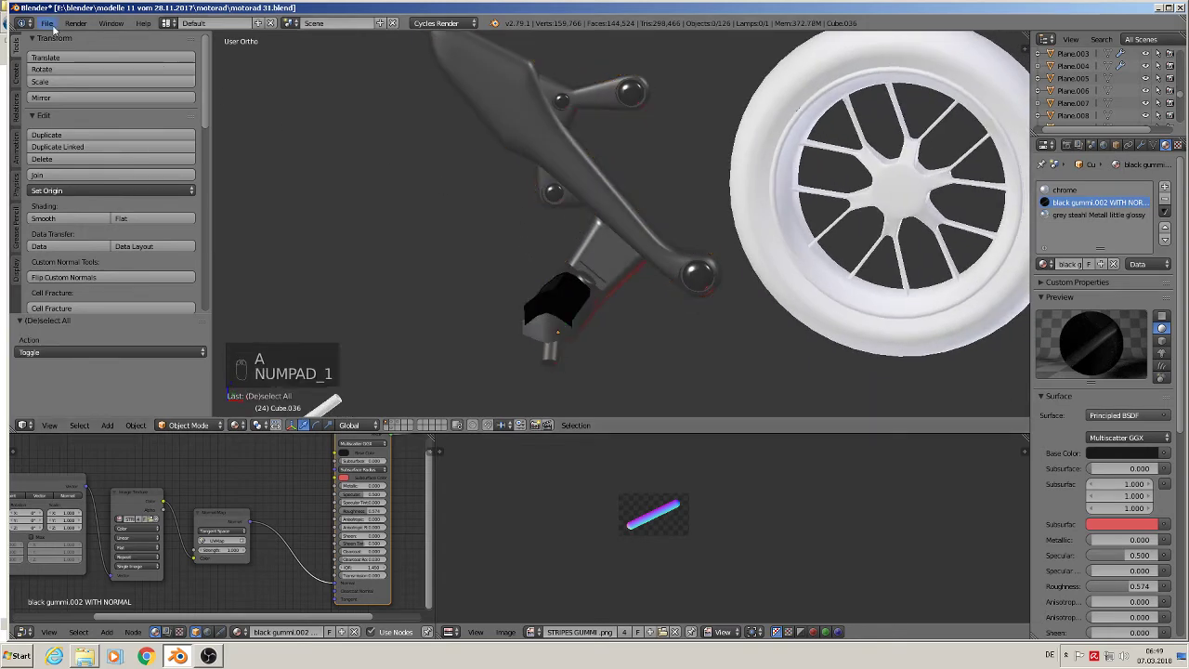
Step: Save a copy with the file name's version changed from 31 to 32, as motorad 32.blend
{"action": "left_click", "coordinate": [46, 24]}
{"action": "left_click", "coordinate": [83, 130]}
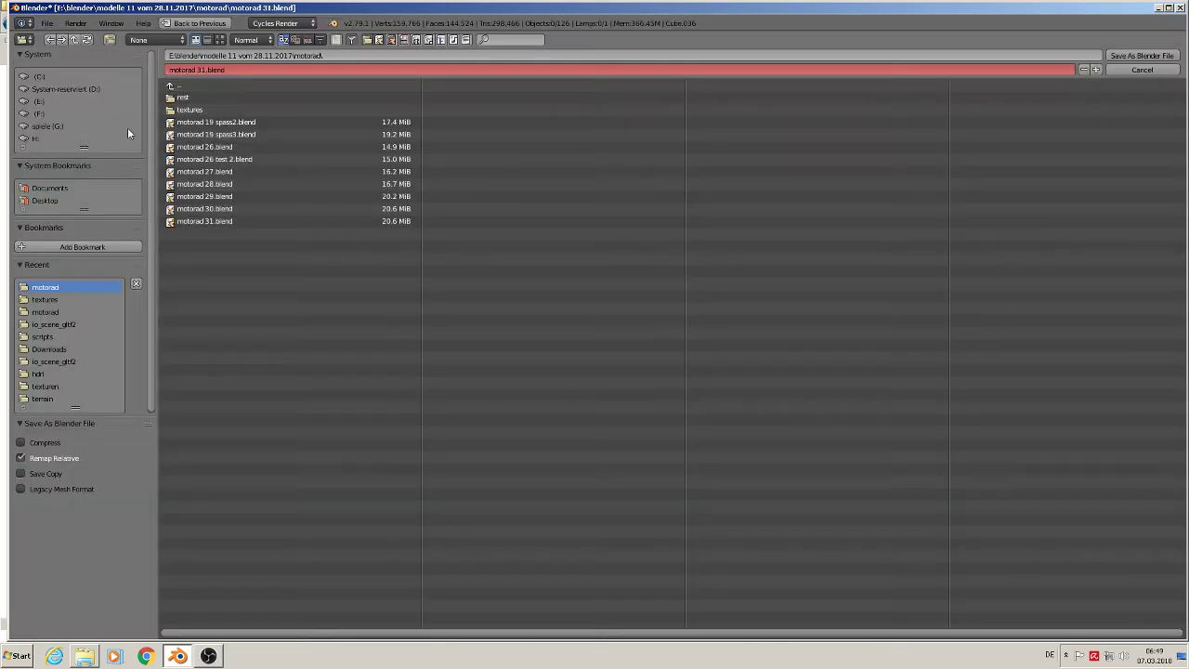
{"action": "left_click", "coordinate": [206, 70]}
{"action": "double_click", "coordinate": [206, 69]}
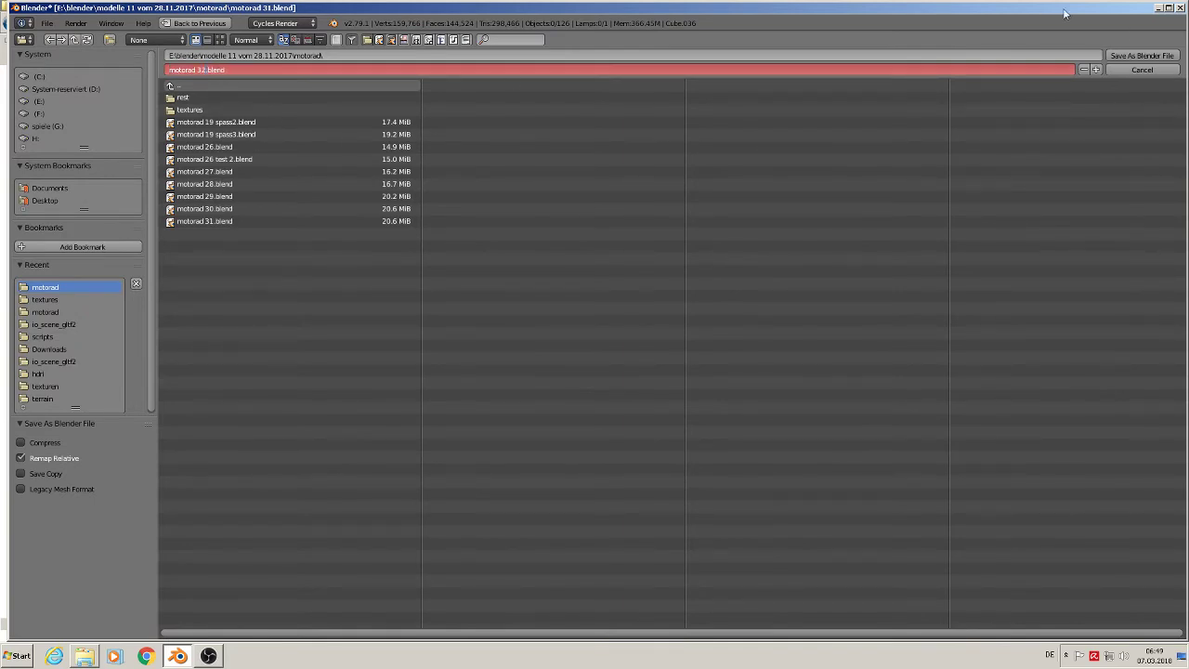
{"action": "left_click", "coordinate": [1138, 56]}
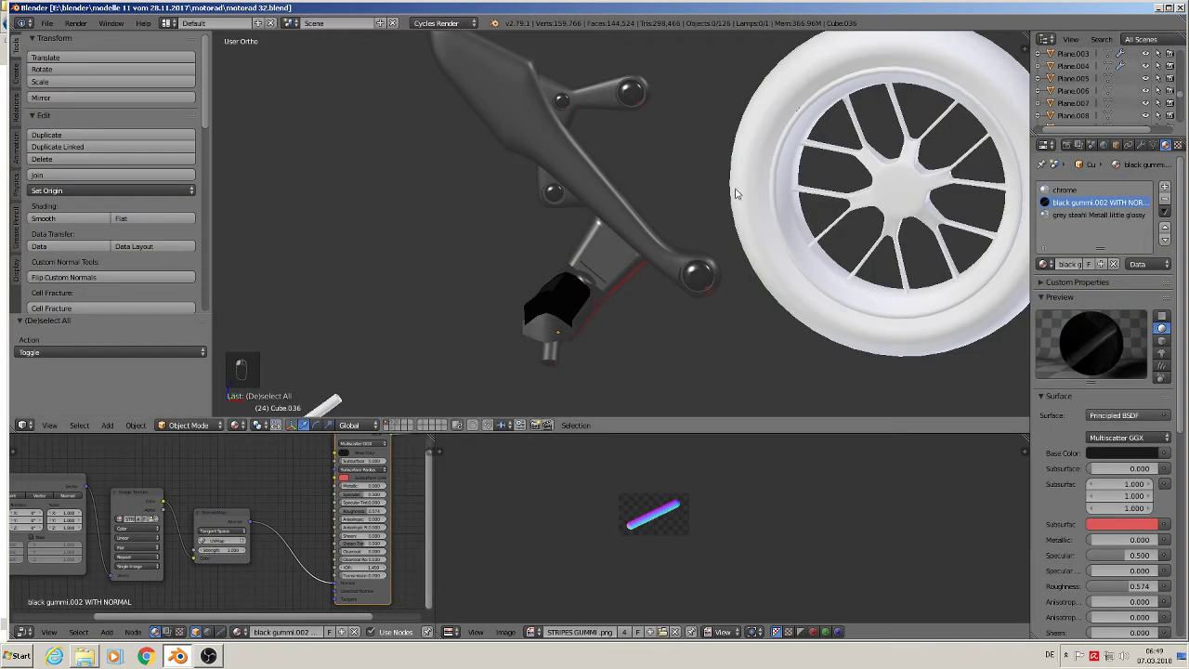
Step: UV-unwrap the whole swing arm mesh except the black rubber block
{"action": "key", "text": "Tab"}
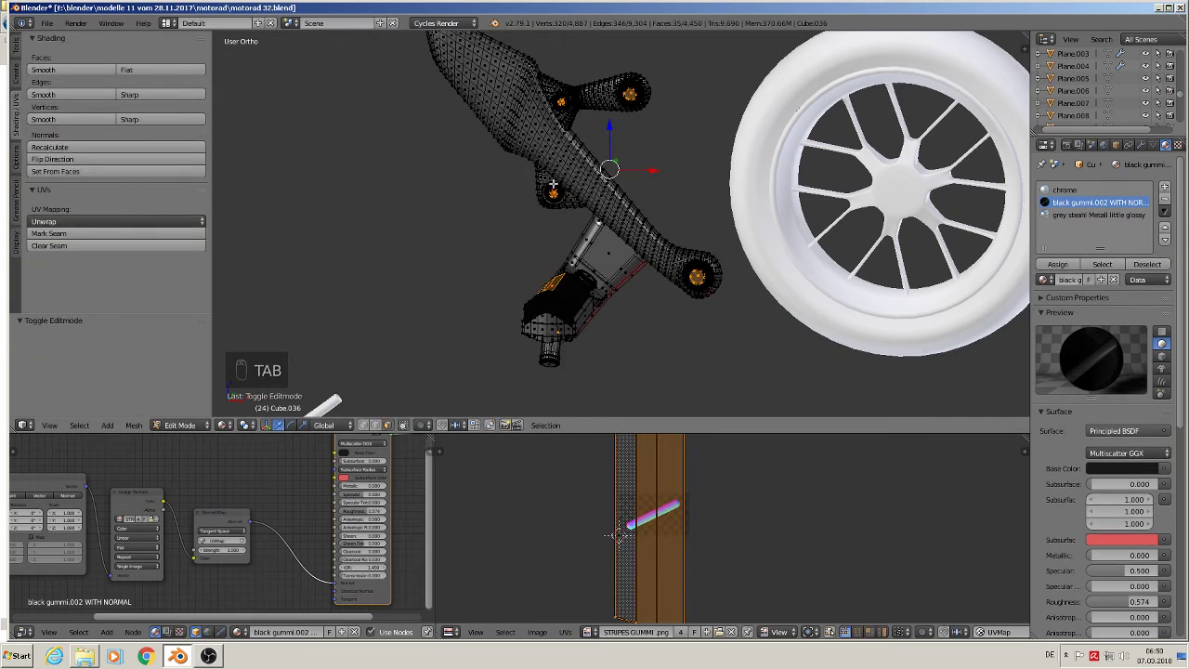
{"action": "key", "text": "a"}
{"action": "key", "text": "a"}
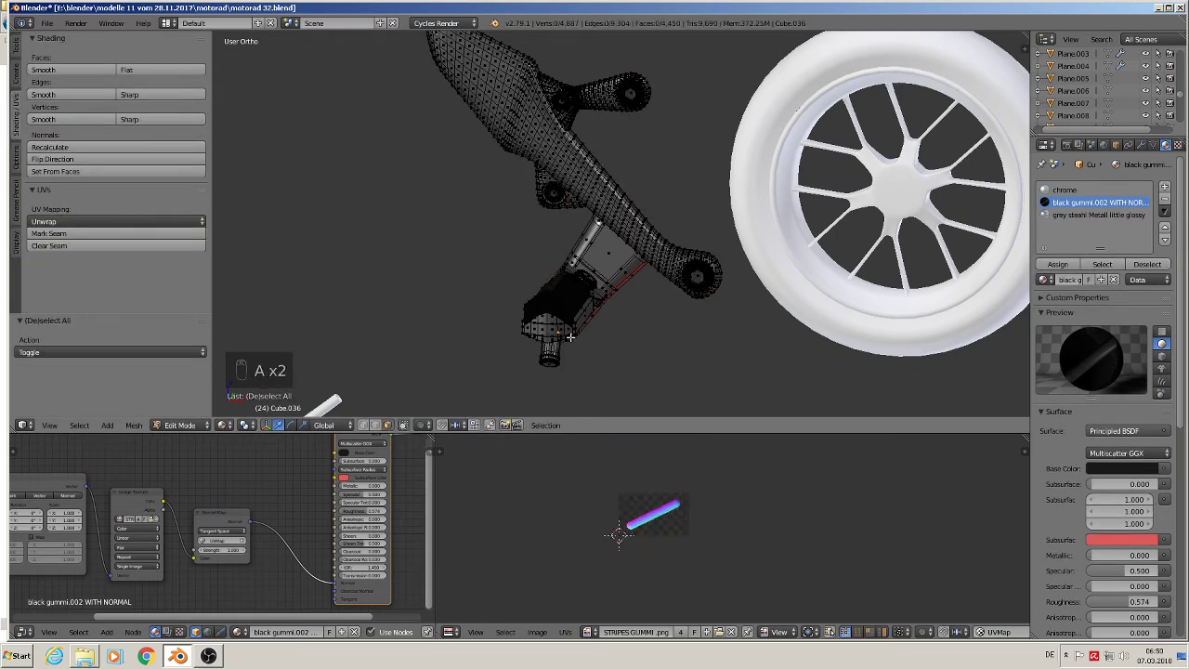
{"action": "key", "text": "l"}
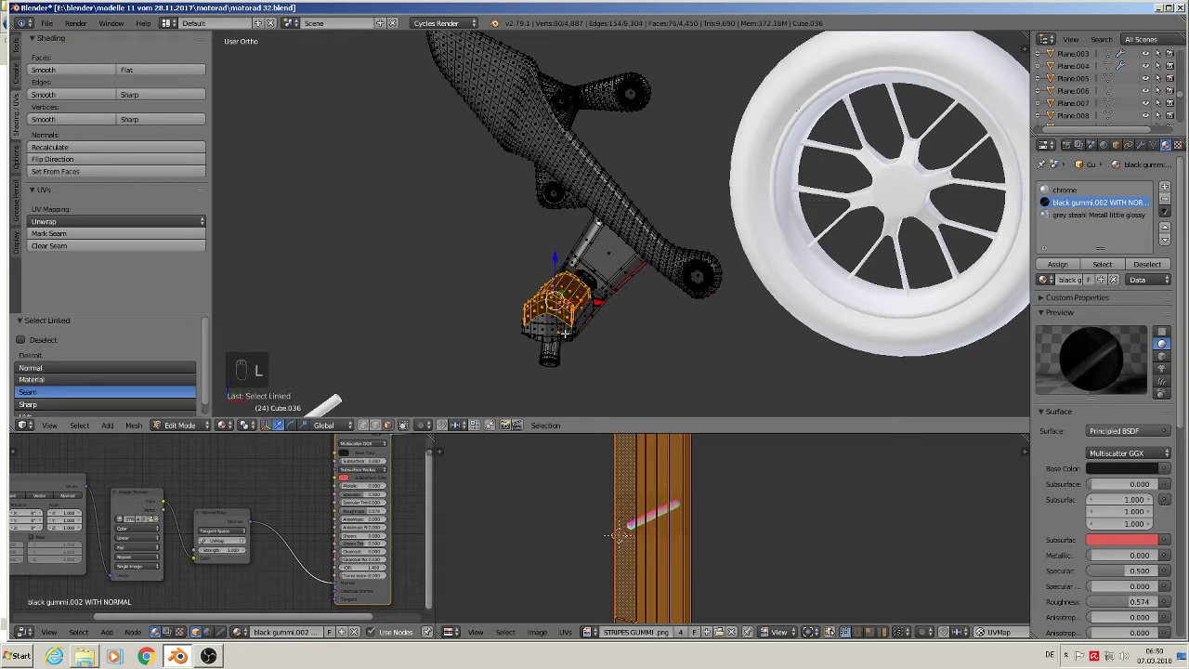
{"action": "left_click", "coordinate": [105, 426]}
{"action": "mouse_move", "coordinate": [80, 426]}
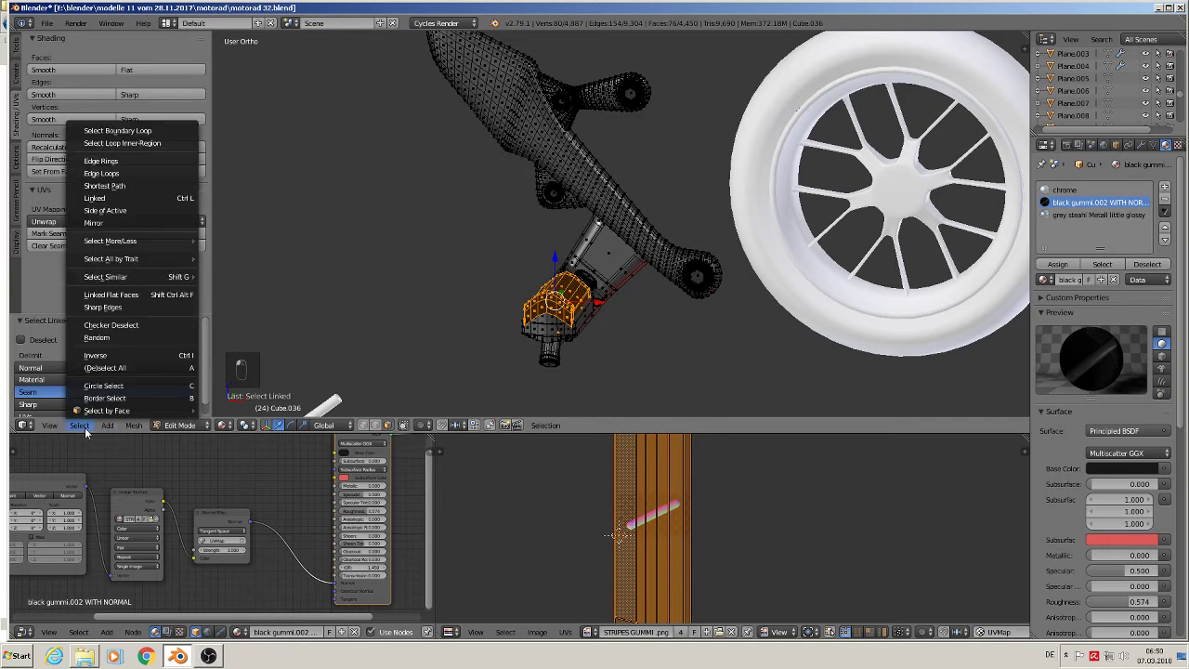
{"action": "left_click", "coordinate": [112, 358]}
{"action": "key", "text": "u"}
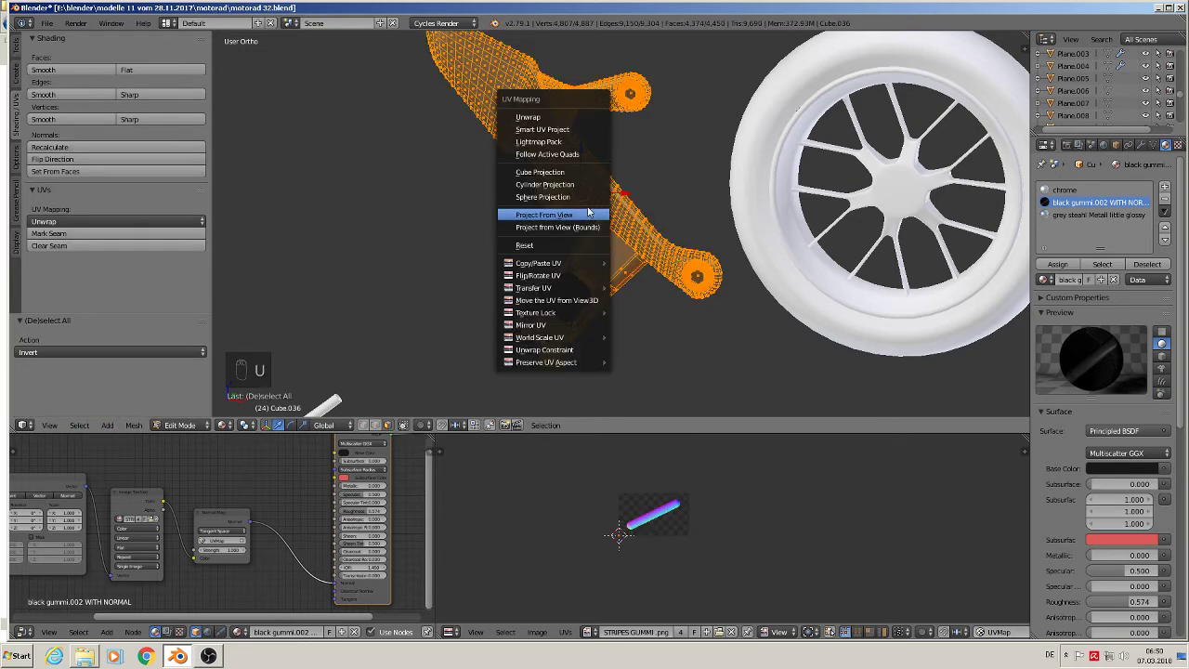
{"action": "left_click", "coordinate": [597, 119]}
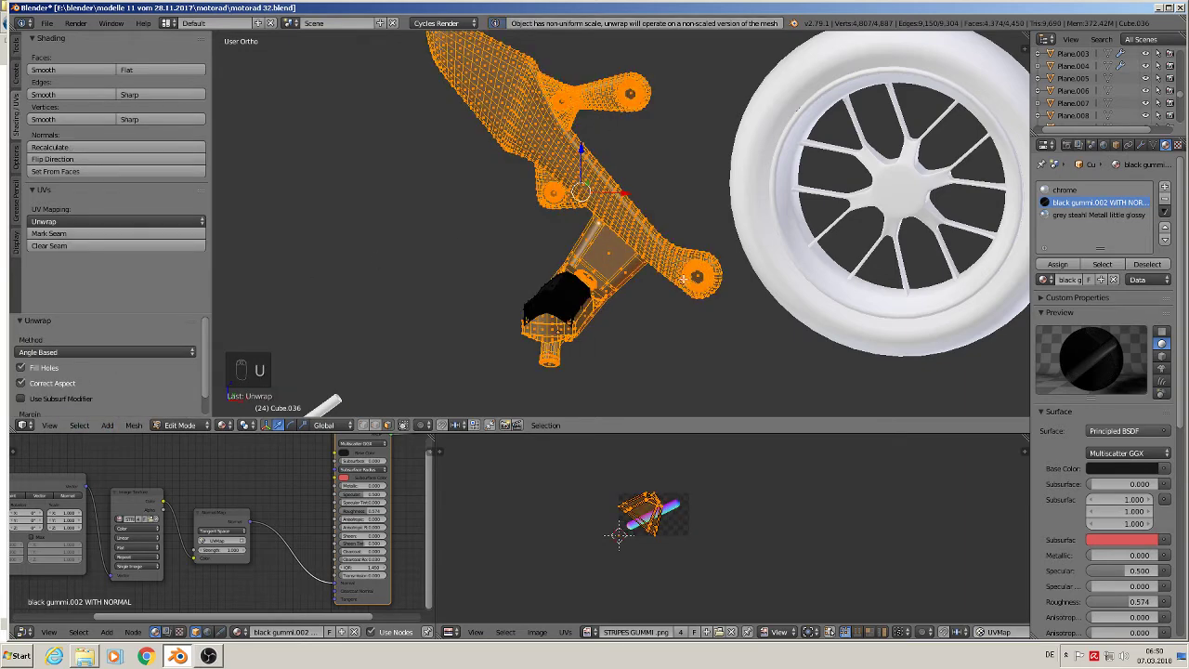
{"action": "key", "text": "Tab"}
{"action": "mouse_move", "coordinate": [673, 305]}
{"action": "middle_mouse_down"}
{"action": "mouse_move", "coordinate": [659, 375]}
{"action": "mouse_move", "coordinate": [653, 305]}
{"action": "middle_mouse_up"}
Step: Apply rotation and scale to Cube.036, then deselect and return to front view
{"action": "left_click", "coordinate": [136, 424]}
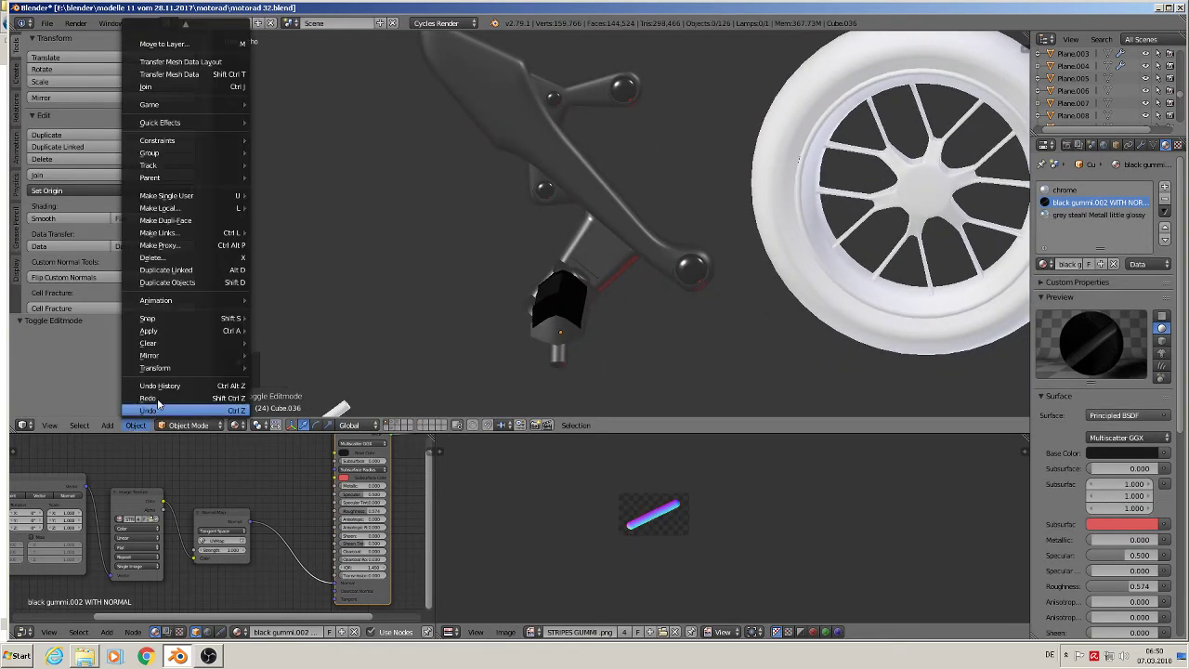
{"action": "mouse_move", "coordinate": [233, 331]}
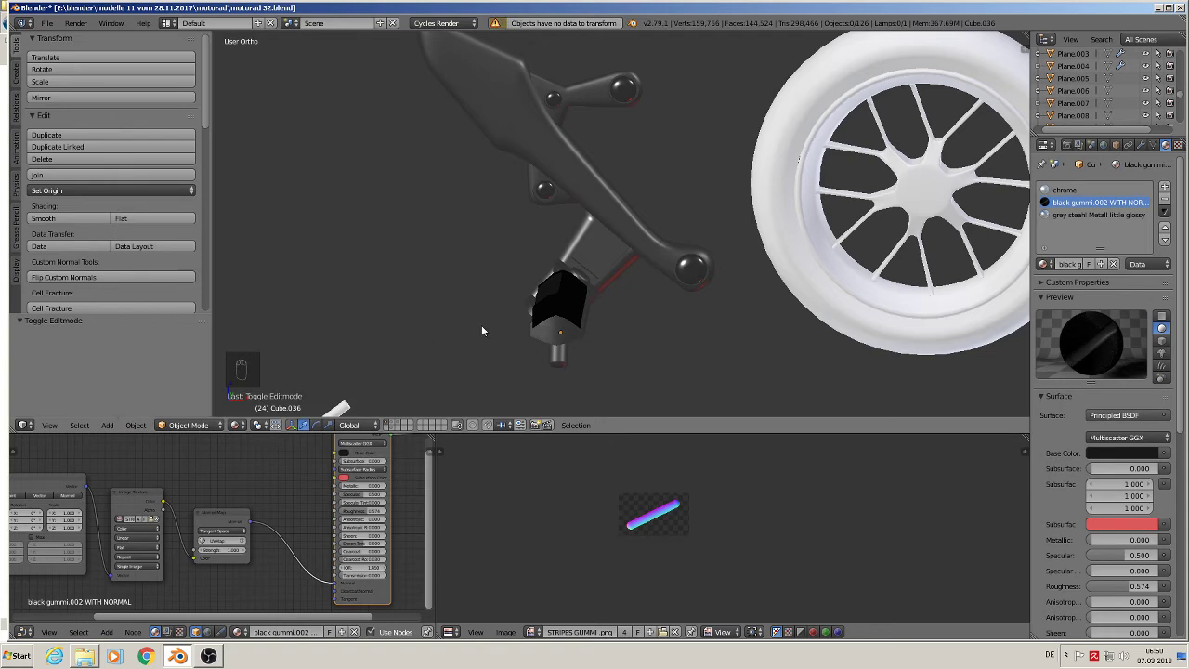
{"action": "right_click", "coordinate": [601, 229]}
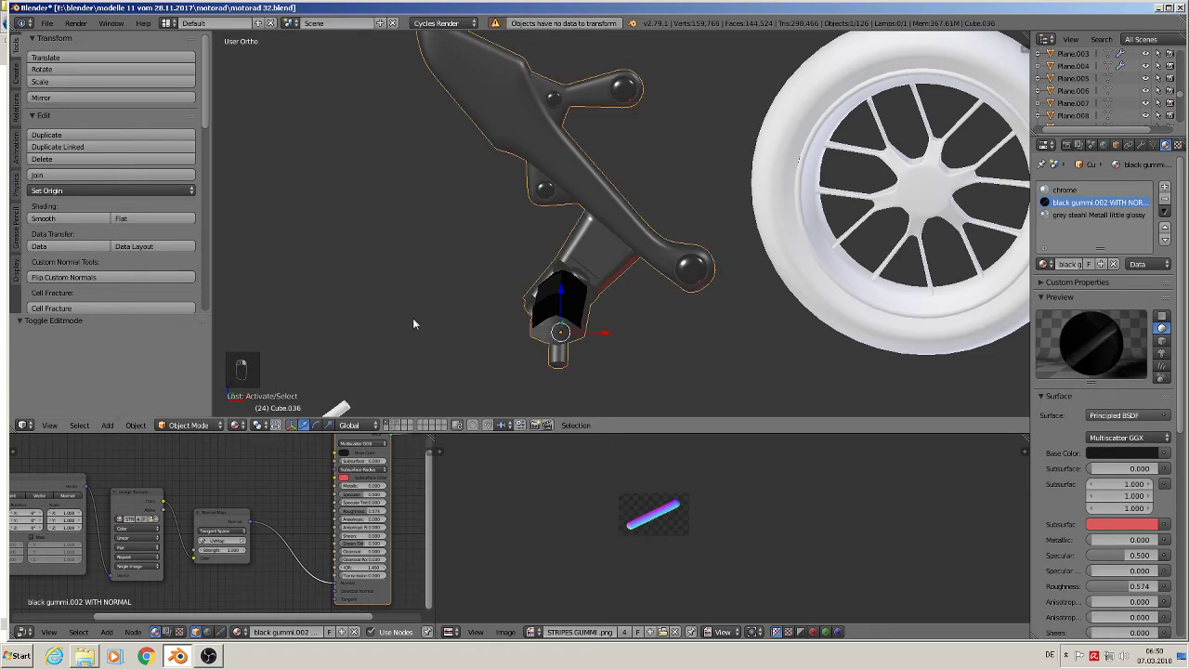
{"action": "left_click", "coordinate": [135, 426]}
{"action": "mouse_move", "coordinate": [167, 334]}
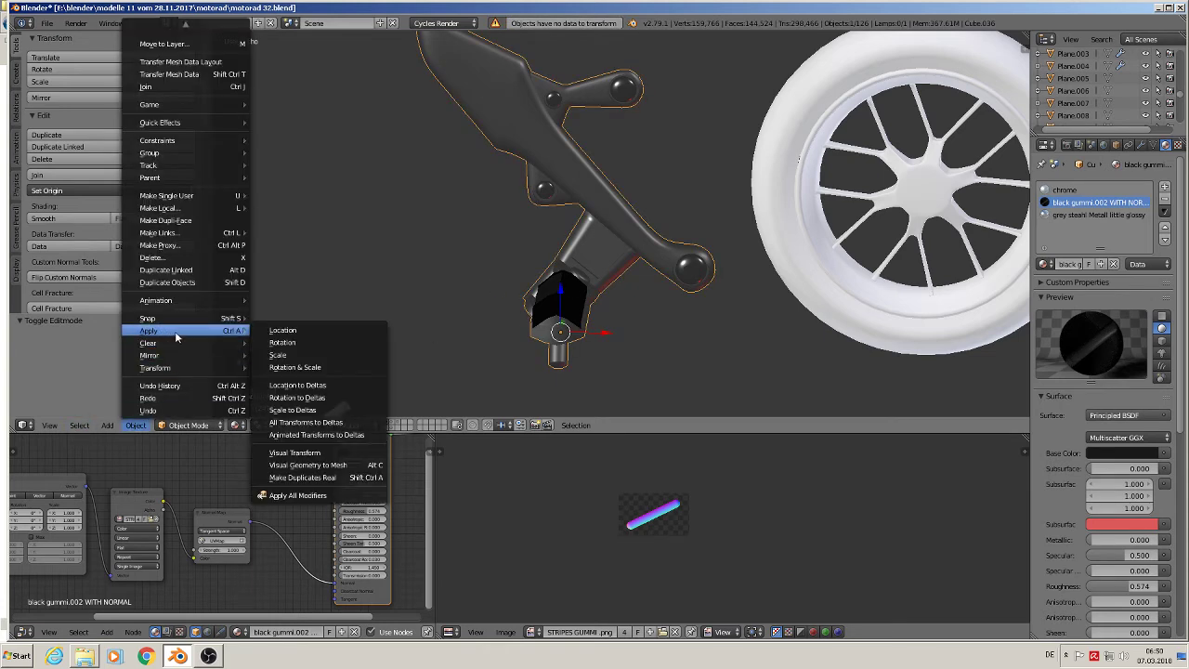
{"action": "left_click", "coordinate": [317, 368]}
{"action": "middle_click_drag", "start_coordinate": [418, 345], "coordinate": [517, 318]}
{"action": "key", "text": "Tab"}
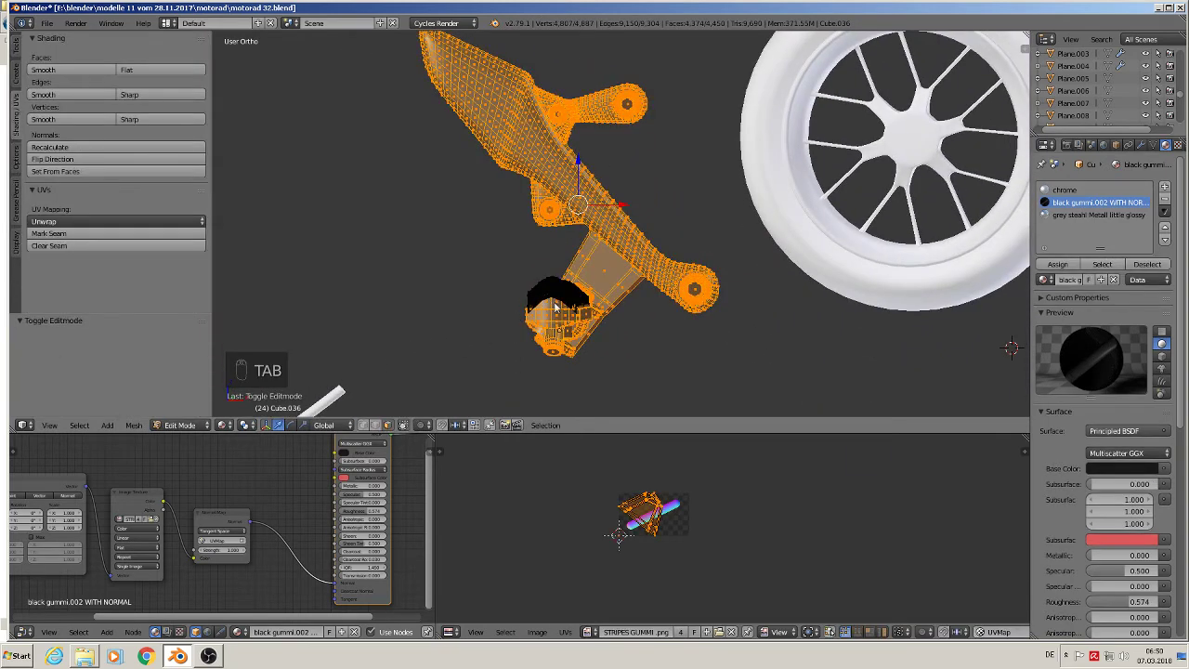
{"action": "key", "text": "Tab"}
{"action": "key", "text": "a"}
{"action": "key", "text": "a"}
{"action": "key", "text": "a"}
{"action": "key", "text": "a"}
{"action": "scroll", "coordinate": [557, 314], "scroll_direction": "down", "scroll_amount": 6}
{"action": "key", "text": "KP_1"}
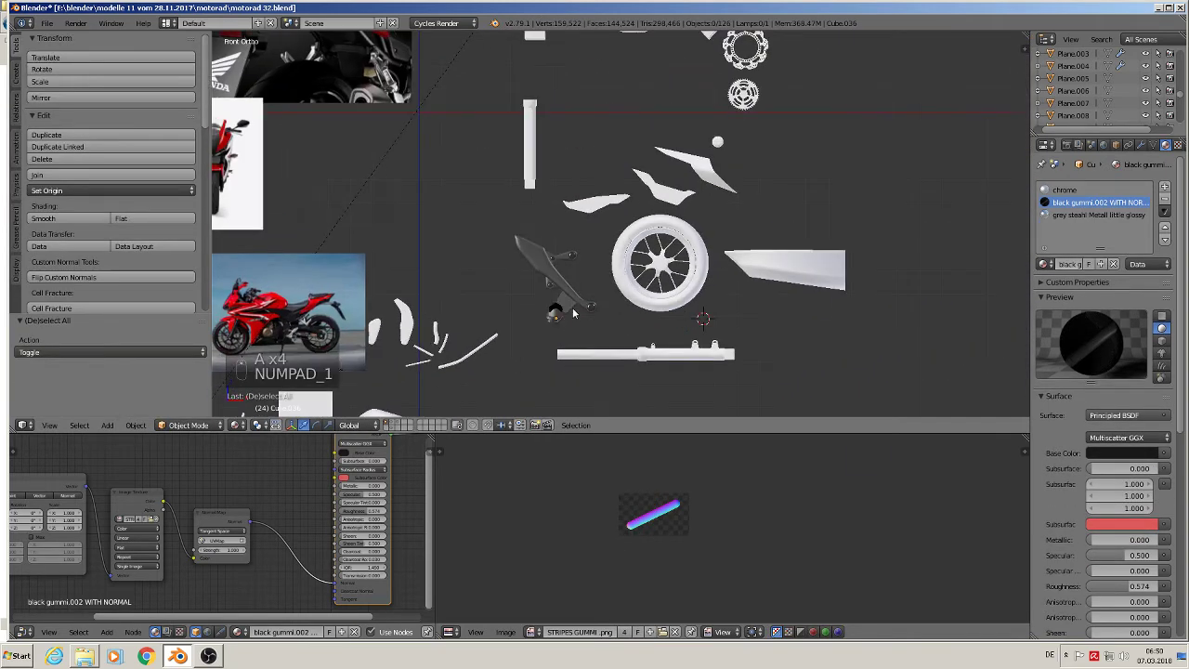
Step: Move Cube.036 down-left (about -8.594 X, -10.783 Z), scale it down, and deselect
{"action": "scroll", "coordinate": [594, 326], "scroll_direction": "down", "scroll_amount": 4}
{"action": "scroll", "coordinate": [502, 287], "scroll_direction": "up", "scroll_amount": 4}
{"action": "right_click", "coordinate": [632, 178]}
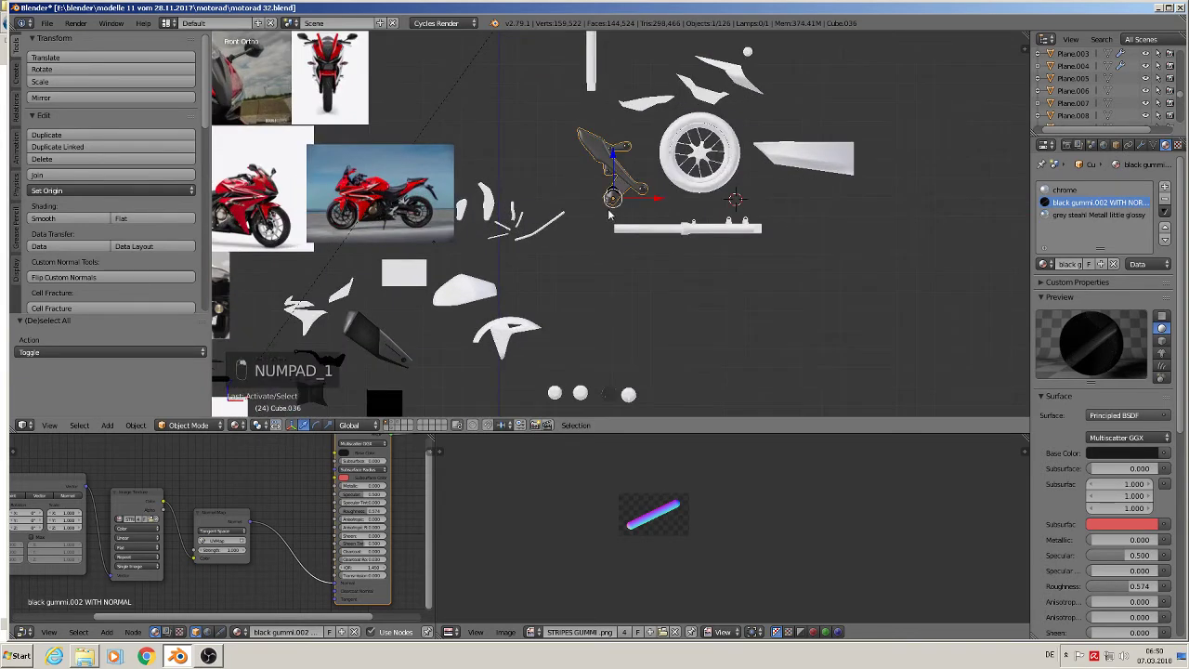
{"action": "scroll", "coordinate": [651, 181], "scroll_direction": "up", "scroll_amount": 2}
{"action": "key", "text": "g"}
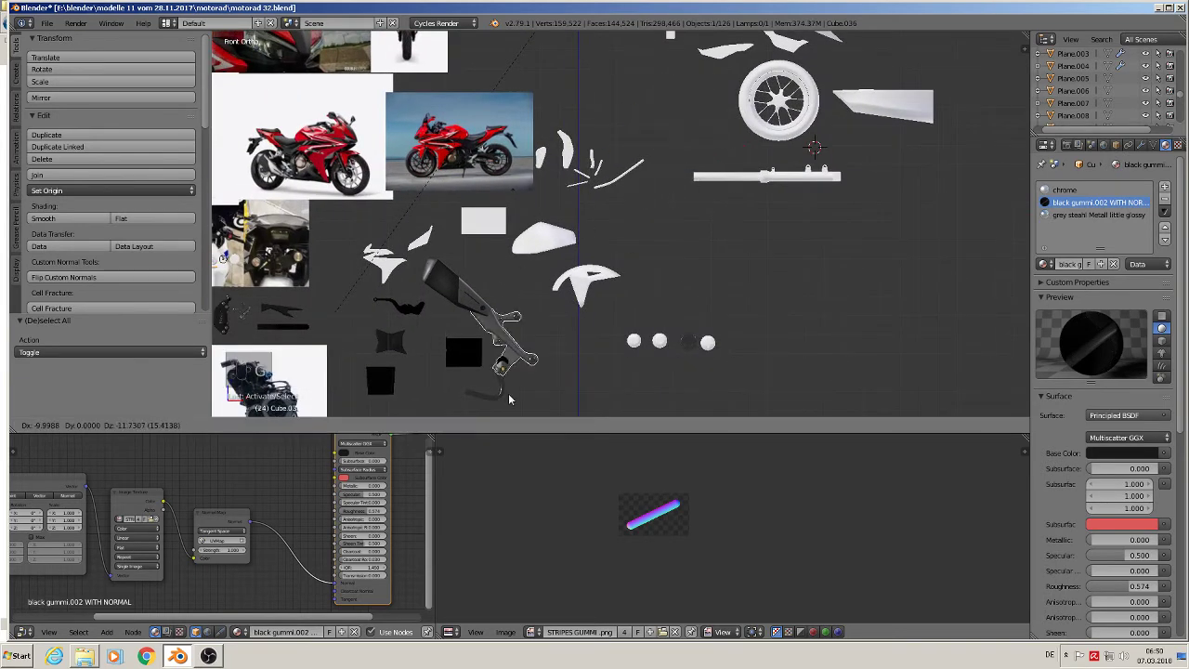
{"action": "left_click", "coordinate": [536, 375]}
{"action": "key", "text": "s"}
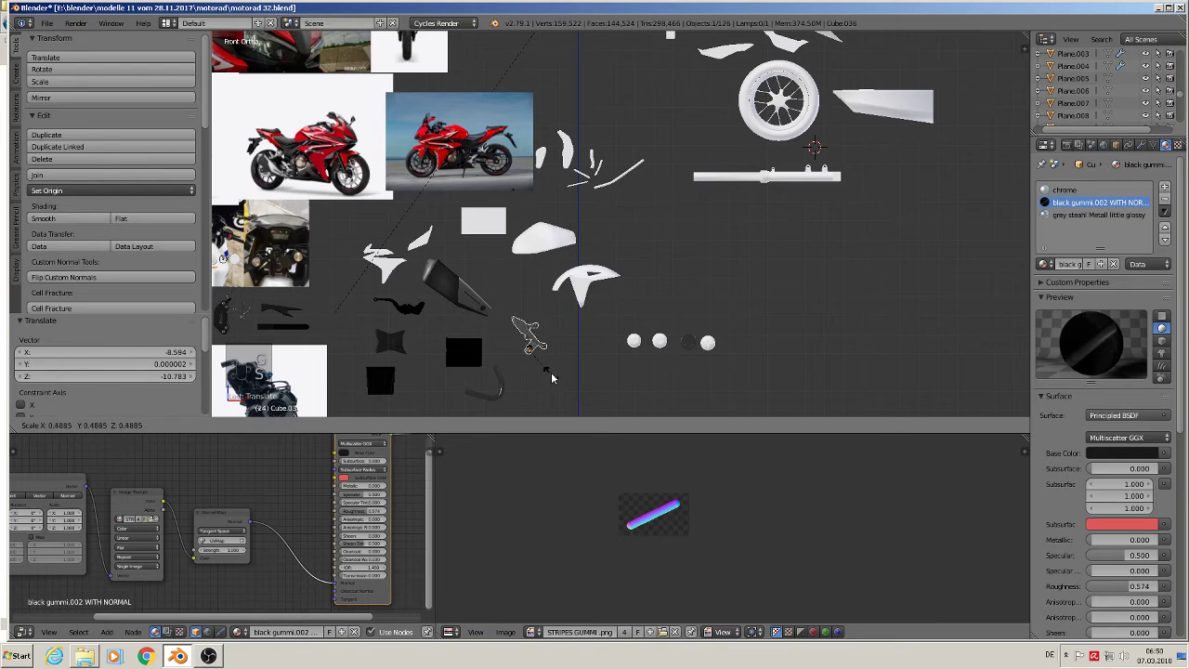
{"action": "left_click", "coordinate": [549, 377]}
{"action": "middle_click_drag", "start_coordinate": [562, 244], "coordinate": [615, 244], "text": "shift"}
{"action": "key", "text": "a"}
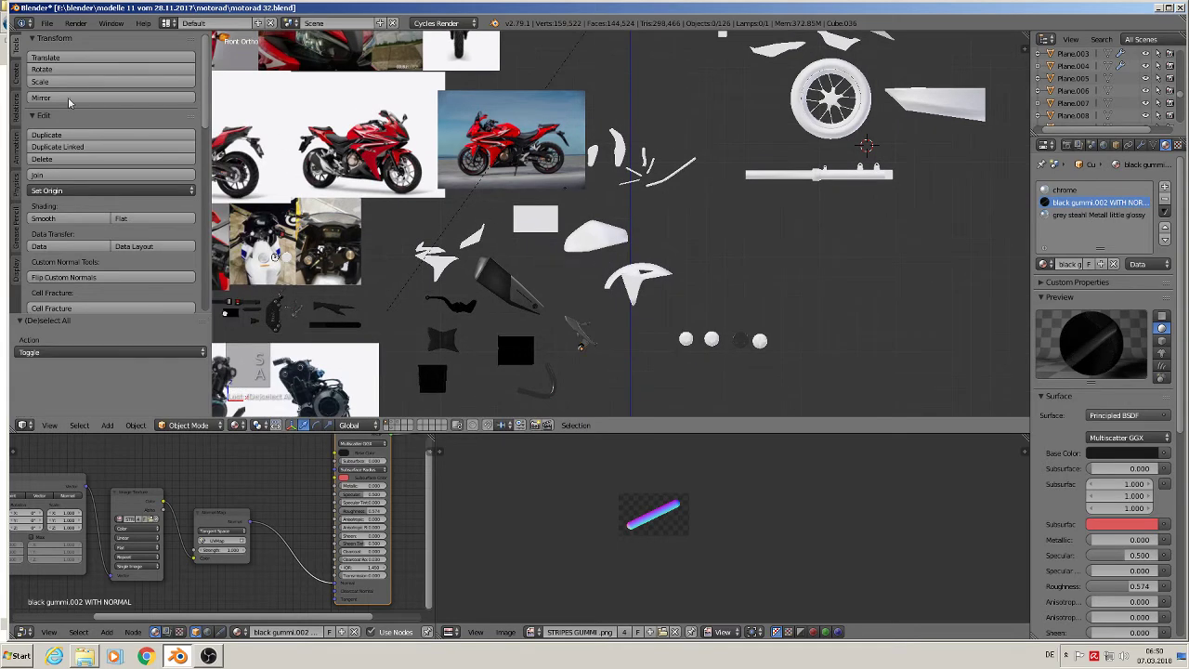
Step: Pan and zoom the view to the brake disc and sprocket
{"action": "left_click", "coordinate": [47, 22]}
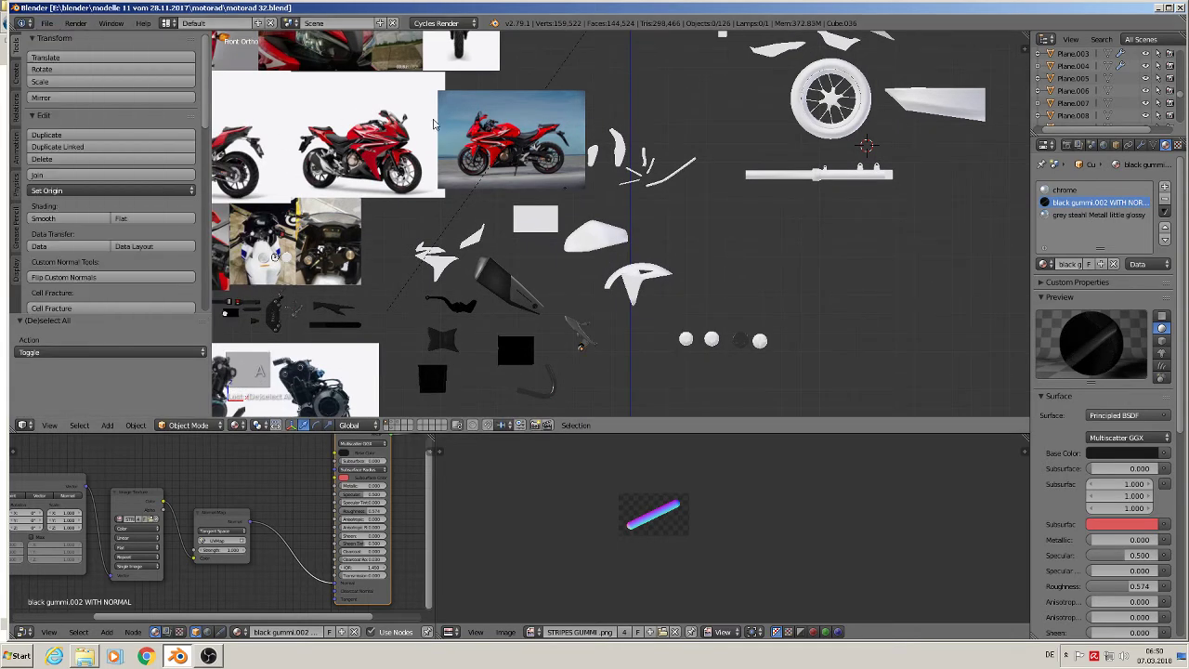
{"action": "middle_click_drag", "start_coordinate": [680, 155], "coordinate": [644, 267], "text": "shift"}
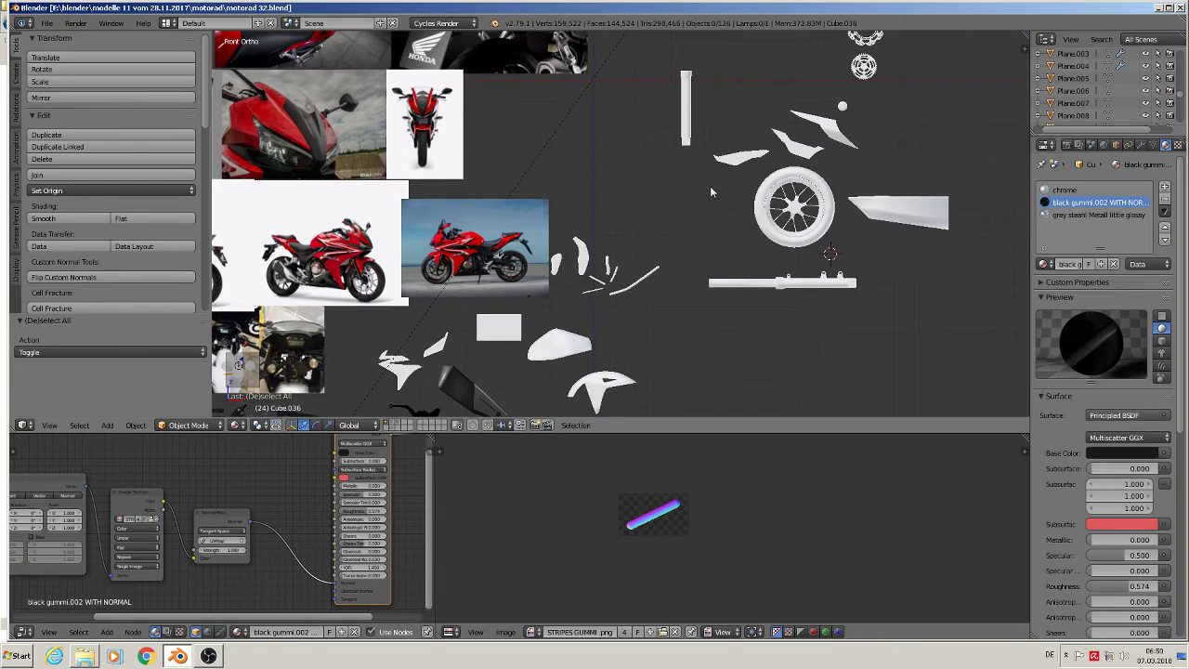
{"action": "middle_click_drag", "start_coordinate": [732, 172], "coordinate": [669, 231], "text": "shift"}
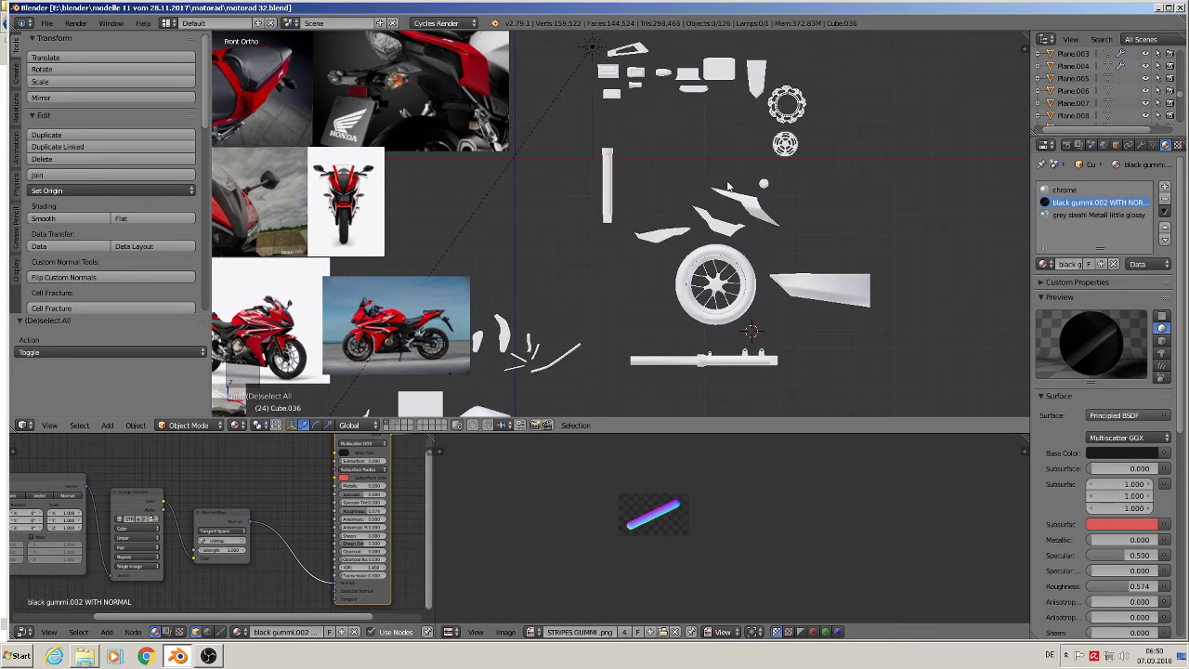
{"action": "middle_click_drag", "start_coordinate": [734, 186], "coordinate": [497, 351], "text": "shift"}
{"action": "scroll", "coordinate": [549, 288], "scroll_direction": "up", "scroll_amount": 8}
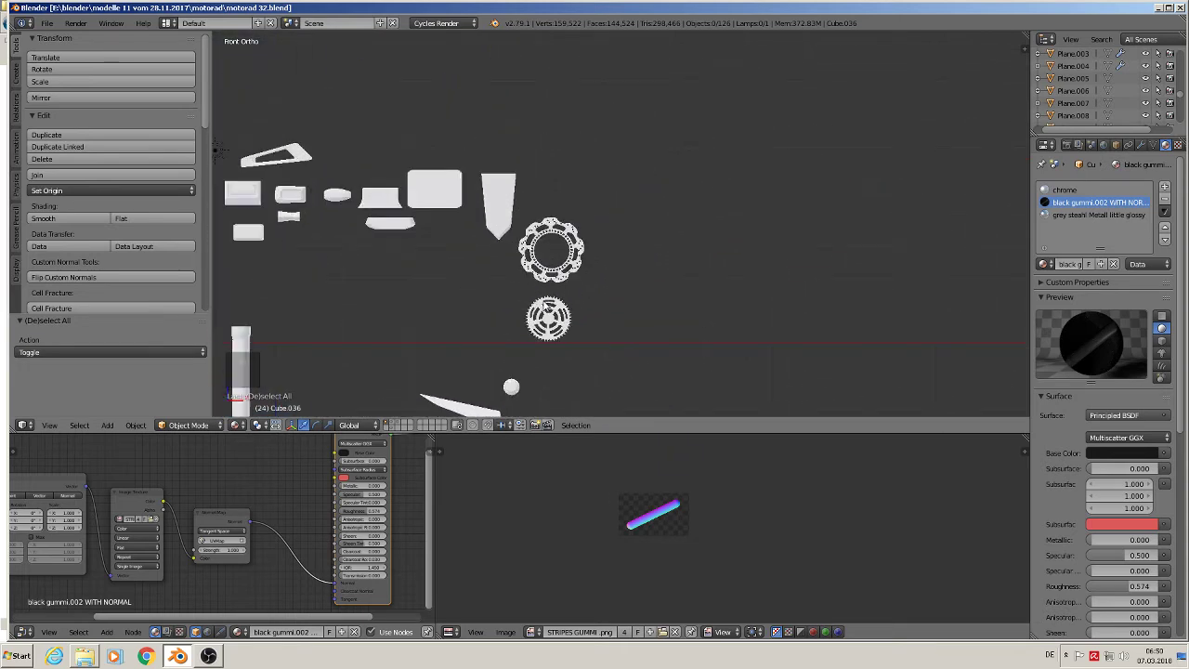
{"action": "scroll", "coordinate": [550, 232], "scroll_direction": "up", "scroll_amount": 5}
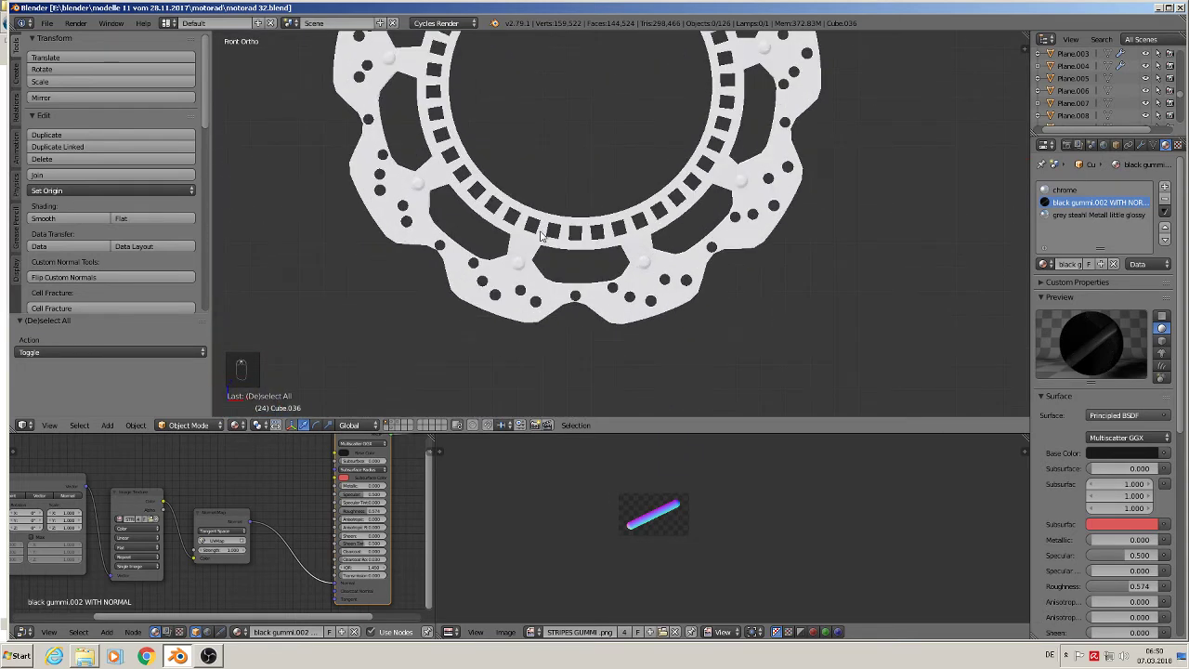
Step: Give brake disc rings Circle.004 and Circle.002 the grey steahl Metall little glossy material
{"action": "right_click", "coordinate": [542, 235]}
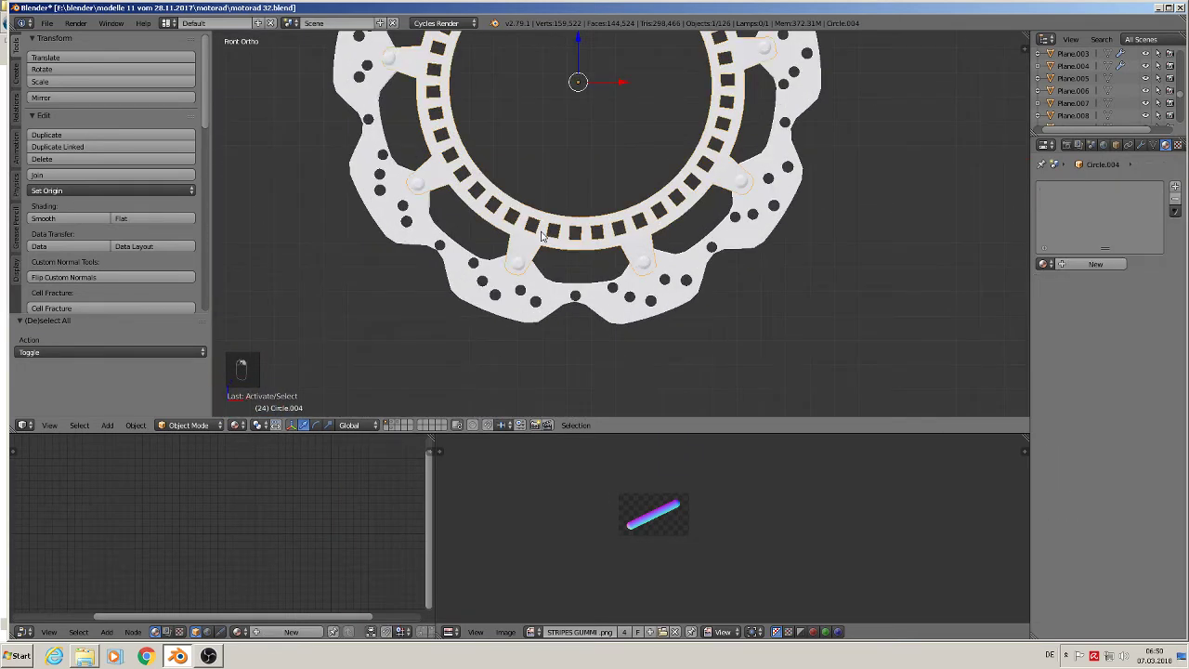
{"action": "left_click", "coordinate": [1045, 265]}
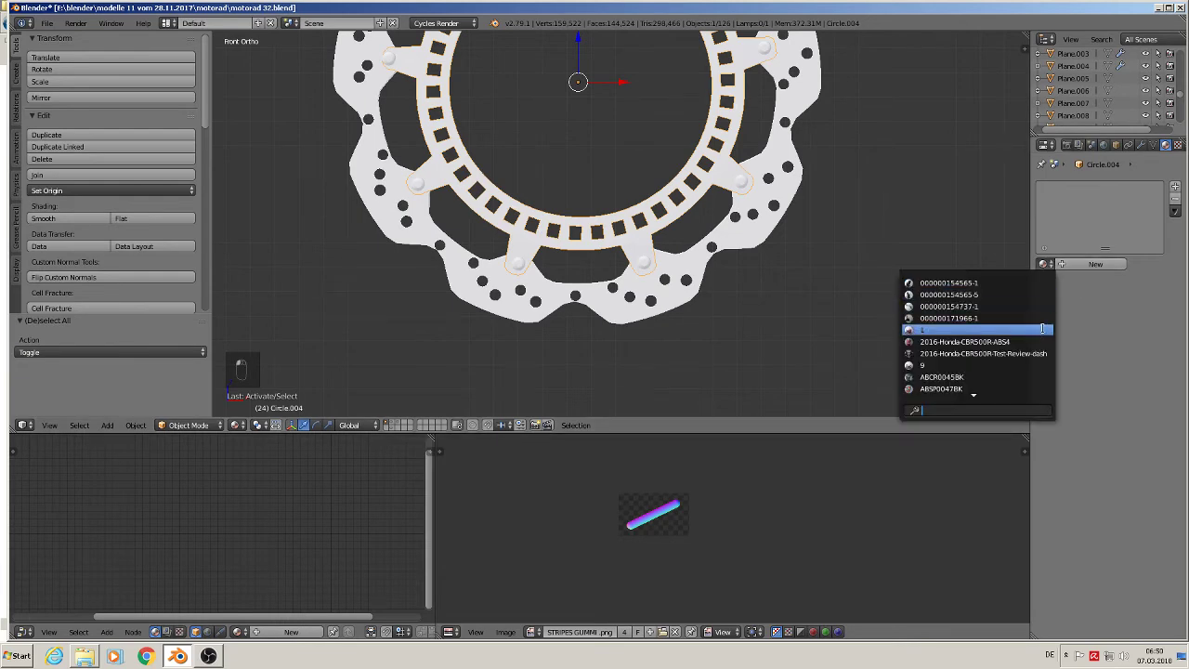
{"action": "type", "text": "steahl"}
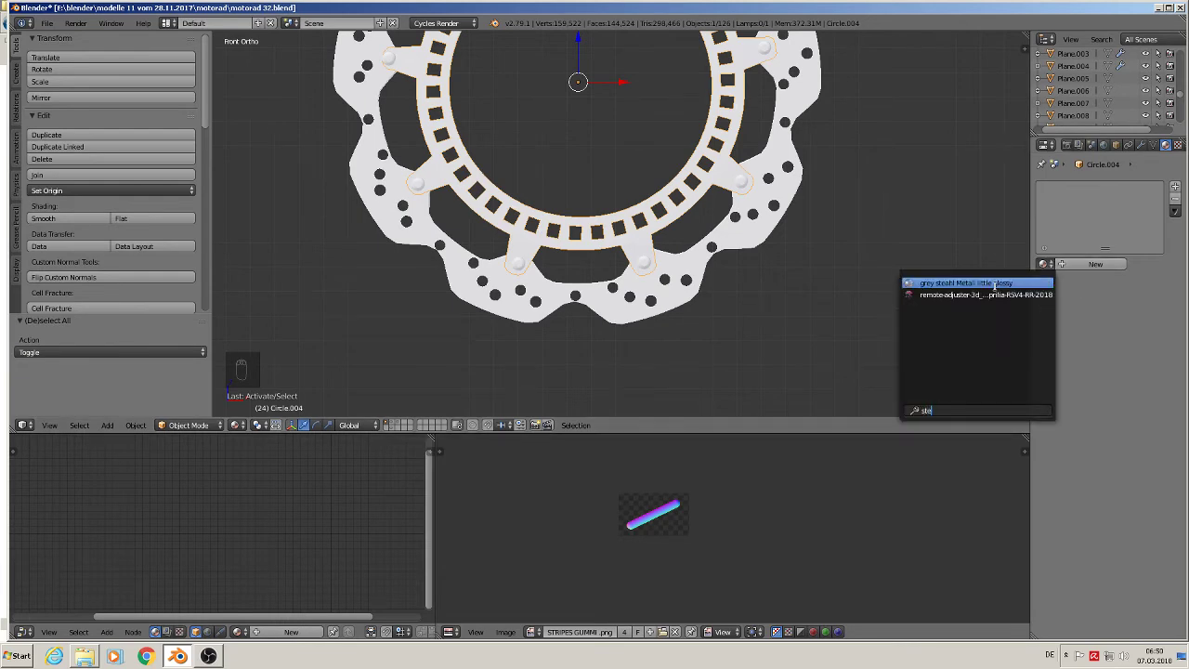
{"action": "left_click", "coordinate": [995, 282]}
{"action": "right_click", "coordinate": [750, 216]}
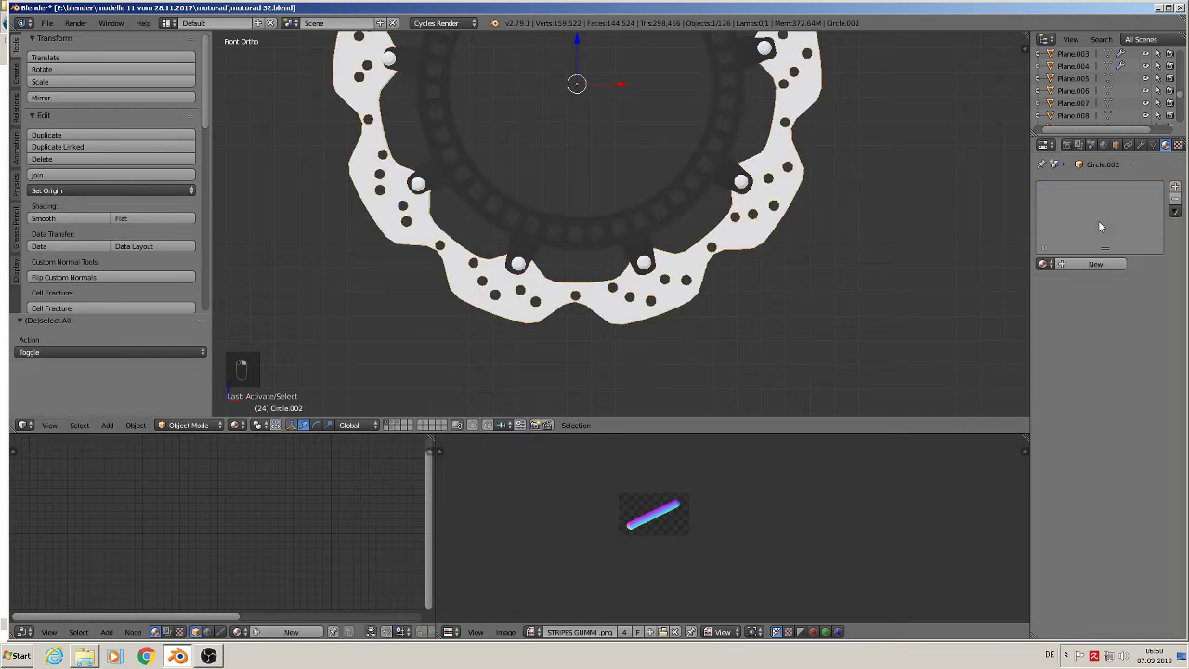
{"action": "left_click", "coordinate": [1046, 263]}
{"action": "type", "text": "ste"}
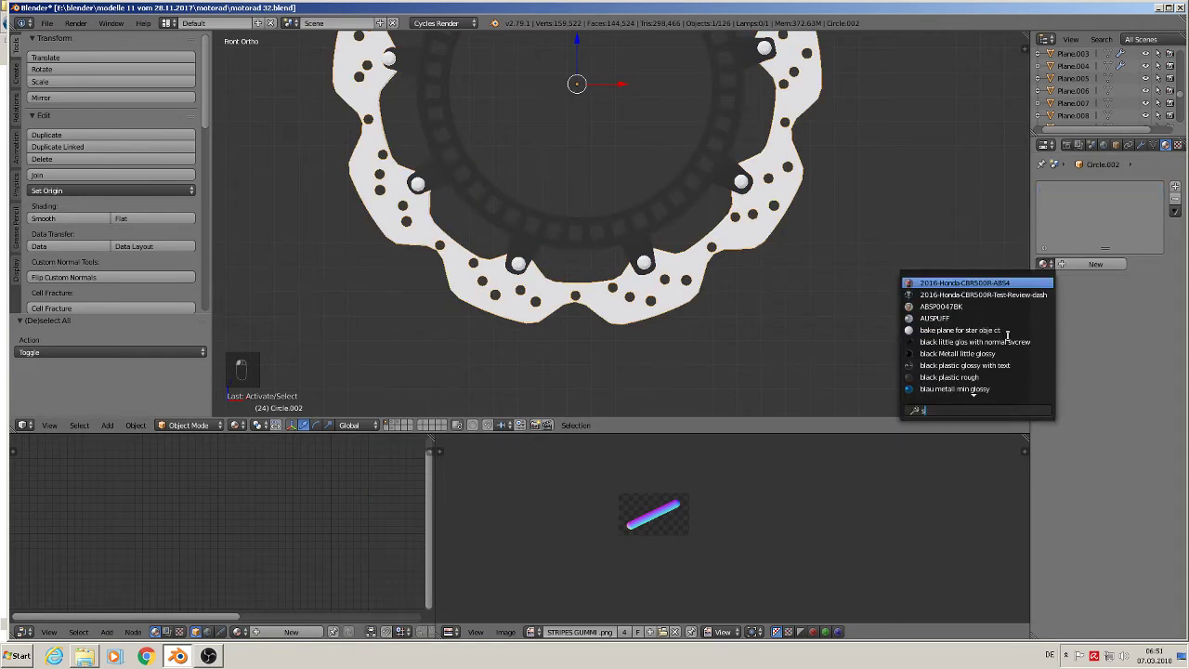
{"action": "left_click", "coordinate": [983, 282]}
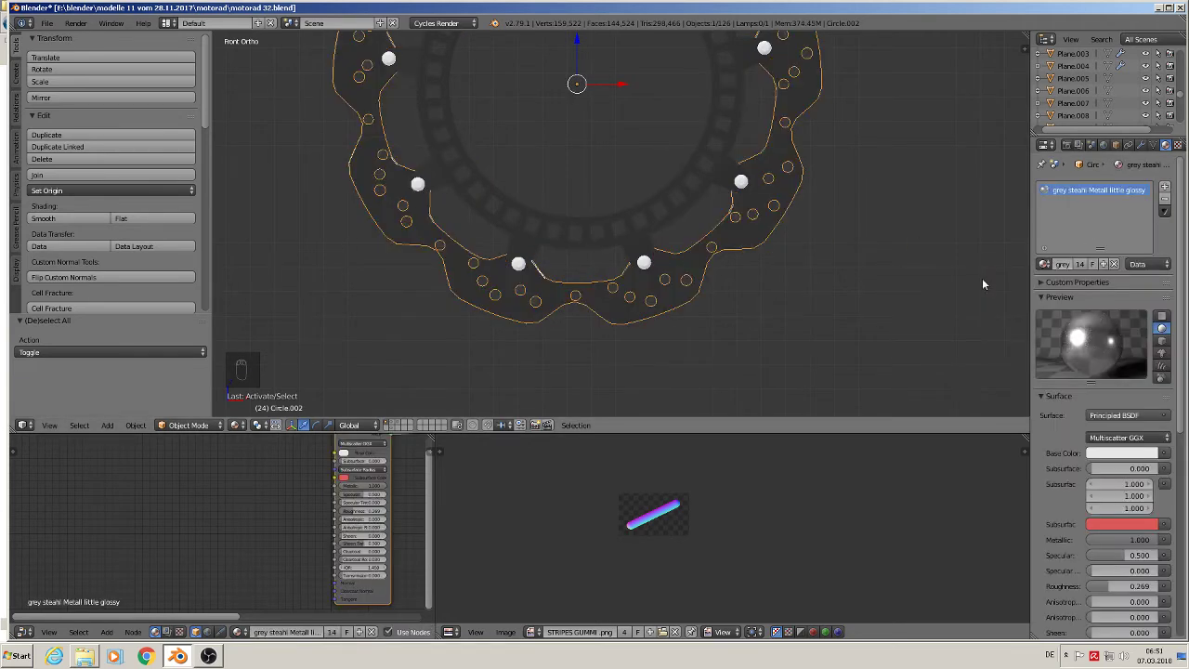
Step: Select the disc's screw spheres and assign them grey steahl Metall little glossy
{"action": "scroll", "coordinate": [459, 274], "scroll_direction": "up", "scroll_amount": 2}
{"action": "right_click", "coordinate": [400, 147]}
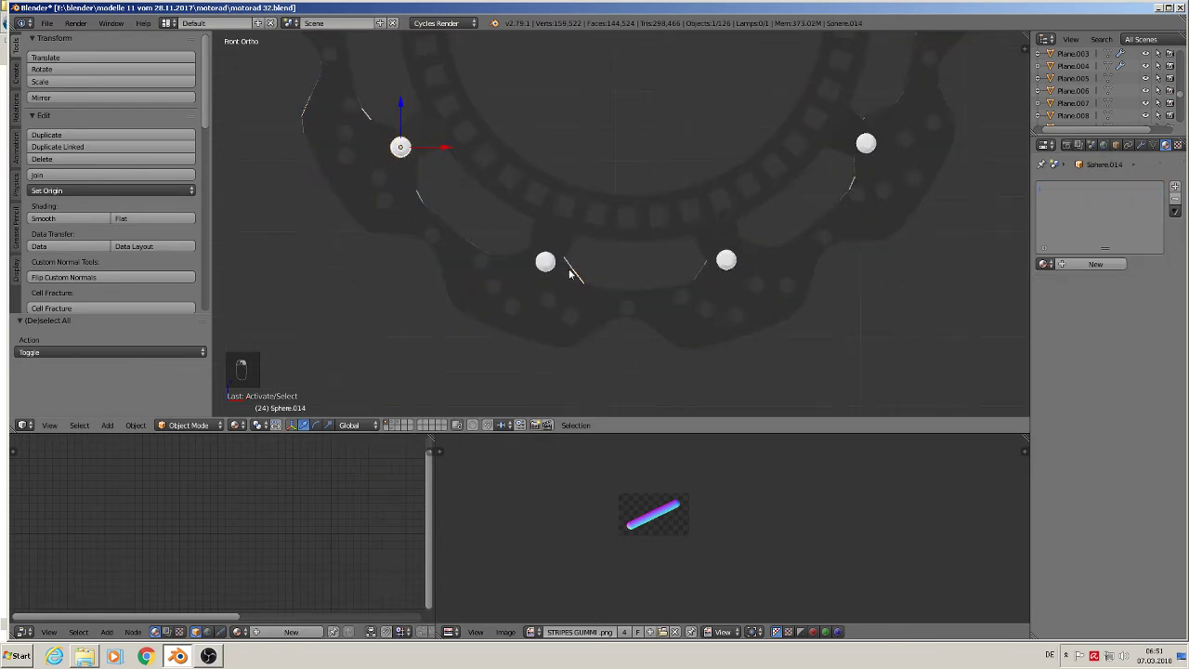
{"action": "right_click", "coordinate": [555, 263], "text": "shift"}
{"action": "right_click", "coordinate": [724, 261], "text": "shift"}
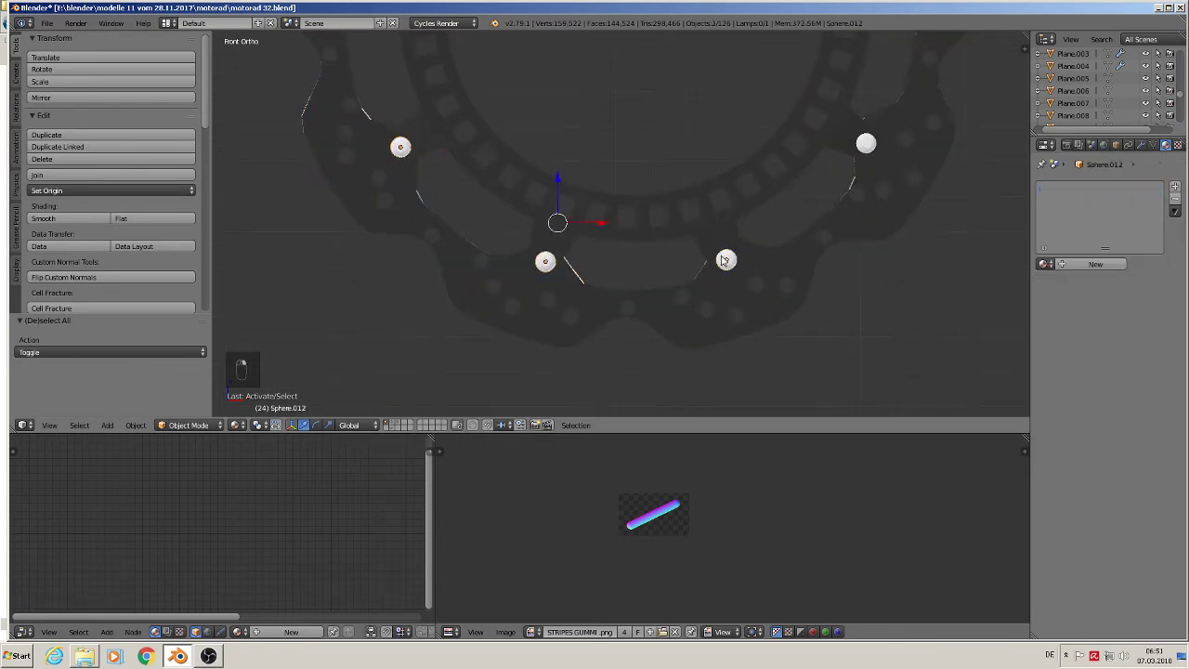
{"action": "right_click", "coordinate": [862, 152], "text": "shift"}
{"action": "scroll", "coordinate": [849, 186], "scroll_direction": "down", "scroll_amount": 3}
{"action": "right_click", "coordinate": [792, 214], "text": "shift"}
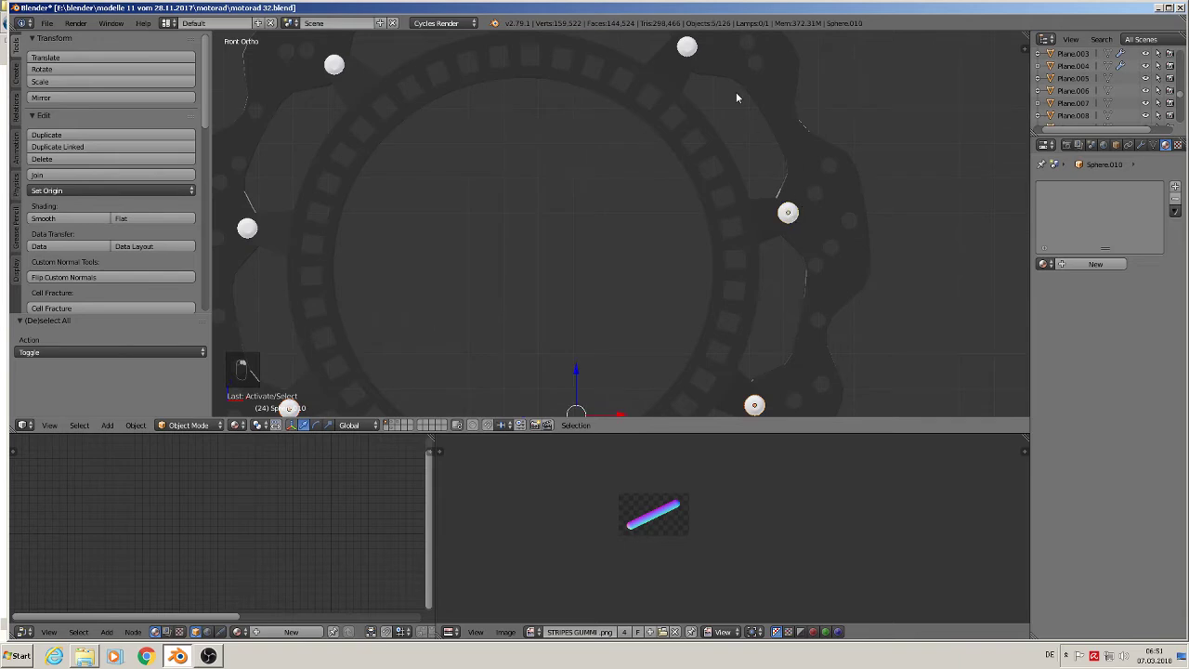
{"action": "right_click", "coordinate": [686, 47], "text": "shift"}
{"action": "middle_click_drag", "start_coordinate": [626, 41], "coordinate": [709, 176], "text": "shift"}
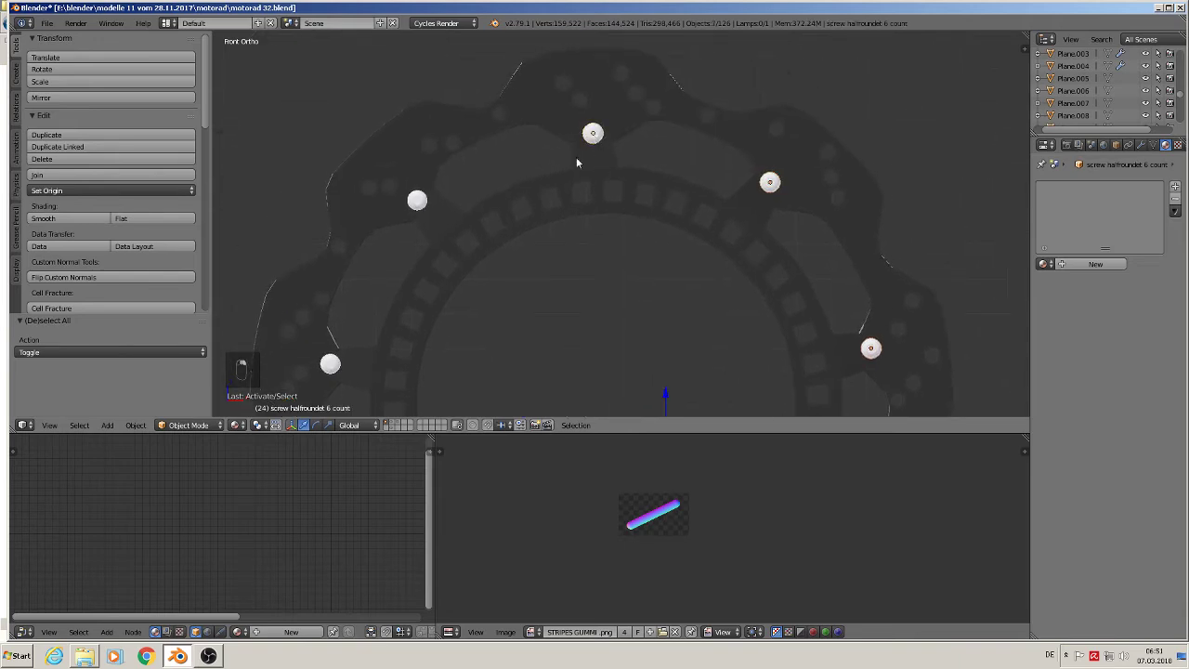
{"action": "right_click", "coordinate": [420, 202]}
{"action": "scroll", "coordinate": [621, 105], "scroll_direction": "up", "scroll_amount": 2}
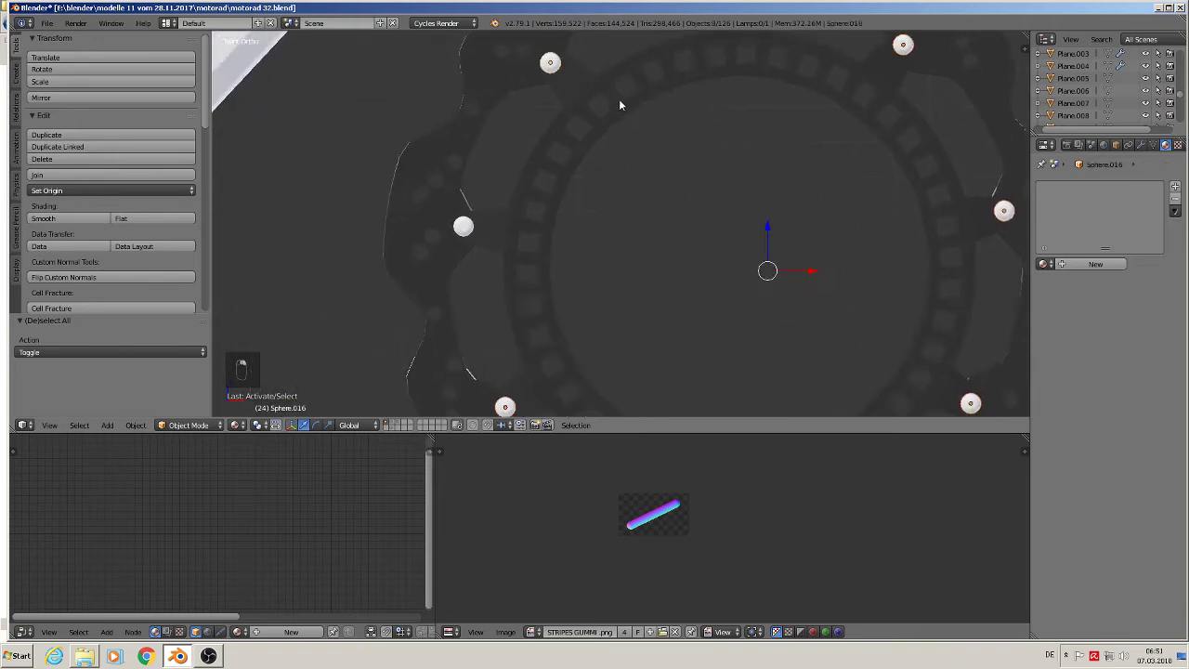
{"action": "right_click", "coordinate": [467, 232], "text": "shift"}
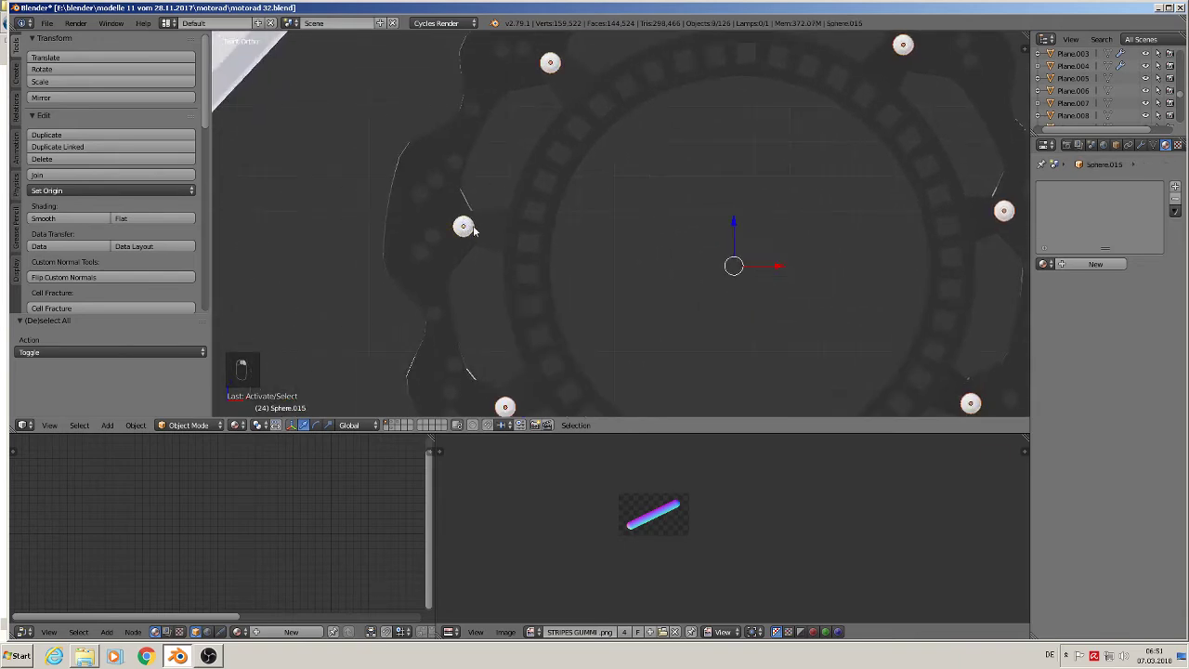
{"action": "left_click", "coordinate": [1043, 264]}
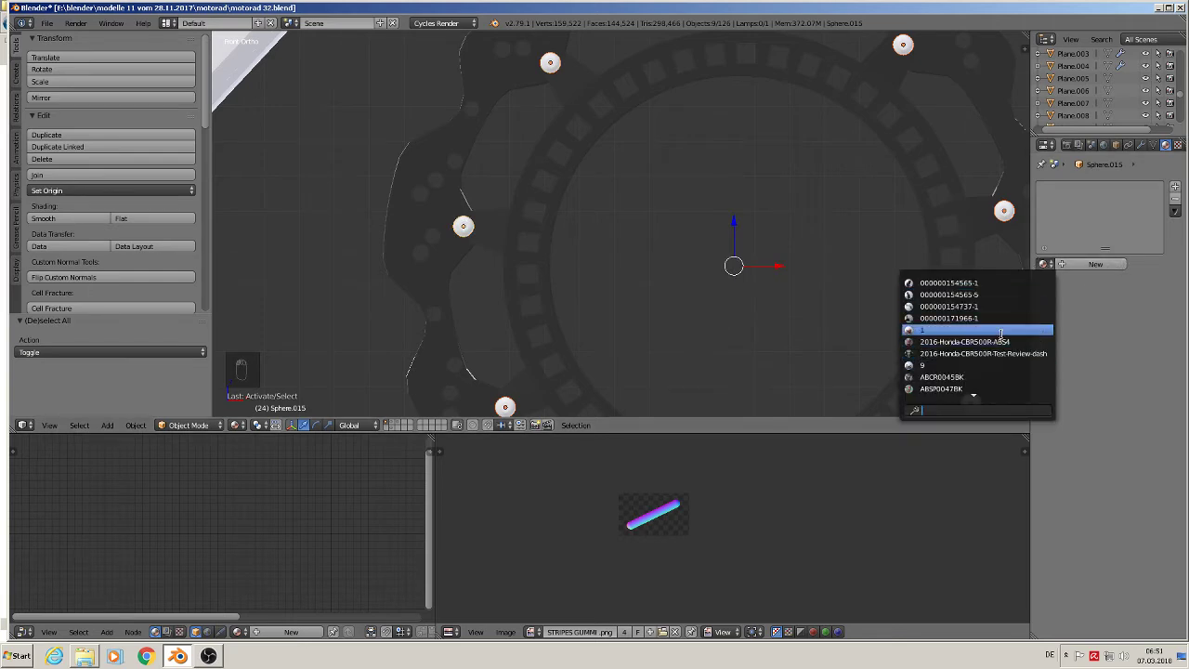
{"action": "type", "text": "st"}
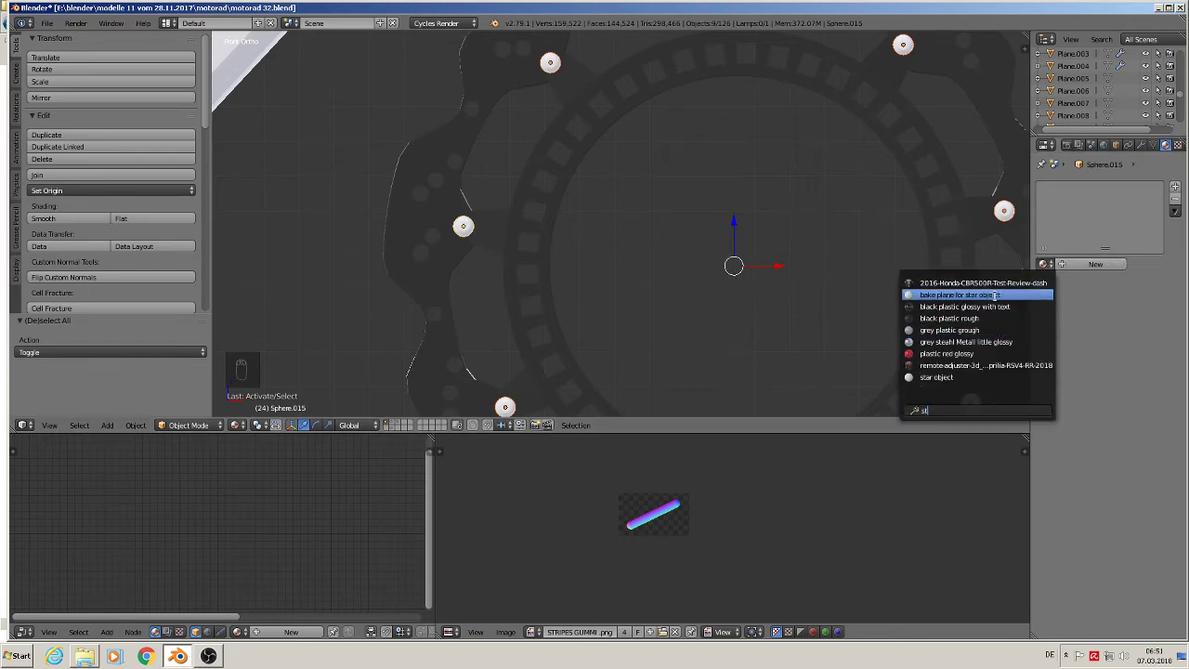
{"action": "type", "text": "e"}
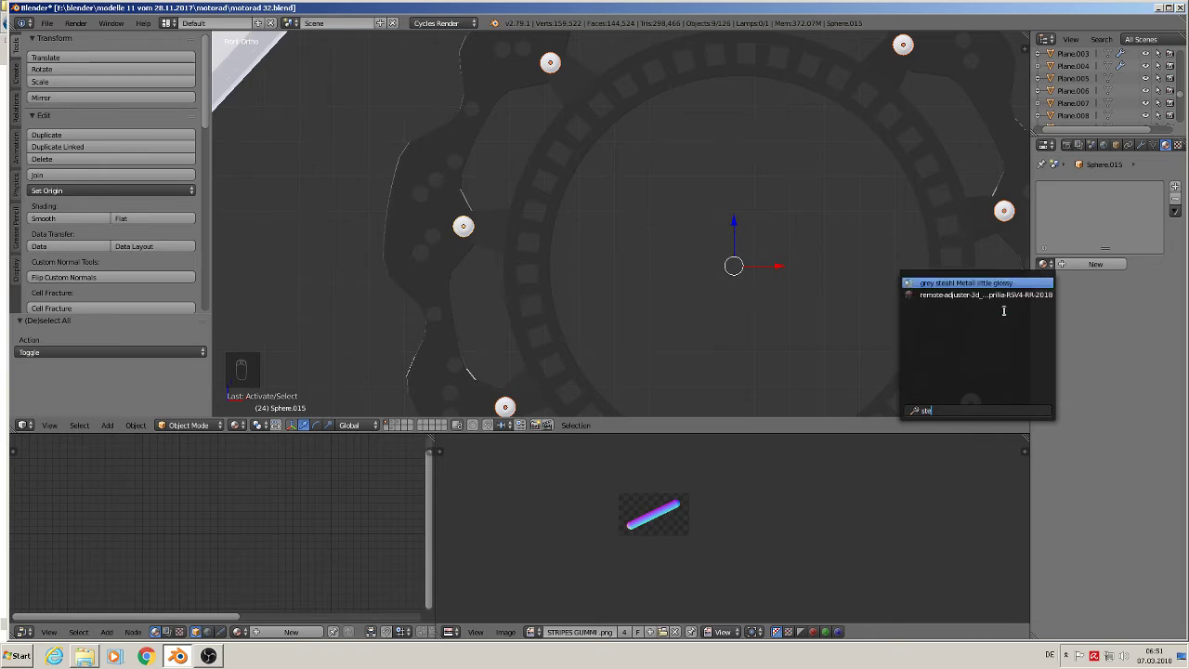
{"action": "left_click", "coordinate": [1007, 284]}
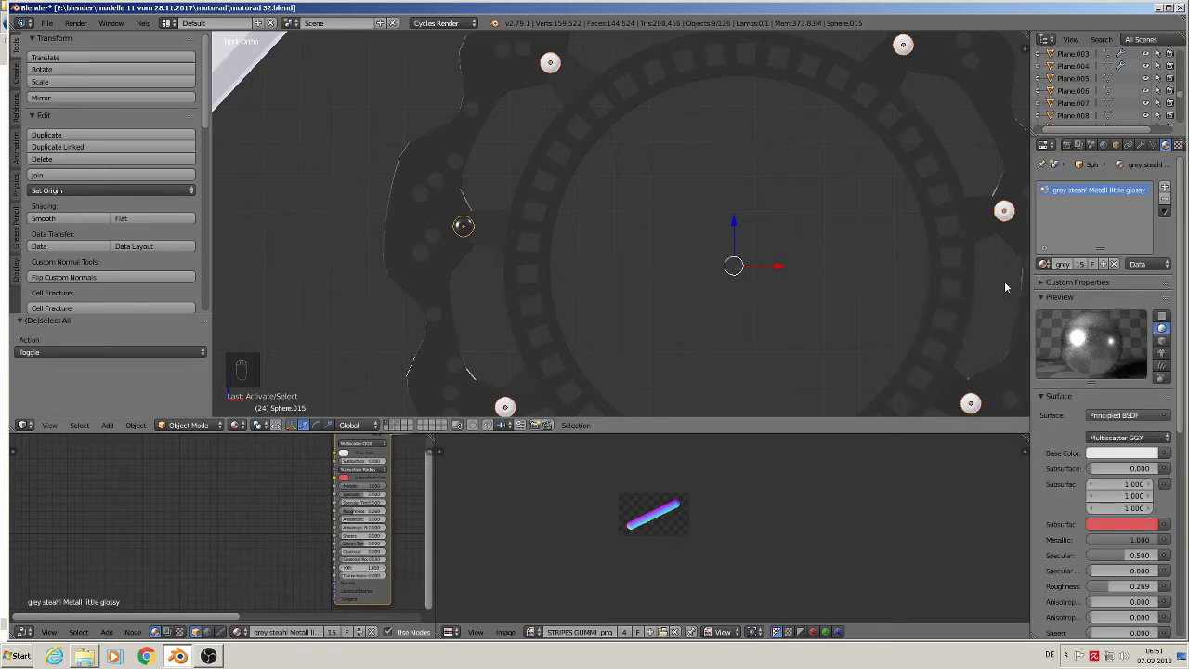
Step: Circle-select the nine bolt spheres and join them into Sphere.016, then deselect
{"action": "scroll", "coordinate": [902, 249], "scroll_direction": "down", "scroll_amount": 3}
{"action": "right_click", "coordinate": [671, 124]}
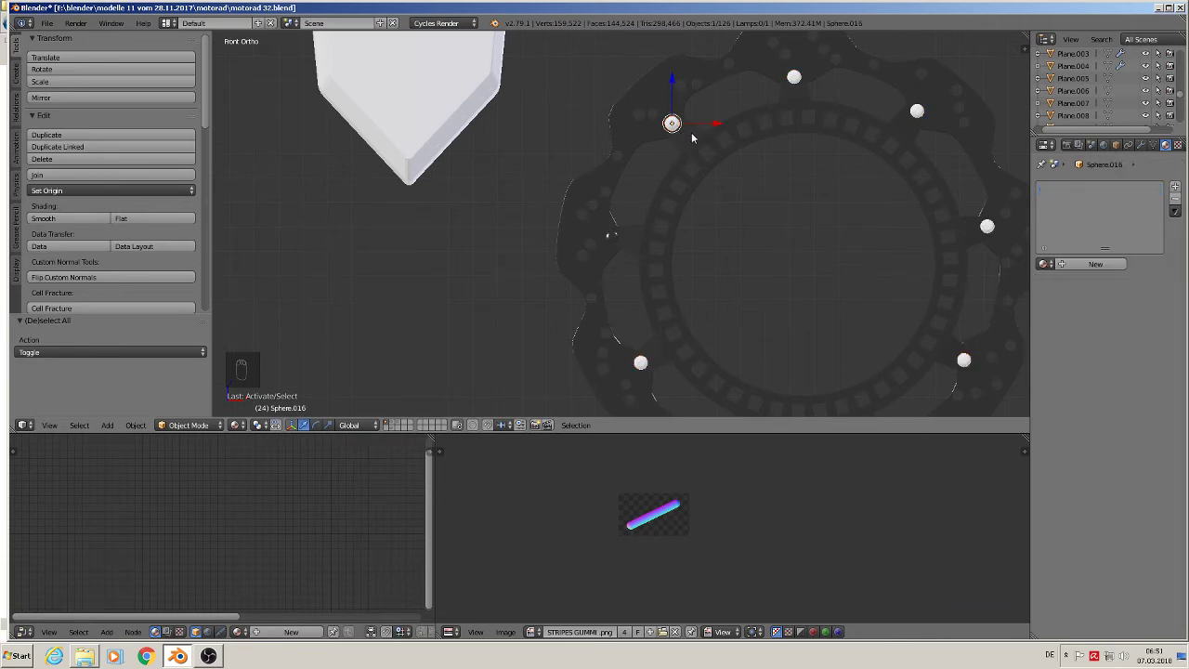
{"action": "scroll", "coordinate": [783, 168], "scroll_direction": "down", "scroll_amount": 4}
{"action": "key", "text": "a"}
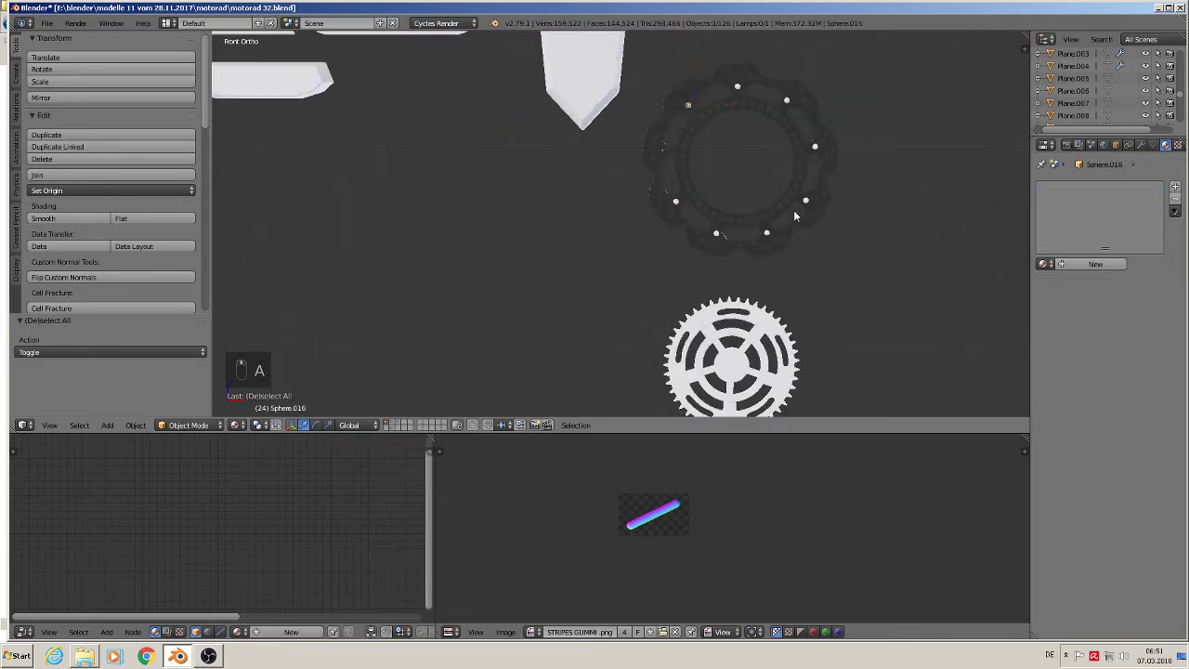
{"action": "key", "text": "c"}
{"action": "mouse_move", "coordinate": [773, 116]}
{"action": "left_mouse_down"}
{"action": "mouse_move", "coordinate": [715, 98]}
{"action": "mouse_move", "coordinate": [658, 139]}
{"action": "mouse_move", "coordinate": [674, 205]}
{"action": "mouse_move", "coordinate": [734, 234]}
{"action": "mouse_move", "coordinate": [805, 224]}
{"action": "mouse_move", "coordinate": [815, 121]}
{"action": "mouse_move", "coordinate": [778, 78]}
{"action": "mouse_move", "coordinate": [730, 113]}
{"action": "mouse_move", "coordinate": [771, 97]}
{"action": "mouse_move", "coordinate": [792, 115]}
{"action": "mouse_move", "coordinate": [750, 103]}
{"action": "mouse_move", "coordinate": [659, 170]}
{"action": "left_mouse_up"}
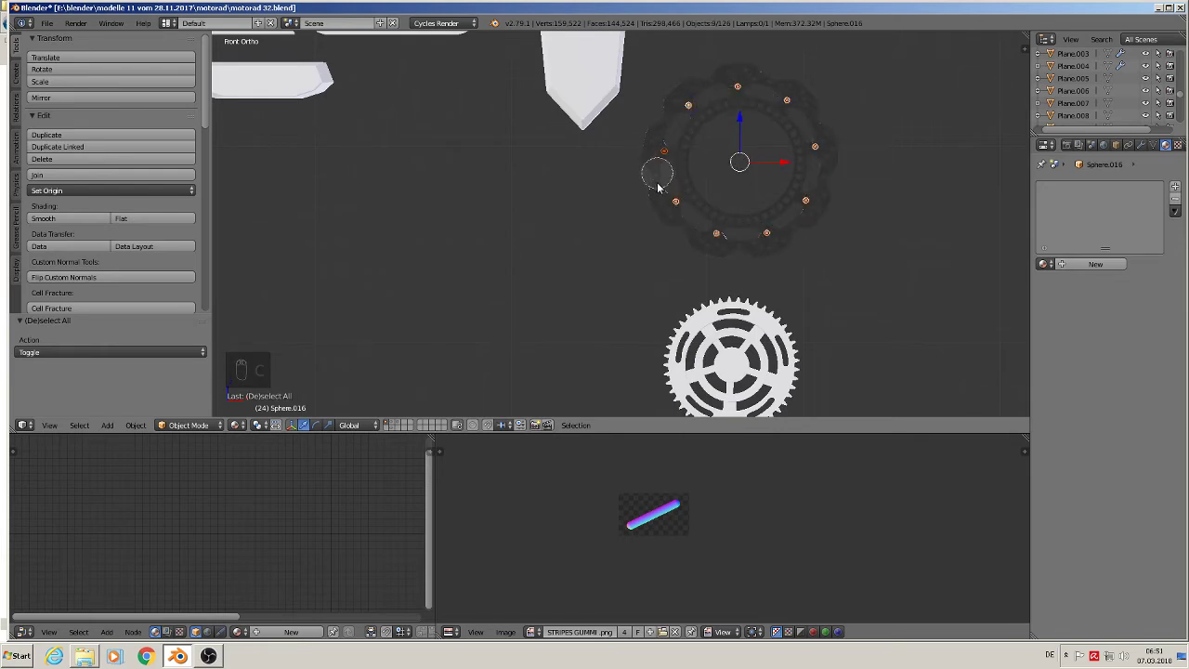
{"action": "right_click", "coordinate": [644, 198]}
{"action": "left_click", "coordinate": [56, 174]}
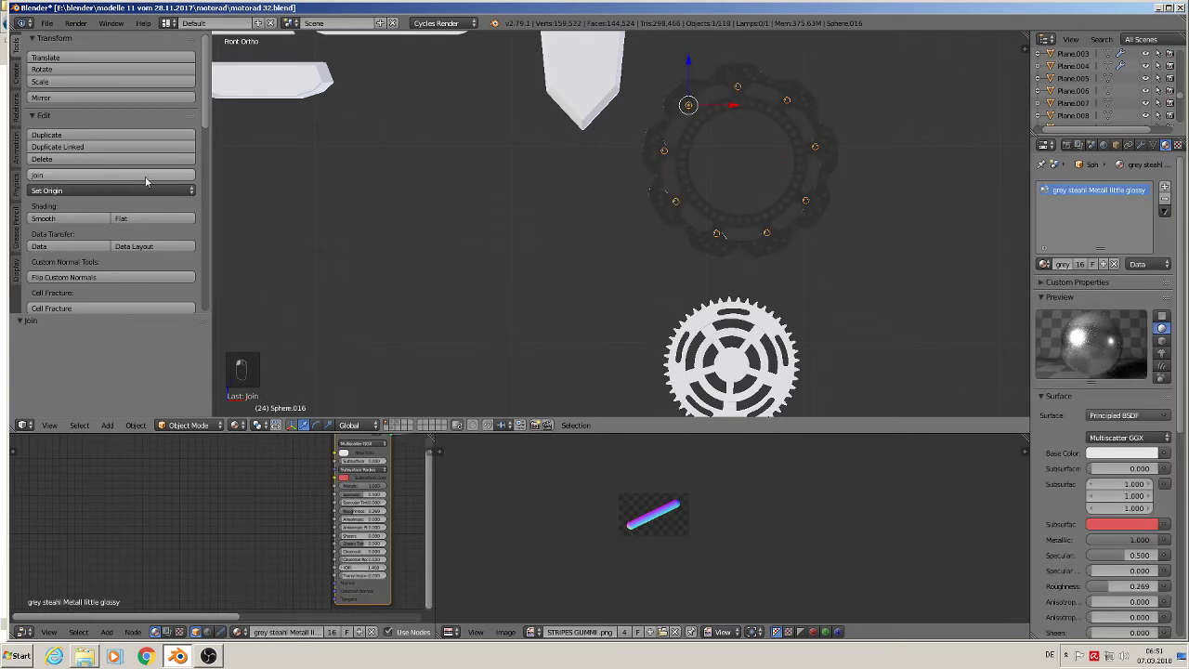
{"action": "scroll", "coordinate": [676, 158], "scroll_direction": "up", "scroll_amount": 1}
{"action": "key", "text": "a"}
{"action": "middle_click_drag", "start_coordinate": [814, 180], "coordinate": [805, 206]}
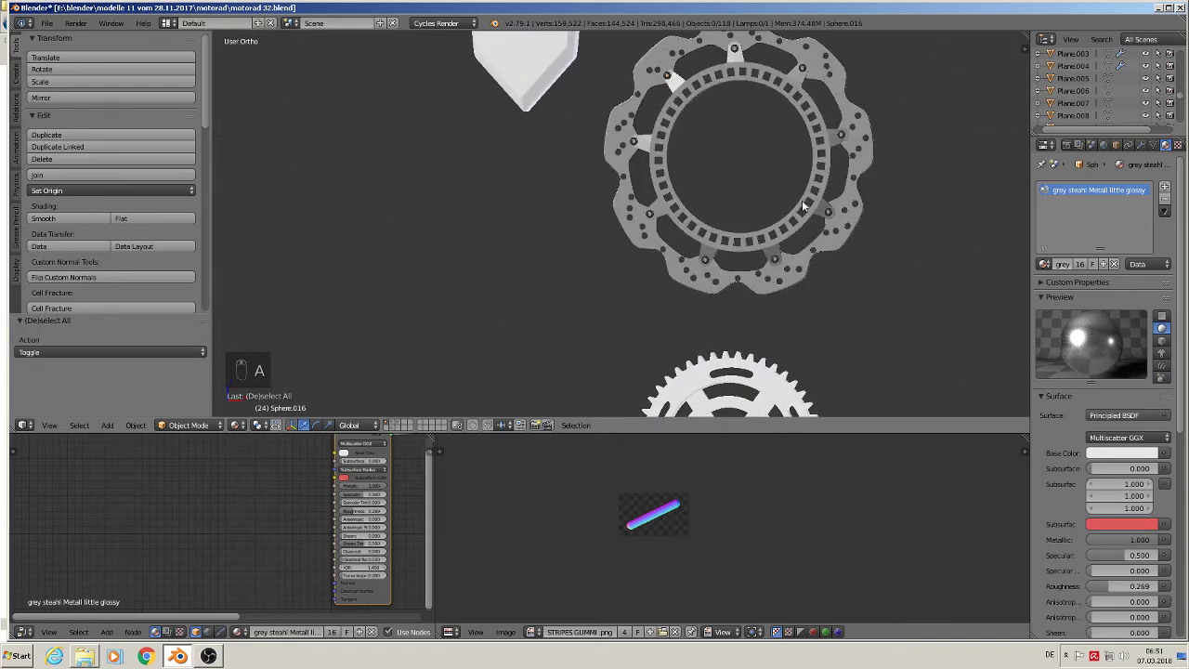
Step: Select the sprocket gear's ring pieces and join them into one gear object
{"action": "key", "text": "a"}
{"action": "scroll", "coordinate": [805, 206], "scroll_direction": "down", "scroll_amount": 5}
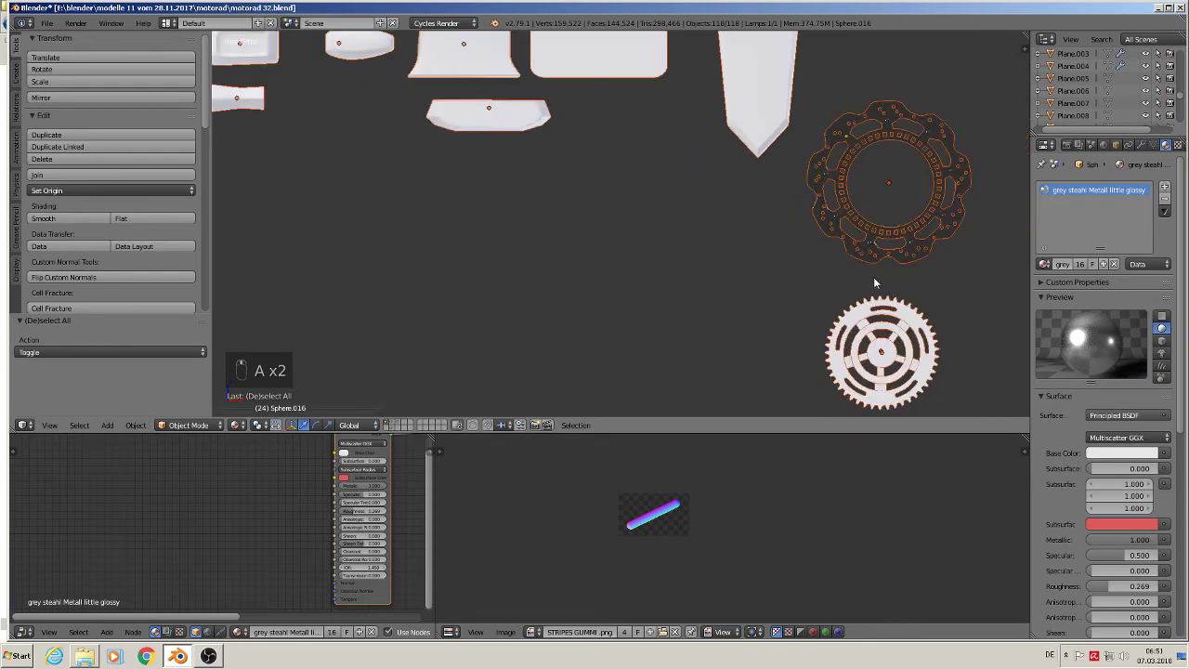
{"action": "scroll", "coordinate": [704, 199], "scroll_direction": "up", "scroll_amount": 5}
{"action": "right_click", "coordinate": [757, 202]}
{"action": "scroll", "coordinate": [795, 234], "scroll_direction": "up", "scroll_amount": 2}
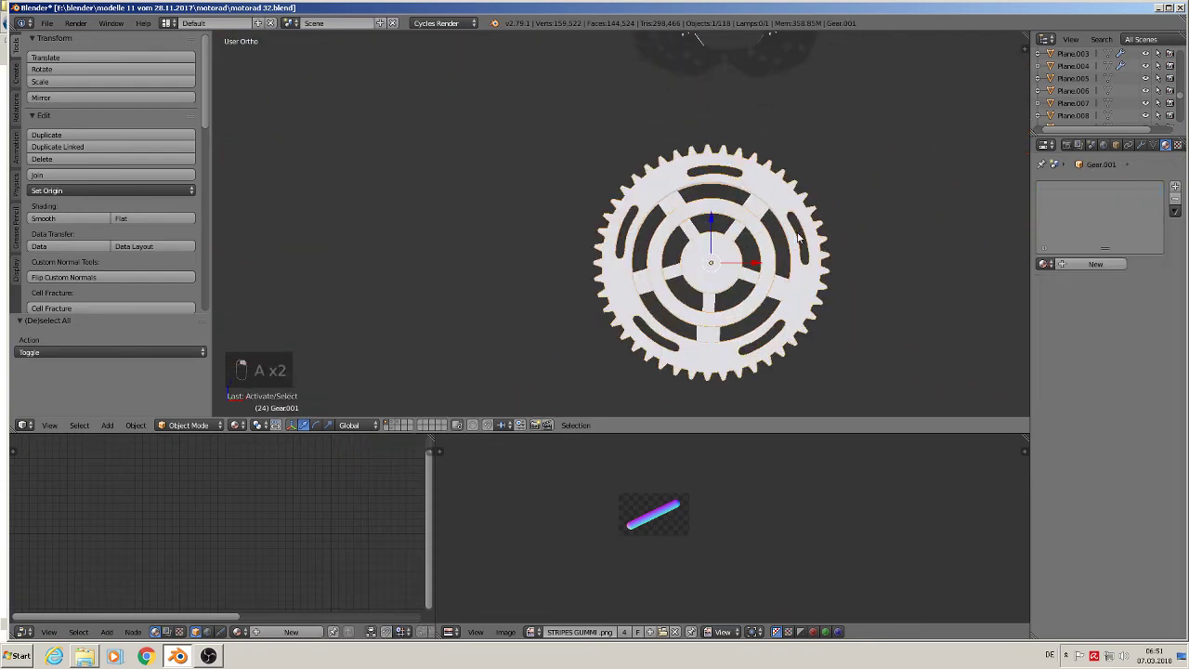
{"action": "key", "text": "g"}
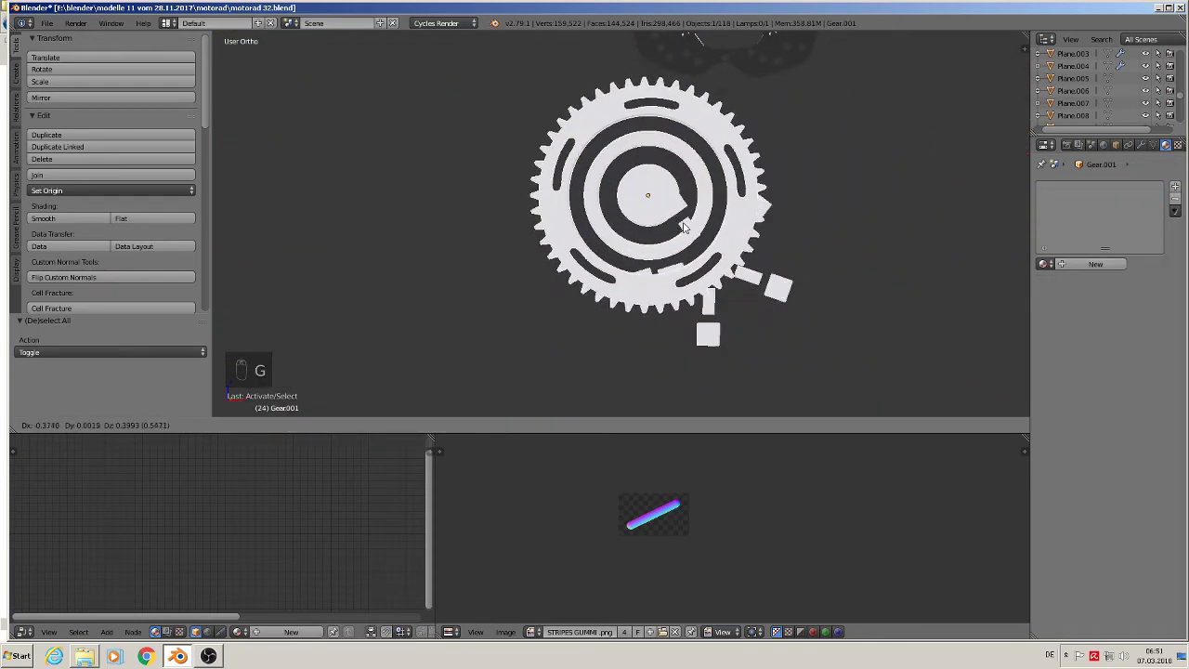
{"action": "right_click", "coordinate": [760, 268]}
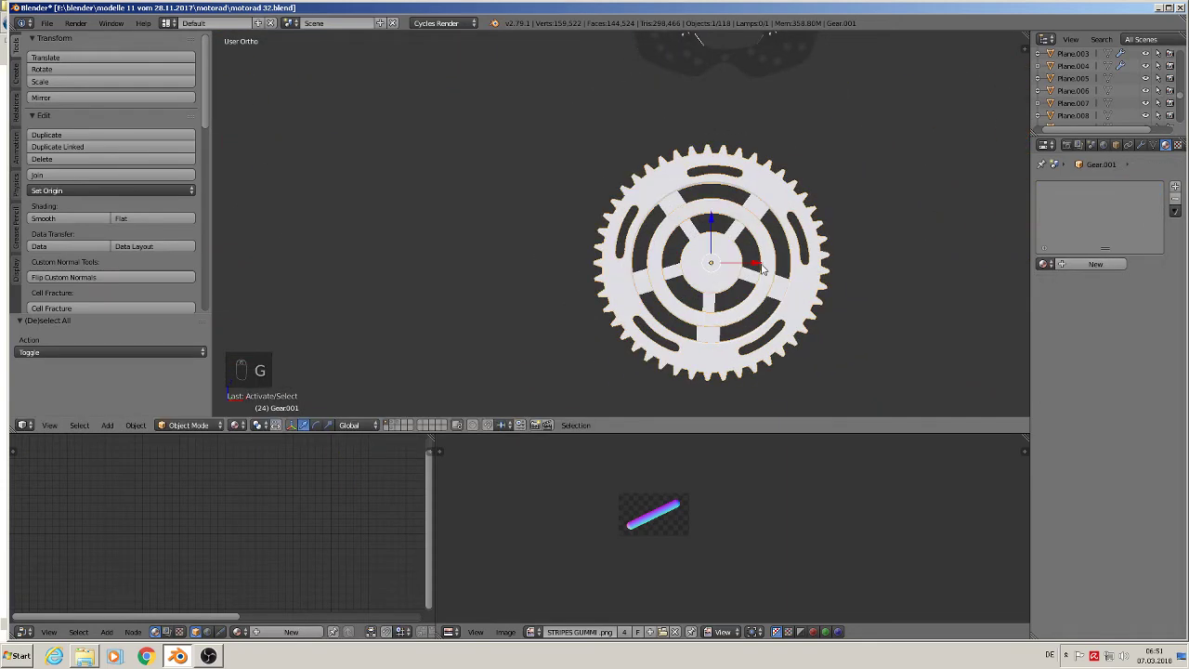
{"action": "right_click", "coordinate": [690, 231], "text": "shift"}
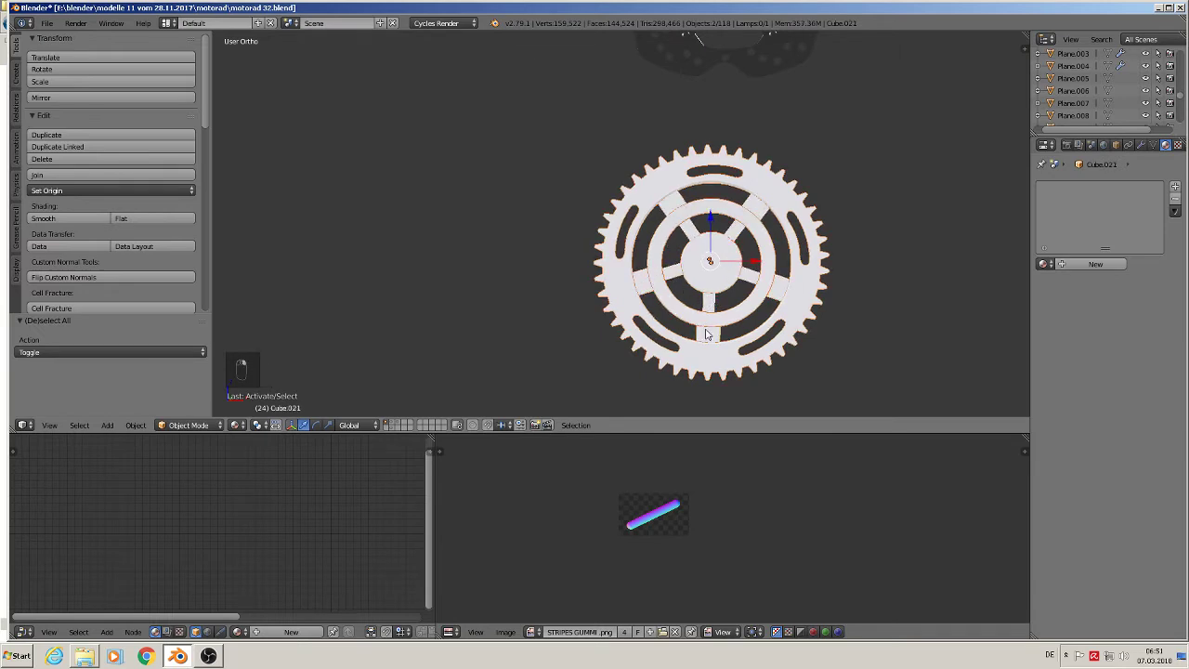
{"action": "right_click", "coordinate": [755, 280], "text": "shift"}
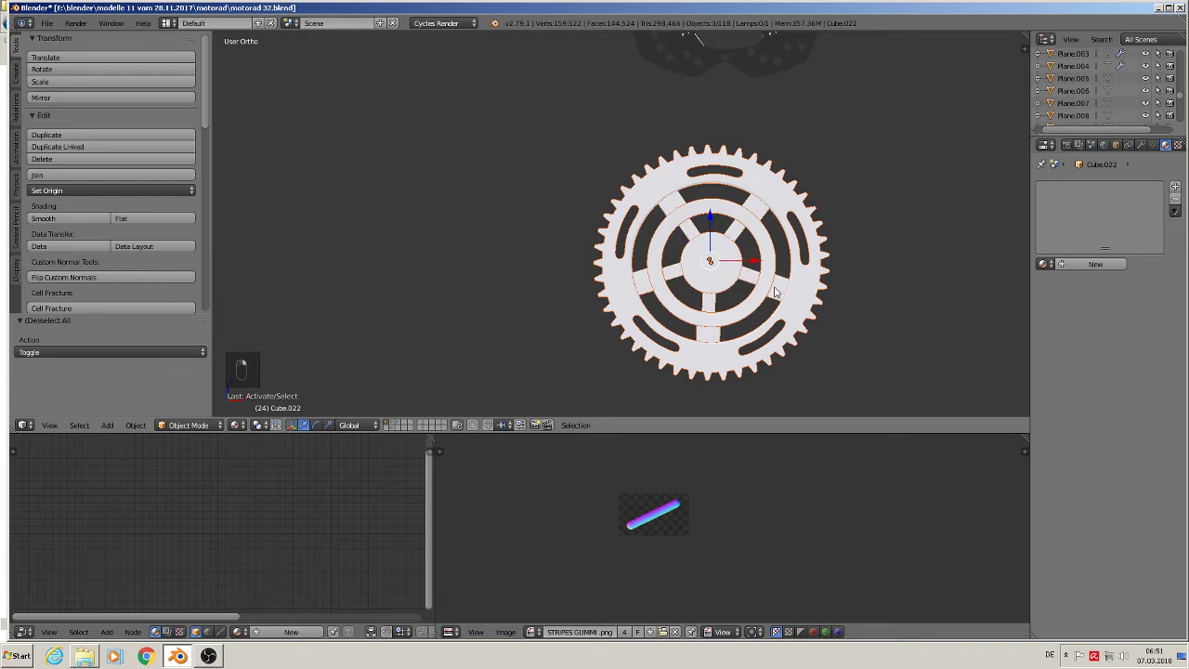
{"action": "left_click", "coordinate": [69, 175]}
Step: Move the joined gear and assign it the grey steahl Metall little glossy material
{"action": "key", "text": "g"}
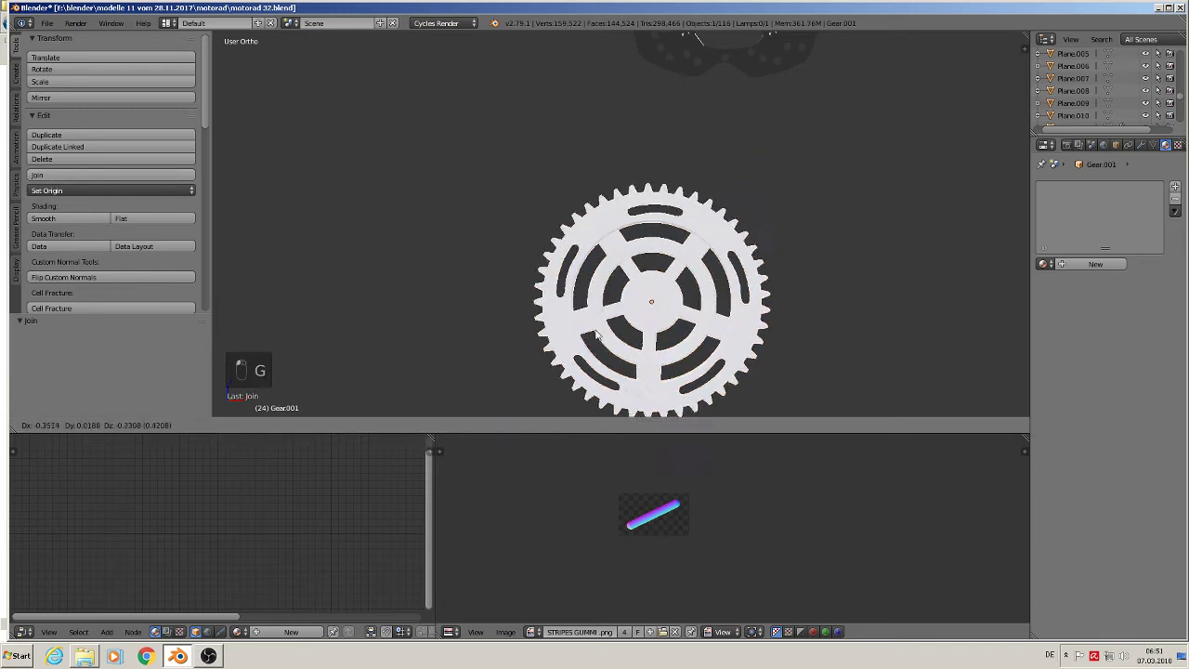
{"action": "left_click", "coordinate": [638, 281]}
{"action": "left_click", "coordinate": [1043, 265]}
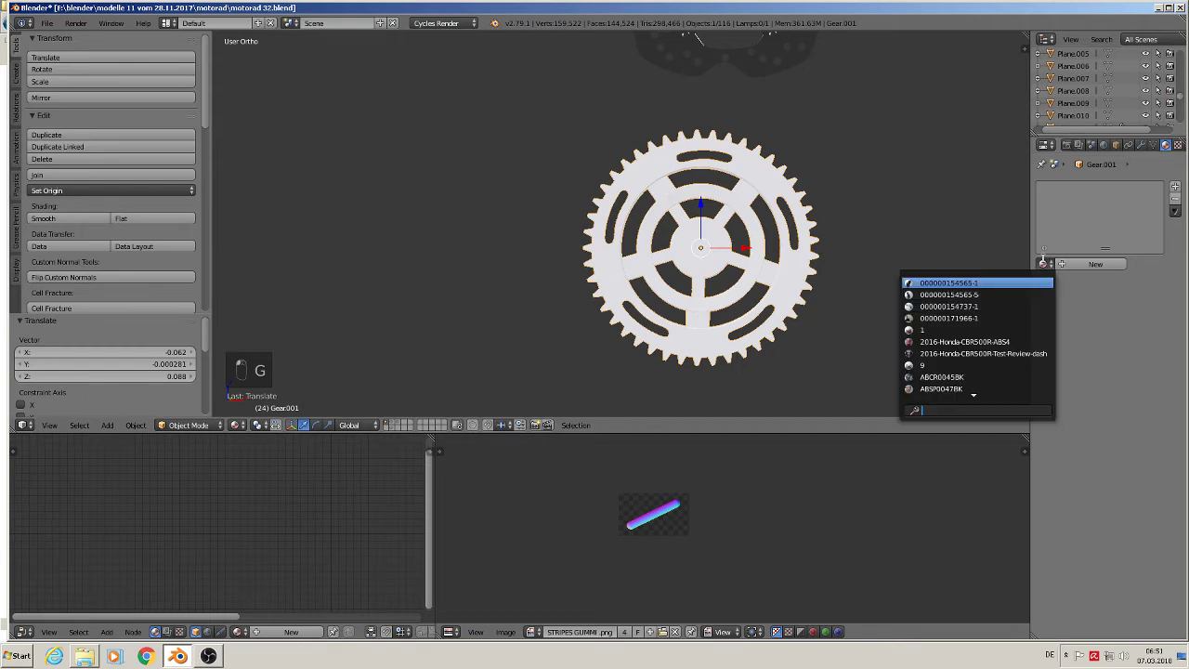
{"action": "type", "text": "ste"}
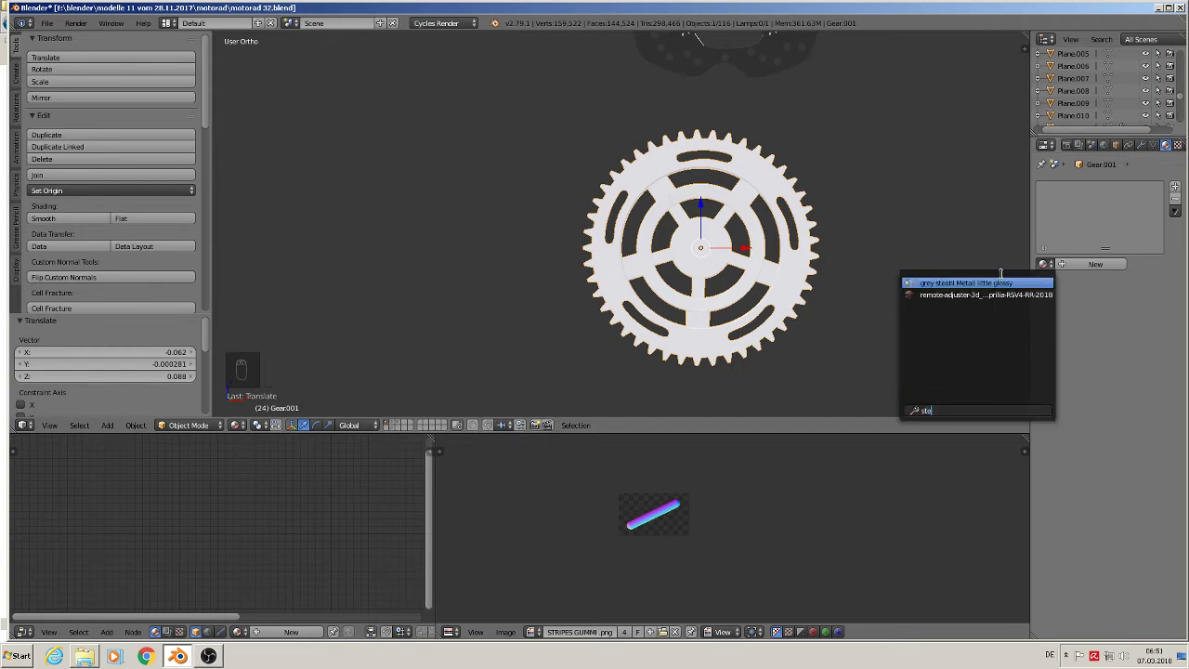
{"action": "left_click", "coordinate": [986, 281]}
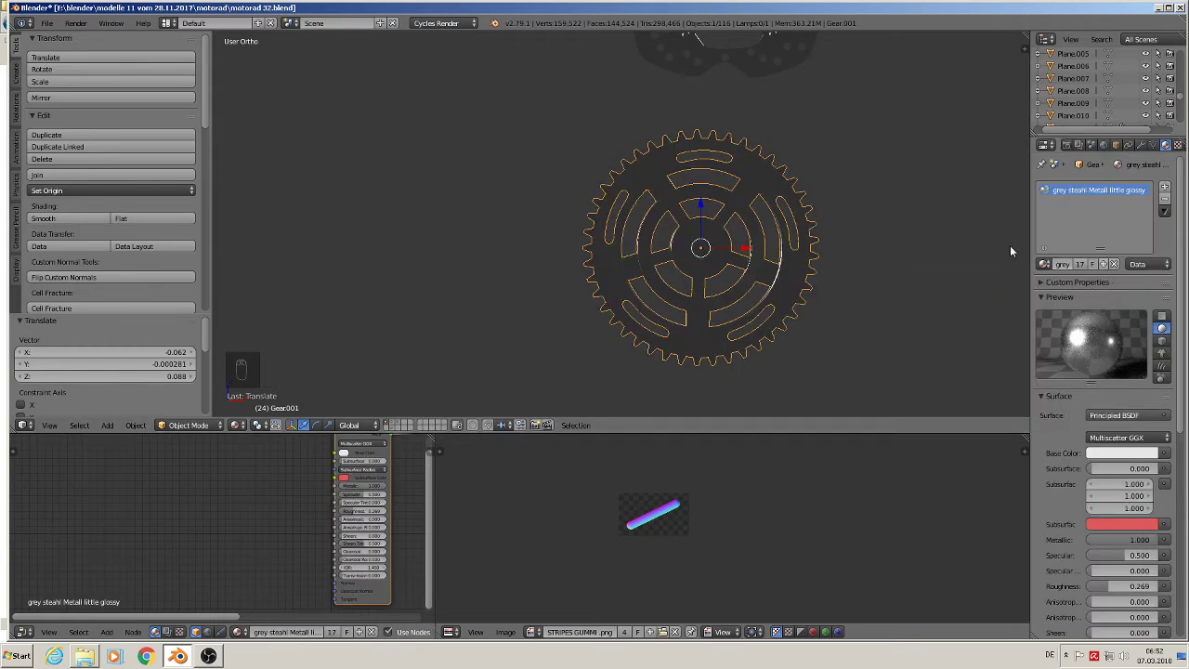
Step: UV-unwrap the gear's entire mesh
{"action": "key", "text": "a"}
{"action": "right_click", "coordinate": [691, 195]}
{"action": "key", "text": "Tab"}
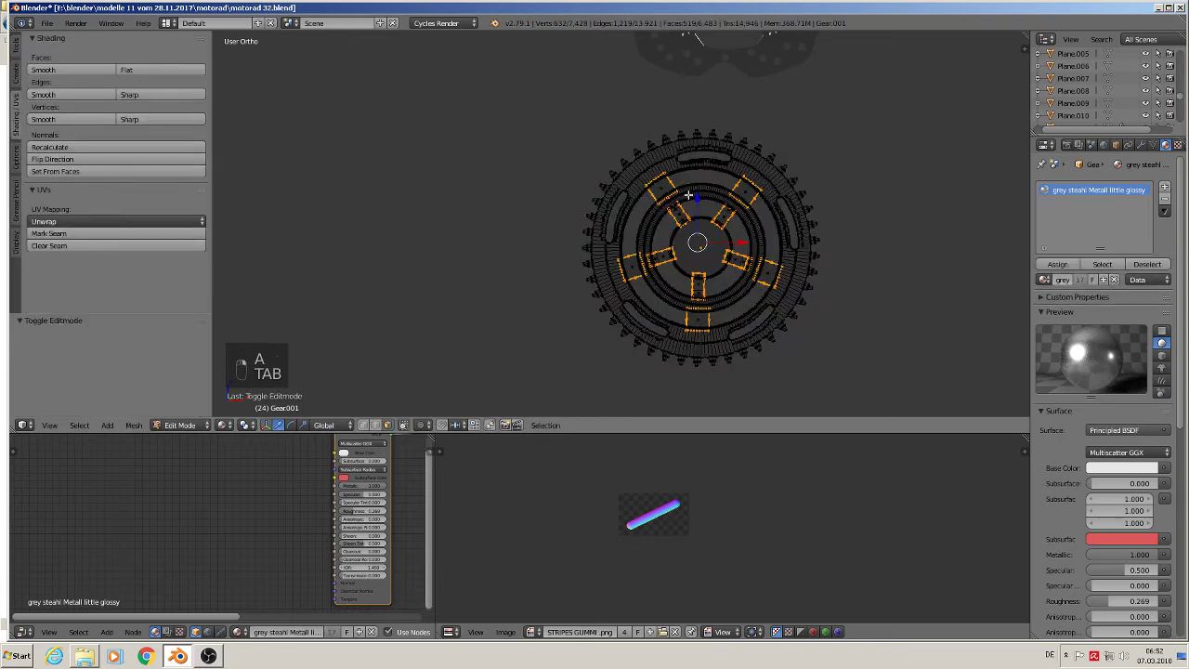
{"action": "key", "text": "a"}
{"action": "key", "text": "a"}
{"action": "key", "text": "u"}
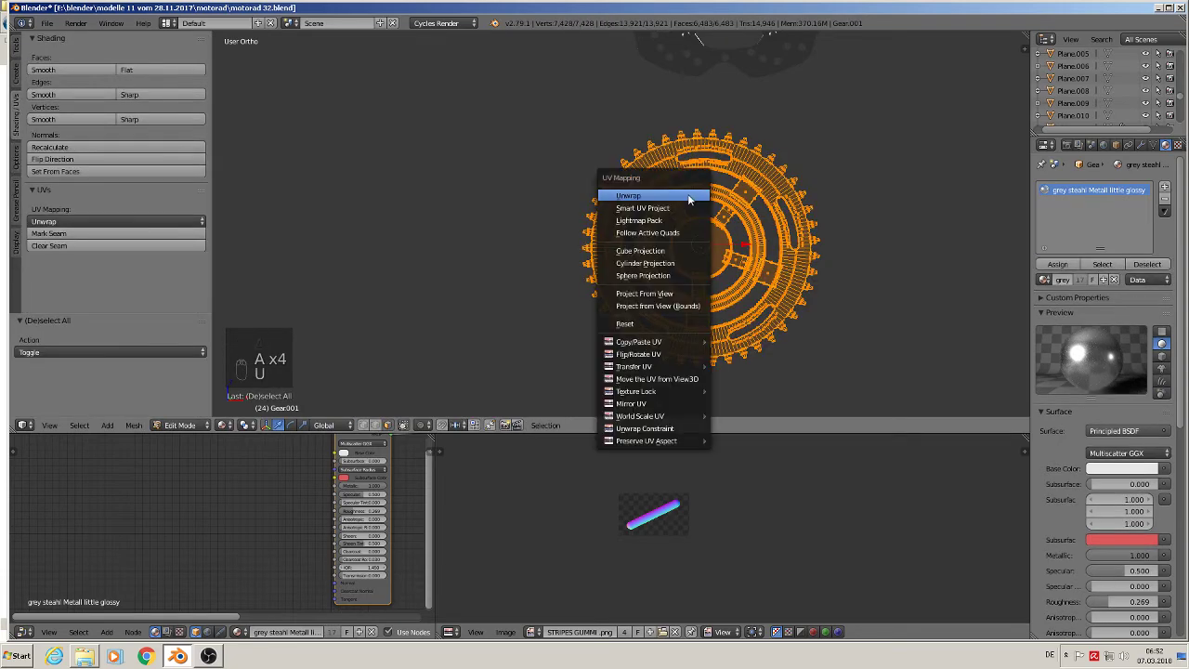
{"action": "left_click", "coordinate": [688, 195]}
{"action": "key", "text": "Tab"}
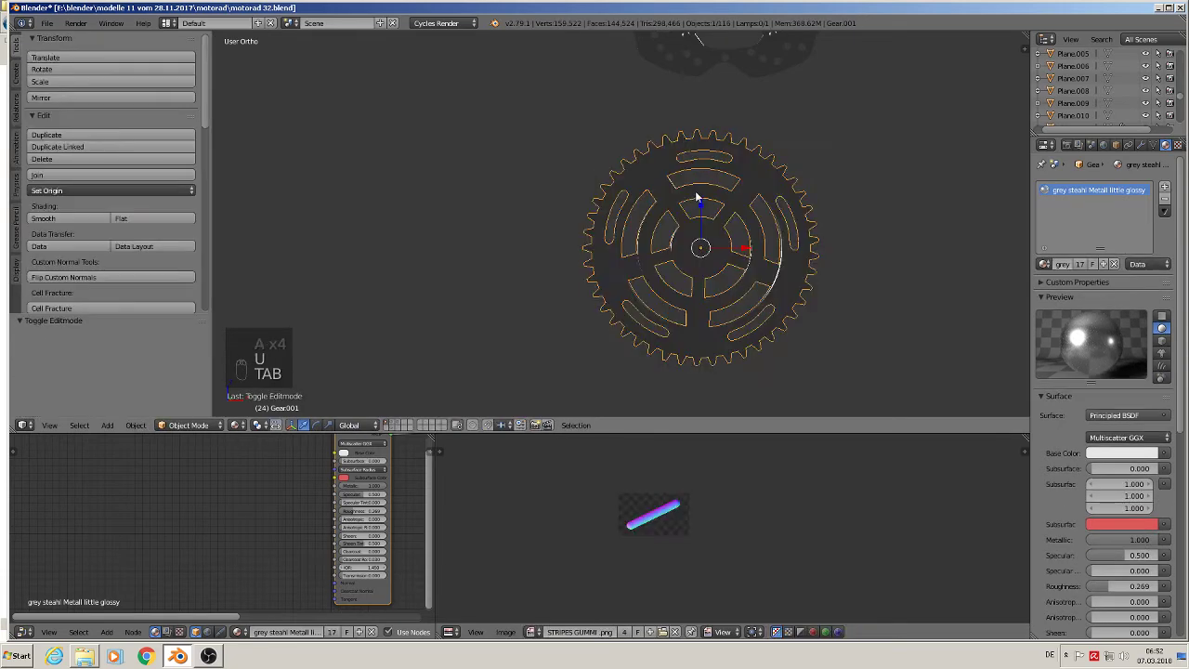
Step: Join the wavy brake disc and its inner ring into one object
{"action": "scroll", "coordinate": [689, 202], "scroll_direction": "down", "scroll_amount": 3}
{"action": "right_click", "coordinate": [685, 158]}
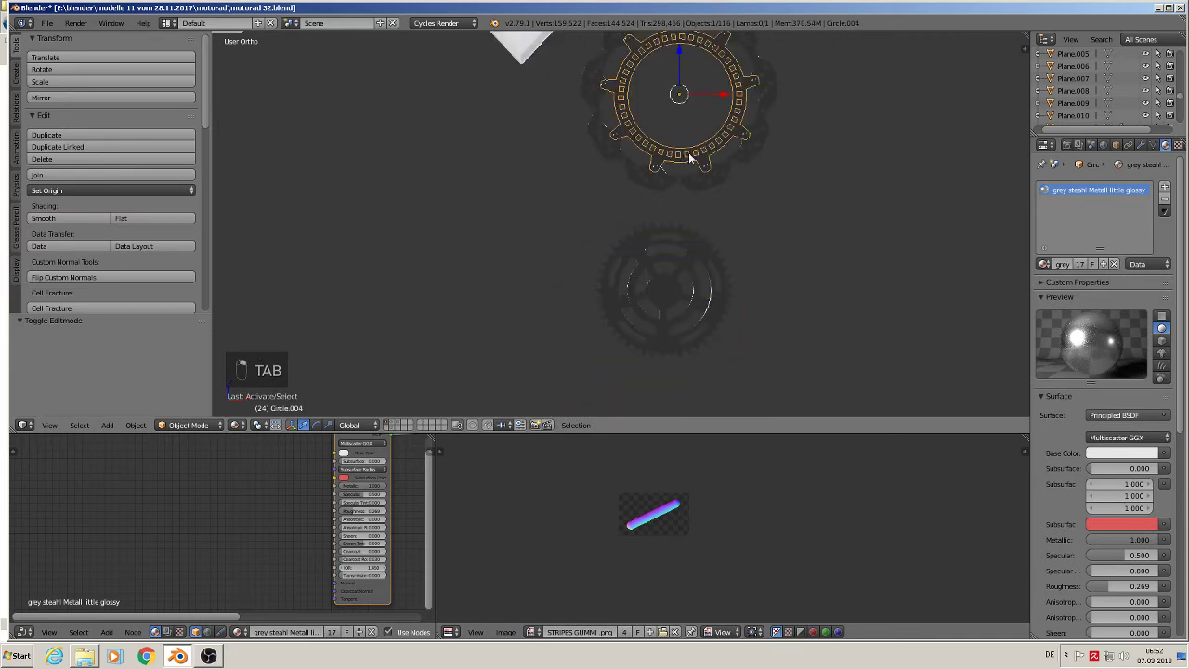
{"action": "right_click", "coordinate": [684, 197]}
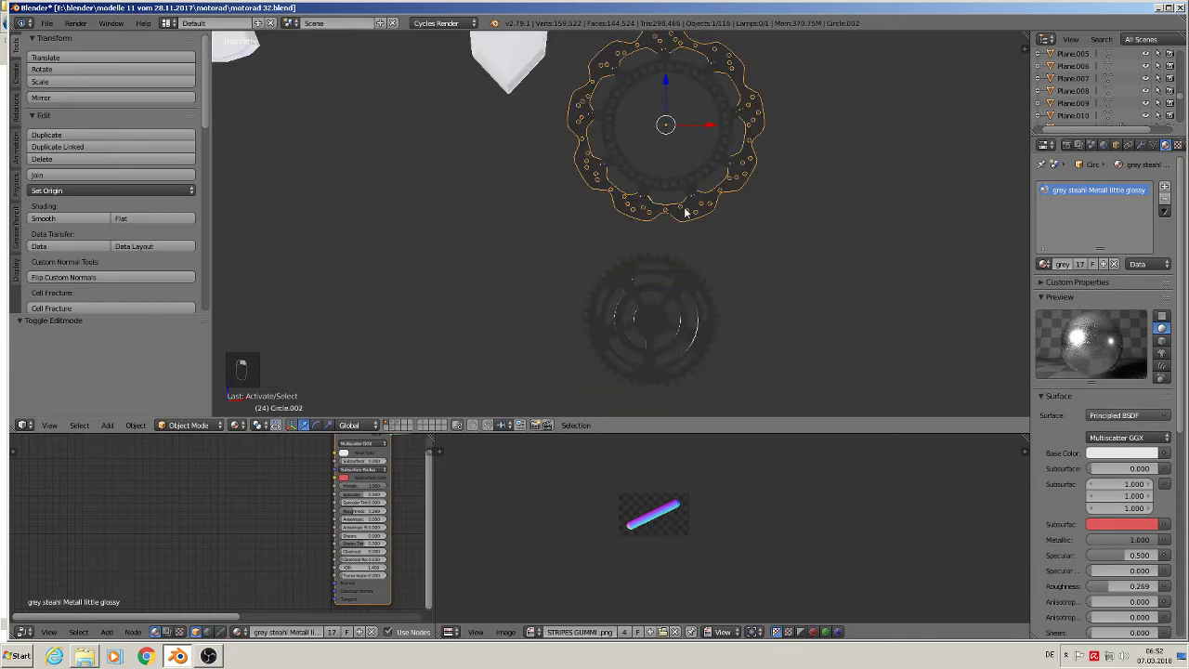
{"action": "right_click", "coordinate": [689, 186], "text": "shift"}
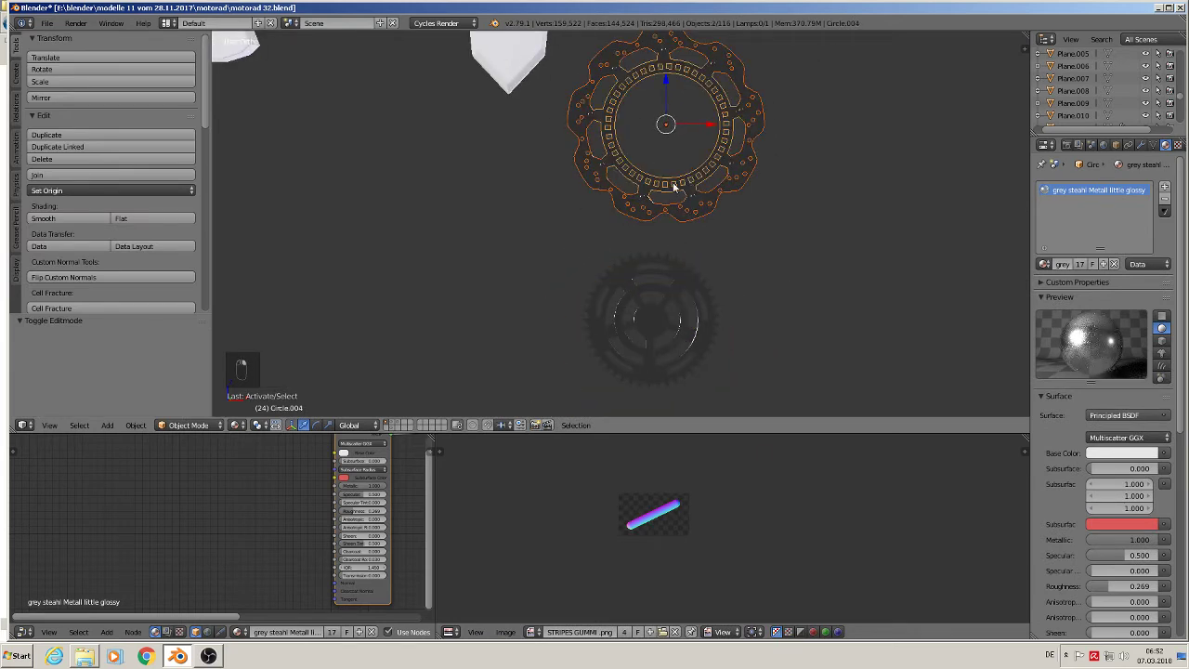
{"action": "left_click", "coordinate": [107, 174]}
Step: Join the small bolt sphere into the ring, then move the combined disc
{"action": "scroll", "coordinate": [637, 184], "scroll_direction": "up", "scroll_amount": 3}
{"action": "right_click", "coordinate": [572, 152]}
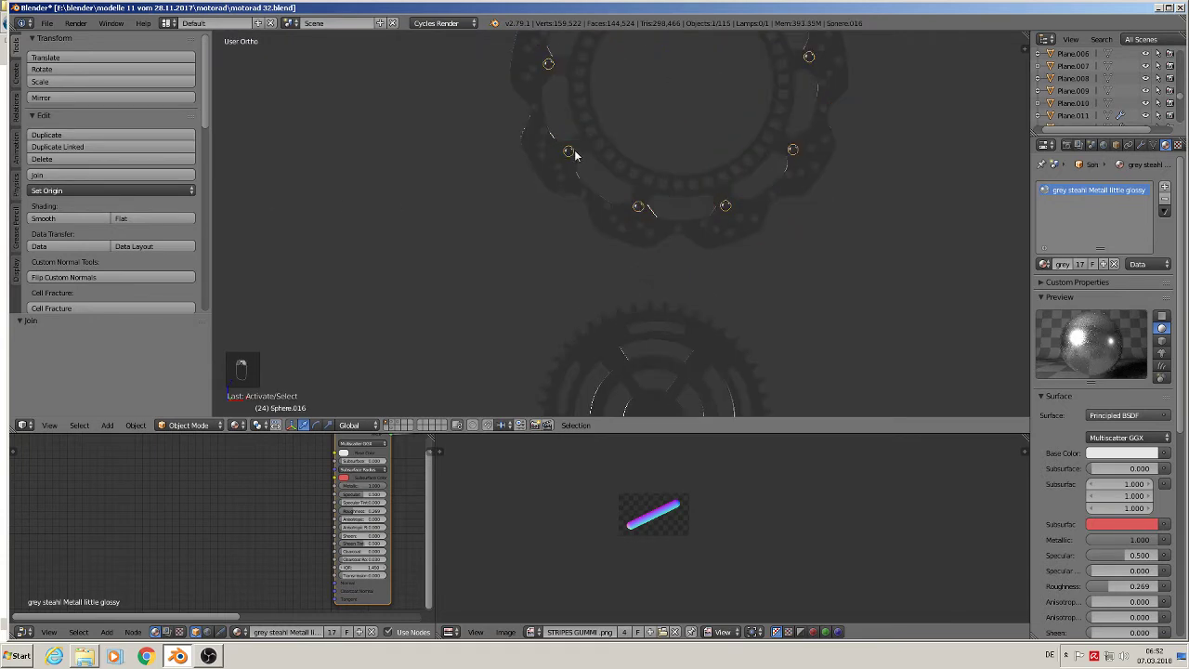
{"action": "right_click", "coordinate": [606, 162], "text": "shift"}
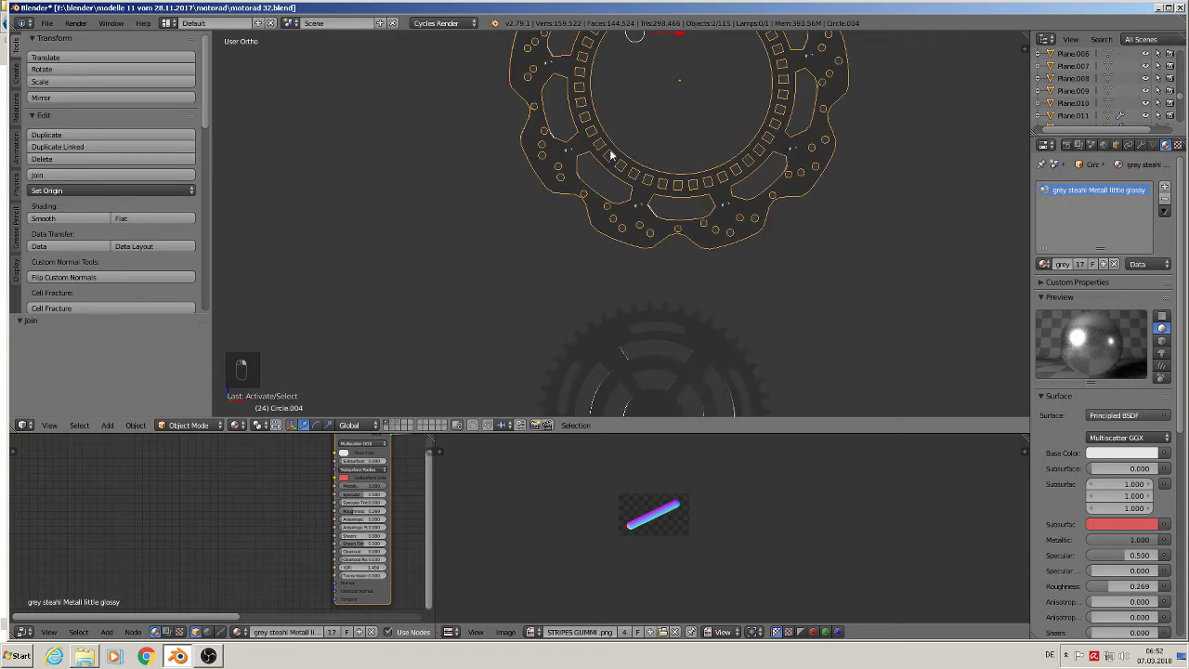
{"action": "left_click", "coordinate": [139, 174]}
{"action": "scroll", "coordinate": [710, 146], "scroll_direction": "down", "scroll_amount": 2}
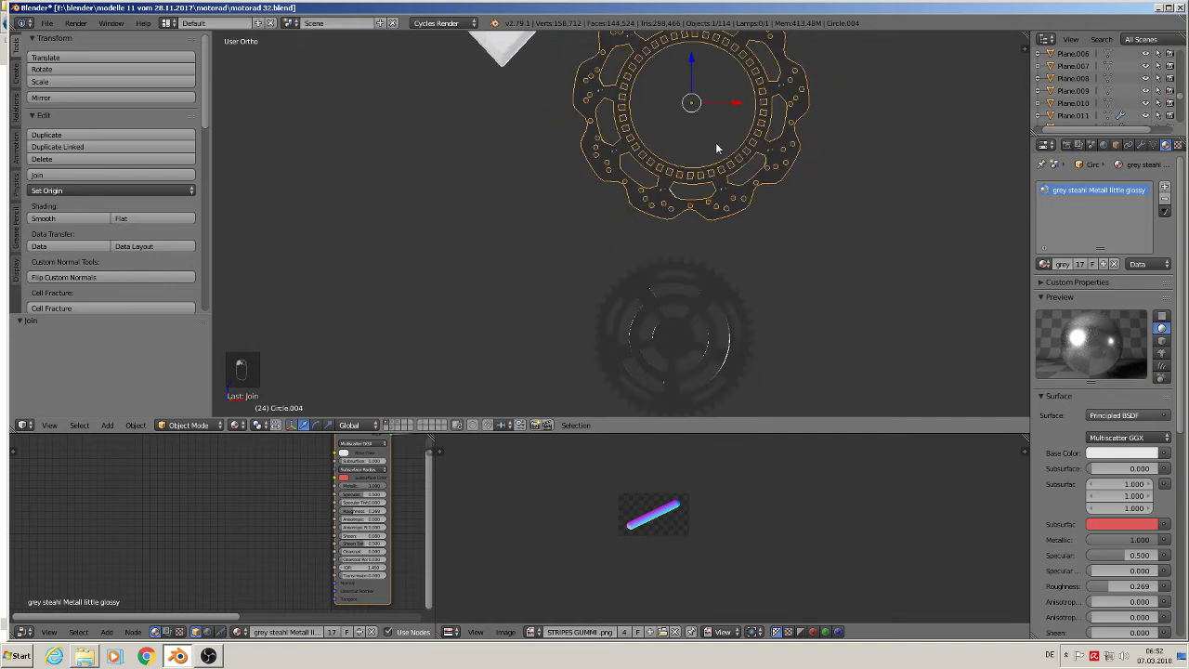
{"action": "key", "text": "g"}
{"action": "left_click", "coordinate": [706, 132]}
Step: UV-unwrap the combined brake disc's mesh
{"action": "key", "text": "Tab"}
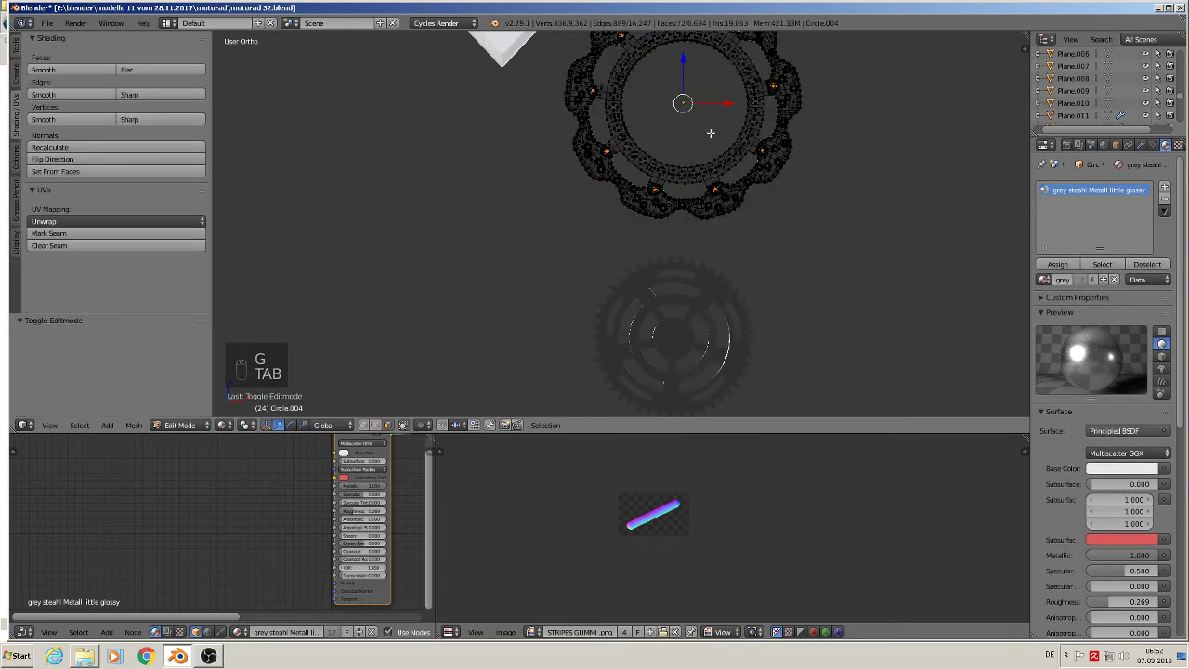
{"action": "key", "text": "a"}
{"action": "key", "text": "a"}
{"action": "key", "text": "a"}
{"action": "key", "text": "u"}
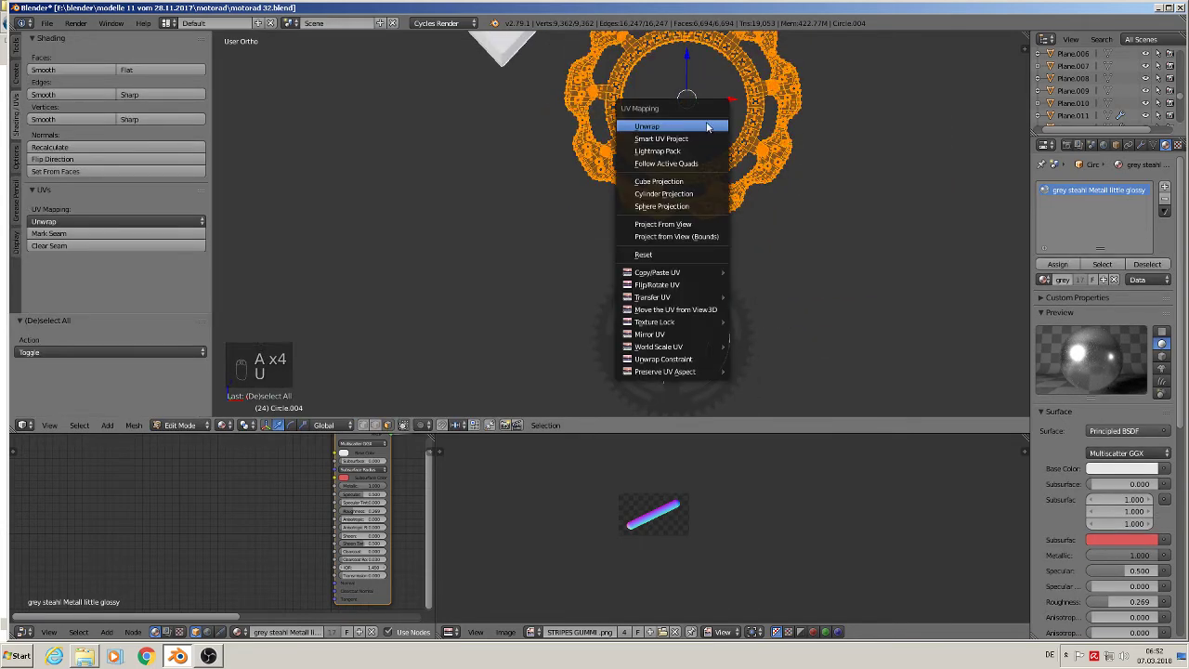
{"action": "left_click", "coordinate": [706, 123]}
{"action": "key", "text": "Tab"}
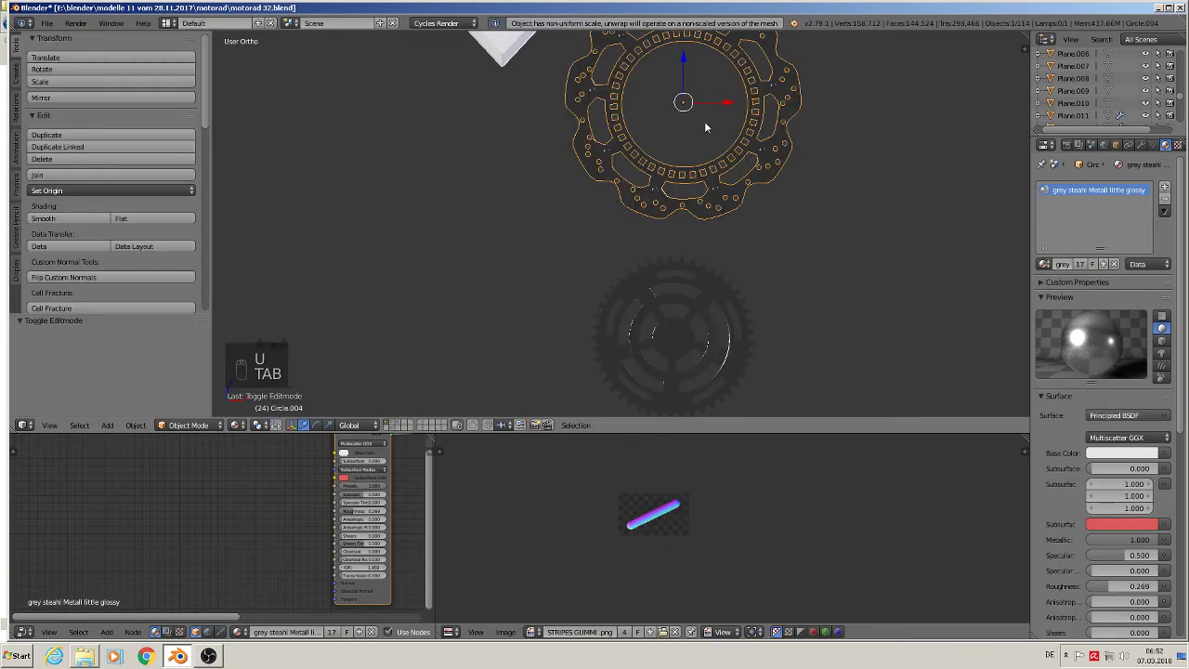
{"action": "key", "text": "a"}
{"action": "key", "text": "a"}
{"action": "scroll", "coordinate": [703, 122], "scroll_direction": "down", "scroll_amount": 5}
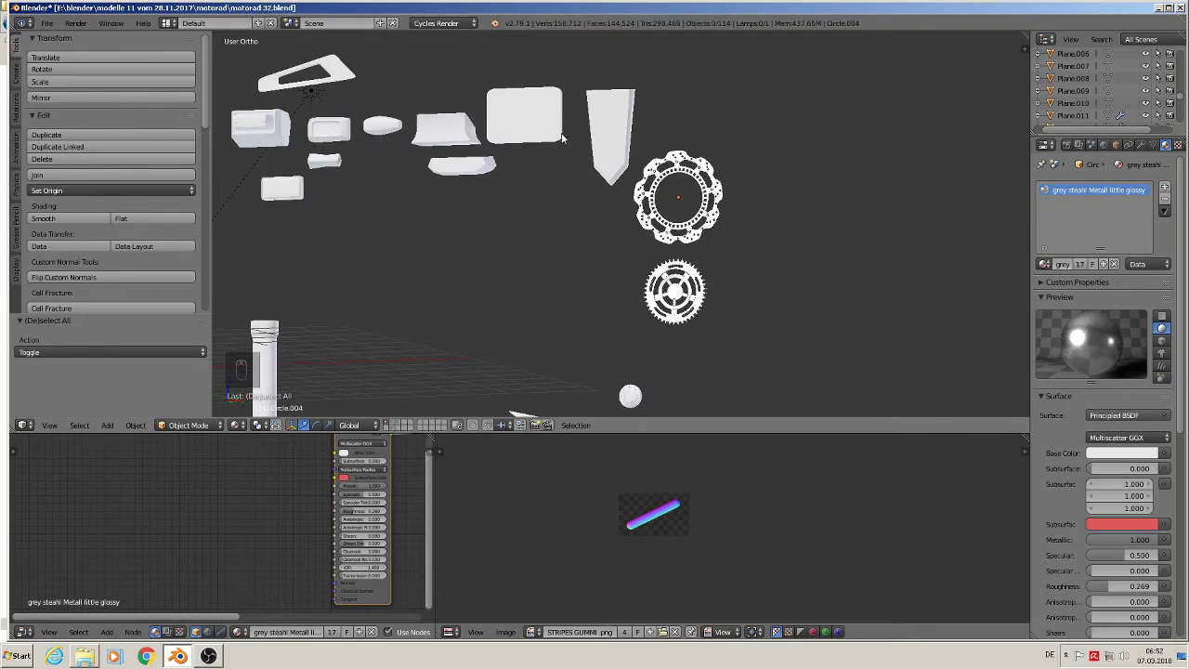
Step: Save the file, then give the triangular panel black Metall little glossy
{"action": "left_click", "coordinate": [46, 23]}
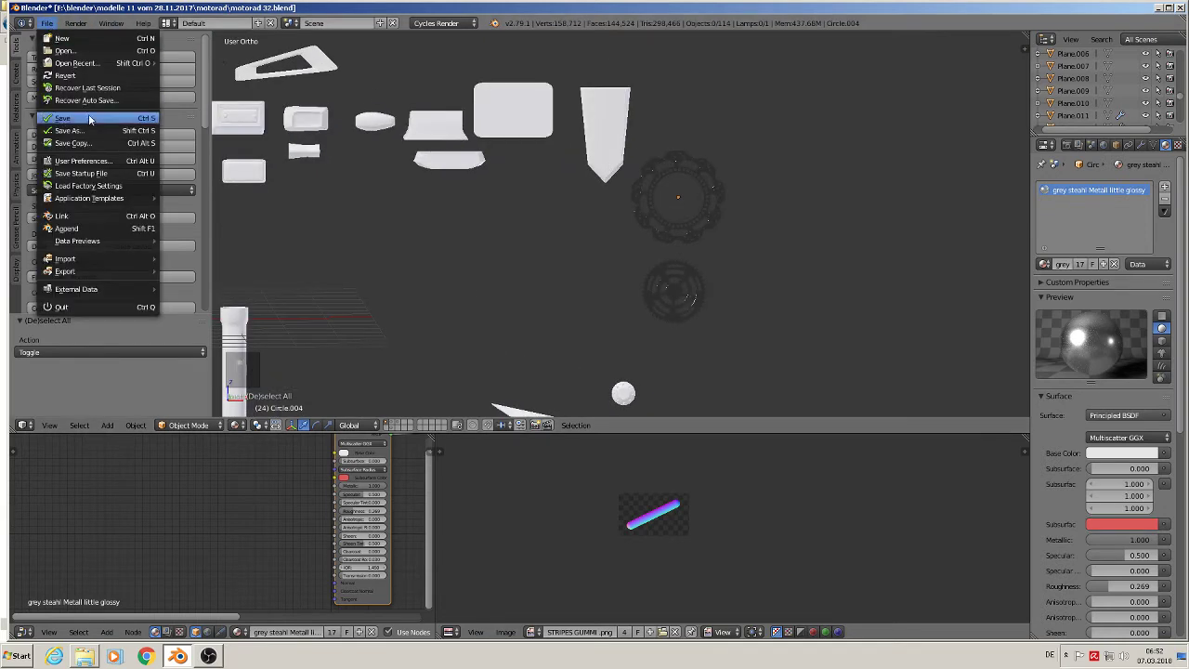
{"action": "left_click", "coordinate": [81, 118]}
{"action": "middle_click_drag", "start_coordinate": [482, 155], "coordinate": [683, 169], "text": "shift"}
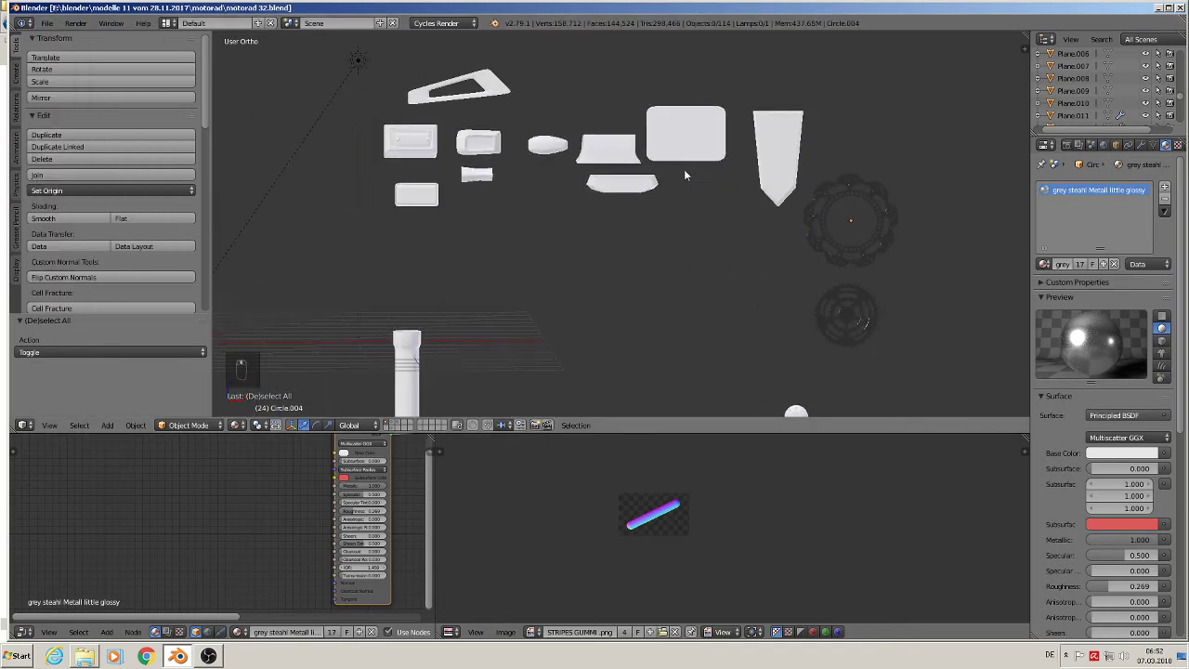
{"action": "key", "text": "KP_1"}
{"action": "scroll", "coordinate": [497, 179], "scroll_direction": "up", "scroll_amount": 1}
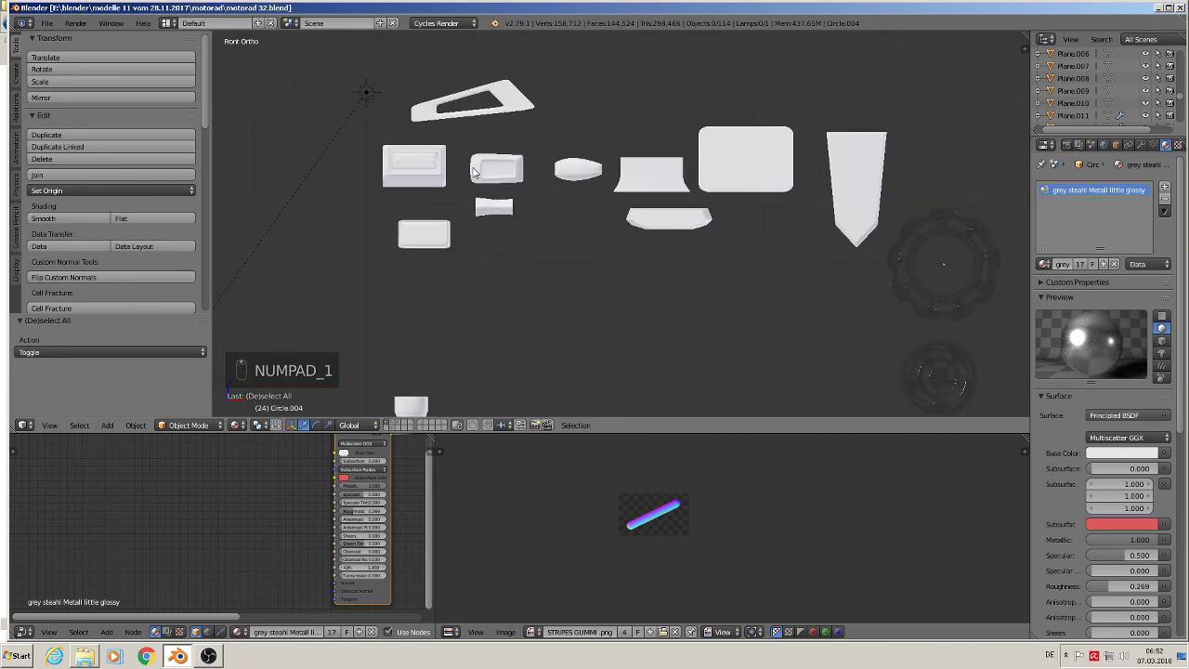
{"action": "right_click", "coordinate": [512, 103]}
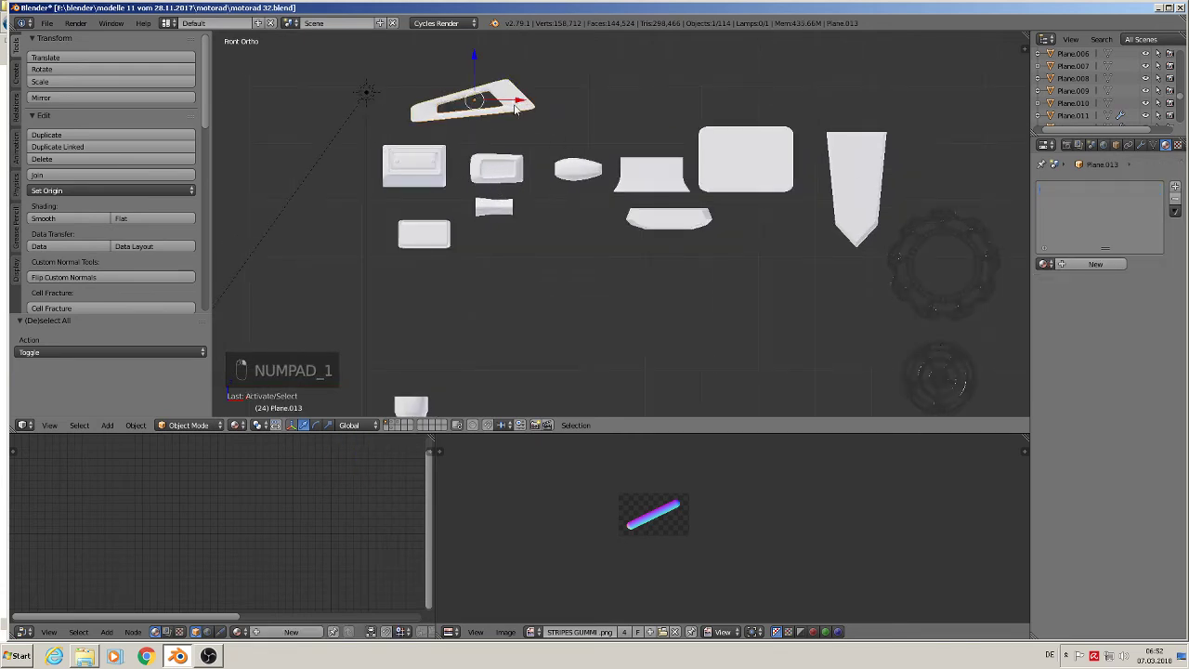
{"action": "left_click", "coordinate": [1043, 264]}
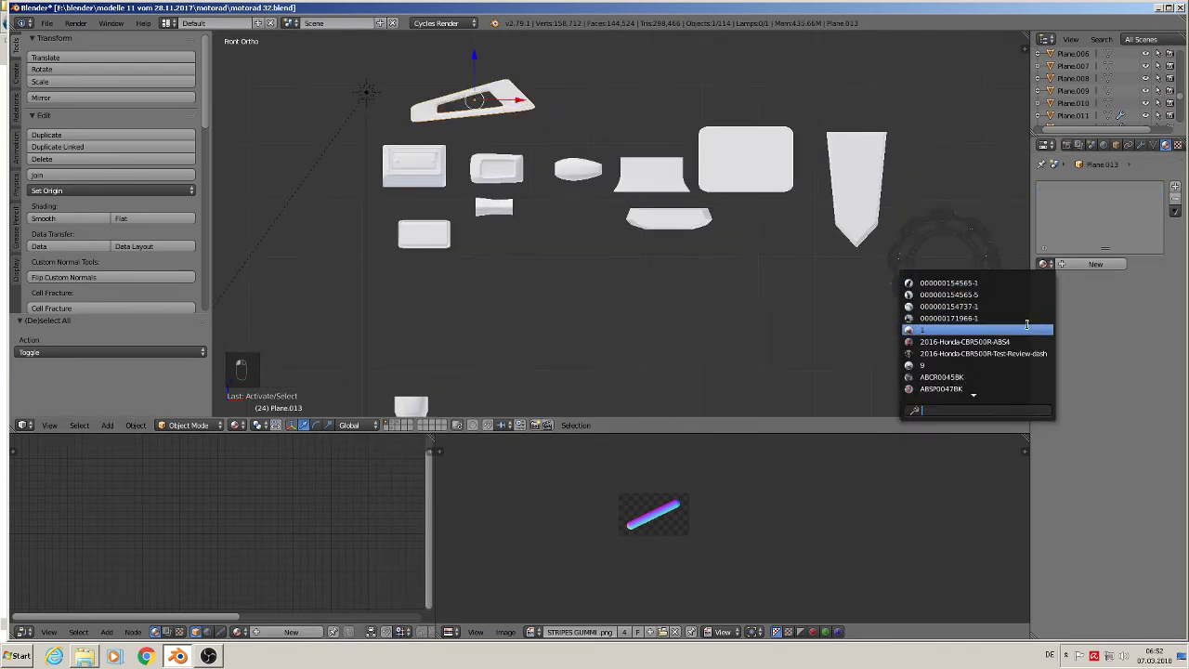
{"action": "type", "text": "bl"}
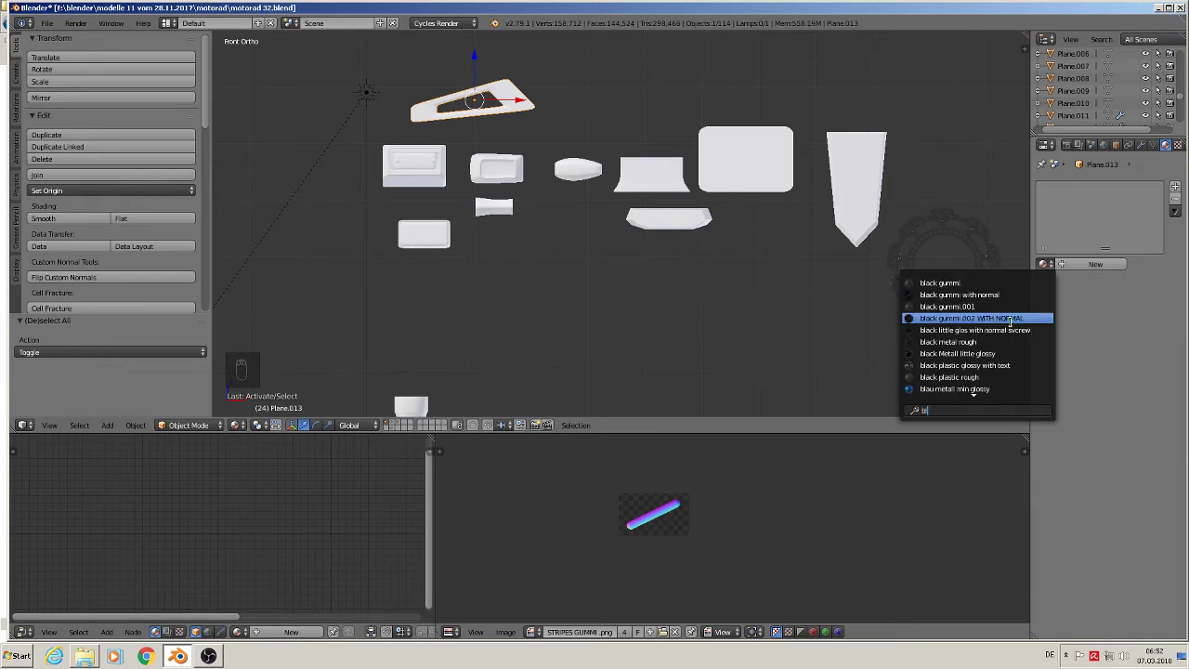
{"action": "left_click", "coordinate": [996, 354]}
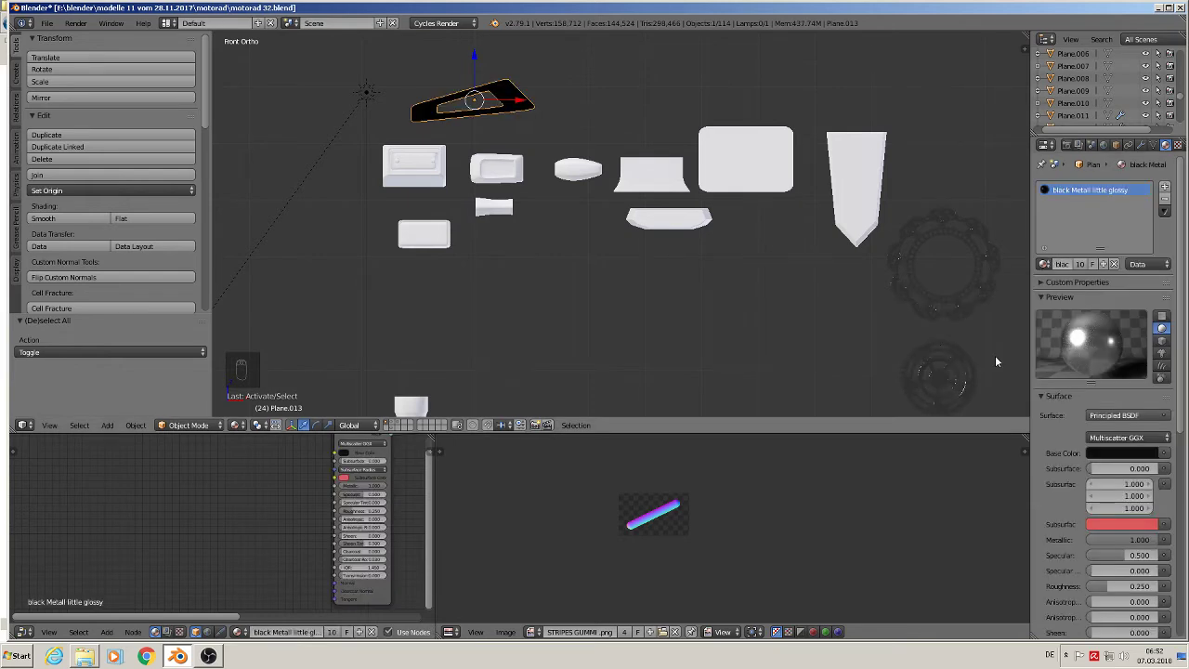
Step: Give the inner tray Cube.005 the black plastic rough material
{"action": "scroll", "coordinate": [417, 190], "scroll_direction": "up", "scroll_amount": 3}
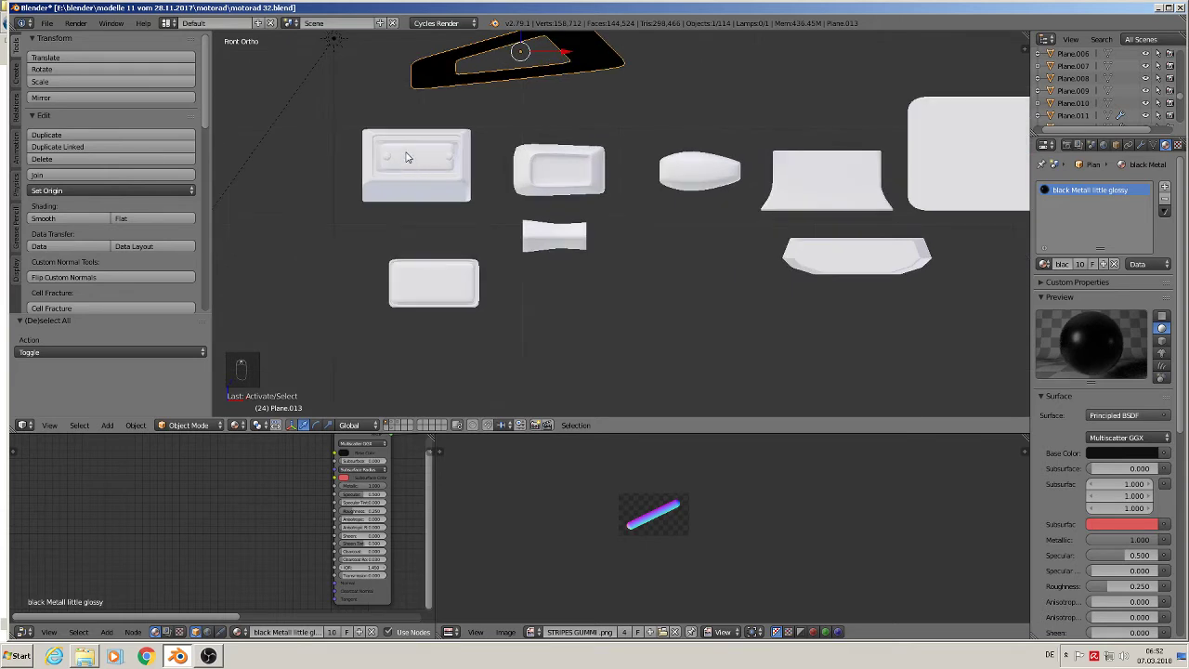
{"action": "right_click", "coordinate": [407, 155]}
{"action": "scroll", "coordinate": [445, 172], "scroll_direction": "up", "scroll_amount": 5}
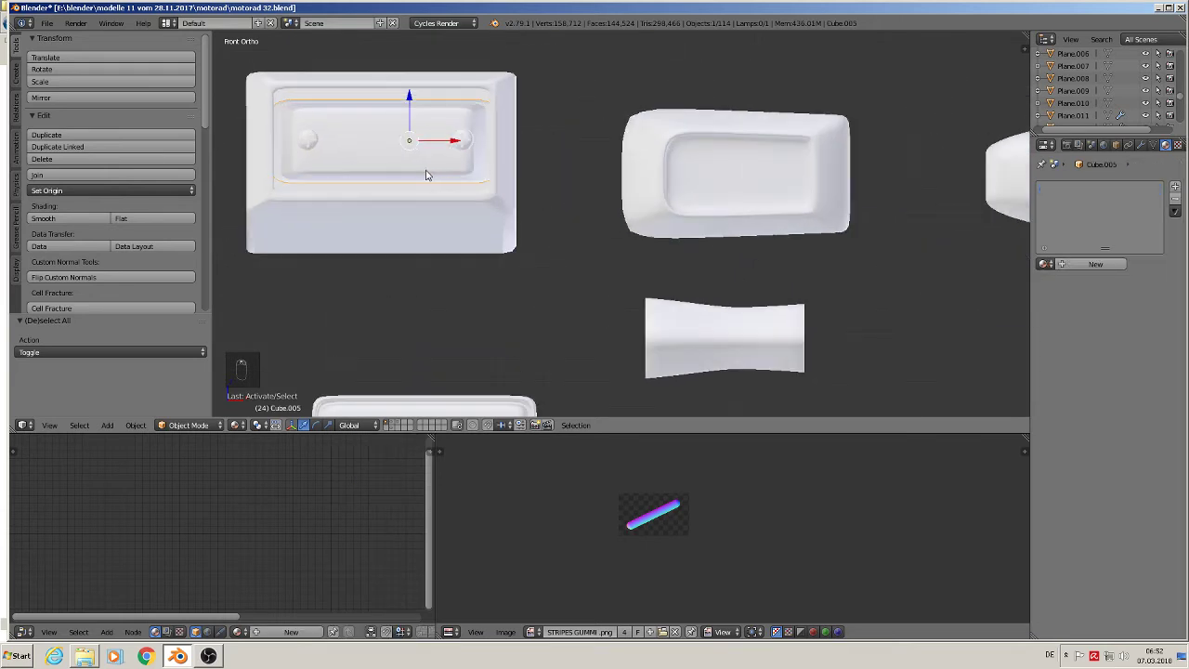
{"action": "middle_click_drag", "start_coordinate": [425, 177], "coordinate": [643, 227], "text": "shift"}
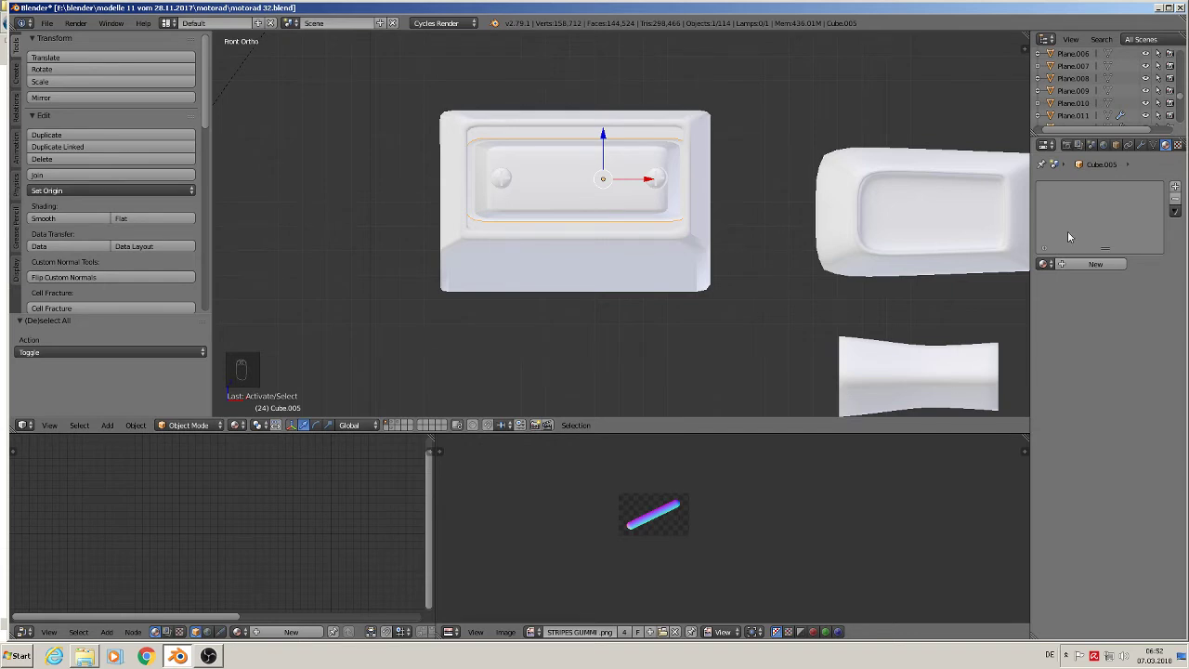
{"action": "left_click", "coordinate": [1042, 264]}
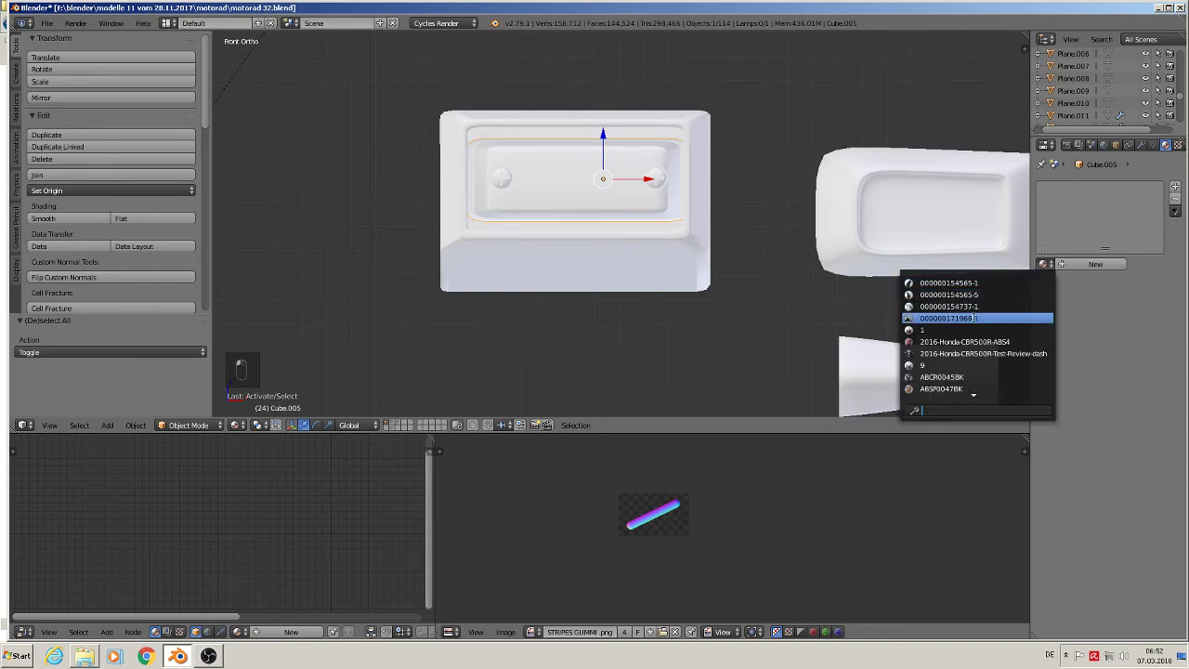
{"action": "type", "text": "bl"}
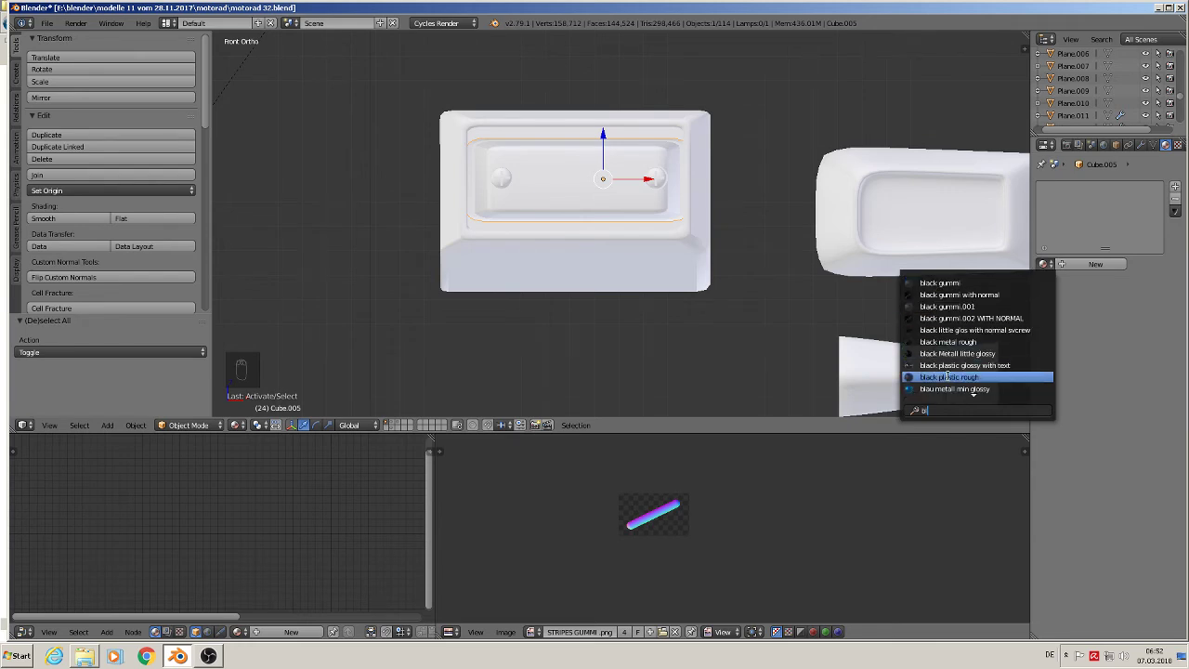
{"action": "left_click", "coordinate": [947, 378]}
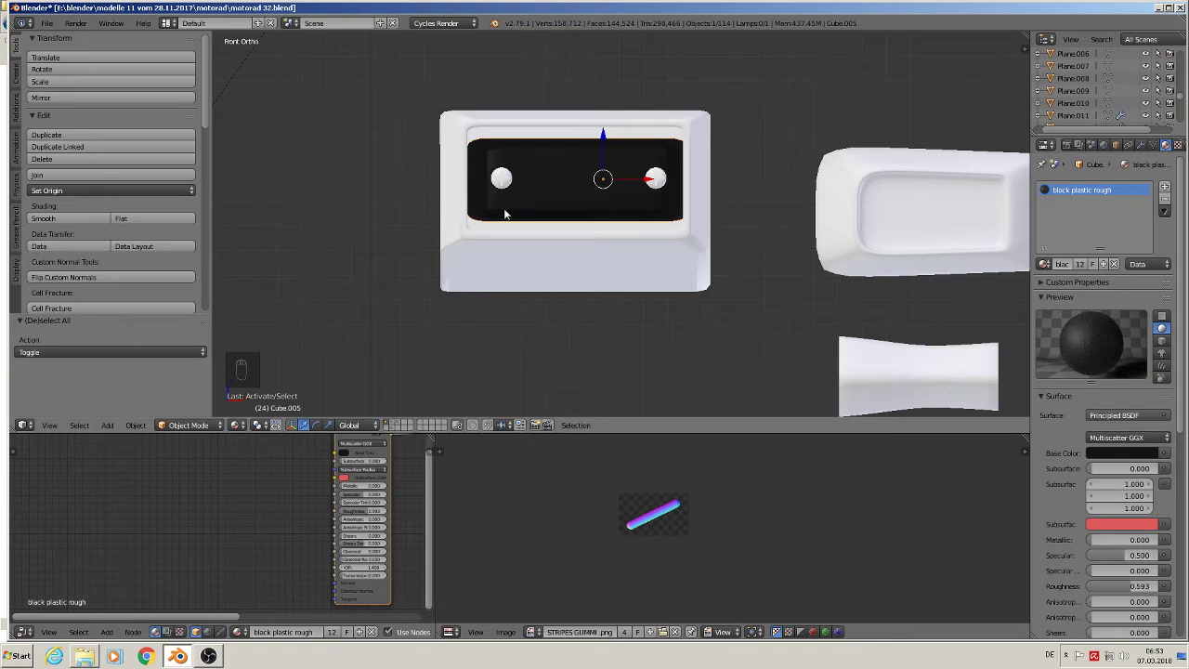
Step: Give both the left and right round knobs black Metall little glossy
{"action": "right_click", "coordinate": [501, 179]}
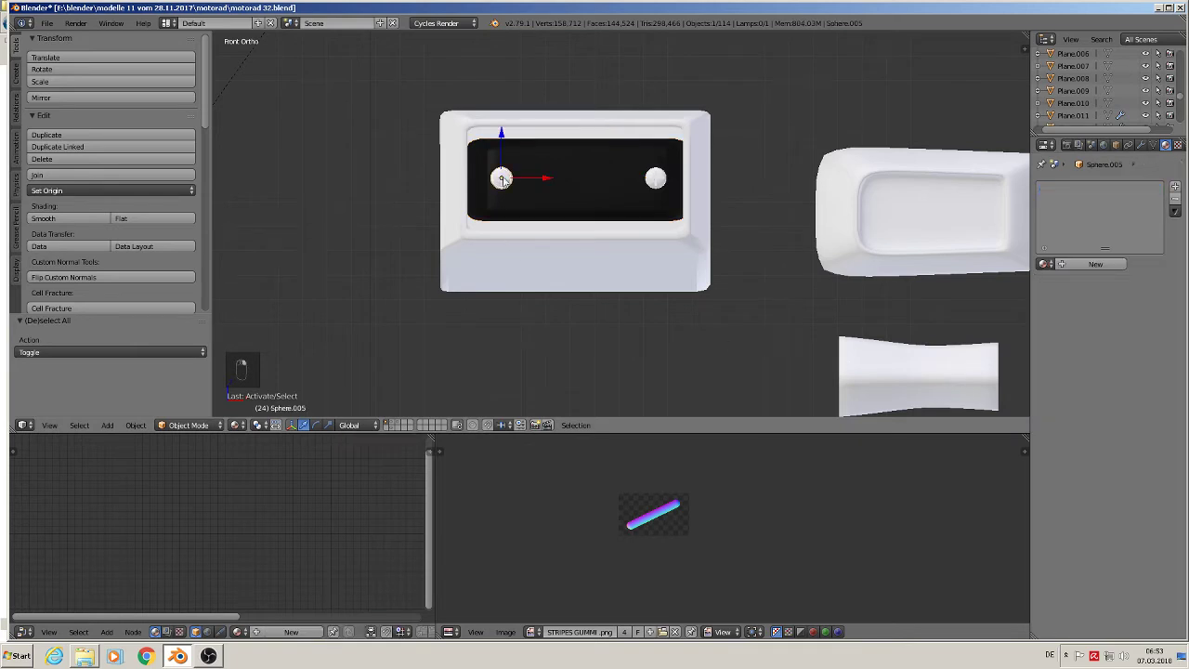
{"action": "left_click", "coordinate": [1043, 265]}
{"action": "type", "text": "bl"}
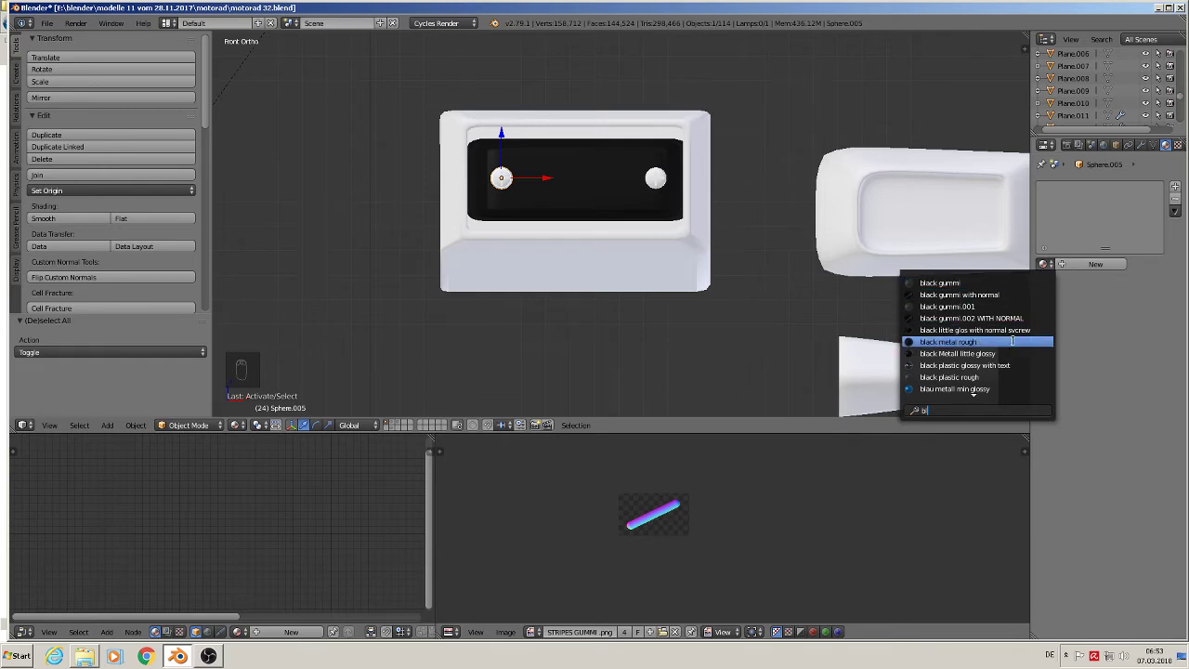
{"action": "left_click", "coordinate": [957, 354]}
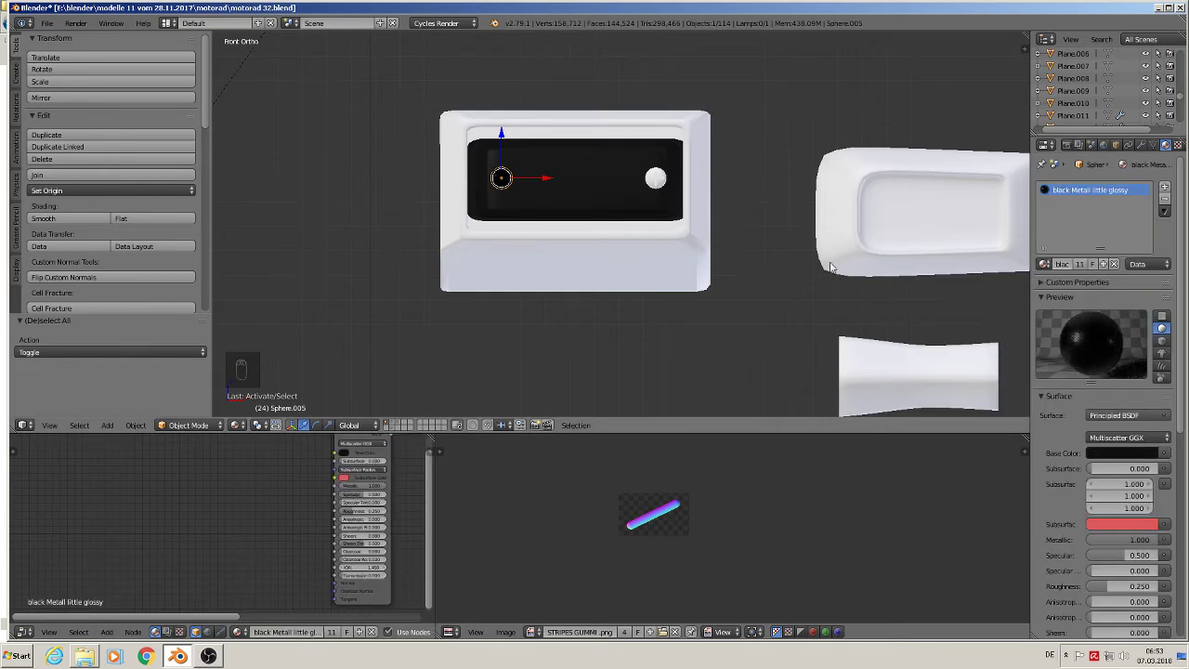
{"action": "right_click", "coordinate": [656, 179]}
{"action": "left_click", "coordinate": [1043, 264]}
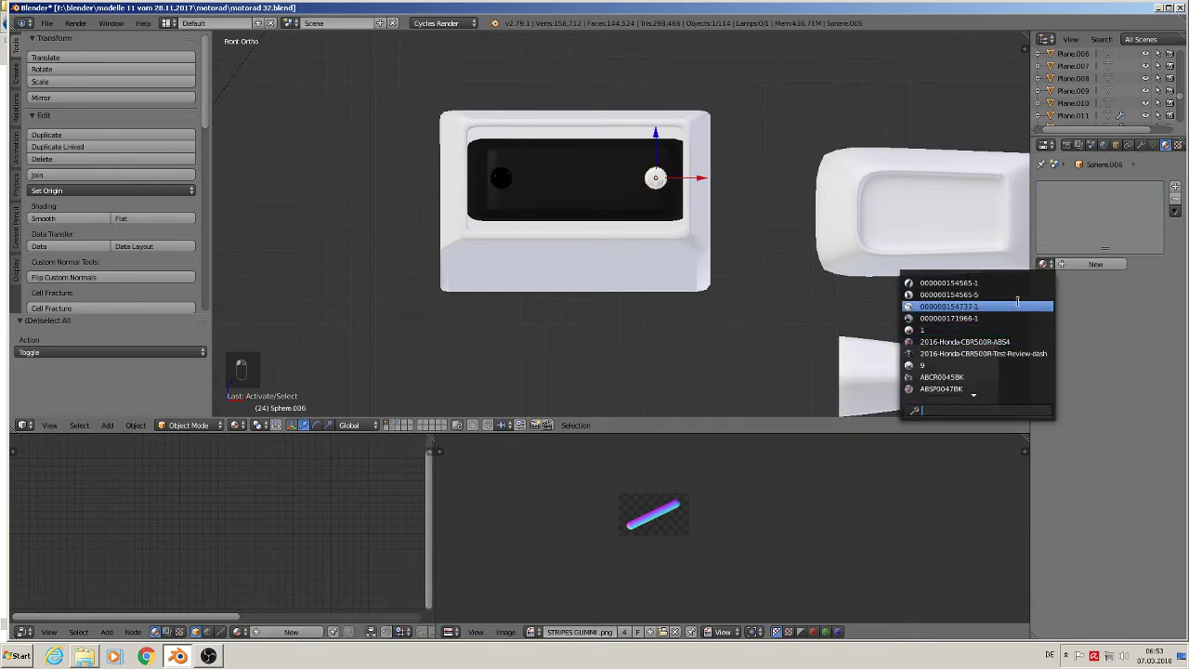
{"action": "type", "text": "bl"}
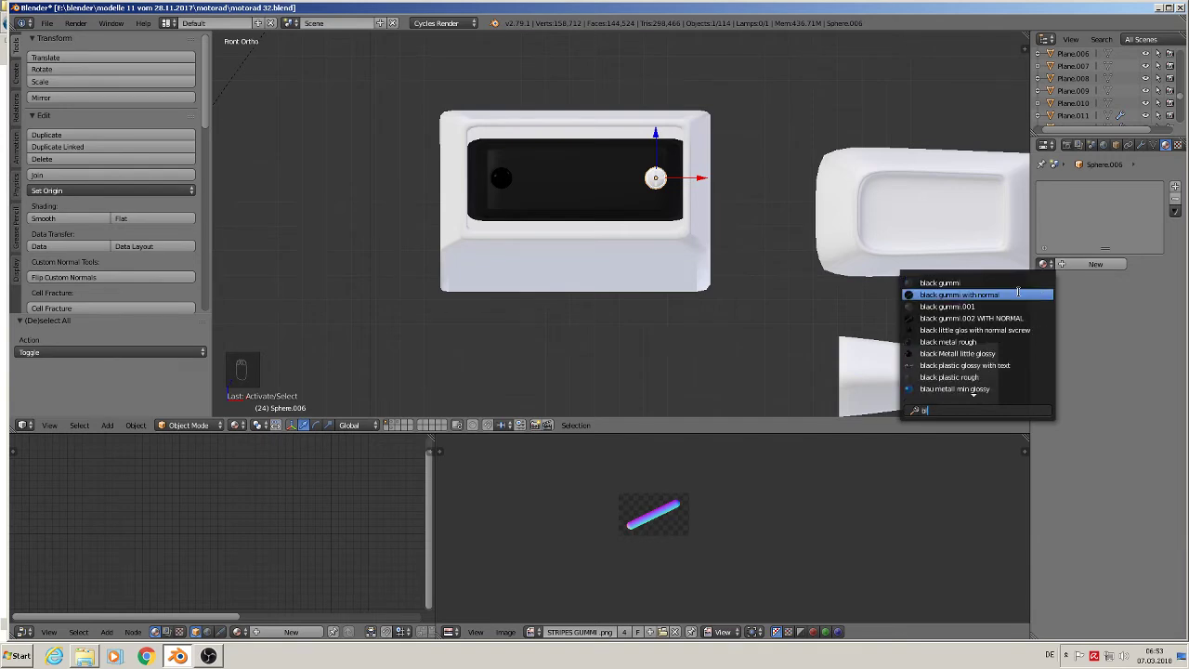
{"action": "left_click", "coordinate": [983, 354]}
Step: Give the outer frame the black plastic rough material
{"action": "right_click", "coordinate": [590, 227]}
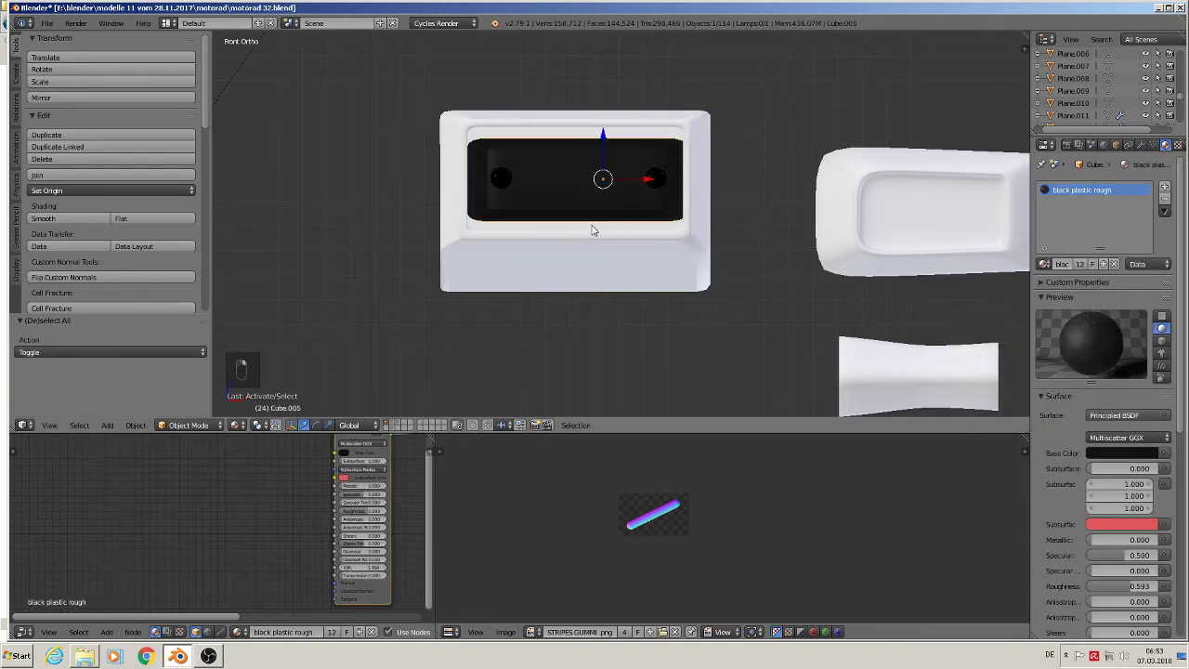
{"action": "right_click", "coordinate": [493, 135]}
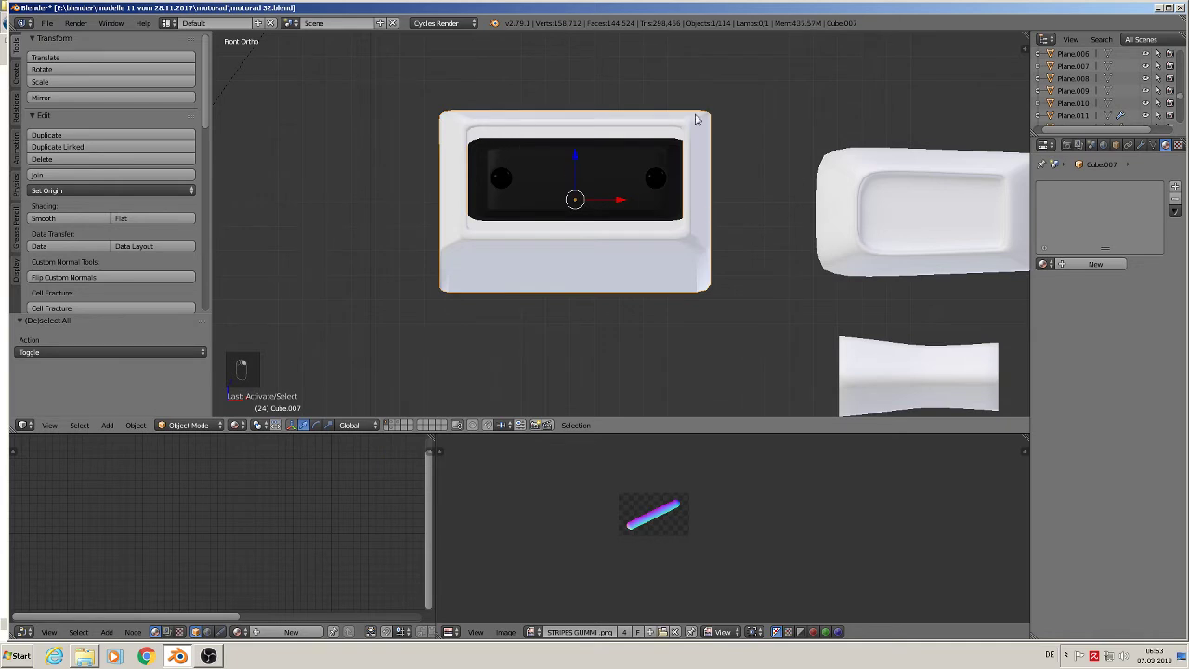
{"action": "left_click", "coordinate": [1042, 264]}
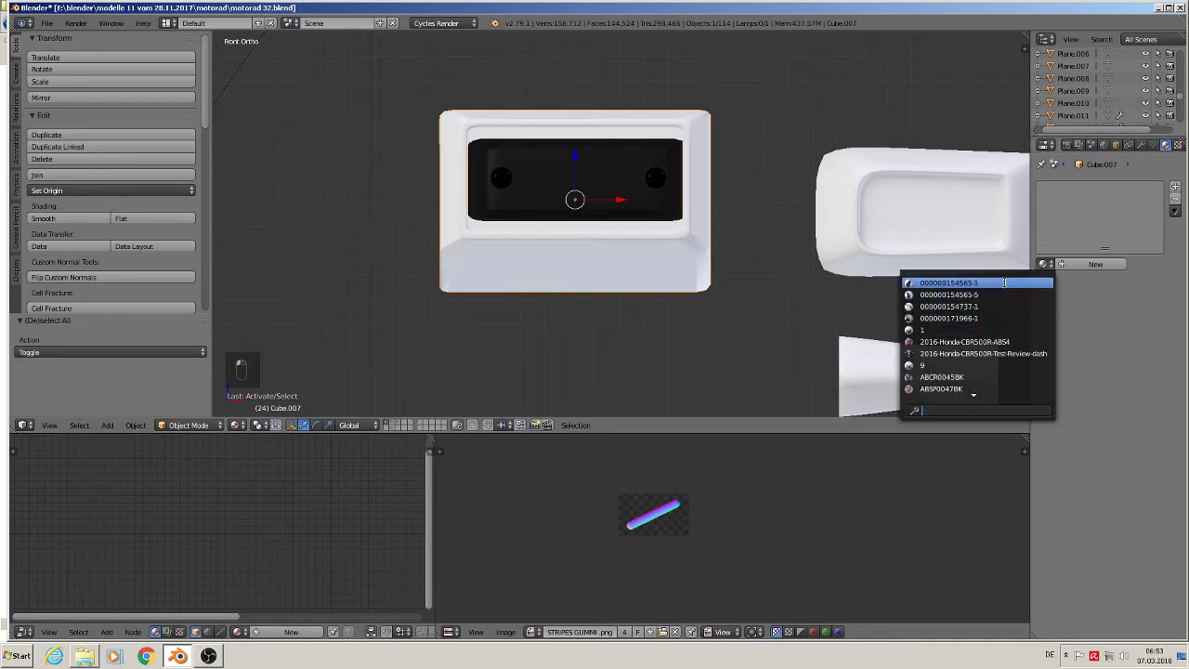
{"action": "type", "text": "bl"}
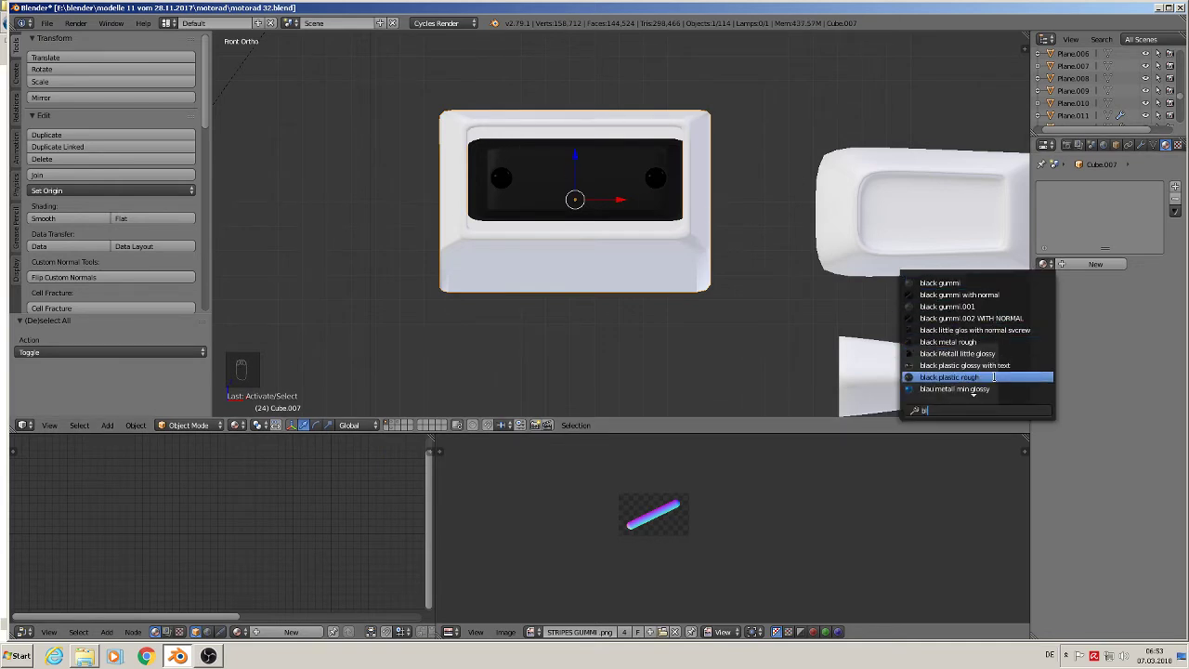
{"action": "left_click", "coordinate": [993, 376]}
Step: Select the two round knobs together with the inner tray
{"action": "middle_click_drag", "start_coordinate": [690, 239], "coordinate": [644, 238]}
{"action": "scroll", "coordinate": [637, 233], "scroll_direction": "up", "scroll_amount": 2}
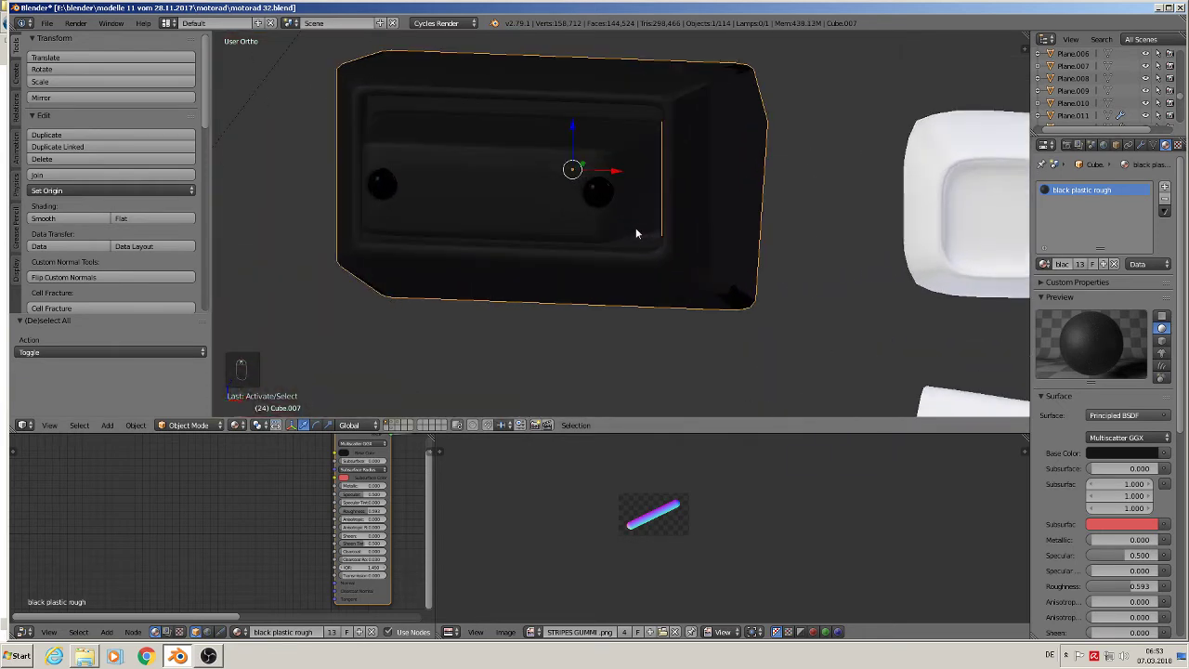
{"action": "right_click", "coordinate": [597, 194]}
{"action": "right_click", "coordinate": [385, 186], "text": "shift"}
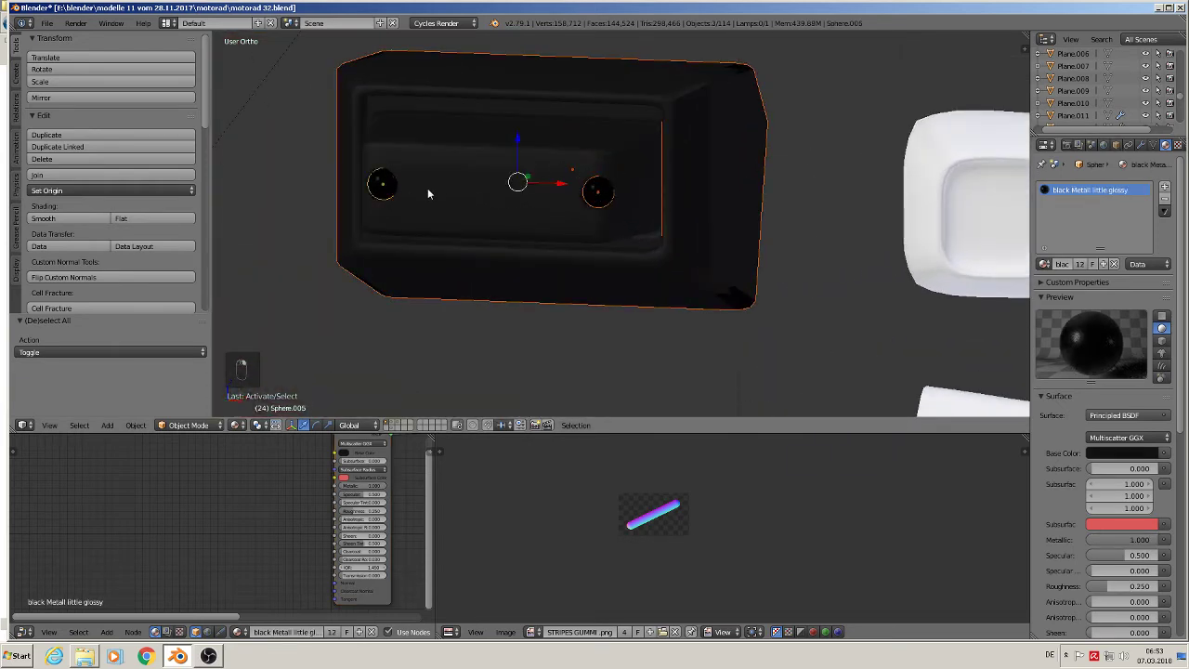
{"action": "right_click", "coordinate": [435, 181], "text": "shift"}
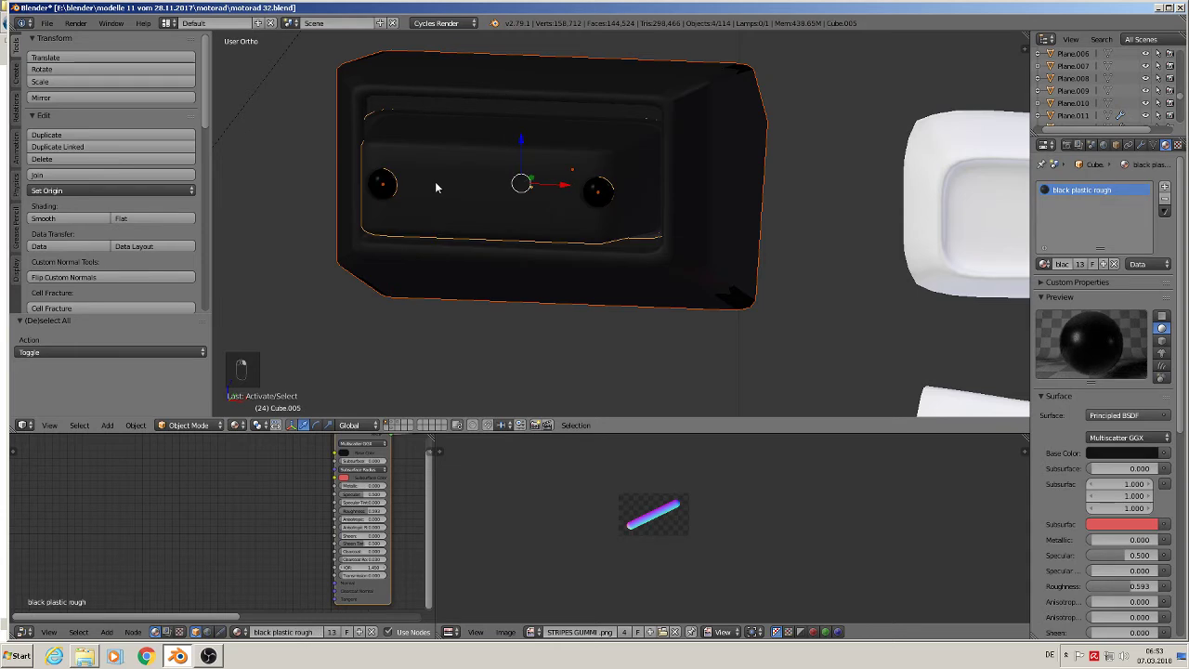
Step: Join the knobs, tray and frame into one object and move it
{"action": "left_click", "coordinate": [74, 175]}
{"action": "scroll", "coordinate": [498, 245], "scroll_direction": "down", "scroll_amount": 6}
{"action": "key", "text": "g"}
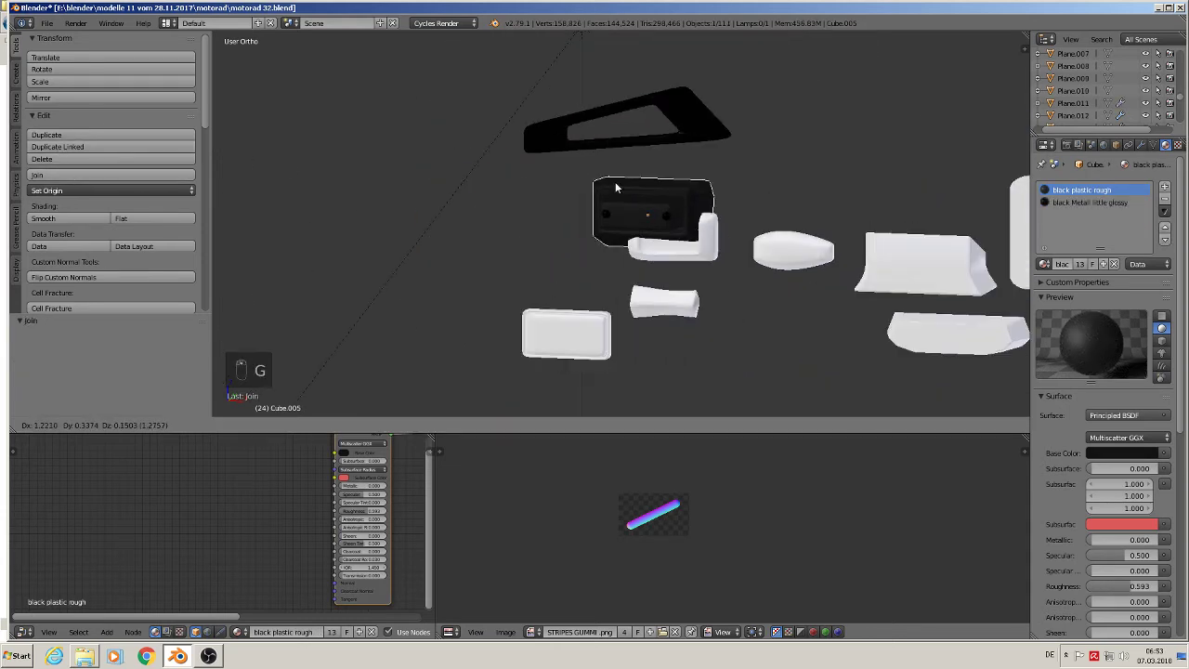
{"action": "left_click", "coordinate": [523, 253]}
{"action": "scroll", "coordinate": [550, 243], "scroll_direction": "up", "scroll_amount": 2}
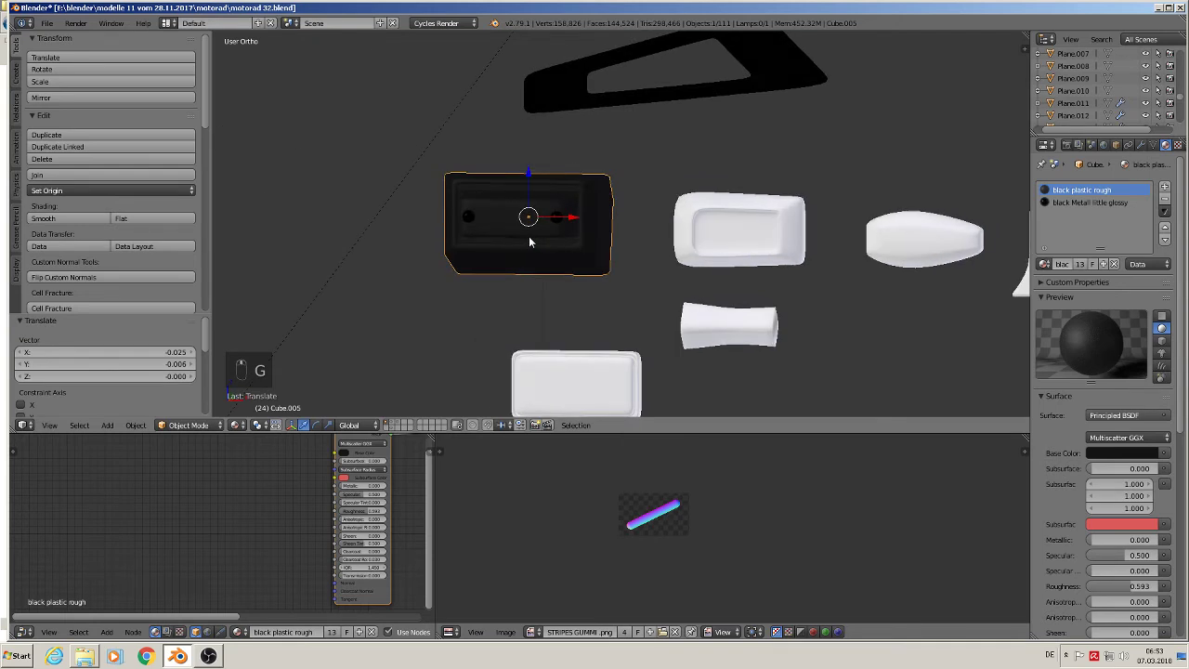
{"action": "key", "text": "KP_1"}
Step: Apply rotation and scale to the joined part and UV-unwrap its mesh
{"action": "key", "text": "Tab"}
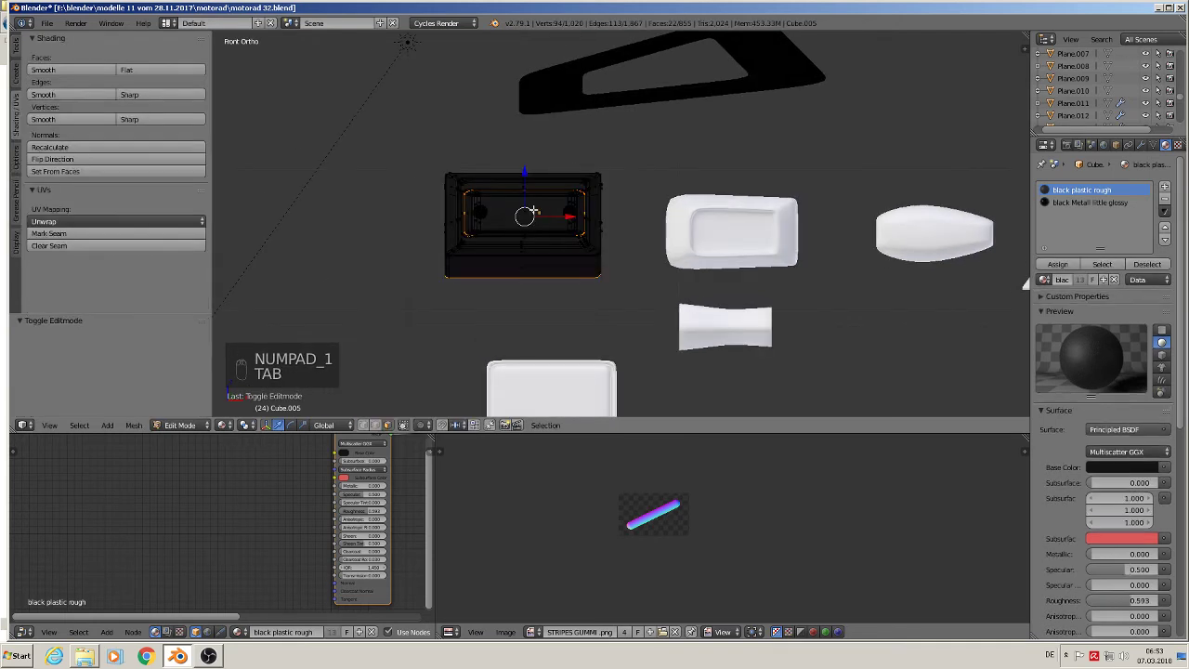
{"action": "key", "text": "a"}
{"action": "key", "text": "a"}
{"action": "key", "text": "a"}
{"action": "key", "text": "a"}
{"action": "key", "text": "Tab"}
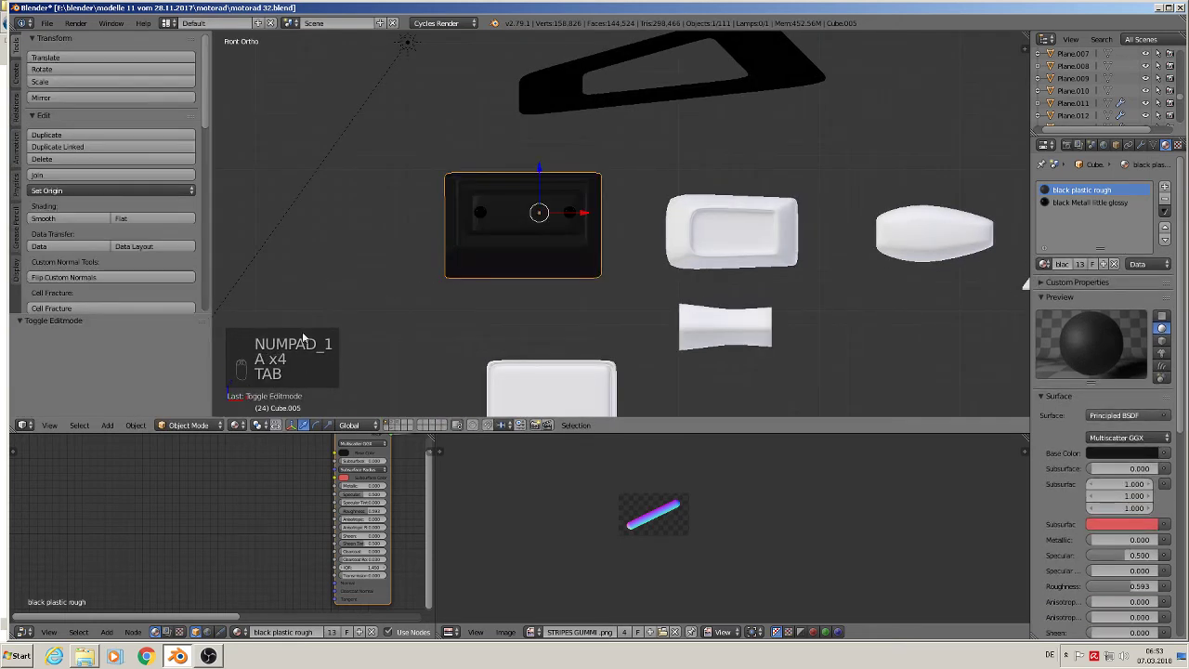
{"action": "left_click", "coordinate": [137, 426]}
{"action": "mouse_move", "coordinate": [180, 332]}
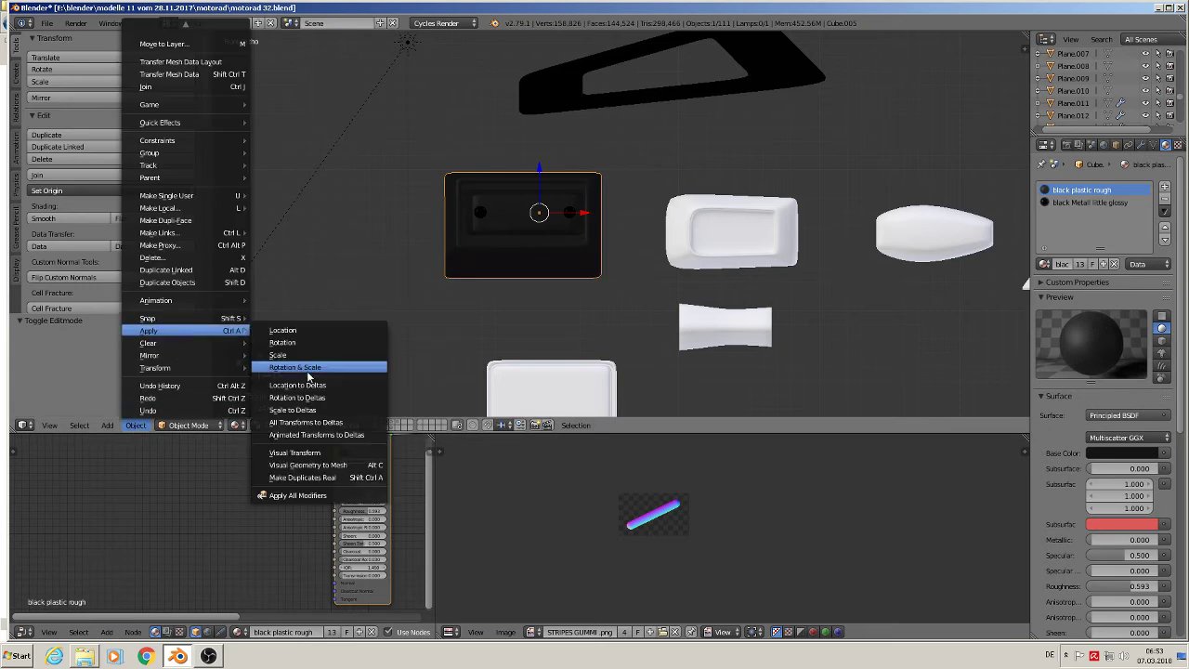
{"action": "left_click", "coordinate": [309, 369]}
{"action": "left_click", "coordinate": [163, 190]}
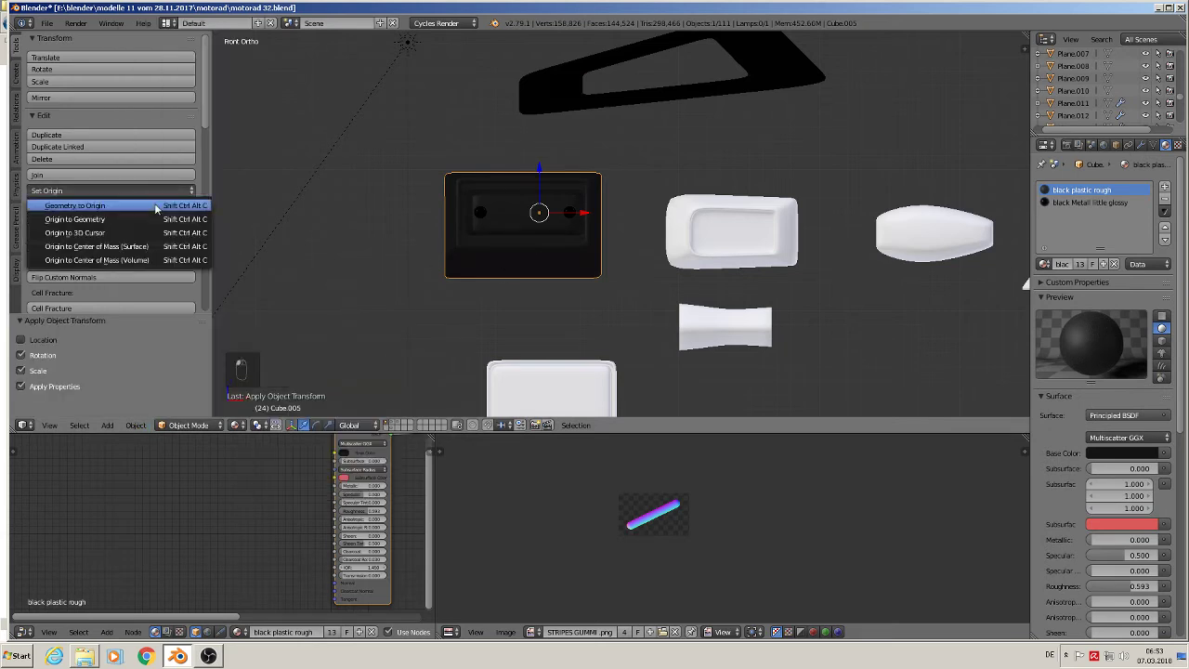
{"action": "key", "text": "Tab"}
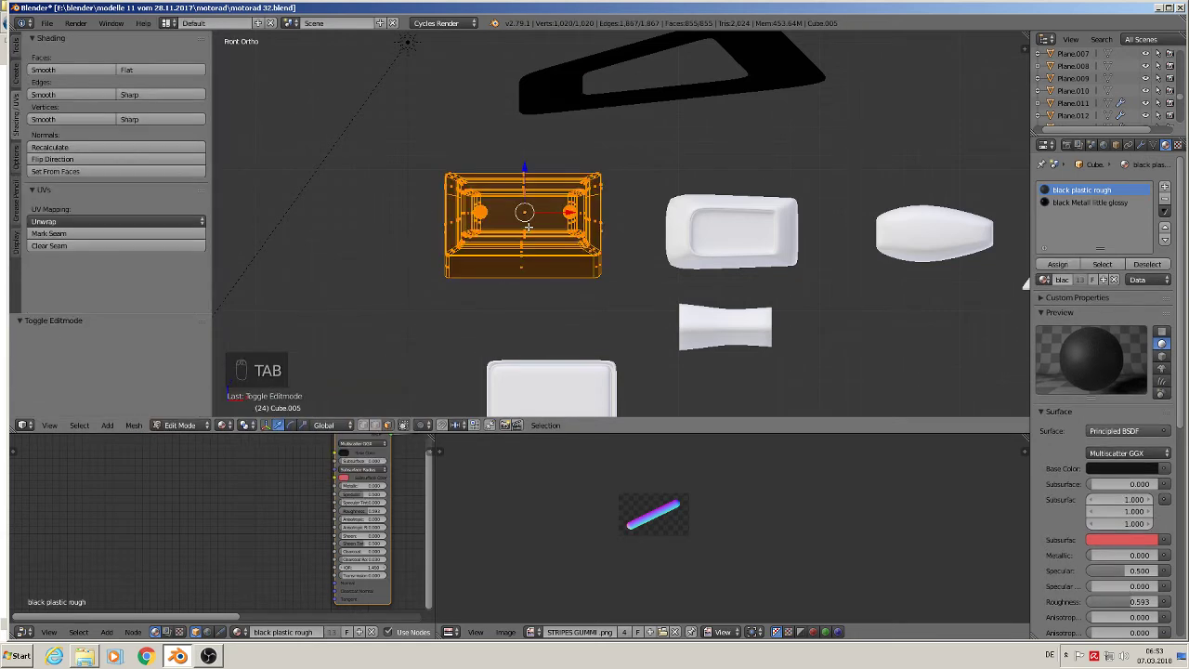
{"action": "key", "text": "u"}
{"action": "left_click", "coordinate": [530, 228]}
{"action": "key", "text": "Tab"}
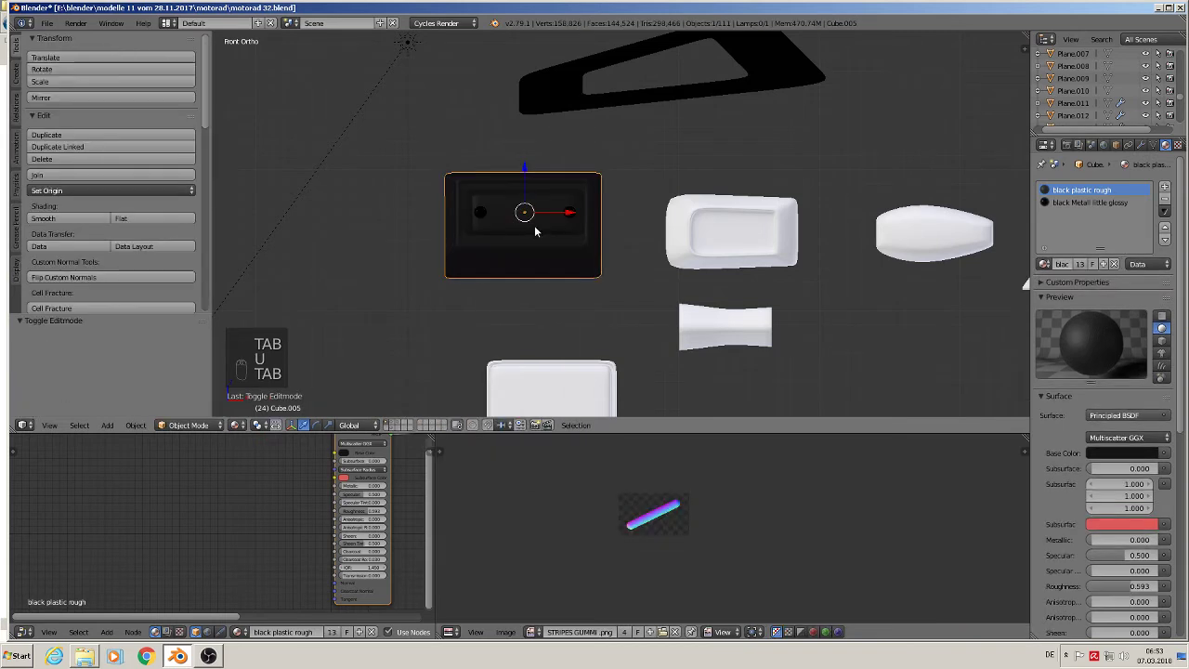
Step: UV-unwrap the black angular triangular plane's mesh
{"action": "right_click", "coordinate": [654, 102]}
{"action": "key", "text": "Tab"}
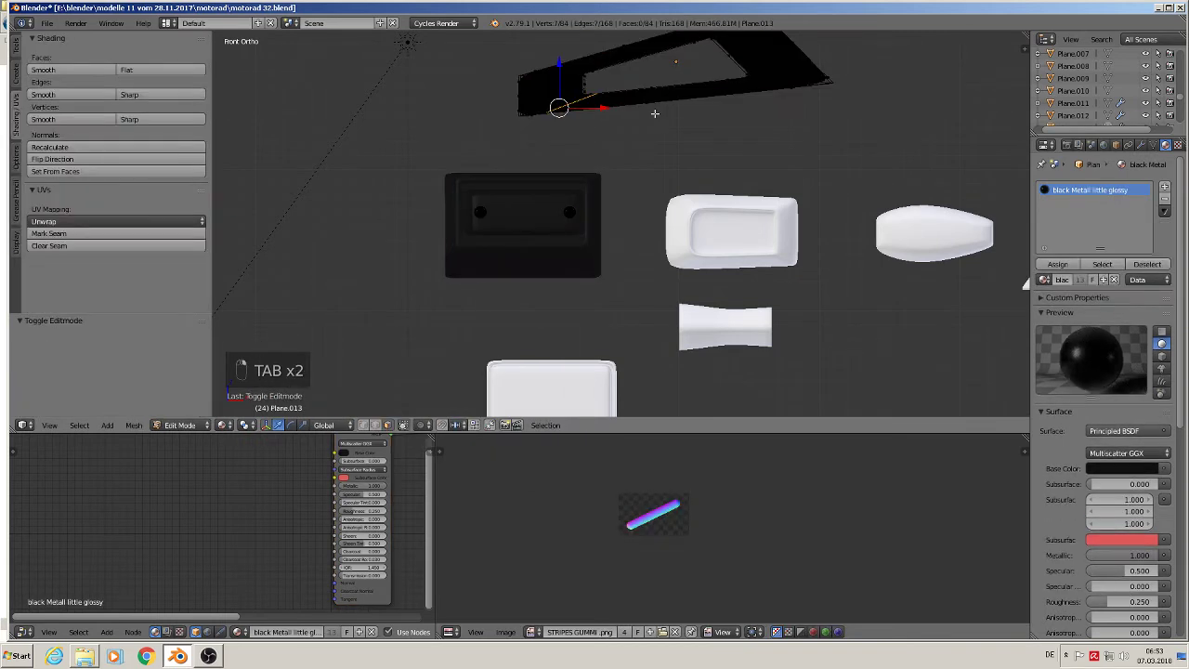
{"action": "key", "text": "a"}
{"action": "key", "text": "a"}
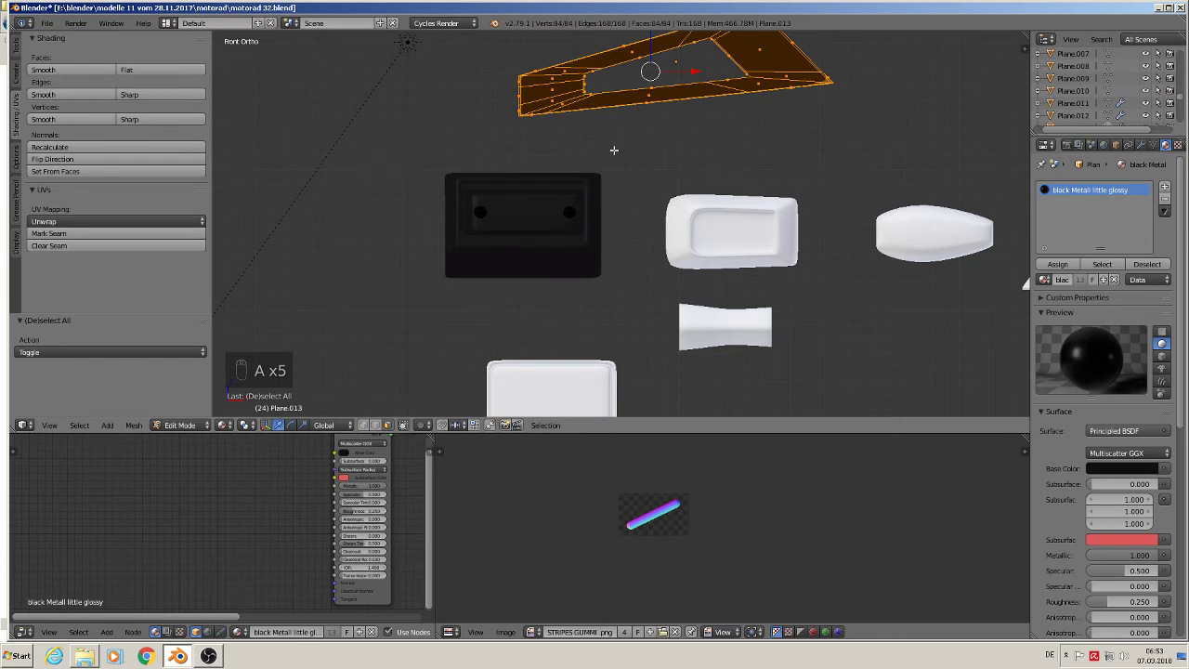
{"action": "key", "text": "u"}
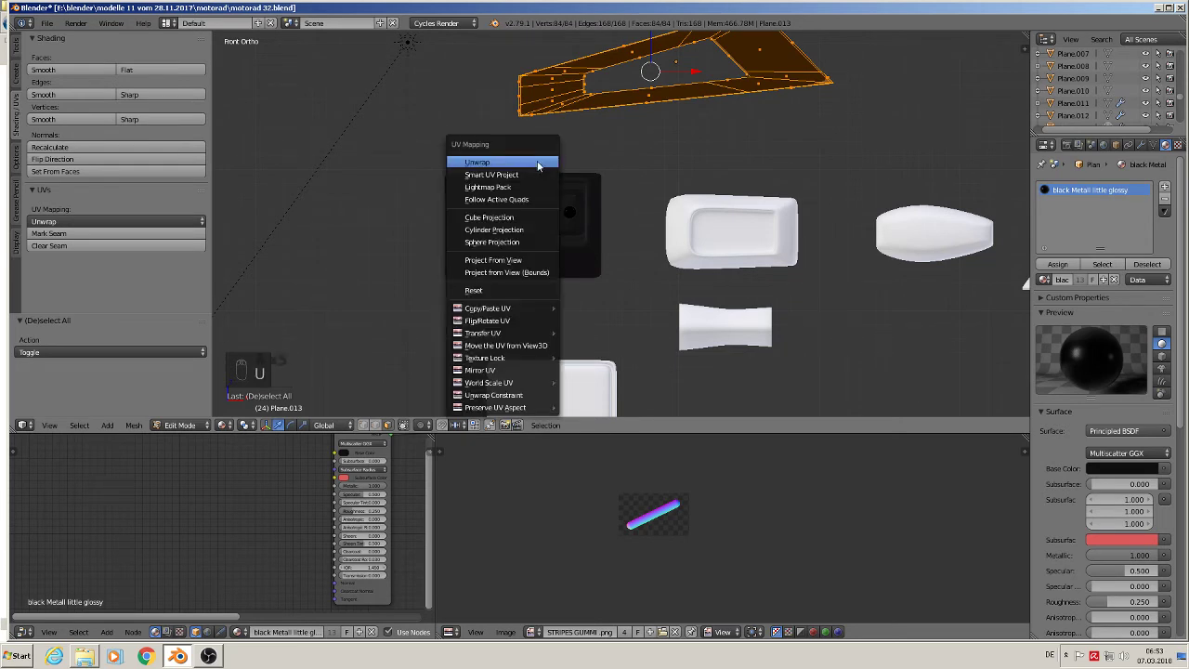
{"action": "left_click", "coordinate": [537, 161]}
{"action": "key", "text": "Tab"}
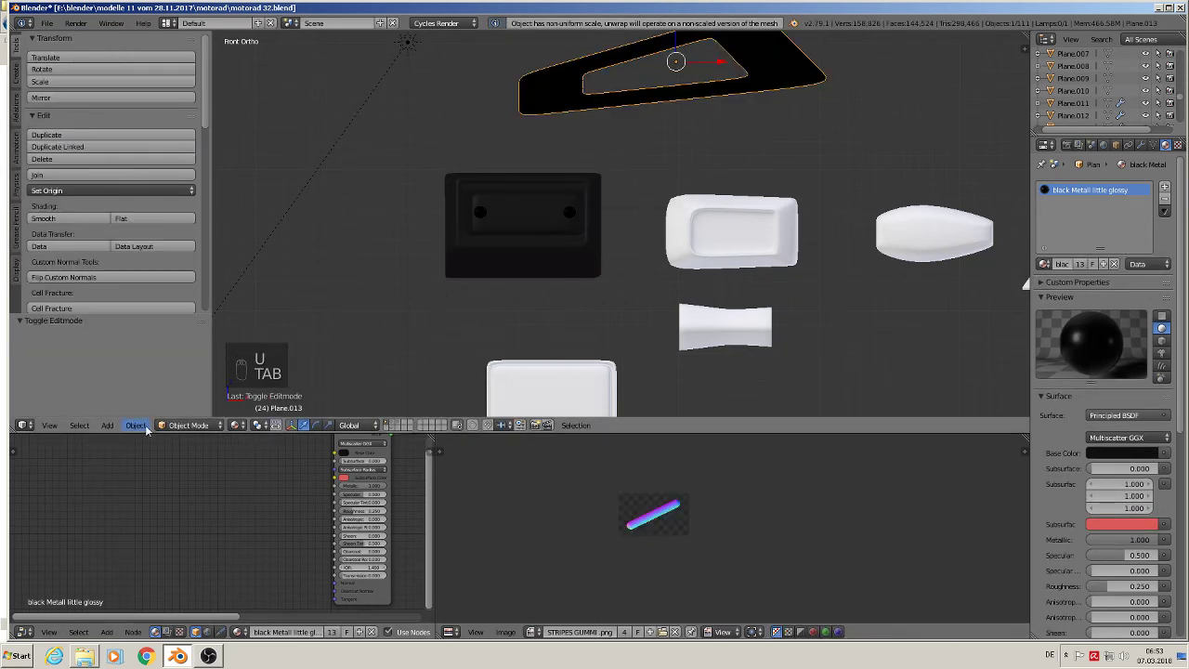
Step: Apply rotation and scale to the triangular plane and unwrap it again
{"action": "left_click", "coordinate": [139, 426]}
{"action": "mouse_move", "coordinate": [191, 331]}
{"action": "left_click", "coordinate": [309, 368]}
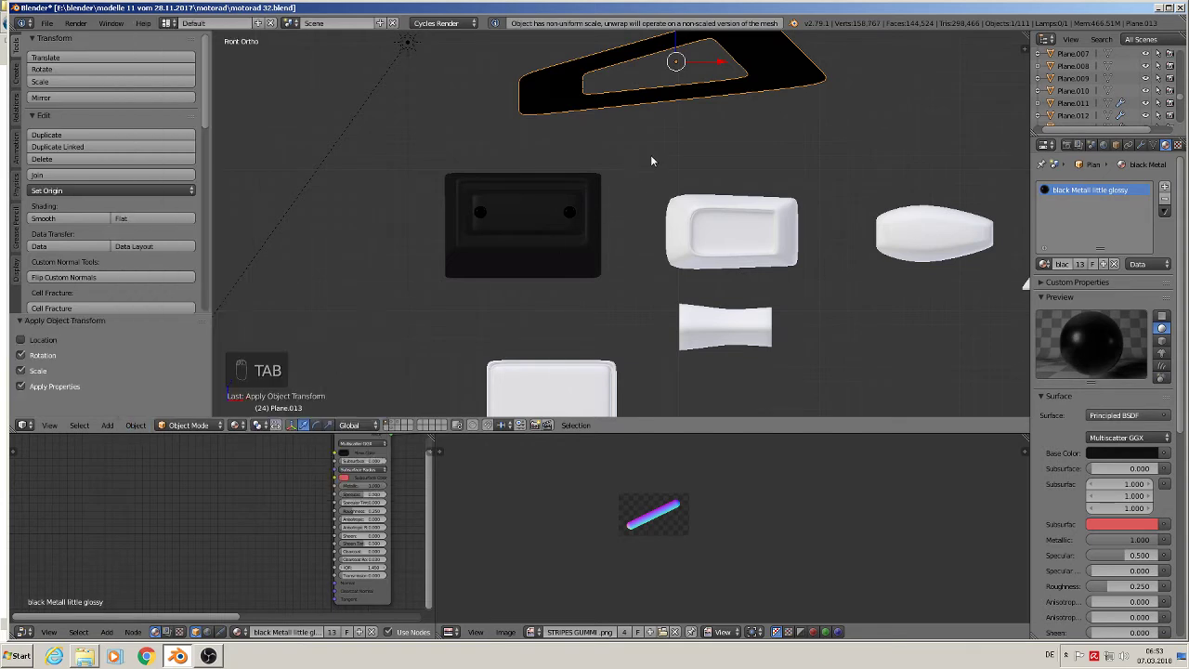
{"action": "key", "text": "Tab"}
{"action": "key", "text": "u"}
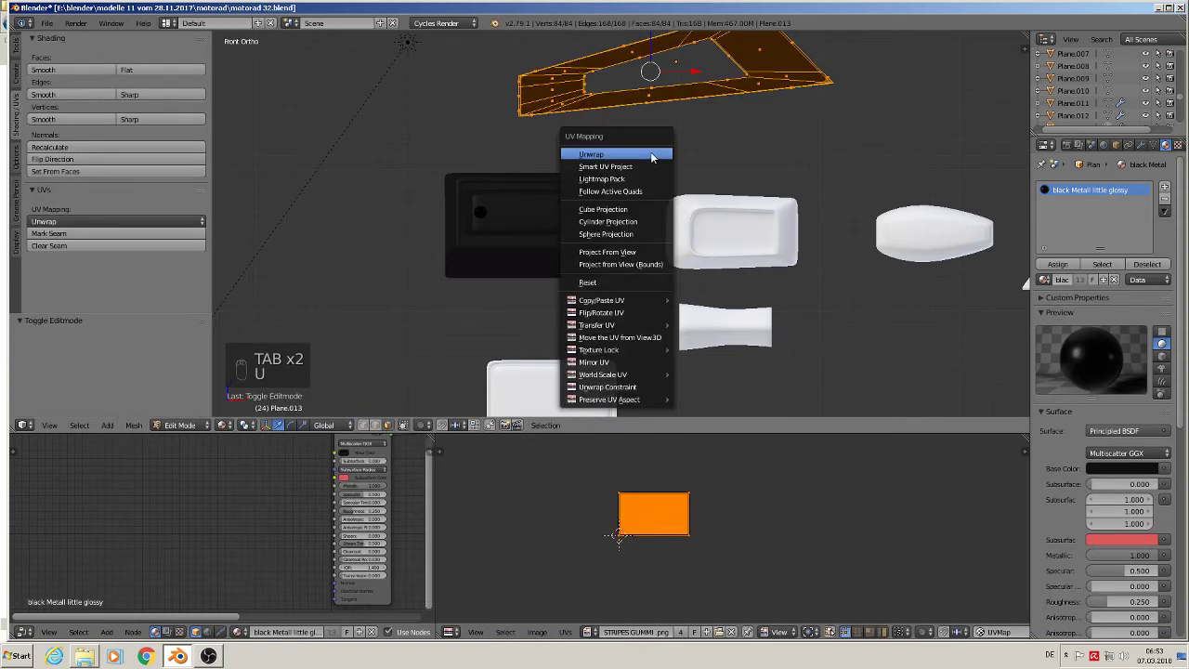
{"action": "left_click", "coordinate": [651, 158]}
{"action": "key", "text": "Tab"}
{"action": "scroll", "coordinate": [791, 262], "scroll_direction": "down", "scroll_amount": 2}
{"action": "scroll", "coordinate": [684, 279], "scroll_direction": "up", "scroll_amount": 2}
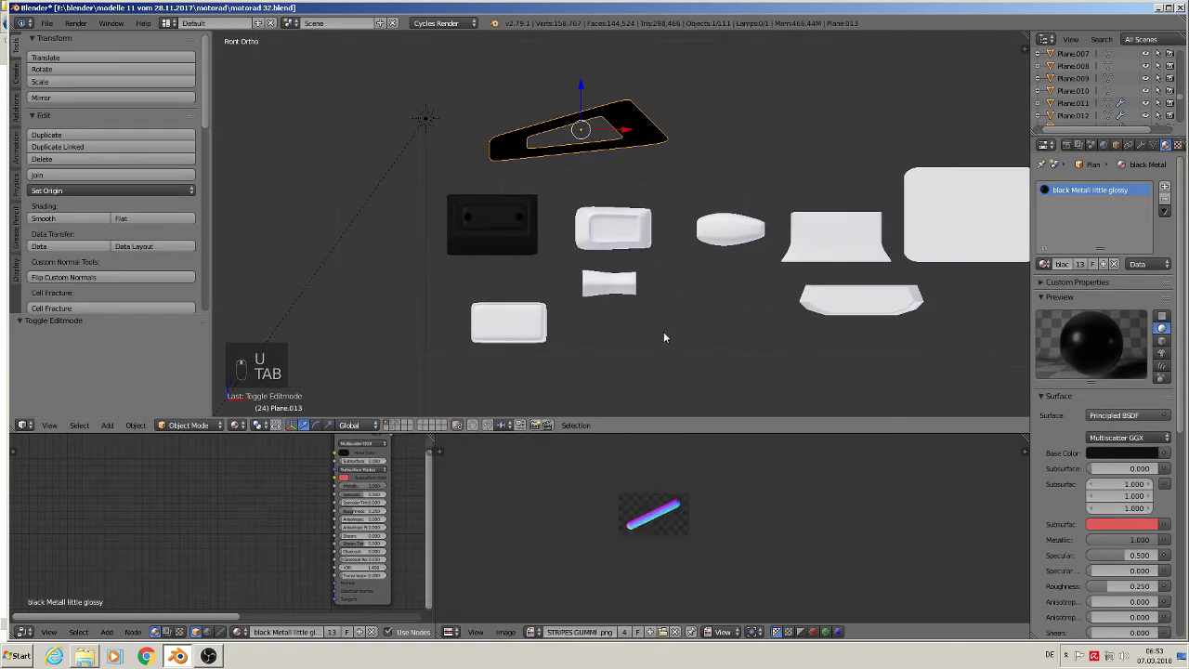
{"action": "scroll", "coordinate": [640, 358], "scroll_direction": "up", "scroll_amount": 1}
{"action": "scroll", "coordinate": [629, 359], "scroll_direction": "up", "scroll_amount": 1}
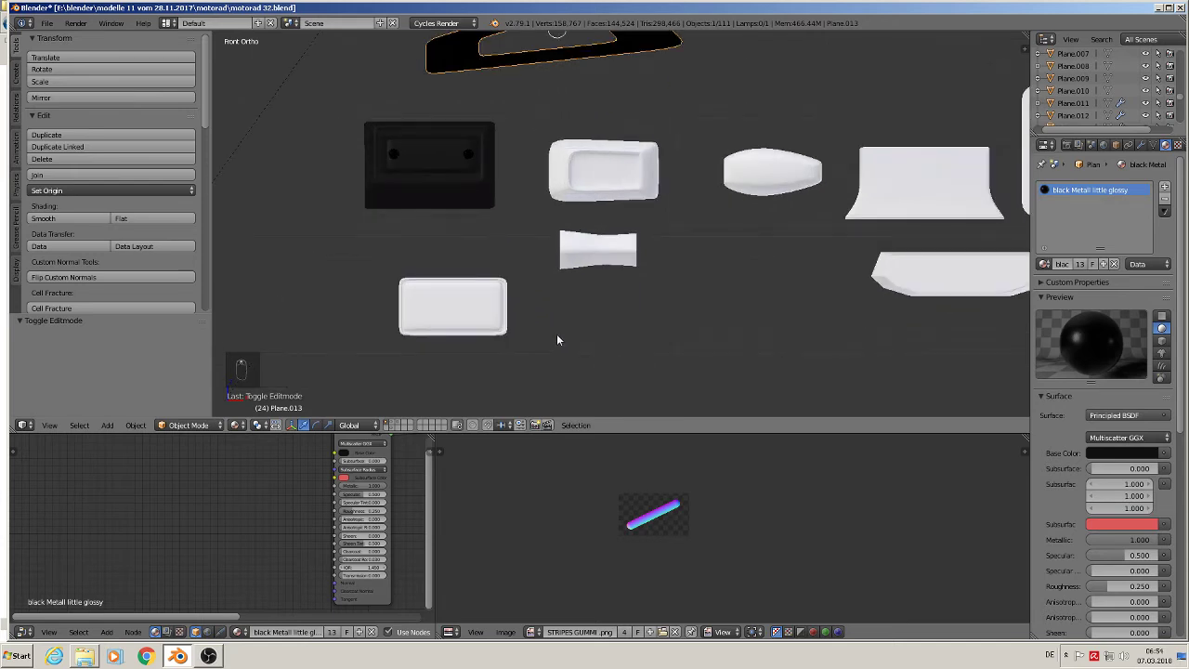
Step: Give the wedge-shaped part the black plastic rough material
{"action": "right_click", "coordinate": [487, 316]}
{"action": "middle_click_drag", "start_coordinate": [576, 327], "coordinate": [529, 344]}
{"action": "middle_click_drag", "start_coordinate": [685, 342], "coordinate": [568, 340], "text": "shift"}
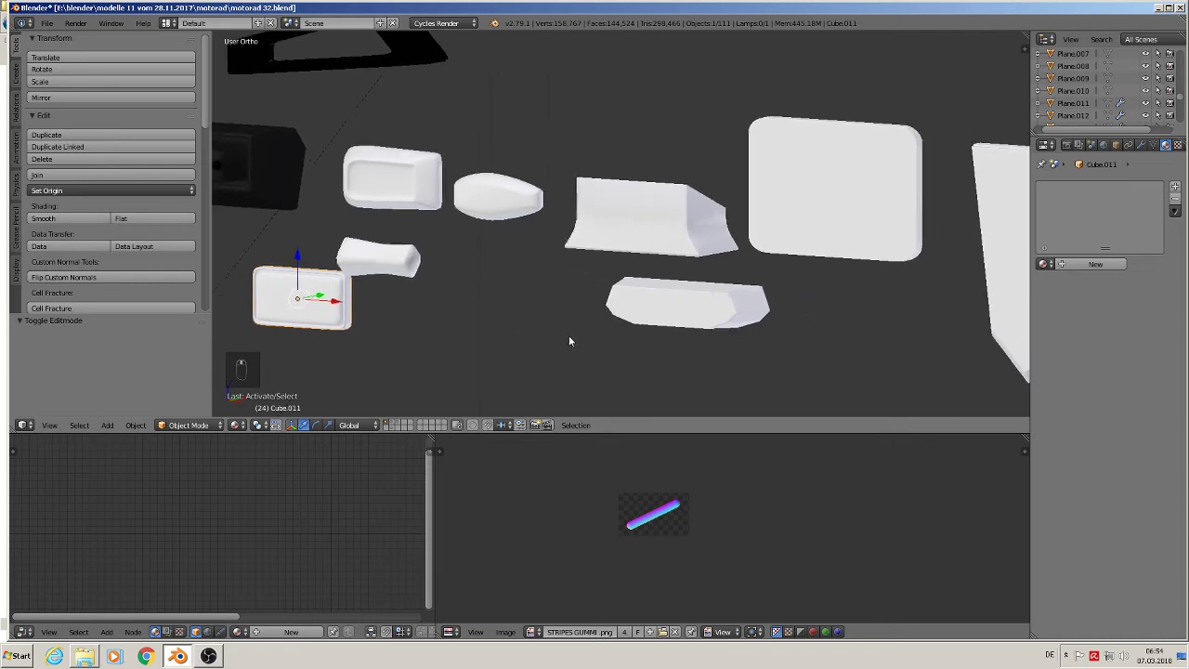
{"action": "right_click", "coordinate": [677, 232]}
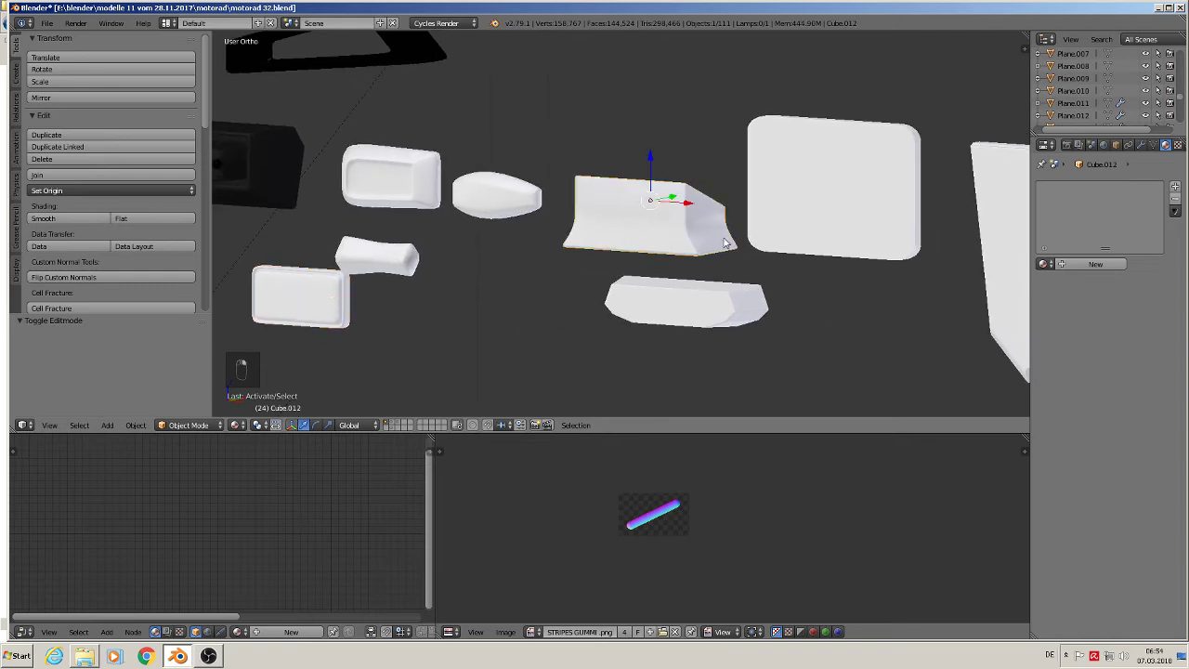
{"action": "key", "text": "Tab"}
{"action": "key", "text": "Tab"}
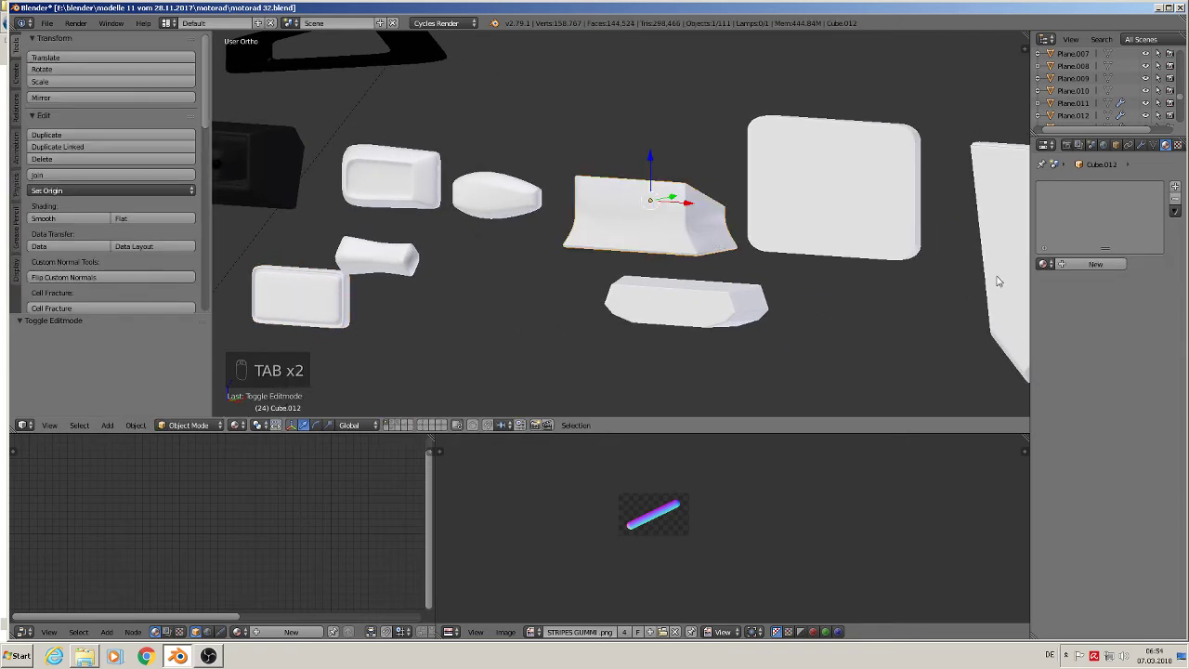
{"action": "left_click", "coordinate": [1043, 264]}
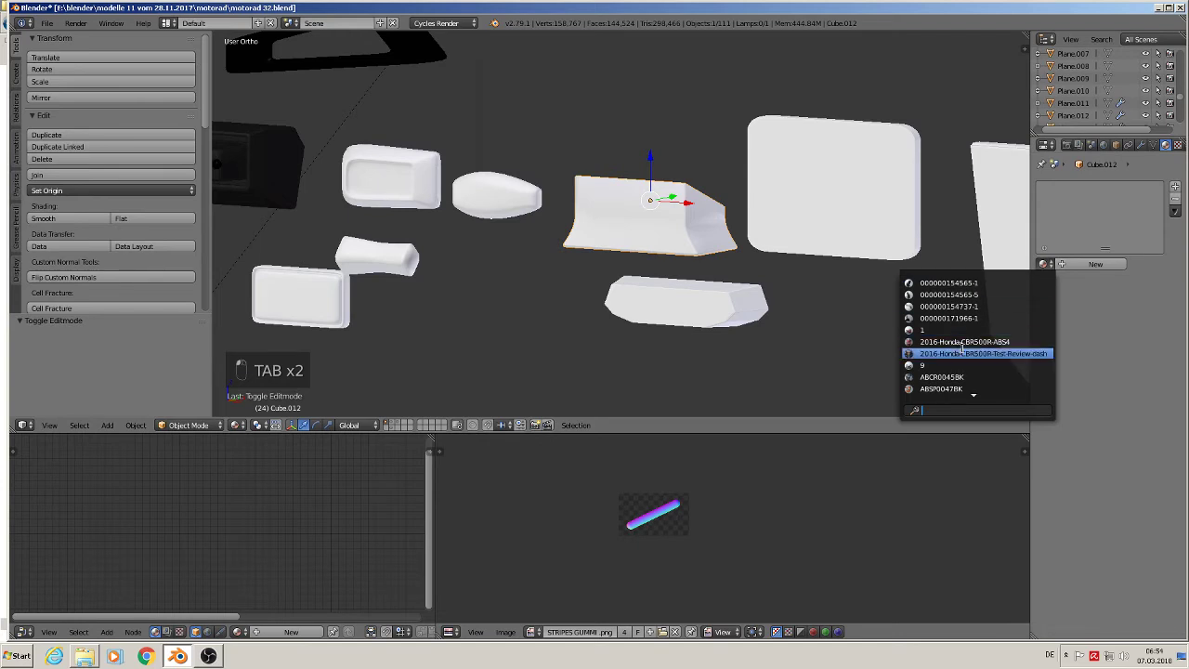
{"action": "type", "text": "bl"}
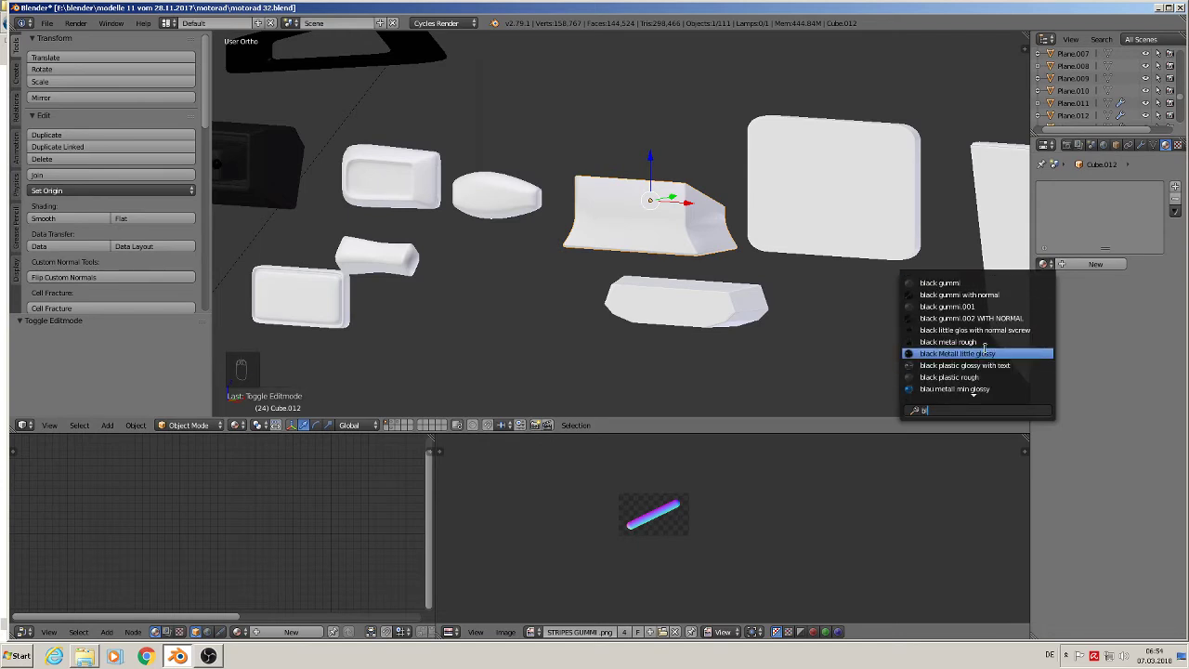
{"action": "left_click", "coordinate": [981, 377]}
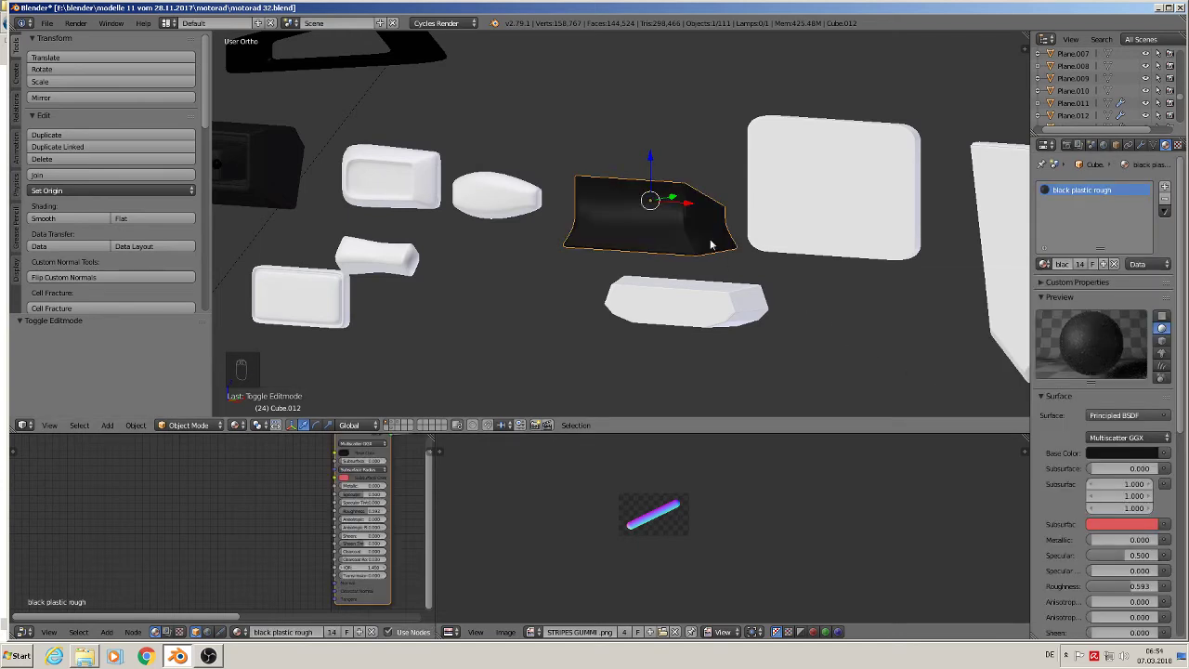
Step: Apply rotation and scale to the wedge and UV-unwrap its whole mesh
{"action": "key", "text": "Tab"}
{"action": "key", "text": "Tab"}
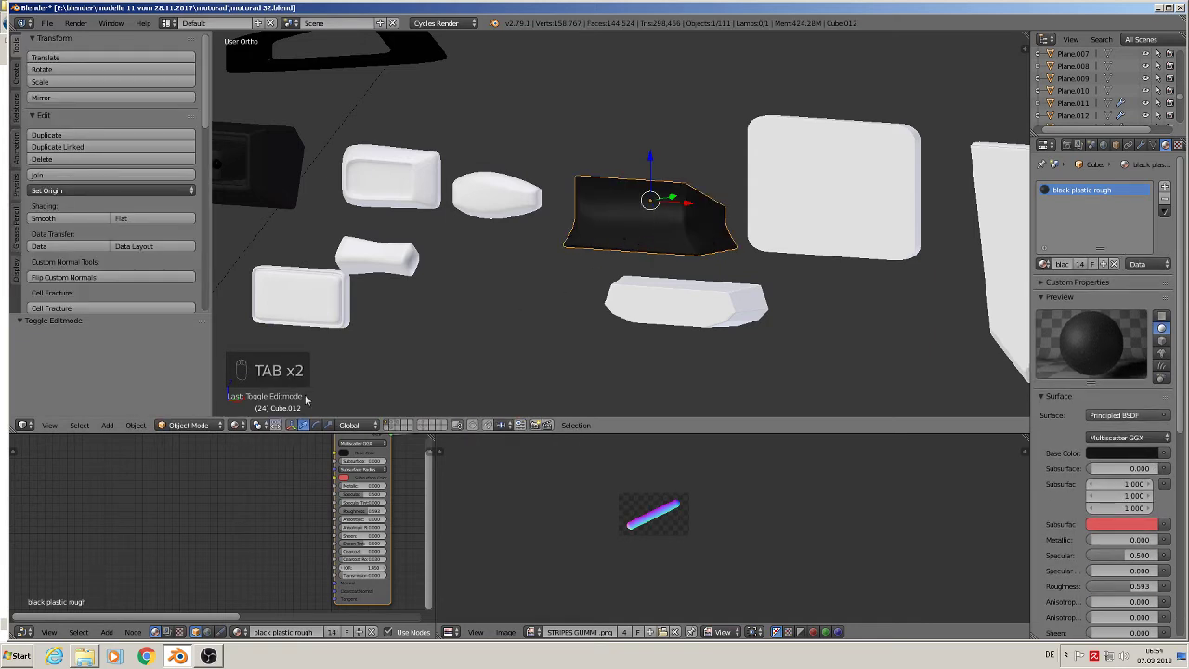
{"action": "left_click", "coordinate": [135, 424]}
{"action": "mouse_move", "coordinate": [177, 332]}
{"action": "left_click", "coordinate": [307, 368]}
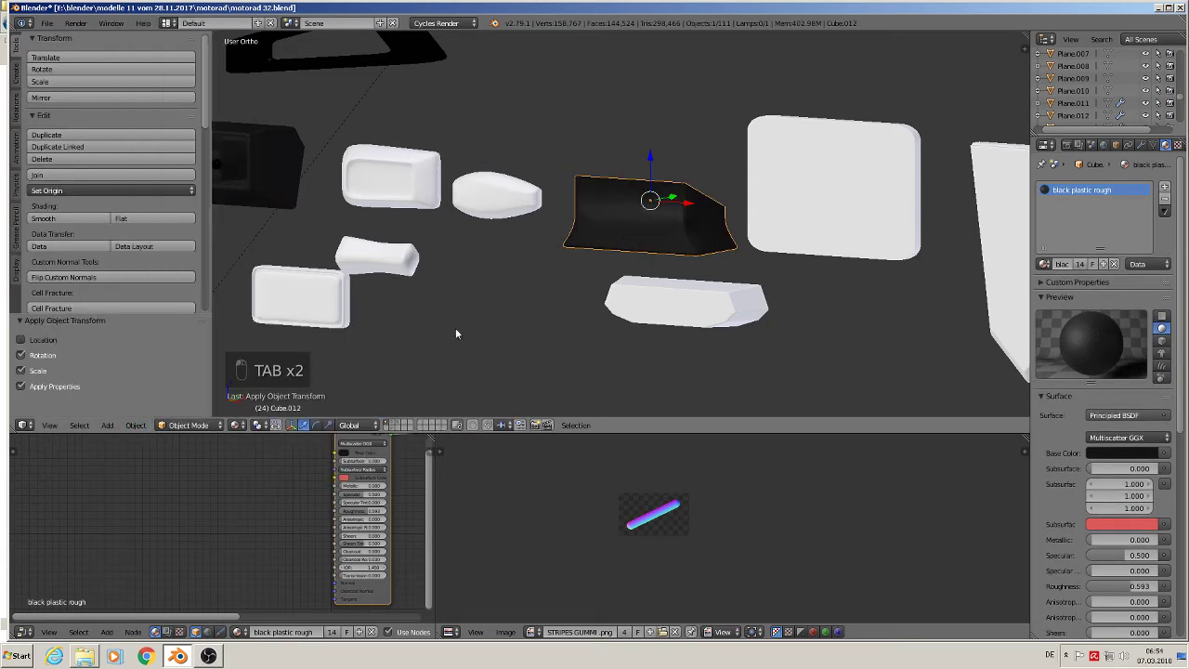
{"action": "key", "text": "Tab"}
{"action": "key", "text": "a"}
{"action": "key", "text": "a"}
{"action": "key", "text": "a"}
{"action": "key", "text": "a"}
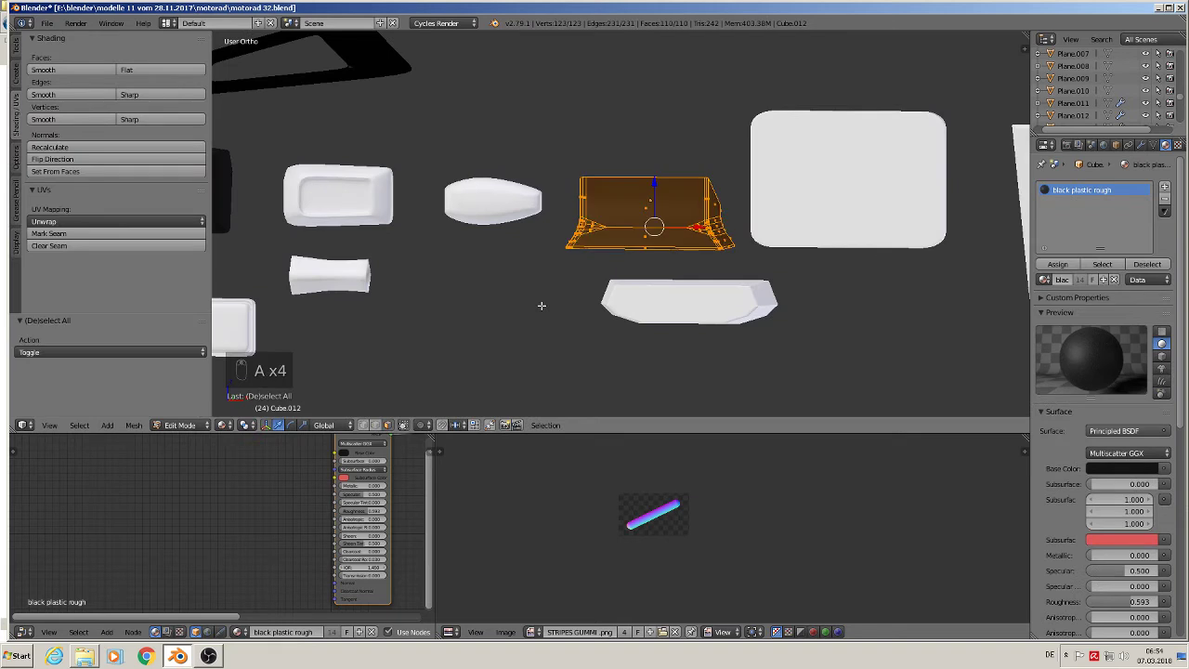
{"action": "key", "text": "u"}
{"action": "left_click", "coordinate": [542, 308]}
{"action": "key", "text": "Tab"}
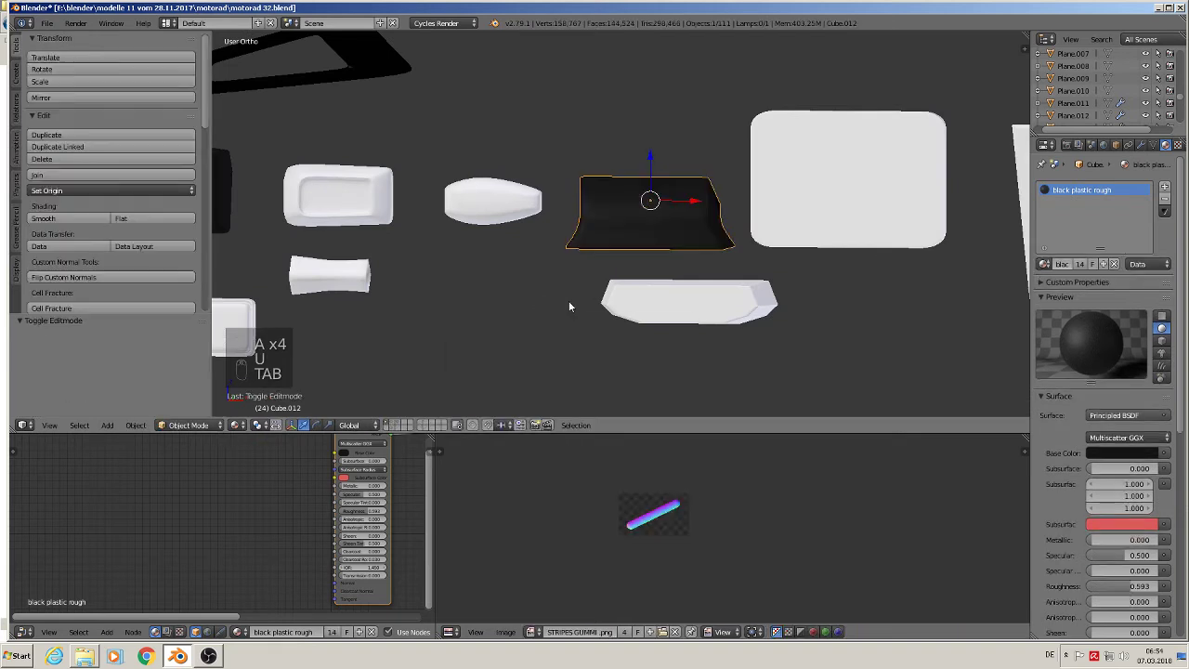
{"action": "scroll", "coordinate": [806, 241], "scroll_direction": "down", "scroll_amount": 1}
{"action": "scroll", "coordinate": [714, 264], "scroll_direction": "up", "scroll_amount": 1}
{"action": "right_click", "coordinate": [676, 310]}
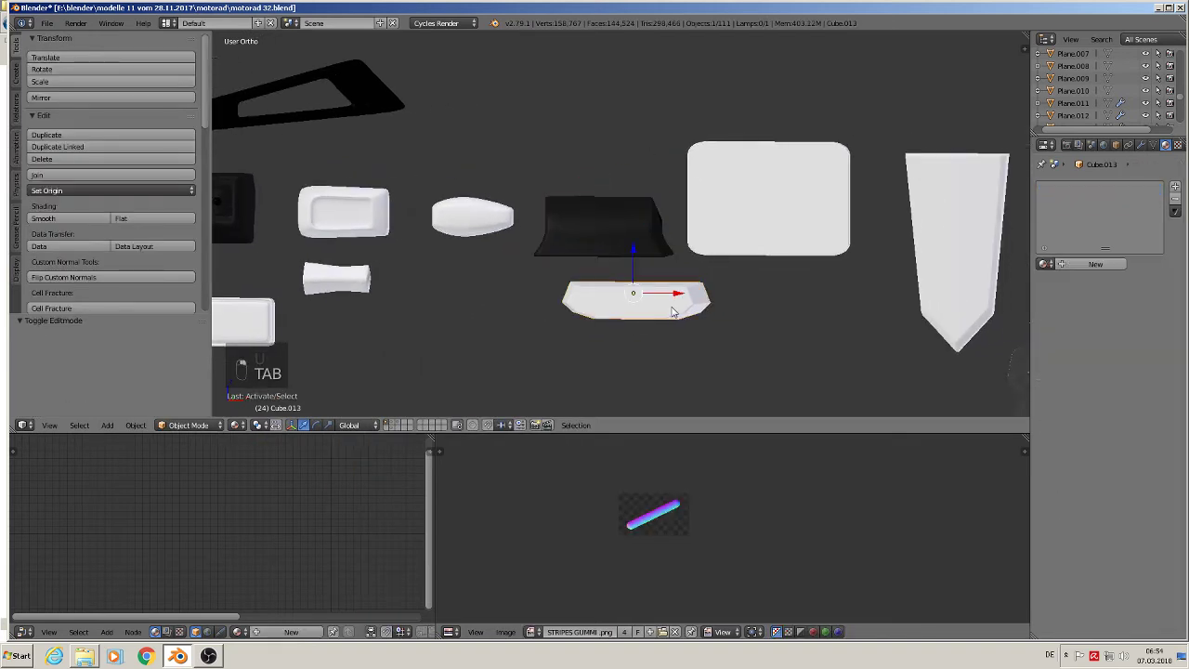
Step: Apply rotation and scale to the tray piece and assign it black plastic rough
{"action": "key", "text": "Tab"}
{"action": "key", "text": "Tab"}
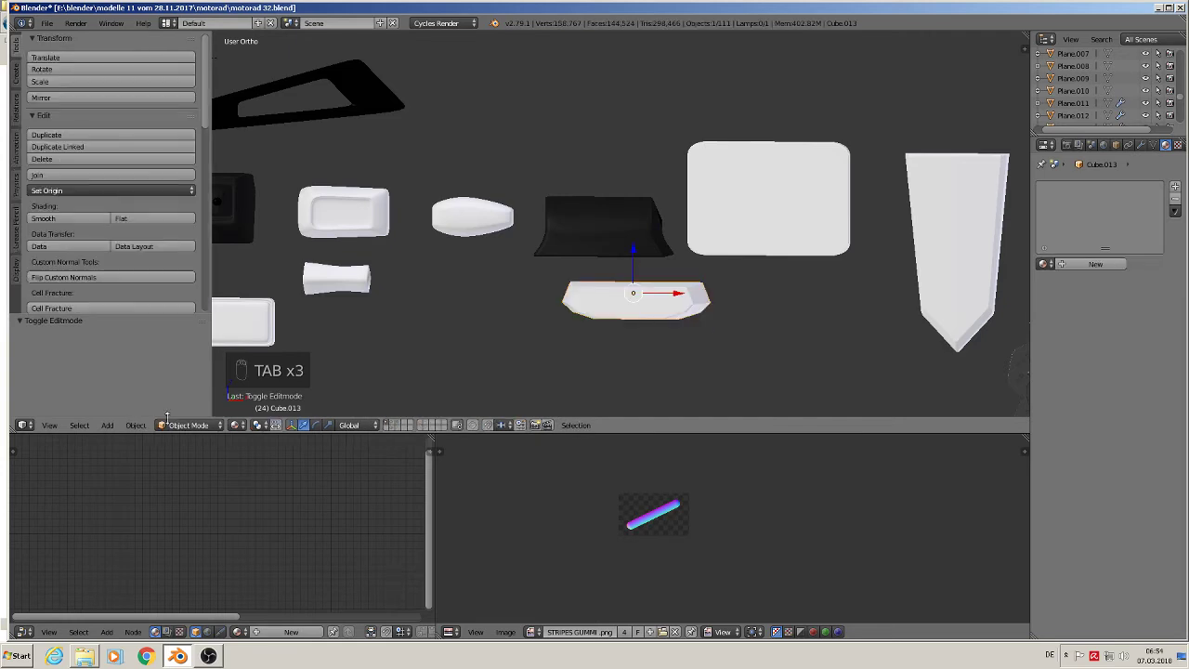
{"action": "left_click", "coordinate": [134, 426]}
{"action": "mouse_move", "coordinate": [195, 330]}
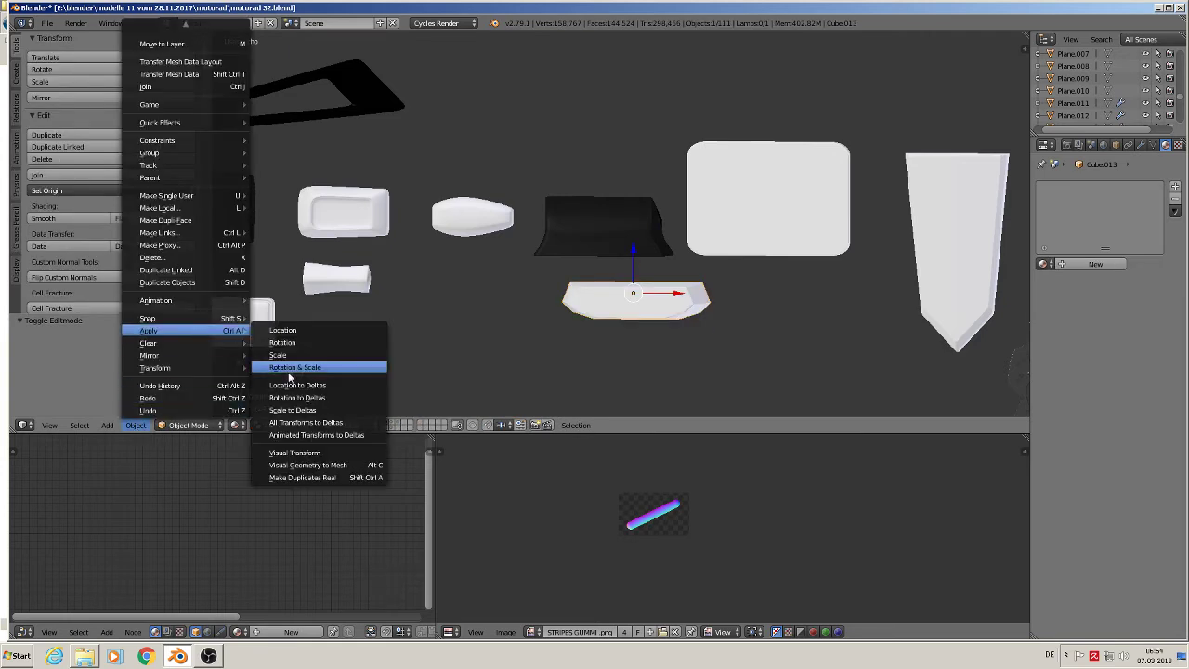
{"action": "left_click", "coordinate": [271, 367]}
{"action": "left_click", "coordinate": [1060, 265]}
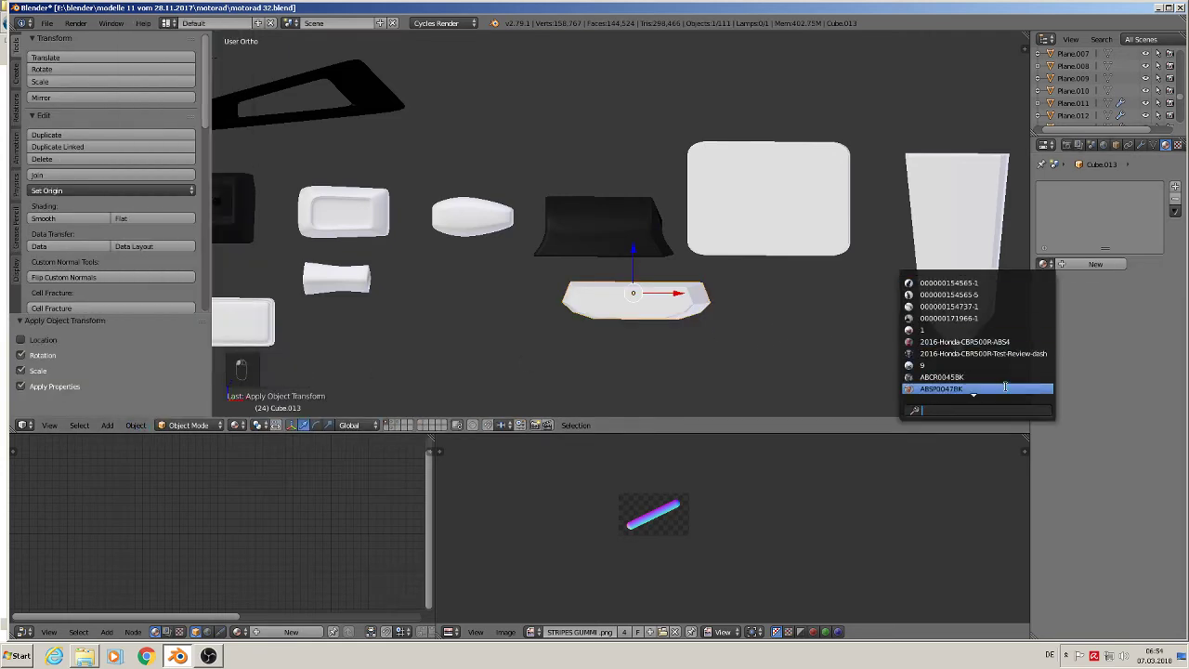
{"action": "type", "text": "b"}
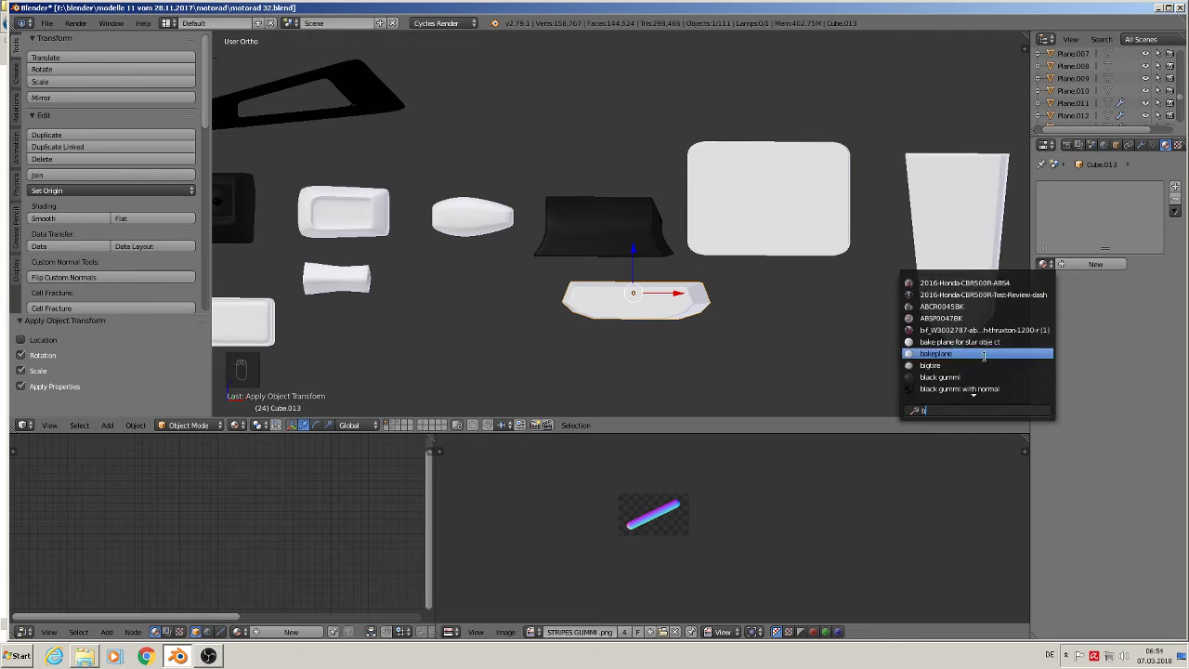
{"action": "type", "text": "l"}
{"action": "left_click", "coordinate": [971, 383]}
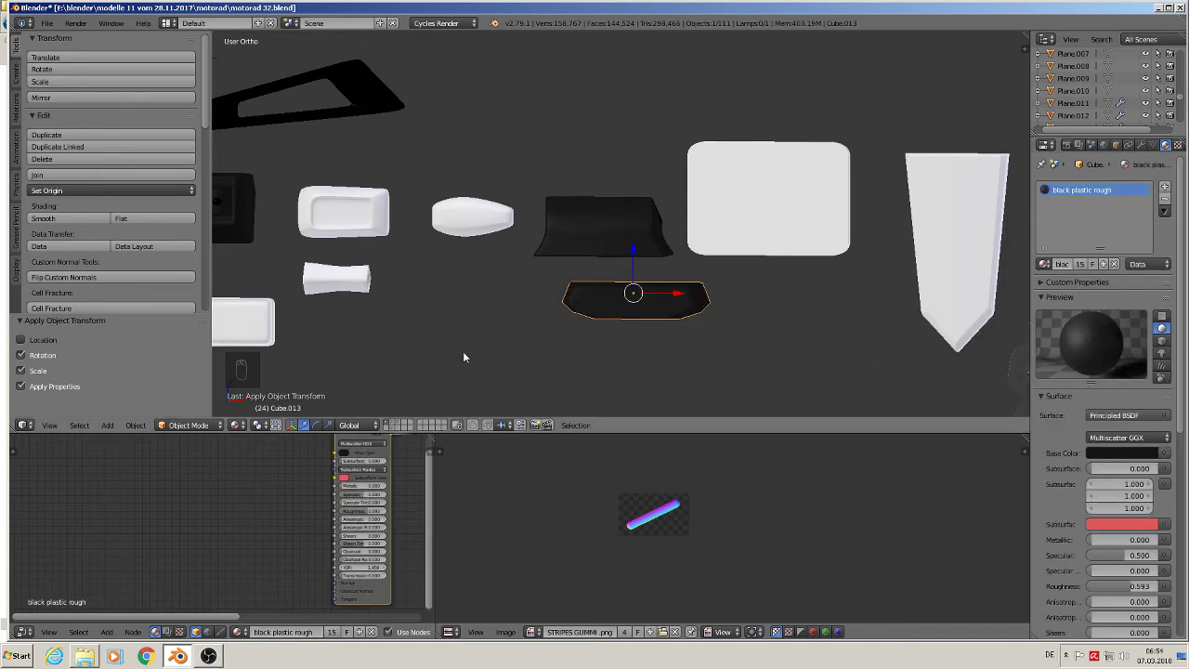
Step: UV-unwrap the entire tray mesh in Edit Mode
{"action": "key", "text": "Tab"}
{"action": "key", "text": "a"}
{"action": "key", "text": "a"}
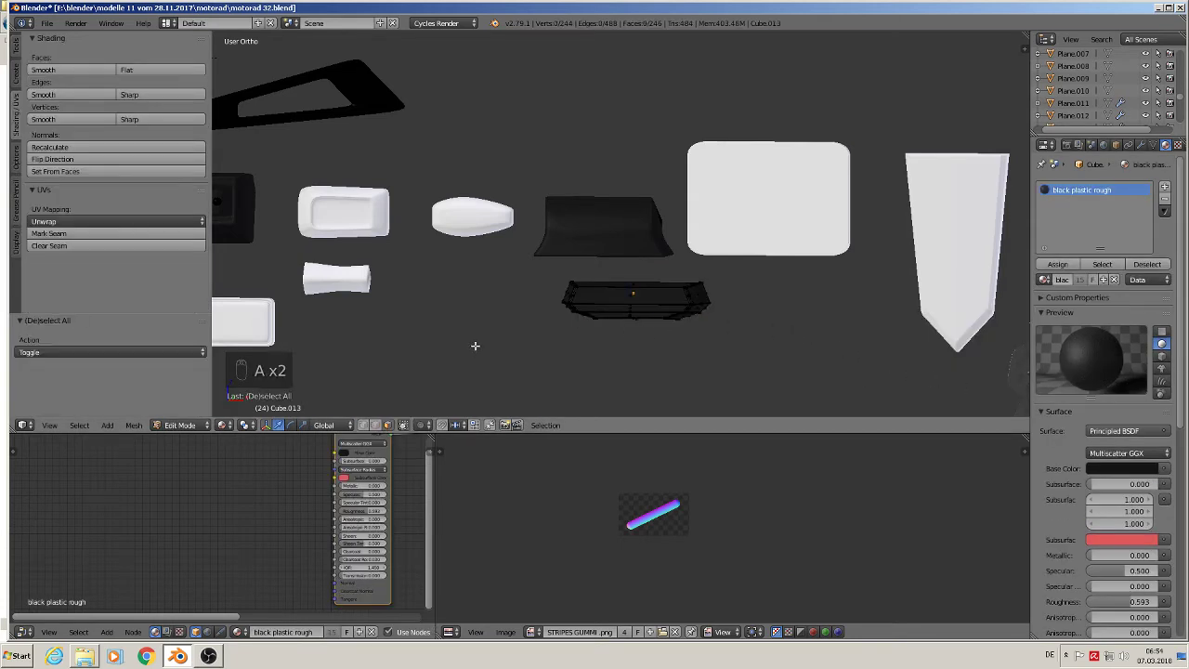
{"action": "key", "text": "a"}
{"action": "key", "text": "u"}
{"action": "left_click", "coordinate": [475, 345]}
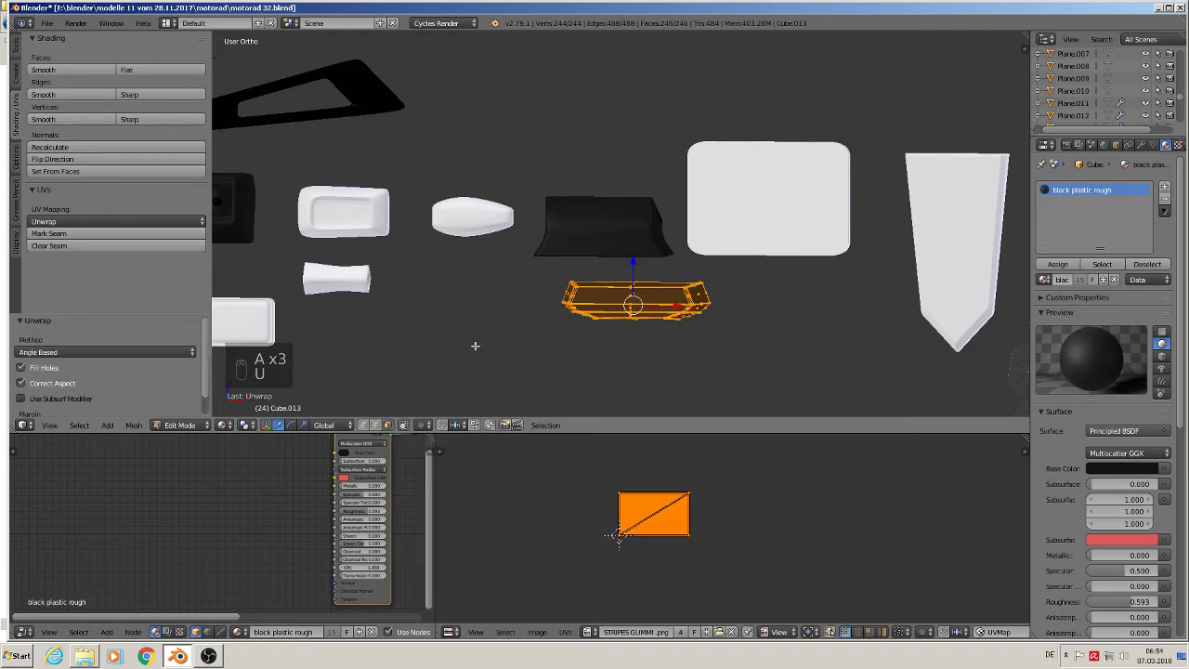
{"action": "key", "text": "Tab"}
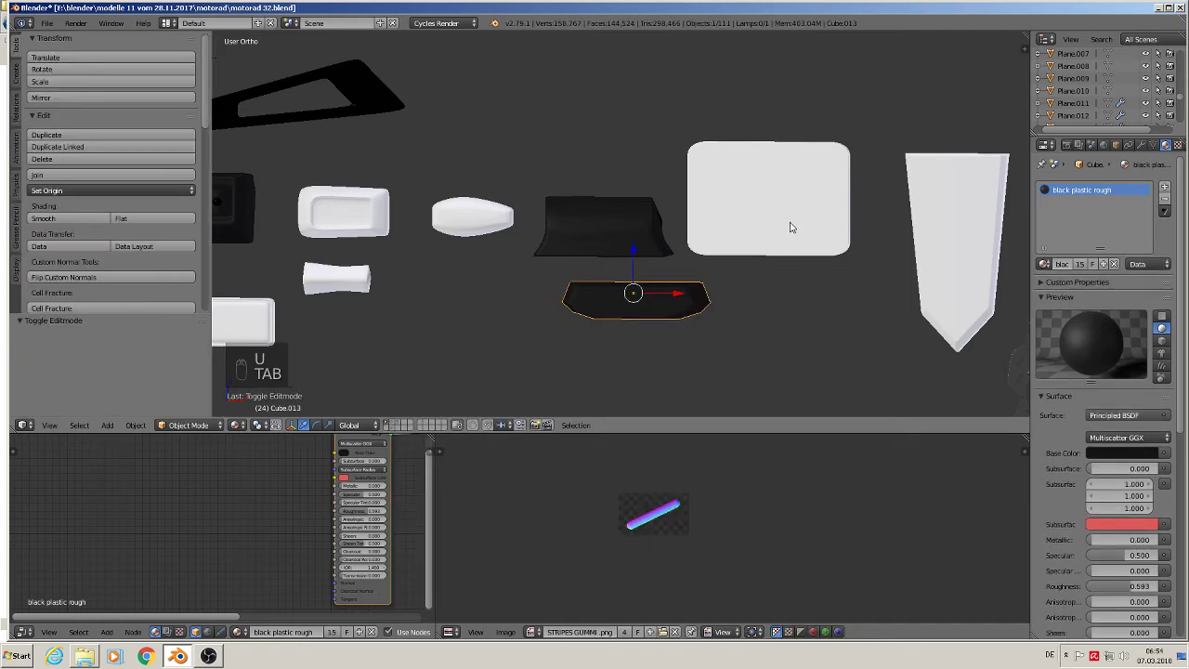
Step: Select the white shield-shaped piece and assign it black plastic rough
{"action": "right_click", "coordinate": [949, 234]}
{"action": "middle_click_drag", "start_coordinate": [992, 277], "coordinate": [685, 266], "text": "shift"}
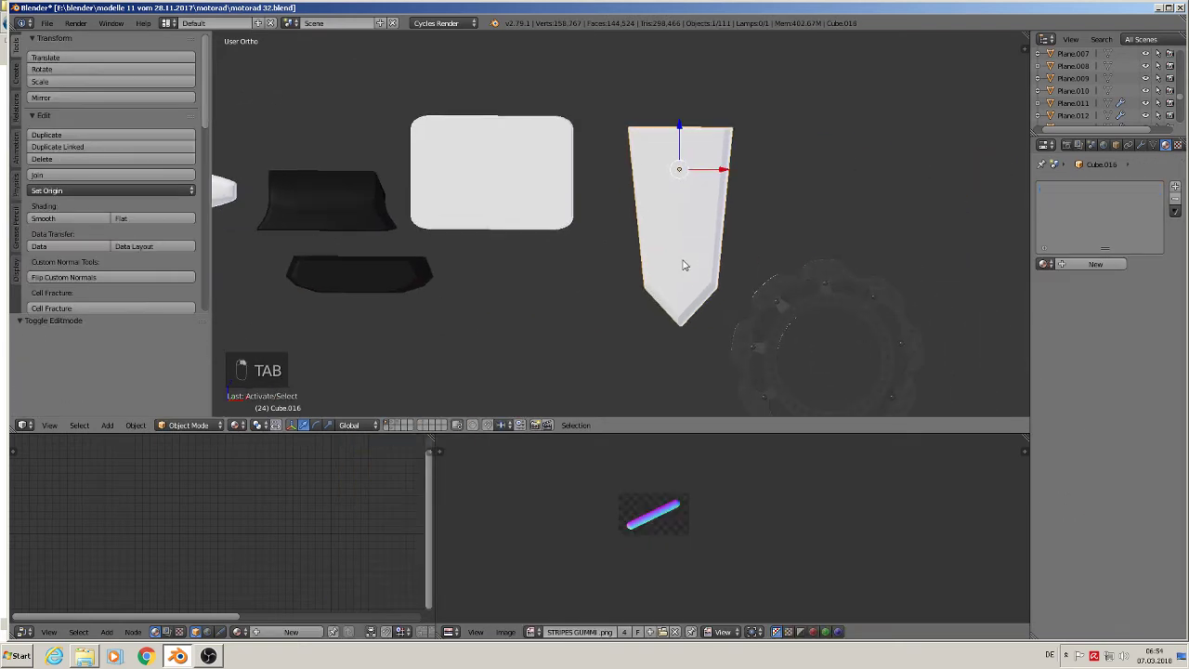
{"action": "left_click", "coordinate": [1044, 264]}
{"action": "type", "text": "bl"}
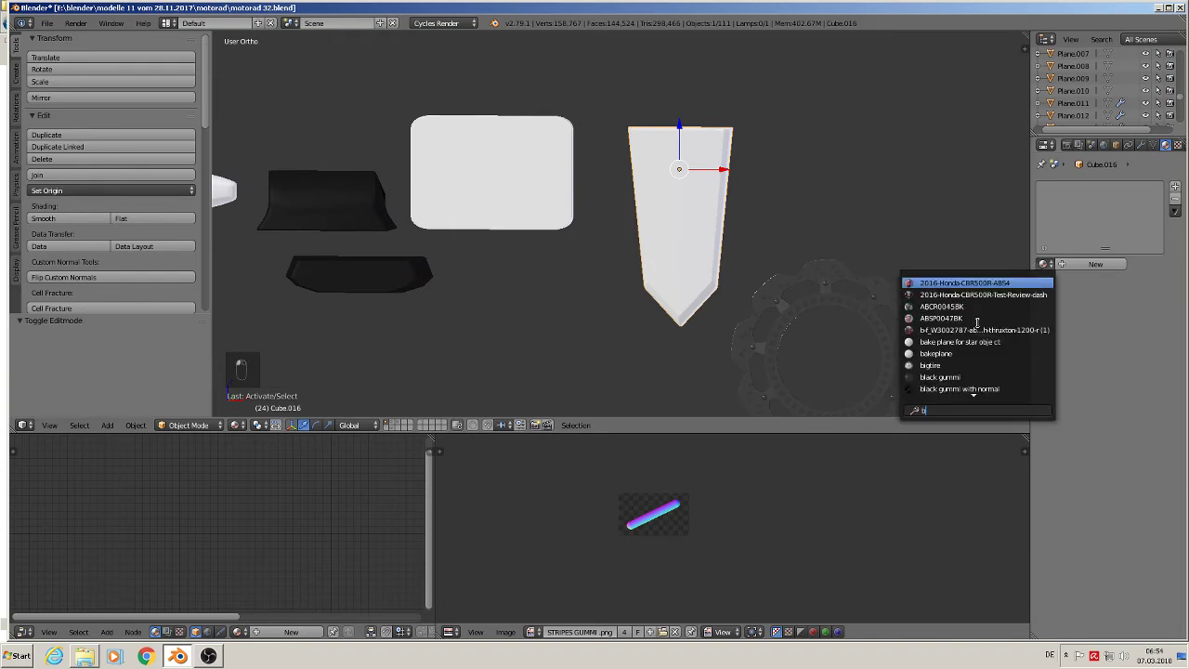
{"action": "left_click", "coordinate": [986, 376]}
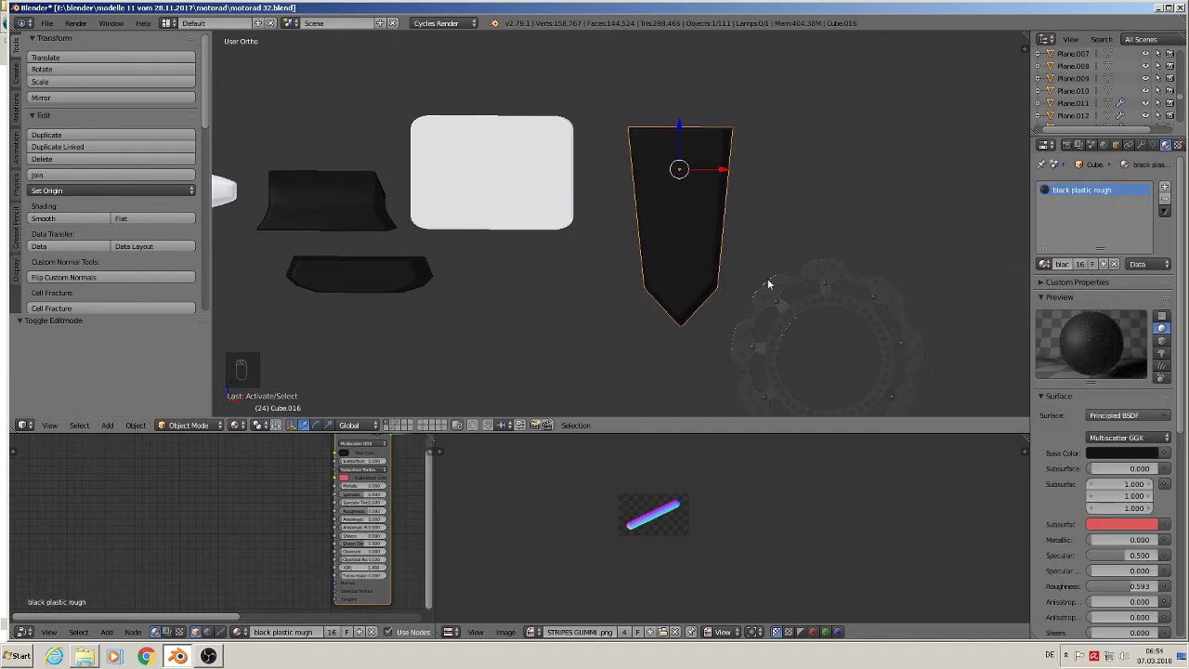
Step: UV-unwrap the entire shield mesh
{"action": "key", "text": "Tab"}
{"action": "key", "text": "a"}
{"action": "key", "text": "a"}
{"action": "key", "text": "a"}
{"action": "key", "text": "a"}
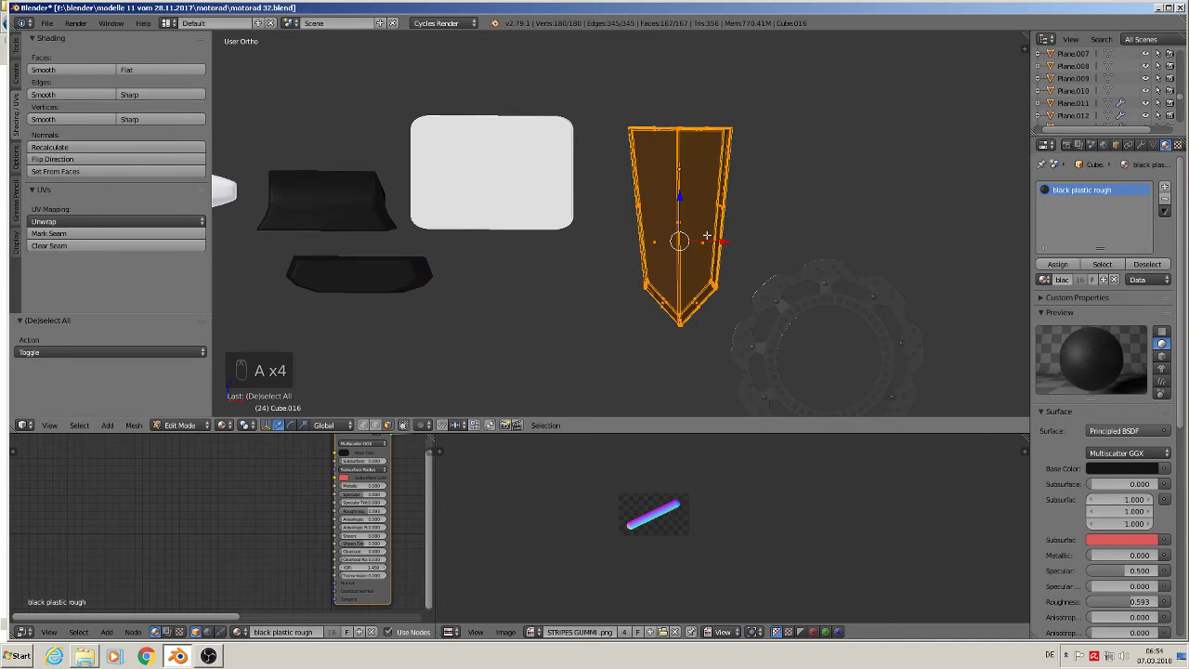
{"action": "key", "text": "u"}
{"action": "left_click", "coordinate": [707, 236]}
{"action": "key", "text": "Tab"}
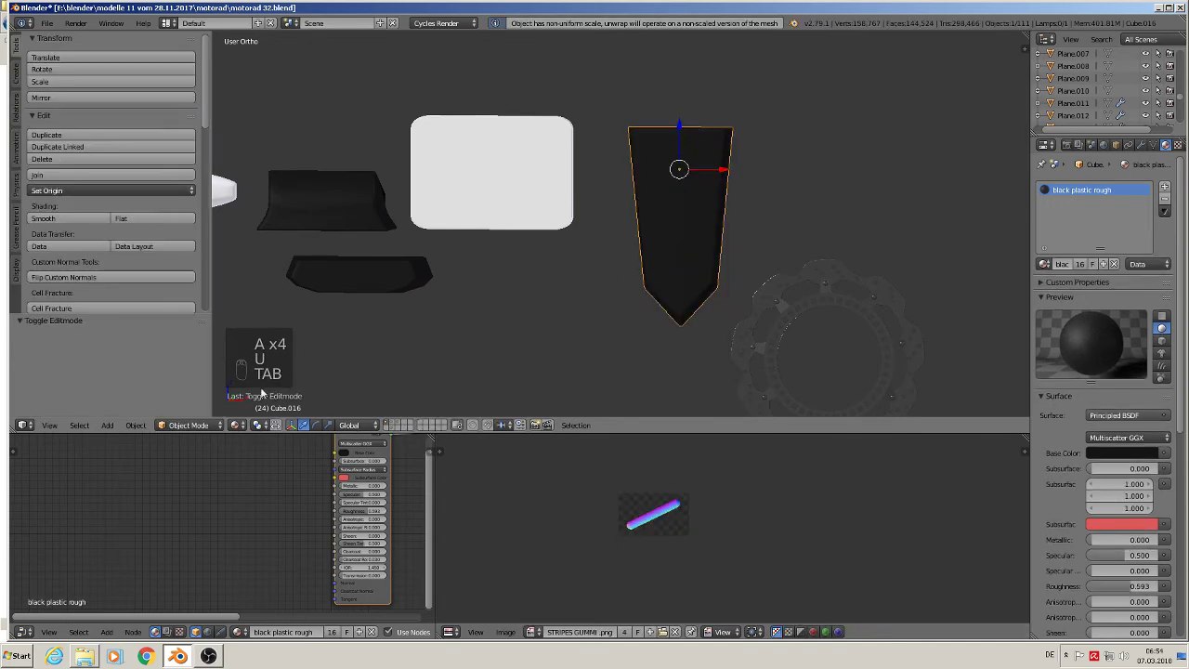
Step: Apply the shield's rotation and scale, then re-unwrap its UVs
{"action": "left_click", "coordinate": [134, 424]}
{"action": "mouse_move", "coordinate": [214, 330]}
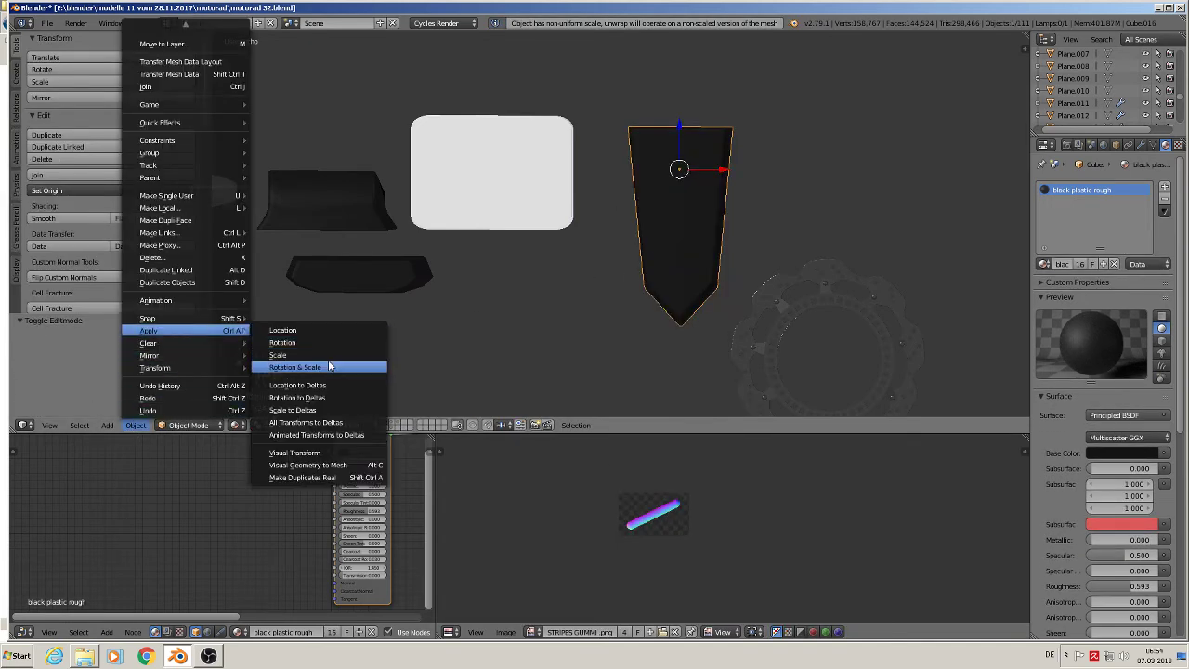
{"action": "left_click", "coordinate": [298, 366]}
{"action": "key", "text": "Tab"}
{"action": "key", "text": "u"}
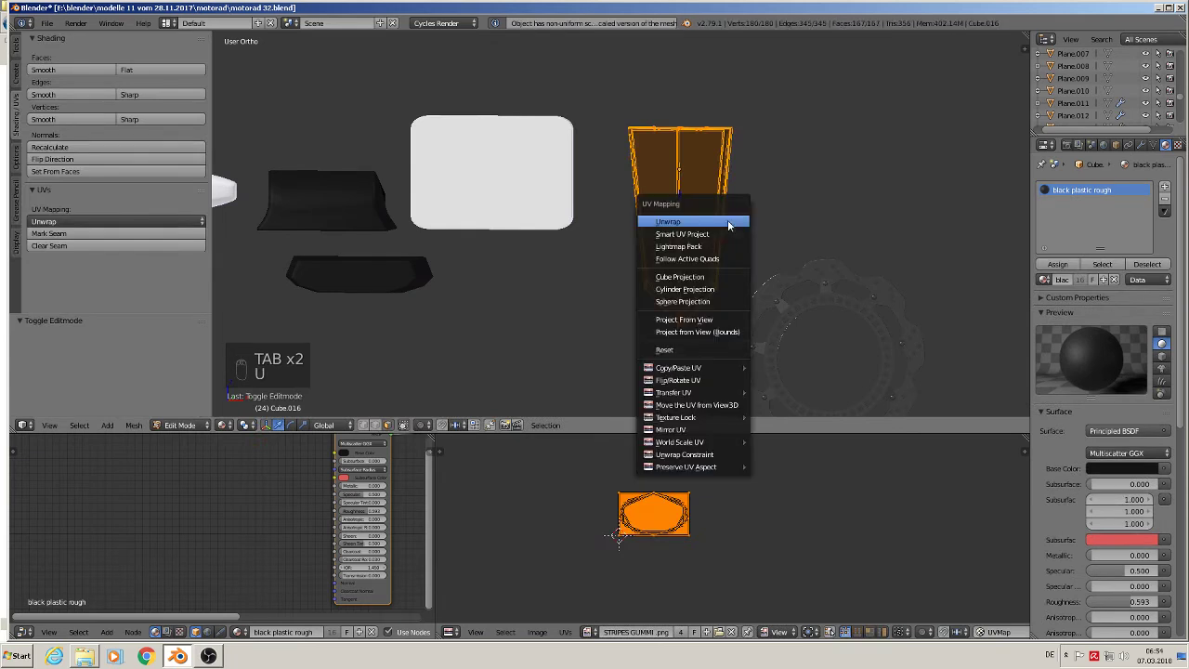
{"action": "left_click", "coordinate": [715, 224]}
{"action": "key", "text": "Tab"}
{"action": "scroll", "coordinate": [597, 265], "scroll_direction": "down", "scroll_amount": 3}
{"action": "middle_click_drag", "start_coordinate": [641, 276], "coordinate": [762, 259], "text": "shift"}
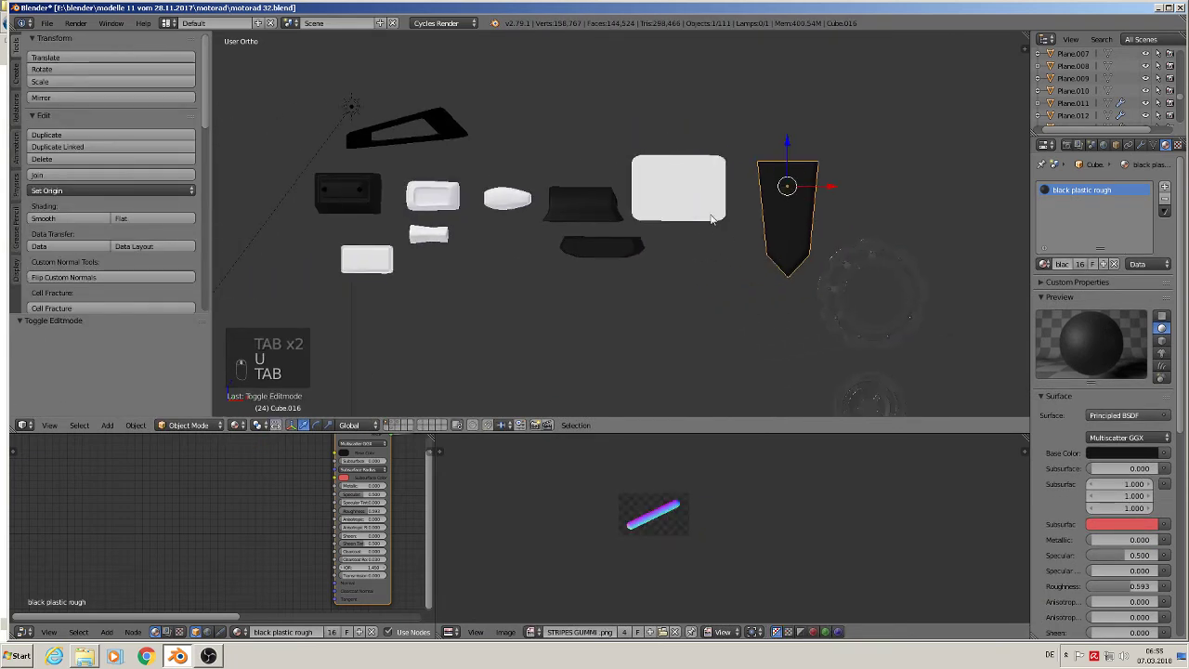
{"action": "scroll", "coordinate": [678, 178], "scroll_direction": "up", "scroll_amount": 2}
Step: Select the rounded box piece Cube.015 and apply its rotation and scale
{"action": "right_click", "coordinate": [655, 207]}
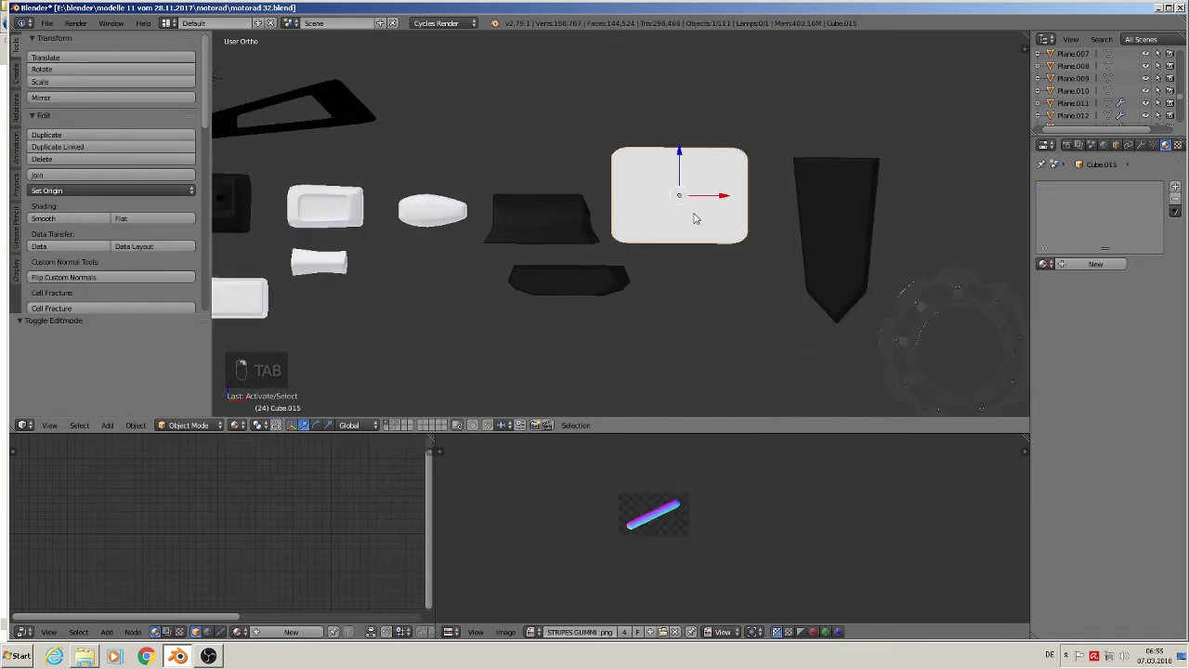
{"action": "scroll", "coordinate": [713, 249], "scroll_direction": "up", "scroll_amount": 1}
{"action": "key", "text": "Tab"}
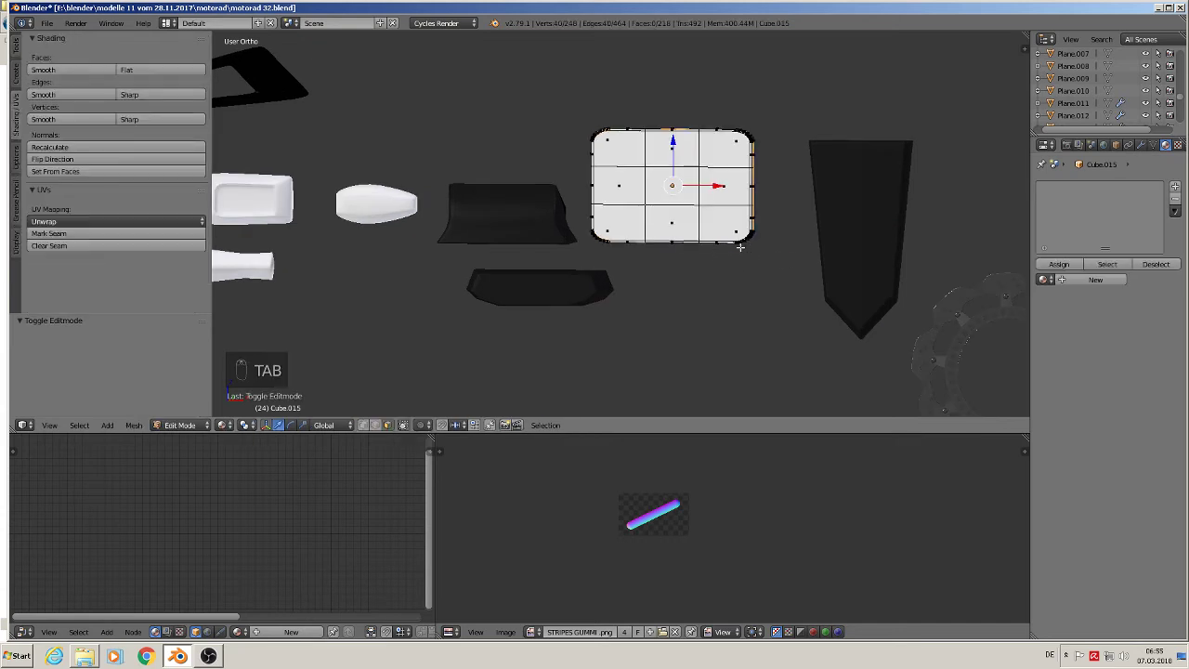
{"action": "key", "text": "Tab"}
{"action": "left_click", "coordinate": [135, 425]}
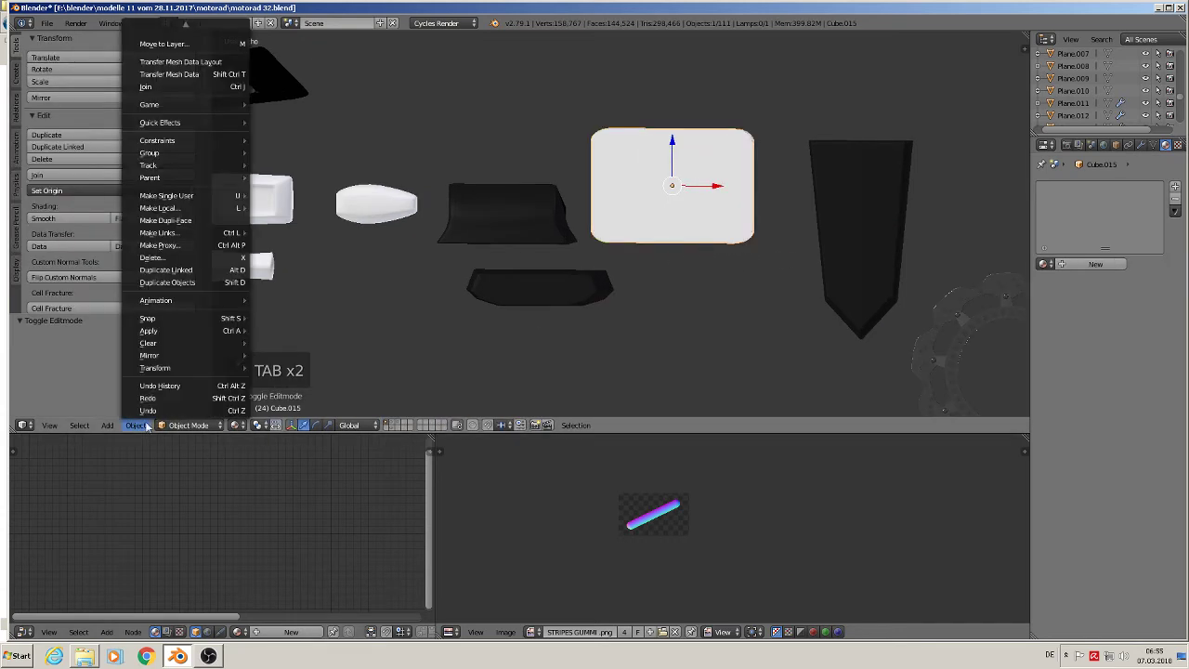
{"action": "mouse_move", "coordinate": [166, 331]}
{"action": "left_click", "coordinate": [319, 369]}
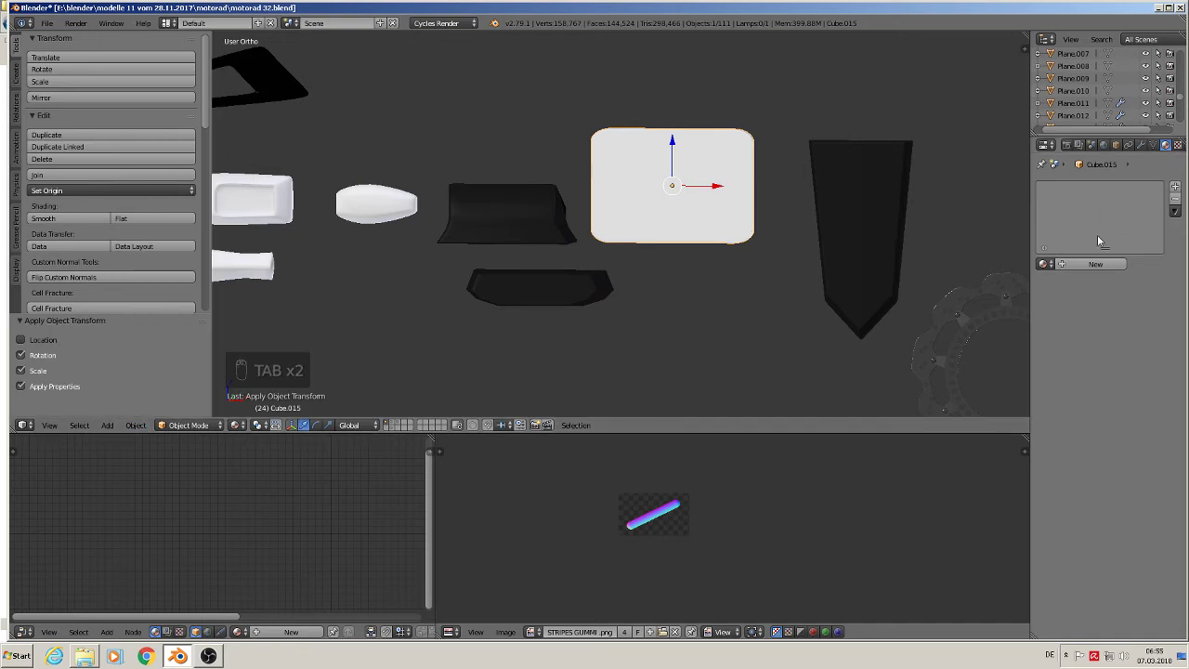
Step: Assign black plastic rough to Cube.015 and UV-unwrap its whole mesh
{"action": "left_click", "coordinate": [1043, 264]}
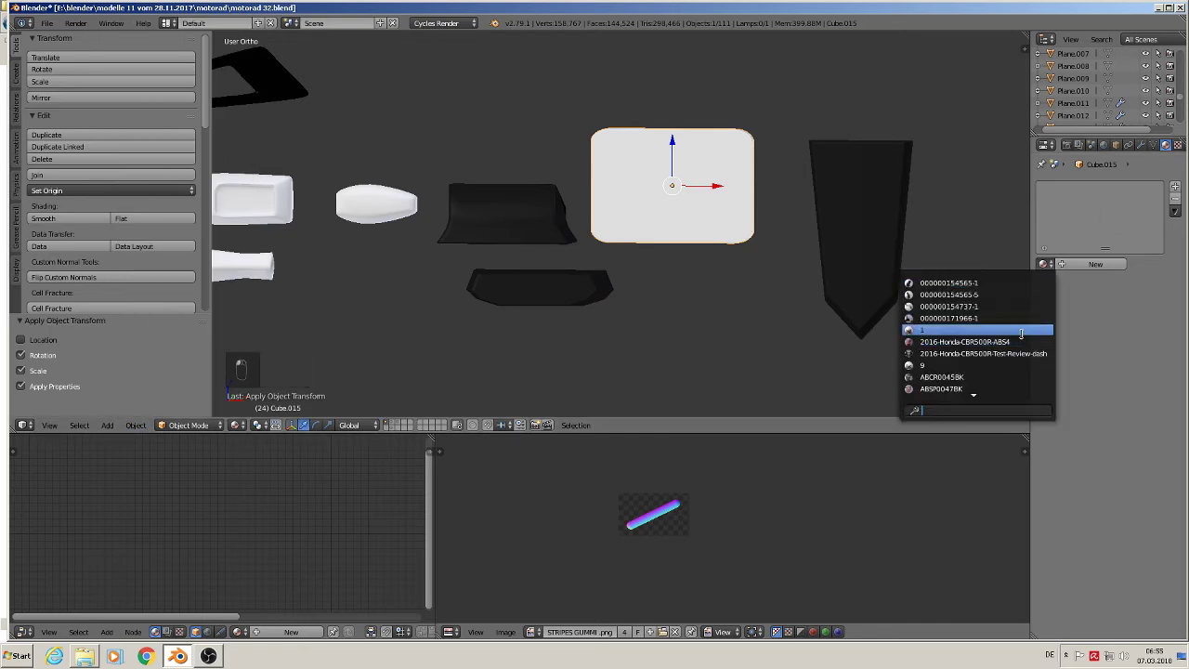
{"action": "type", "text": "bl"}
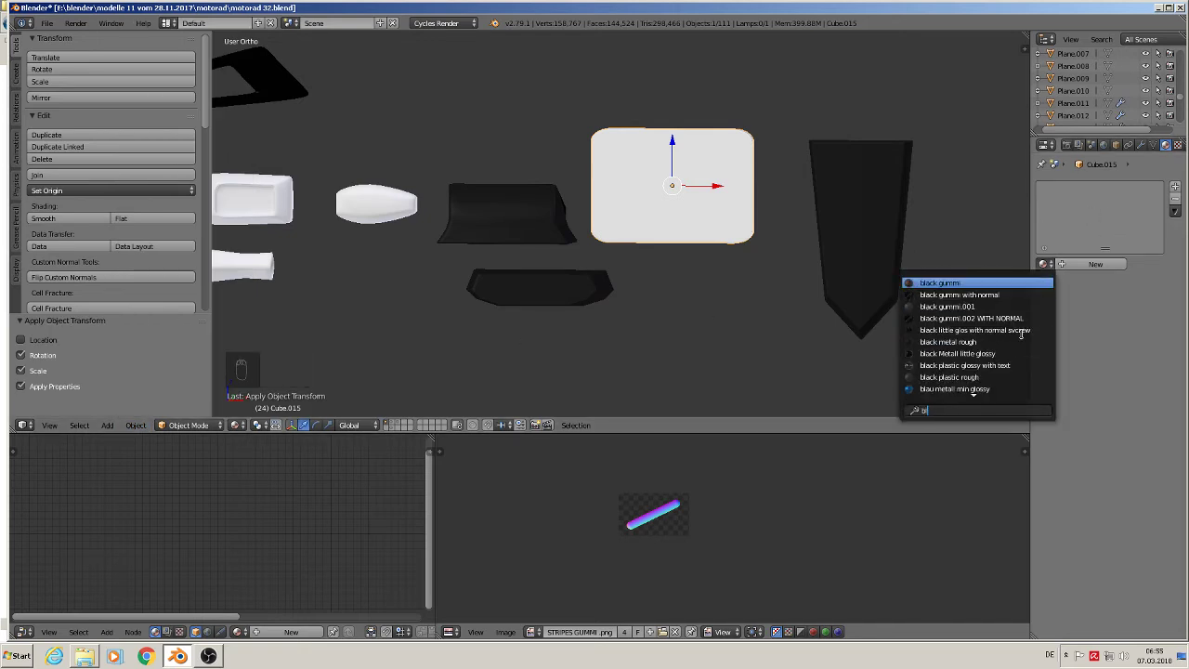
{"action": "left_click", "coordinate": [1001, 377]}
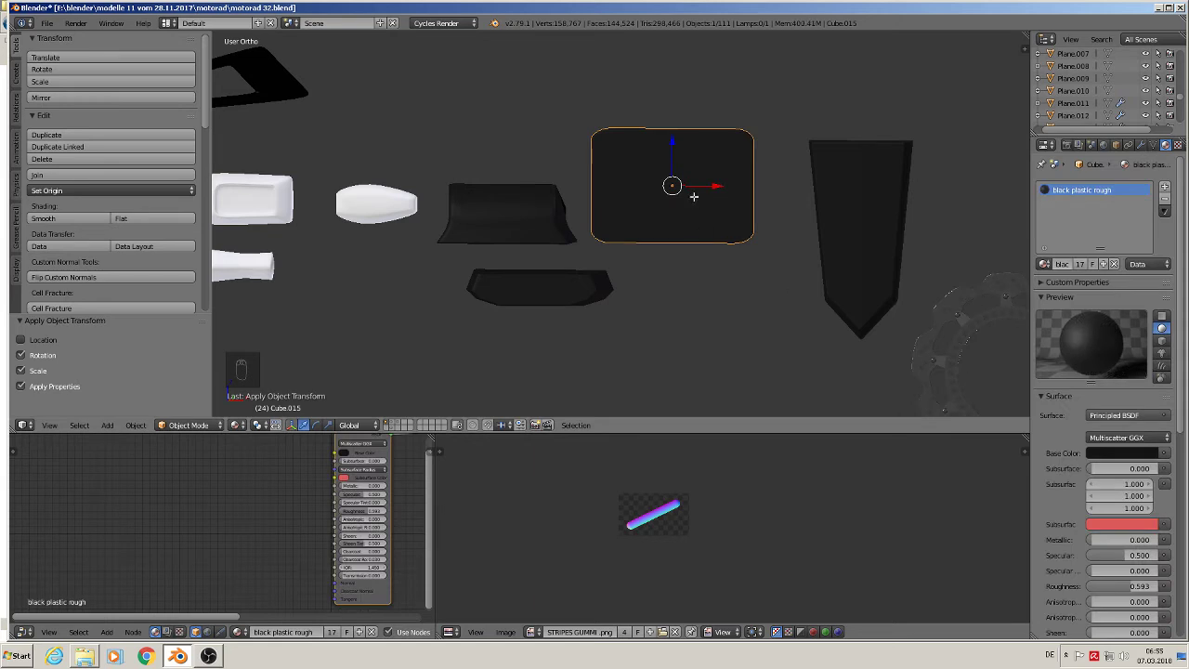
{"action": "key", "text": "Tab"}
{"action": "key", "text": "a"}
{"action": "key", "text": "a"}
{"action": "key", "text": "a"}
{"action": "key", "text": "a"}
{"action": "key", "text": "u"}
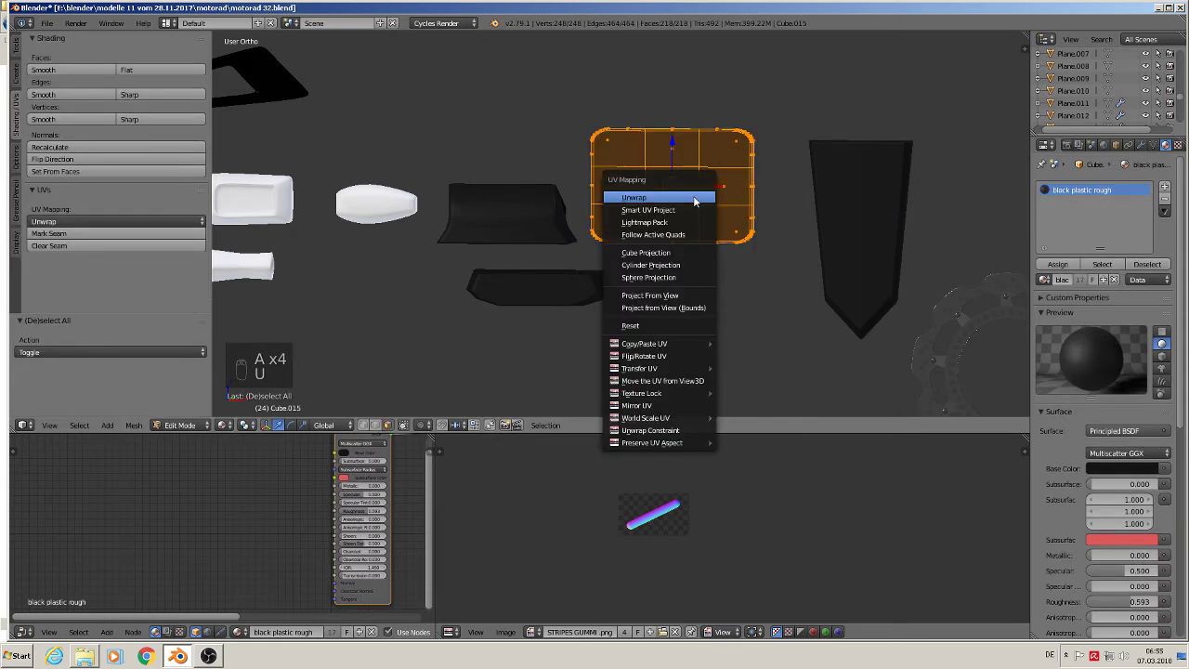
{"action": "left_click", "coordinate": [695, 201]}
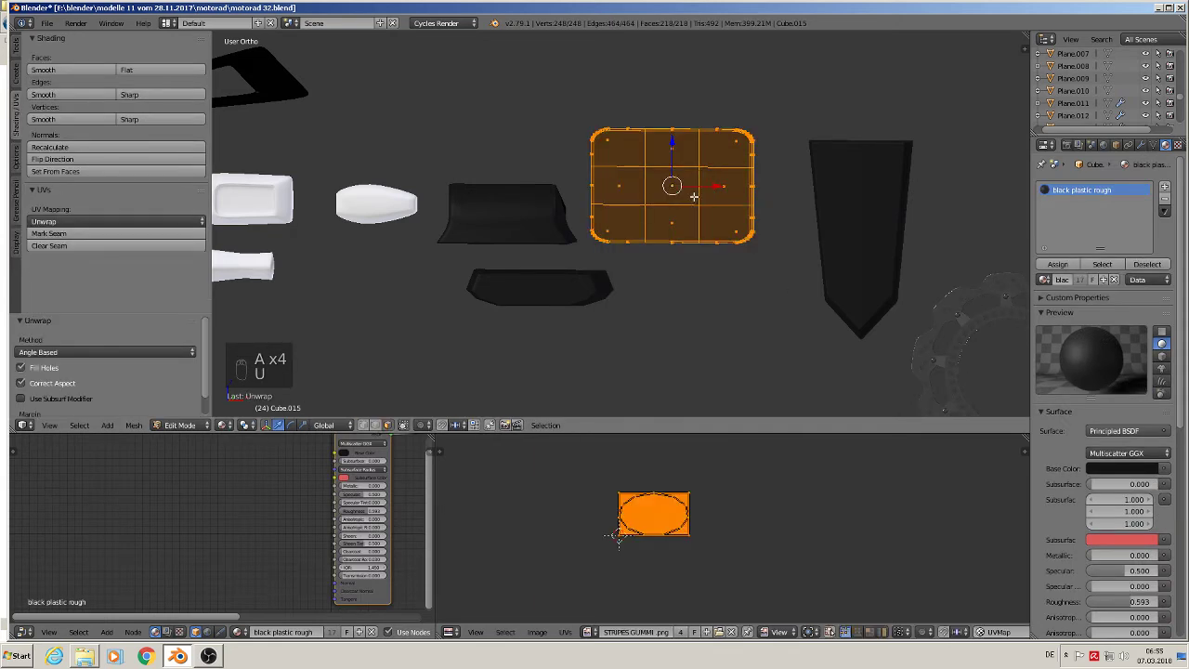
{"action": "key", "text": "Tab"}
Step: Centre the view on Cube.015 and enter Edit Mode on its mesh
{"action": "scroll", "coordinate": [714, 284], "scroll_direction": "down", "scroll_amount": 6}
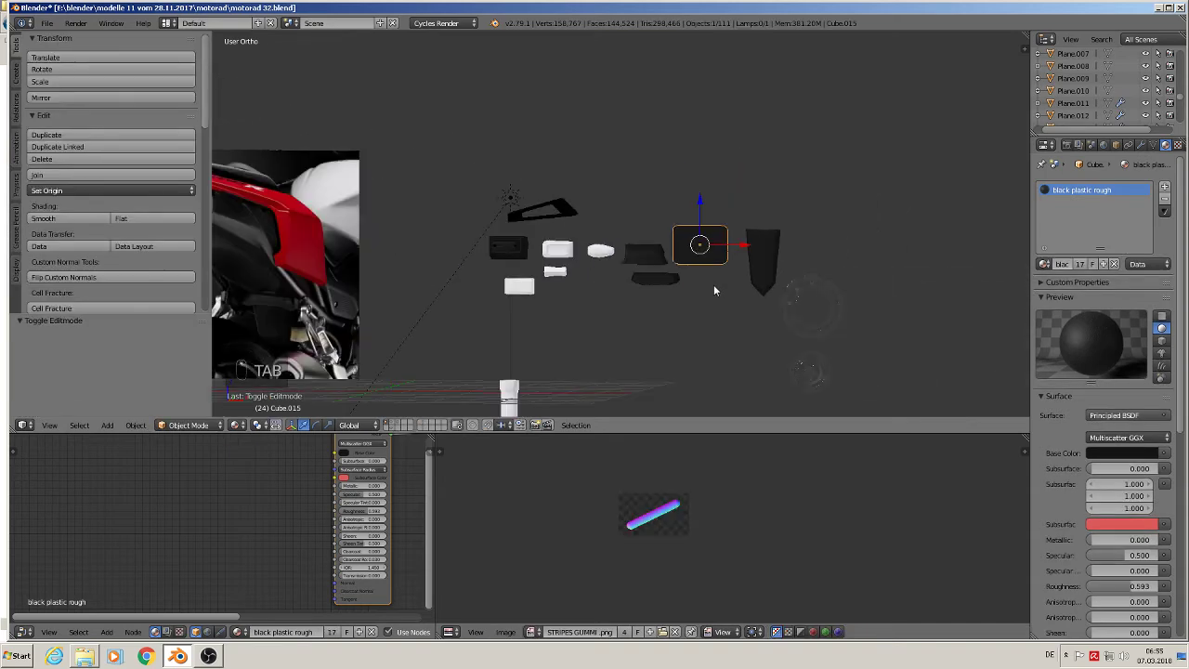
{"action": "scroll", "coordinate": [714, 285], "scroll_direction": "up", "scroll_amount": 6}
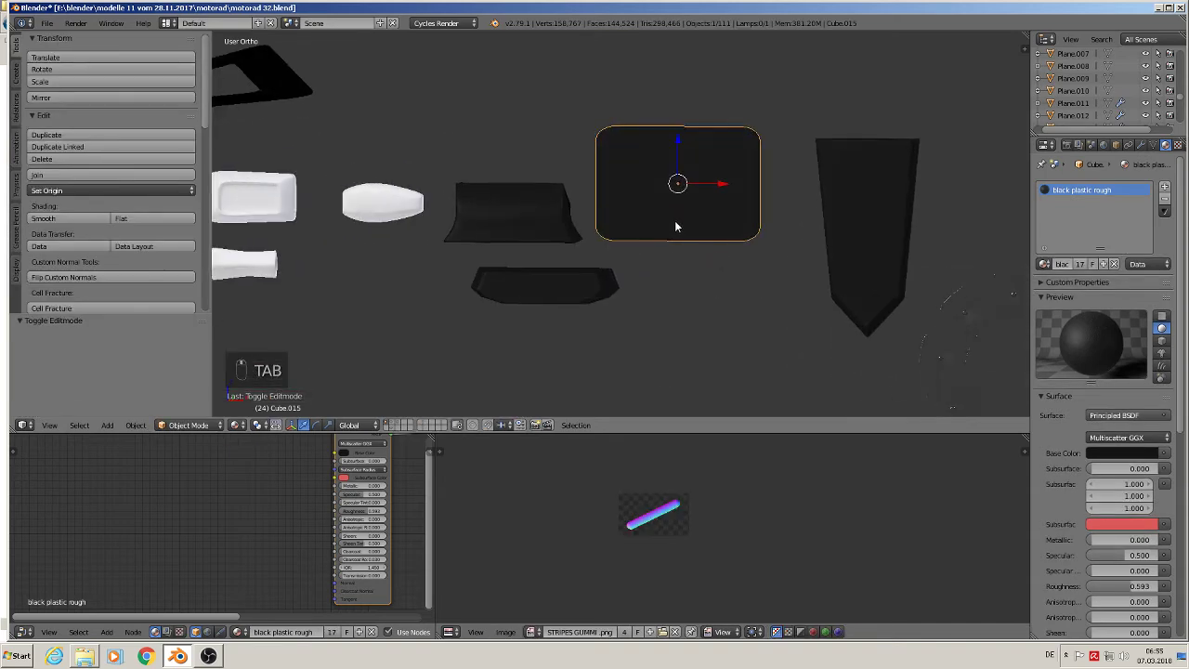
{"action": "scroll", "coordinate": [554, 277], "scroll_direction": "down", "scroll_amount": 6}
{"action": "middle_click_drag", "start_coordinate": [482, 291], "coordinate": [912, 190], "text": "shift"}
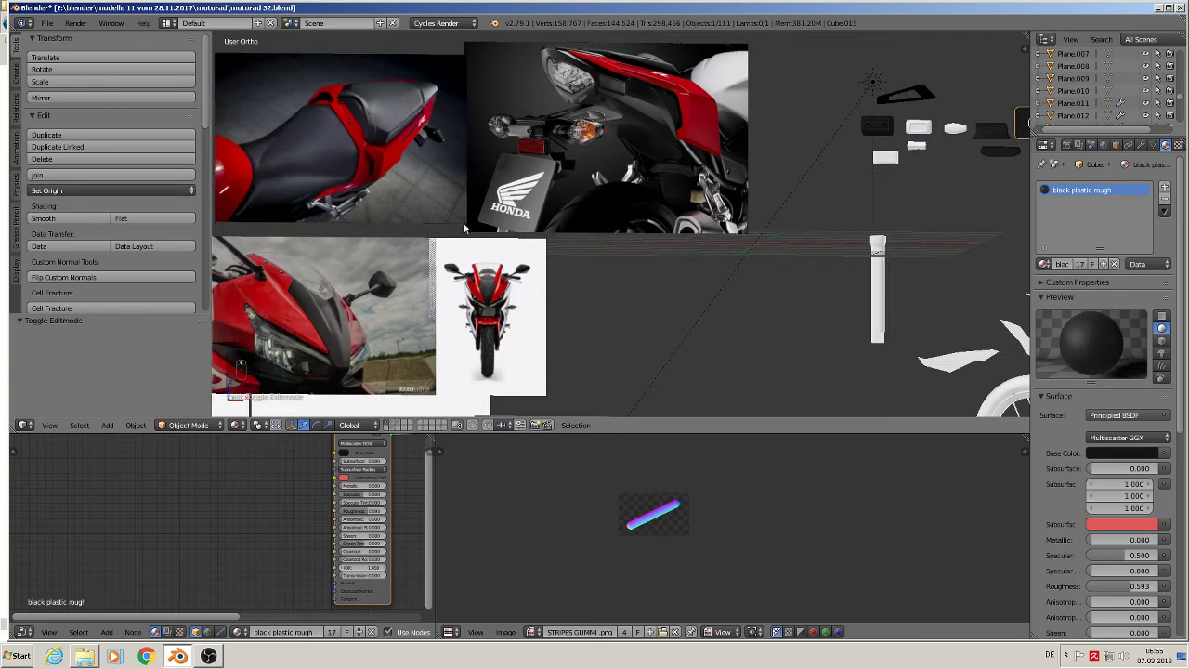
{"action": "key", "text": "KP_Decimal"}
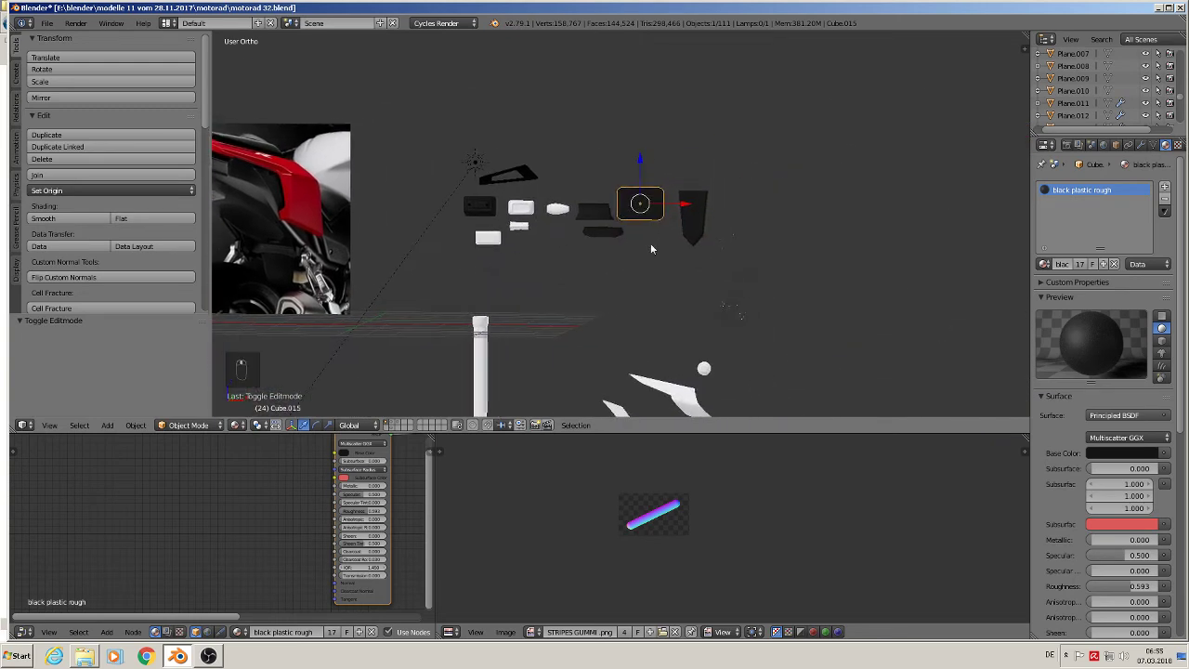
{"action": "scroll", "coordinate": [650, 243], "scroll_direction": "up", "scroll_amount": 6}
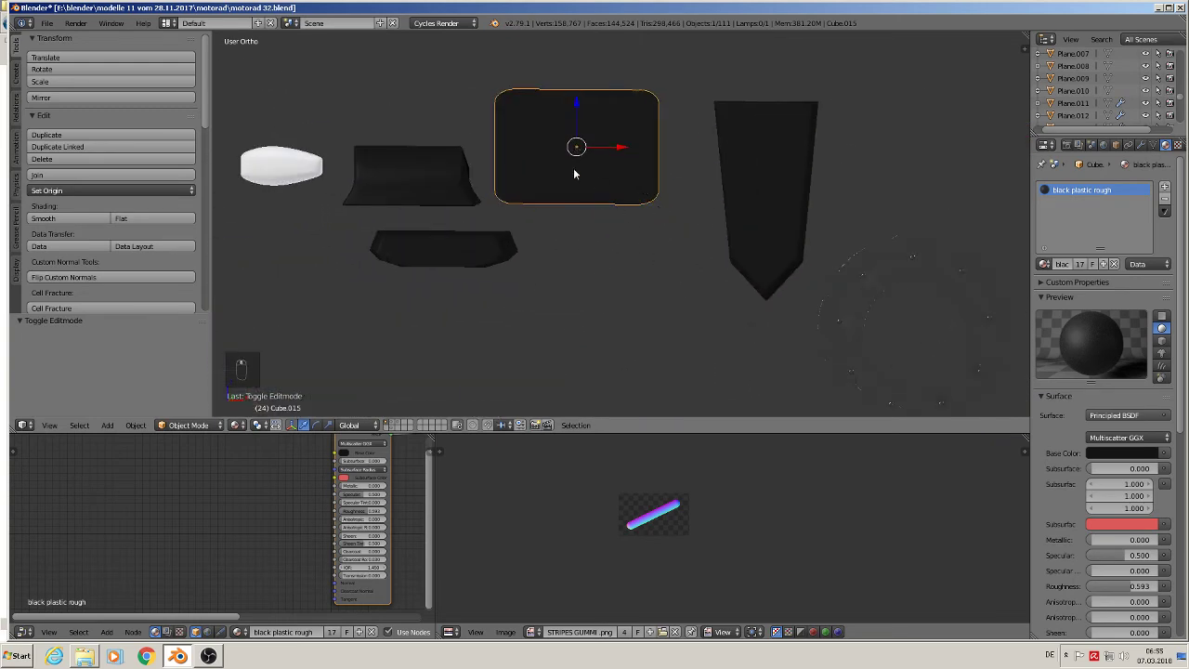
{"action": "scroll", "coordinate": [574, 173], "scroll_direction": "up", "scroll_amount": 2}
{"action": "key", "text": "Tab"}
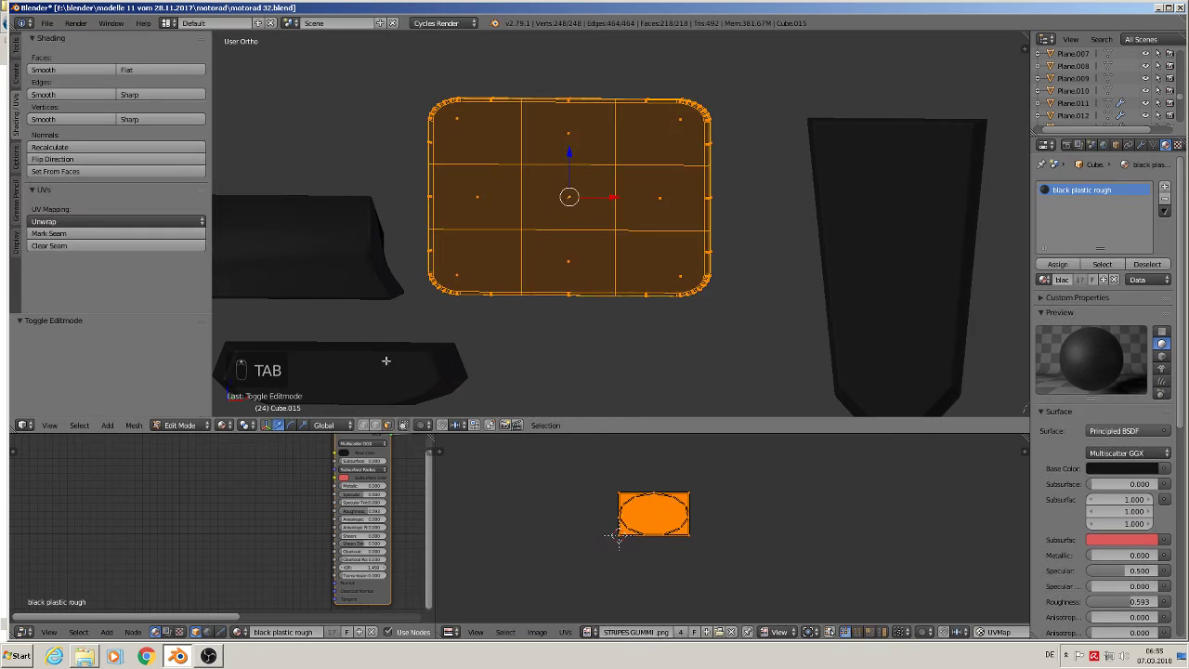
Step: Select Cube.015's outer border edge loops in edge mode and mark them as seams
{"action": "left_click", "coordinate": [375, 425]}
{"action": "right_click", "coordinate": [437, 243], "text": "alt"}
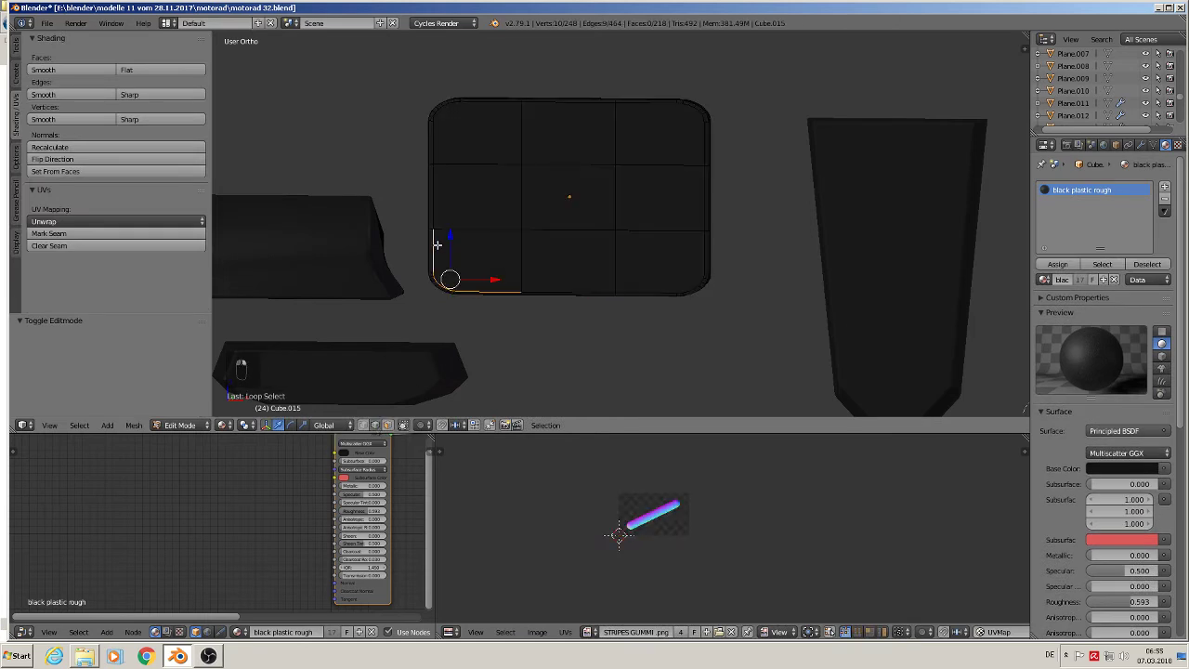
{"action": "right_click", "coordinate": [438, 197], "text": "alt+shift"}
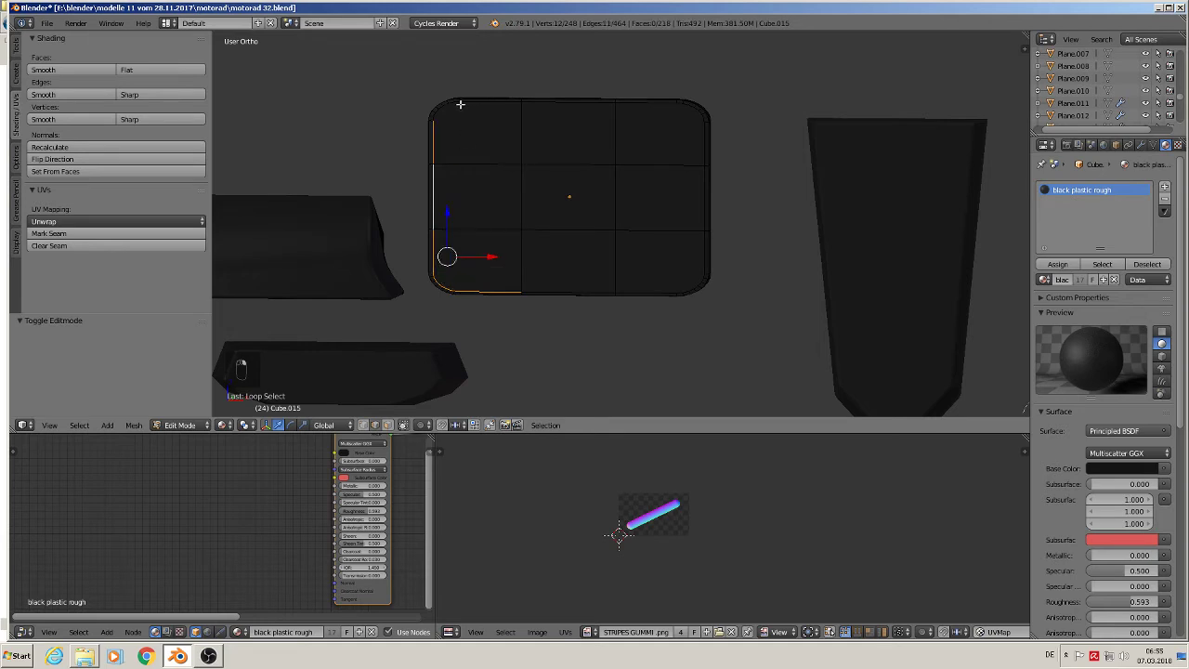
{"action": "right_click", "coordinate": [451, 105], "text": "alt+shift"}
{"action": "right_click", "coordinate": [551, 107], "text": "alt+shift"}
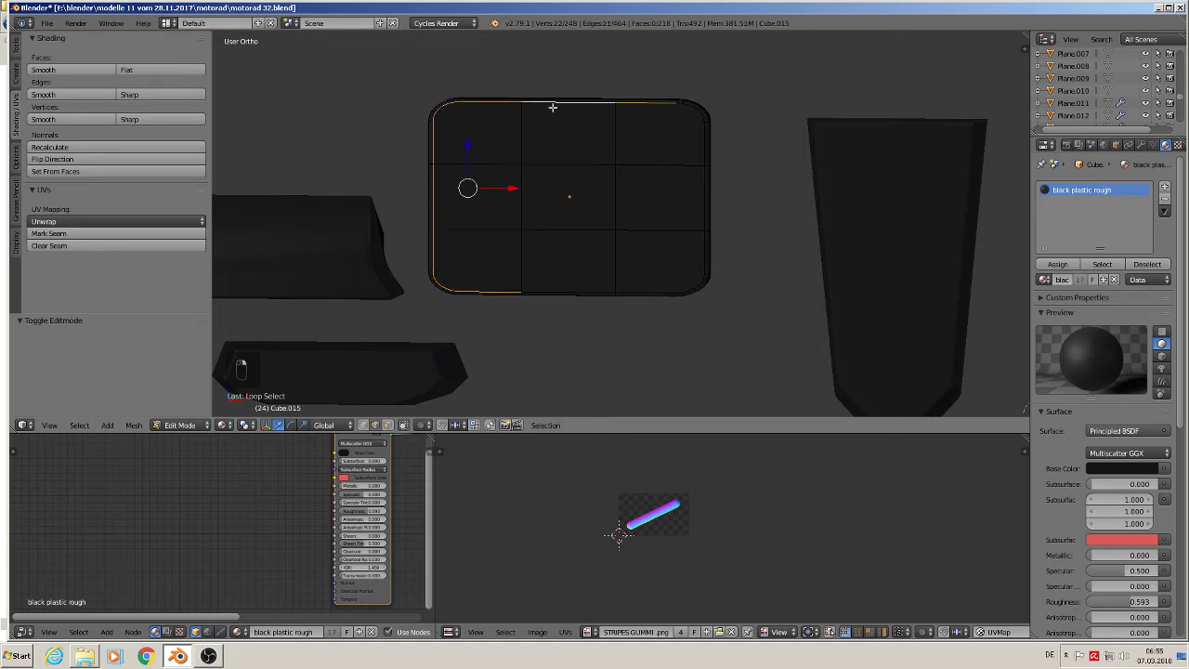
{"action": "right_click", "coordinate": [689, 114], "text": "alt+shift"}
{"action": "right_click", "coordinate": [699, 208], "text": "alt+shift"}
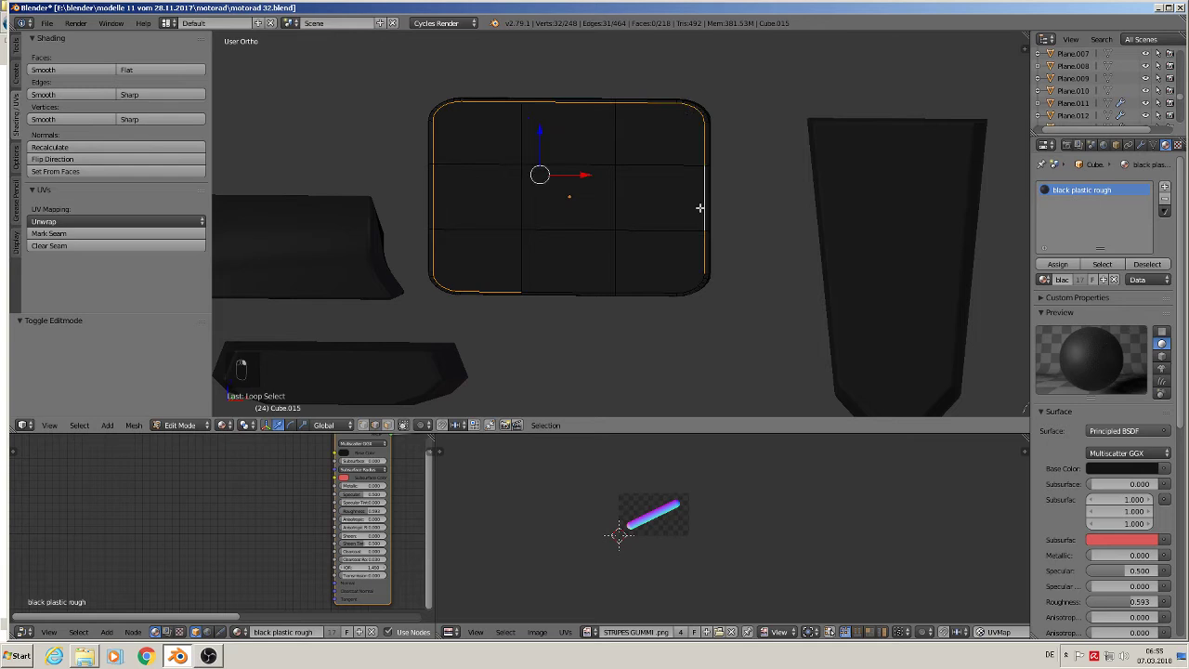
{"action": "right_click", "coordinate": [686, 281], "text": "alt+shift"}
{"action": "right_click", "coordinate": [583, 286], "text": "alt+shift"}
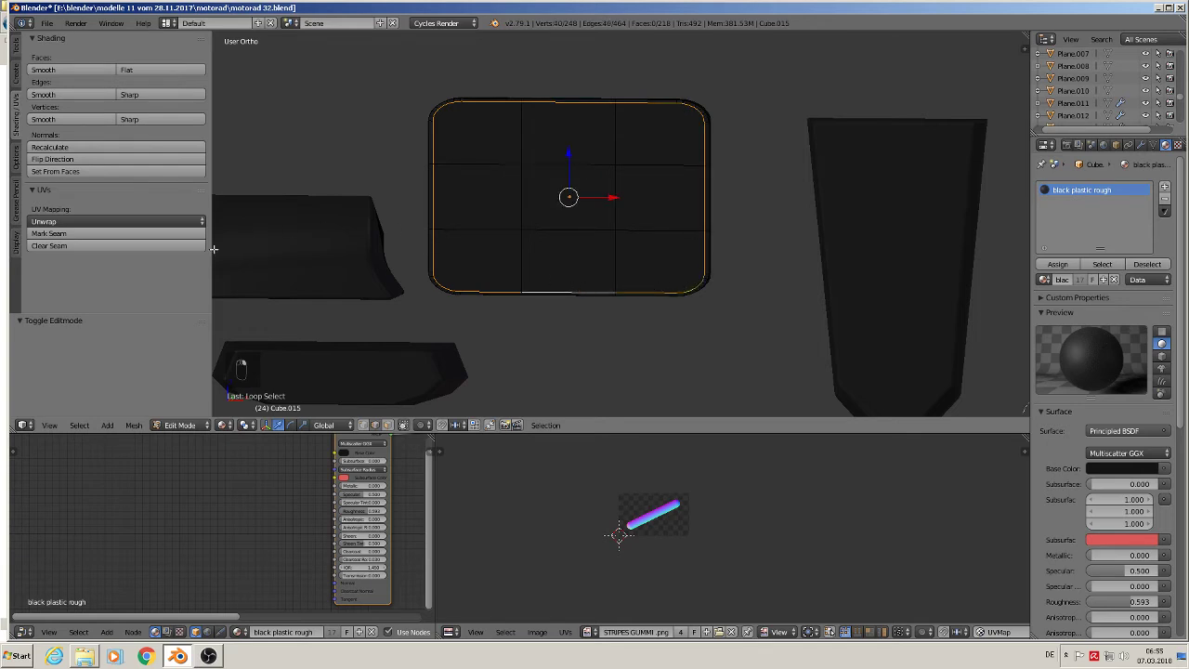
{"action": "left_click", "coordinate": [61, 235]}
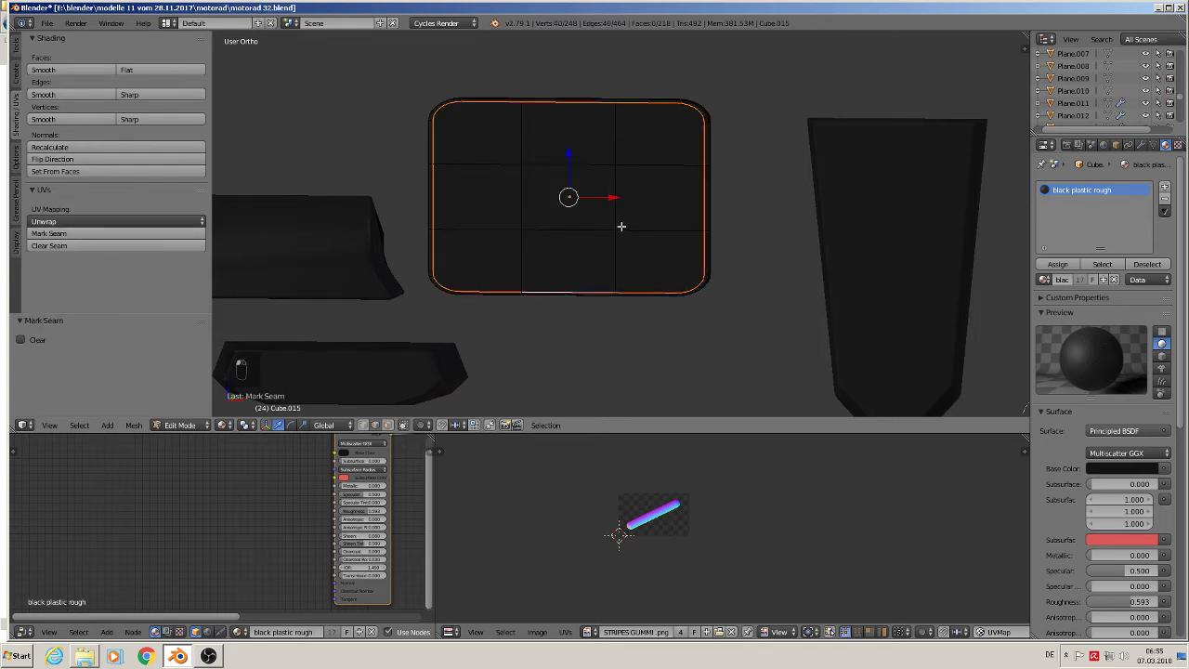
Step: Re-unwrap the whole Cube.015 mesh along the new seams
{"action": "key", "text": "a"}
{"action": "key", "text": "a"}
{"action": "key", "text": "u"}
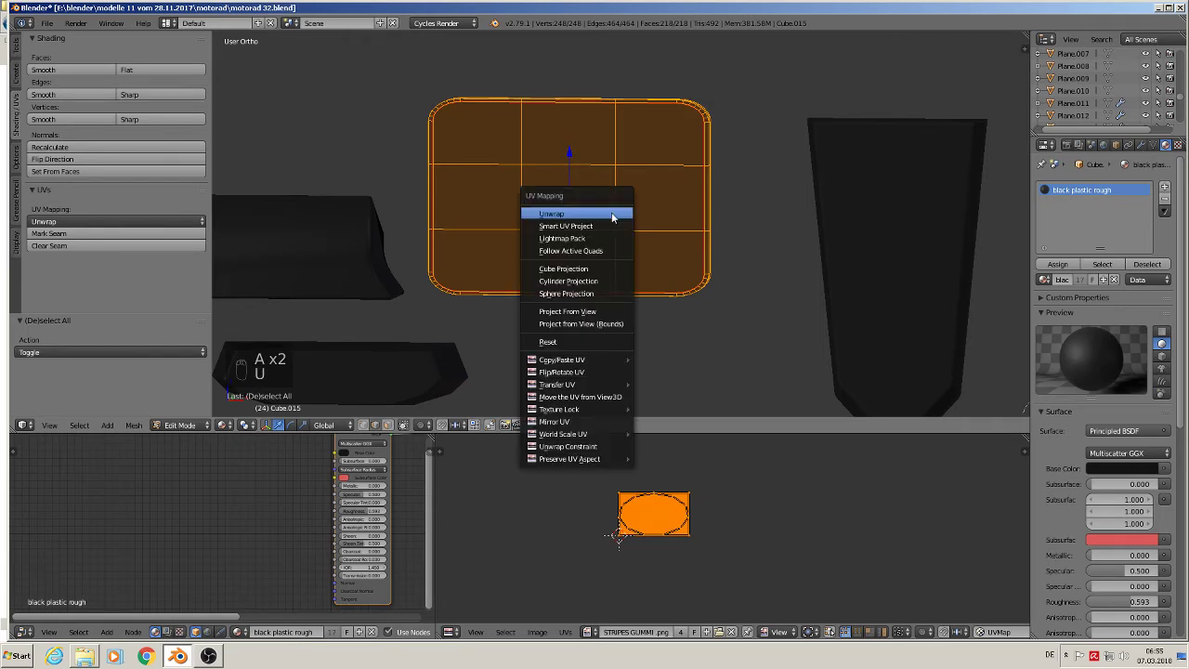
{"action": "left_click", "coordinate": [611, 212]}
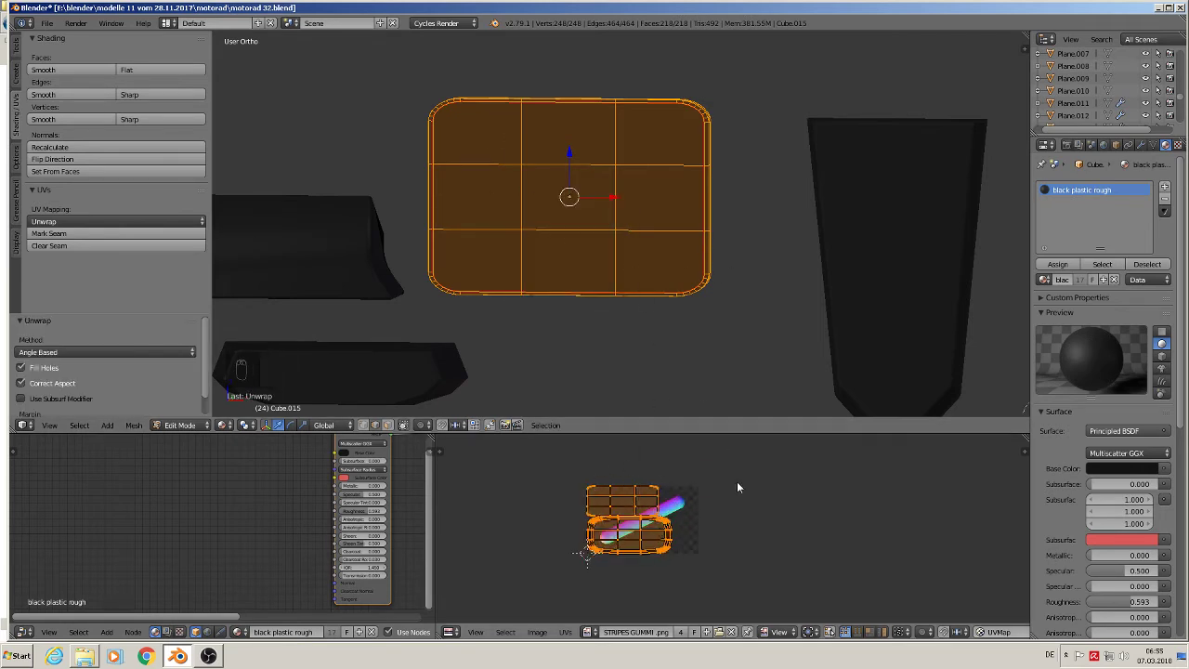
{"action": "key", "text": "Tab"}
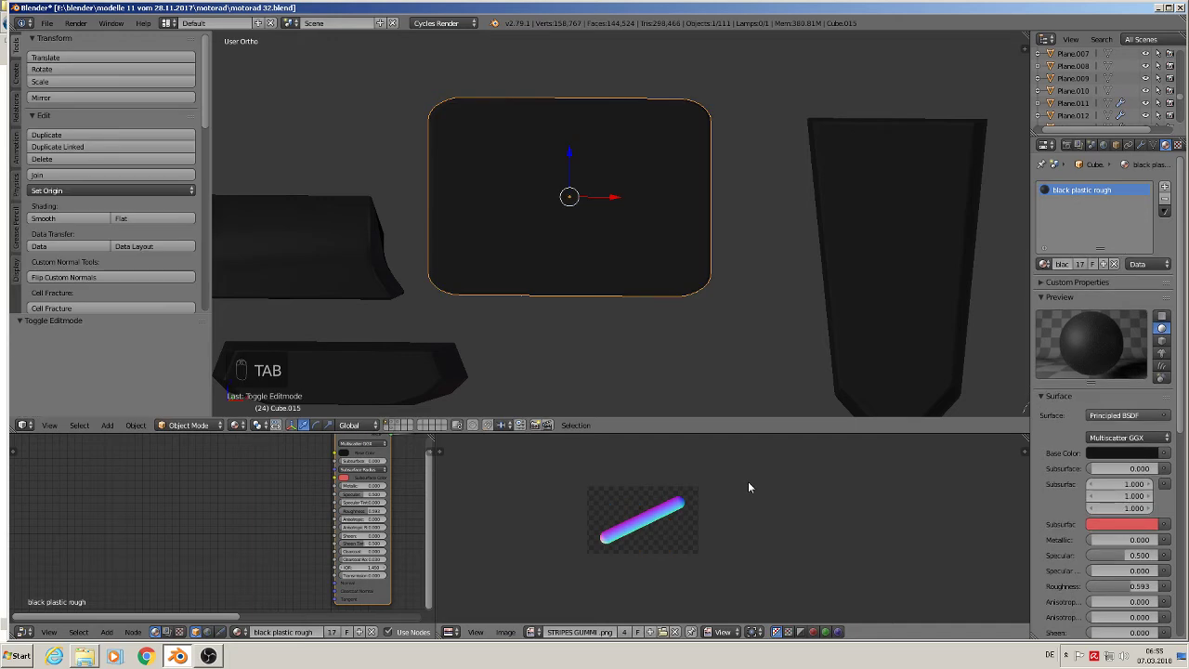
Step: Add a second material slot to Cube.015 with a new material named 'blender logo'
{"action": "left_click", "coordinate": [1164, 186]}
{"action": "left_click", "coordinate": [1091, 264]}
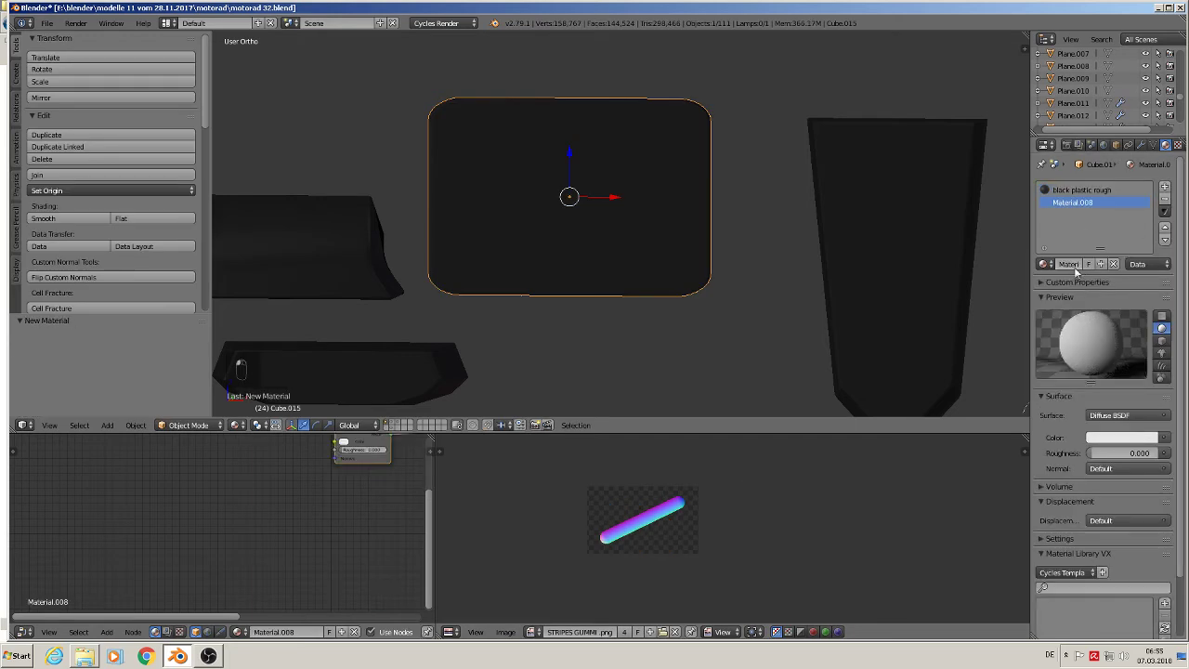
{"action": "double_click", "coordinate": [1070, 264]}
{"action": "type", "text": "blender logo"}
{"action": "key", "text": "Return"}
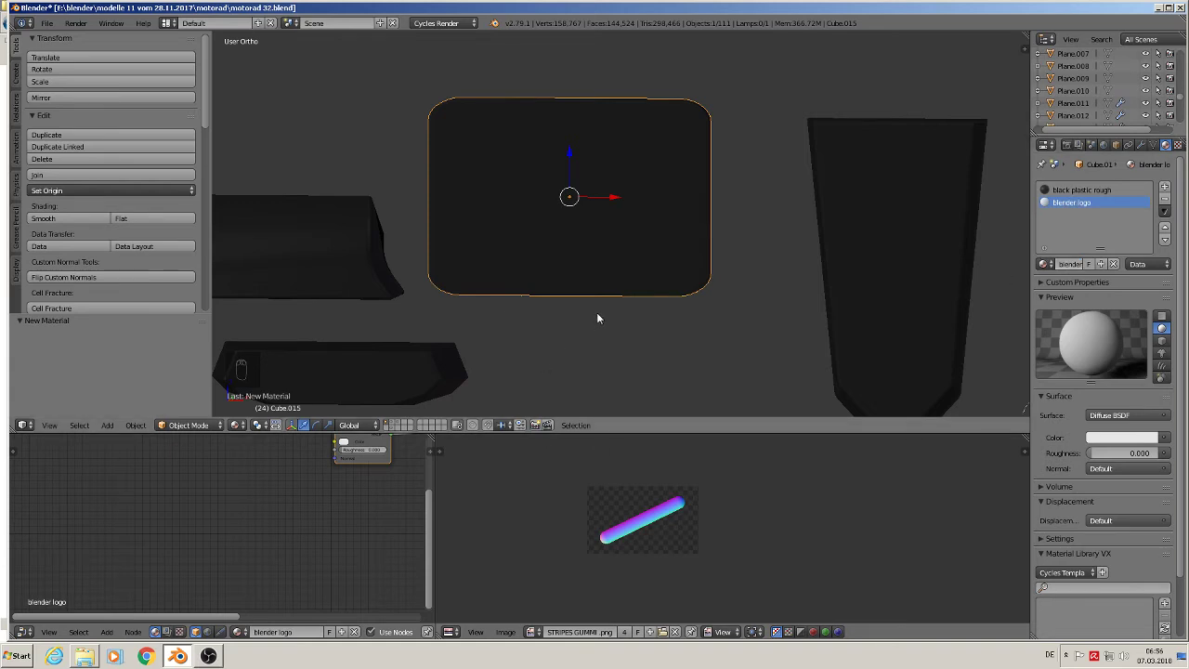
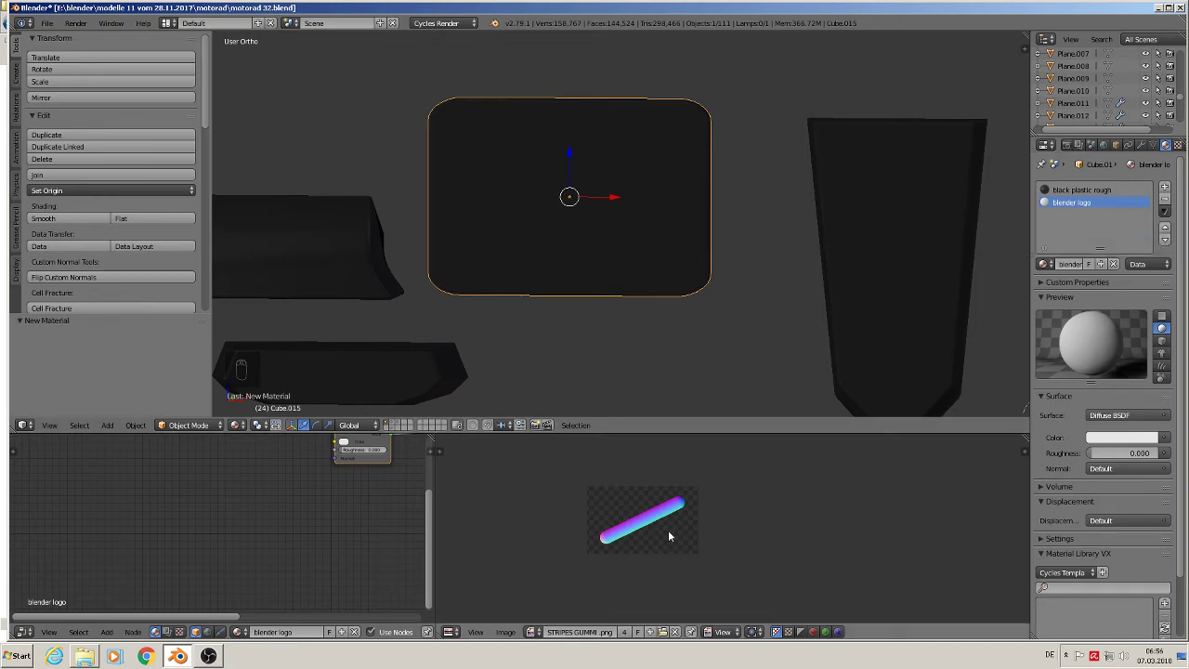
Step: Switch the blender logo material's surface shader to Principled BSDF
{"action": "scroll", "coordinate": [332, 539], "scroll_direction": "down", "scroll_amount": 1}
{"action": "middle_click_drag", "start_coordinate": [332, 539], "coordinate": [233, 557]}
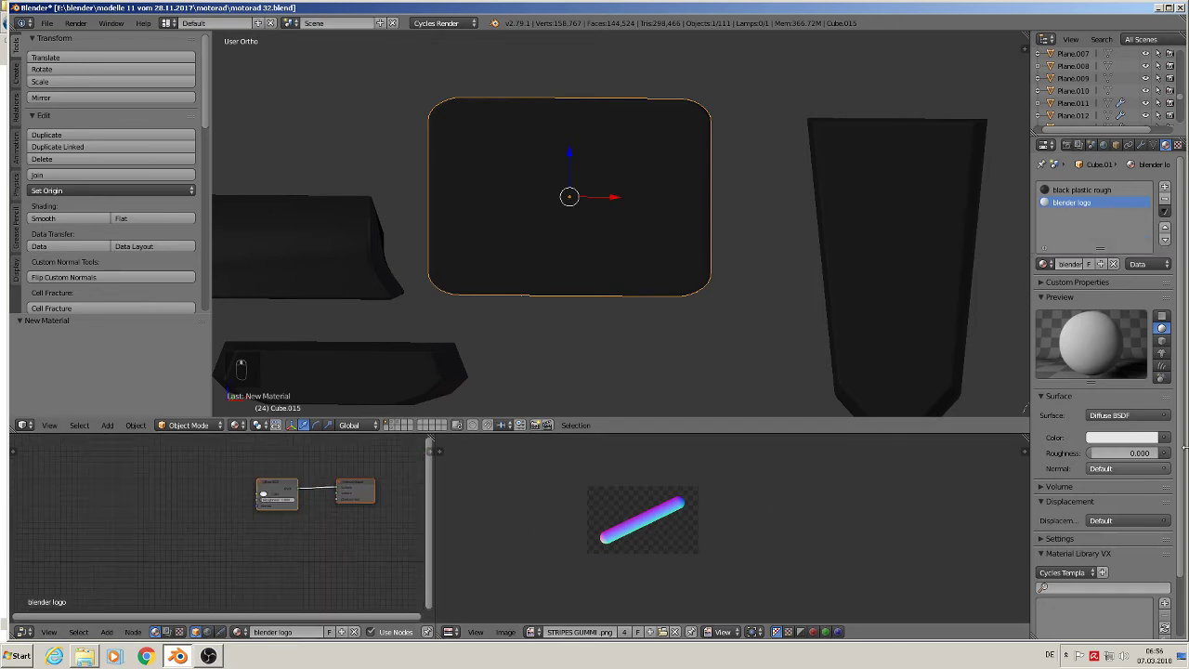
{"action": "left_click", "coordinate": [1117, 415]}
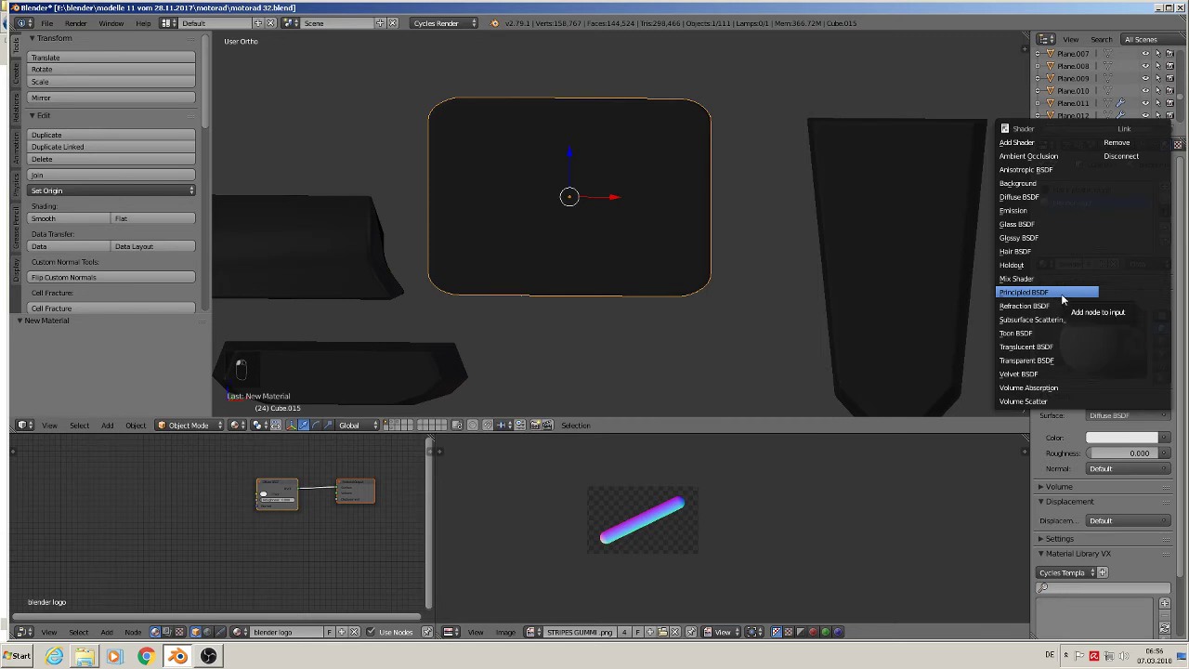
{"action": "left_click", "coordinate": [1061, 294]}
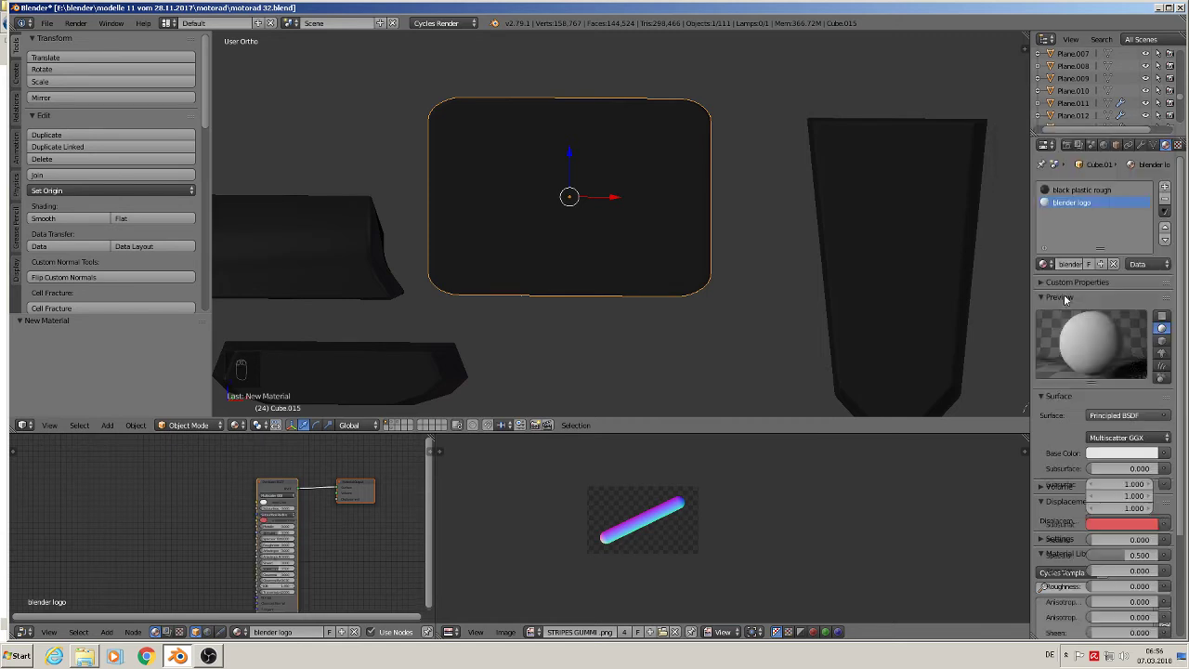
Step: Drive Base Color with an Image Texture loaded from textures/blendersymbol1.png
{"action": "left_click", "coordinate": [1165, 453]}
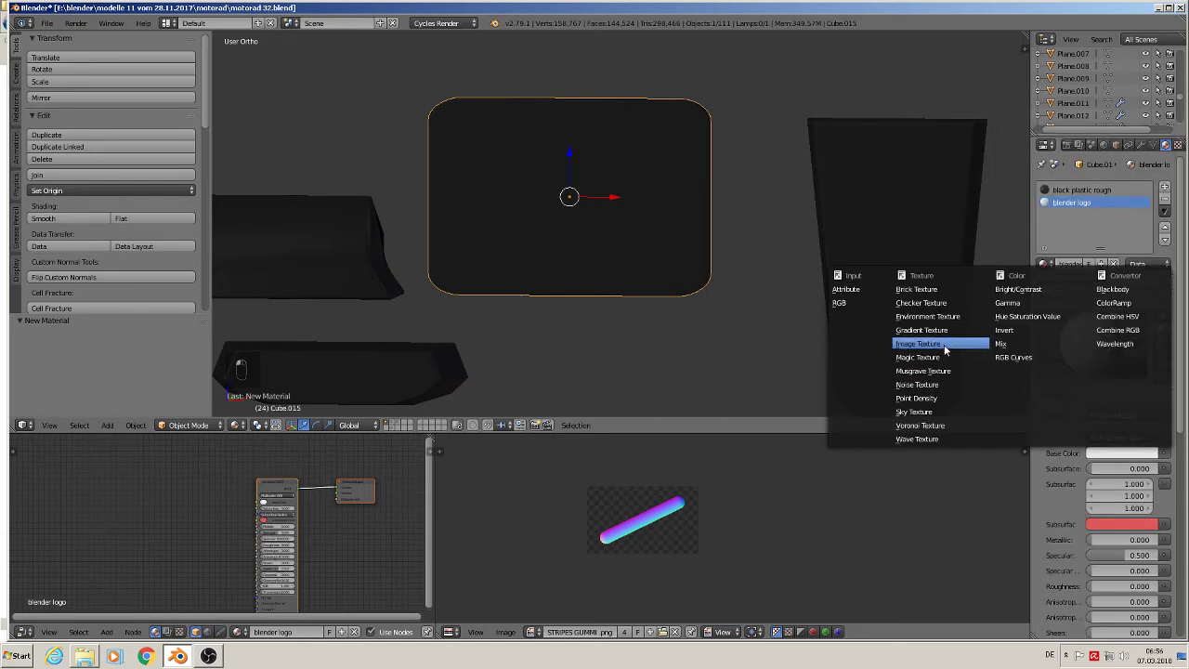
{"action": "left_click", "coordinate": [903, 343]}
{"action": "left_click", "coordinate": [1143, 469]}
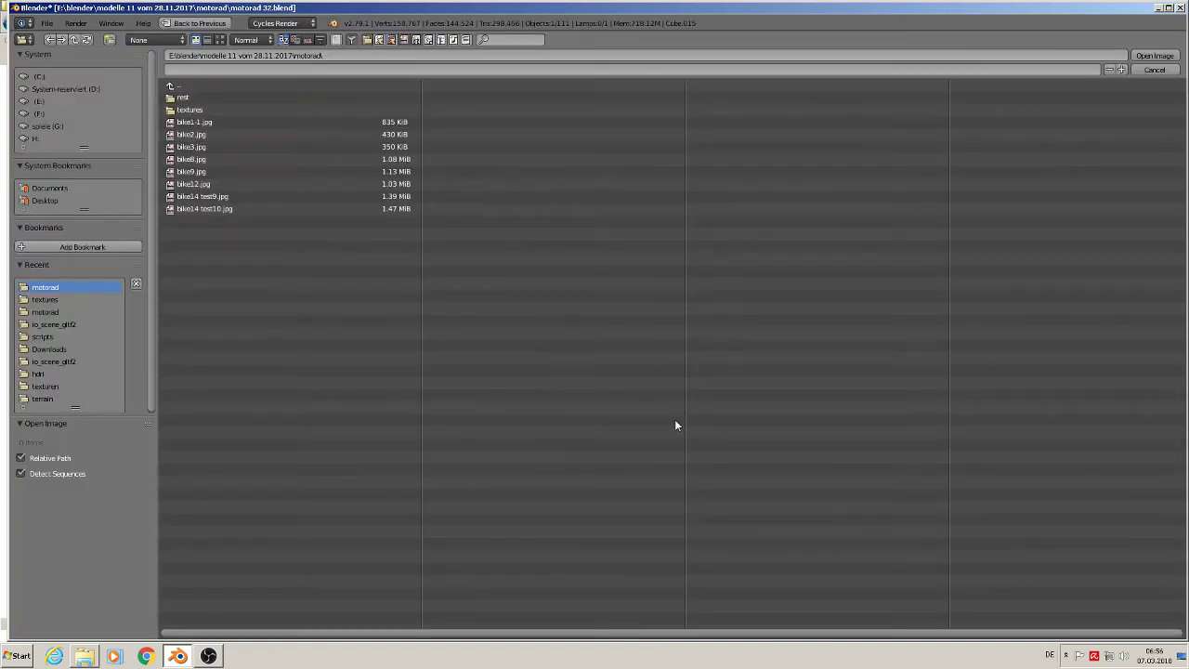
{"action": "left_click", "coordinate": [214, 109]}
{"action": "left_click", "coordinate": [219, 39]}
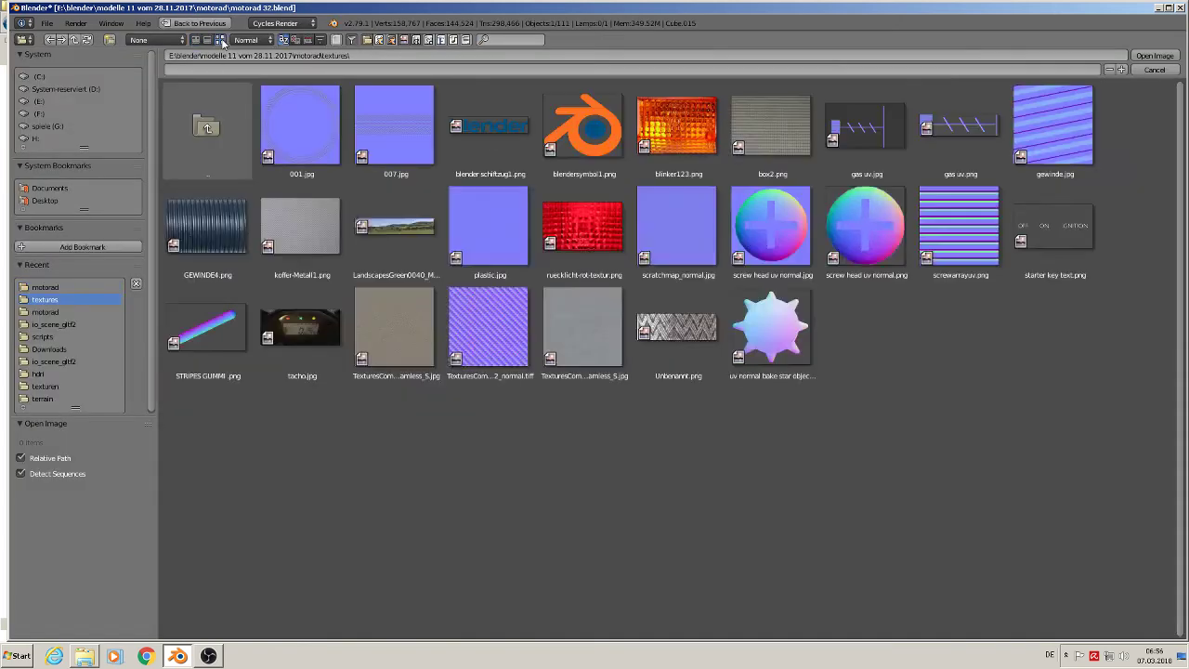
{"action": "double_click", "coordinate": [585, 137]}
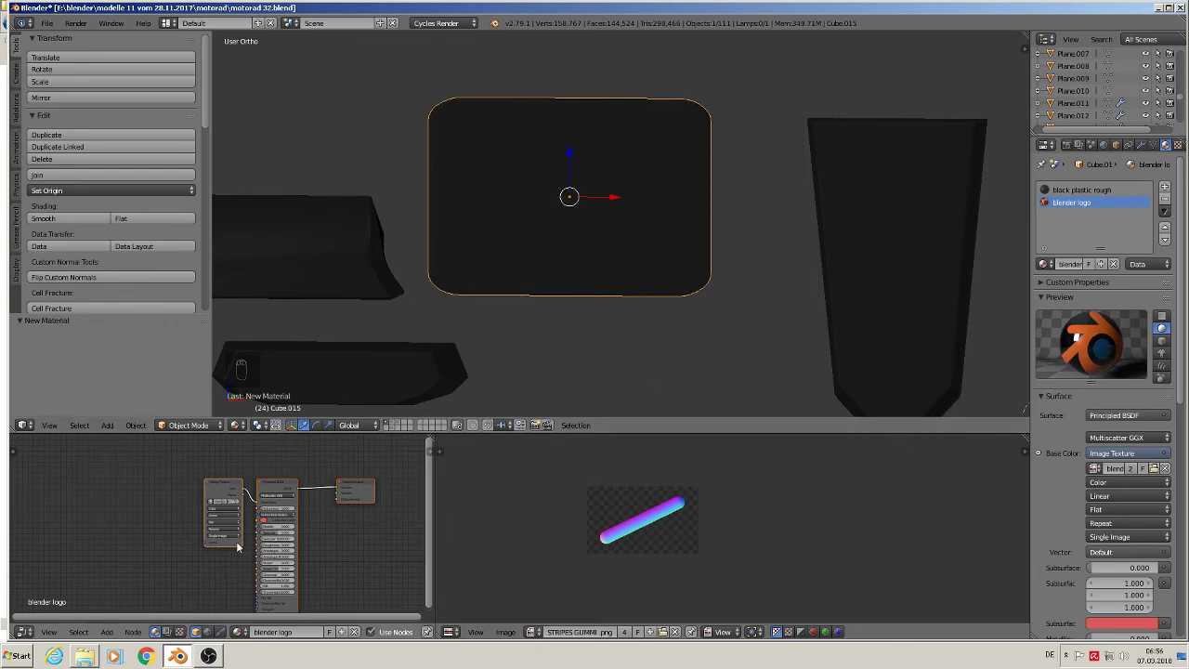
Step: Add a Texture Coordinate node and a Mapping node to the logo material's node tree
{"action": "middle_click_drag", "start_coordinate": [197, 560], "coordinate": [336, 540]}
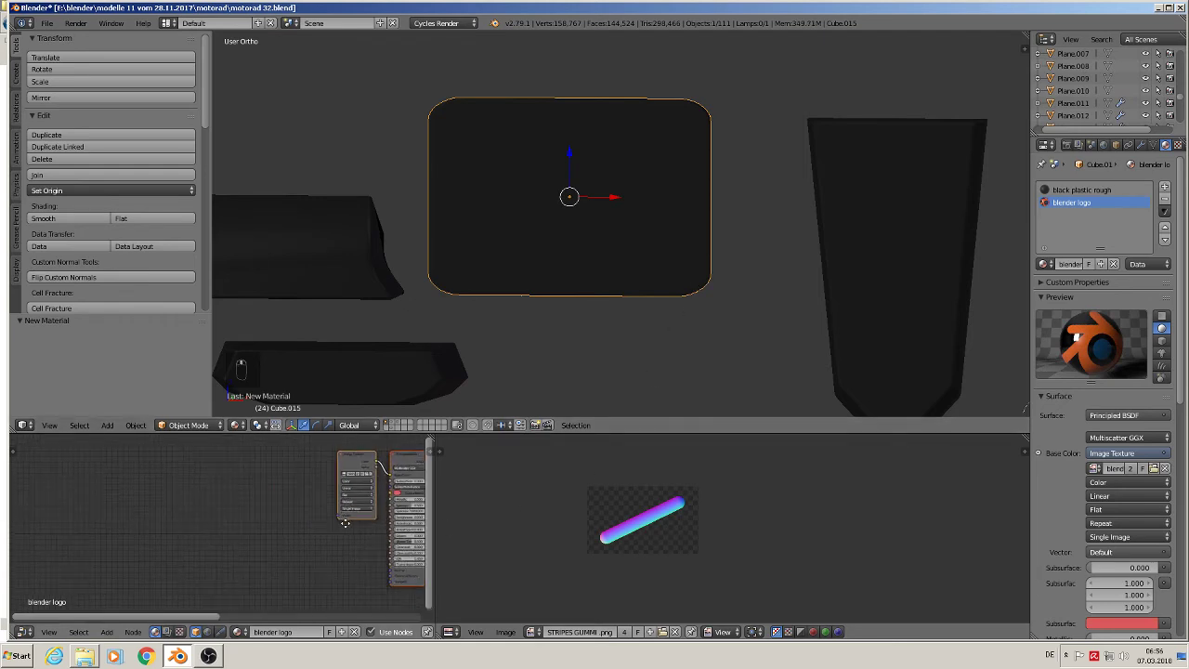
{"action": "left_click", "coordinate": [106, 635]}
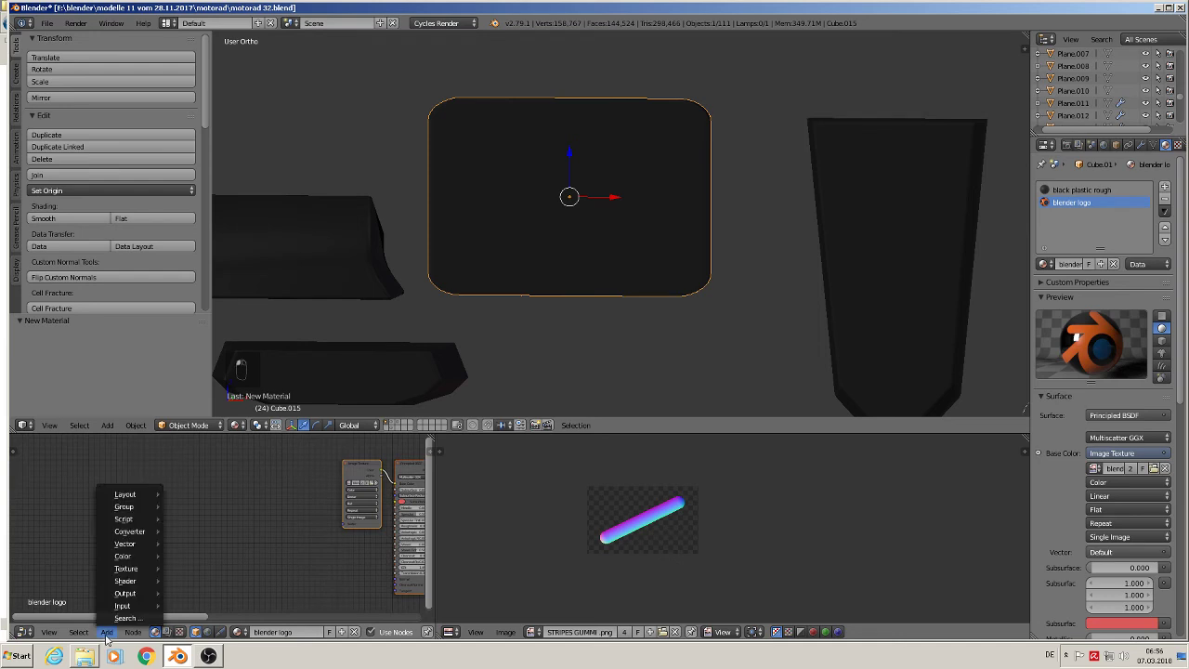
{"action": "mouse_move", "coordinate": [120, 609]}
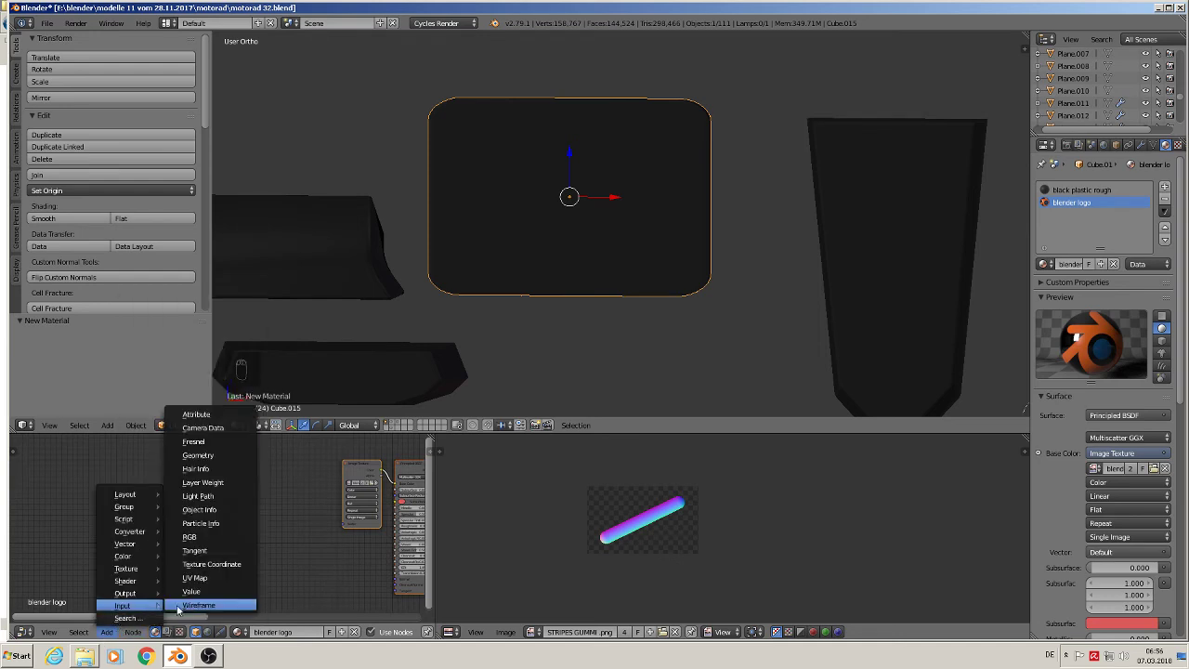
{"action": "left_click", "coordinate": [225, 577]}
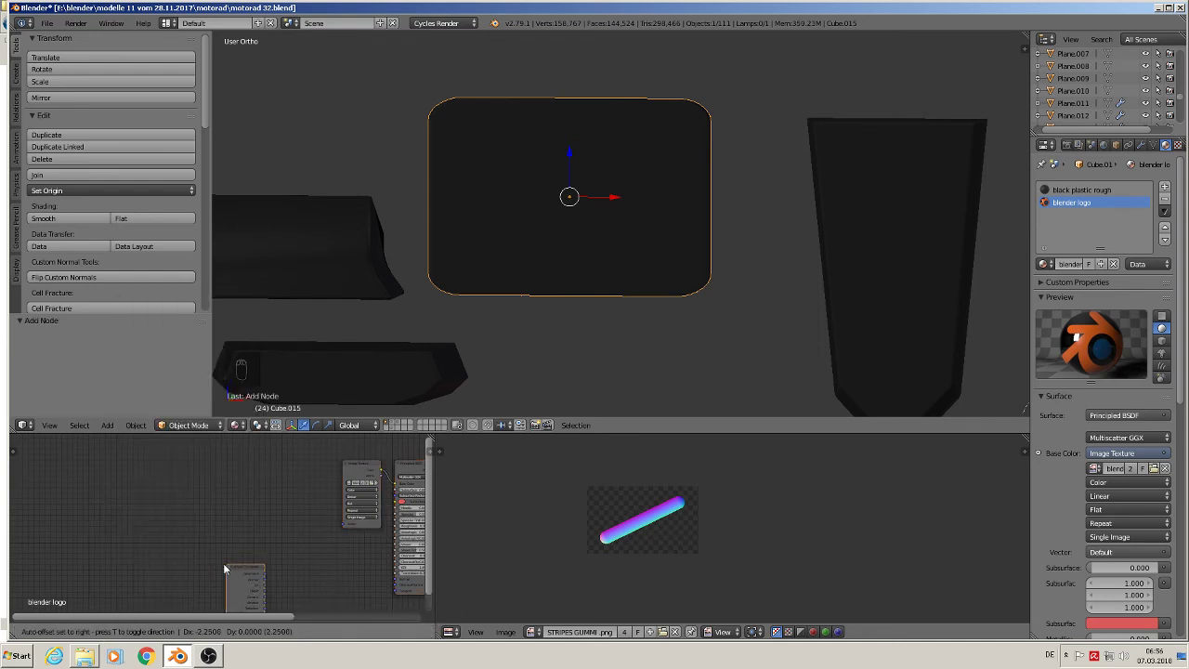
{"action": "left_click", "coordinate": [114, 548]}
{"action": "left_click", "coordinate": [106, 635]}
{"action": "mouse_move", "coordinate": [128, 558]}
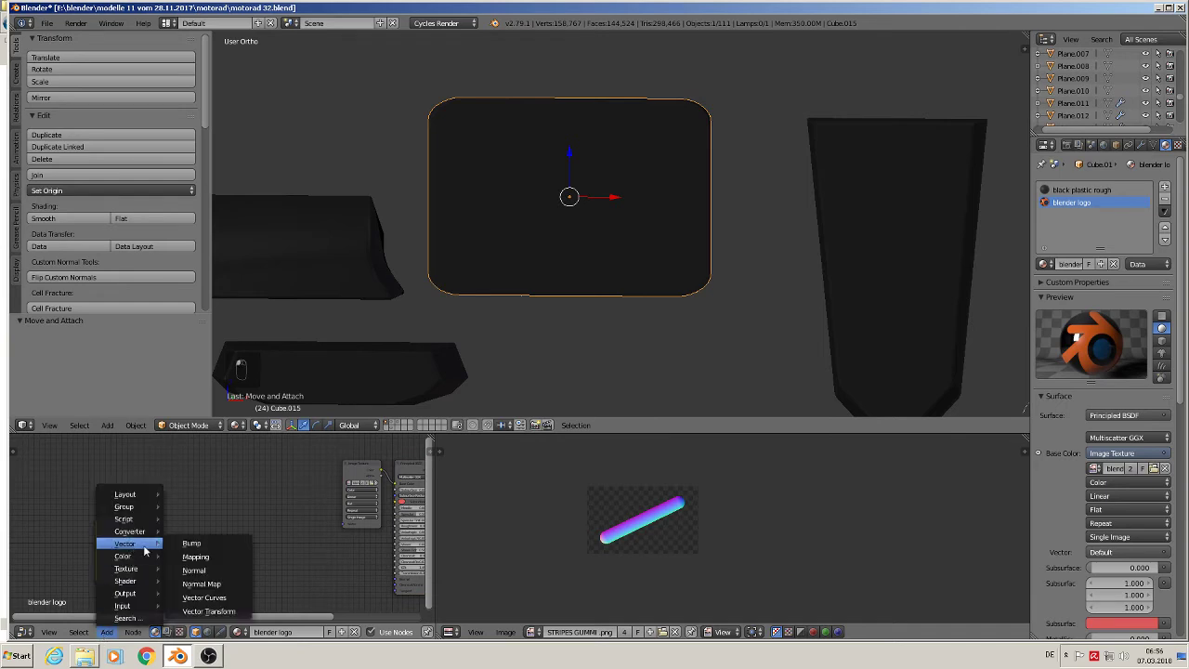
{"action": "left_click", "coordinate": [213, 561]}
{"action": "left_click", "coordinate": [212, 562]}
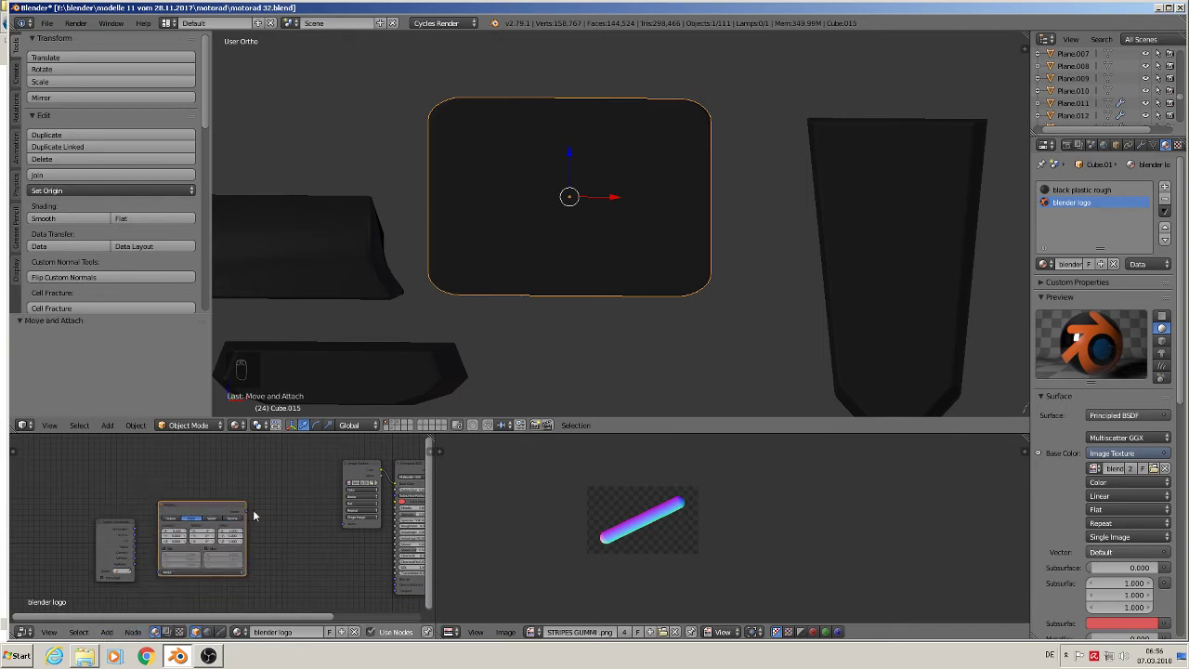
{"action": "left_click_drag", "start_coordinate": [253, 515], "coordinate": [345, 524]}
Step: Wire UV into Mapping and Mapping into the Image Texture Vector, with mapping type Texture
{"action": "scroll", "coordinate": [315, 545], "scroll_direction": "up", "scroll_amount": 2}
{"action": "middle_click_drag", "start_coordinate": [315, 545], "coordinate": [401, 481]}
{"action": "left_click_drag", "start_coordinate": [100, 473], "coordinate": [248, 556]}
{"action": "left_click", "coordinate": [264, 475]}
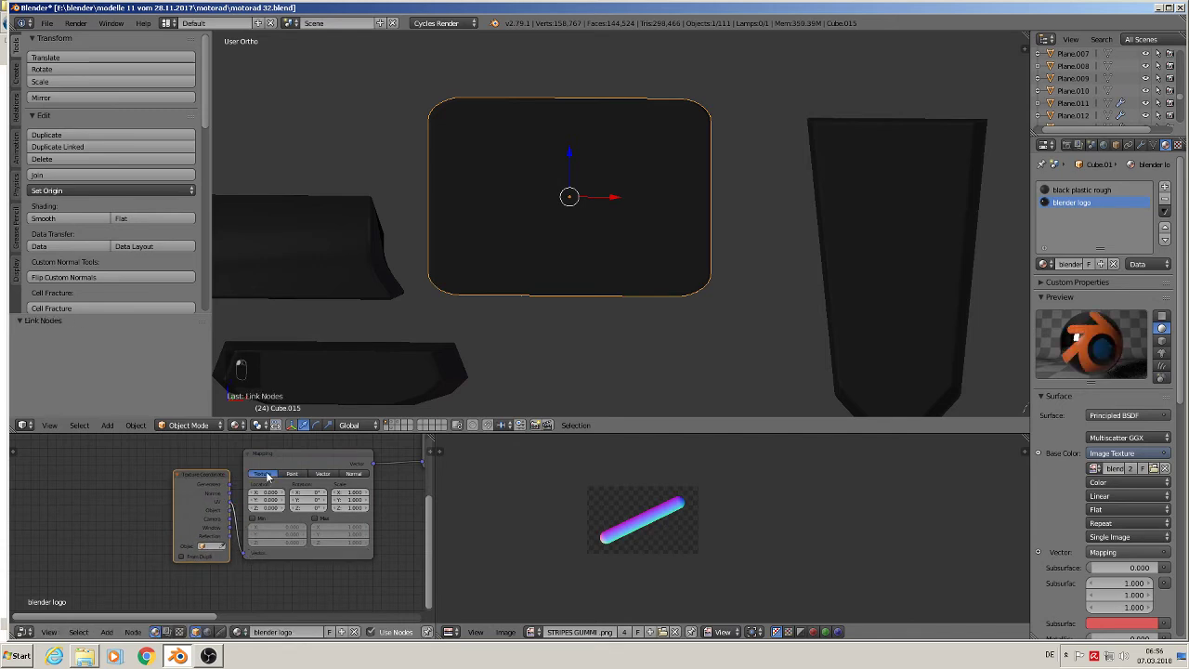
{"action": "middle_click_drag", "start_coordinate": [400, 507], "coordinate": [167, 554]}
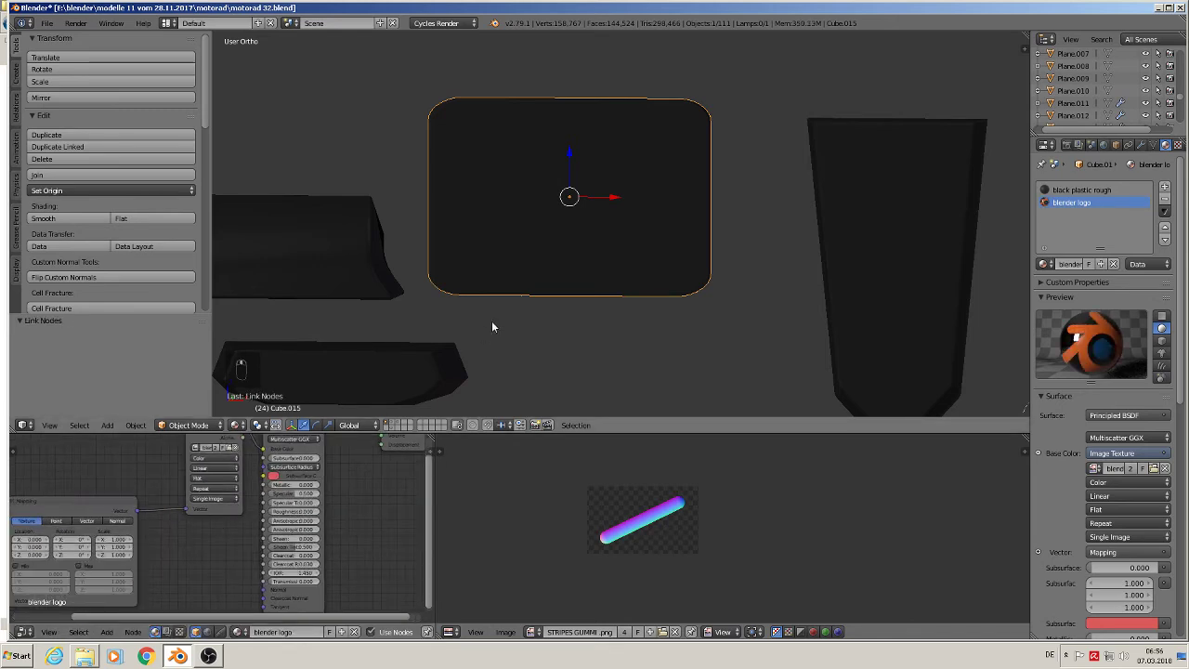
Step: Display blendersymbol1.png in the image editor and put the panel object into Edit Mode
{"action": "left_click", "coordinate": [532, 632]}
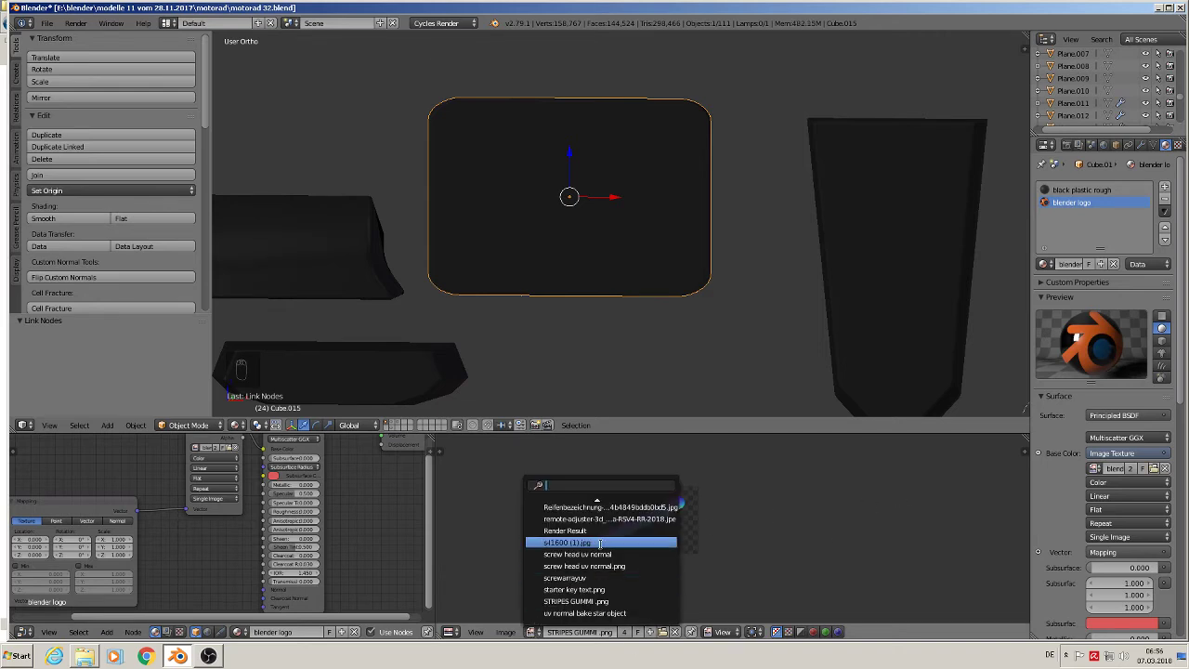
{"action": "scroll", "coordinate": [601, 543], "scroll_direction": "down", "scroll_amount": 6}
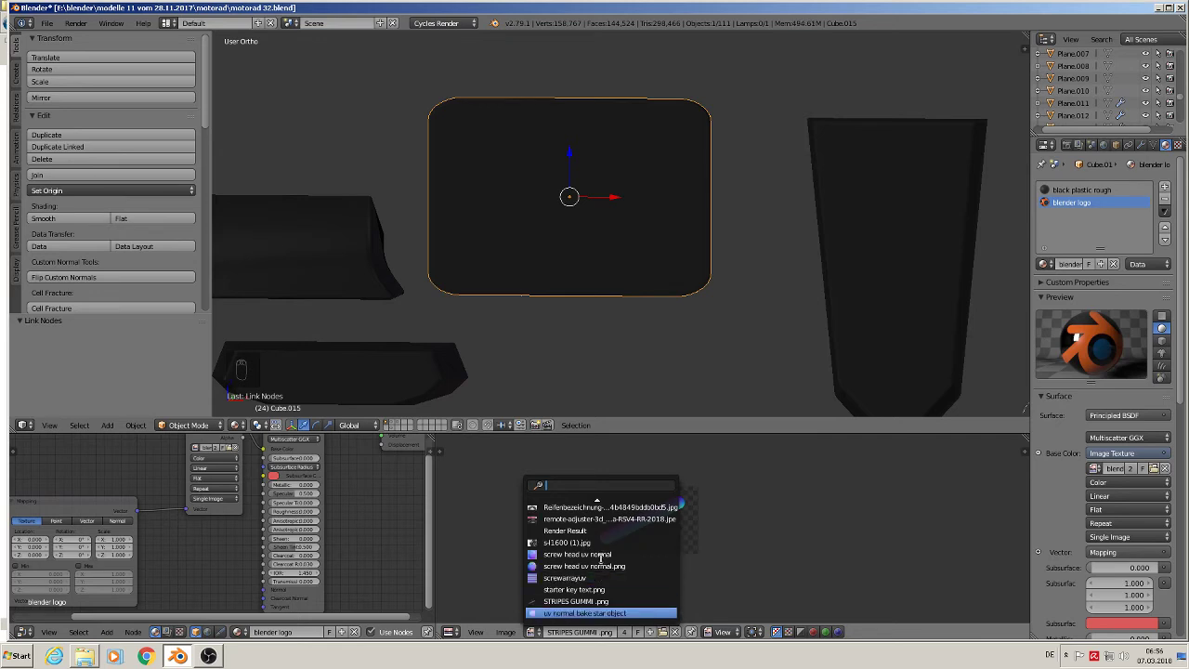
{"action": "scroll", "coordinate": [601, 556], "scroll_direction": "down", "scroll_amount": 1}
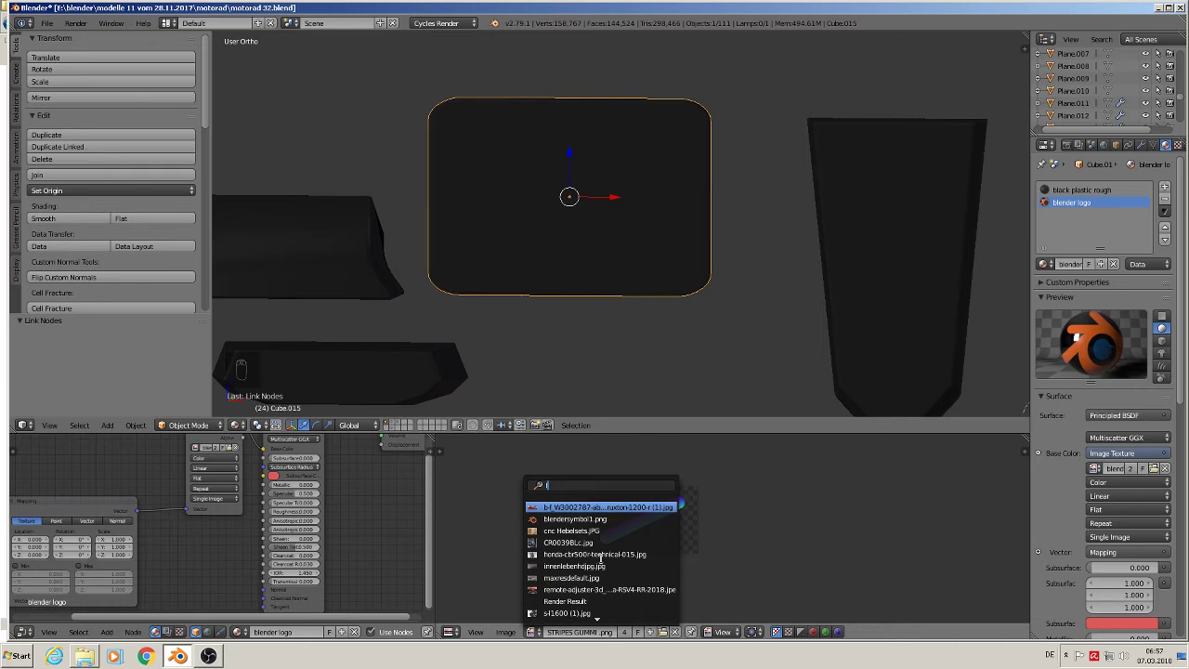
{"action": "left_click", "coordinate": [568, 521]}
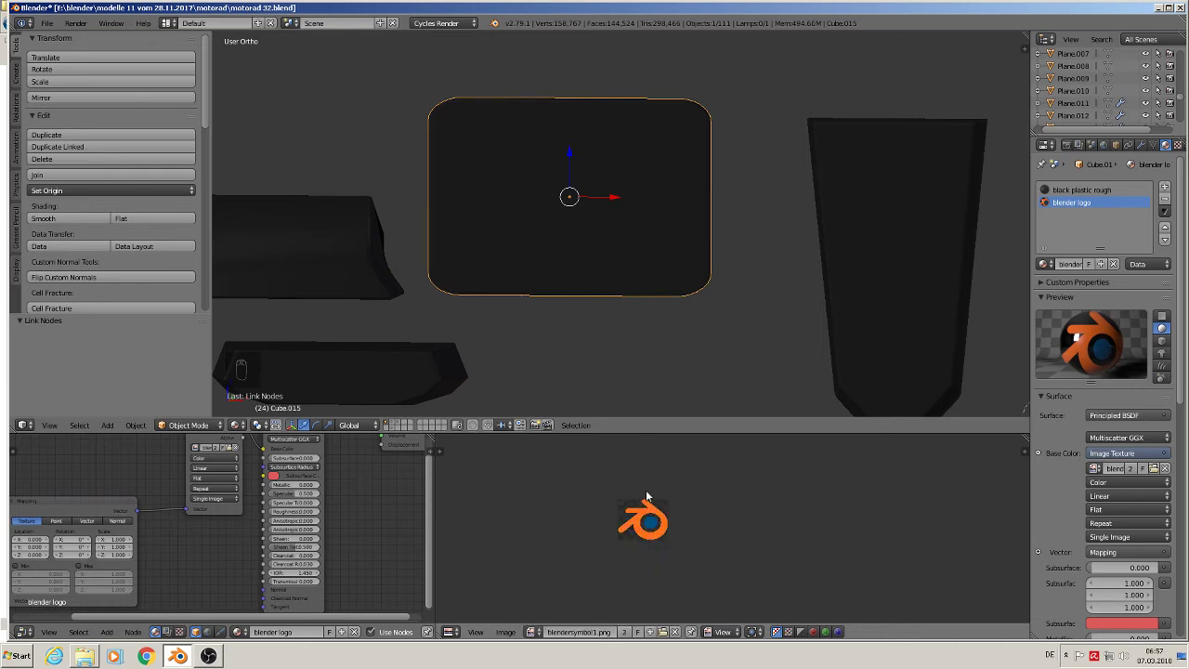
{"action": "key", "text": "Tab"}
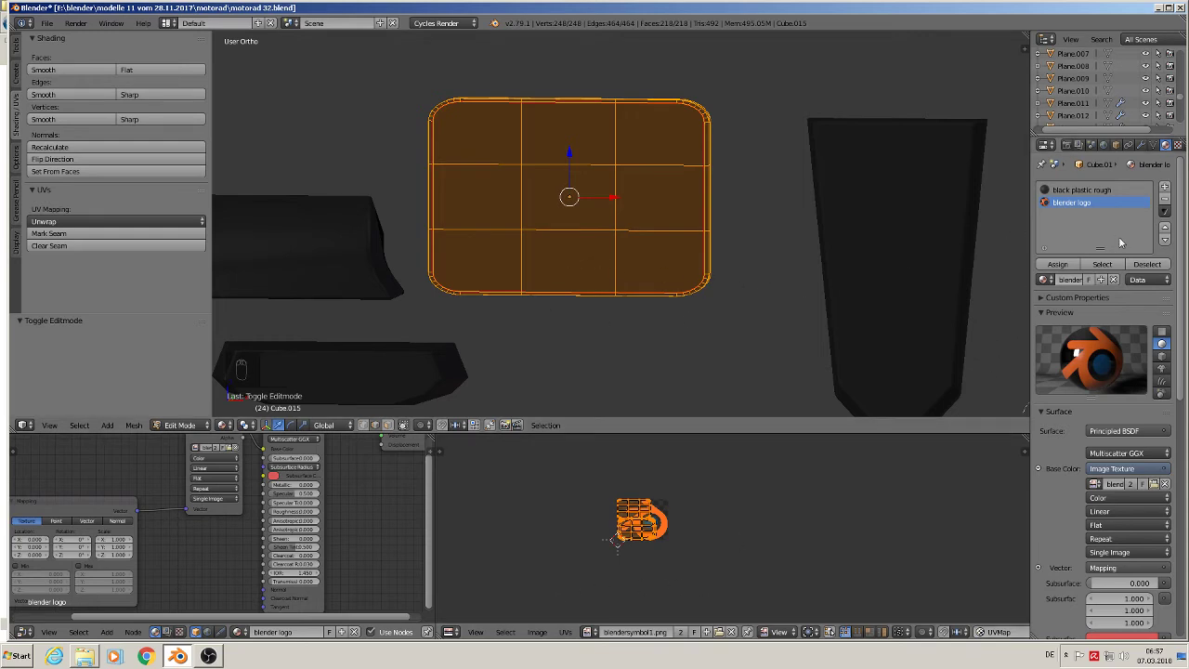
Step: Deselect everything and select all nine panel faces in face select mode
{"action": "key", "text": "a"}
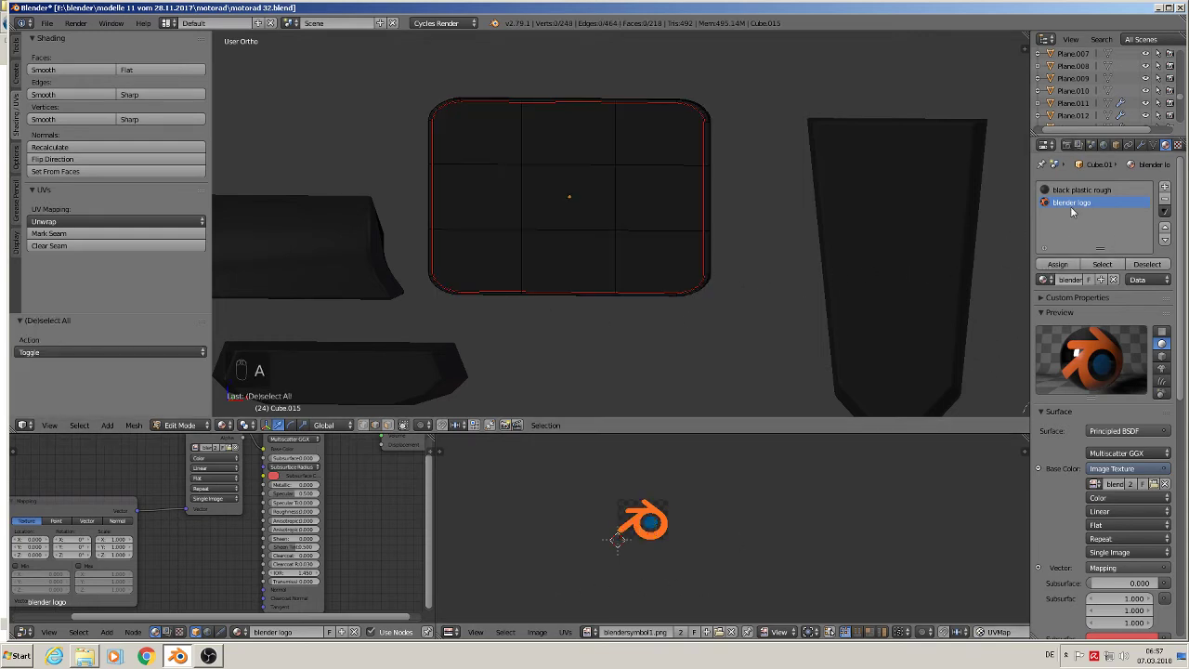
{"action": "left_click", "coordinate": [389, 425]}
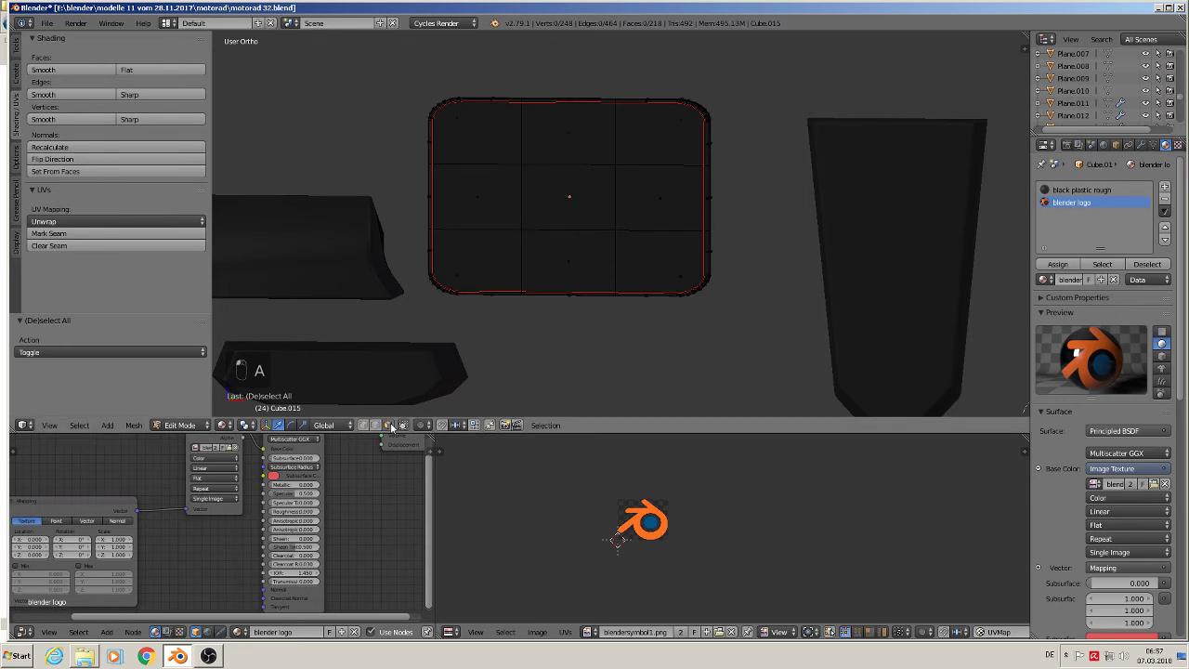
{"action": "right_click", "coordinate": [460, 131], "text": "shift"}
{"action": "right_click", "coordinate": [483, 195], "text": "shift"}
{"action": "right_click", "coordinate": [483, 247], "text": "shift"}
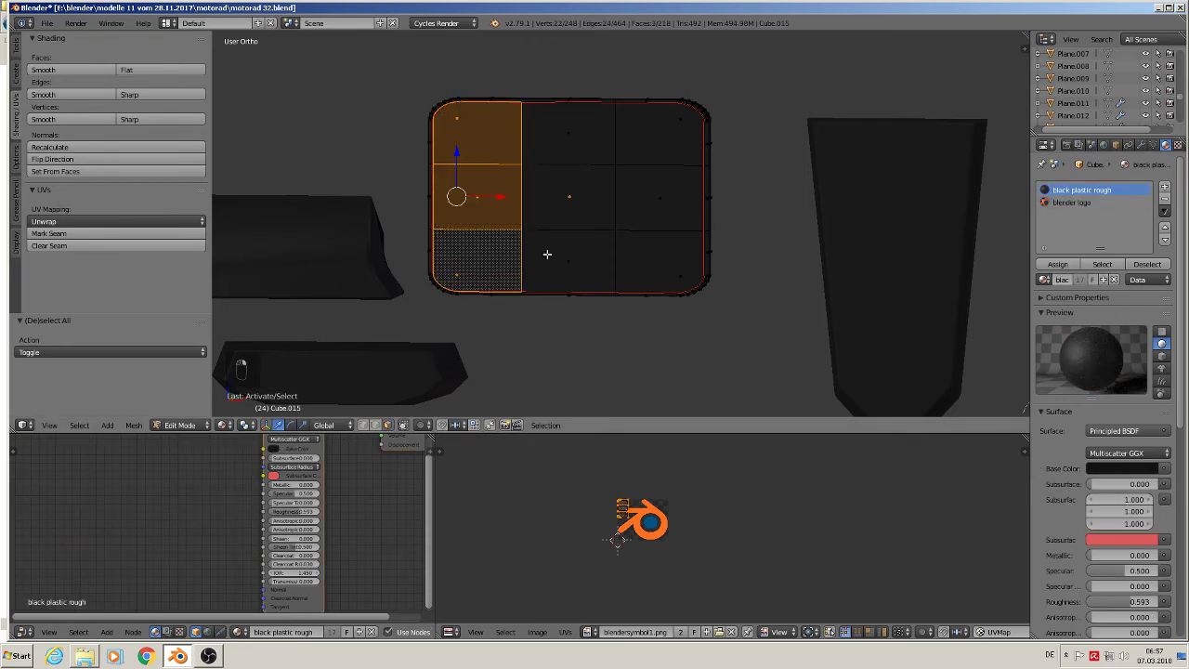
{"action": "right_click", "coordinate": [558, 256], "text": "shift"}
{"action": "right_click", "coordinate": [590, 212], "text": "shift"}
{"action": "right_click", "coordinate": [642, 250], "text": "shift"}
{"action": "right_click", "coordinate": [652, 198], "text": "shift"}
{"action": "right_click", "coordinate": [642, 151], "text": "shift"}
{"action": "right_click", "coordinate": [576, 137], "text": "shift"}
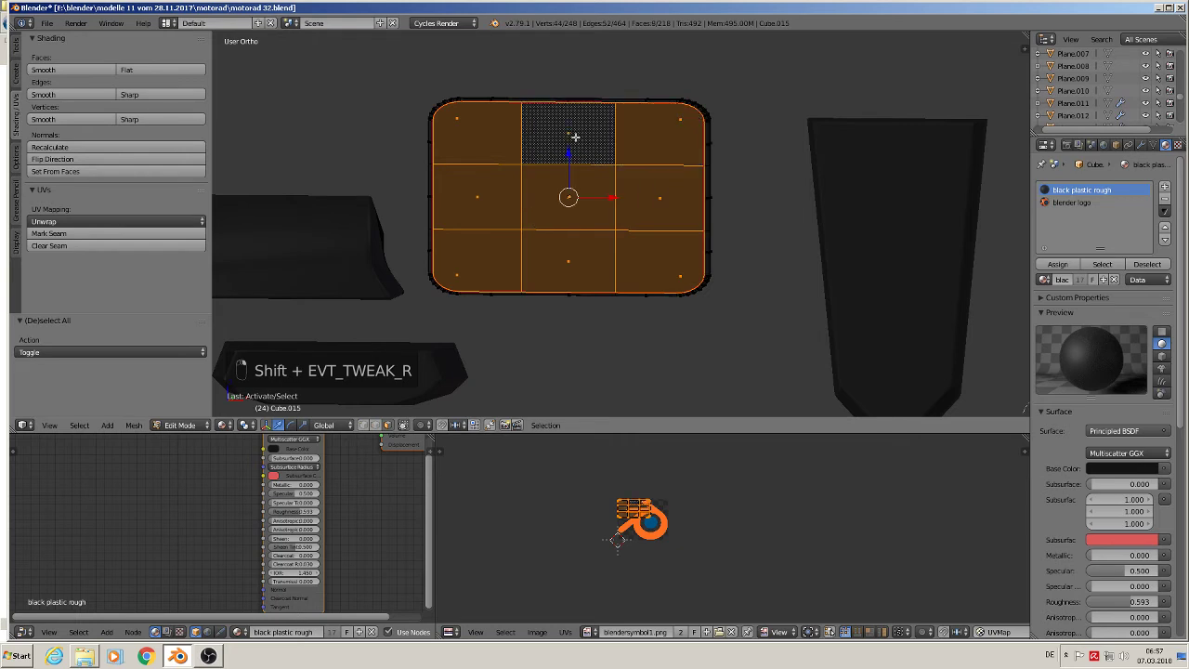
Step: Scale and move the faces' UV grid over the logo, ending at scale 1.262
{"action": "scroll", "coordinate": [669, 563], "scroll_direction": "up", "scroll_amount": 4}
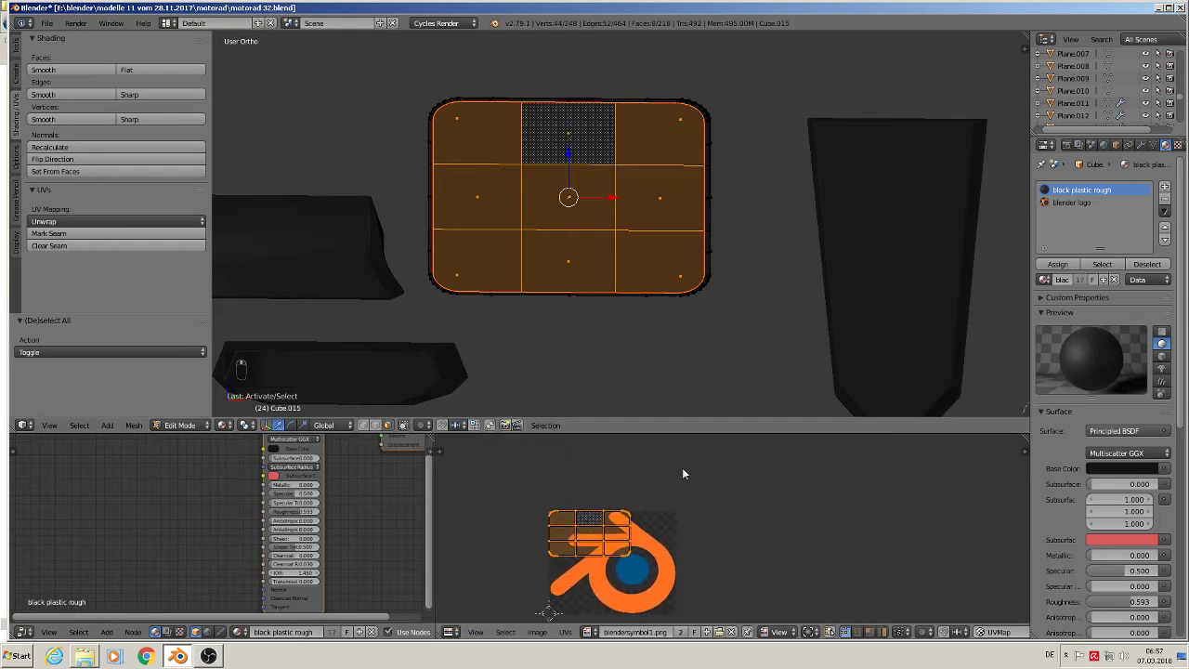
{"action": "scroll", "coordinate": [692, 554], "scroll_direction": "down", "scroll_amount": 2}
{"action": "key", "text": "s"}
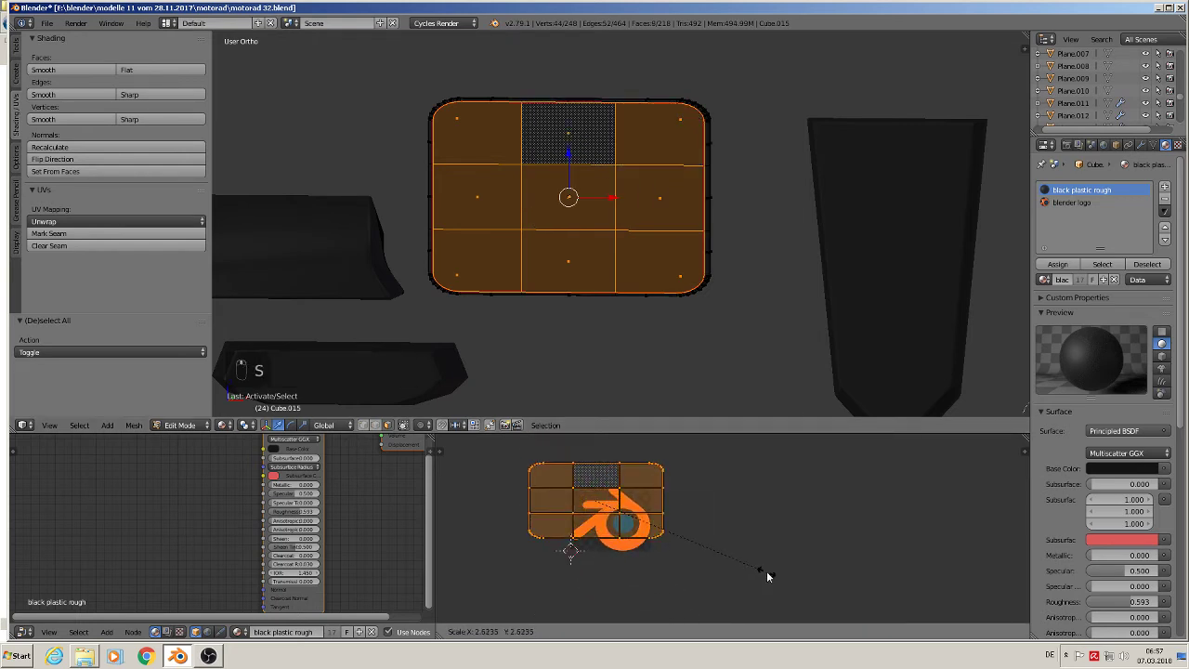
{"action": "left_click", "coordinate": [767, 569]}
{"action": "key", "text": "g"}
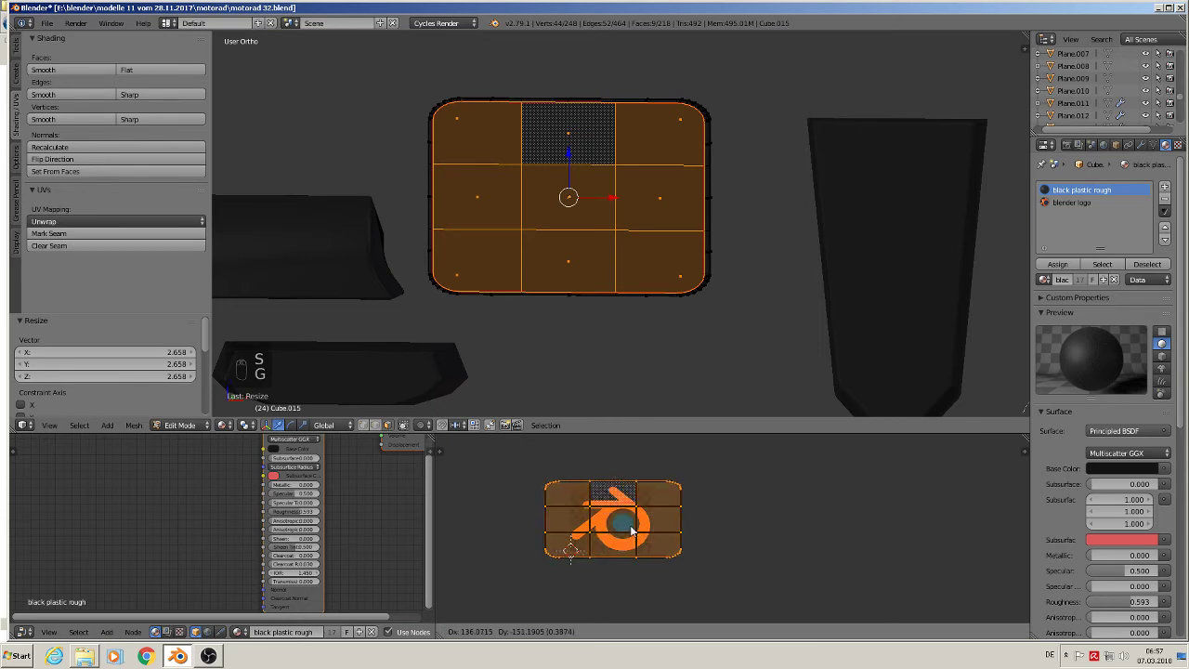
{"action": "left_click", "coordinate": [634, 528]}
{"action": "key", "text": "s"}
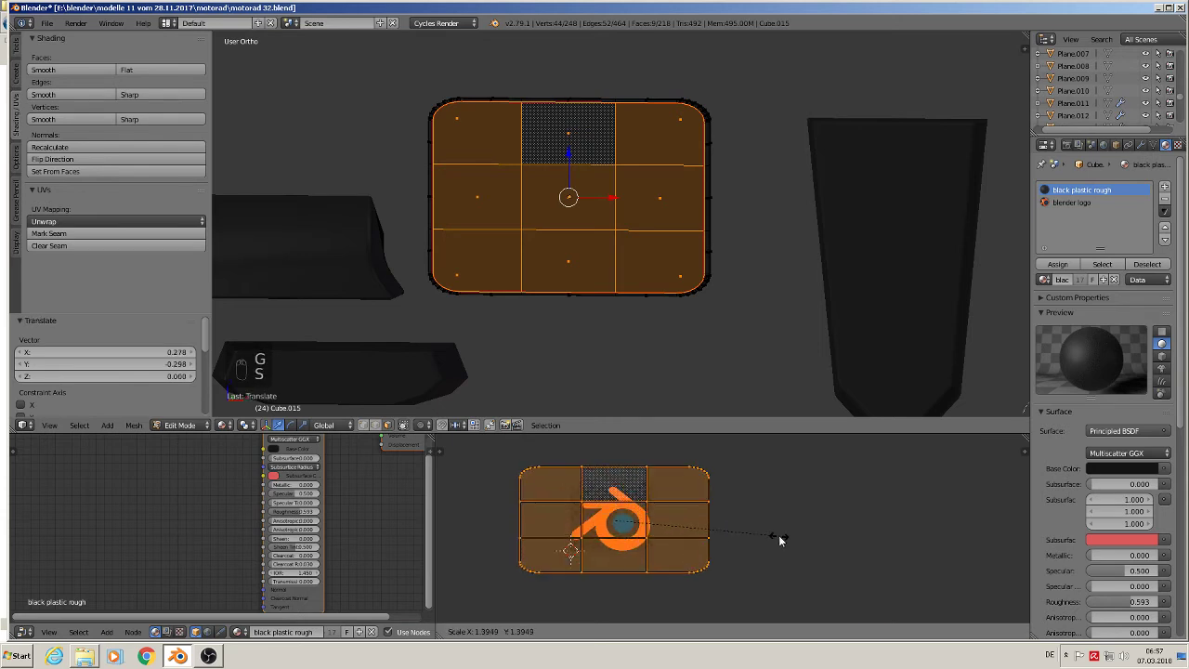
{"action": "left_click", "coordinate": [766, 534]}
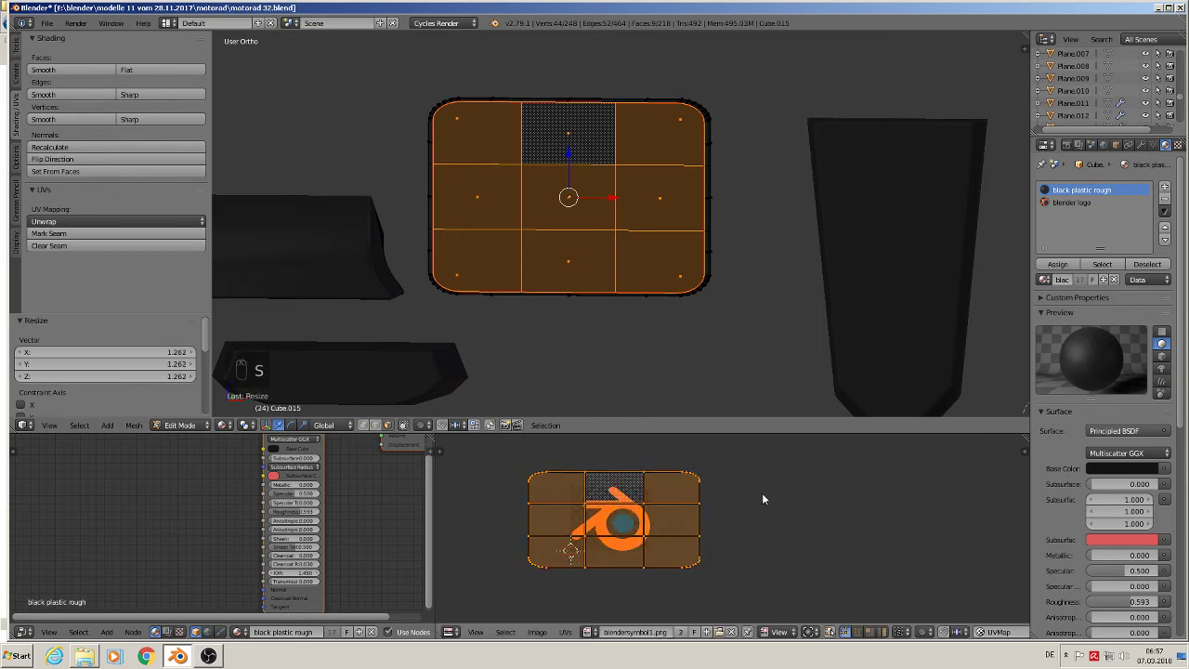
{"action": "left_click", "coordinate": [1078, 203]}
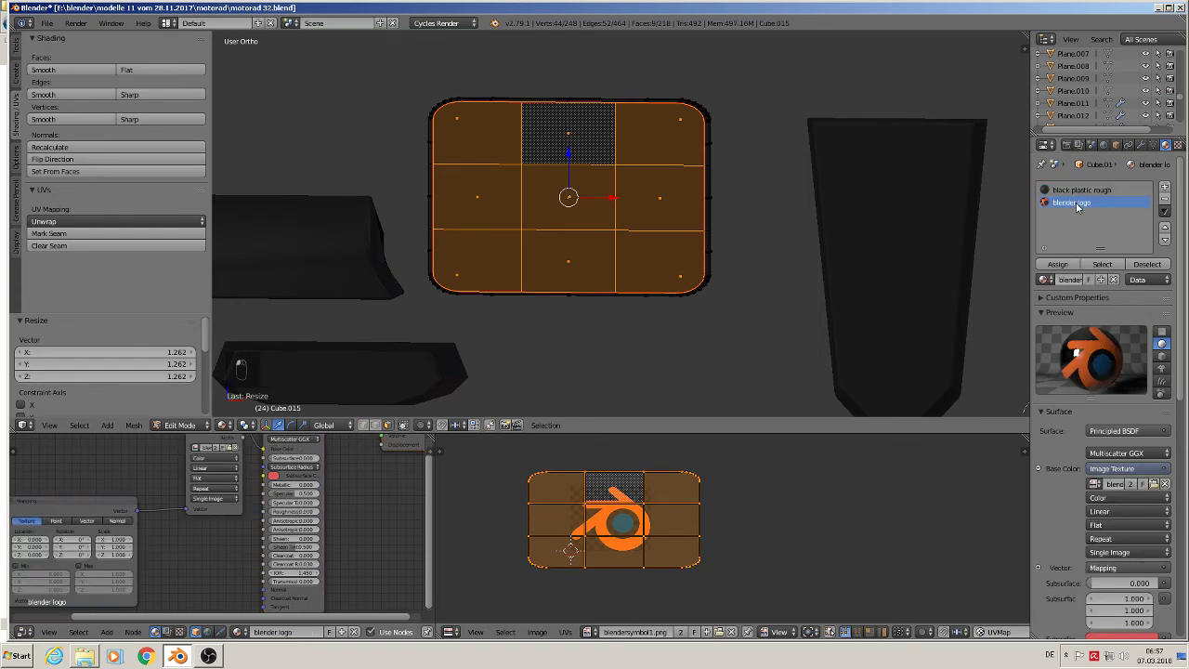
Step: Assign the blender logo material to the selected faces and enable Min and Max clamping on Mapping
{"action": "left_click", "coordinate": [1056, 264]}
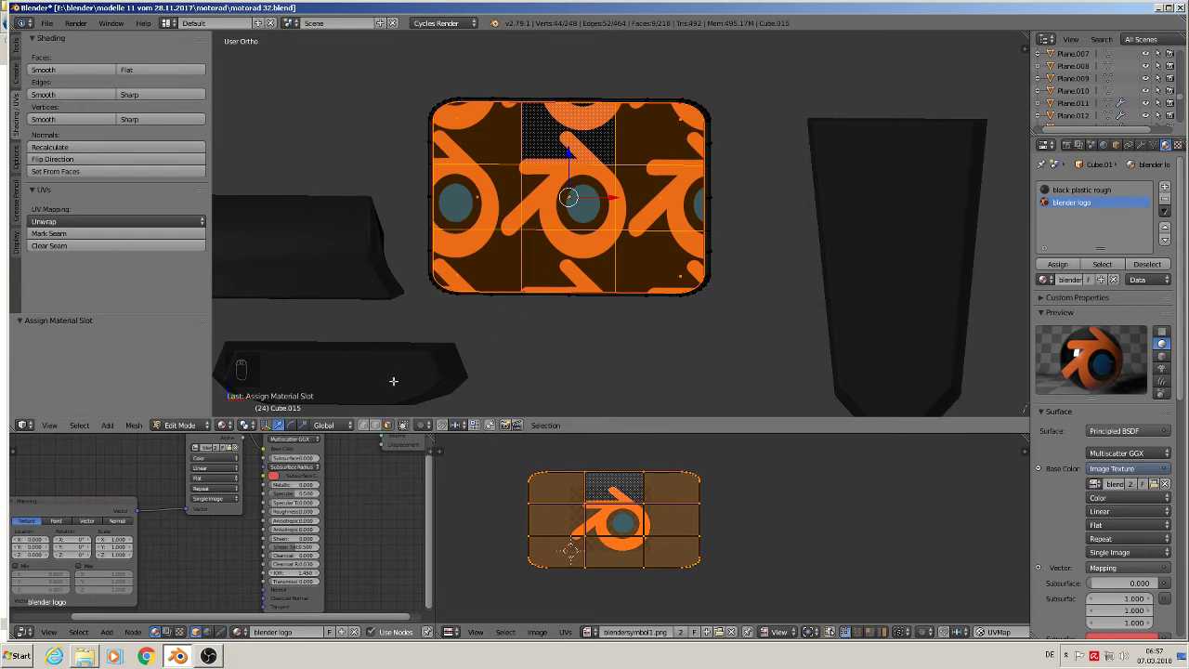
{"action": "middle_click_drag", "start_coordinate": [201, 539], "coordinate": [392, 508]}
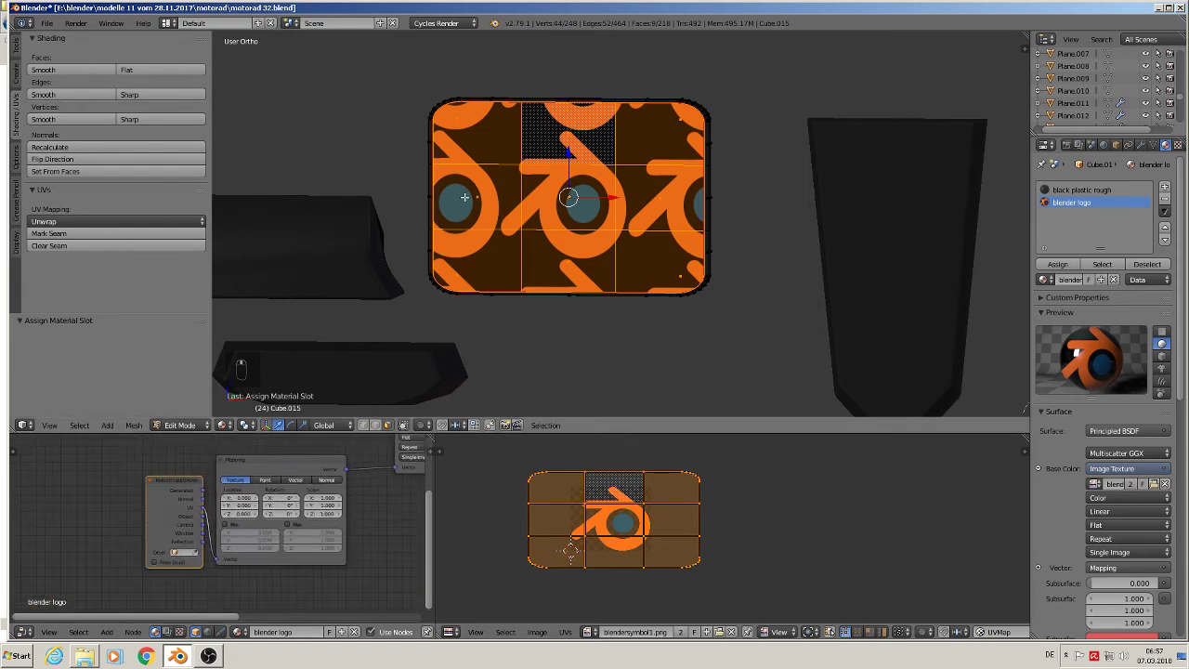
{"action": "scroll", "coordinate": [247, 560], "scroll_direction": "up", "scroll_amount": 2}
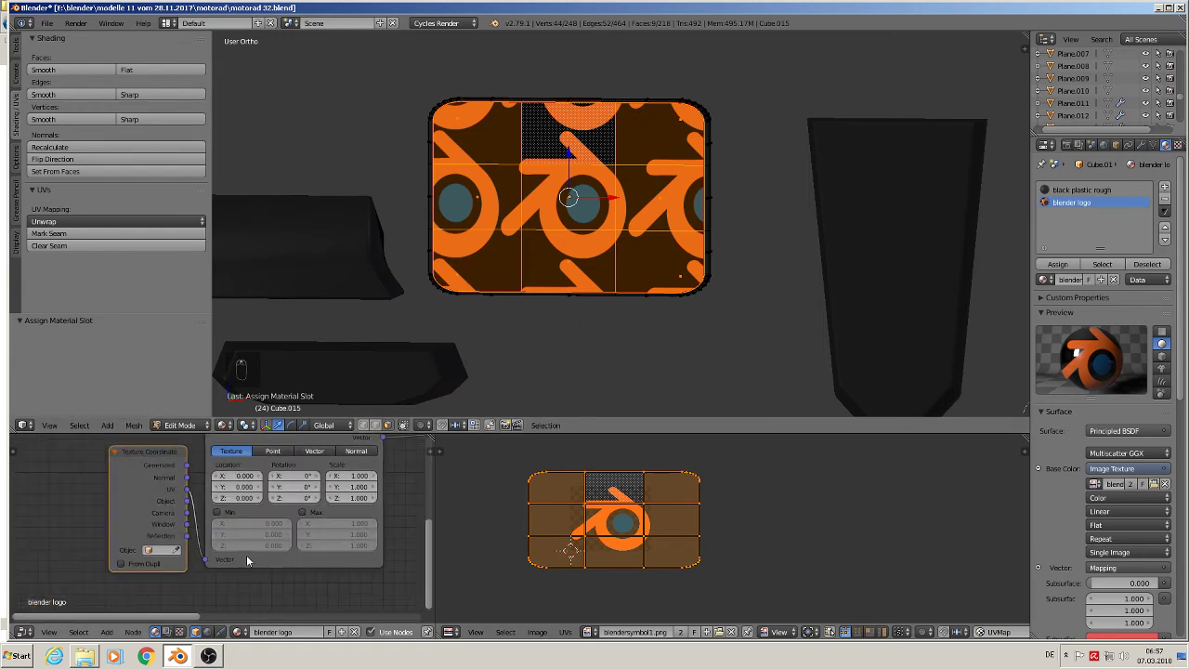
{"action": "left_click", "coordinate": [219, 513]}
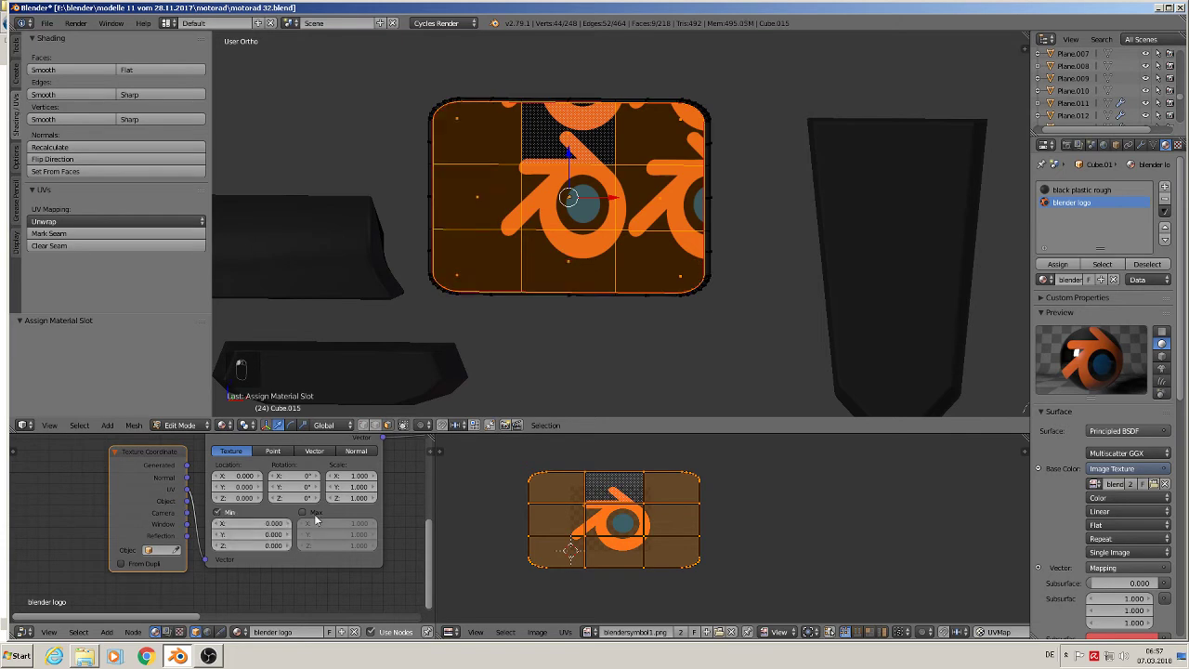
{"action": "left_click", "coordinate": [305, 516]}
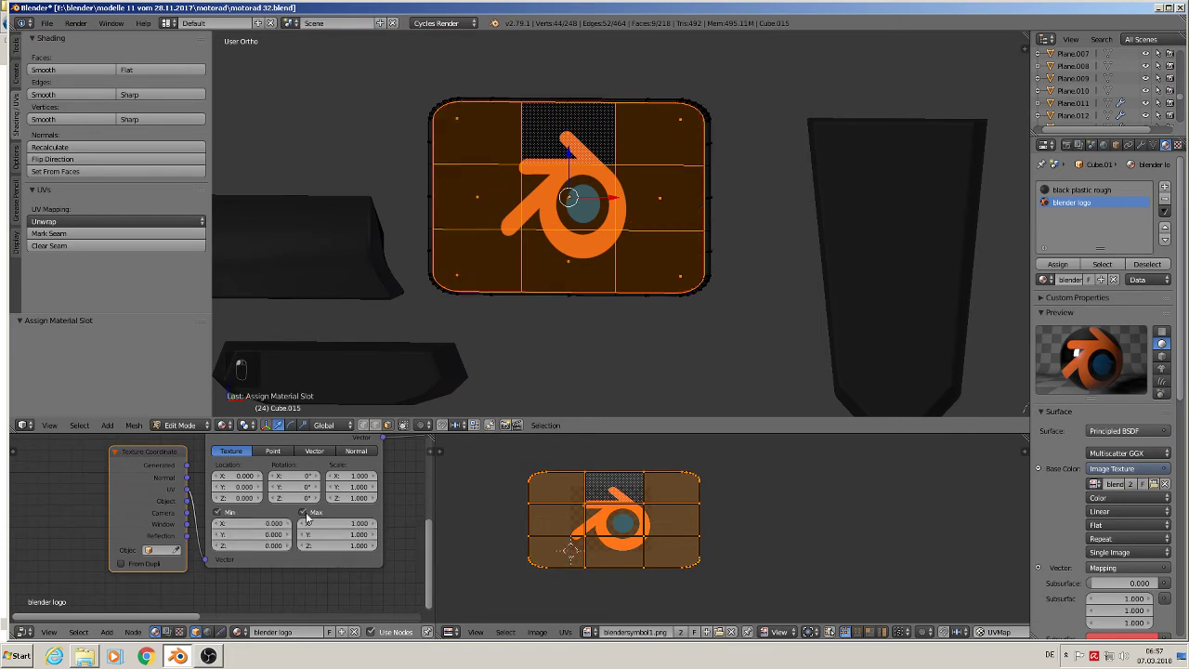
Step: Return to Object Mode and view the panel in front orthographic view
{"action": "key", "text": "Tab"}
{"action": "middle_click_drag", "start_coordinate": [719, 364], "coordinate": [635, 320]}
{"action": "key", "text": "KP_1"}
{"action": "scroll", "coordinate": [727, 346], "scroll_direction": "down", "scroll_amount": 5}
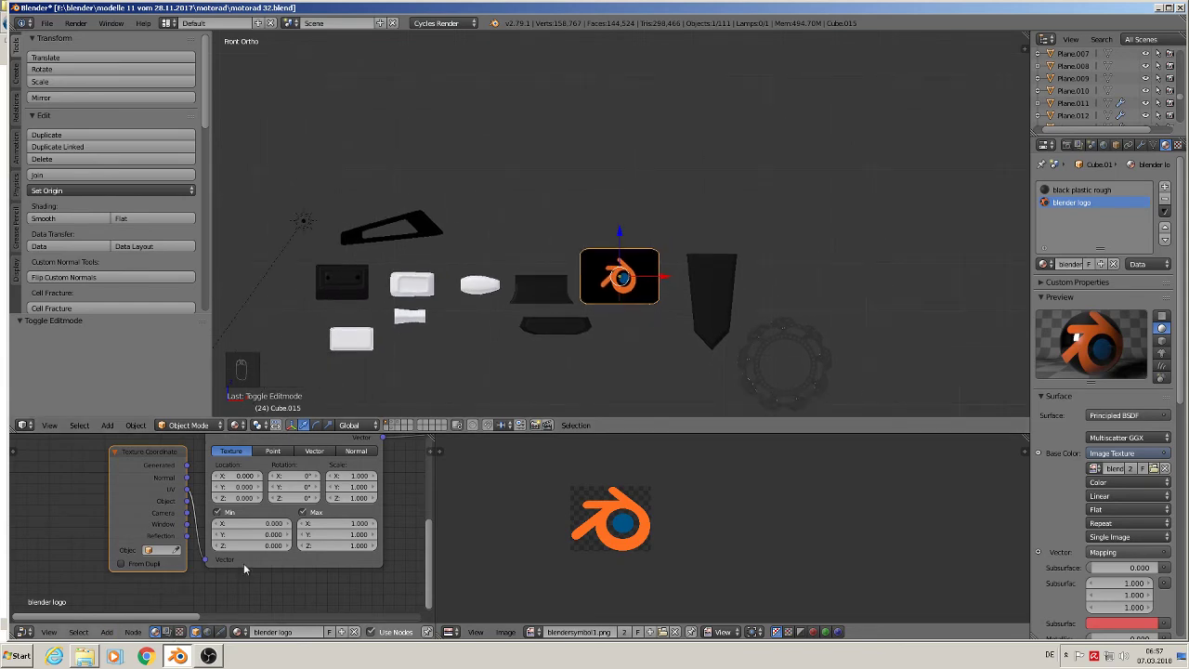
Step: Connect the Image Texture's Color output to the Principled BSDF Base Color
{"action": "middle_click_drag", "start_coordinate": [351, 498], "coordinate": [276, 518]}
{"action": "left_click_drag", "start_coordinate": [229, 465], "coordinate": [255, 495]}
{"action": "scroll", "coordinate": [660, 461], "scroll_direction": "up", "scroll_amount": 4}
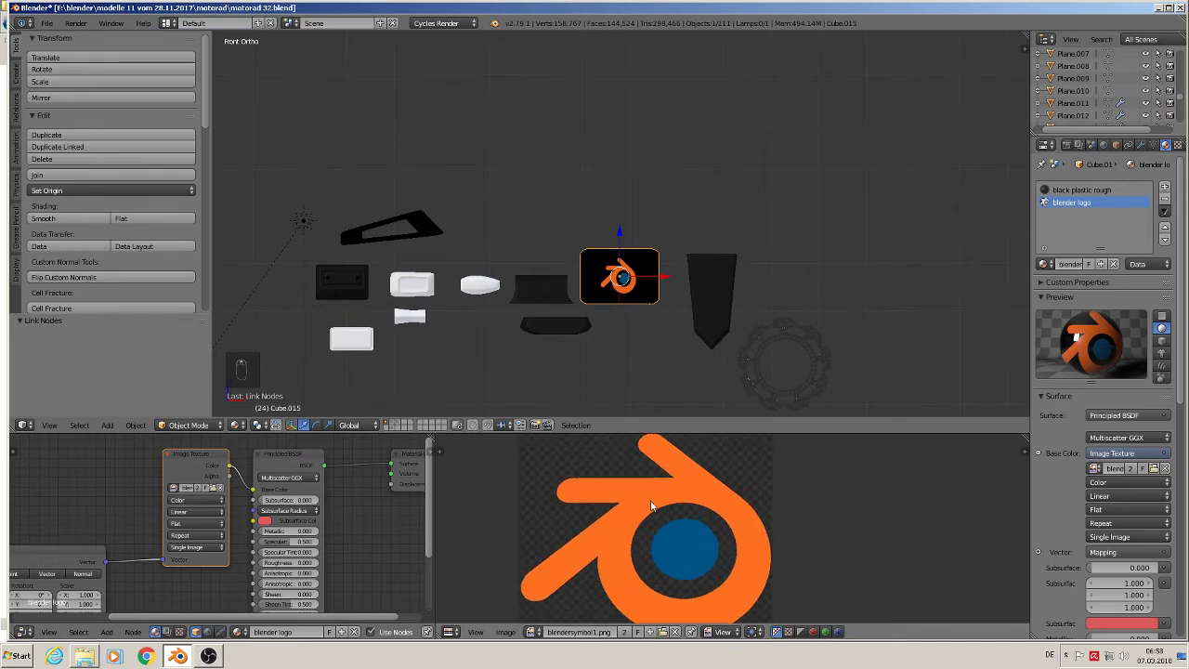
{"action": "scroll", "coordinate": [660, 462], "scroll_direction": "up", "scroll_amount": 5}
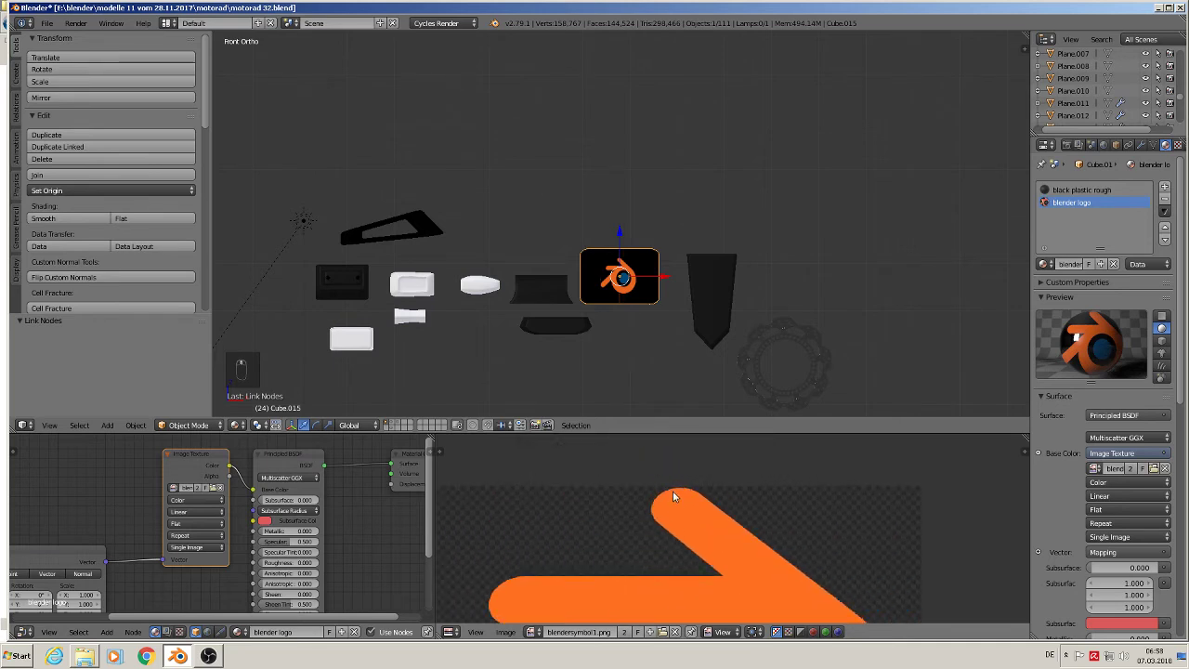
{"action": "scroll", "coordinate": [679, 474], "scroll_direction": "down", "scroll_amount": 4}
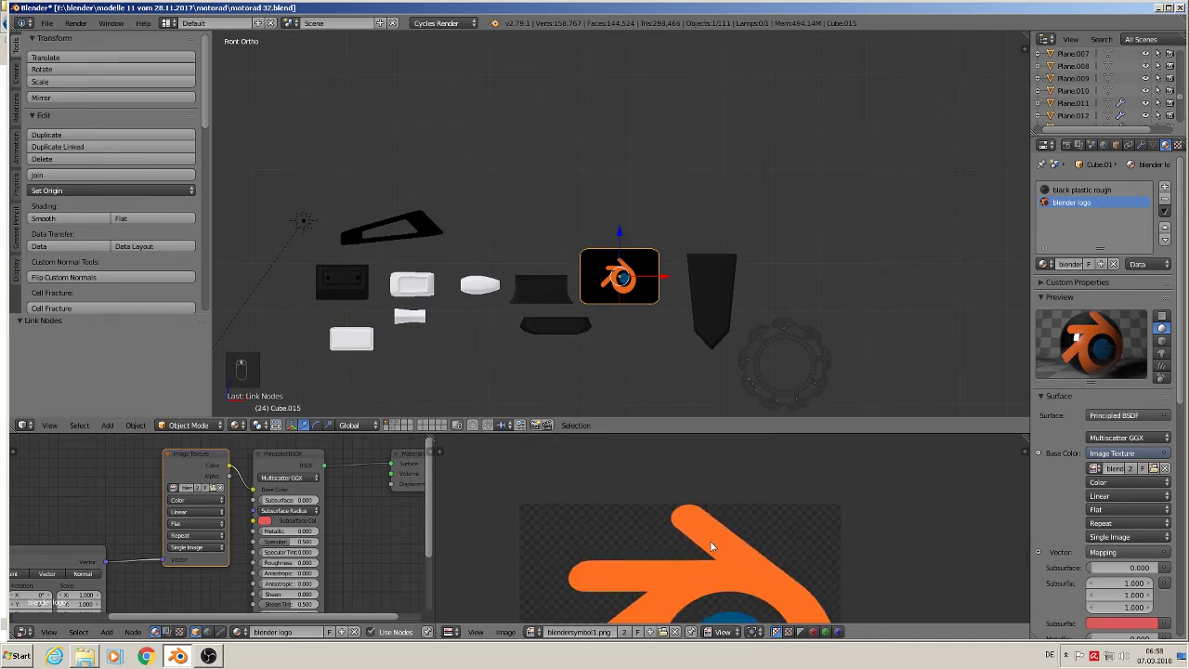
{"action": "middle_click_drag", "start_coordinate": [812, 587], "coordinate": [765, 486]}
{"action": "scroll", "coordinate": [759, 503], "scroll_direction": "down", "scroll_amount": 3}
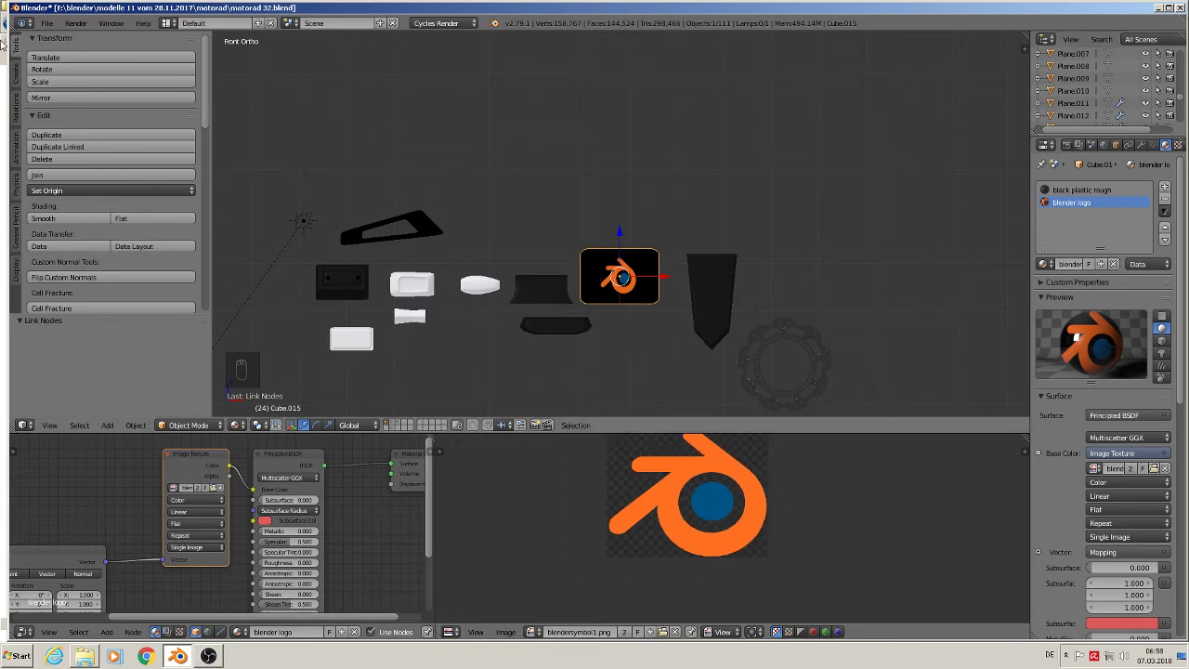
Step: Save the blend file and open blendersymbol1.png in GIMP from the textures folder
{"action": "left_click", "coordinate": [47, 22]}
{"action": "left_click", "coordinate": [84, 118]}
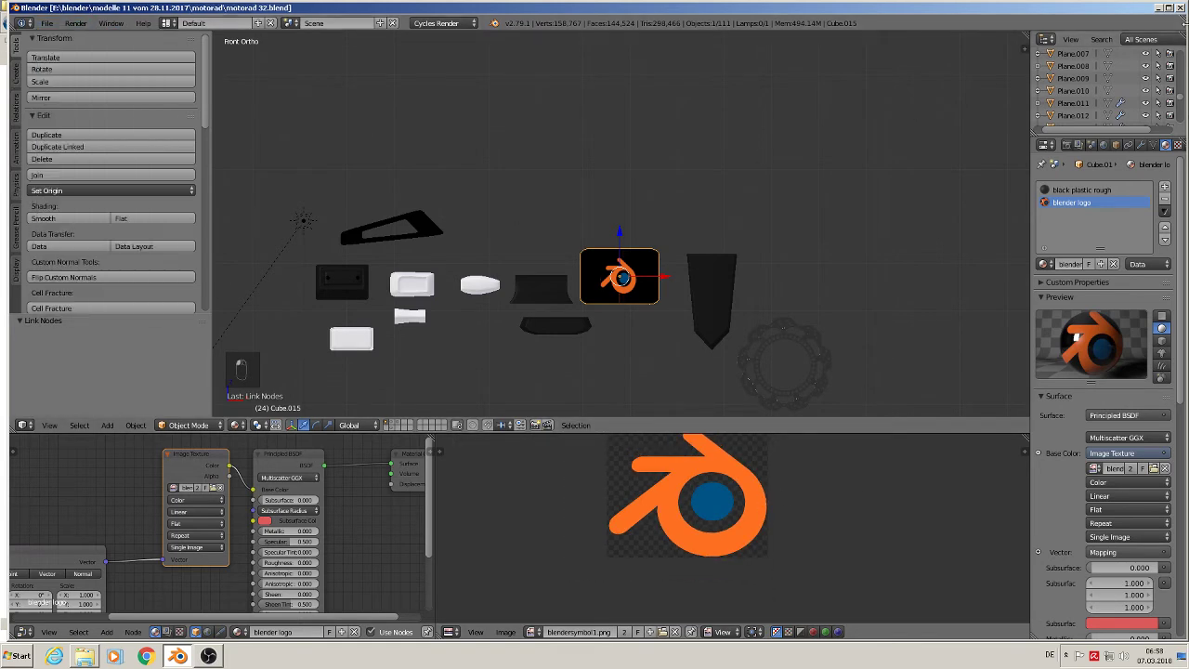
{"action": "left_click", "coordinate": [1159, 8]}
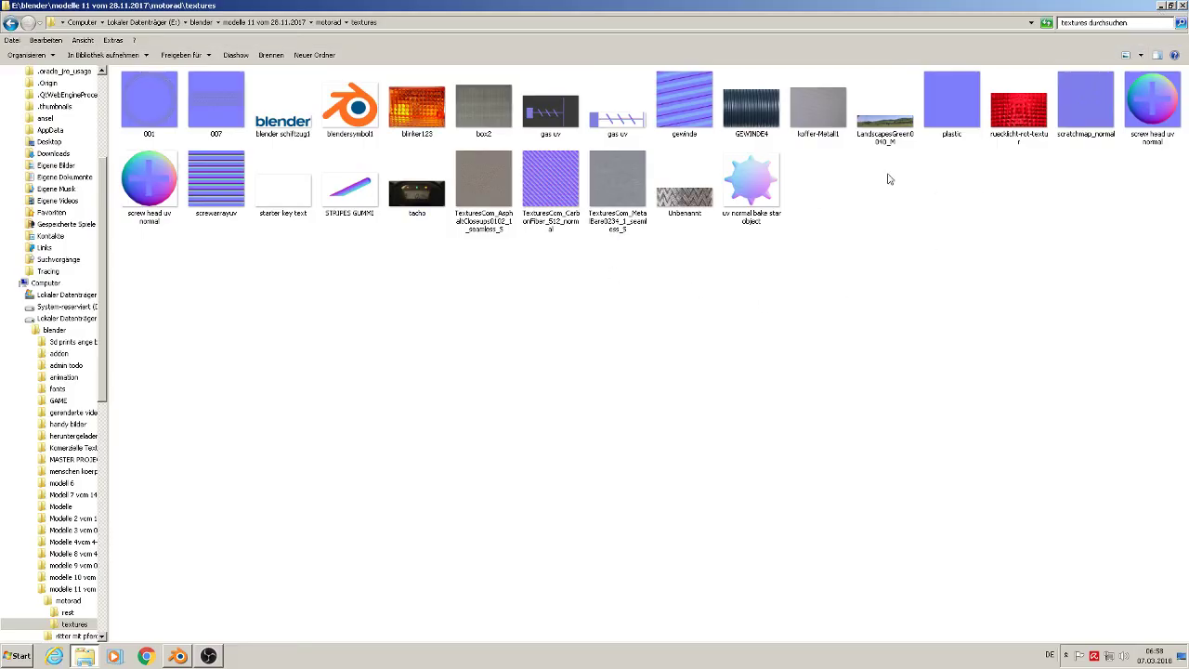
{"action": "left_click", "coordinate": [356, 123]}
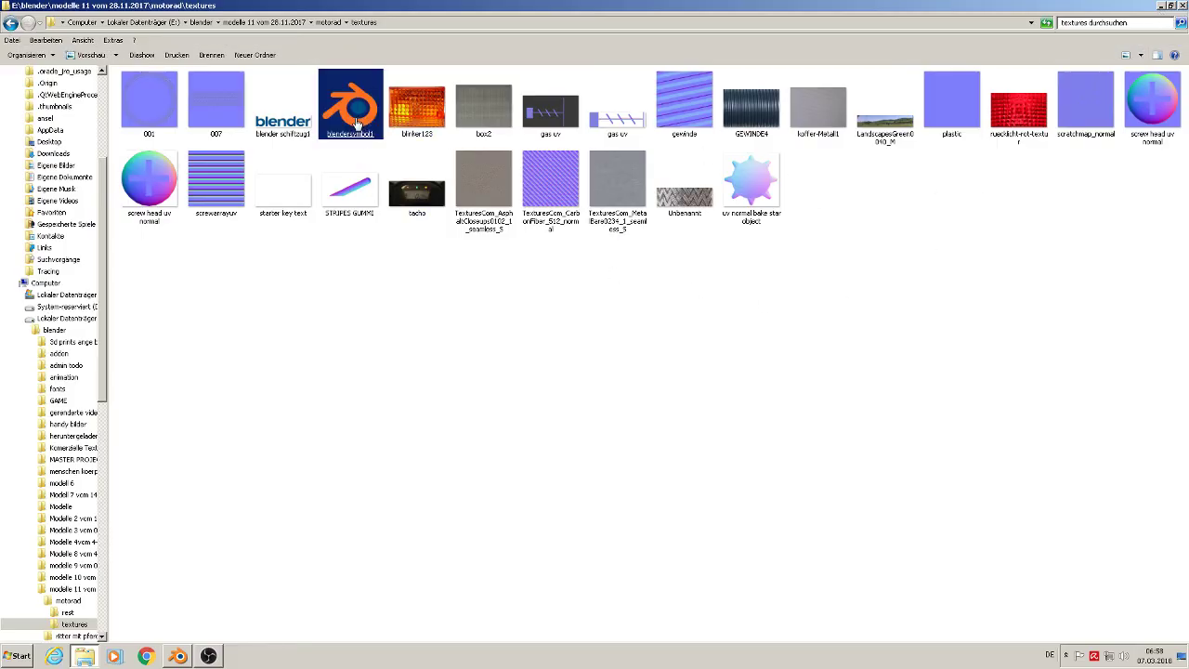
{"action": "right_click", "coordinate": [357, 123]}
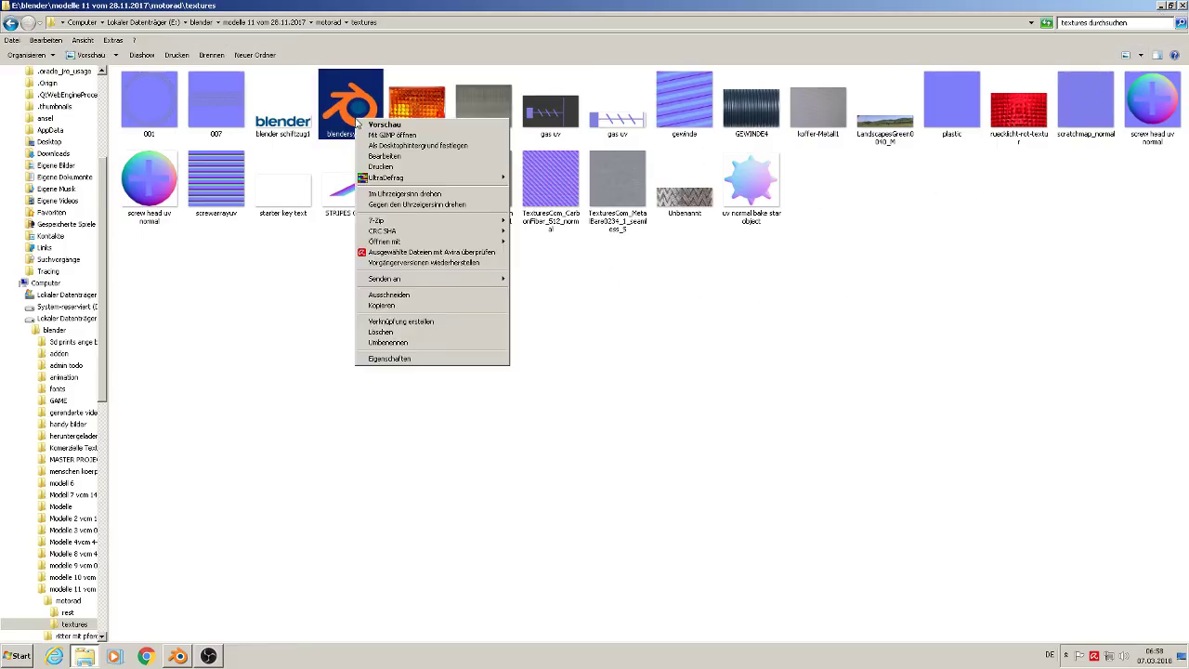
{"action": "left_click", "coordinate": [386, 135]}
{"action": "left_click", "coordinate": [393, 141]}
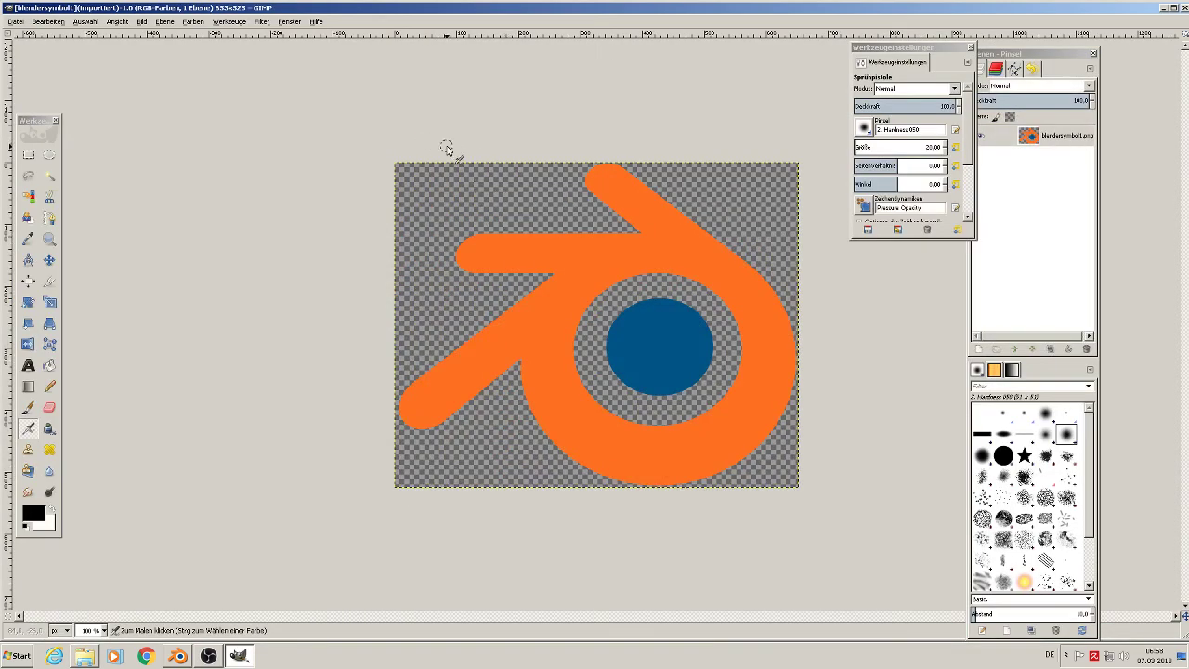
Step: Fuzzy-select the transparent areas around and inside the logo, then invert the selection
{"action": "left_click", "coordinate": [49, 175]}
{"action": "left_click", "coordinate": [512, 190]}
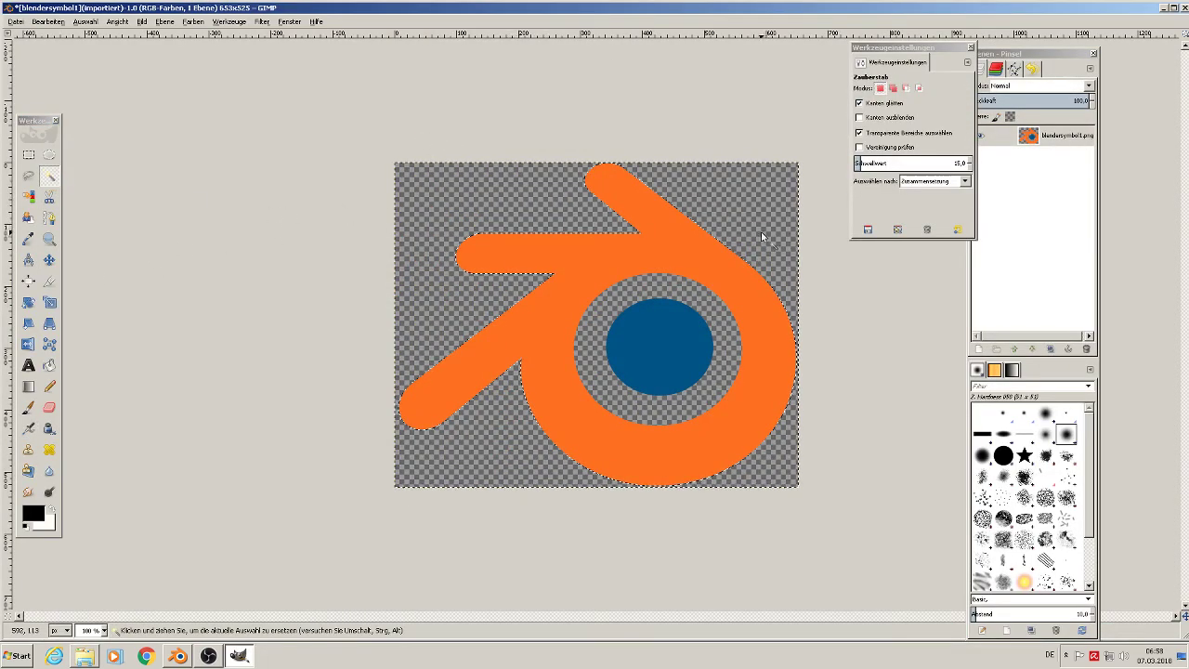
{"action": "left_click", "coordinate": [708, 311], "text": "shift"}
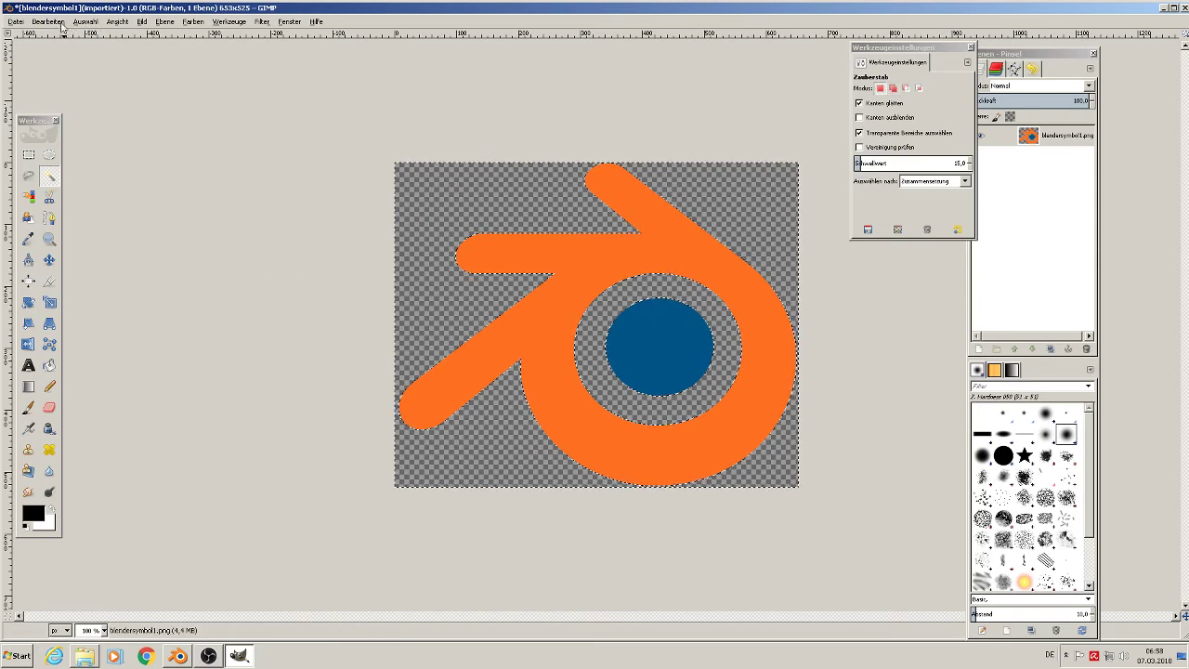
{"action": "left_click", "coordinate": [85, 21]}
{"action": "left_click", "coordinate": [118, 69]}
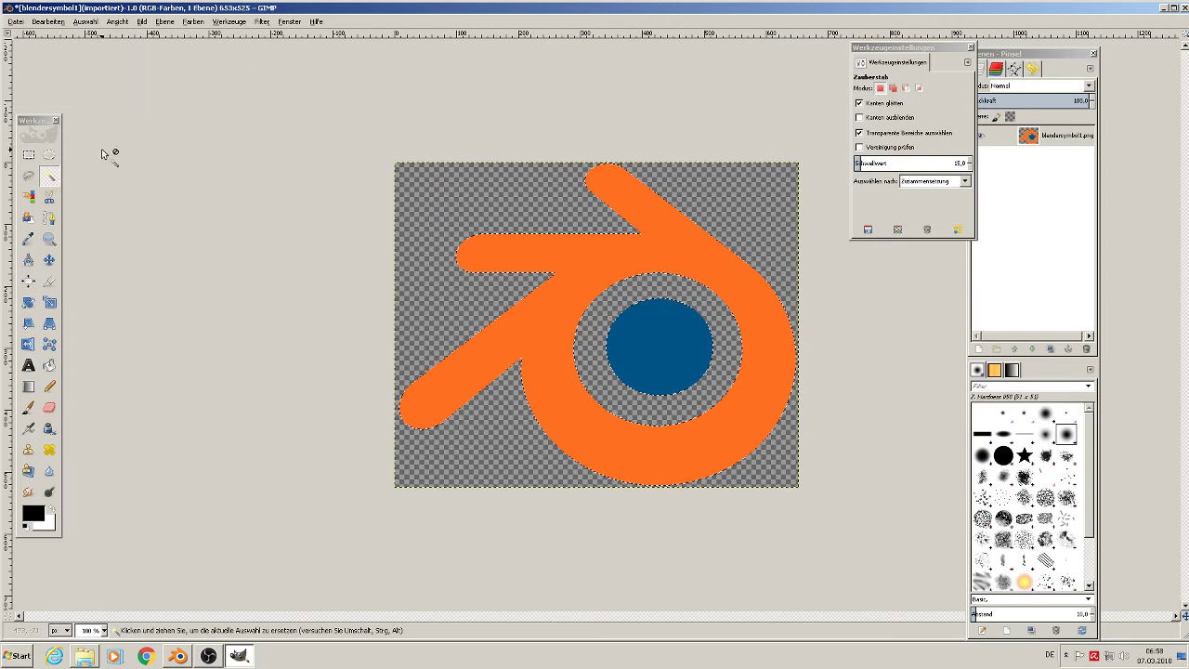
Step: Cut and paste the logo, shrink it slightly, and nudge it right and down
{"action": "left_click", "coordinate": [57, 22]}
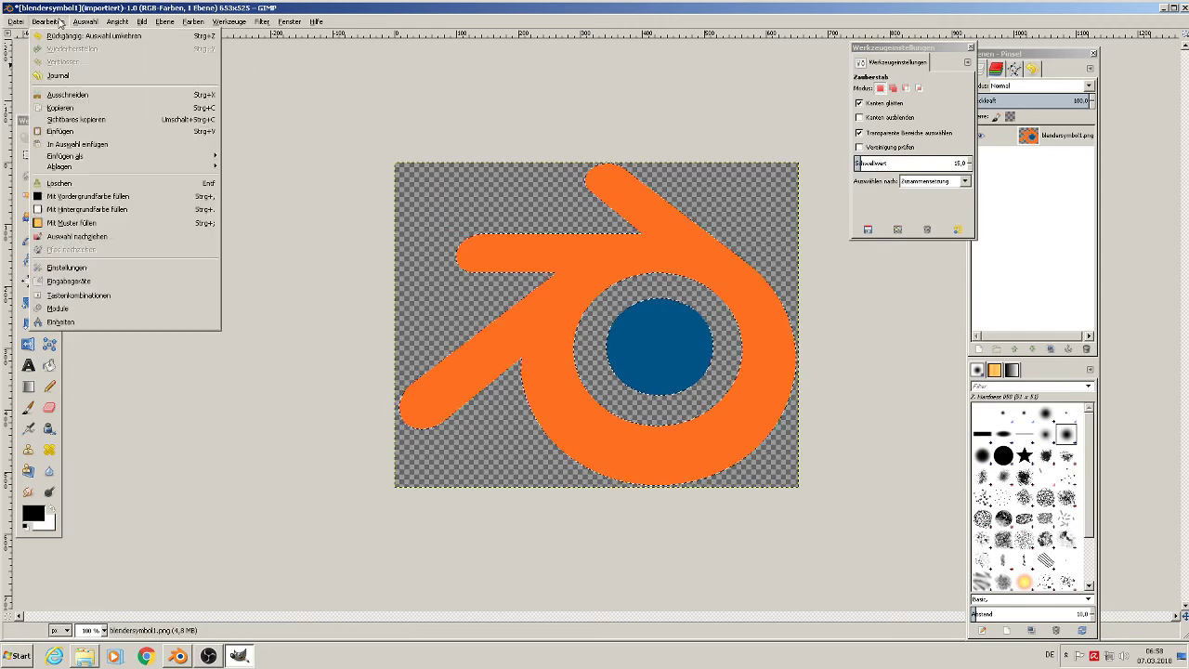
{"action": "left_click", "coordinate": [81, 95]}
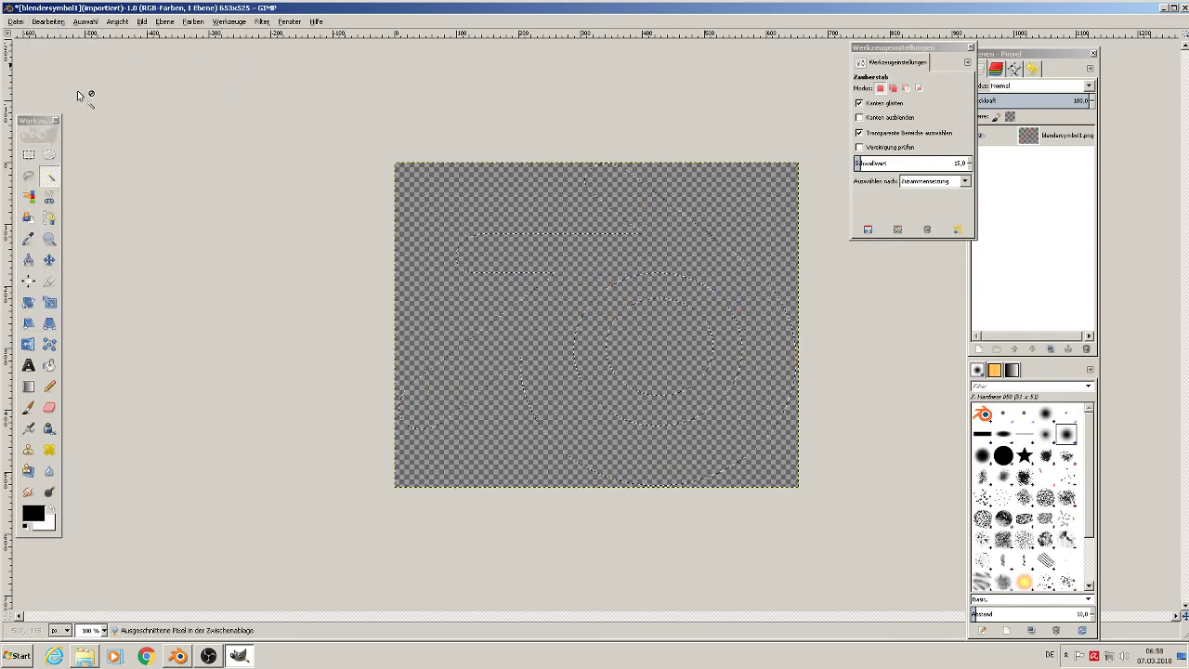
{"action": "left_click", "coordinate": [48, 22]}
{"action": "left_click", "coordinate": [87, 142]}
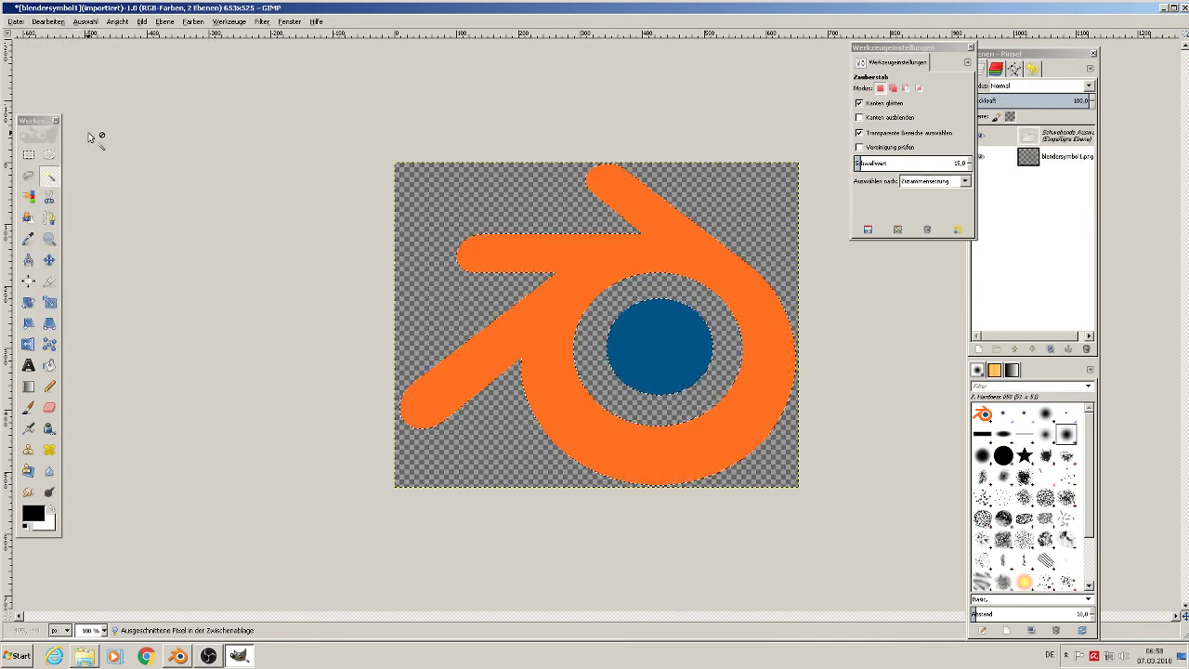
{"action": "left_click", "coordinate": [50, 303]}
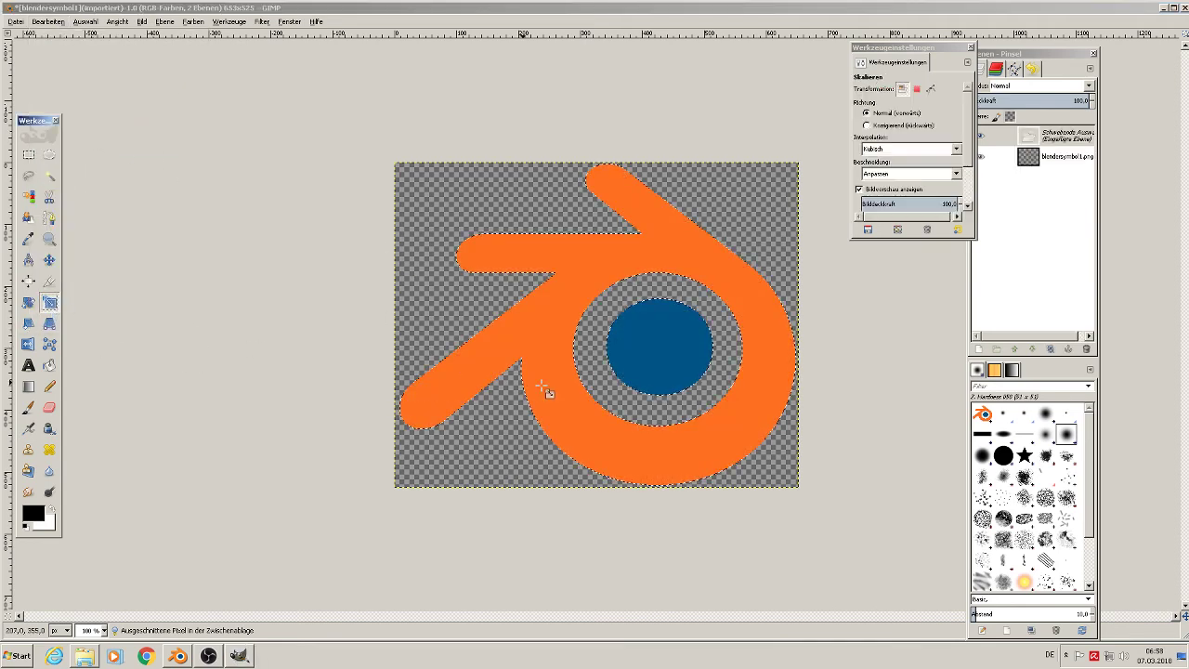
{"action": "key", "text": "Tab"}
{"action": "left_click", "coordinate": [553, 344]}
{"action": "left_click_drag", "start_coordinate": [751, 476], "coordinate": [782, 478]}
{"action": "key", "text": "Tab"}
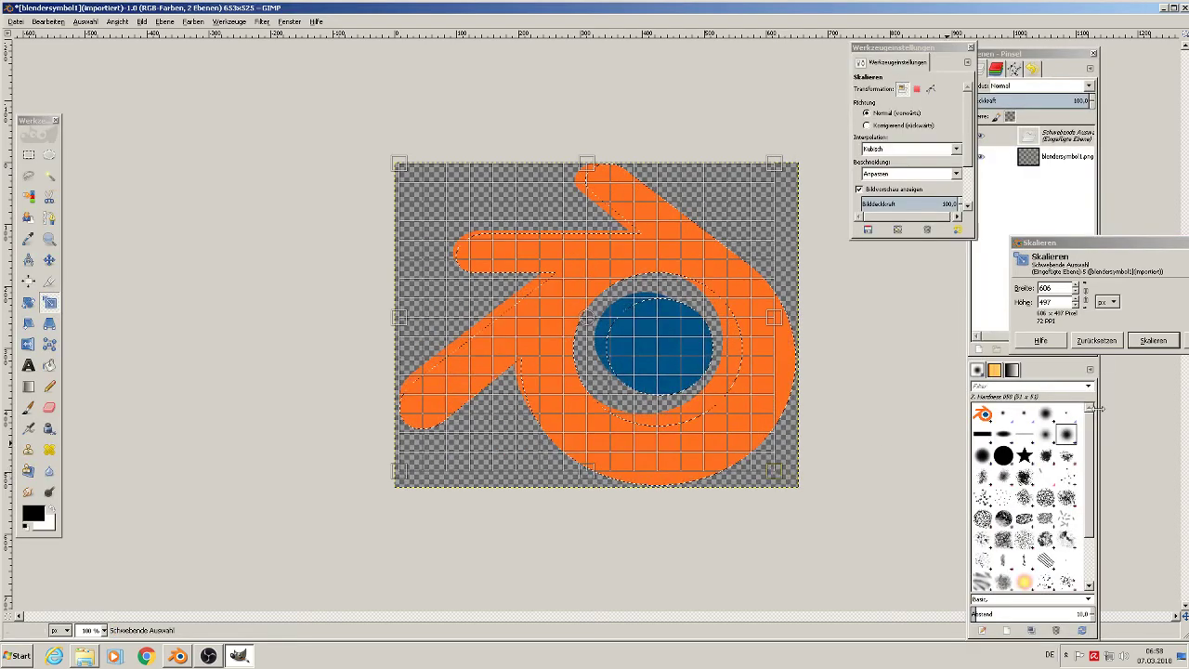
{"action": "left_click", "coordinate": [1149, 344]}
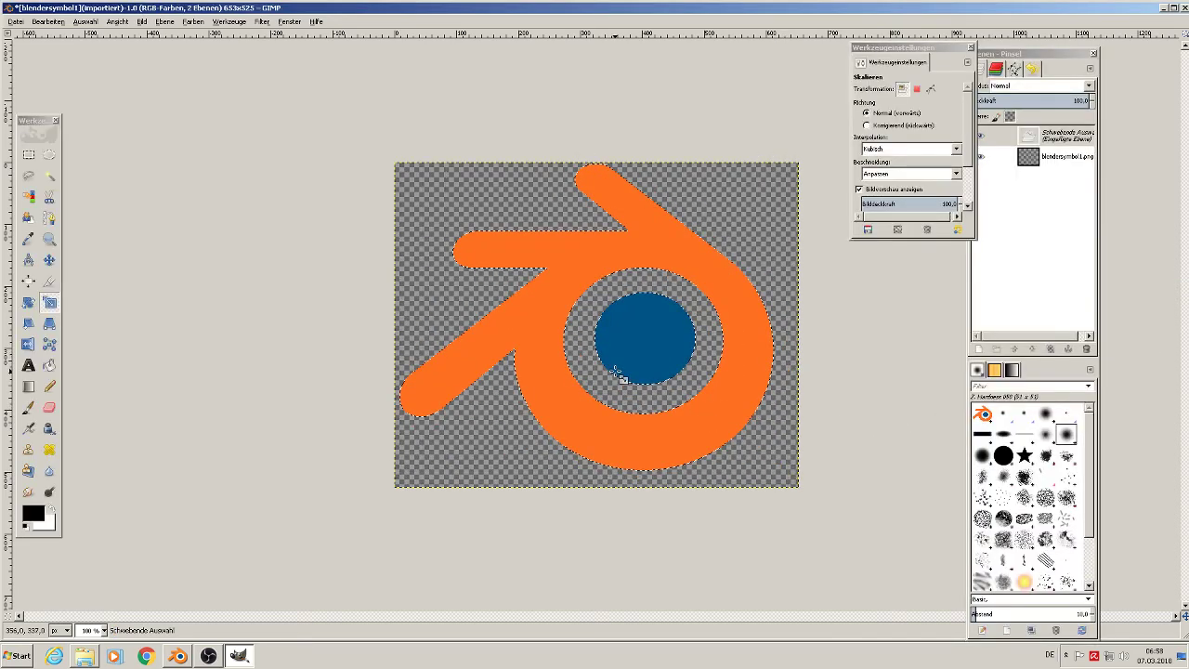
{"action": "left_click", "coordinate": [49, 260]}
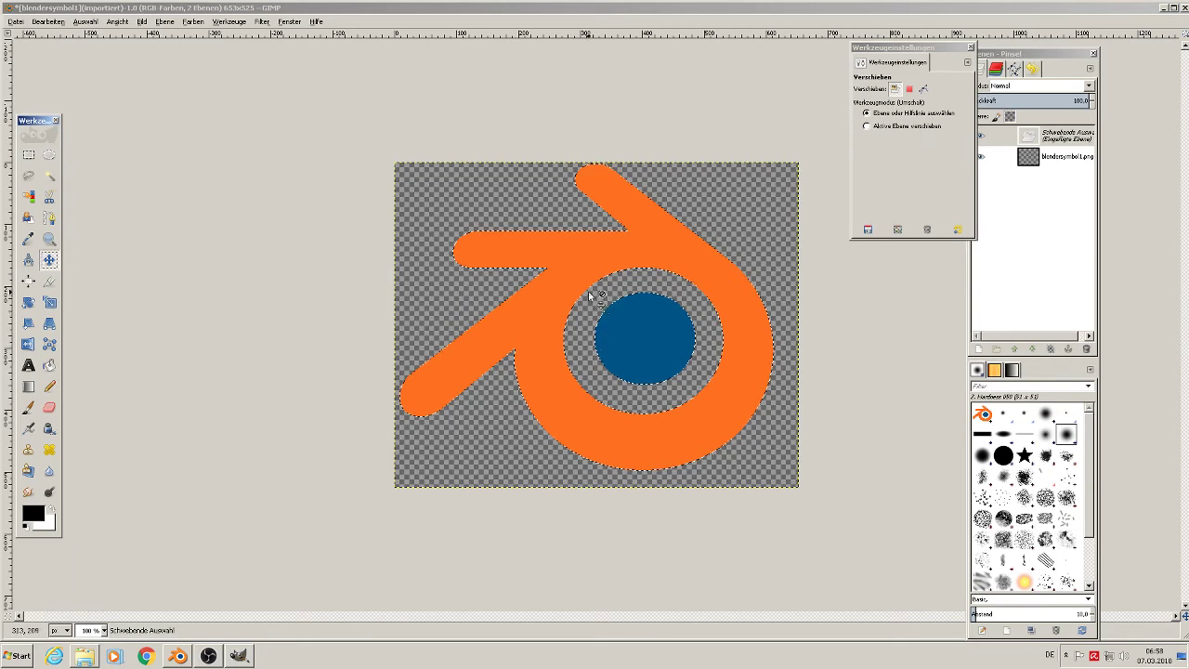
{"action": "left_click_drag", "start_coordinate": [566, 284], "coordinate": [574, 291]}
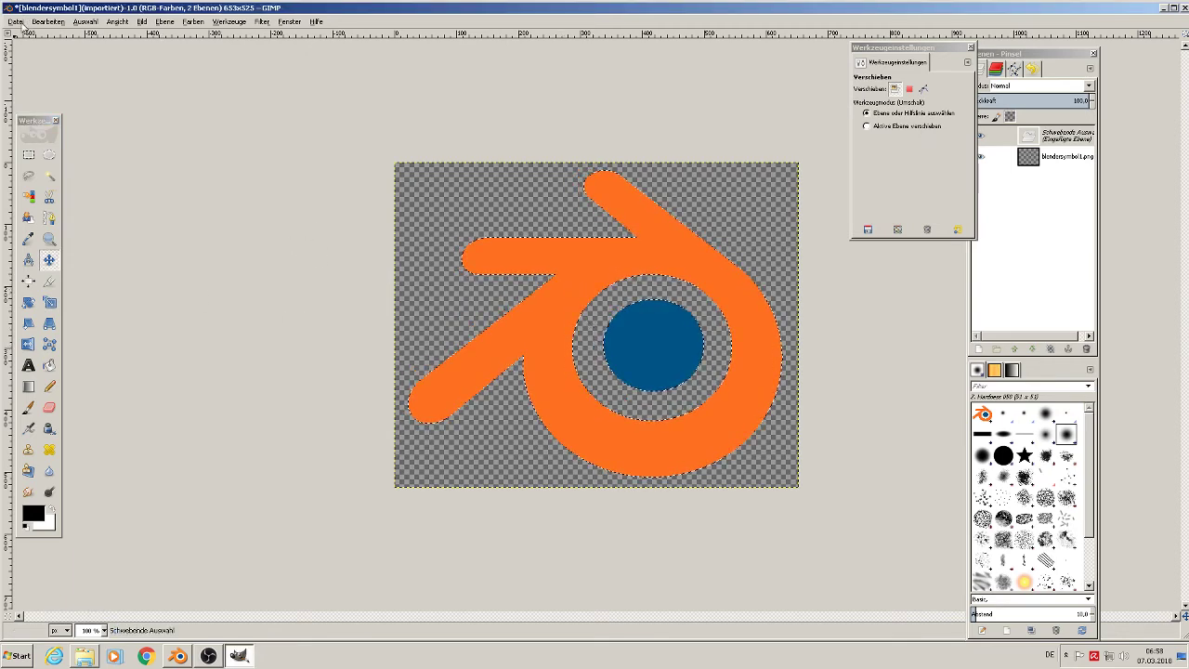
Step: Export the image over blendersymbol1.png and close GIMP without saving a GIMP copy
{"action": "left_click", "coordinate": [17, 21]}
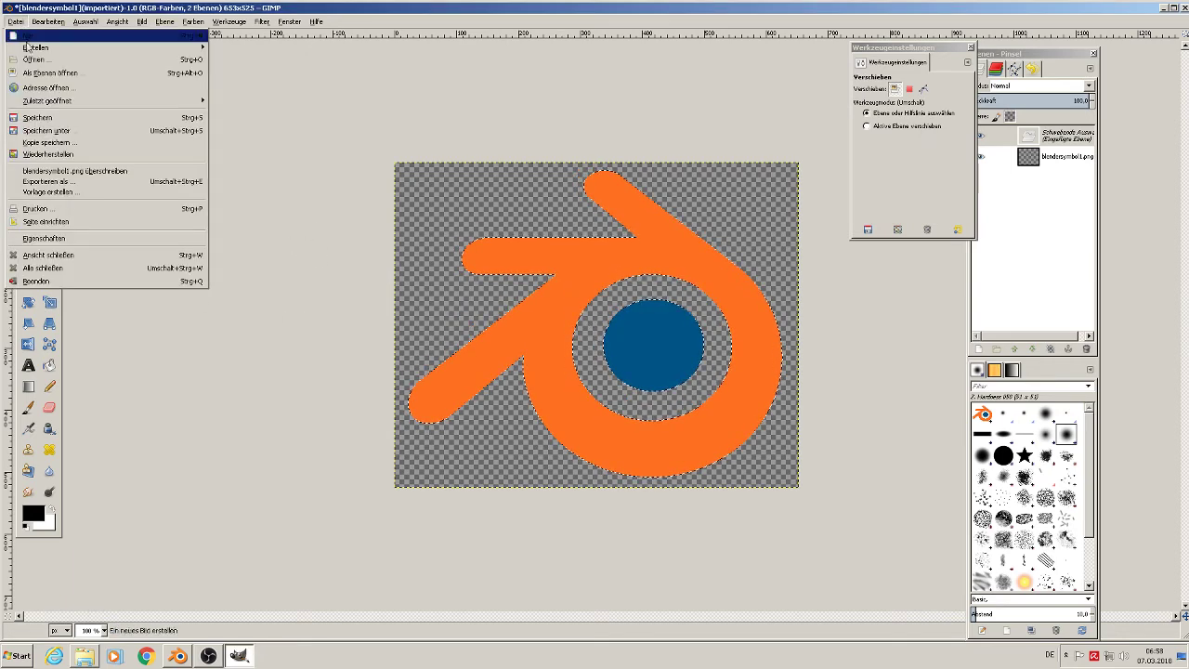
{"action": "left_click", "coordinate": [124, 175]}
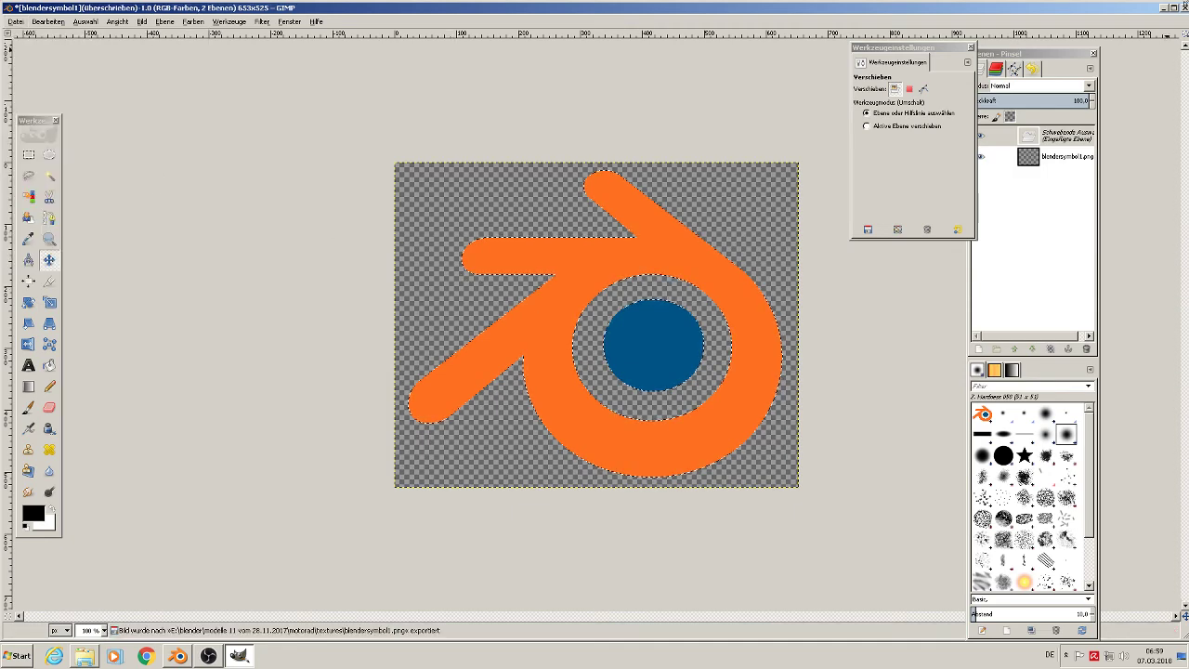
{"action": "left_click", "coordinate": [1184, 7]}
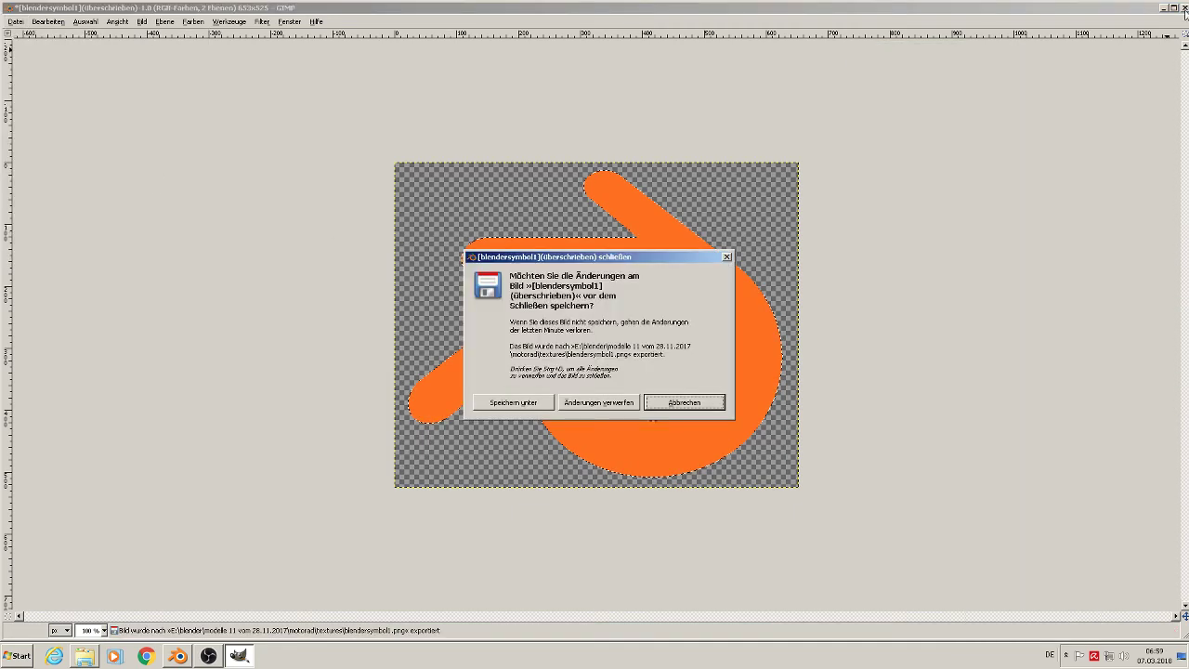
{"action": "left_click", "coordinate": [611, 403]}
{"action": "left_click", "coordinate": [1183, 7]}
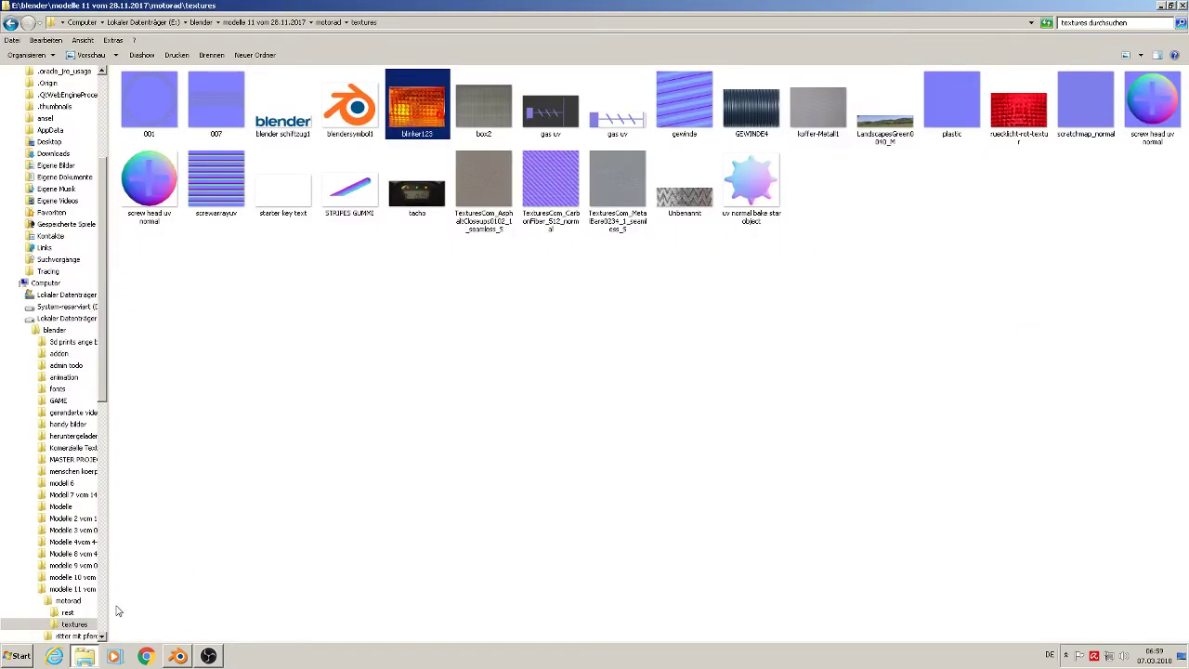
Step: Reload the edited blendersymbol1.png from the textures folder into the Image Texture node
{"action": "left_click", "coordinate": [177, 653]}
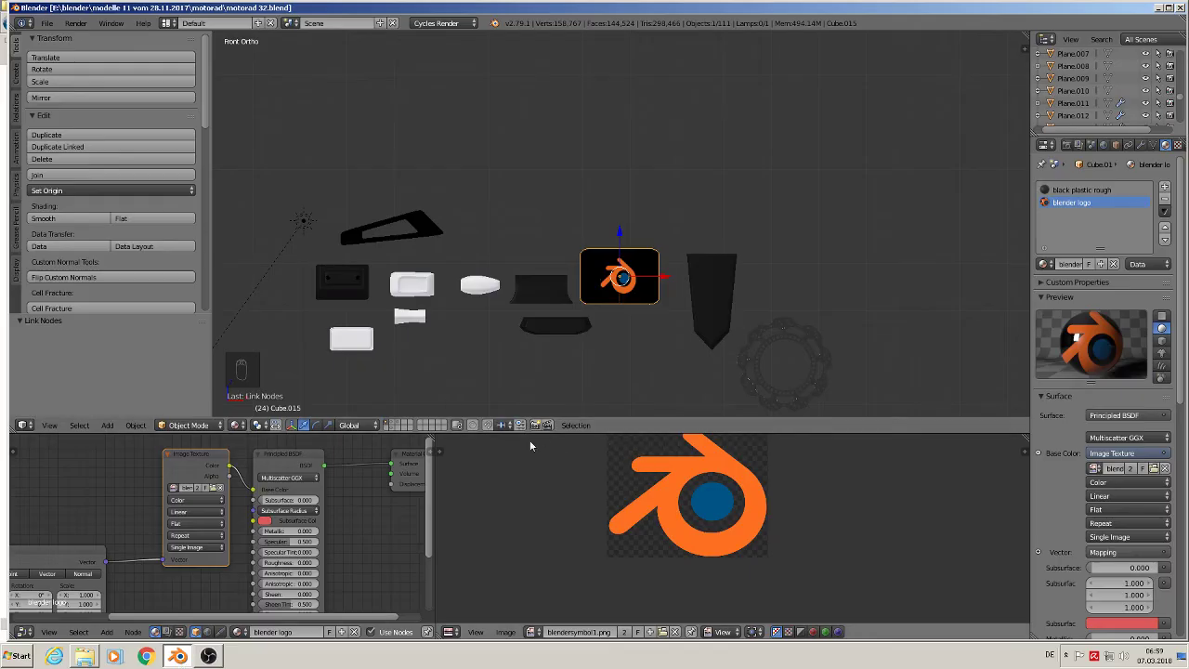
{"action": "scroll", "coordinate": [269, 537], "scroll_direction": "up", "scroll_amount": 2}
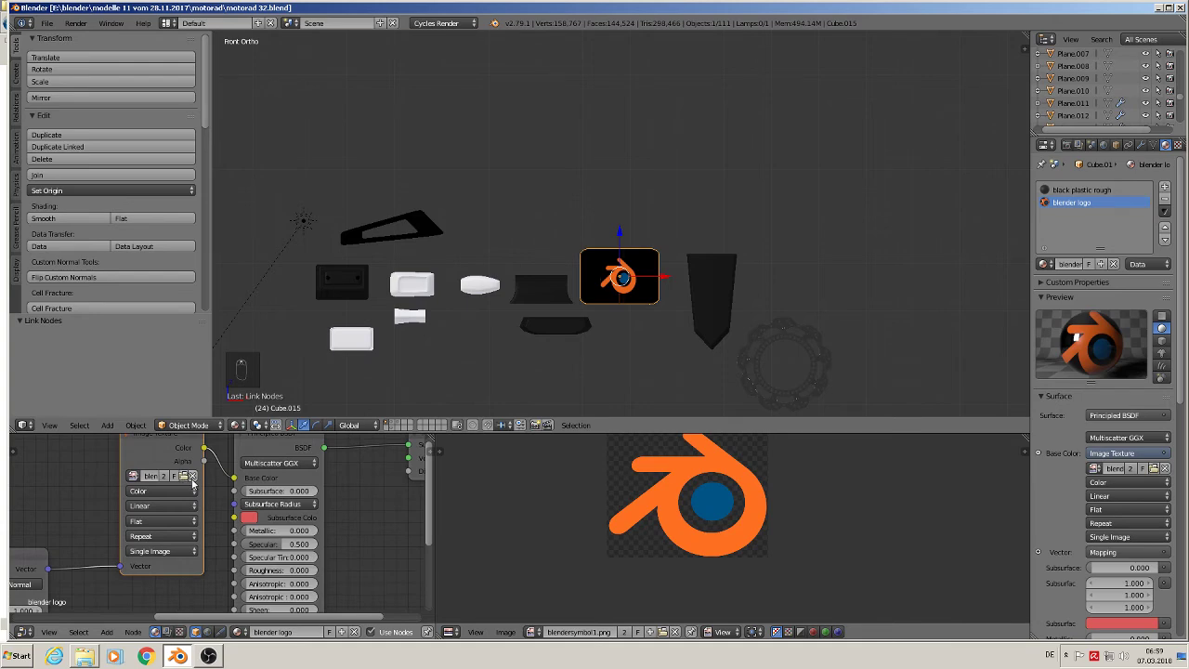
{"action": "left_click", "coordinate": [192, 475]}
{"action": "left_click", "coordinate": [171, 478]}
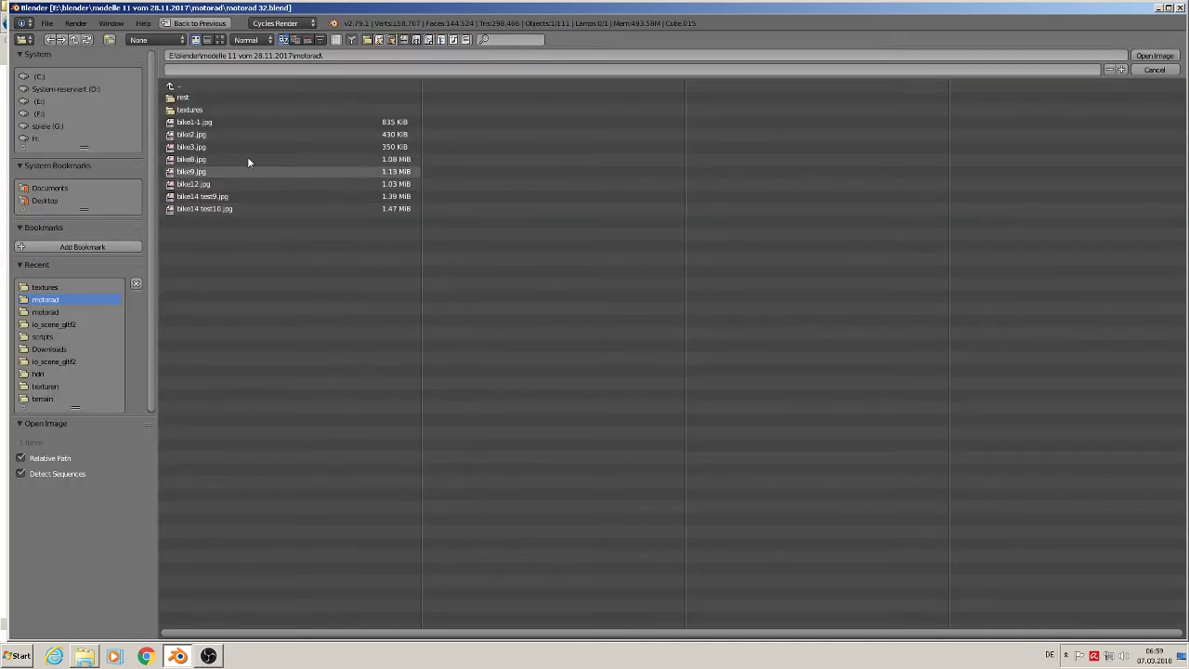
{"action": "left_click", "coordinate": [202, 108]}
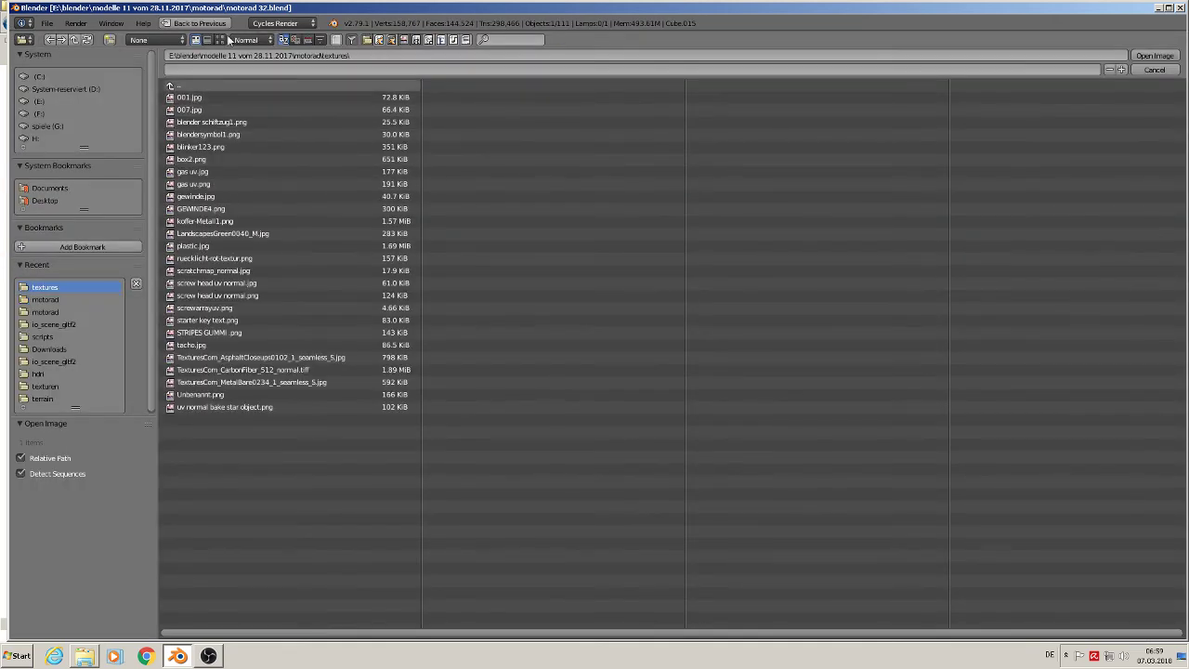
{"action": "left_click", "coordinate": [226, 39]}
{"action": "double_click", "coordinate": [608, 132]}
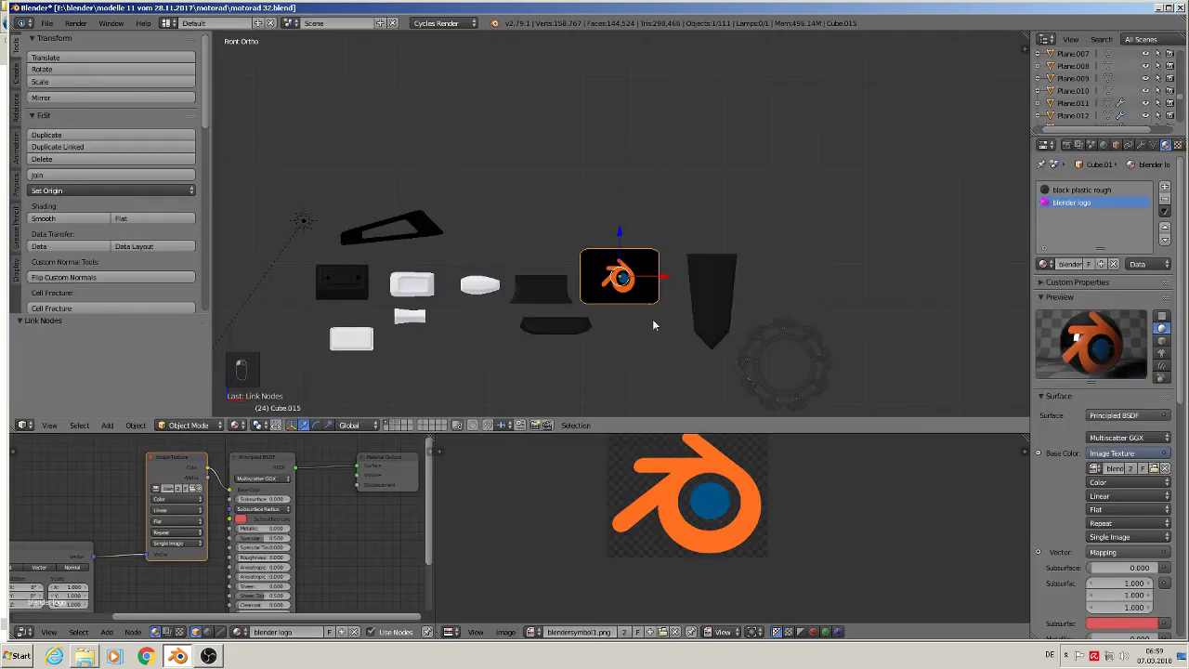
Step: Toggle Edit Mode and select all on the logo plate, then check it in front view
{"action": "scroll", "coordinate": [652, 320], "scroll_direction": "up", "scroll_amount": 3}
{"action": "middle_click_drag", "start_coordinate": [652, 321], "coordinate": [653, 353]}
{"action": "key", "text": "Tab"}
{"action": "key", "text": "Tab"}
{"action": "key", "text": "a"}
{"action": "key", "text": "a"}
{"action": "key", "text": "a"}
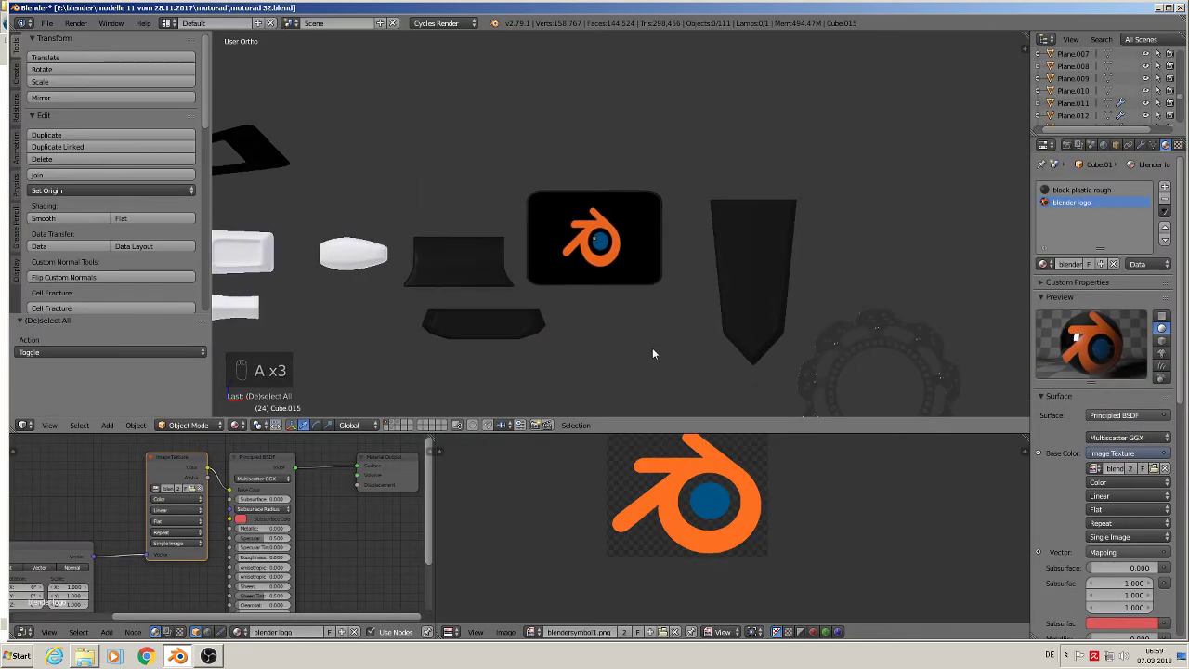
{"action": "scroll", "coordinate": [652, 353], "scroll_direction": "down", "scroll_amount": 2}
{"action": "scroll", "coordinate": [747, 492], "scroll_direction": "down", "scroll_amount": 3}
{"action": "scroll", "coordinate": [740, 503], "scroll_direction": "up", "scroll_amount": 2}
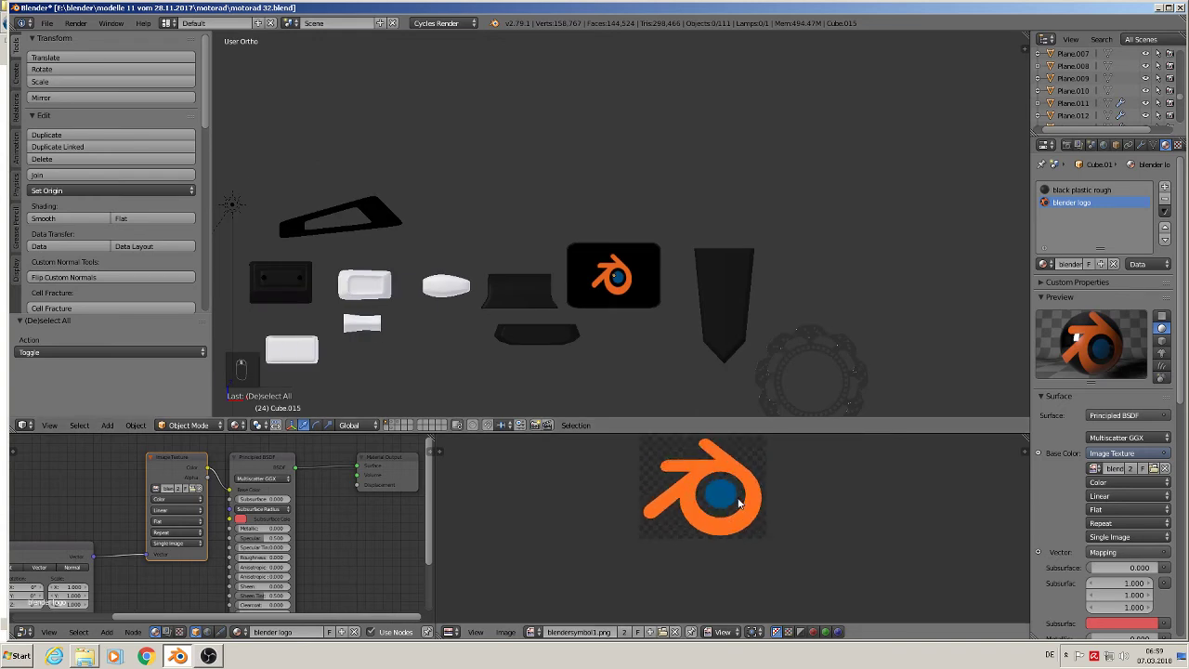
{"action": "key", "text": "KP_1"}
{"action": "key", "text": "KP_1"}
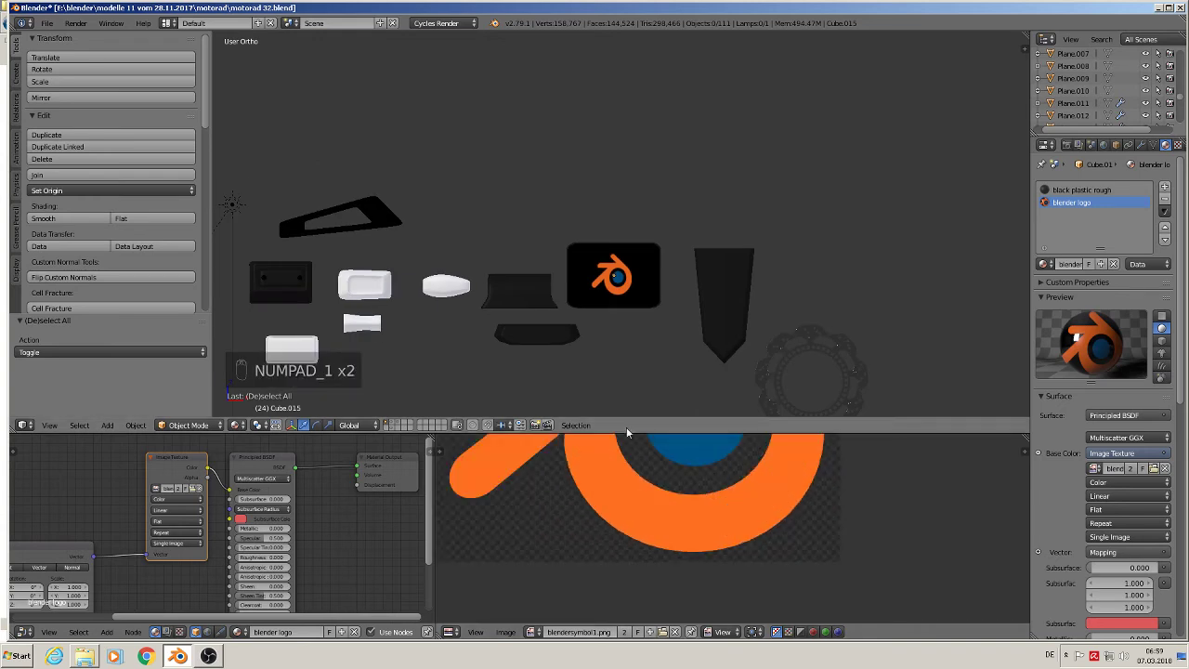
{"action": "scroll", "coordinate": [364, 538], "scroll_direction": "down", "scroll_amount": 4}
Step: Re-centre the node graph and move the Material Output node further right
{"action": "middle_click_drag", "start_coordinate": [370, 559], "coordinate": [312, 523]}
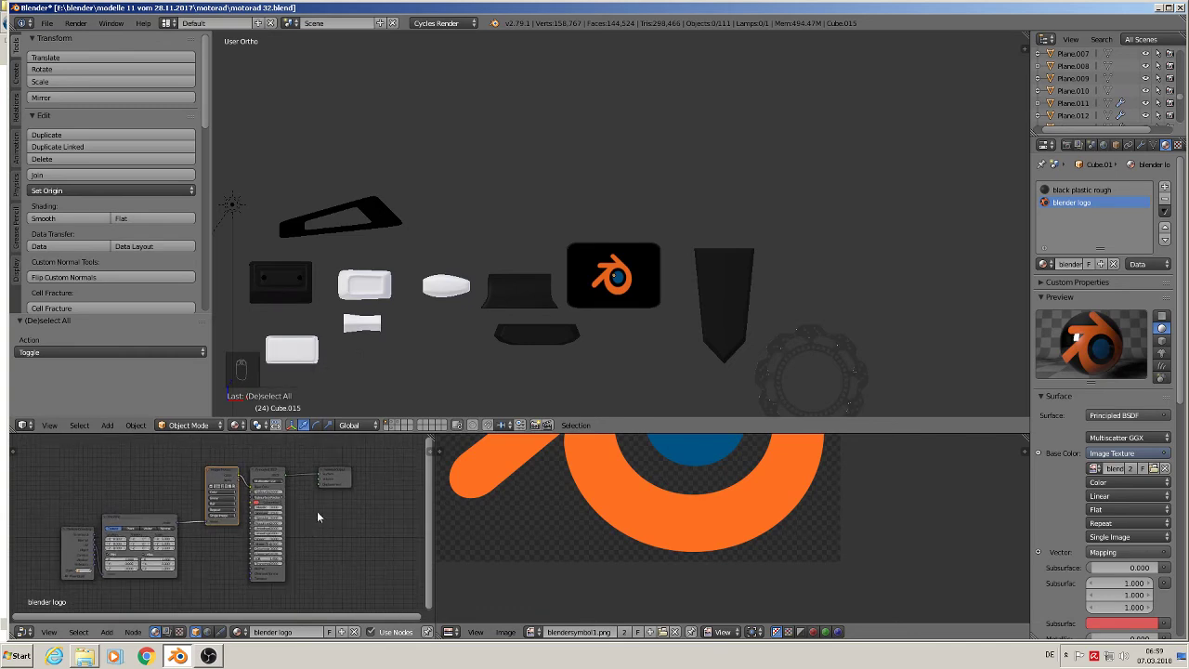
{"action": "scroll", "coordinate": [648, 295], "scroll_direction": "up", "scroll_amount": 3}
{"action": "middle_click_drag", "start_coordinate": [648, 290], "coordinate": [625, 298]}
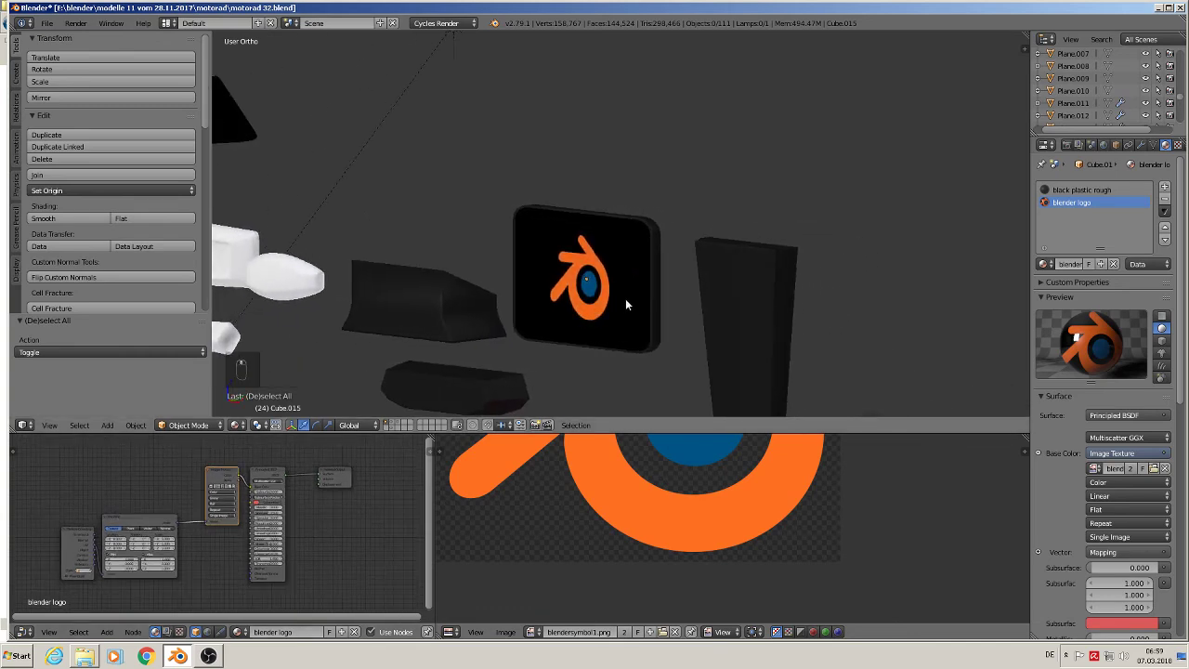
{"action": "scroll", "coordinate": [643, 290], "scroll_direction": "up", "scroll_amount": 3}
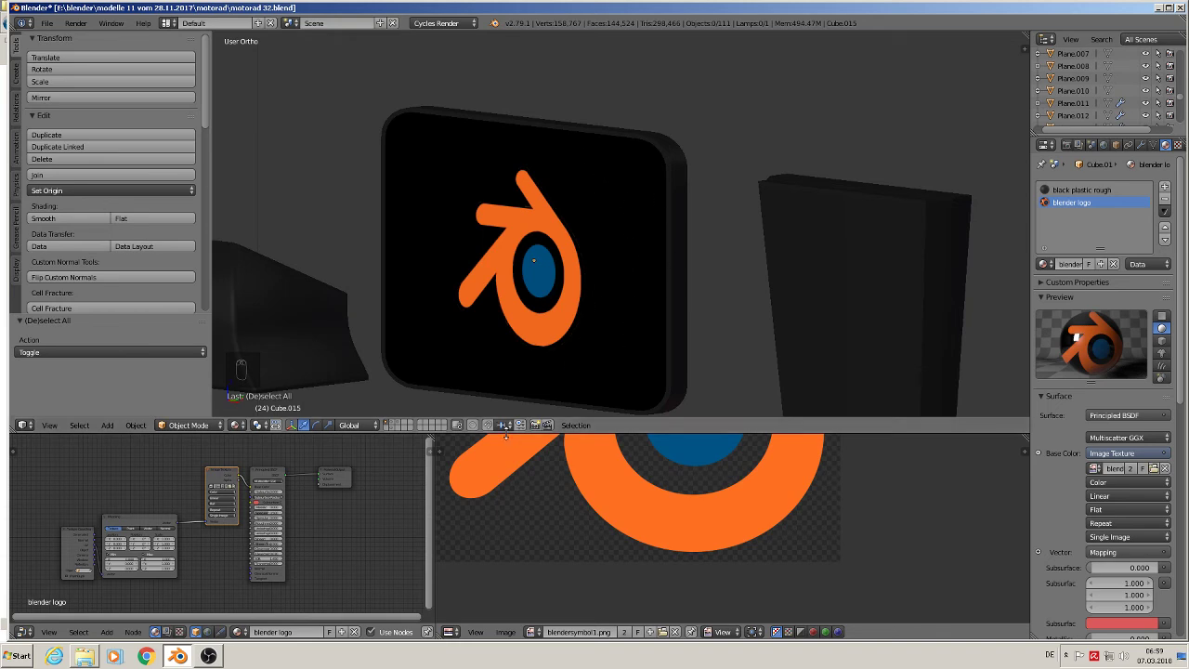
{"action": "scroll", "coordinate": [250, 465], "scroll_direction": "down", "scroll_amount": 2}
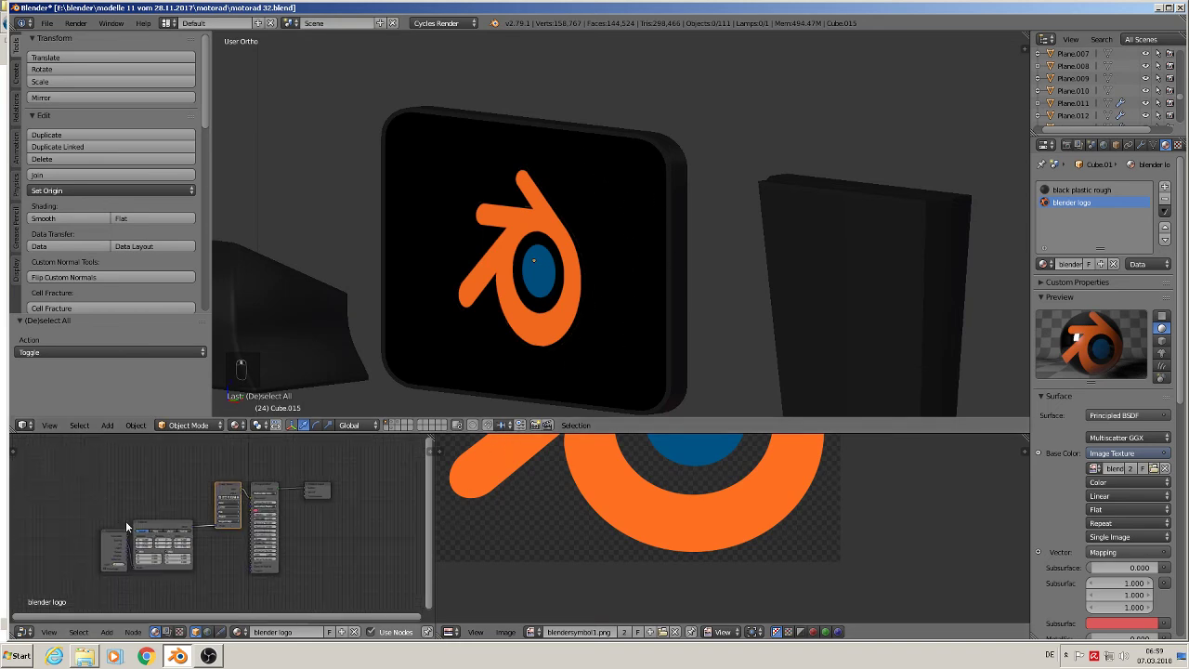
{"action": "scroll", "coordinate": [126, 520], "scroll_direction": "down", "scroll_amount": 3, "text": "ctrl"}
{"action": "scroll", "coordinate": [255, 507], "scroll_direction": "up", "scroll_amount": 2}
{"action": "left_click_drag", "start_coordinate": [275, 467], "coordinate": [363, 482]}
Step: Insert a Mix Shader node before the Material Output
{"action": "left_click", "coordinate": [106, 635]}
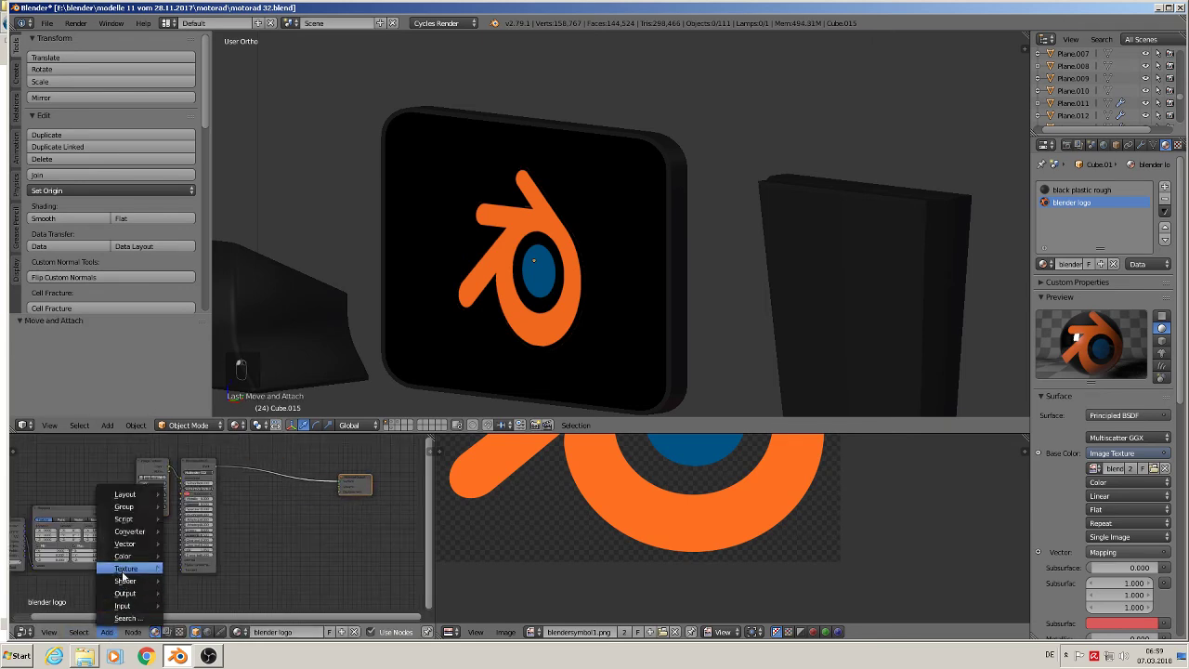
{"action": "mouse_move", "coordinate": [127, 581]}
{"action": "left_click", "coordinate": [234, 457]}
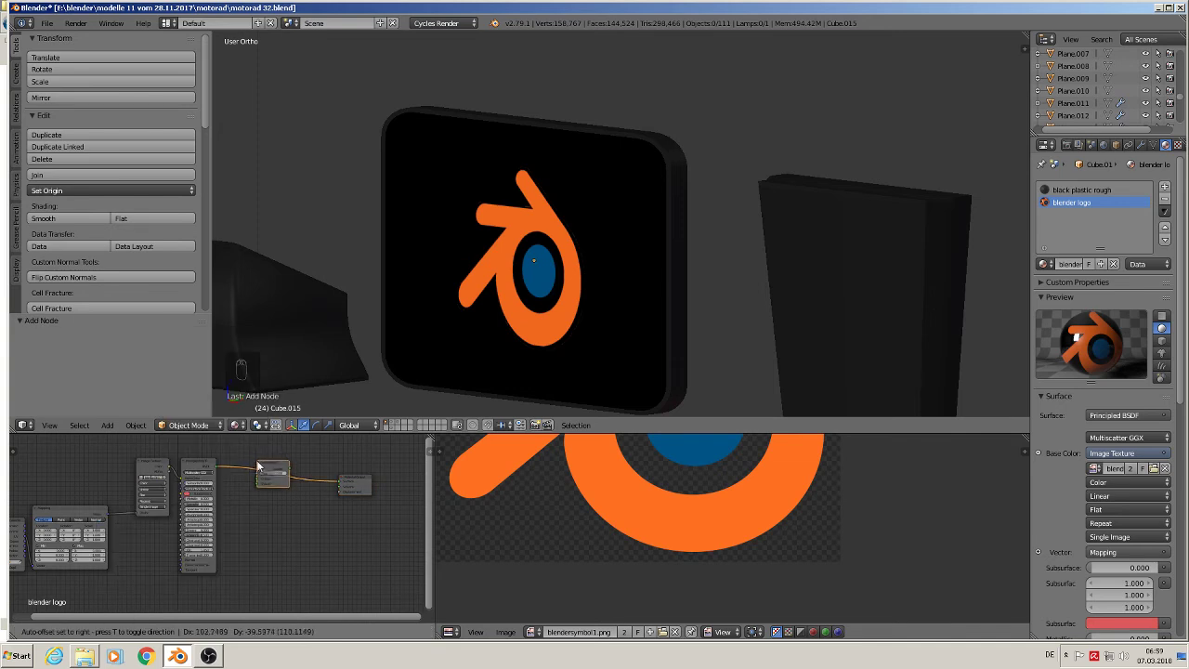
{"action": "left_click", "coordinate": [258, 460]}
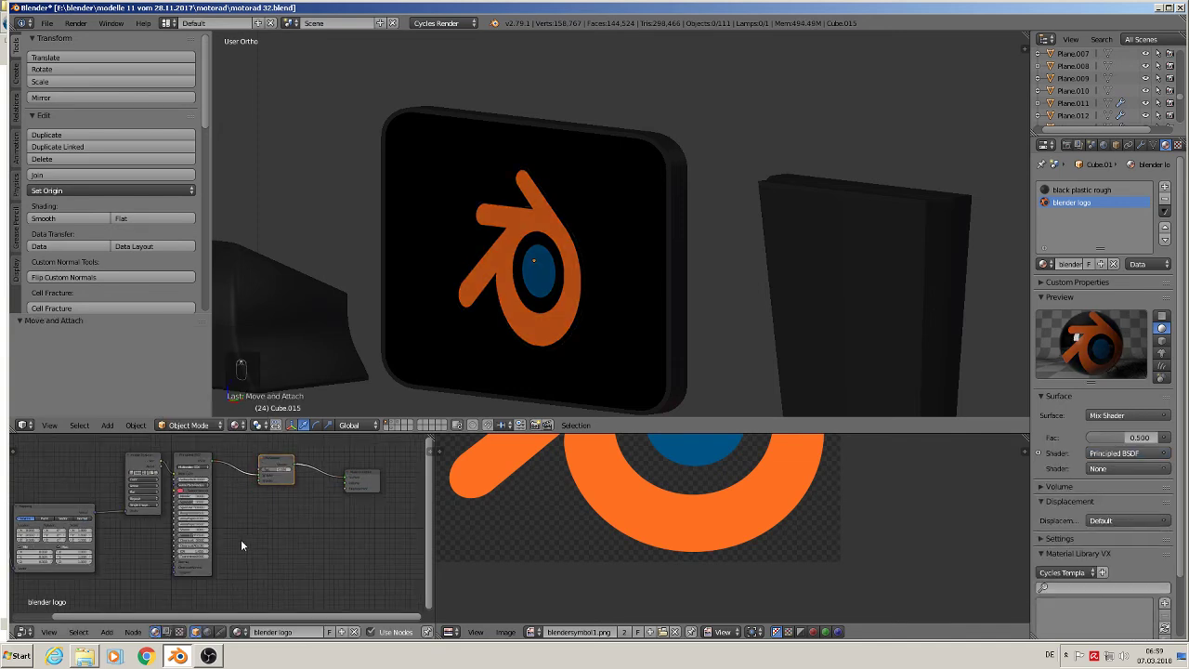
{"action": "middle_click_drag", "start_coordinate": [241, 539], "coordinate": [199, 576]}
Step: Add a Transparent BSDF node below the Mix Shader
{"action": "left_click", "coordinate": [107, 632]}
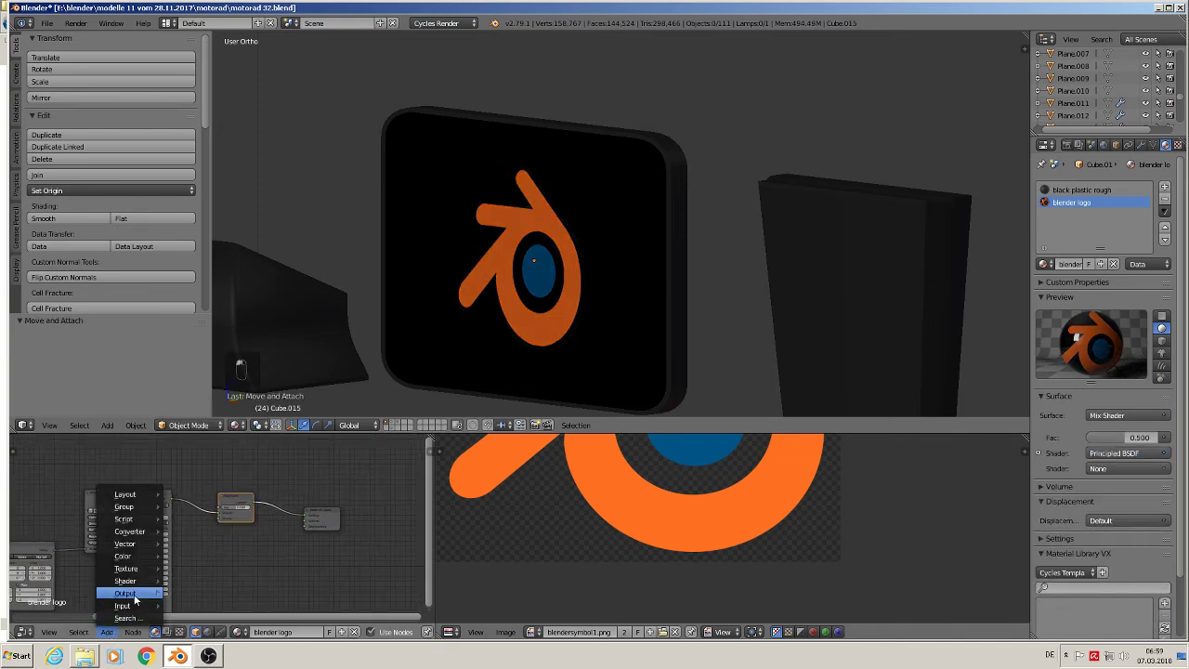
{"action": "mouse_move", "coordinate": [135, 581]}
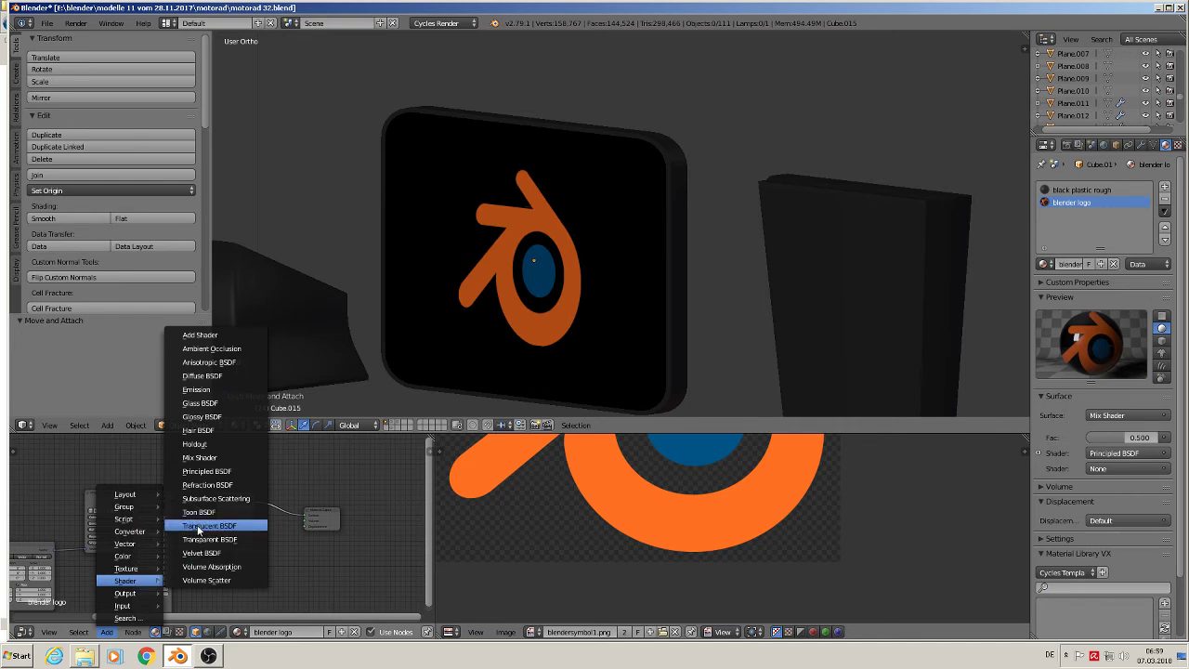
{"action": "left_click", "coordinate": [227, 539]}
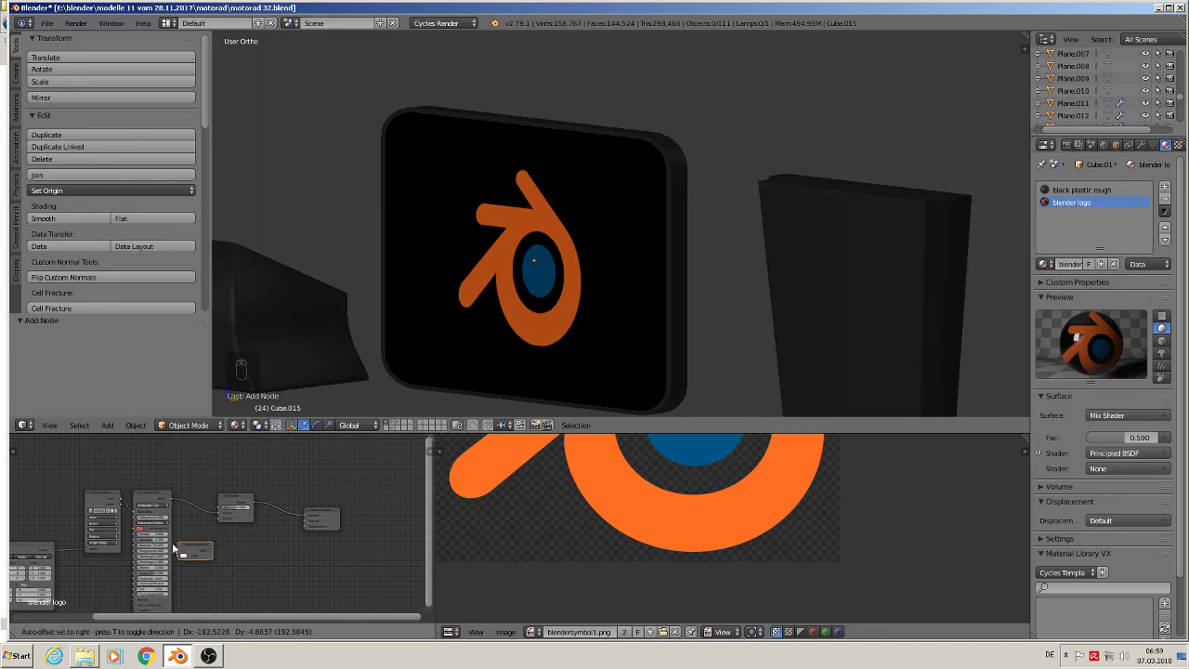
{"action": "left_click", "coordinate": [243, 494]}
{"action": "right_click", "coordinate": [244, 495]}
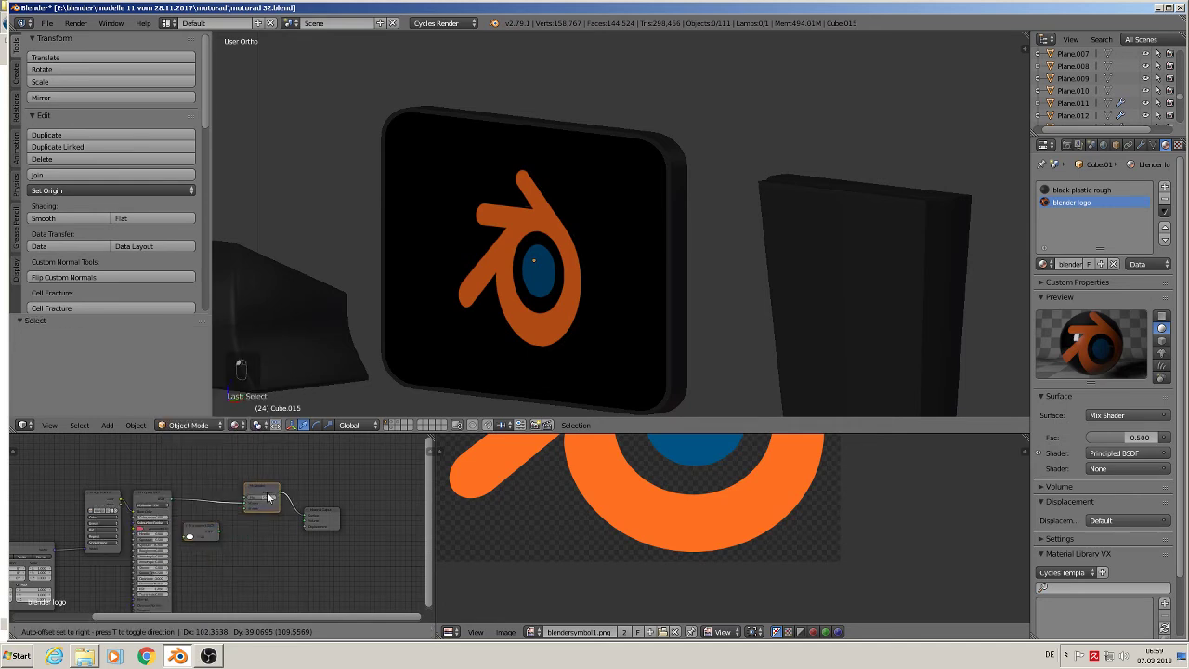
{"action": "scroll", "coordinate": [242, 542], "scroll_direction": "up", "scroll_amount": 4}
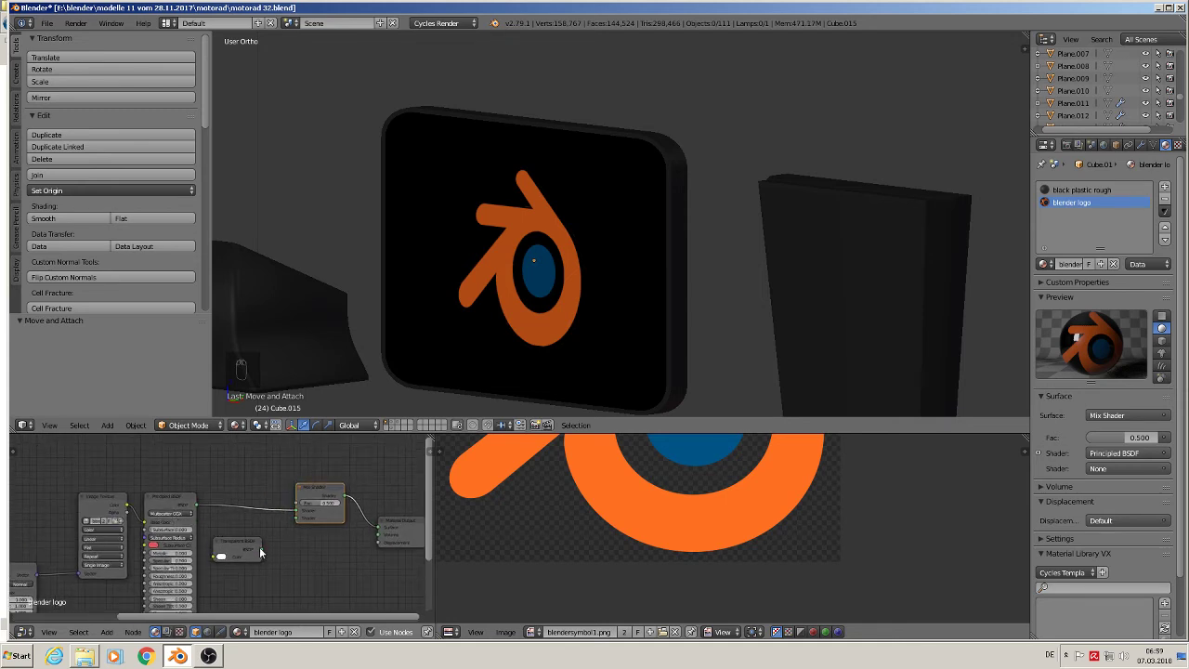
Step: Wire Image Alpha to Fac and Transparent and Principled BSDF into the Mix Shader's two inputs
{"action": "left_click_drag", "start_coordinate": [262, 552], "coordinate": [299, 516]}
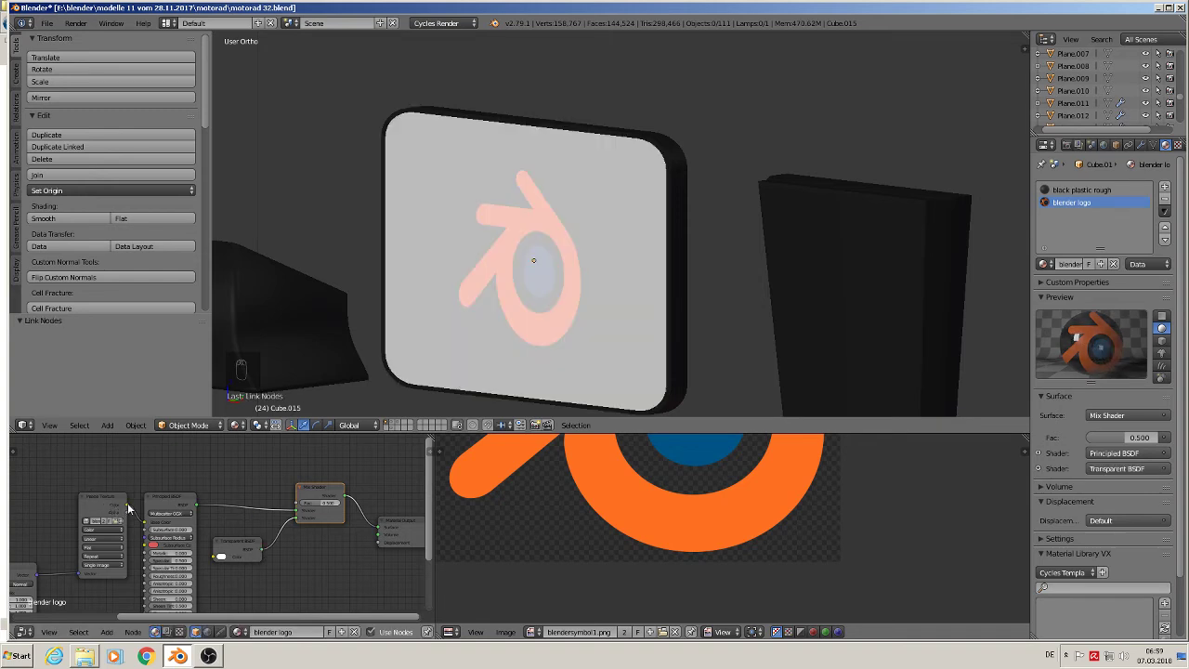
{"action": "left_click_drag", "start_coordinate": [127, 511], "coordinate": [298, 506]}
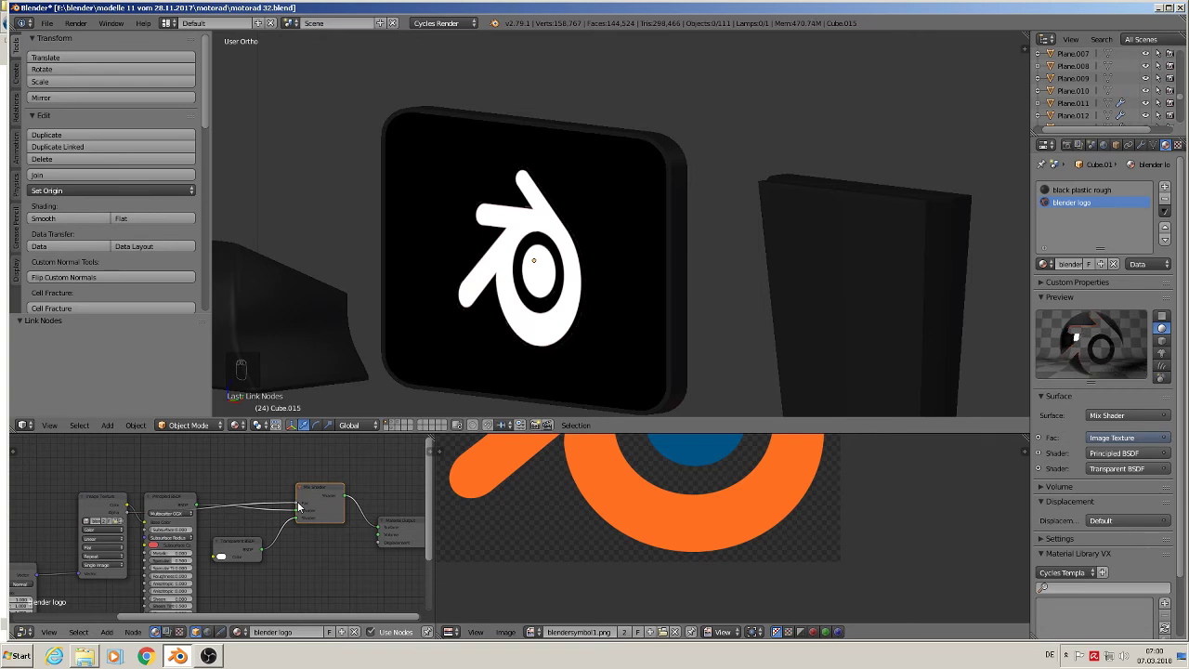
{"action": "left_click_drag", "start_coordinate": [105, 508], "coordinate": [109, 464]}
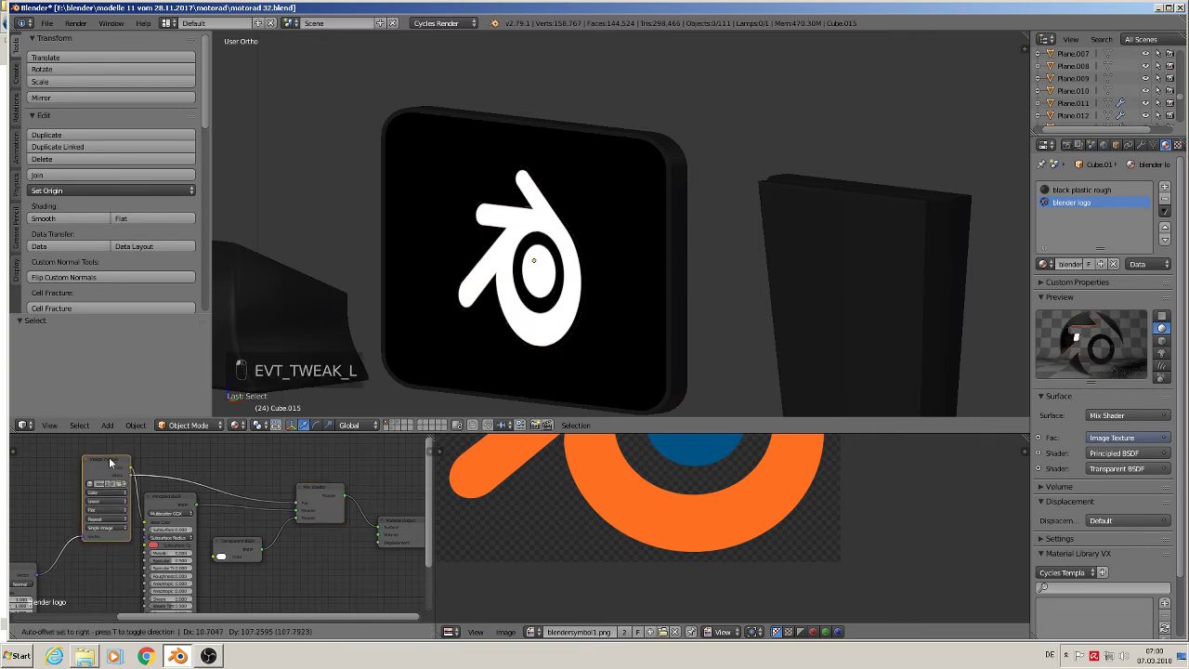
{"action": "left_click_drag", "start_coordinate": [296, 518], "coordinate": [294, 507]}
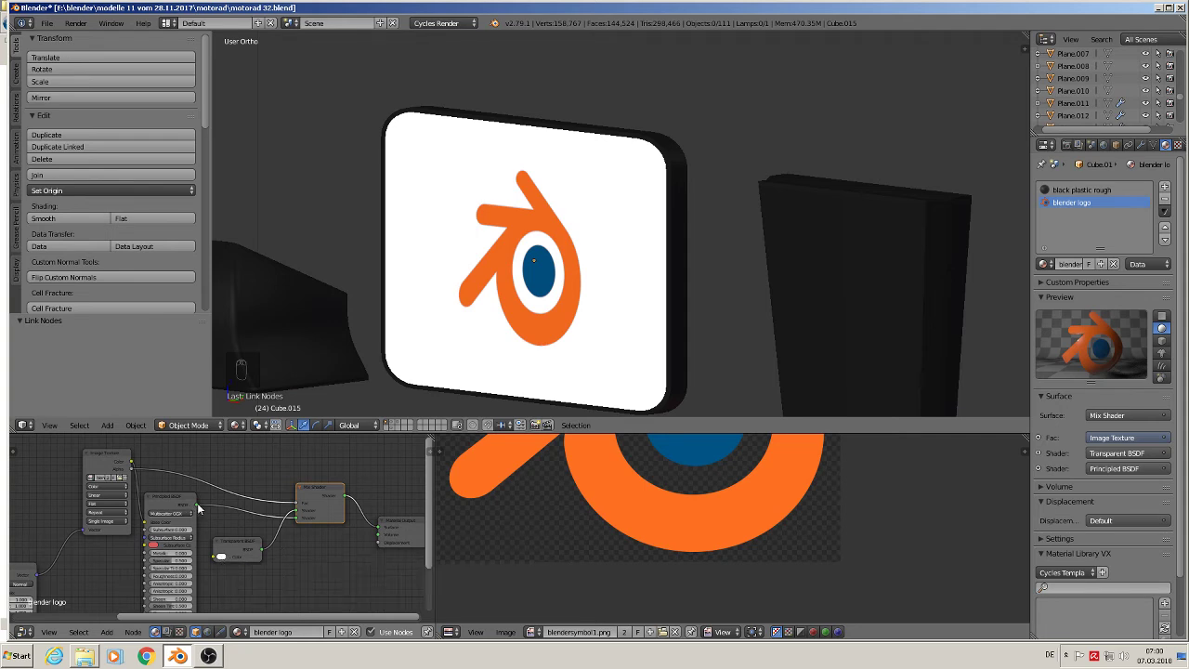
{"action": "left_click_drag", "start_coordinate": [198, 508], "coordinate": [215, 558]}
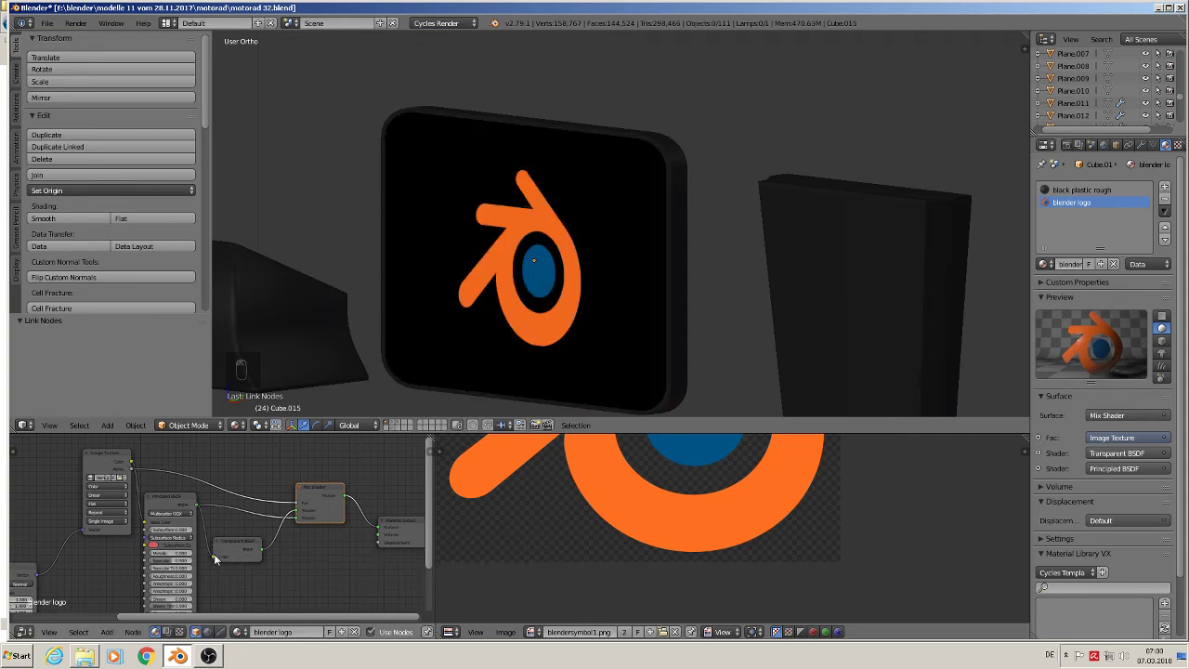
{"action": "middle_click_drag", "start_coordinate": [579, 252], "coordinate": [615, 225]}
{"action": "scroll", "coordinate": [674, 245], "scroll_direction": "down", "scroll_amount": 6}
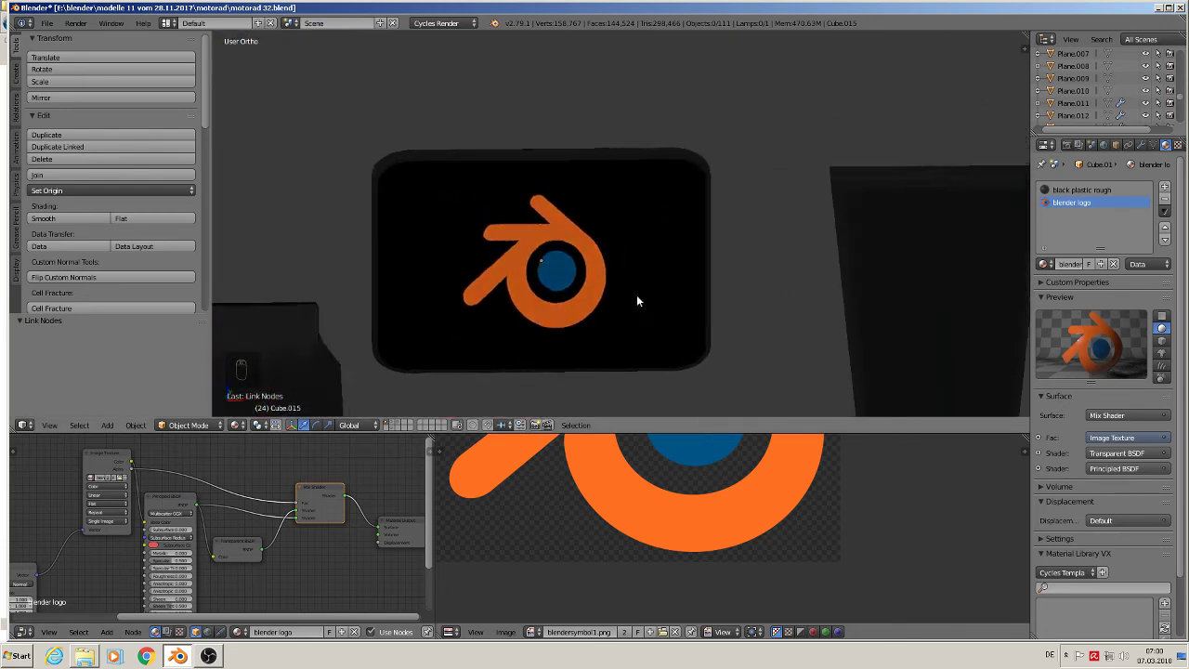
{"action": "middle_click_drag", "start_coordinate": [586, 319], "coordinate": [630, 275]}
{"action": "middle_click_drag", "start_coordinate": [401, 286], "coordinate": [547, 311], "text": "shift"}
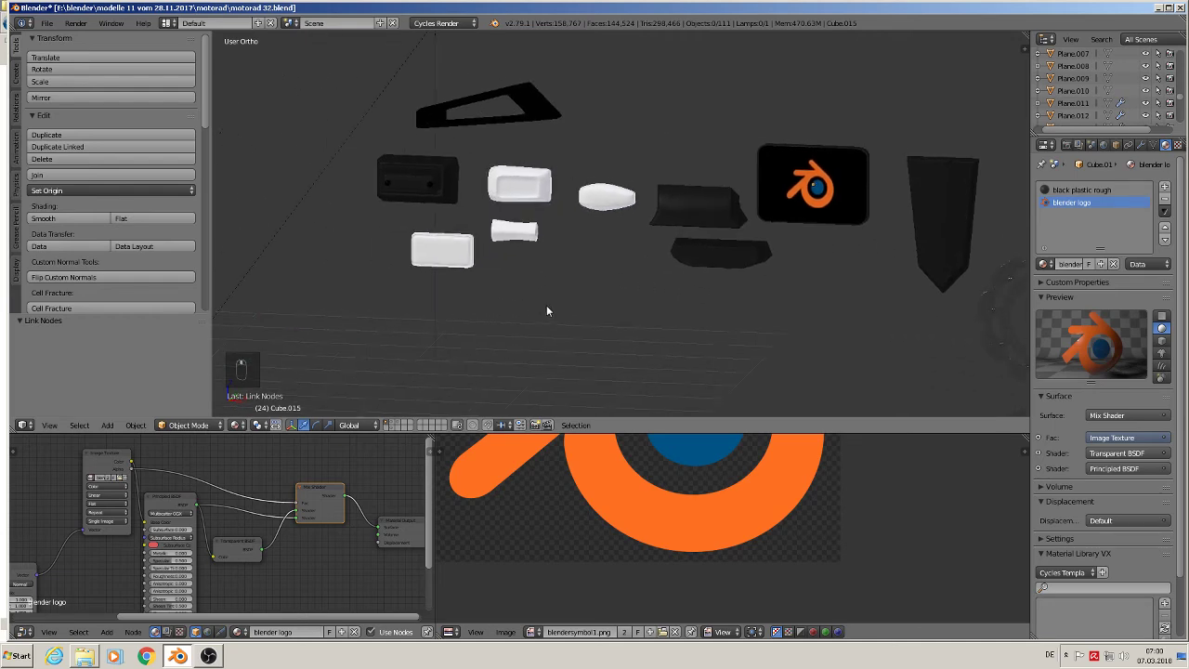
{"action": "scroll", "coordinate": [533, 308], "scroll_direction": "up", "scroll_amount": 3}
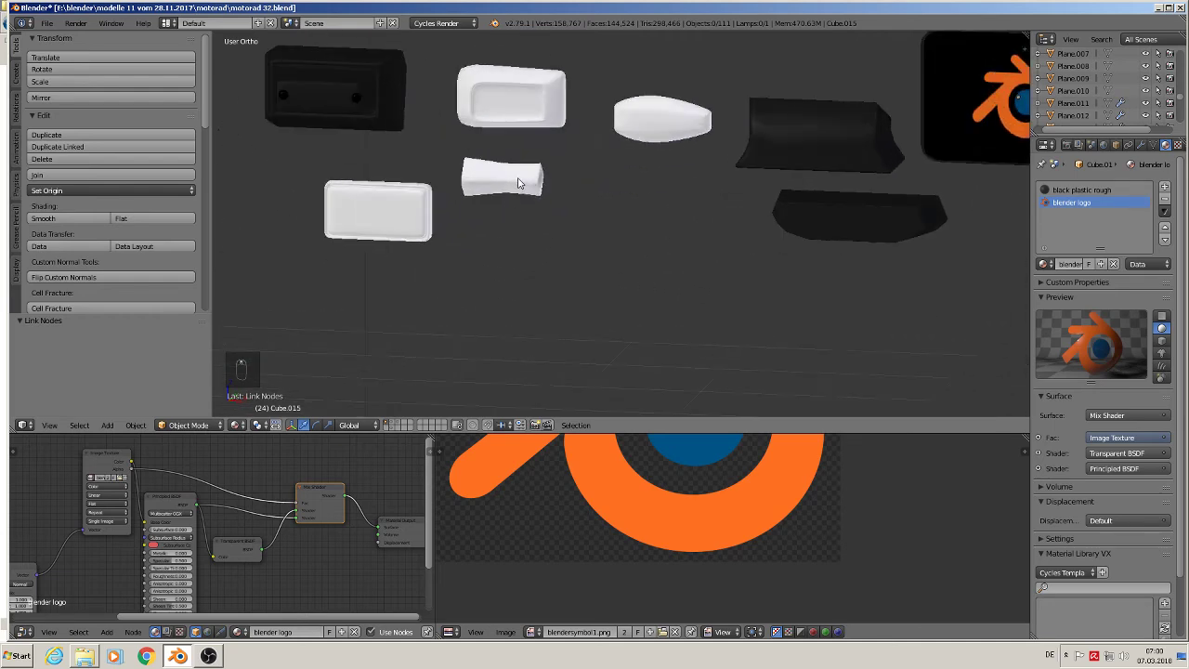
Step: Give the small white cylinder part the black plastic rough material
{"action": "right_click", "coordinate": [520, 183]}
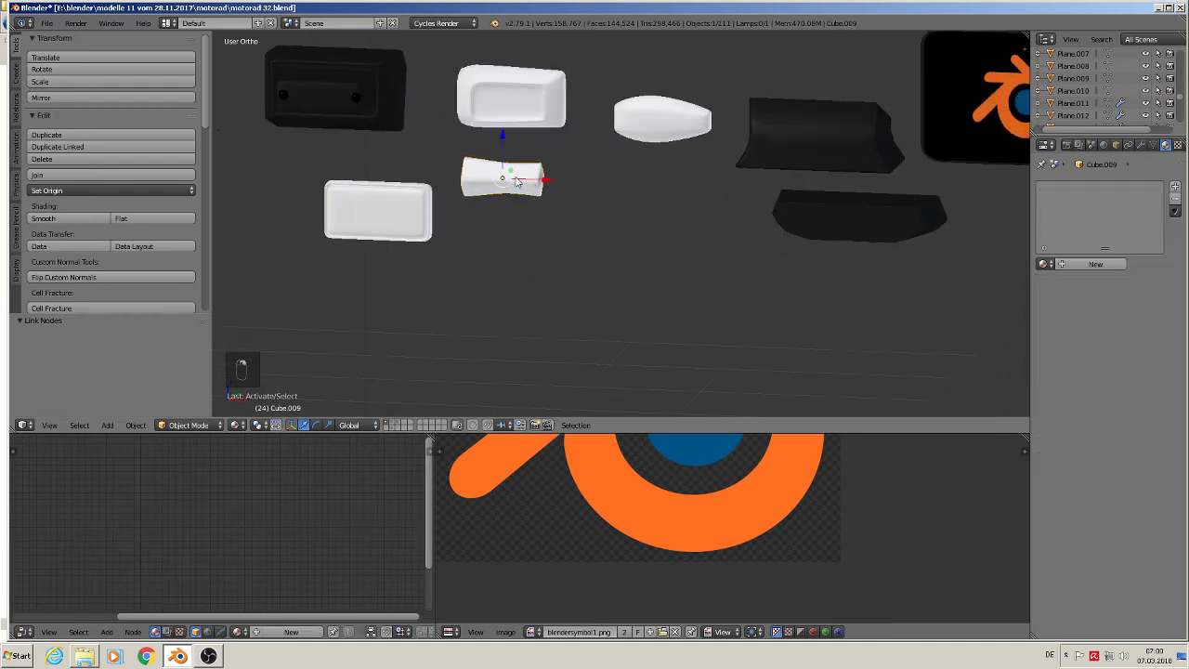
{"action": "left_click", "coordinate": [1043, 264]}
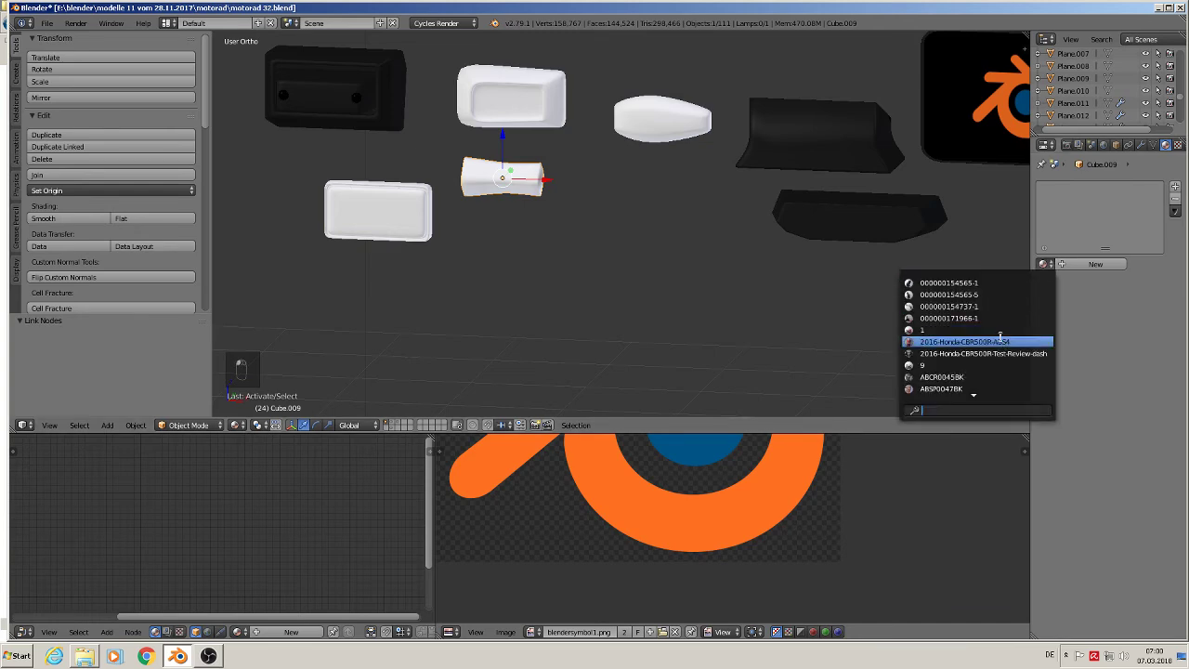
{"action": "type", "text": "bl"}
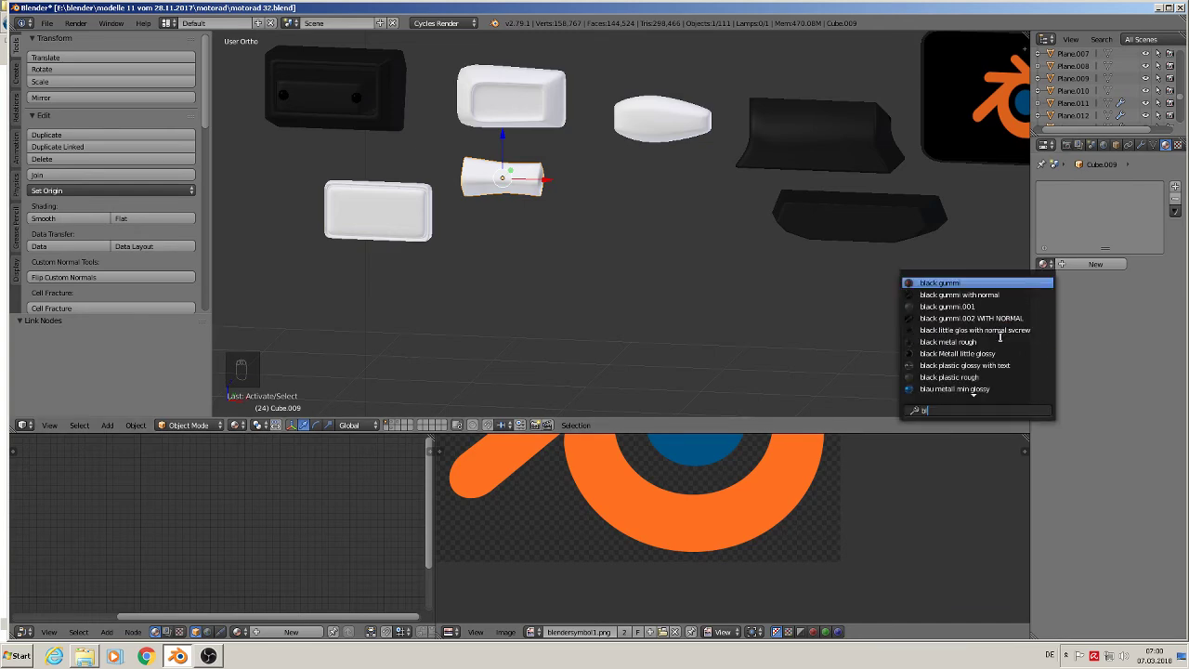
{"action": "left_click", "coordinate": [972, 377]}
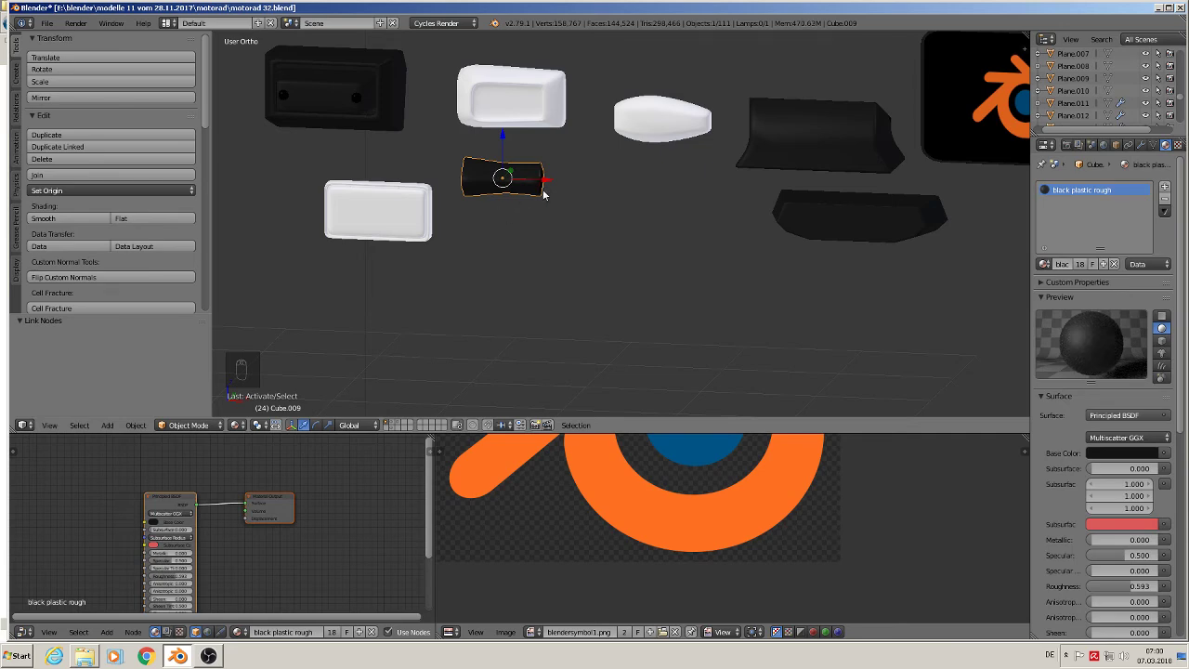
Step: Apply the cylinder's rotation and scale
{"action": "key", "text": "Tab"}
{"action": "key", "text": "Tab"}
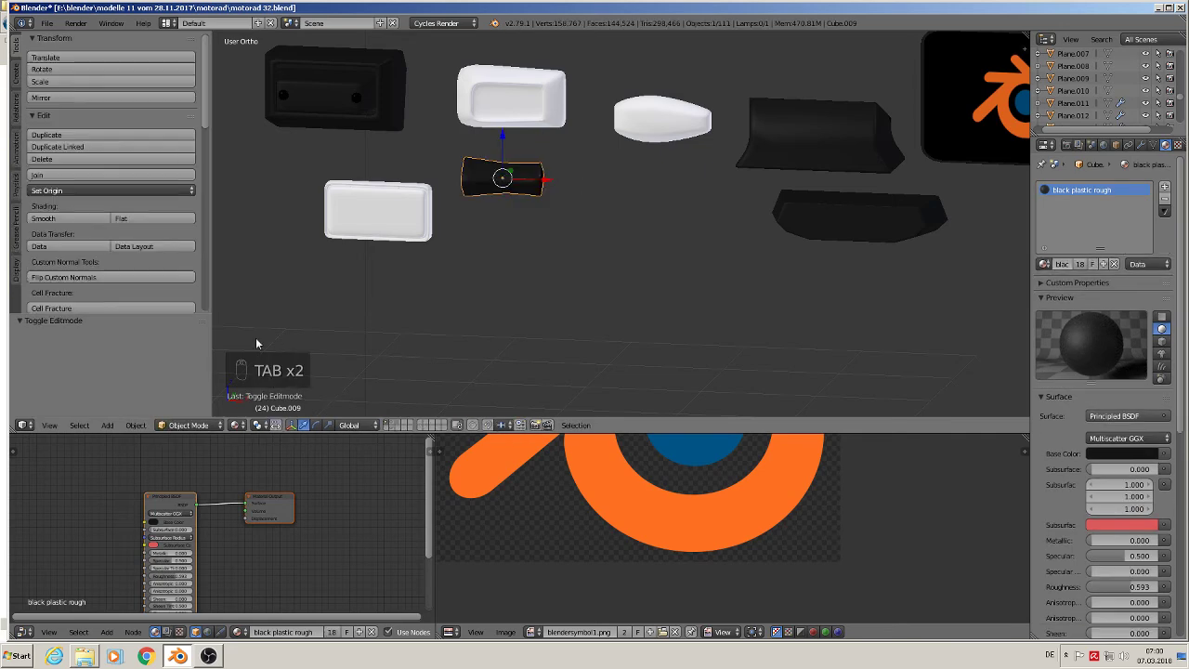
{"action": "left_click", "coordinate": [136, 424]}
{"action": "mouse_move", "coordinate": [194, 334]}
{"action": "left_click", "coordinate": [299, 367]}
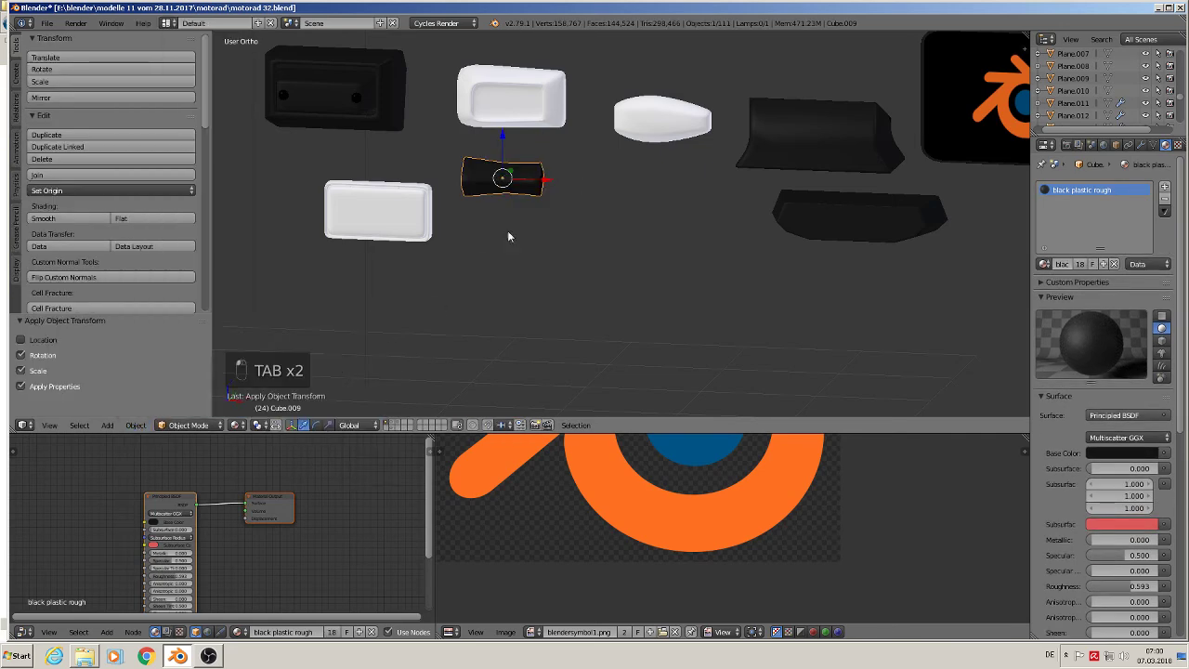
Step: Select all of the grip piece's faces and UV-unwrap them
{"action": "key", "text": "Tab"}
{"action": "key", "text": "a"}
{"action": "key", "text": "a"}
{"action": "key", "text": "a"}
{"action": "key", "text": "a"}
{"action": "key", "text": "a"}
{"action": "key", "text": "a"}
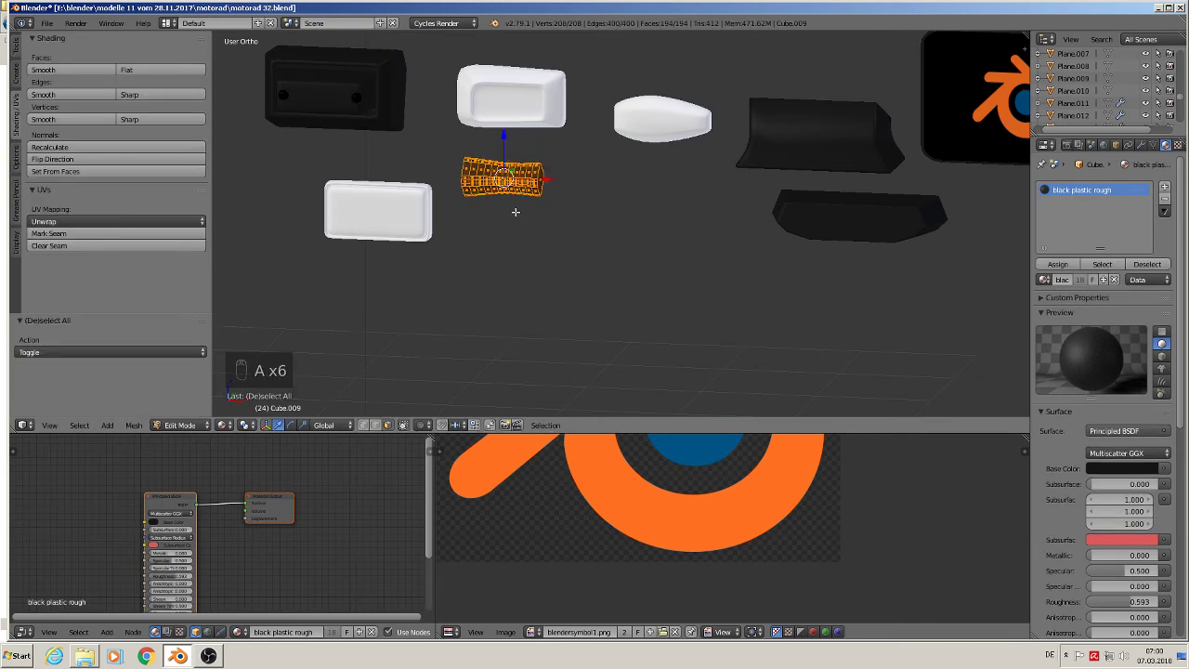
{"action": "key", "text": "u"}
{"action": "left_click", "coordinate": [485, 208]}
{"action": "key", "text": "Tab"}
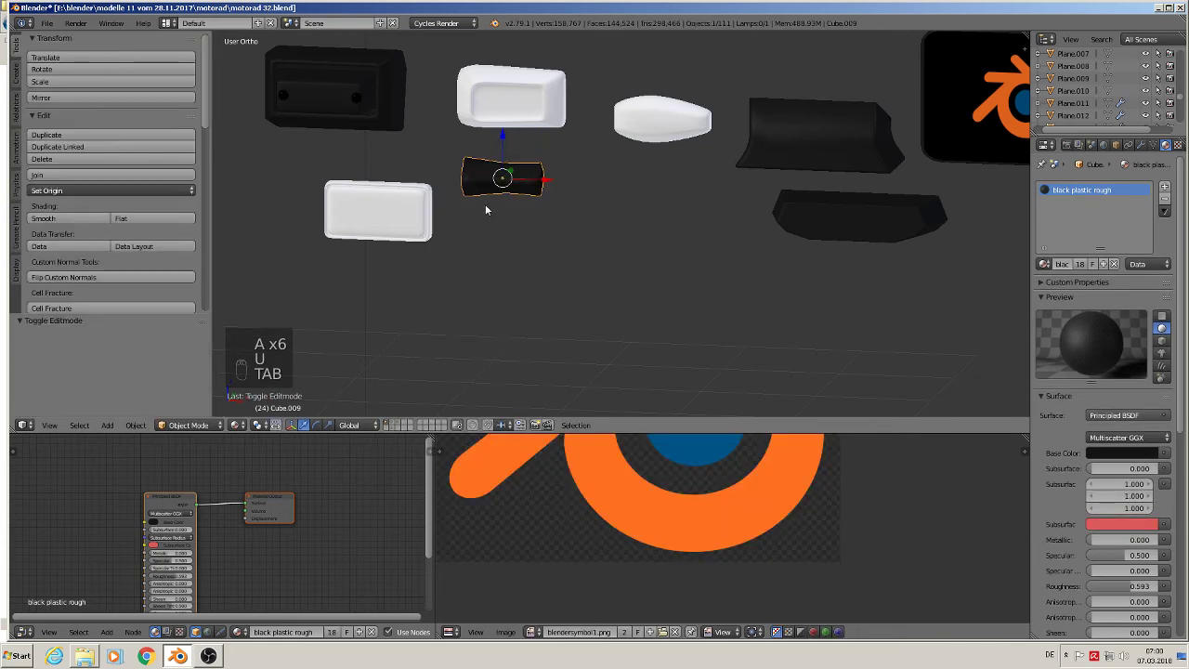
Step: Extrude the left-end edge loop outward into a flared rim
{"action": "scroll", "coordinate": [482, 200], "scroll_direction": "up", "scroll_amount": 5}
{"action": "key", "text": "Tab"}
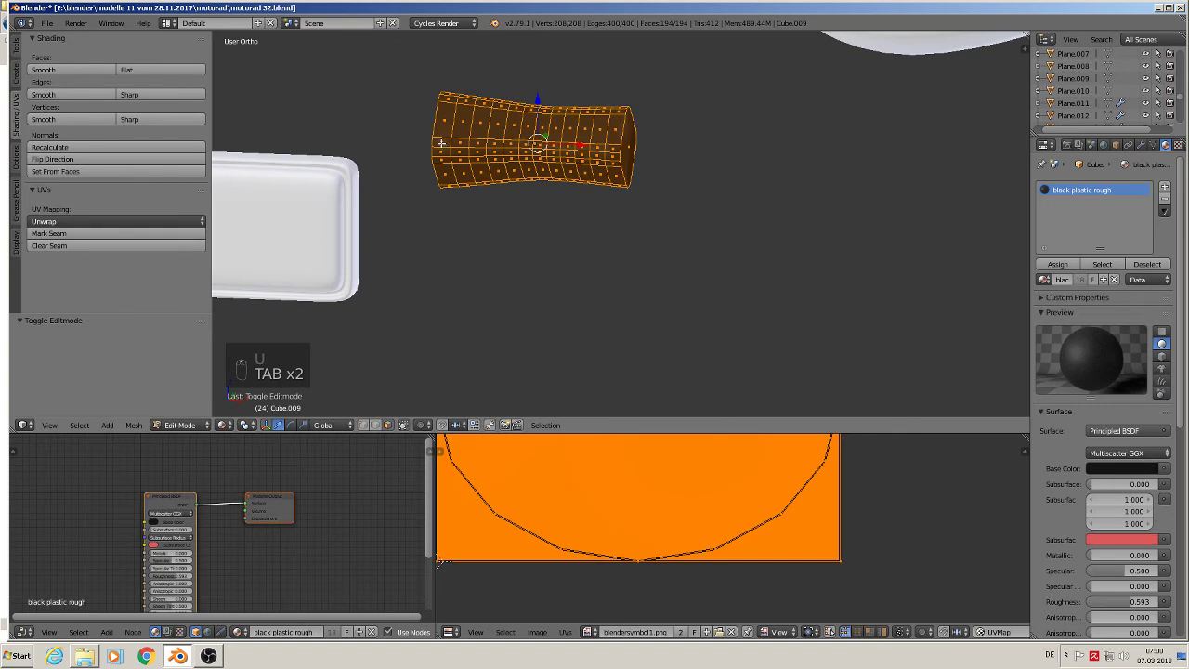
{"action": "right_click", "coordinate": [443, 142], "text": "alt"}
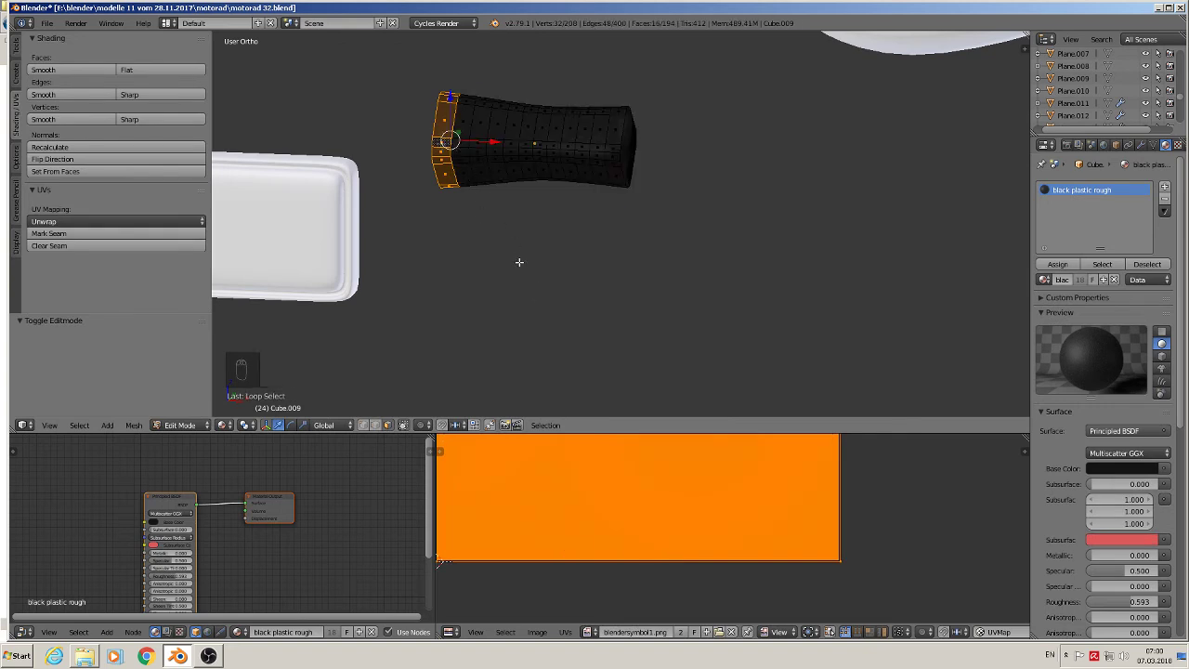
{"action": "key", "text": "e"}
{"action": "left_click", "coordinate": [527, 275]}
{"action": "key", "text": "Tab"}
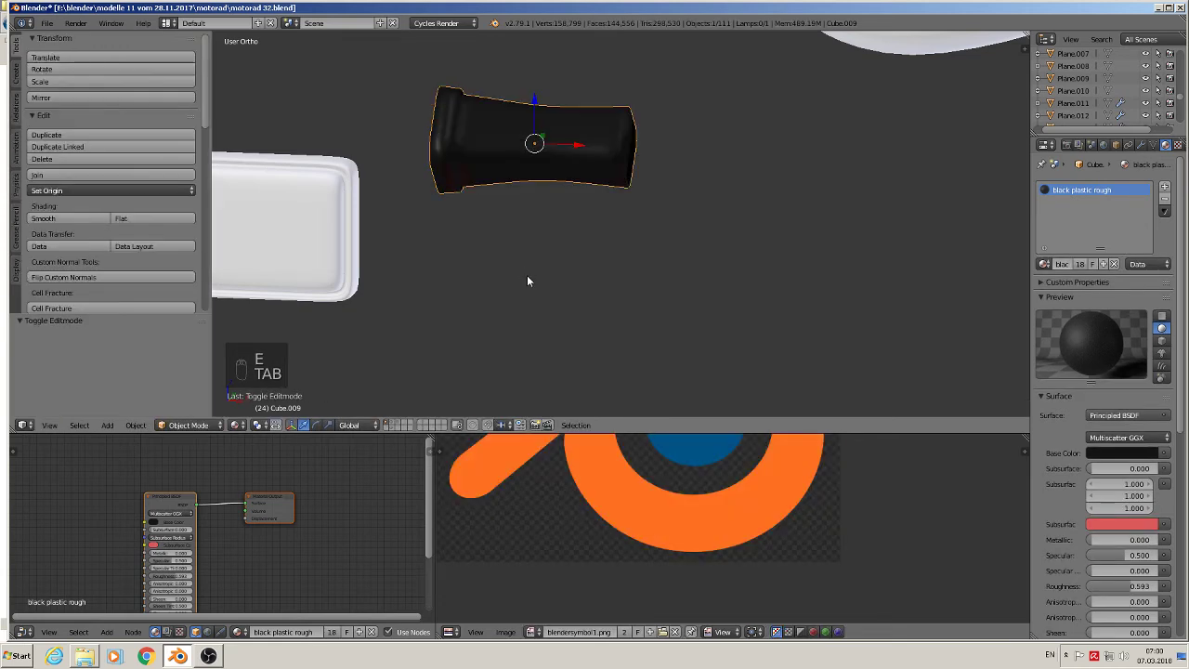
Step: Orbit around the grip piece and deselect everything
{"action": "scroll", "coordinate": [527, 275], "scroll_direction": "down", "scroll_amount": 3}
{"action": "scroll", "coordinate": [492, 226], "scroll_direction": "up", "scroll_amount": 5}
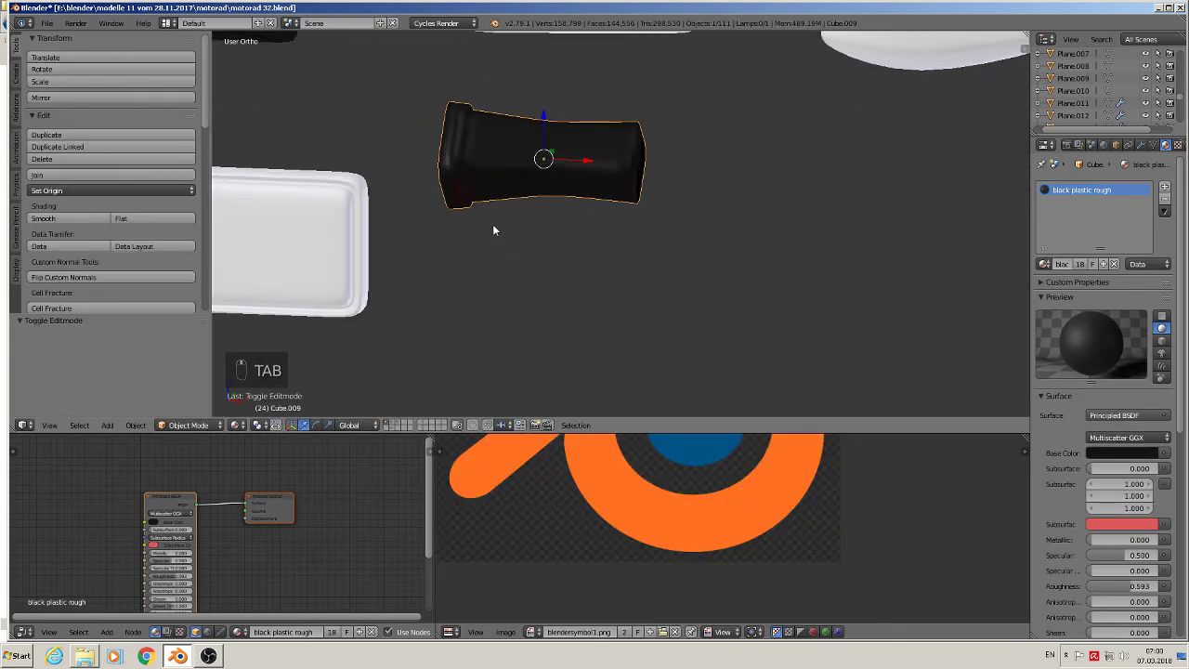
{"action": "middle_click_drag", "start_coordinate": [471, 198], "coordinate": [448, 190]}
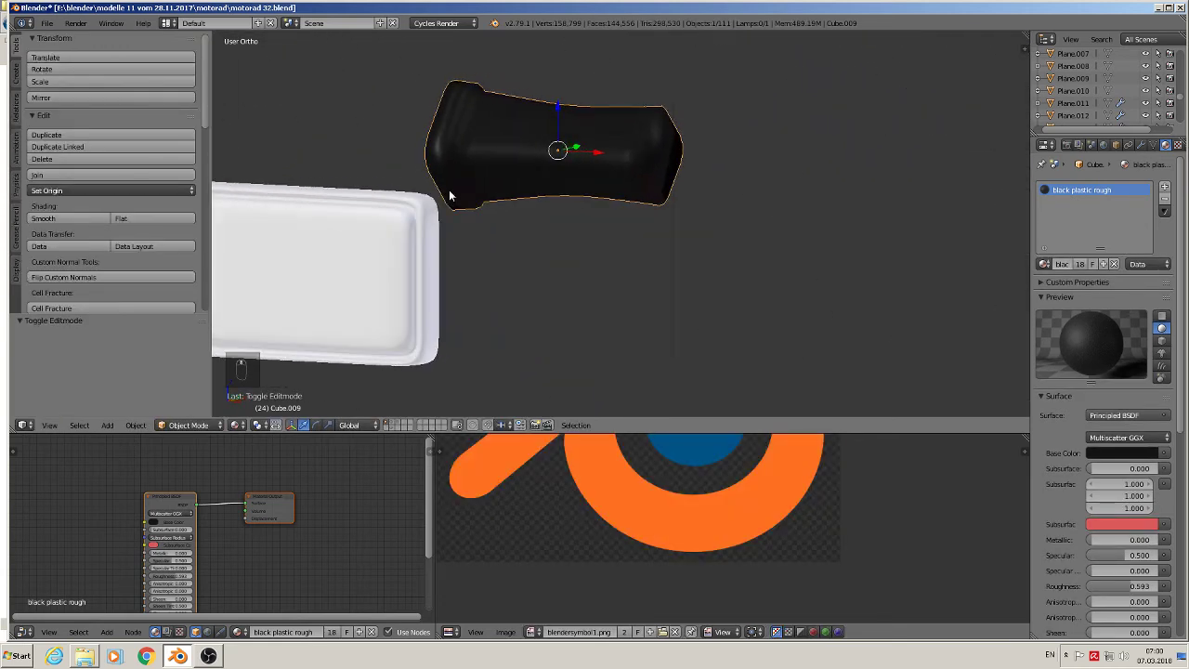
{"action": "key", "text": "Tab"}
{"action": "key", "text": "Tab"}
{"action": "key", "text": "a"}
{"action": "key", "text": "a"}
{"action": "key", "text": "a"}
{"action": "scroll", "coordinate": [469, 219], "scroll_direction": "down", "scroll_amount": 7}
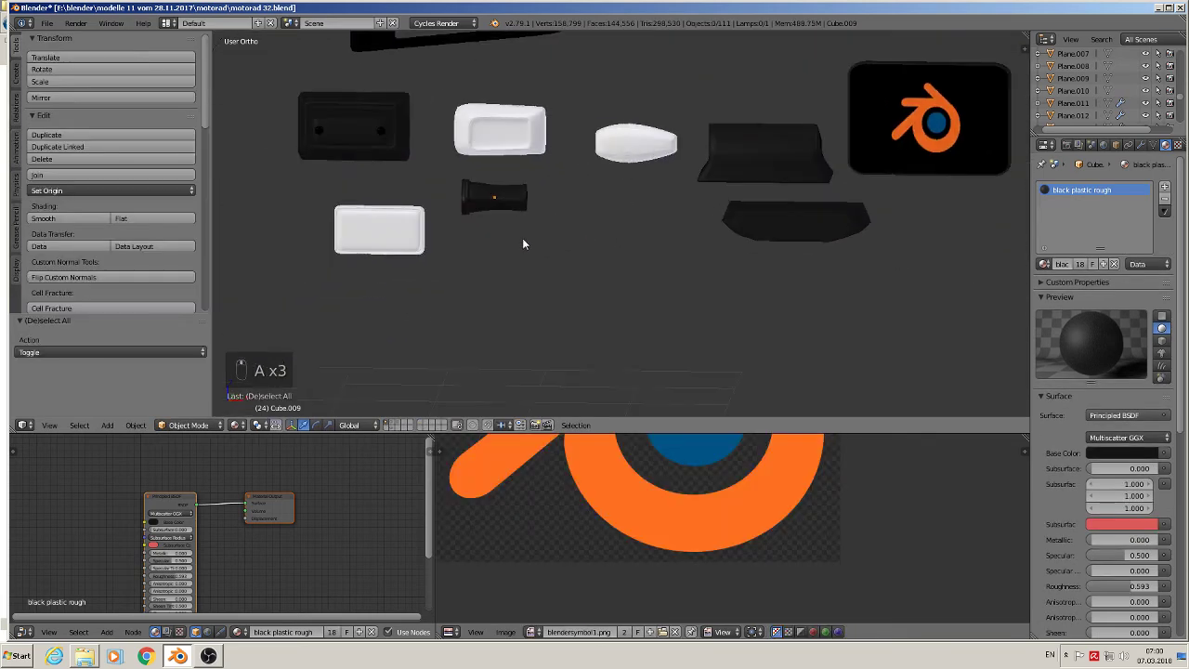
Step: Save motorad 32.blend, then pan to the motorcycle reference image and back
{"action": "left_click", "coordinate": [46, 23]}
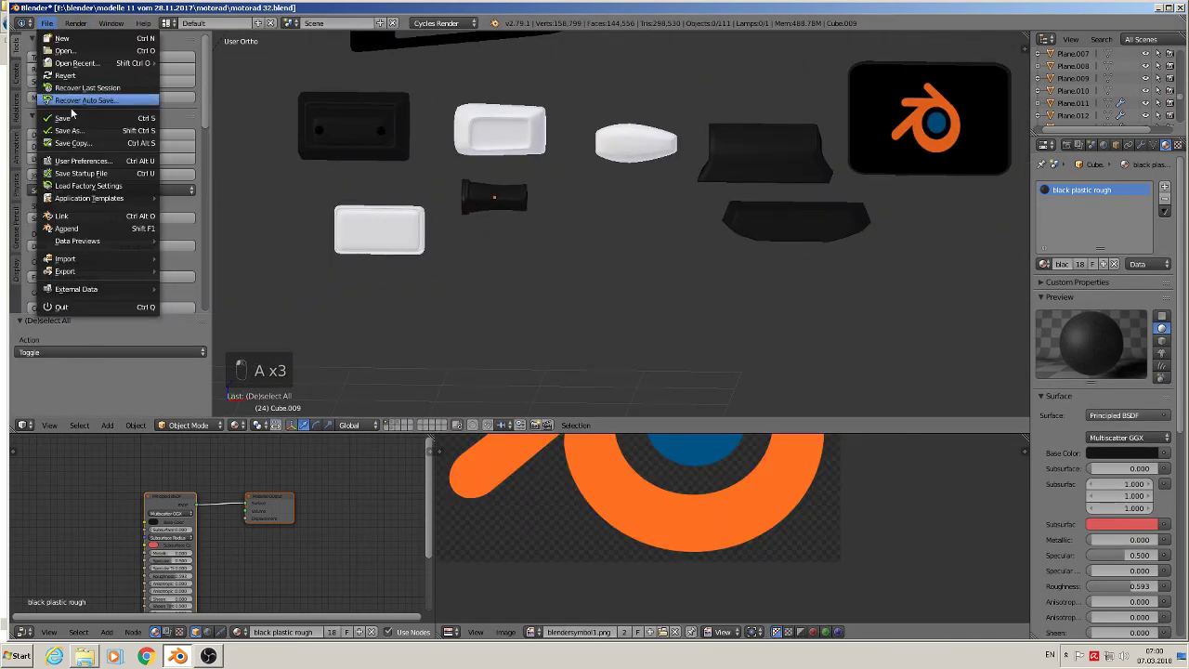
{"action": "left_click", "coordinate": [80, 121]}
{"action": "scroll", "coordinate": [319, 227], "scroll_direction": "down", "scroll_amount": 3}
{"action": "middle_click_drag", "start_coordinate": [319, 224], "coordinate": [911, 196], "text": "shift"}
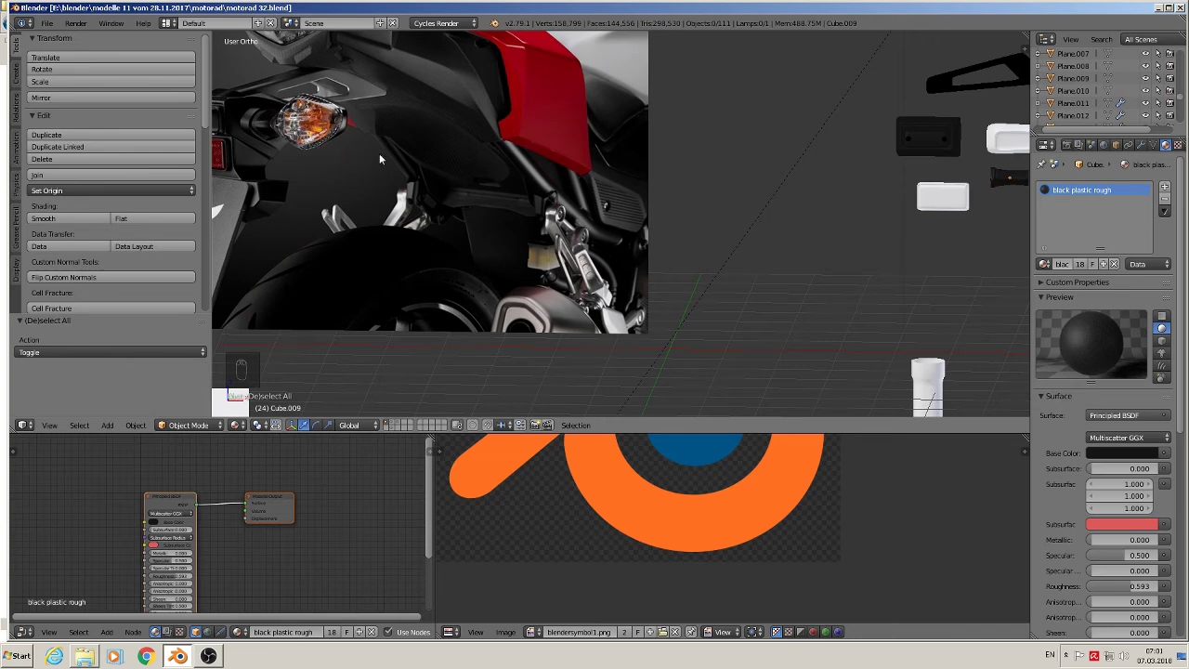
{"action": "middle_click_drag", "start_coordinate": [788, 195], "coordinate": [433, 190], "text": "shift"}
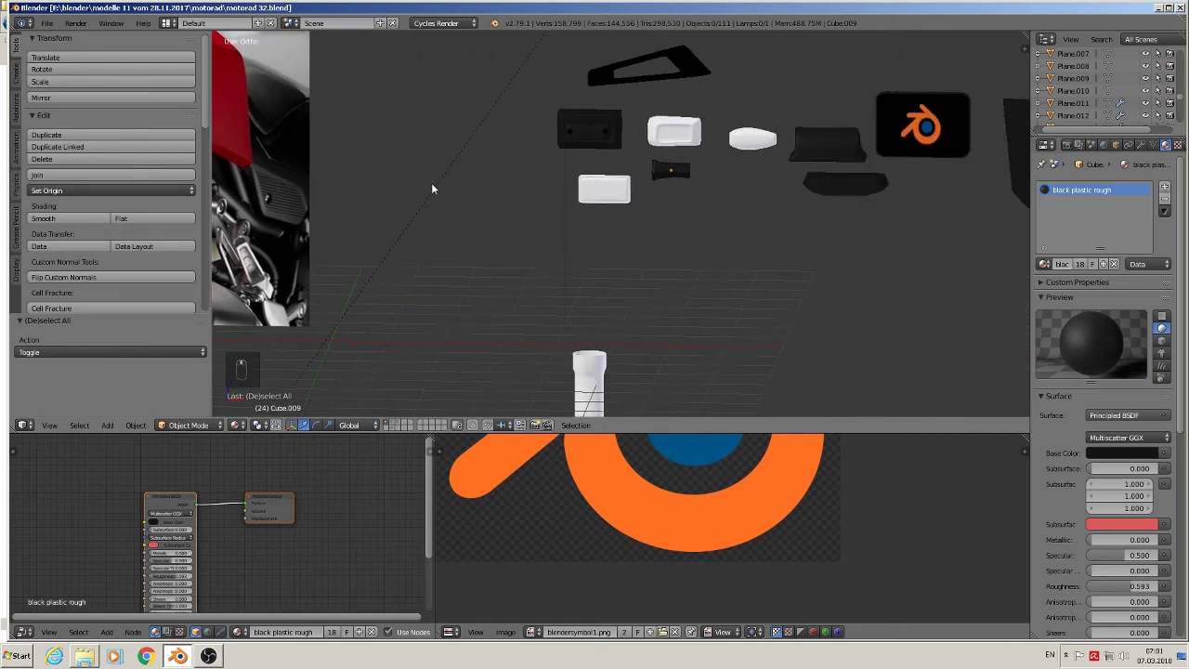
{"action": "scroll", "coordinate": [730, 154], "scroll_direction": "up", "scroll_amount": 4}
Step: Give the bullet-shaped part Cube.010 the black plastic rough material
{"action": "right_click", "coordinate": [783, 135]}
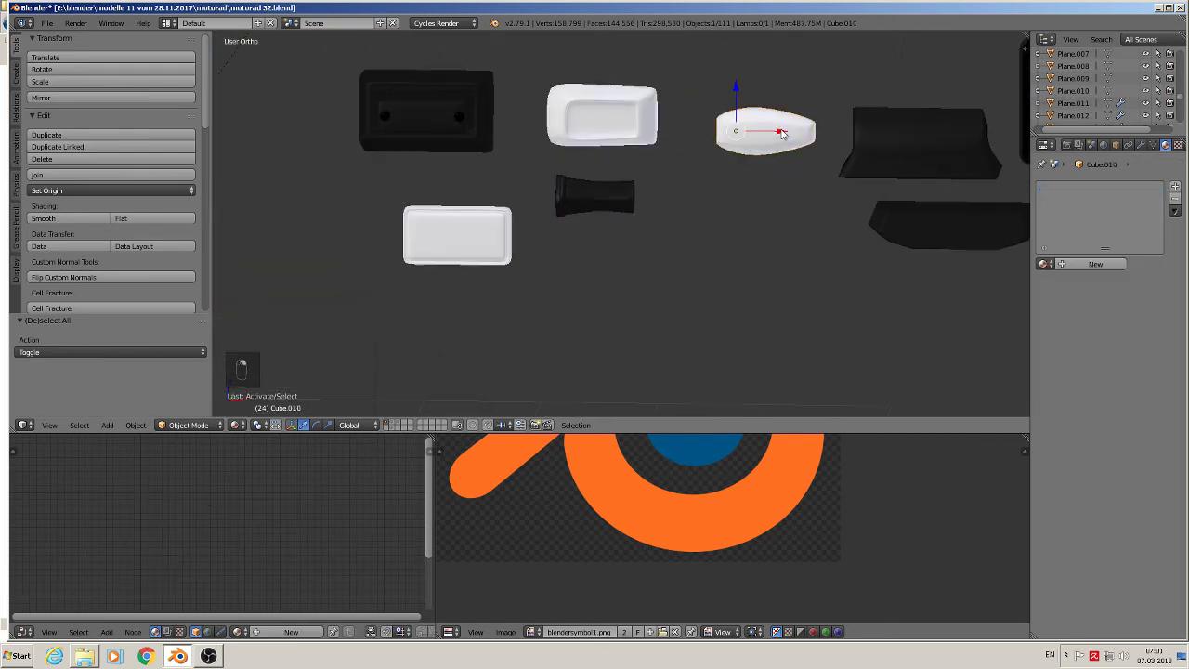
{"action": "left_click", "coordinate": [1043, 264]}
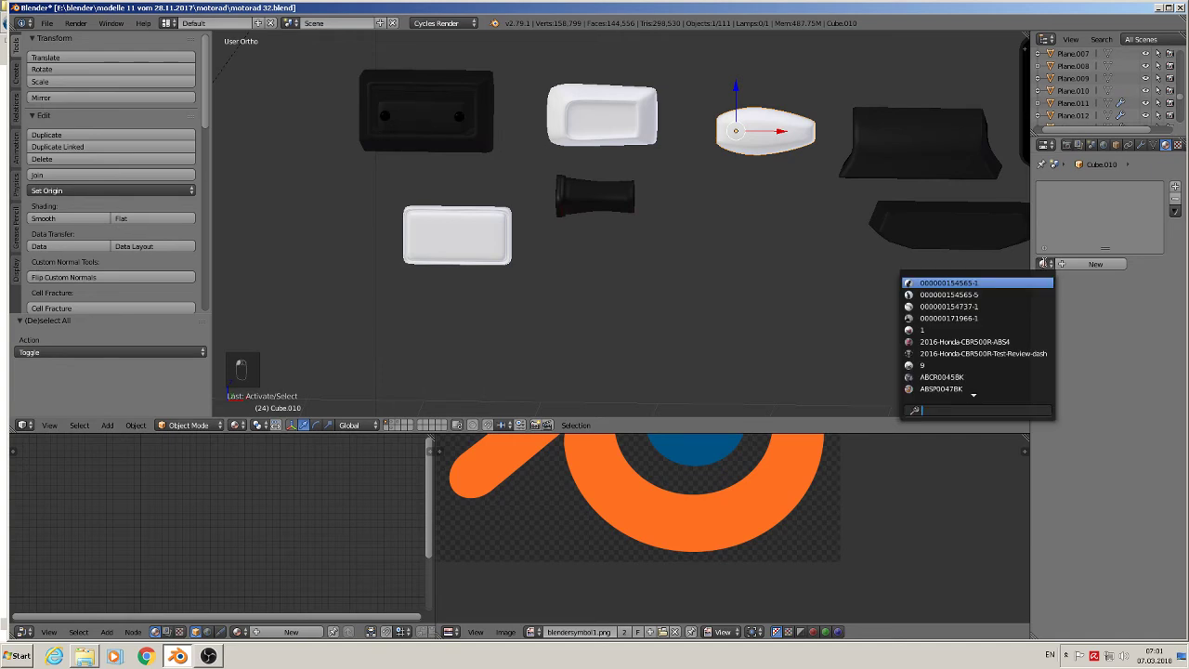
{"action": "type", "text": "bl"}
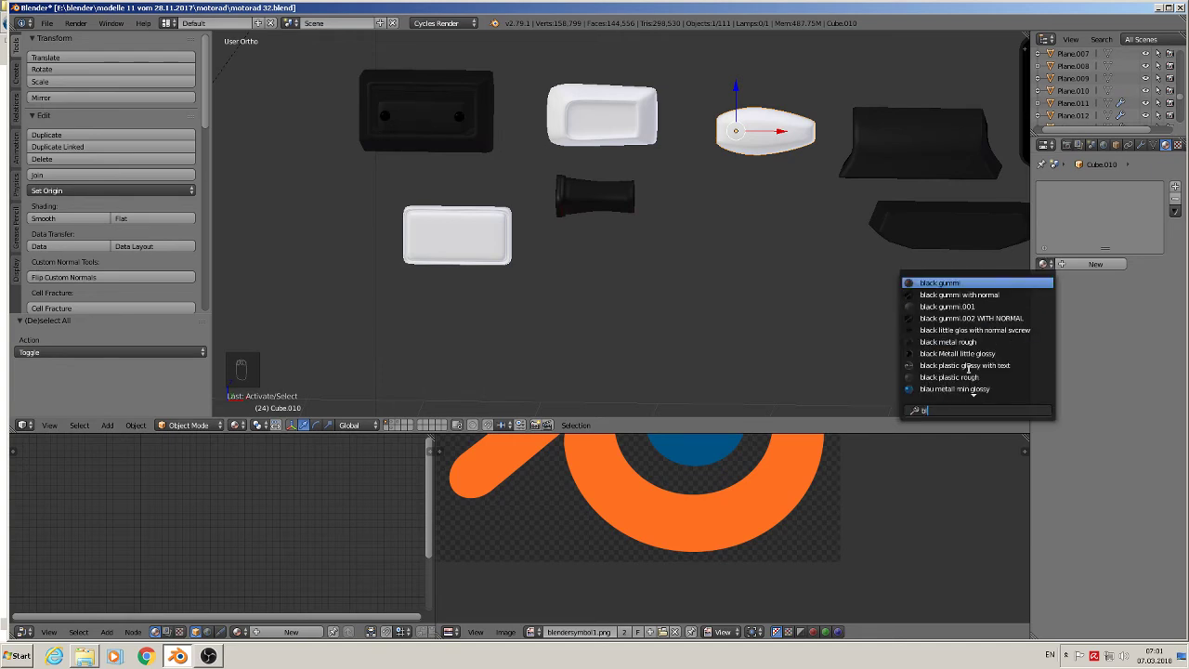
{"action": "left_click", "coordinate": [961, 377]}
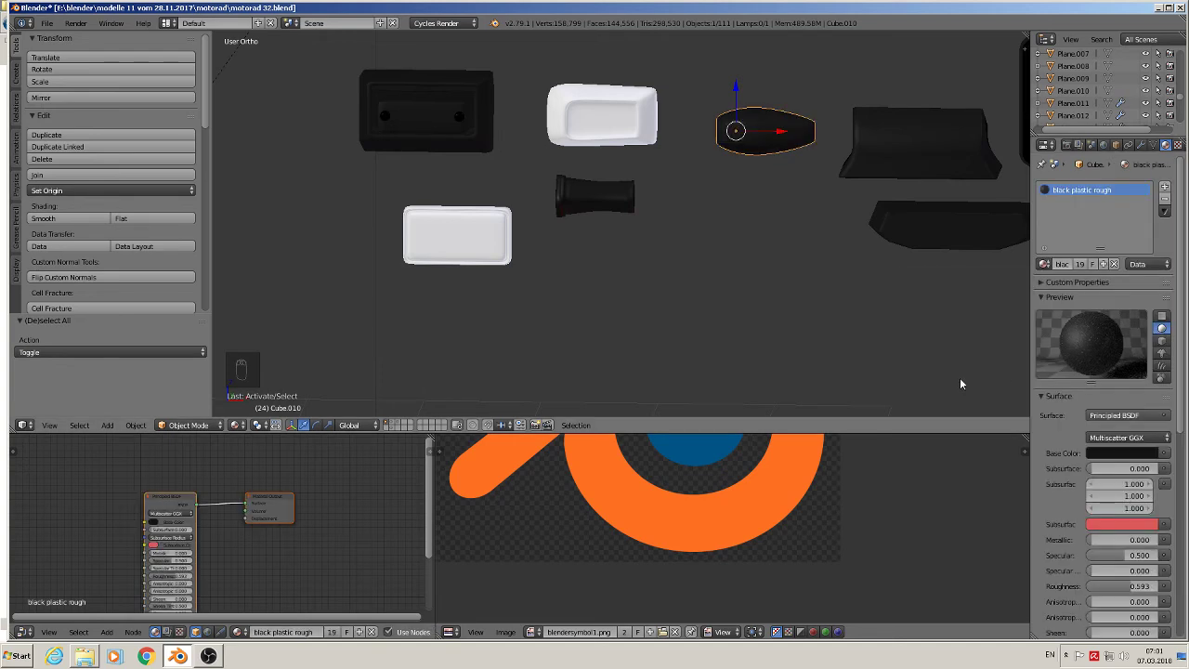
Step: Add a second material slot holding glas
{"action": "left_click", "coordinate": [1163, 188]}
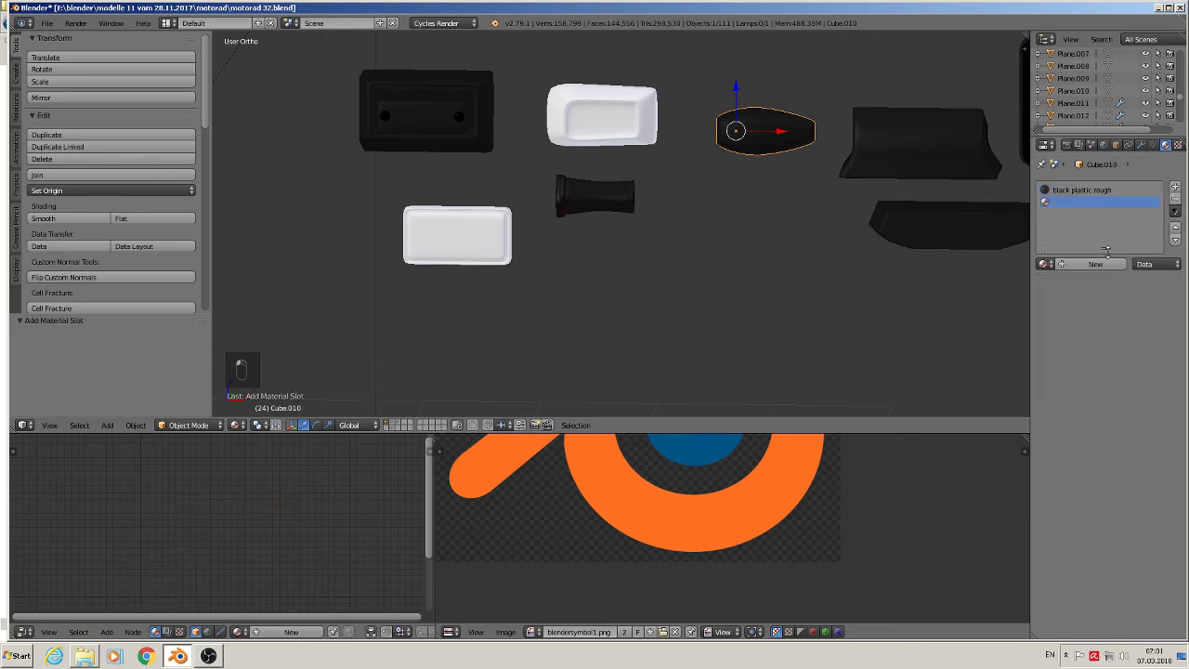
{"action": "left_click", "coordinate": [1044, 264]}
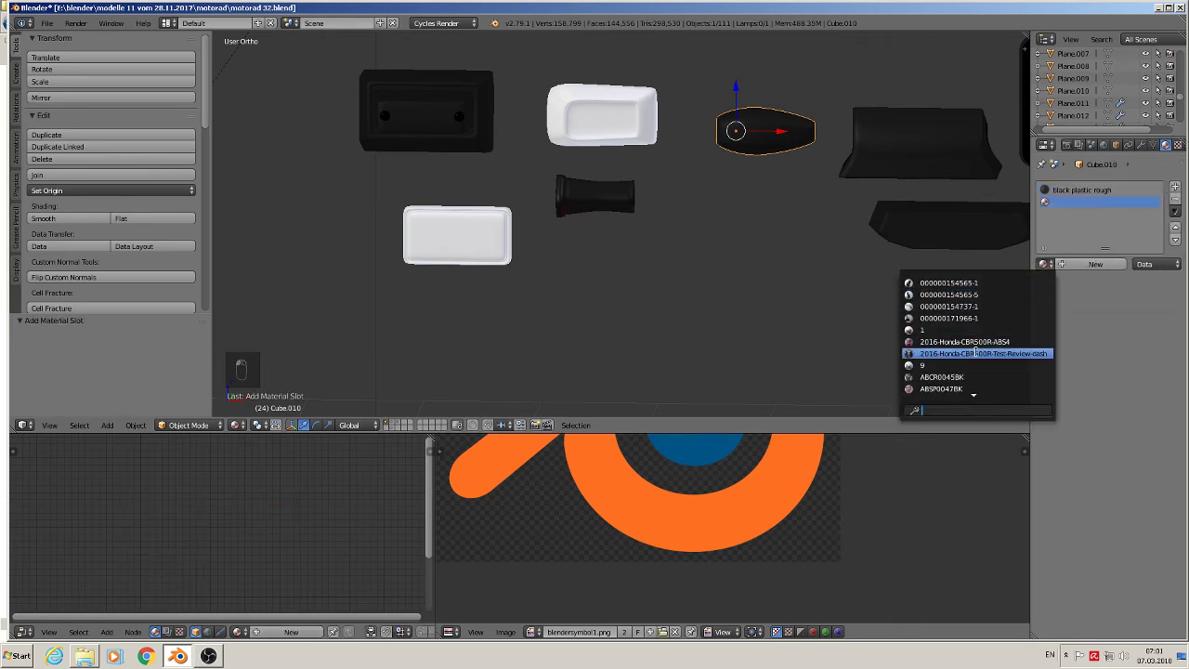
{"action": "type", "text": "b"}
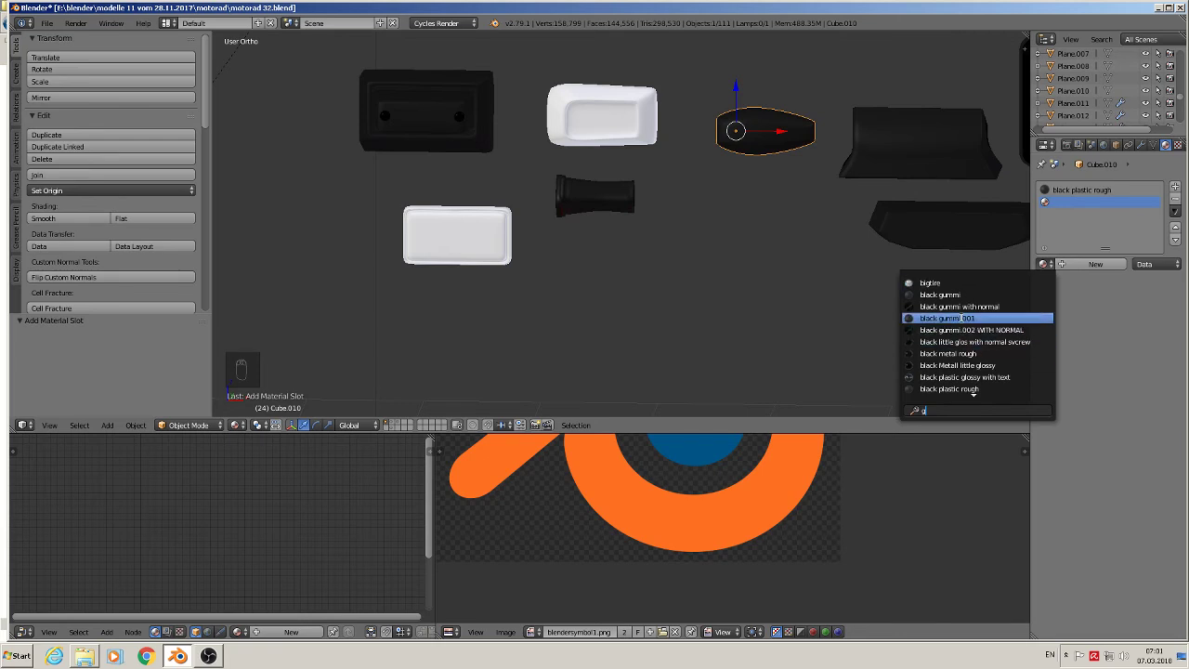
{"action": "type", "text": "l"}
{"action": "left_click", "coordinate": [939, 331]}
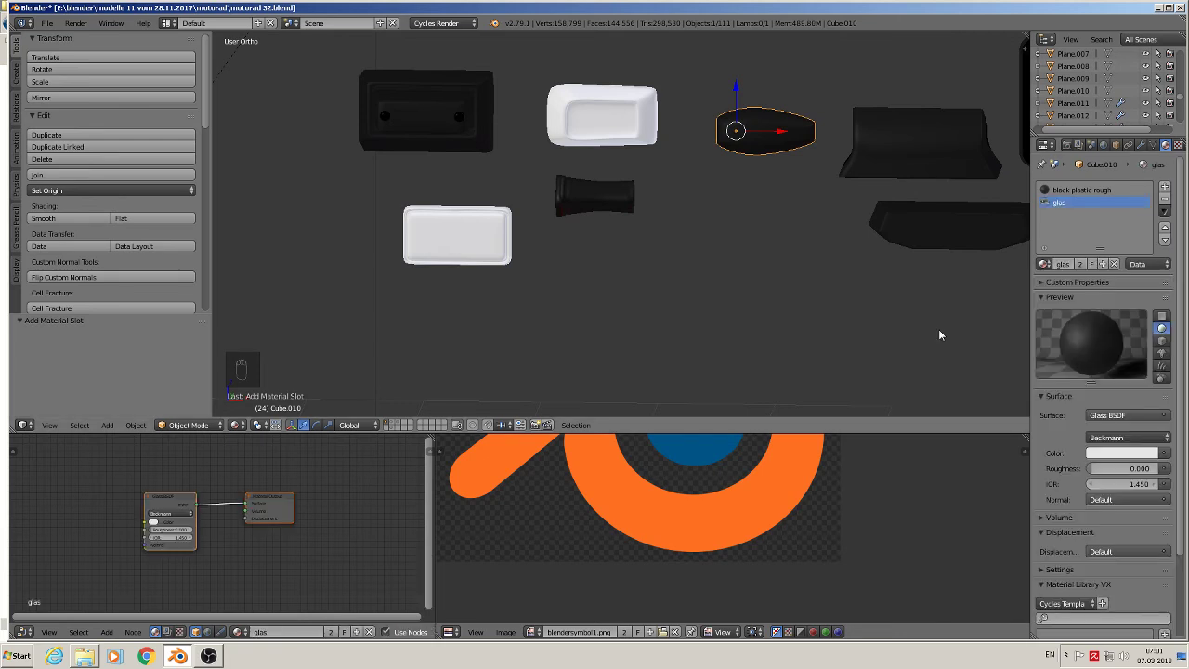
Step: Add a third slot with mirrow and a fourth slot with a new material
{"action": "left_click", "coordinate": [1165, 188]}
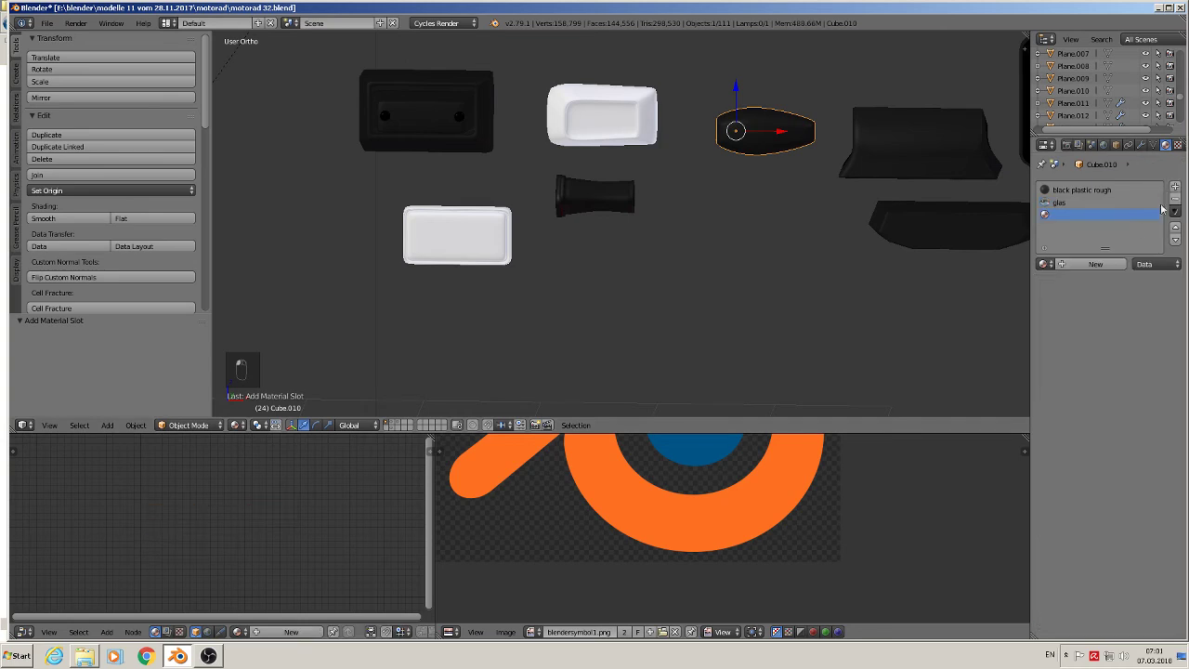
{"action": "left_click", "coordinate": [1045, 264]}
{"action": "type", "text": "mi"}
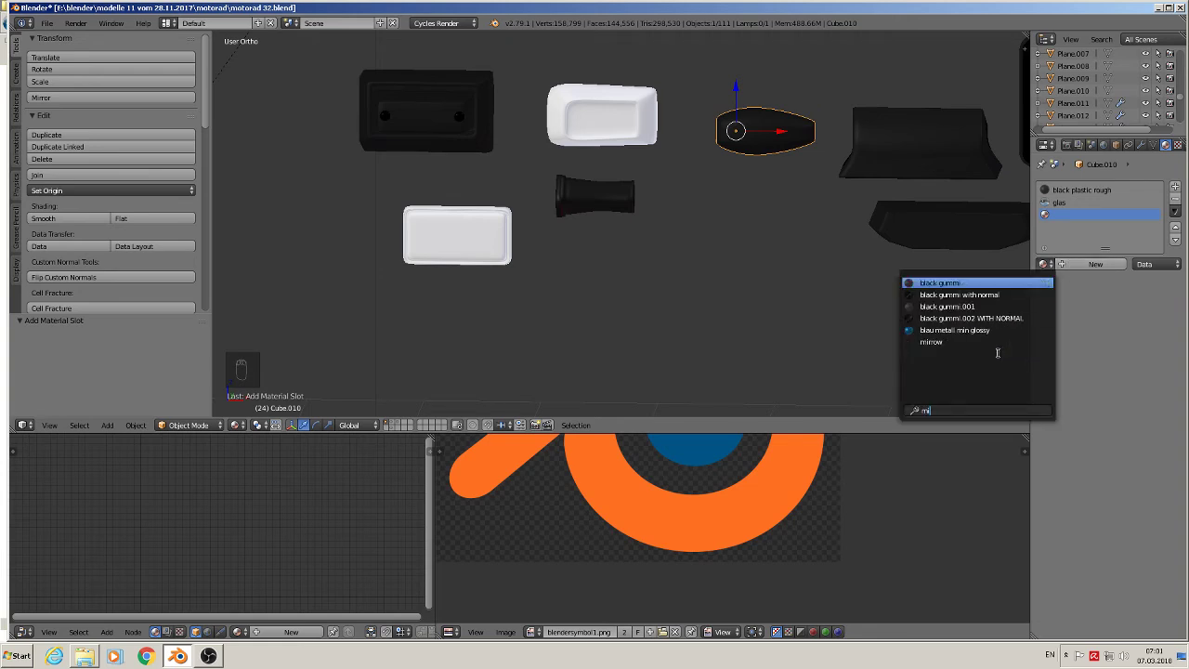
{"action": "left_click", "coordinate": [937, 342]}
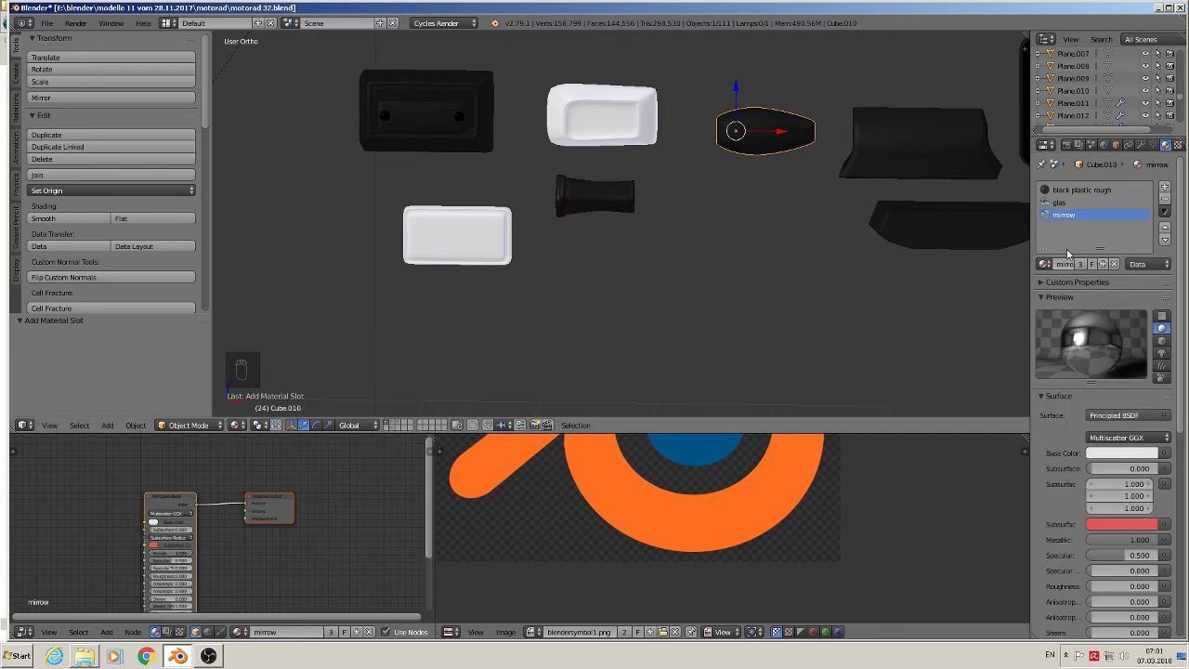
{"action": "left_click", "coordinate": [1168, 189]}
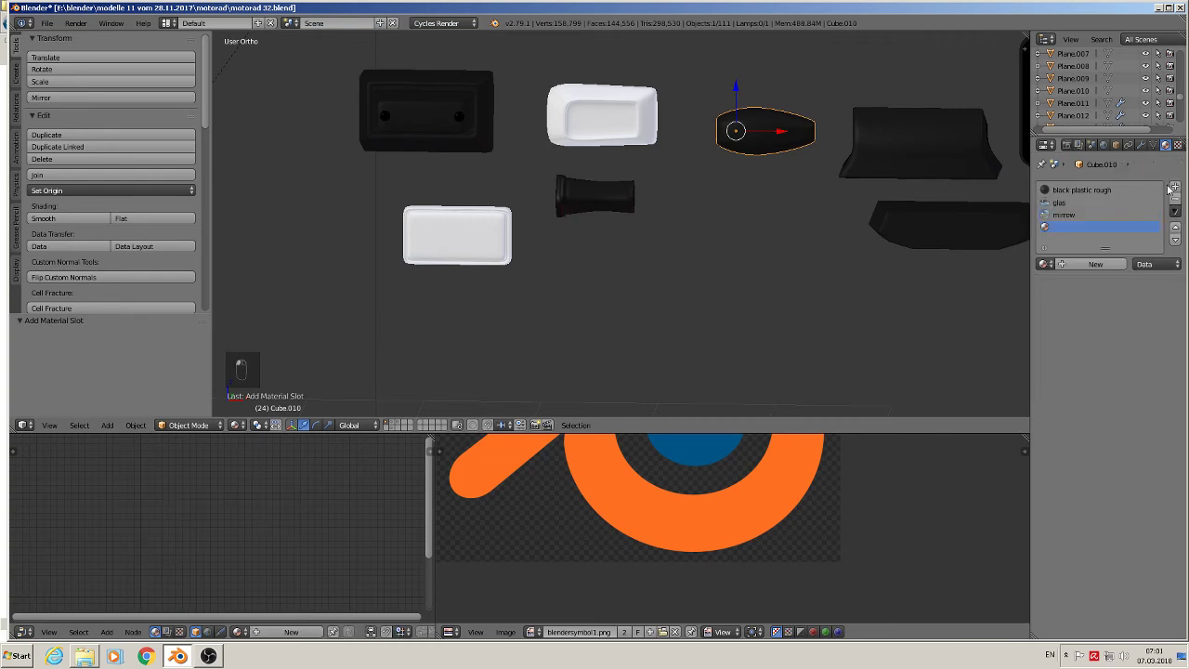
{"action": "left_click", "coordinate": [1076, 267]}
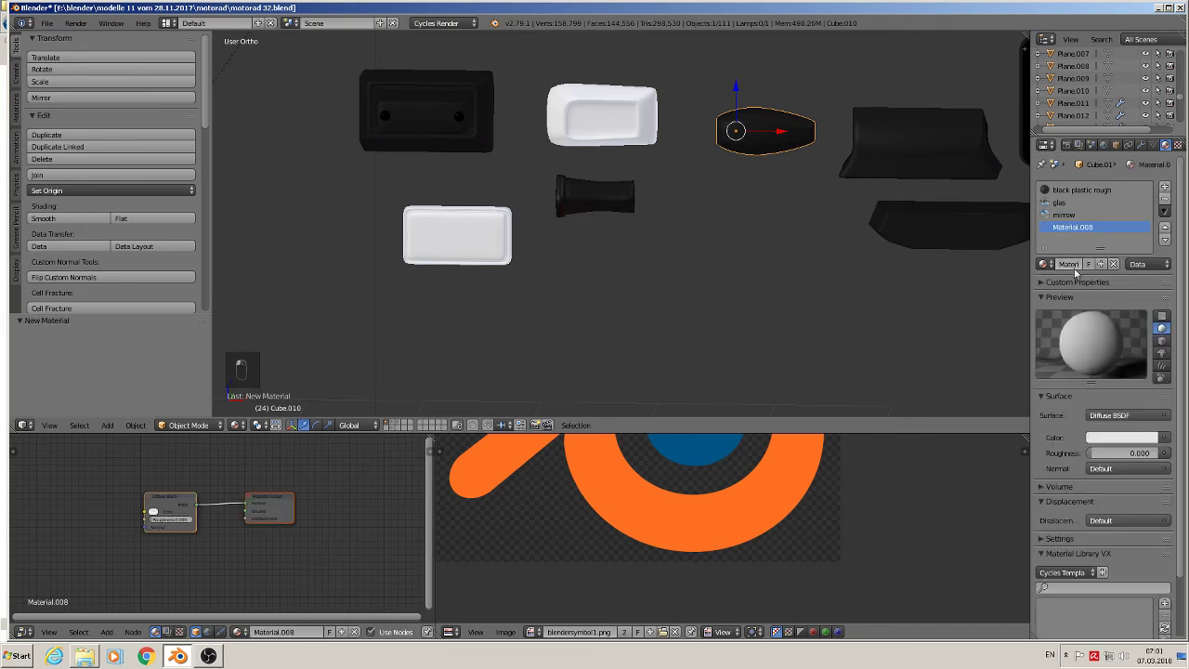
Step: Rename the new material to 'orange refelctor'
{"action": "double_click", "coordinate": [1072, 263]}
{"action": "type", "text": "orange refelctor"}
{"action": "key", "text": "Return"}
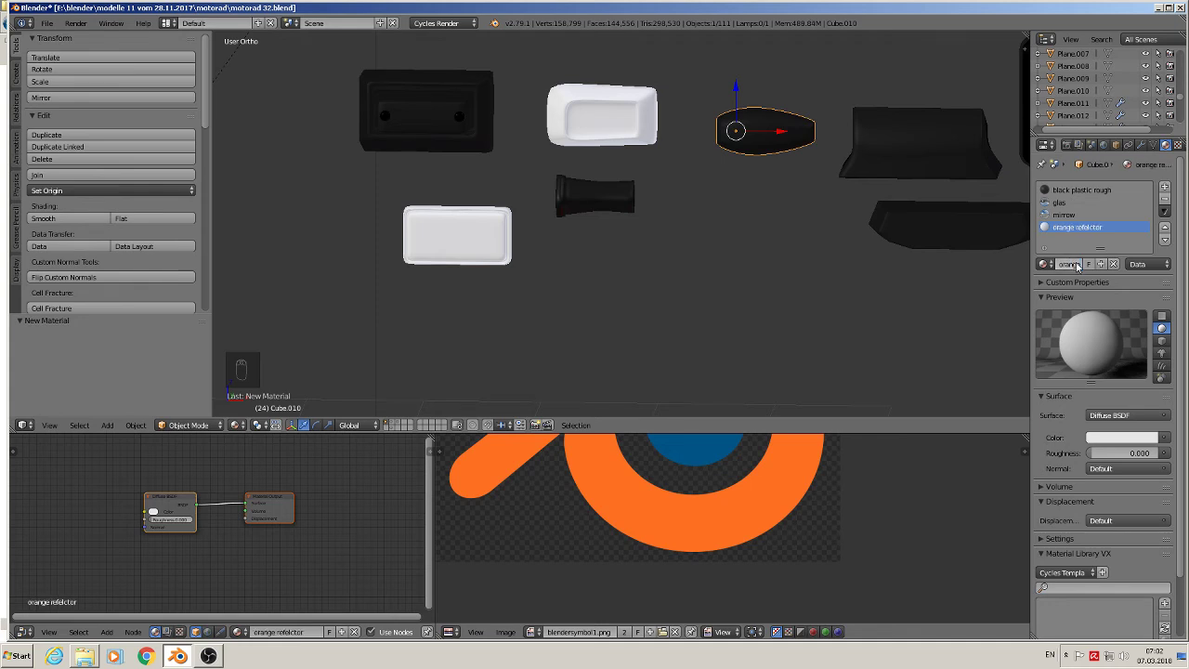
Step: Make orange refelctor an orange-red Glass BSDF and view the parts from the front
{"action": "left_click", "coordinate": [1144, 438]}
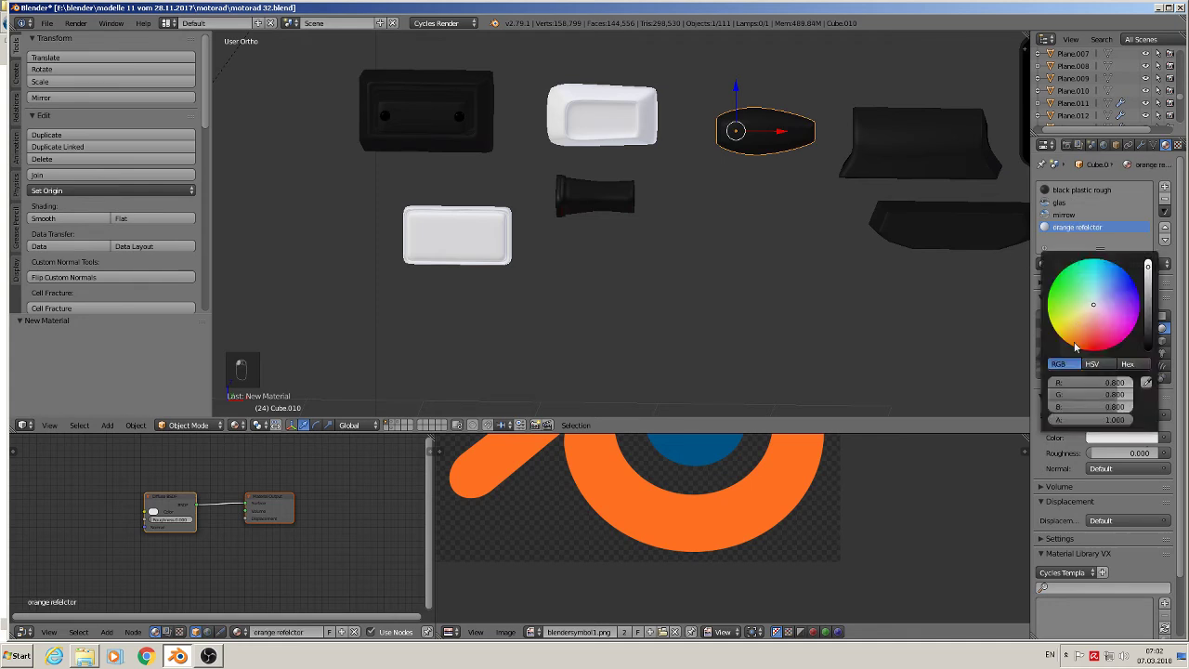
{"action": "left_click", "coordinate": [1080, 351]}
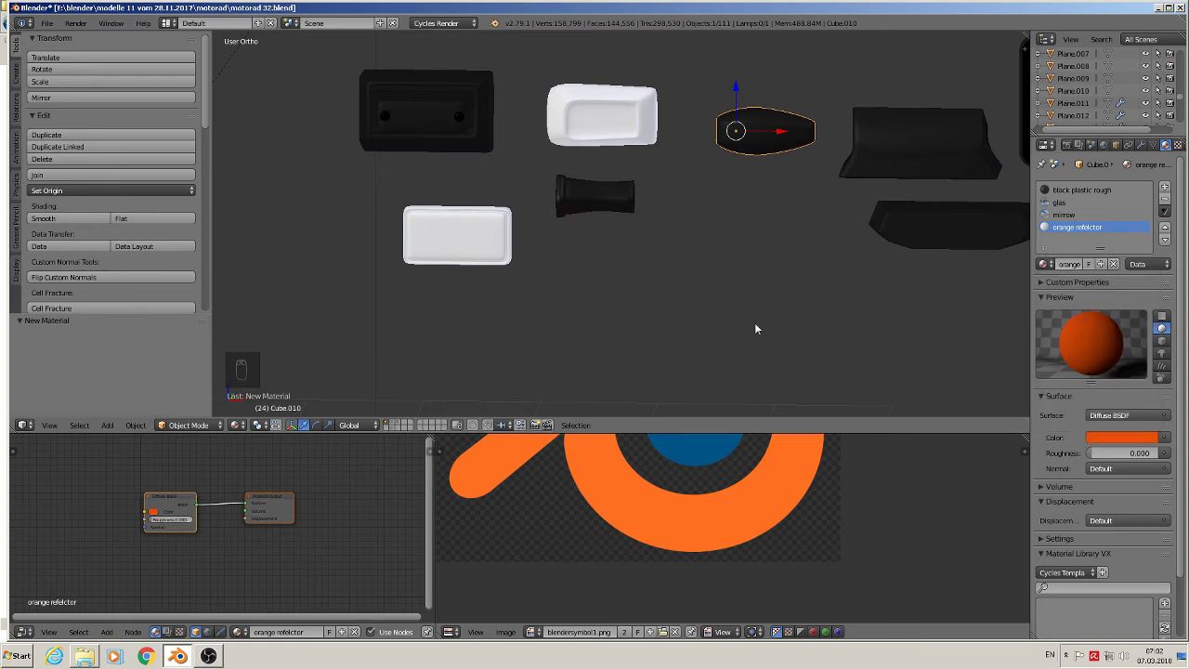
{"action": "left_click", "coordinate": [1105, 419]}
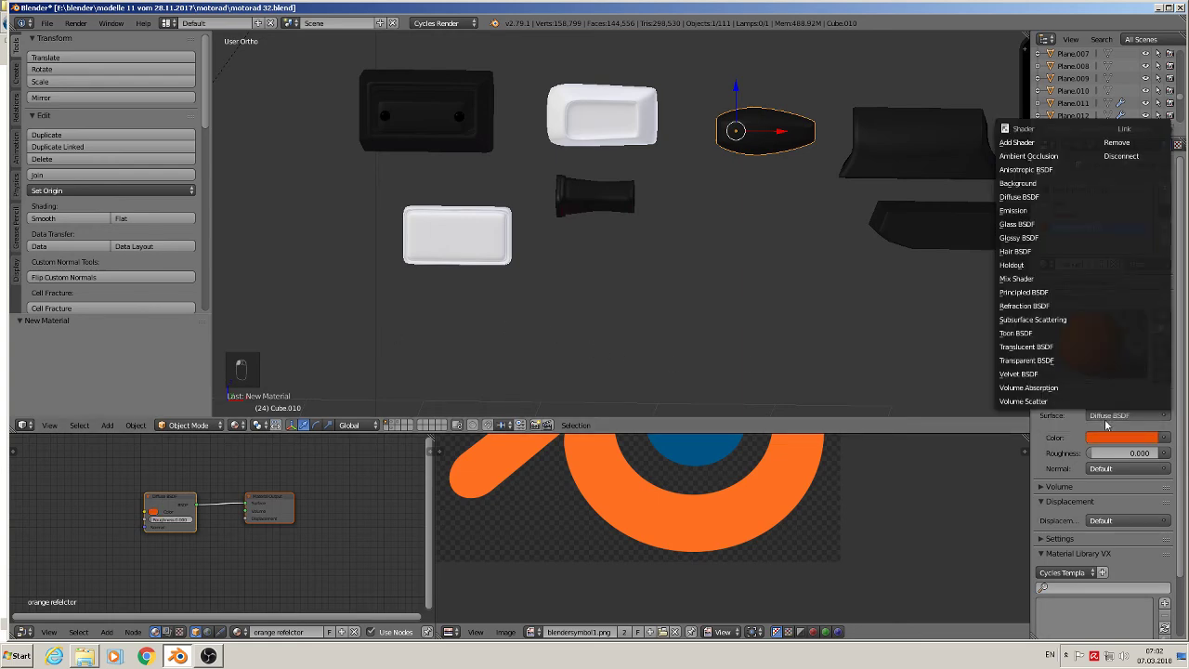
{"action": "left_click", "coordinate": [1041, 224]}
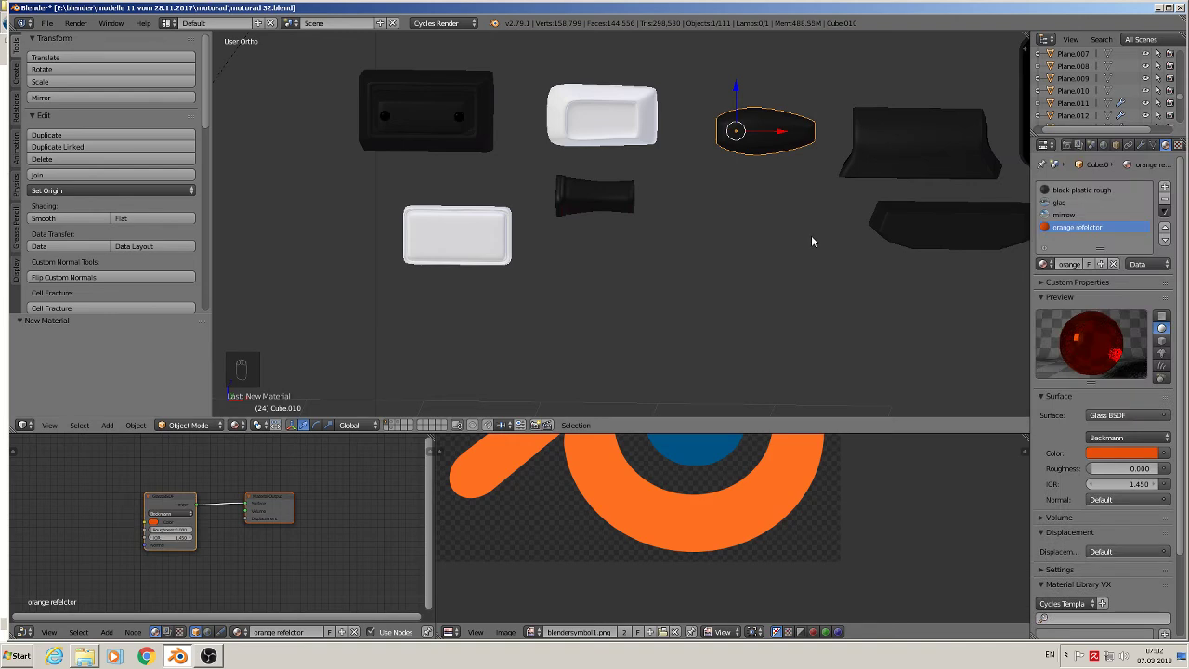
{"action": "middle_click_drag", "start_coordinate": [706, 217], "coordinate": [761, 191]}
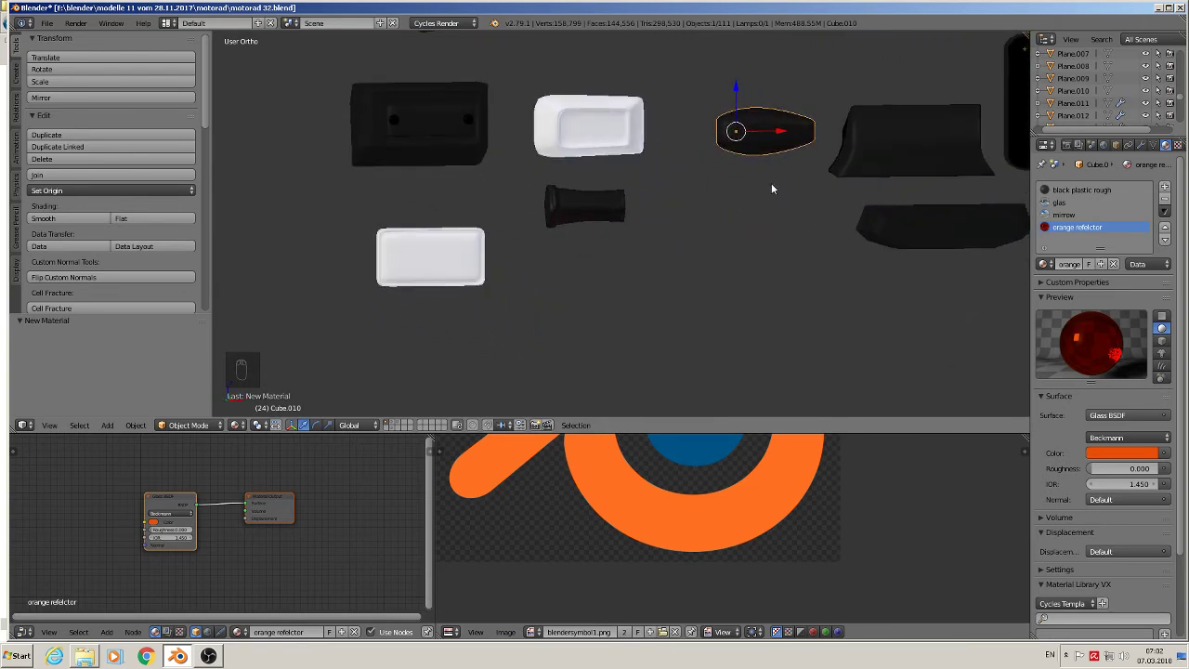
{"action": "key", "text": "KP_1"}
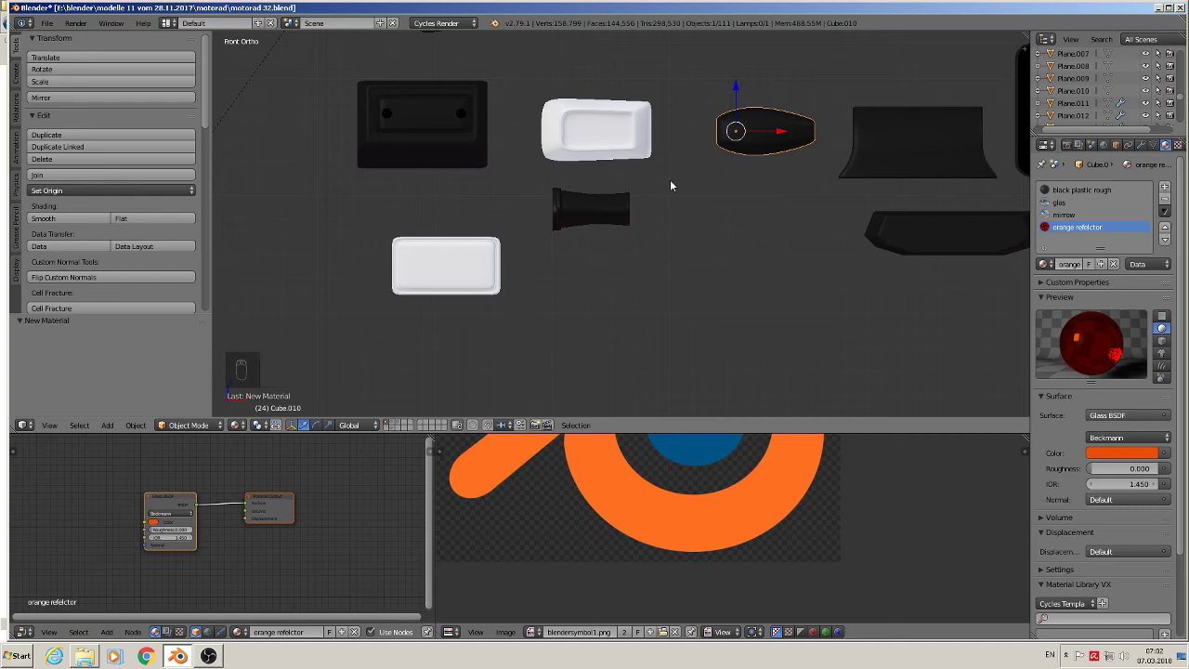
Step: Save the motorcycle project file
{"action": "left_click", "coordinate": [46, 22]}
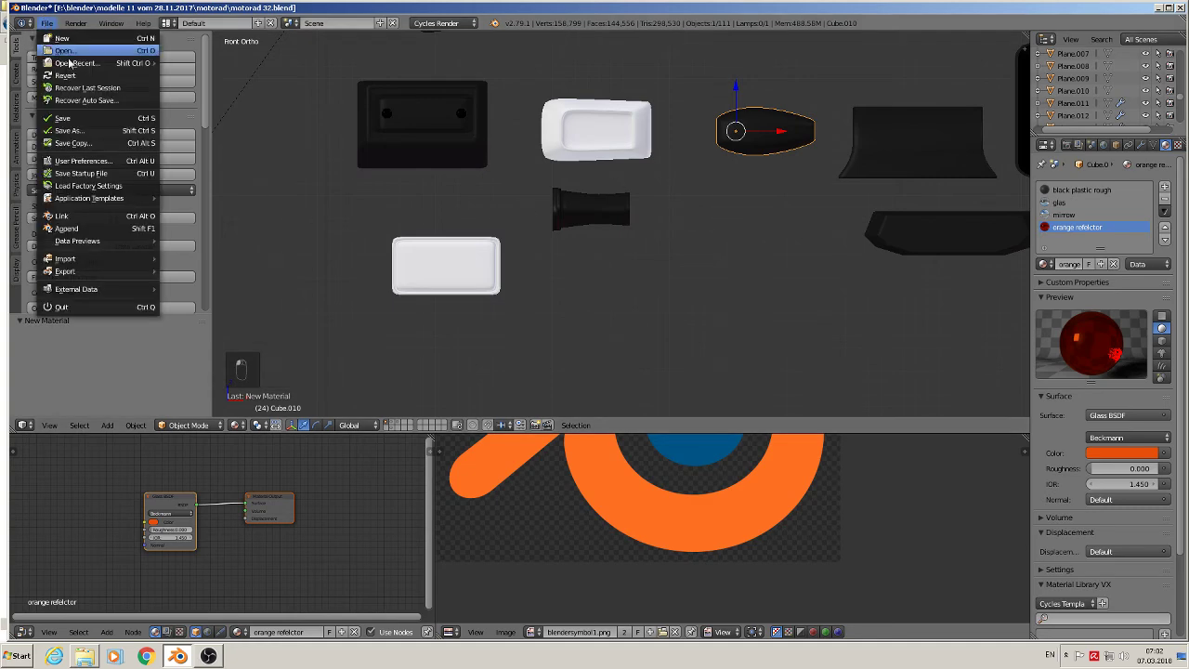
{"action": "left_click", "coordinate": [65, 120]}
{"action": "scroll", "coordinate": [540, 257], "scroll_direction": "down", "scroll_amount": 2}
{"action": "scroll", "coordinate": [286, 200], "scroll_direction": "up", "scroll_amount": 6}
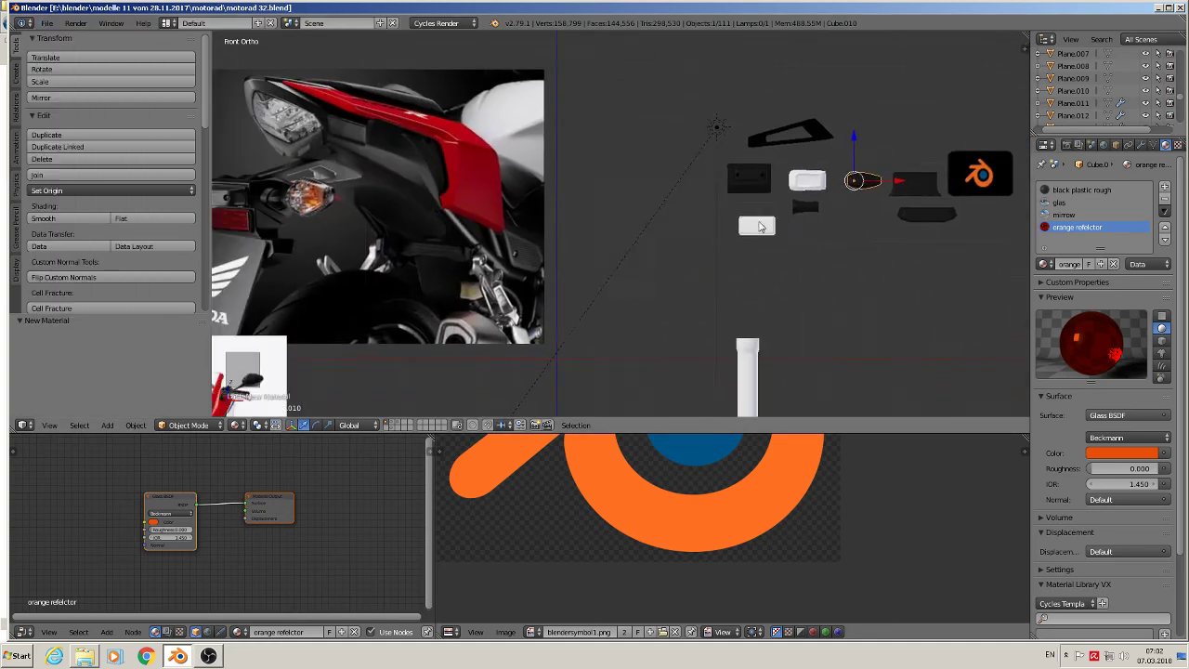
{"action": "scroll", "coordinate": [288, 198], "scroll_direction": "up", "scroll_amount": 1}
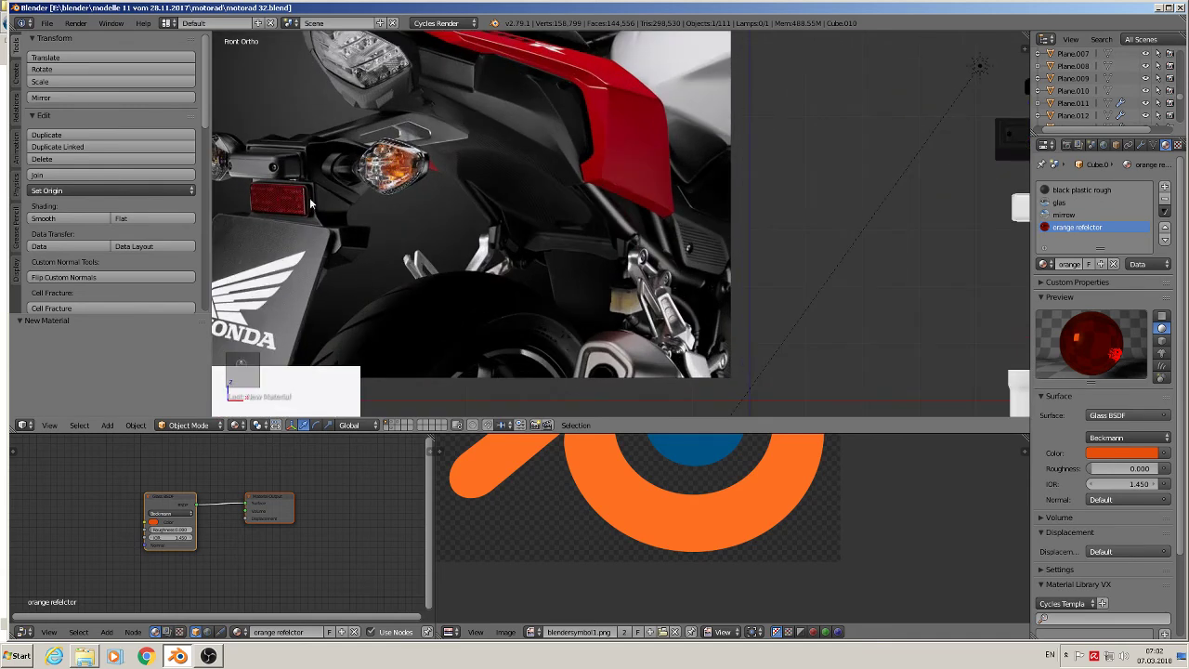
{"action": "scroll", "coordinate": [558, 239], "scroll_direction": "down", "scroll_amount": 3}
{"action": "scroll", "coordinate": [511, 267], "scroll_direction": "up", "scroll_amount": 7}
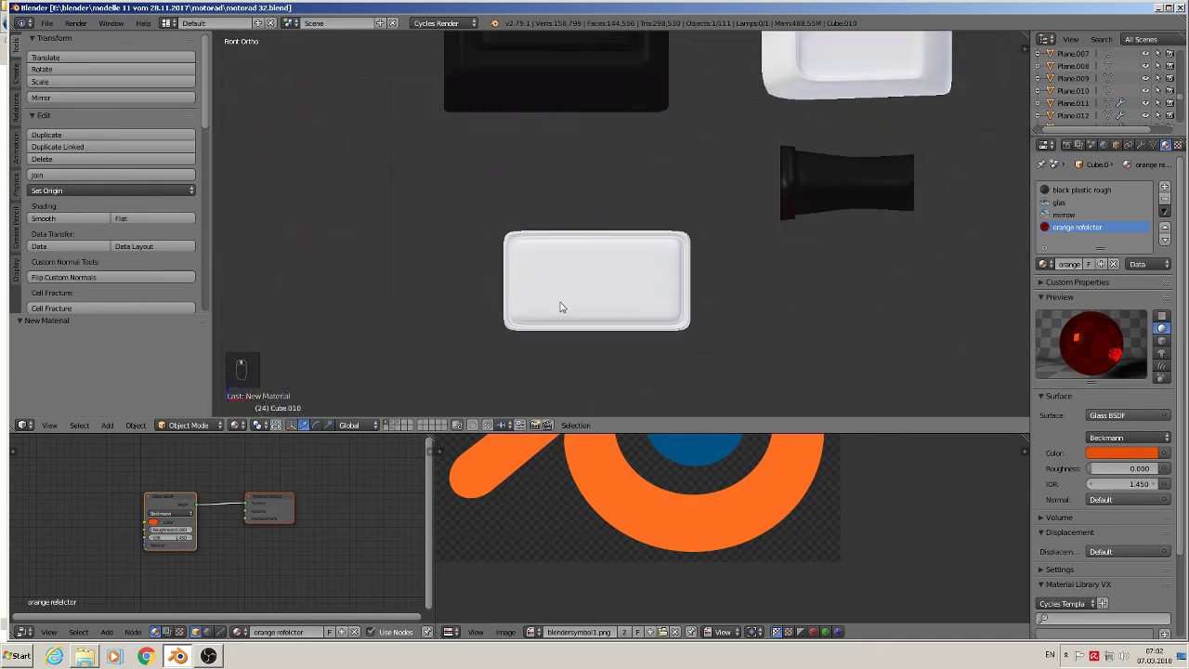
Step: Give the white rounded box Cube.011 the black plastic rough material
{"action": "middle_click_drag", "start_coordinate": [650, 300], "coordinate": [486, 269], "text": "shift"}
{"action": "right_click", "coordinate": [485, 258]}
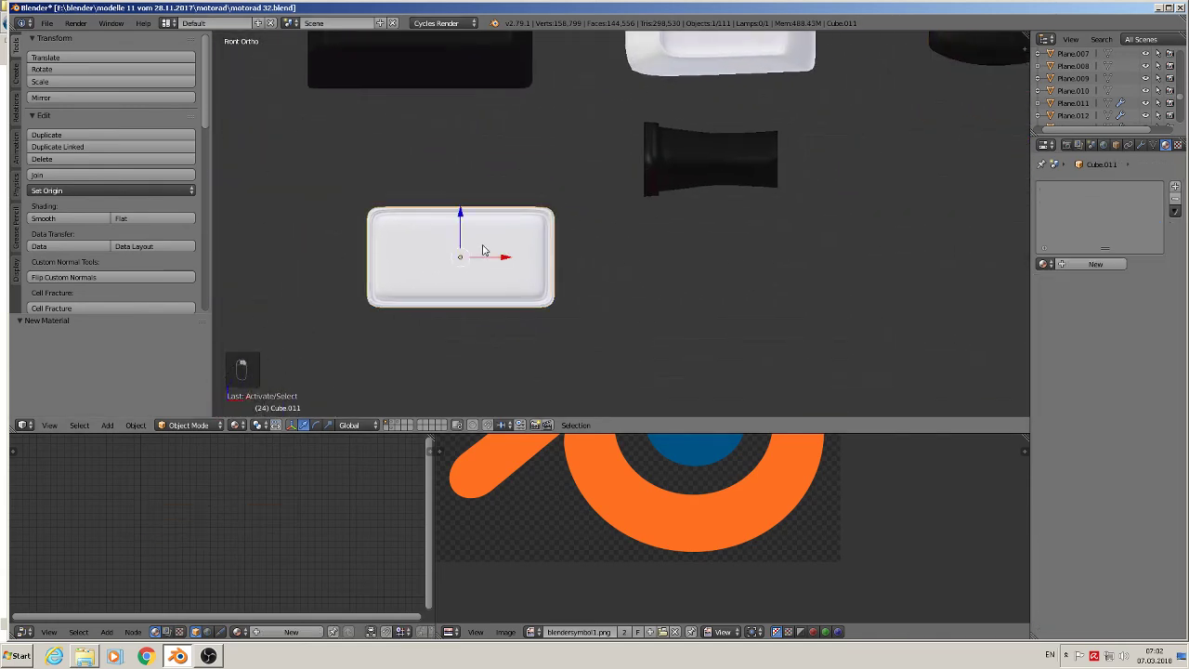
{"action": "left_click", "coordinate": [1042, 264]}
{"action": "type", "text": "bl"}
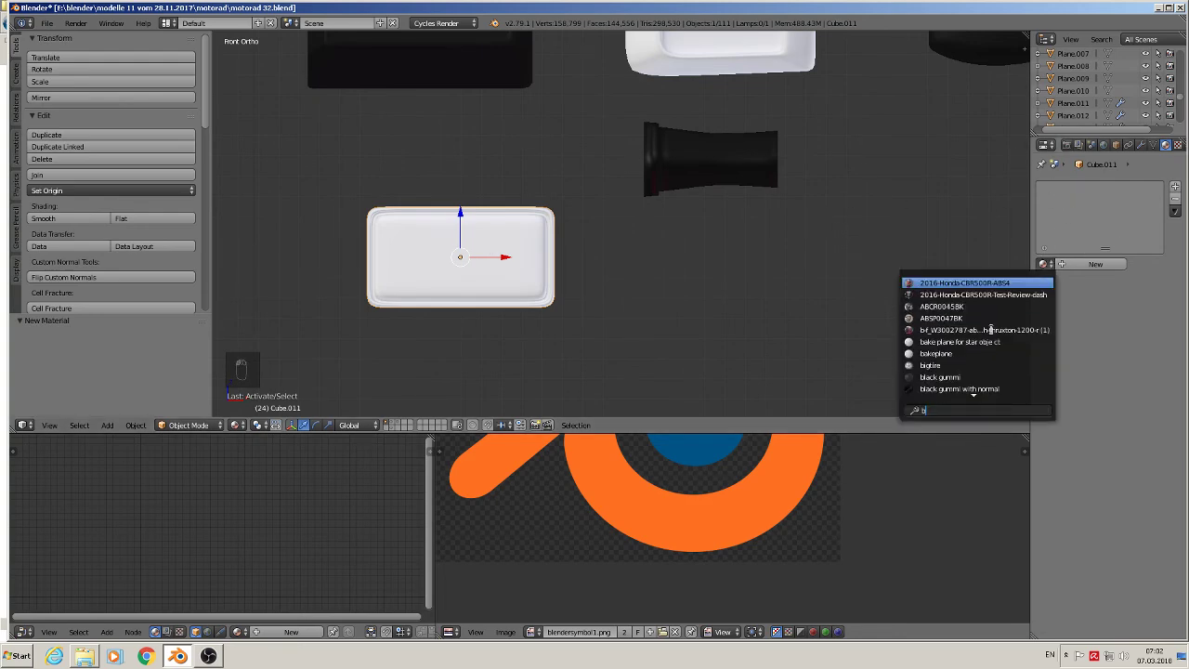
{"action": "left_click", "coordinate": [972, 376]}
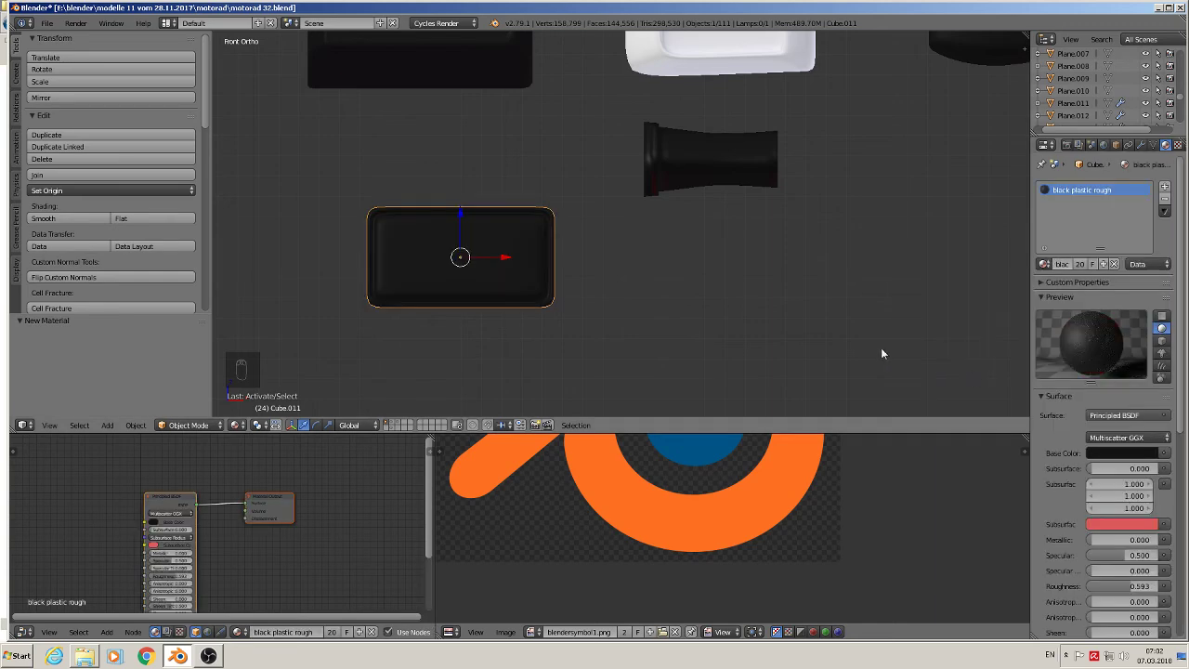
Step: Add a second slot with a new material named 'brake red reflect'
{"action": "left_click", "coordinate": [1165, 187]}
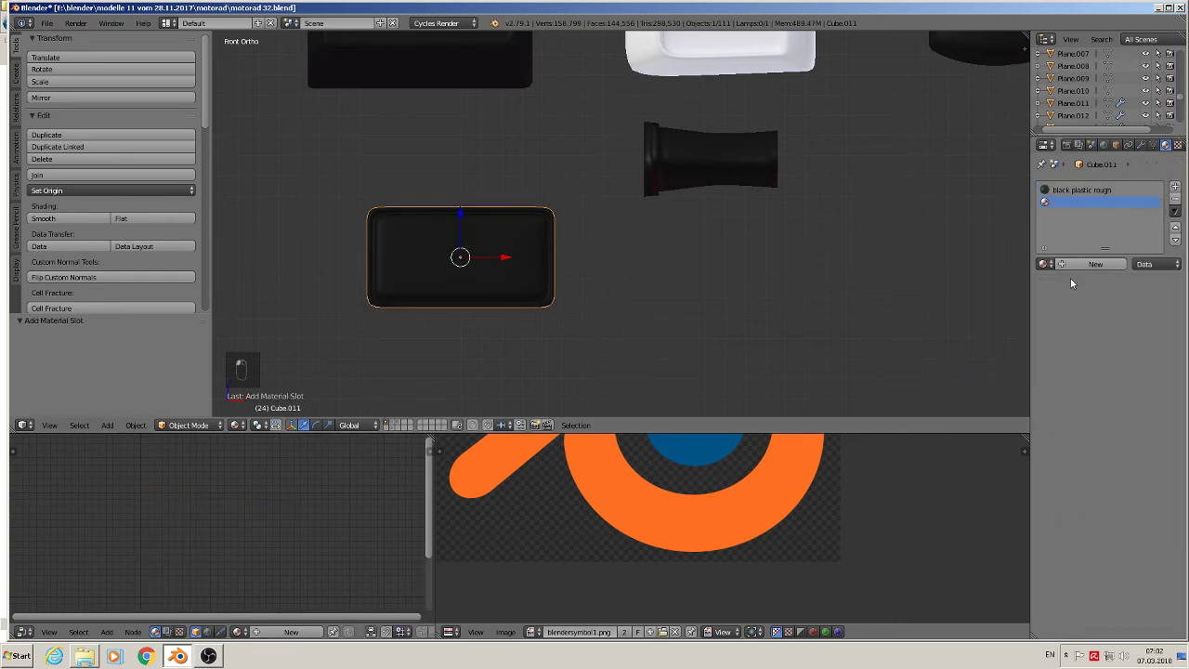
{"action": "left_click", "coordinate": [1078, 264]}
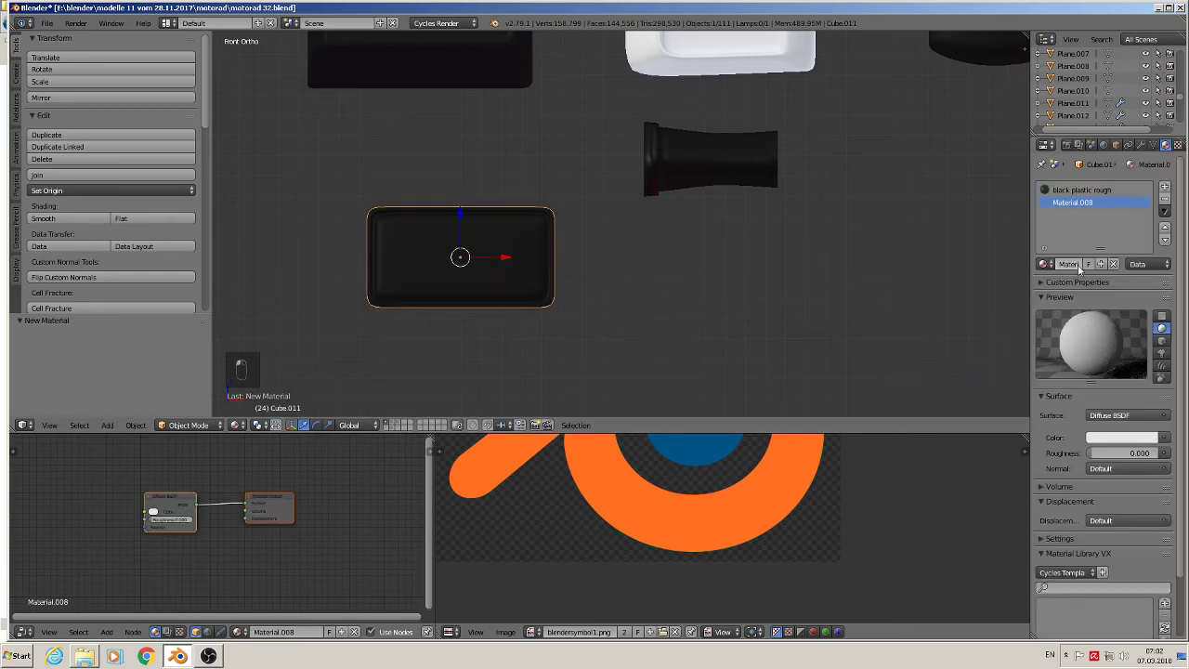
{"action": "left_click", "coordinate": [1068, 264]}
{"action": "key", "text": "BackSpace"}
{"action": "type", "text": "brake red reflect"}
{"action": "key", "text": "Return"}
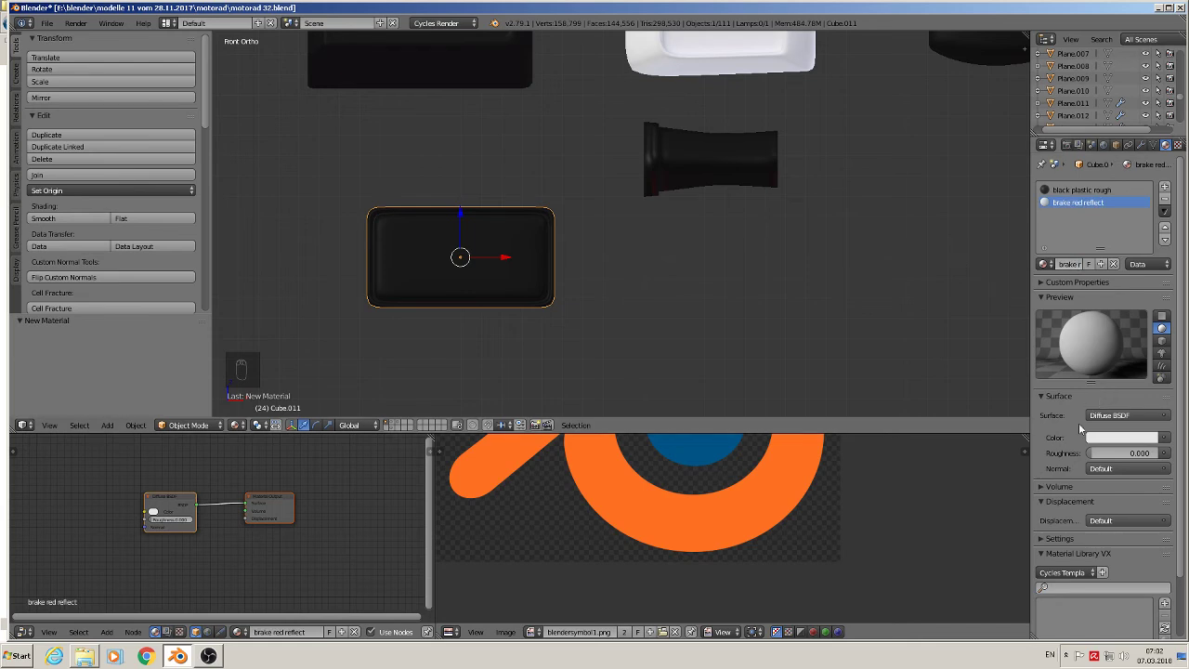
Step: Make brake red reflect a red Glass BSDF material
{"action": "left_click", "coordinate": [1100, 439]}
{"action": "left_click", "coordinate": [1096, 350]}
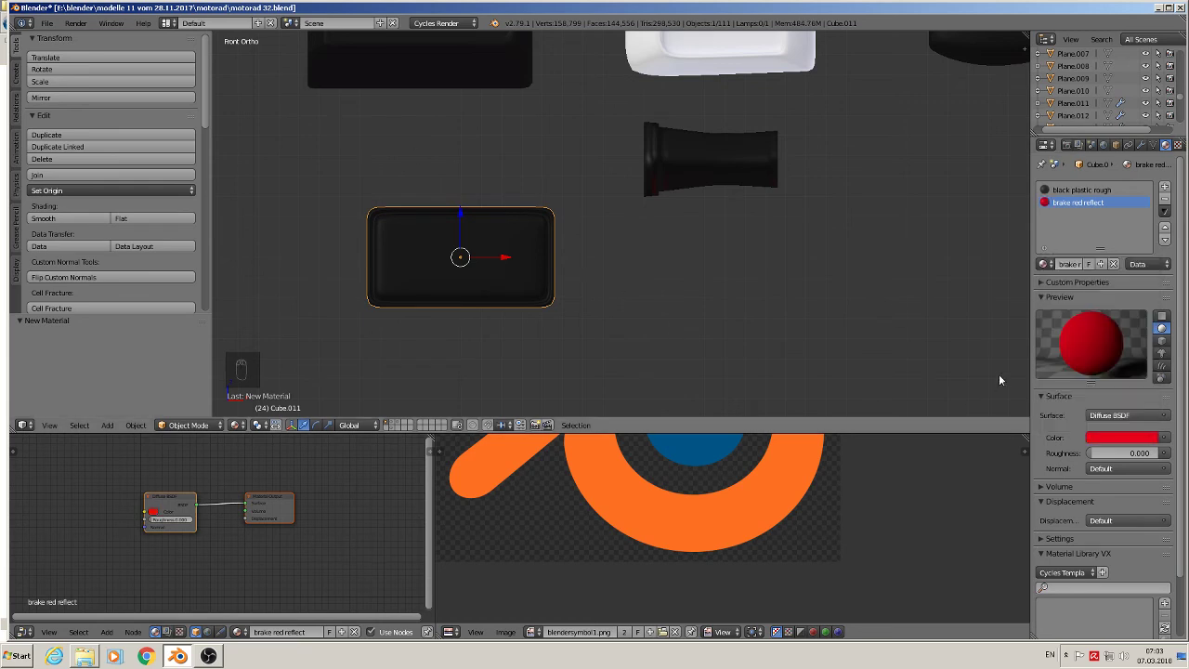
{"action": "left_click", "coordinate": [1124, 416]}
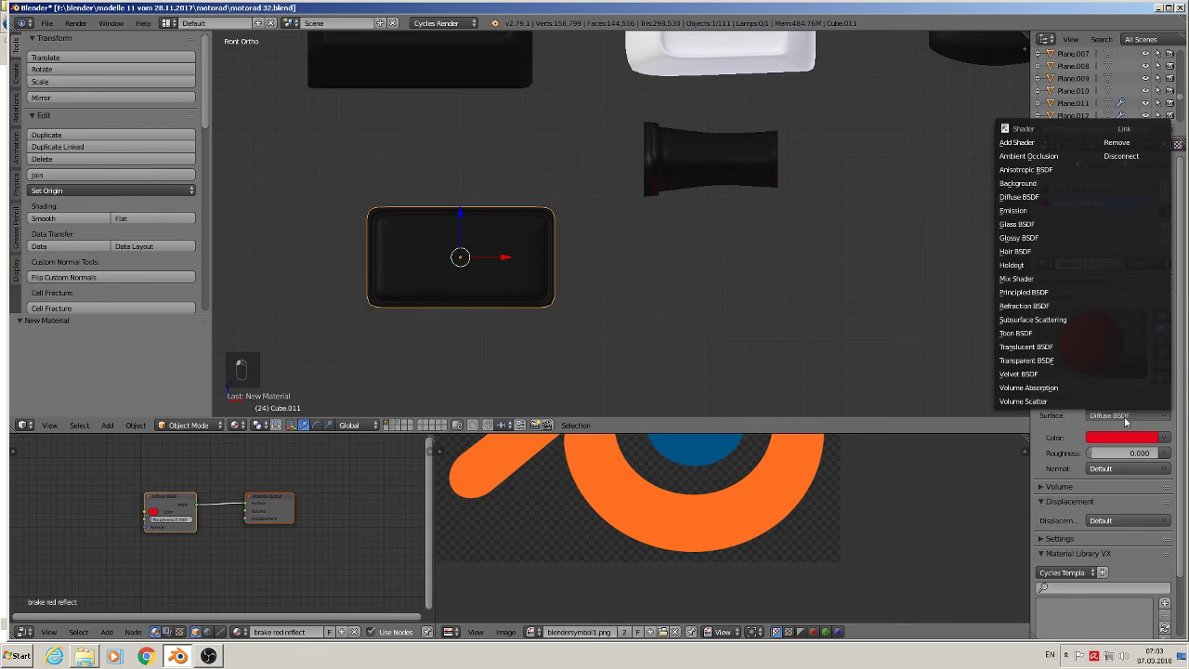
{"action": "left_click", "coordinate": [1033, 225]}
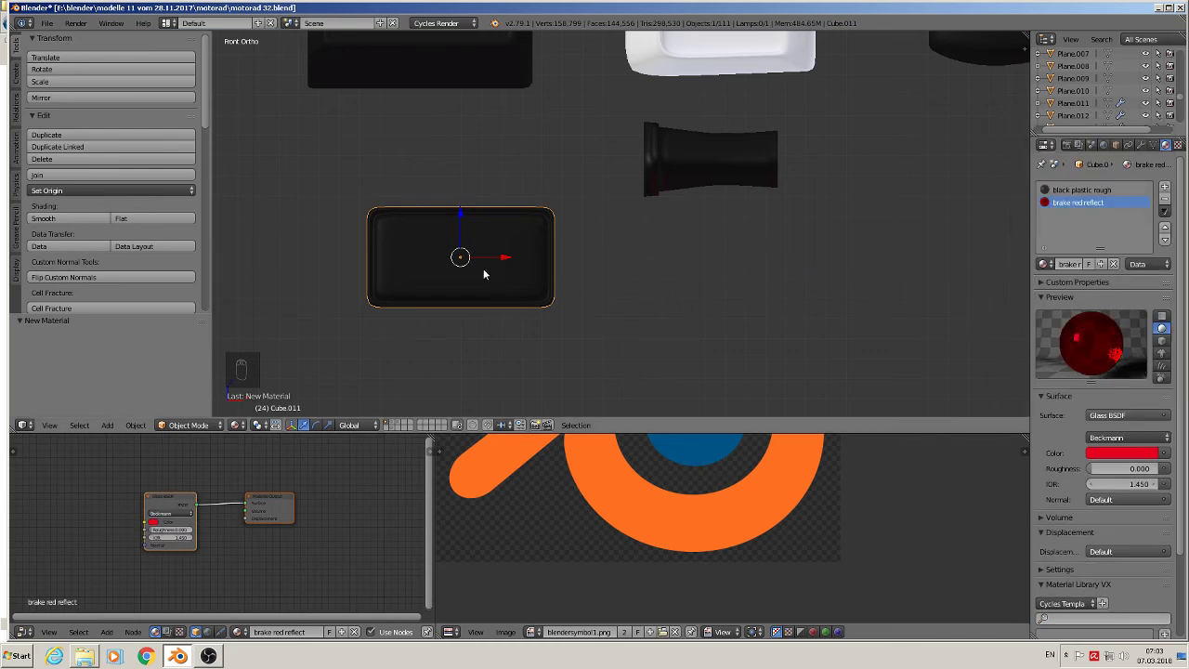
Step: Assign brake red reflect to the box's faces in Edit Mode
{"action": "key", "text": "Tab"}
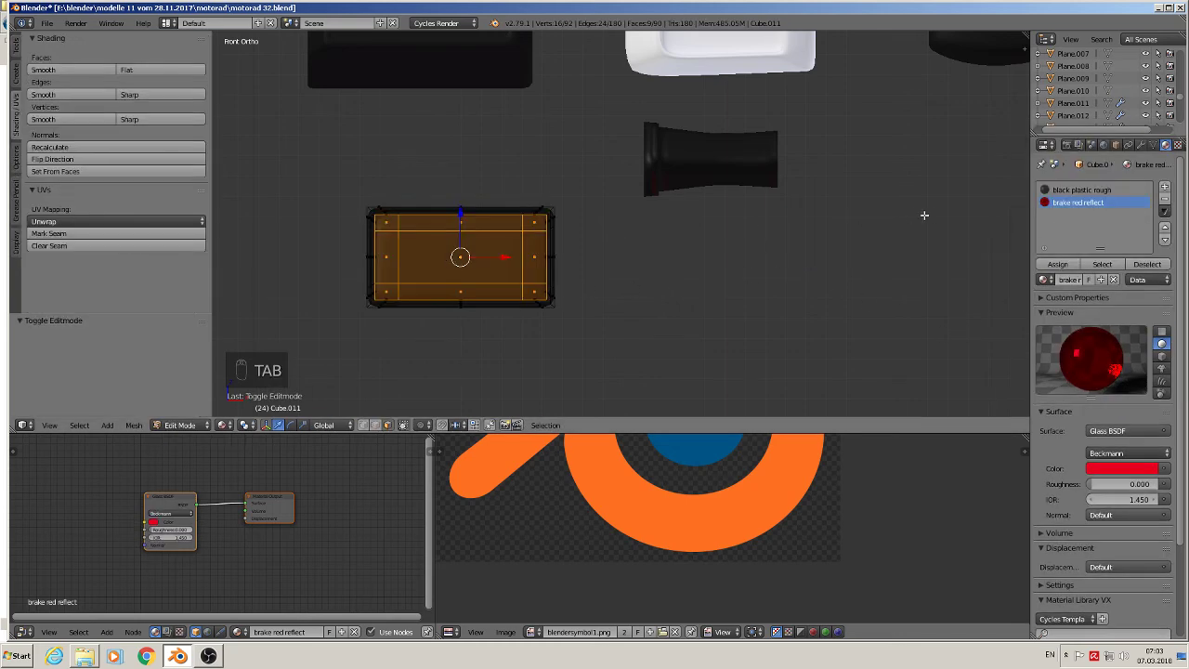
{"action": "left_click", "coordinate": [1058, 264]}
{"action": "key", "text": "Tab"}
{"action": "middle_click_drag", "start_coordinate": [674, 296], "coordinate": [614, 316]}
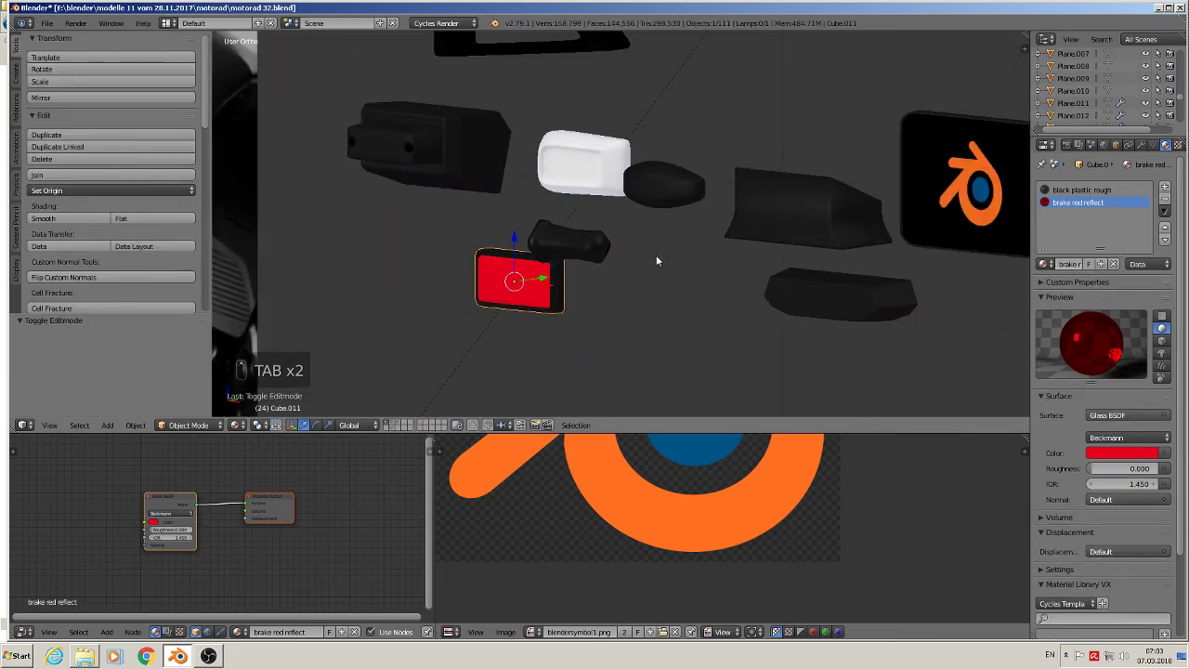
{"action": "left_click", "coordinate": [46, 22]}
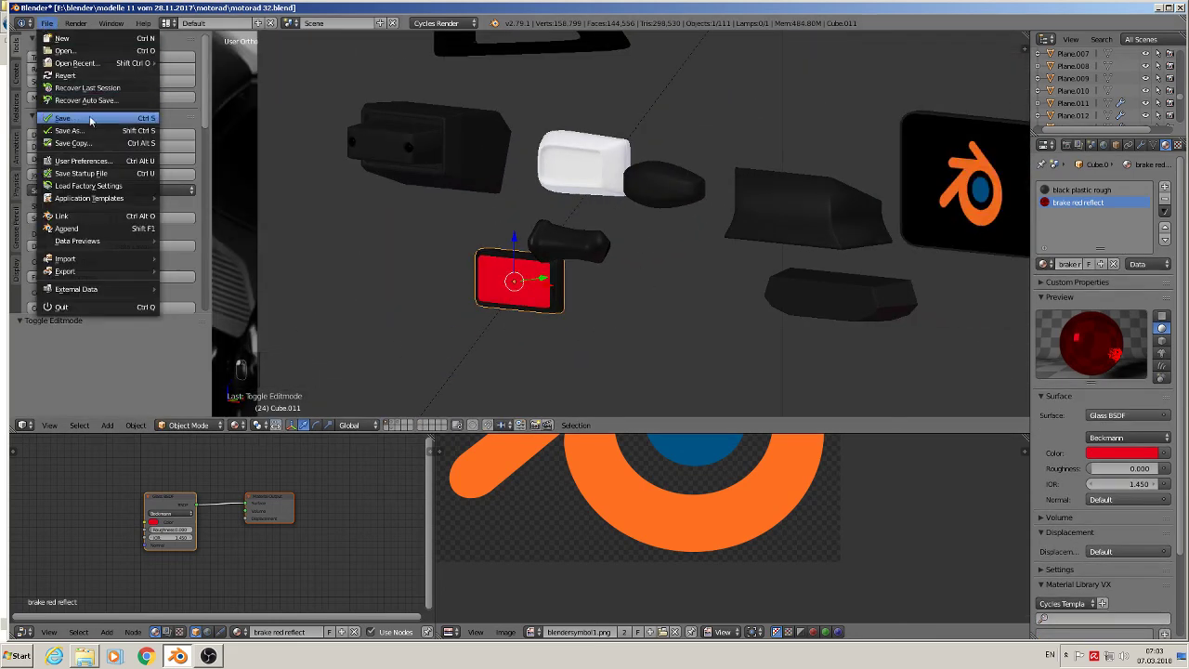
Step: Move the small white box Cube.008 to another layer
{"action": "scroll", "coordinate": [558, 232], "scroll_direction": "down", "scroll_amount": 4}
{"action": "right_click", "coordinate": [530, 217]}
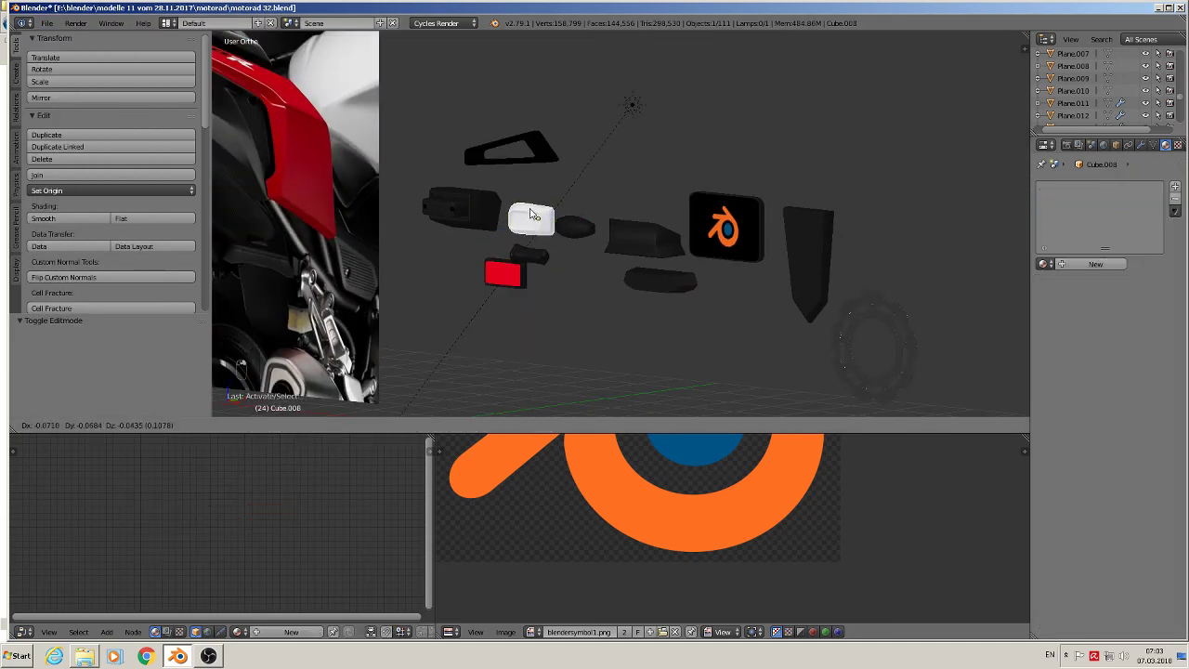
{"action": "middle_click_drag", "start_coordinate": [528, 219], "coordinate": [570, 244]}
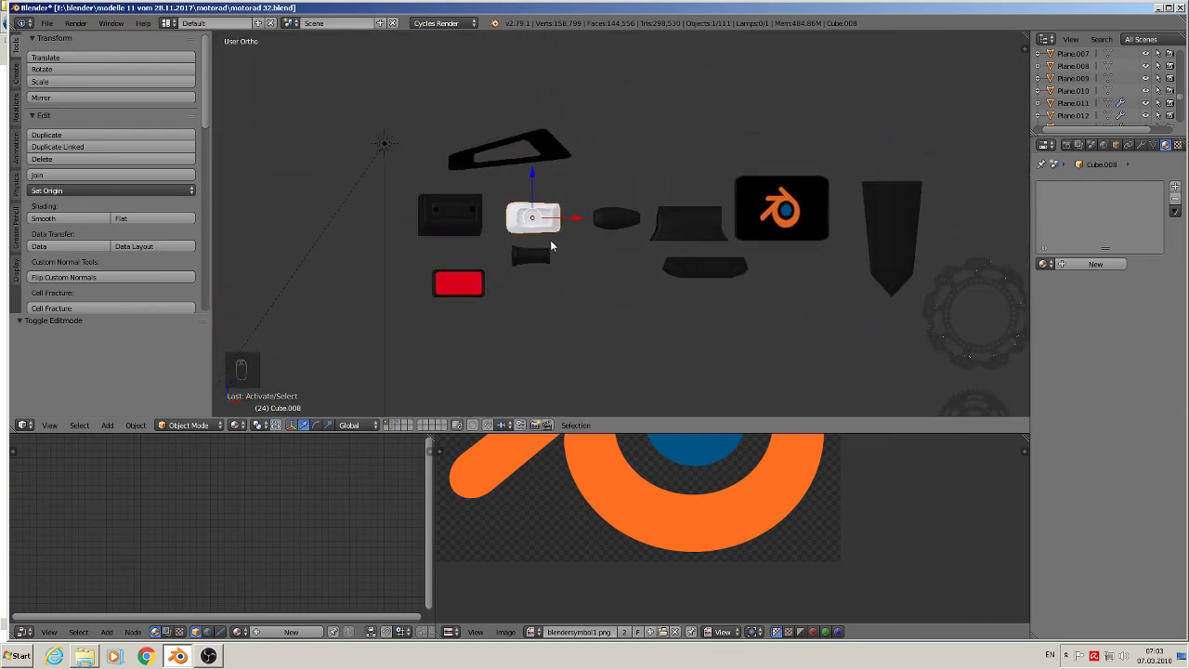
{"action": "key", "text": "m"}
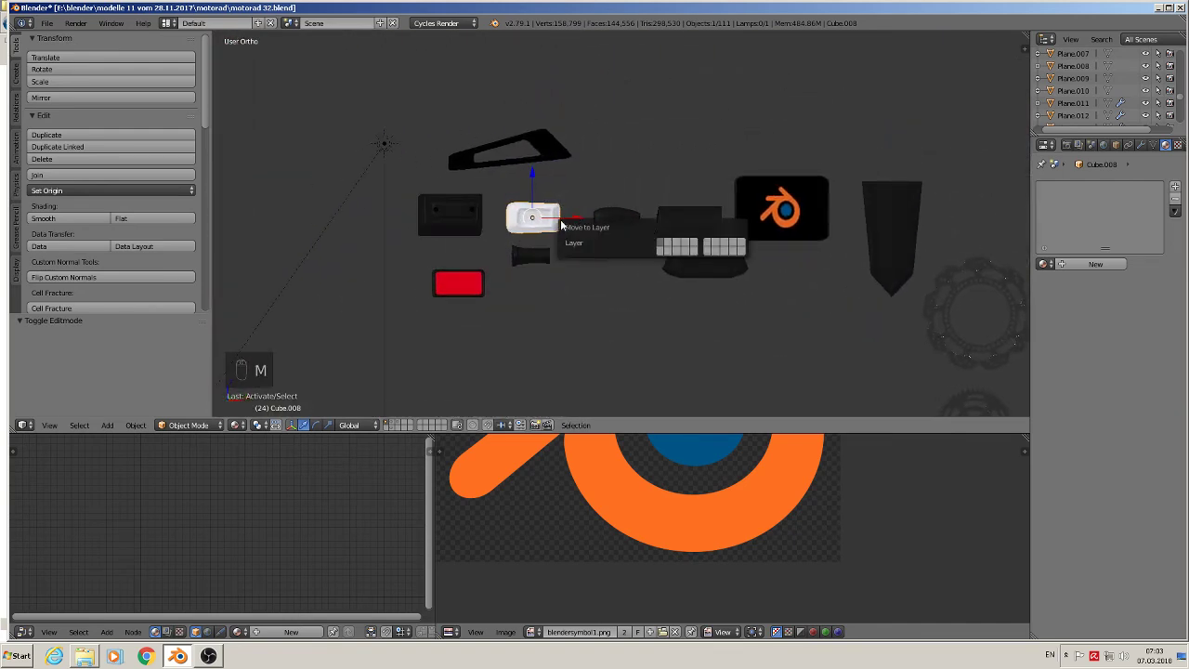
{"action": "left_click", "coordinate": [675, 251]}
Step: Save the project file
{"action": "scroll", "coordinate": [624, 321], "scroll_direction": "down", "scroll_amount": 6}
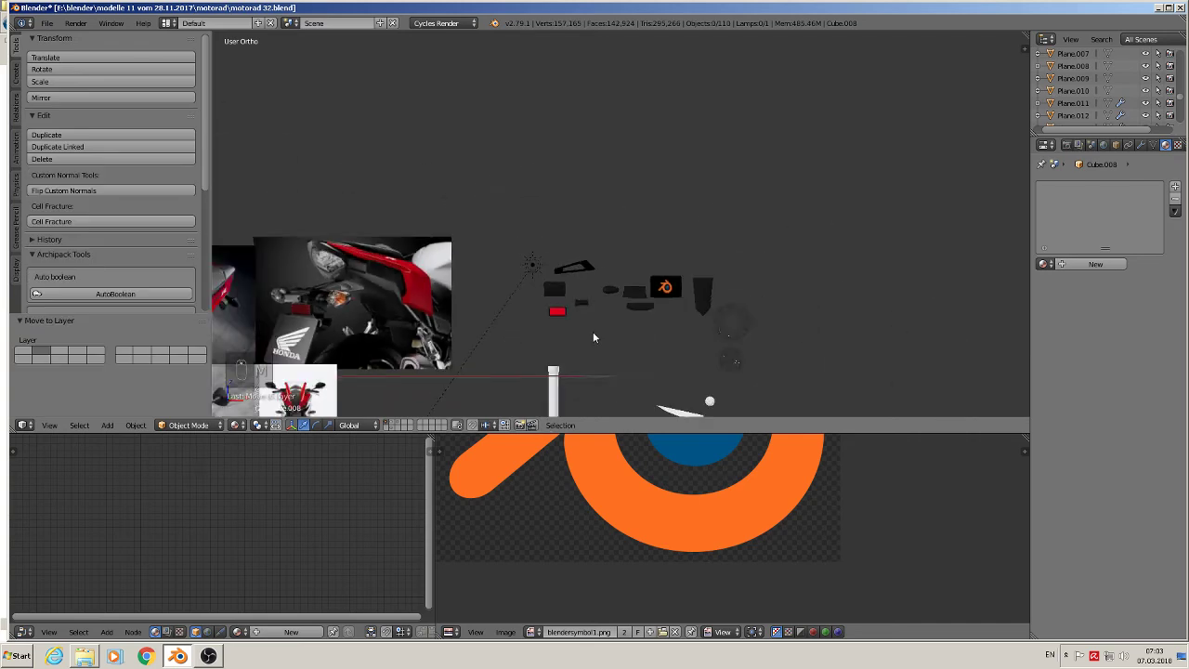
{"action": "middle_click_drag", "start_coordinate": [585, 358], "coordinate": [741, 161], "text": "shift"}
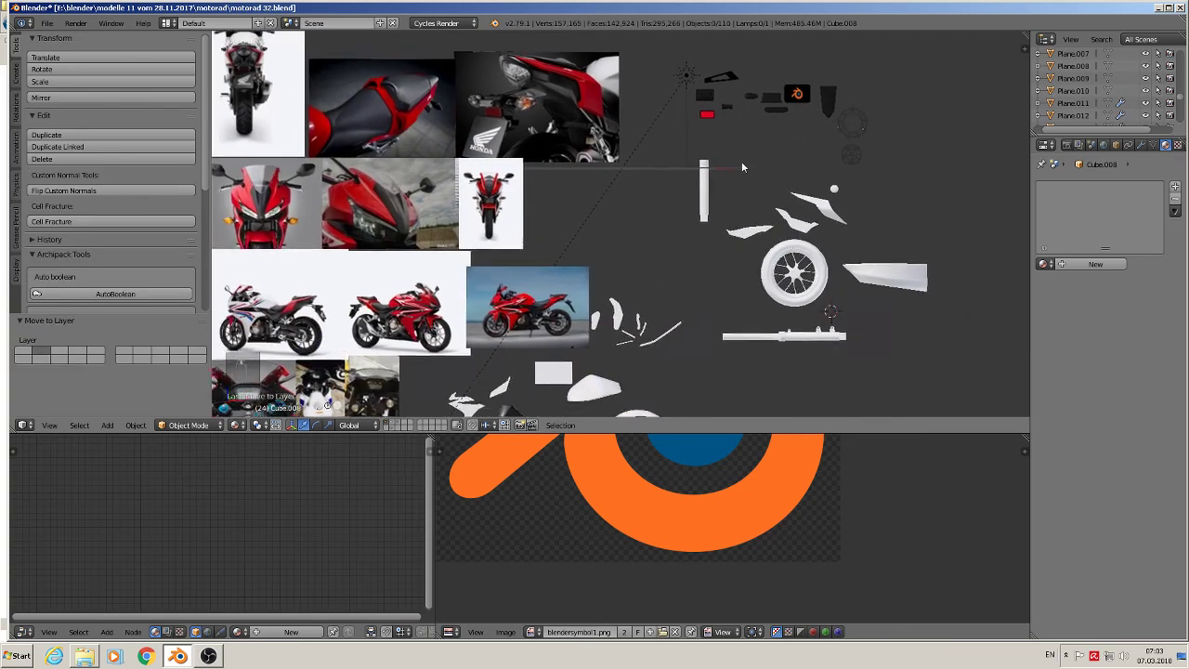
{"action": "left_click", "coordinate": [46, 23]}
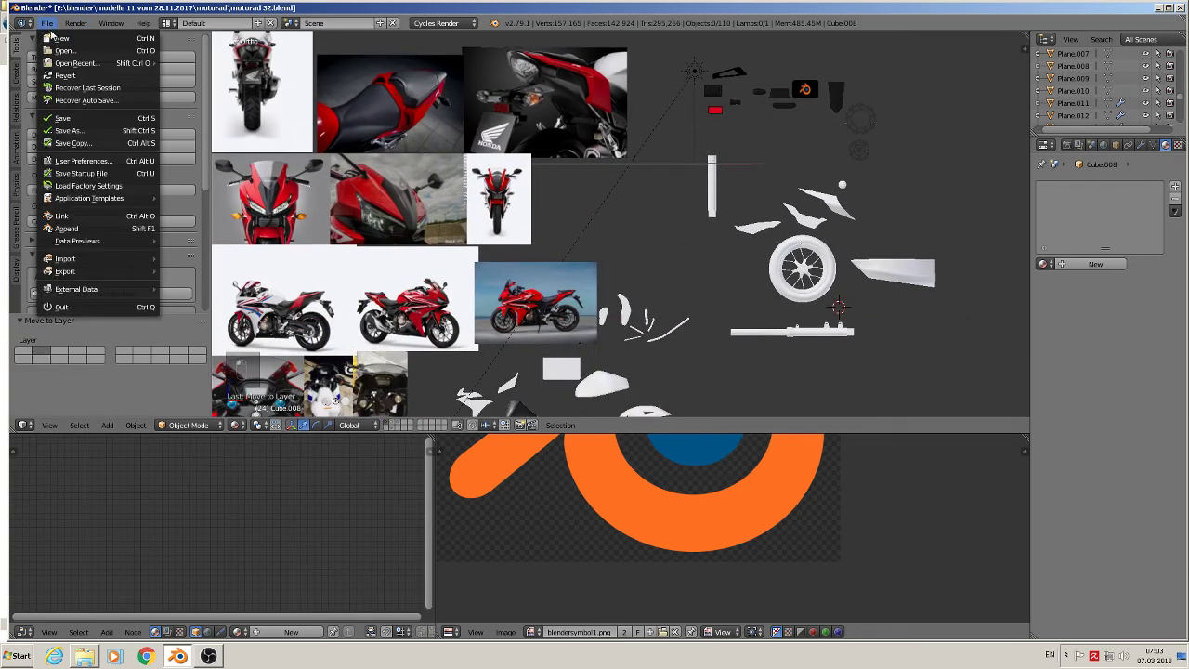
{"action": "left_click", "coordinate": [65, 118]}
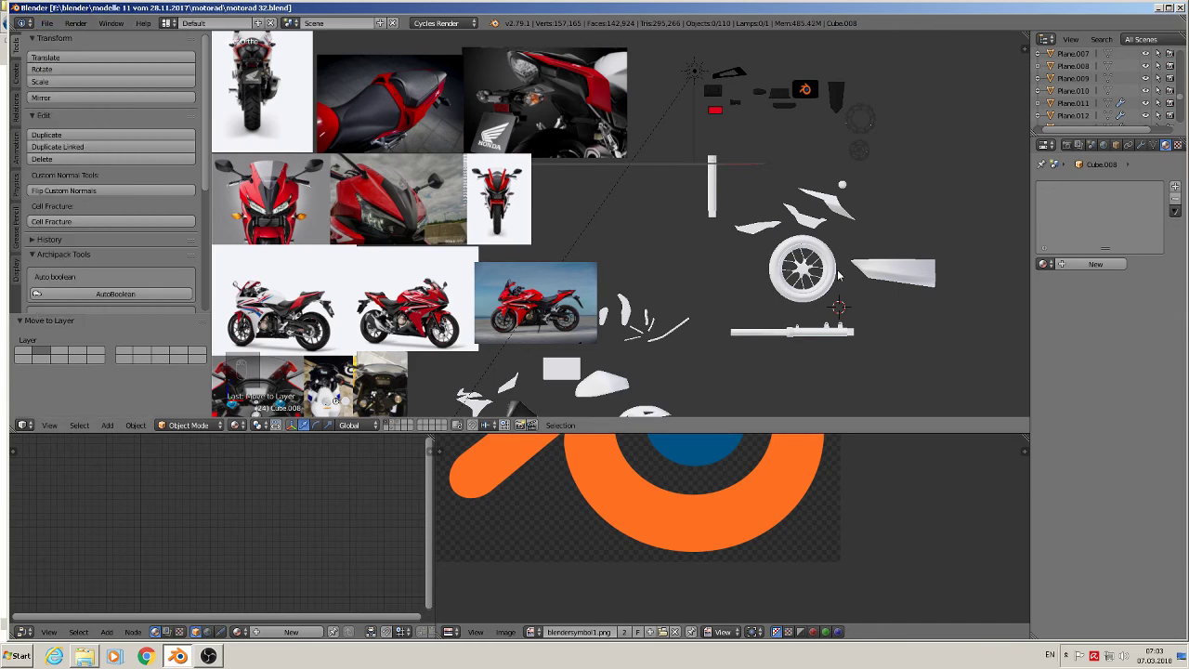
Step: Move the vertical bar Cube.028 to another layer
{"action": "scroll", "coordinate": [839, 275], "scroll_direction": "up", "scroll_amount": 2}
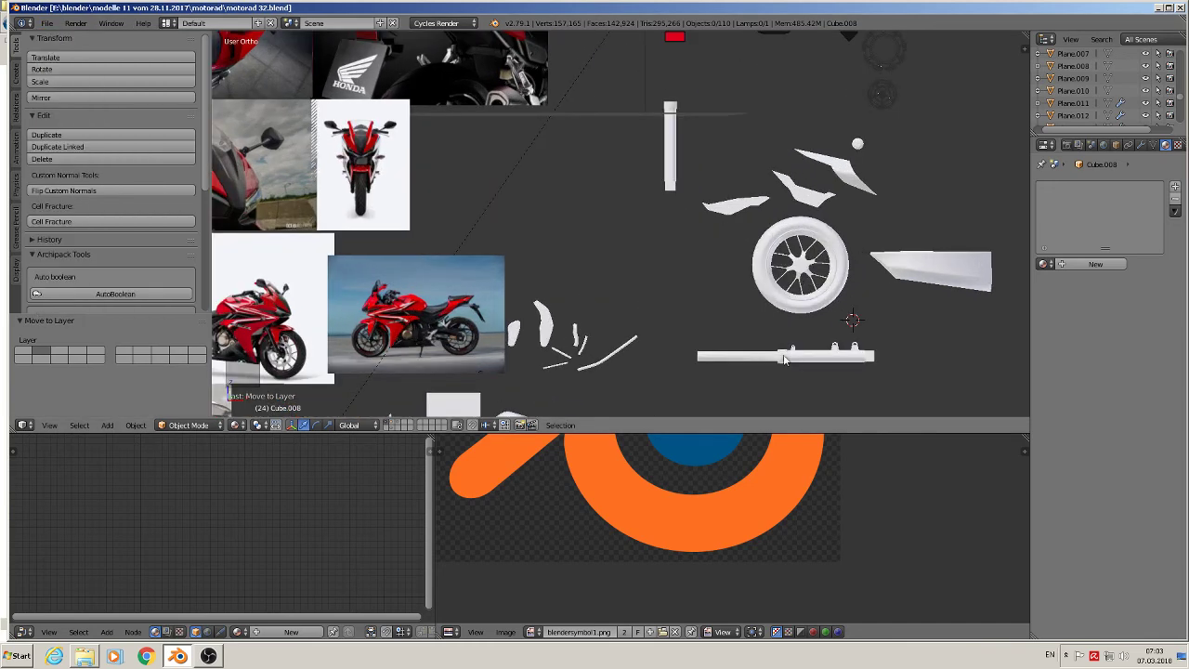
{"action": "right_click", "coordinate": [676, 151]}
{"action": "key", "text": "m"}
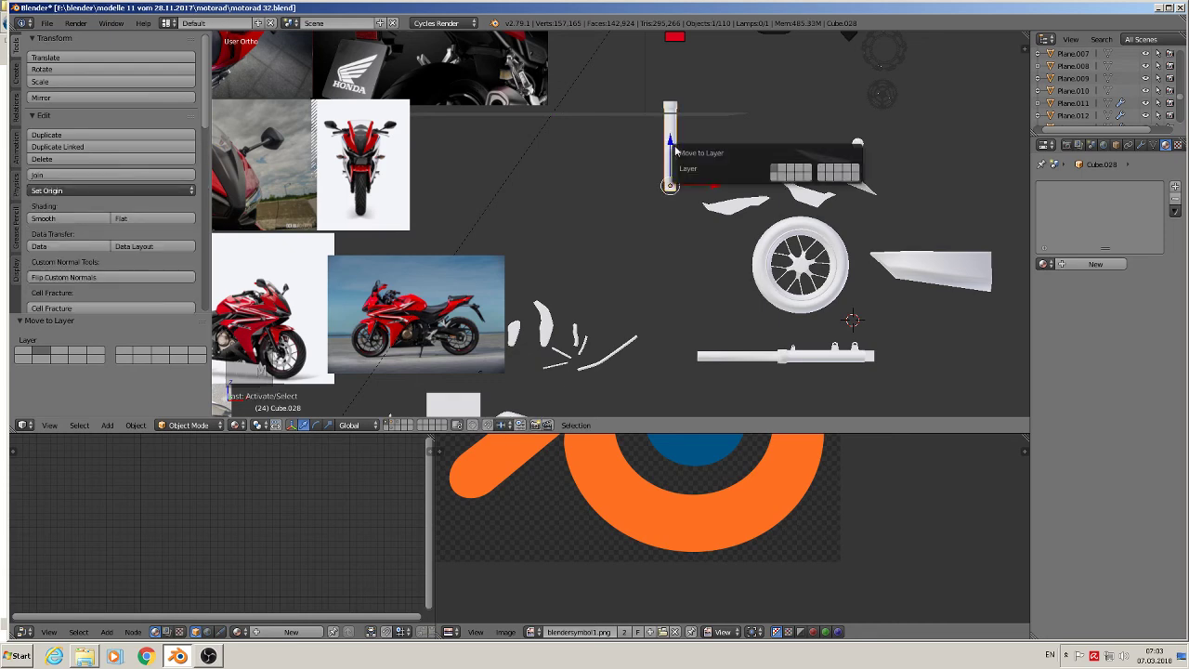
{"action": "left_click", "coordinate": [781, 171]}
Step: Select the fork tube Cylinder.014 and compare it with the motorbike reference images
{"action": "right_click", "coordinate": [783, 362]}
{"action": "key", "text": "Tab"}
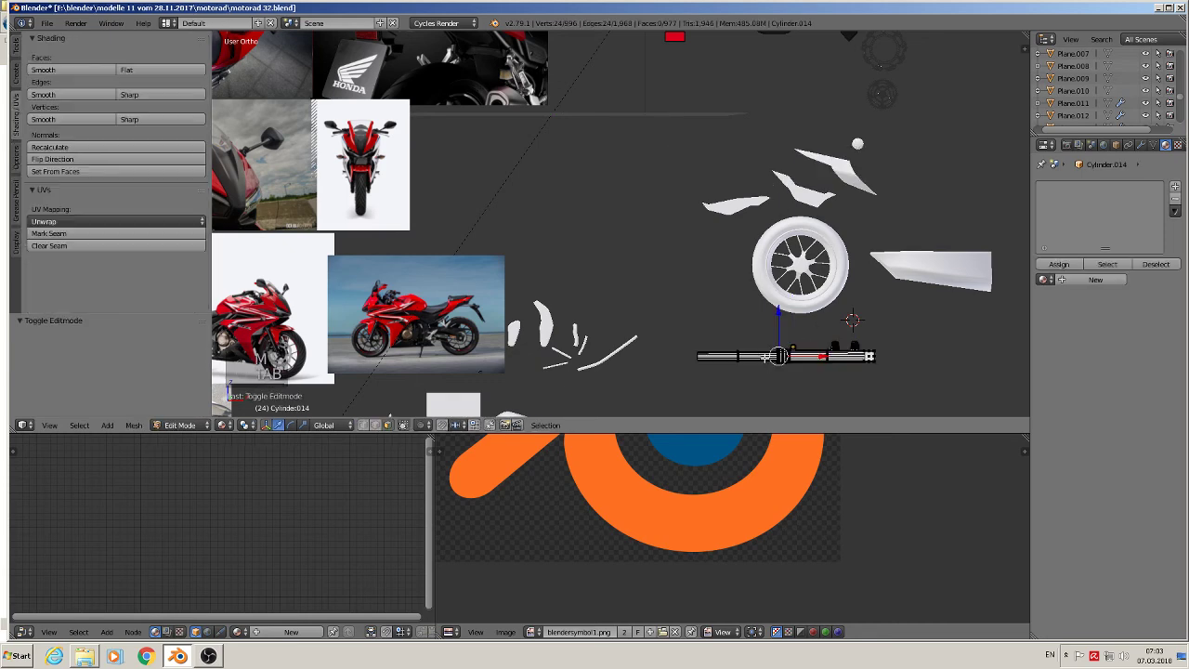
{"action": "key", "text": "Tab"}
{"action": "middle_click_drag", "start_coordinate": [726, 323], "coordinate": [676, 279], "text": "shift"}
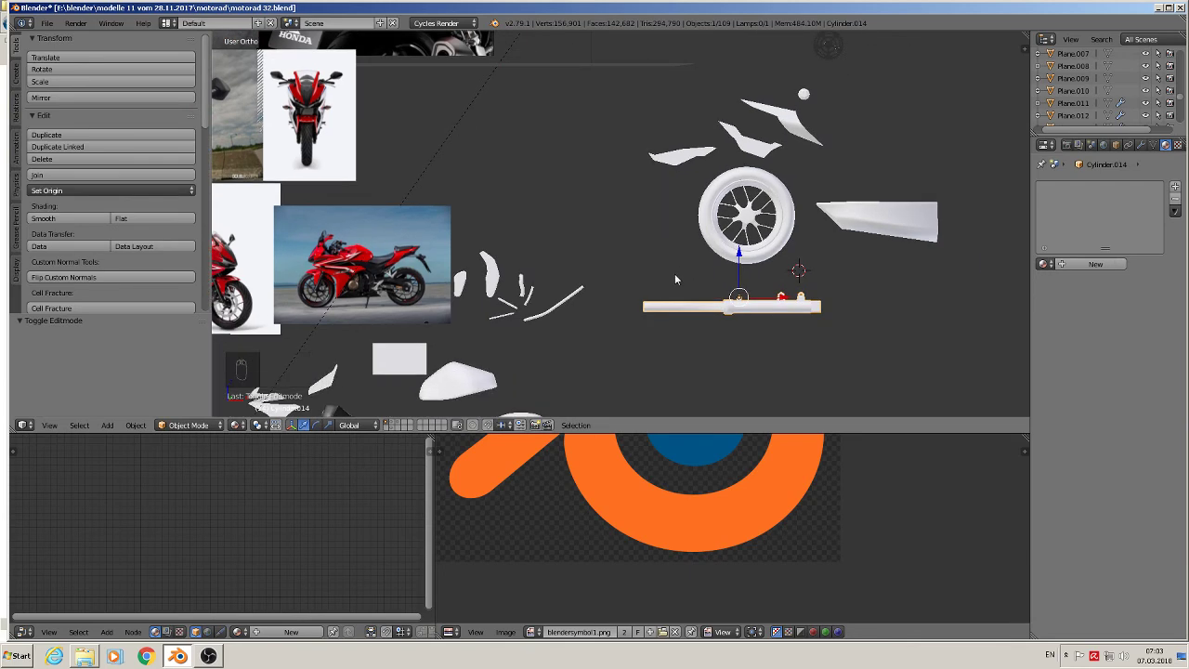
{"action": "scroll", "coordinate": [739, 316], "scroll_direction": "up", "scroll_amount": 6}
{"action": "scroll", "coordinate": [747, 323], "scroll_direction": "down", "scroll_amount": 3}
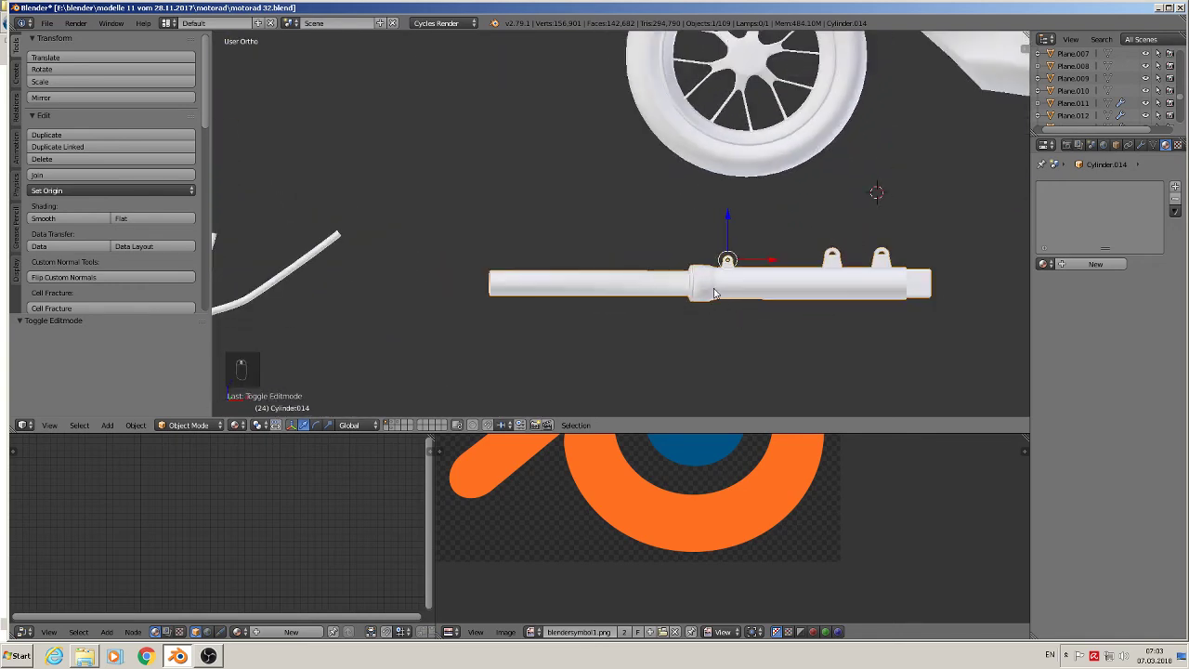
{"action": "scroll", "coordinate": [669, 303], "scroll_direction": "up", "scroll_amount": 5}
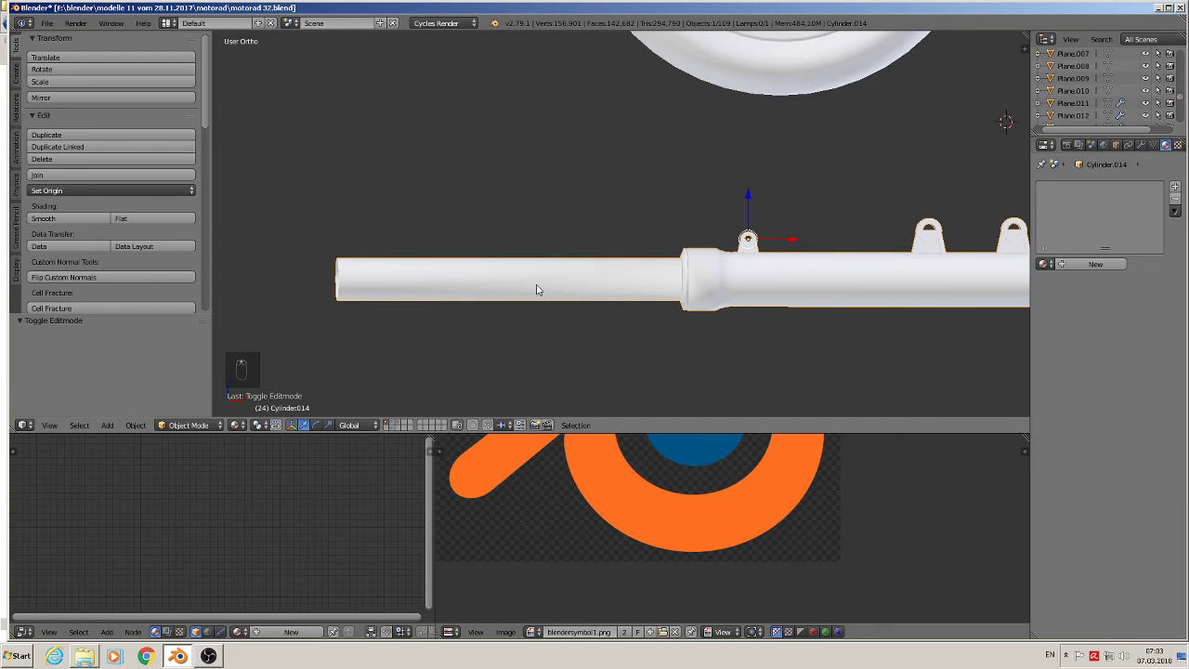
{"action": "scroll", "coordinate": [536, 290], "scroll_direction": "down", "scroll_amount": 5}
{"action": "middle_click_drag", "start_coordinate": [448, 295], "coordinate": [944, 264], "text": "shift"}
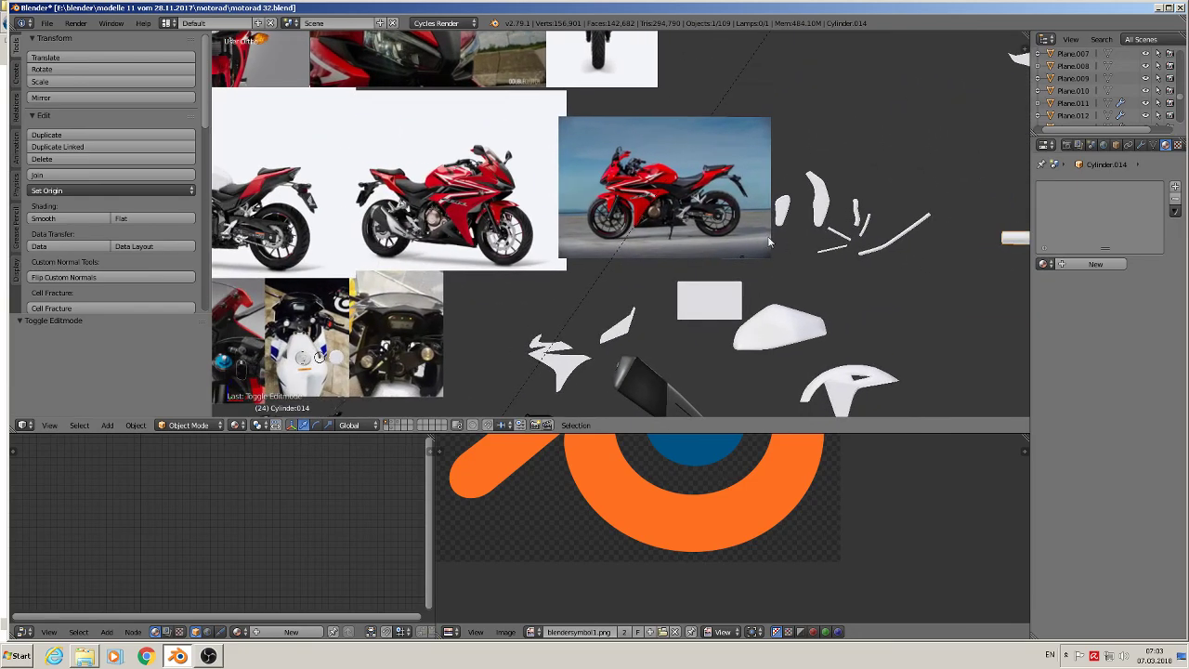
{"action": "scroll", "coordinate": [769, 241], "scroll_direction": "up", "scroll_amount": 5}
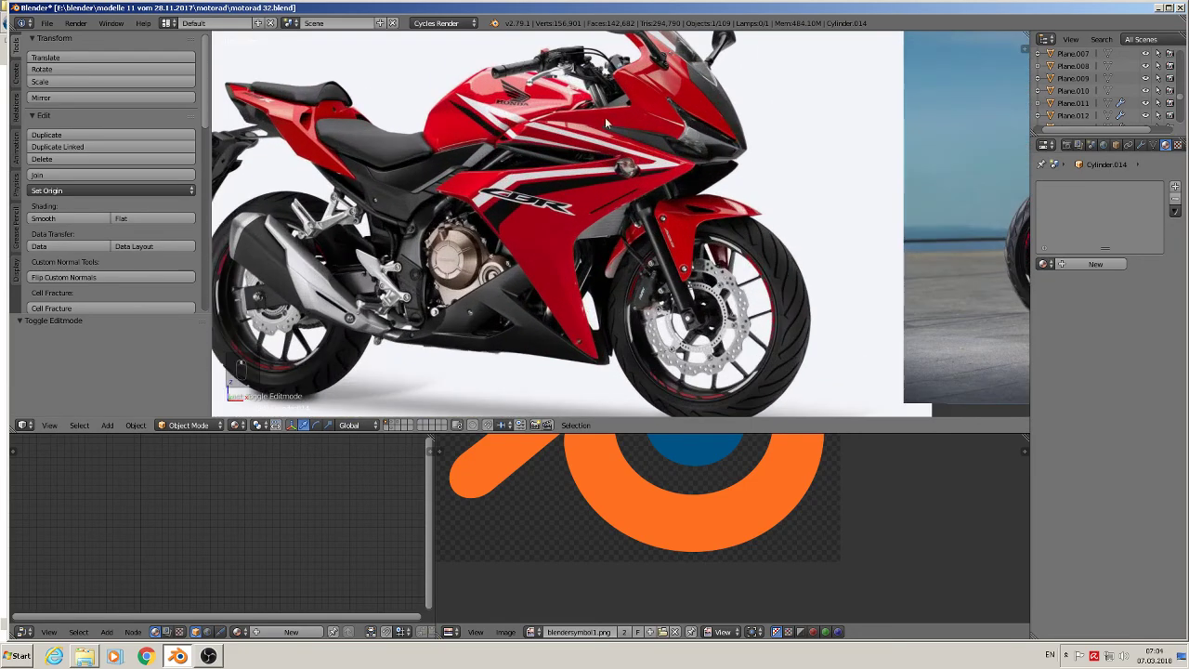
{"action": "scroll", "coordinate": [606, 123], "scroll_direction": "up", "scroll_amount": 2}
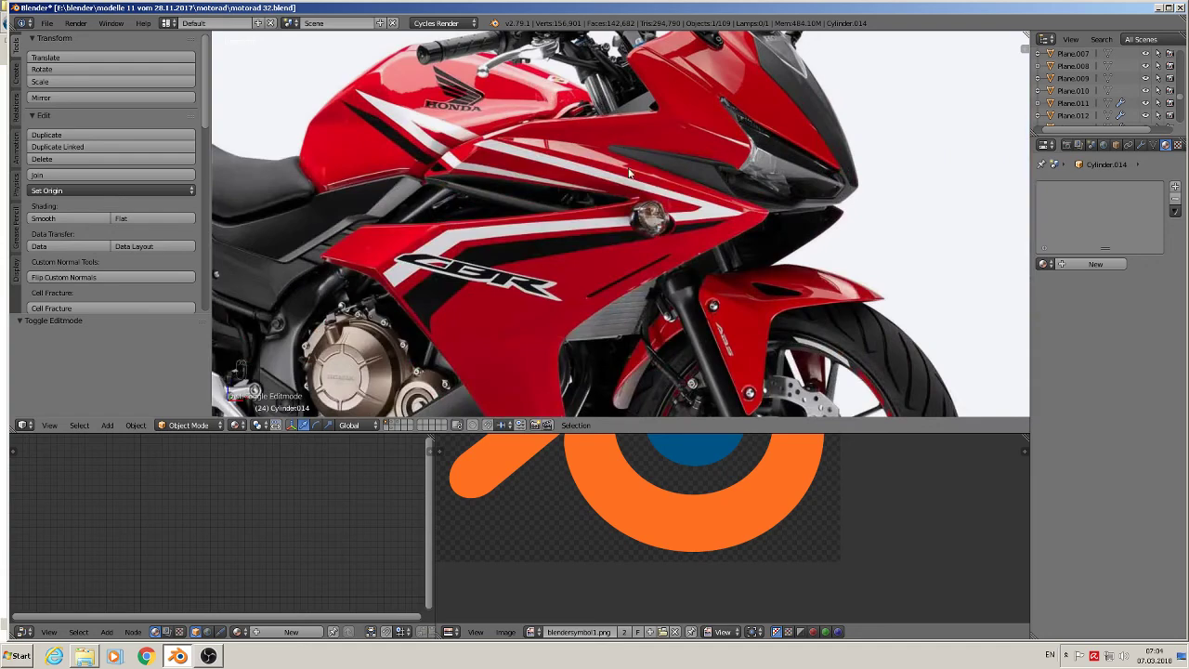
{"action": "scroll", "coordinate": [692, 216], "scroll_direction": "down", "scroll_amount": 6}
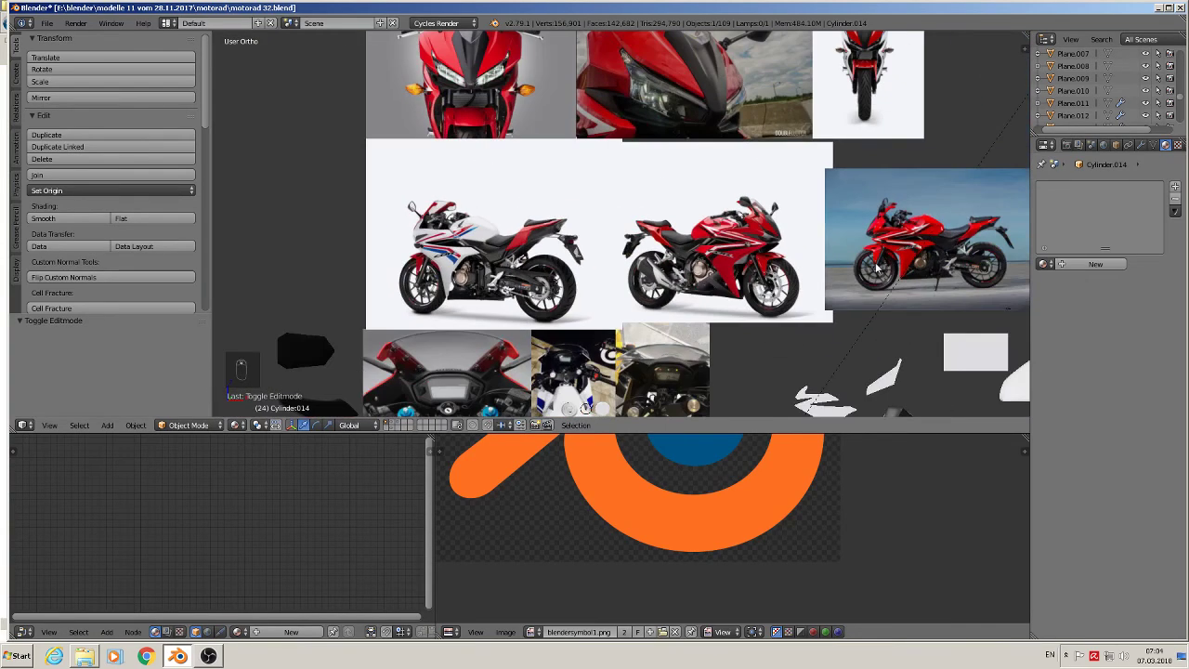
{"action": "middle_click_drag", "start_coordinate": [780, 185], "coordinate": [657, 204]}
{"action": "scroll", "coordinate": [629, 197], "scroll_direction": "up", "scroll_amount": 4}
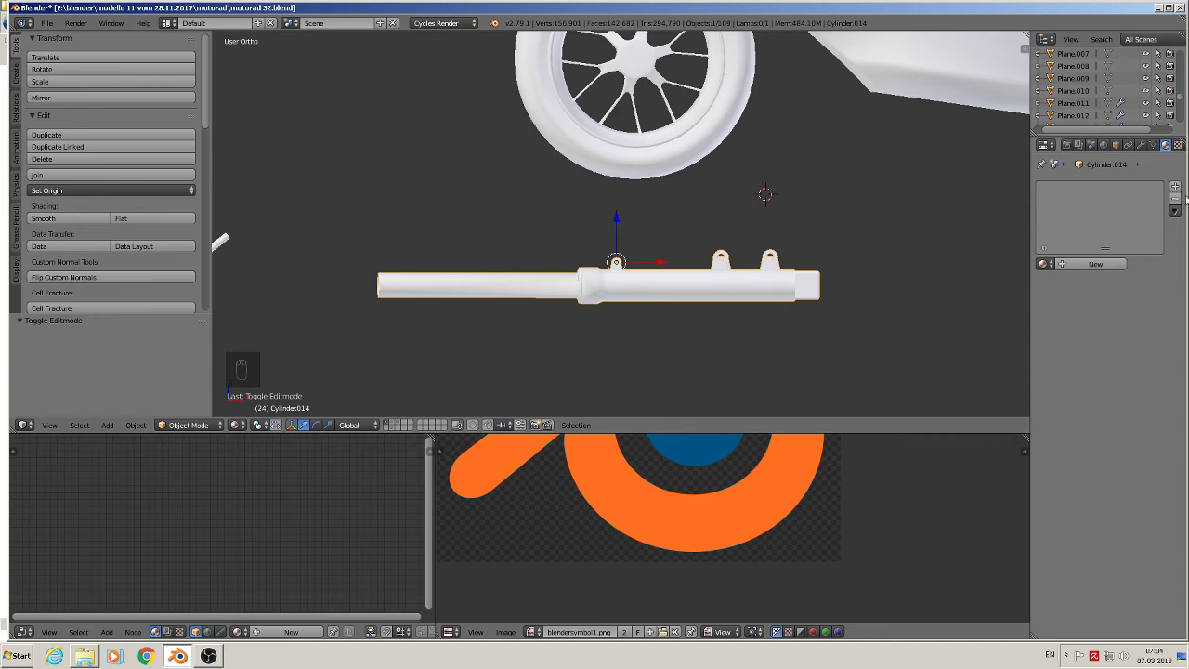
Step: Give the fork tube the black Metall little glossy material
{"action": "left_click", "coordinate": [1175, 187]}
{"action": "left_click", "coordinate": [1043, 264]}
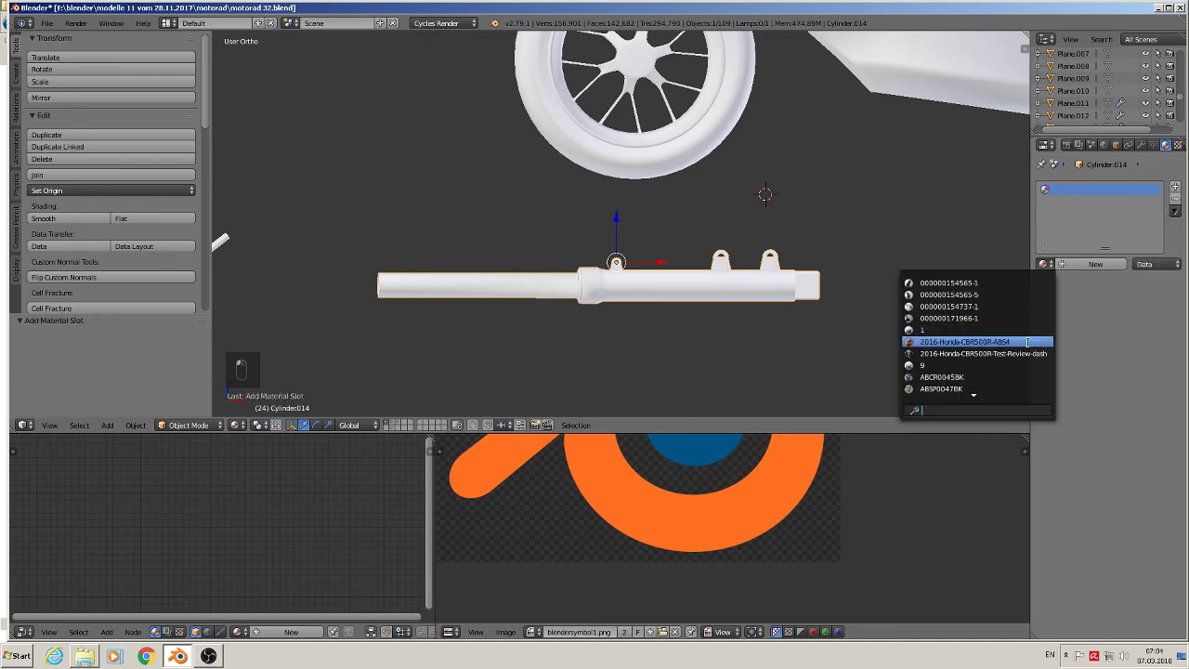
{"action": "type", "text": "bl"}
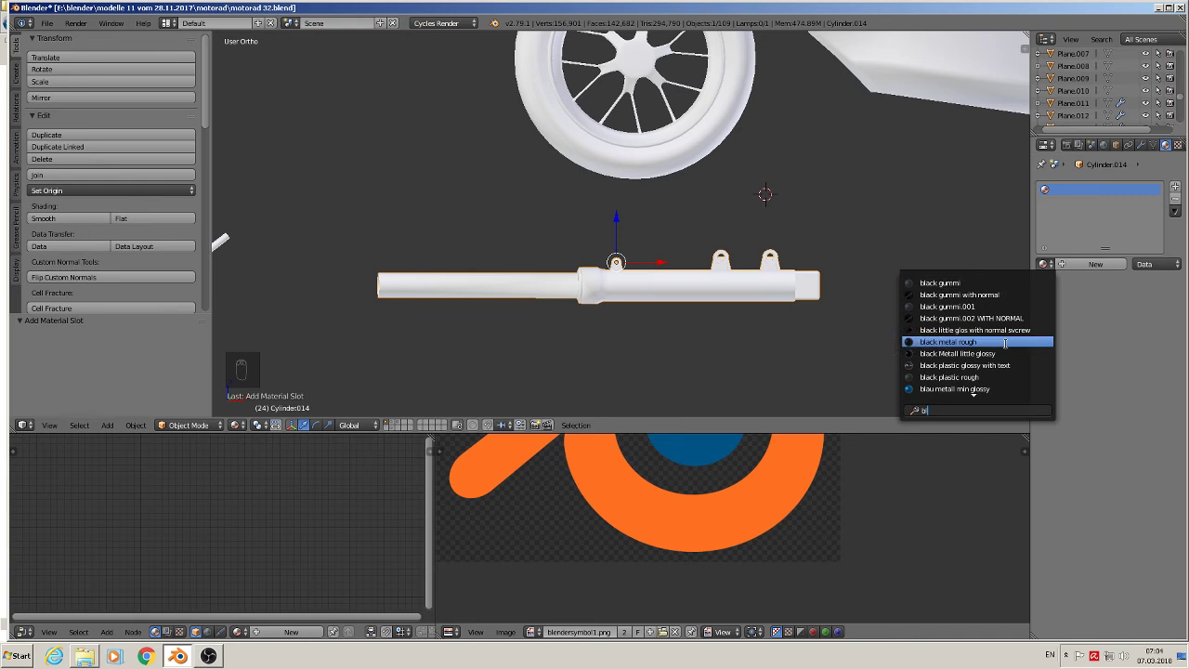
{"action": "type", "text": "c"}
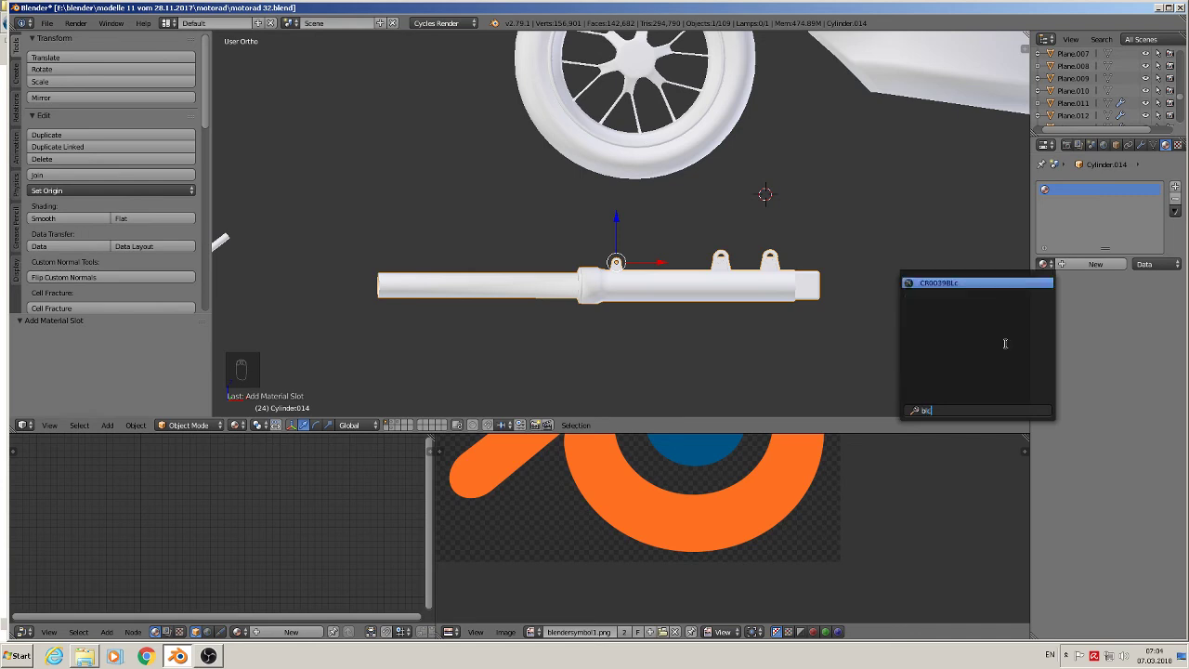
{"action": "key", "text": "BackSpace"}
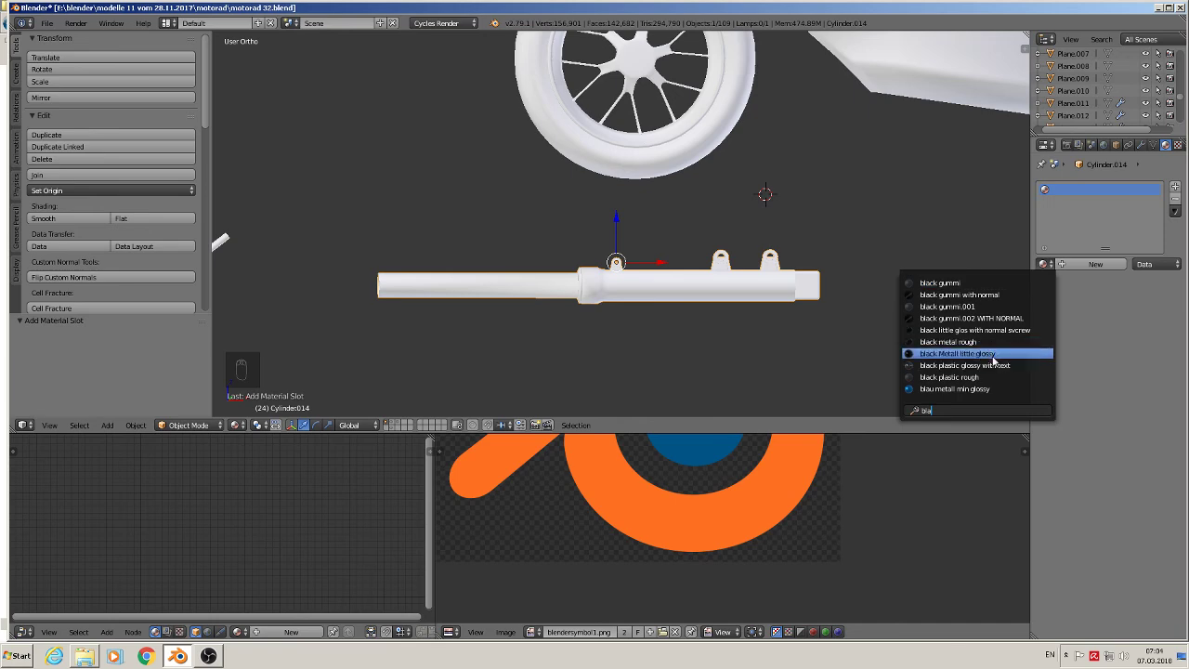
{"action": "left_click", "coordinate": [991, 354]}
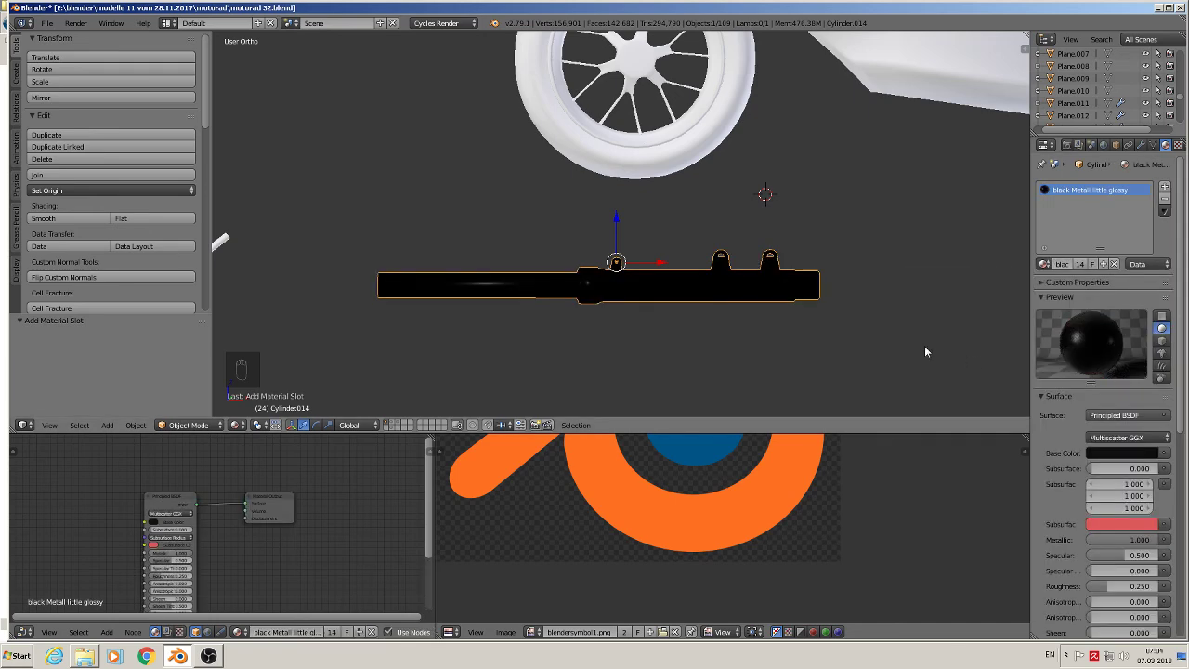
Step: Add a second slot with a new material named 'steahl mutch glossz'
{"action": "left_click", "coordinate": [1166, 188]}
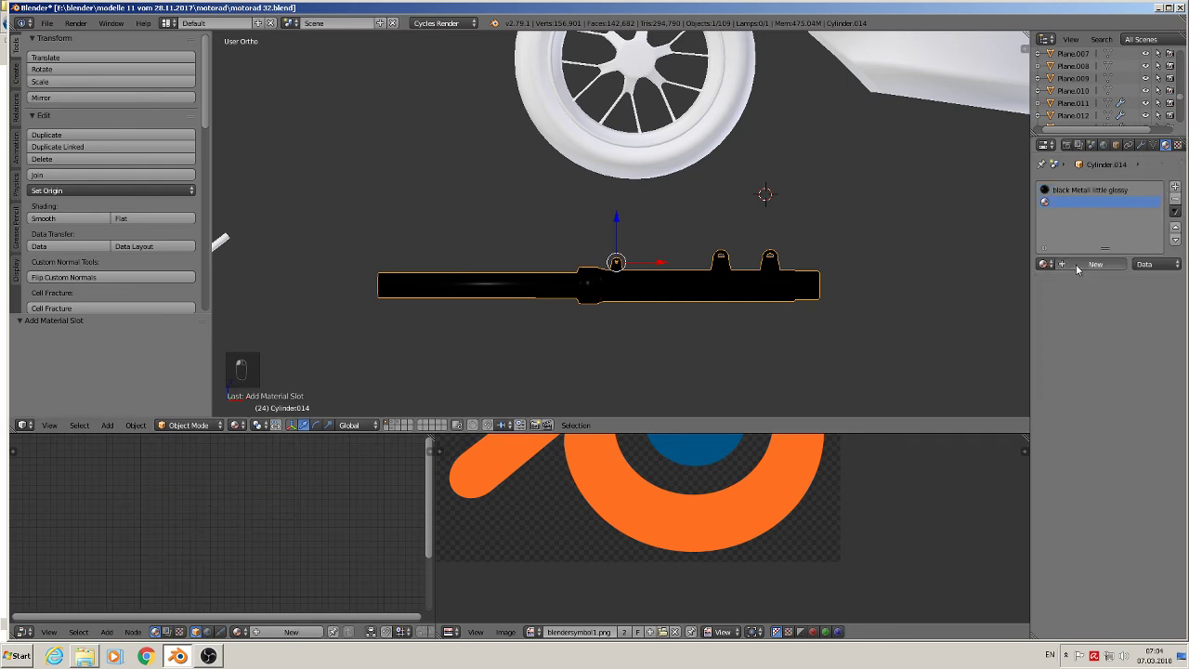
{"action": "left_click", "coordinate": [1069, 264]}
{"action": "key", "text": "BackSpace"}
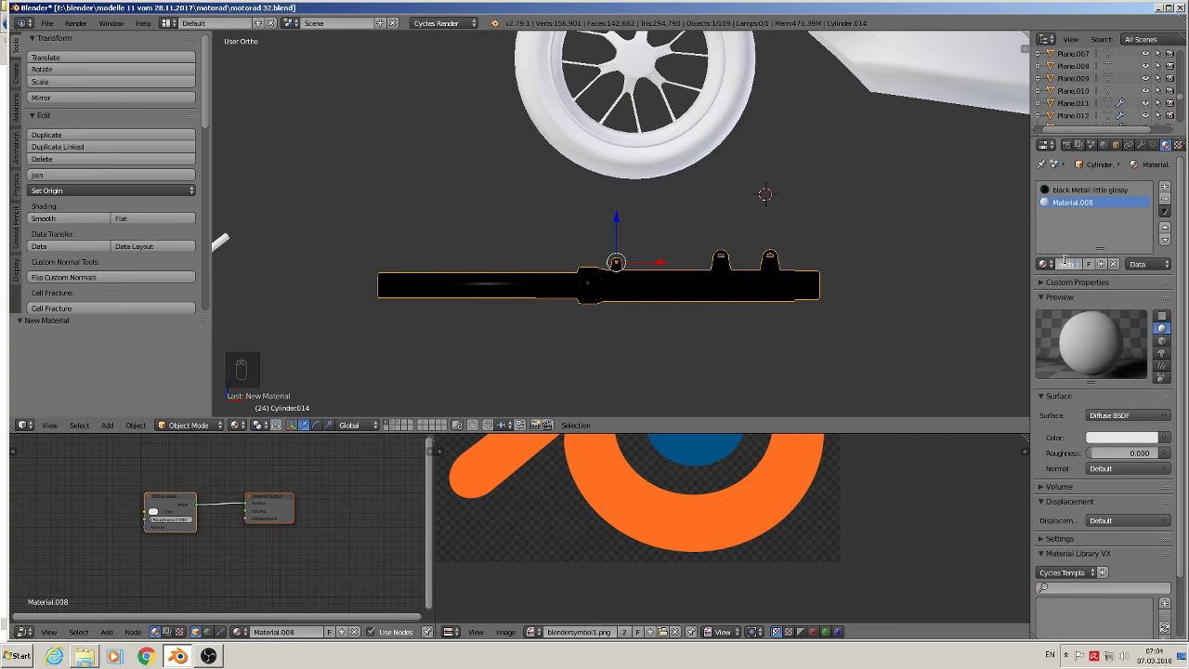
{"action": "type", "text": "steahl mutch glossz"}
{"action": "key", "text": "Return"}
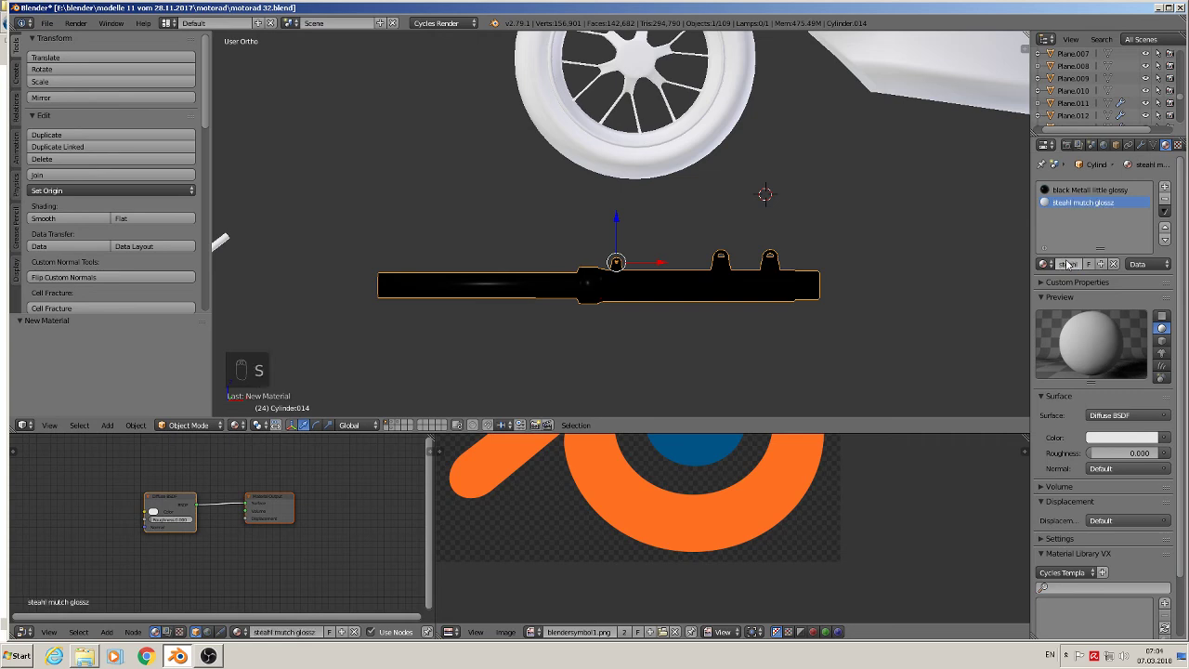
{"action": "left_click", "coordinate": [1104, 414]}
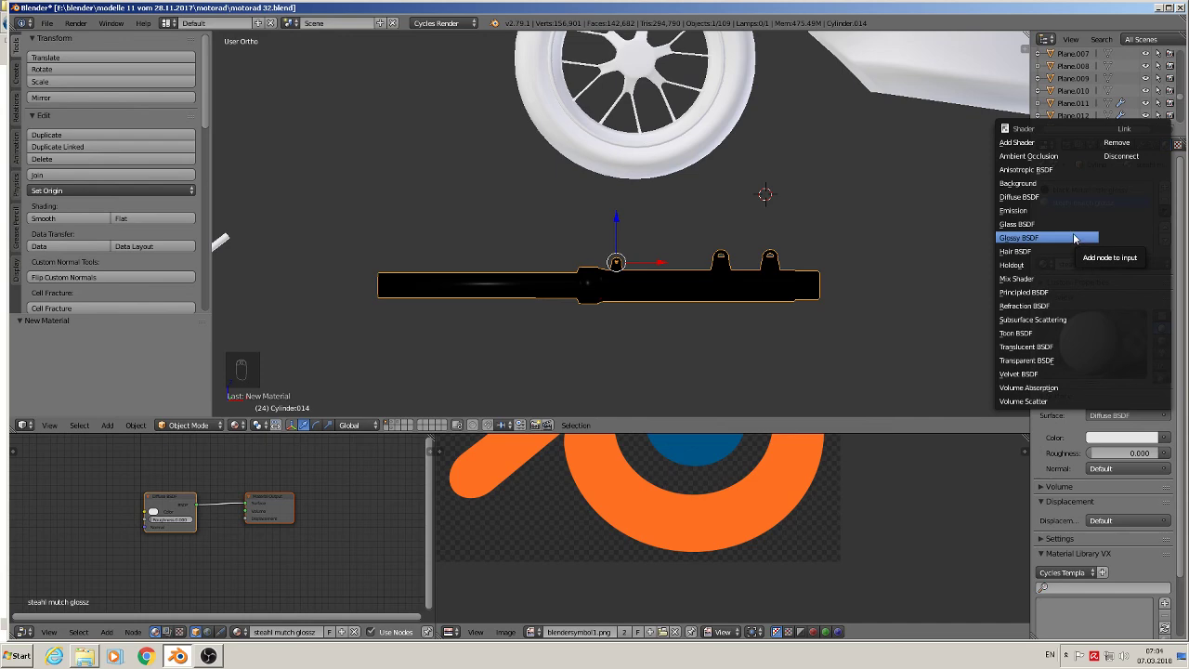
Step: Switch steahl mutch glossz to Principled BSDF, Metallic 1.000, Roughness raised from 0.12 to 0.185
{"action": "left_click", "coordinate": [1067, 292]}
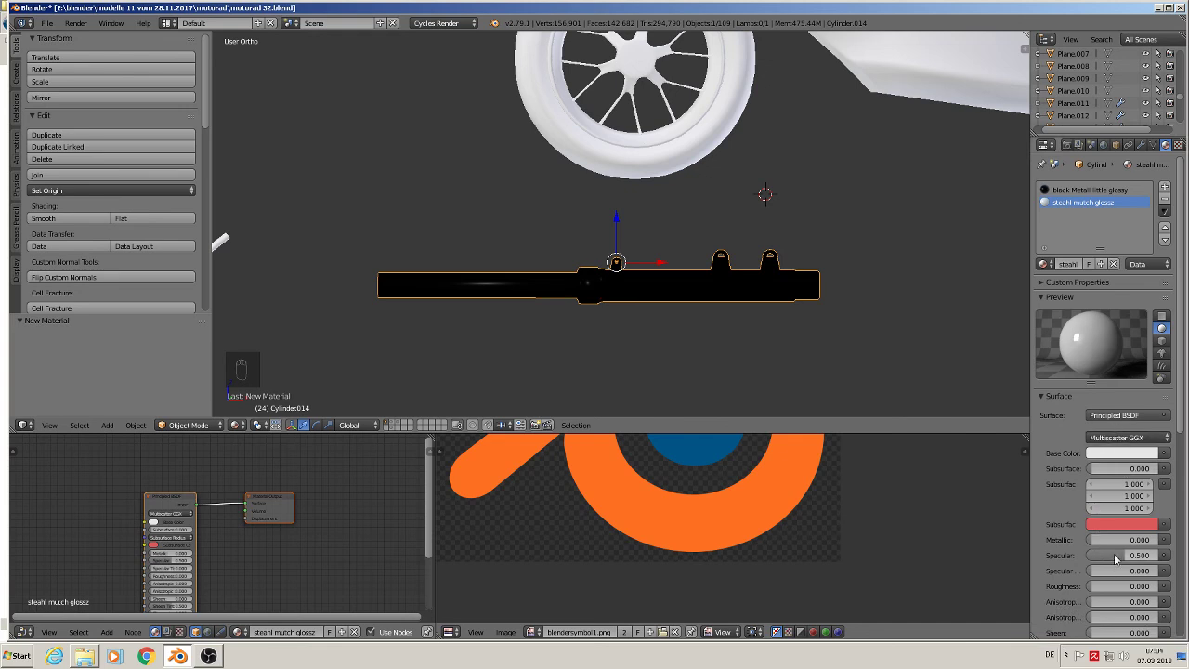
{"action": "left_click_drag", "start_coordinate": [1094, 541], "coordinate": [1161, 541]}
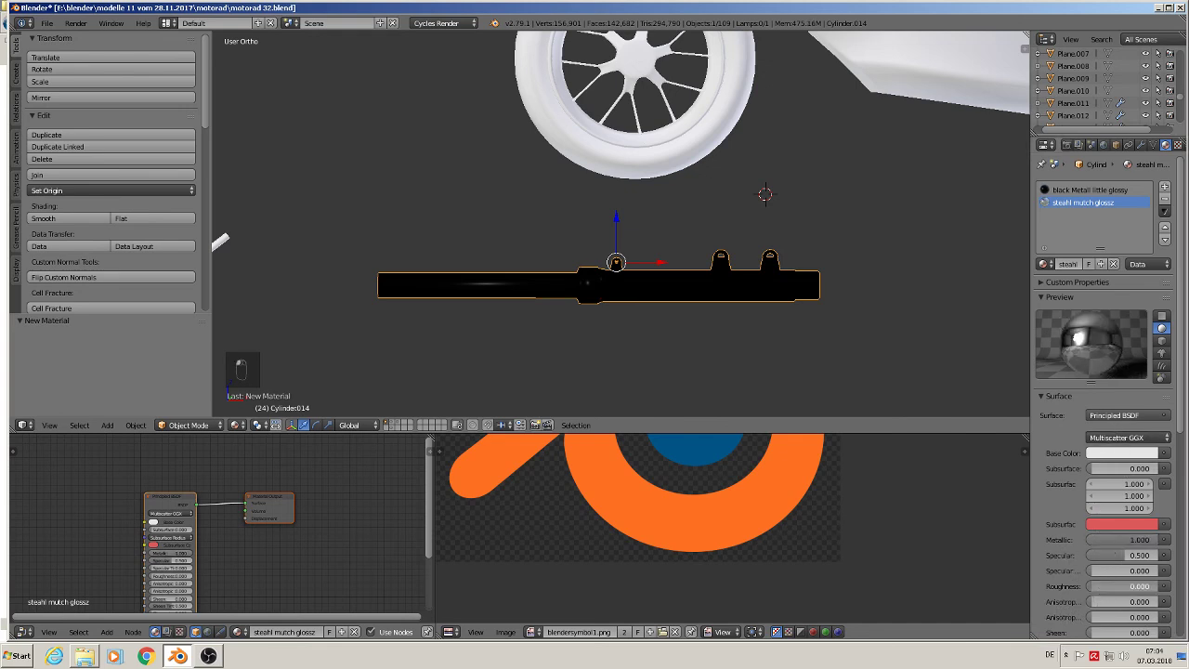
{"action": "left_click_drag", "start_coordinate": [1096, 586], "coordinate": [1100, 589]}
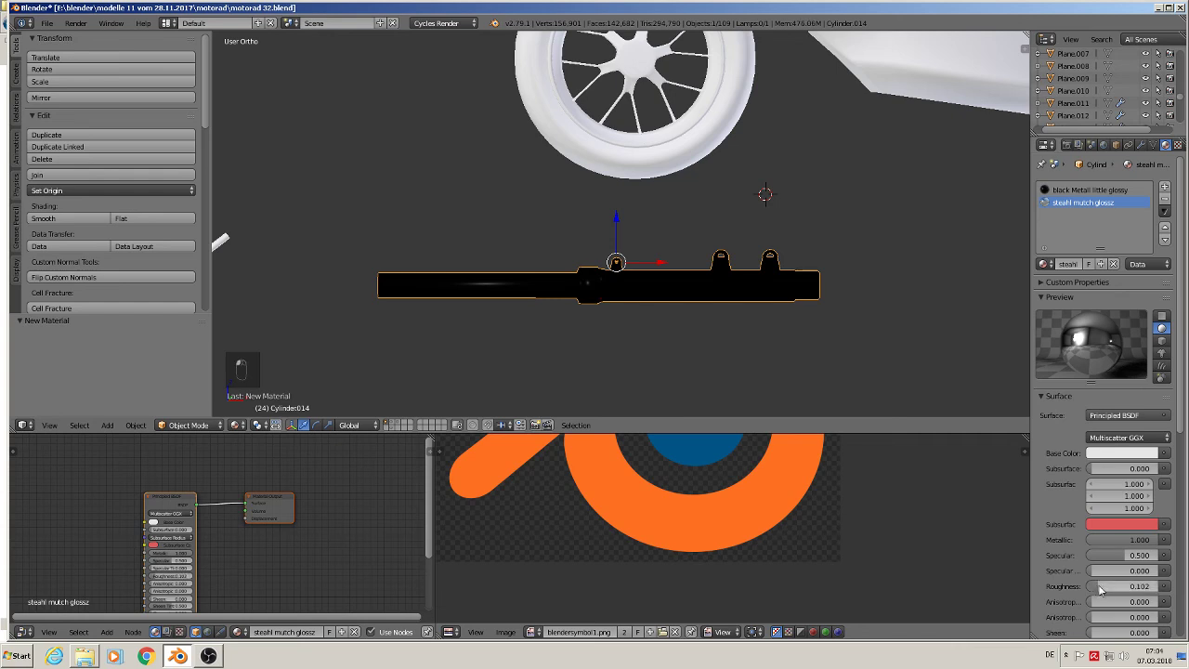
{"action": "left_click", "coordinate": [1099, 586]}
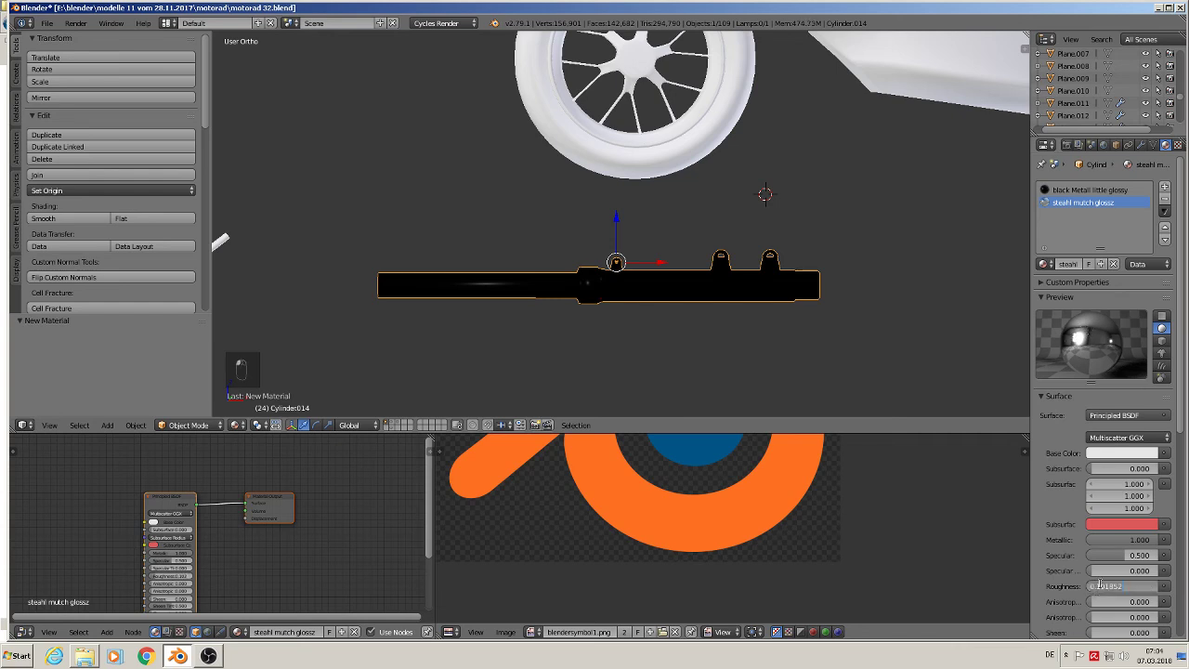
{"action": "type", "text": "0.12"}
{"action": "key", "text": "Return"}
{"action": "left_click_drag", "start_coordinate": [1102, 589], "coordinate": [1107, 589]}
Step: Assign the steahl mutch glossz chrome material to the cylinder's left tube section
{"action": "key", "text": "Tab"}
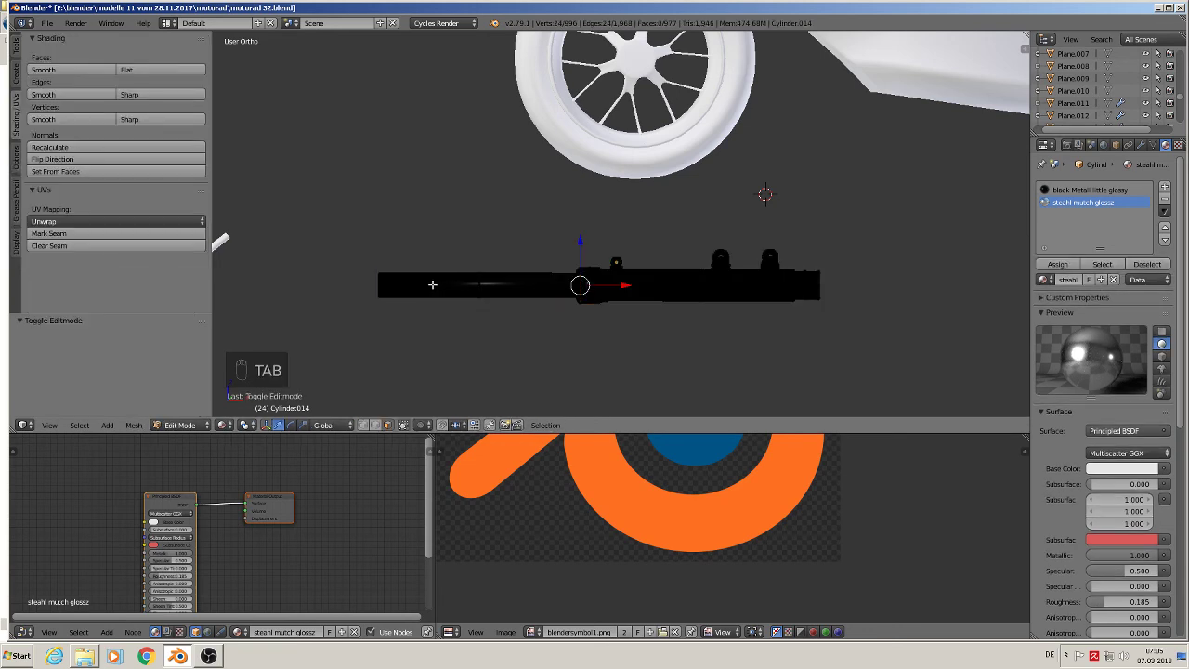
{"action": "right_click", "coordinate": [476, 285], "text": "alt"}
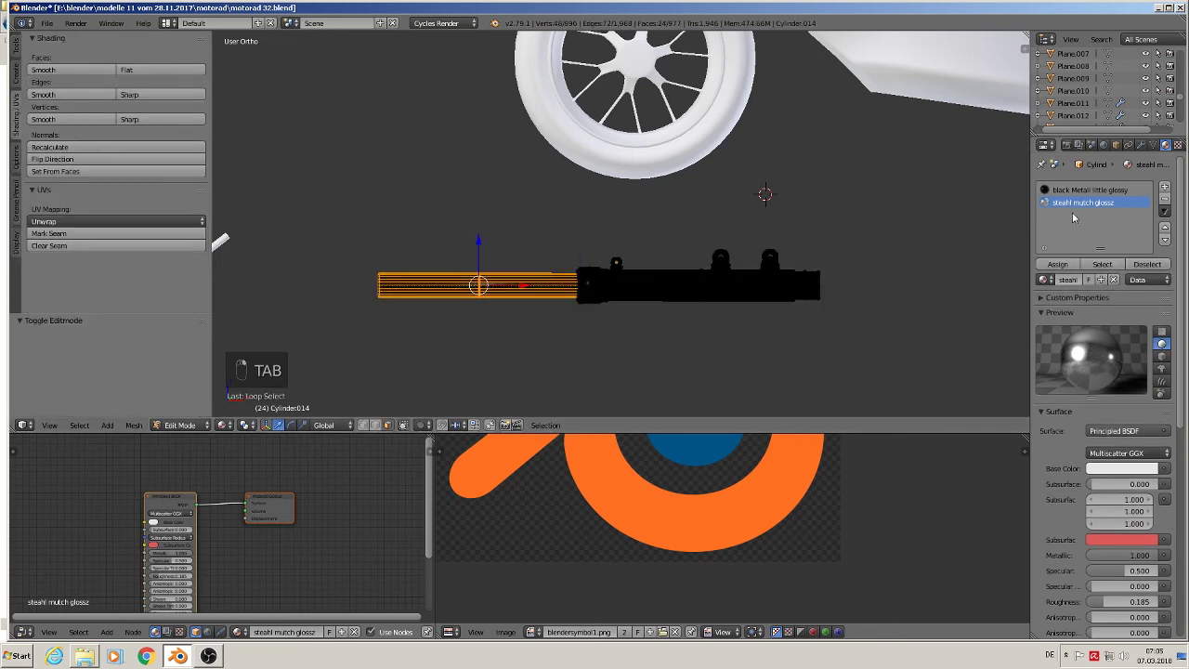
{"action": "left_click", "coordinate": [1058, 264]}
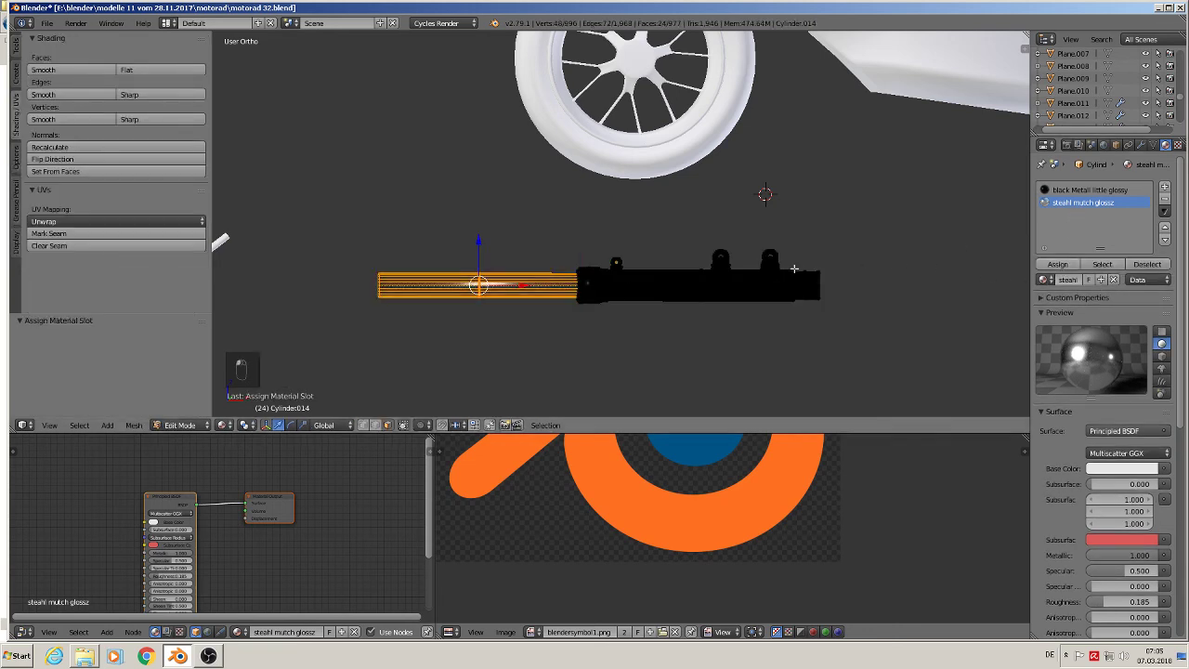
{"action": "key", "text": "Tab"}
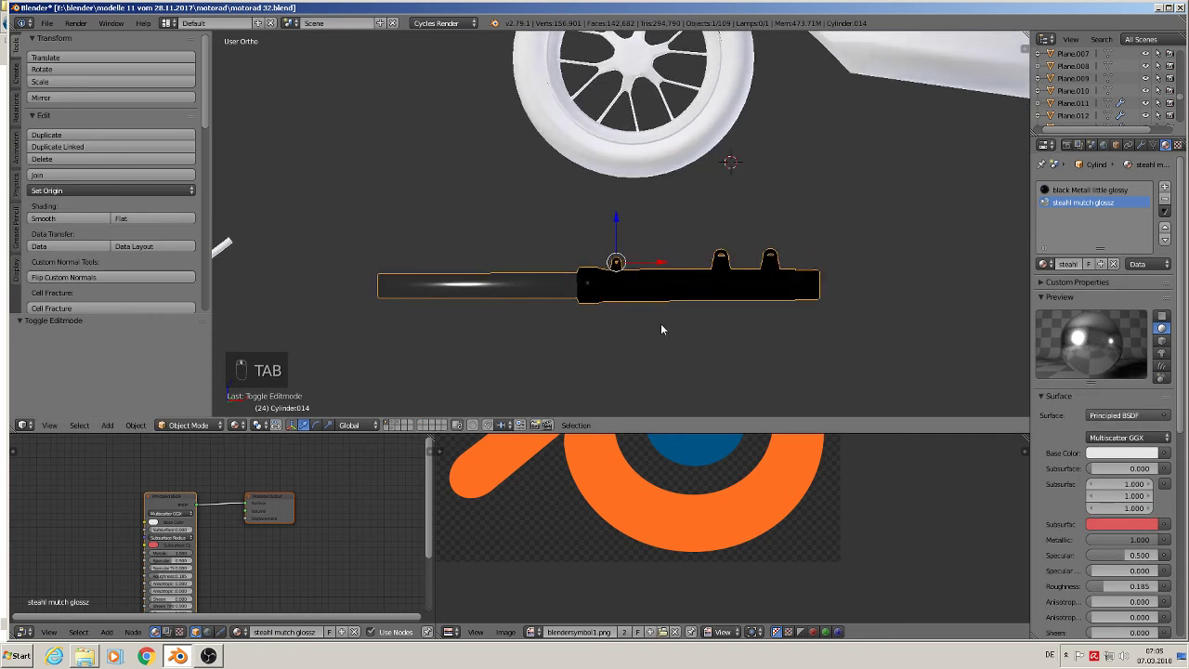
Step: Frame the cylinder in front orthographic view and select the whole cylinder
{"action": "key", "text": "a"}
{"action": "scroll", "coordinate": [660, 329], "scroll_direction": "down", "scroll_amount": 1}
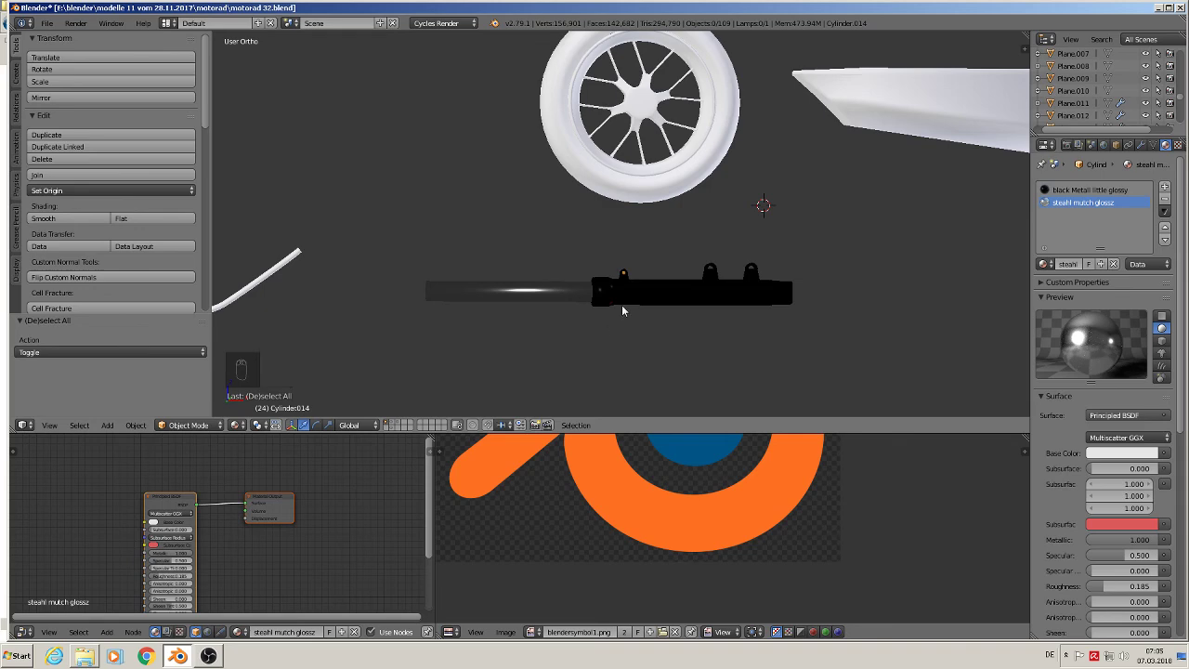
{"action": "key", "text": "KP_1"}
{"action": "scroll", "coordinate": [521, 325], "scroll_direction": "down", "scroll_amount": 3}
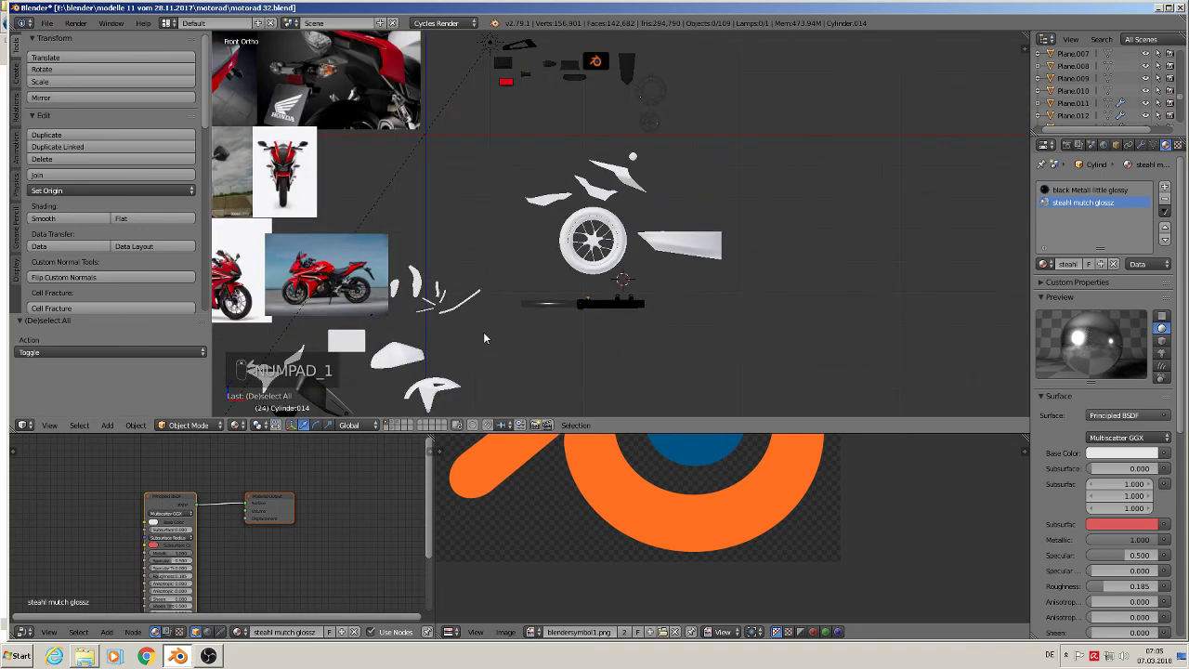
{"action": "middle_click_drag", "start_coordinate": [483, 338], "coordinate": [718, 253], "text": "shift"}
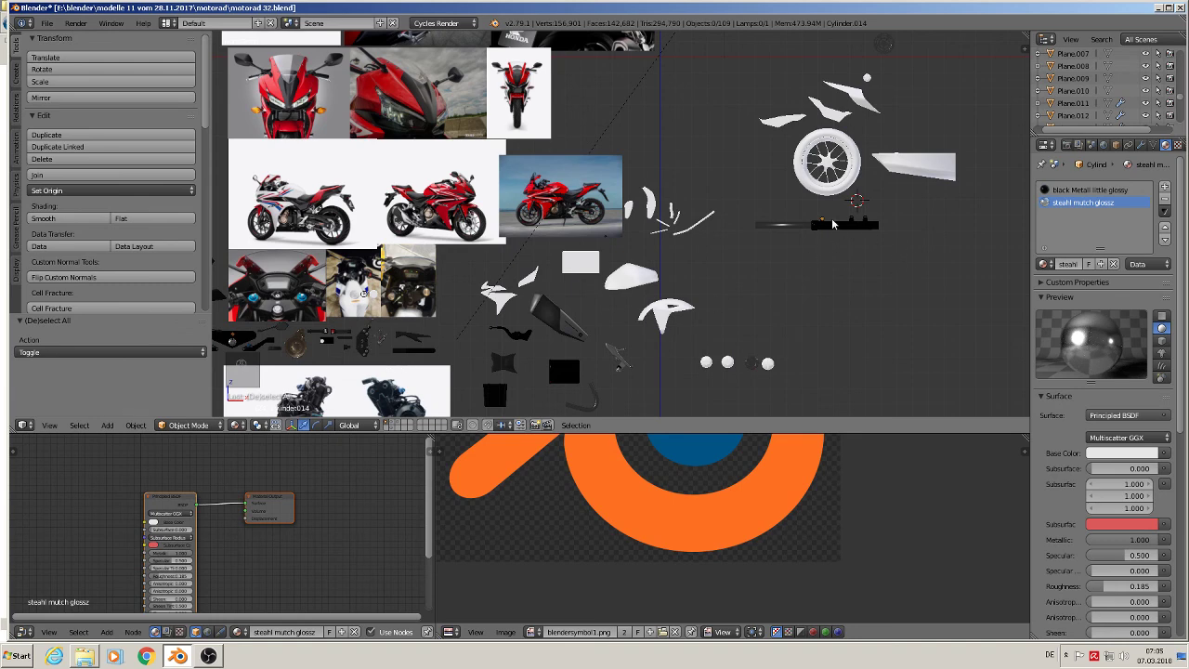
{"action": "scroll", "coordinate": [832, 232], "scroll_direction": "up", "scroll_amount": 6}
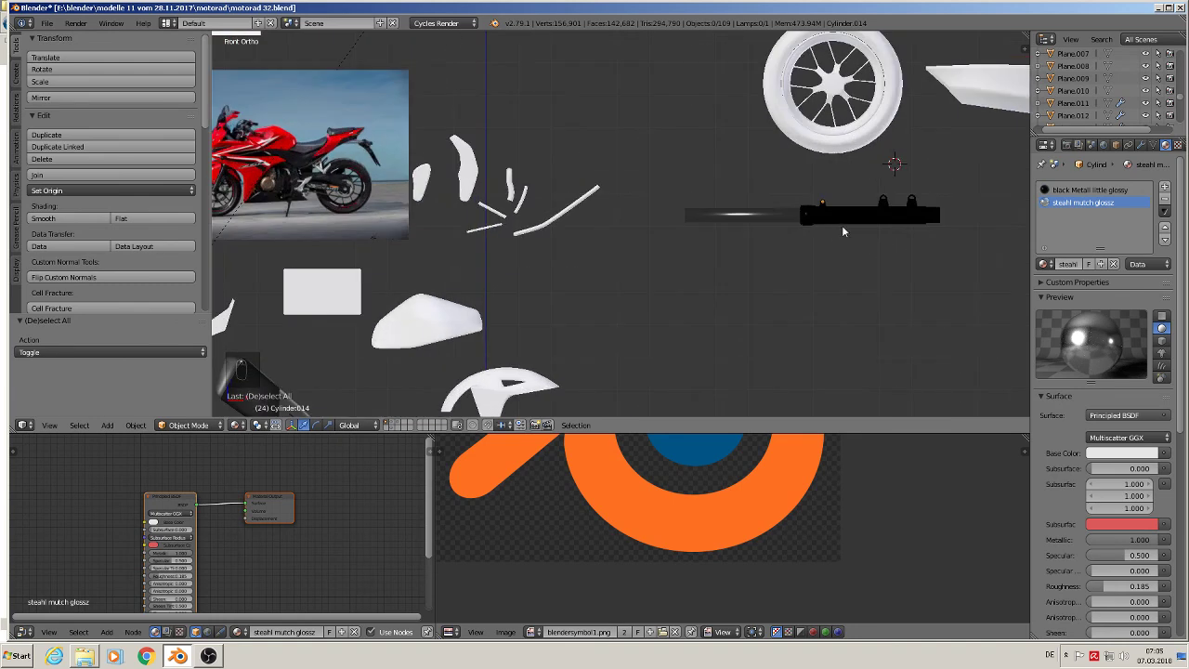
{"action": "key", "text": "Tab"}
{"action": "middle_click_drag", "start_coordinate": [788, 219], "coordinate": [725, 232], "text": "shift"}
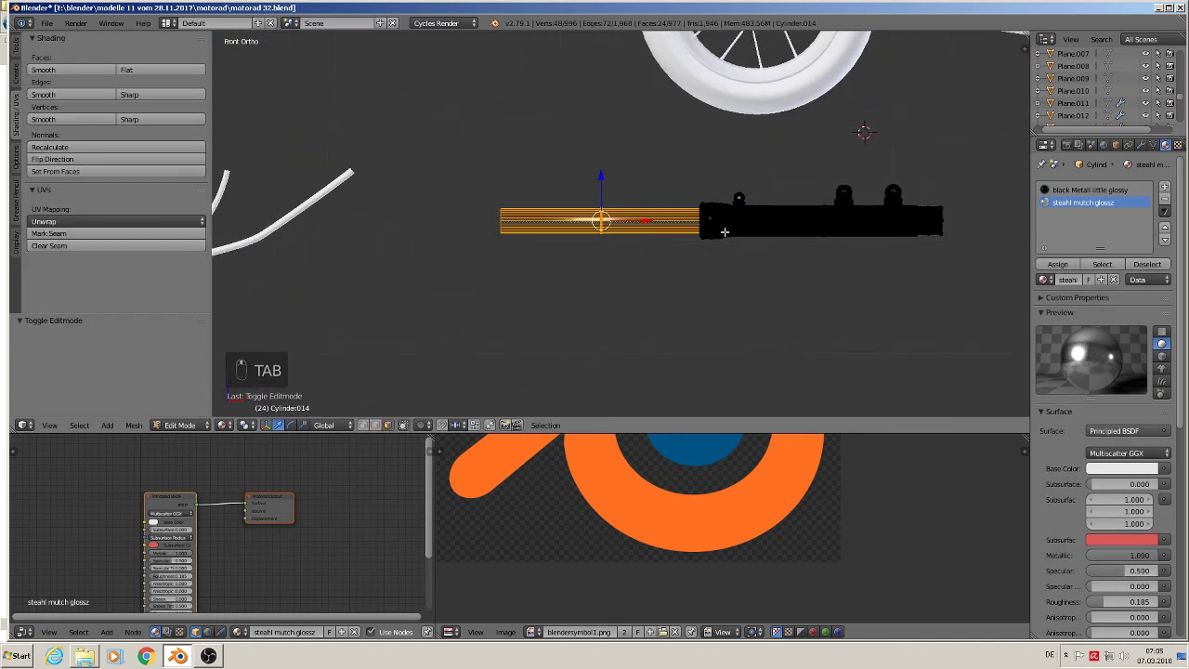
{"action": "key", "text": "a"}
{"action": "key", "text": "a"}
{"action": "key", "text": "a"}
{"action": "key", "text": "Tab"}
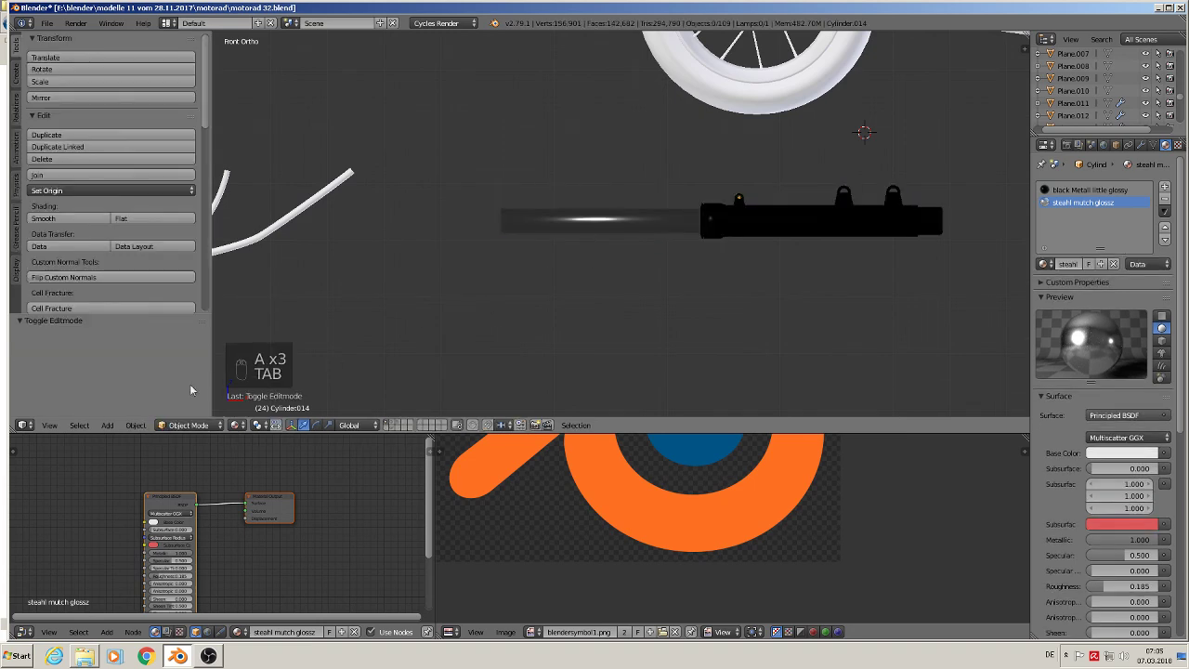
{"action": "right_click", "coordinate": [629, 222]}
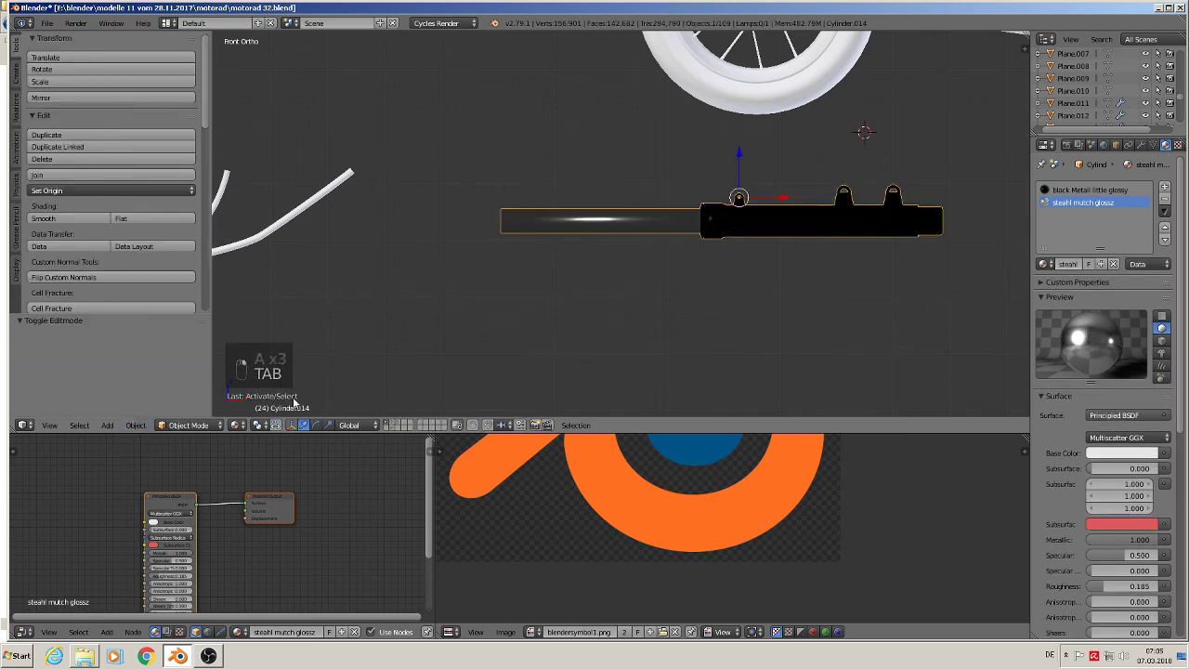
{"action": "left_click", "coordinate": [136, 424]}
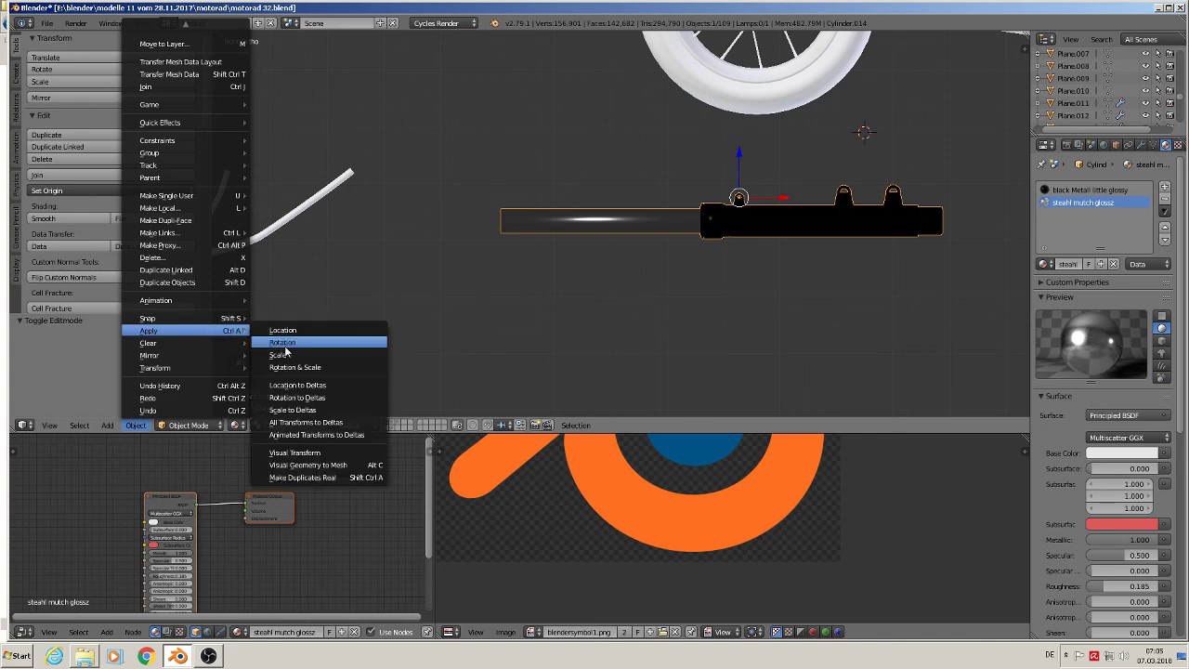
Step: UV-unwrap the entire cylinder mesh and return to Object Mode
{"action": "key", "text": "Tab"}
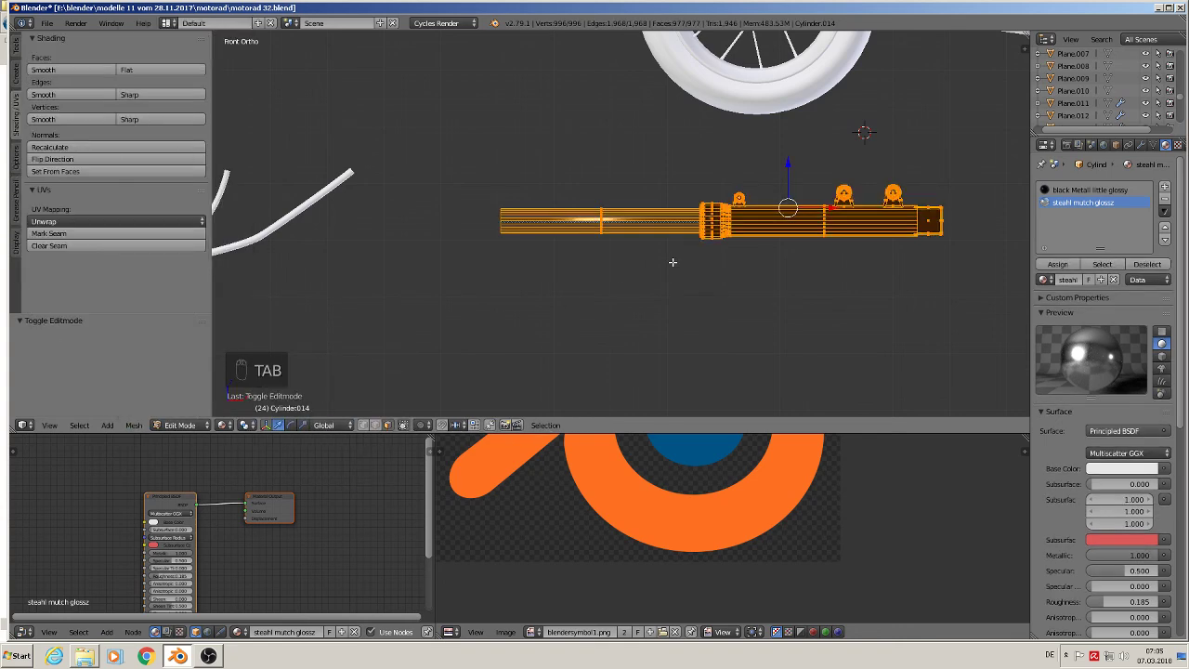
{"action": "key", "text": "u"}
{"action": "left_click", "coordinate": [673, 262]}
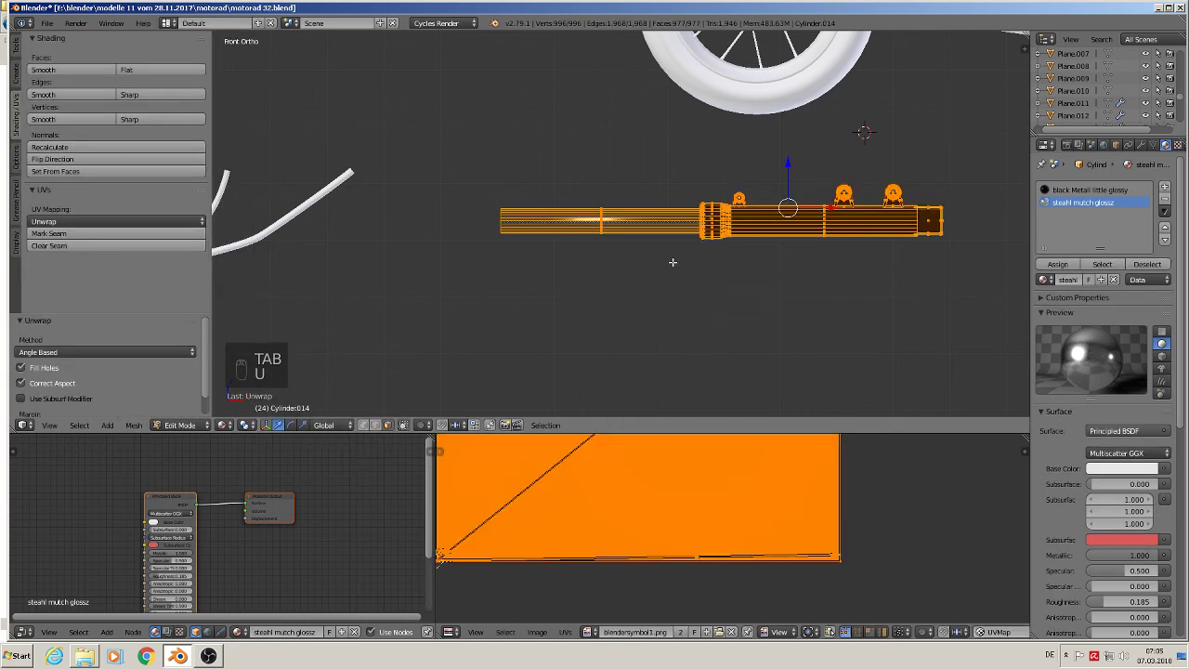
{"action": "key", "text": "Tab"}
{"action": "scroll", "coordinate": [672, 262], "scroll_direction": "down", "scroll_amount": 6}
{"action": "key", "text": "a"}
{"action": "key", "text": "a"}
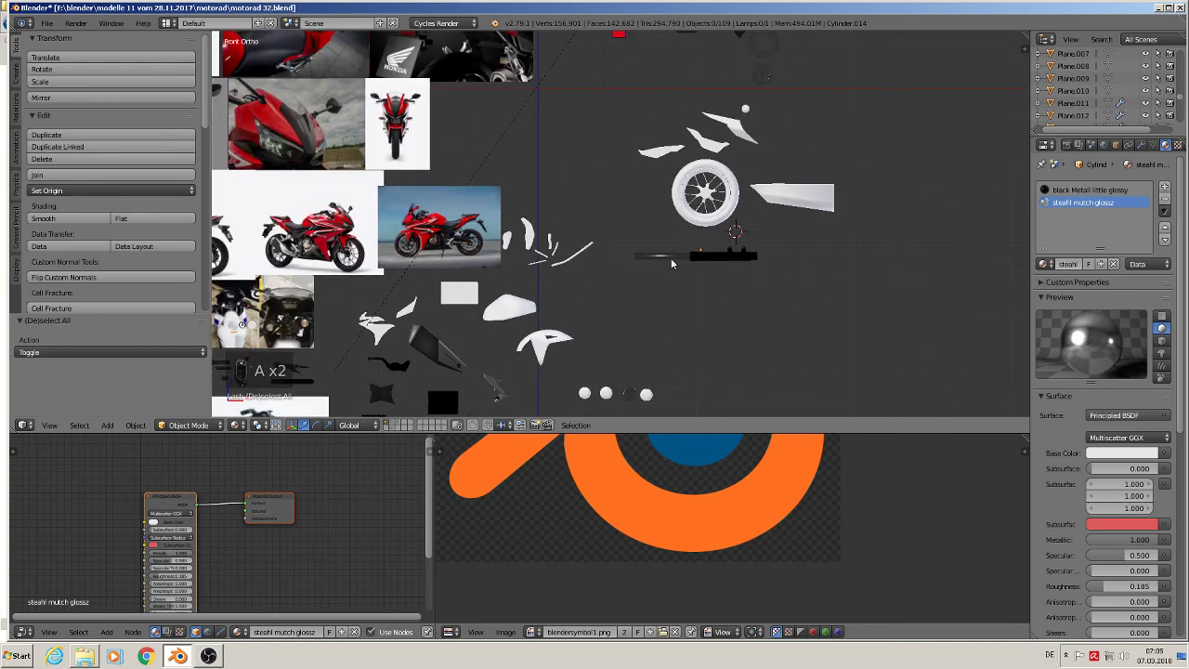
Step: Save the motorcycle blend file
{"action": "left_click", "coordinate": [47, 22]}
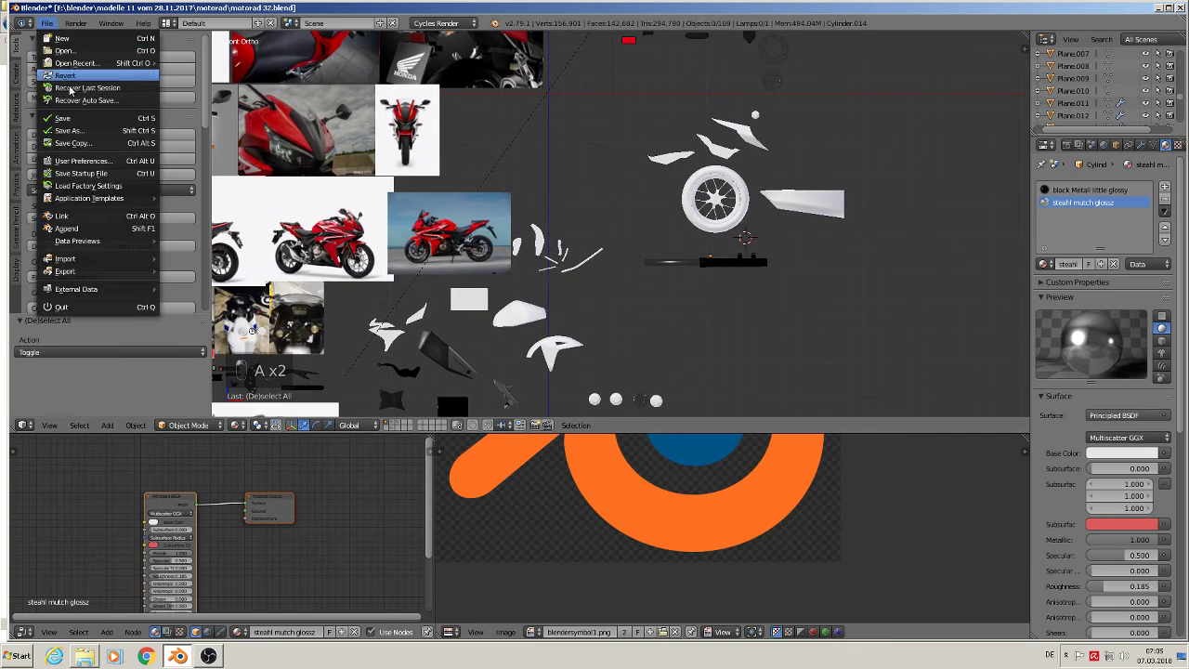
{"action": "left_click", "coordinate": [78, 120]}
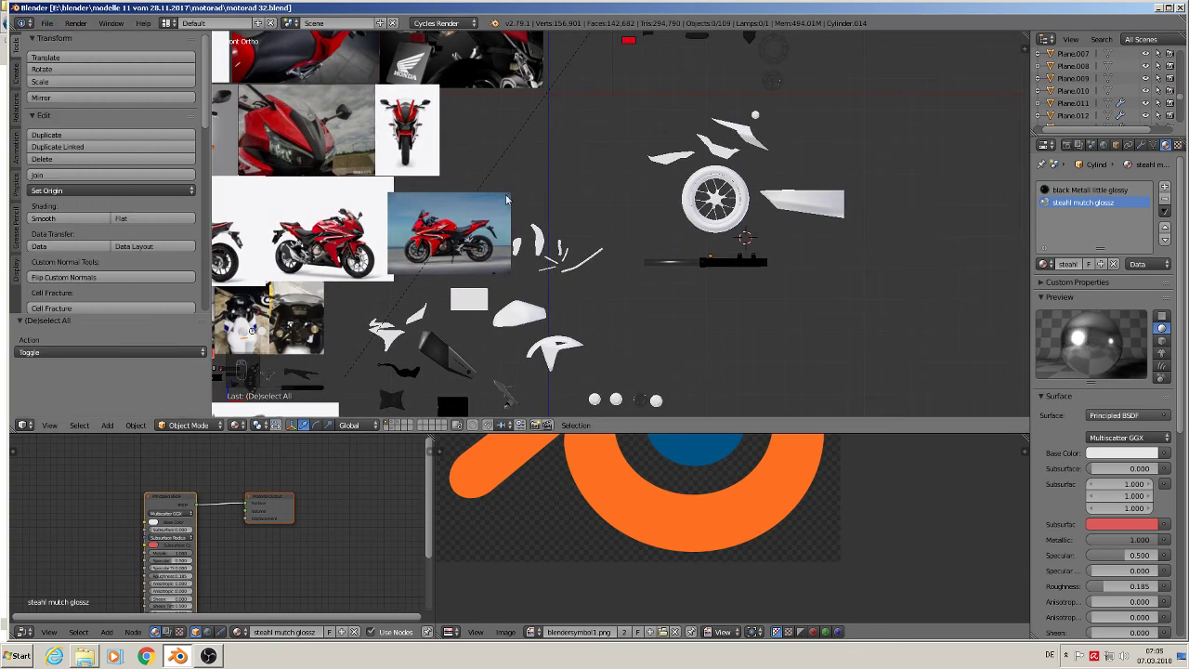
{"action": "scroll", "coordinate": [508, 199], "scroll_direction": "up", "scroll_amount": 2}
{"action": "scroll", "coordinate": [664, 242], "scroll_direction": "up", "scroll_amount": 4}
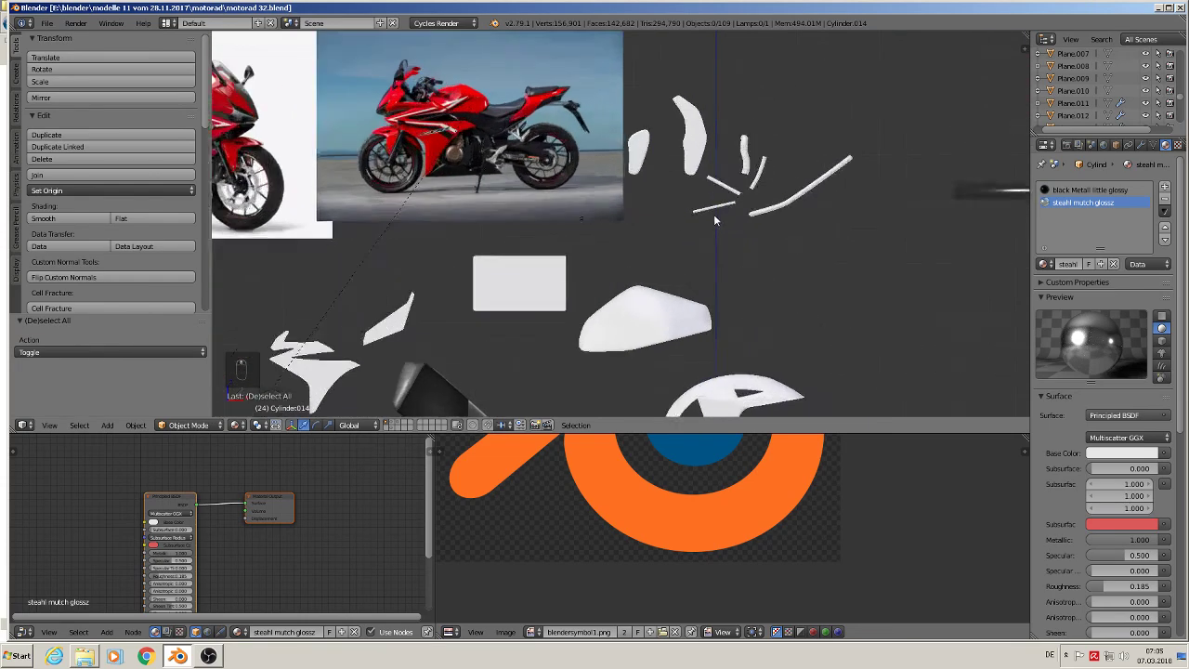
{"action": "scroll", "coordinate": [714, 220], "scroll_direction": "up", "scroll_amount": 4}
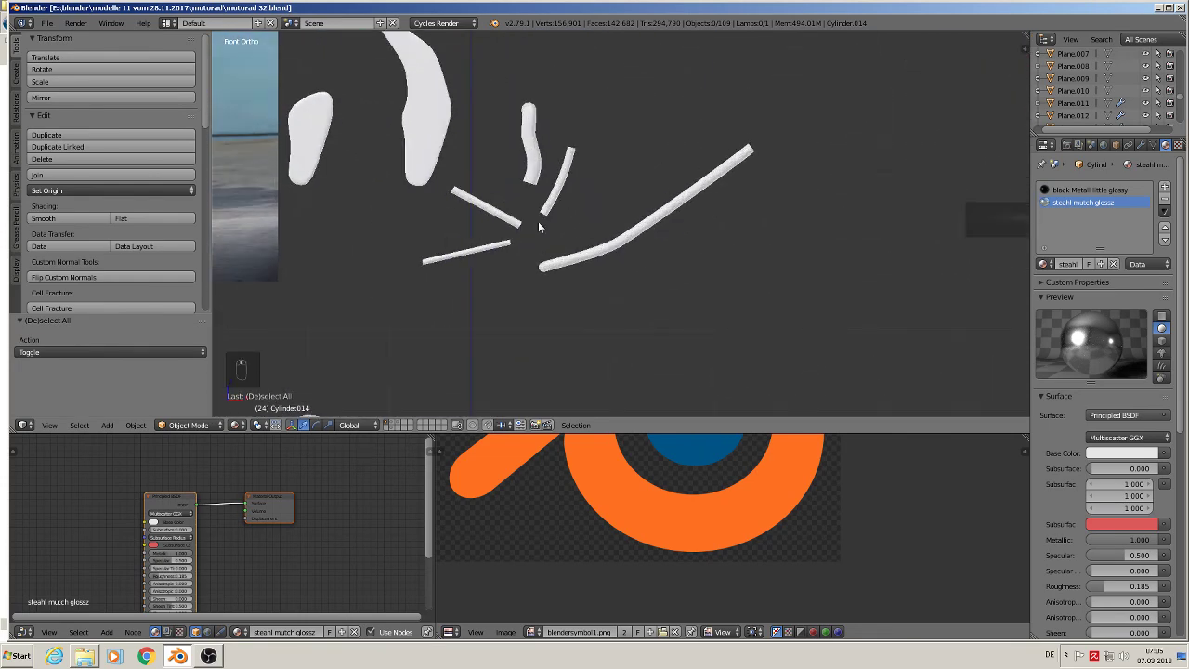
Step: Move the view from the reference photo to the white parts and select the short curve piece
{"action": "middle_click_drag", "start_coordinate": [538, 221], "coordinate": [3, 226], "text": "shift"}
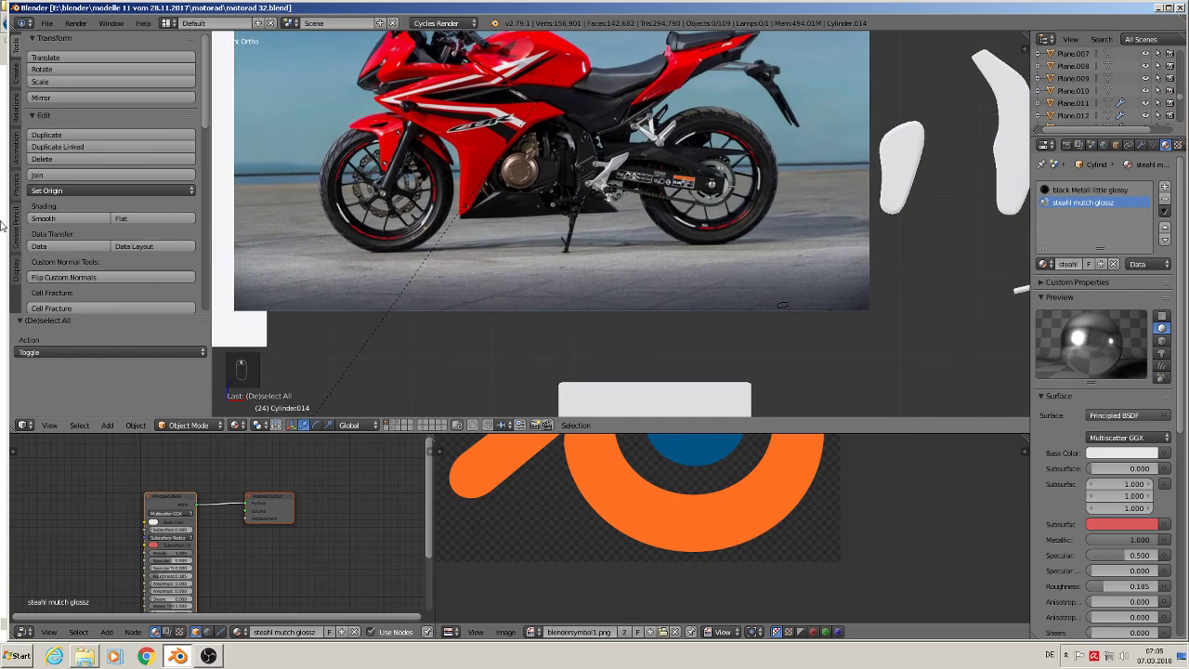
{"action": "scroll", "coordinate": [607, 154], "scroll_direction": "up", "scroll_amount": 3}
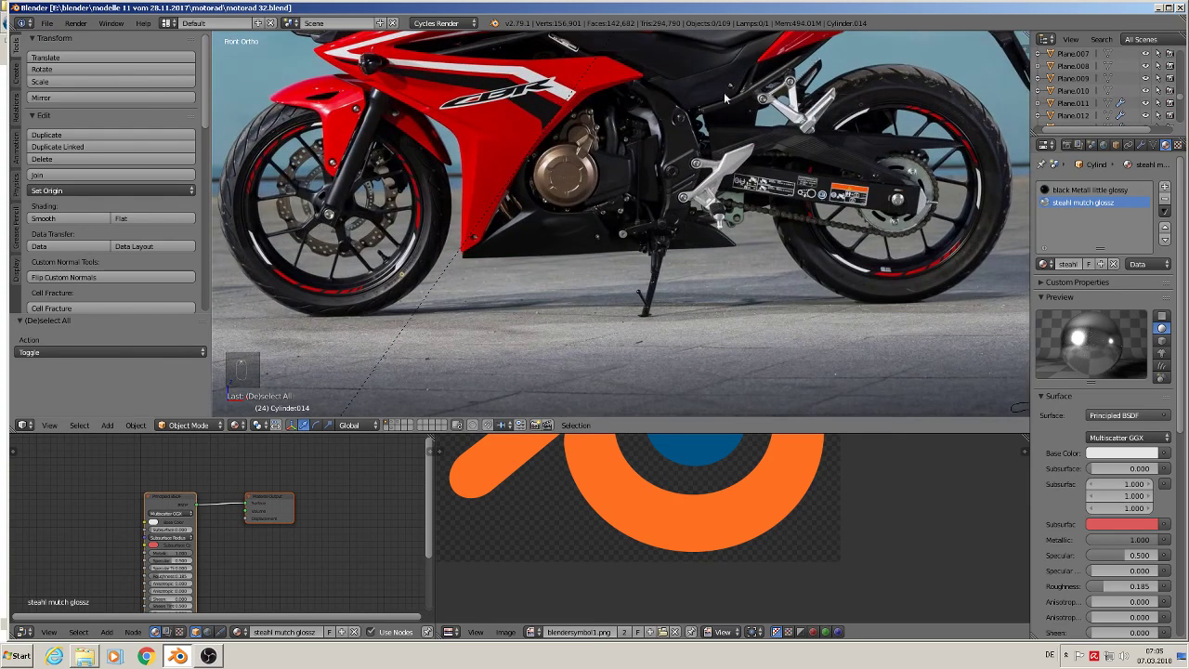
{"action": "scroll", "coordinate": [727, 207], "scroll_direction": "down", "scroll_amount": 2}
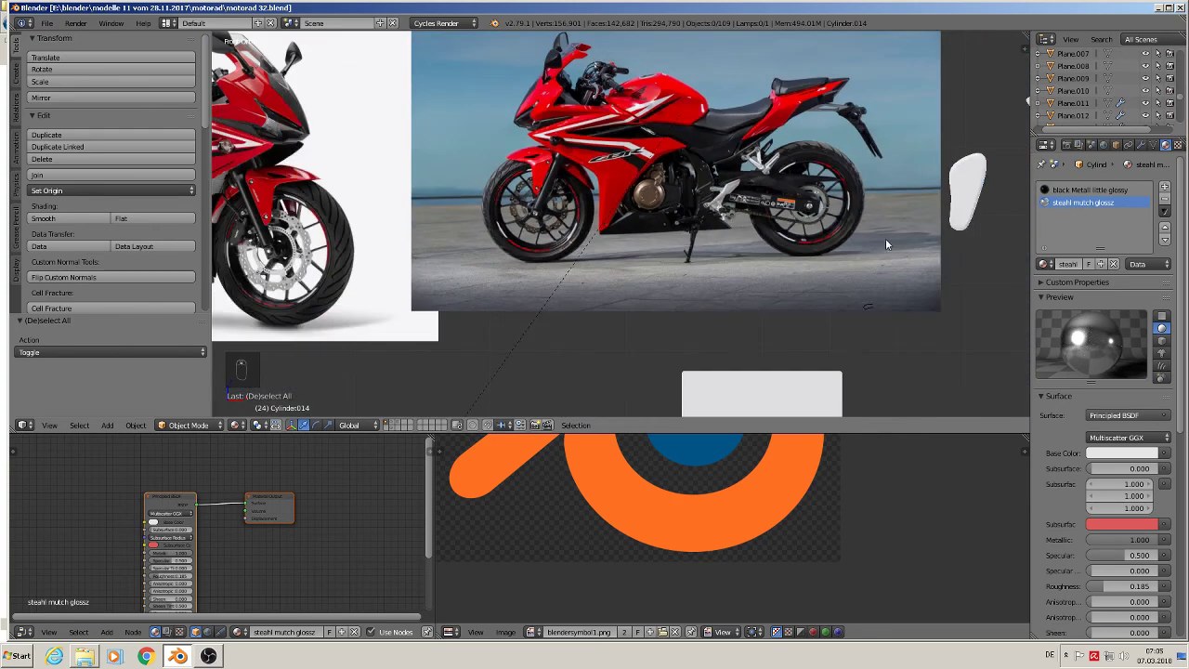
{"action": "middle_click_drag", "start_coordinate": [886, 238], "coordinate": [366, 216], "text": "shift"}
{"action": "right_click", "coordinate": [651, 211]}
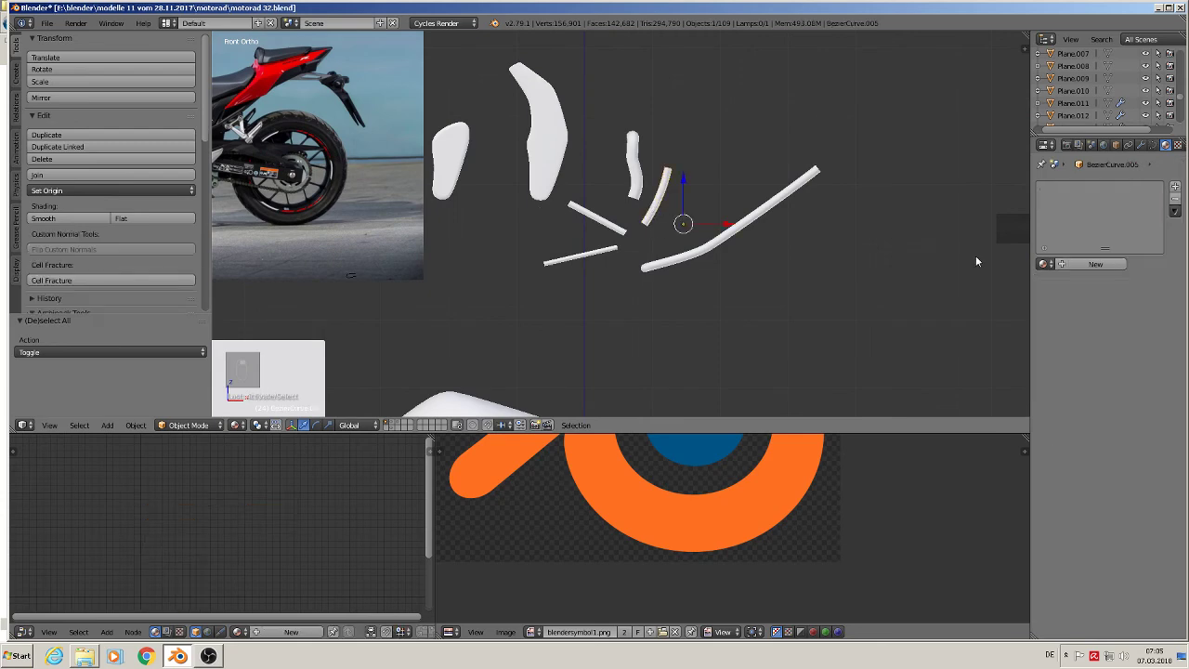
Step: Give the short and long white frame curves the black metal rough material
{"action": "left_click", "coordinate": [1042, 263]}
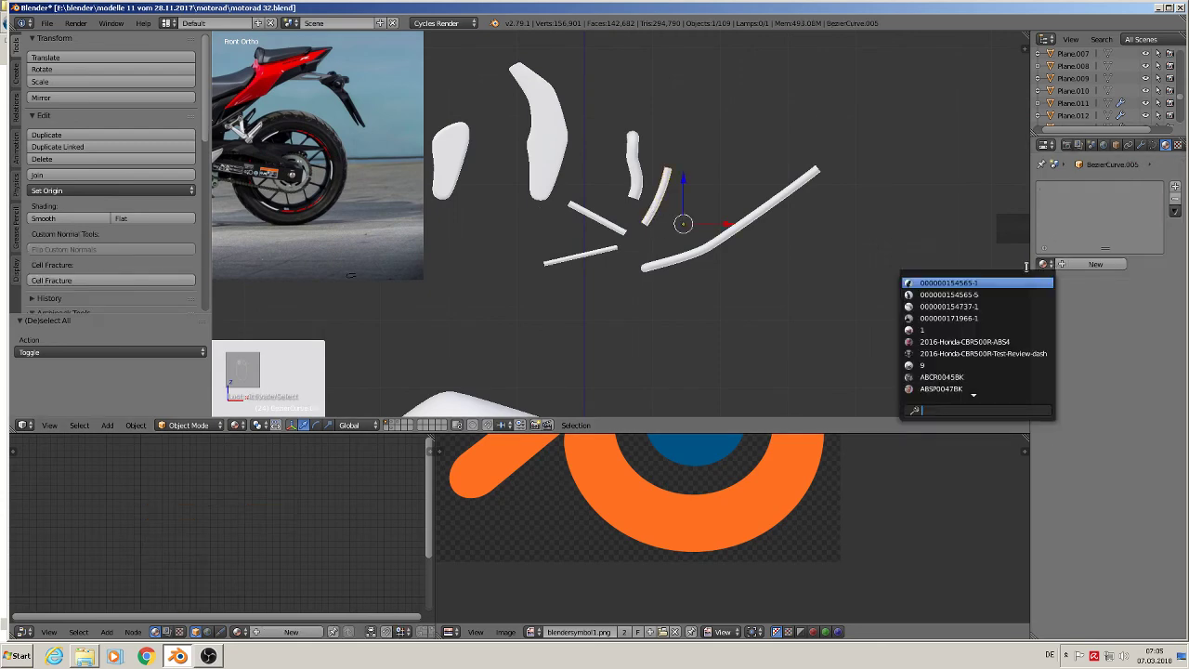
{"action": "type", "text": "b"}
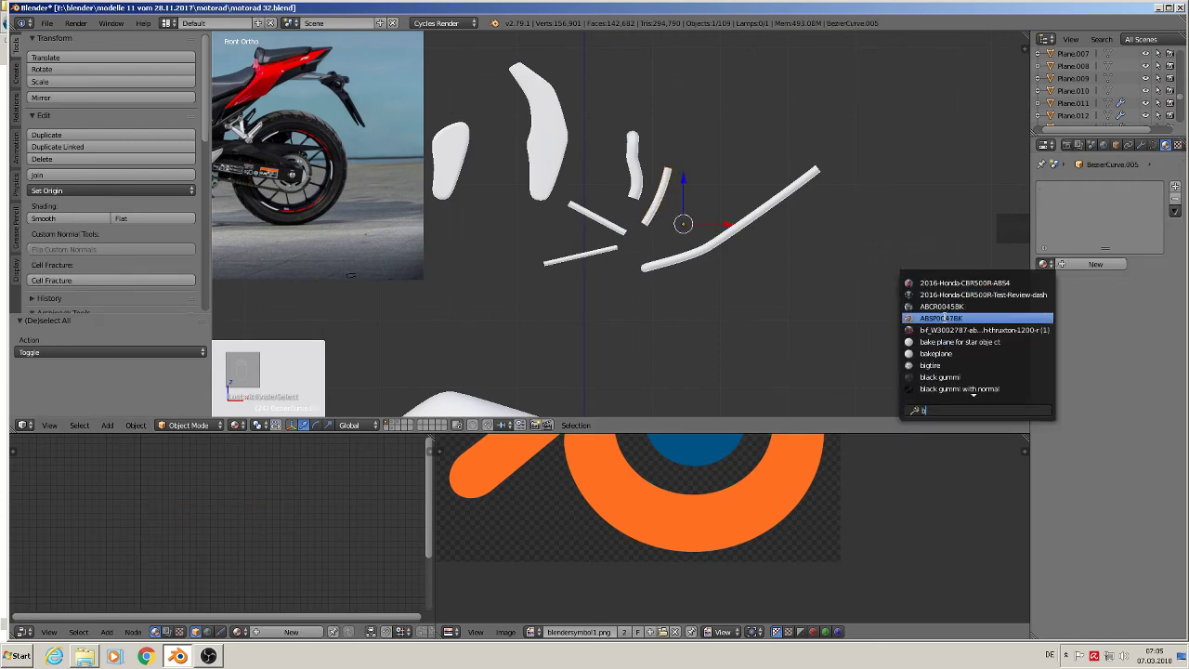
{"action": "type", "text": "l"}
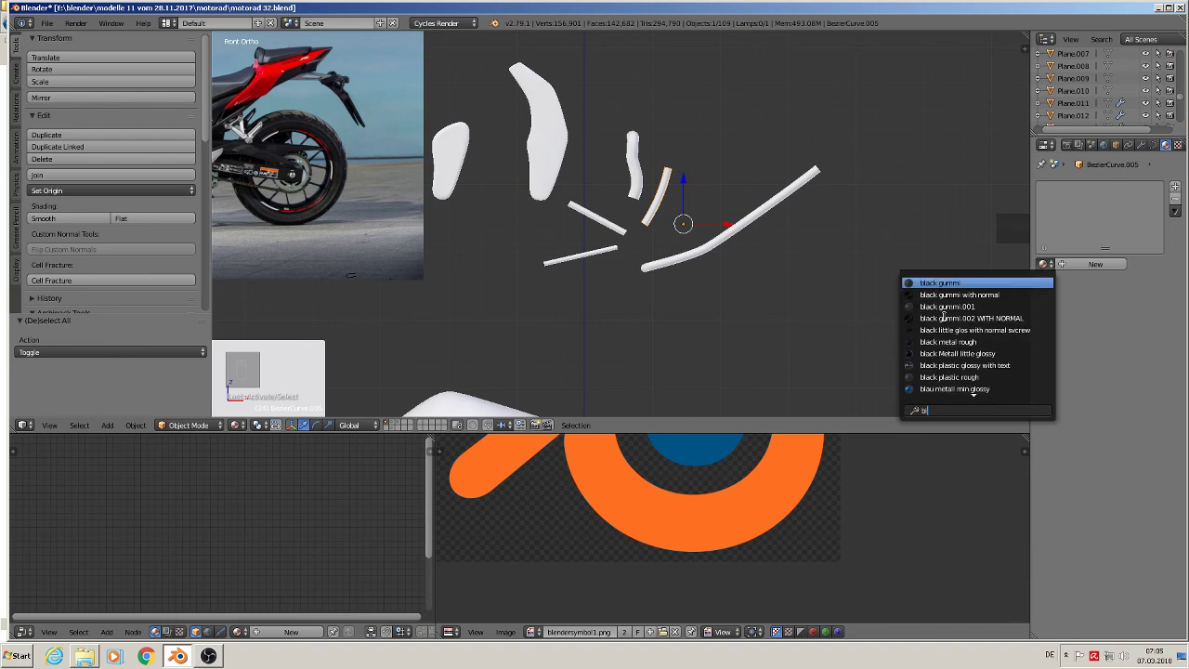
{"action": "left_click", "coordinate": [992, 343]}
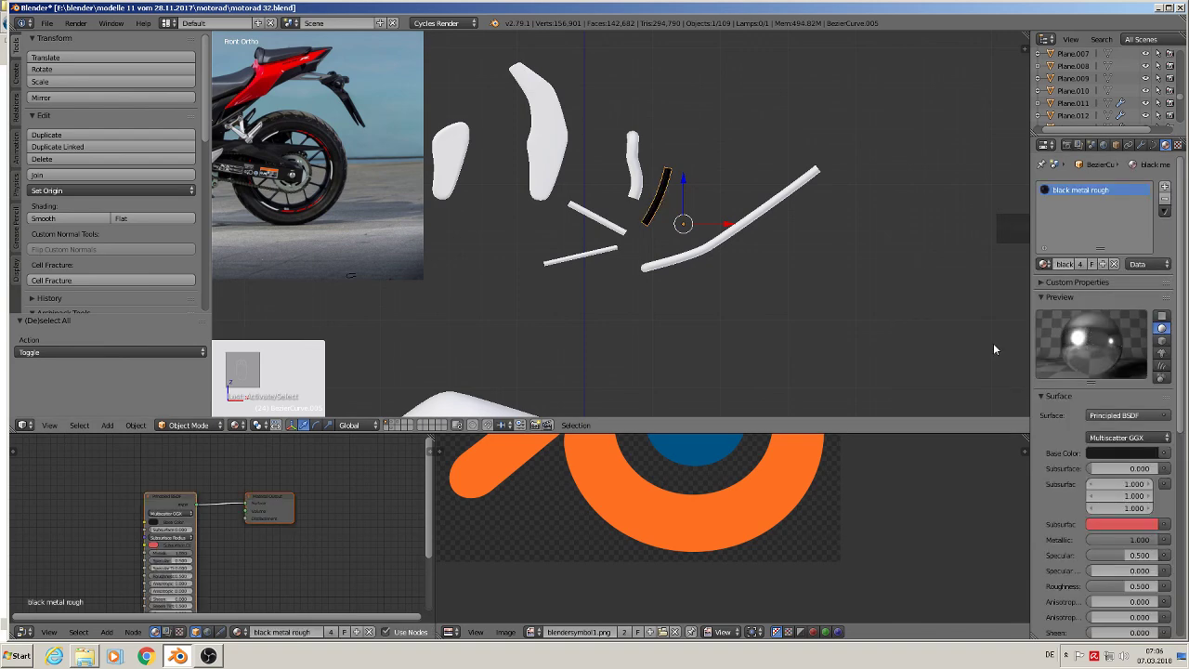
{"action": "right_click", "coordinate": [711, 244]}
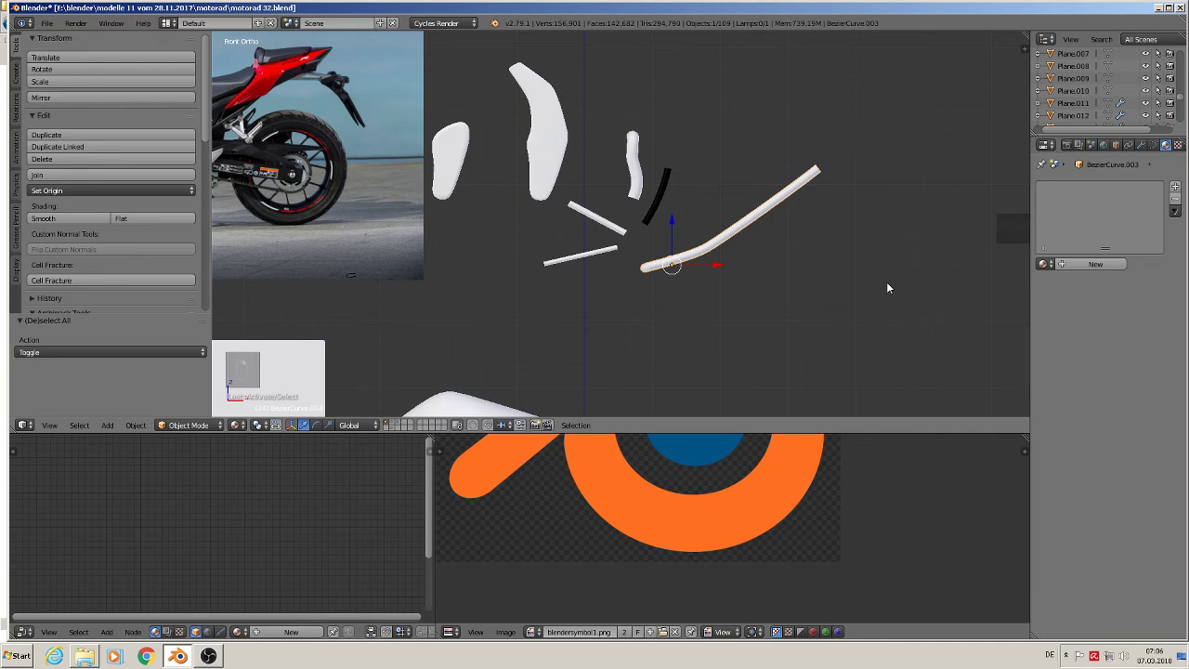
{"action": "left_click", "coordinate": [1043, 264]}
{"action": "type", "text": "bl"}
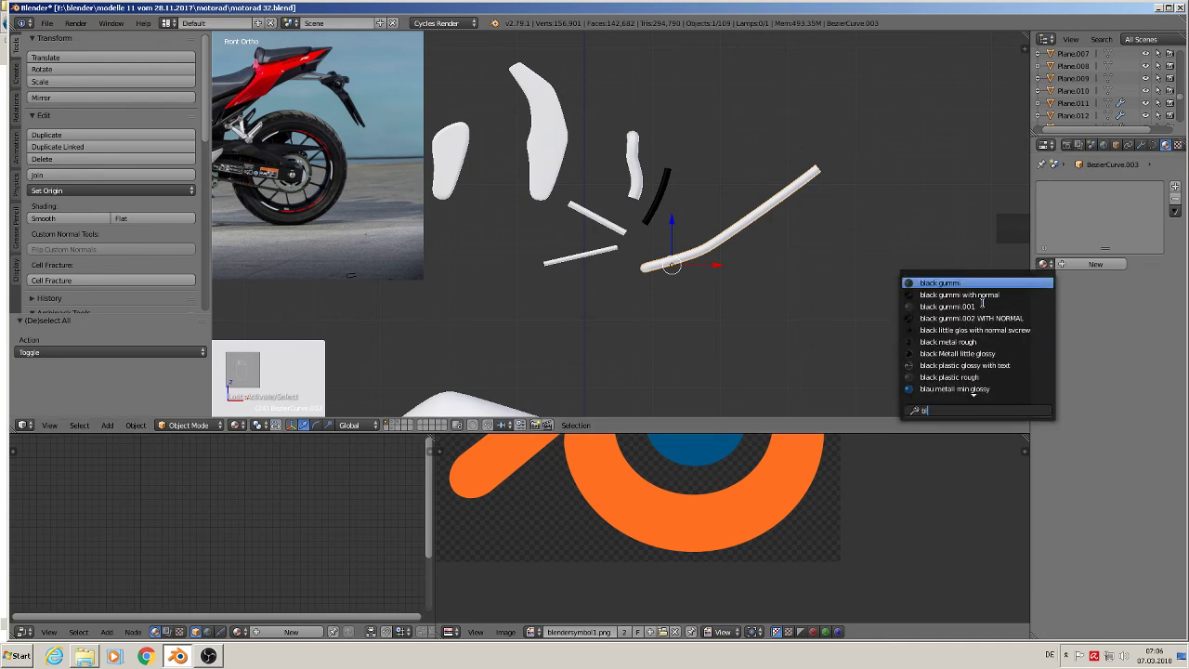
{"action": "type", "text": "a"}
{"action": "left_click", "coordinate": [947, 342]}
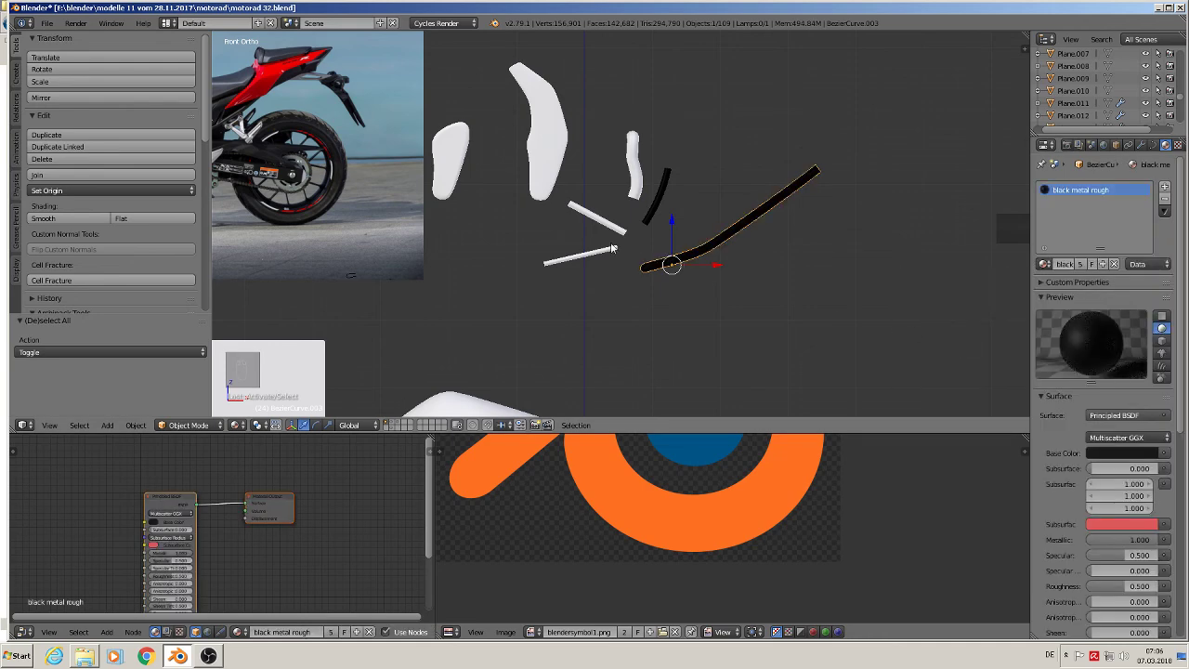
Step: Assign black metal rough to the small bars Circle.012 and Circle.013
{"action": "right_click", "coordinate": [601, 218]}
{"action": "left_click", "coordinate": [1043, 263]}
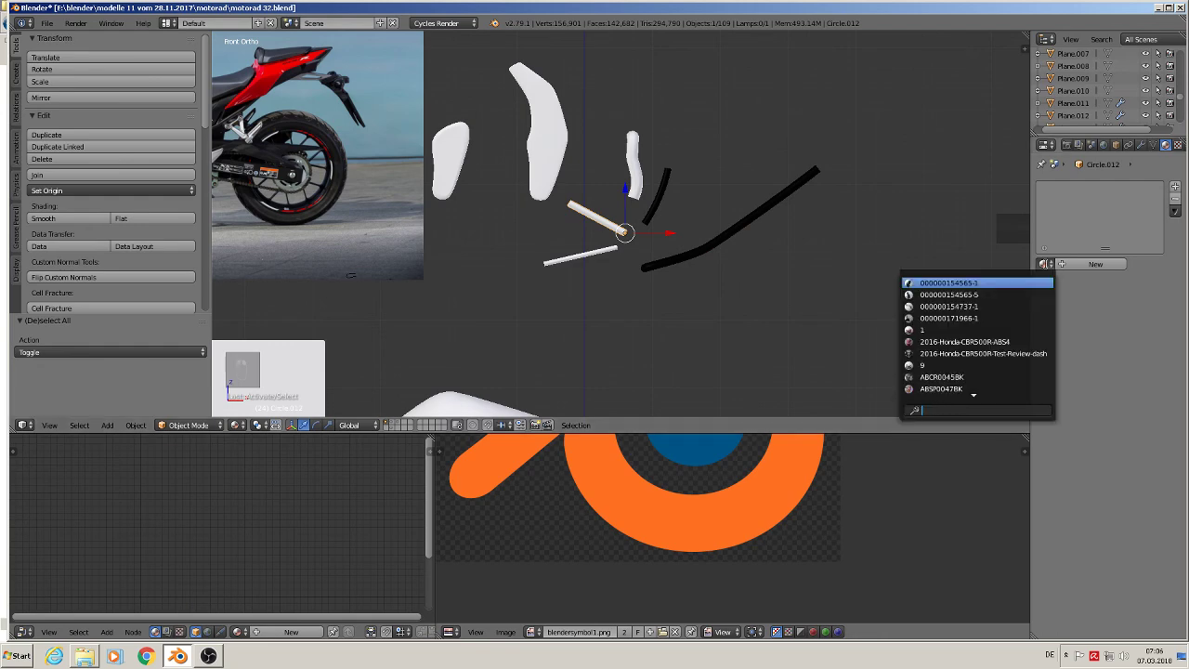
{"action": "type", "text": "bl"}
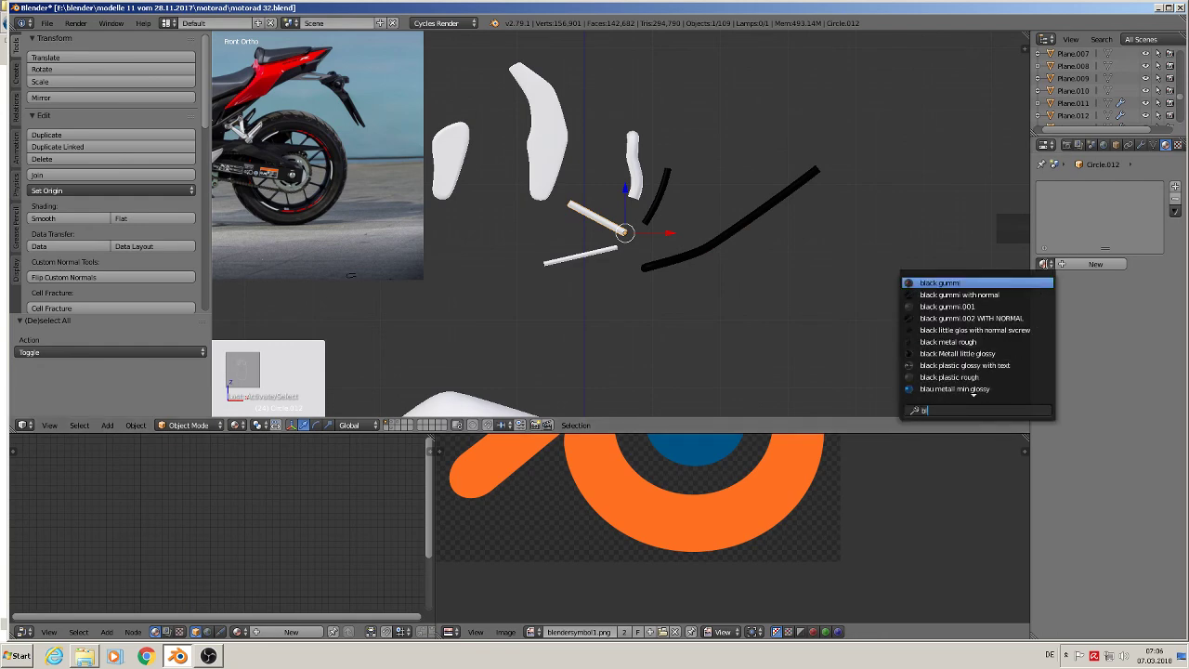
{"action": "left_click", "coordinate": [968, 342]}
{"action": "right_click", "coordinate": [611, 249]}
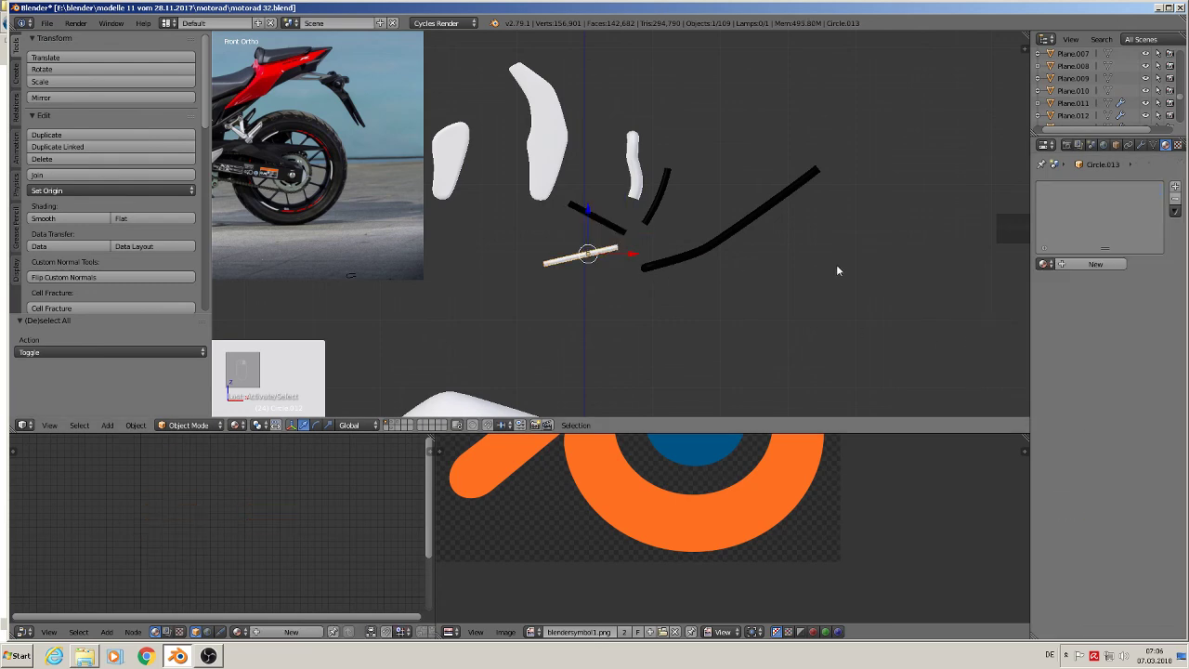
{"action": "left_click", "coordinate": [1045, 264]}
{"action": "type", "text": "bl"}
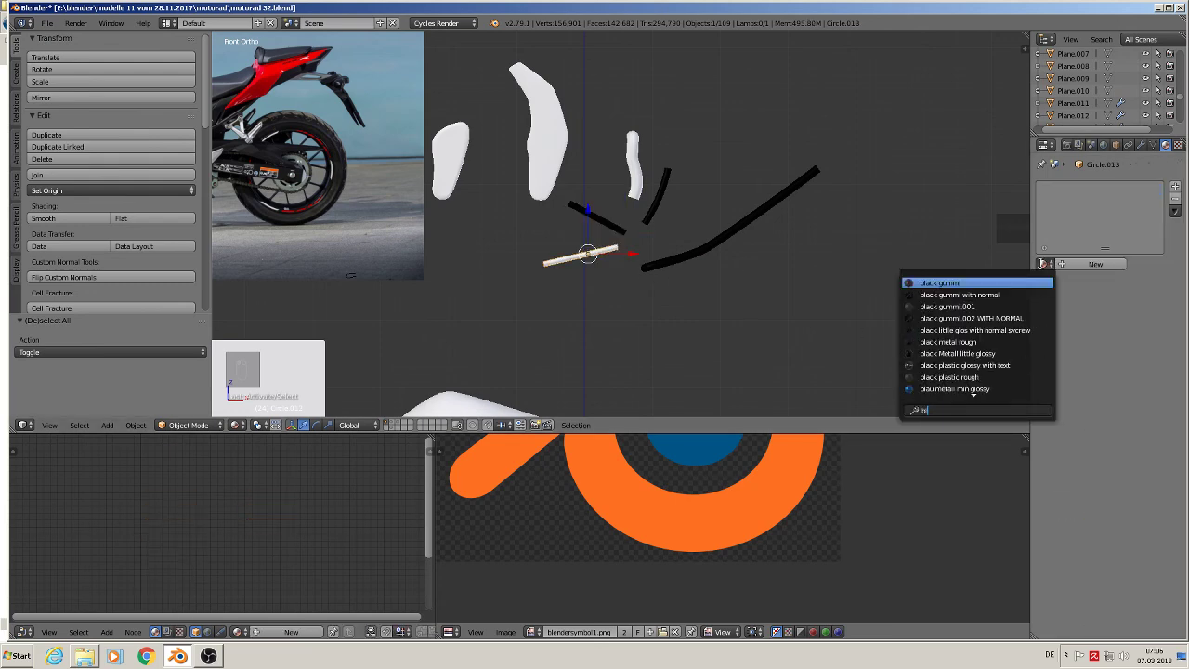
{"action": "key", "text": "Down"}
{"action": "key", "text": "Down"}
{"action": "key", "text": "Down"}
{"action": "key", "text": "Down"}
{"action": "key", "text": "Down"}
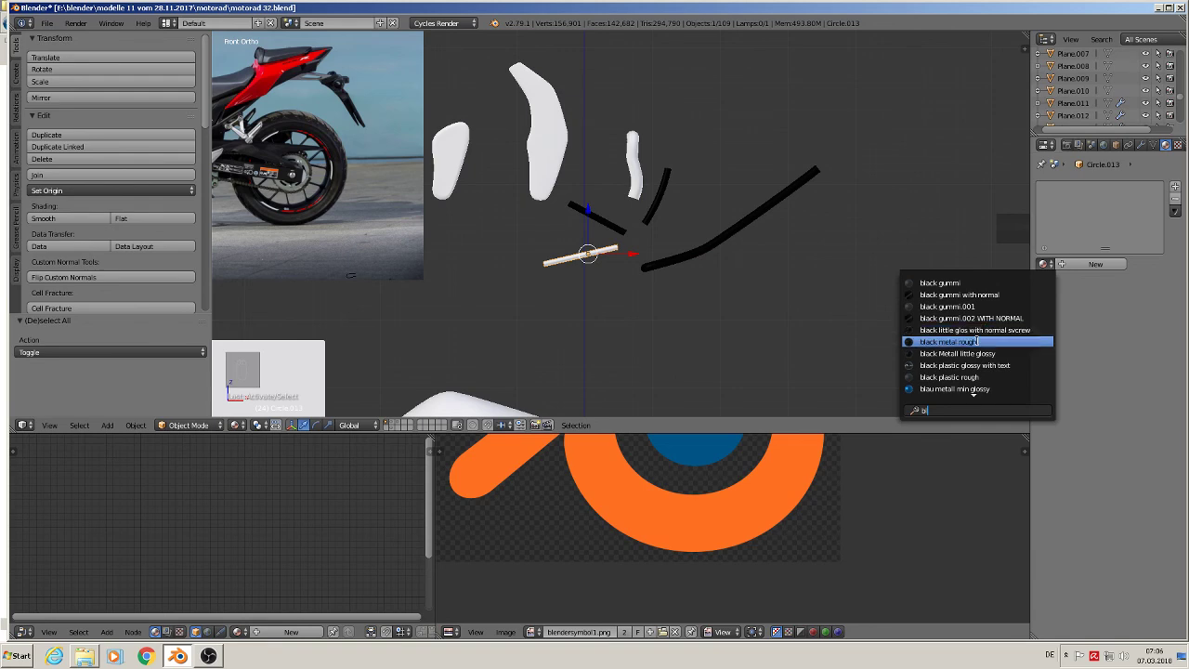
{"action": "key", "text": "Return"}
Step: UV-unwrap all of Circle.013's geometry
{"action": "key", "text": "Tab"}
{"action": "key", "text": "a"}
{"action": "key", "text": "a"}
{"action": "key", "text": "a"}
{"action": "key", "text": "a"}
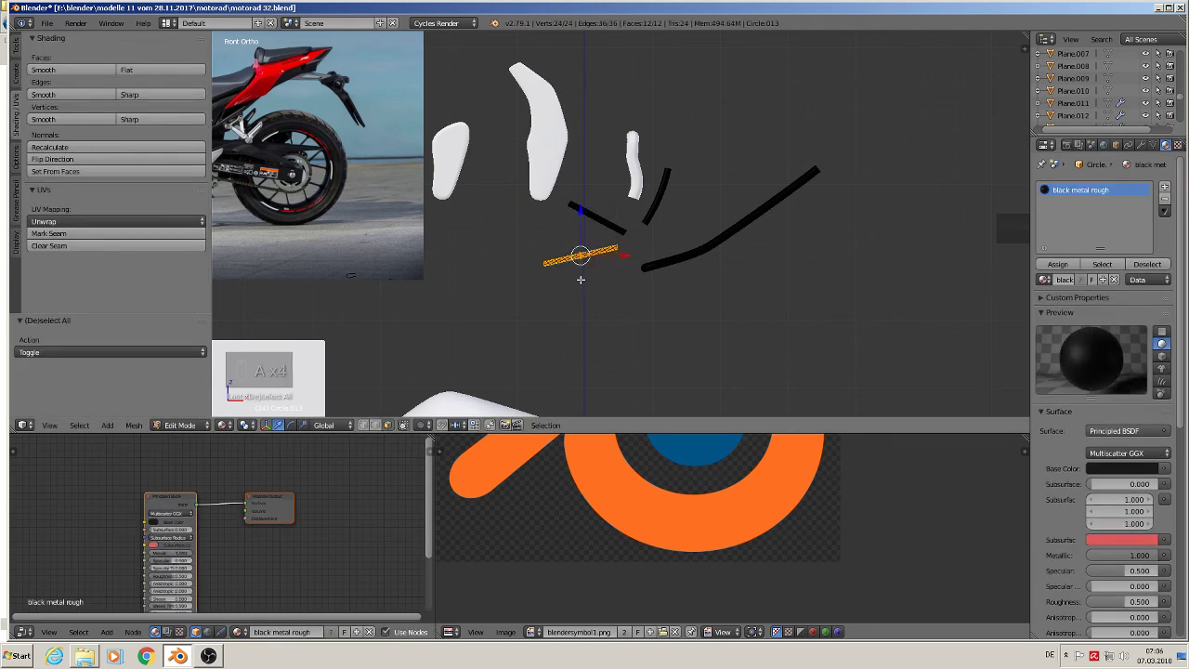
{"action": "key", "text": "u"}
{"action": "left_click", "coordinate": [567, 274]}
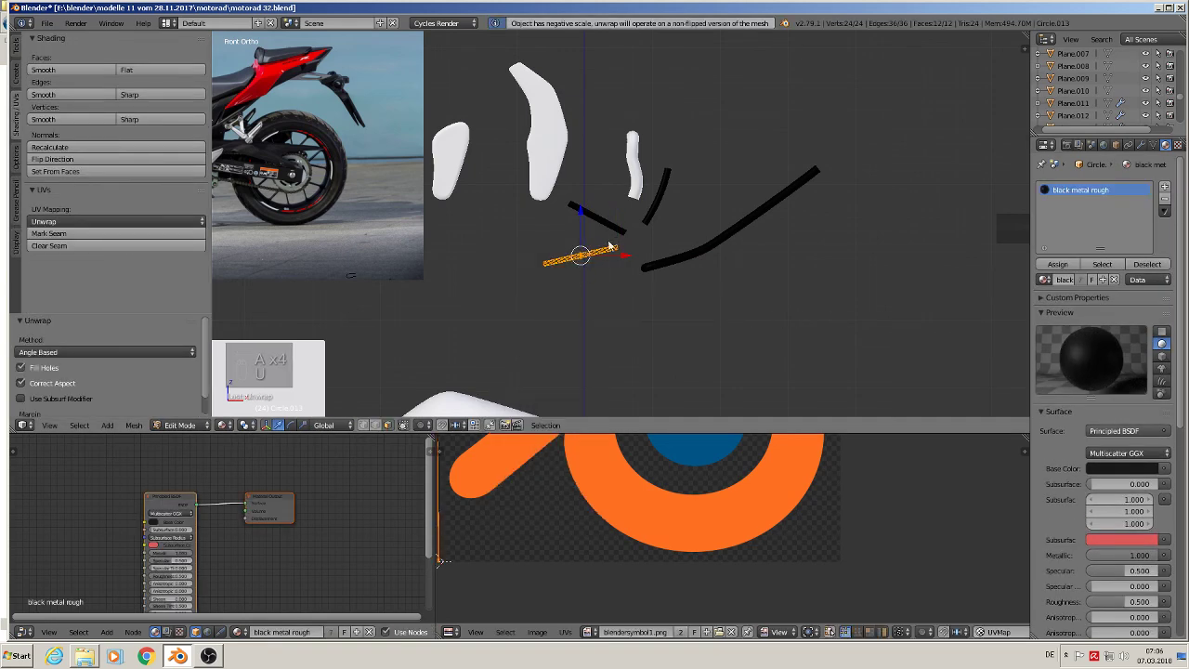
{"action": "key", "text": "Tab"}
Step: Apply rotation and scale to Circle.013, make it single-user, and re-unwrap its UVs
{"action": "left_click", "coordinate": [136, 424]}
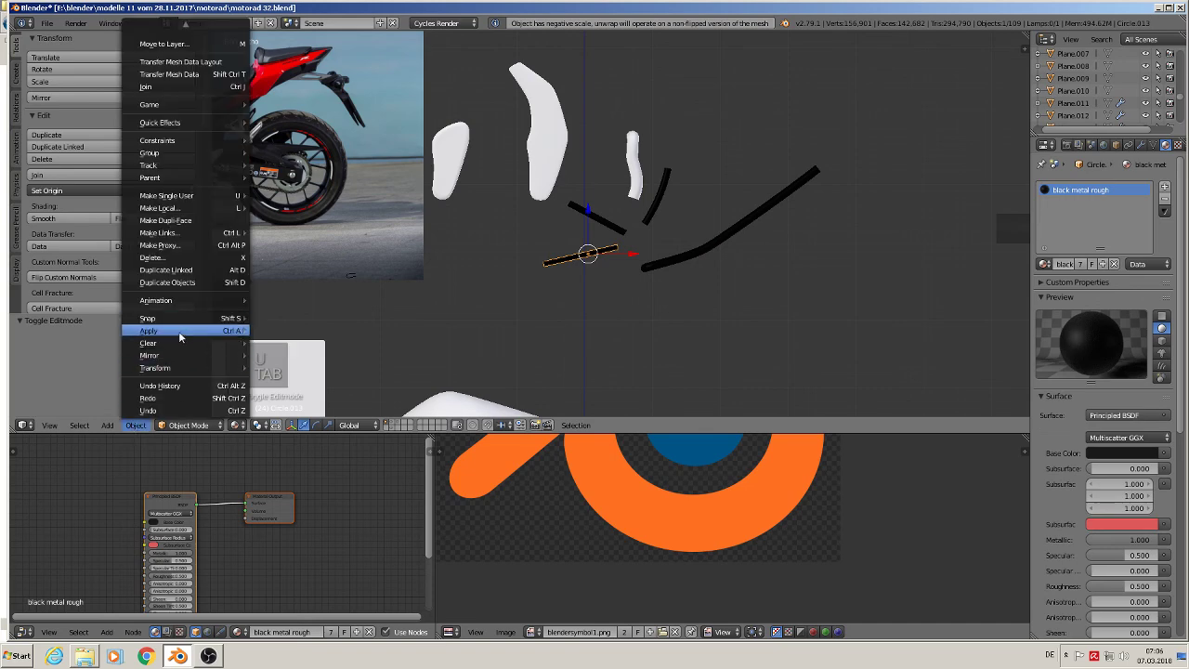
{"action": "mouse_move", "coordinate": [178, 330]}
{"action": "left_click", "coordinate": [307, 367]}
{"action": "key", "text": "u"}
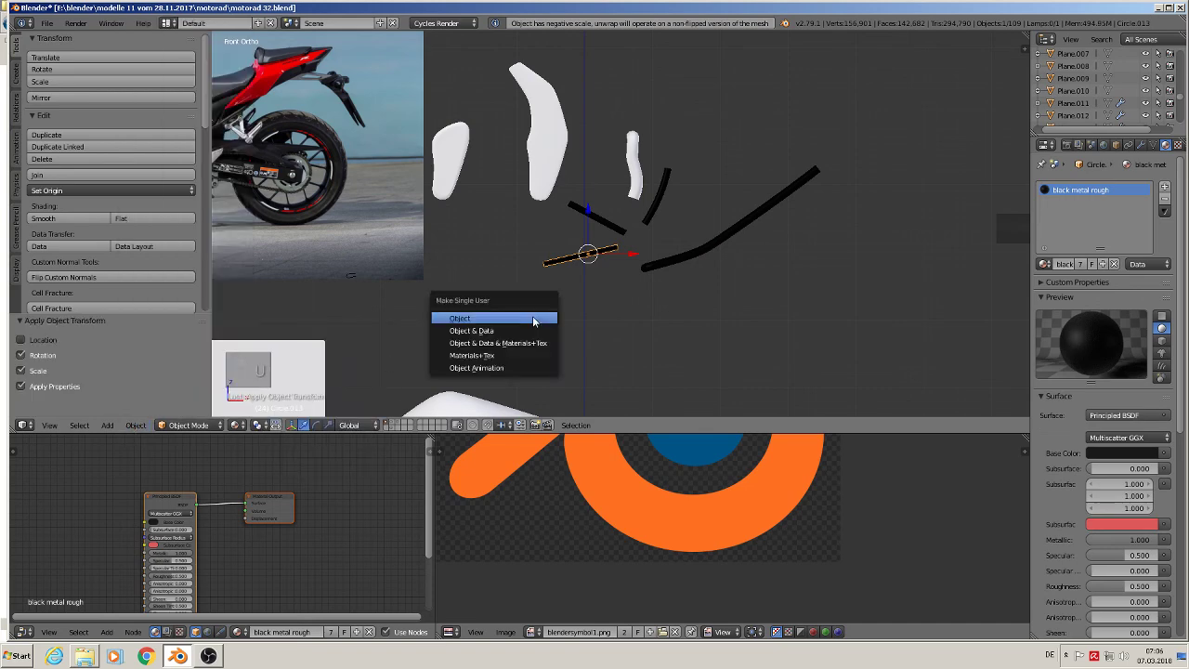
{"action": "left_click", "coordinate": [532, 316]}
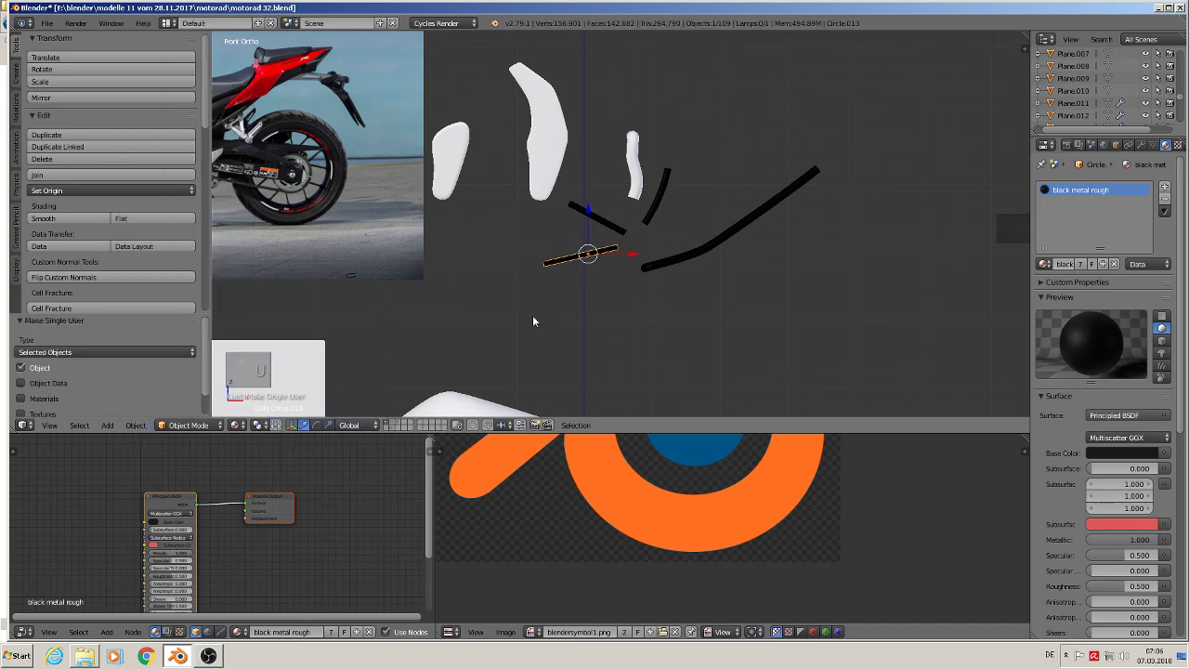
{"action": "key", "text": "Tab"}
{"action": "key", "text": "u"}
{"action": "left_click", "coordinate": [533, 315]}
{"action": "key", "text": "Tab"}
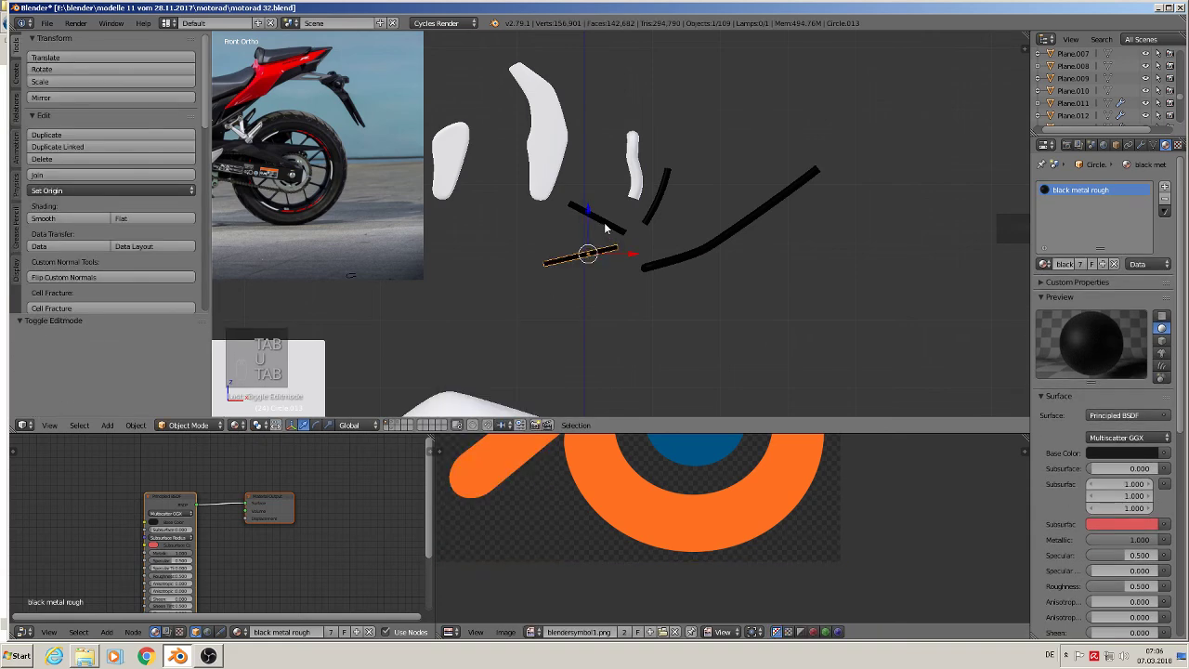
Step: Apply rotation and scale to Circle.012, set its origin to geometry, and UV-unwrap it
{"action": "right_click", "coordinate": [604, 228]}
{"action": "left_click", "coordinate": [135, 426]}
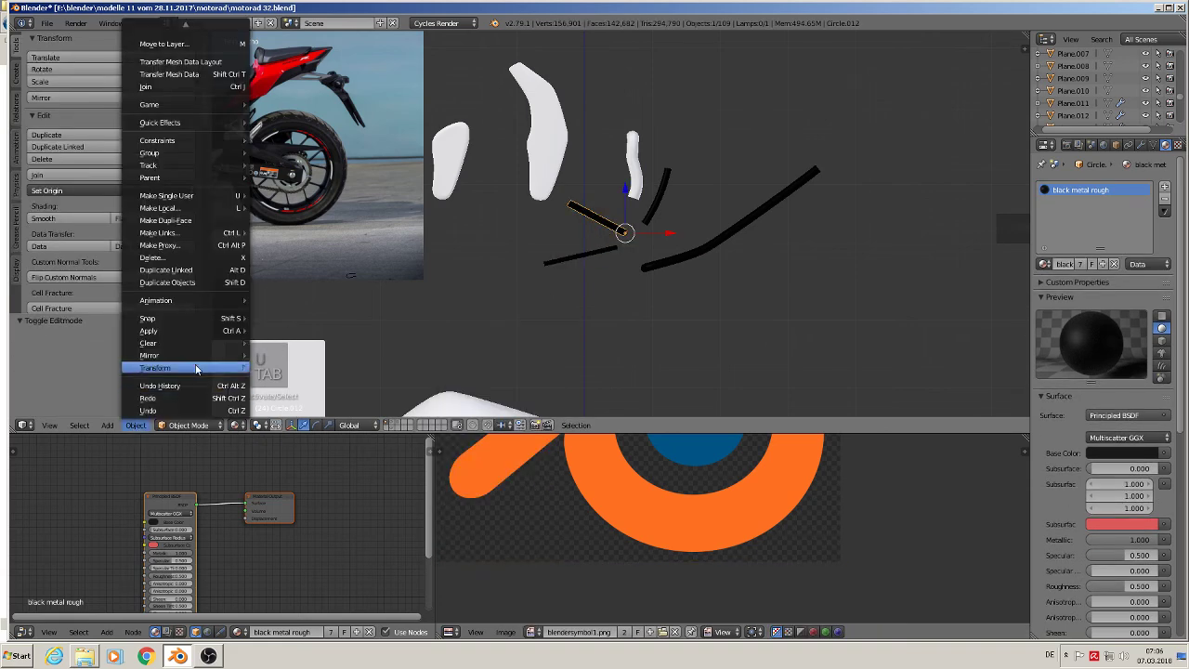
{"action": "mouse_move", "coordinate": [194, 331]}
{"action": "left_click", "coordinate": [307, 368]}
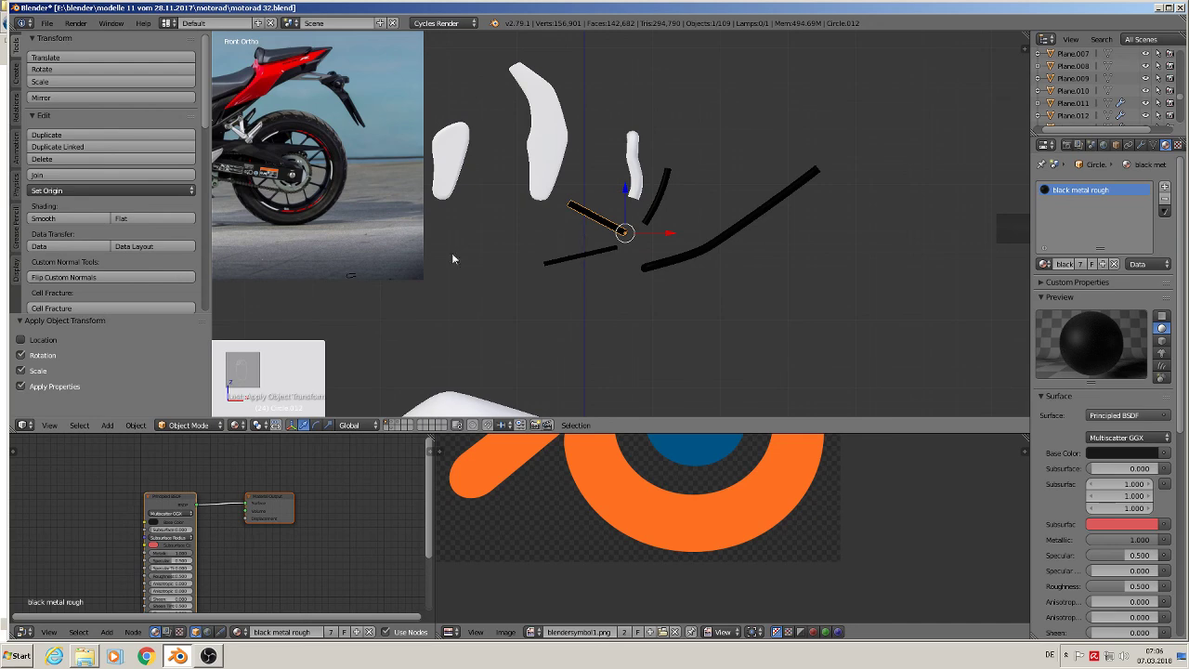
{"action": "left_click", "coordinate": [116, 190]}
{"action": "left_click", "coordinate": [122, 215]}
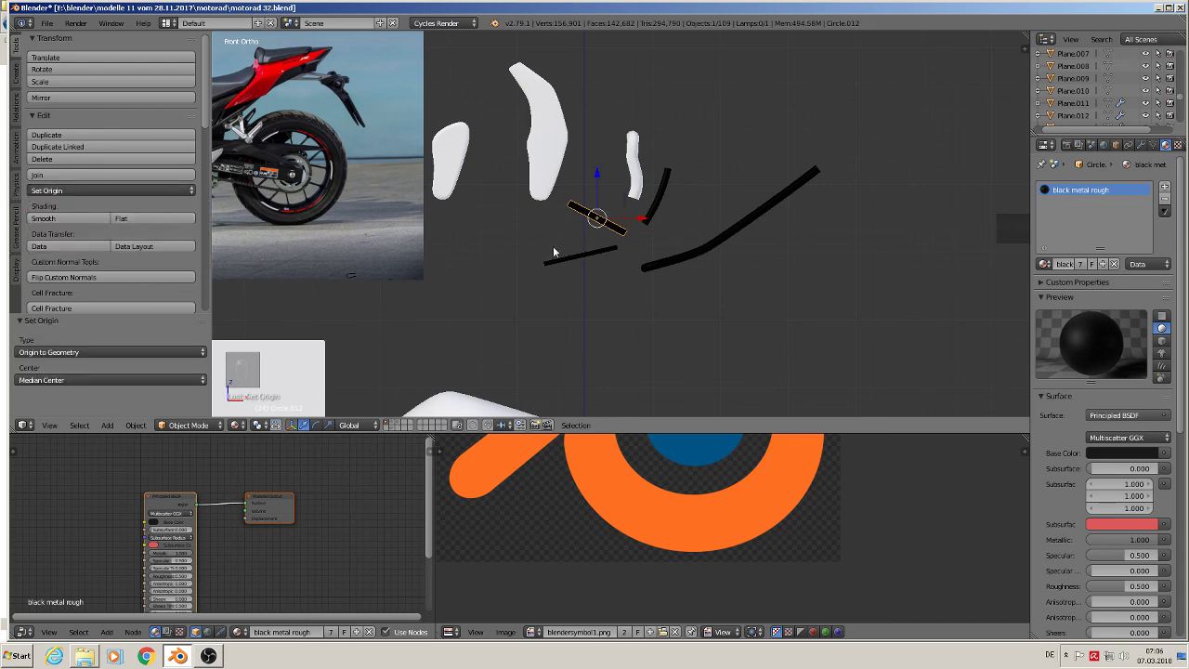
{"action": "key", "text": "Tab"}
{"action": "key", "text": "Tab"}
{"action": "key", "text": "Tab"}
{"action": "key", "text": "a"}
{"action": "key", "text": "a"}
{"action": "key", "text": "a"}
{"action": "key", "text": "a"}
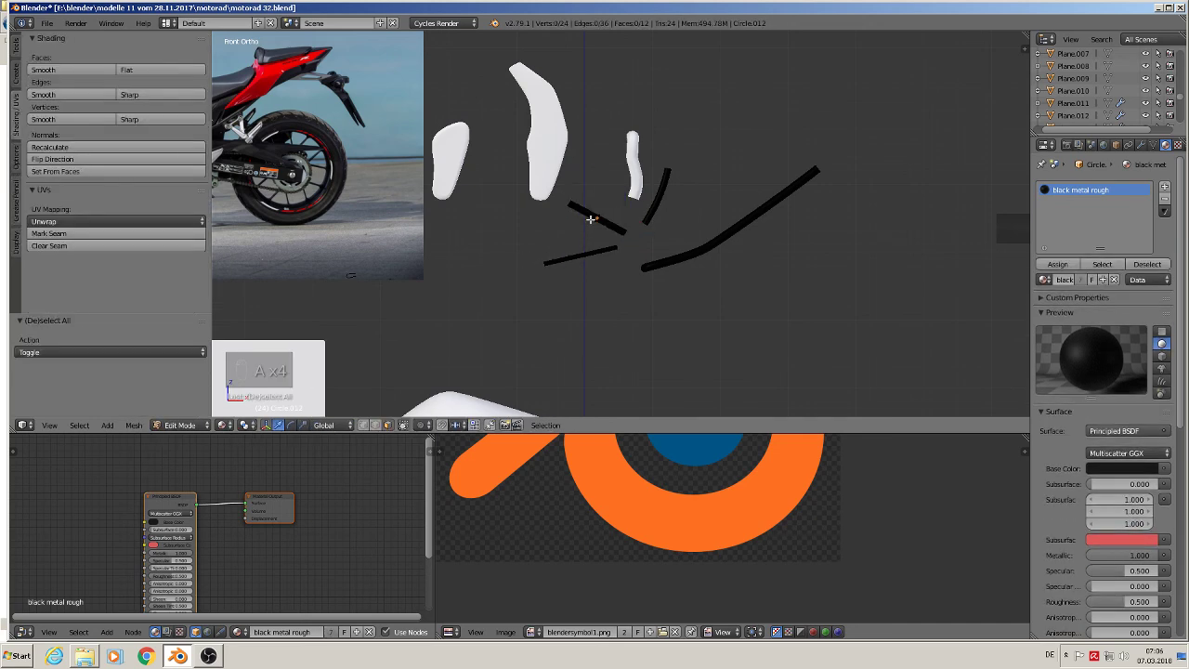
{"action": "key", "text": "a"}
{"action": "key", "text": "a"}
{"action": "key", "text": "u"}
{"action": "left_click", "coordinate": [590, 220]}
{"action": "key", "text": "Tab"}
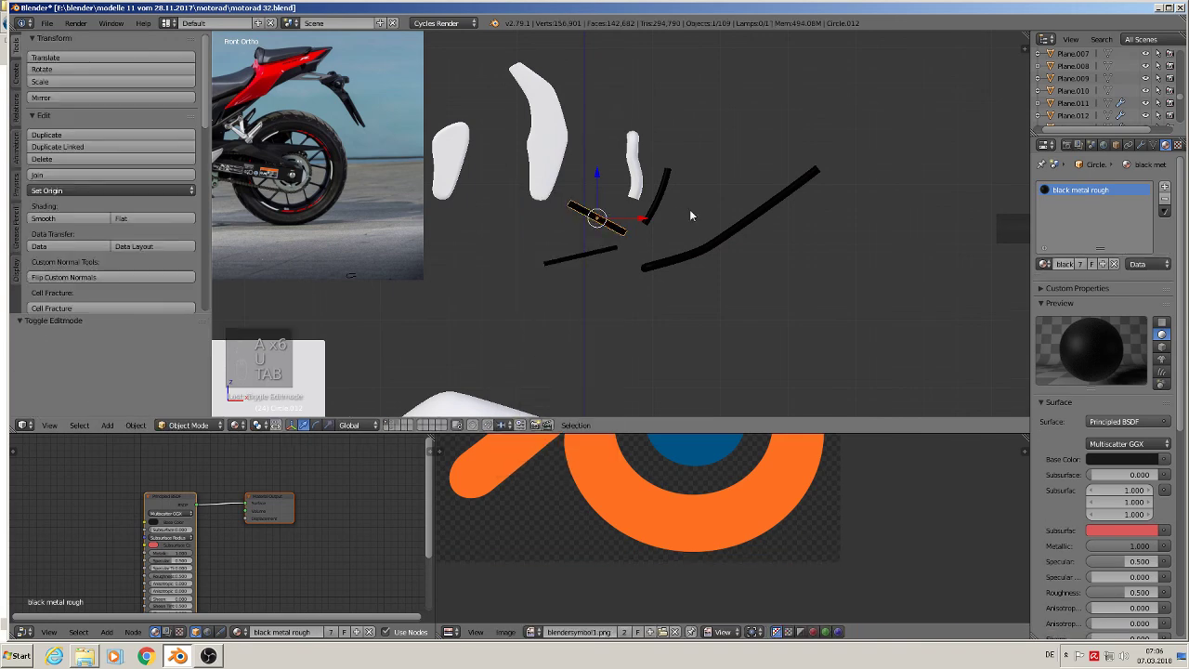
Step: Apply rotation and scale to the short curve and move its origin to its geometry
{"action": "left_click", "coordinate": [136, 424]}
{"action": "mouse_move", "coordinate": [196, 331]}
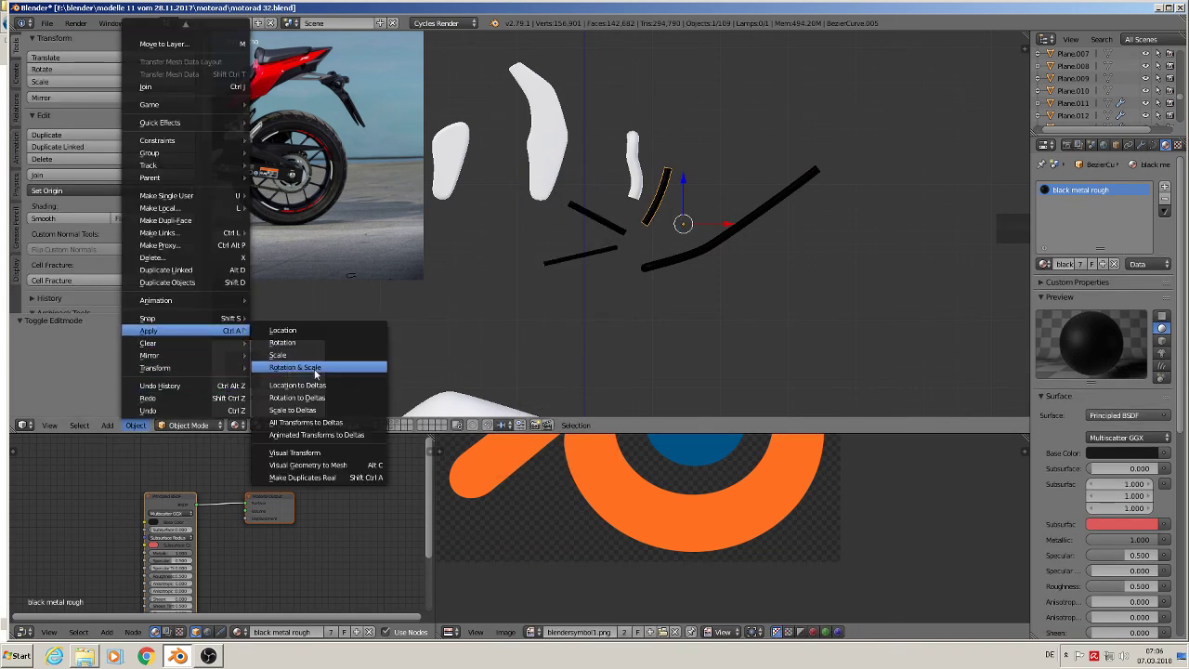
{"action": "left_click", "coordinate": [314, 369]}
{"action": "left_click", "coordinate": [112, 190]}
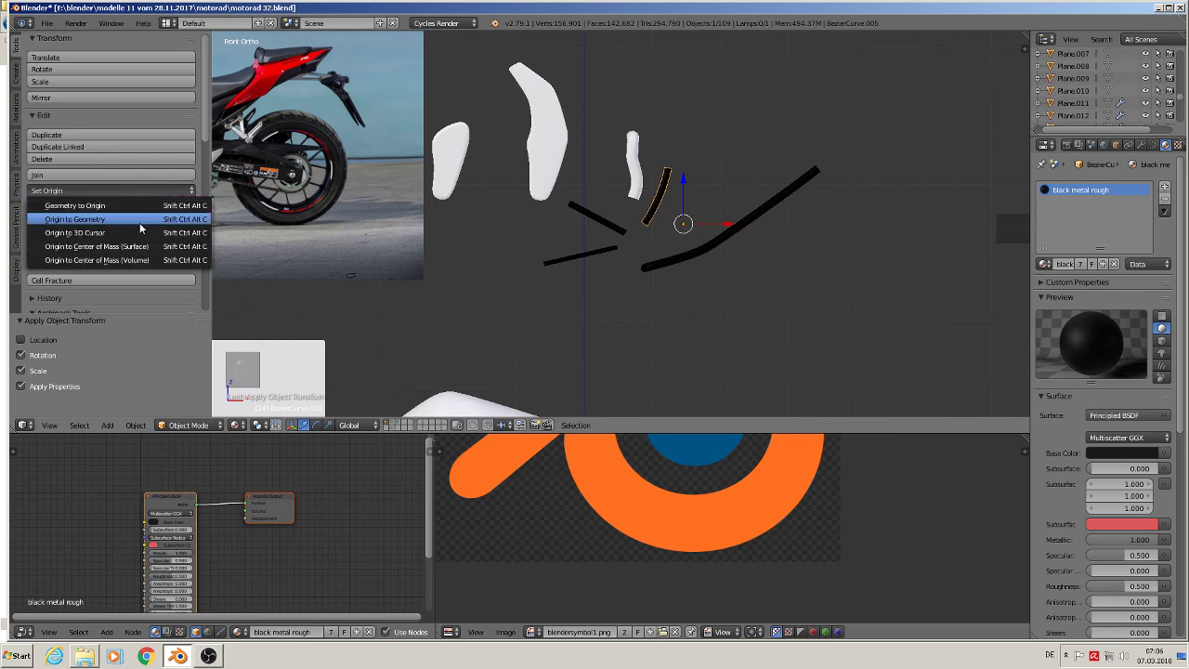
{"action": "left_click", "coordinate": [121, 213]}
{"action": "key", "text": "Tab"}
{"action": "key", "text": "a"}
{"action": "key", "text": "a"}
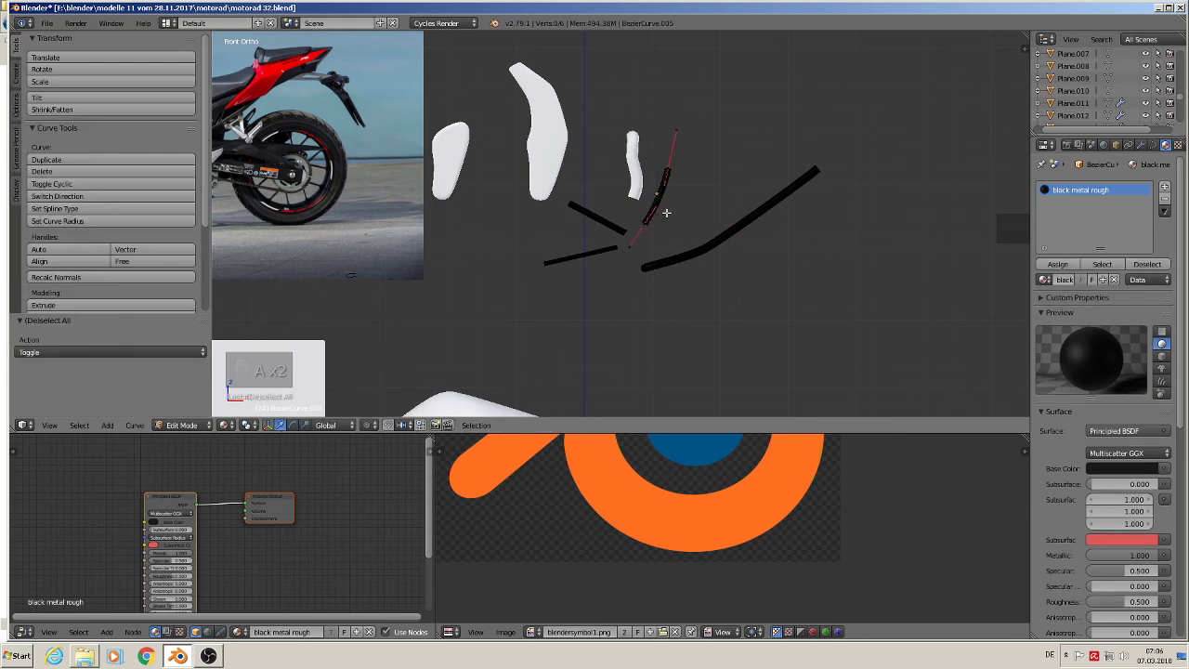
{"action": "key", "text": "a"}
{"action": "scroll", "coordinate": [677, 211], "scroll_direction": "up", "scroll_amount": 2}
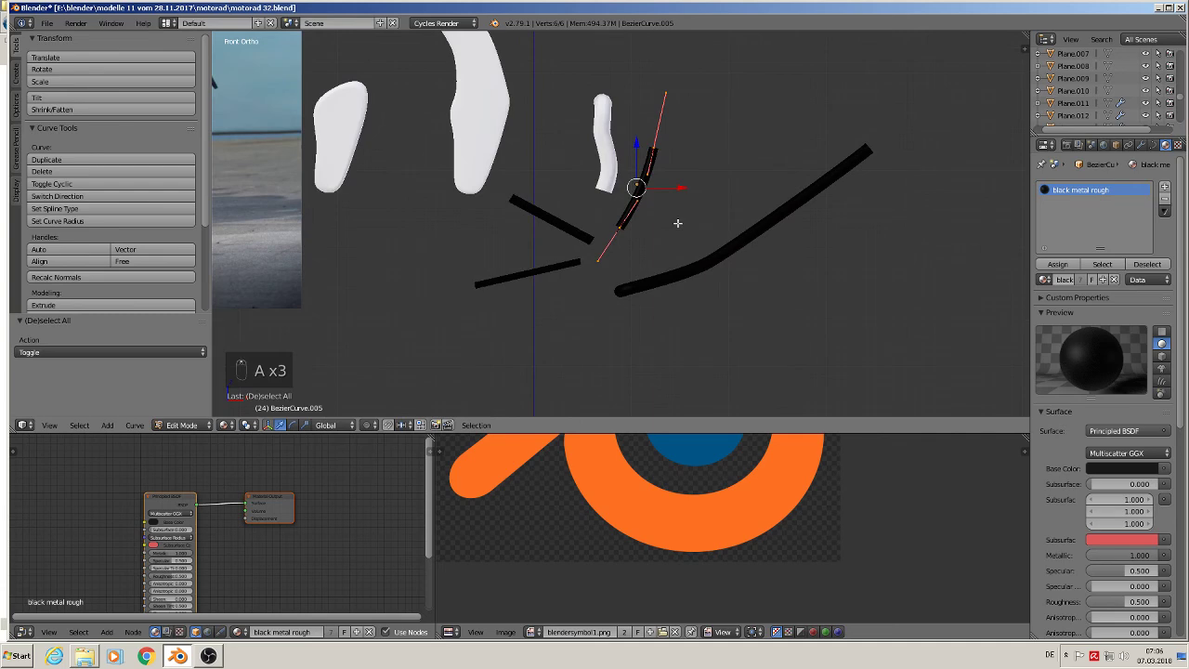
{"action": "key", "text": "Tab"}
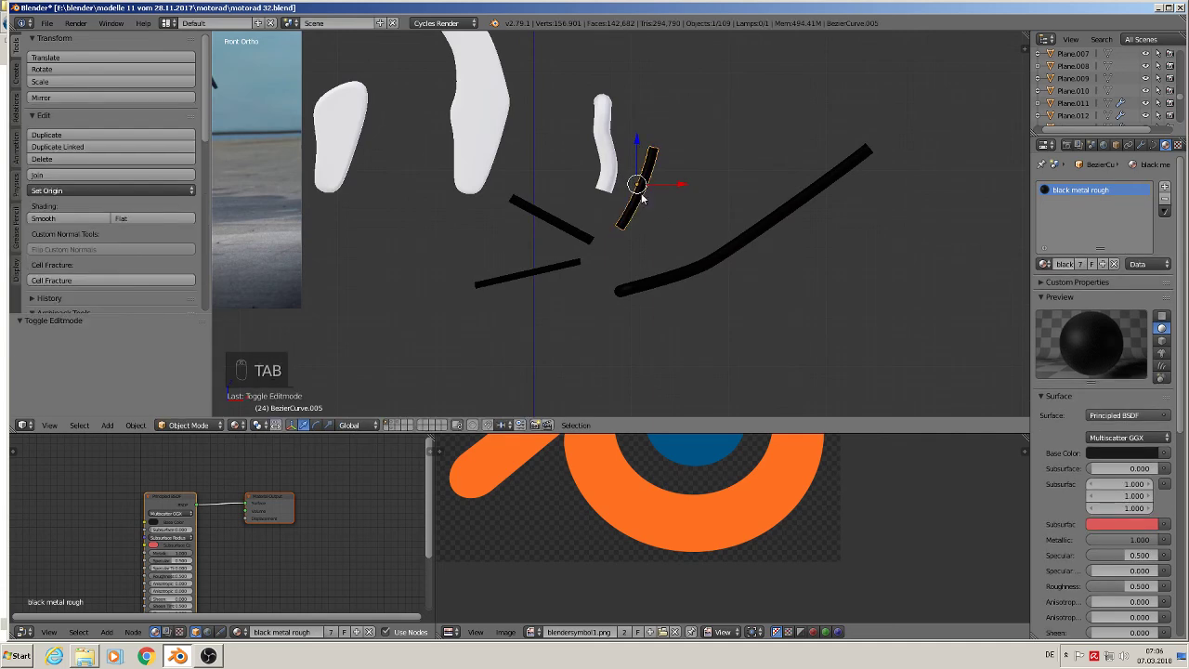
Step: Select the long black frame curve in Edit Mode and pan to the small white curve
{"action": "right_click", "coordinate": [731, 251]}
{"action": "key", "text": "Tab"}
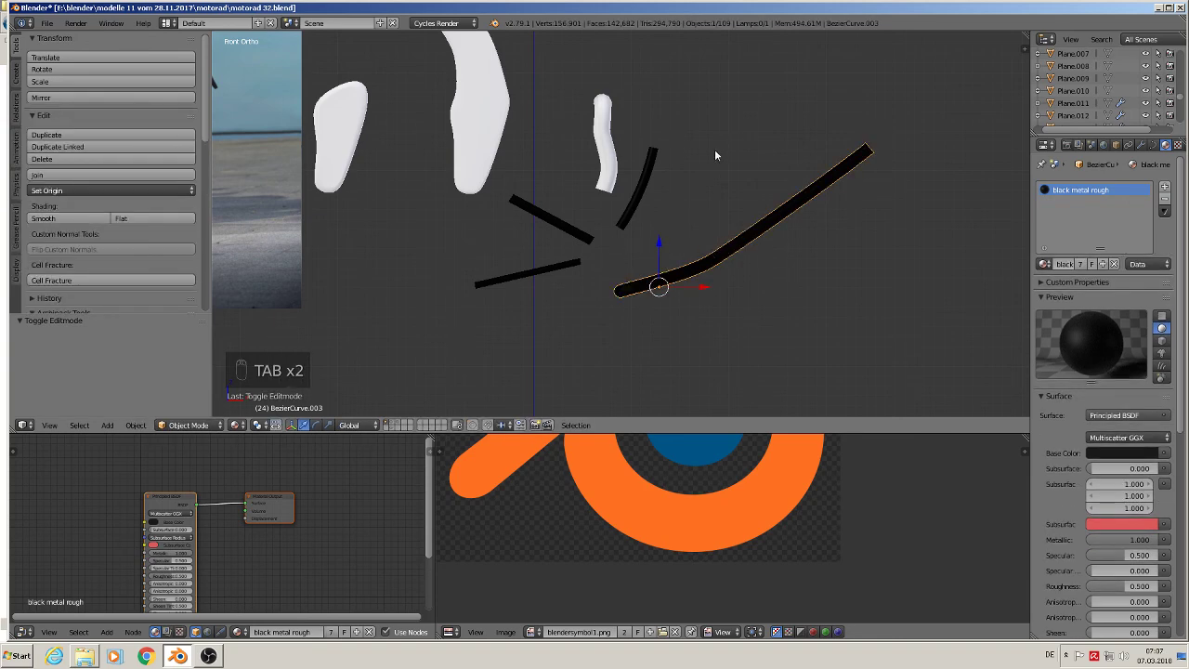
{"action": "middle_click_drag", "start_coordinate": [610, 230], "coordinate": [650, 361], "text": "shift"}
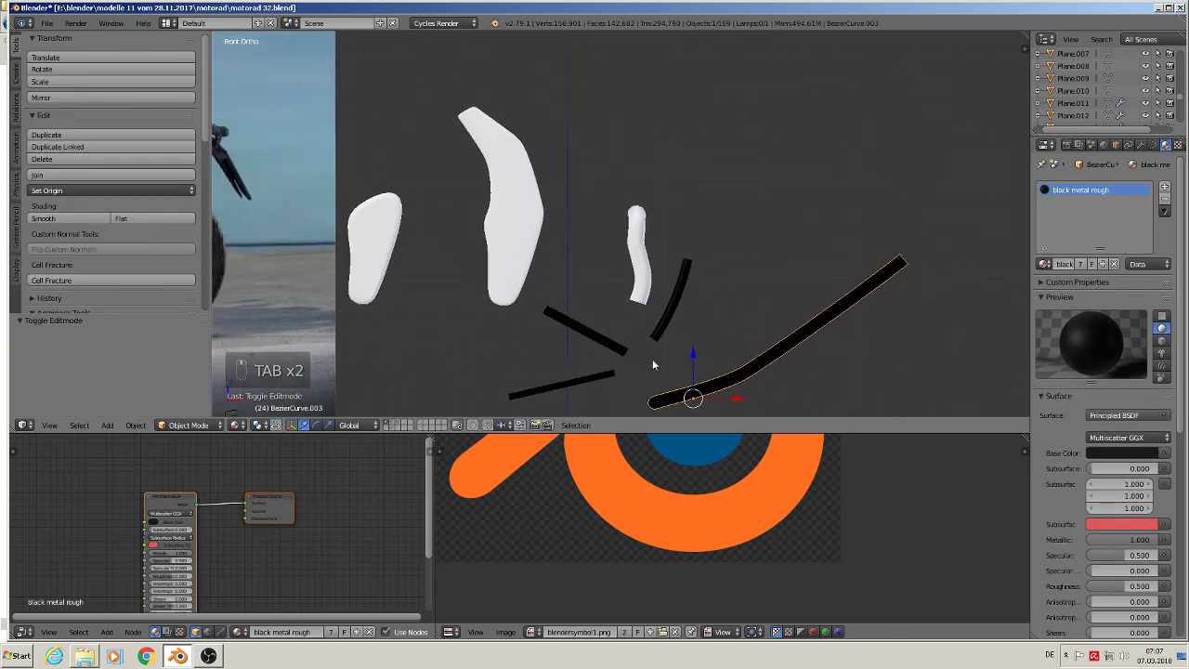
Step: Give the small hose curve the black gummi material
{"action": "right_click", "coordinate": [641, 244]}
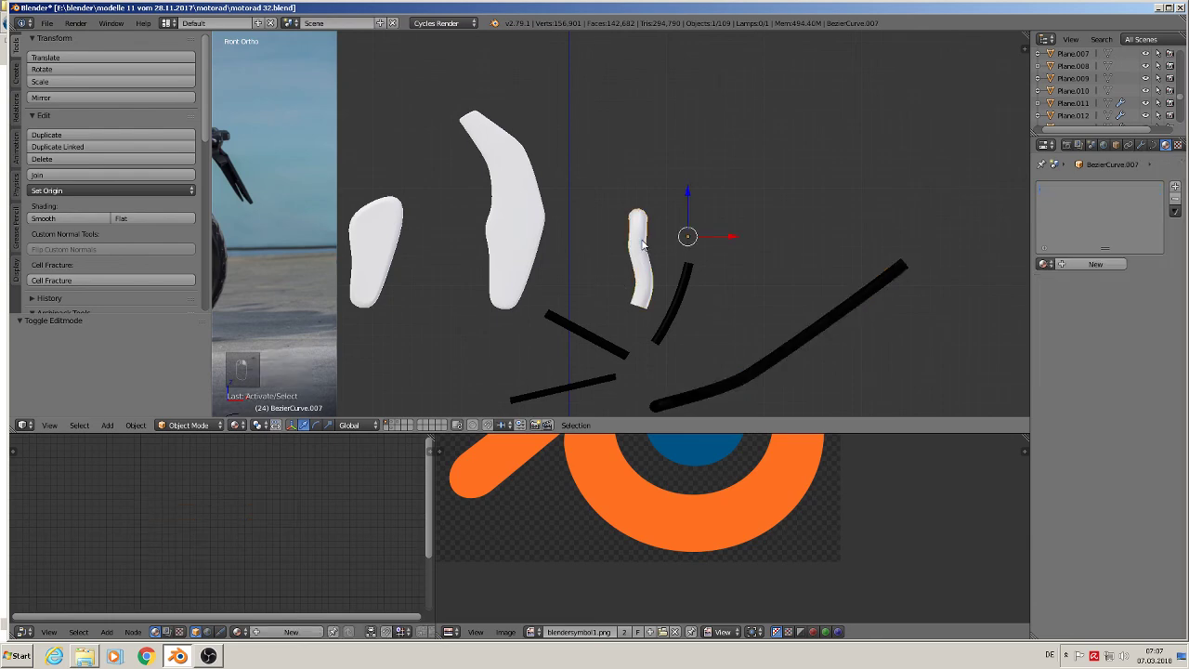
{"action": "middle_click_drag", "start_coordinate": [835, 273], "coordinate": [865, 313]}
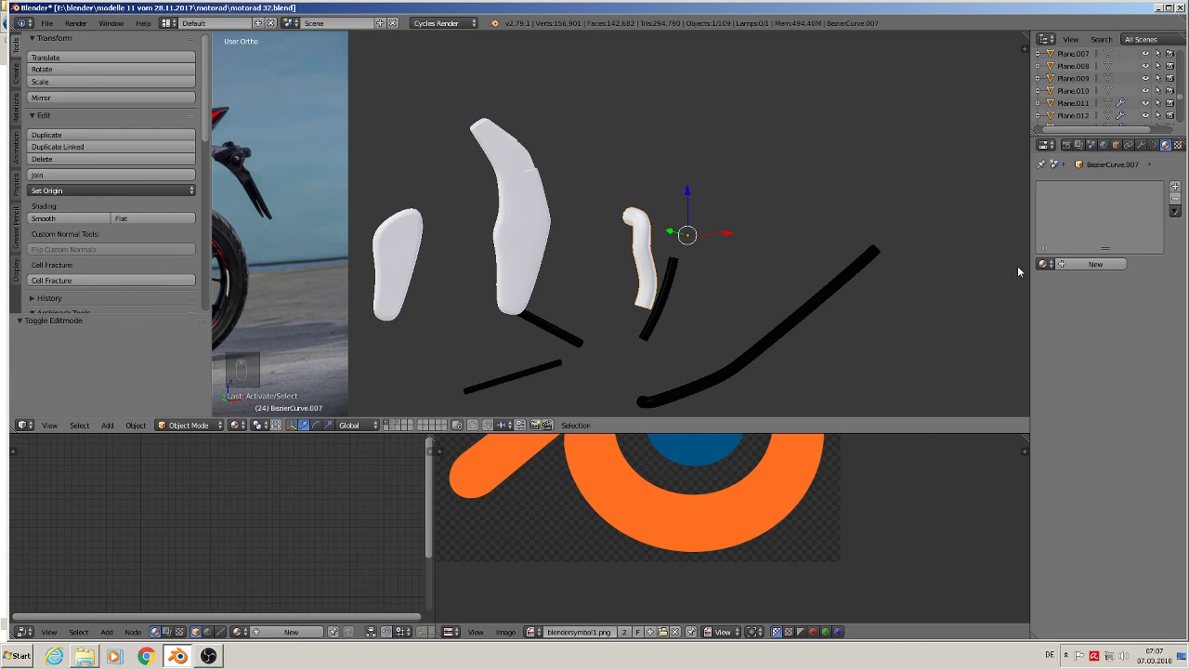
{"action": "left_click", "coordinate": [1042, 264]}
{"action": "type", "text": "g"}
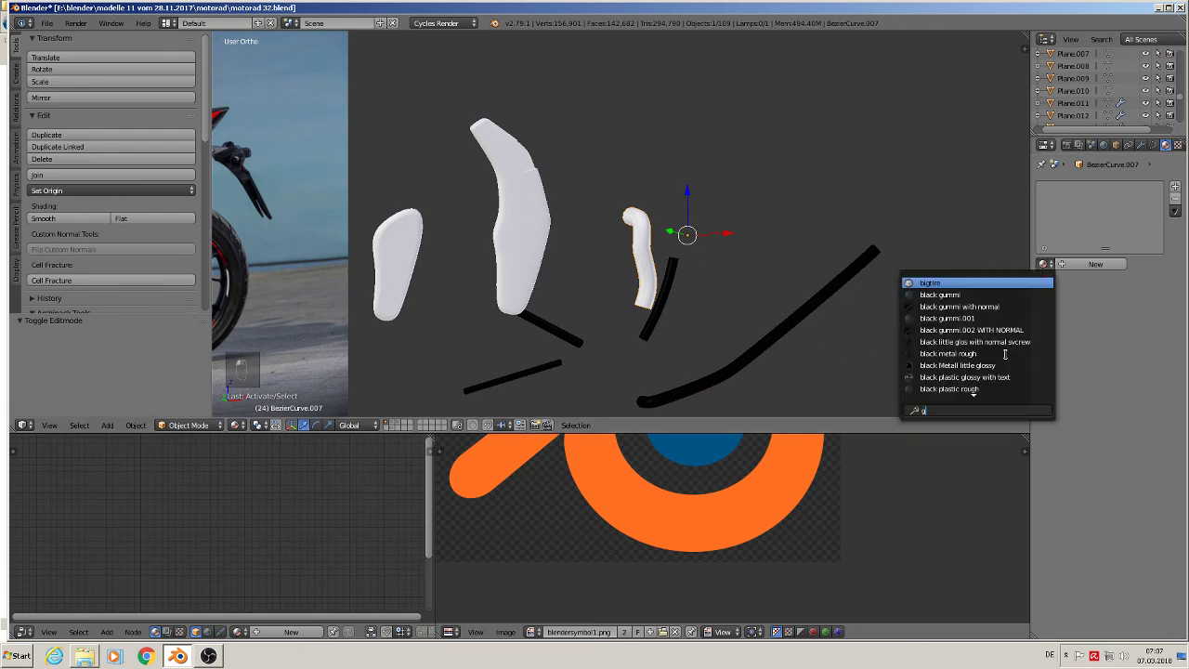
{"action": "type", "text": "u"}
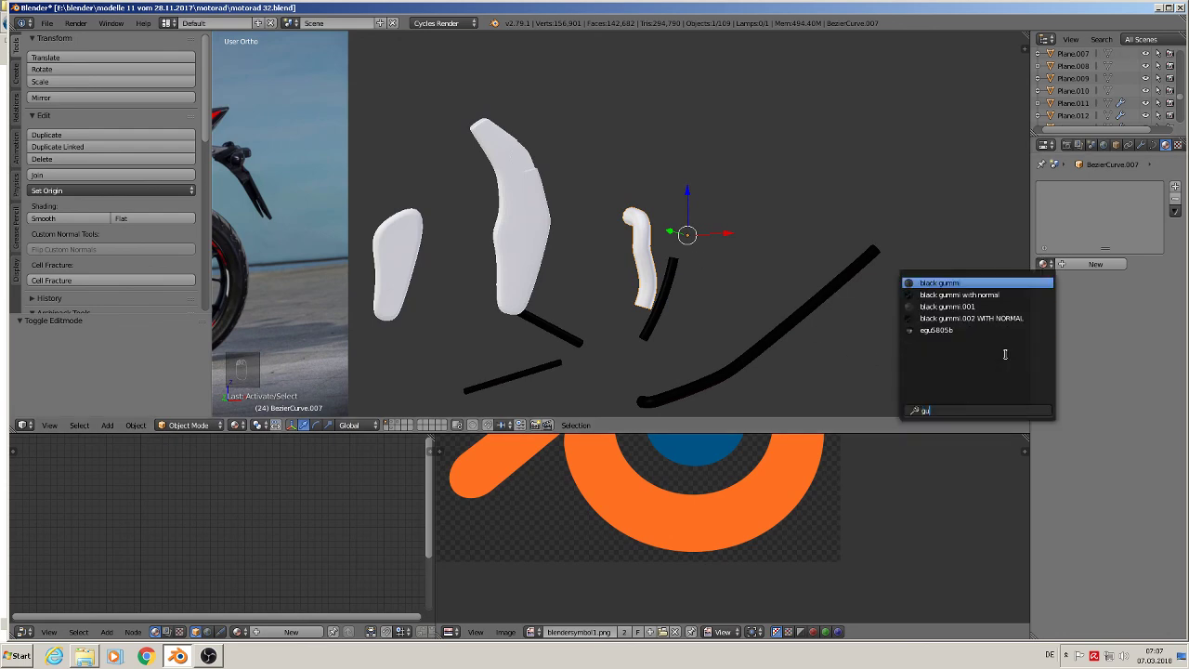
{"action": "left_click", "coordinate": [976, 280]}
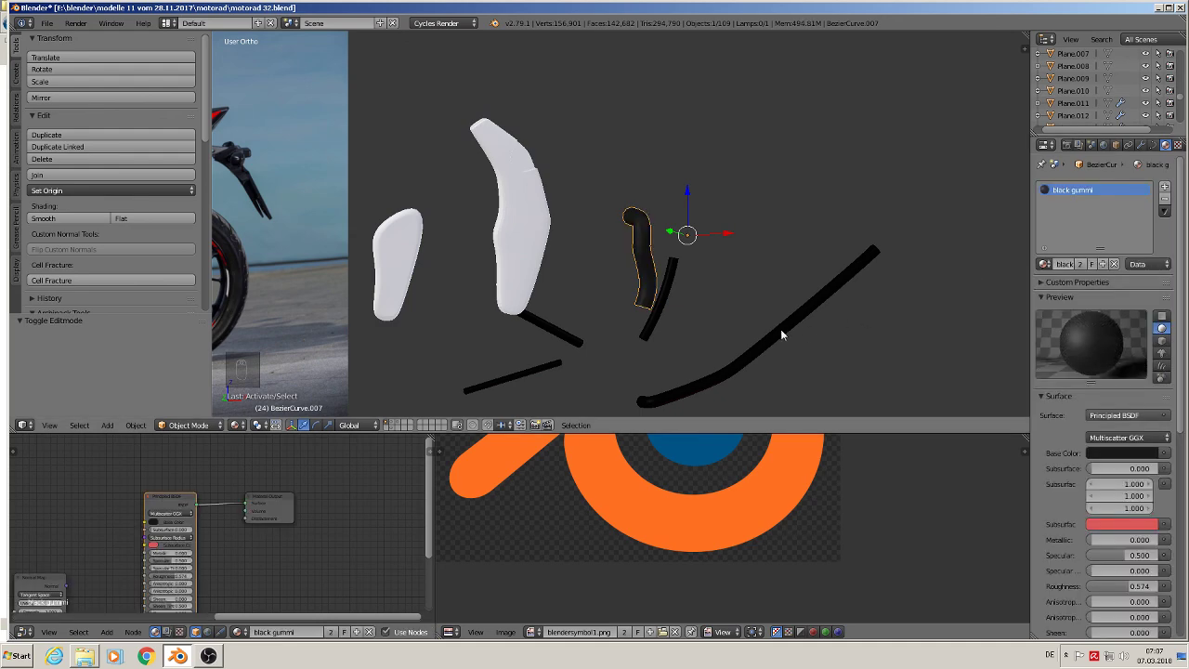
Step: Apply black Metall little glossy to the large white panel, Plane.041
{"action": "scroll", "coordinate": [703, 366], "scroll_direction": "down", "scroll_amount": 3}
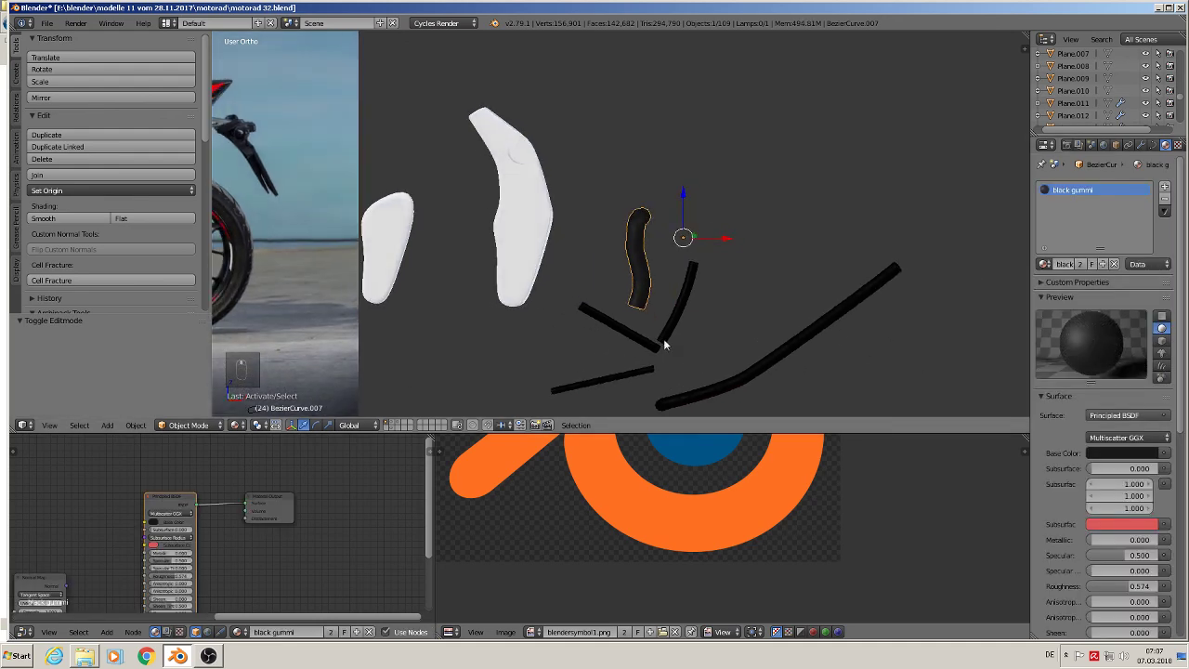
{"action": "middle_click_drag", "start_coordinate": [583, 296], "coordinate": [869, 212], "text": "shift"}
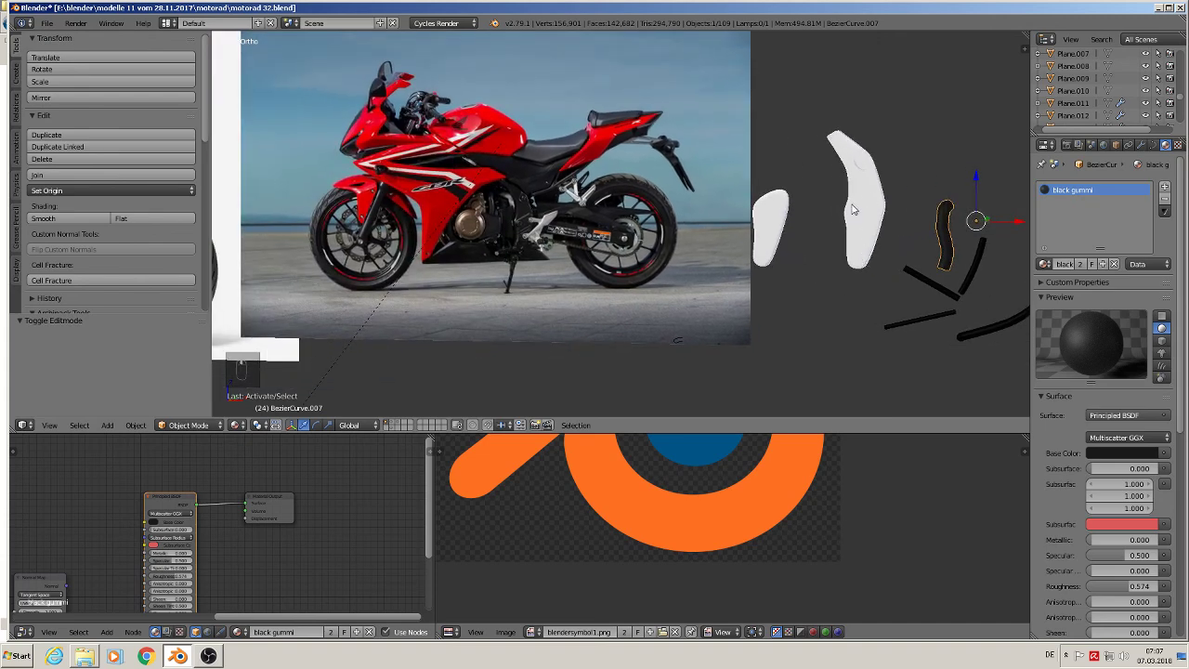
{"action": "scroll", "coordinate": [584, 287], "scroll_direction": "up", "scroll_amount": 6}
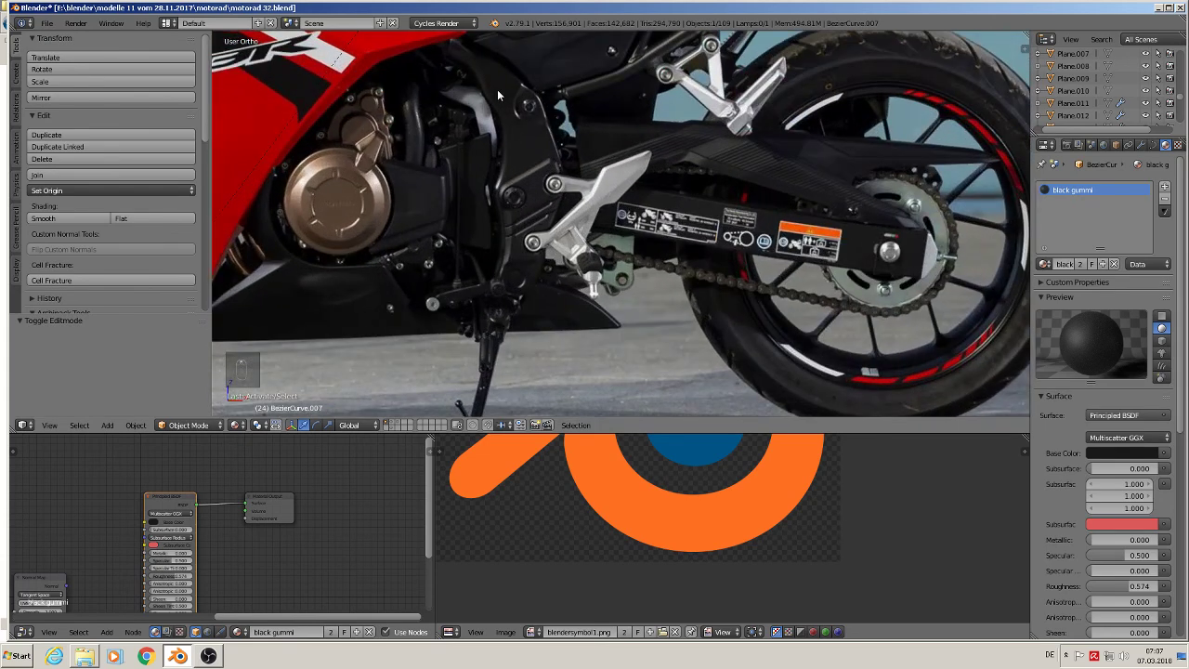
{"action": "scroll", "coordinate": [527, 206], "scroll_direction": "down", "scroll_amount": 3}
{"action": "scroll", "coordinate": [1012, 236], "scroll_direction": "up", "scroll_amount": 5}
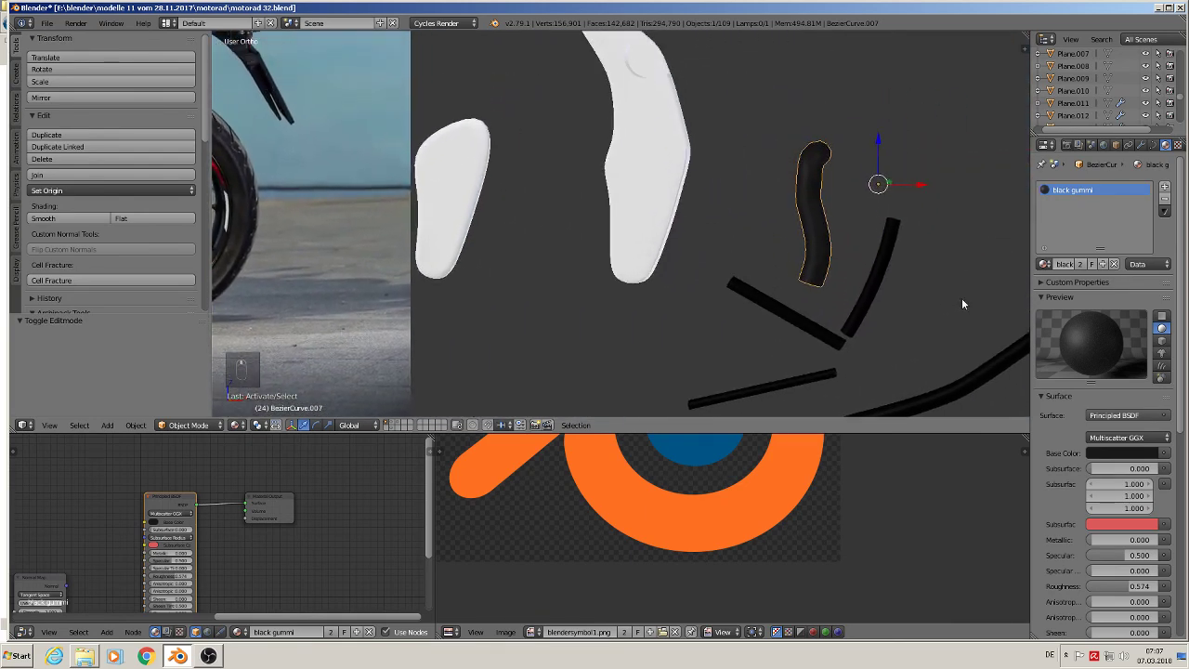
{"action": "right_click", "coordinate": [658, 167]}
{"action": "key", "text": "KP_Decimal"}
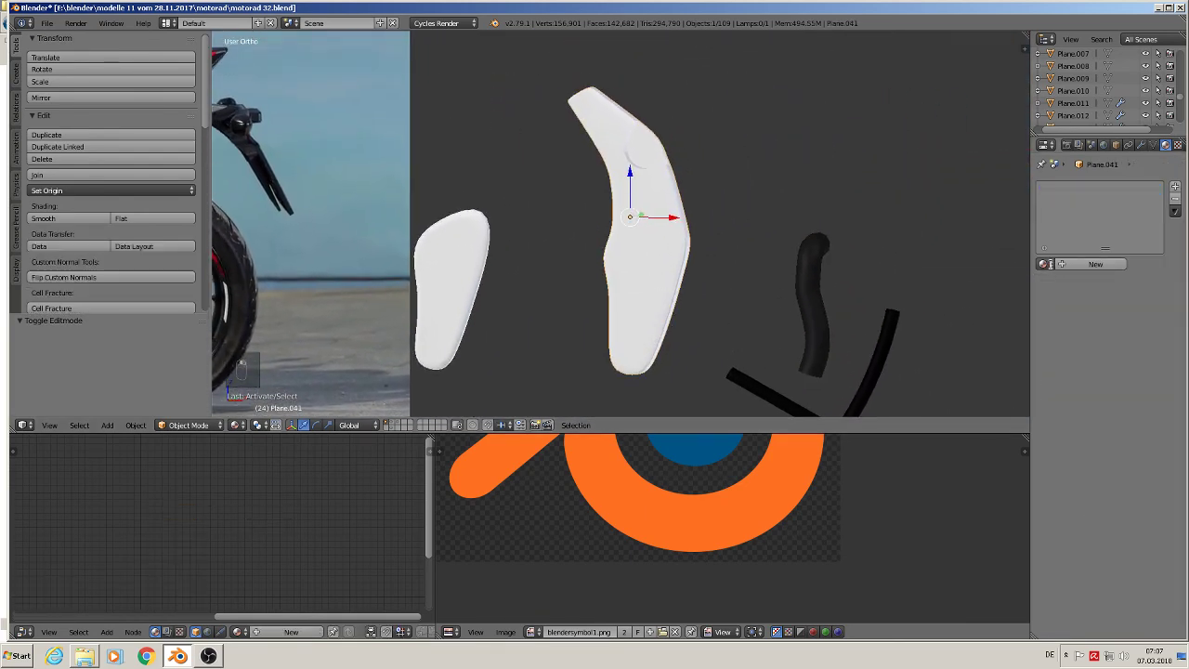
{"action": "left_click", "coordinate": [1045, 263]}
{"action": "type", "text": "bl"}
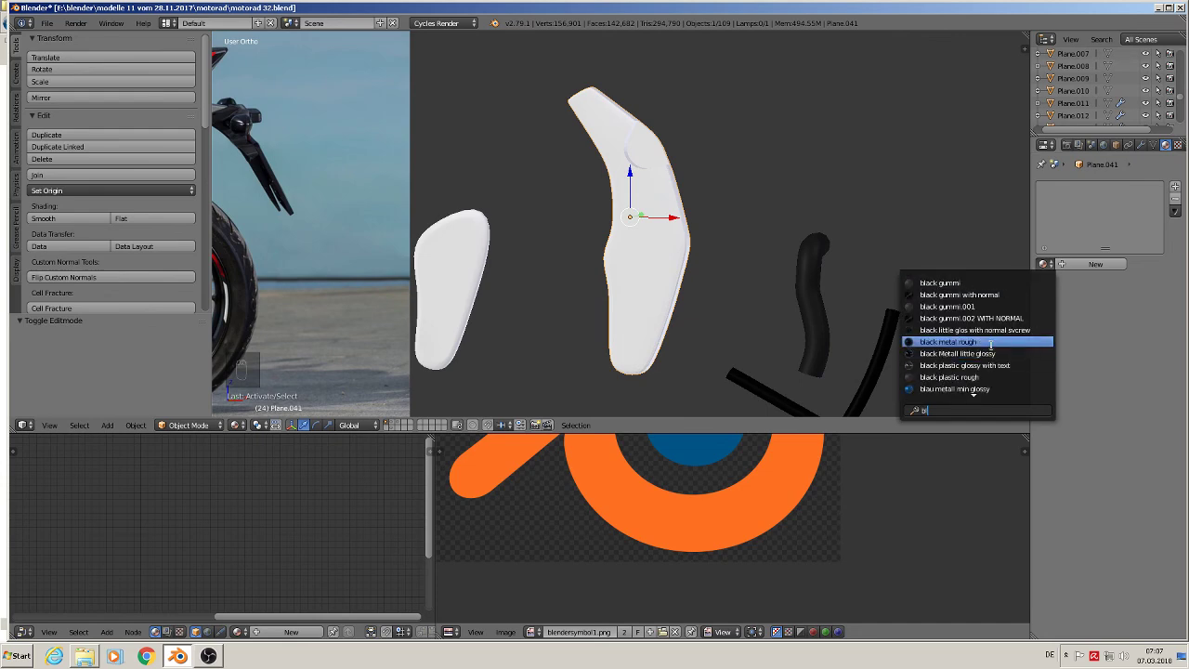
{"action": "left_click", "coordinate": [985, 354]}
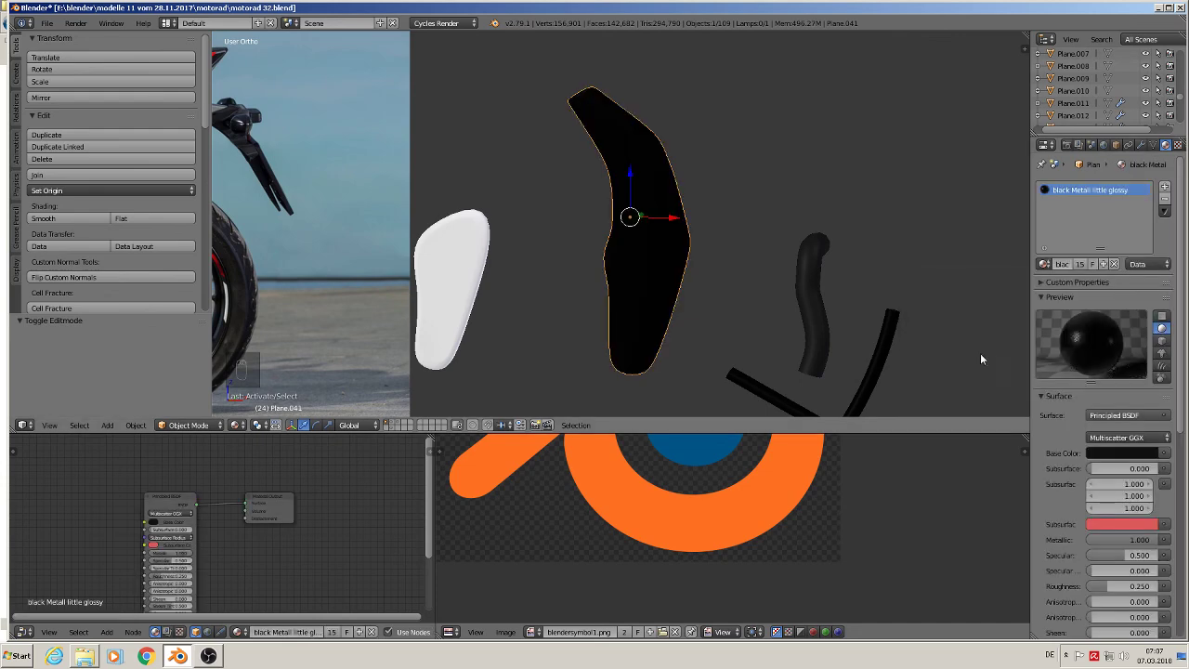
Step: Assign black plastic rough to the small left panel, Cube.055
{"action": "right_click", "coordinate": [450, 269]}
{"action": "left_click", "coordinate": [1043, 264]}
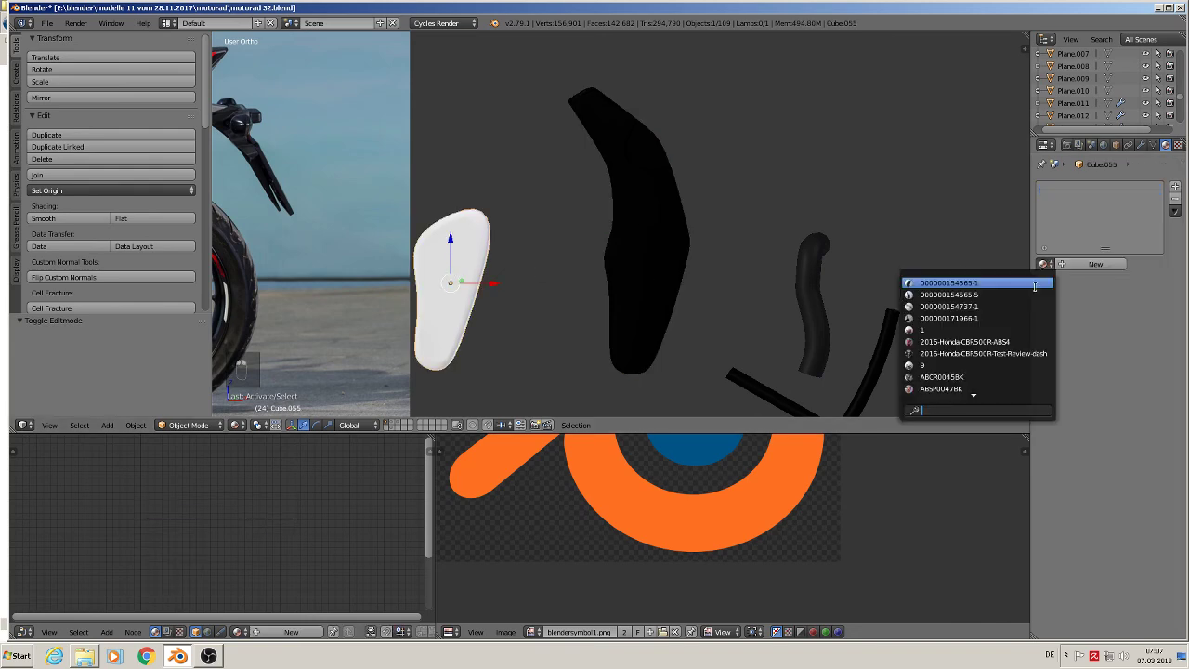
{"action": "type", "text": "bl"}
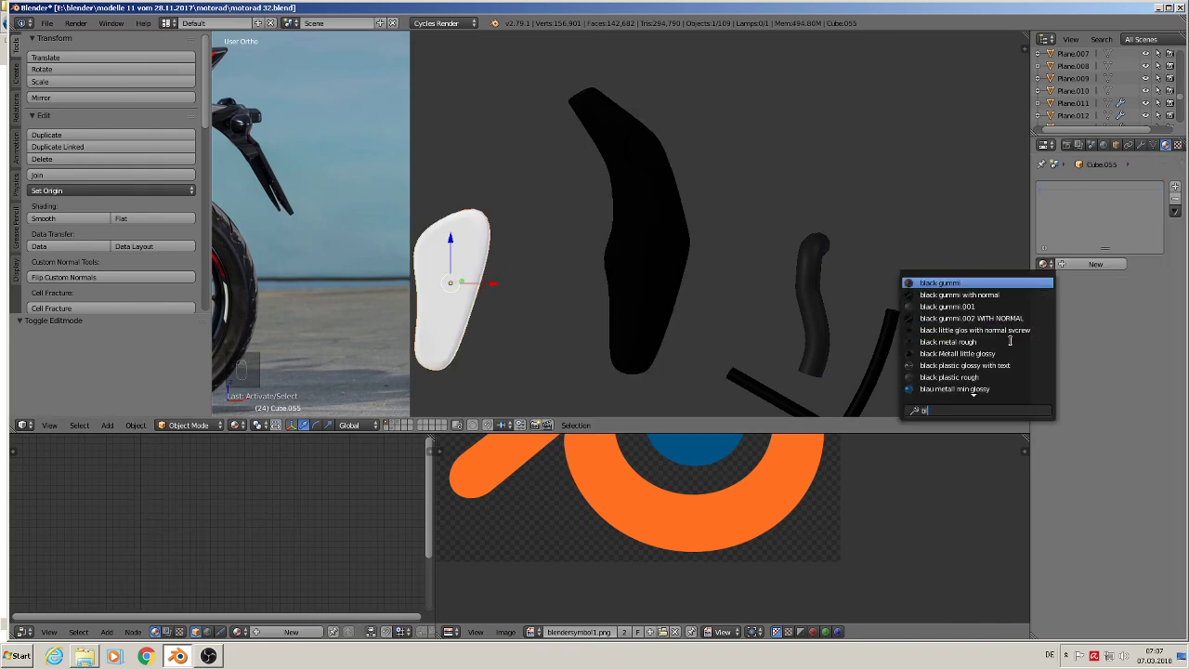
{"action": "left_click", "coordinate": [977, 376]}
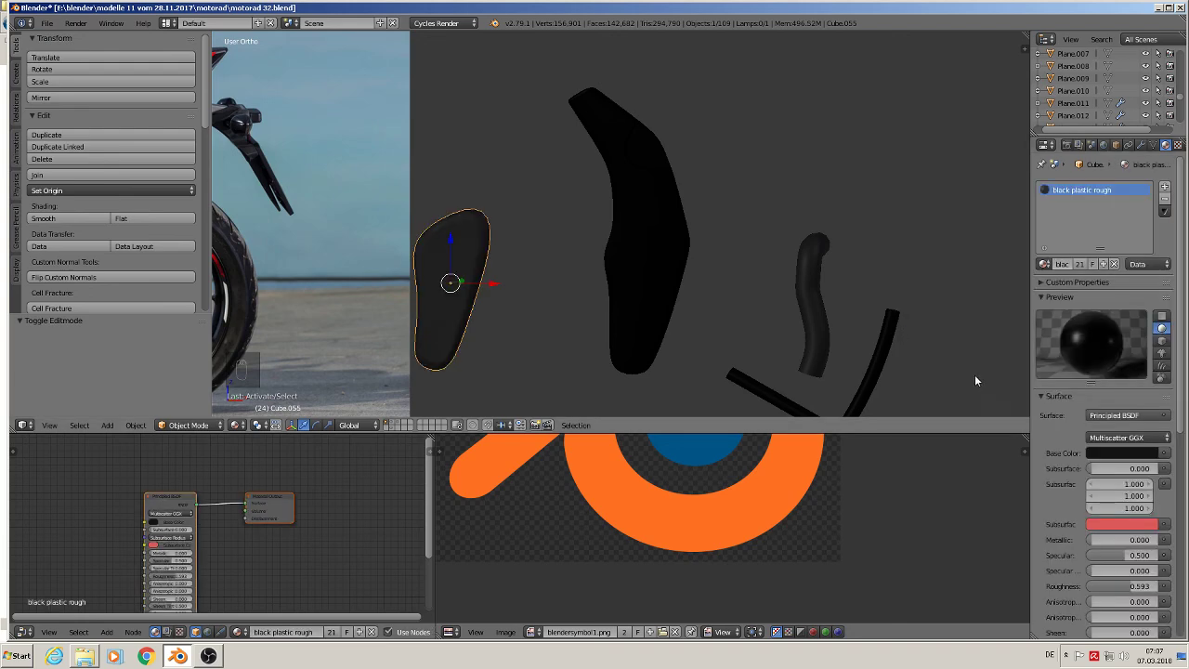
{"action": "key", "text": "Tab"}
{"action": "key", "text": "Tab"}
{"action": "key", "text": "a"}
{"action": "key", "text": "a"}
{"action": "key", "text": "a"}
{"action": "scroll", "coordinate": [530, 269], "scroll_direction": "down", "scroll_amount": 6}
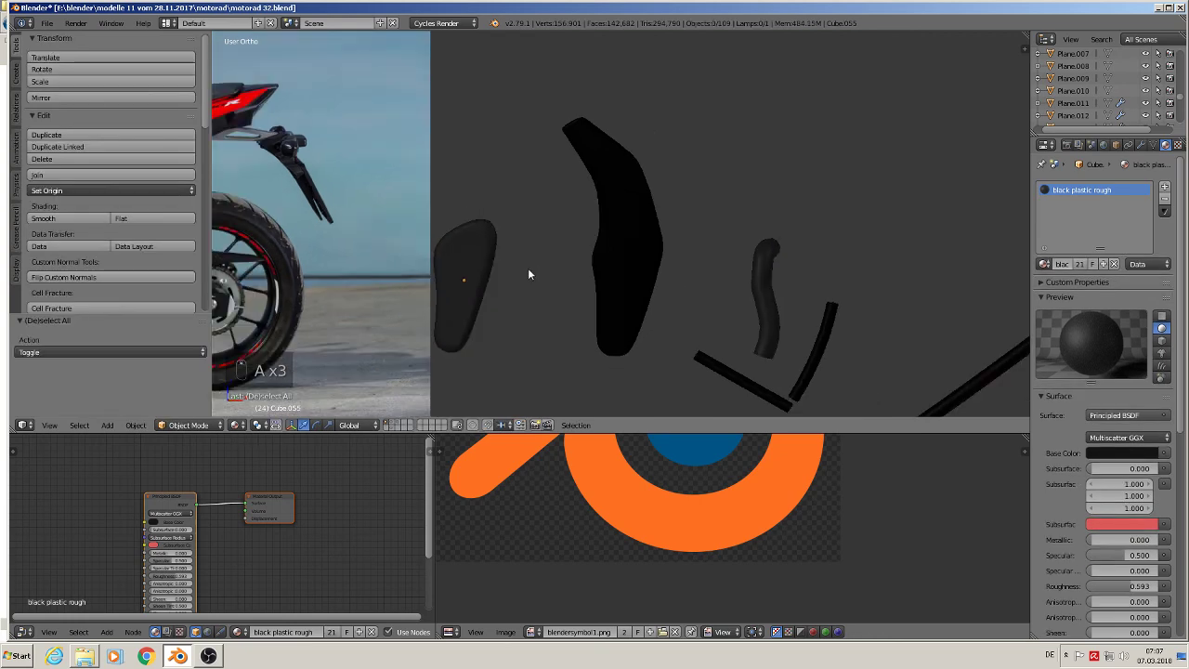
Step: Switch to the front orthographic view and recentre the scene
{"action": "scroll", "coordinate": [528, 282], "scroll_direction": "down", "scroll_amount": 6}
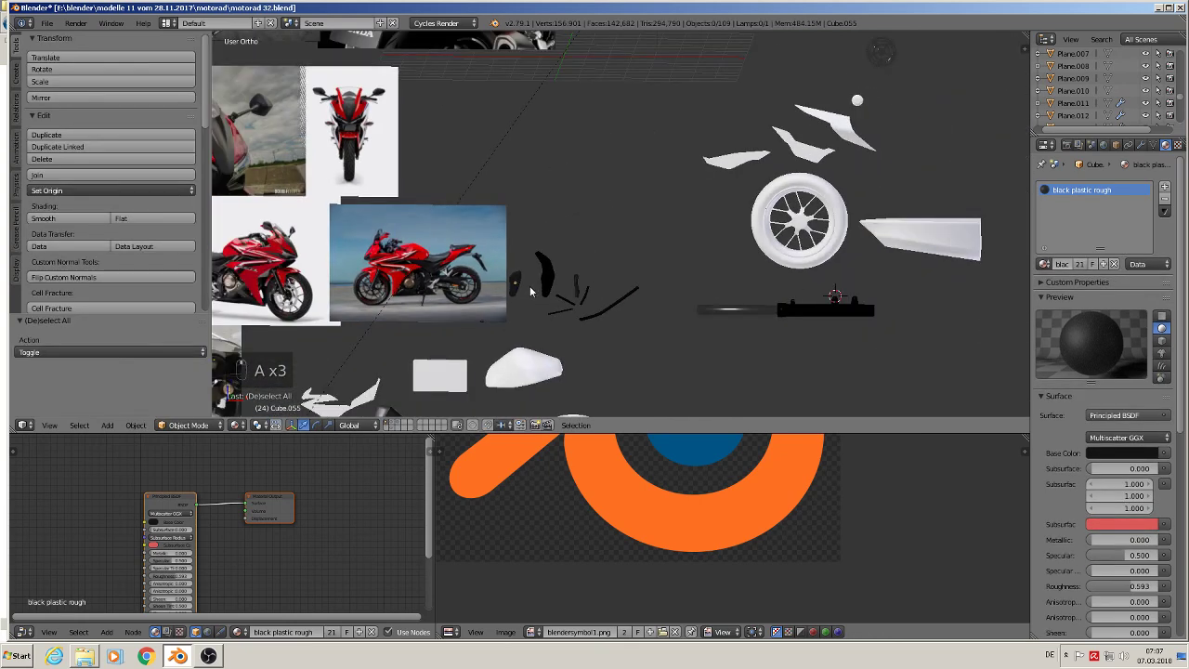
{"action": "key", "text": "KP_1"}
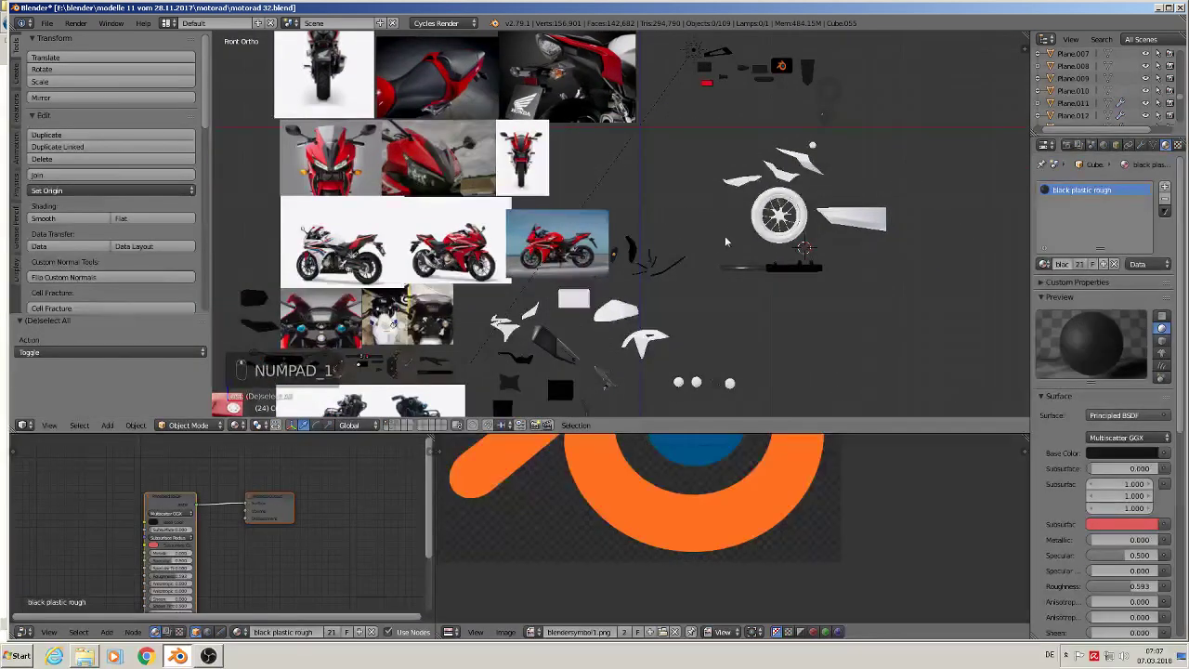
{"action": "middle_click_drag", "start_coordinate": [587, 327], "coordinate": [647, 269], "text": "shift"}
{"action": "scroll", "coordinate": [648, 269], "scroll_direction": "up", "scroll_amount": 3}
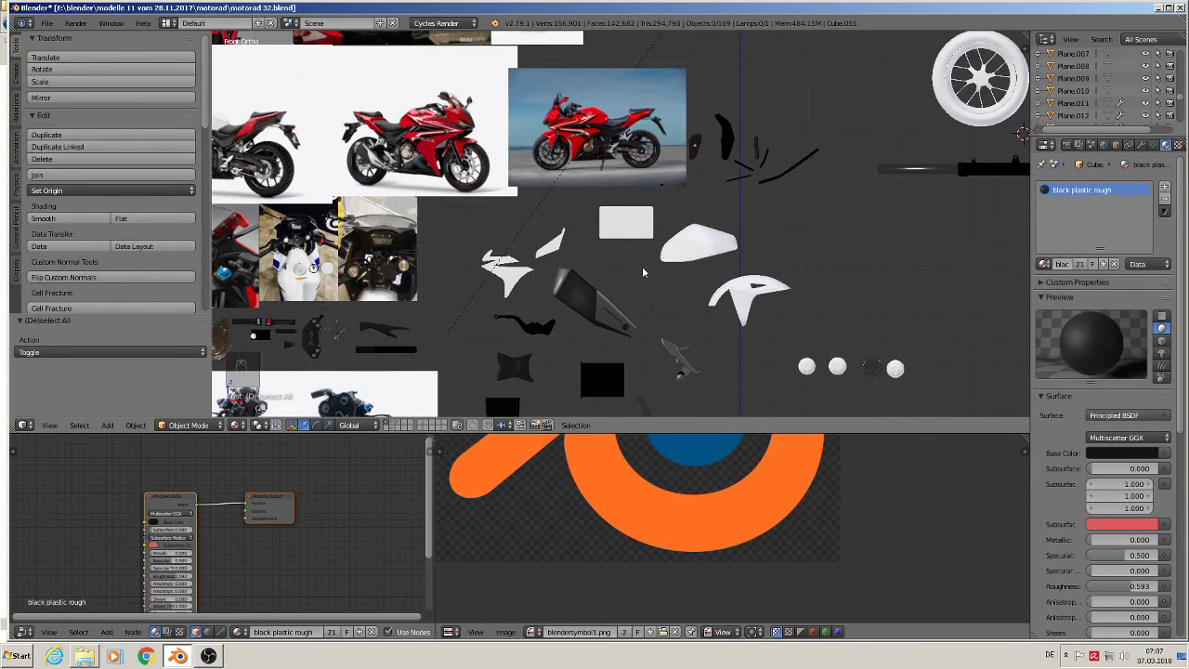
{"action": "scroll", "coordinate": [642, 272], "scroll_direction": "down", "scroll_amount": 3}
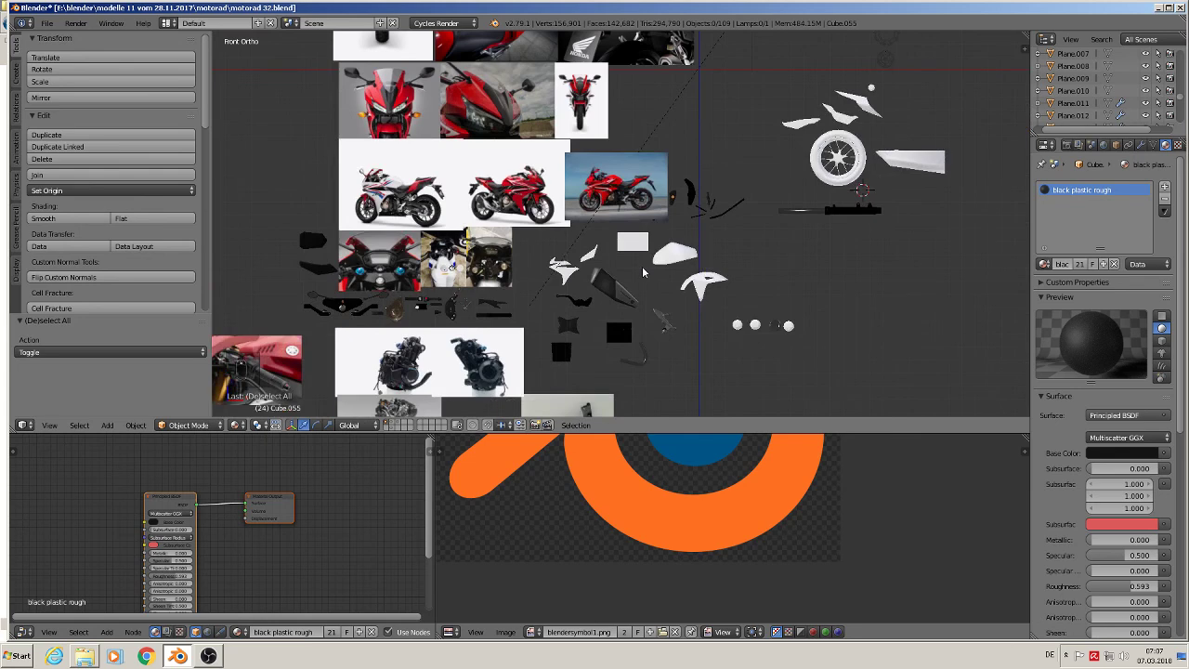
{"action": "middle_click_drag", "start_coordinate": [659, 249], "coordinate": [617, 275], "text": "shift"}
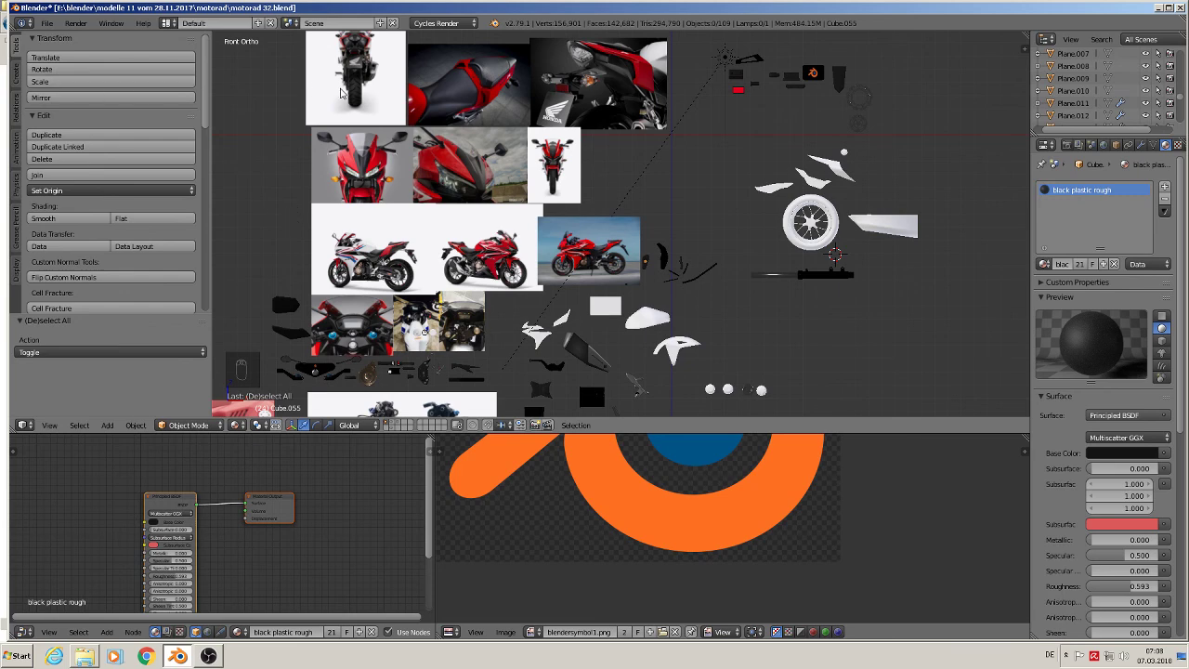
Step: Save the motorbike file and bring OBS Studio to the front
{"action": "left_click", "coordinate": [47, 22]}
{"action": "left_click", "coordinate": [73, 122]}
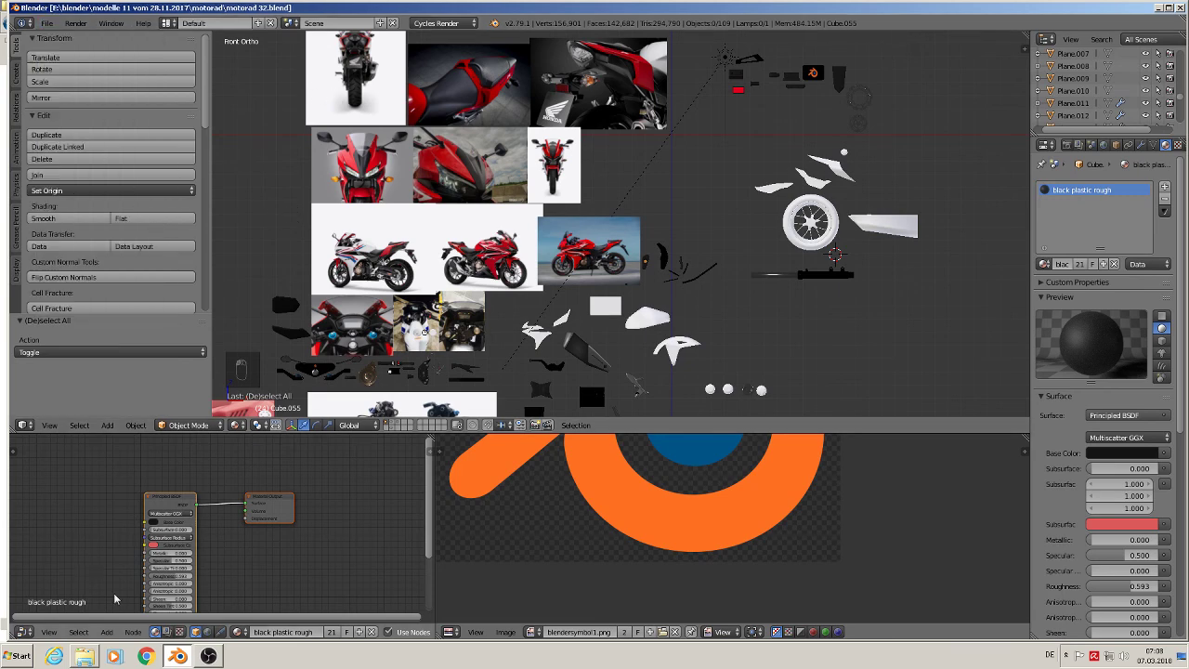
{"action": "left_click", "coordinate": [208, 656]}
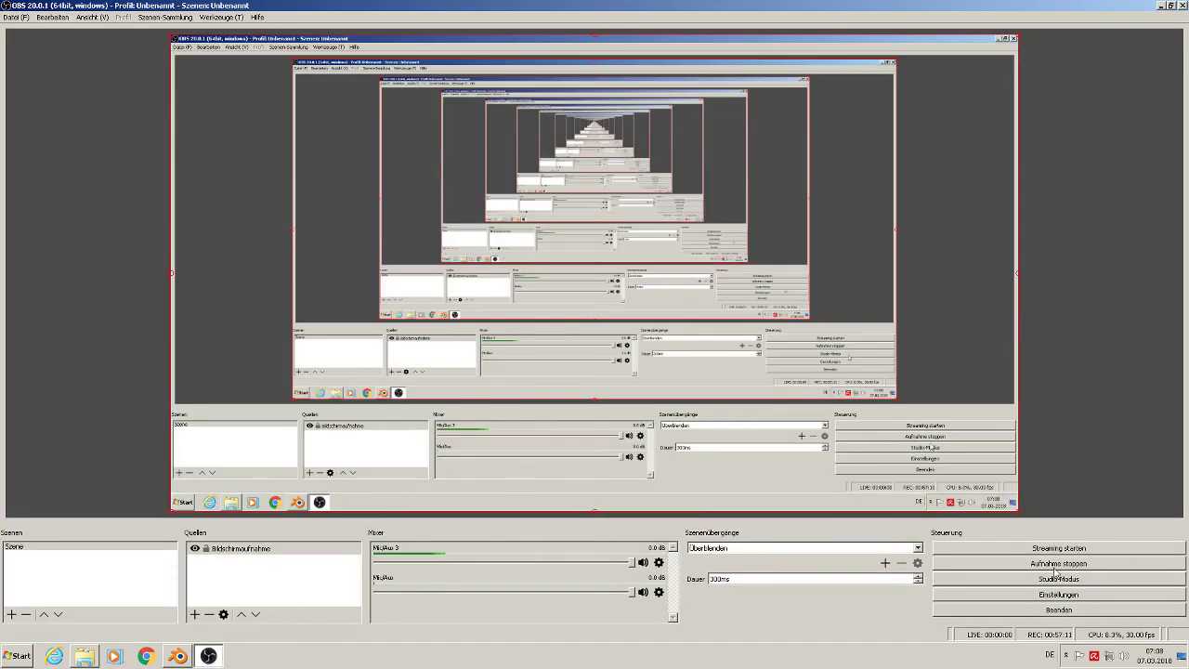